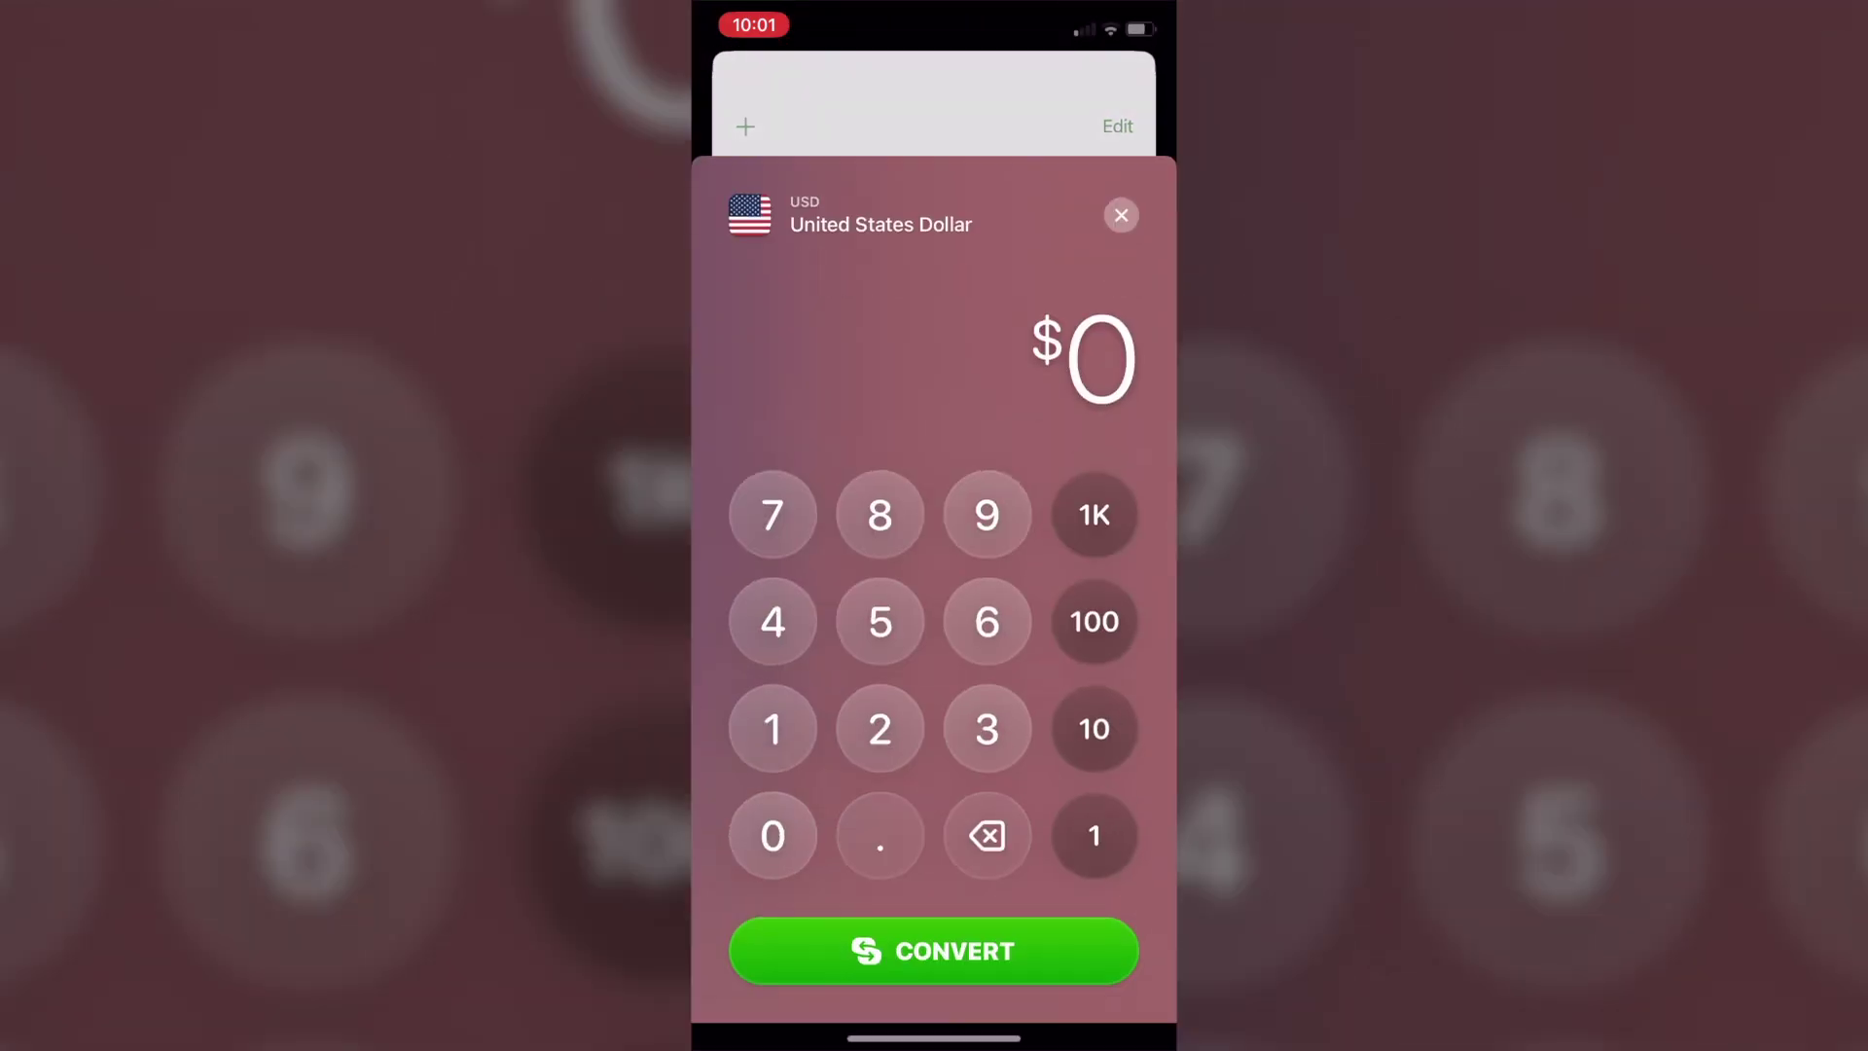
# Convert an amount of 100 US dollars into the other listed currencies.
pyautogui.click(773, 747)
pyautogui.click(773, 747)
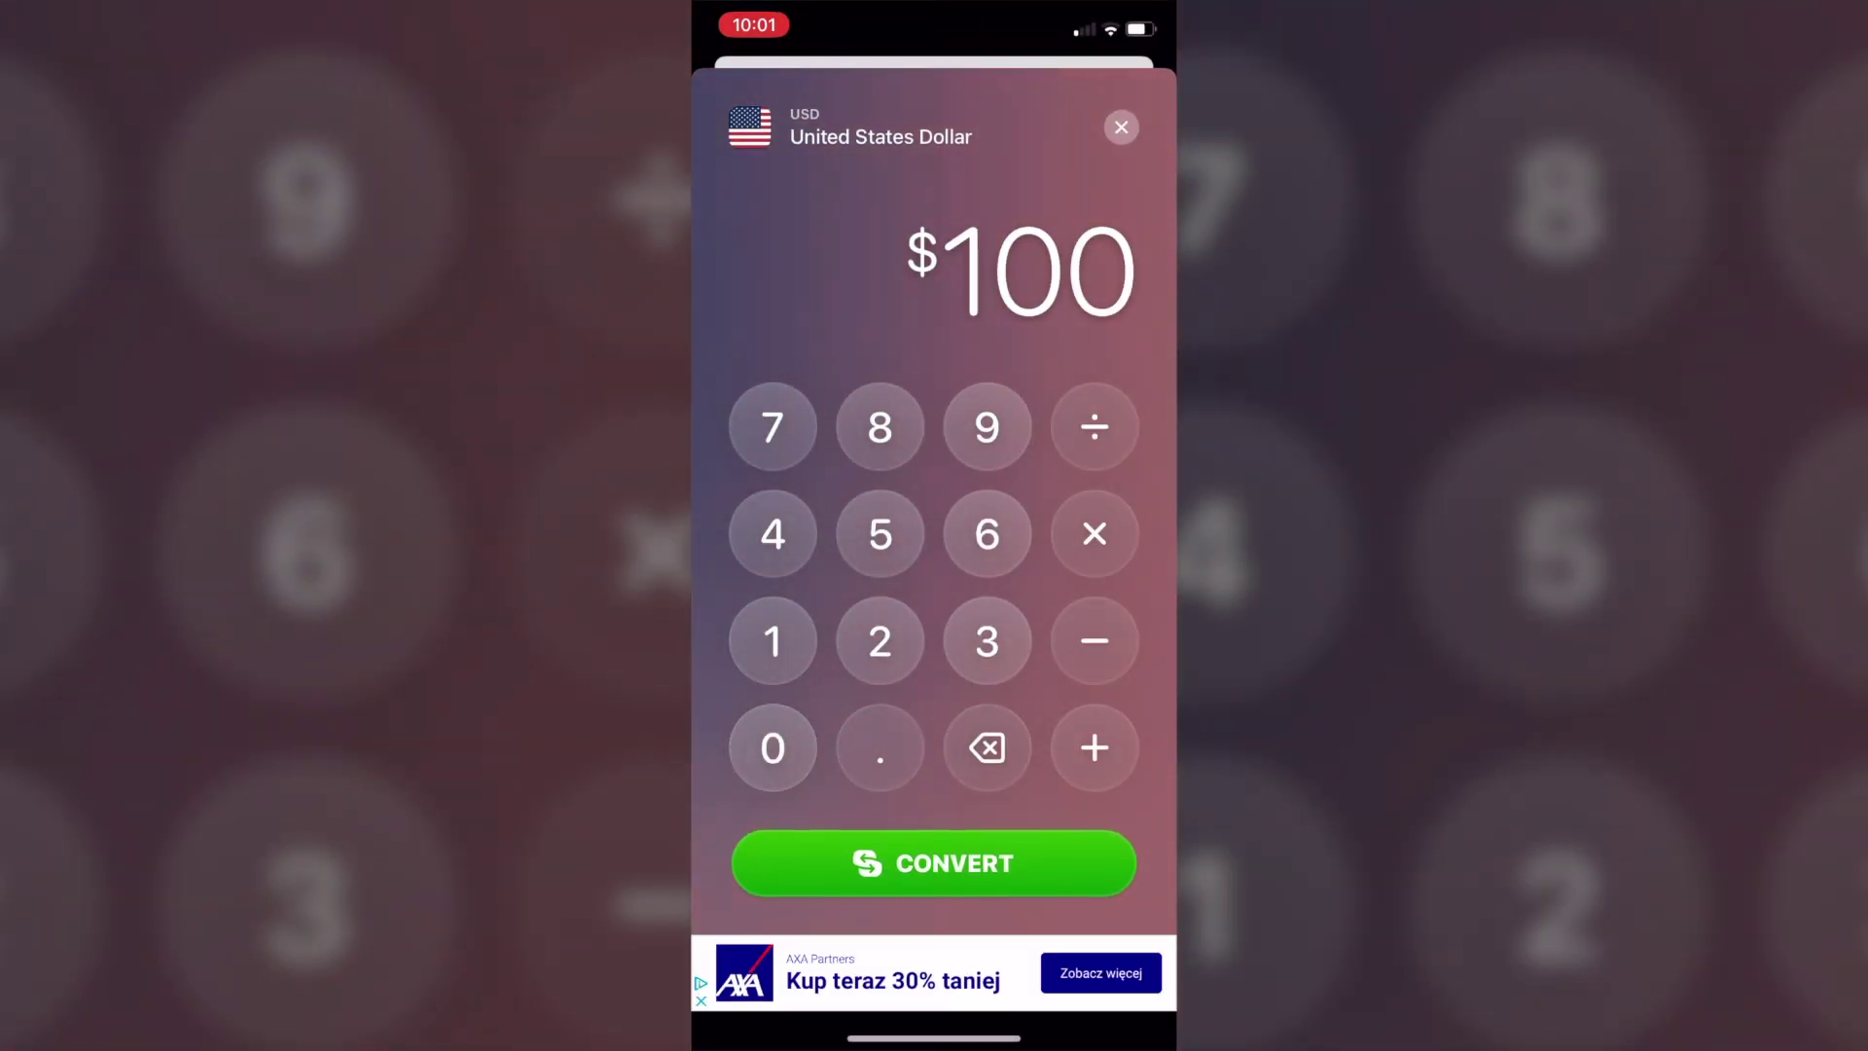
pyautogui.click(934, 863)
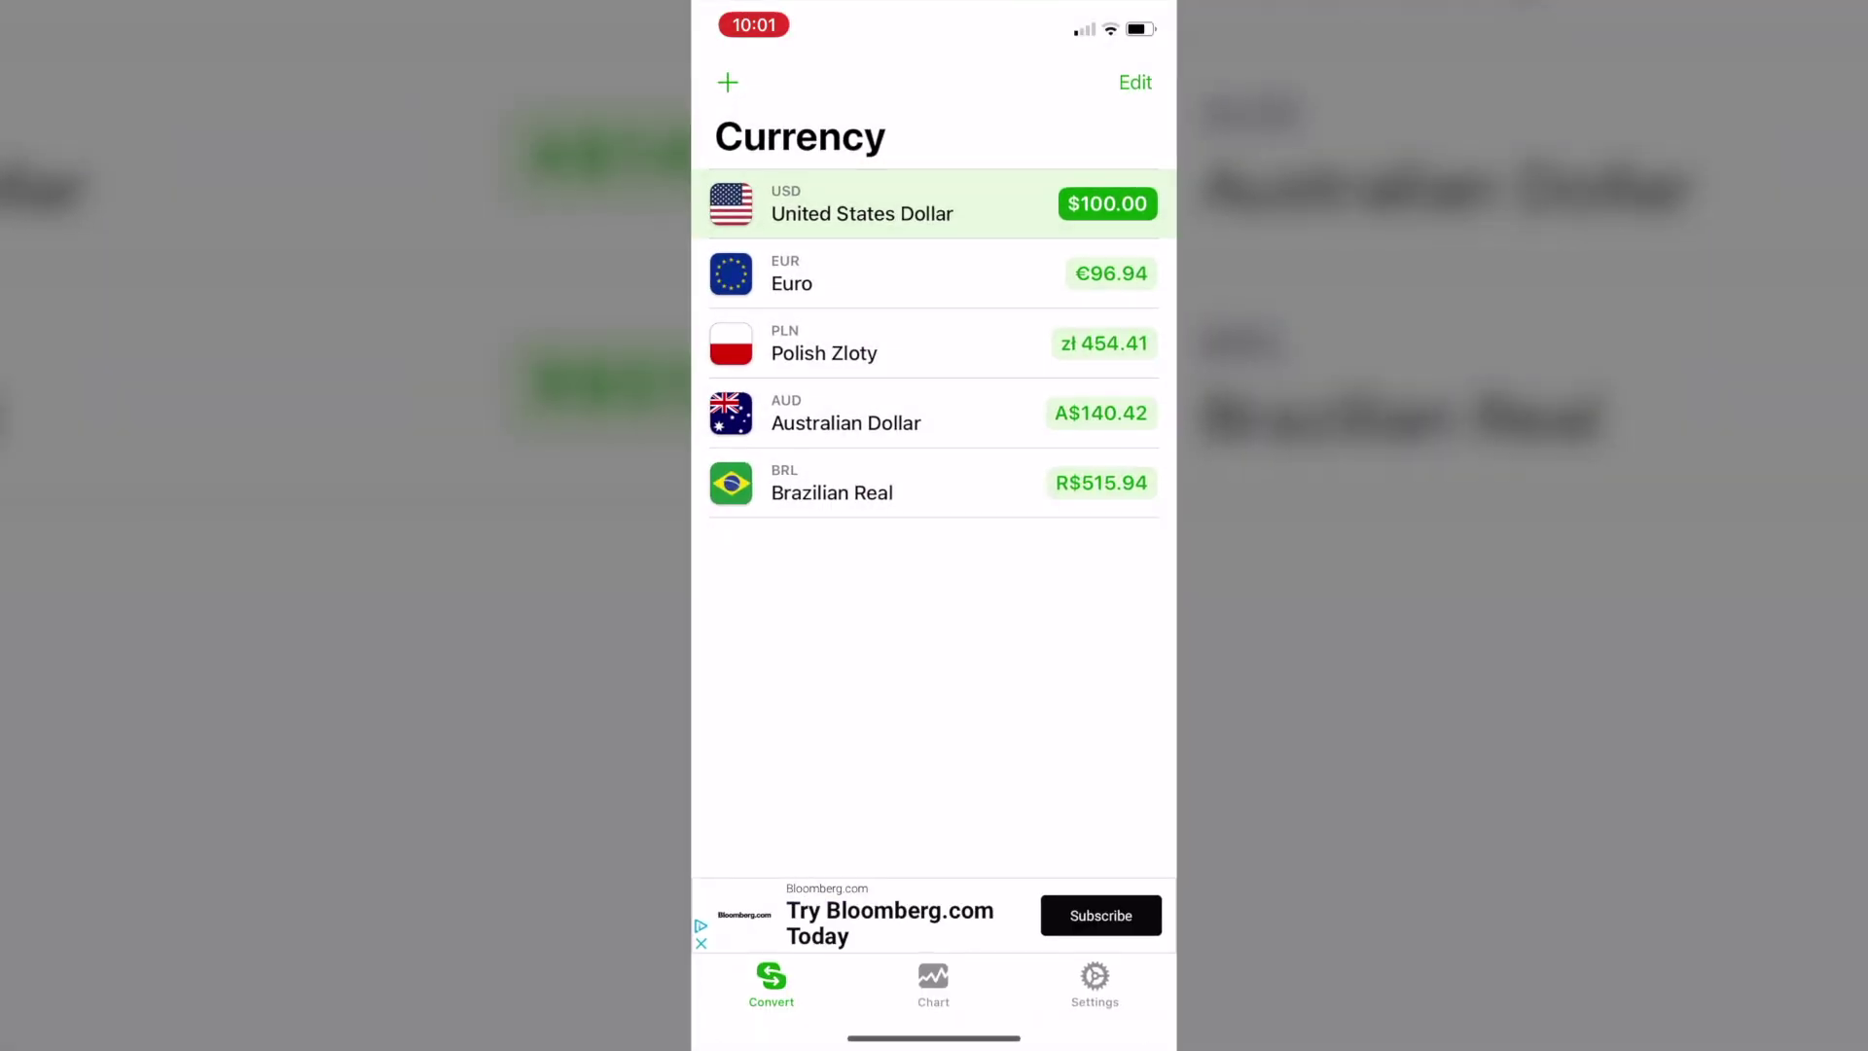
# Add the Argentine Peso to the currency list.
pyautogui.click(727, 82)
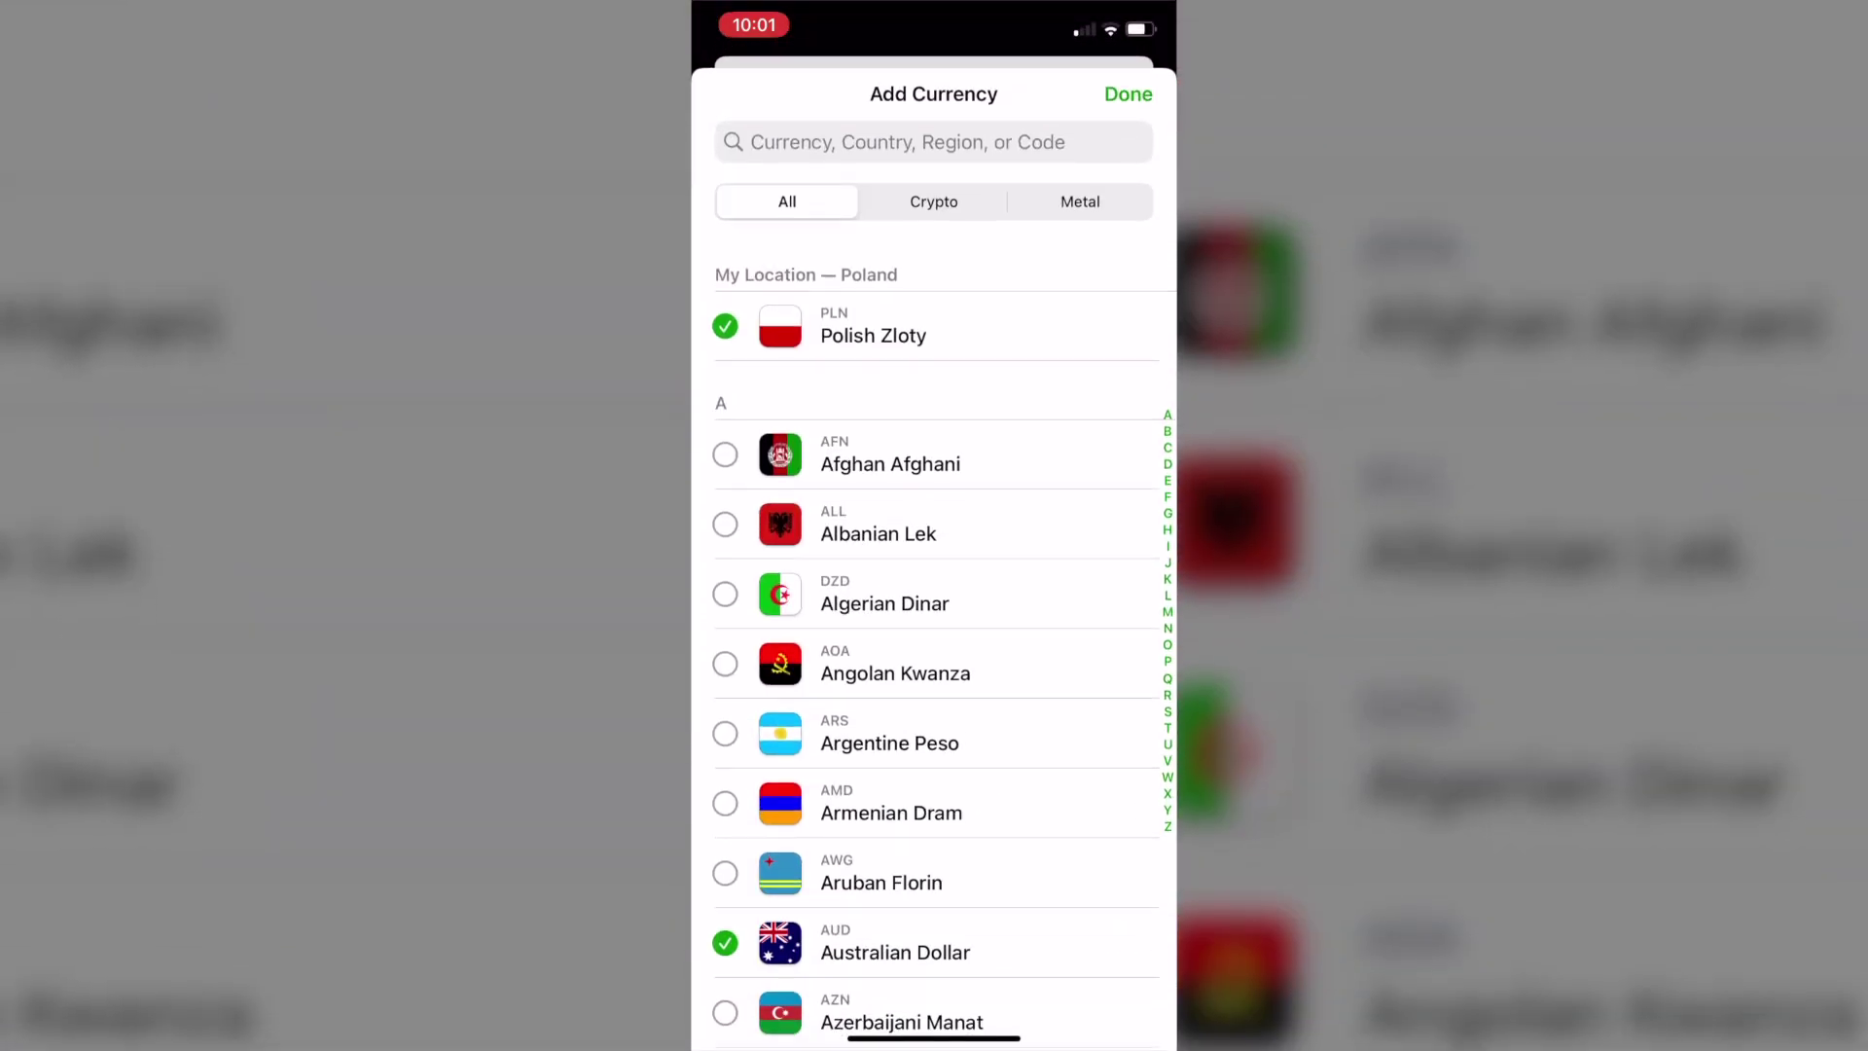
pyautogui.scroll(-2, 934, 584)
pyautogui.click(876, 467)
pyautogui.click(1128, 94)
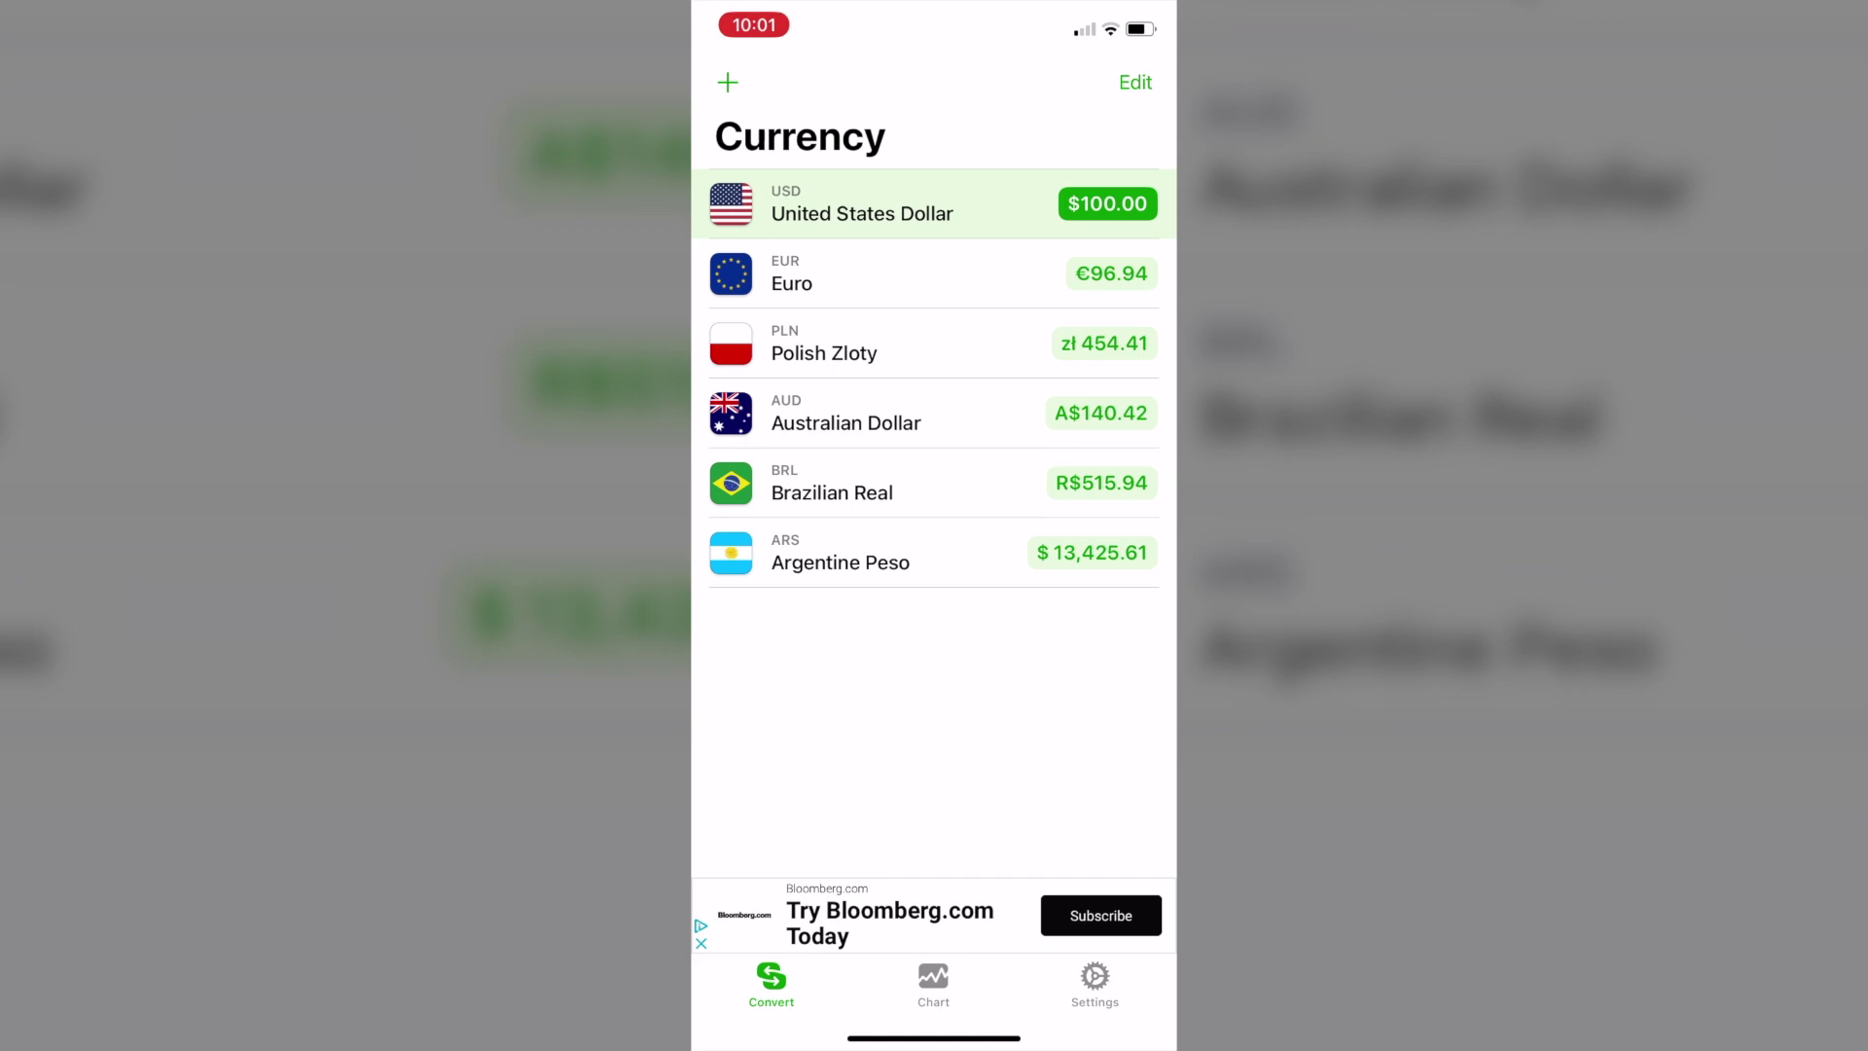
# Convert 2000 Argentine pesos into the other listed currencies.
pyautogui.click(1092, 552)
pyautogui.click(881, 640)
pyautogui.click(772, 747)
pyautogui.click(772, 748)
pyautogui.click(773, 747)
pyautogui.click(934, 863)
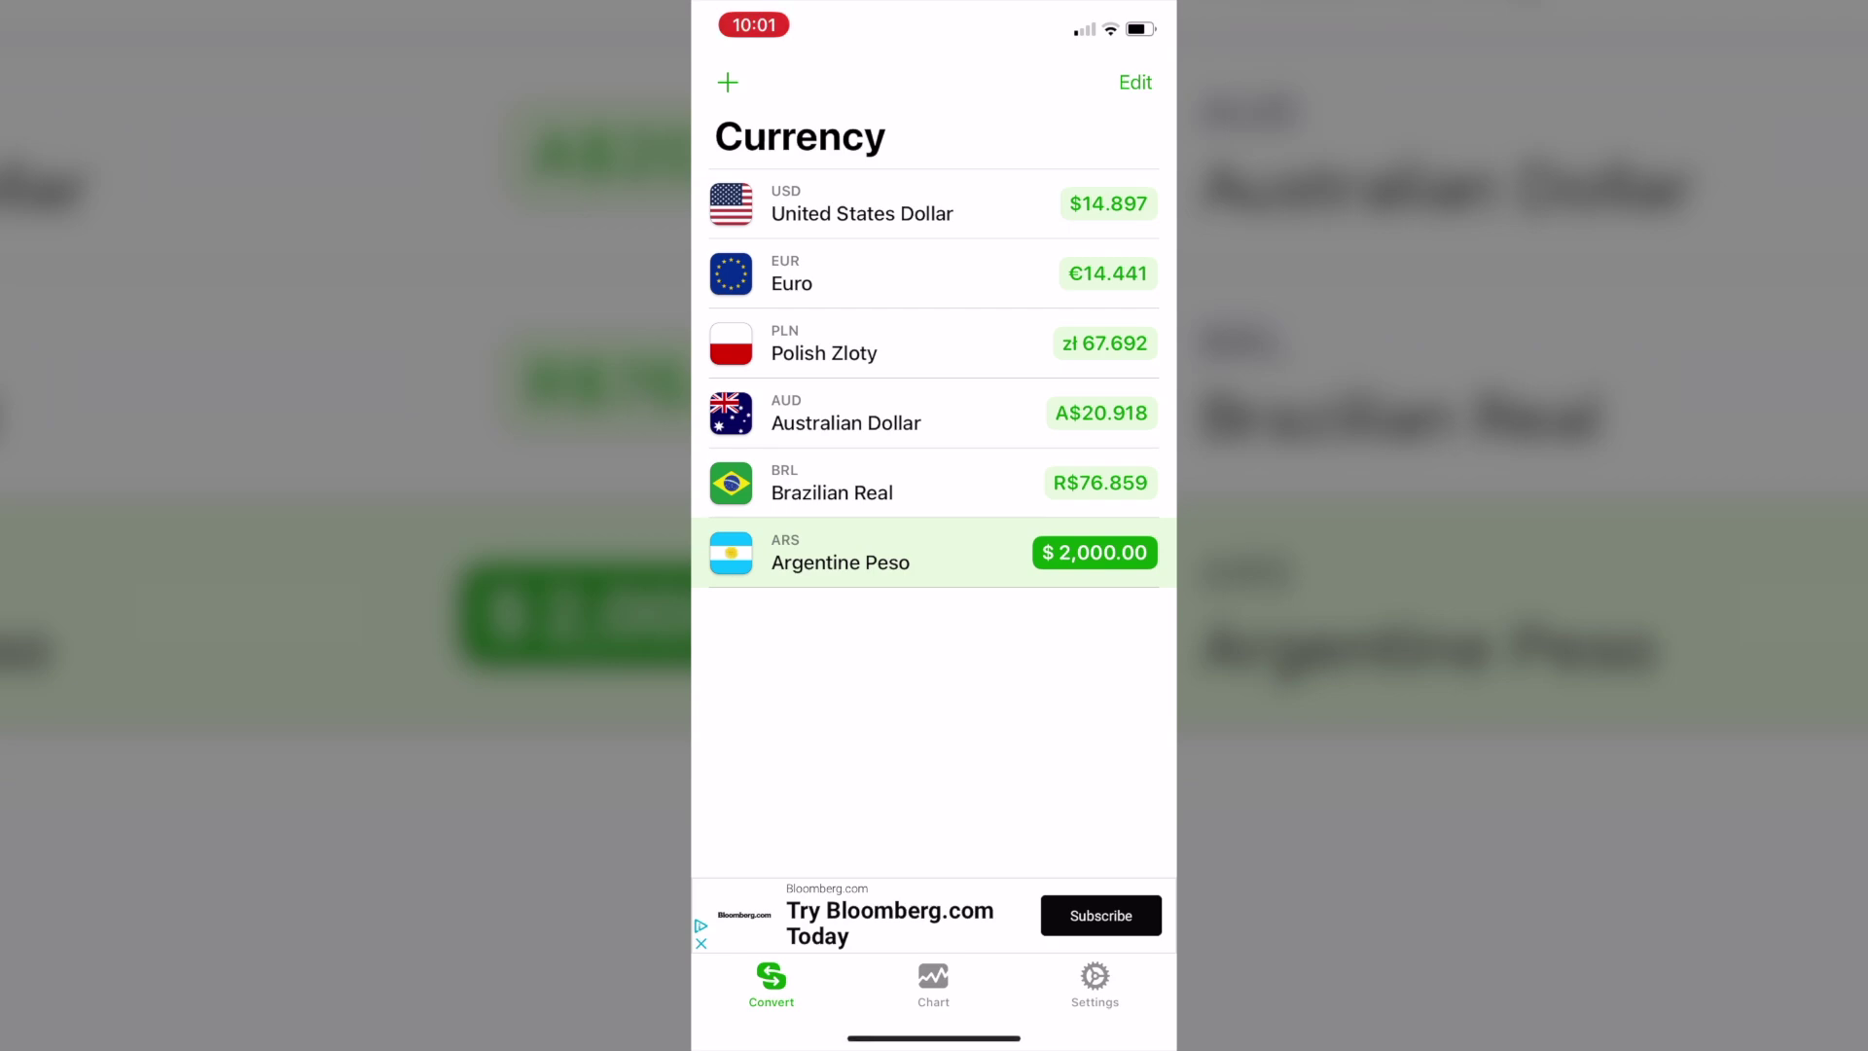
# Delete the Argentine Peso from the currency list and browse the currencies available to add.
pyautogui.moveTo(1021, 552); pyautogui.dragTo(924, 553)
pyautogui.click(1132, 552)
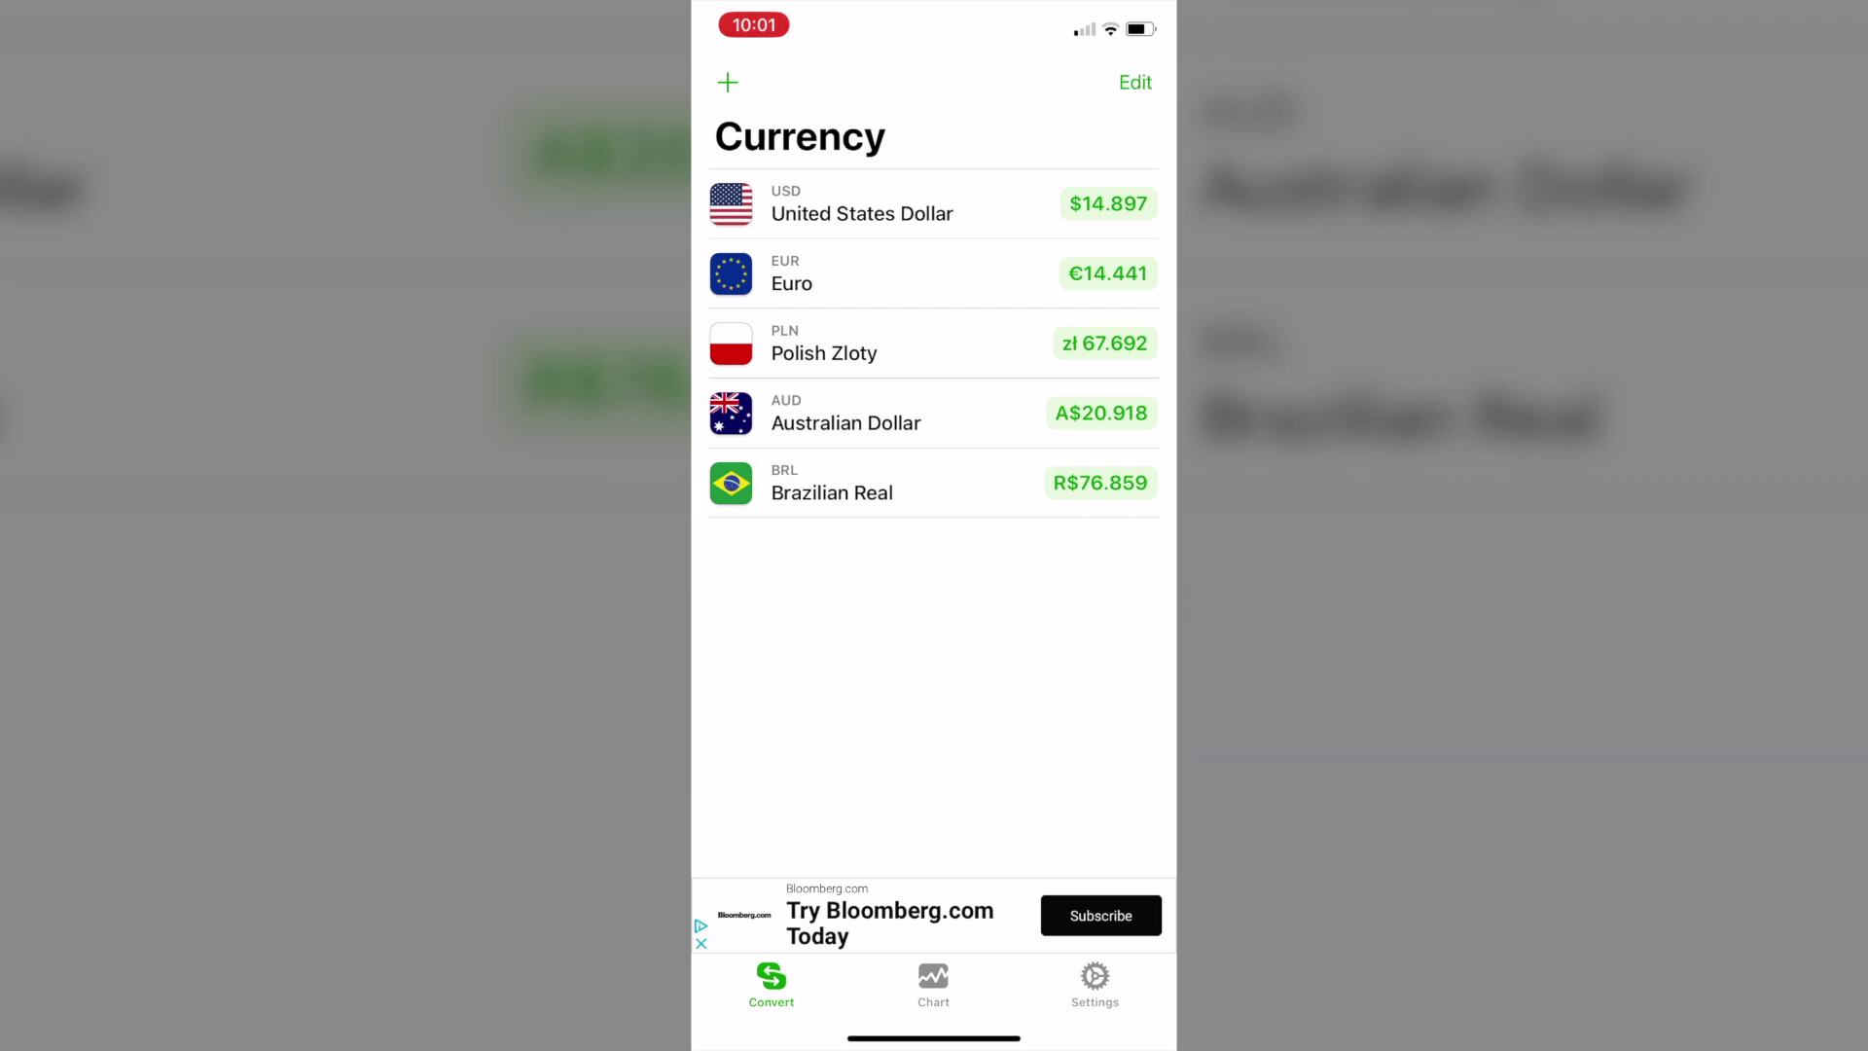
pyautogui.click(727, 82)
pyautogui.scroll(-10, 934, 623)
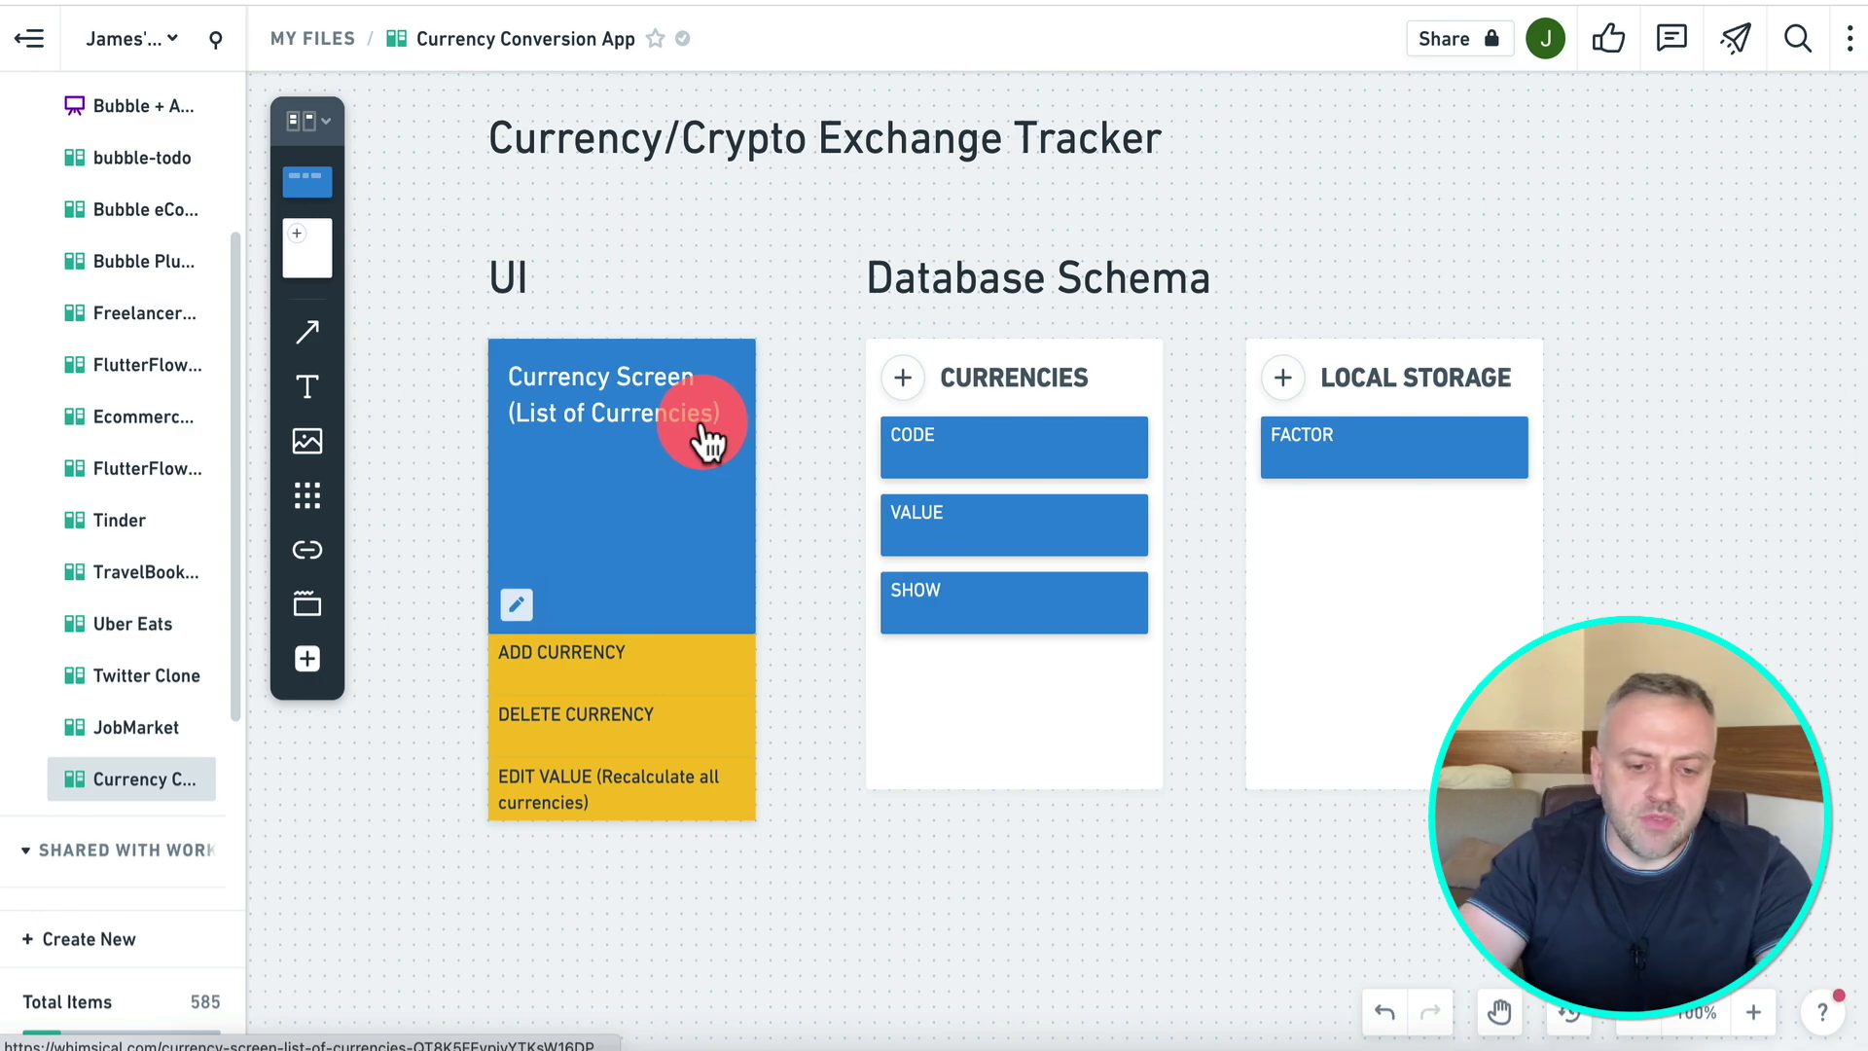
pyautogui.scroll(-2, 709, 429)
pyautogui.scroll(1, 709, 400)
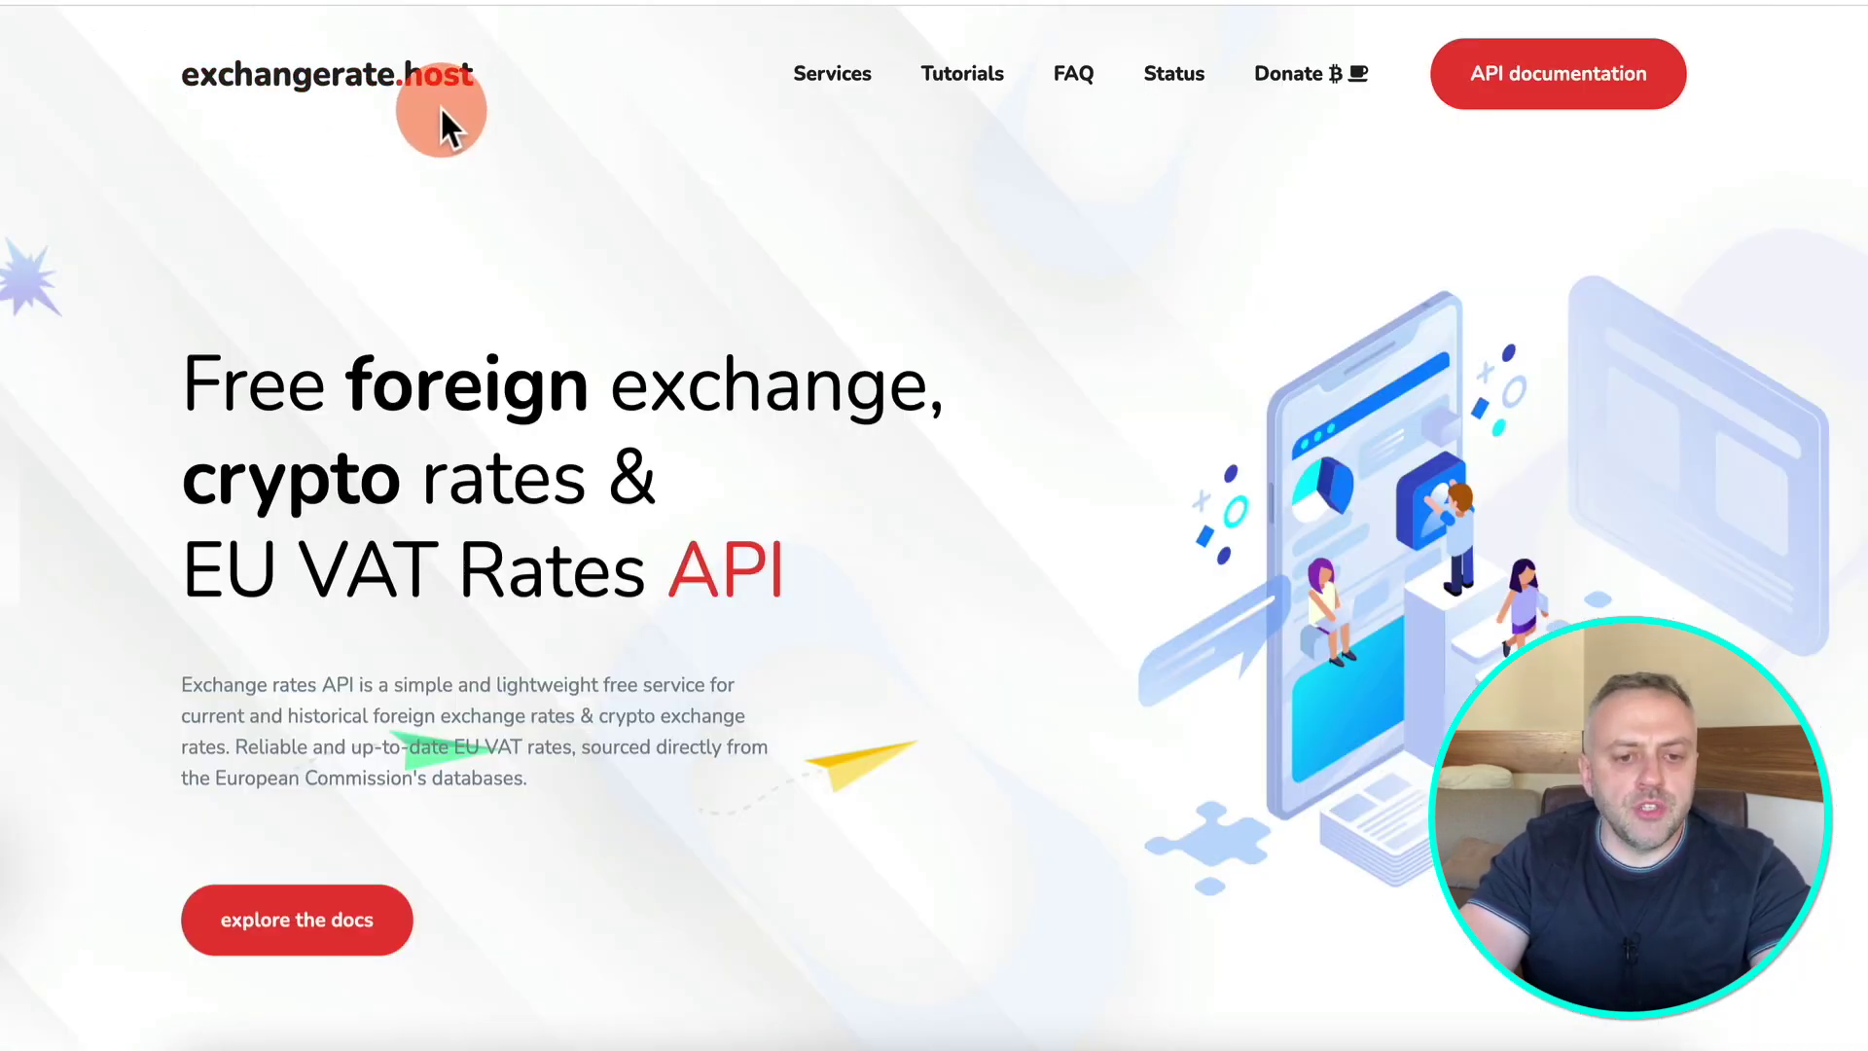
# Find the Latest Rates endpoint on the exchangerate.host page and show its cURL example.
pyautogui.scroll(-10, 430, 471)
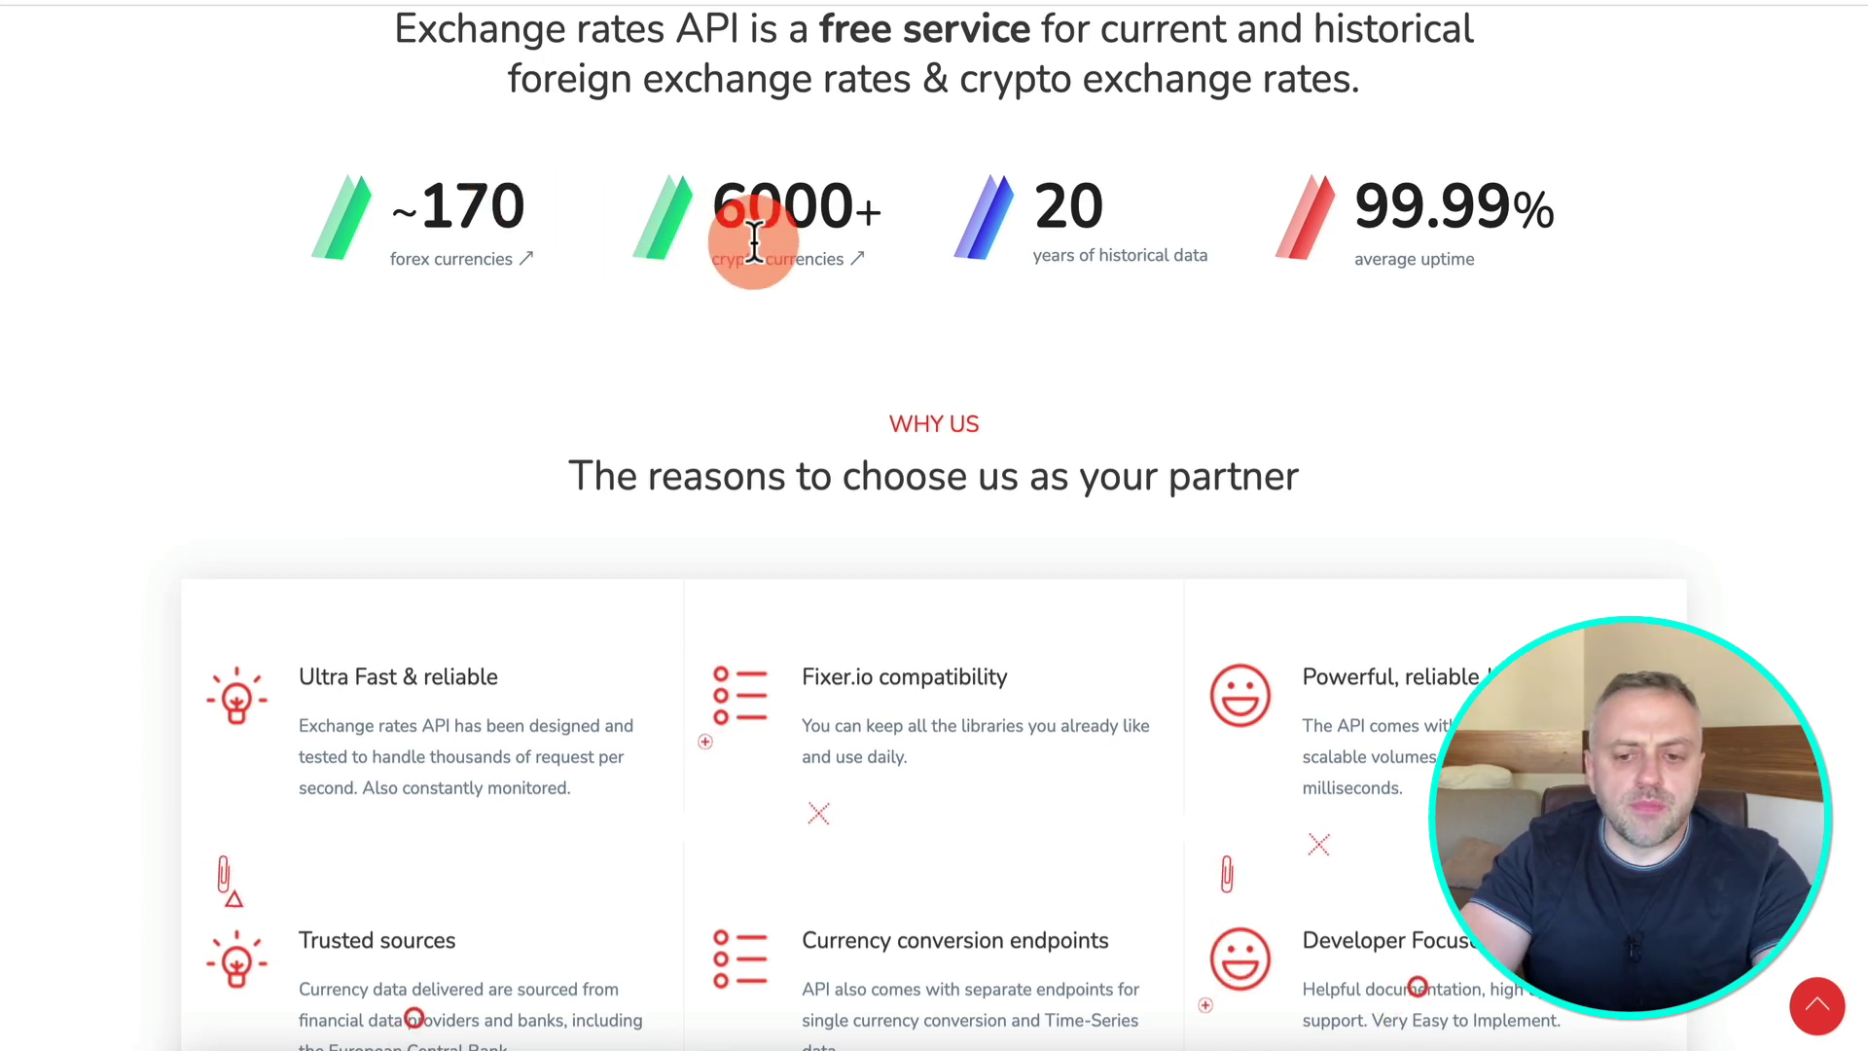
pyautogui.scroll(-15, 856, 393)
pyautogui.scroll(-3, 856, 393)
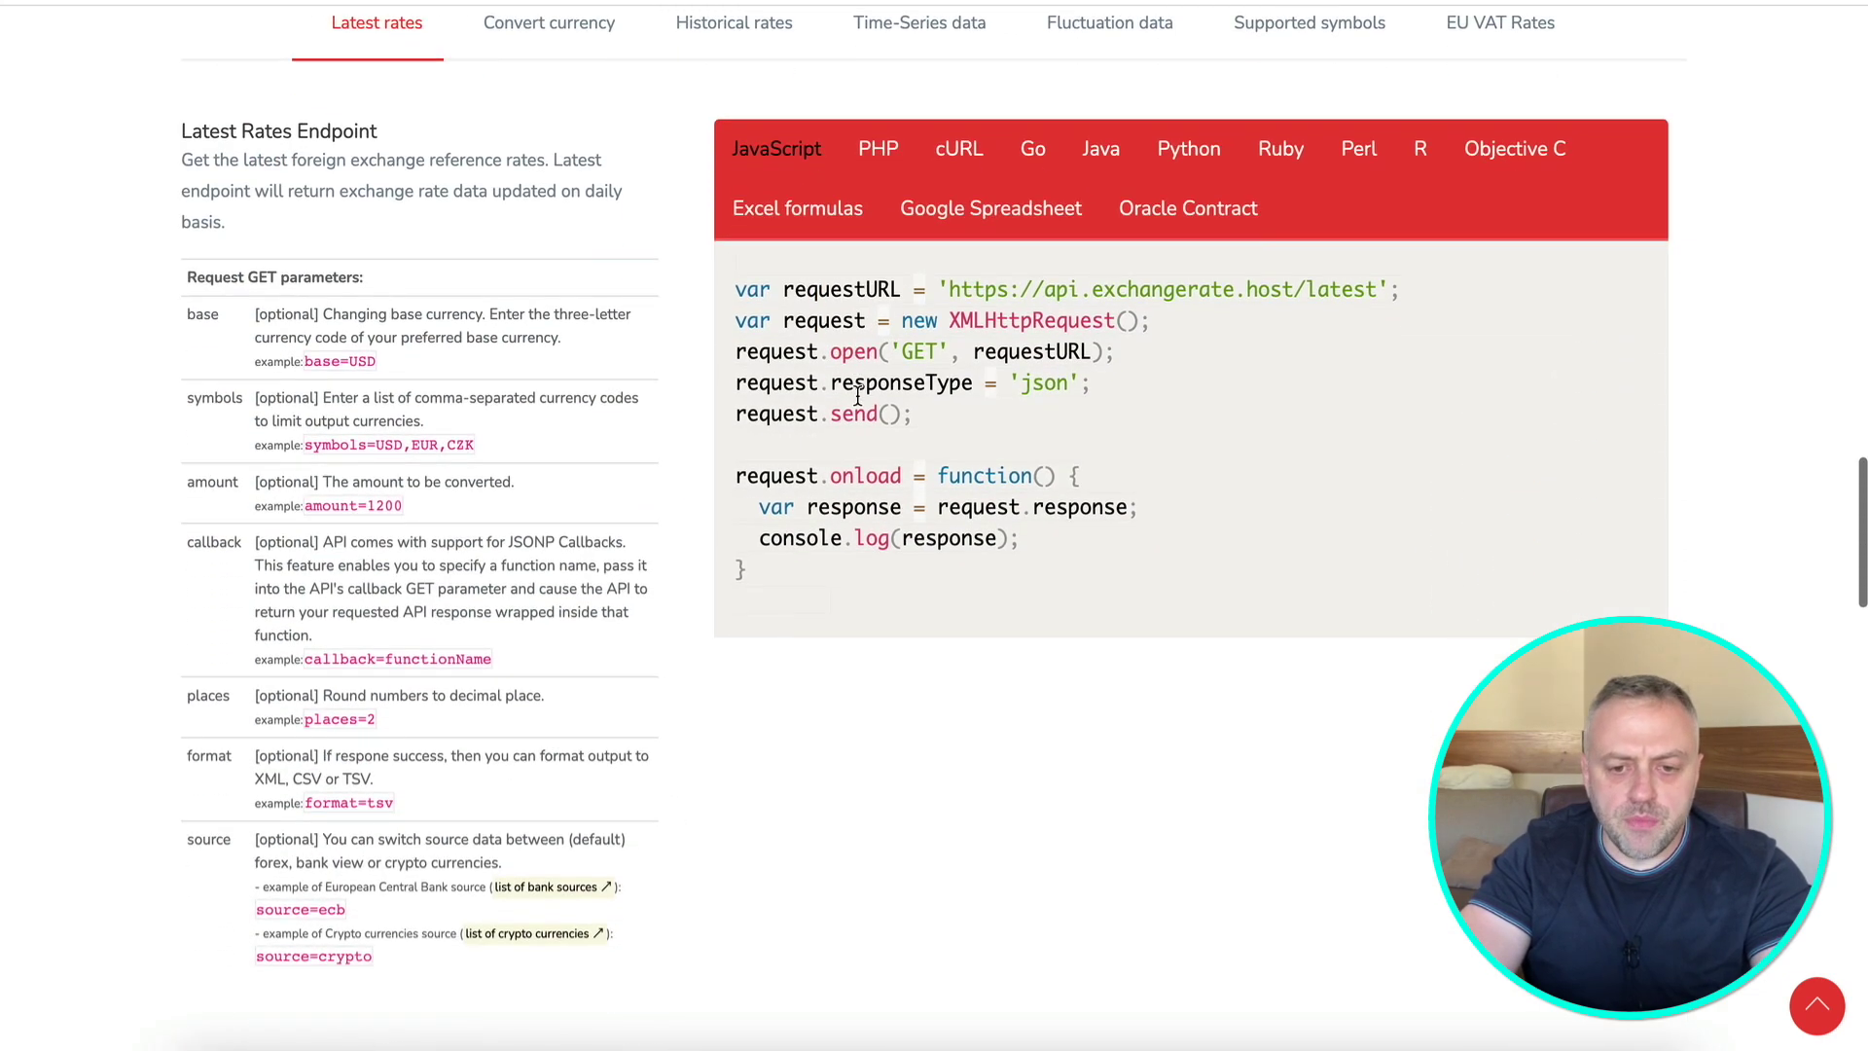
pyautogui.scroll(1, 842, 393)
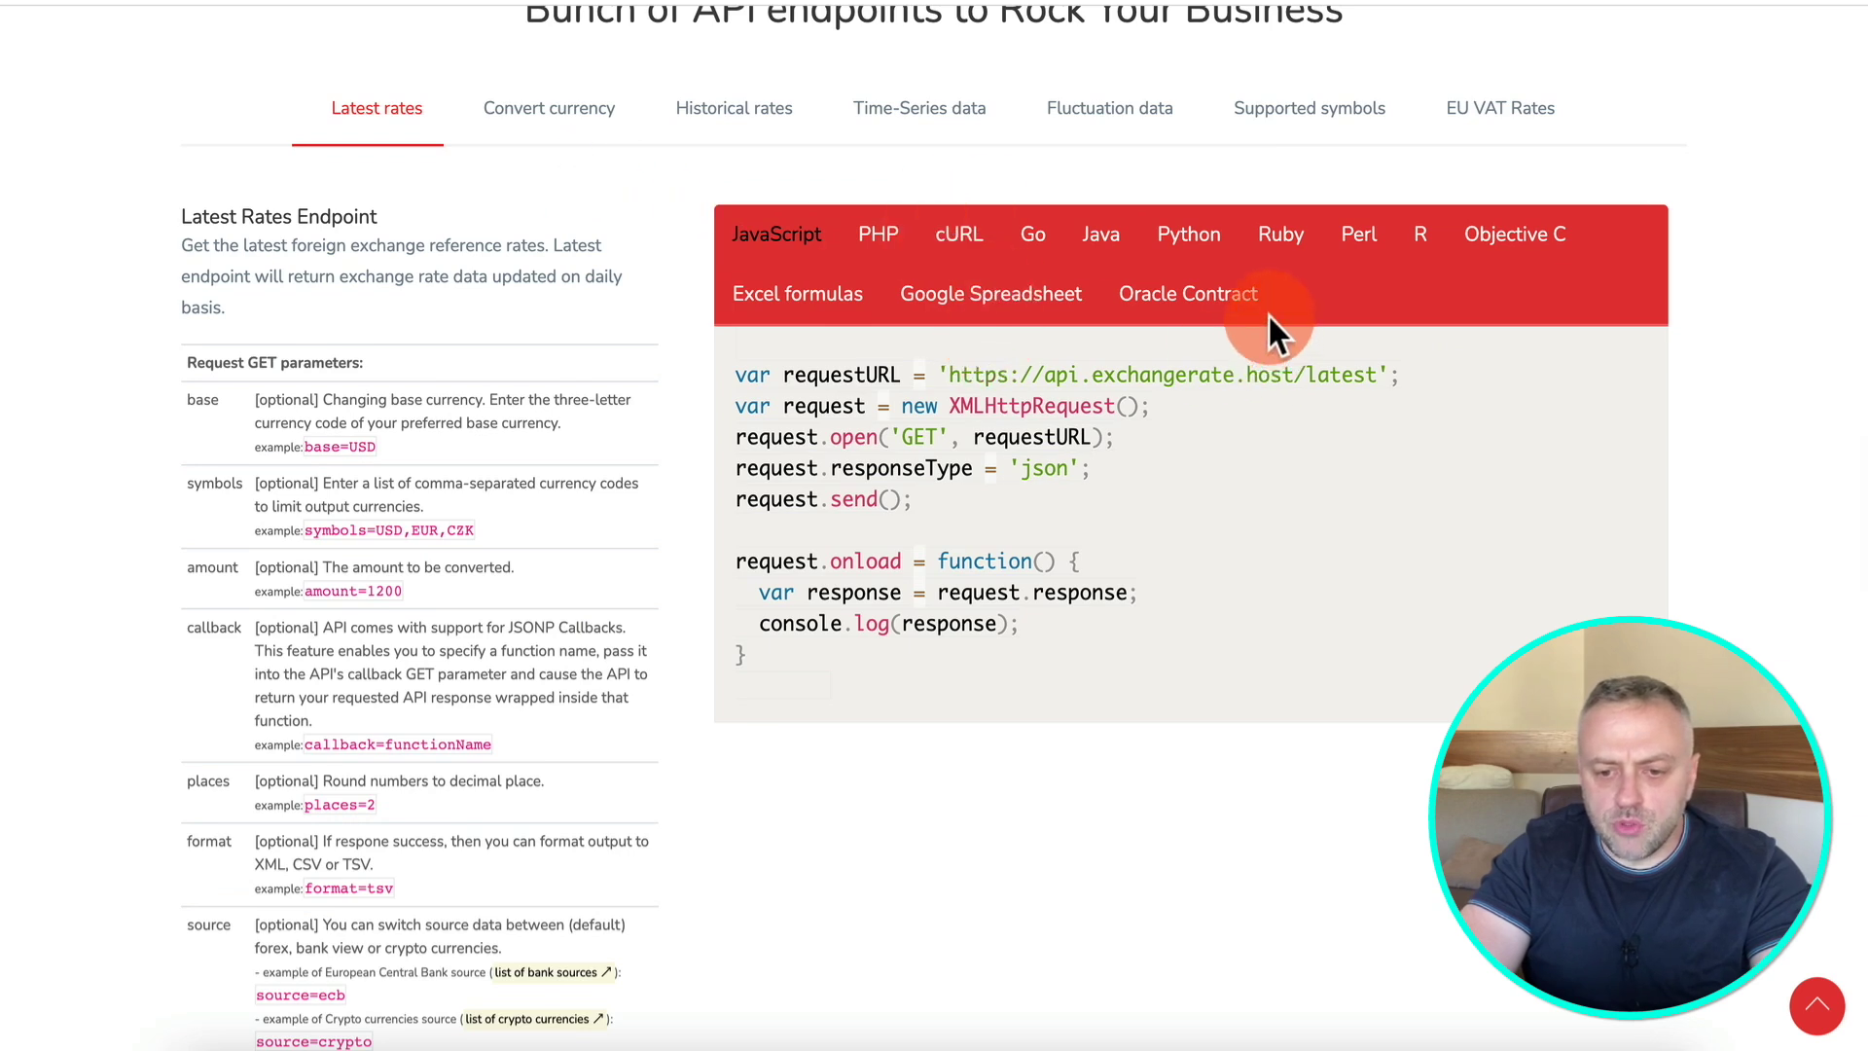
pyautogui.click(967, 245)
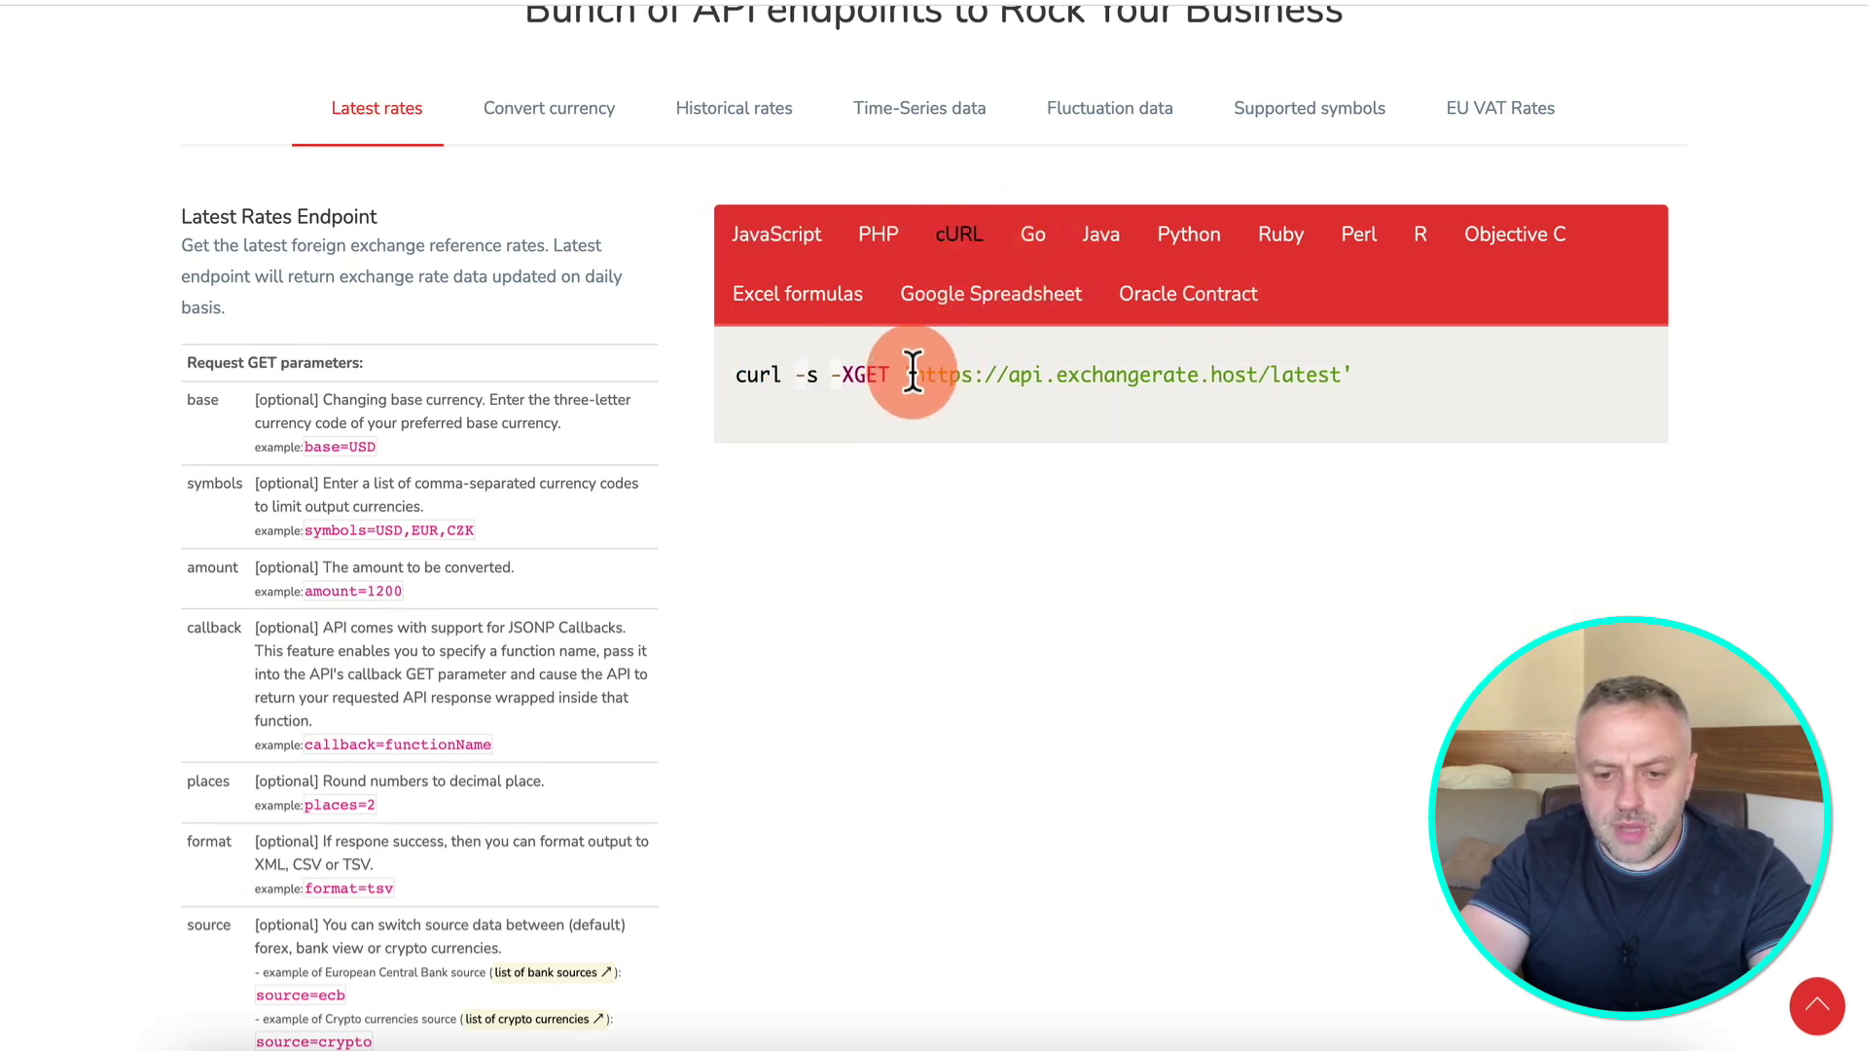
pyautogui.moveTo(909, 373); pyautogui.dragTo(1315, 367)
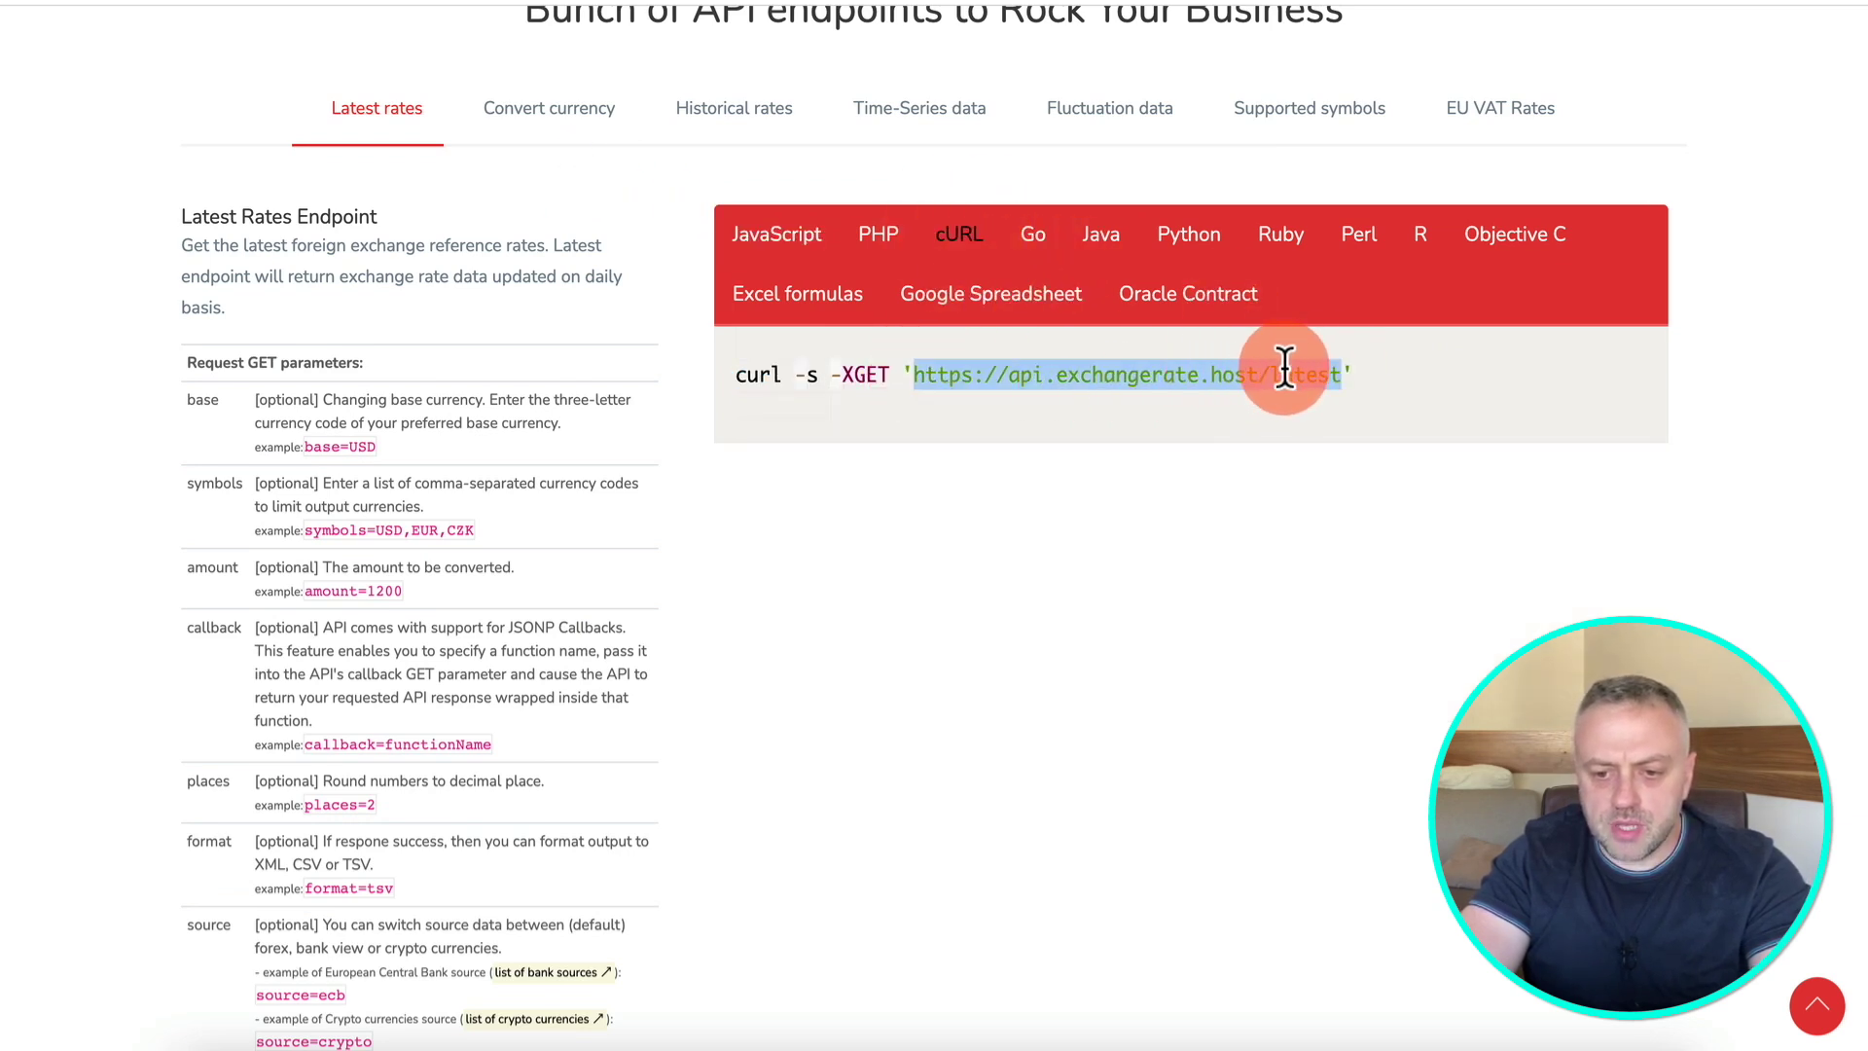
pyautogui.press('super+c')
pyautogui.press('super+t')
pyautogui.press('super+v')
pyautogui.press('Return')
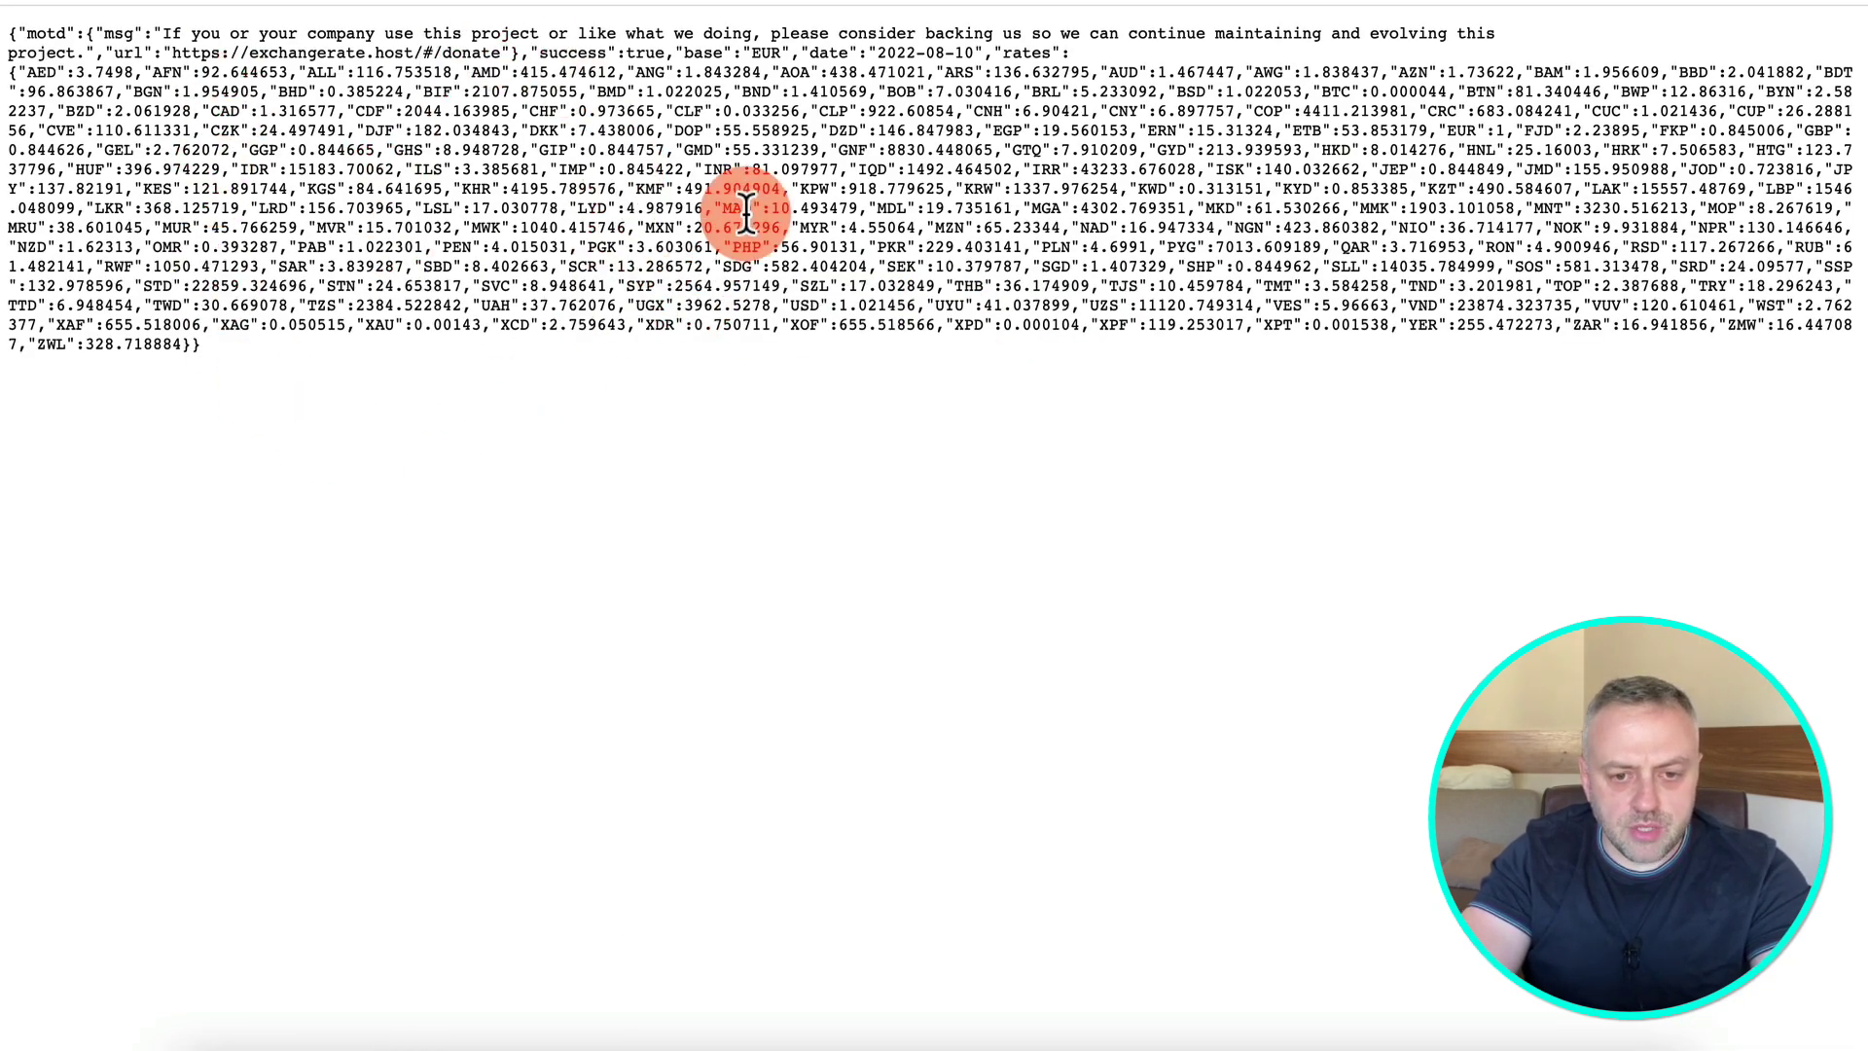
# Switch to Paw and look through the rates in the response of the /latest request with base USD.
pyautogui.click(730, 1043)
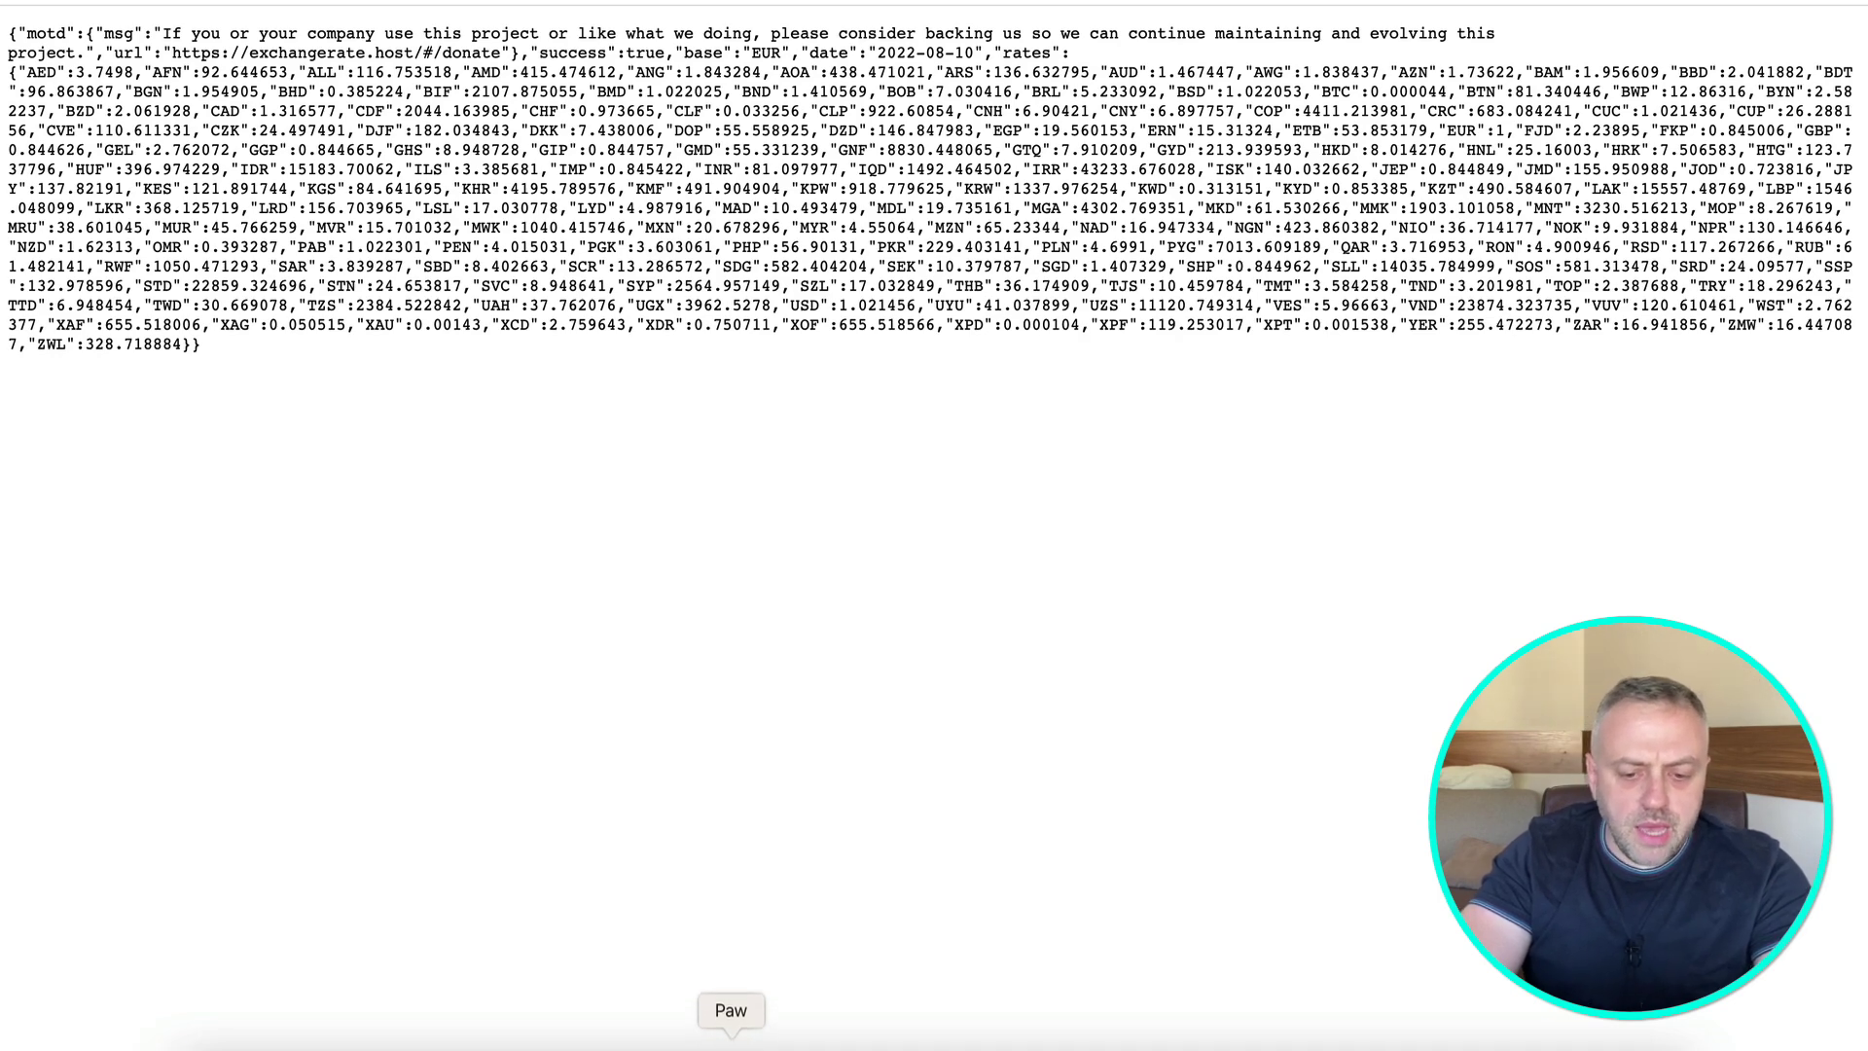
pyautogui.click(730, 1041)
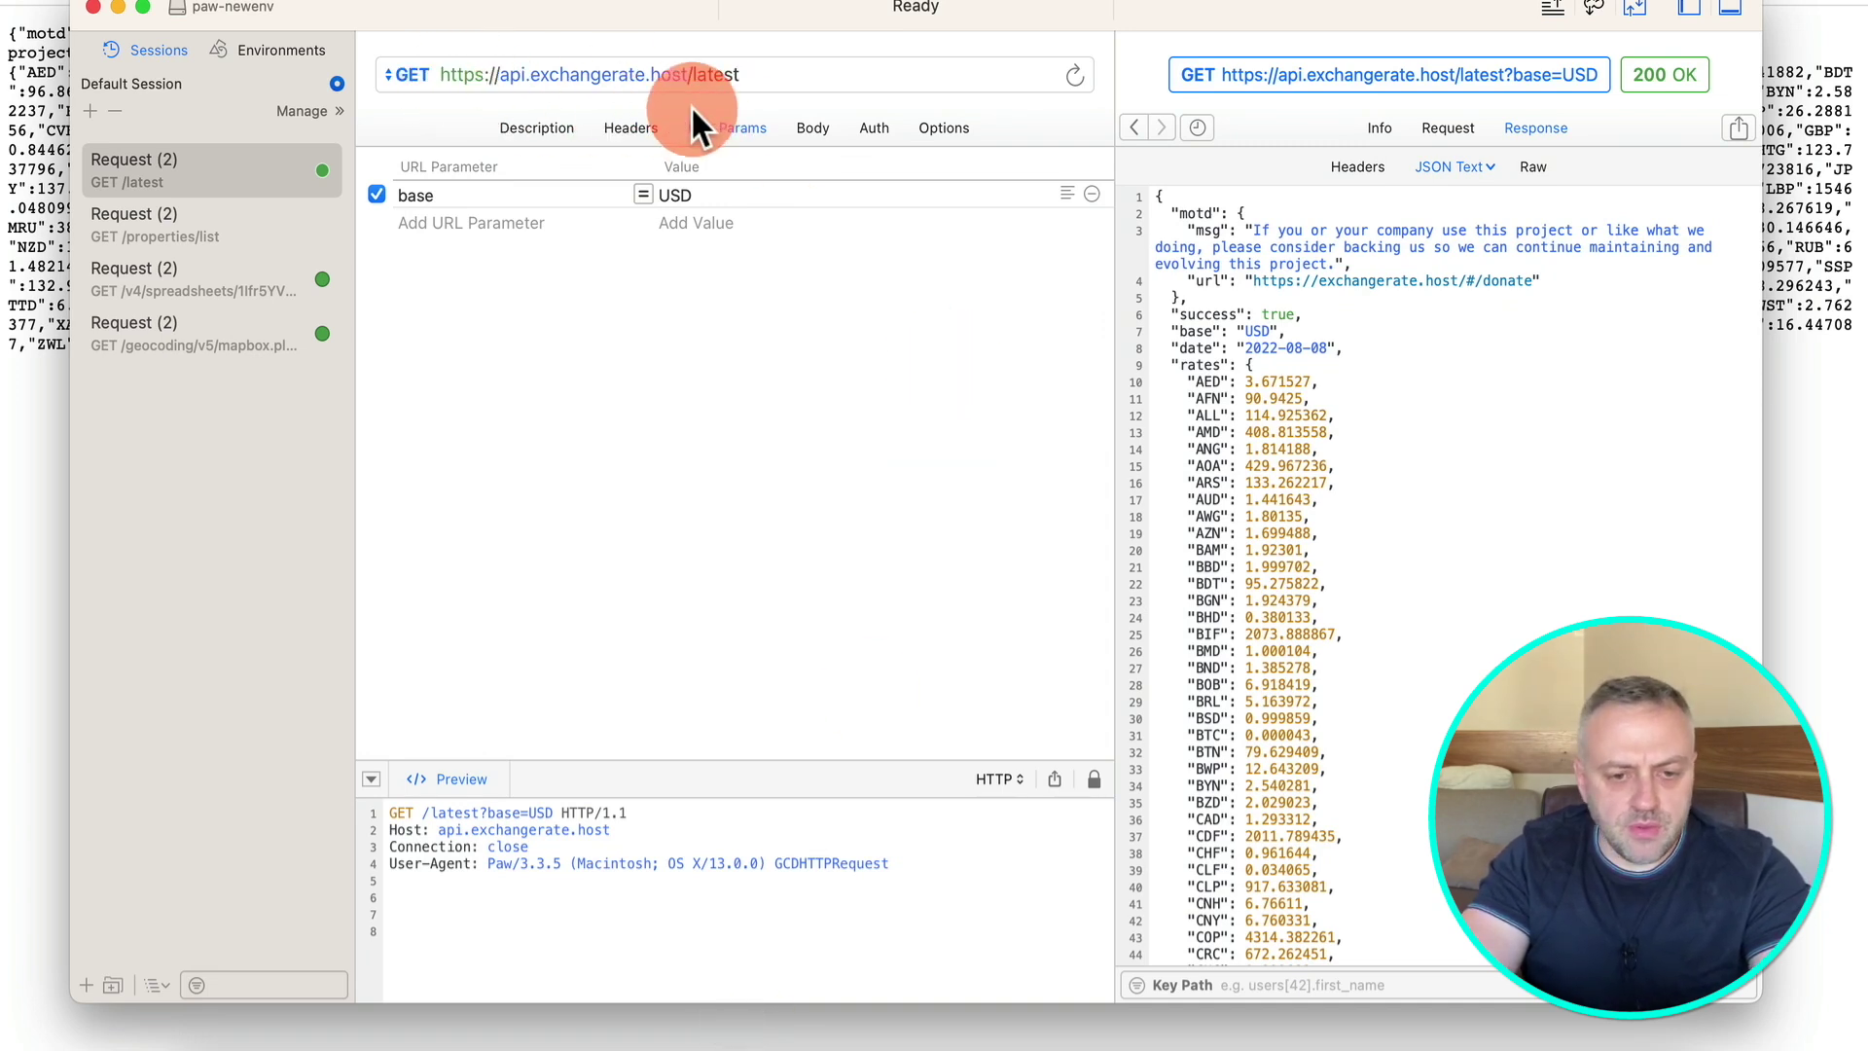
pyautogui.moveTo(831, 2); pyautogui.dragTo(836, 0)
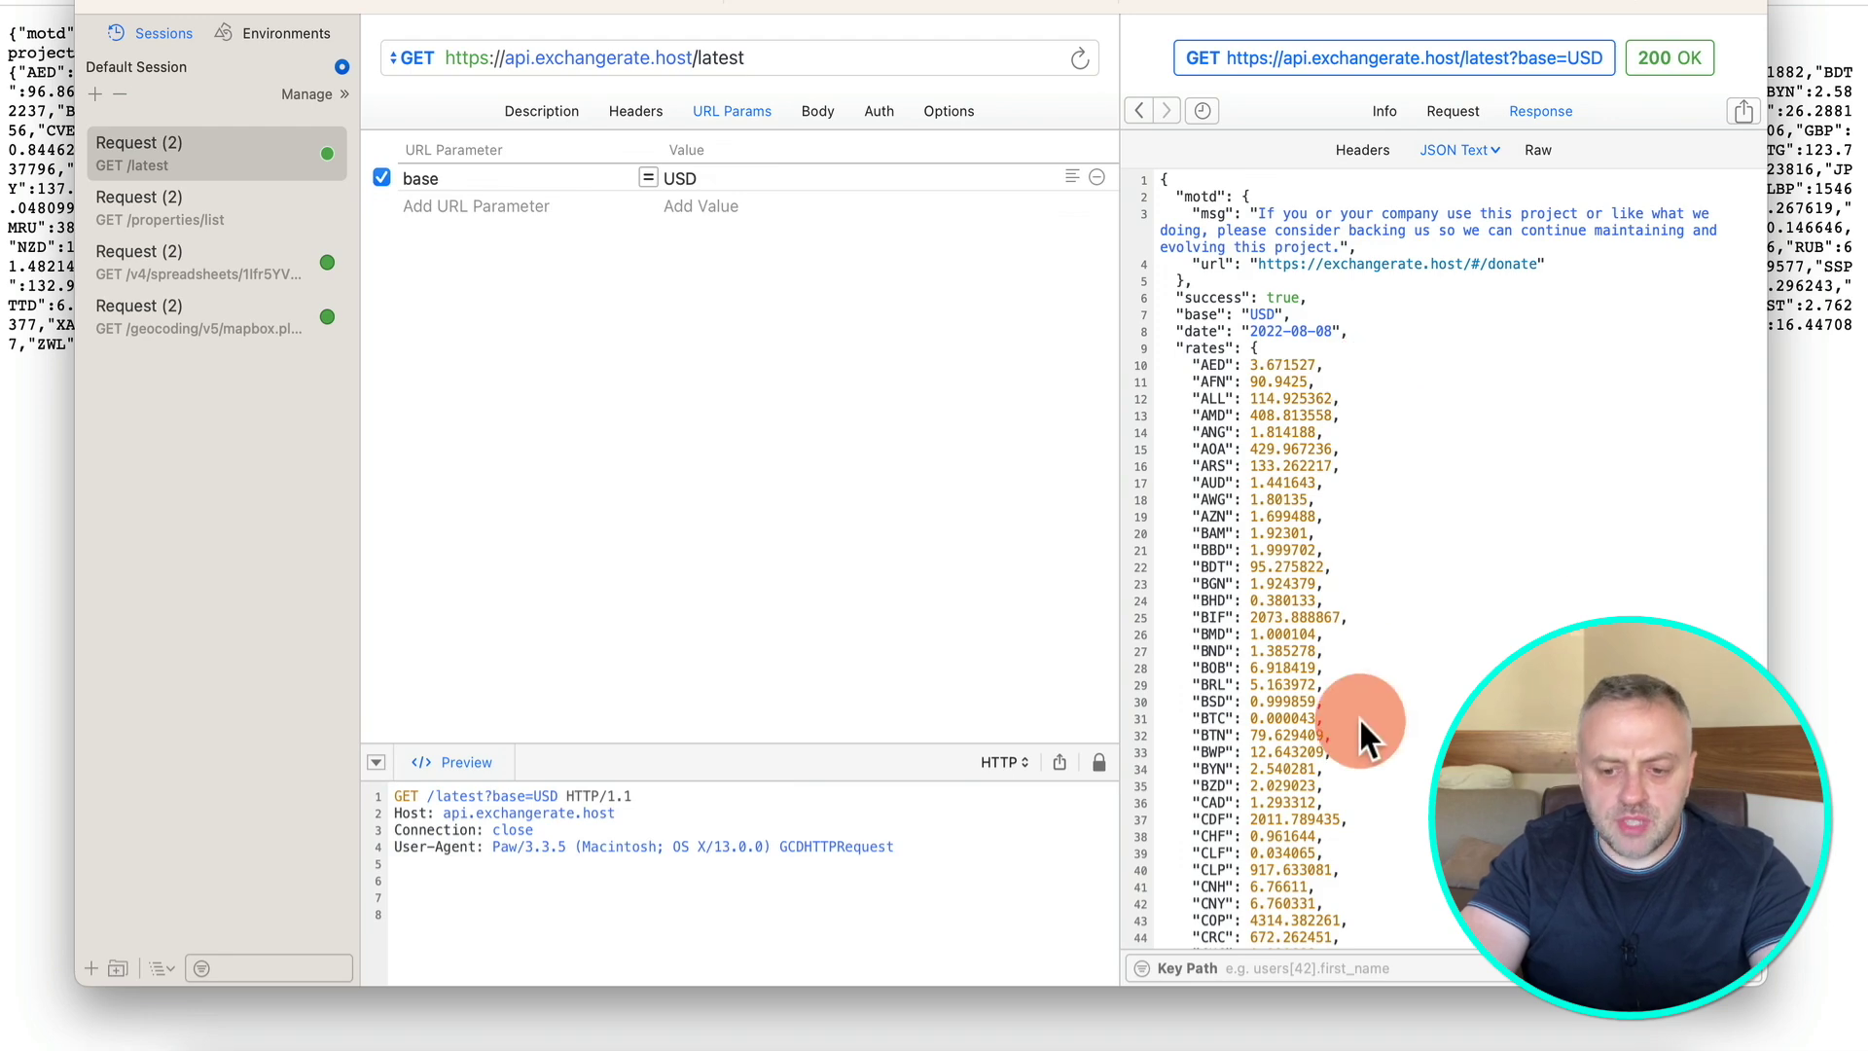
pyautogui.click(18, 475)
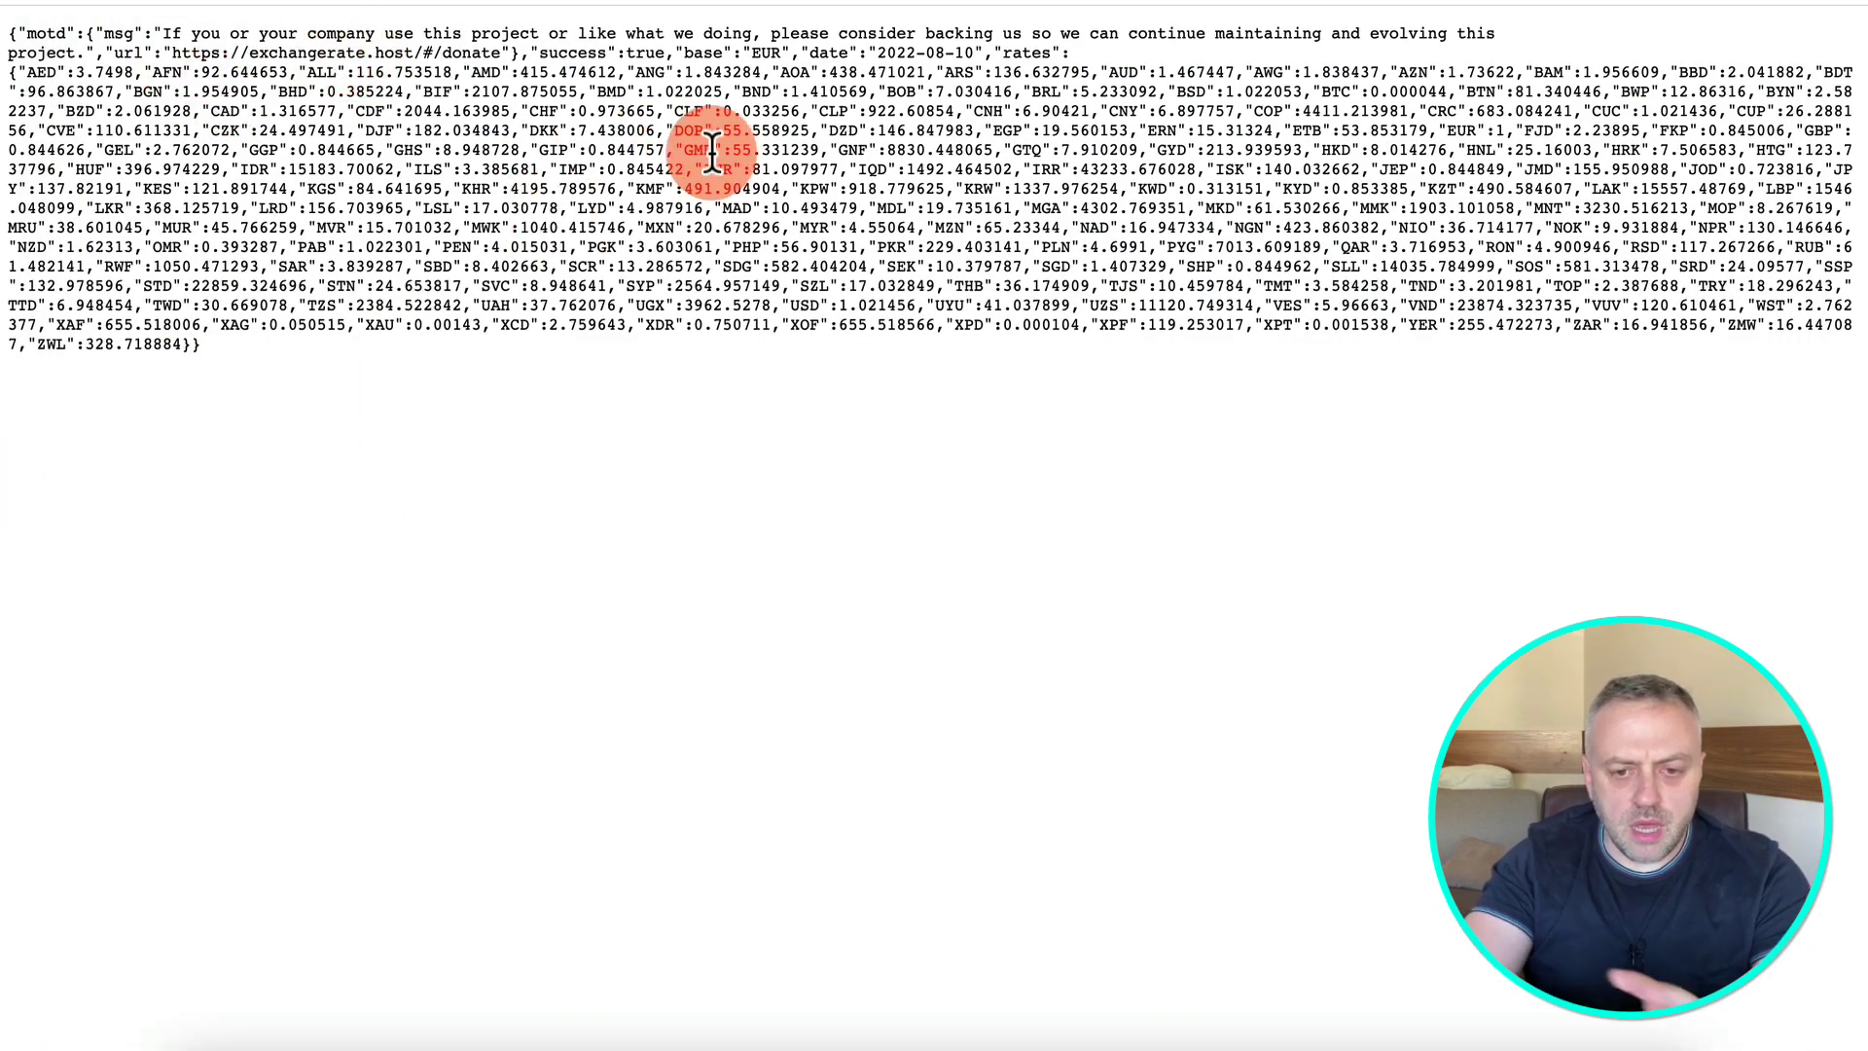
pyautogui.press('super+Tab')
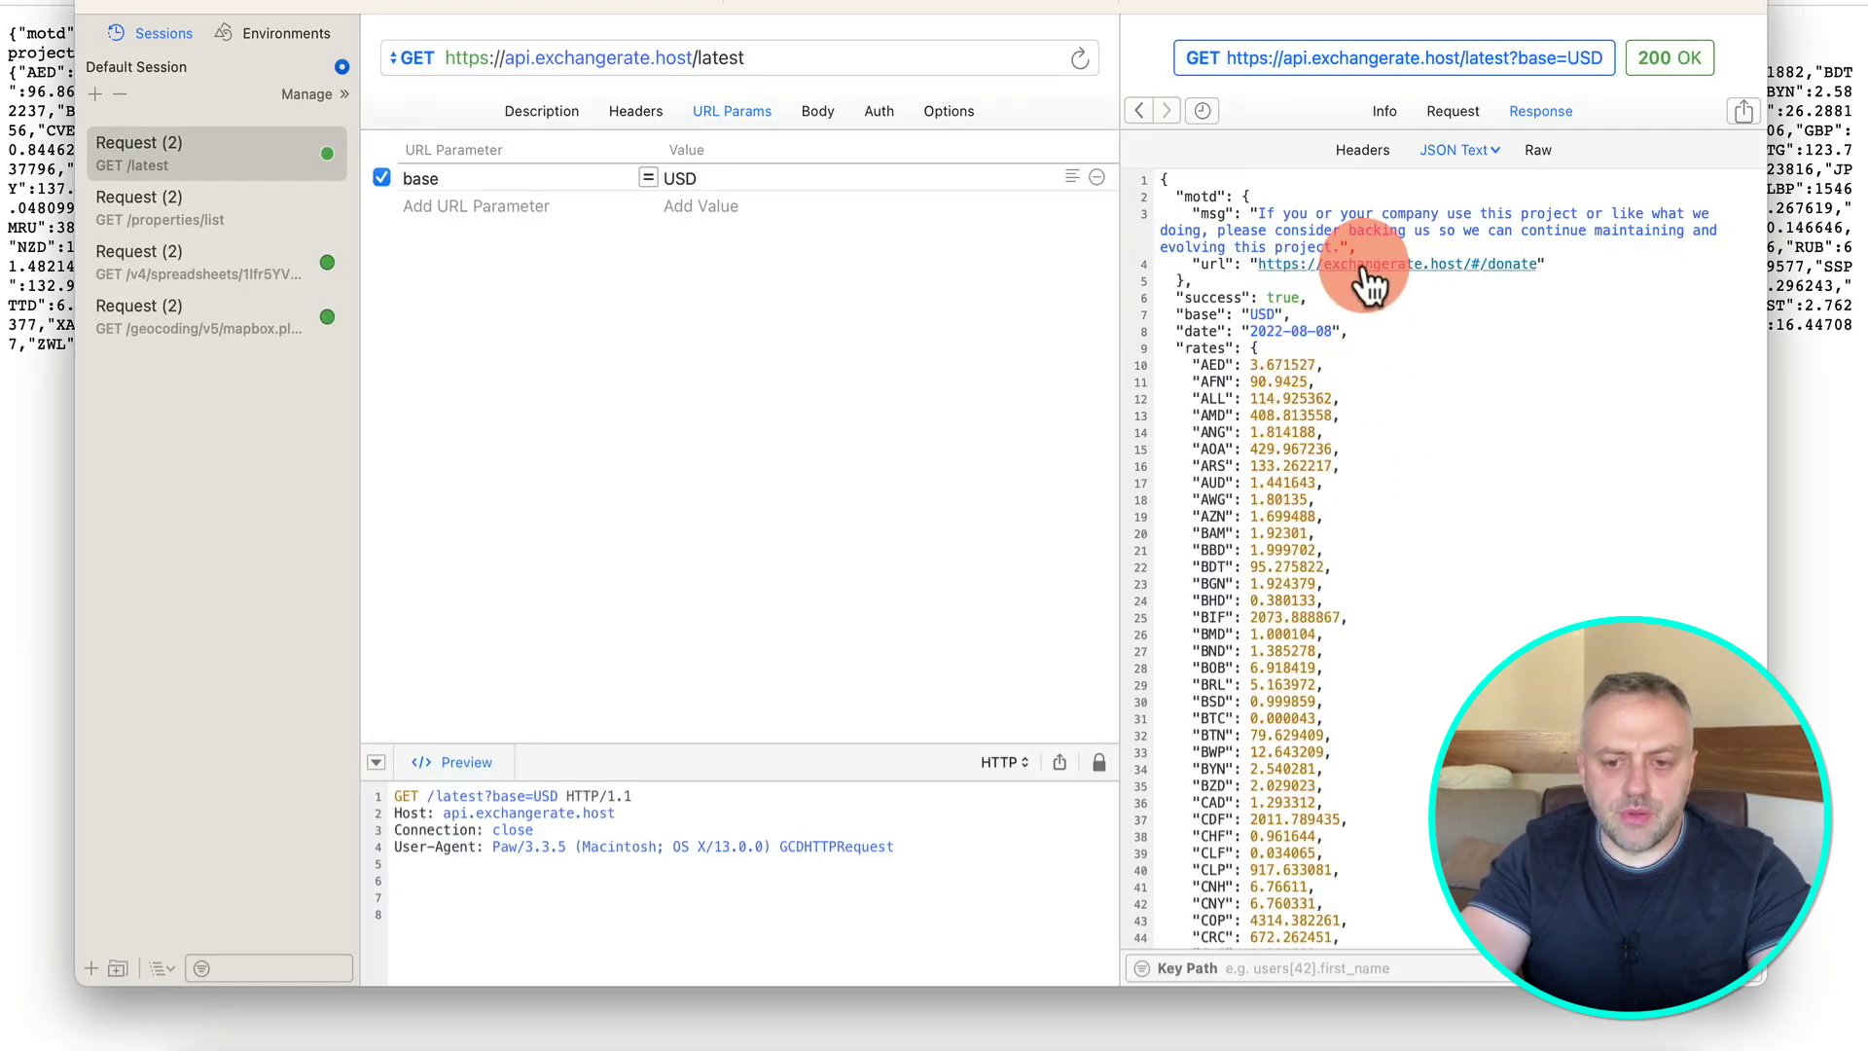
pyautogui.scroll(-10, 1356, 471)
pyautogui.scroll(-5, 1357, 471)
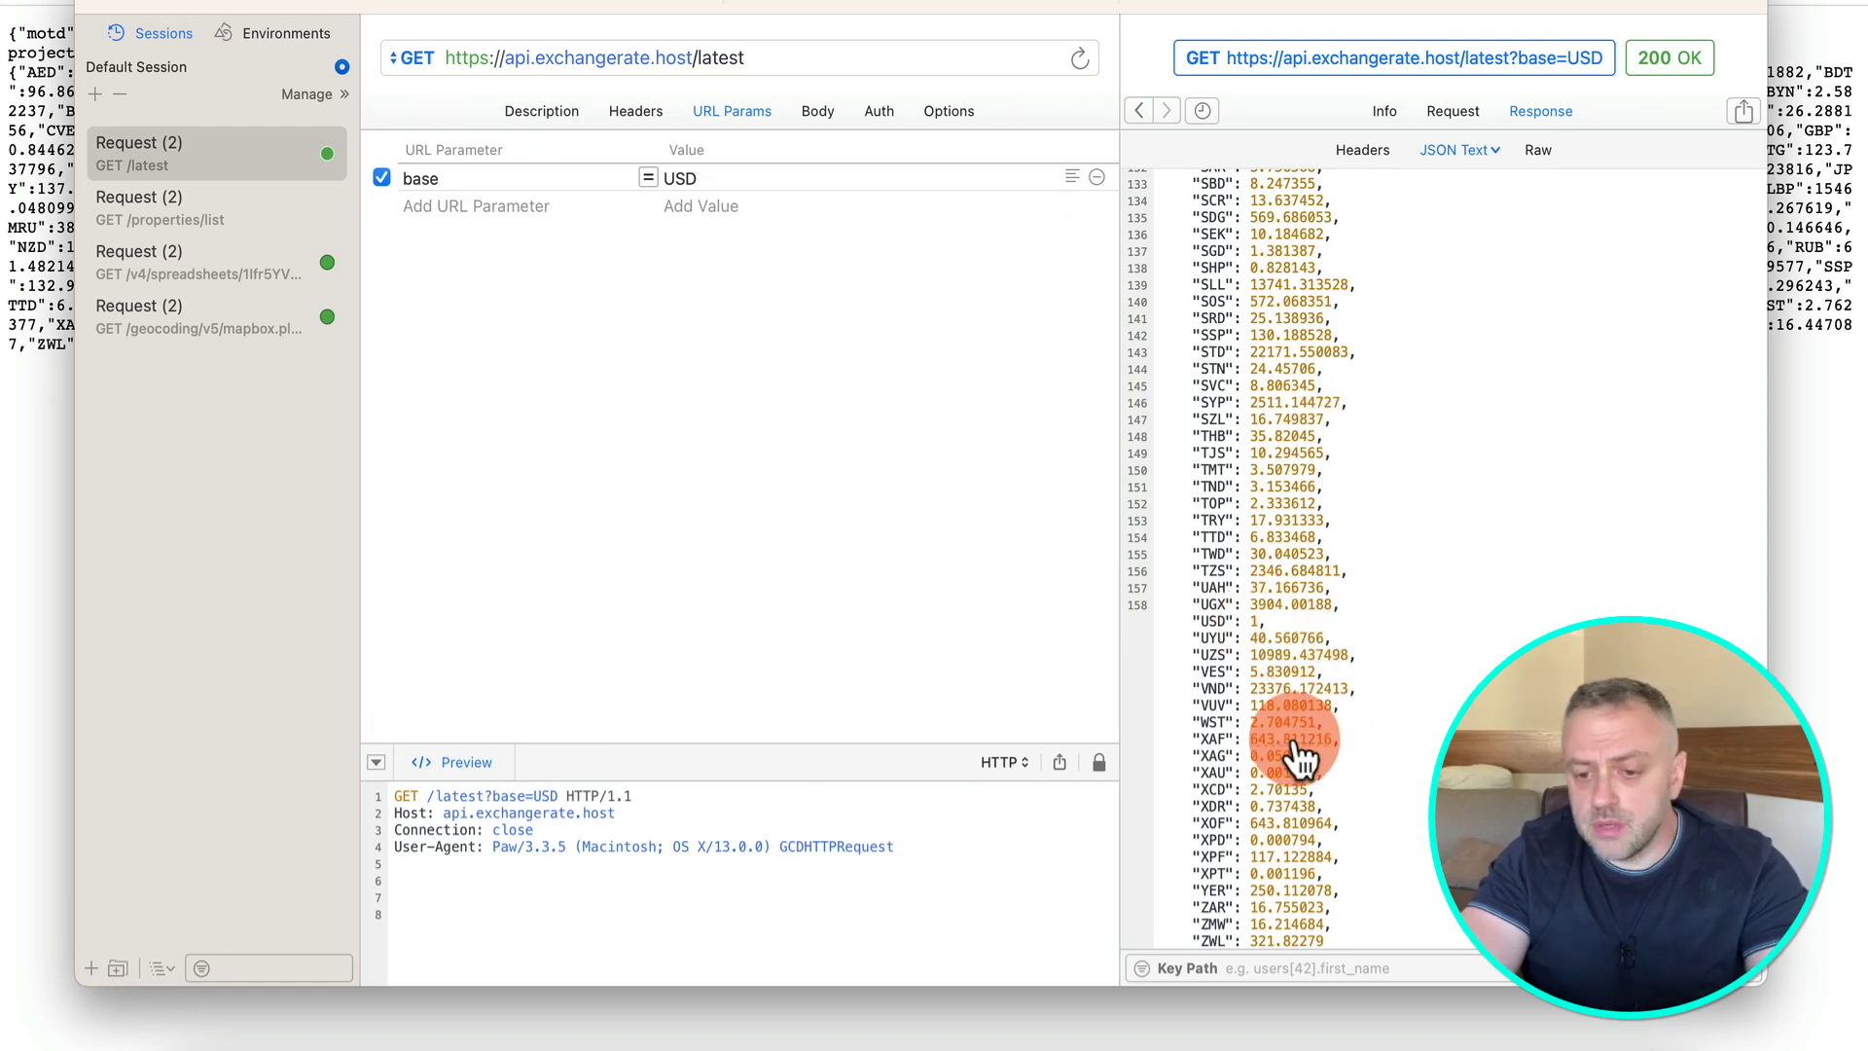
pyautogui.scroll(5, 1305, 370)
pyautogui.scroll(10, 1308, 379)
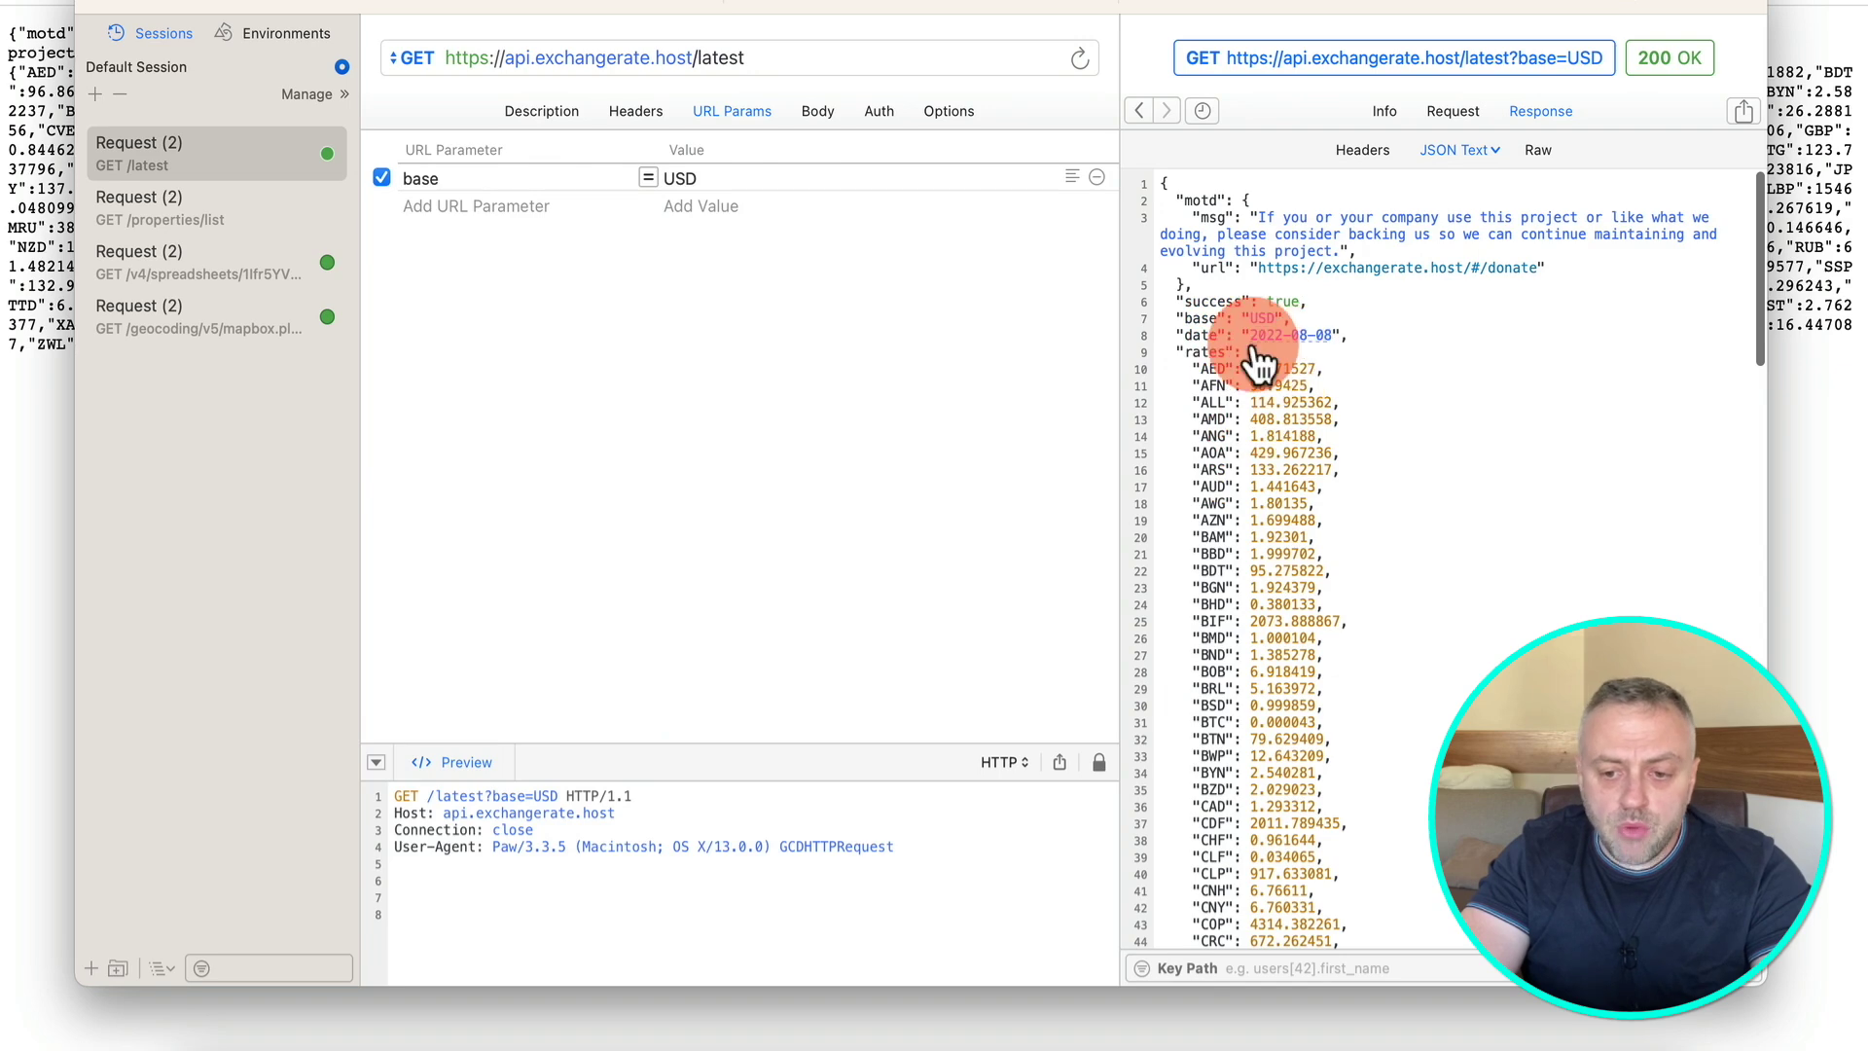
pyautogui.click(908, 59)
pyautogui.press('Return')
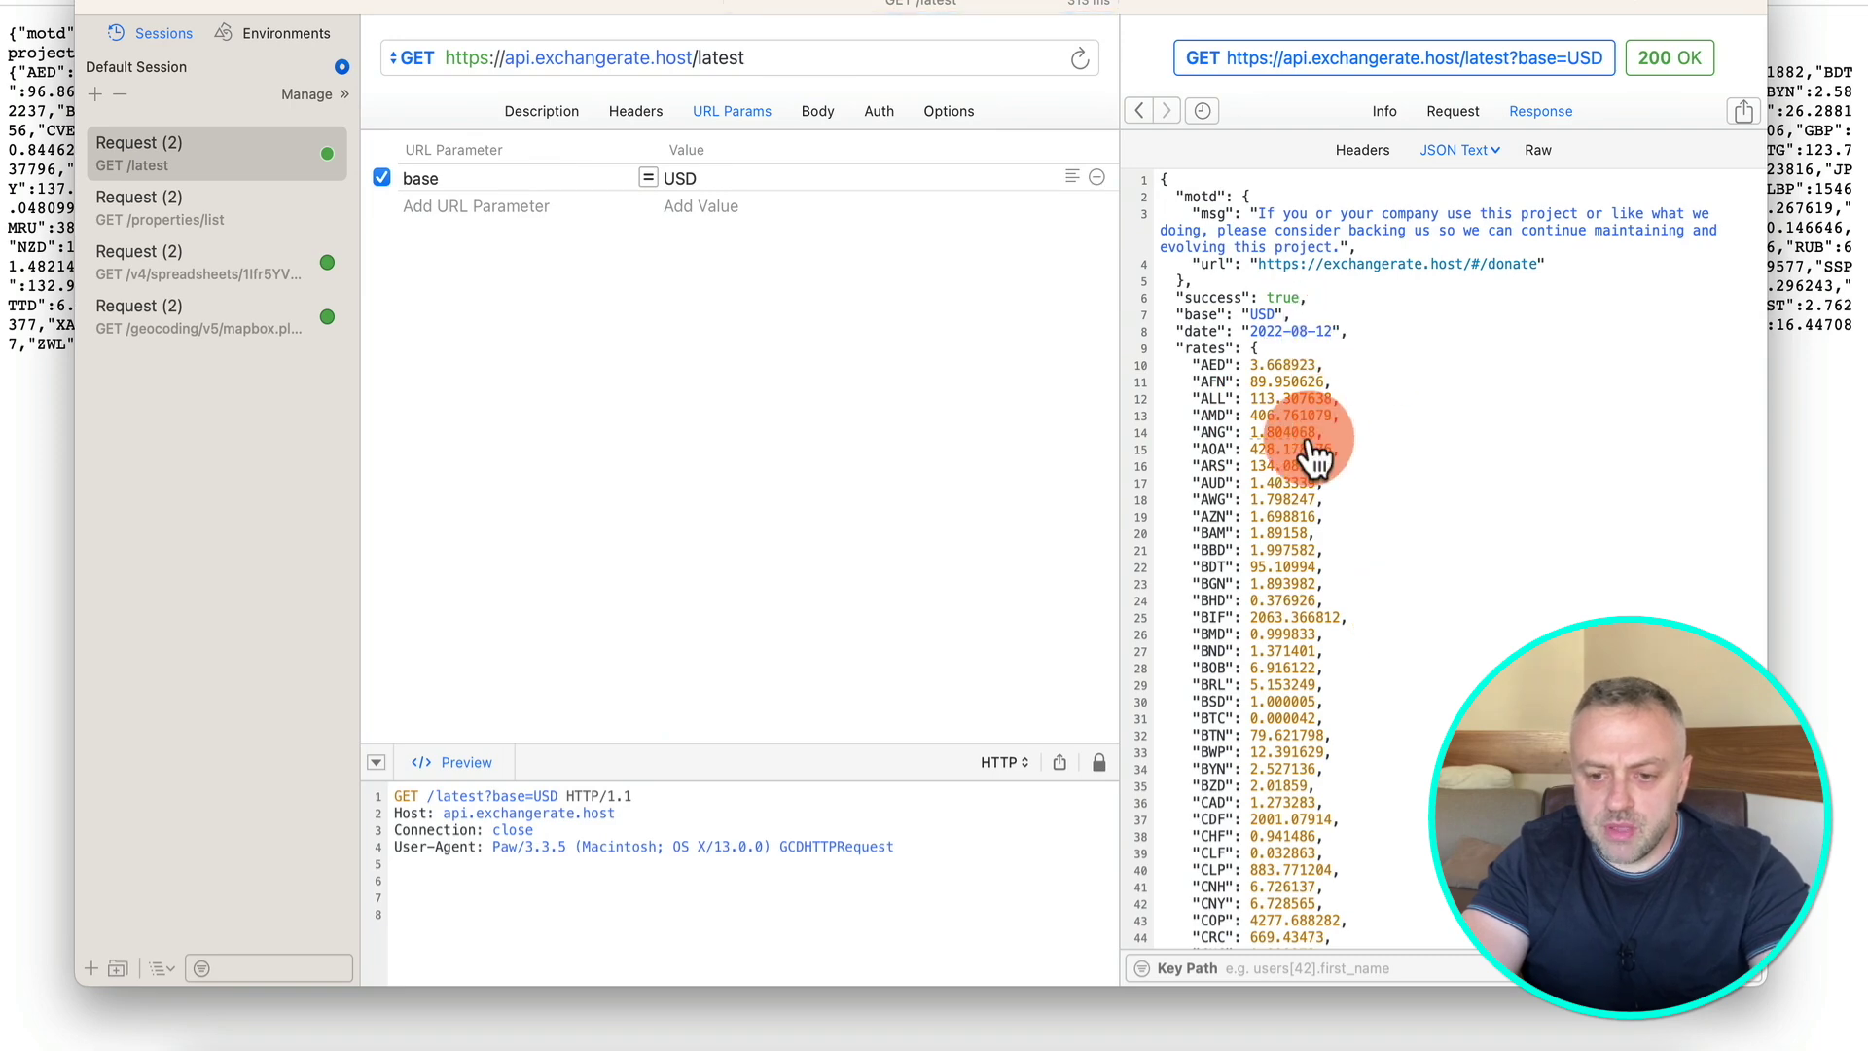
pyautogui.scroll(-5, 1272, 751)
pyautogui.scroll(5, 1274, 758)
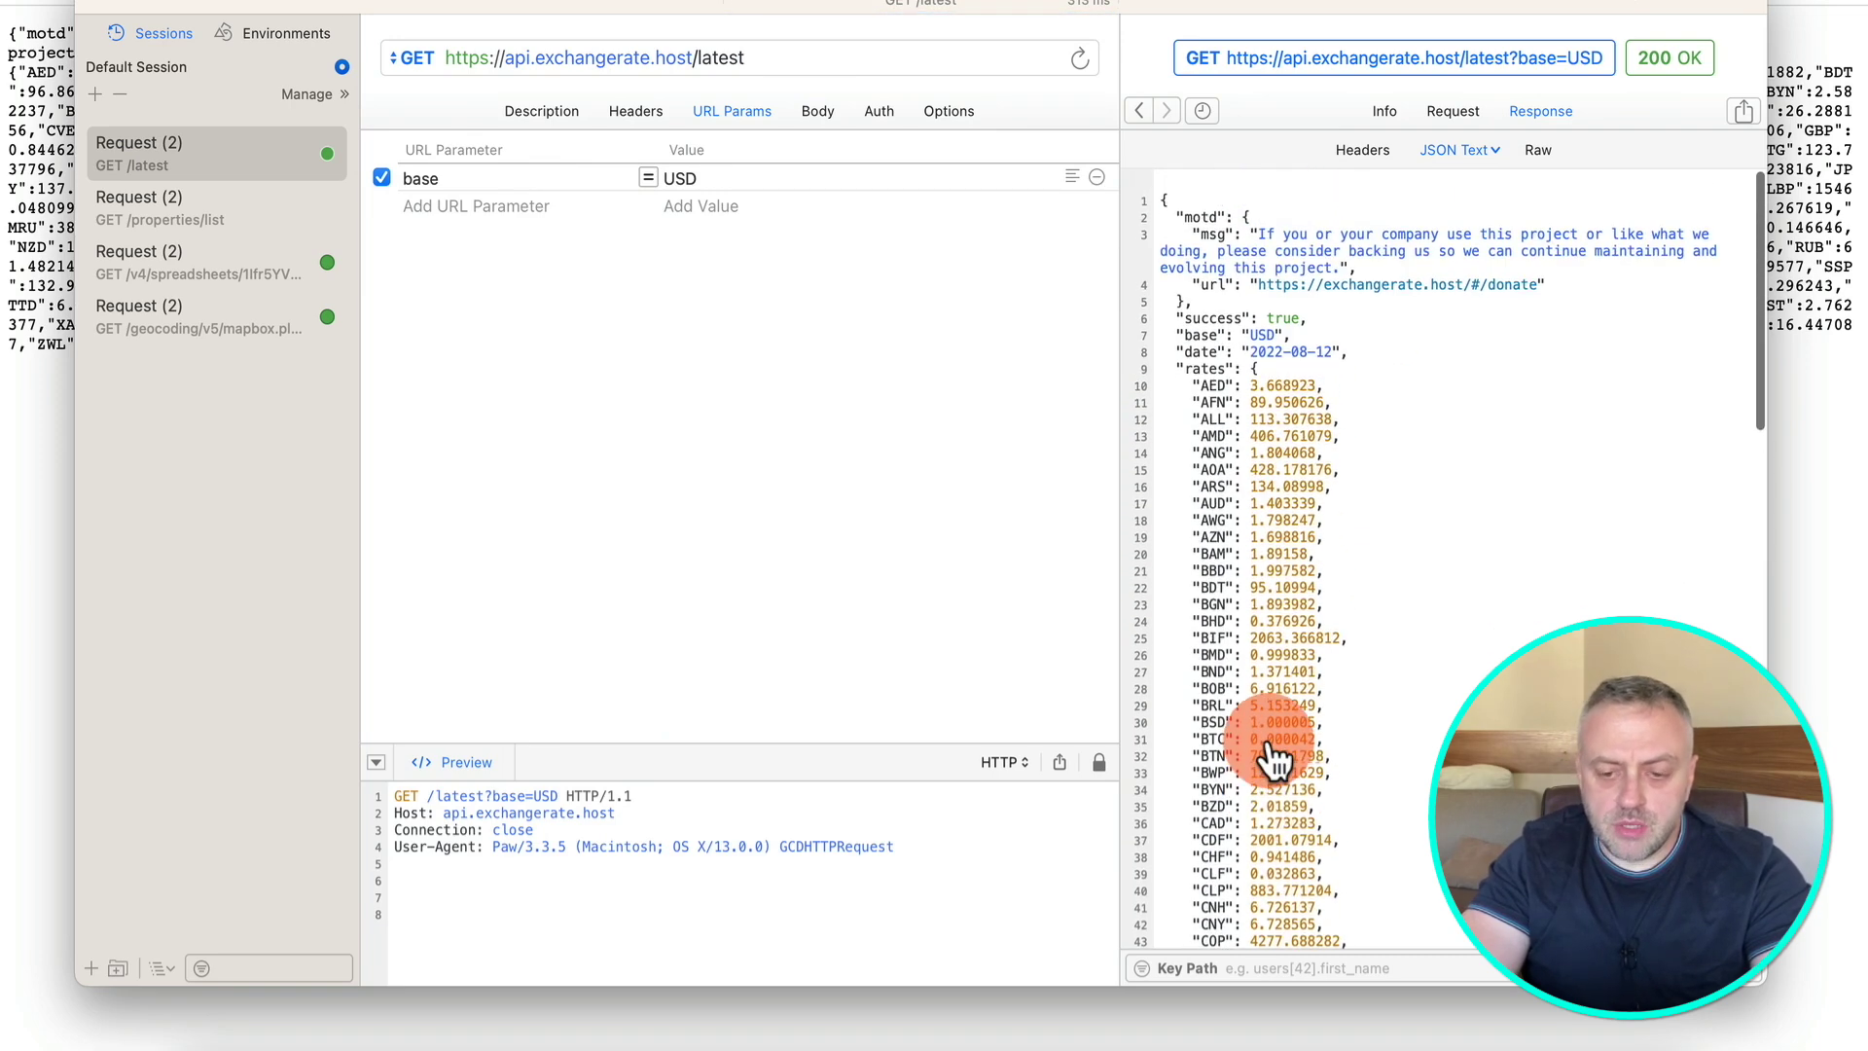
# Switch to Firebase's Firestore Database and examine the code, show and value fields of each document in the currencies collection.
pyautogui.click(8, 467)
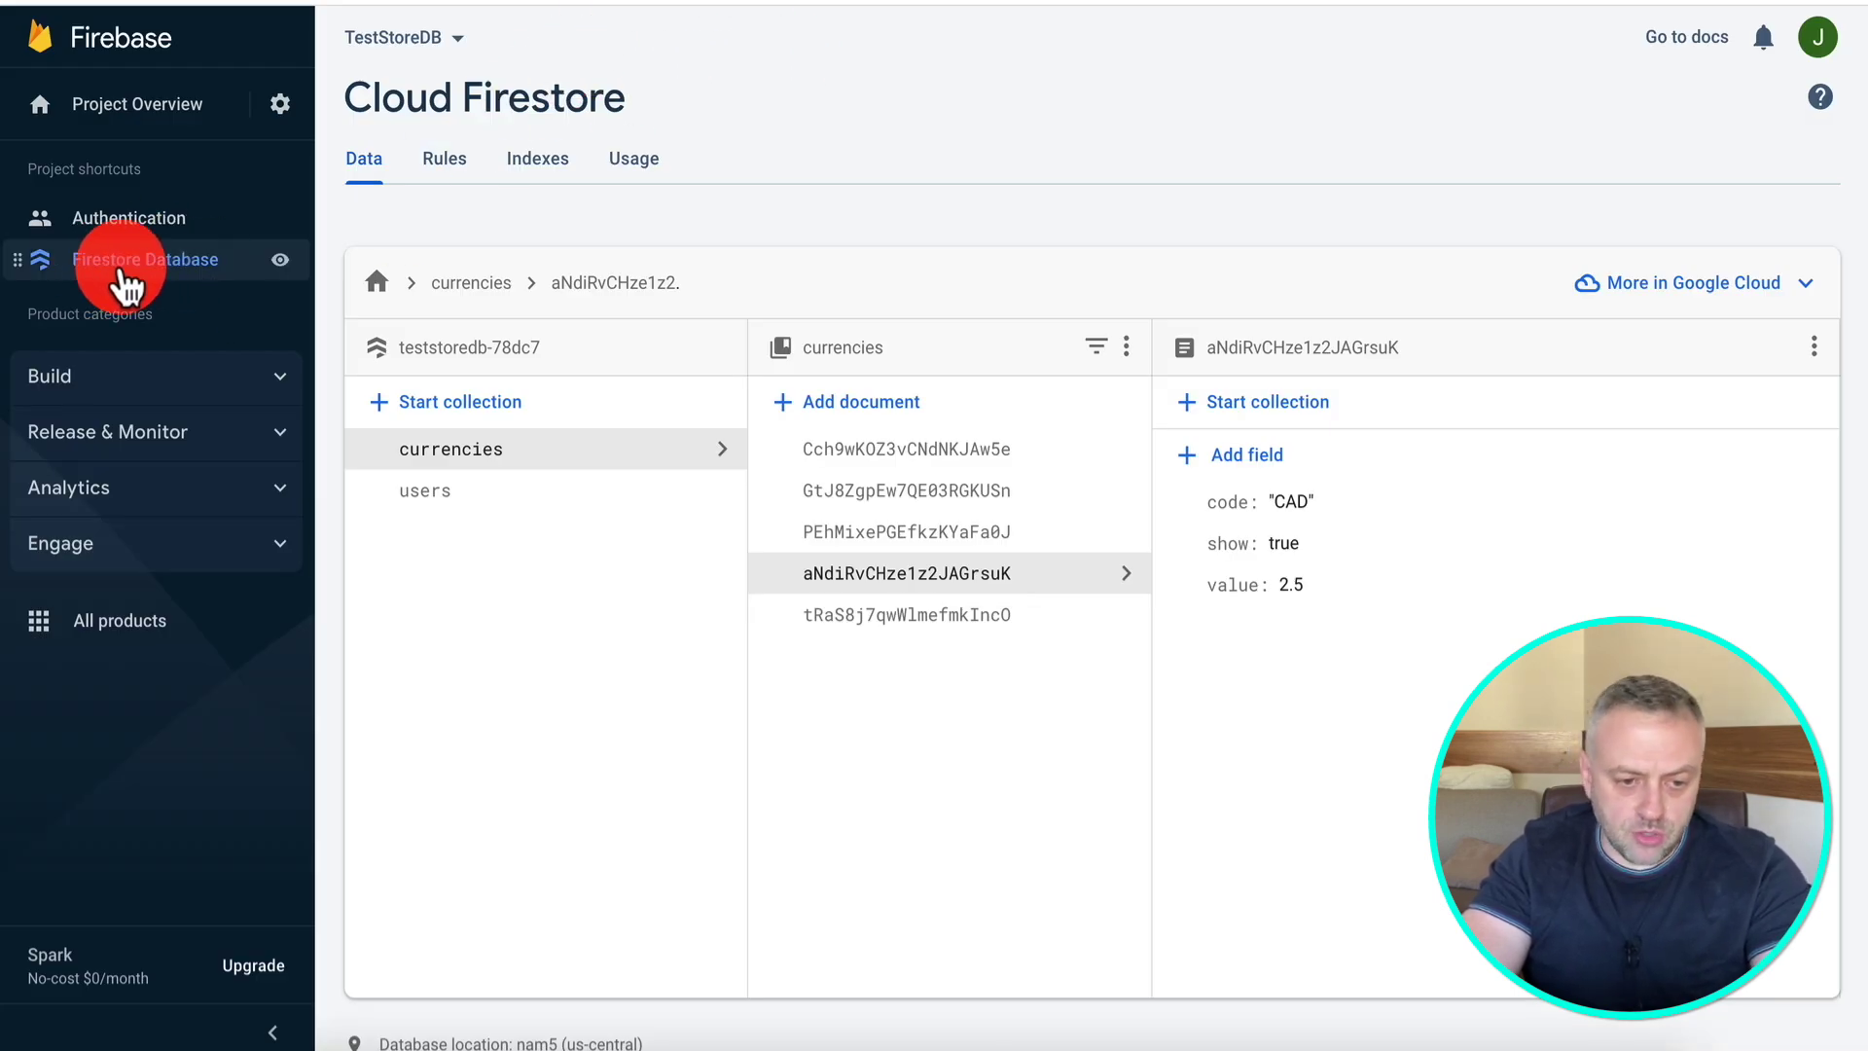
pyautogui.click(185, 280)
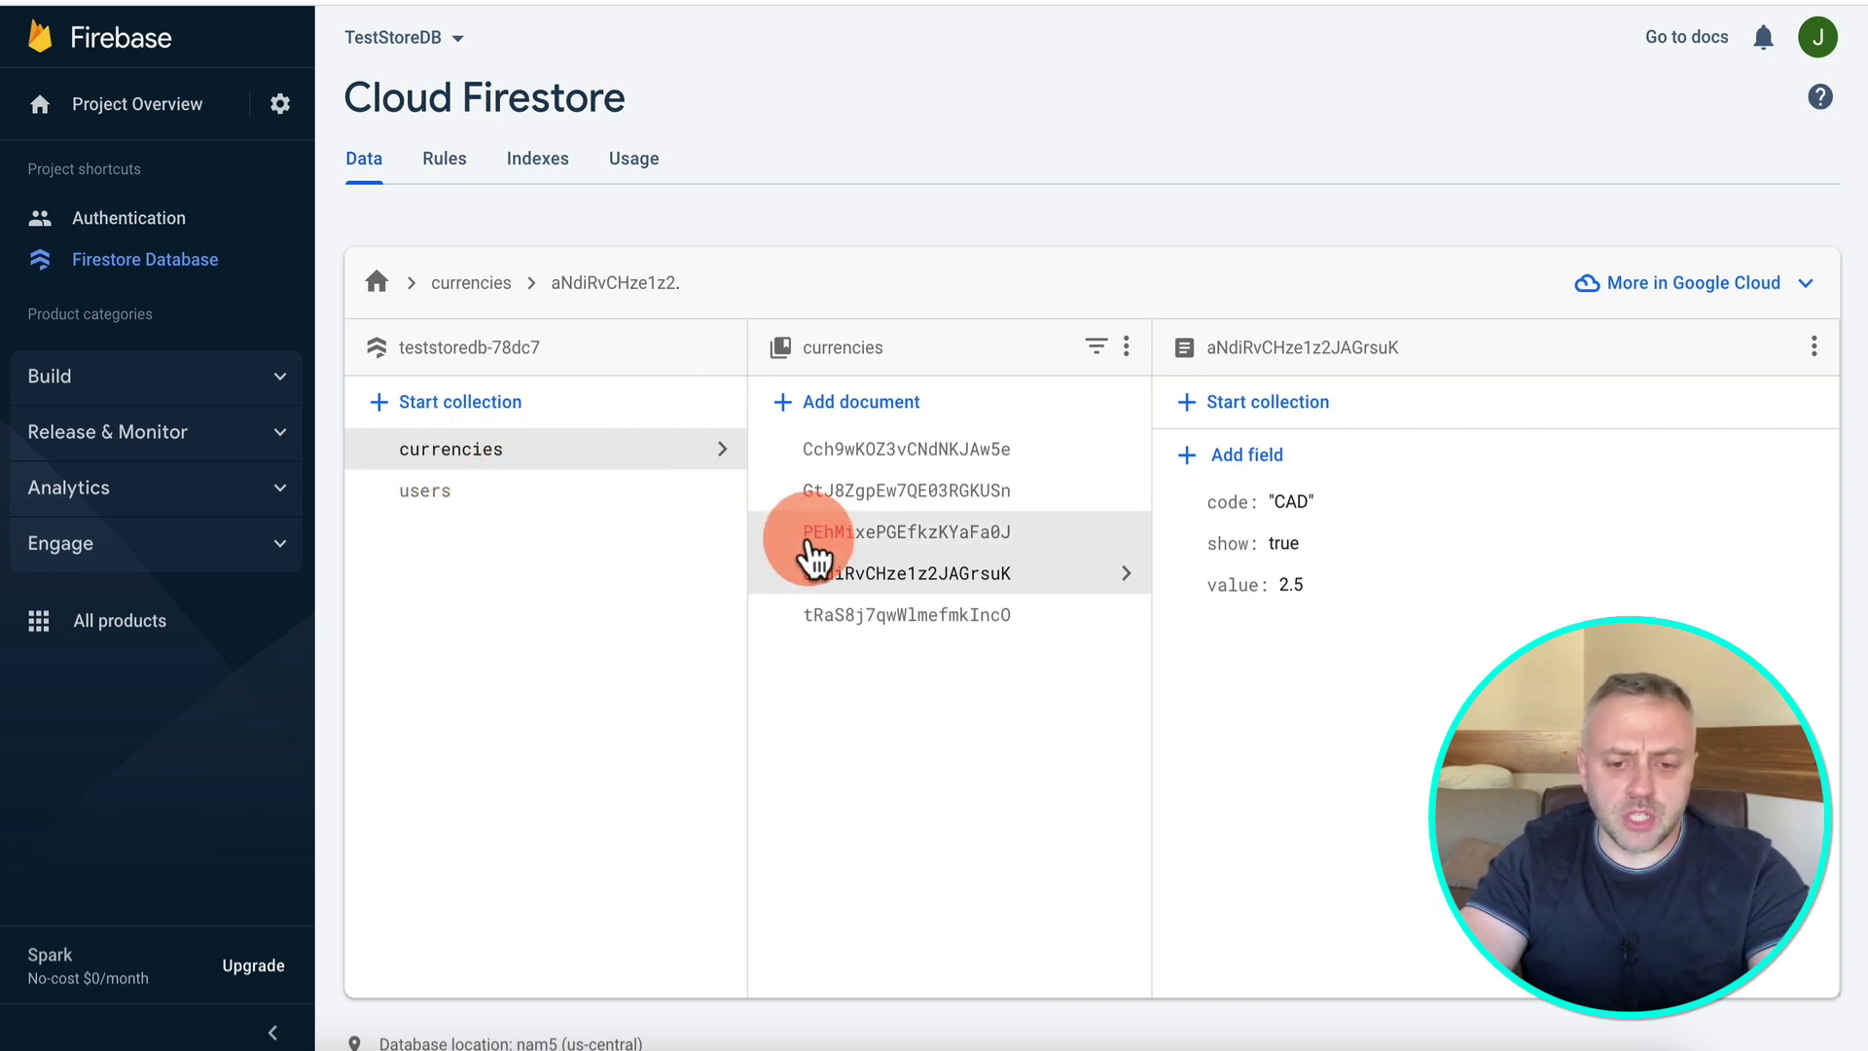
pyautogui.click(910, 477)
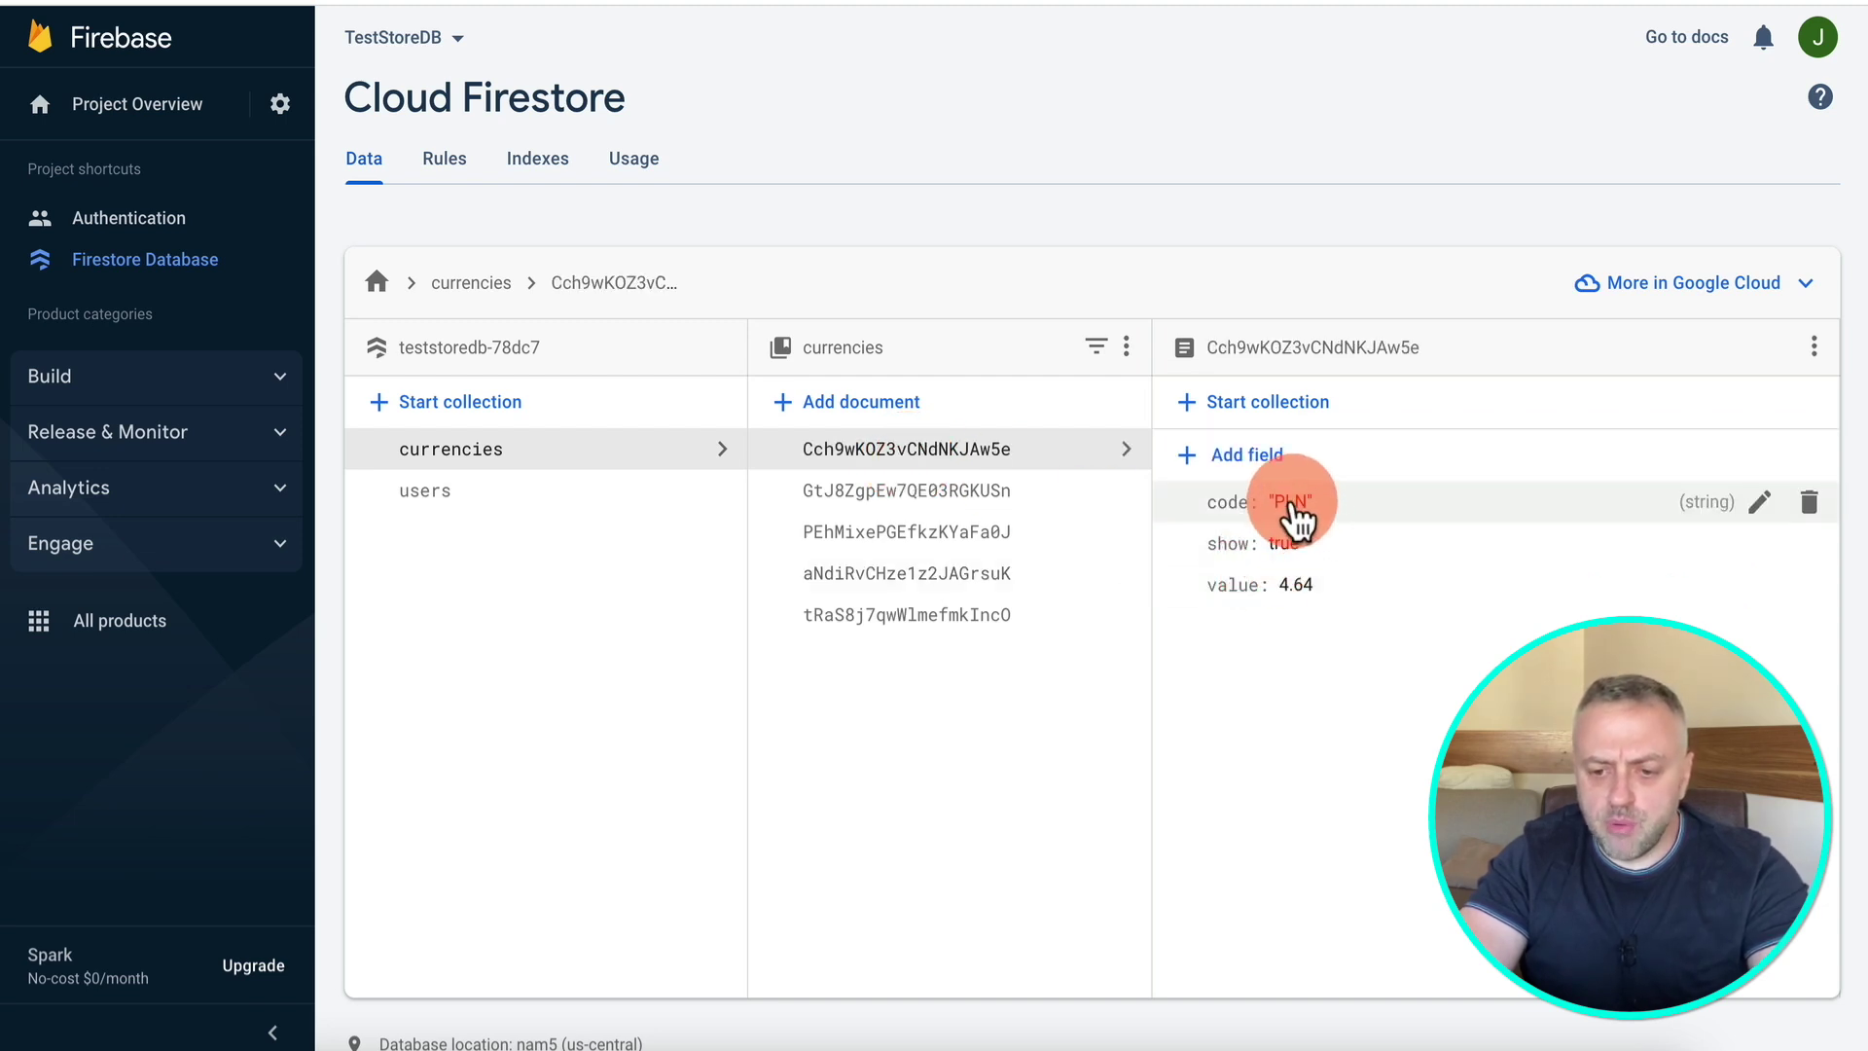
pyautogui.click(987, 494)
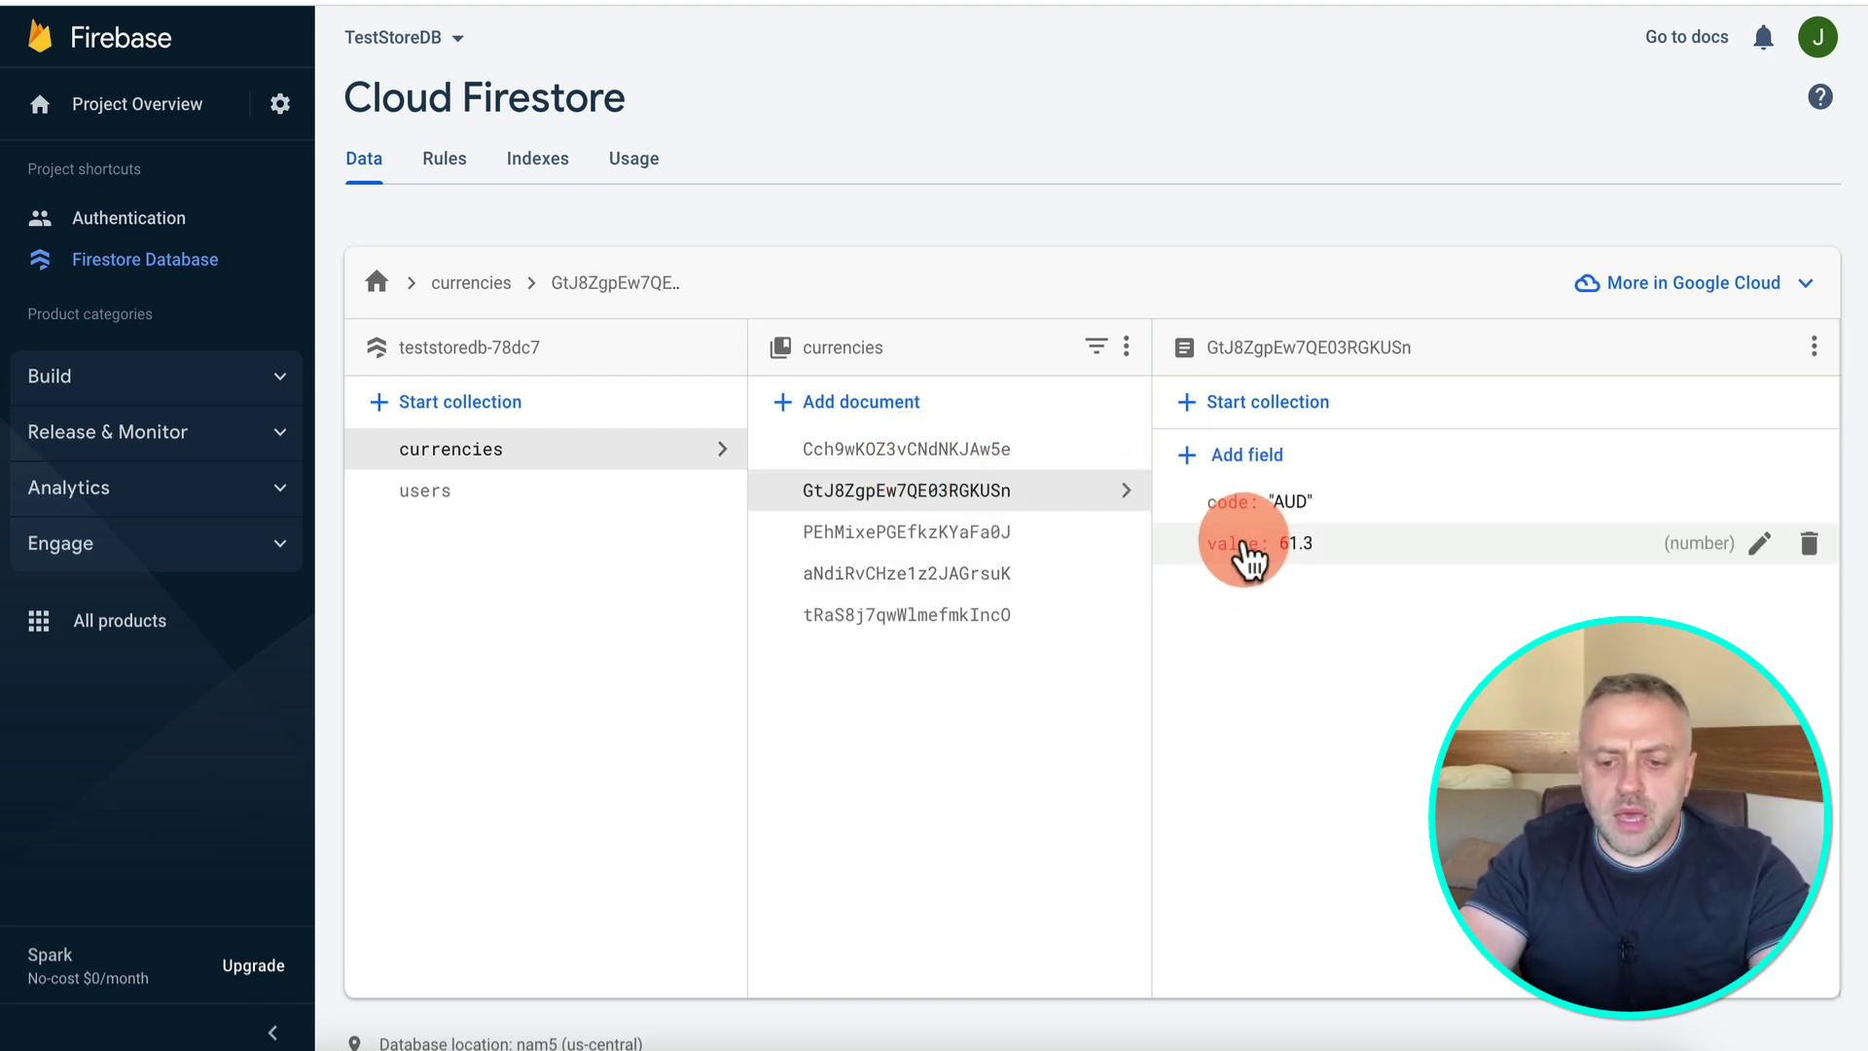
pyautogui.click(1007, 540)
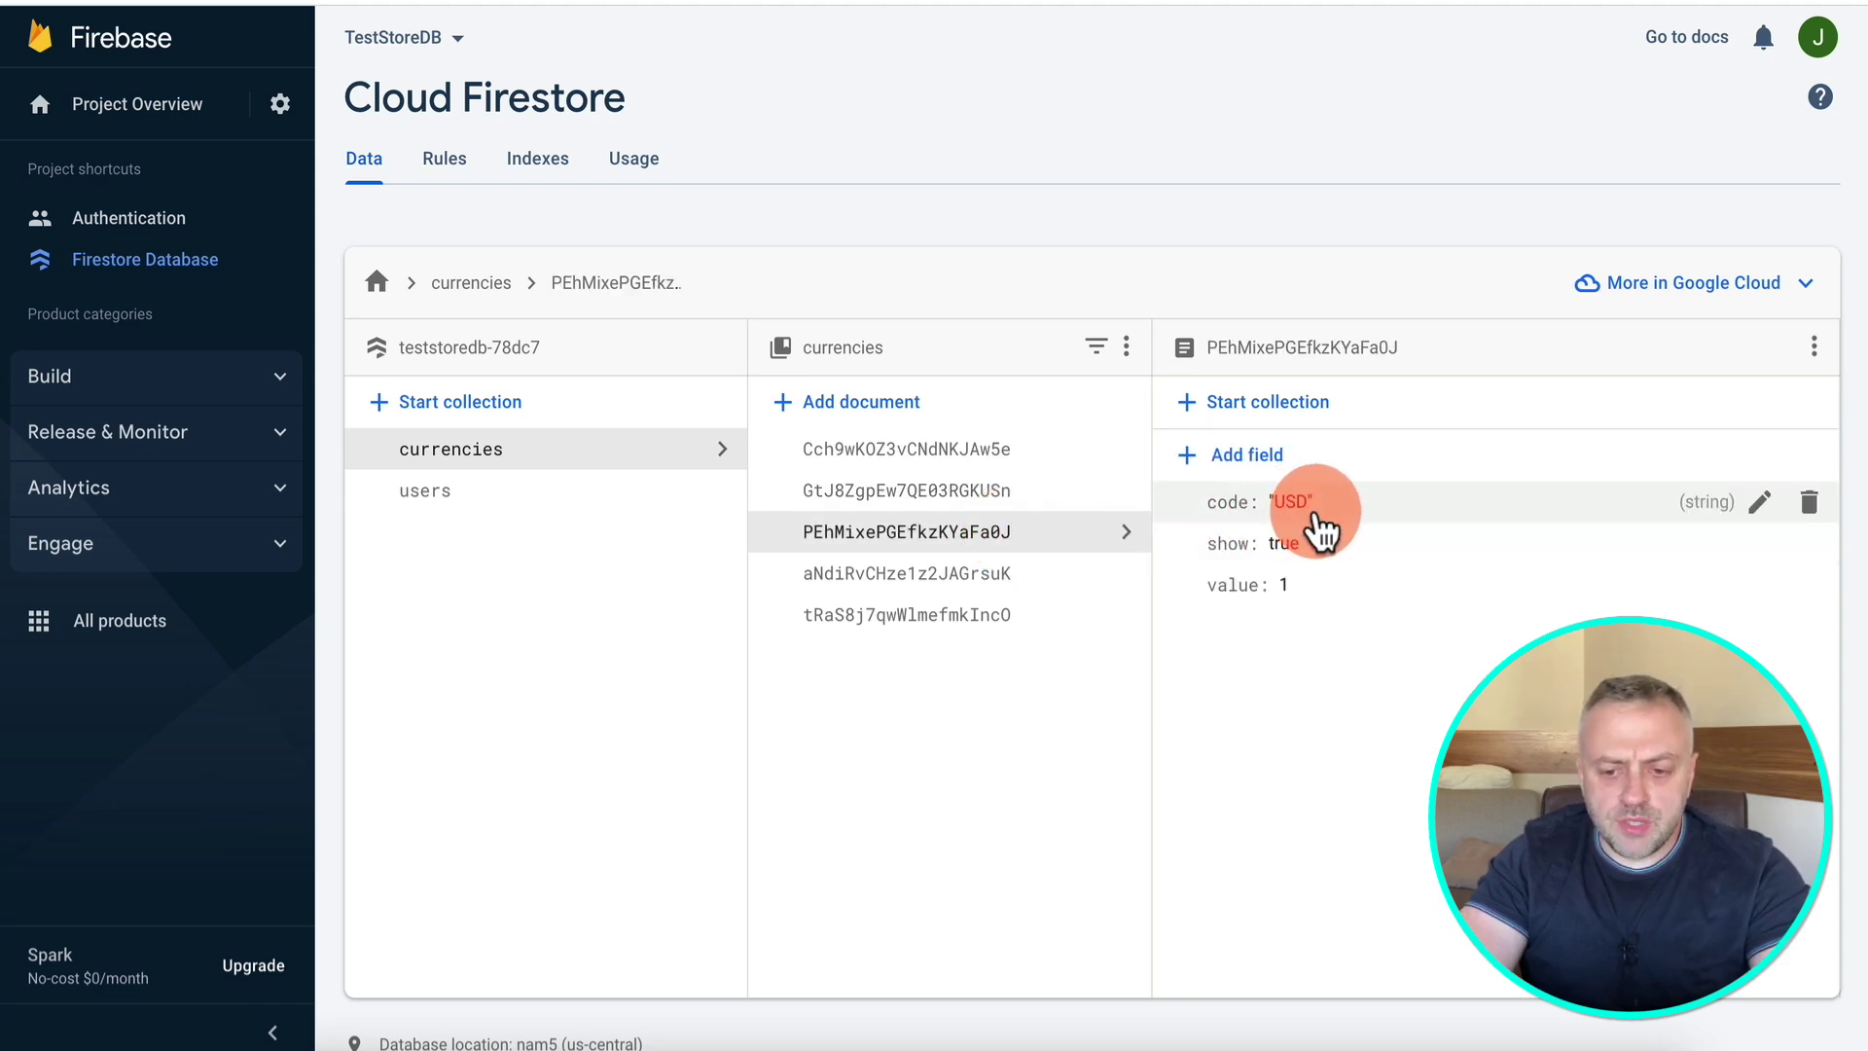
pyautogui.click(999, 572)
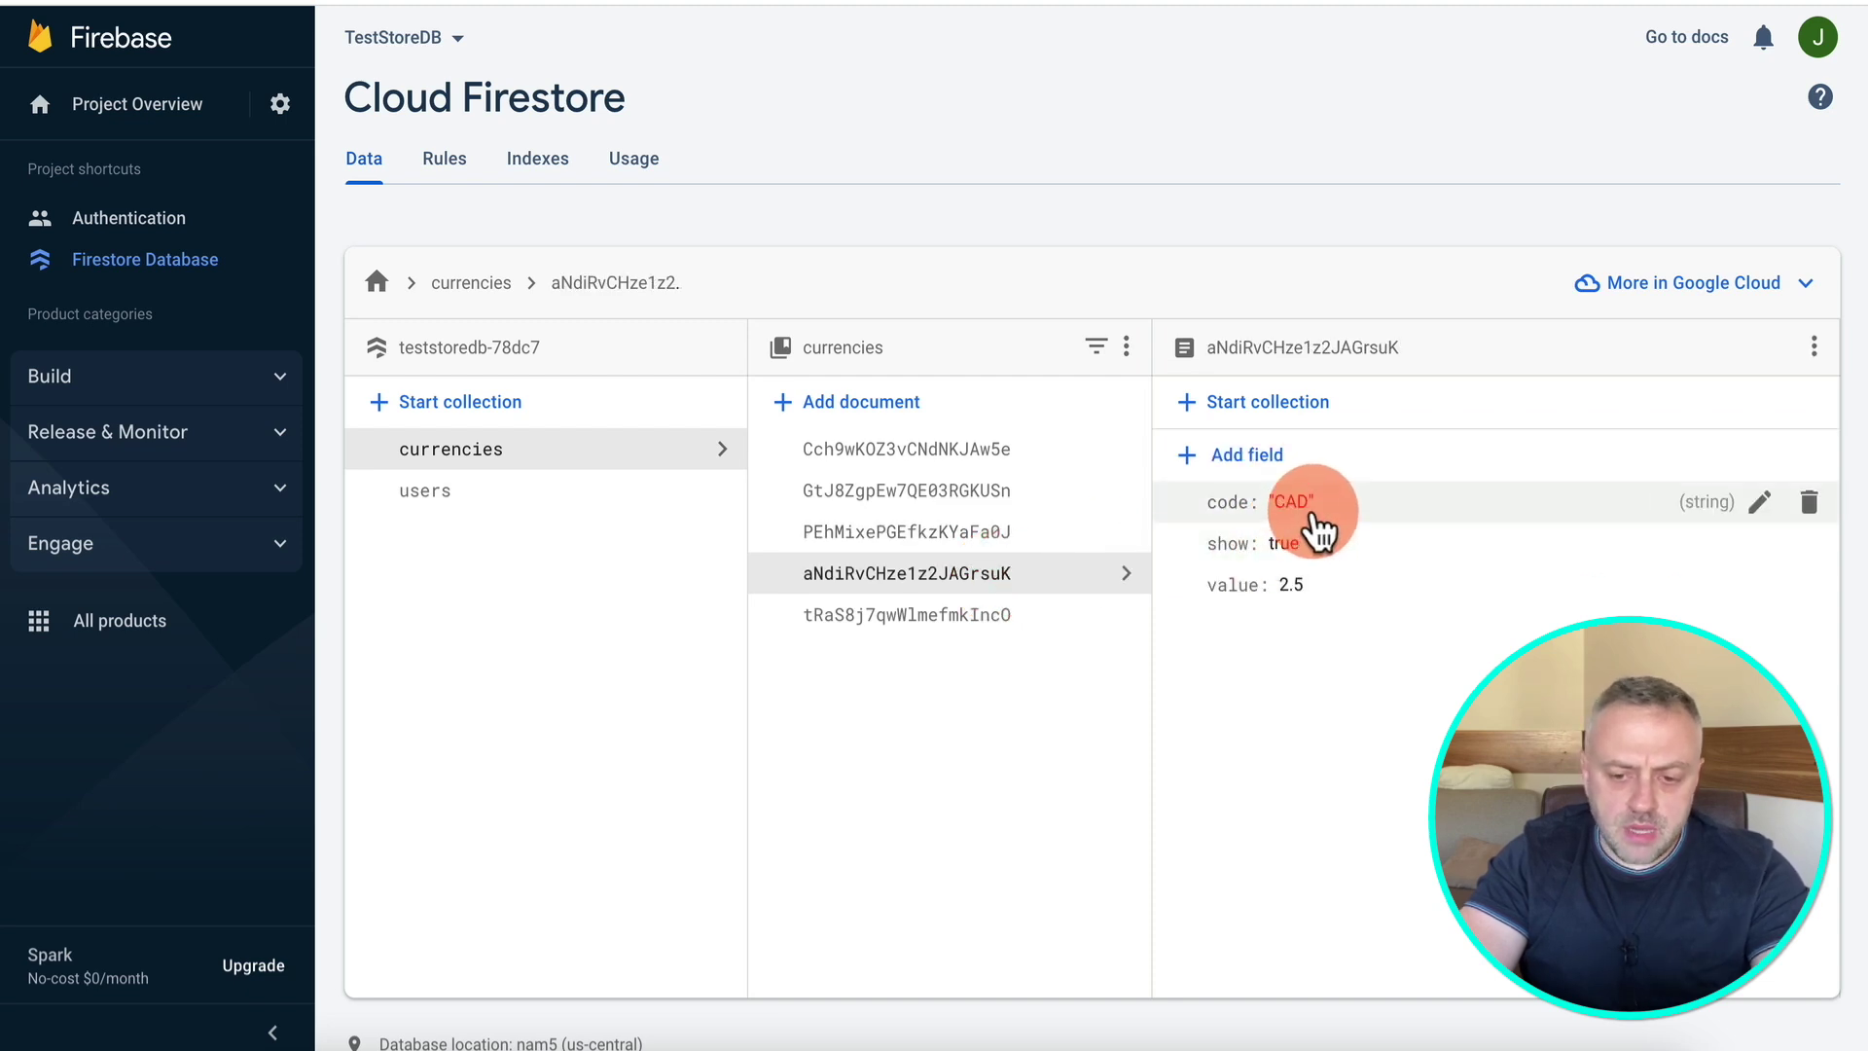
pyautogui.click(1026, 620)
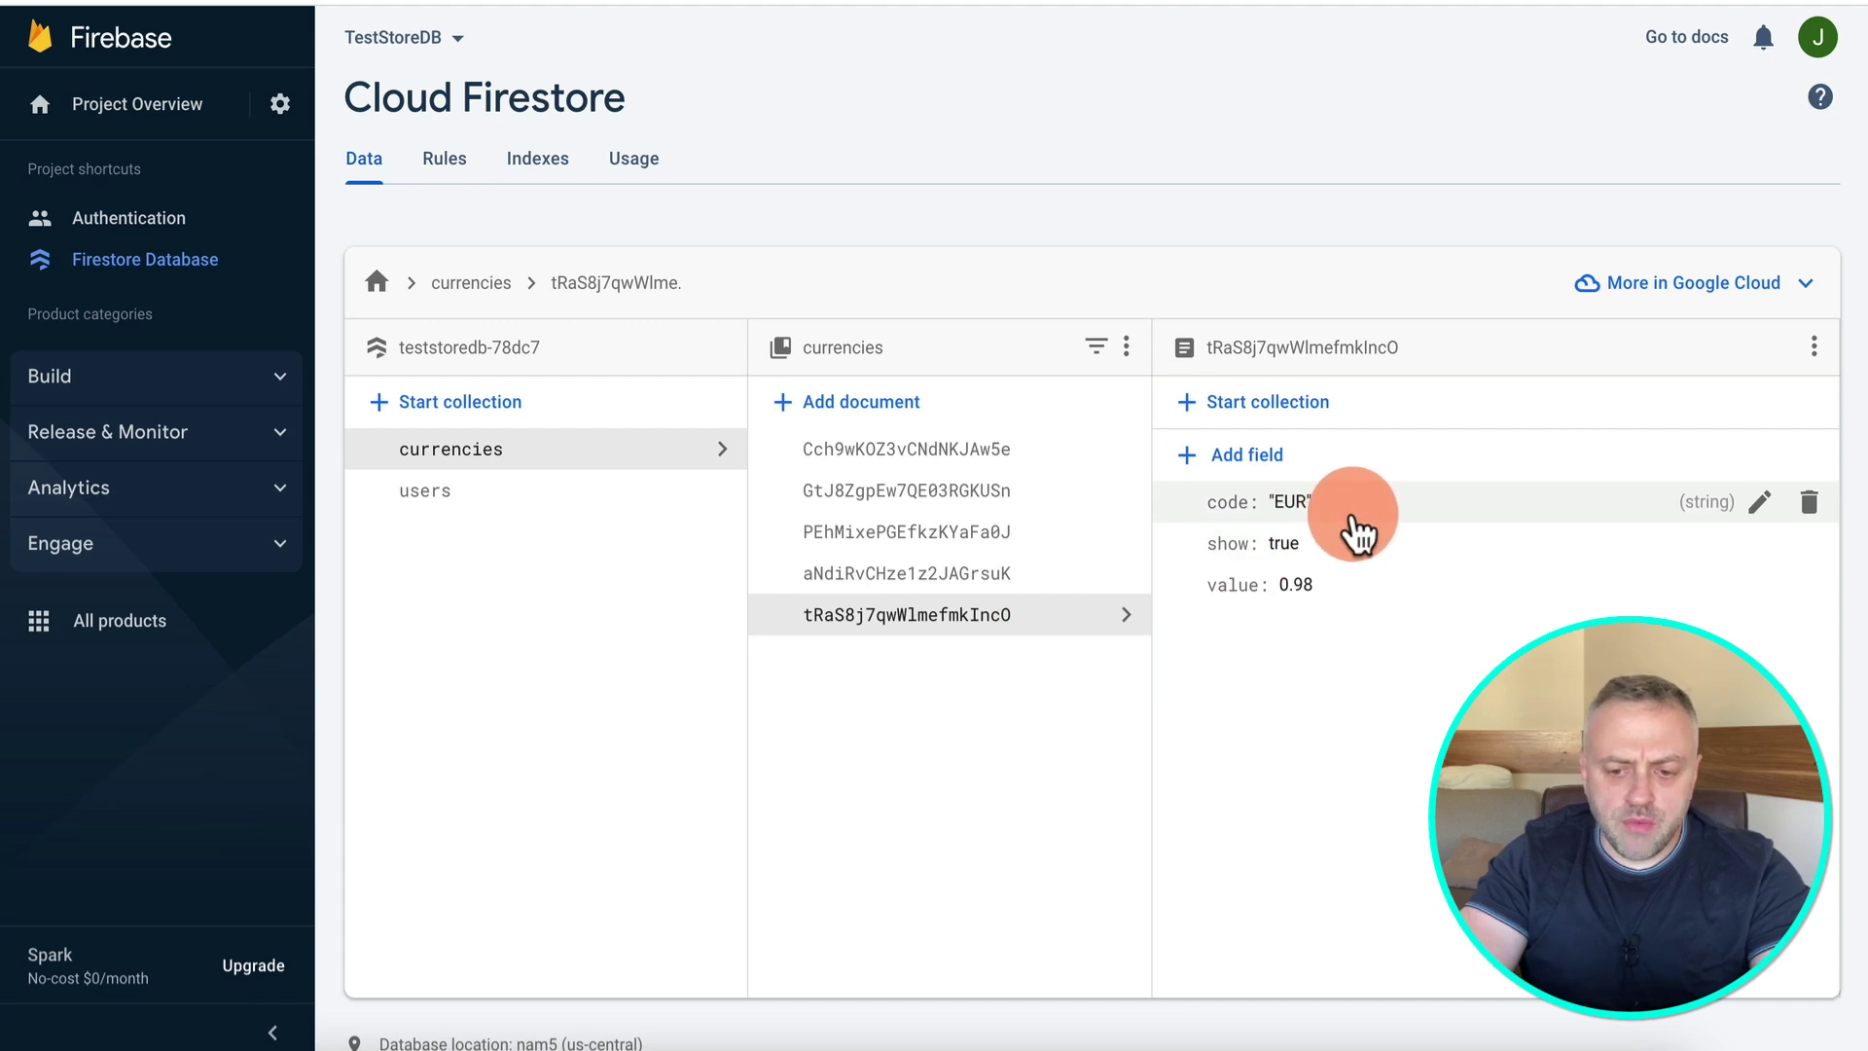
pyautogui.scroll(-1, 1313, 588)
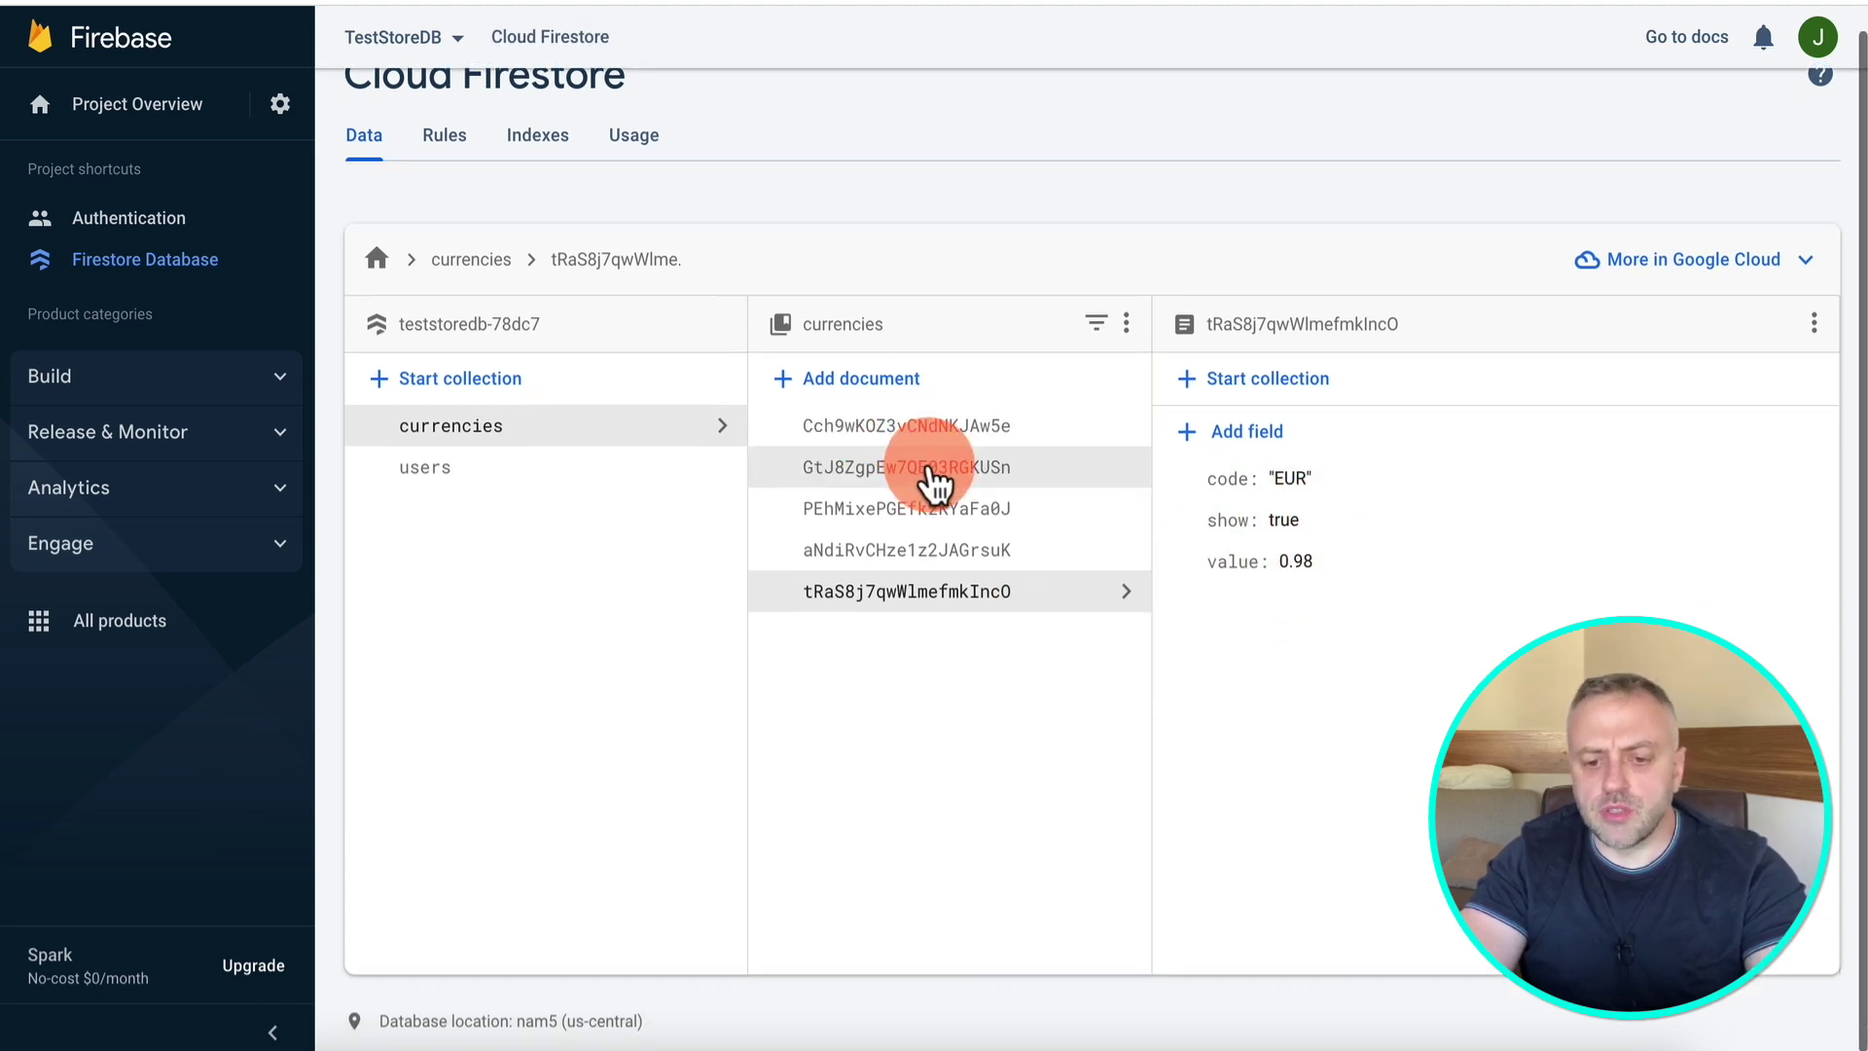
# Look up the PLN rate in Paw's response and enter it as the value of the PLN document in Firestore.
pyautogui.click(963, 428)
pyautogui.scroll(1, 1265, 555)
pyautogui.scroll(-1, 1168, 370)
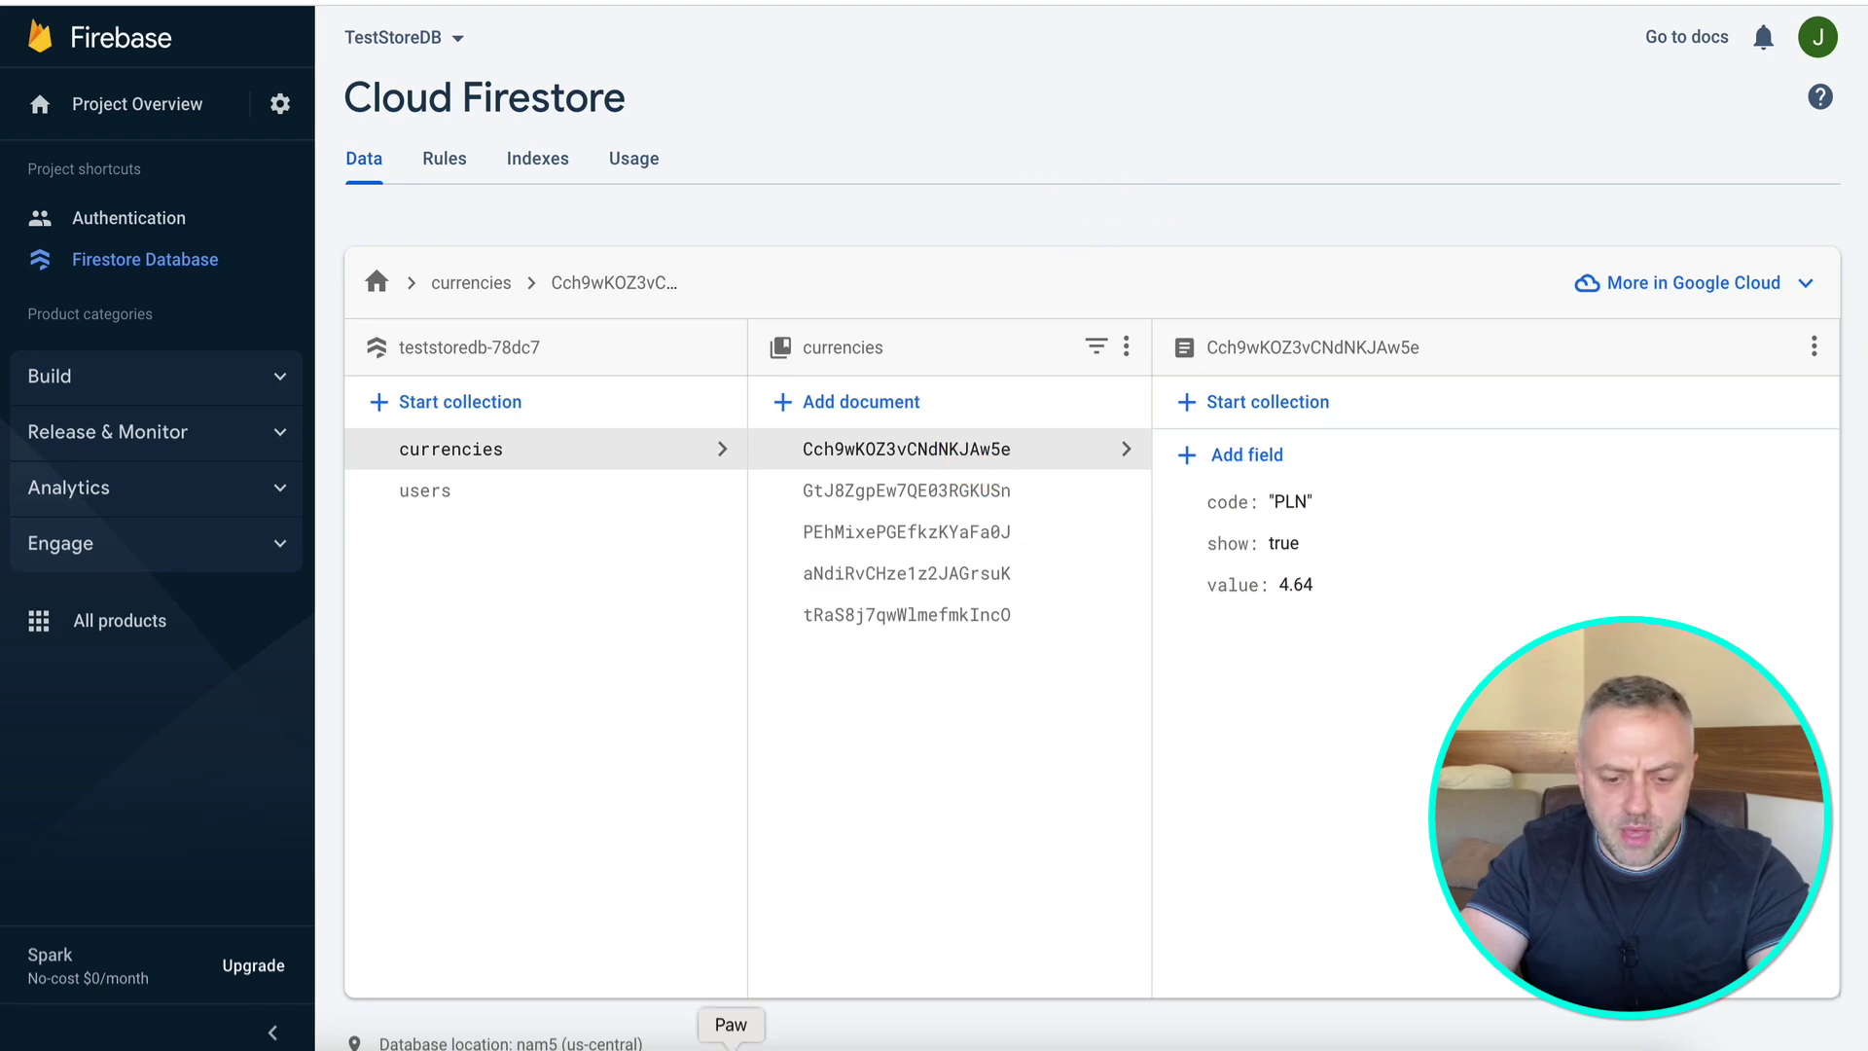
pyautogui.click(730, 1046)
pyautogui.scroll(-15, 1294, 740)
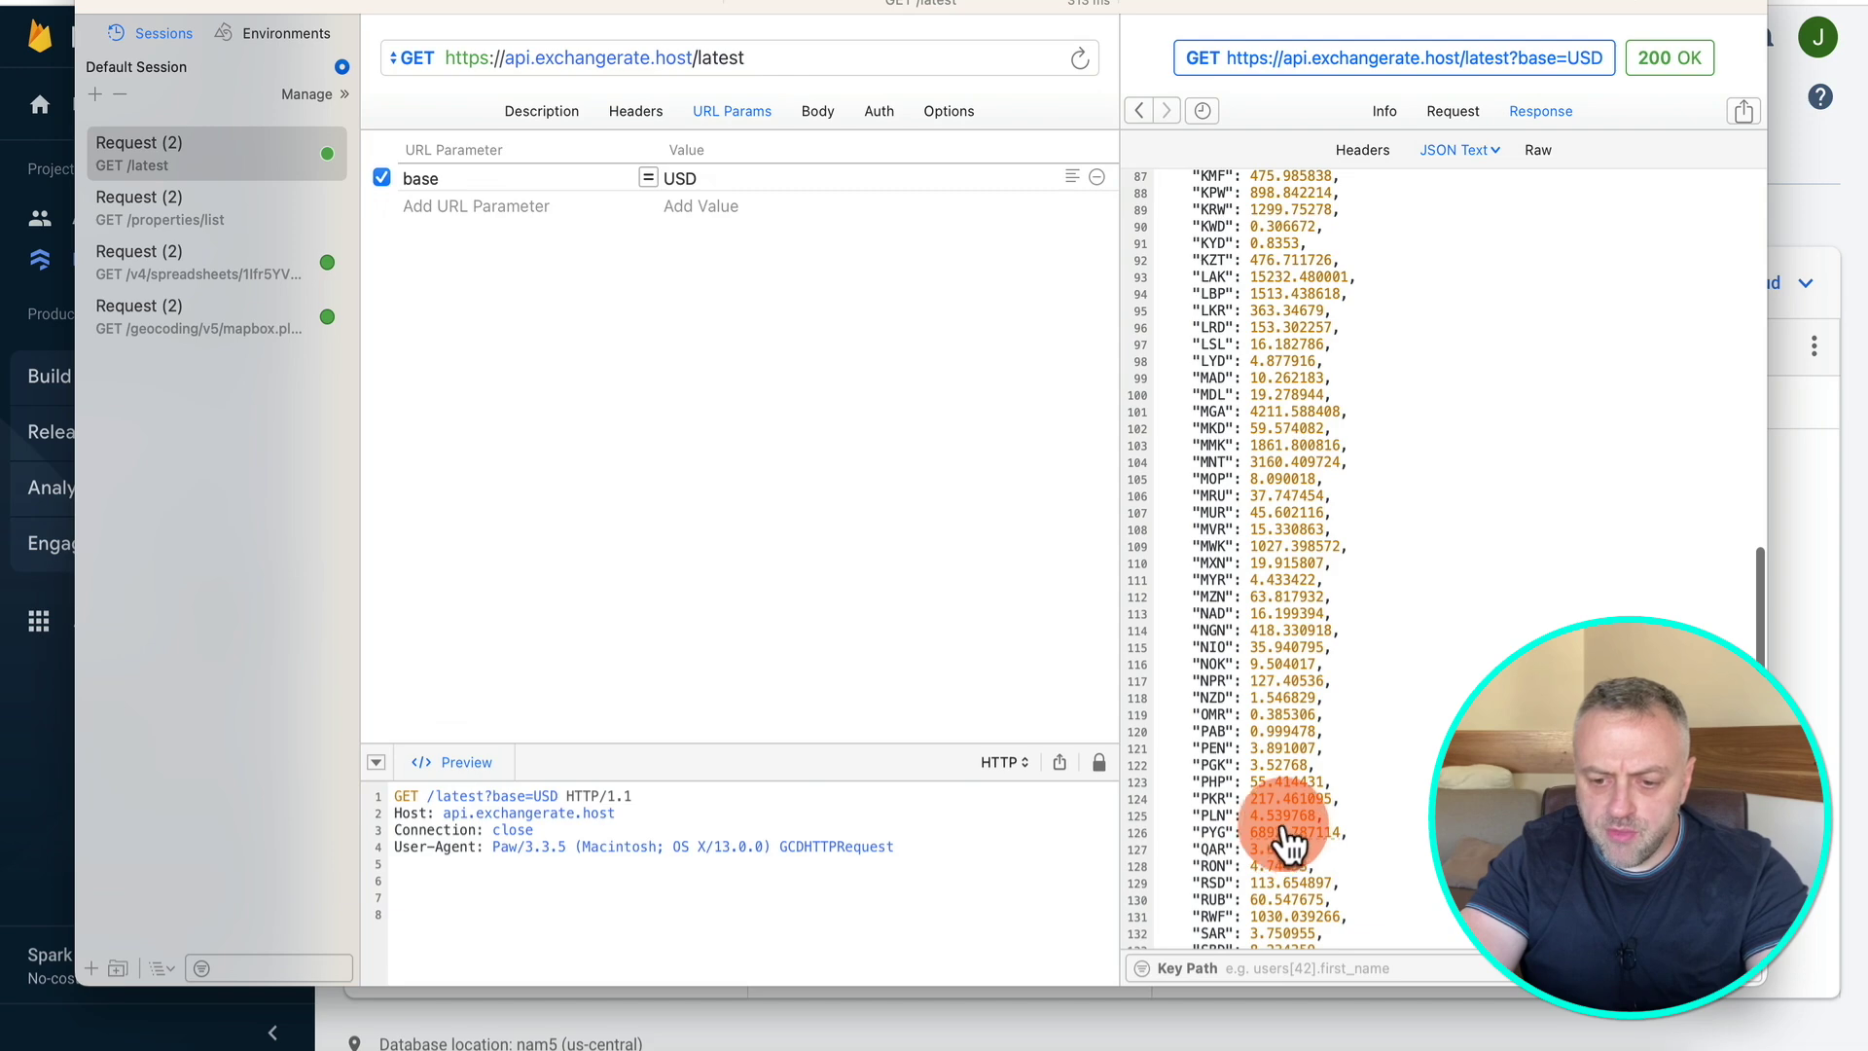
pyautogui.press('super+Tab')
pyautogui.click(1302, 592)
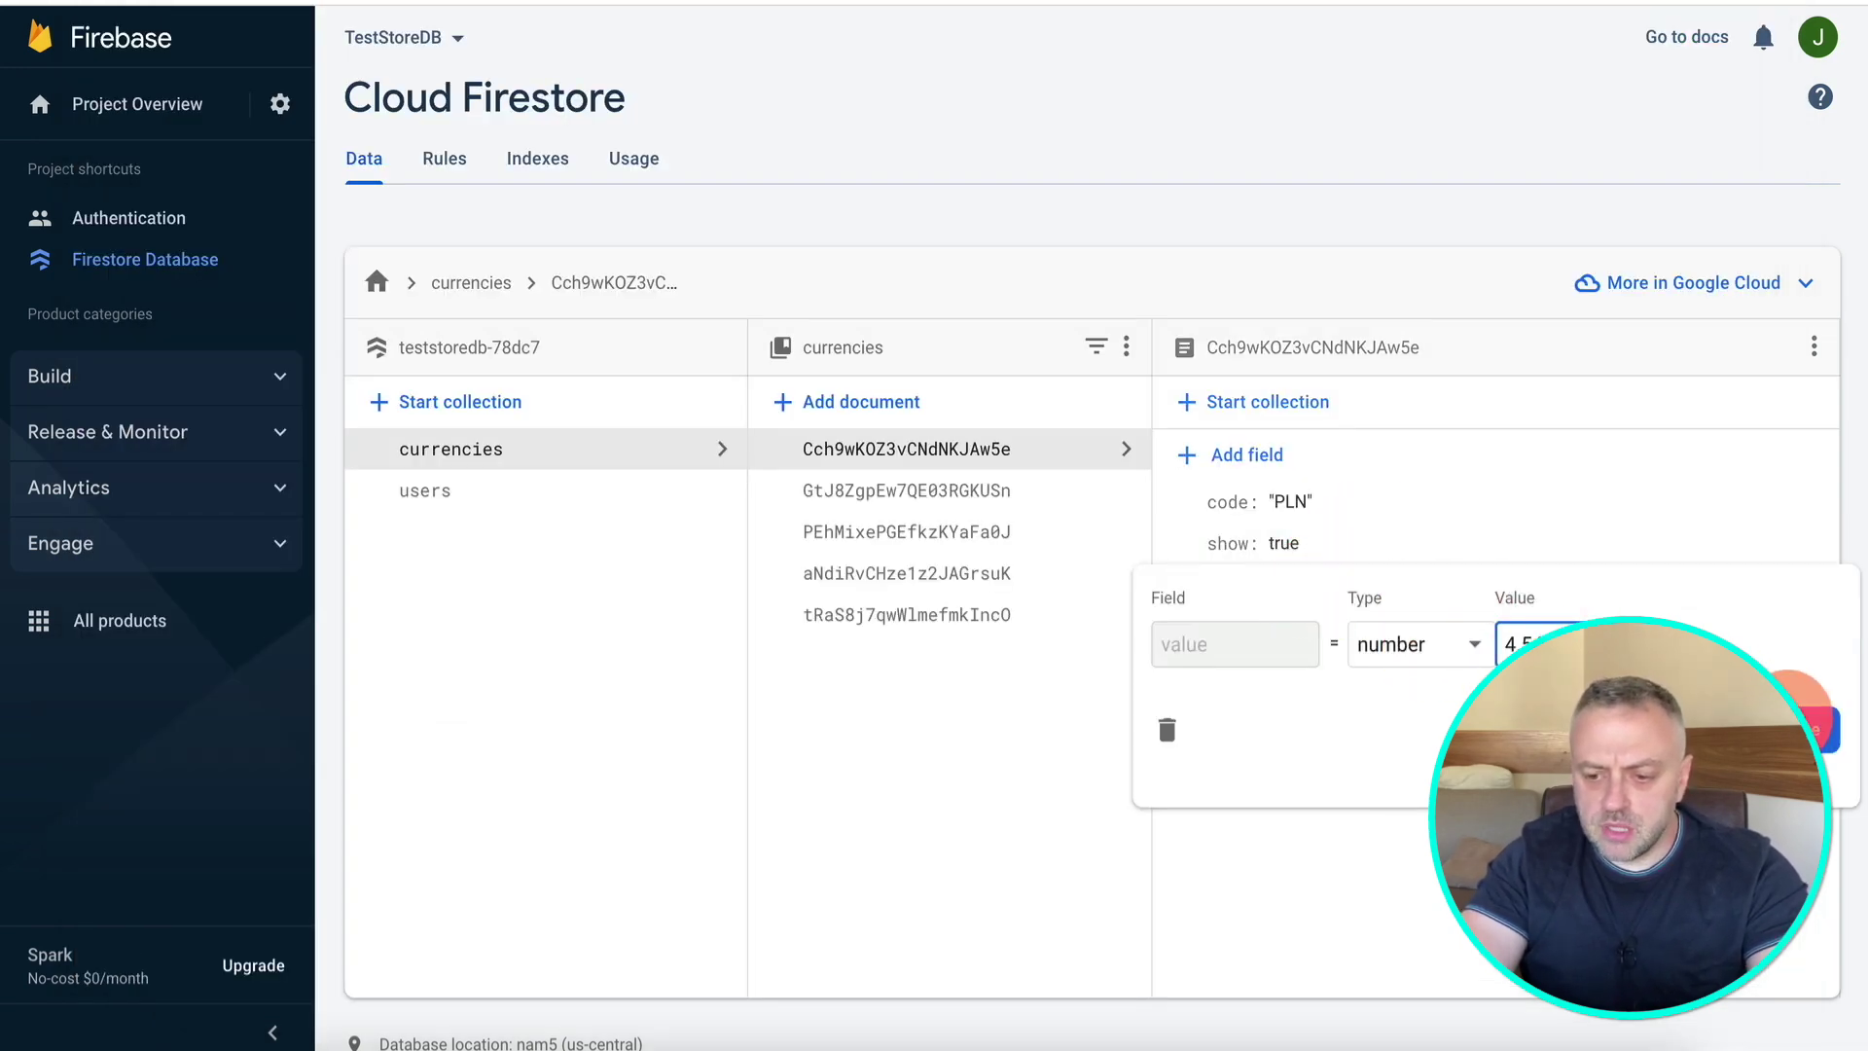
pyautogui.click(1812, 730)
# Add a boolean field named show with the value true to the AUD document in the currencies collection.
pyautogui.click(1051, 505)
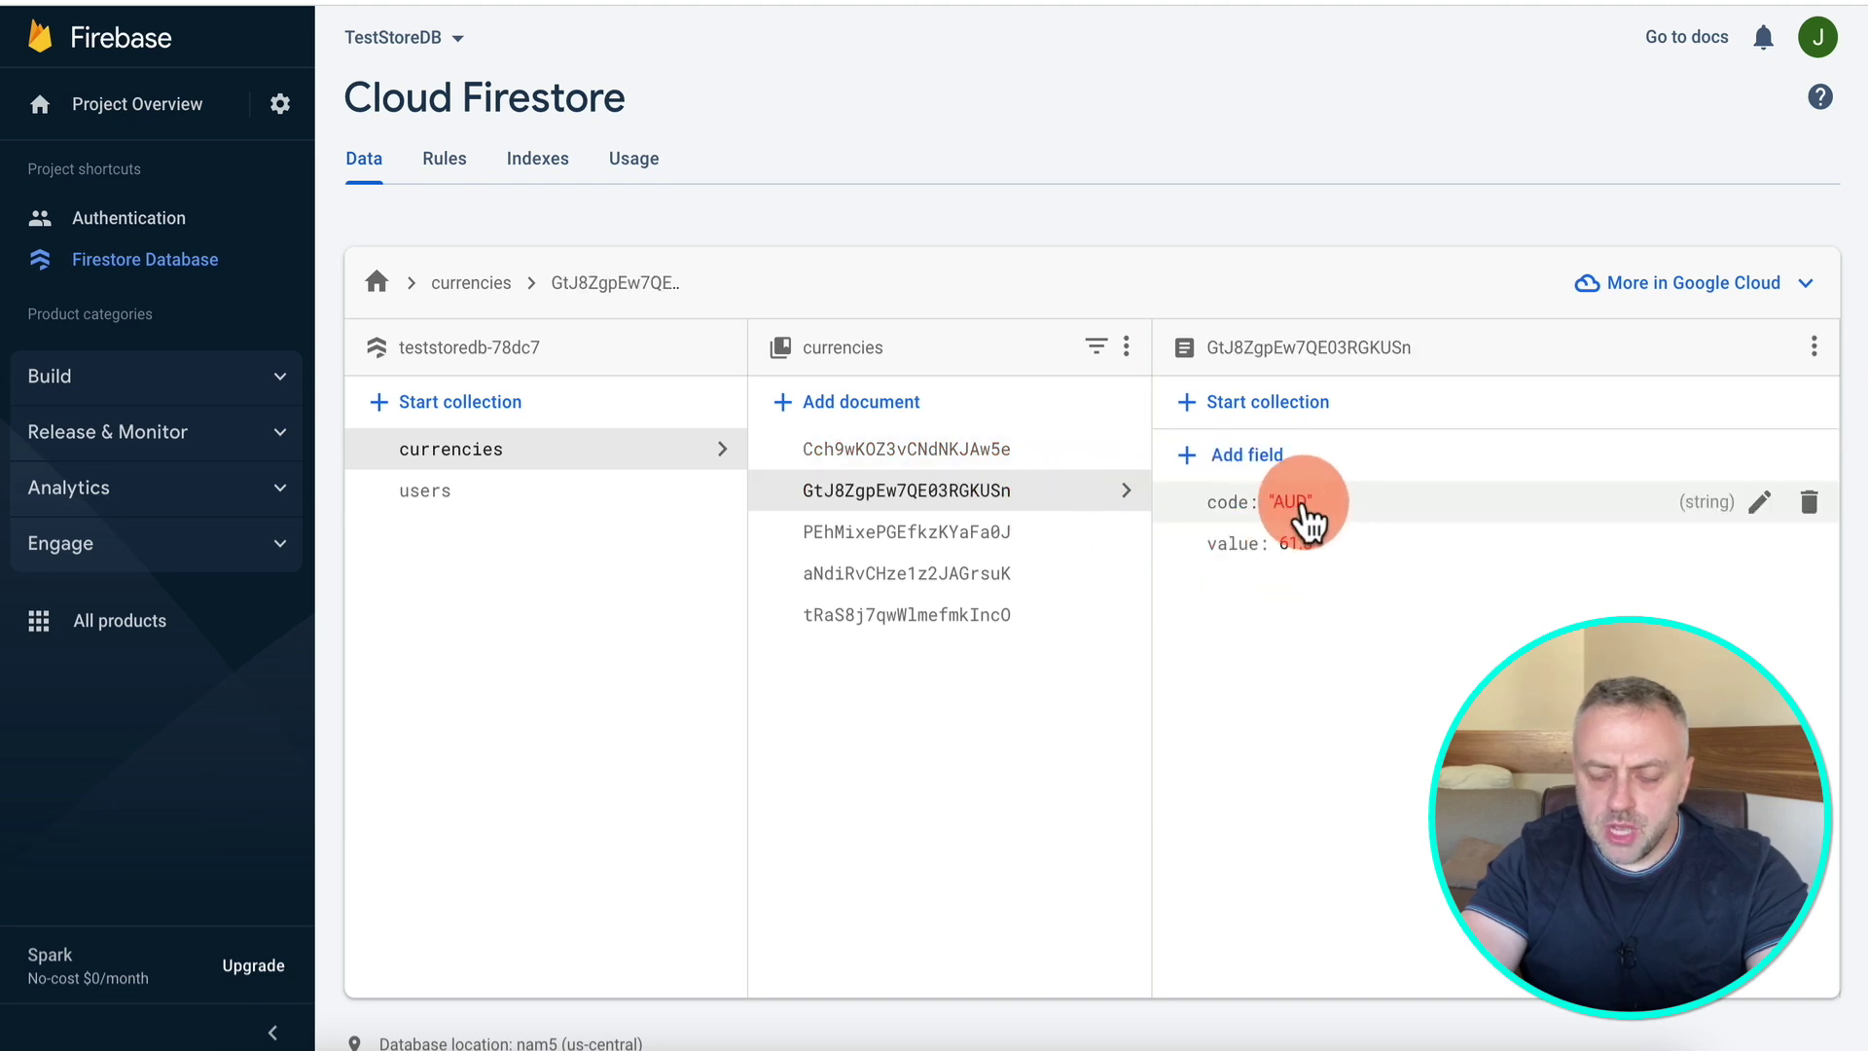
pyautogui.click(1255, 466)
pyautogui.click(1271, 514)
pyautogui.write('show')
pyautogui.click(1459, 516)
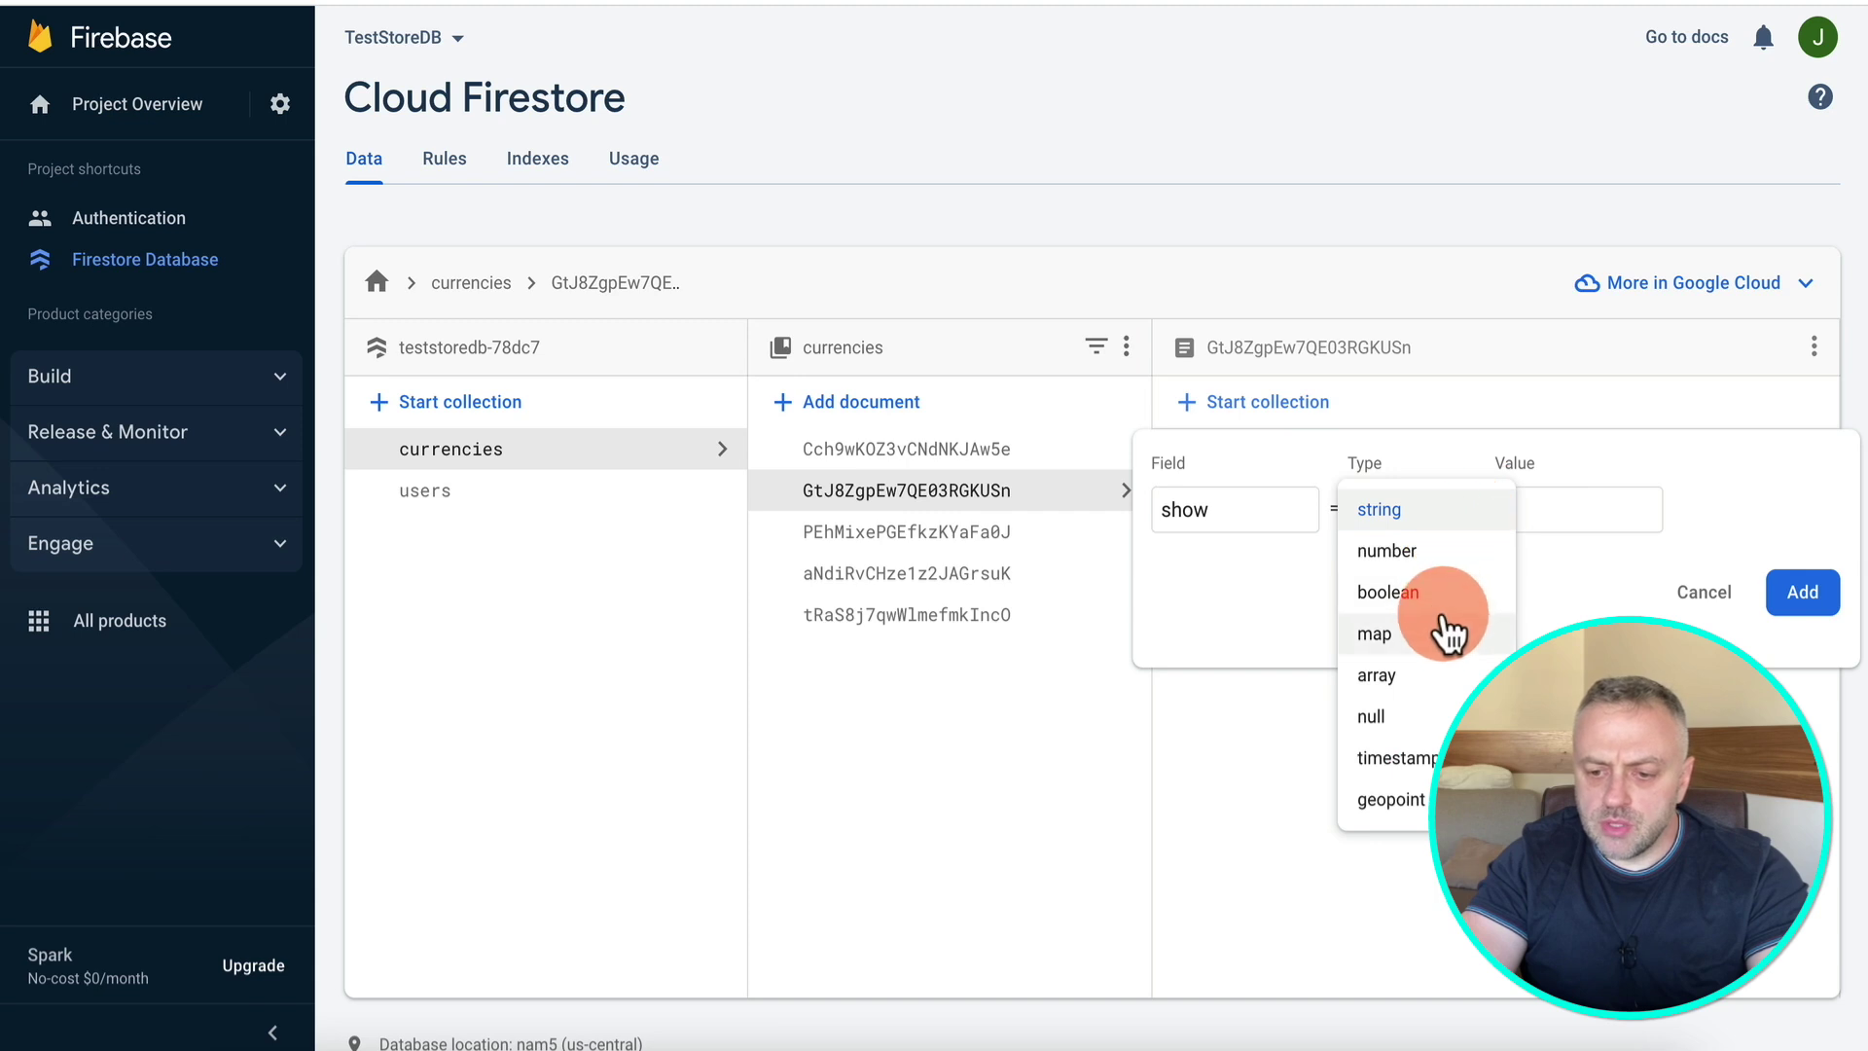
pyautogui.click(1439, 630)
pyautogui.click(1462, 525)
pyautogui.click(1459, 421)
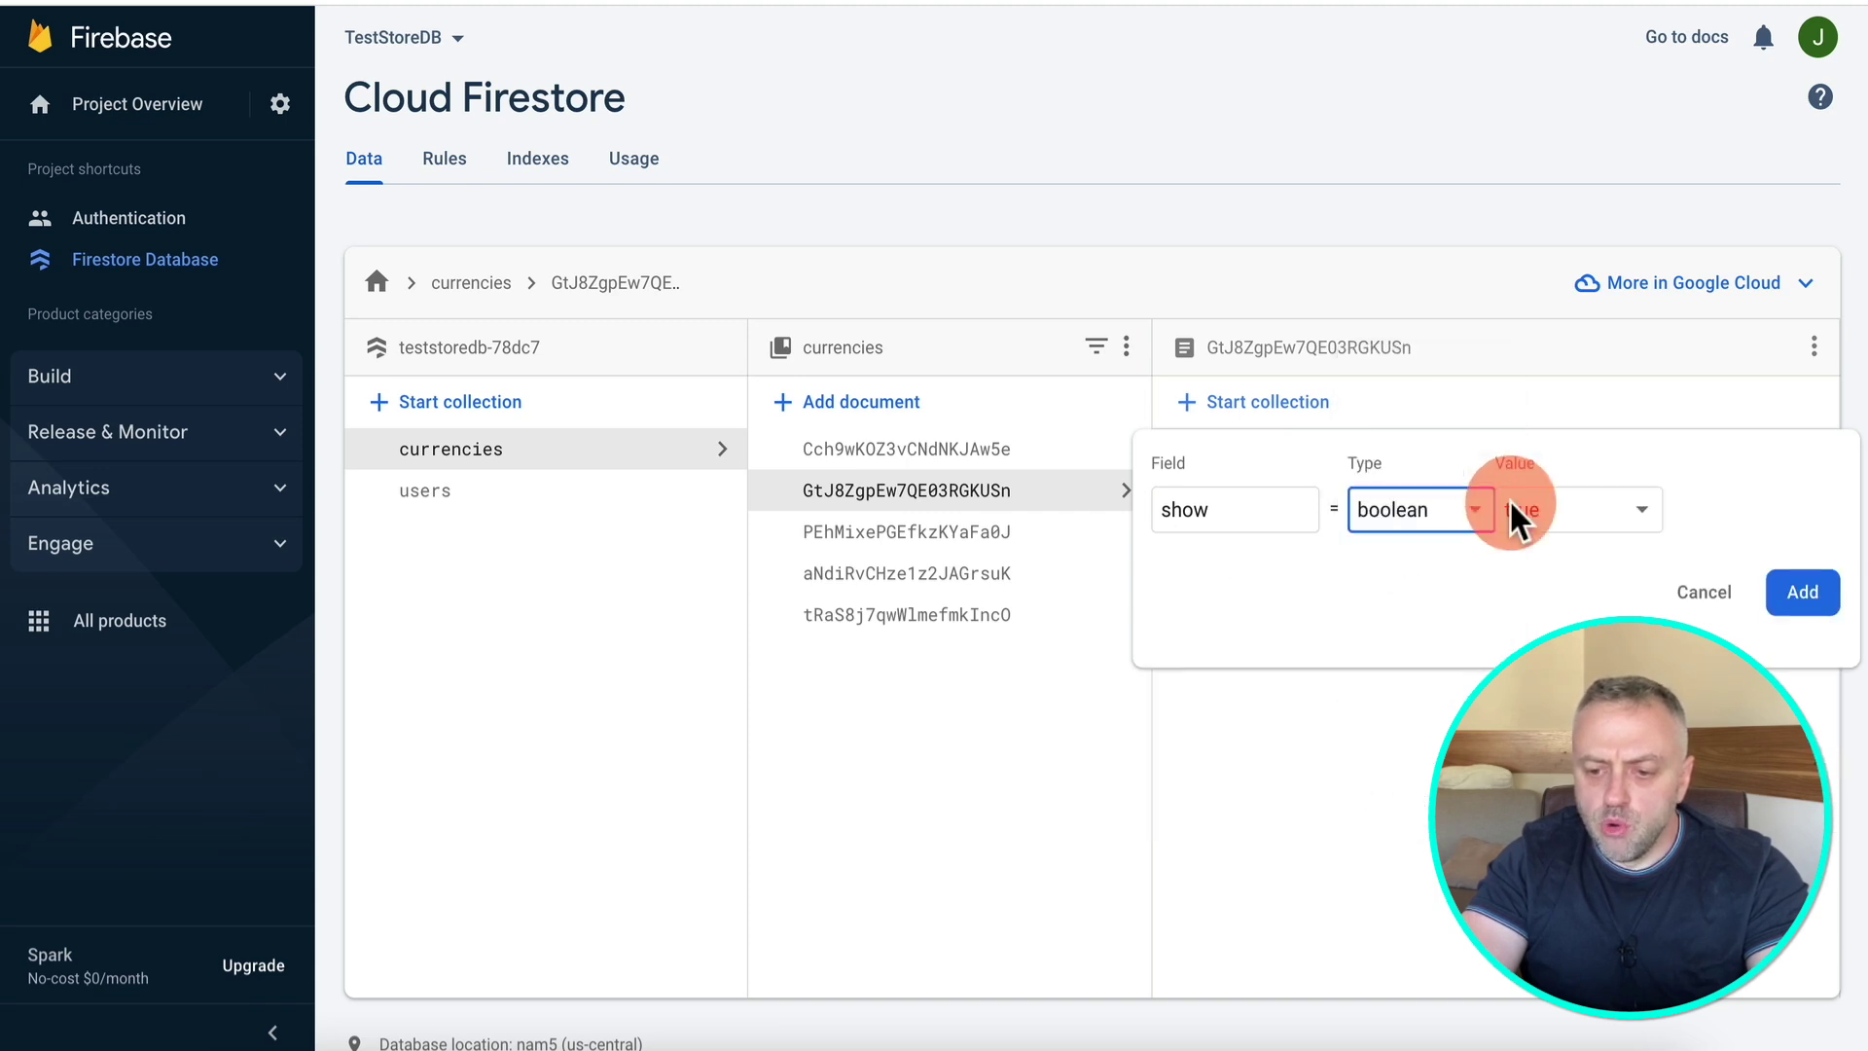
pyautogui.click(1800, 594)
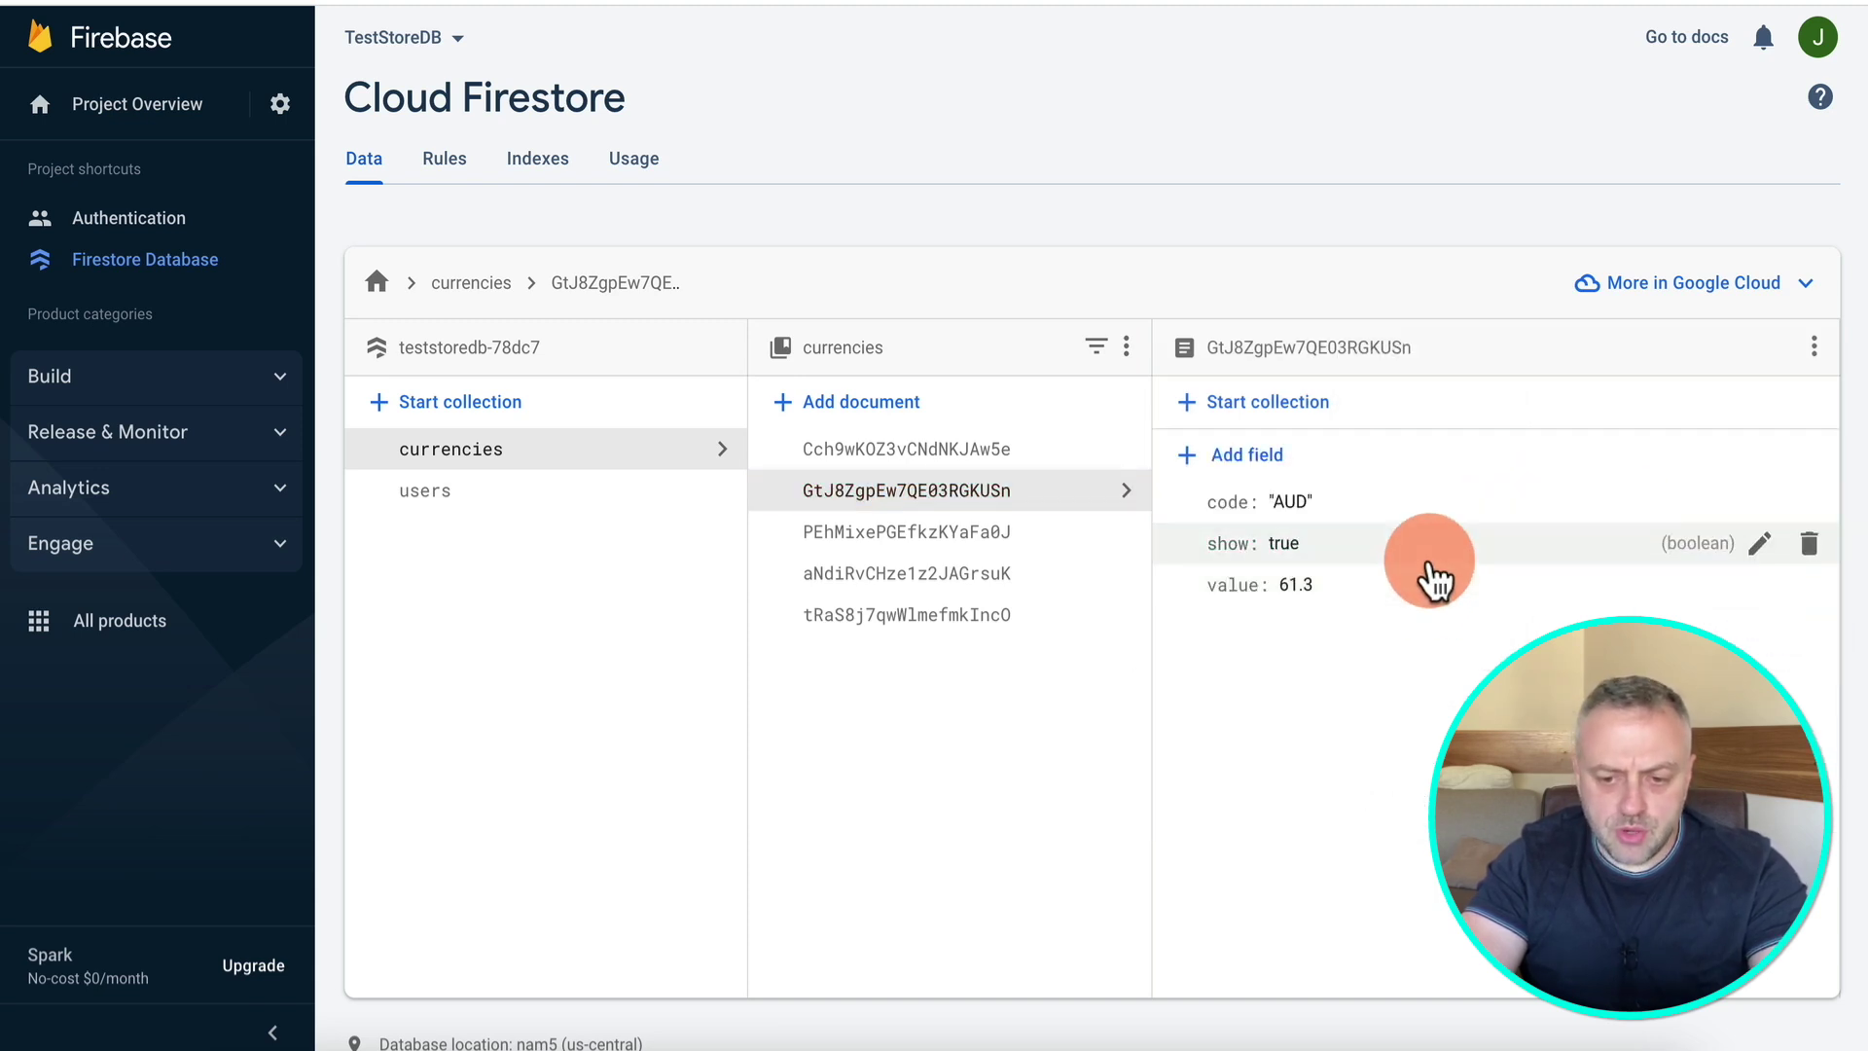
# Look up the AUD rate in Paw's response and set the AUD document's value field in Firestore to 1.4.
pyautogui.press('super+Tab')
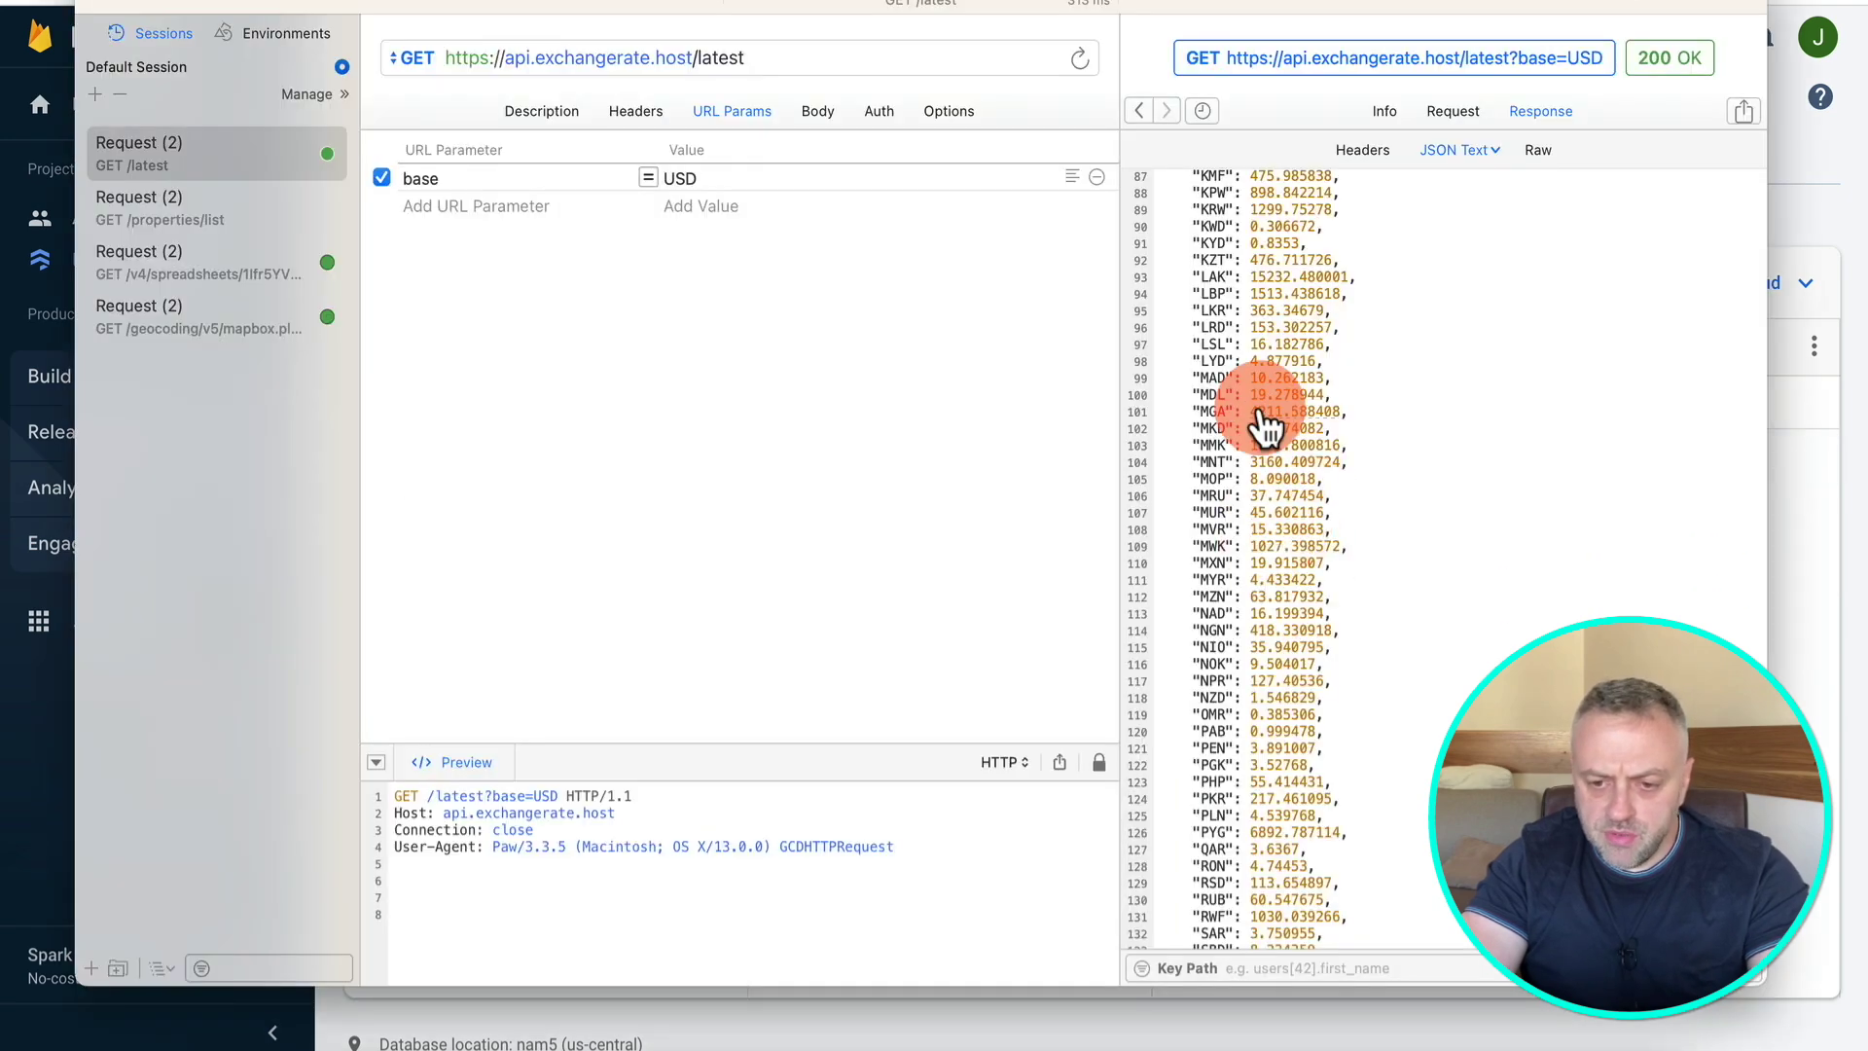
pyautogui.scroll(-1, 1264, 425)
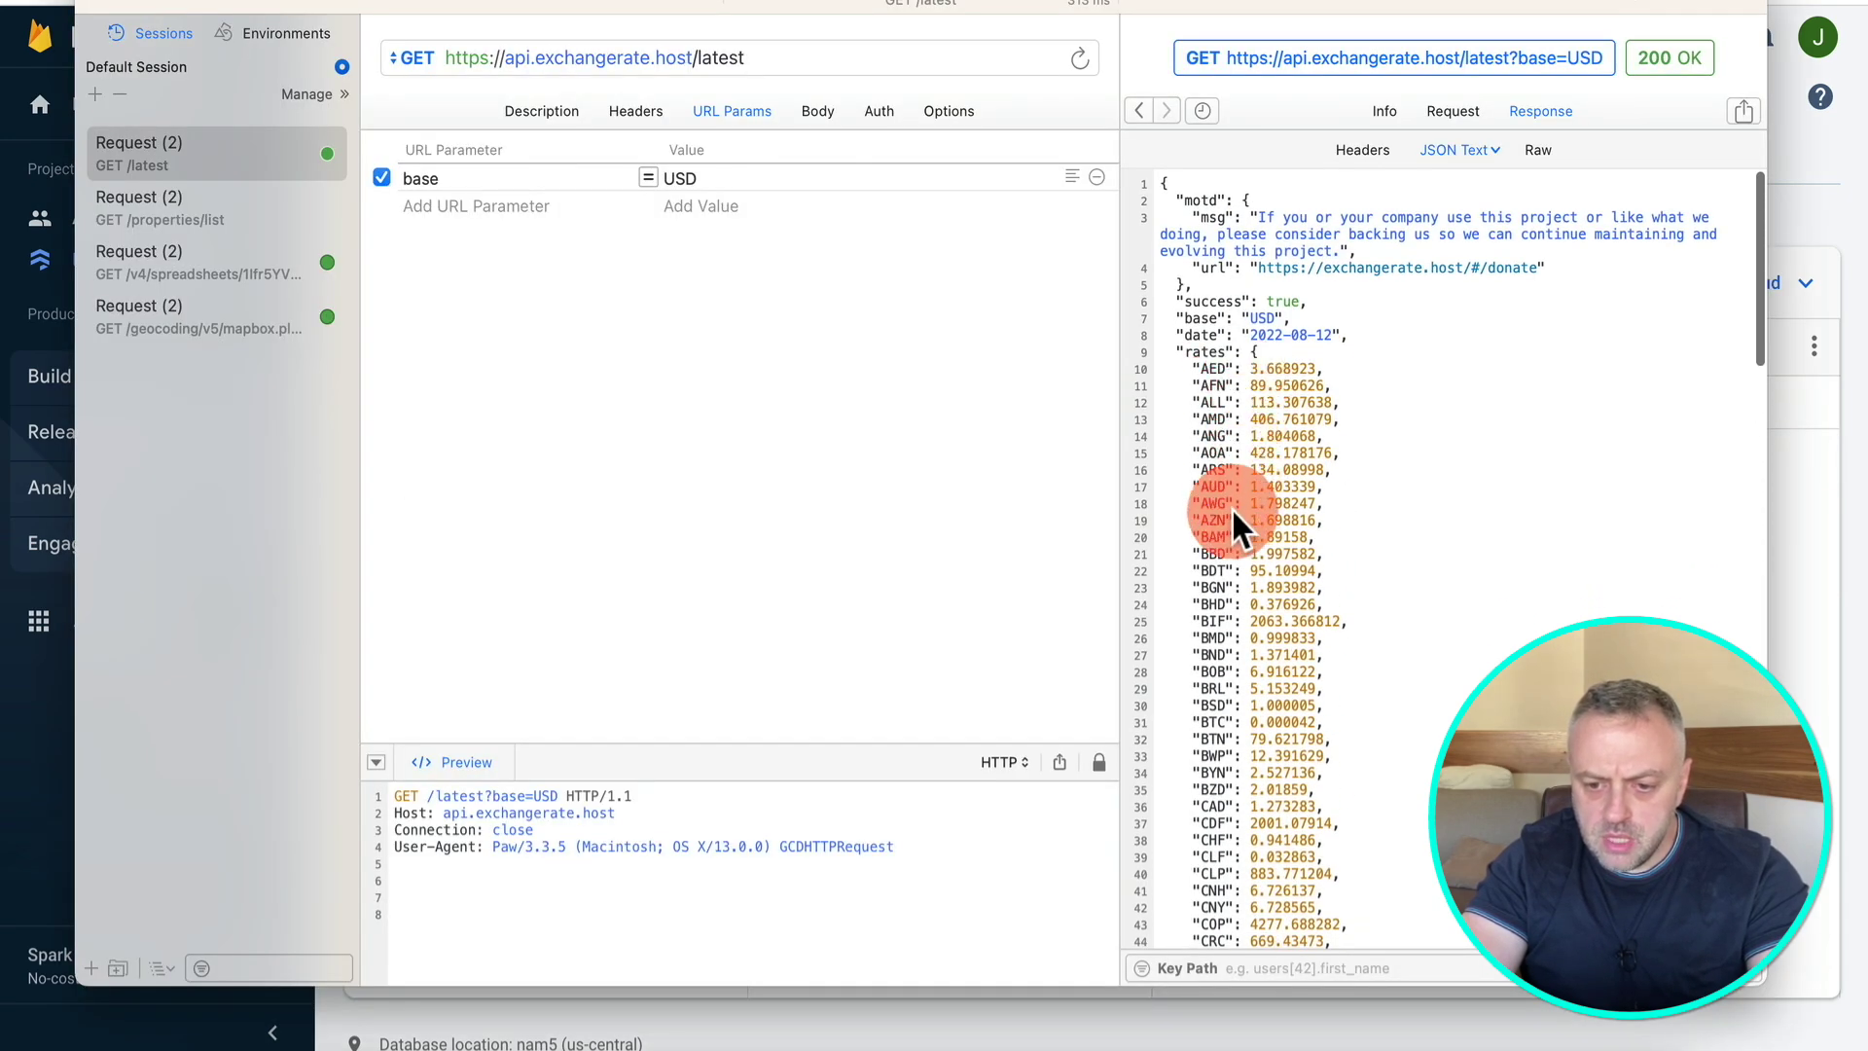
pyautogui.press('super+Tab')
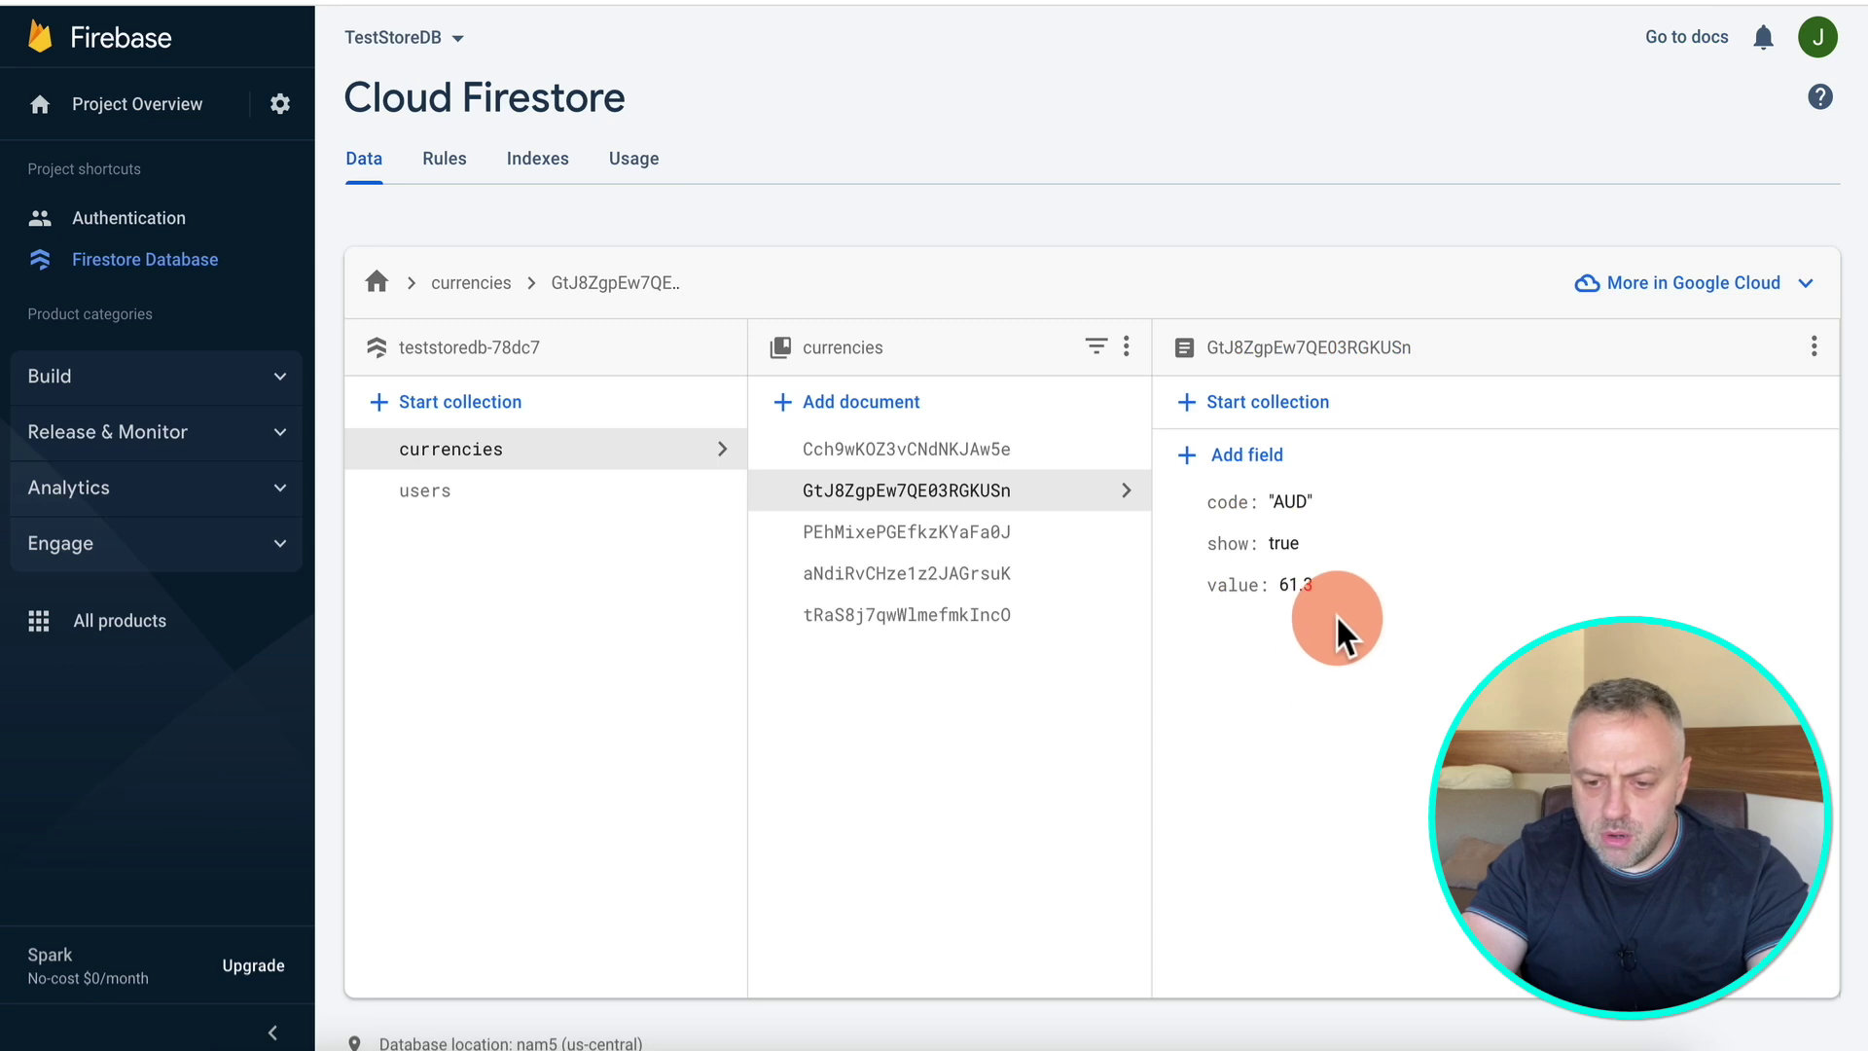
pyautogui.click(1299, 589)
pyautogui.write('1.4')
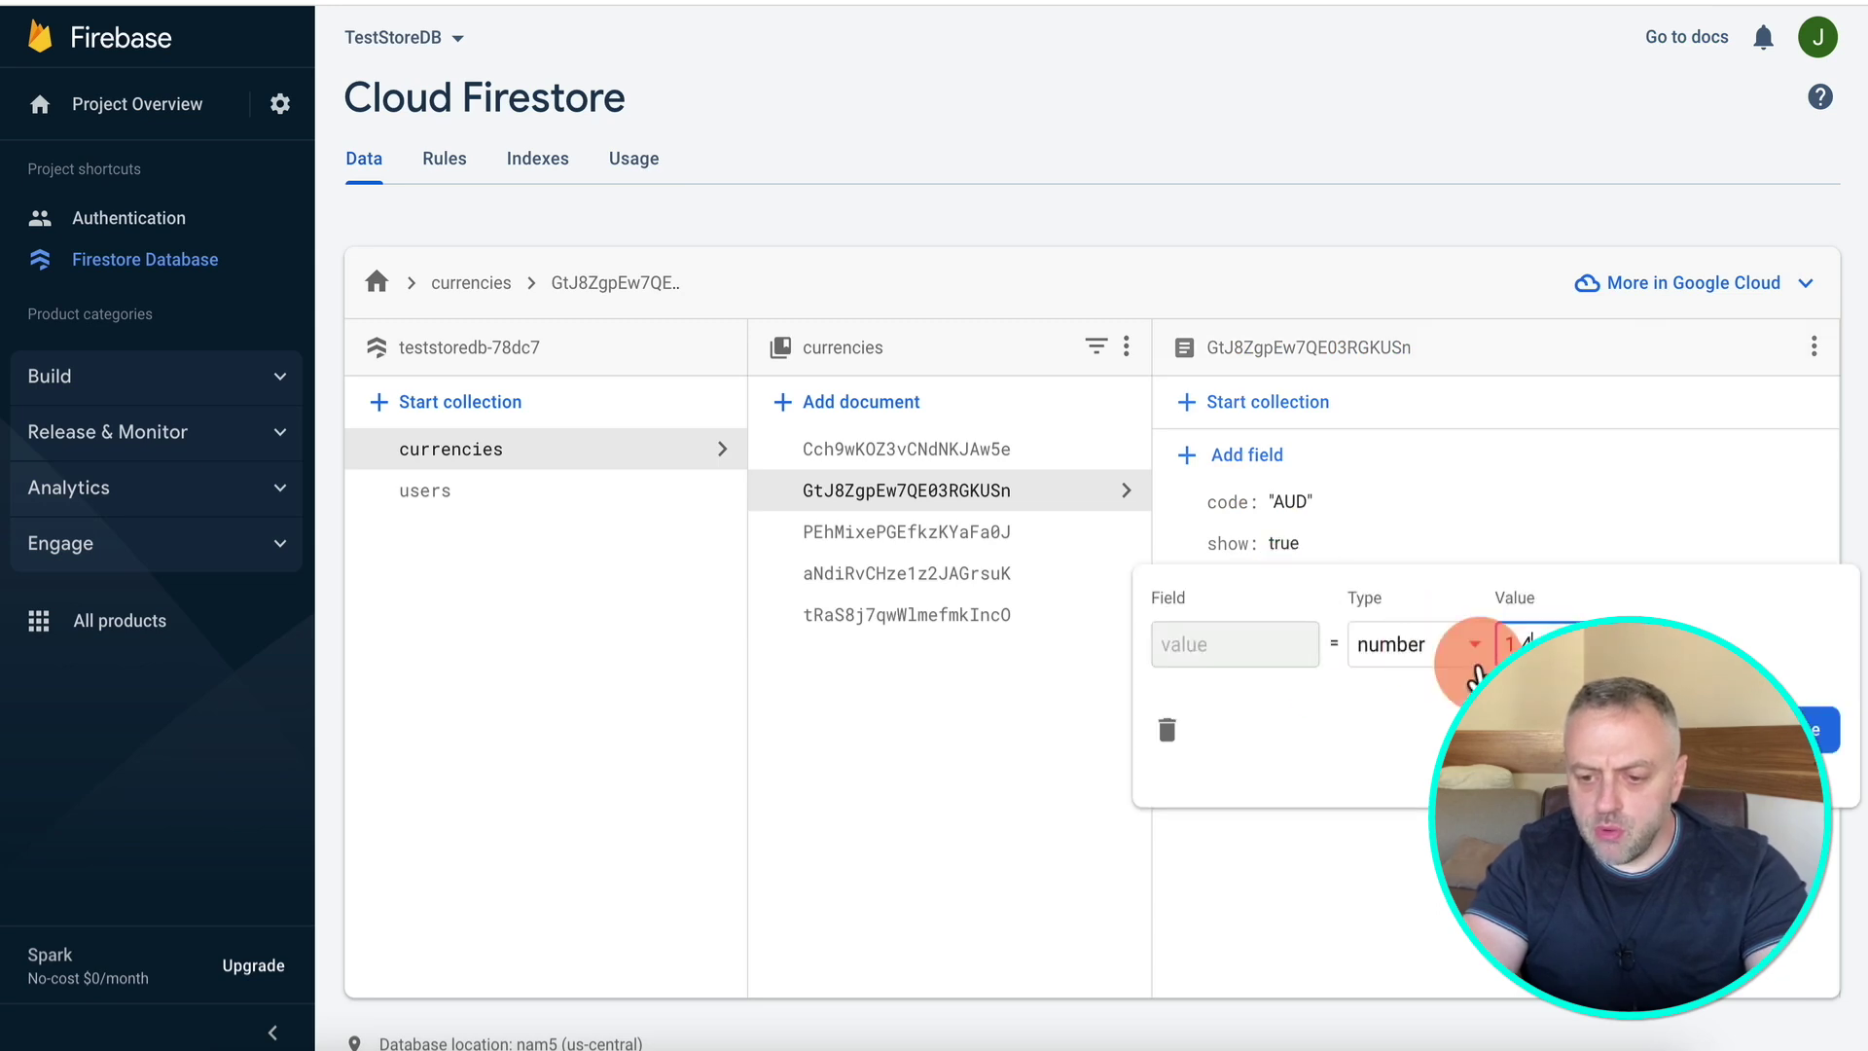
pyautogui.click(1820, 730)
# Check the USD document, then look up the CAD rate in Paw's response and set the CAD document's value in Firestore to 1.27.
pyautogui.click(1051, 538)
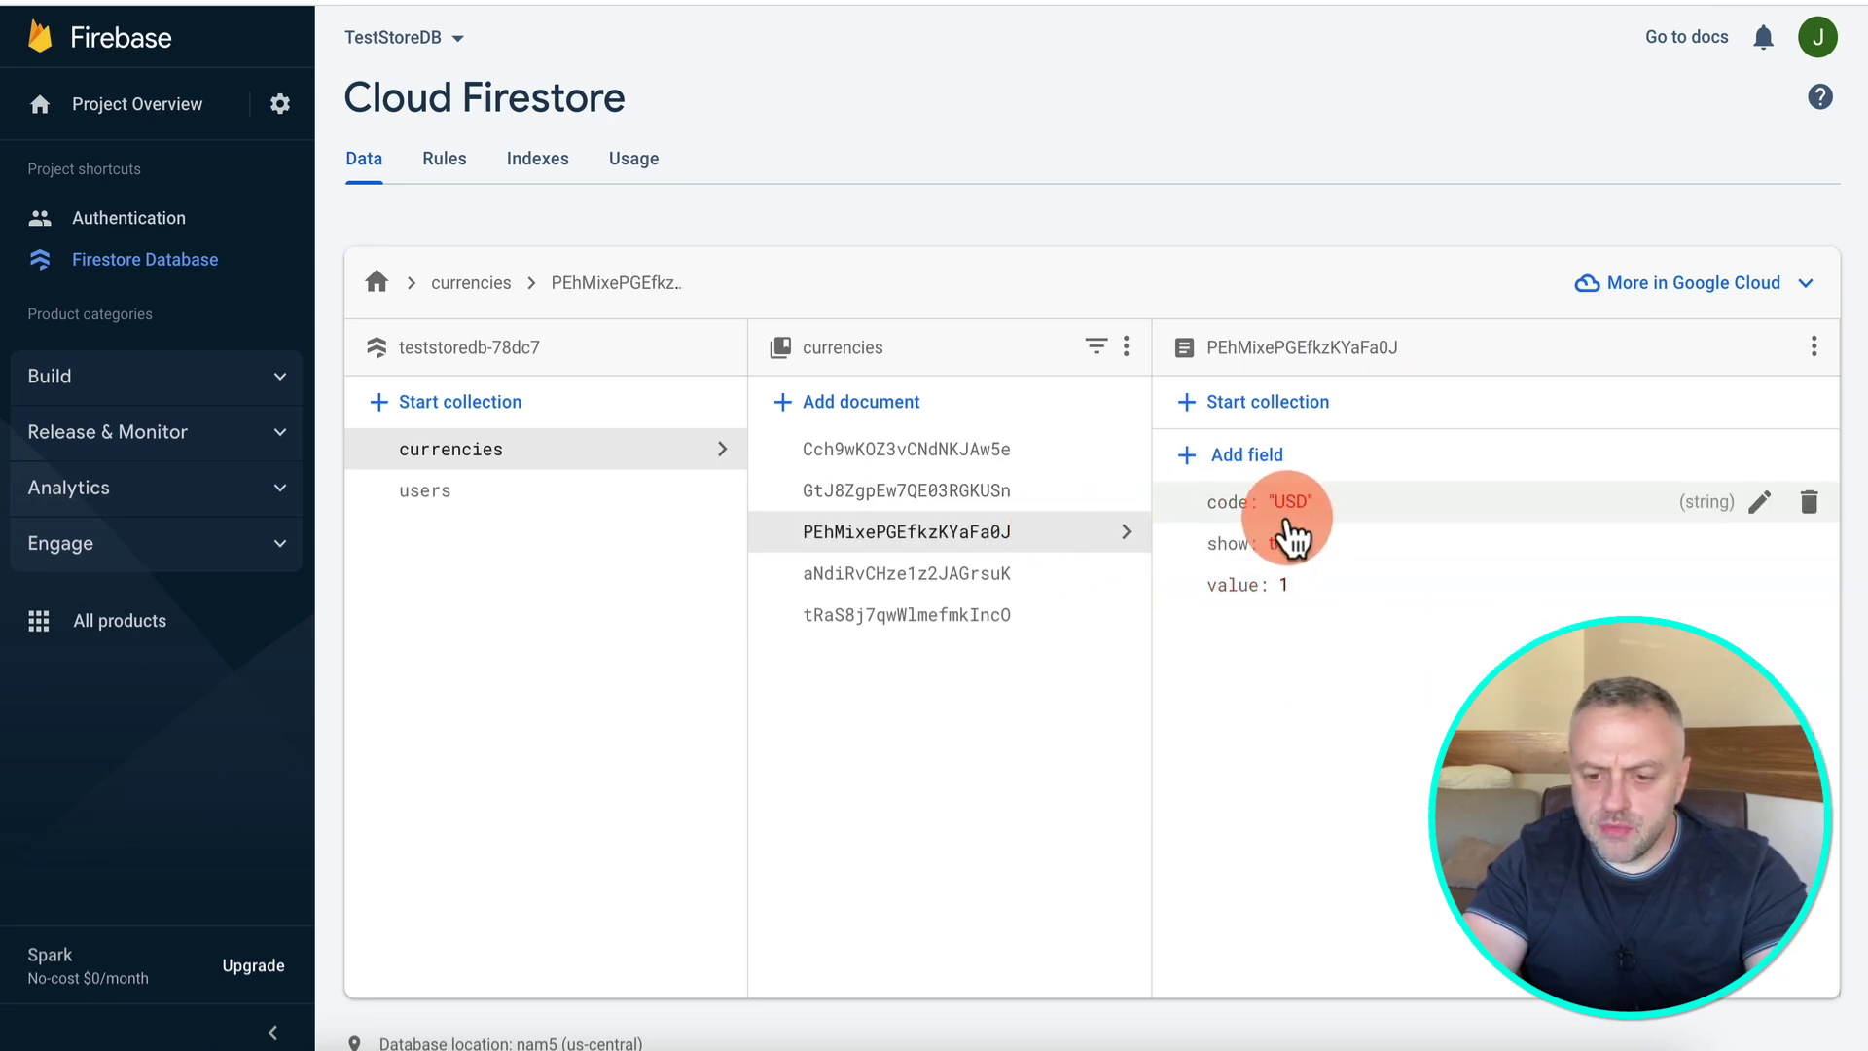
pyautogui.click(1077, 583)
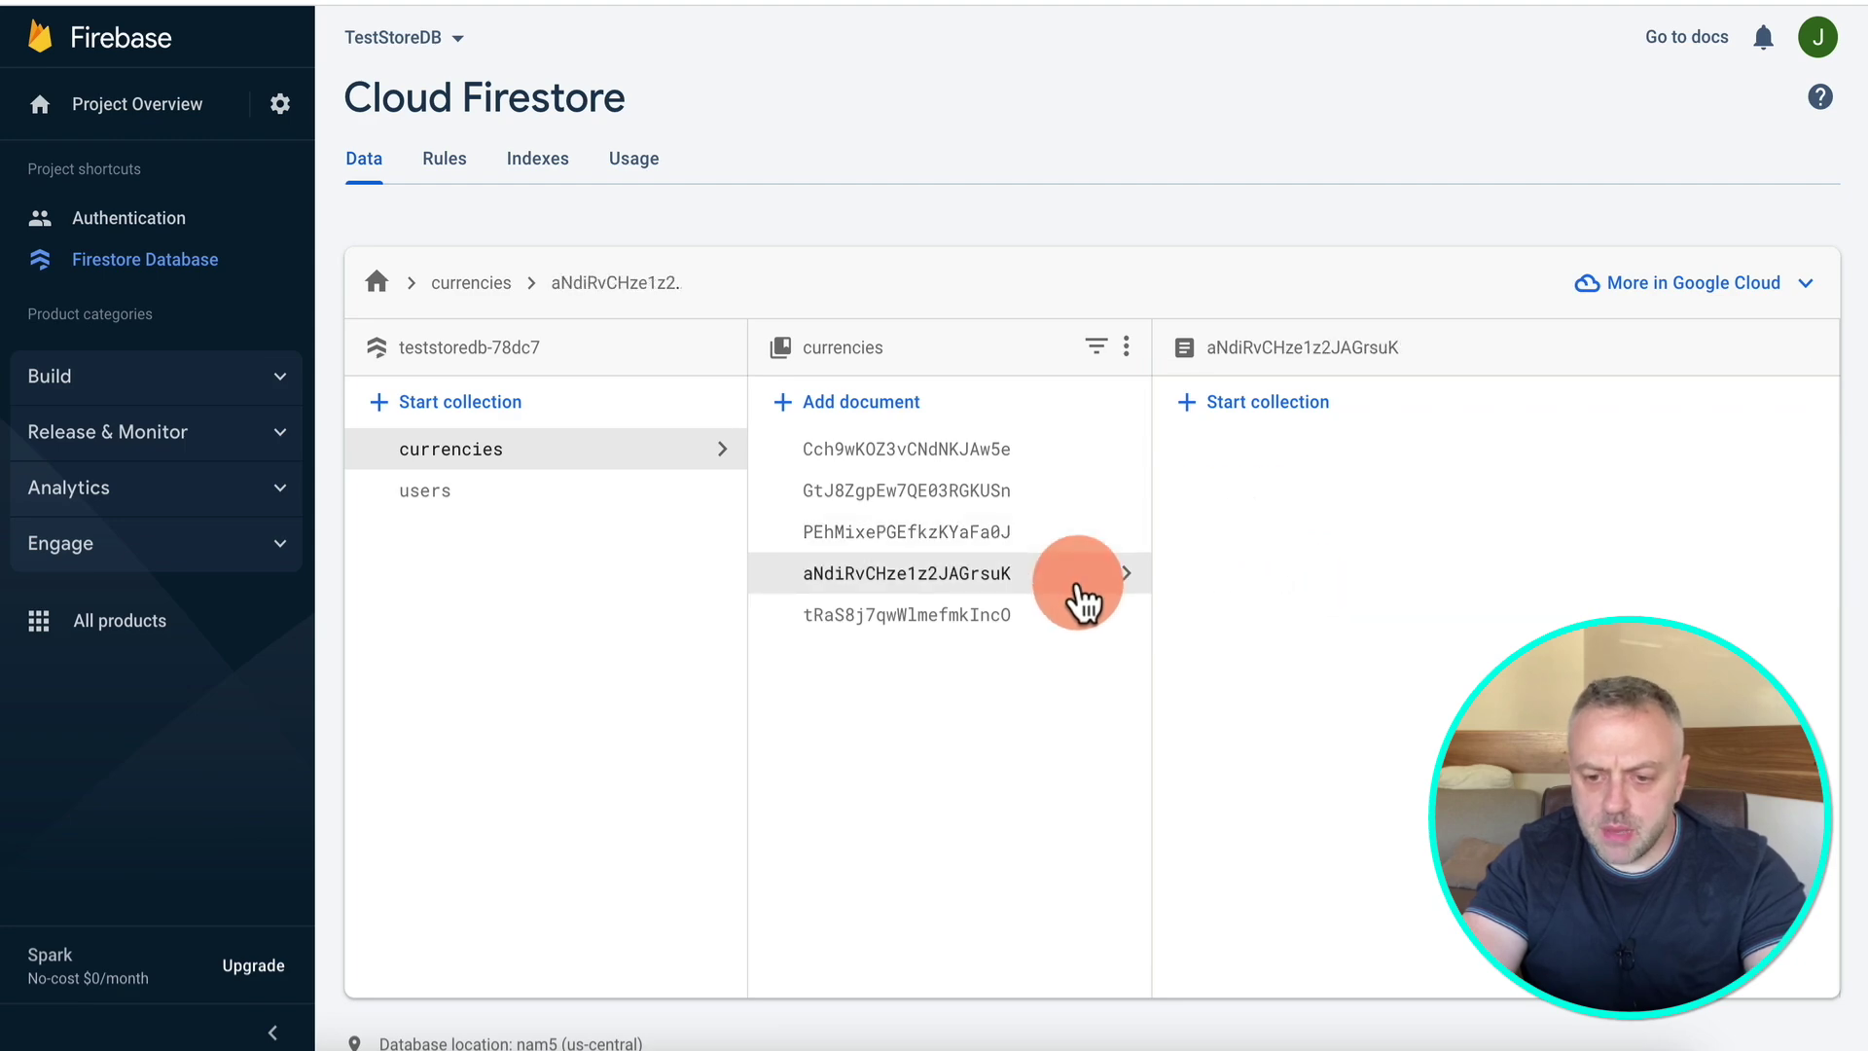
pyautogui.press('super+Tab')
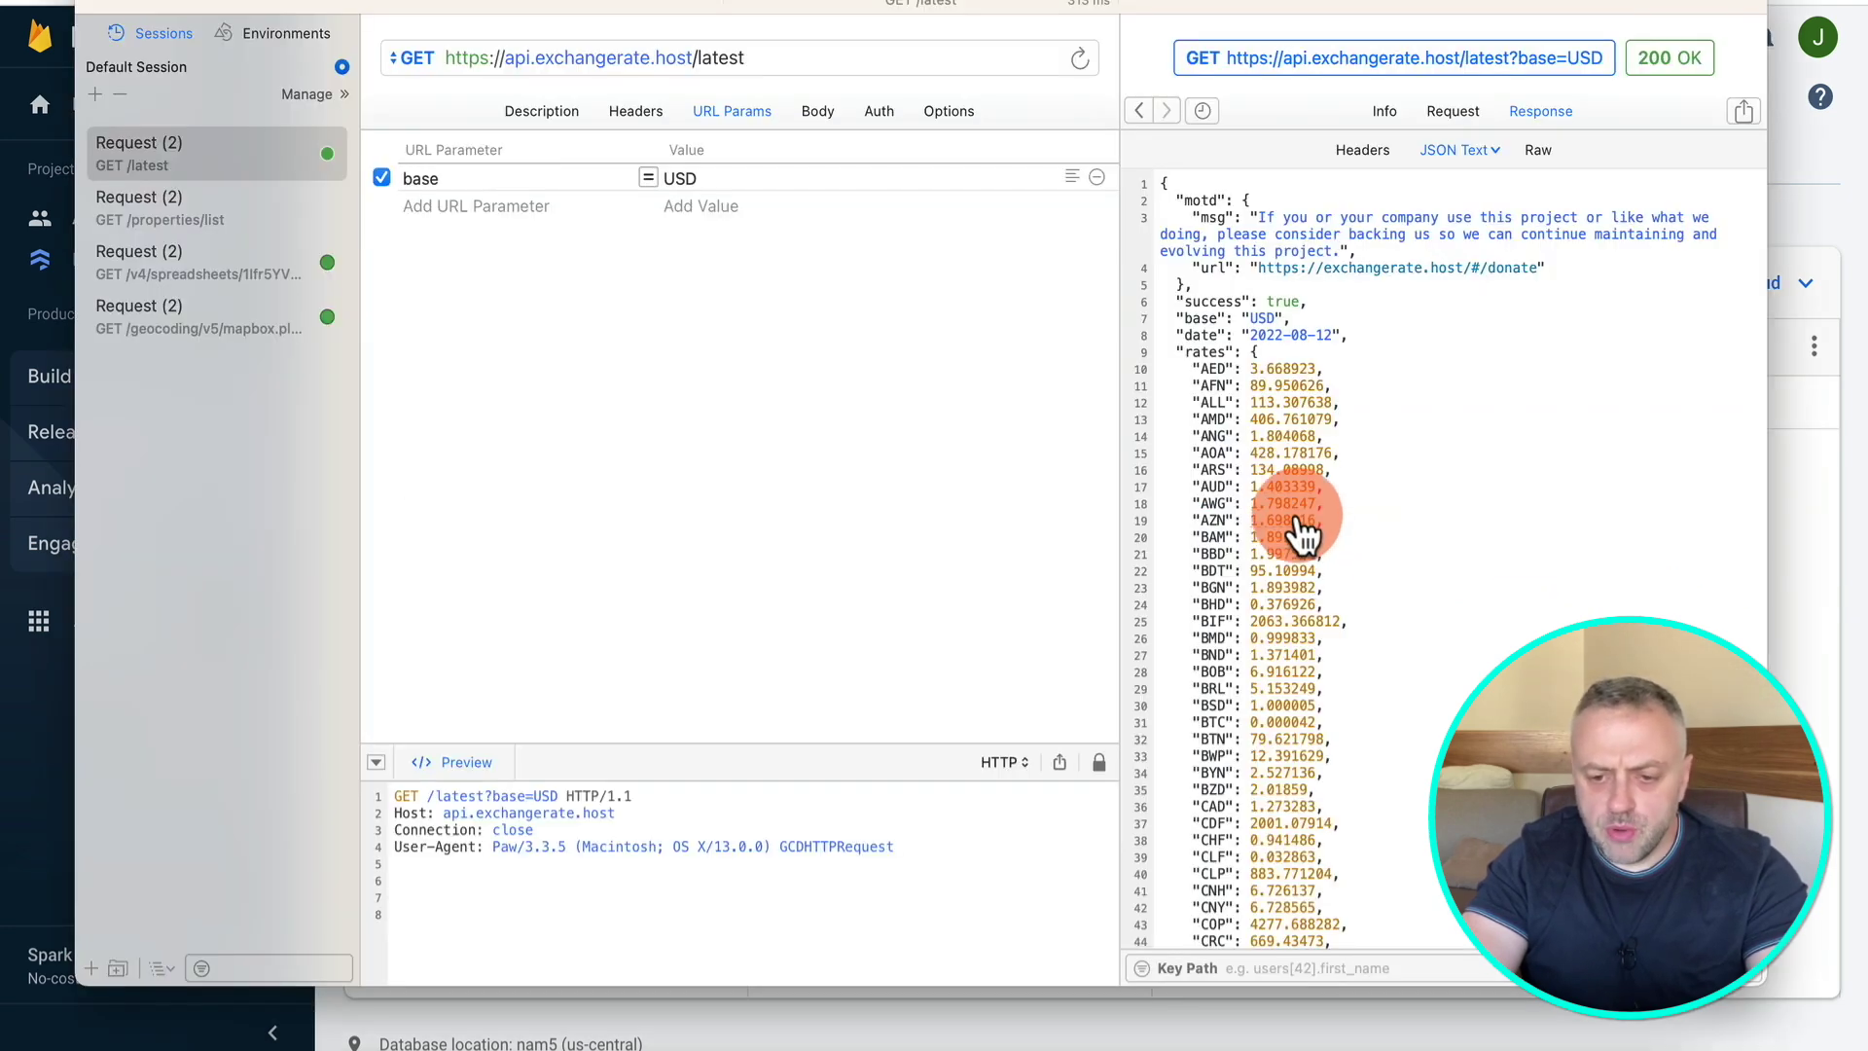
pyautogui.scroll(-5, 1303, 516)
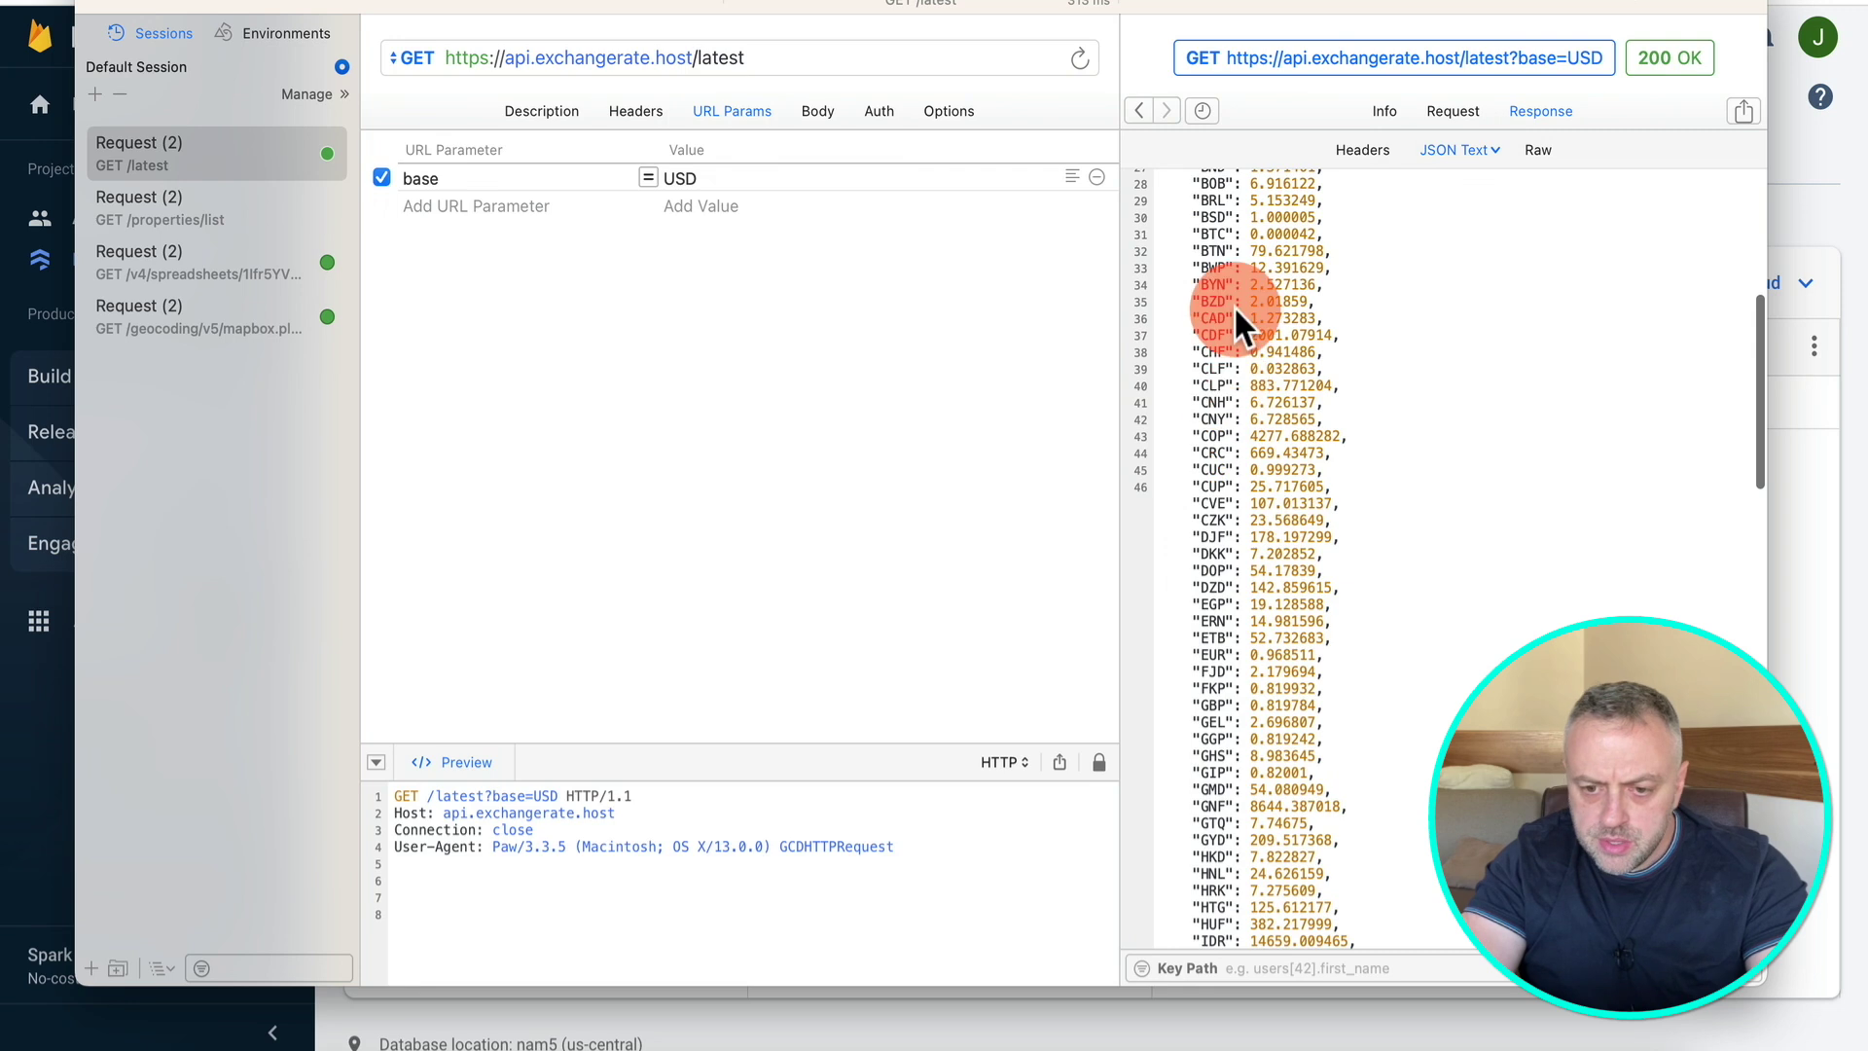
pyautogui.press('super+Tab')
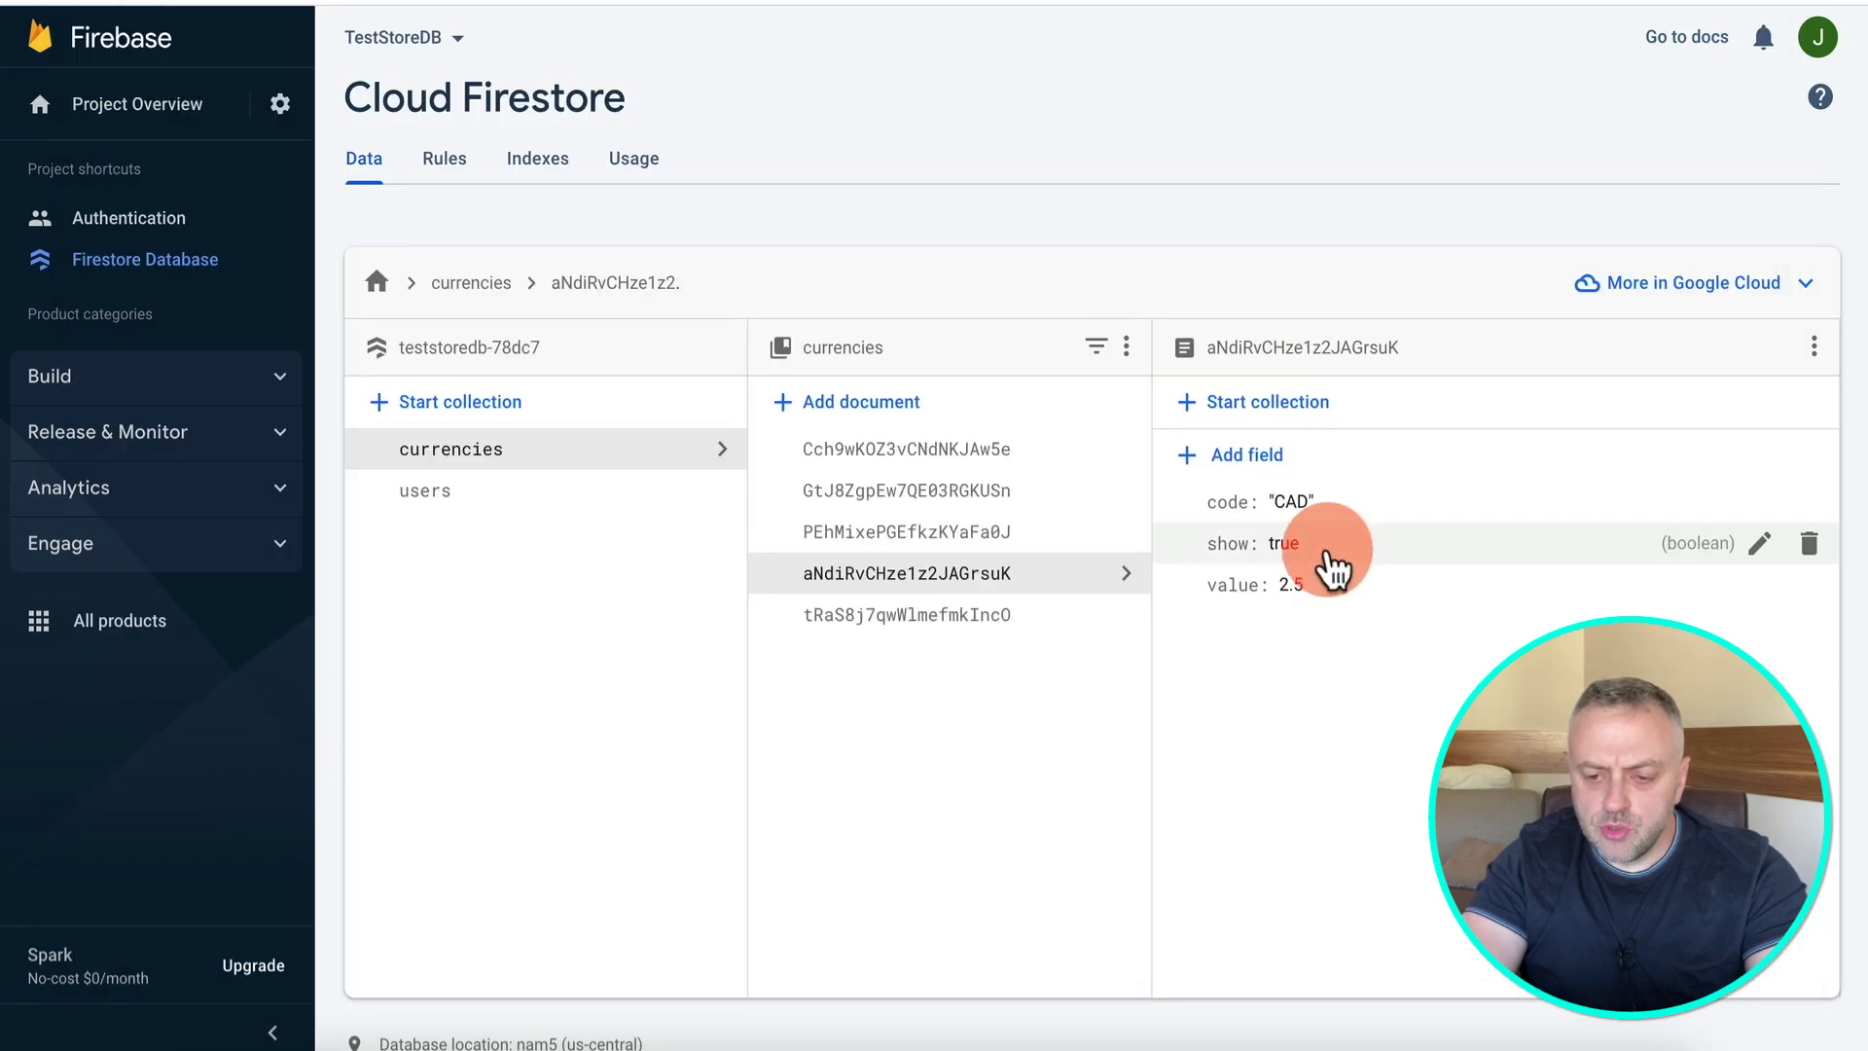
pyautogui.click(1300, 586)
pyautogui.write('1.4')
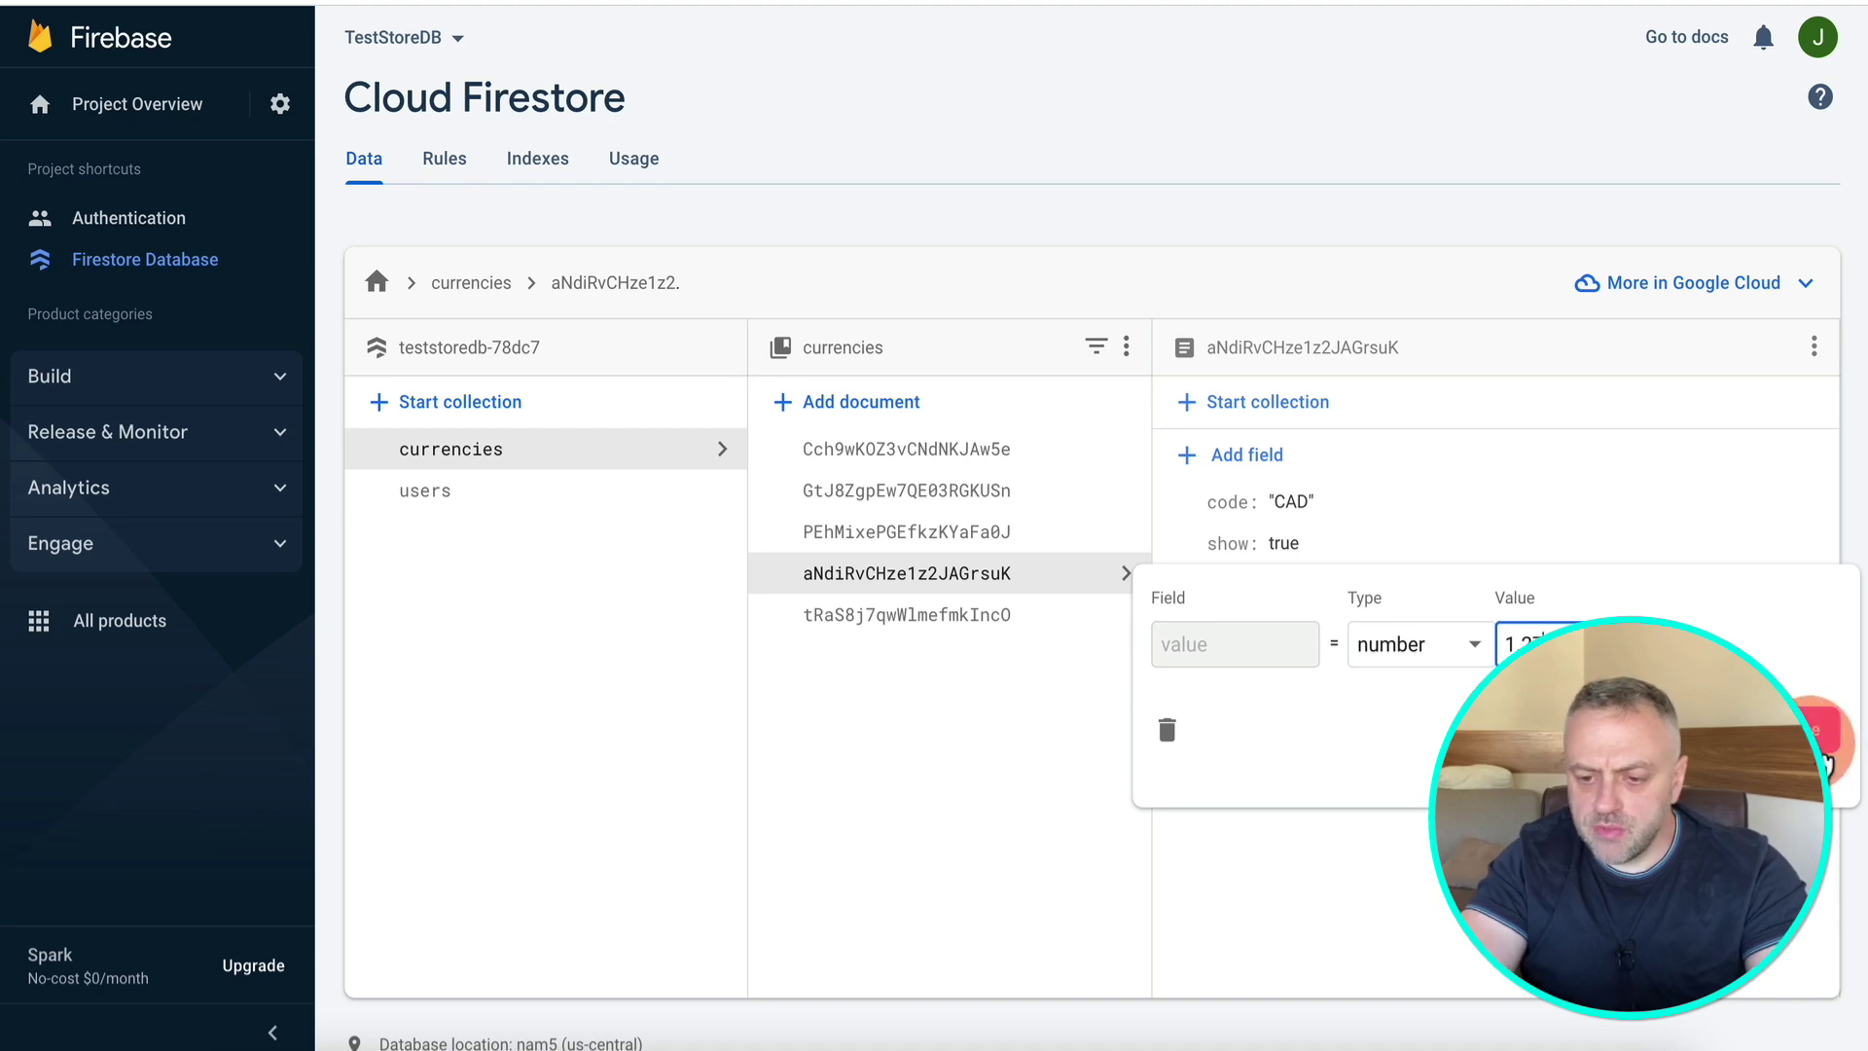
pyautogui.click(1812, 729)
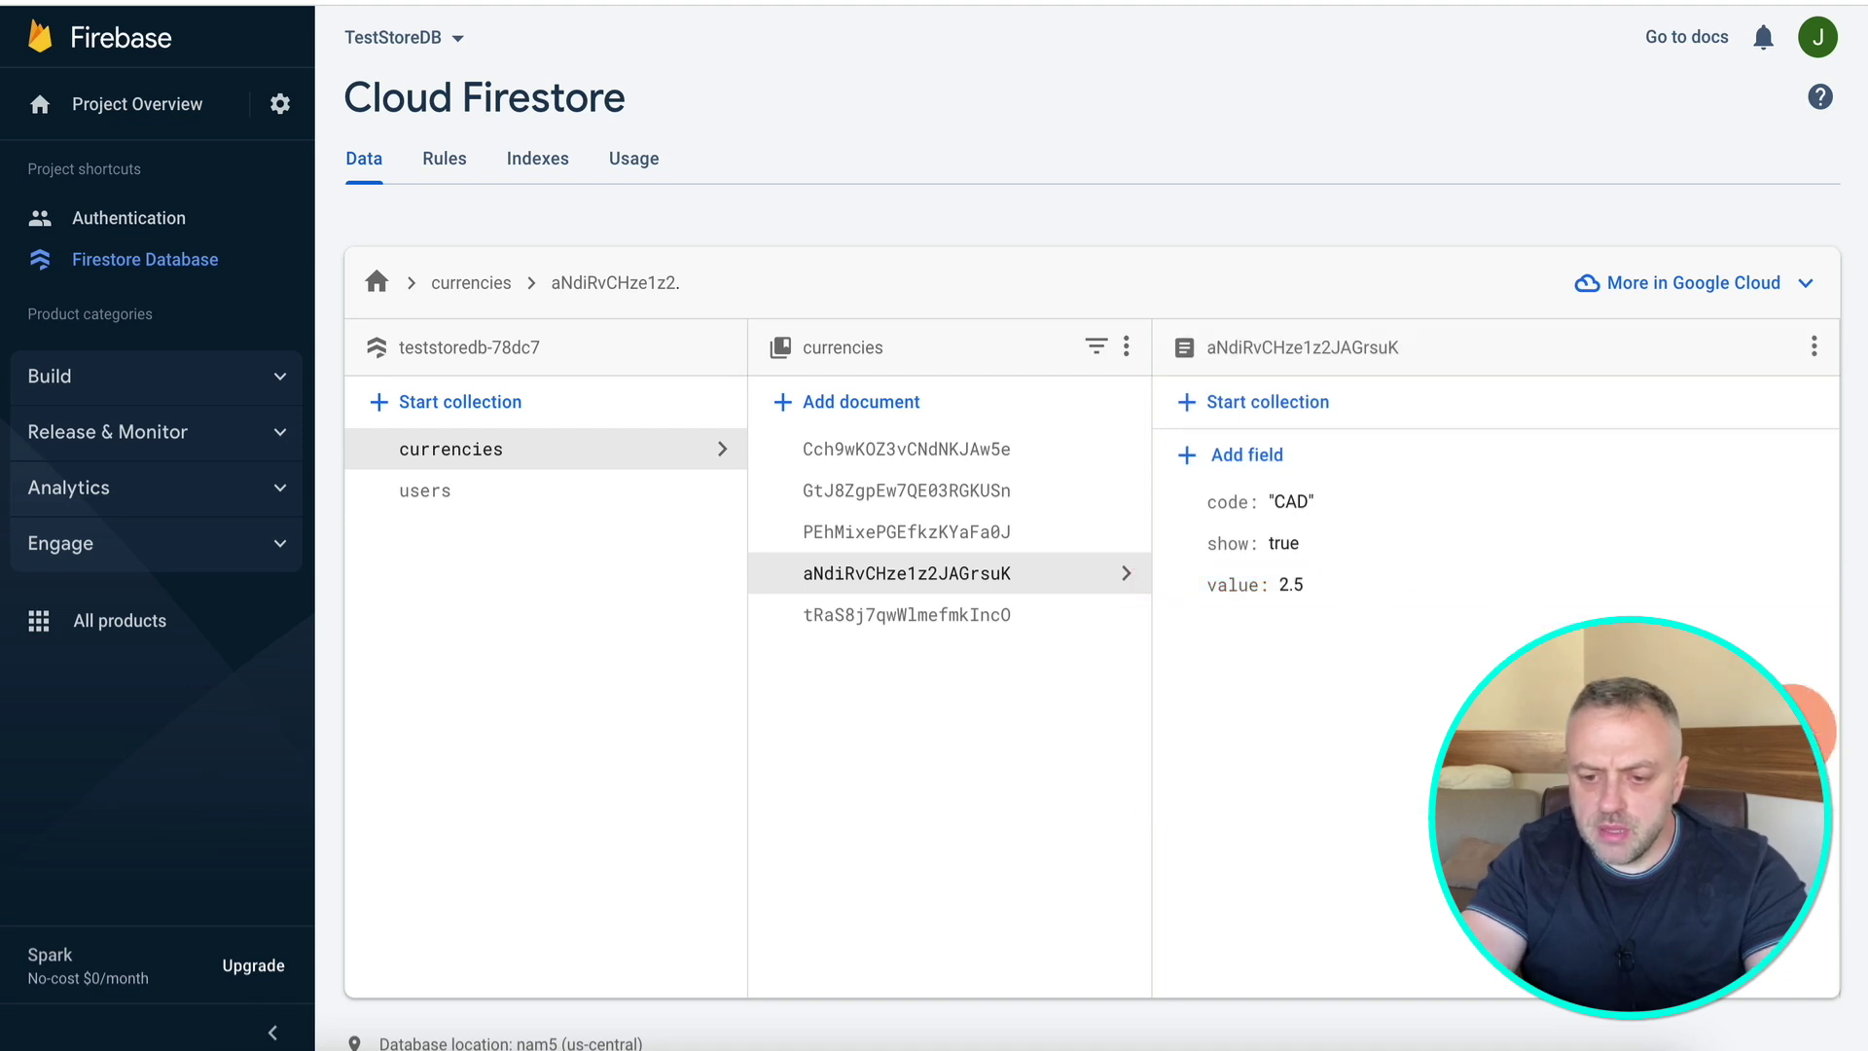
# Look up the EUR rate in Paw's response and set the EUR document's value field in Firestore to 0.97.
pyautogui.click(1012, 634)
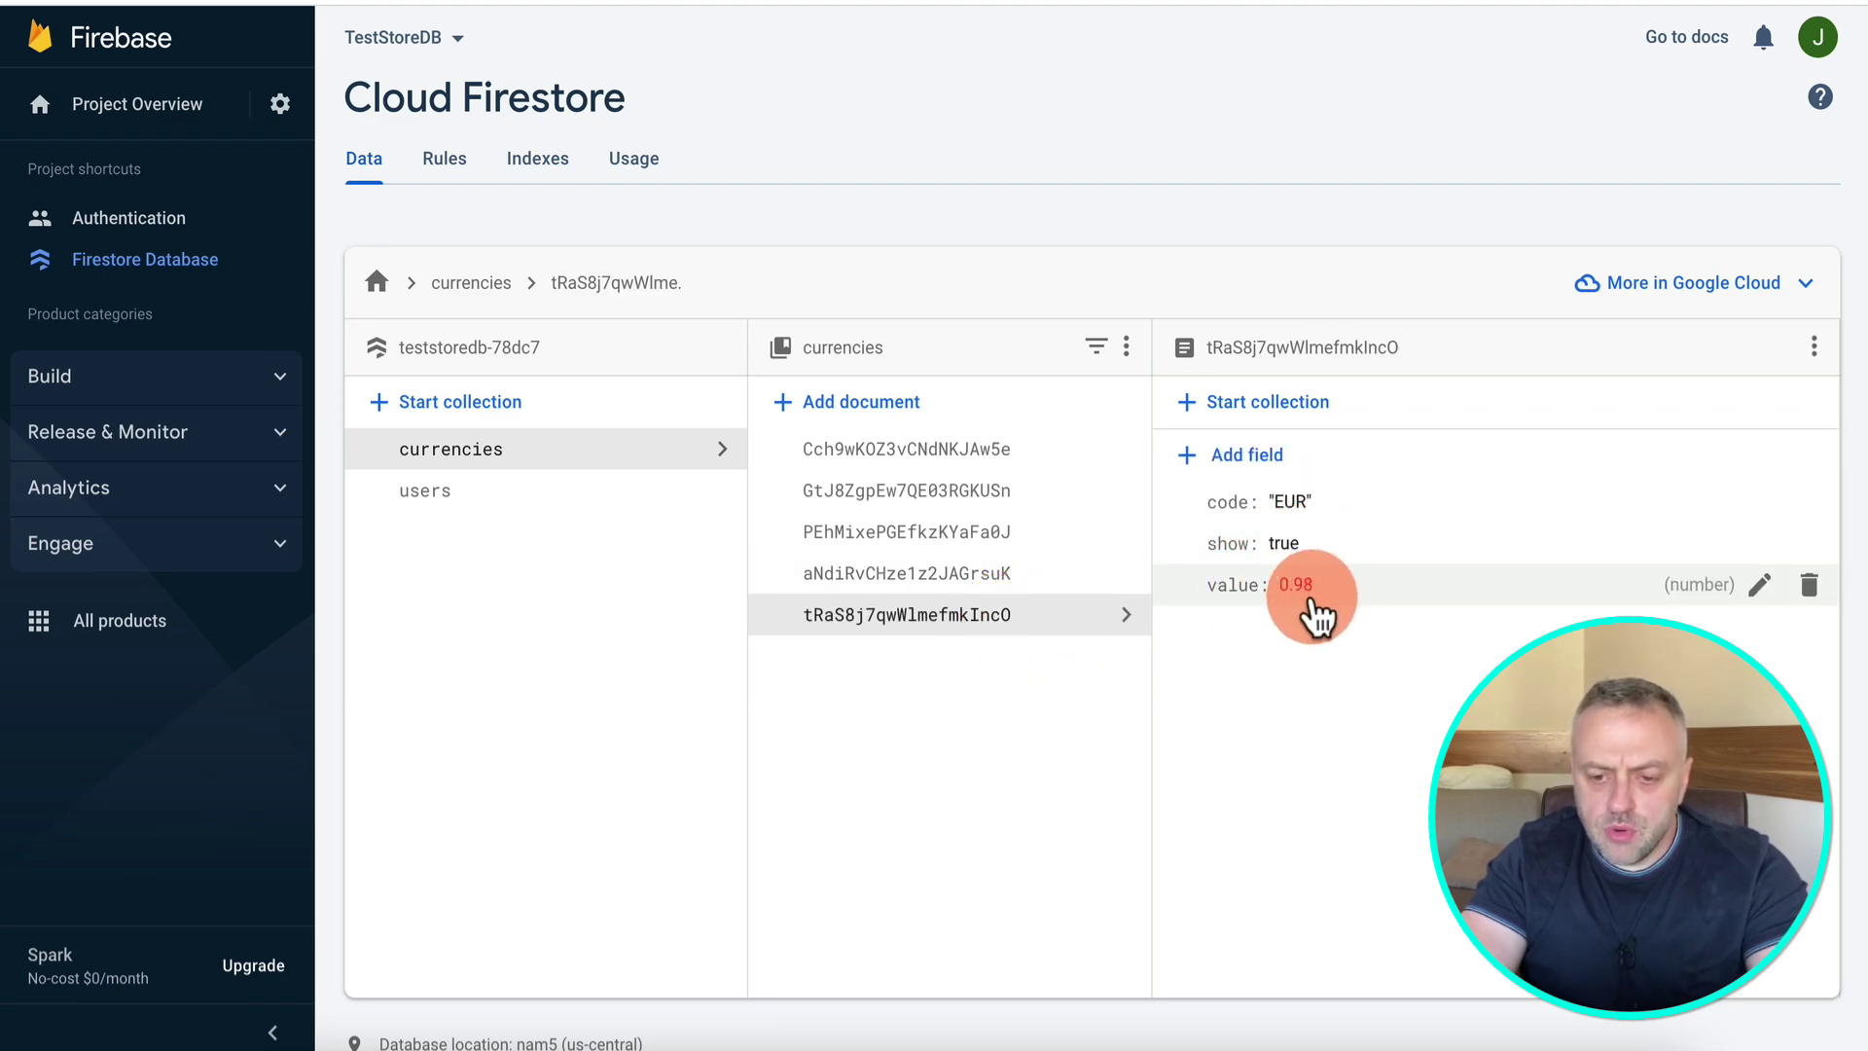
pyautogui.press('super+Tab')
pyautogui.scroll(-5, 1326, 597)
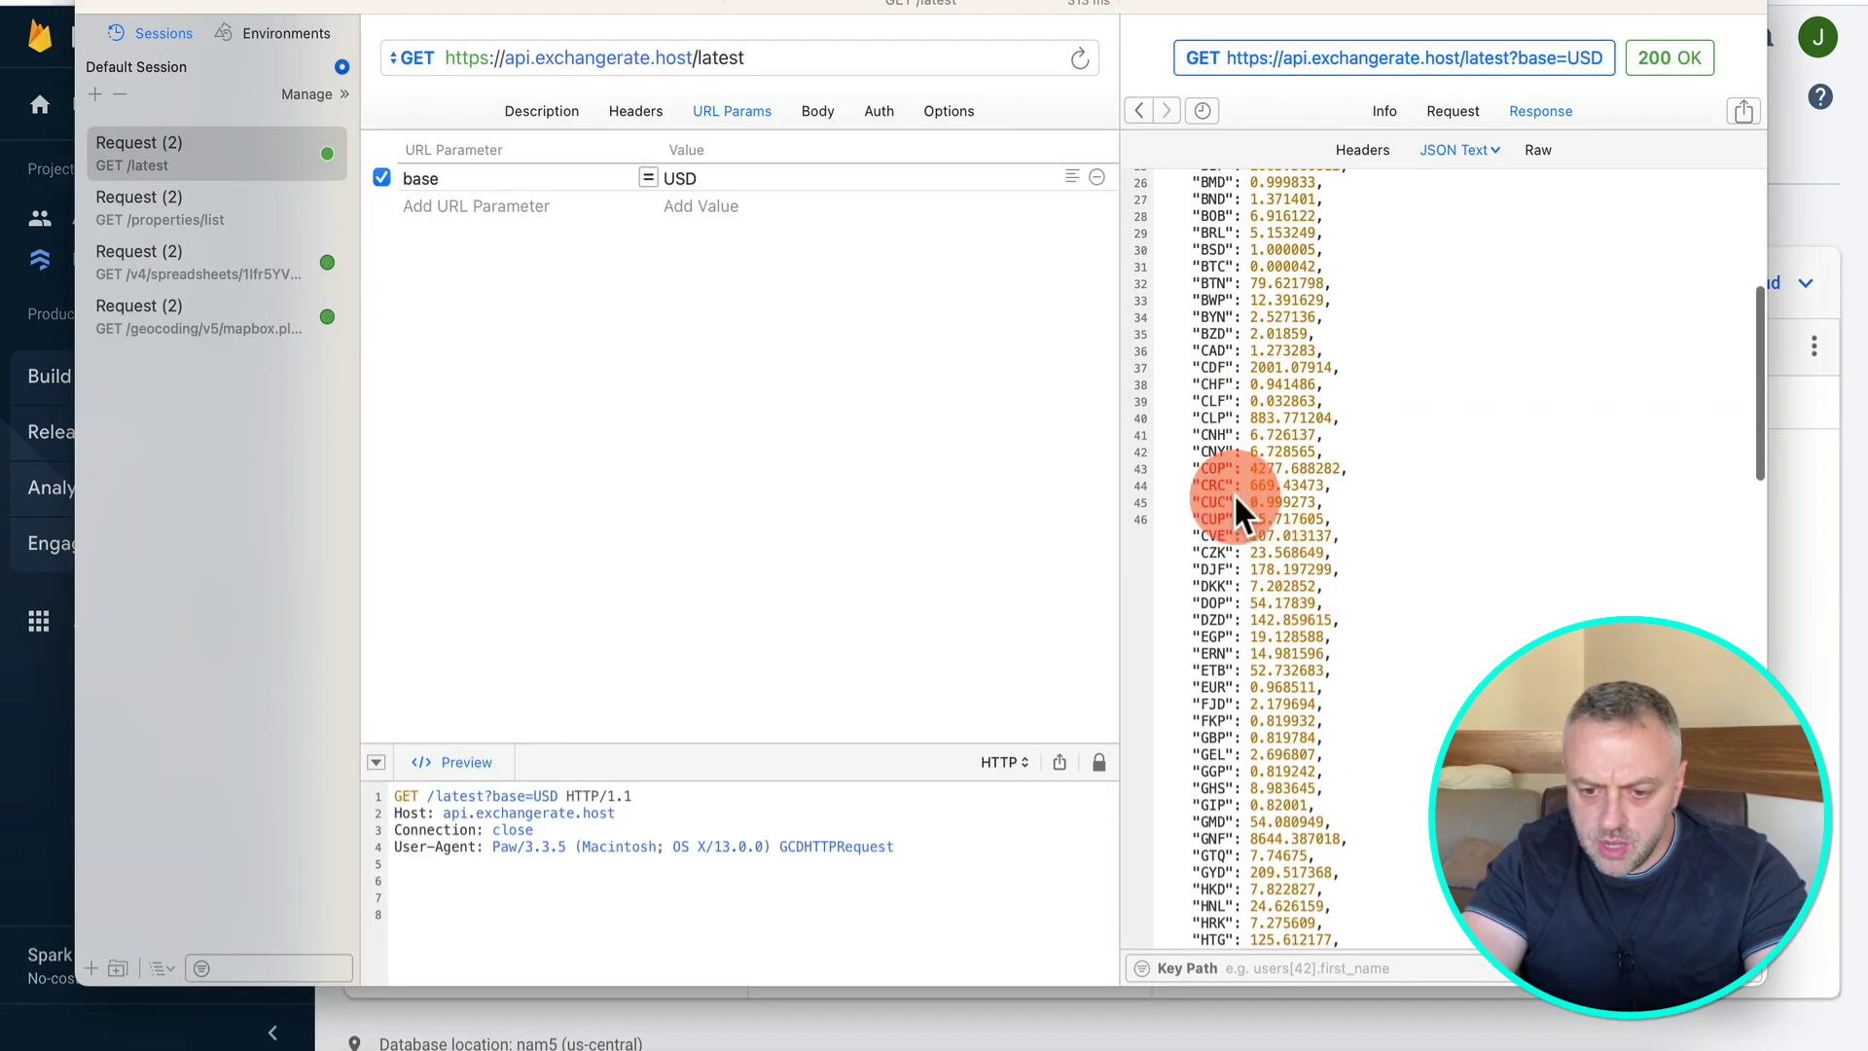
pyautogui.scroll(-5, 1230, 613)
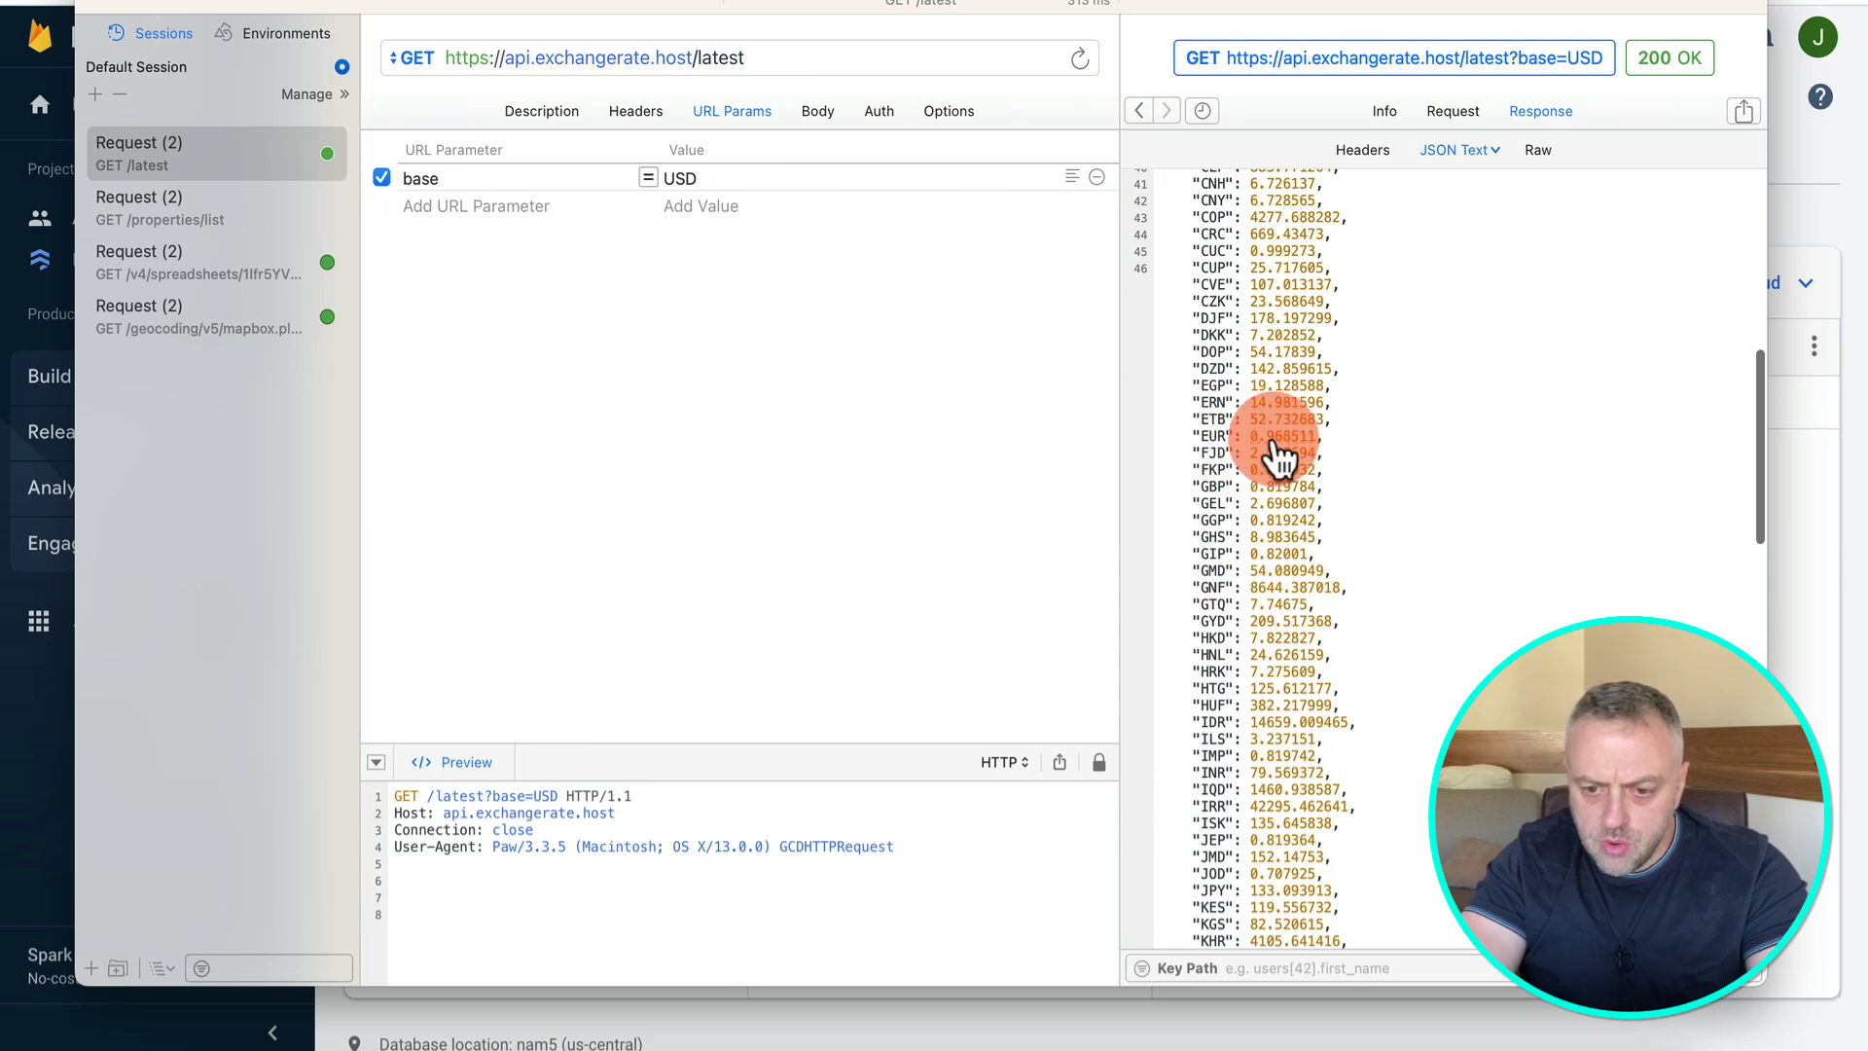
pyautogui.press('super+Tab')
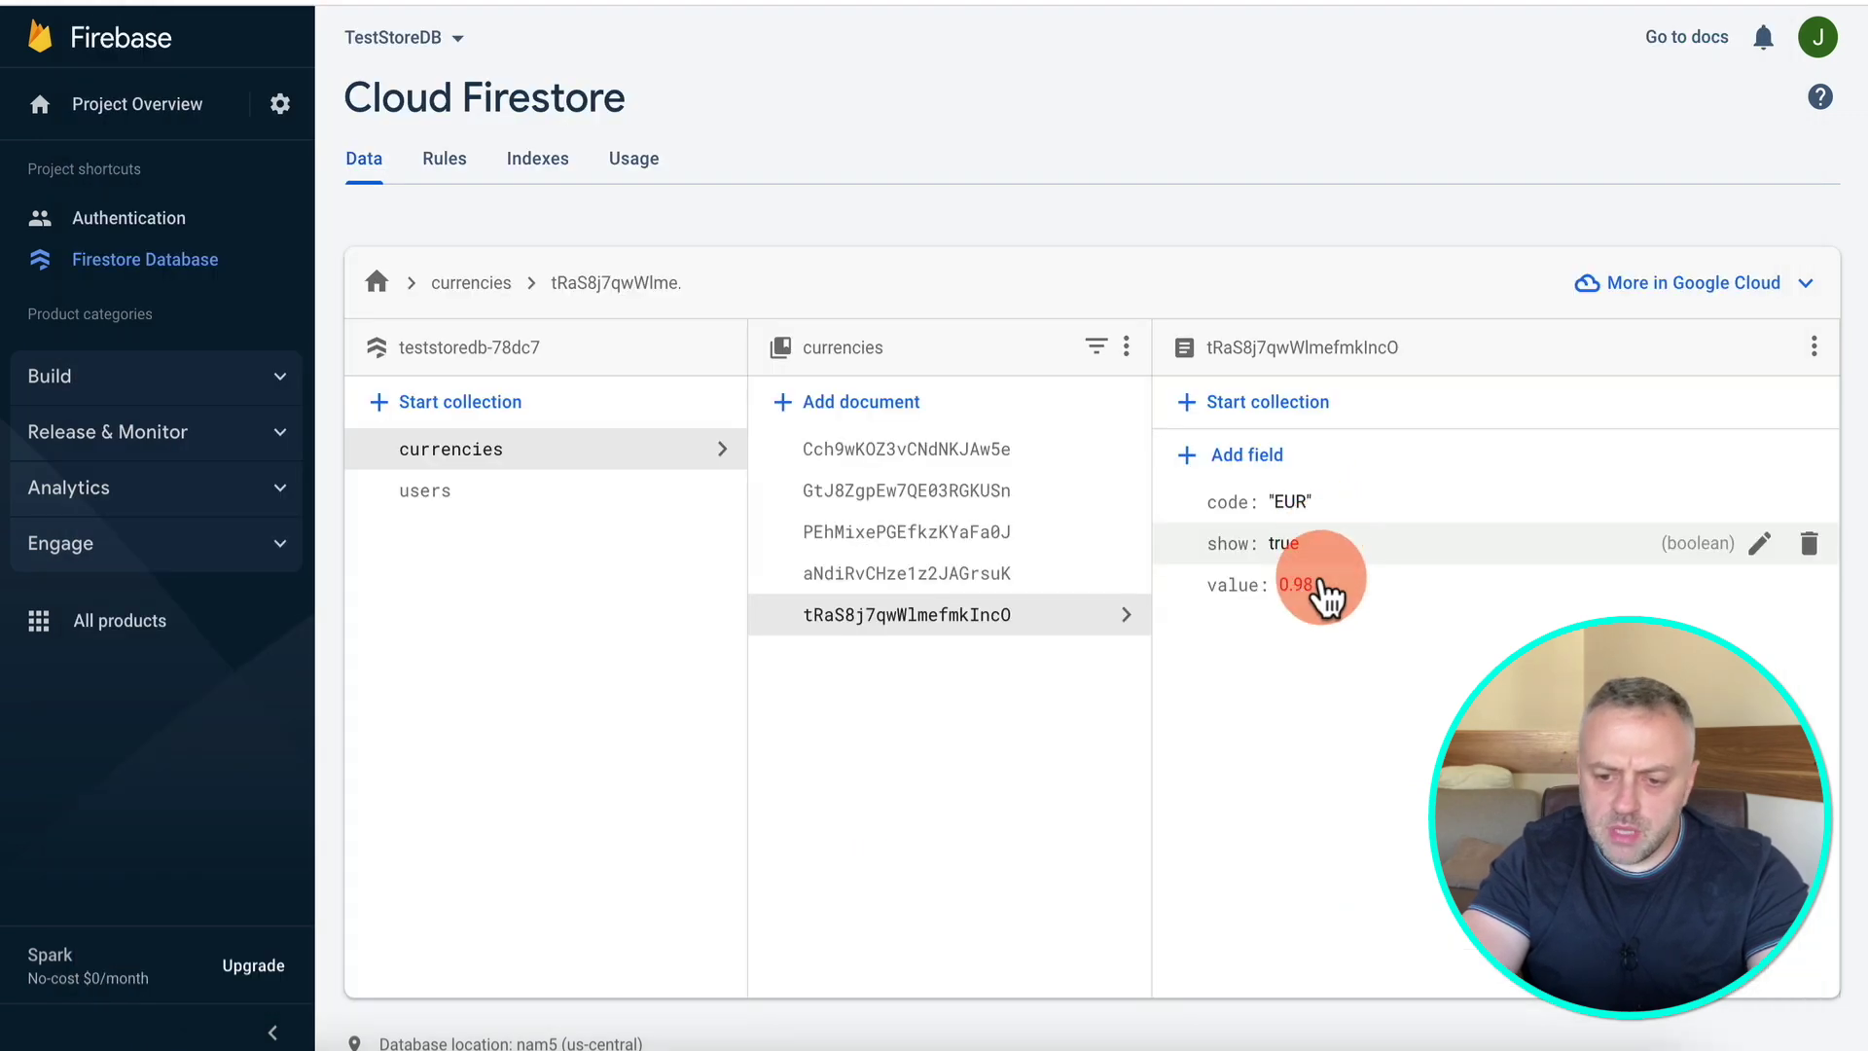
pyautogui.click(1301, 587)
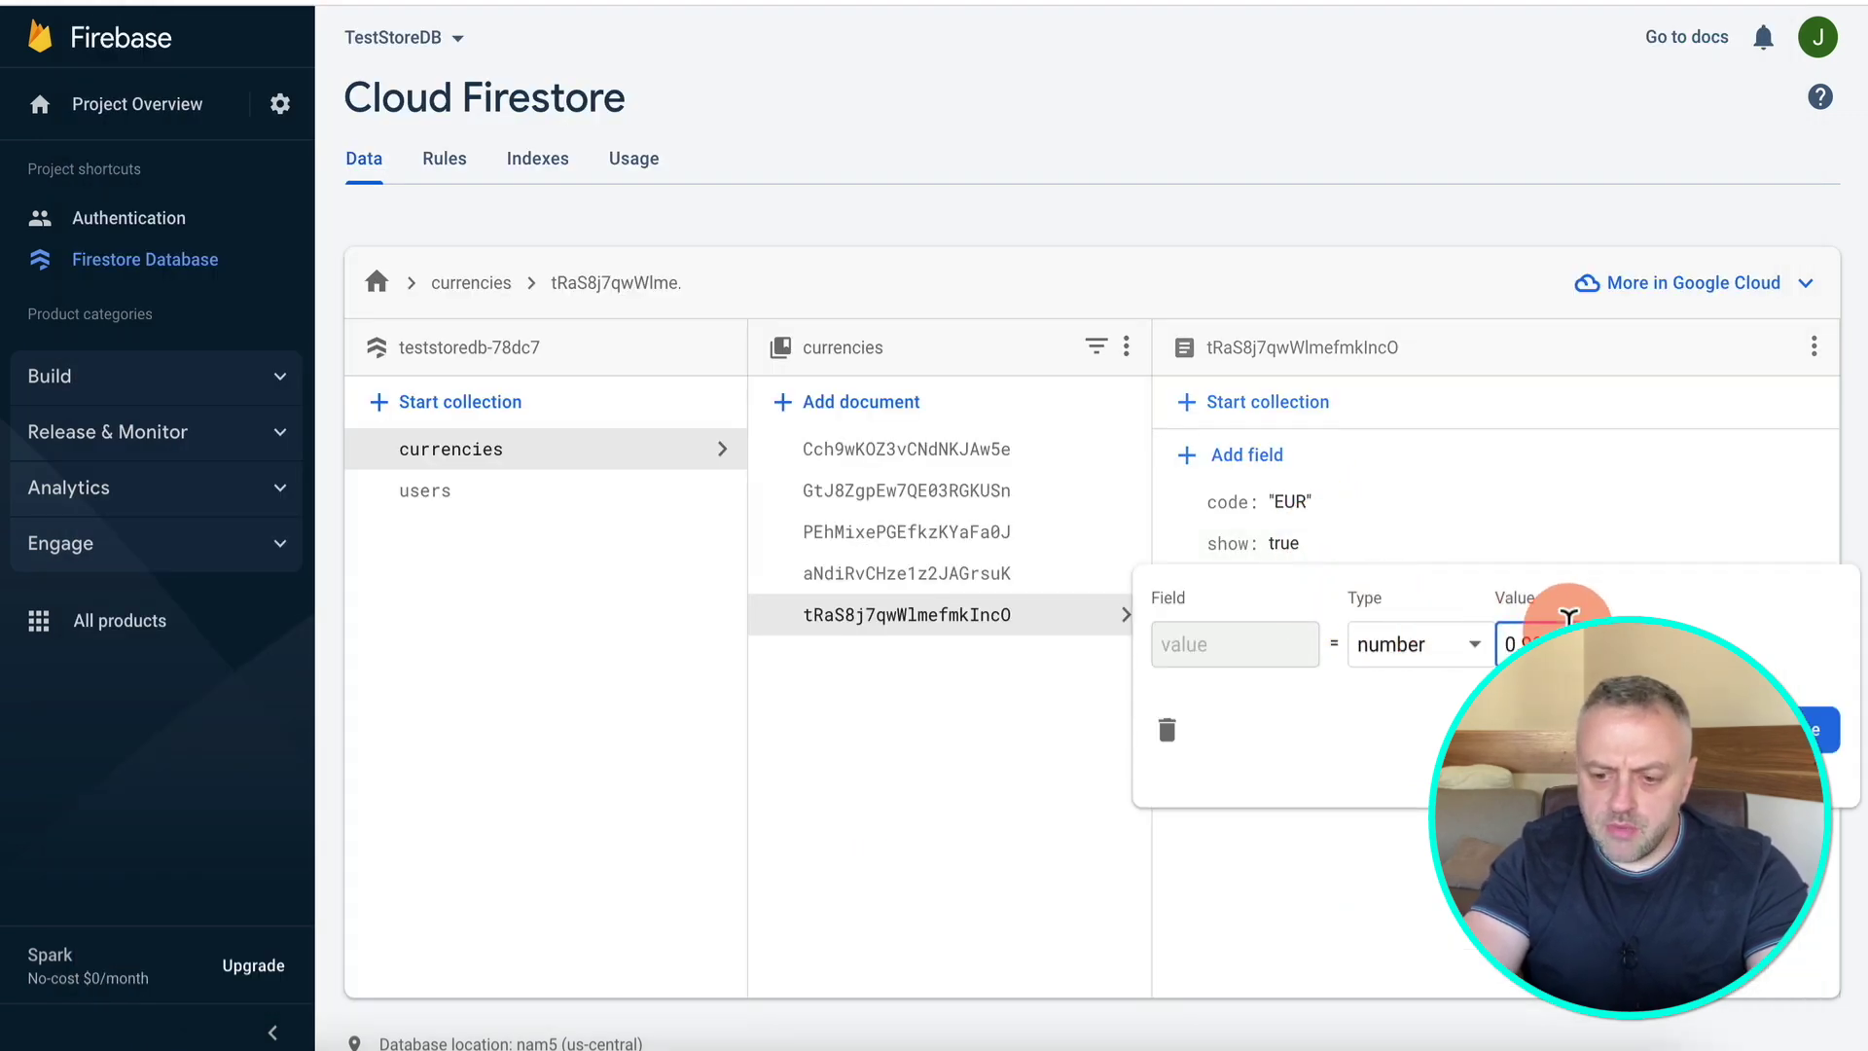
pyautogui.click(1812, 730)
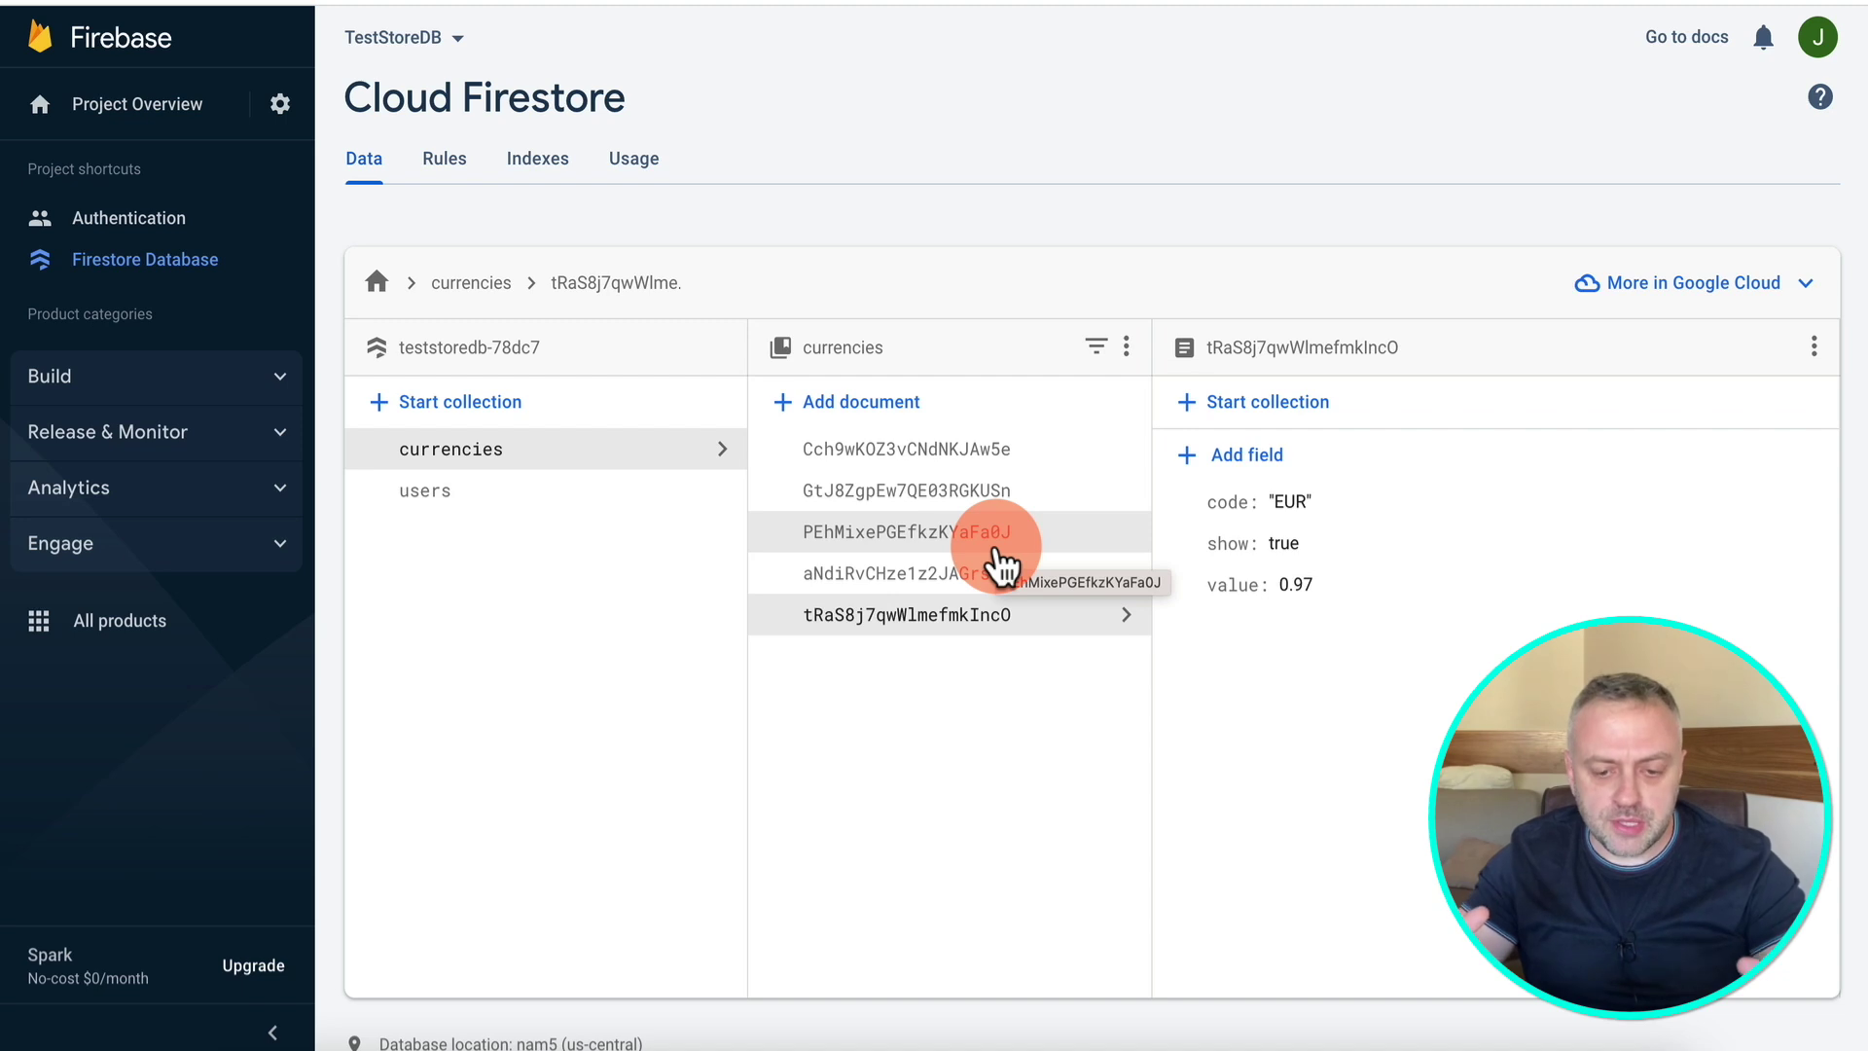
# Switch to FlutterFlow and create a new blank app project named AUG12CurrencyApp.
pyautogui.moveTo(1324, 572)
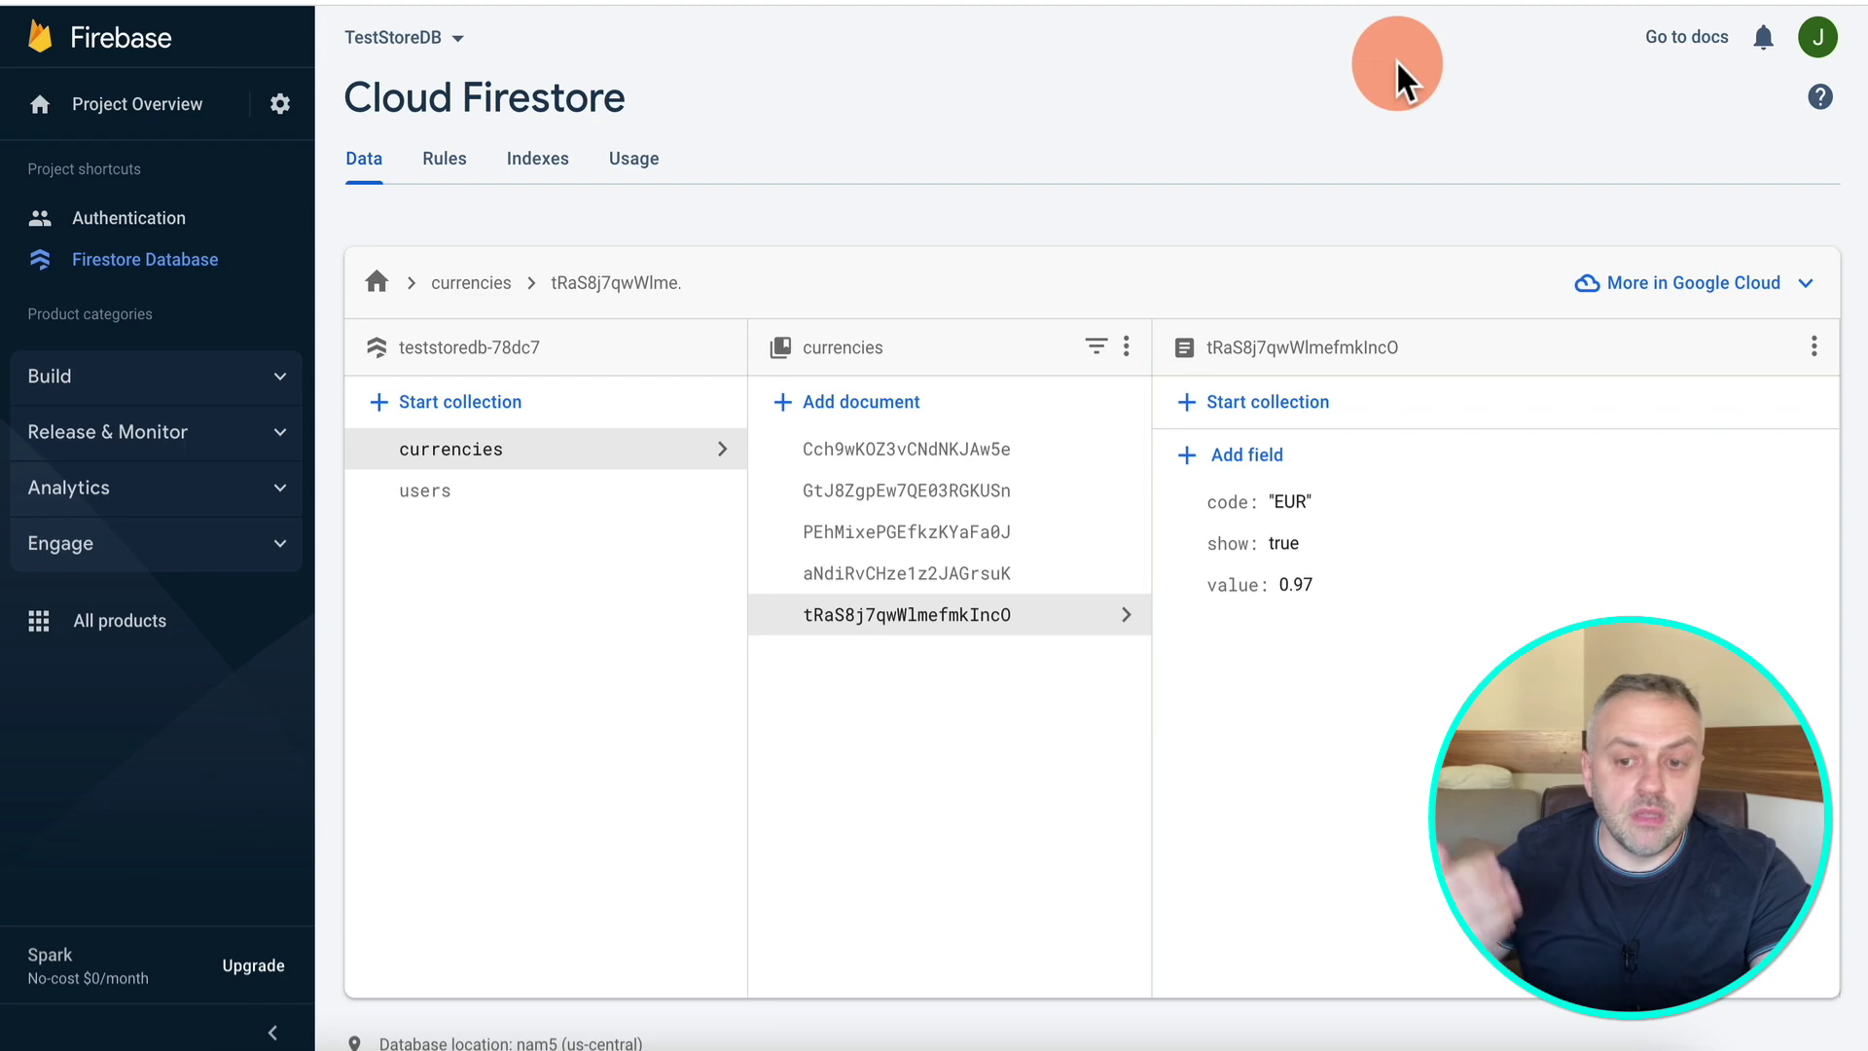
pyautogui.click(1598, 2)
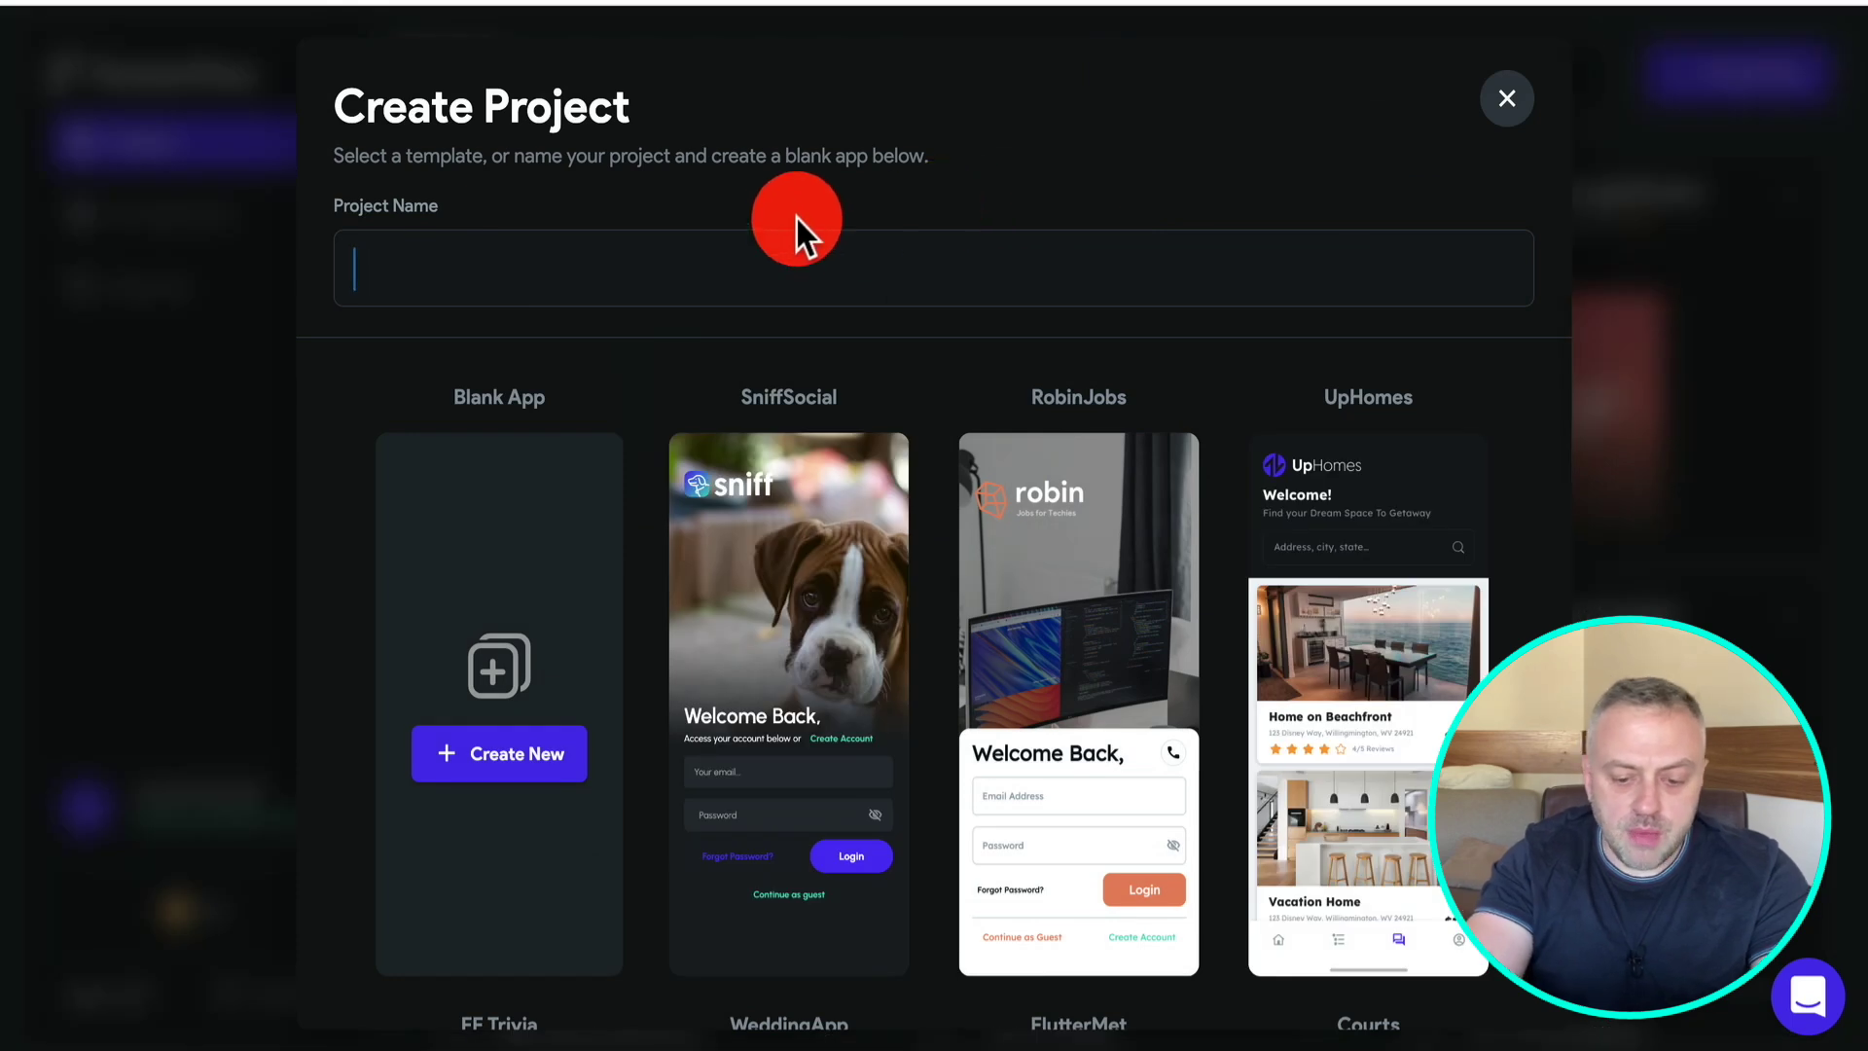
pyautogui.write('AUG12')
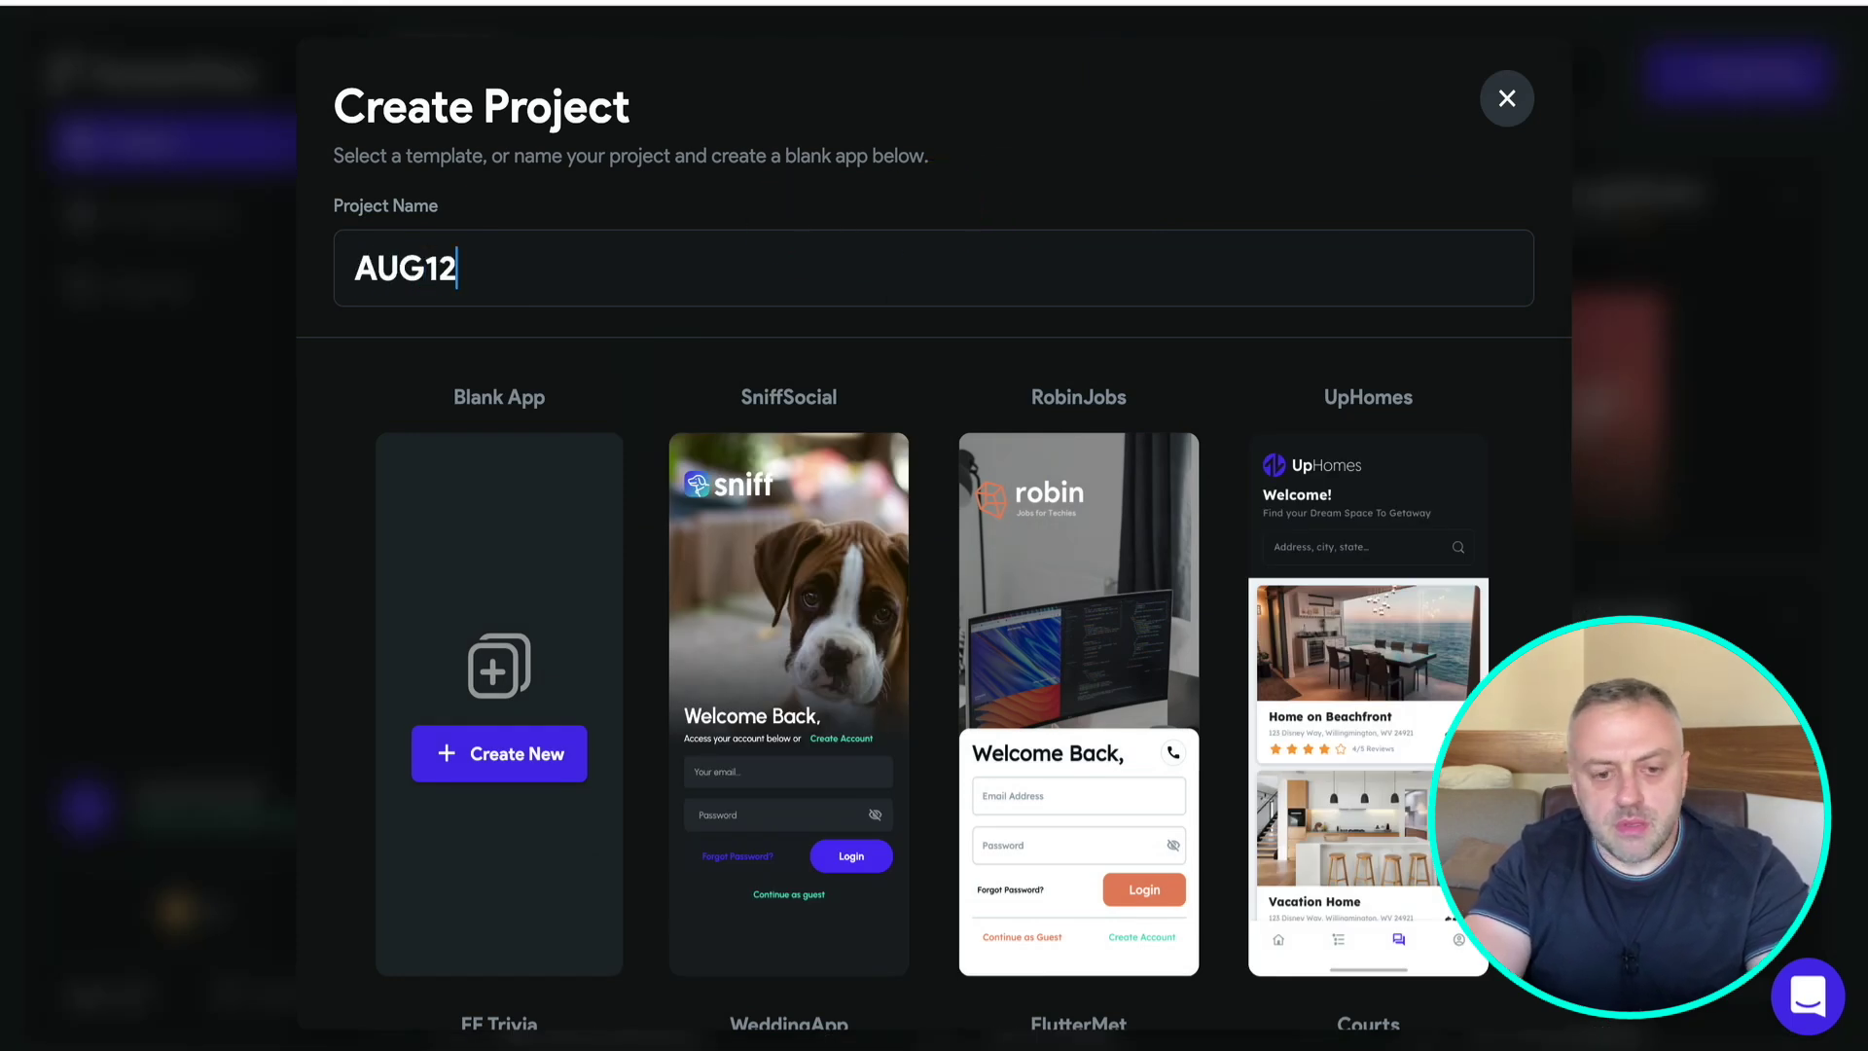
pyautogui.write('CurrencyApp')
pyautogui.click(534, 759)
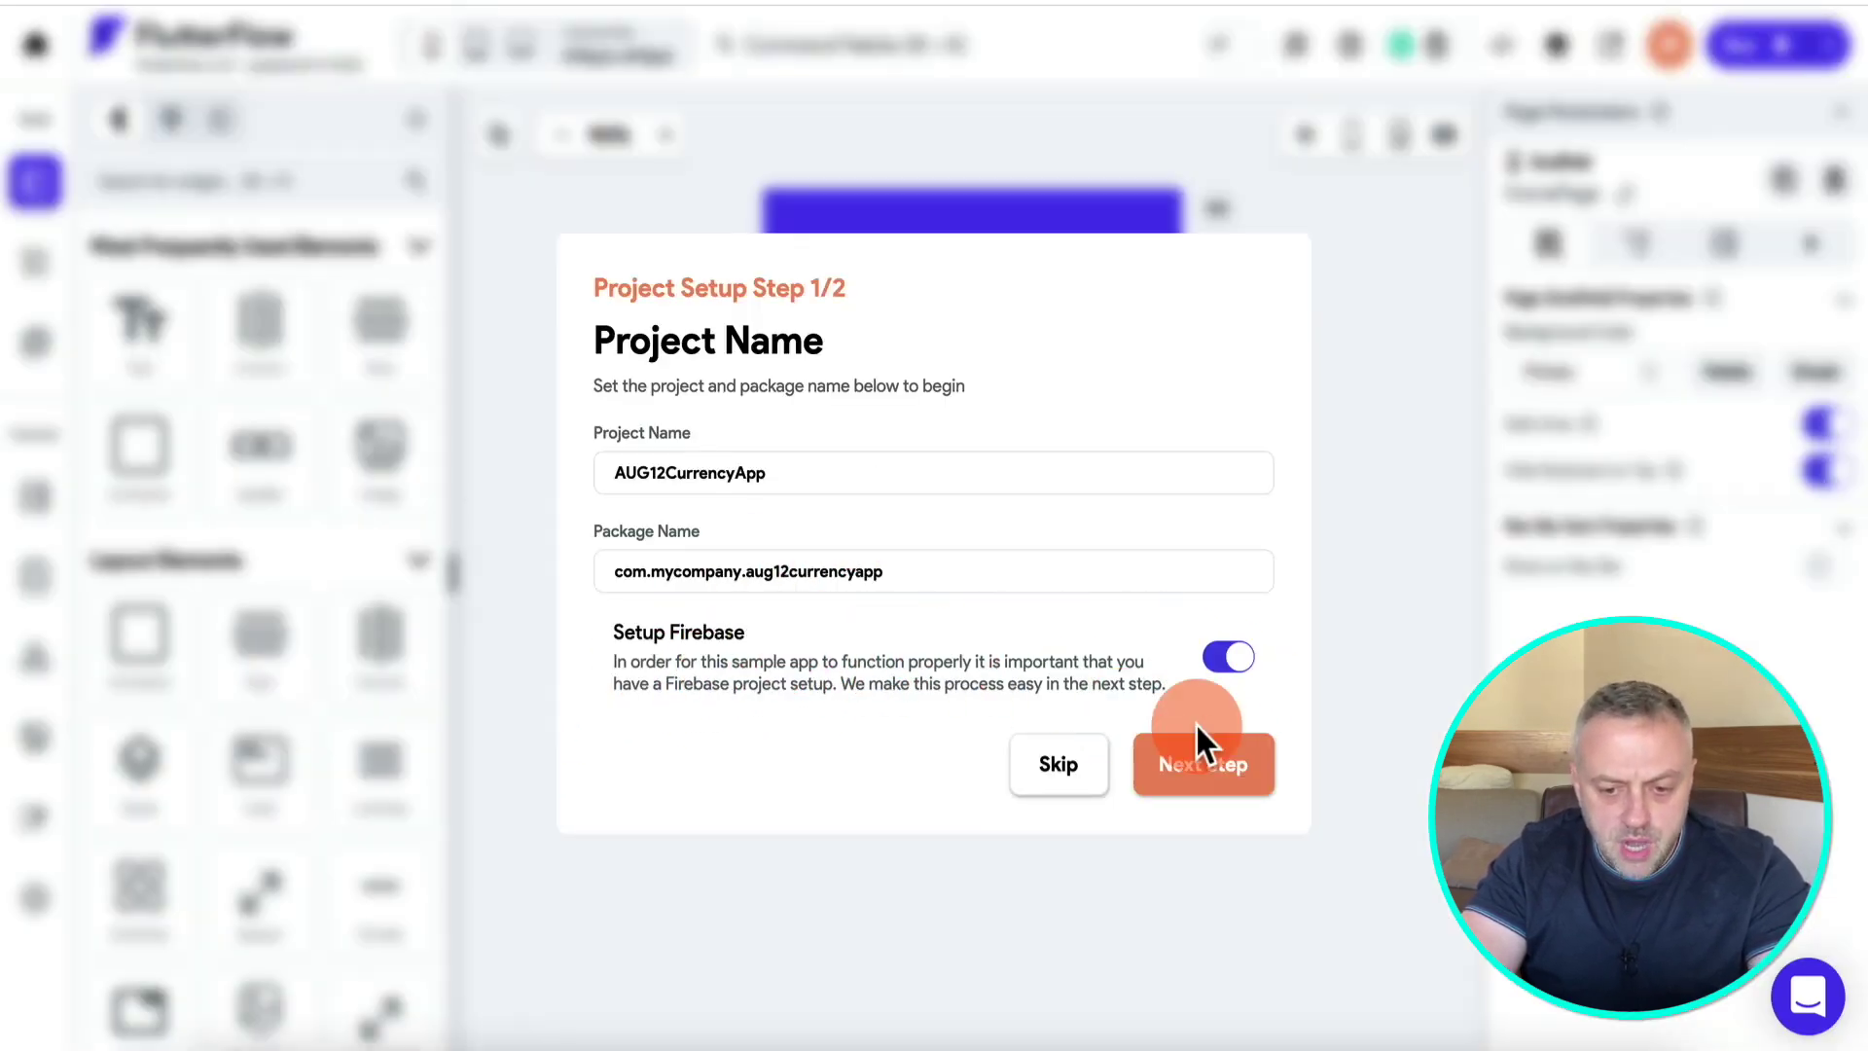
# Continue the project setup with Firebase enabled and connect the Firebase project using its project ID.
pyautogui.click(1230, 778)
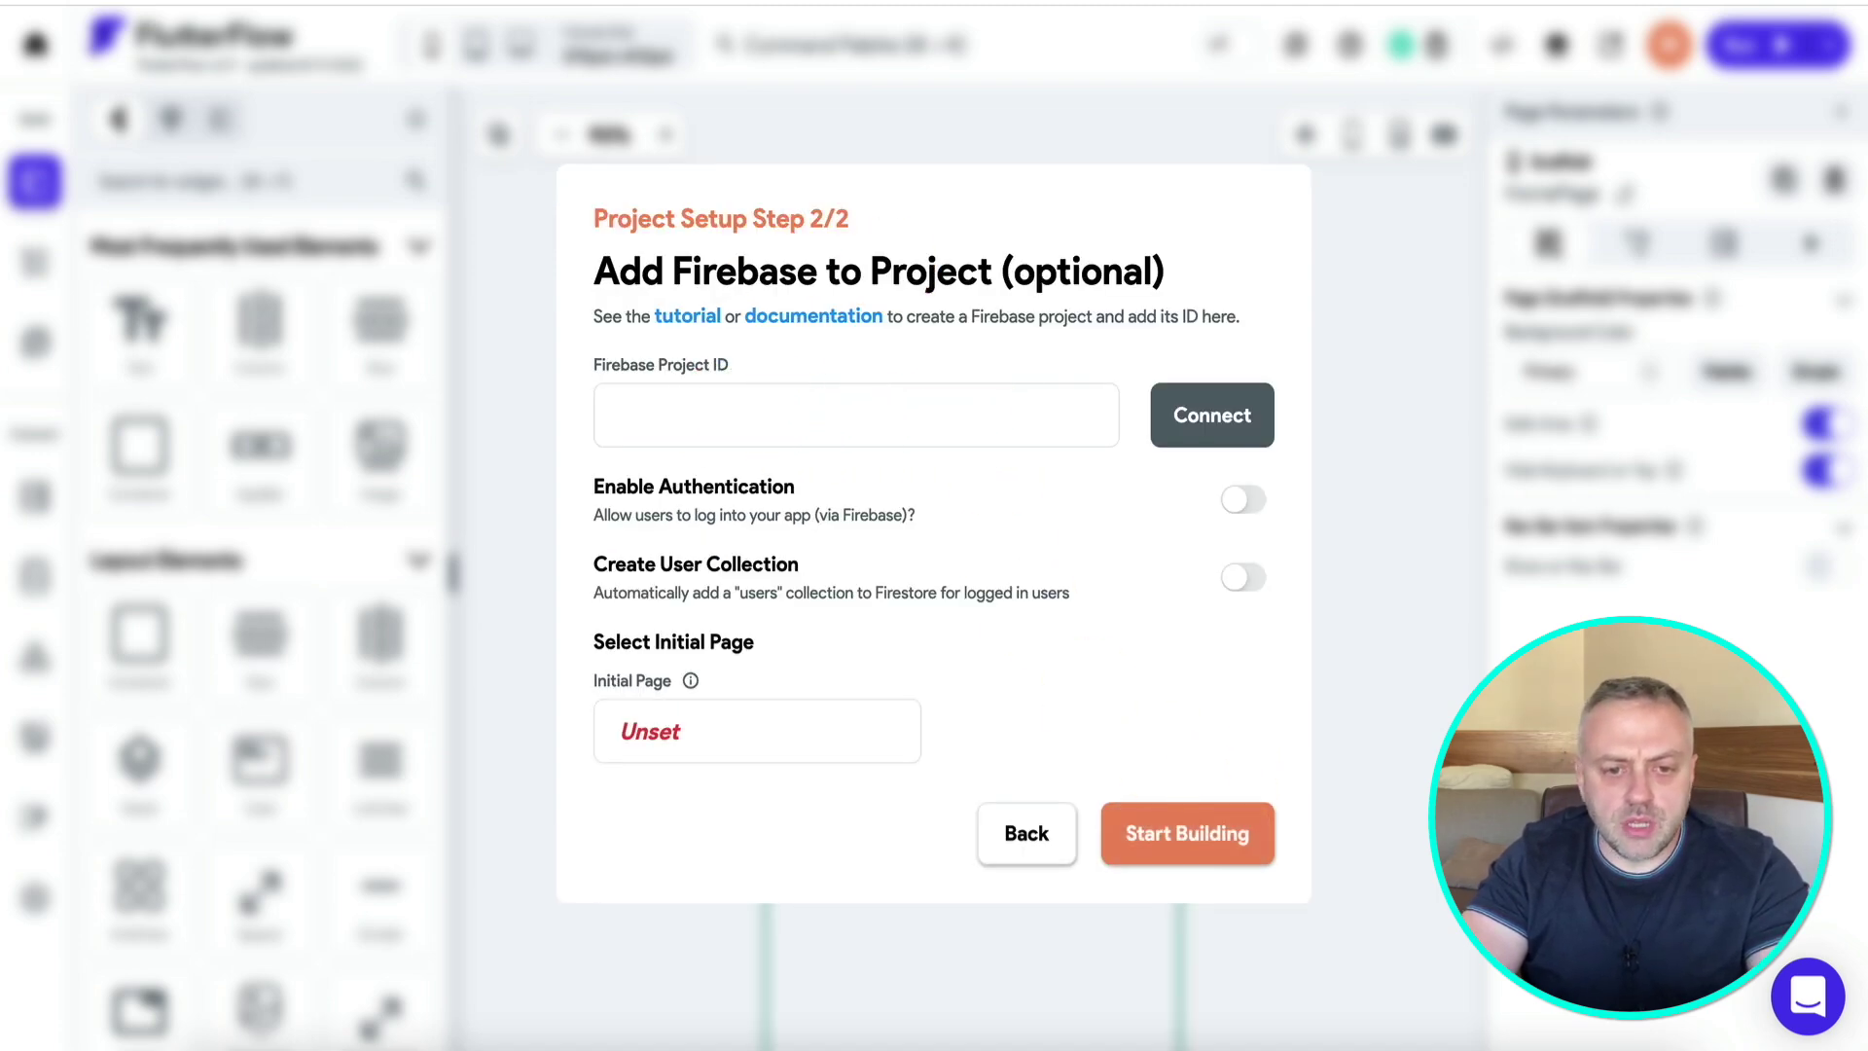
pyautogui.click(1231, 416)
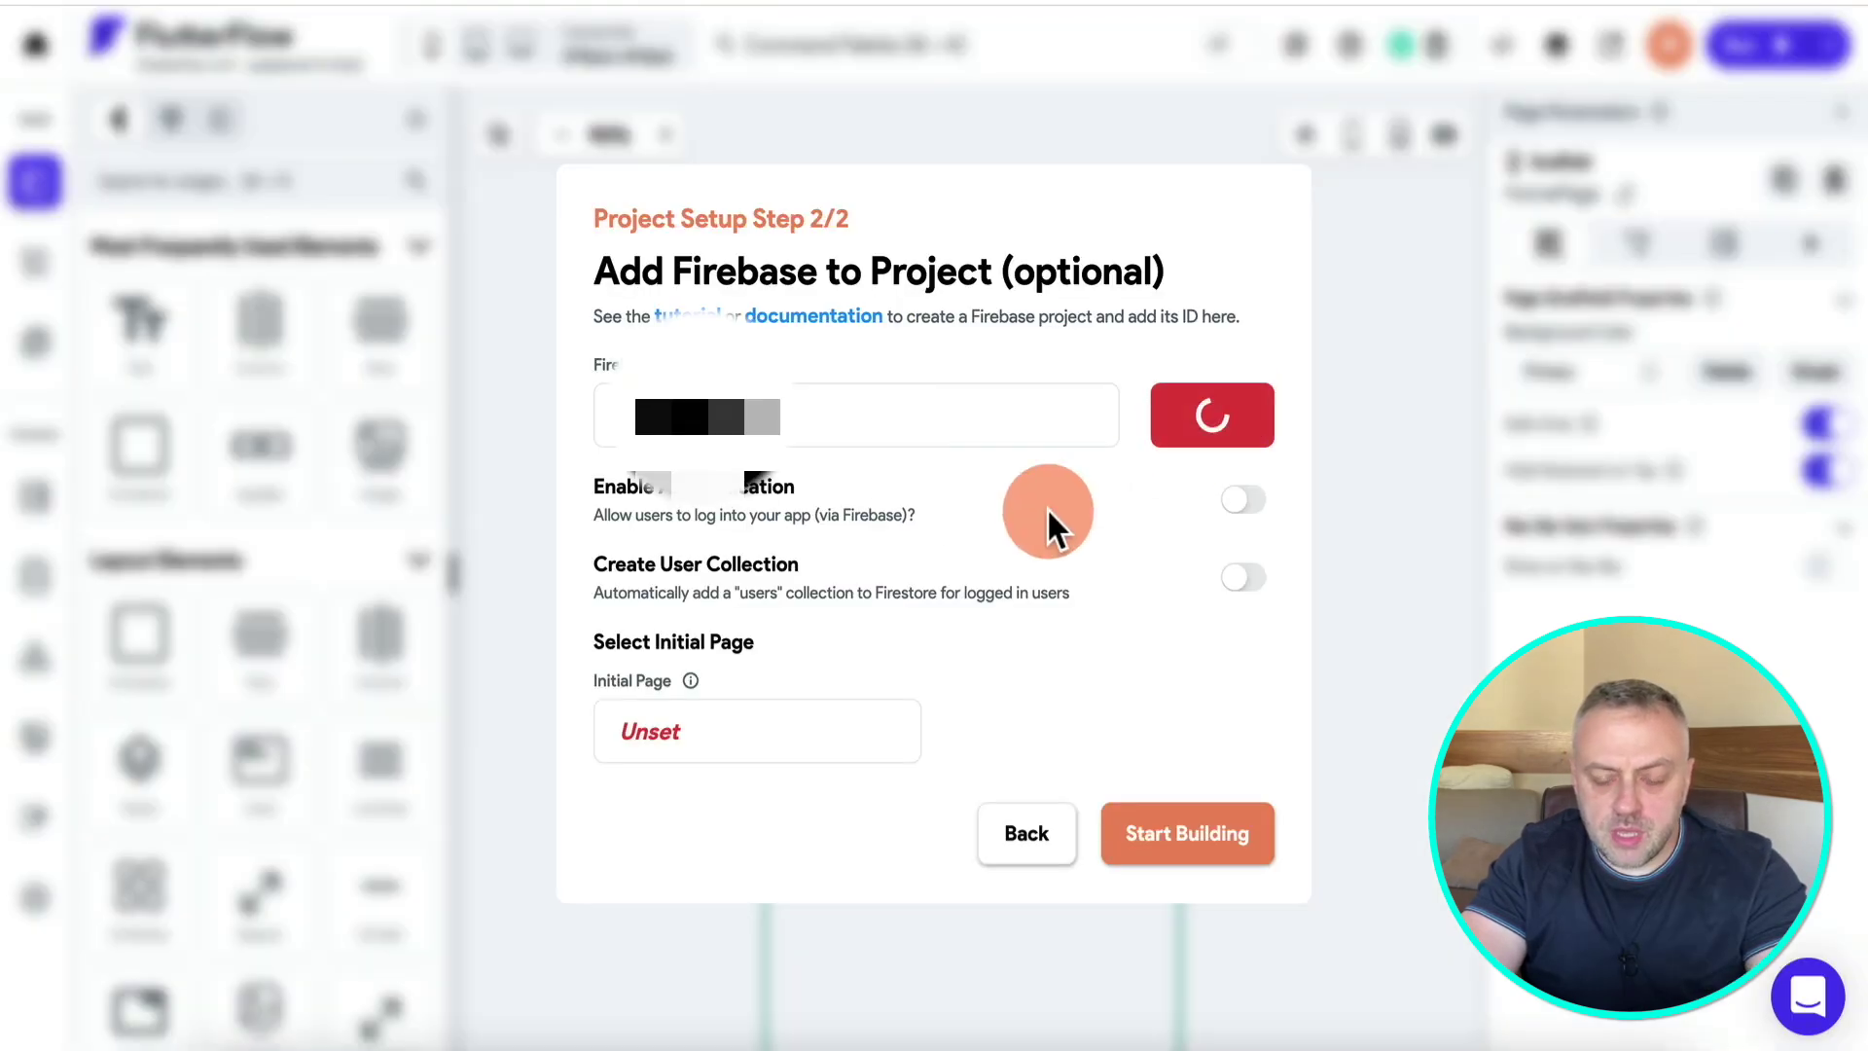
pyautogui.click(796, 459)
pyautogui.click(1269, 919)
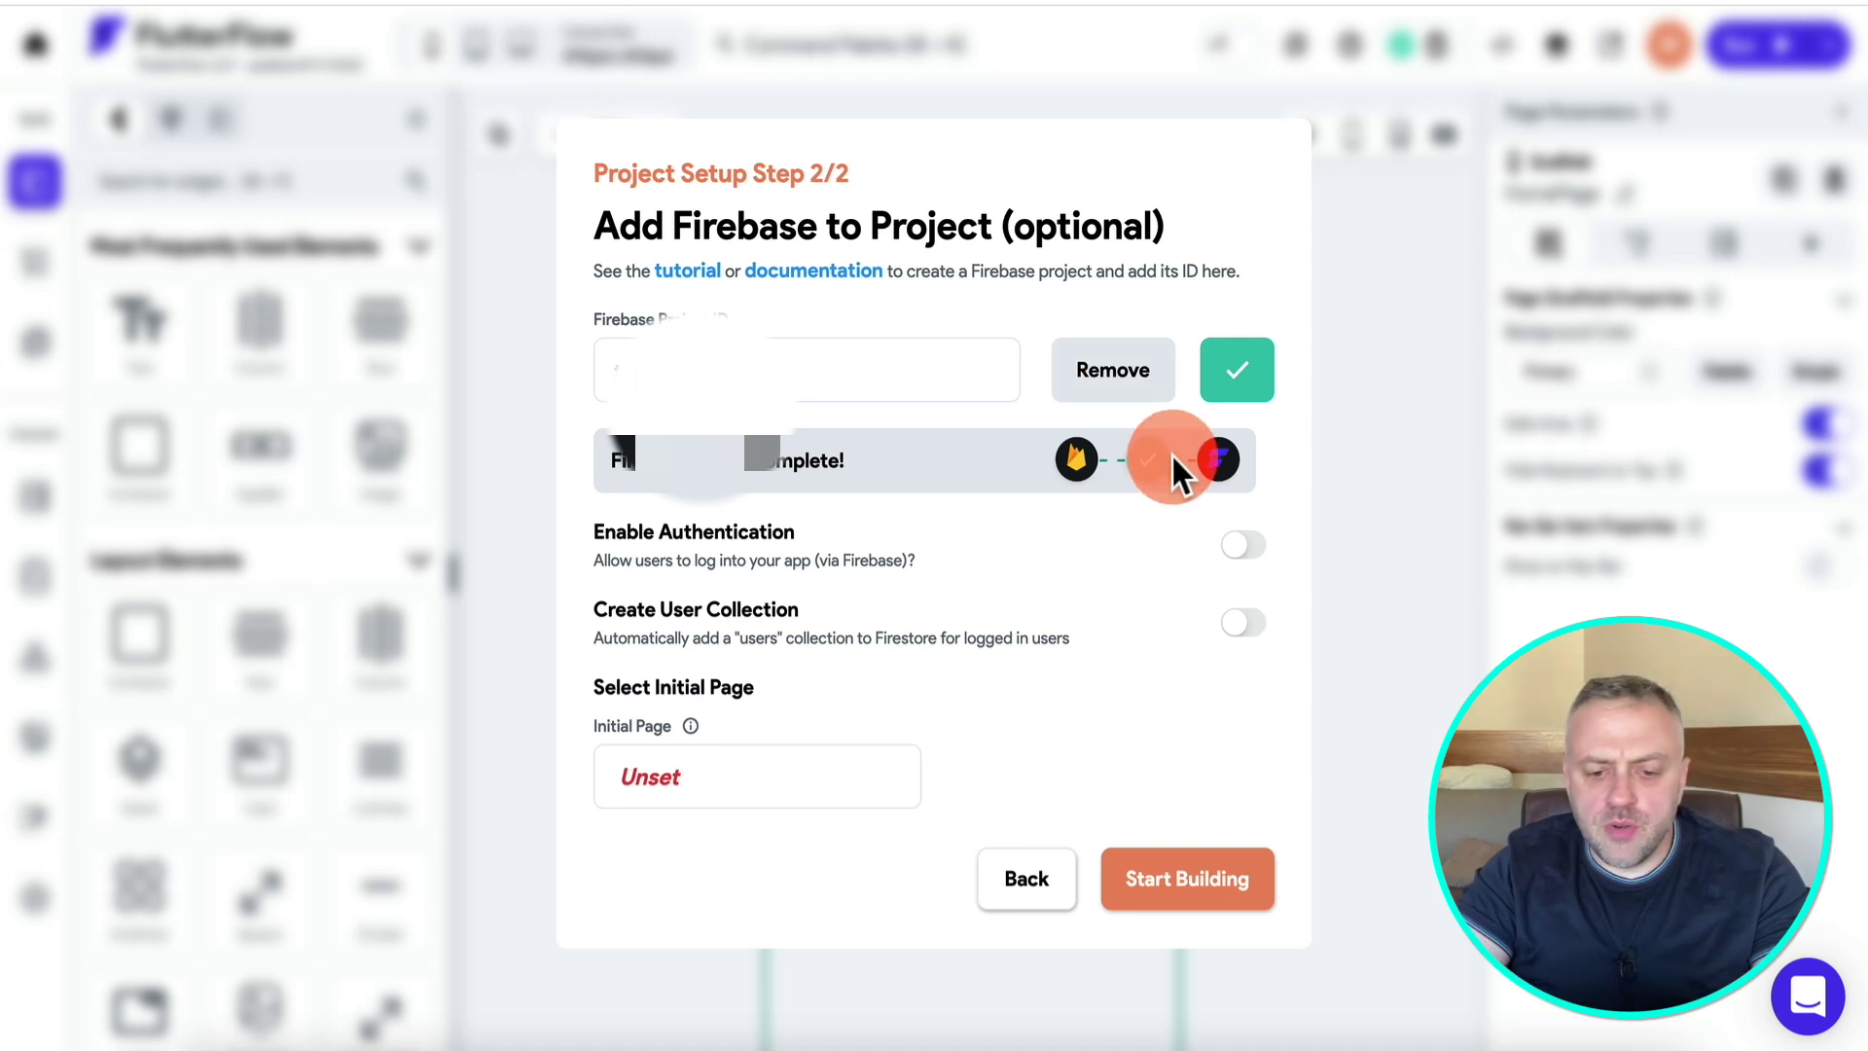
# Finish the project setup with authentication, user collection creation and the initial page left unset, and start building.
pyautogui.click(1255, 543)
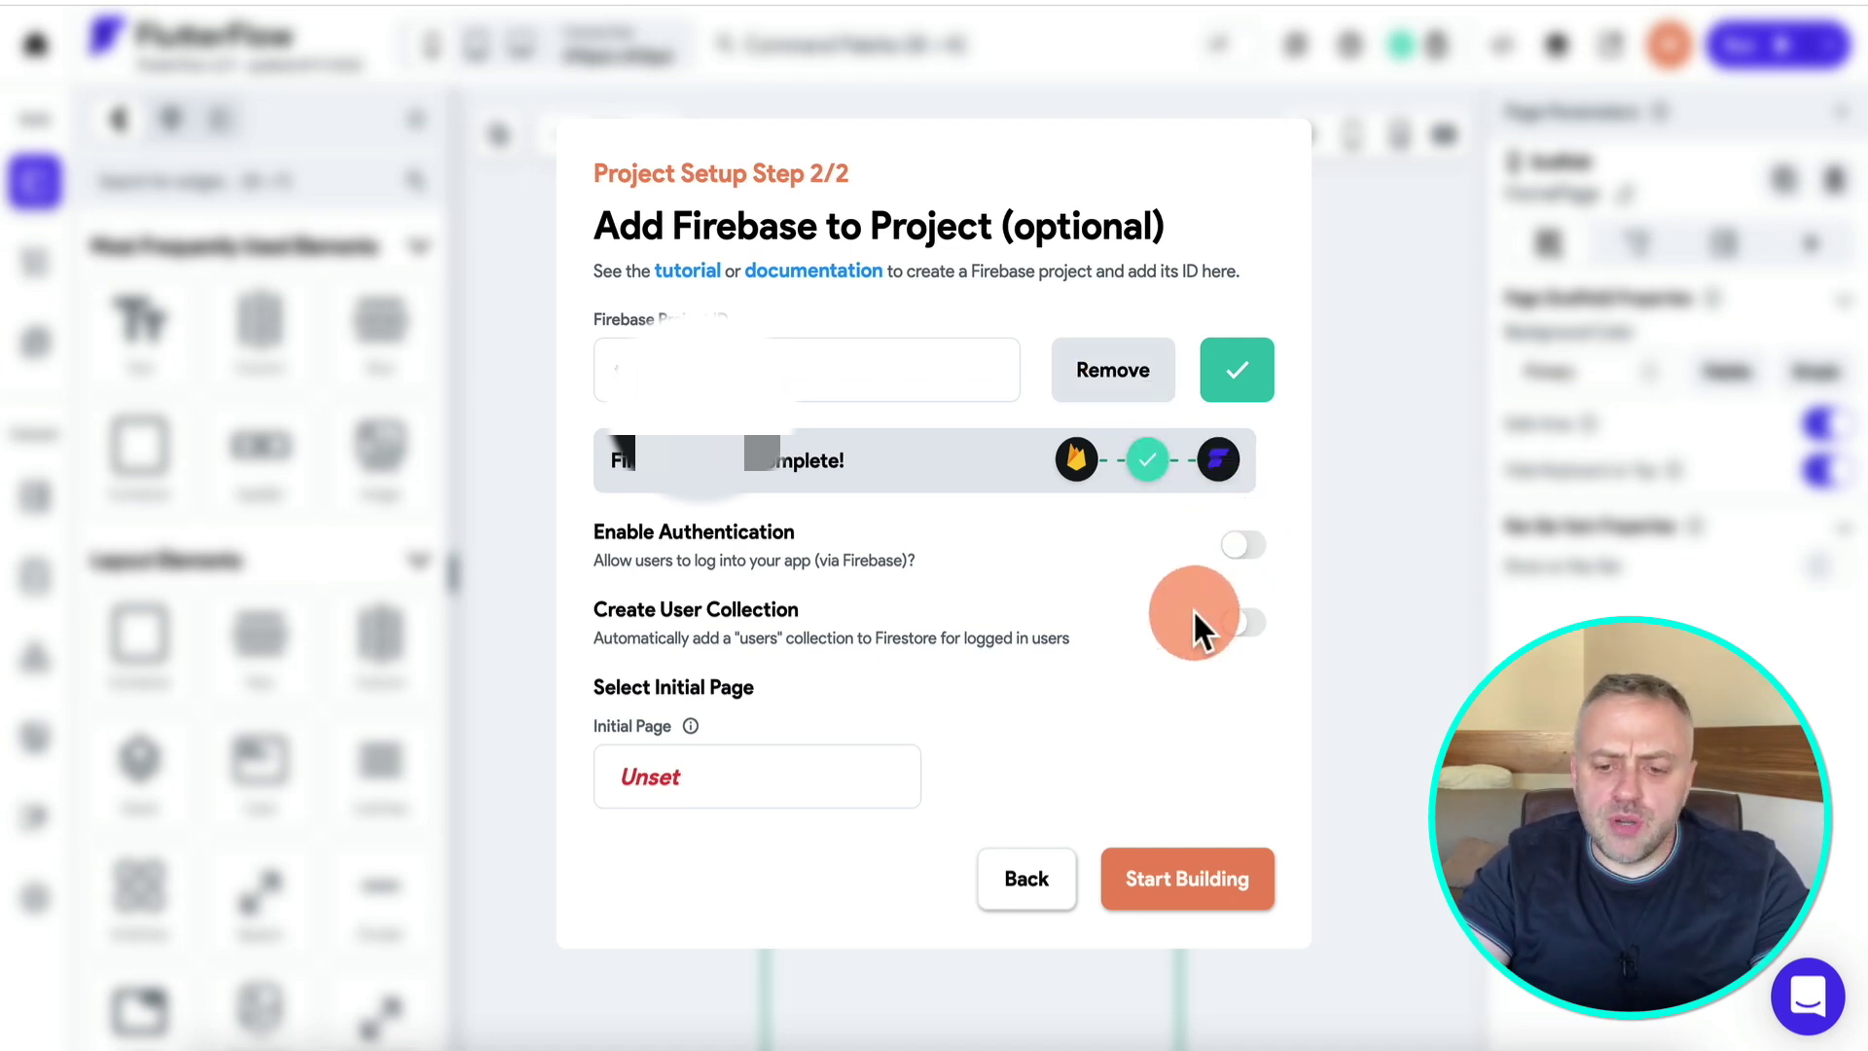
pyautogui.click(1255, 626)
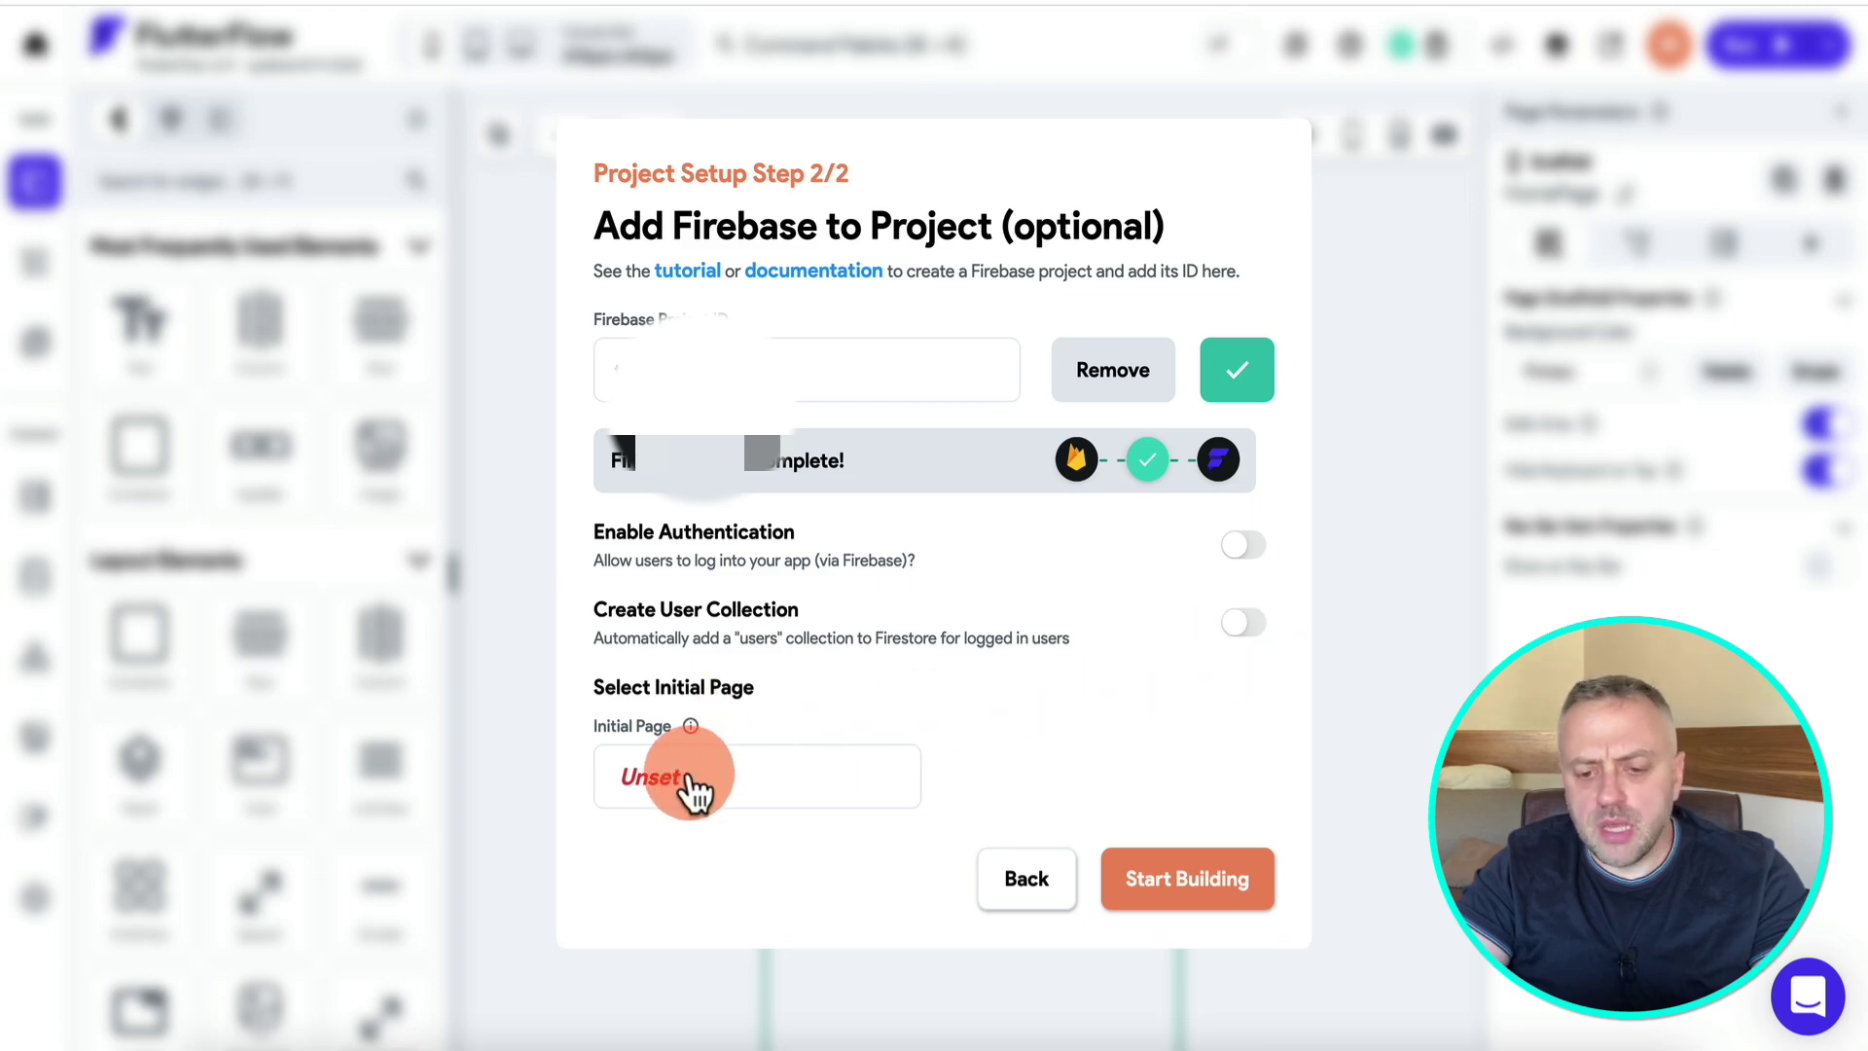
pyautogui.click(1207, 905)
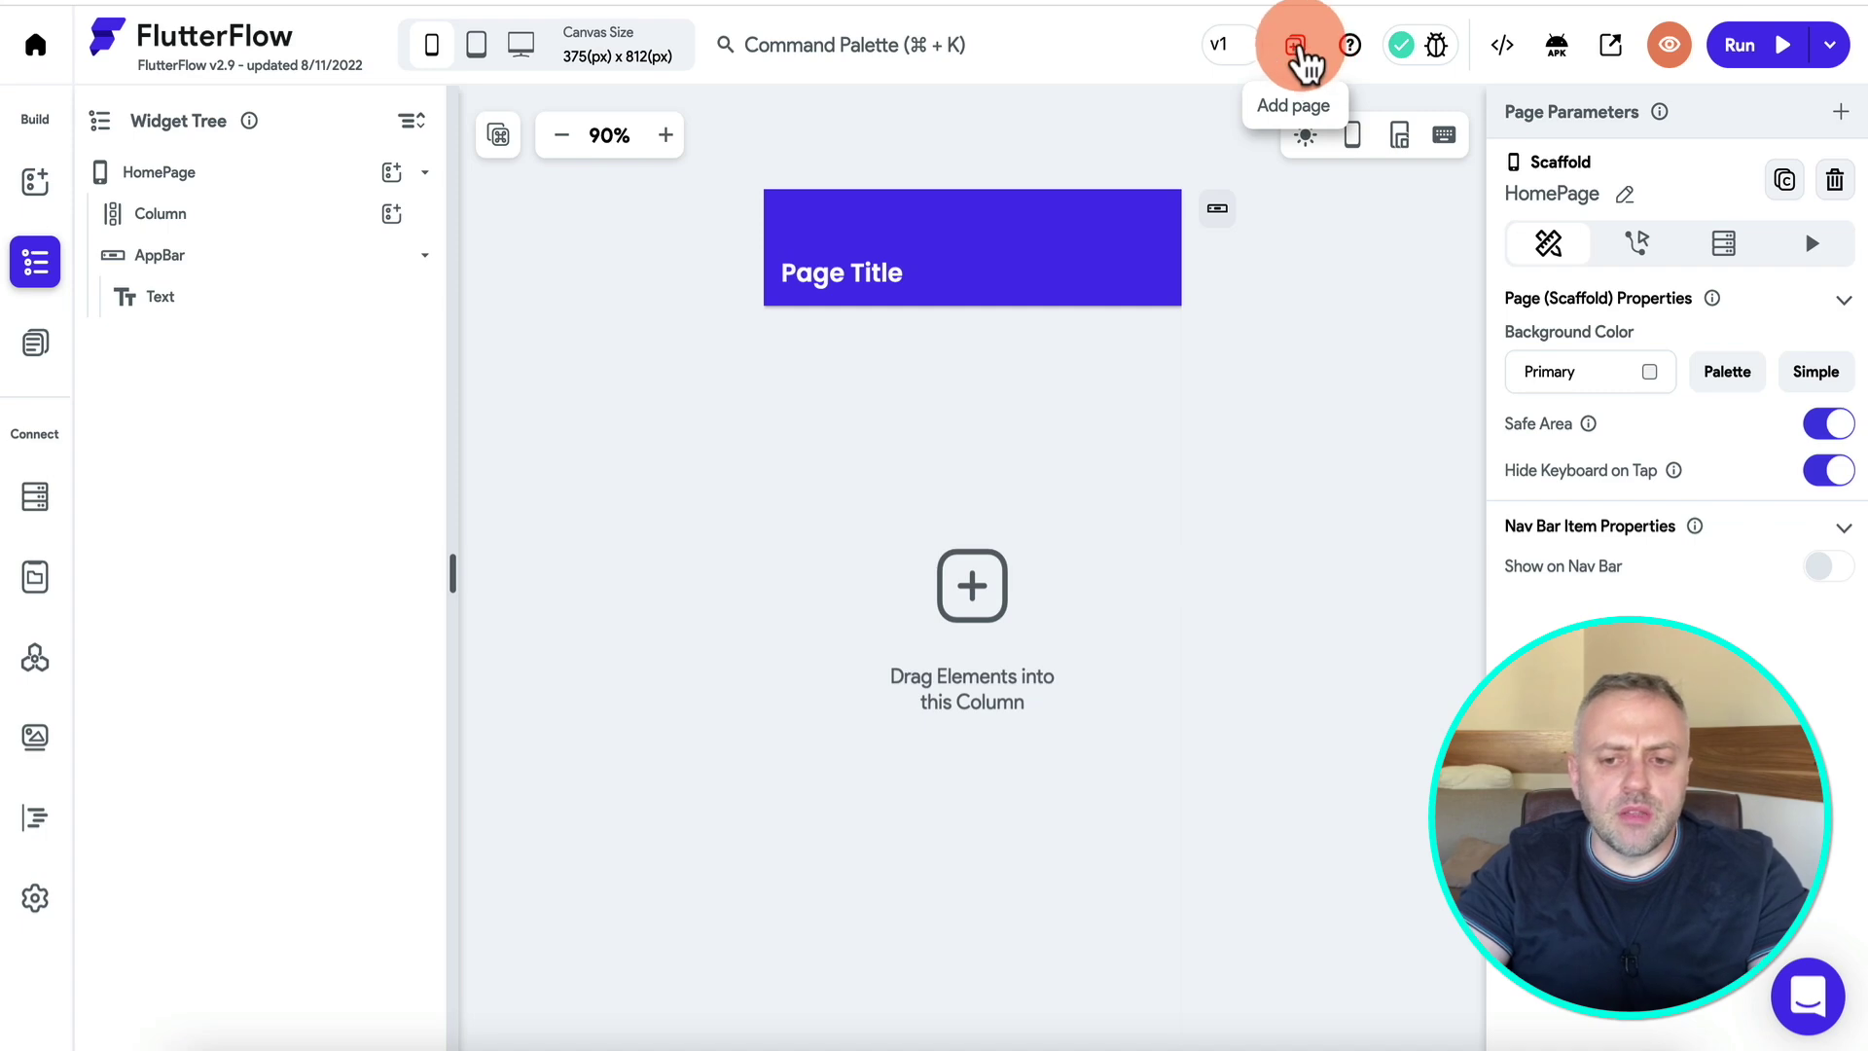
# Create a new page named Homepage2 from the Transaction List template, using the project's own theme.
pyautogui.click(1299, 56)
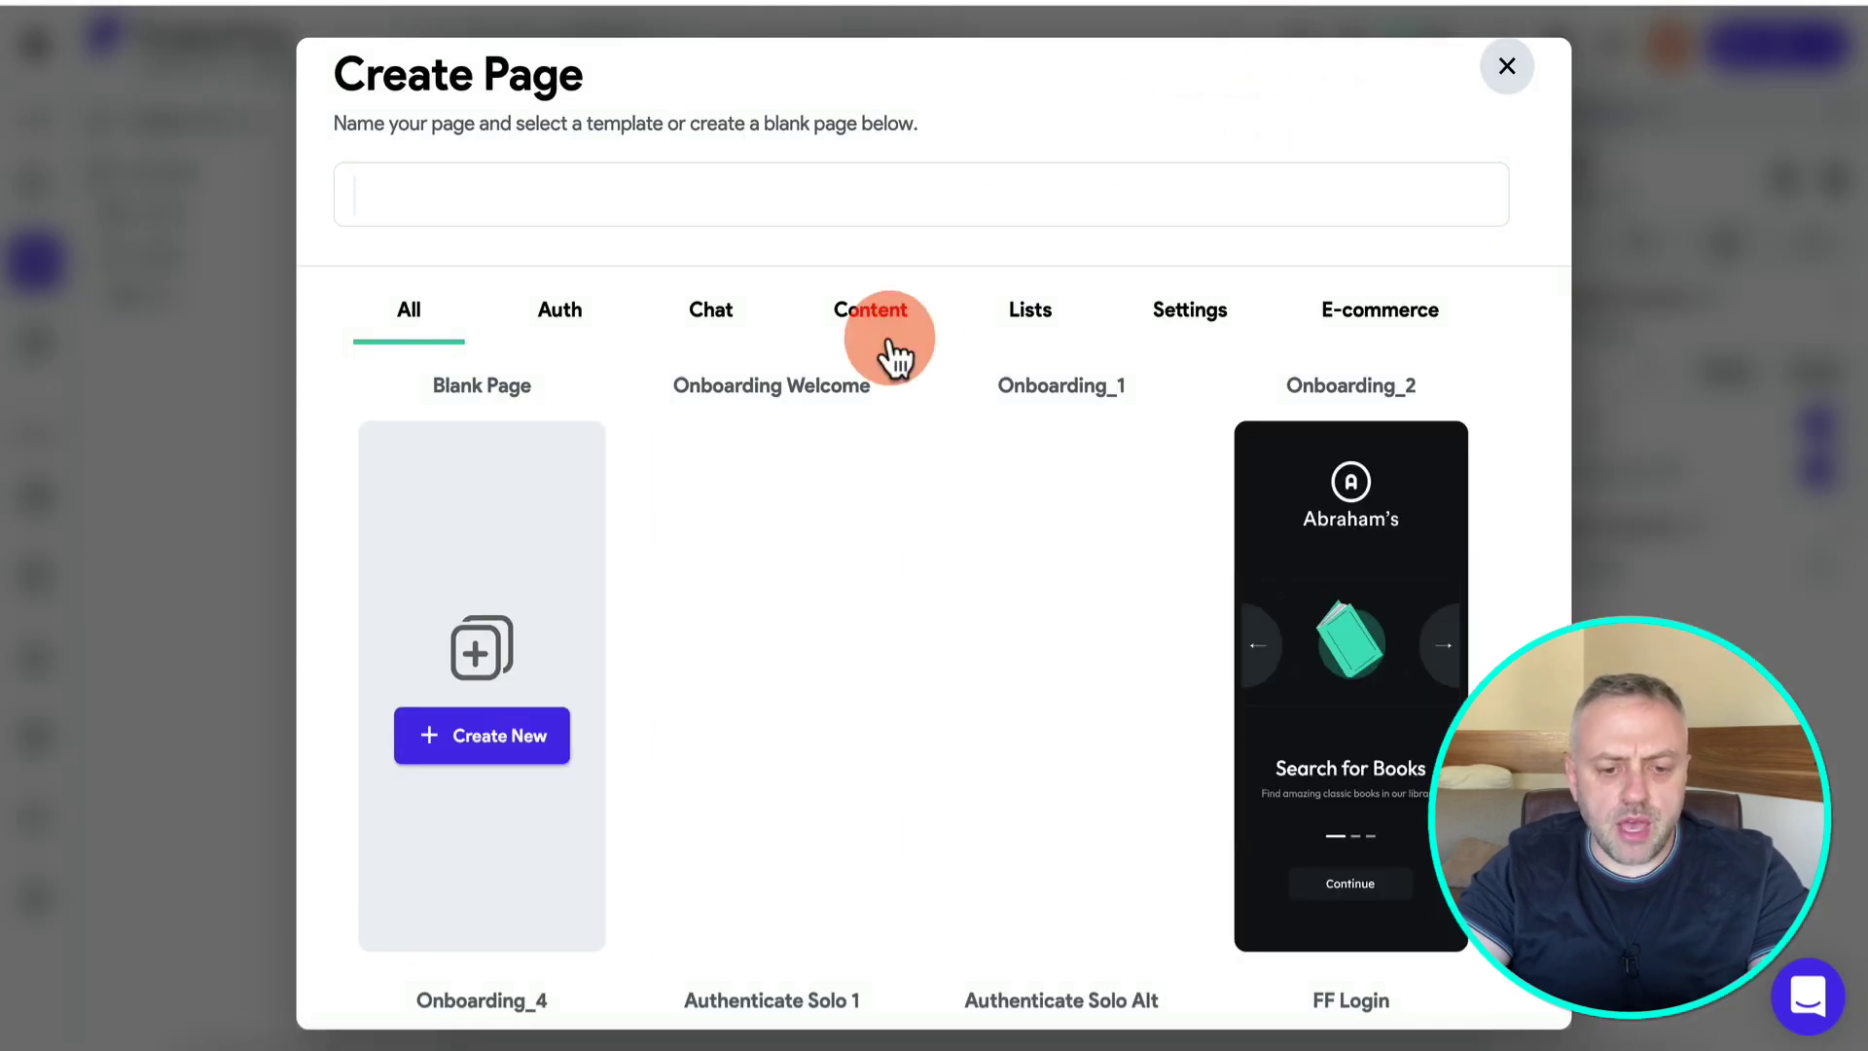
pyautogui.click(1039, 313)
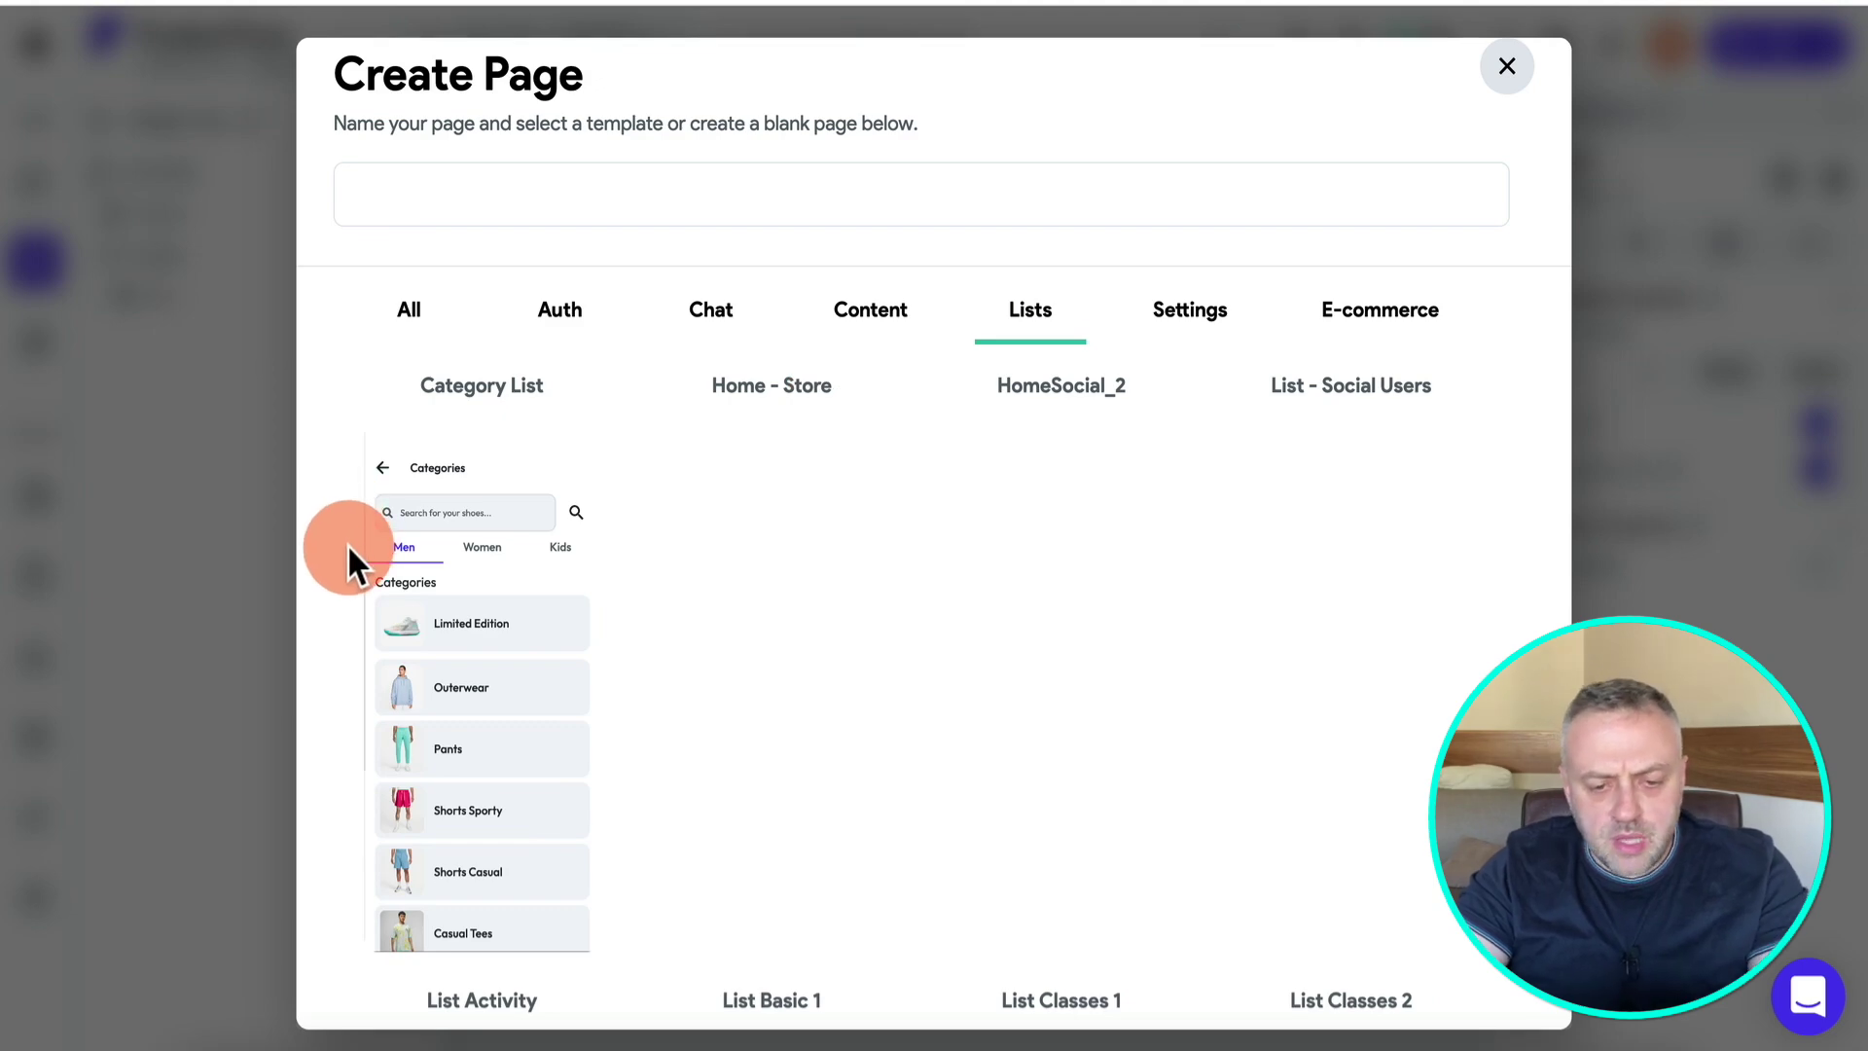
pyautogui.scroll(-1, 346, 543)
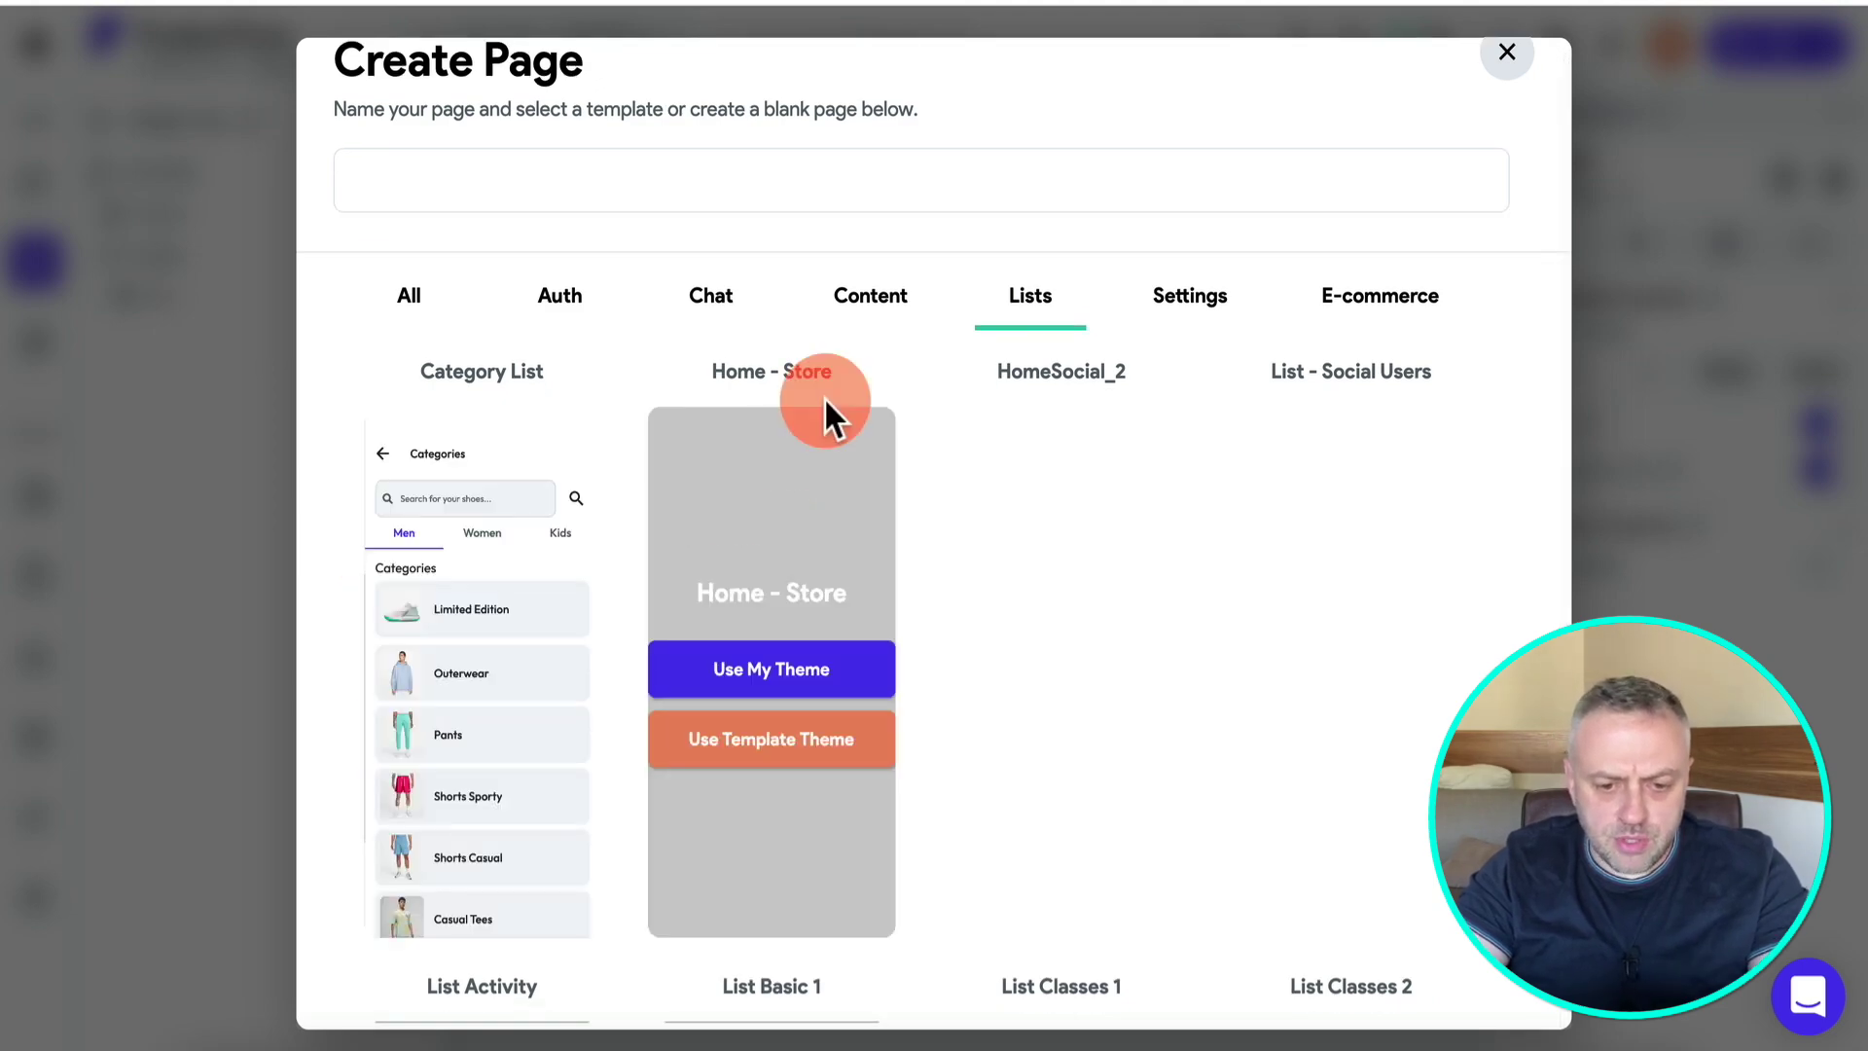
pyautogui.scroll(-10, 879, 564)
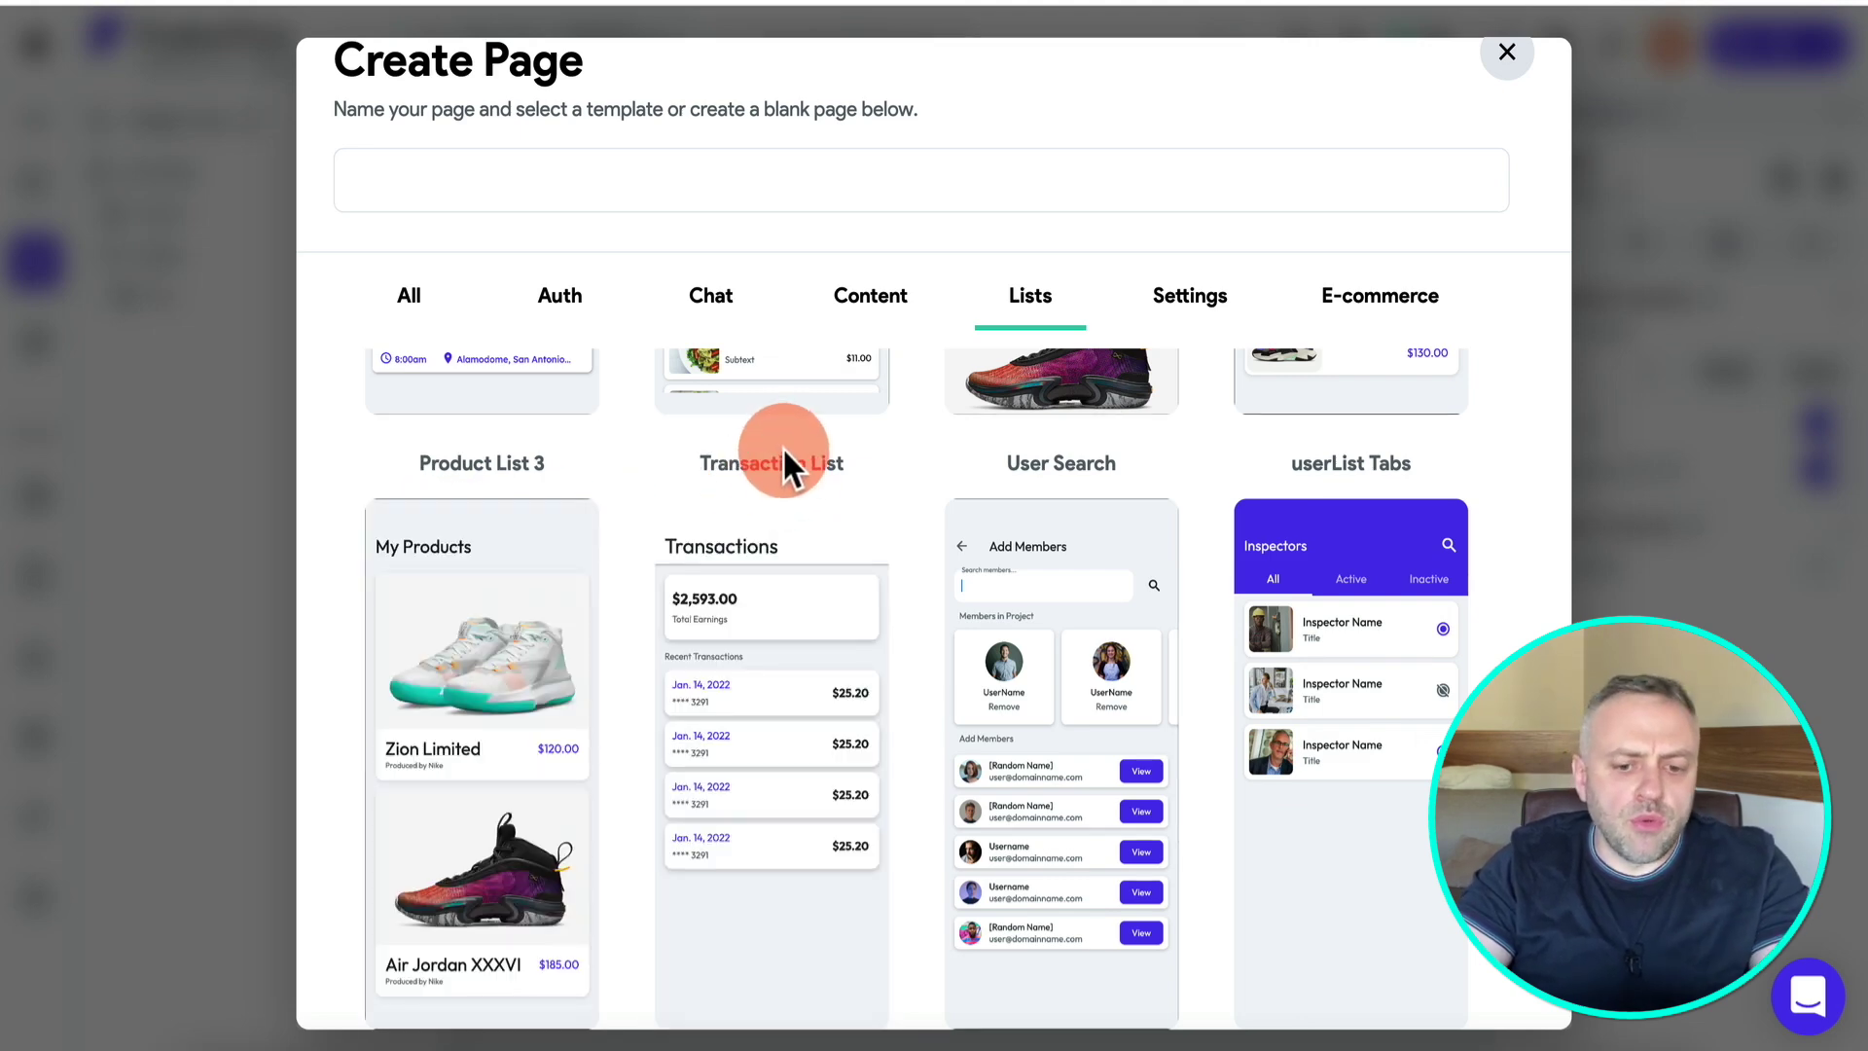
pyautogui.moveTo(863, 742)
pyautogui.click(714, 673)
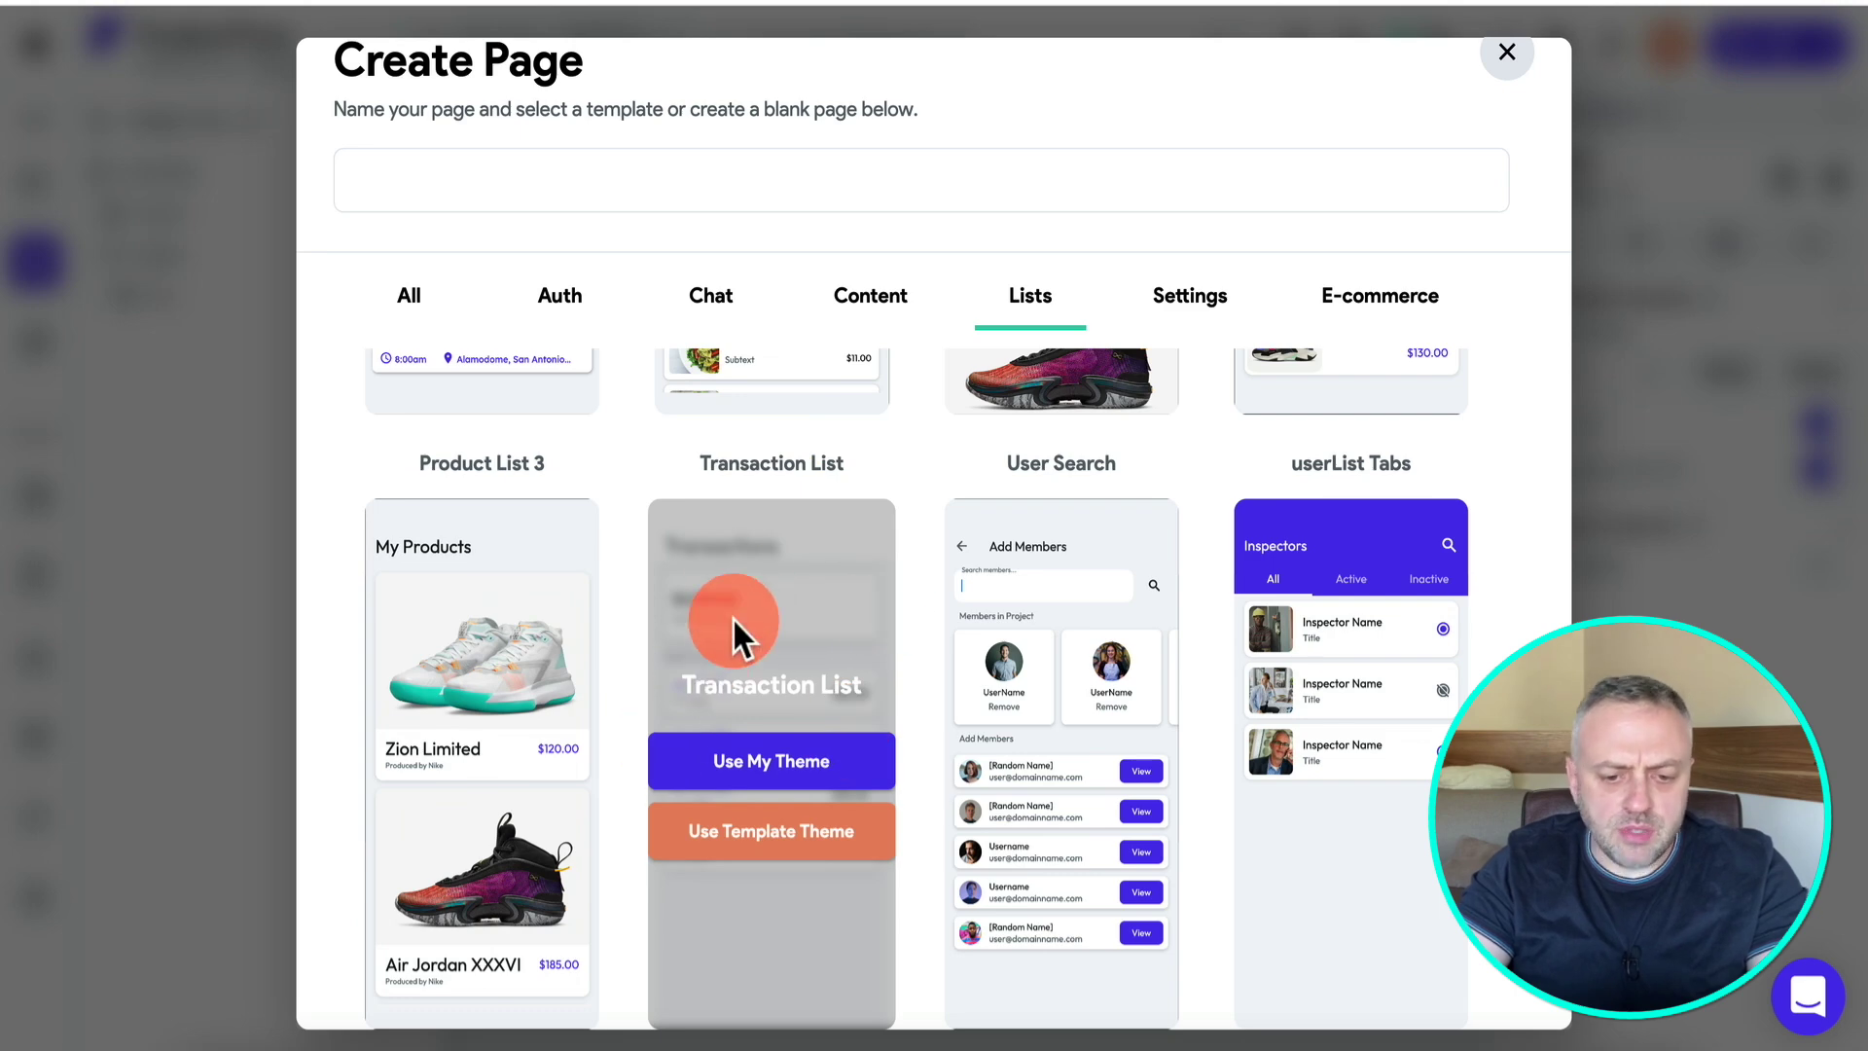
pyautogui.click(796, 747)
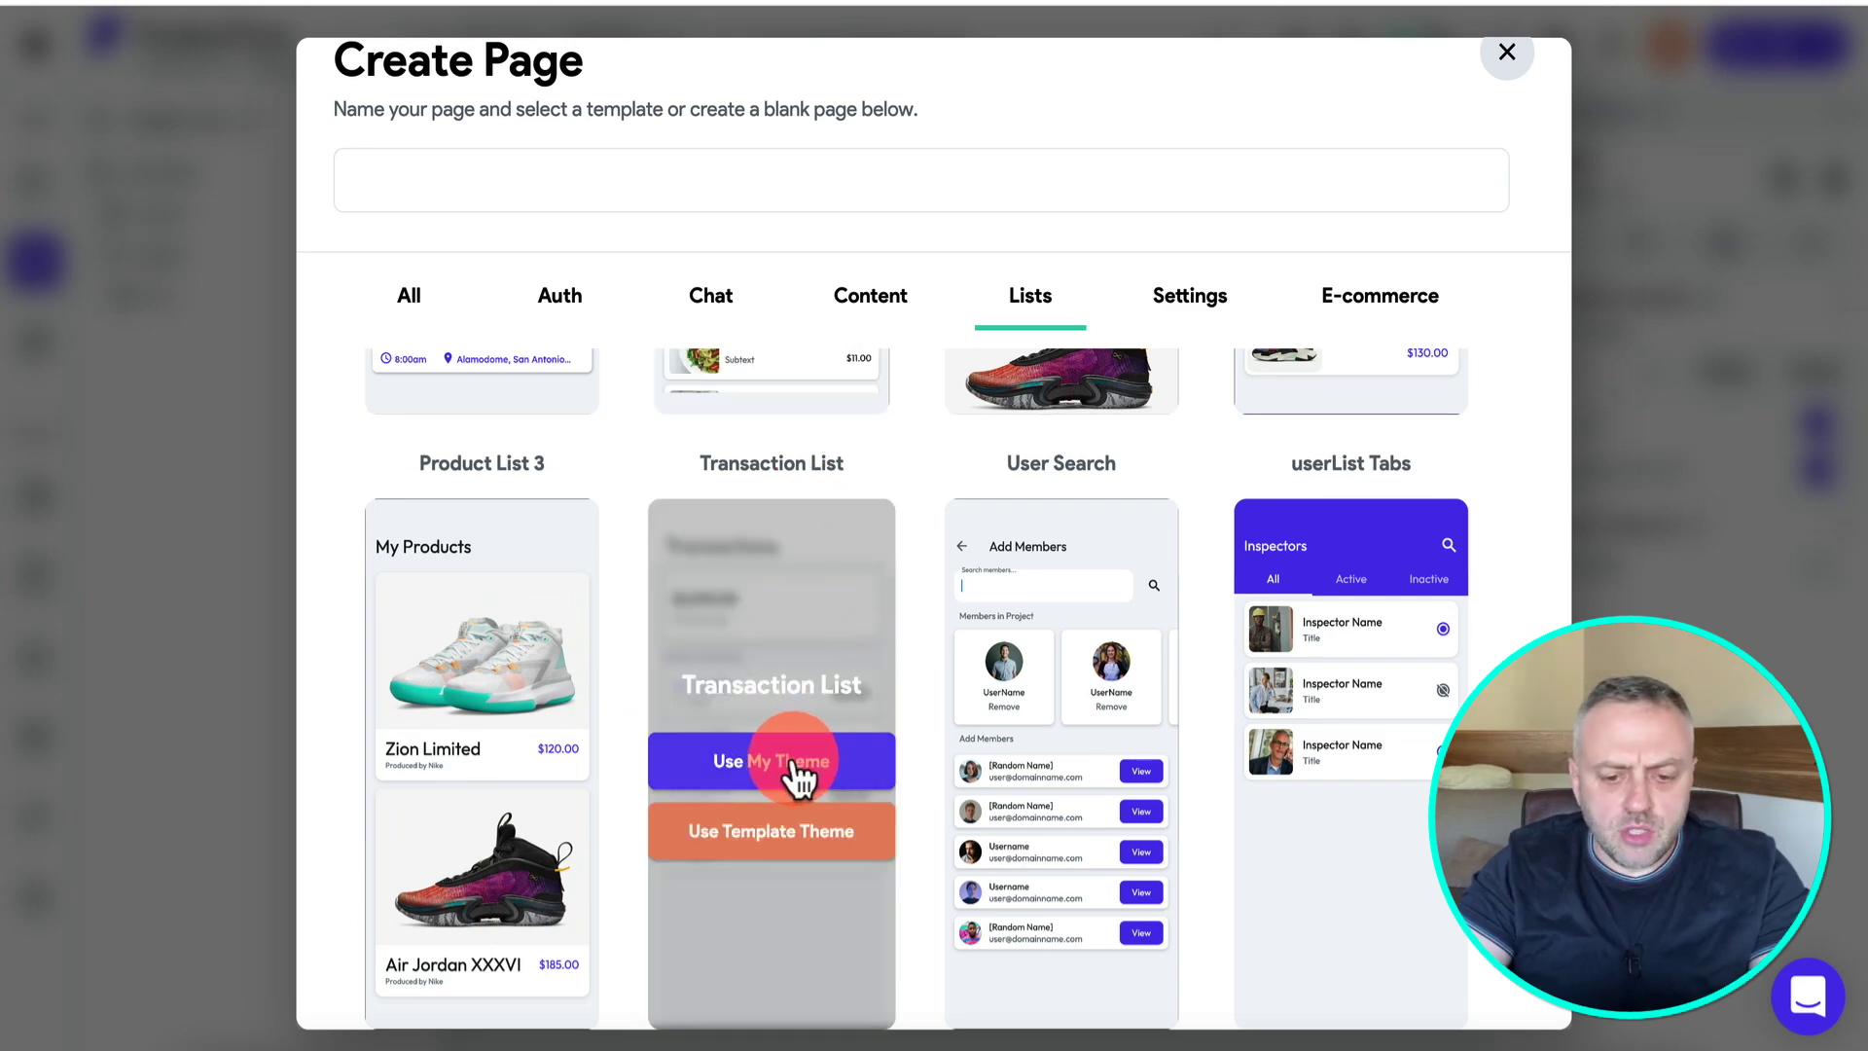
pyautogui.click(798, 757)
pyautogui.click(664, 190)
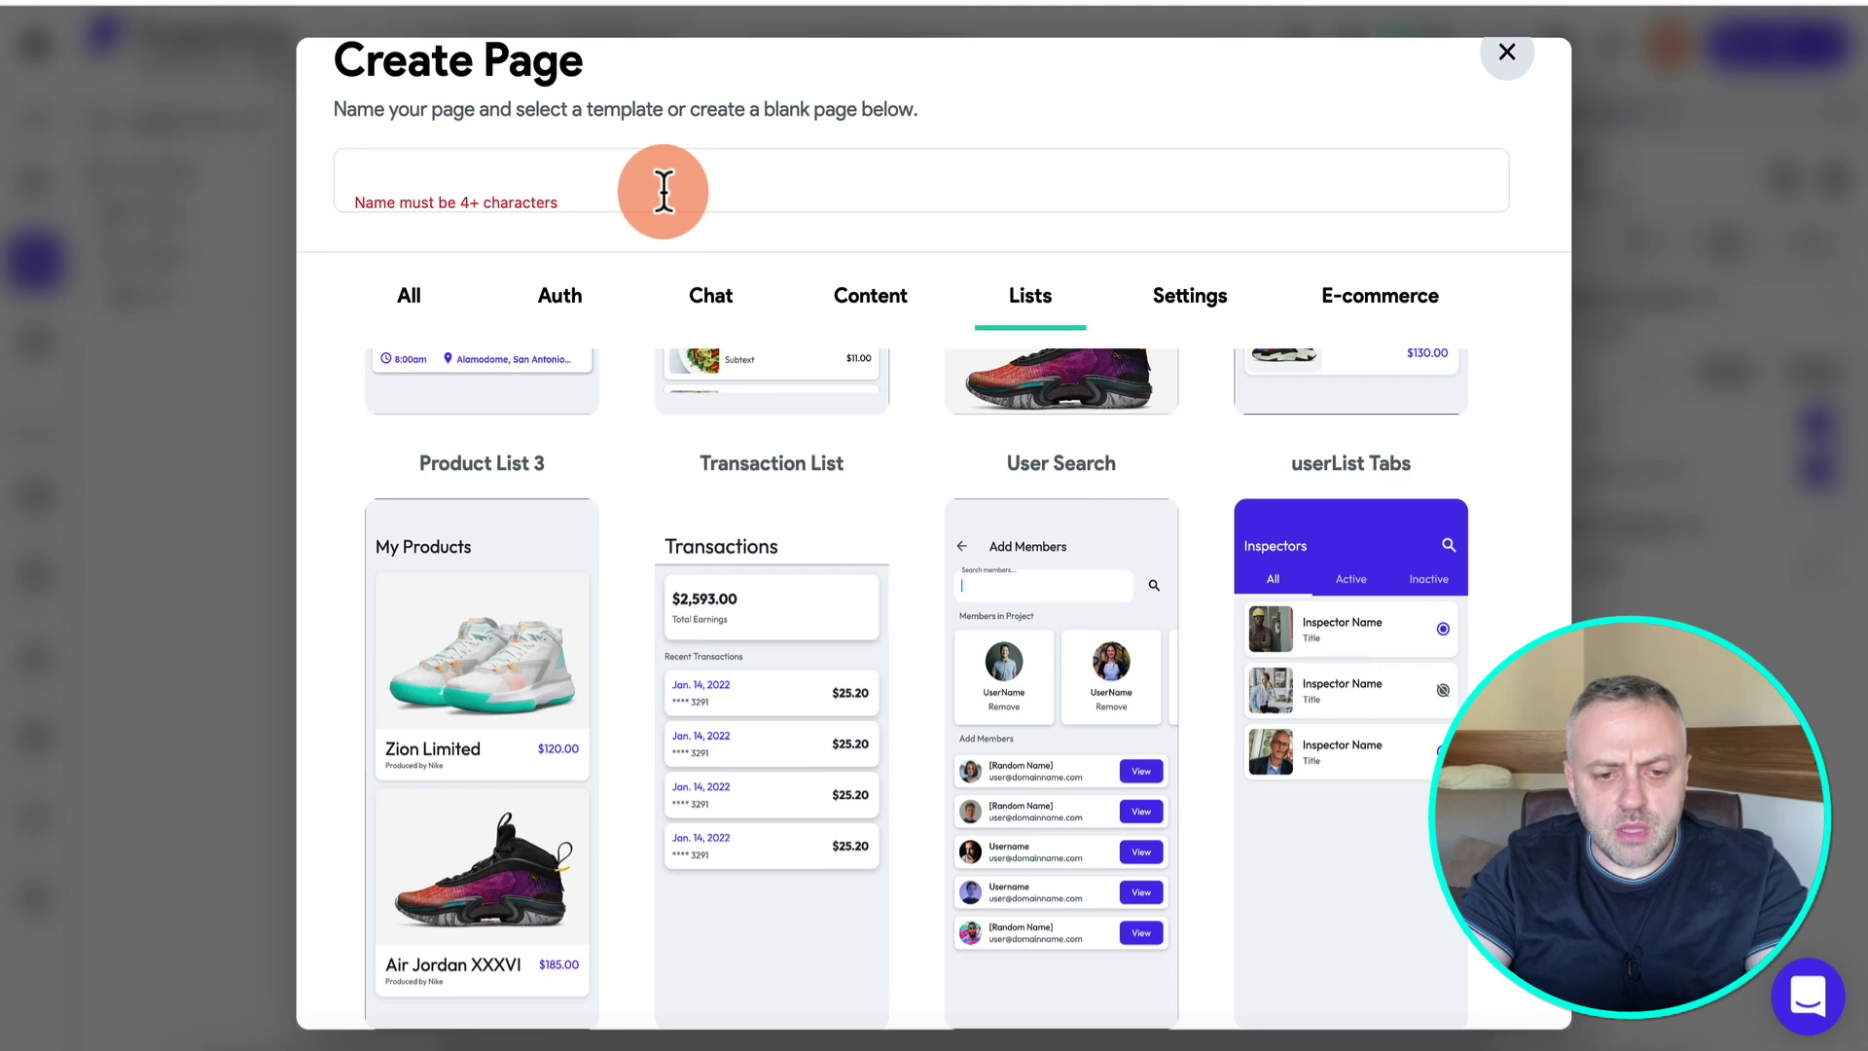
pyautogui.write('Homepage2')
pyautogui.click(757, 668)
pyautogui.click(792, 762)
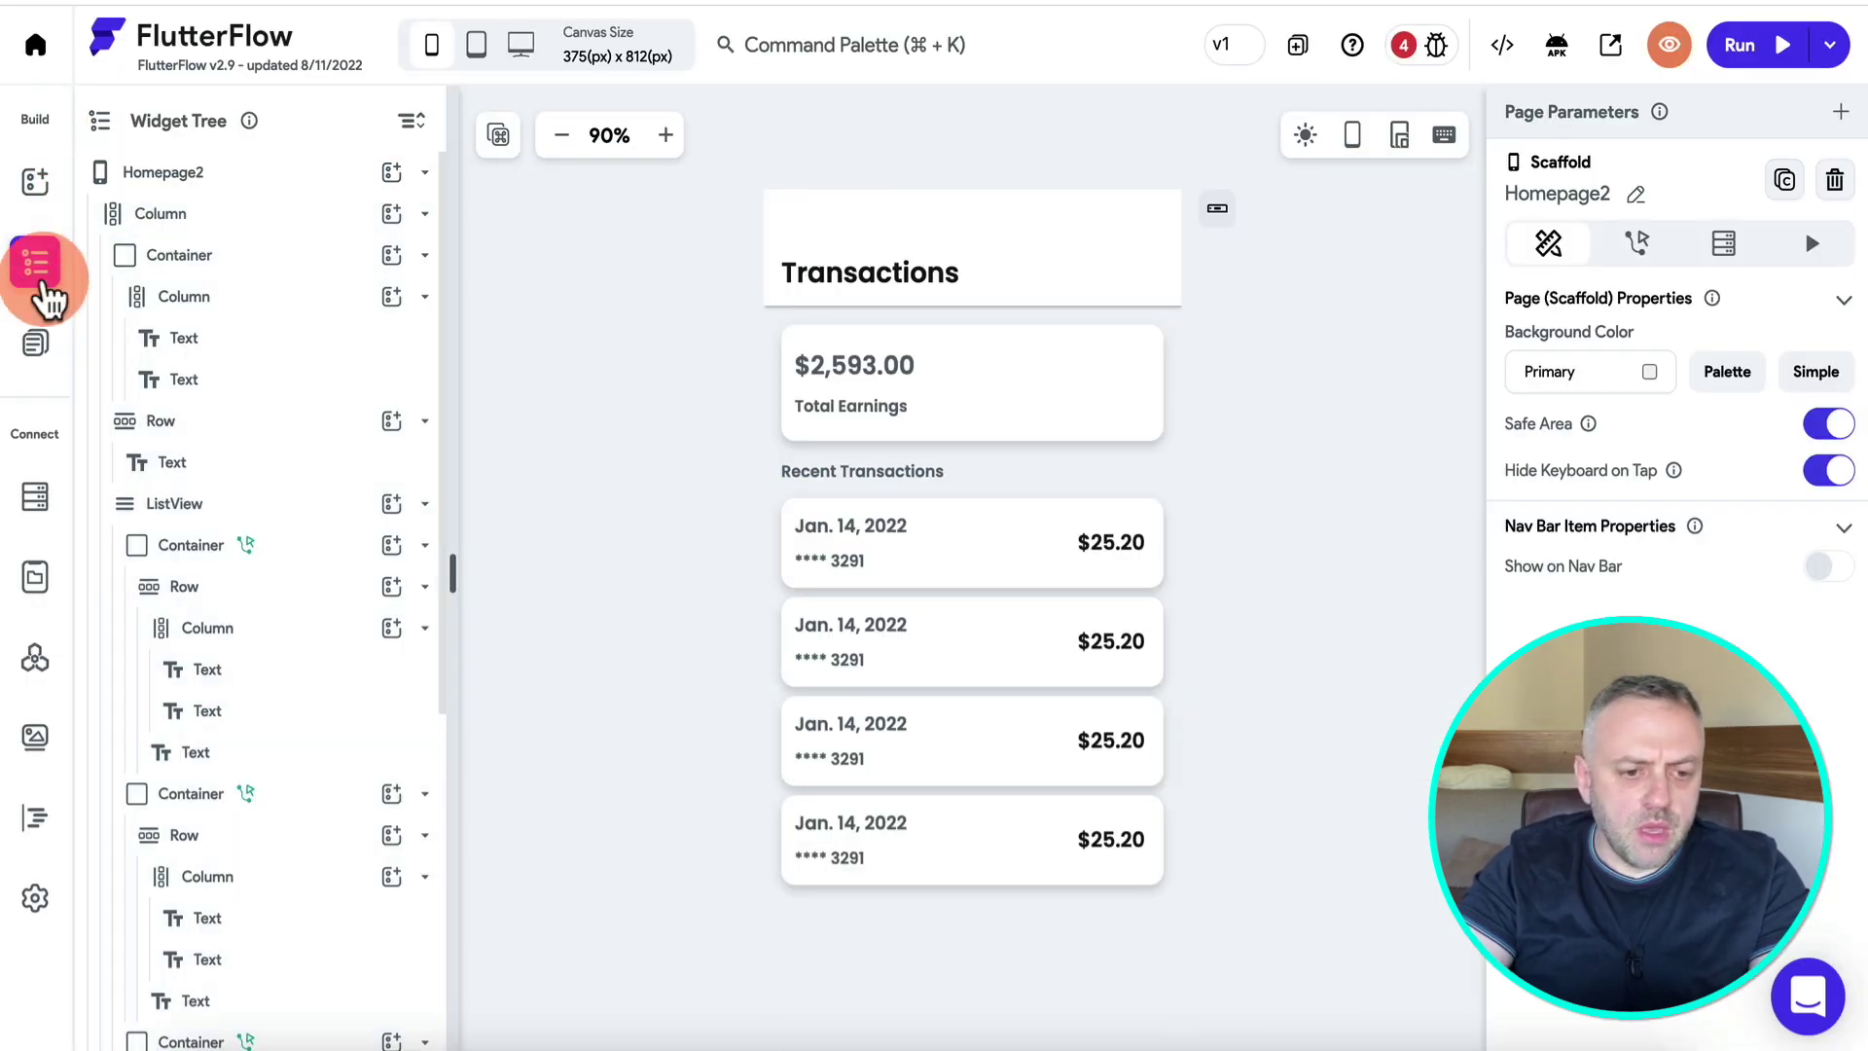
# Delete the original blank HomePage from the project's pages.
pyautogui.click(35, 342)
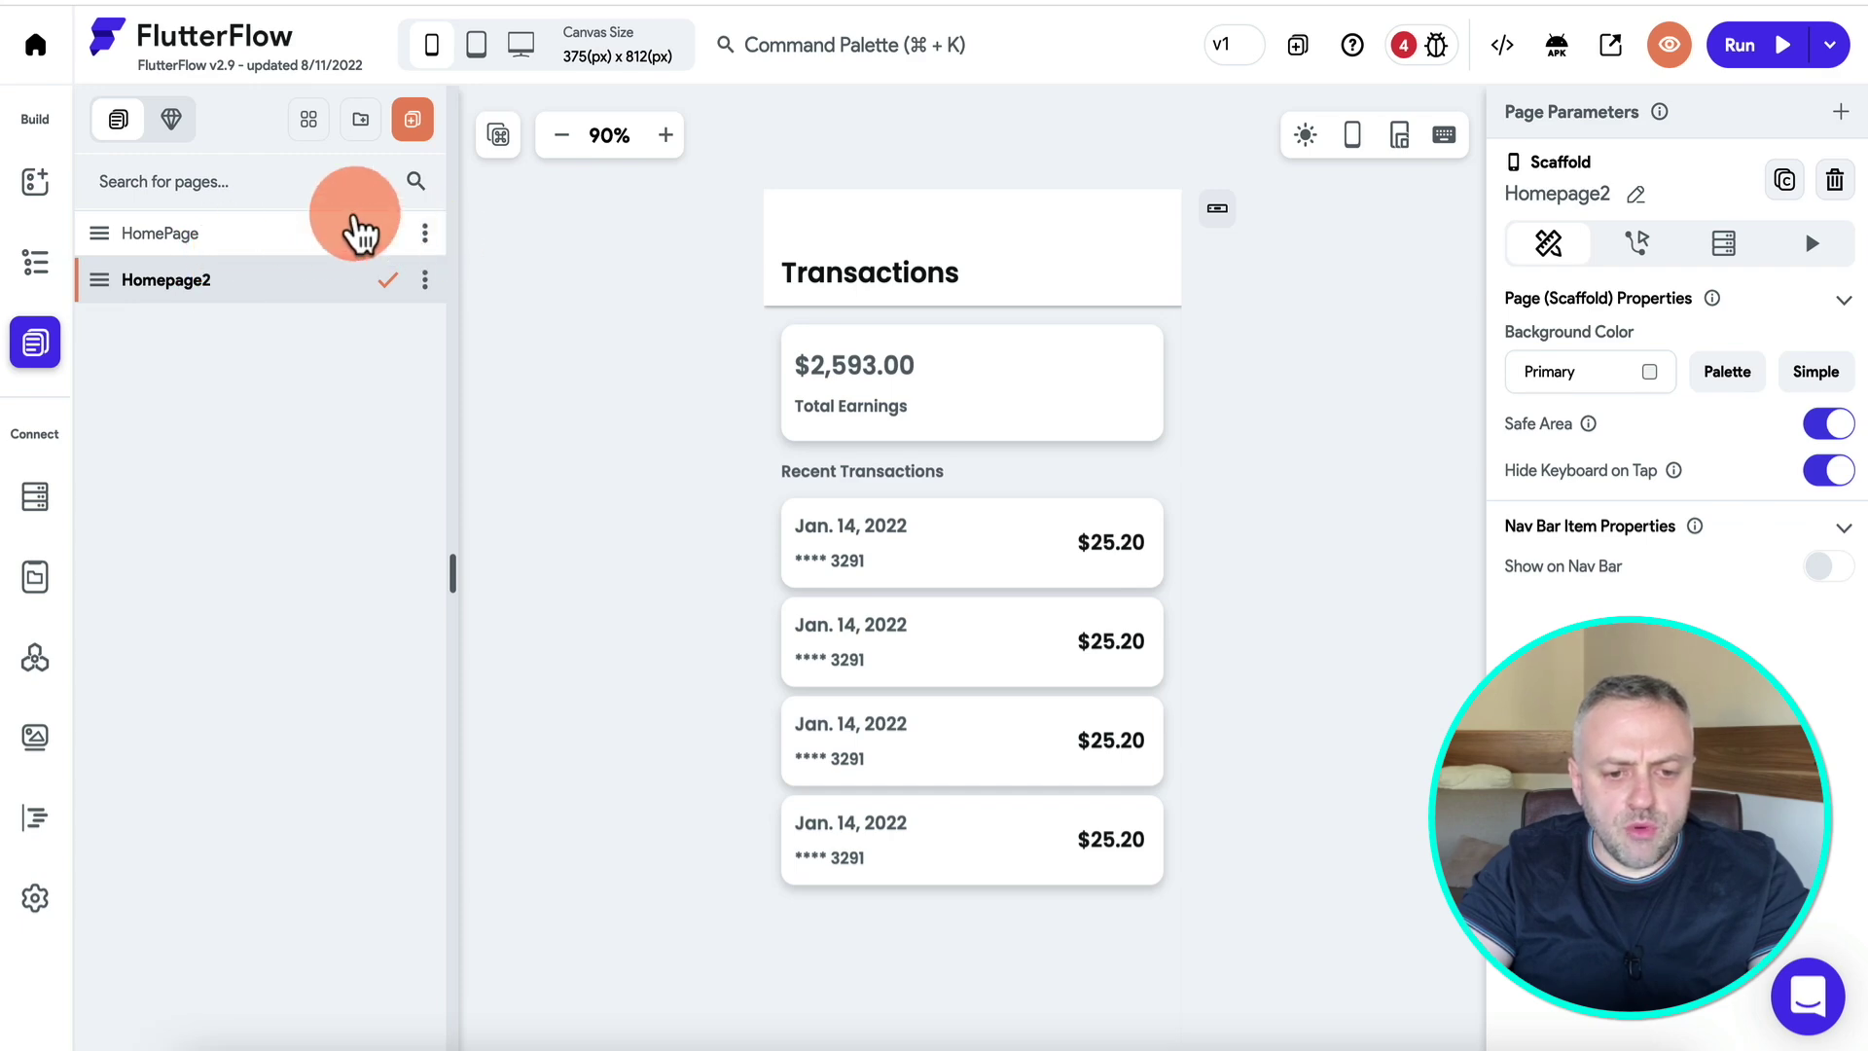
pyautogui.click(369, 233)
pyautogui.click(425, 232)
pyautogui.click(429, 370)
pyautogui.click(1012, 571)
# Rename the Homepage2 page to Homepage.
pyautogui.click(210, 241)
pyautogui.doubleClick(195, 243)
pyautogui.click(233, 238)
pyautogui.press('BackSpace')
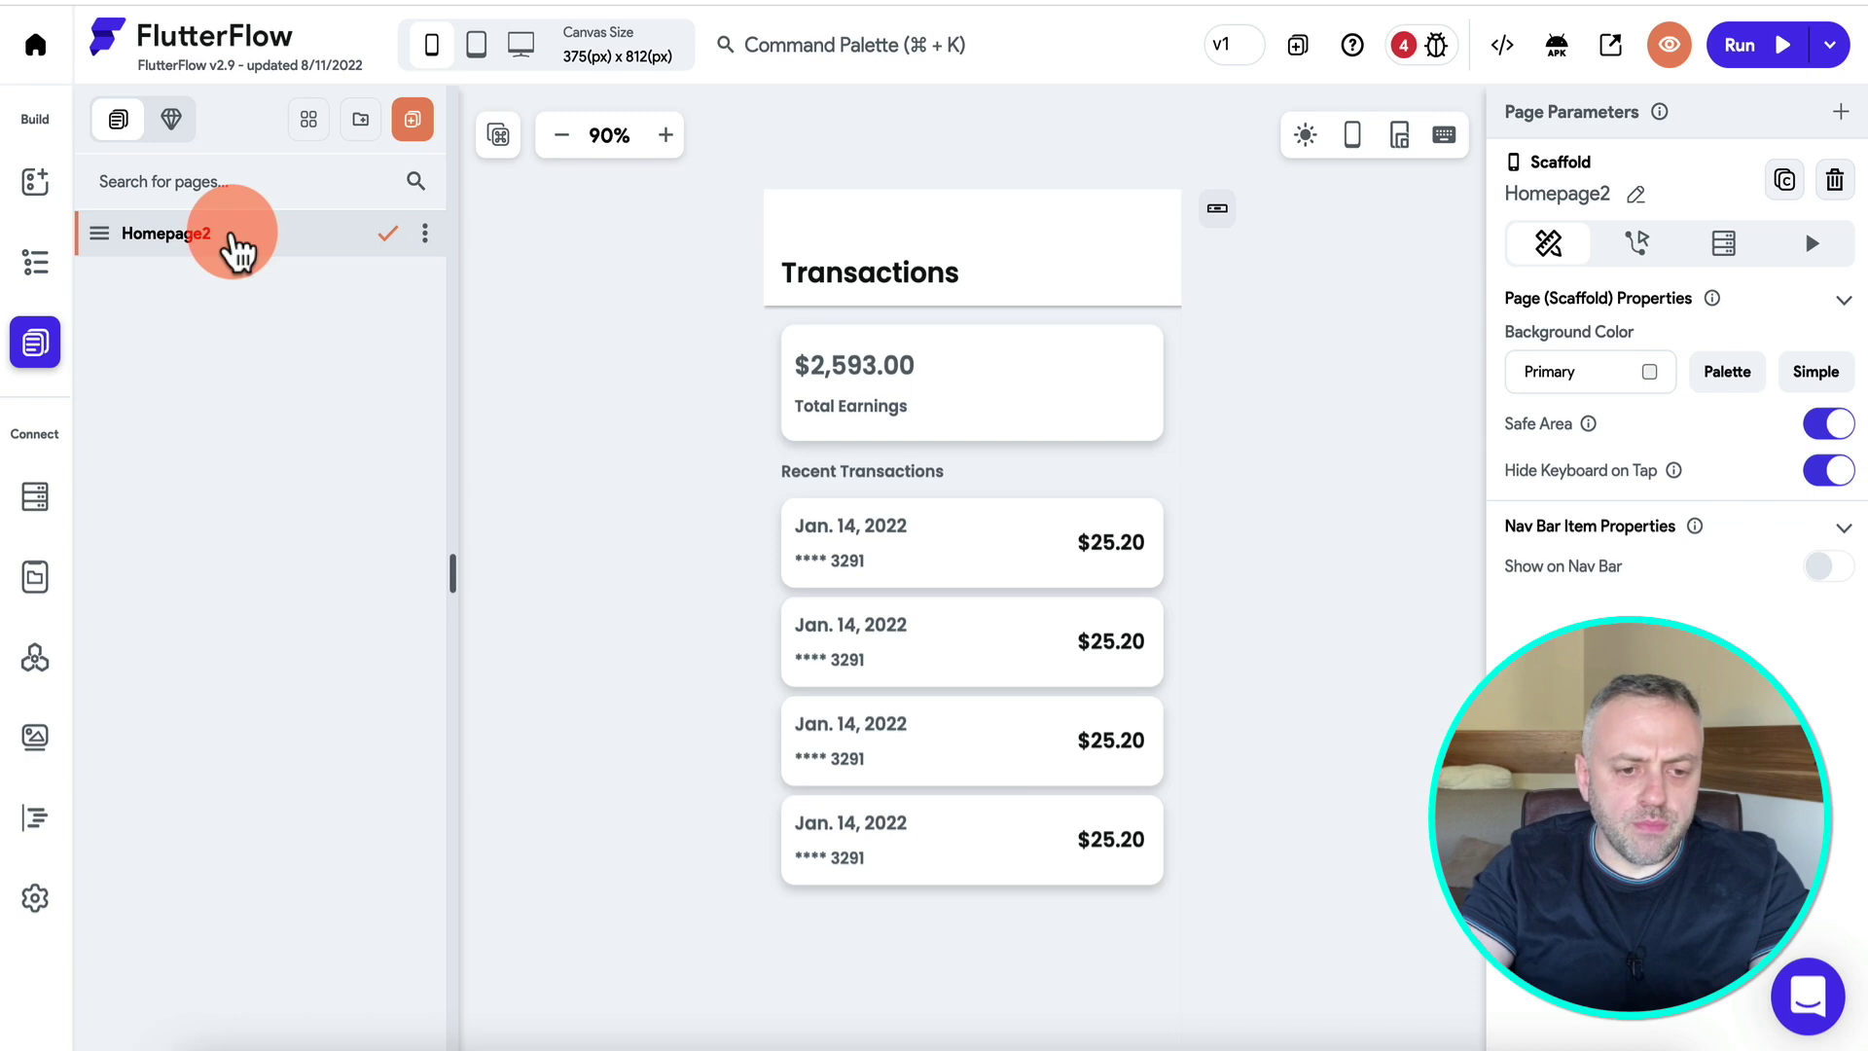
pyautogui.click(914, 438)
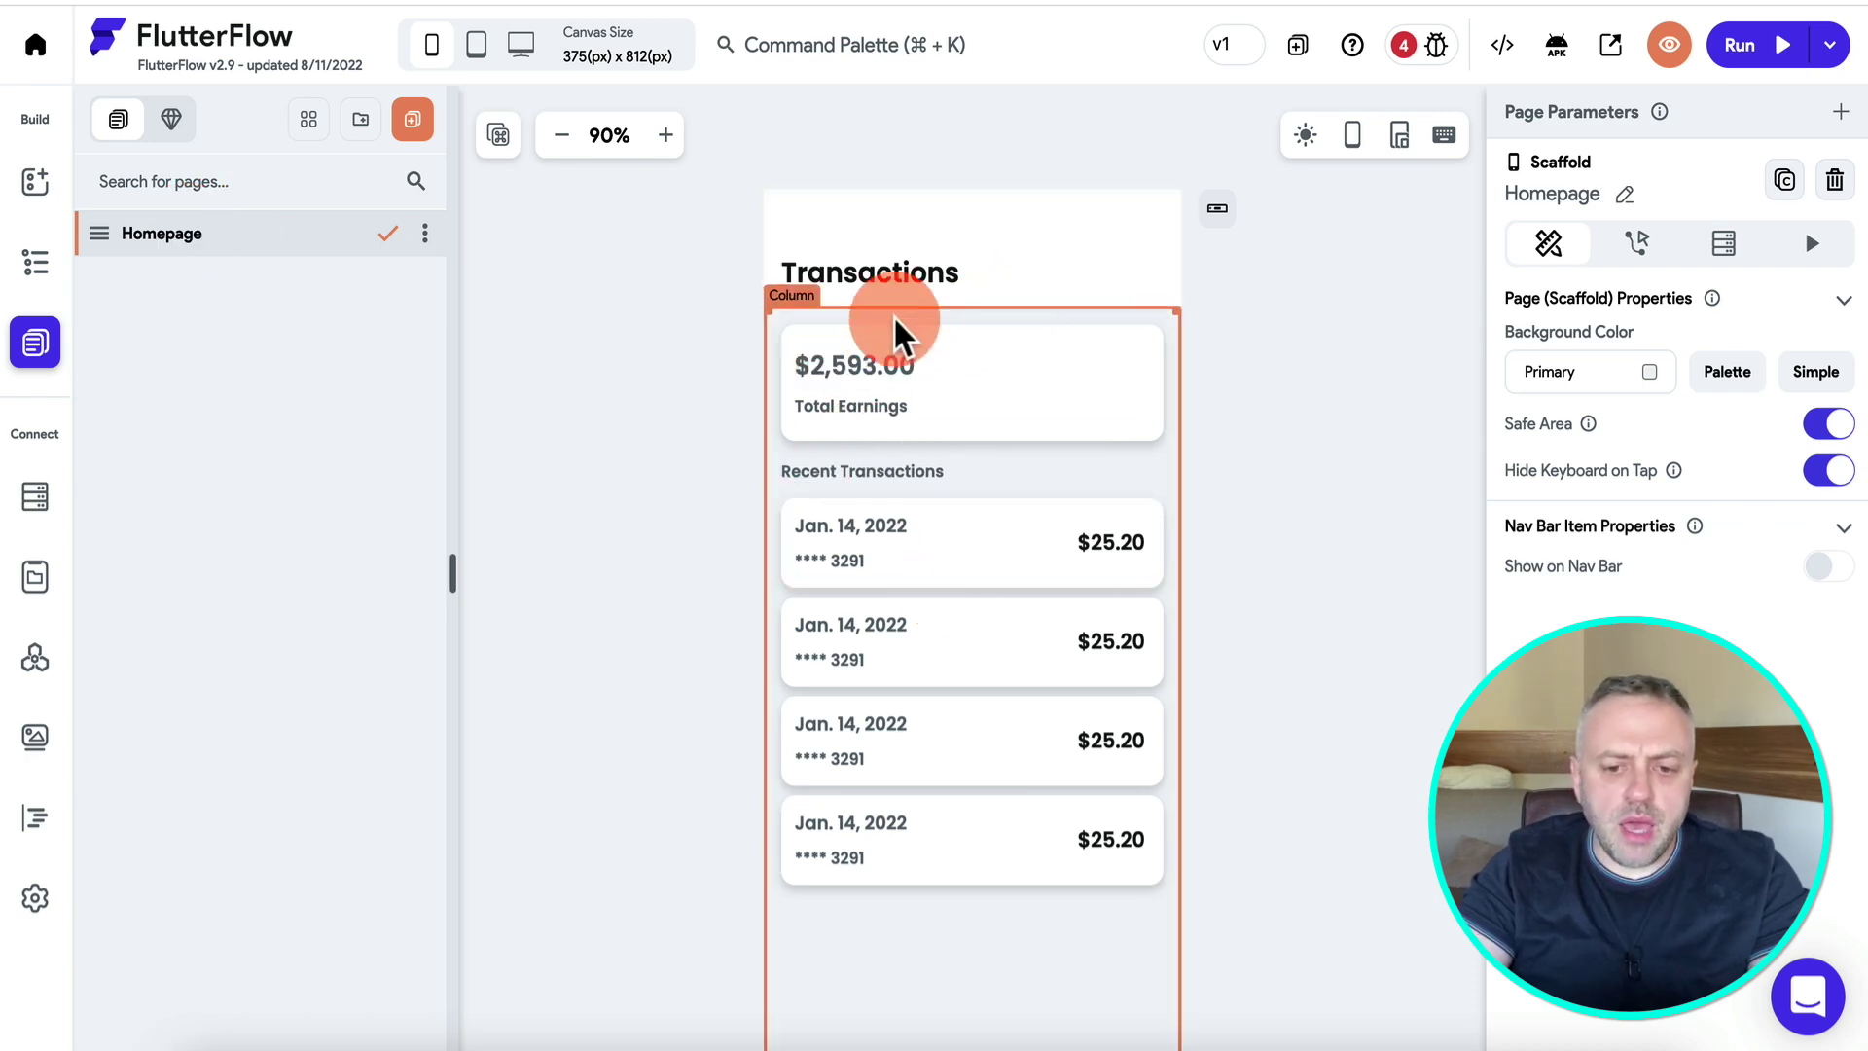
# Set the app bar title text to Currencies and delete the Total Earnings container.
pyautogui.click(900, 290)
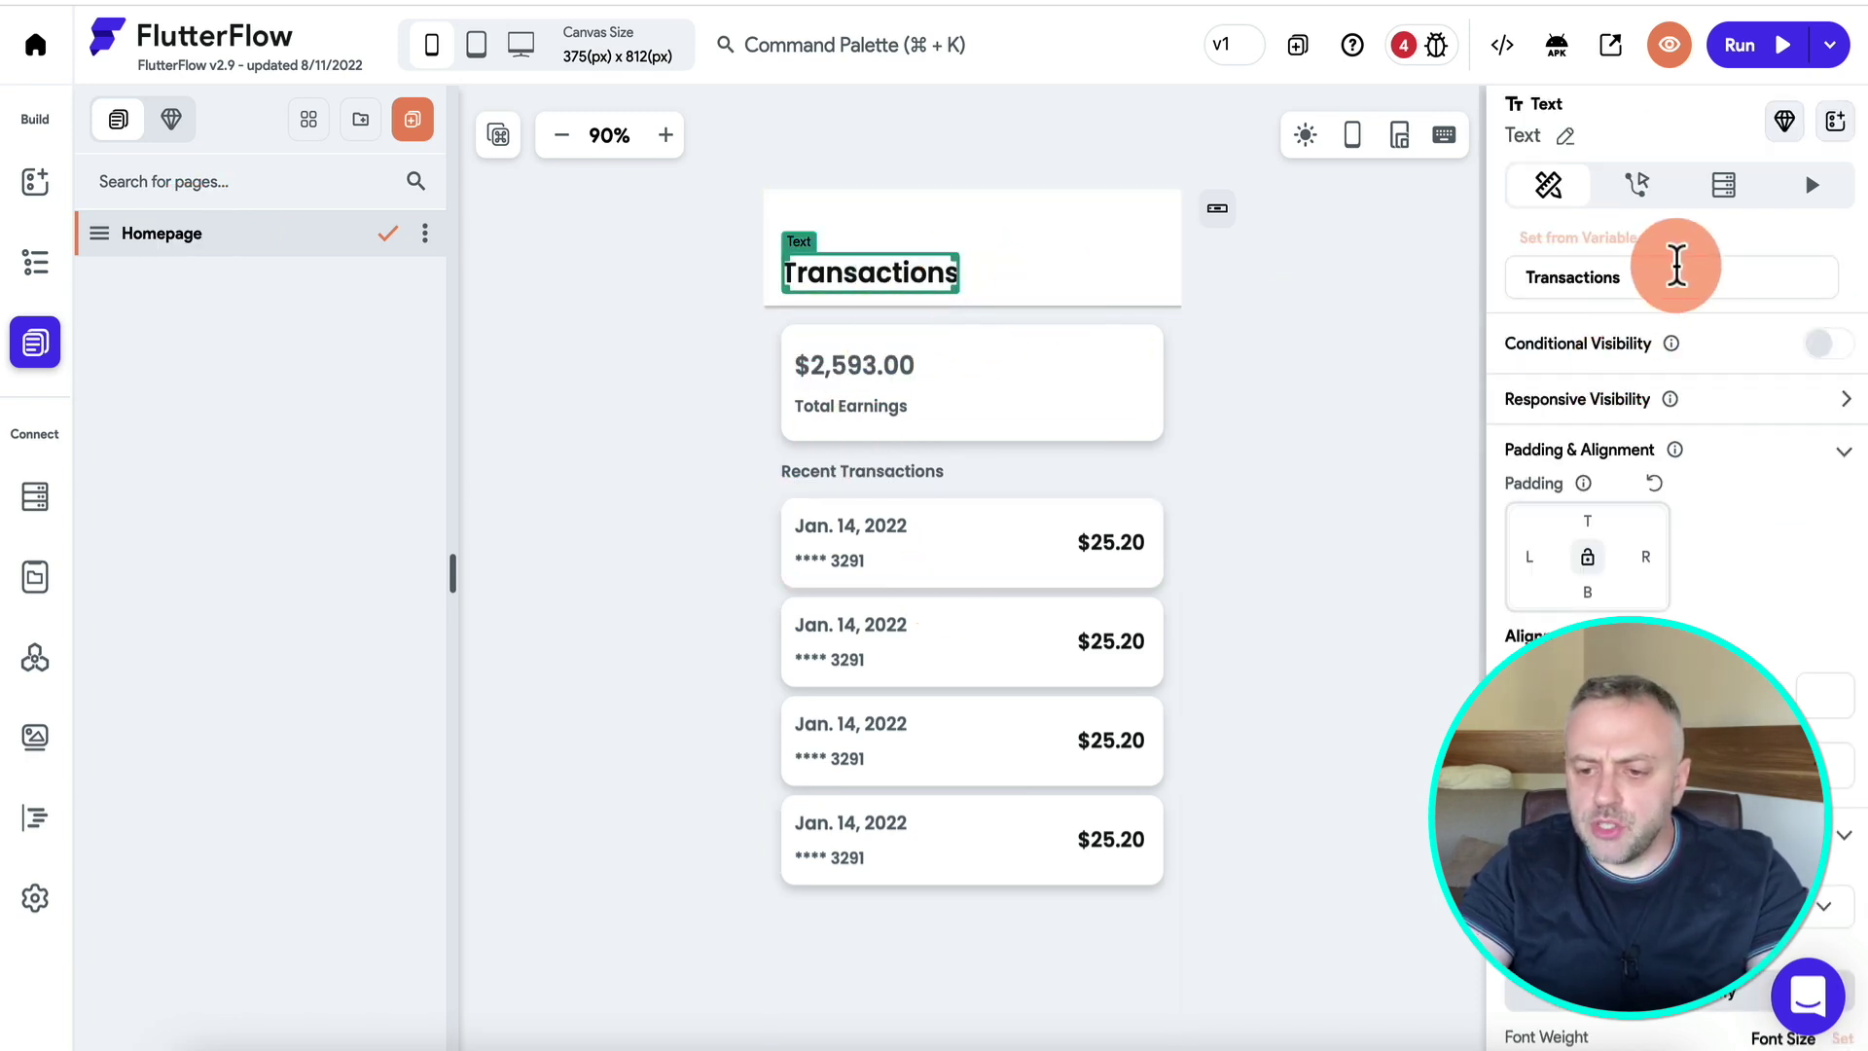
pyautogui.click(1588, 275)
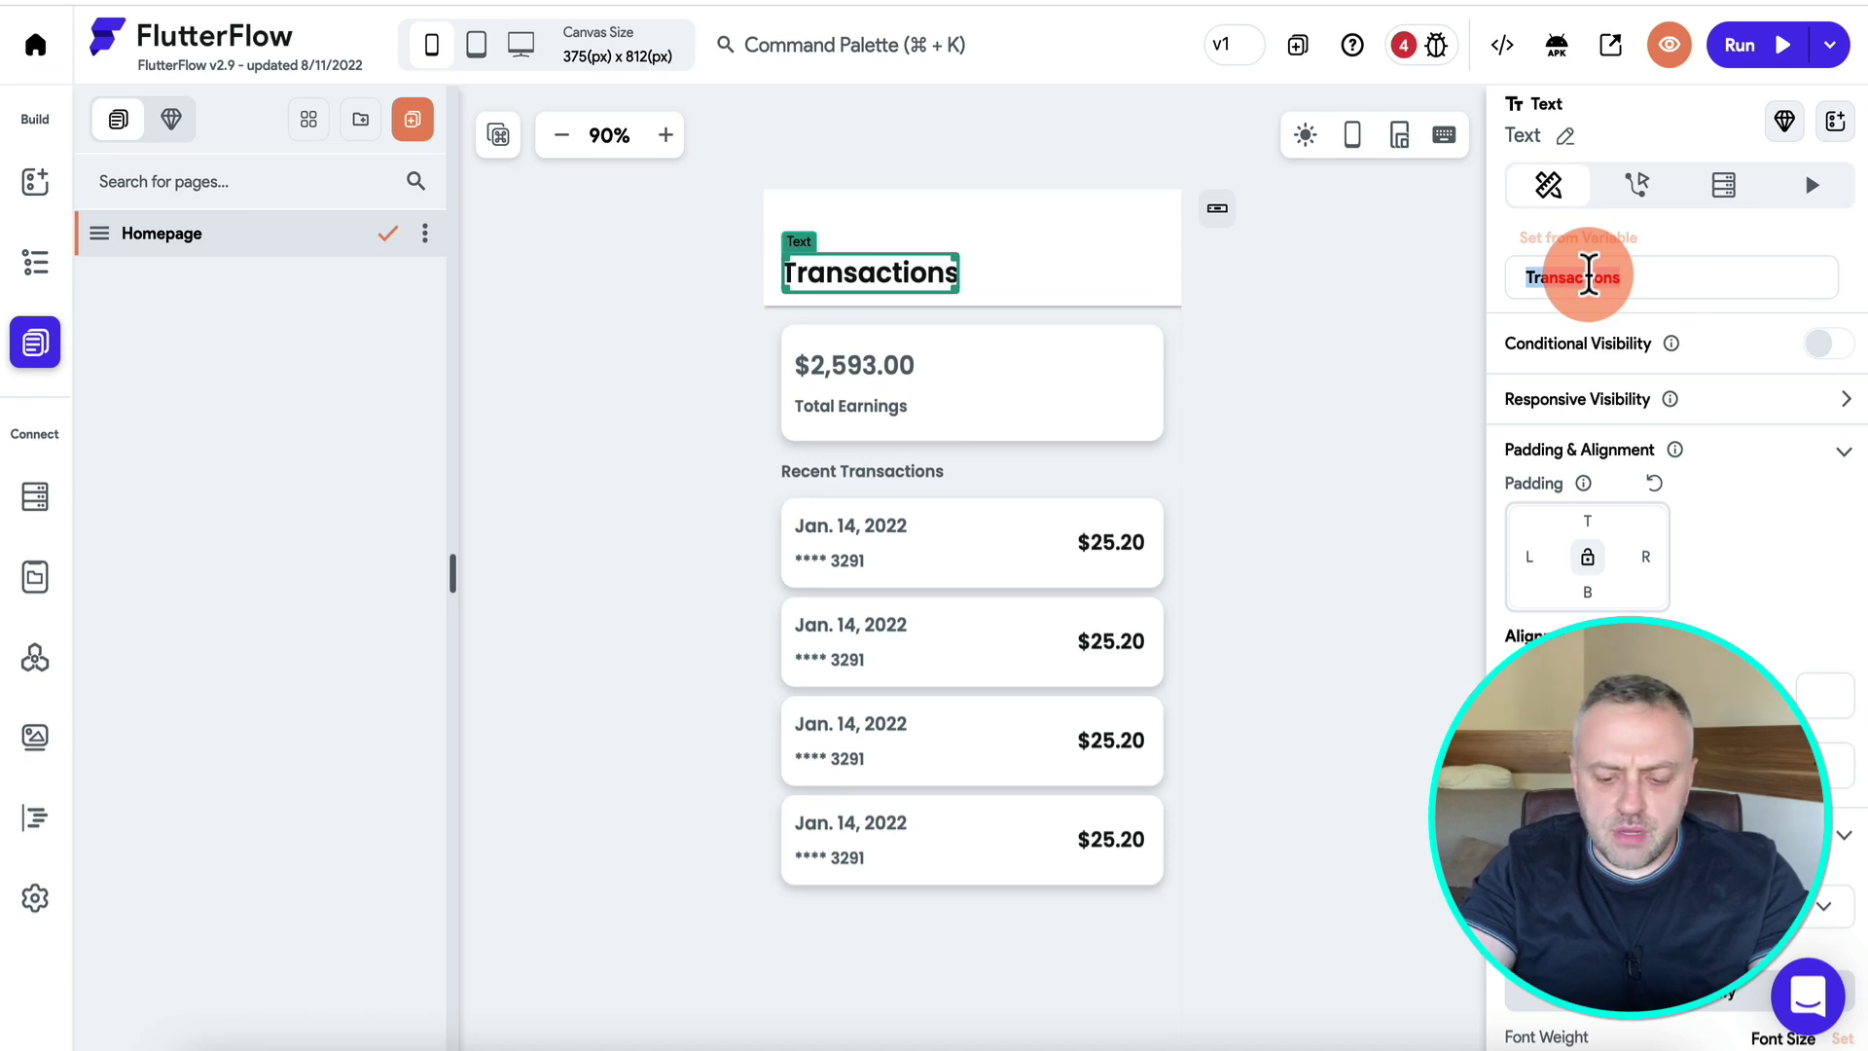
pyautogui.write('Currencies')
pyautogui.click(1293, 367)
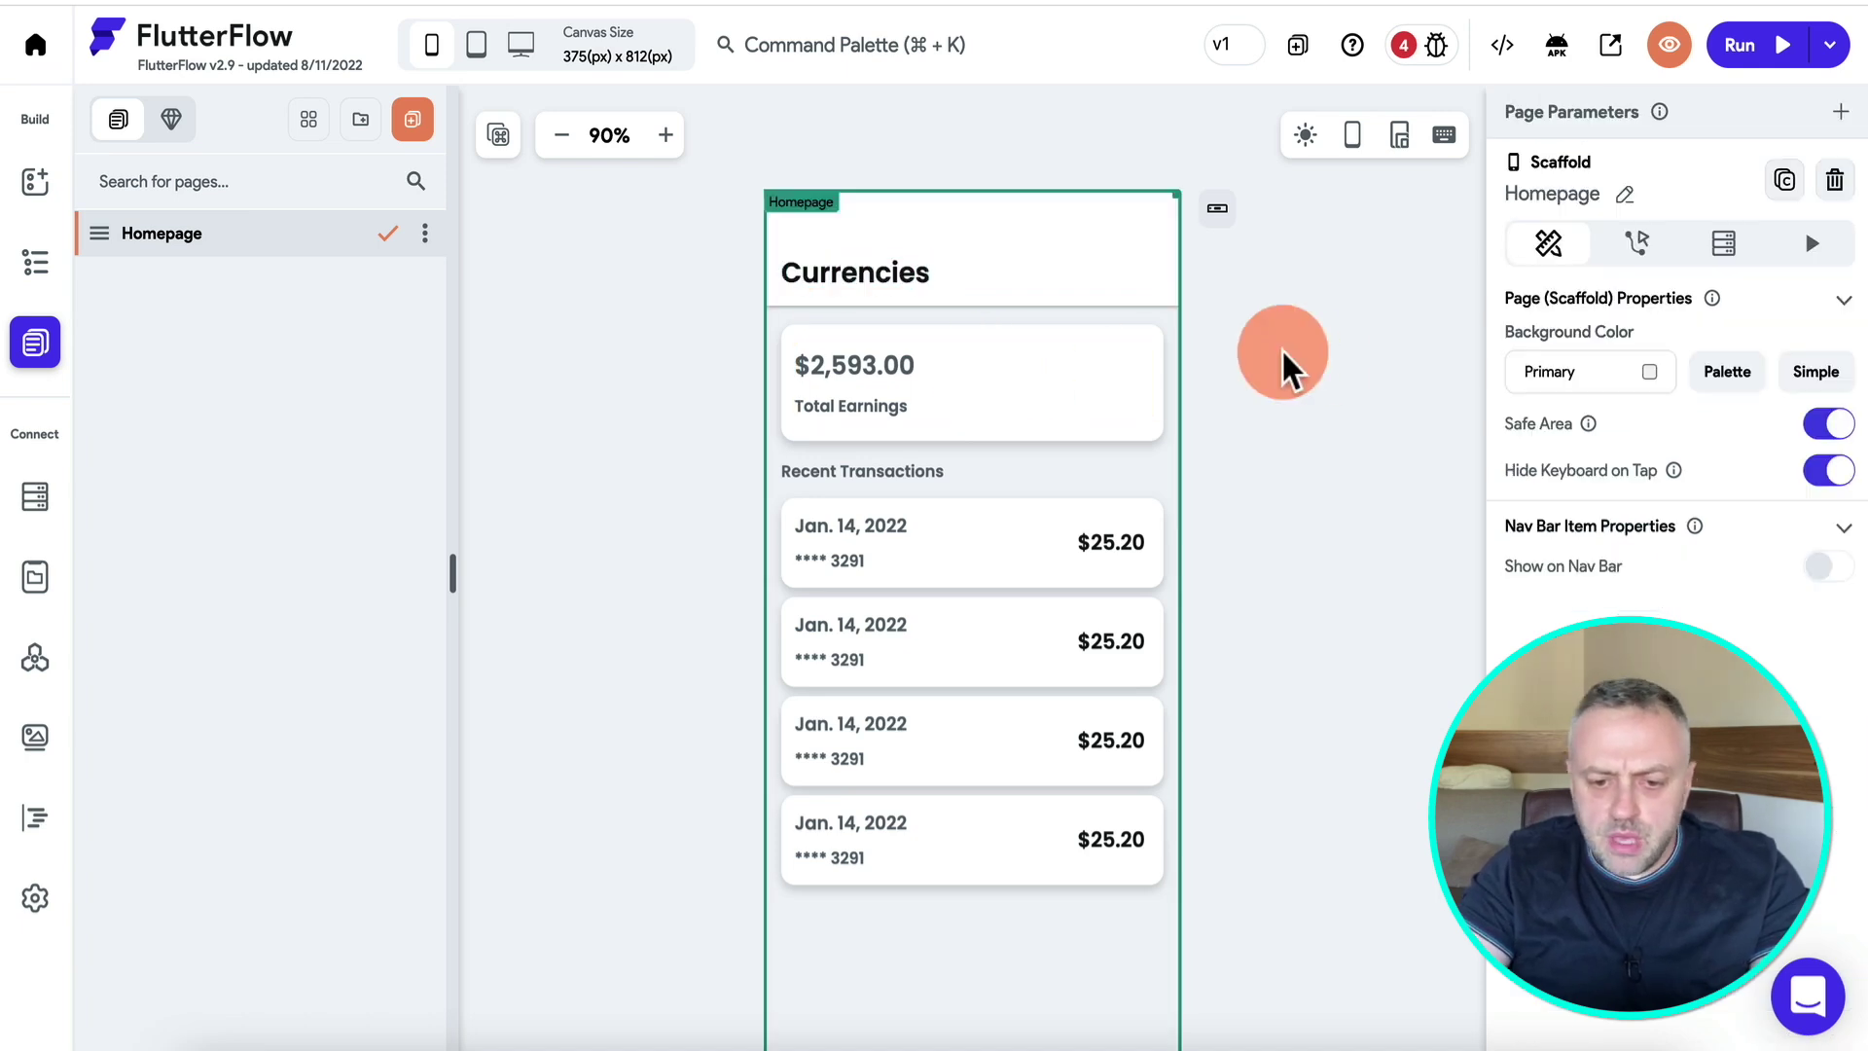
pyautogui.click(790, 355)
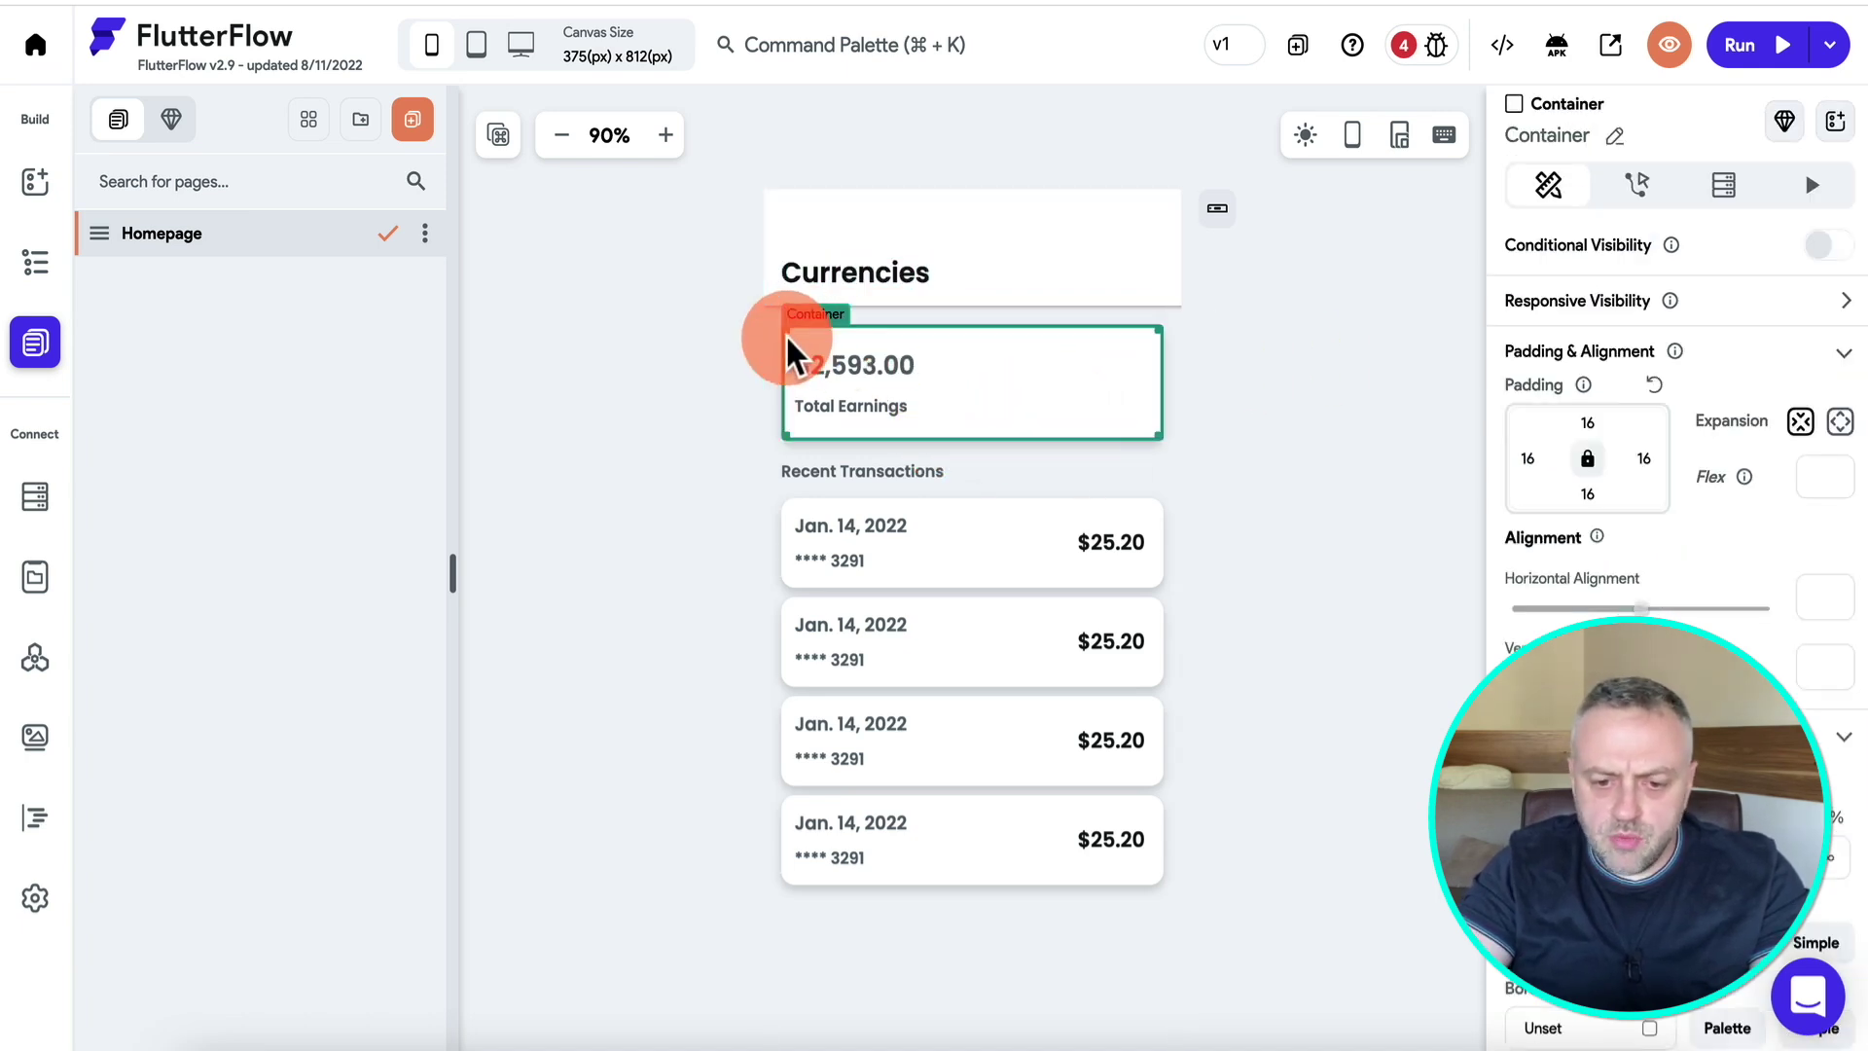
pyautogui.press('Delete')
# Change the Recent Transactions heading text to "Latest exchange rates".
pyautogui.click(856, 323)
pyautogui.click(1683, 282)
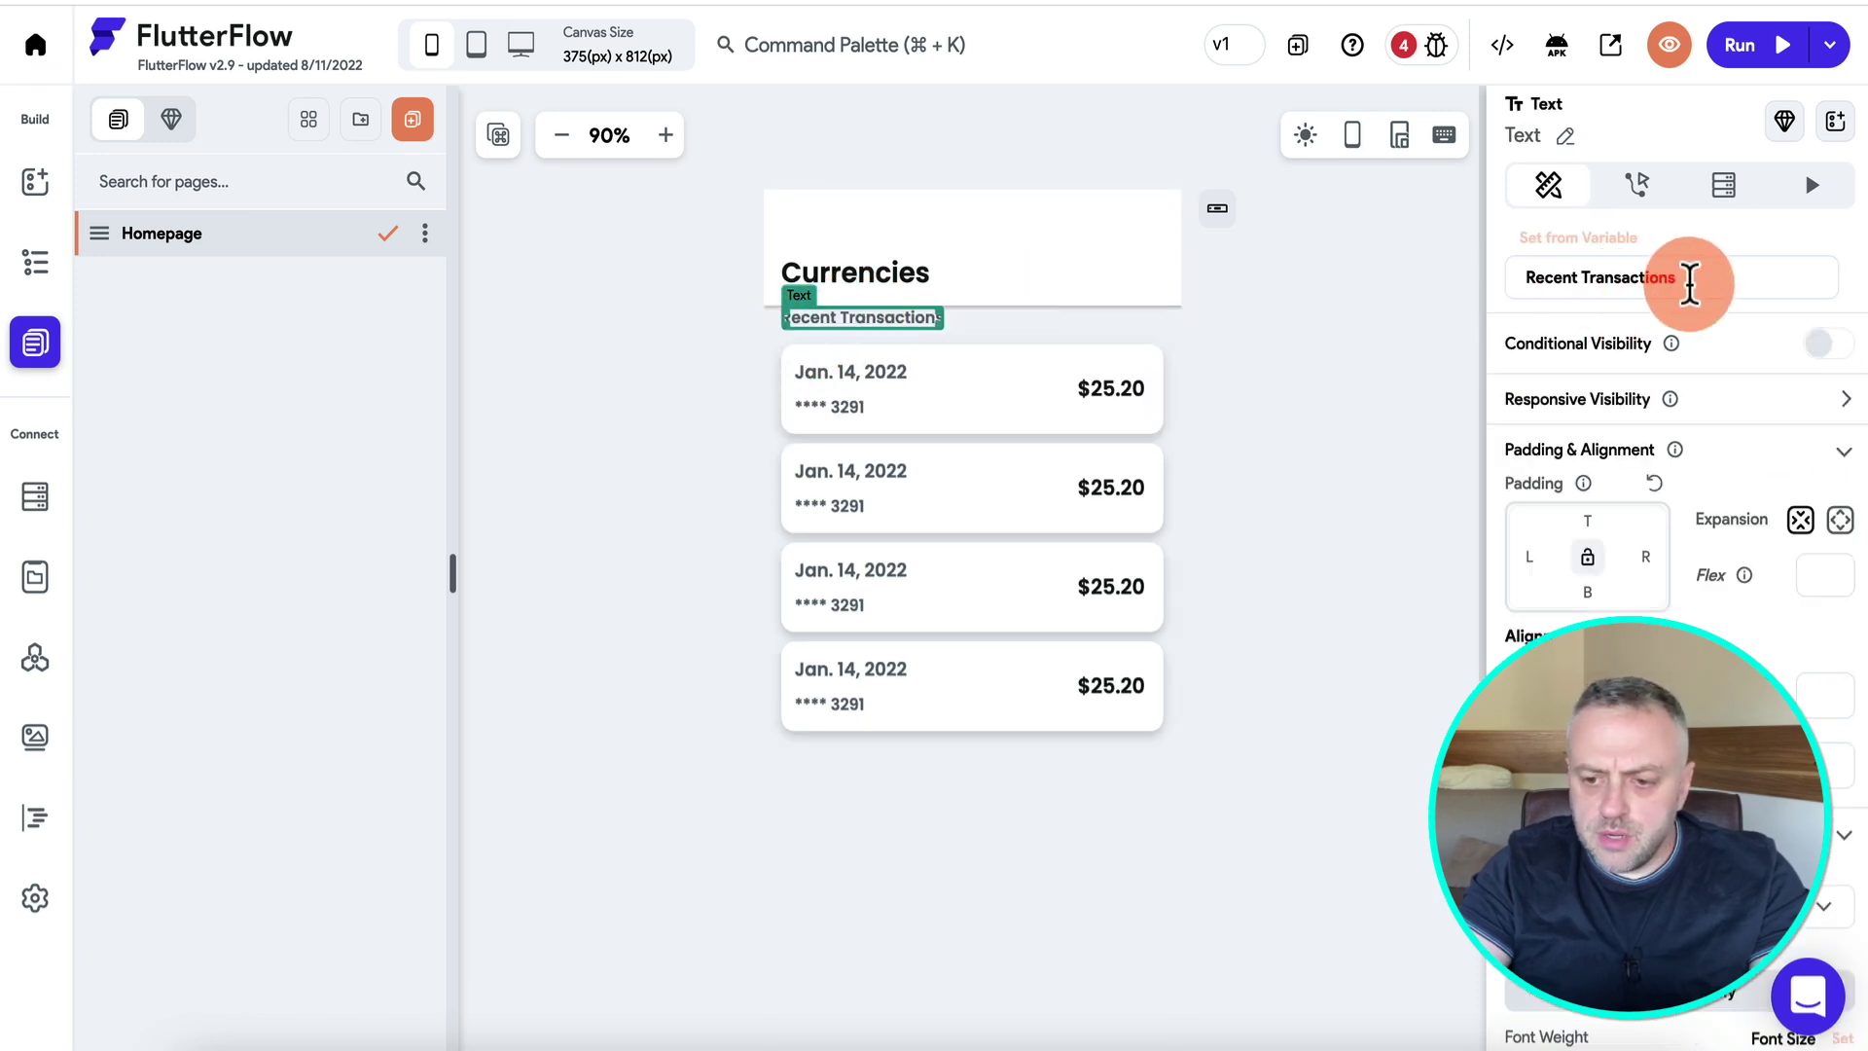
pyautogui.moveTo(1718, 279); pyautogui.dragTo(1467, 284)
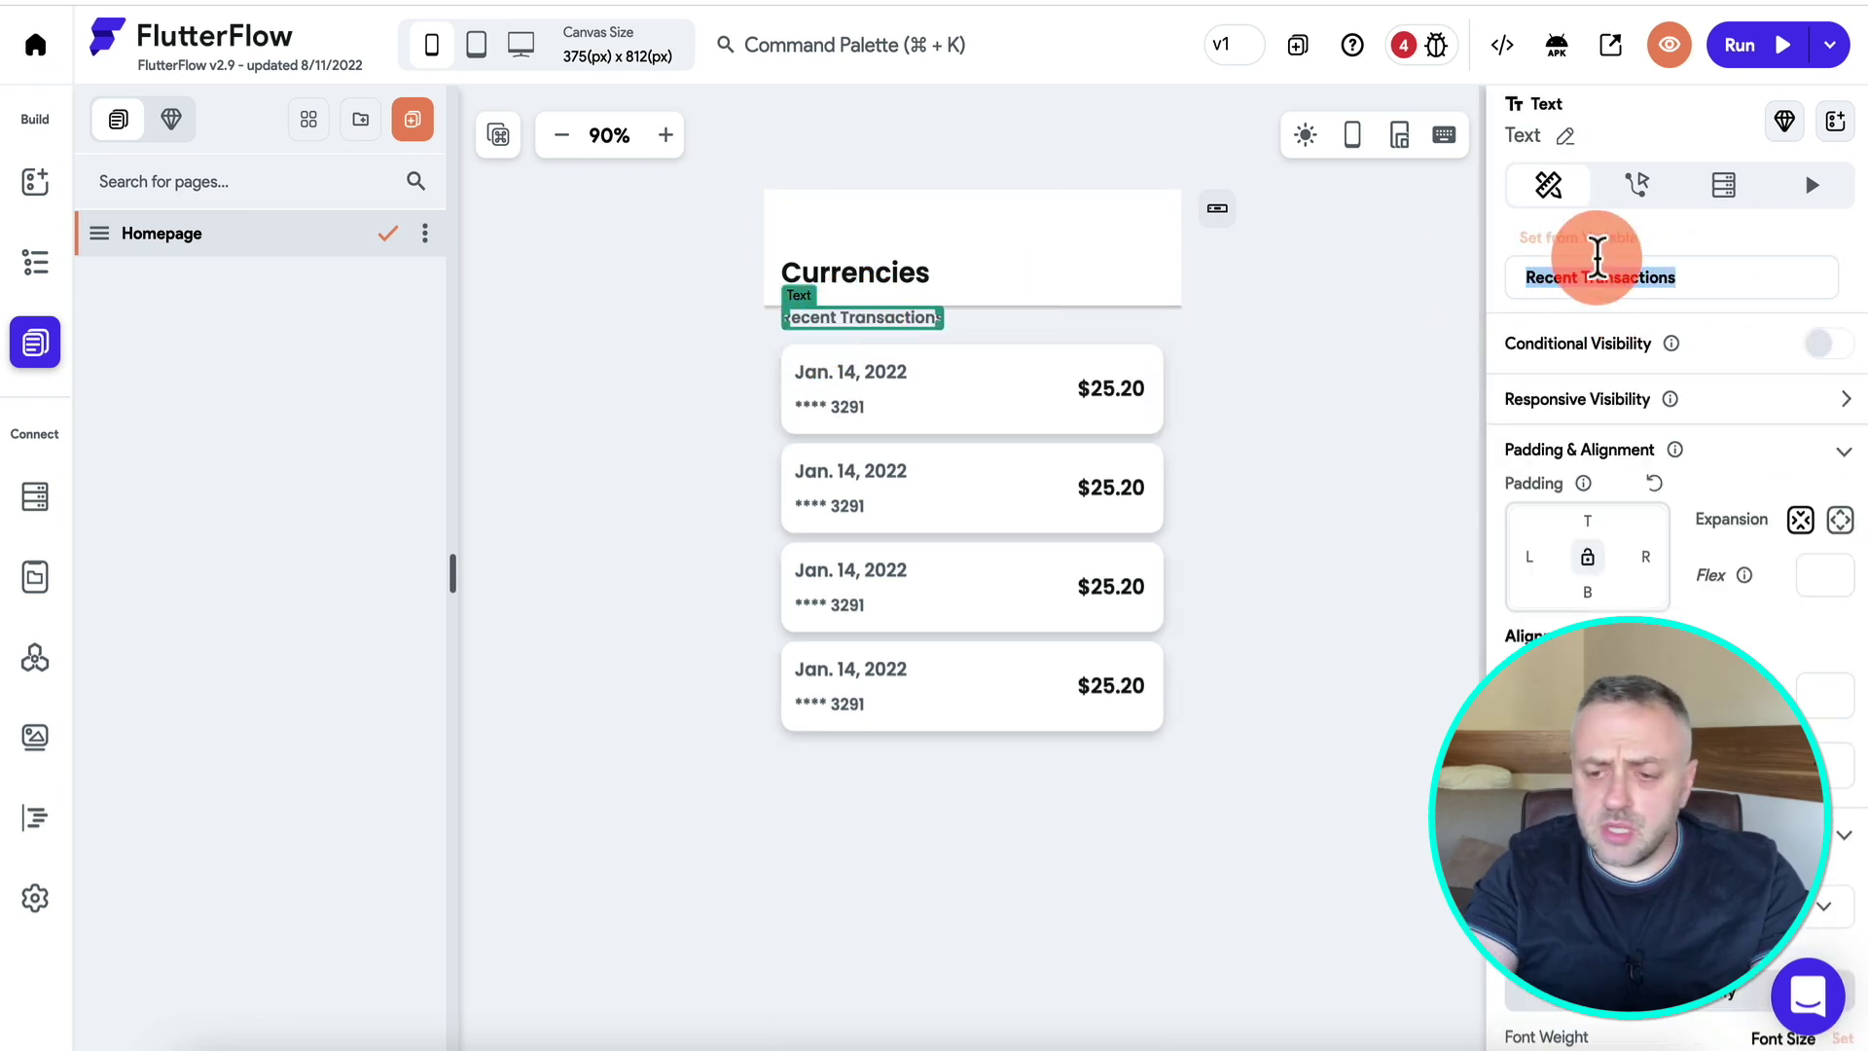
pyautogui.write('Currencies')
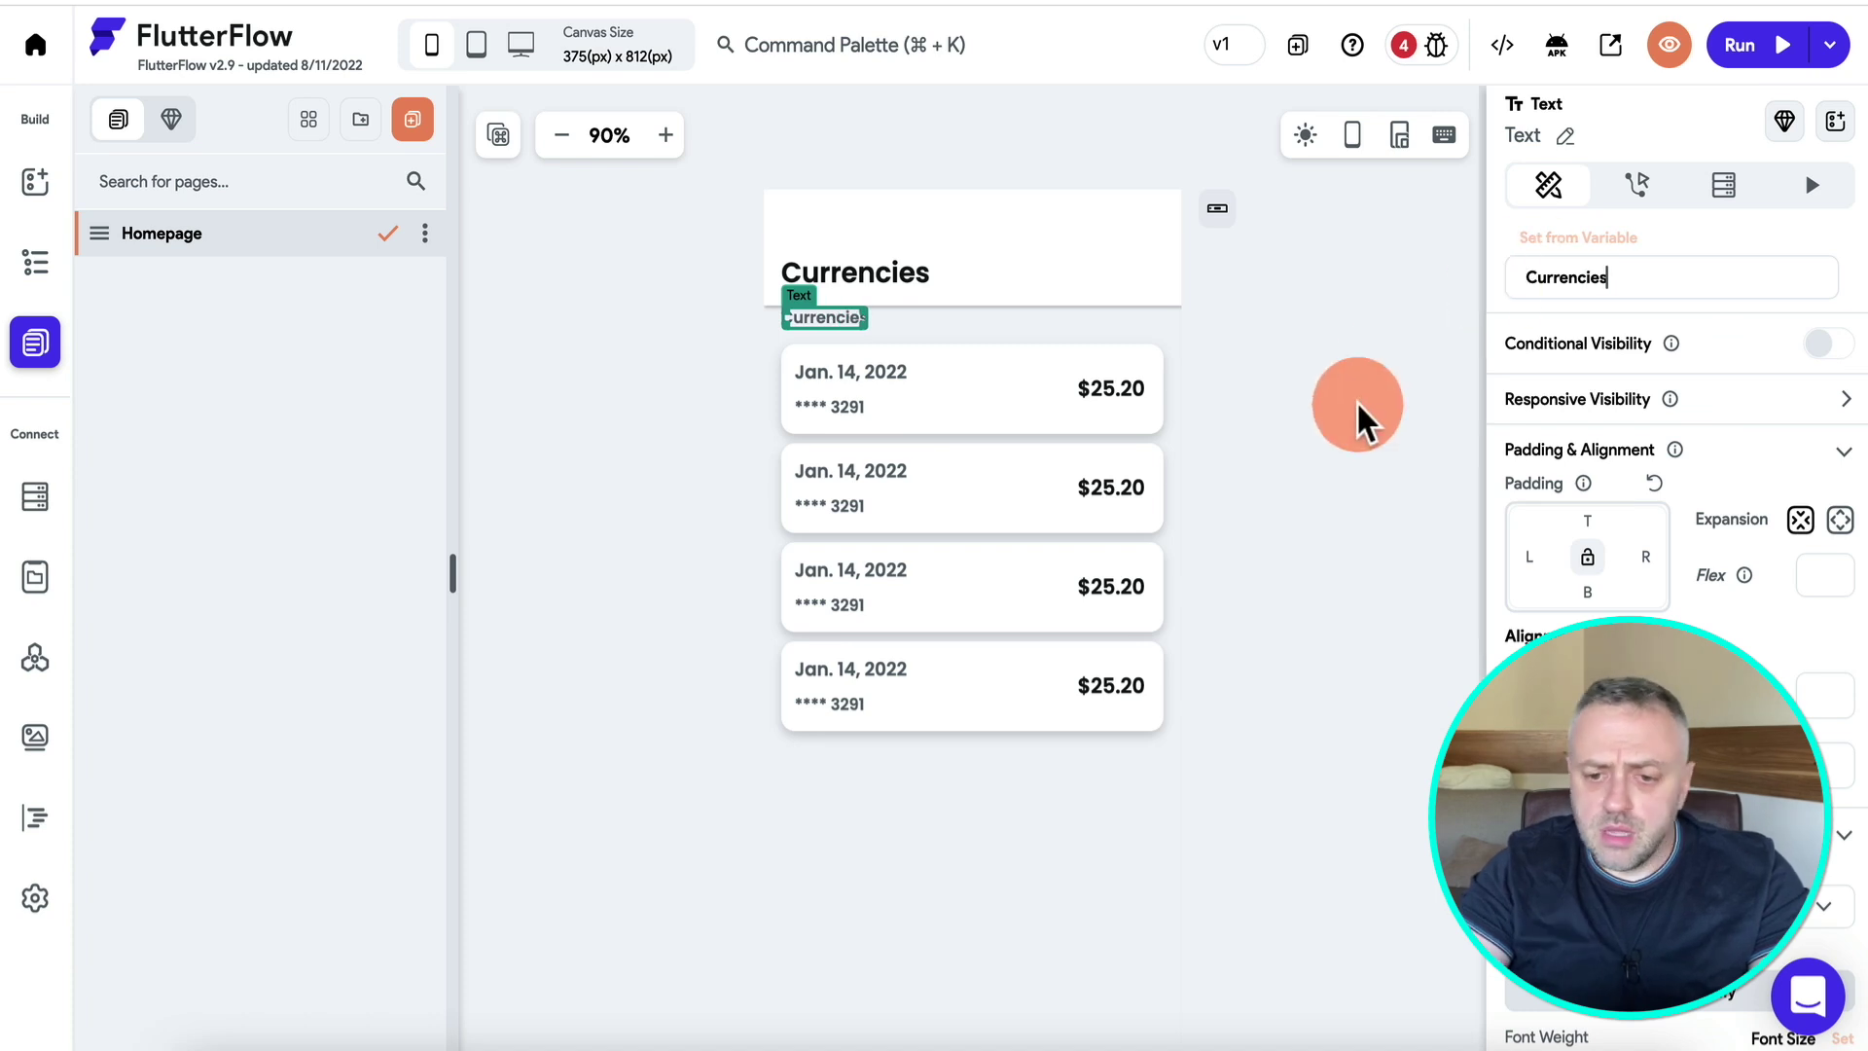
pyautogui.doubleClick(1644, 277)
pyautogui.write('Latest')
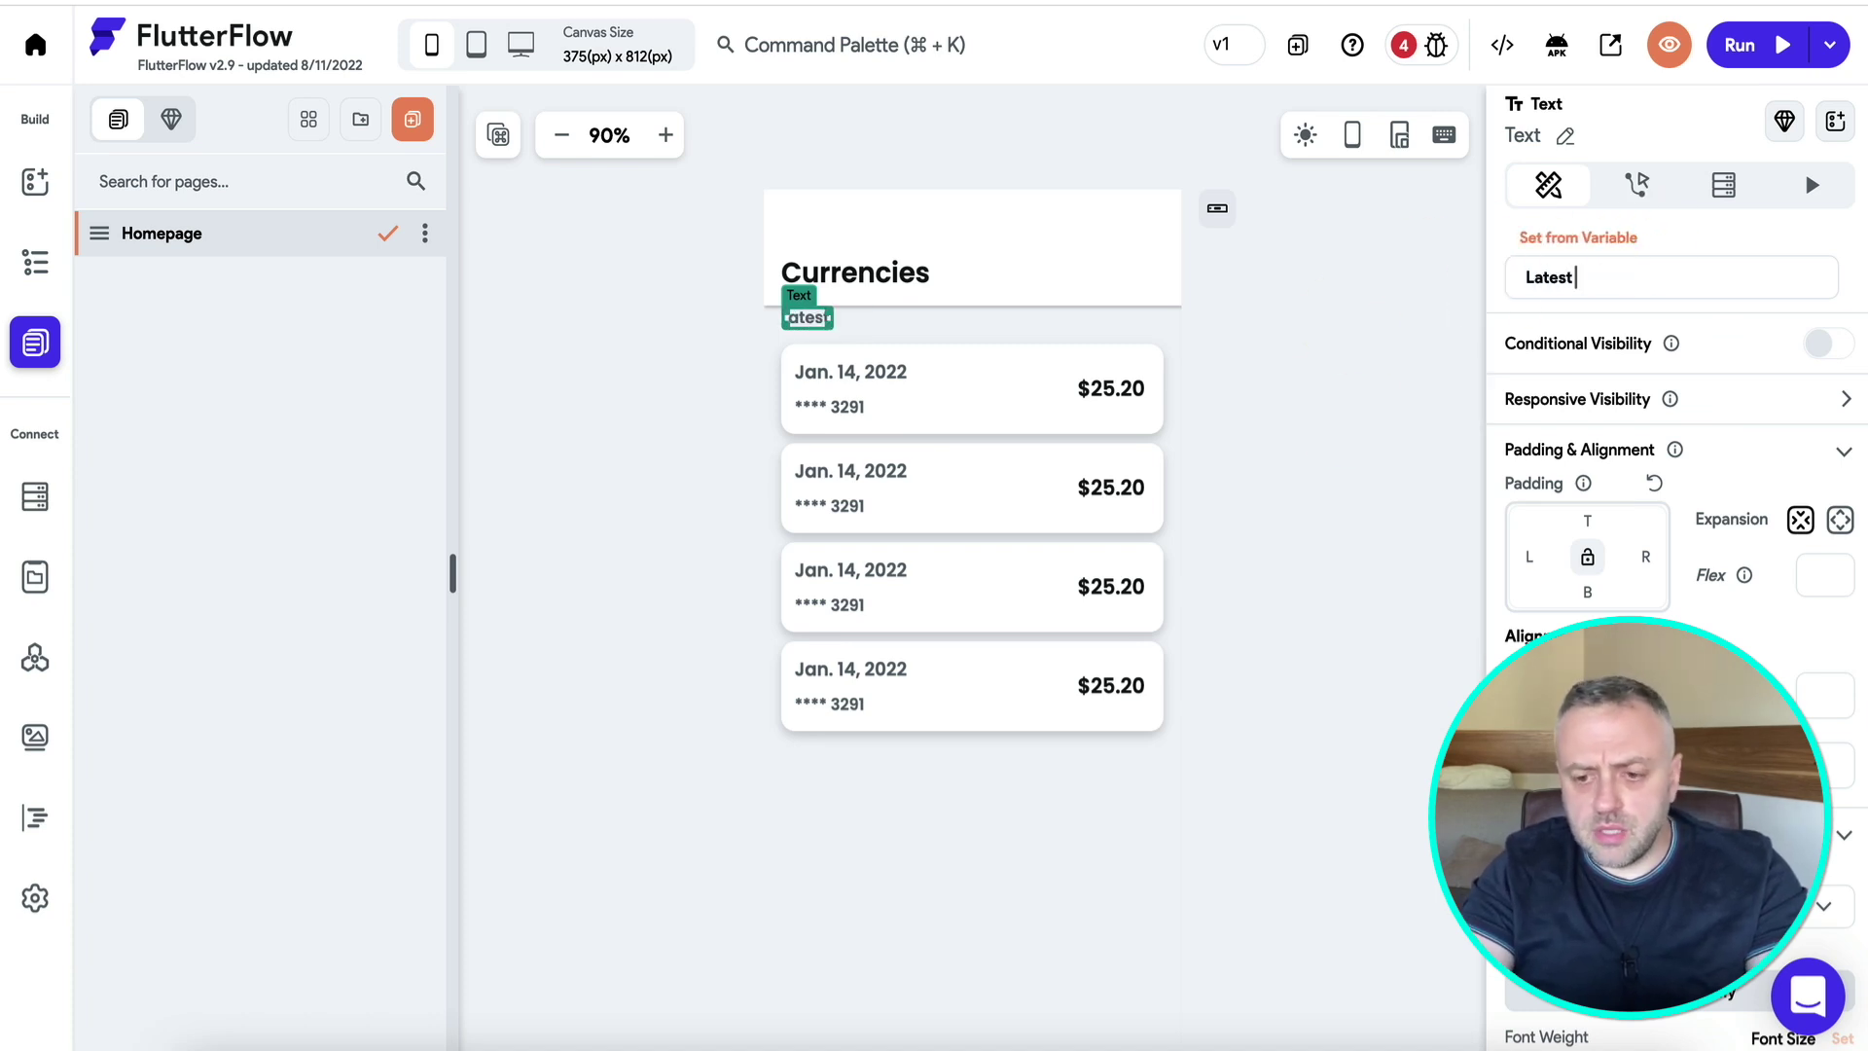
pyautogui.write(' exchange rates')
pyautogui.click(1376, 342)
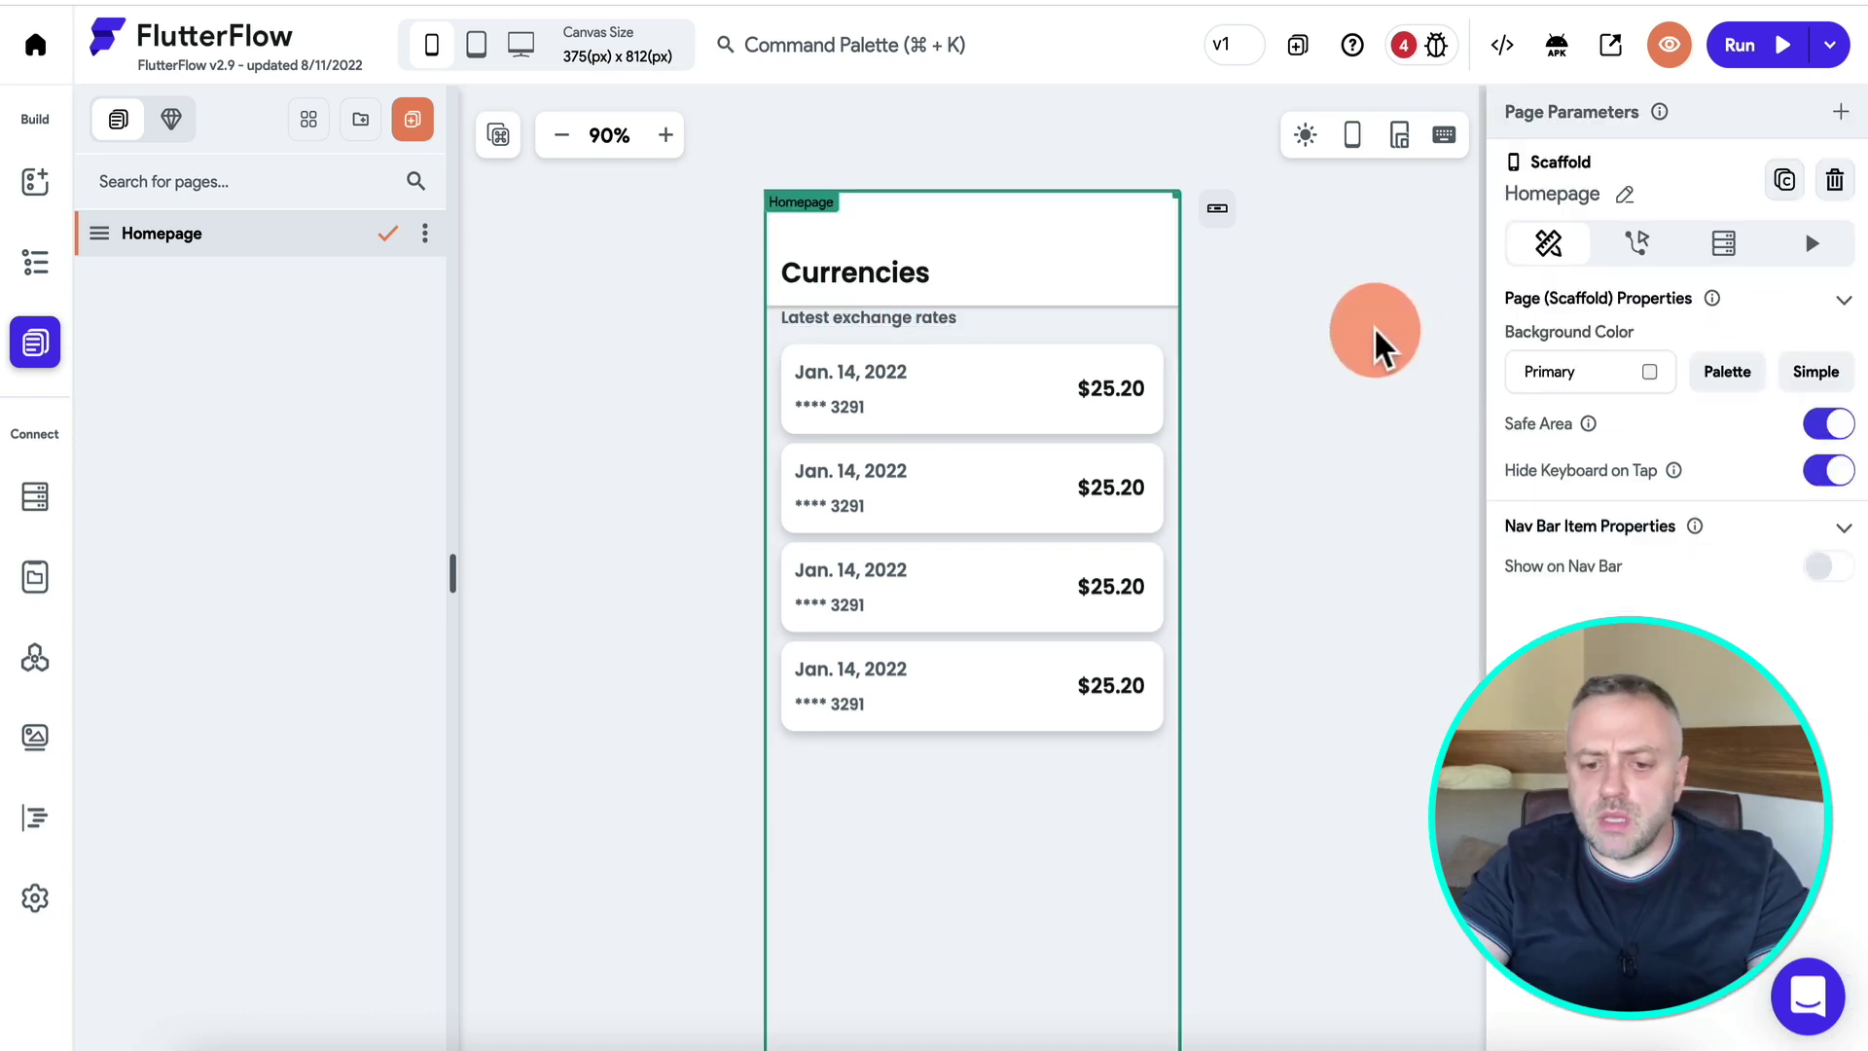
# Delete the duplicate transaction containers from the ListView, keeping only the first one.
pyautogui.click(39, 268)
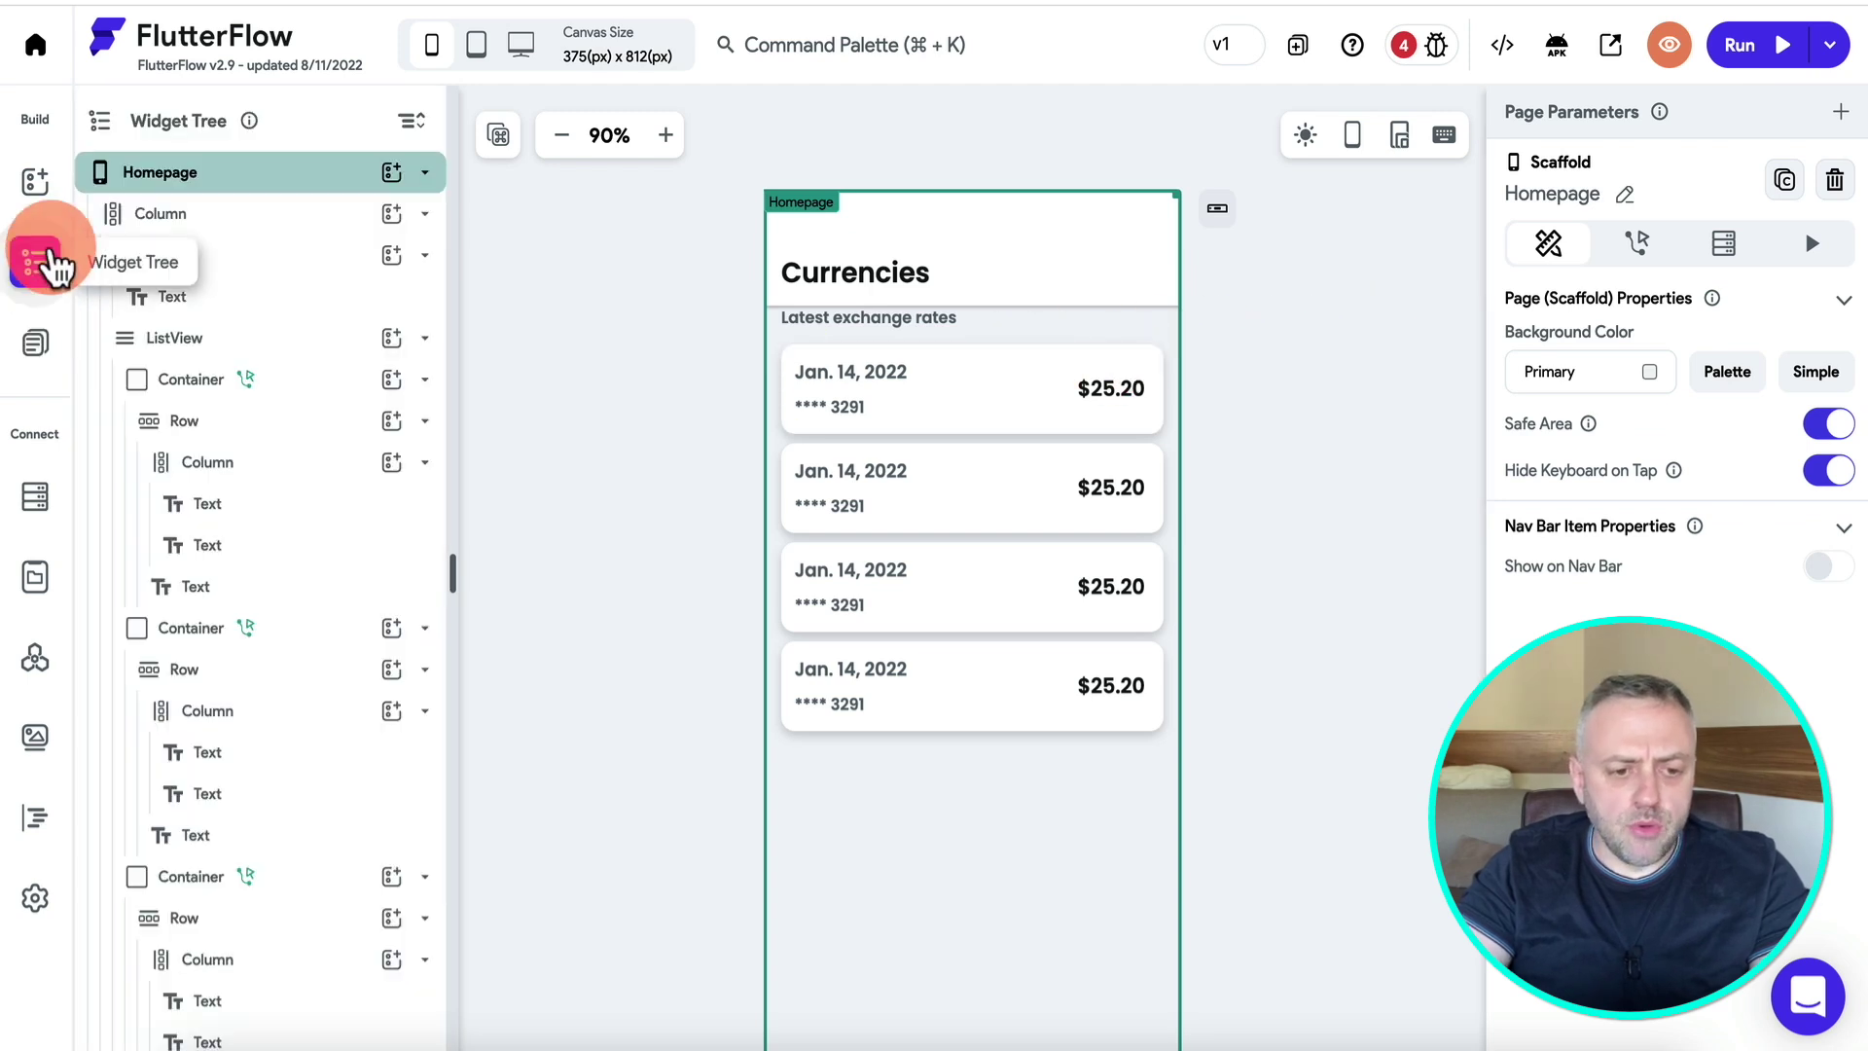
pyautogui.click(248, 356)
pyautogui.click(258, 382)
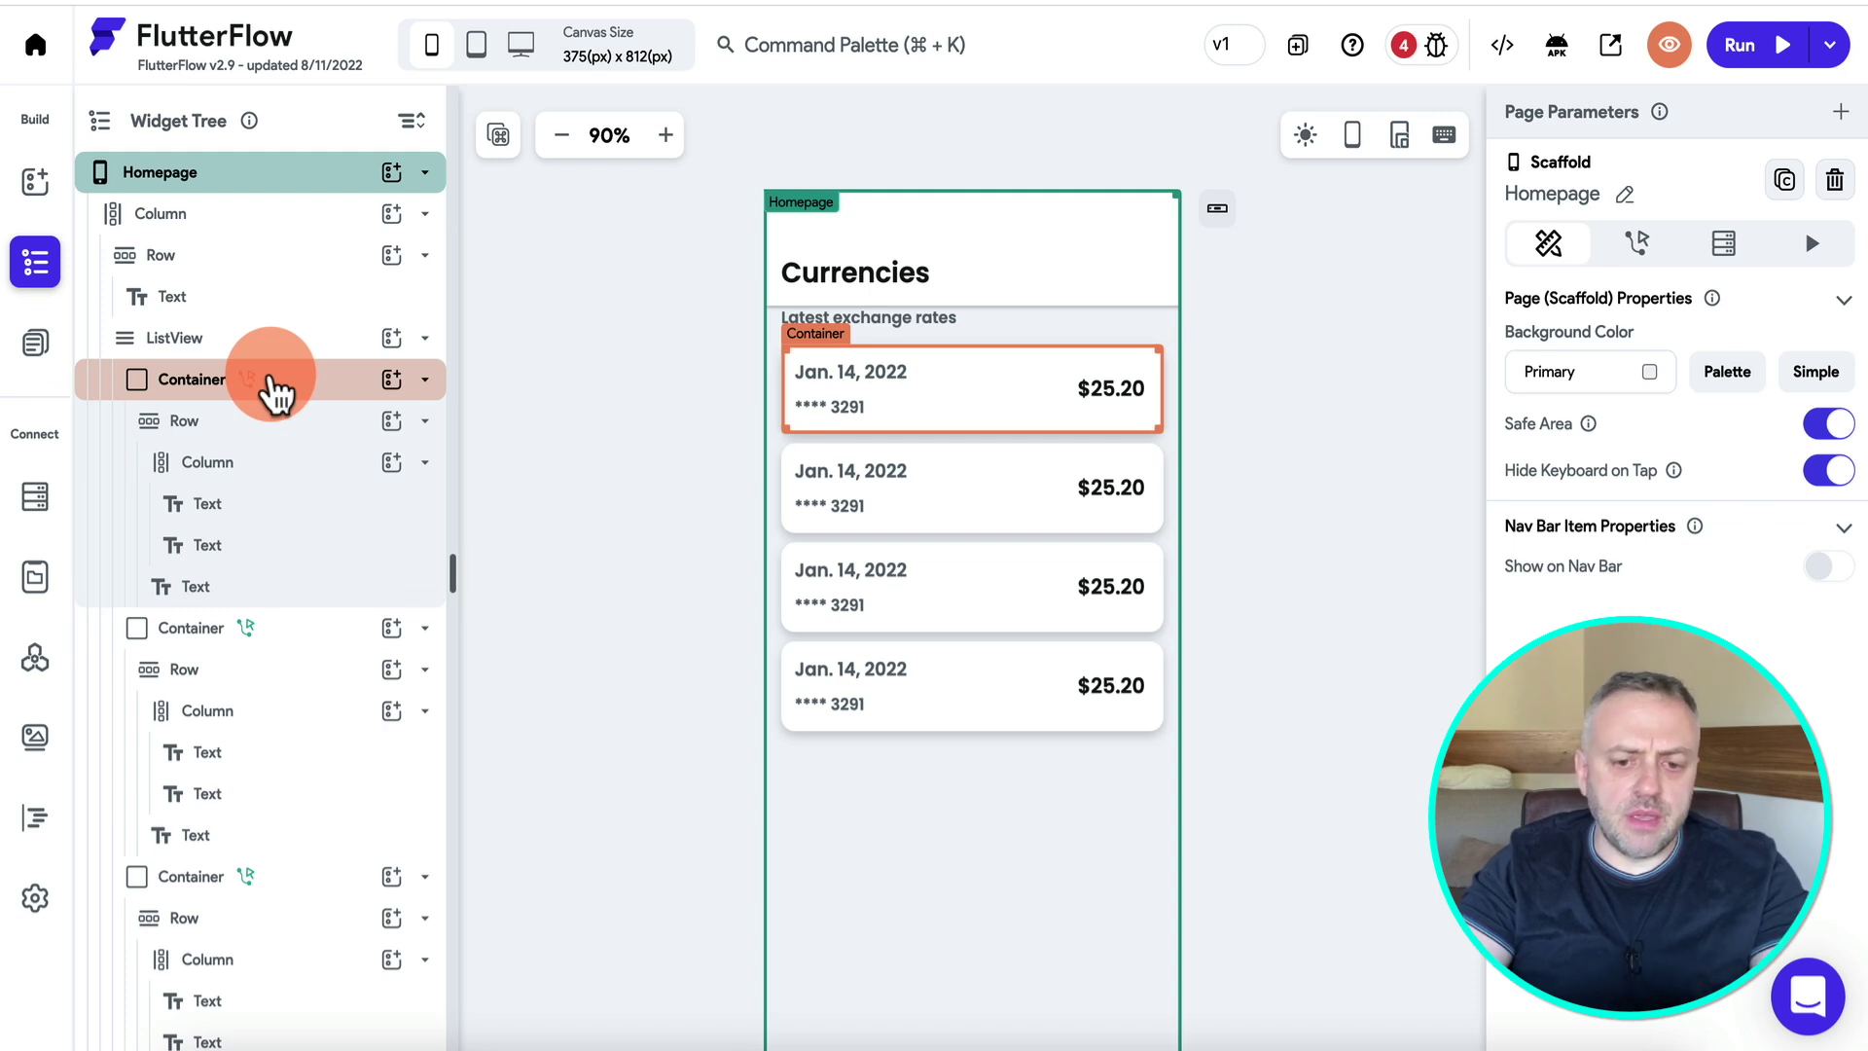
pyautogui.click(948, 533)
pyautogui.click(365, 585)
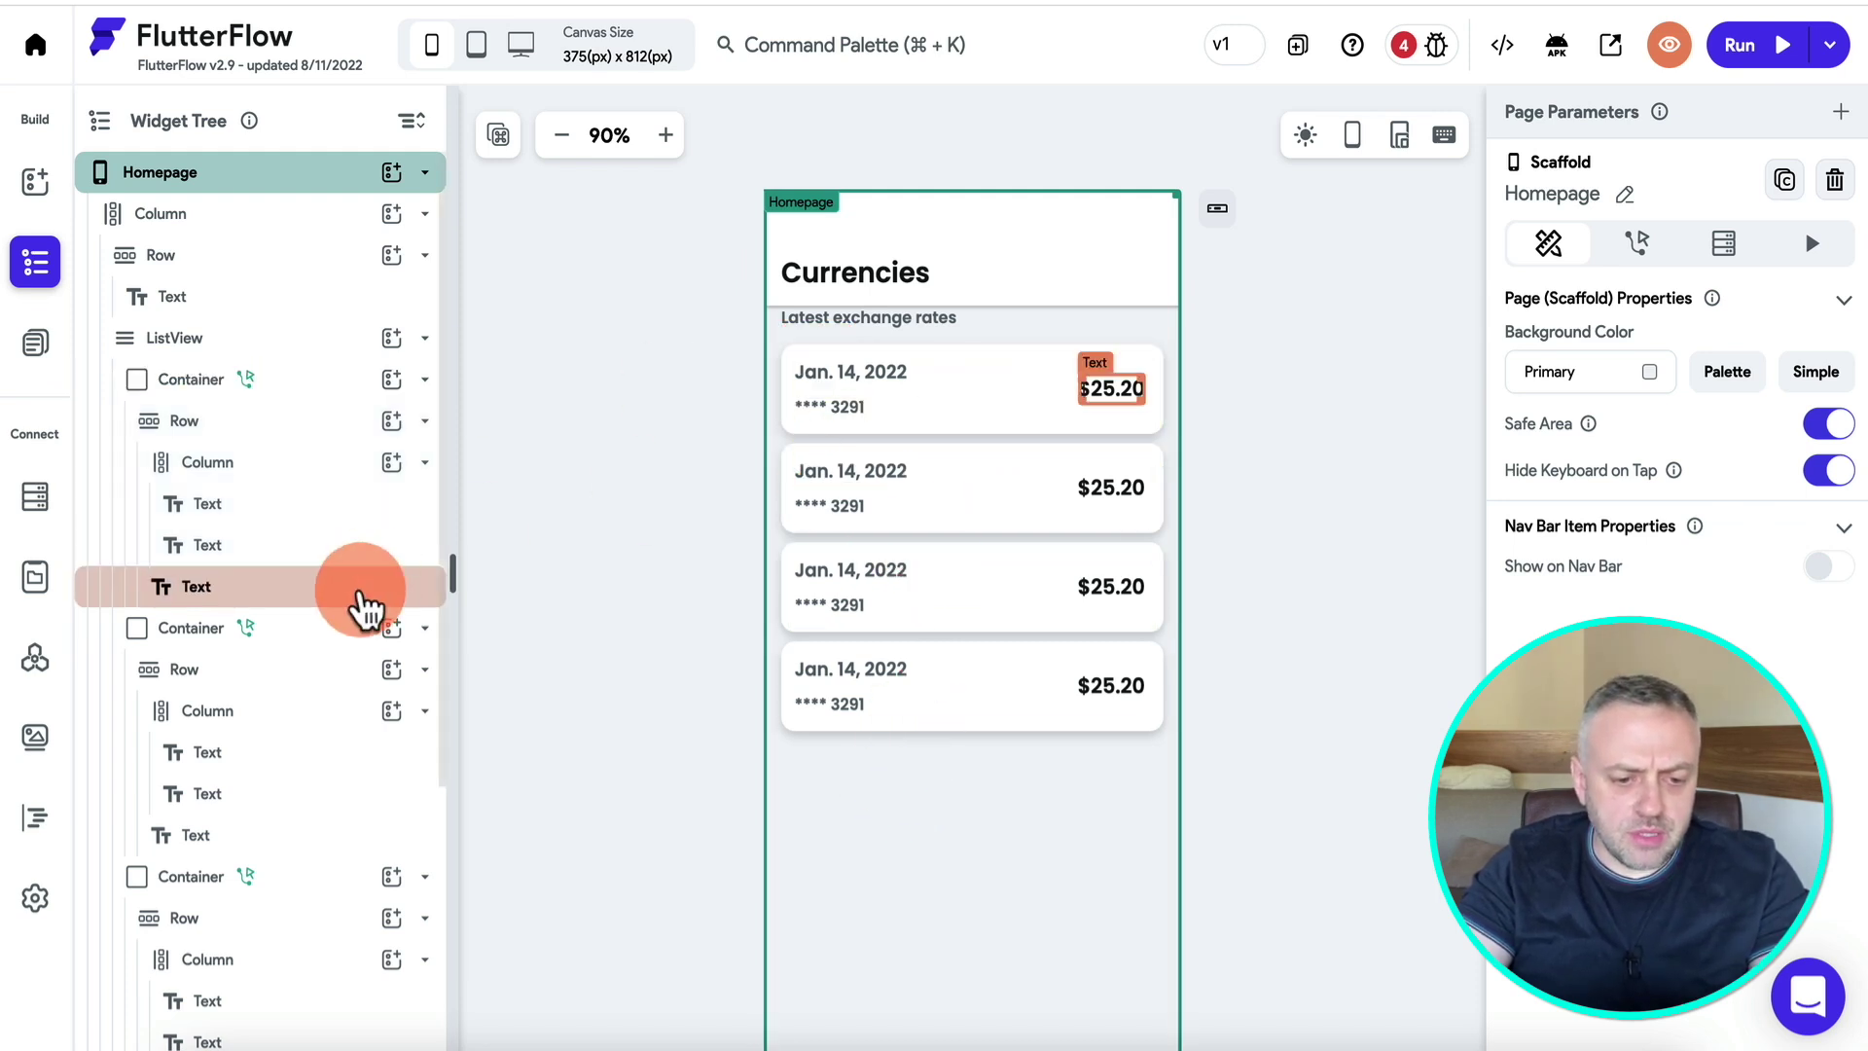
pyautogui.click(278, 341)
pyautogui.click(297, 379)
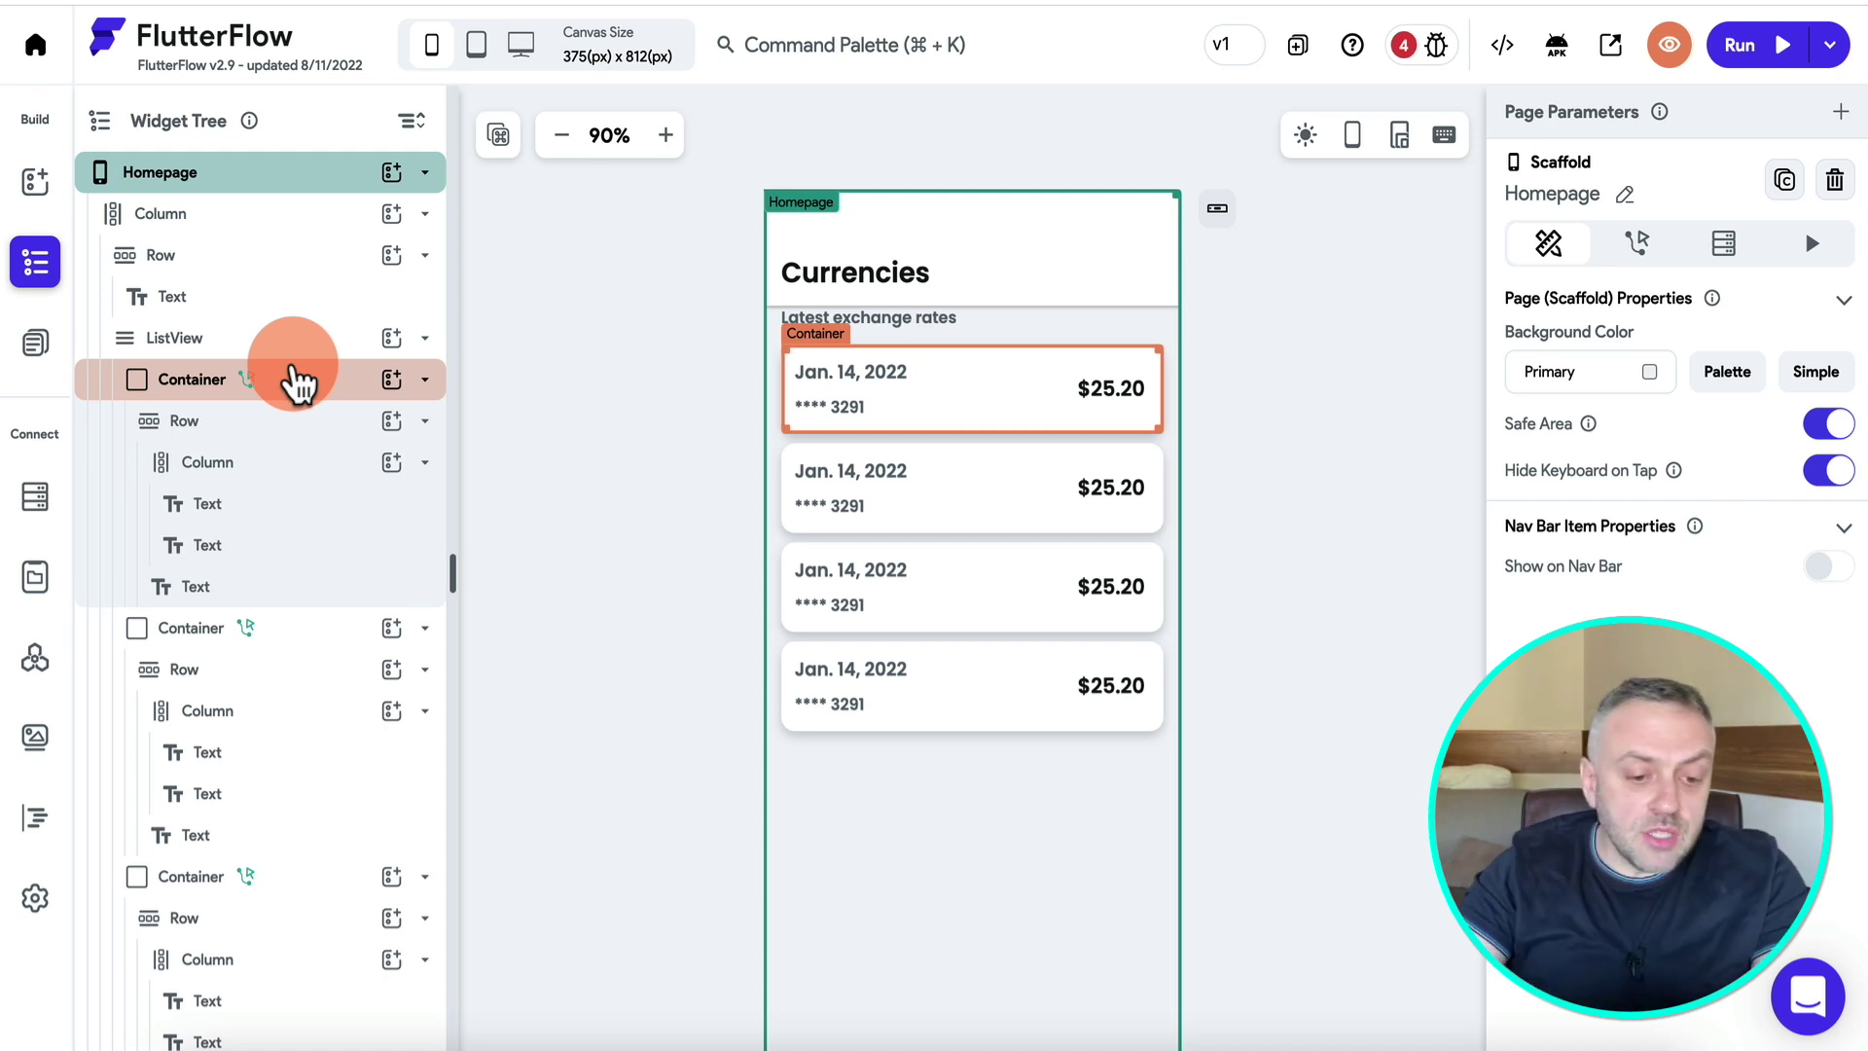
pyautogui.click(292, 631)
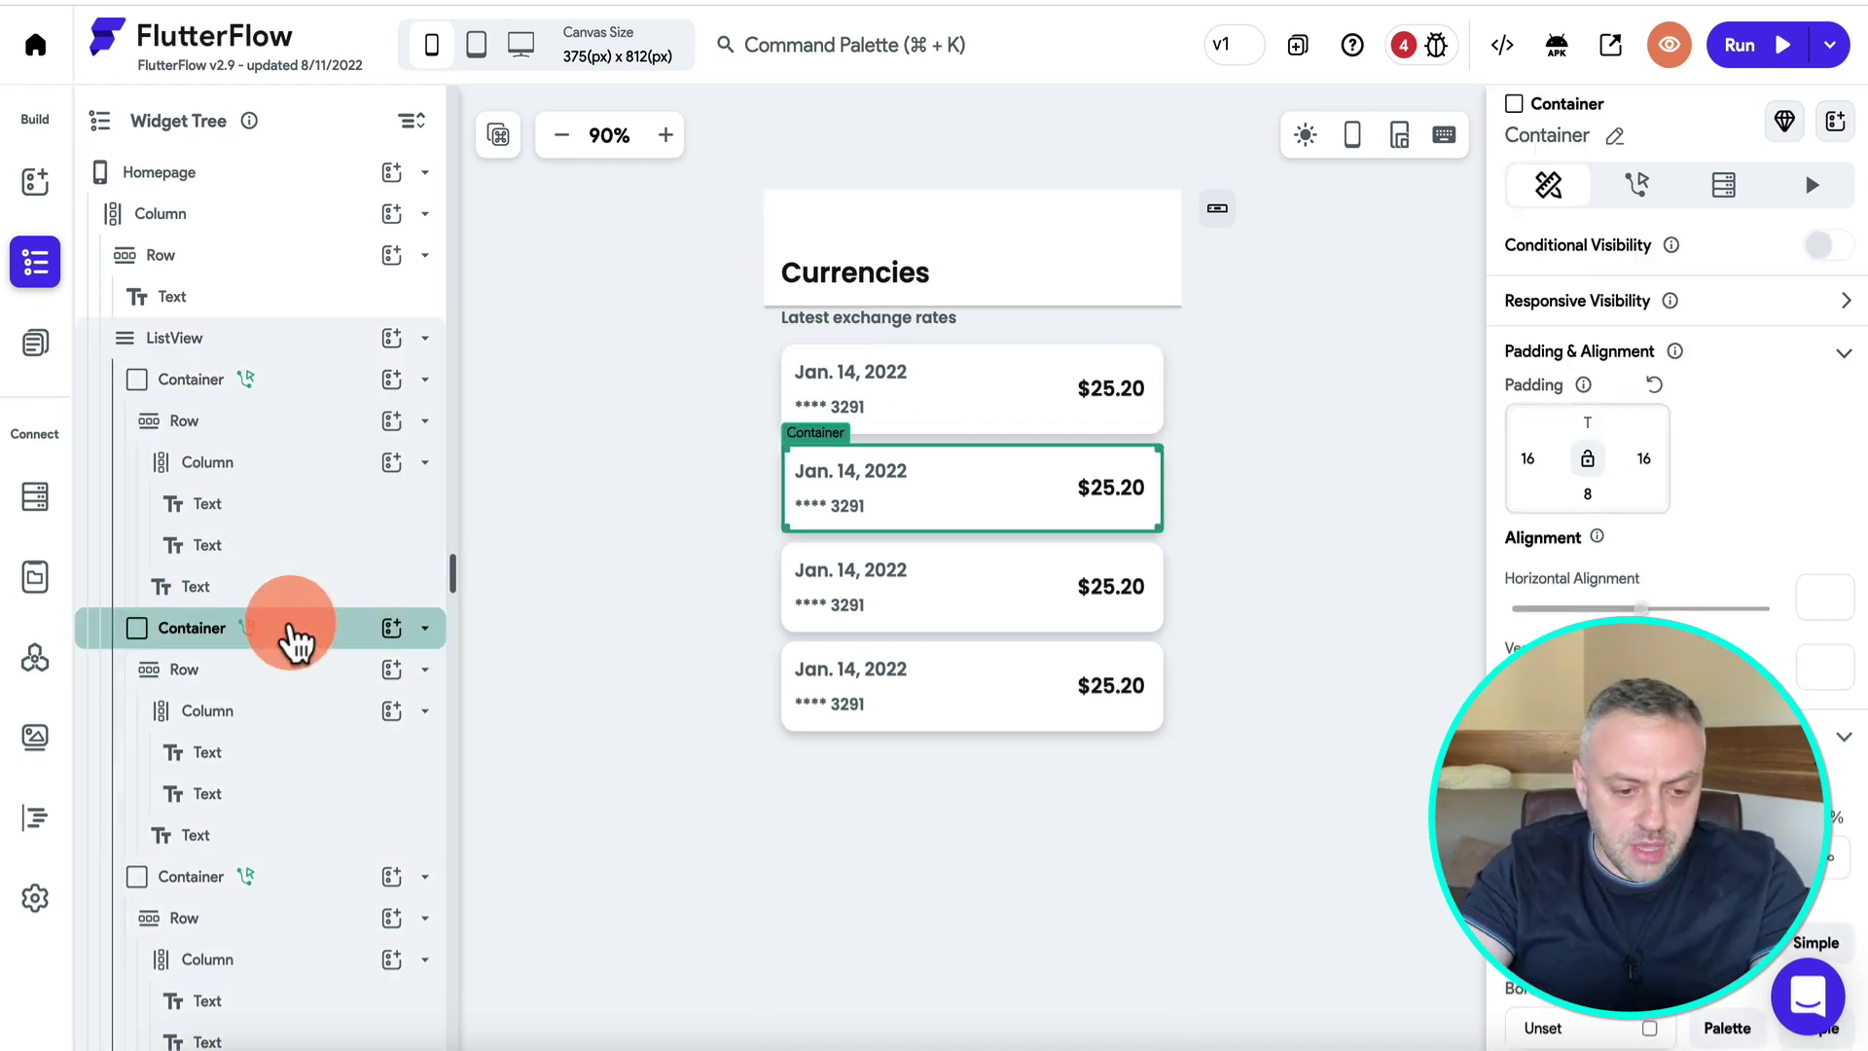
pyautogui.press('Delete')
pyautogui.click(292, 631)
pyautogui.click(299, 597)
pyautogui.press('Delete')
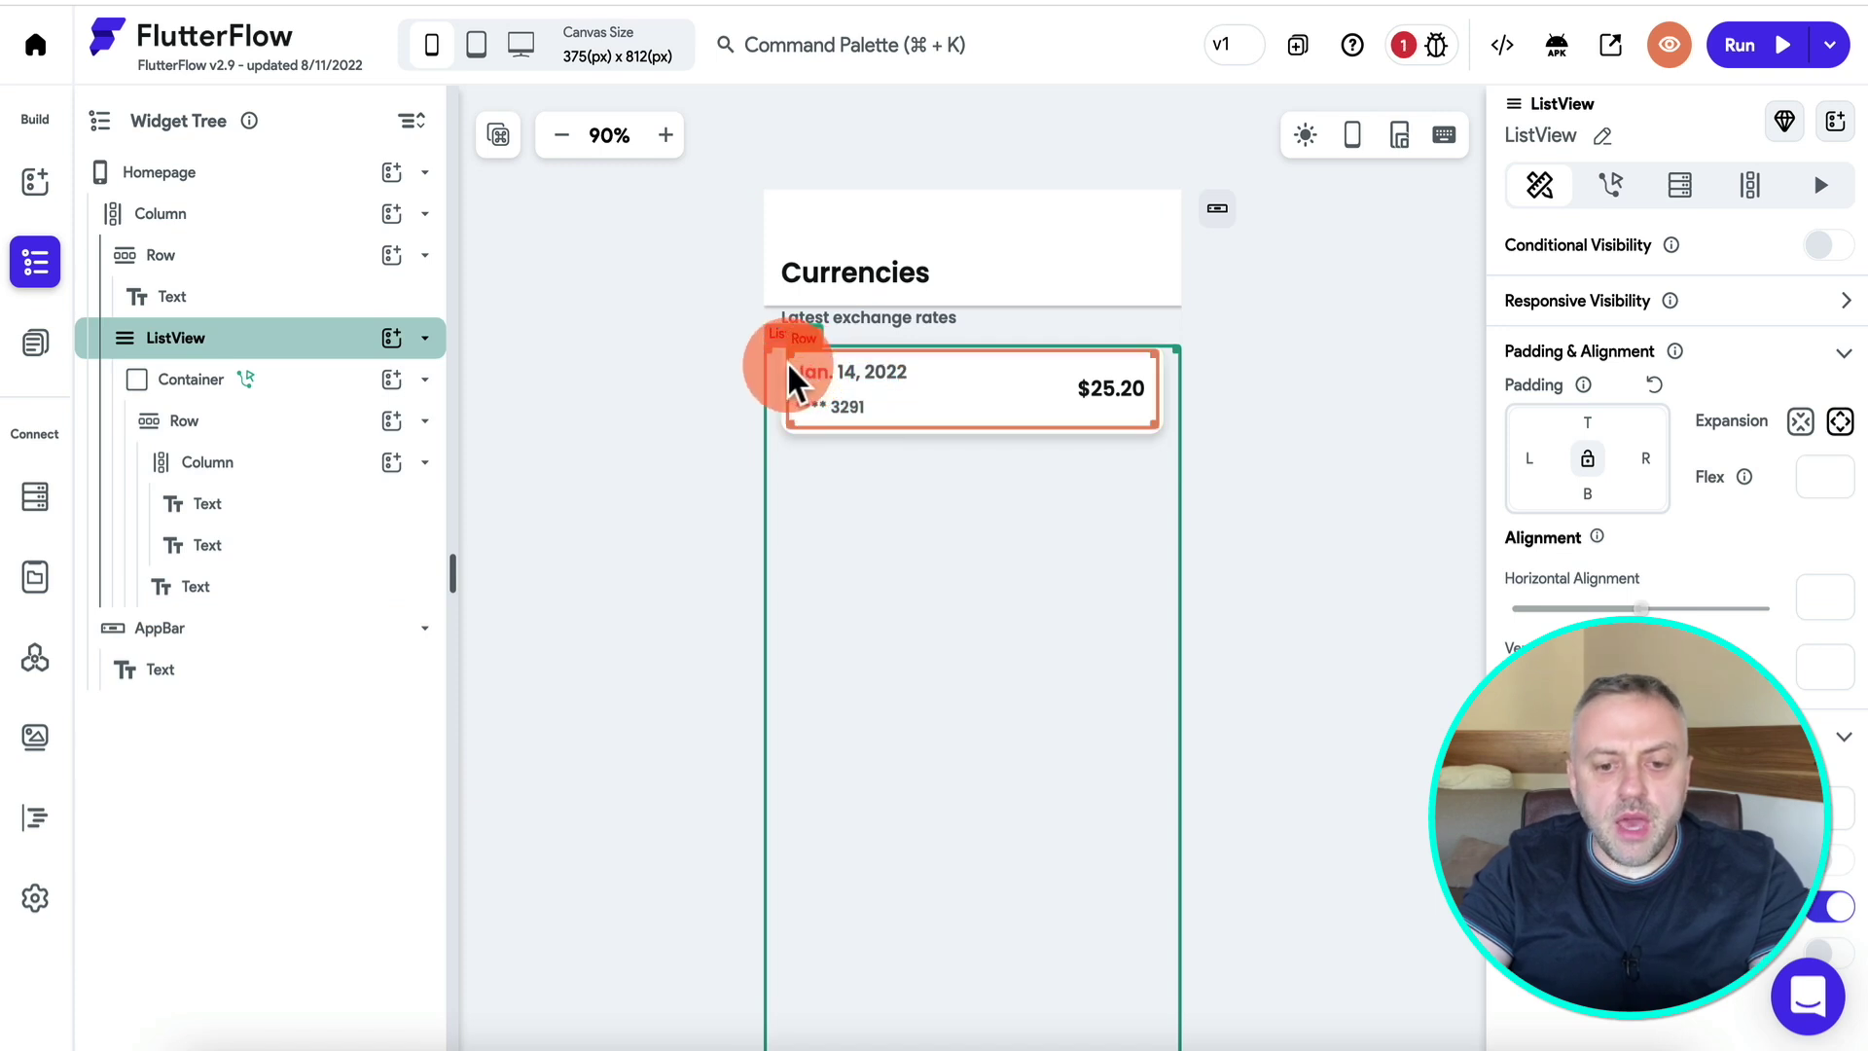
# Open the backend query settings of the ListView that holds the remaining container.
pyautogui.click(786, 379)
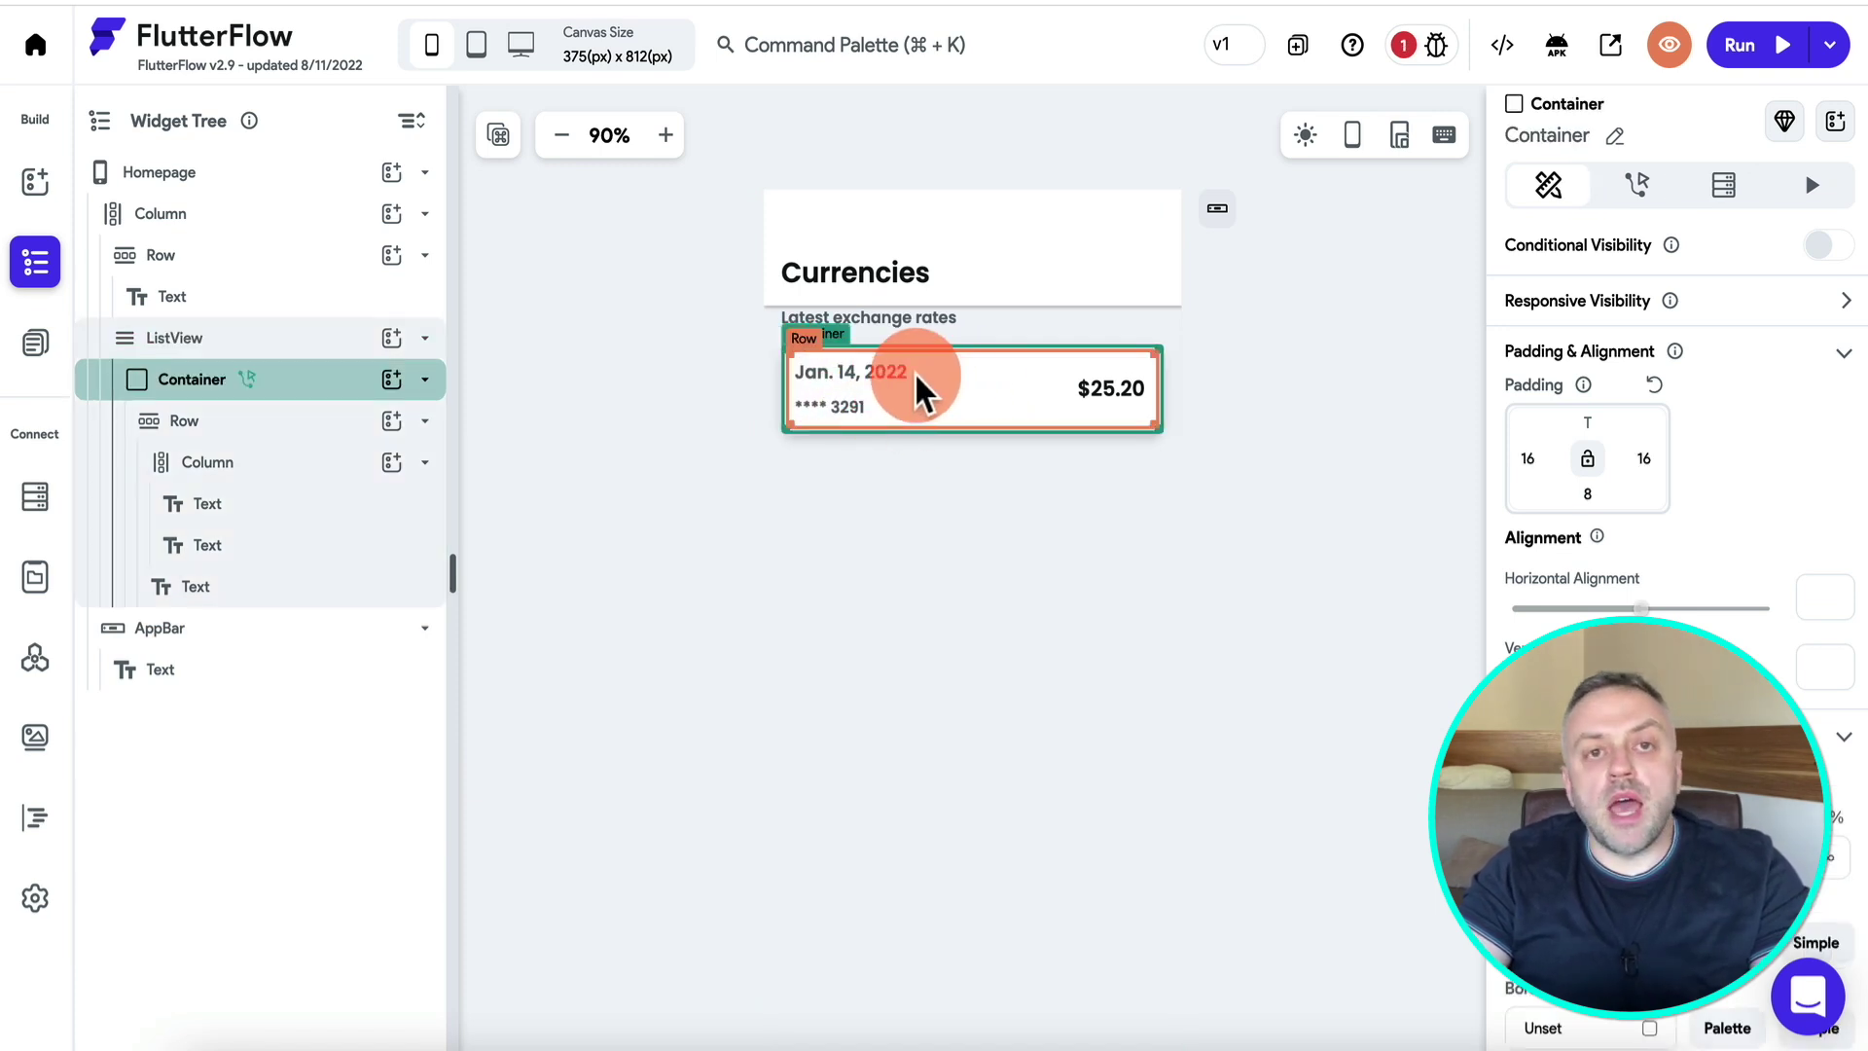
pyautogui.click(266, 342)
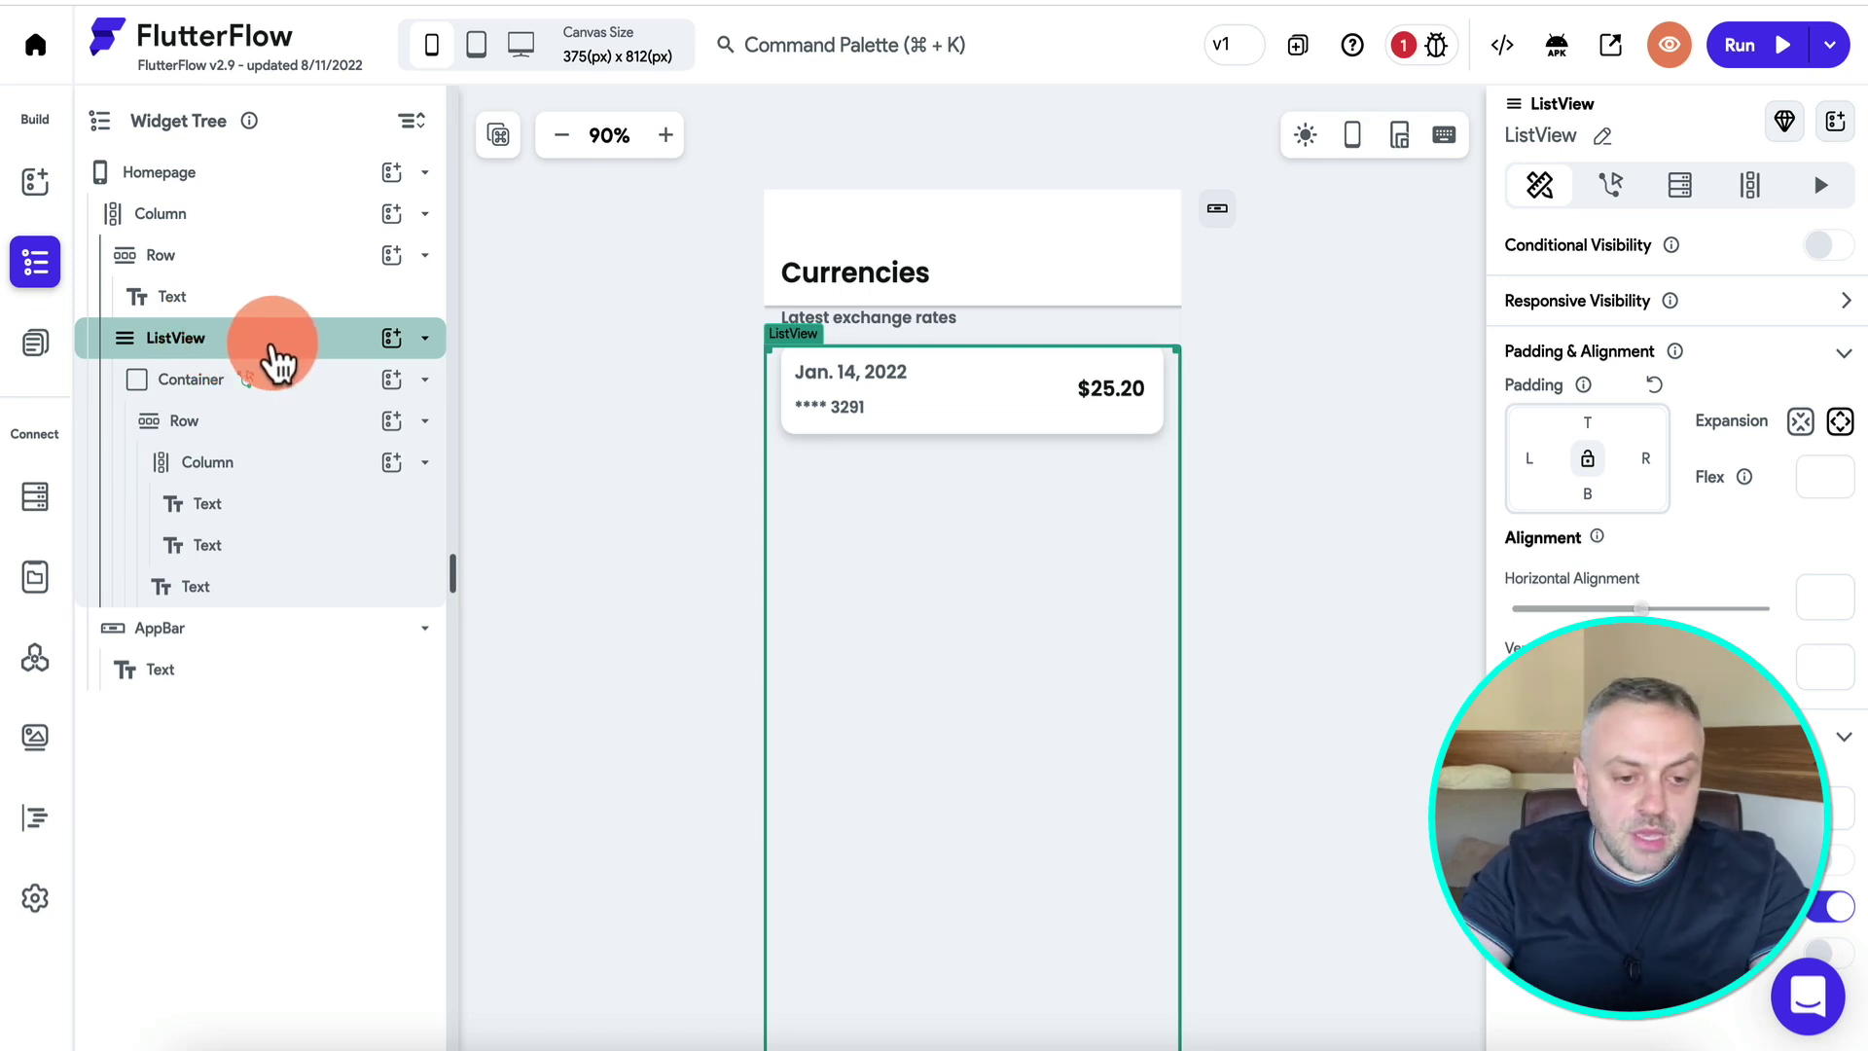
pyautogui.click(1680, 185)
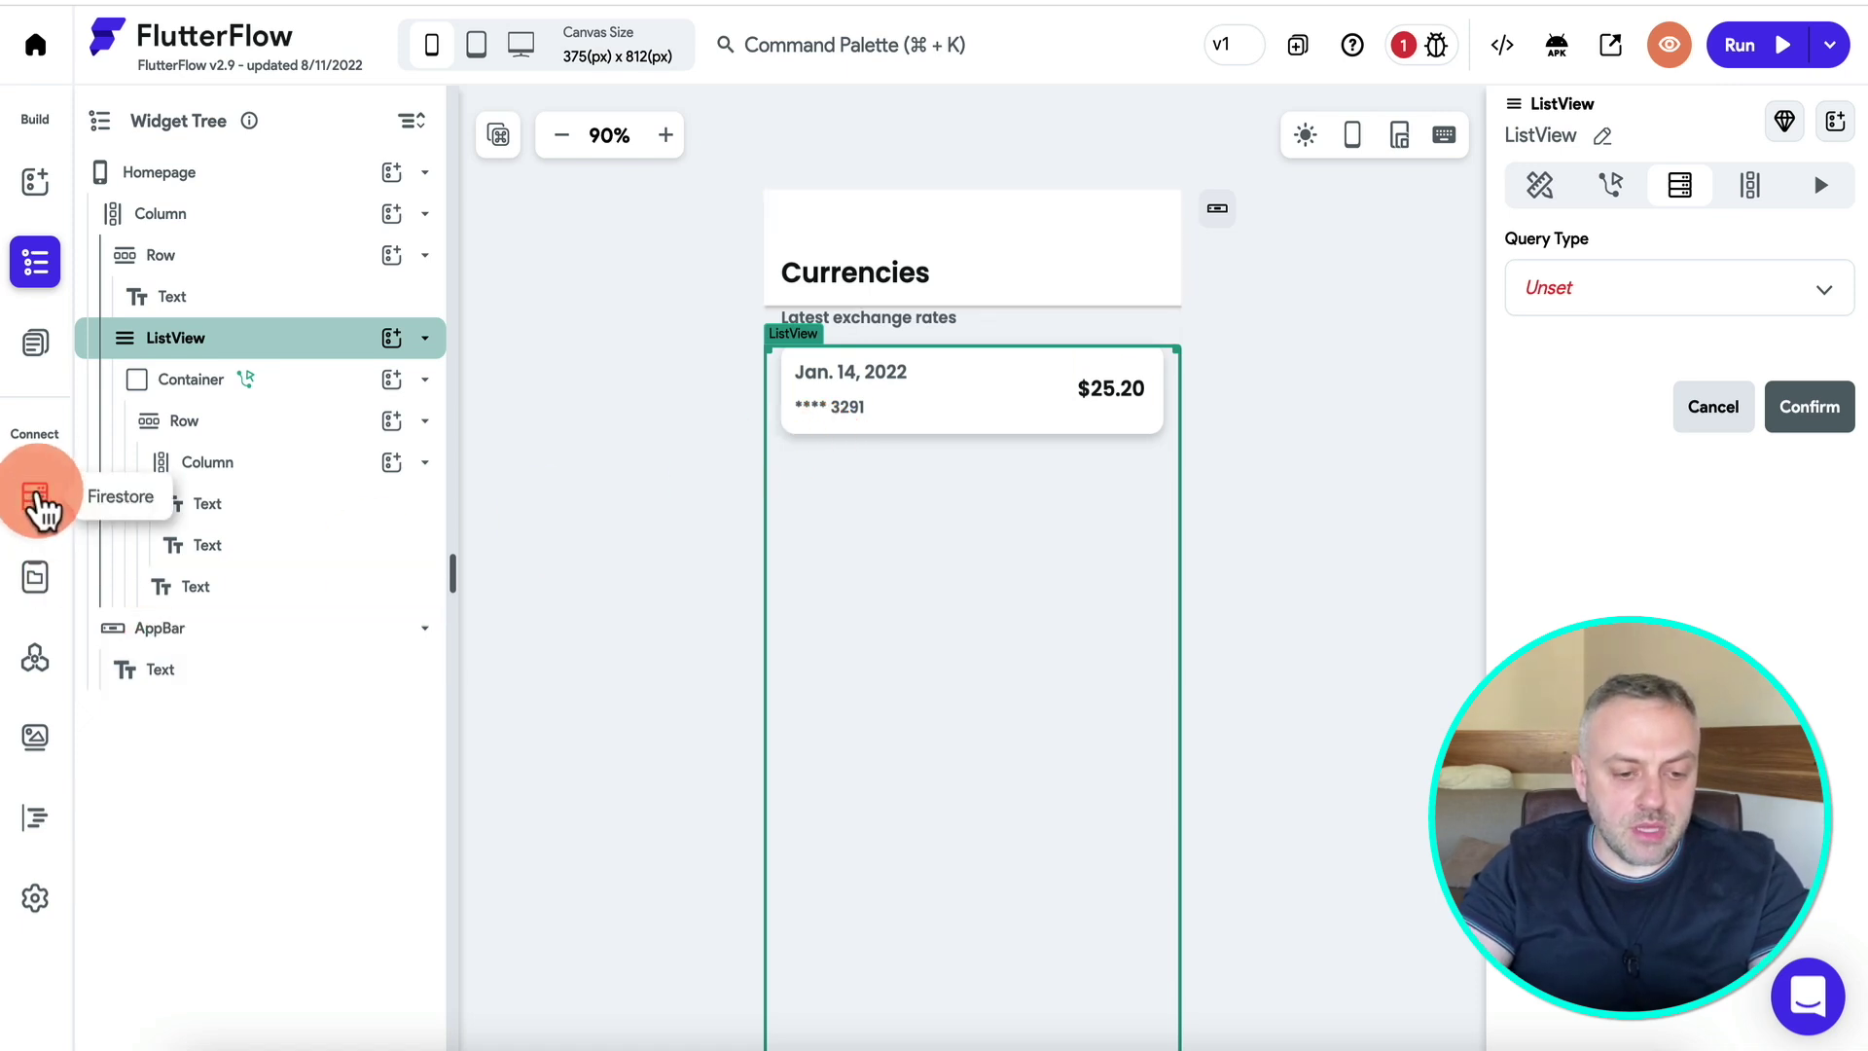
# Create a Firestore collection schema named currencies and check the matching collection's document fields in the Firebase console.
pyautogui.click(37, 498)
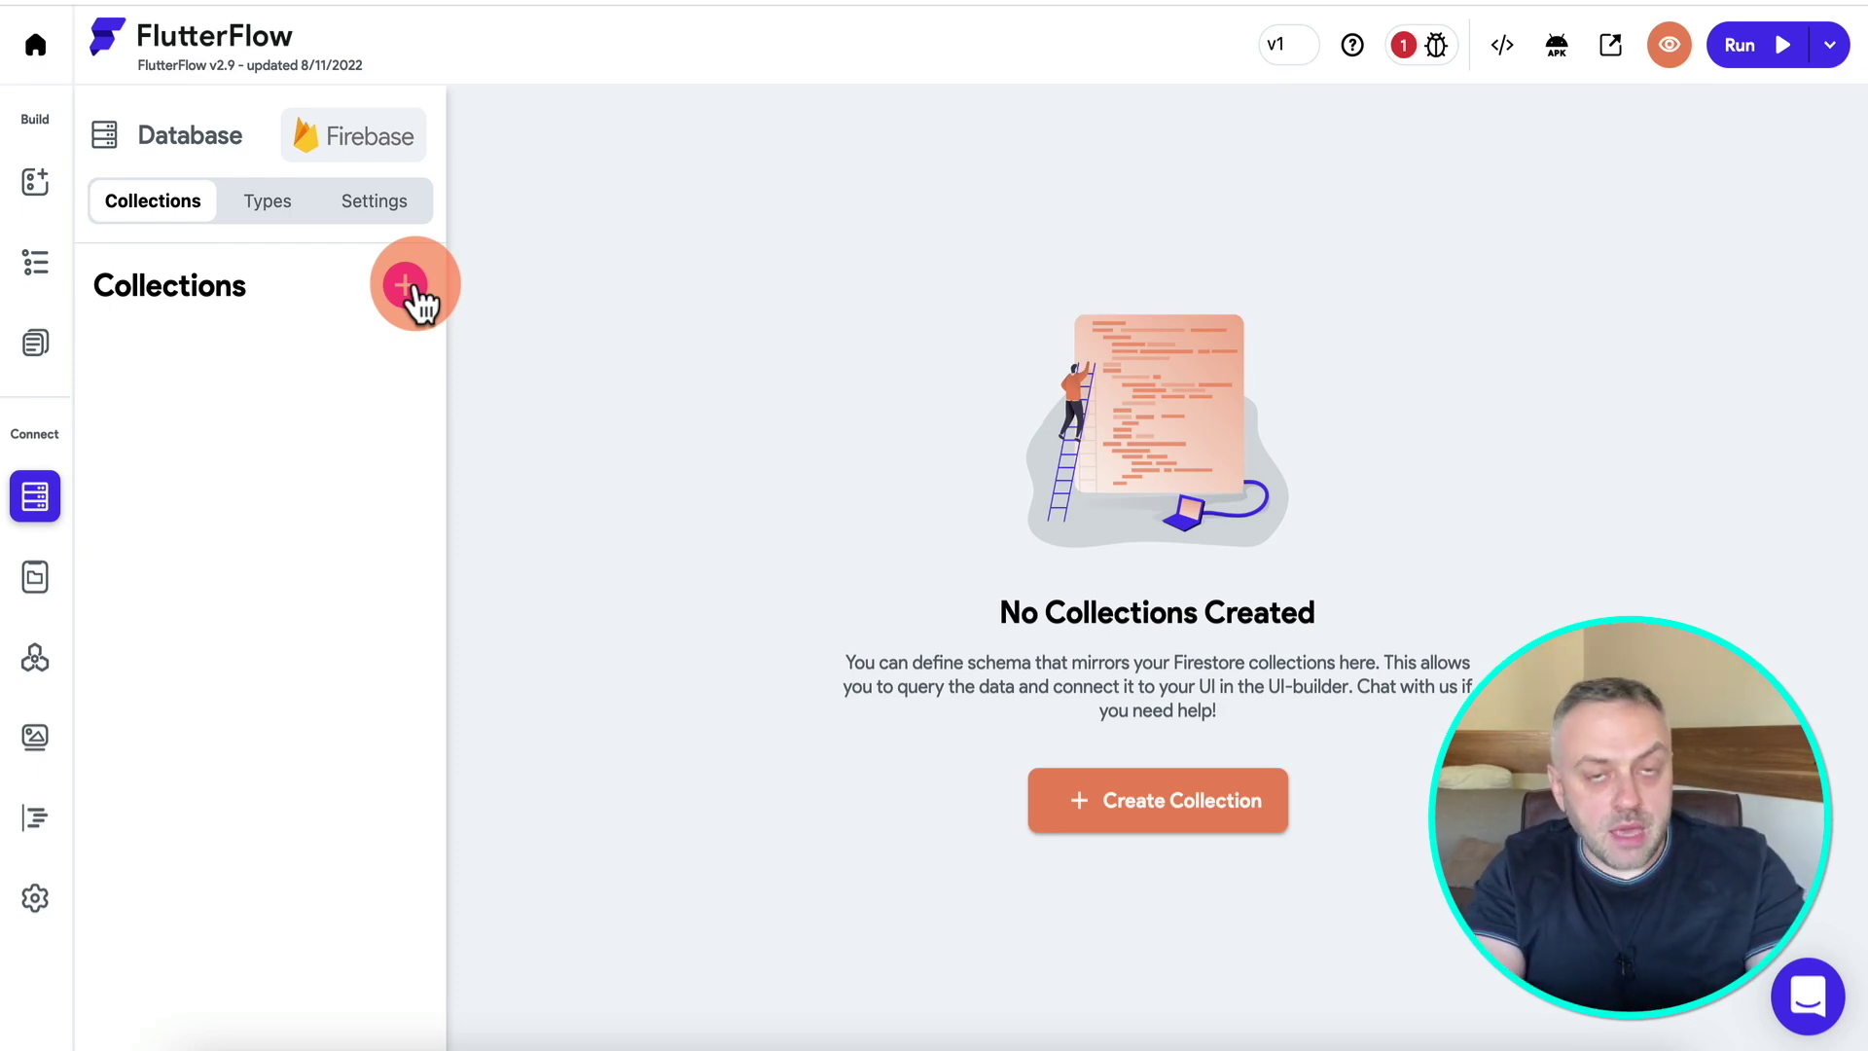
pyautogui.click(405, 286)
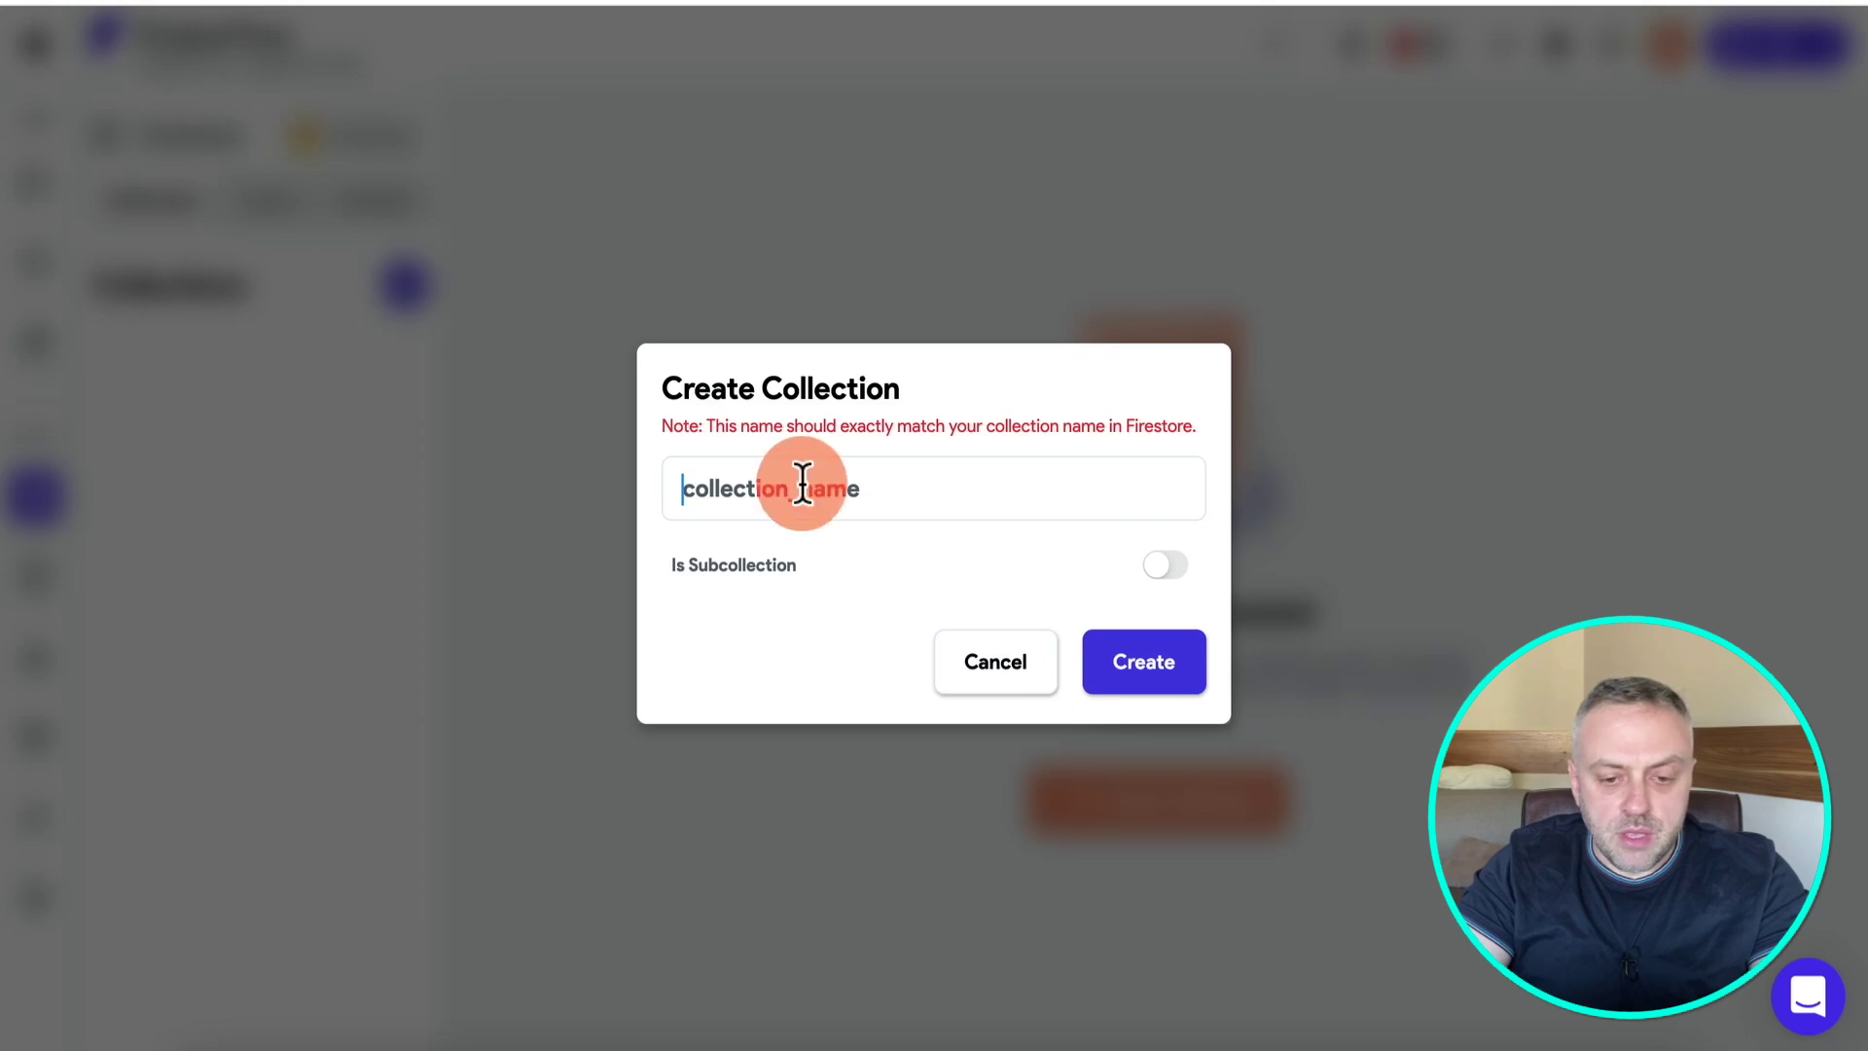
pyautogui.write('currencies')
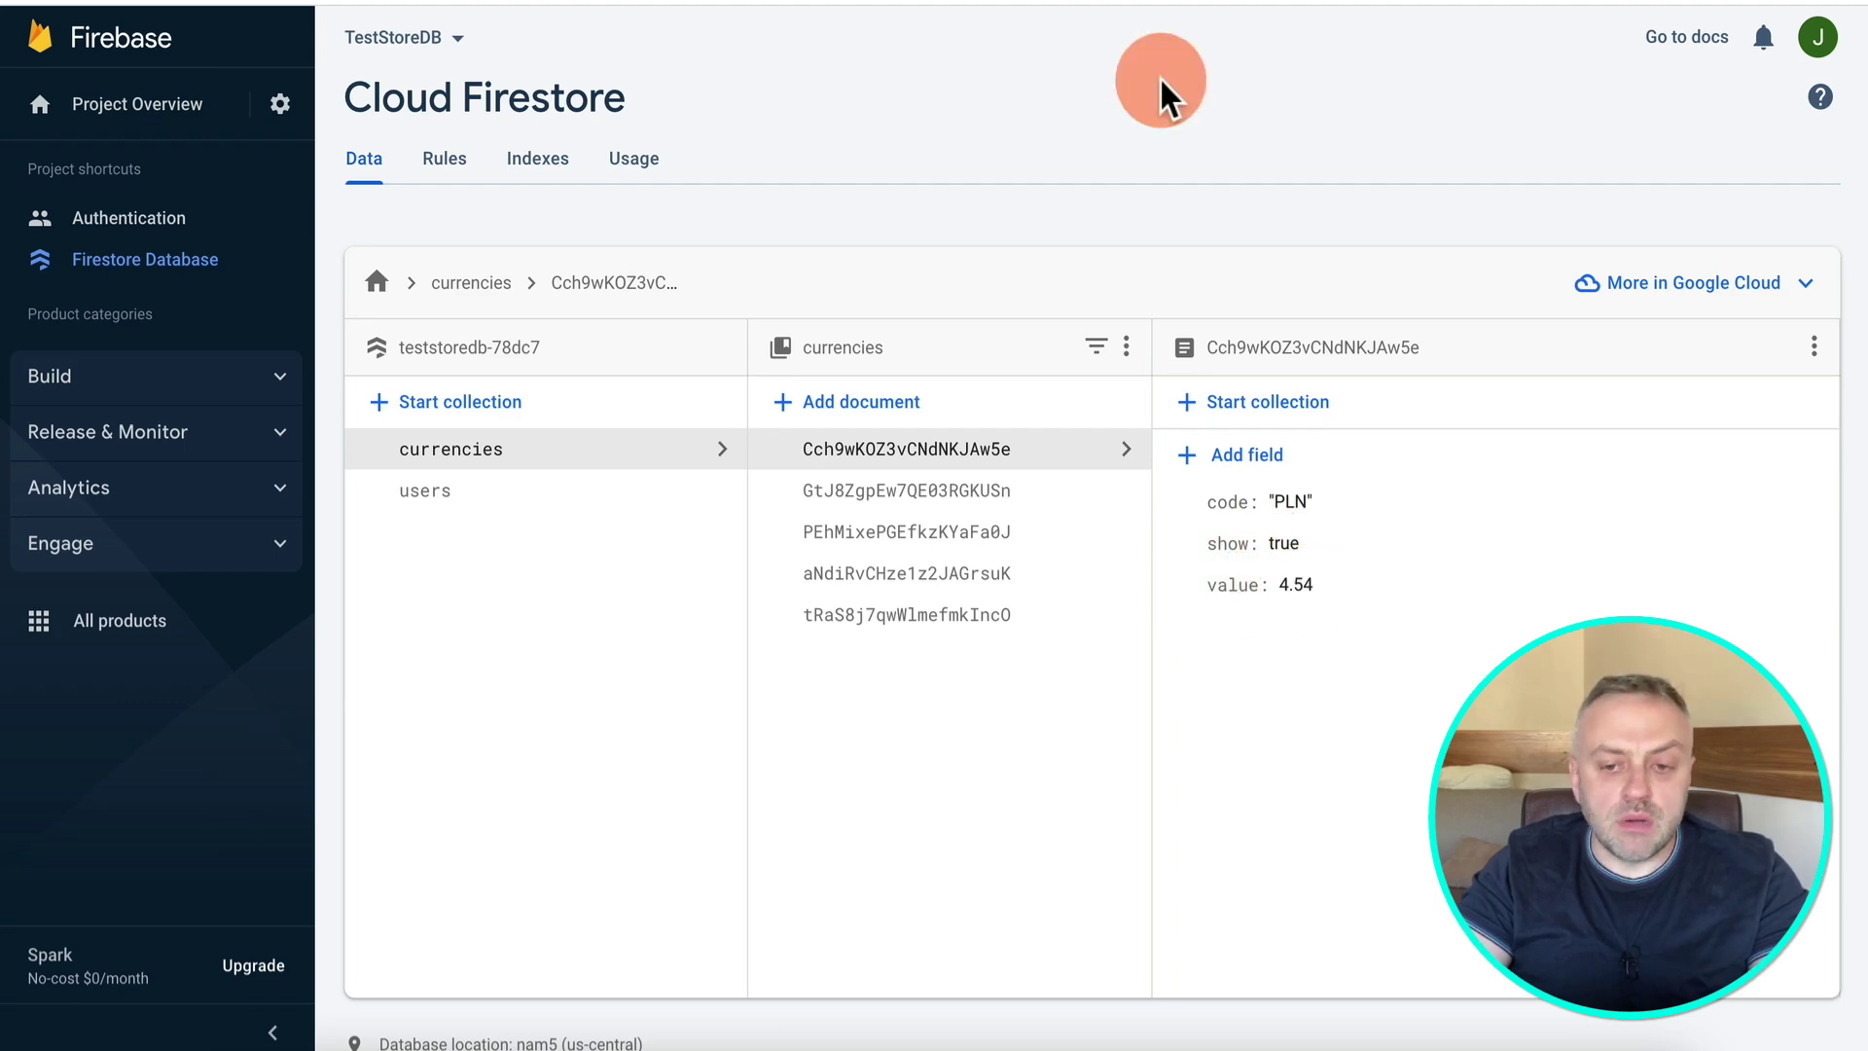
pyautogui.hotkey('ctrl', 'Tab')
# Add a Boolean field named show to the currencies collection schema.
pyautogui.click(1172, 498)
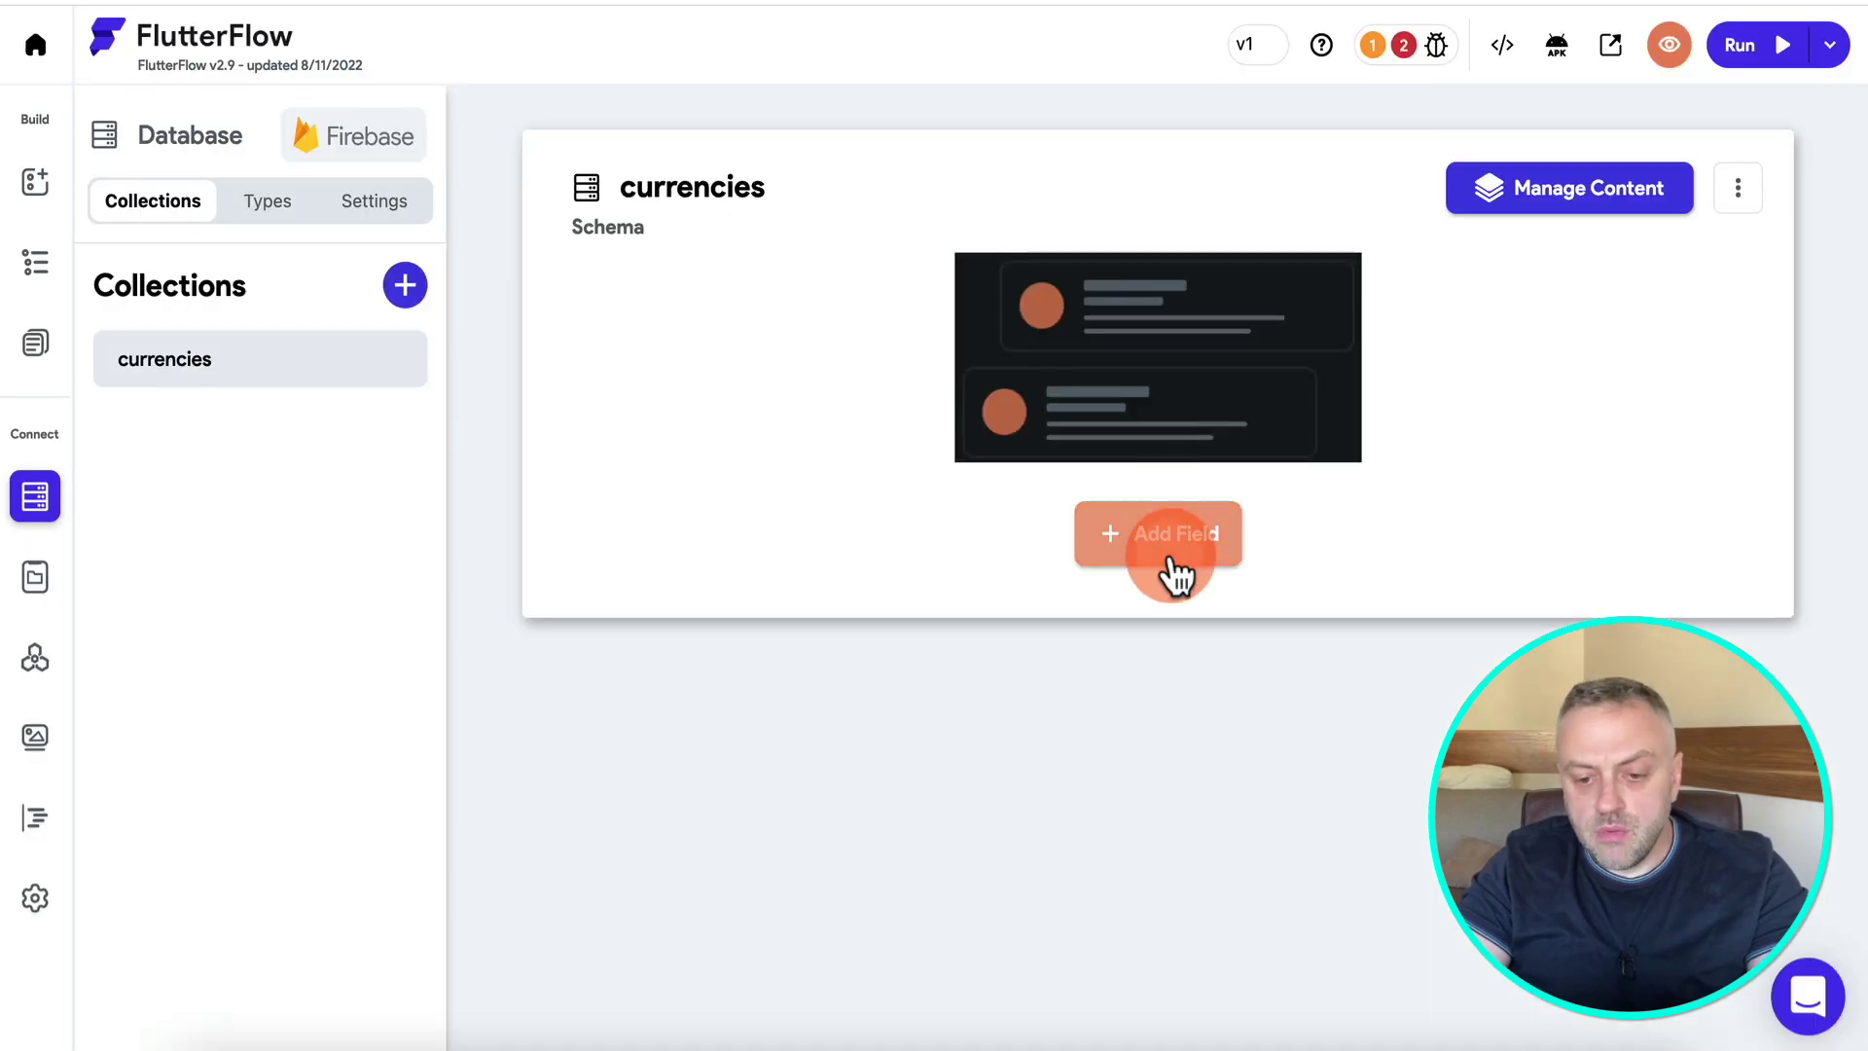
pyautogui.write('show')
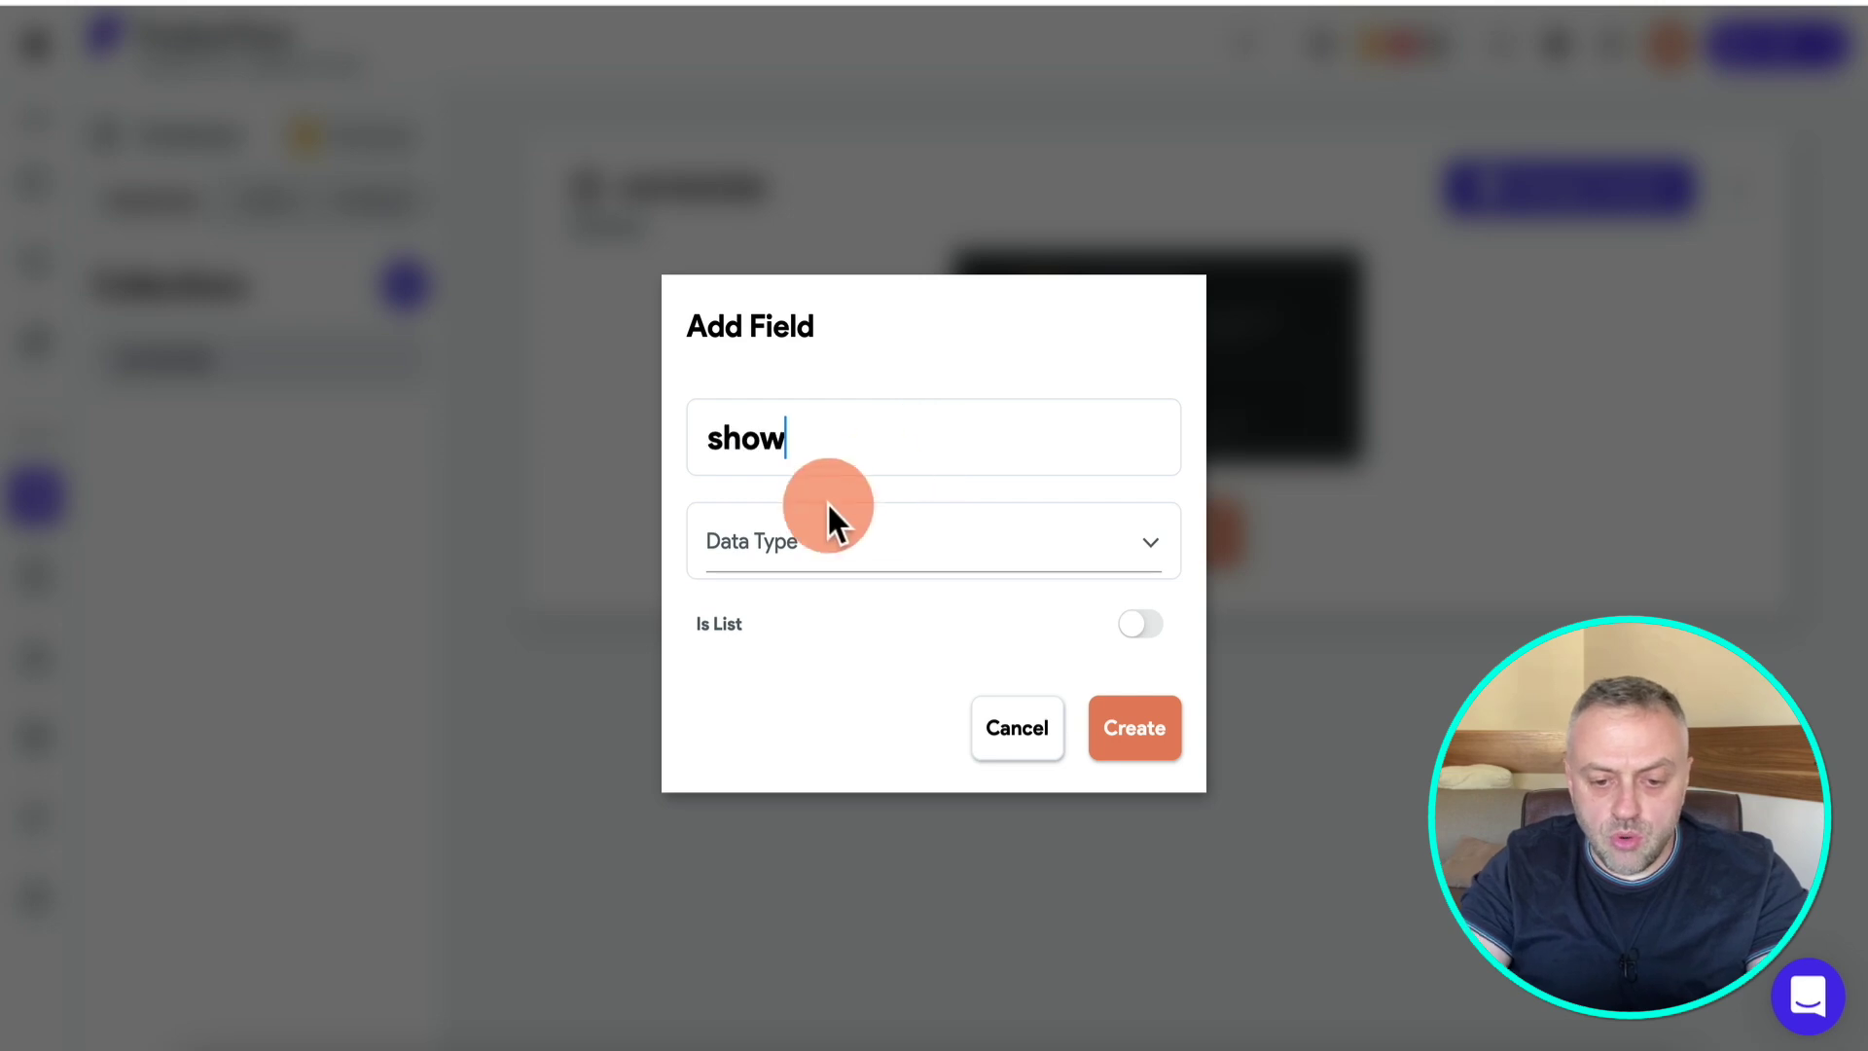
pyautogui.click(852, 551)
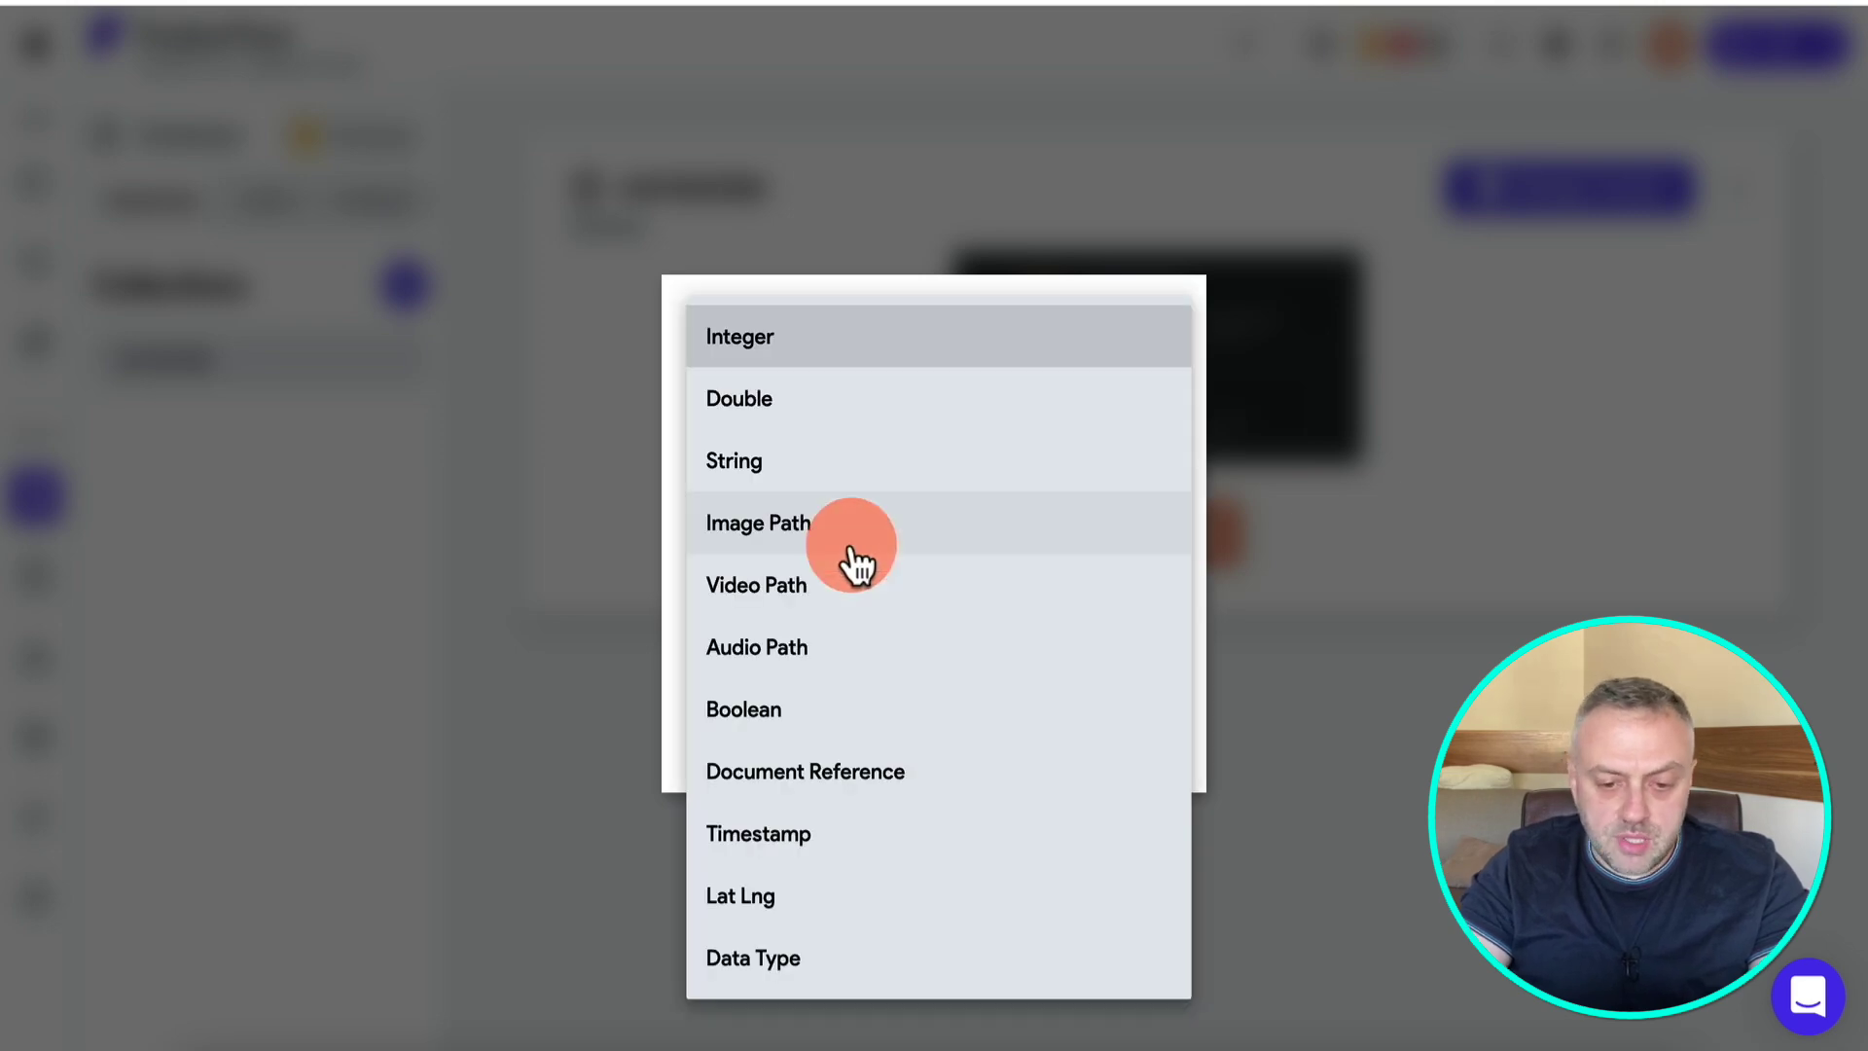
pyautogui.click(821, 720)
pyautogui.click(1147, 747)
# Add a String field named code to the currencies collection schema.
pyautogui.click(655, 421)
pyautogui.write('code')
pyautogui.click(791, 556)
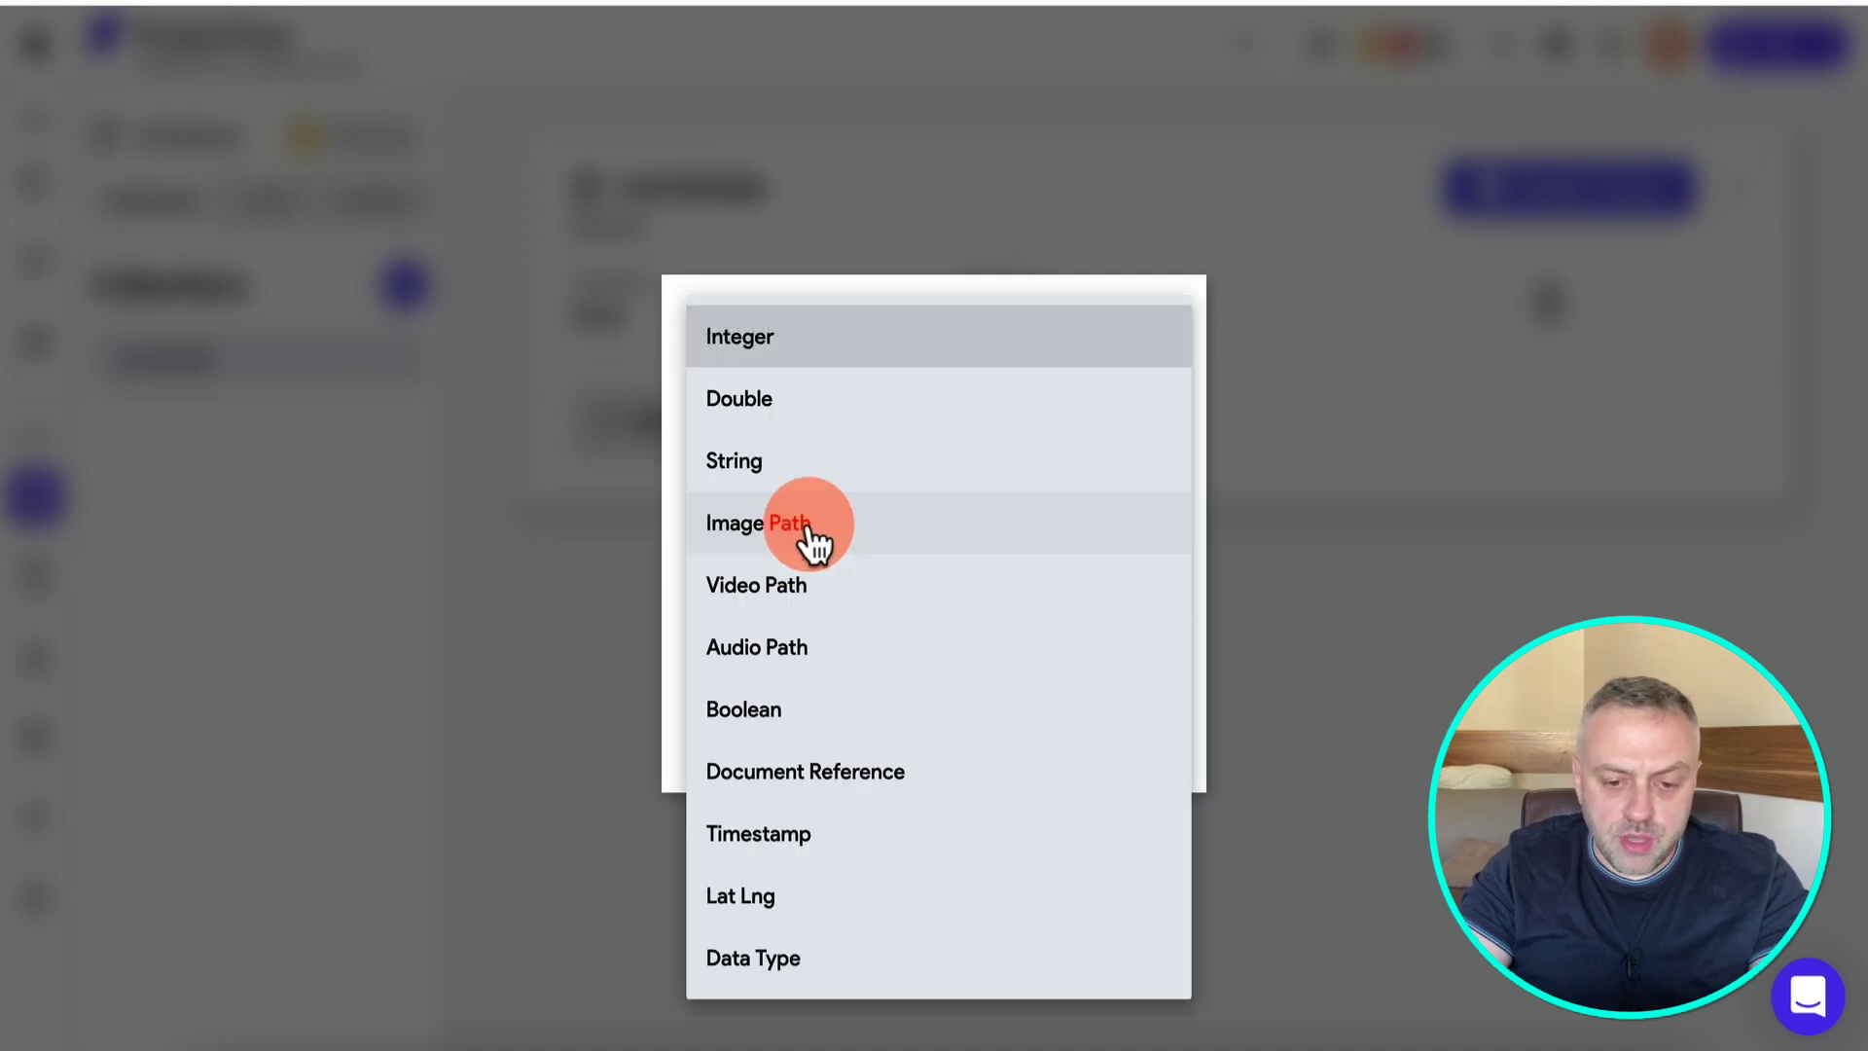
pyautogui.click(834, 465)
pyautogui.click(1136, 728)
# Add a Double field named value to the currencies schema and validate the schema against the Firestore data.
pyautogui.click(605, 522)
pyautogui.write('value')
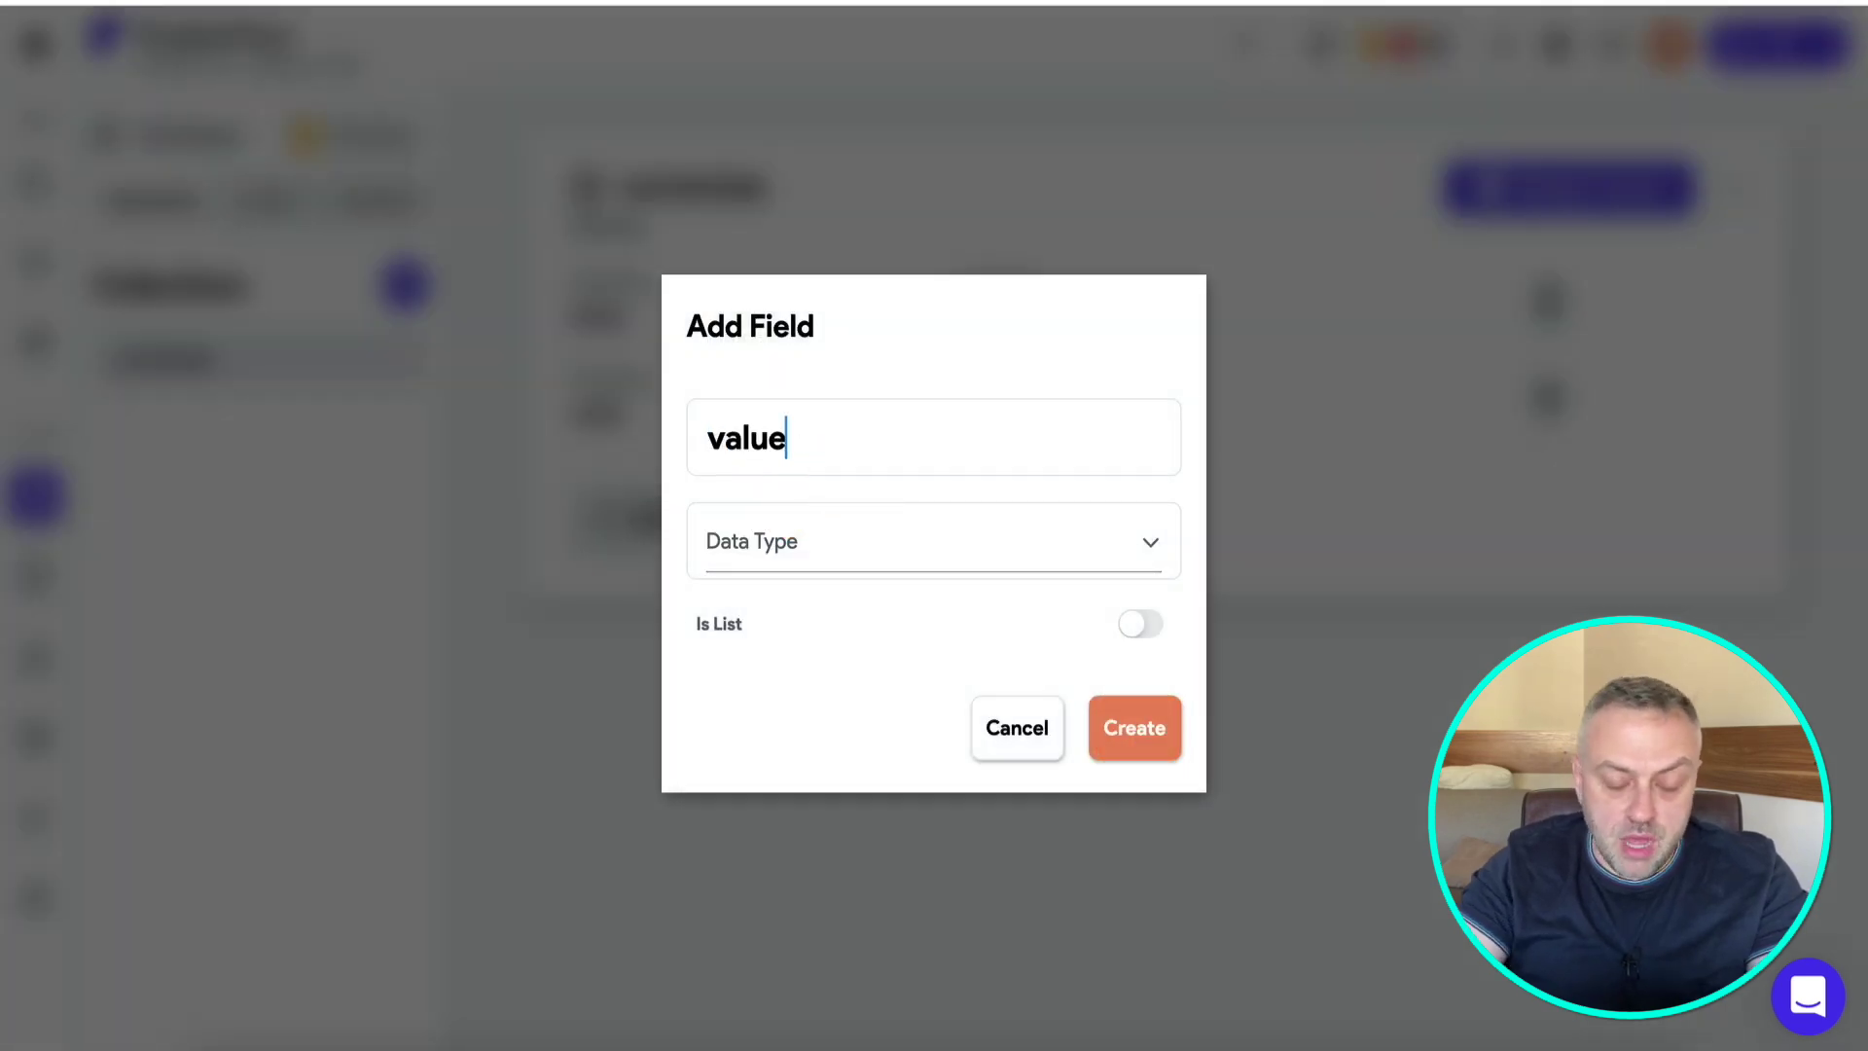
pyautogui.click(925, 551)
pyautogui.click(901, 399)
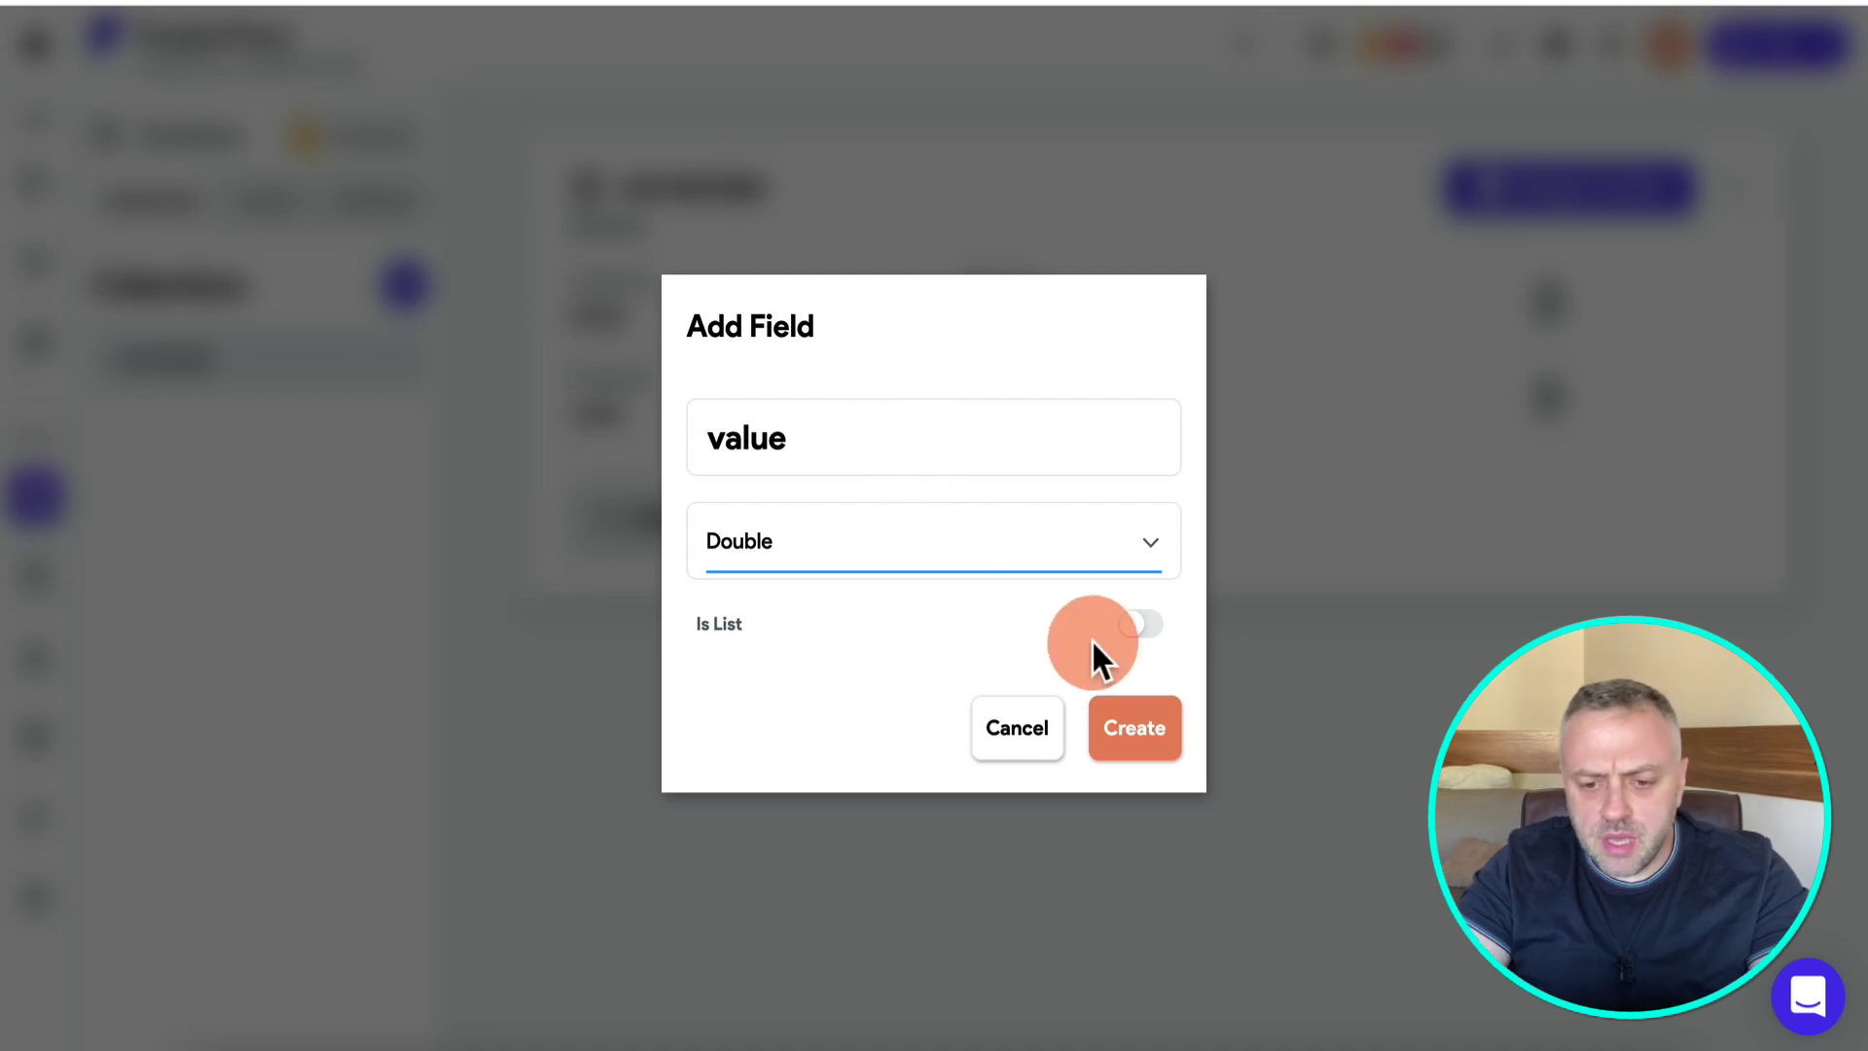
pyautogui.click(1143, 735)
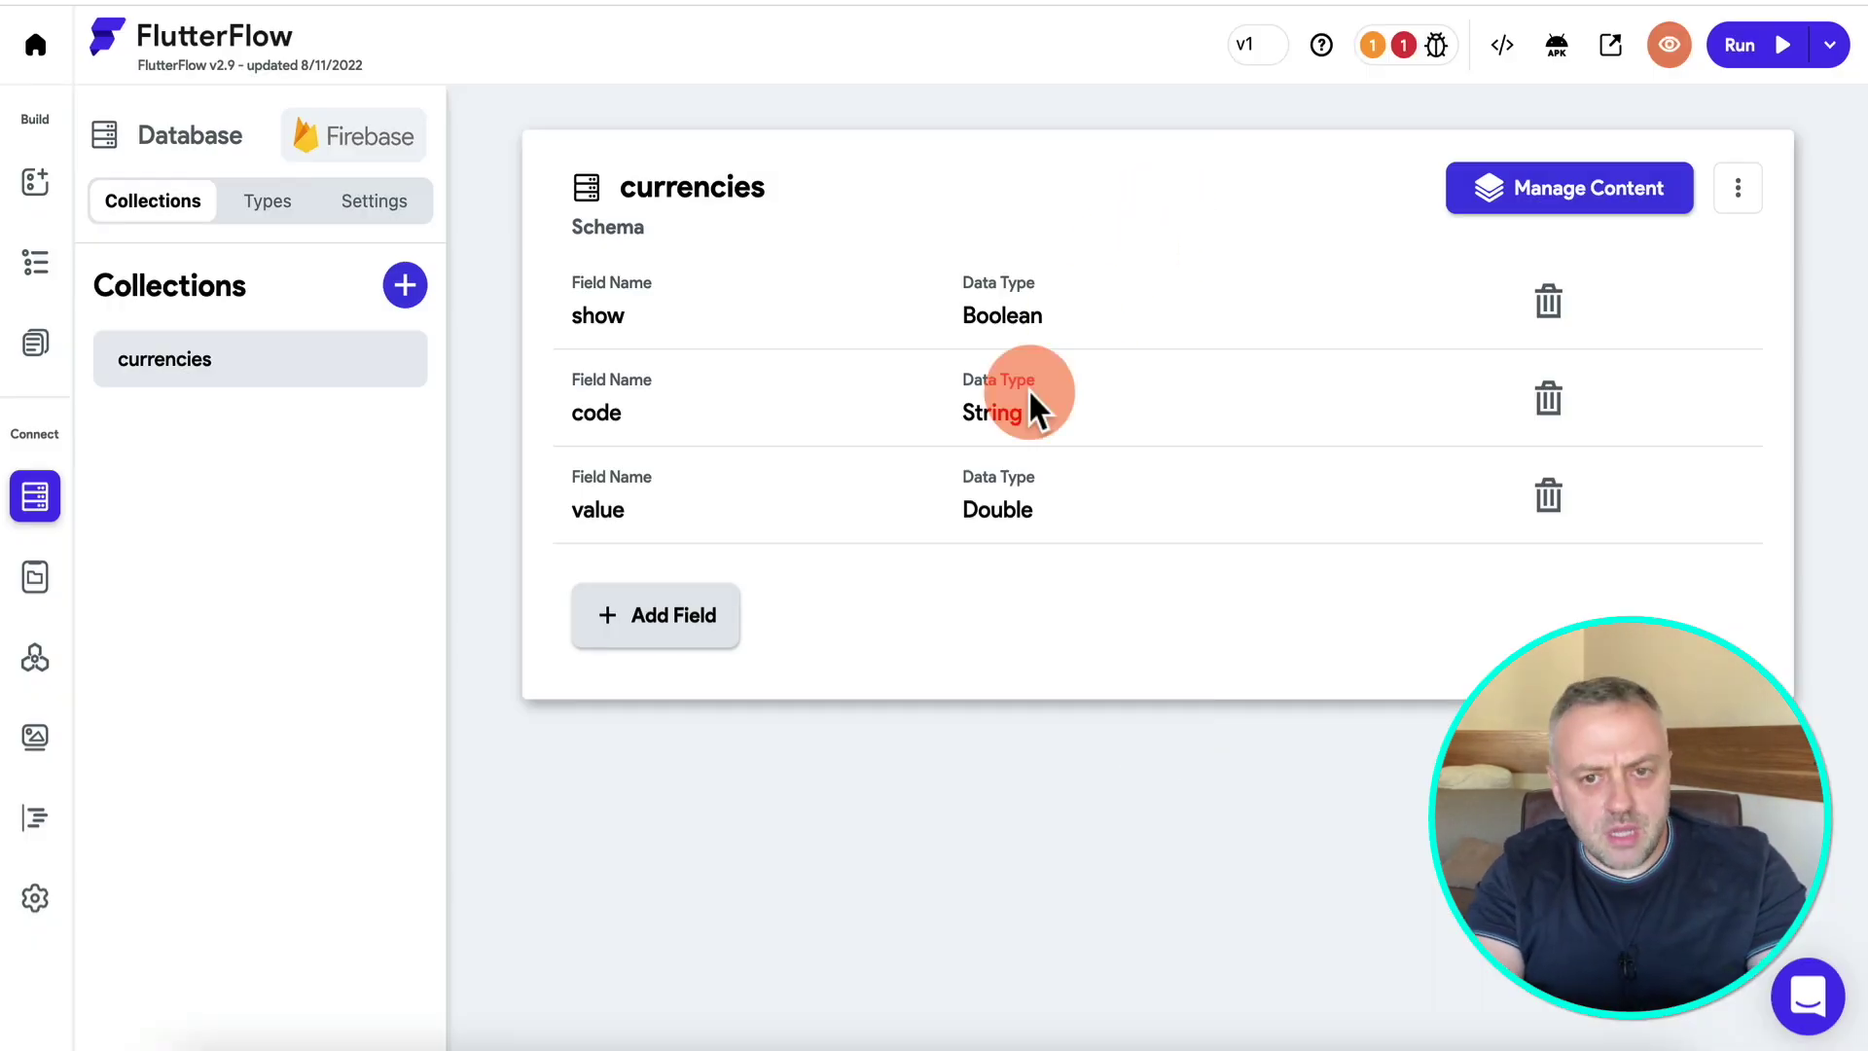
pyautogui.click(418, 203)
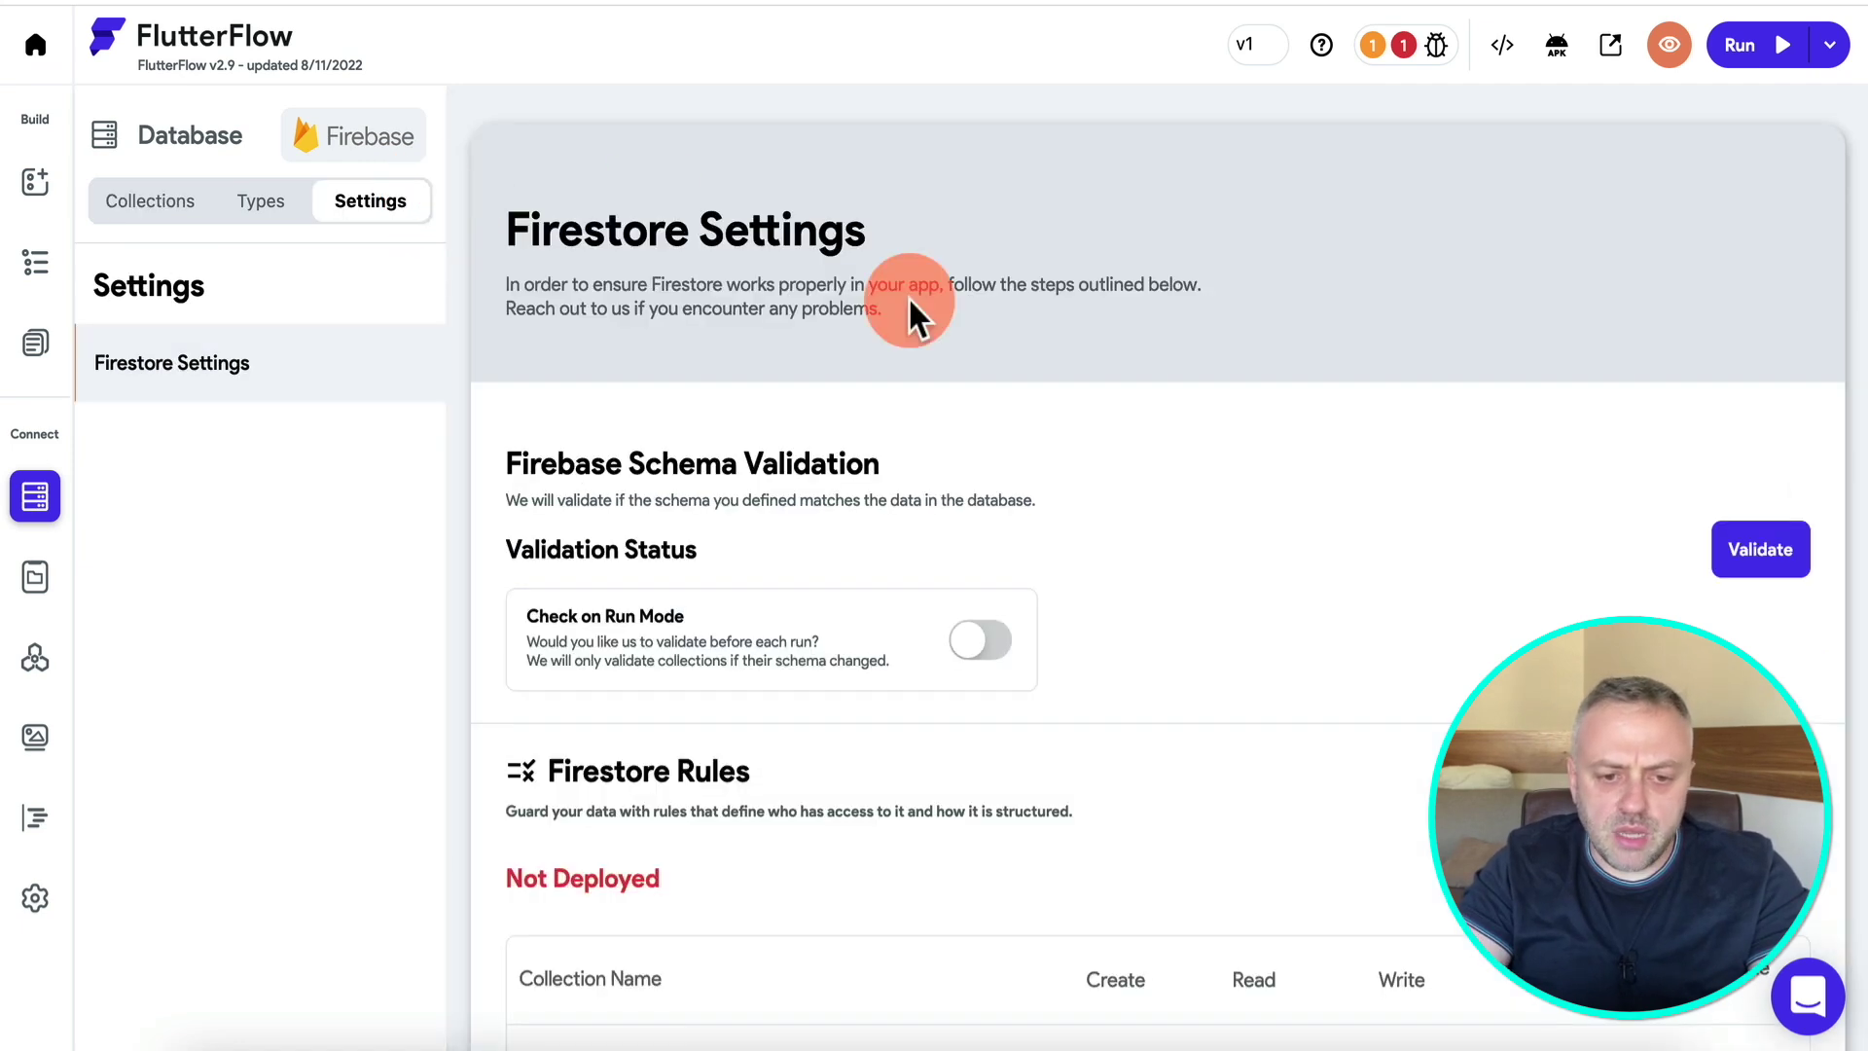
pyautogui.click(1742, 556)
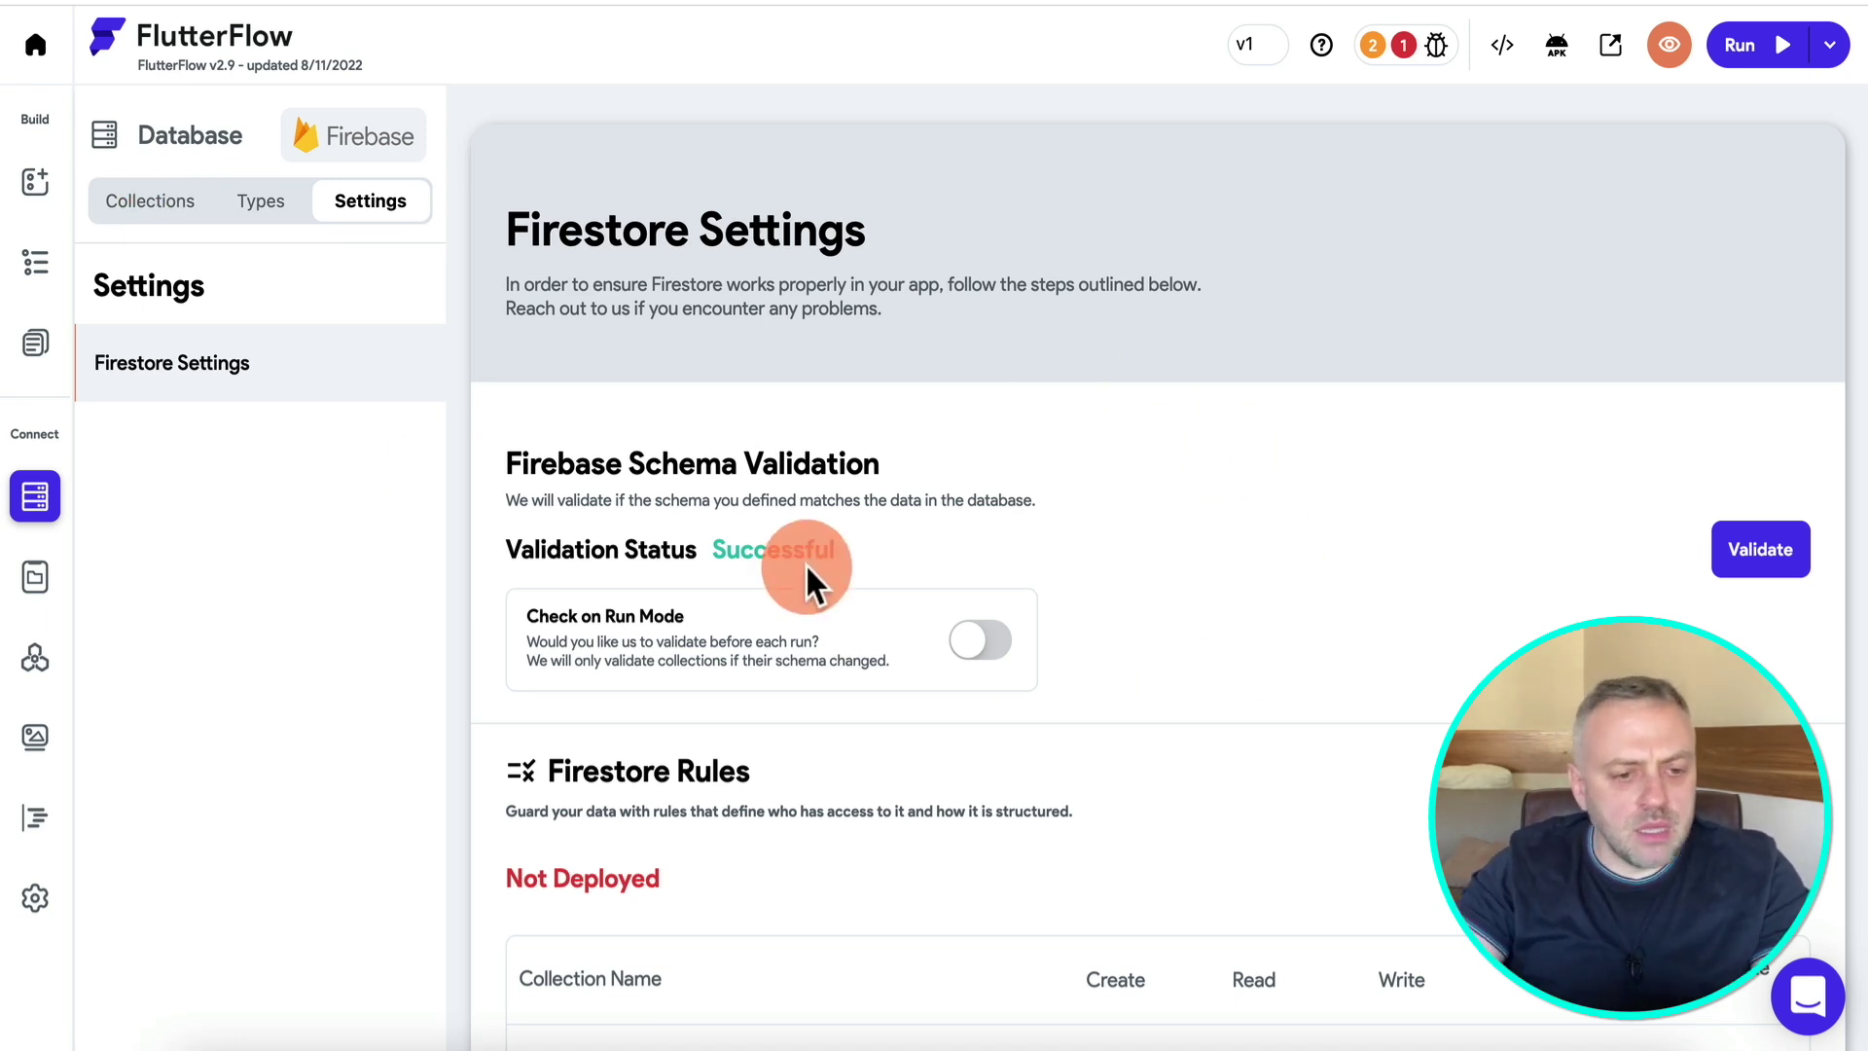
# Set the homepage ListView's backend query to Query Collection on the currencies collection.
pyautogui.click(34, 265)
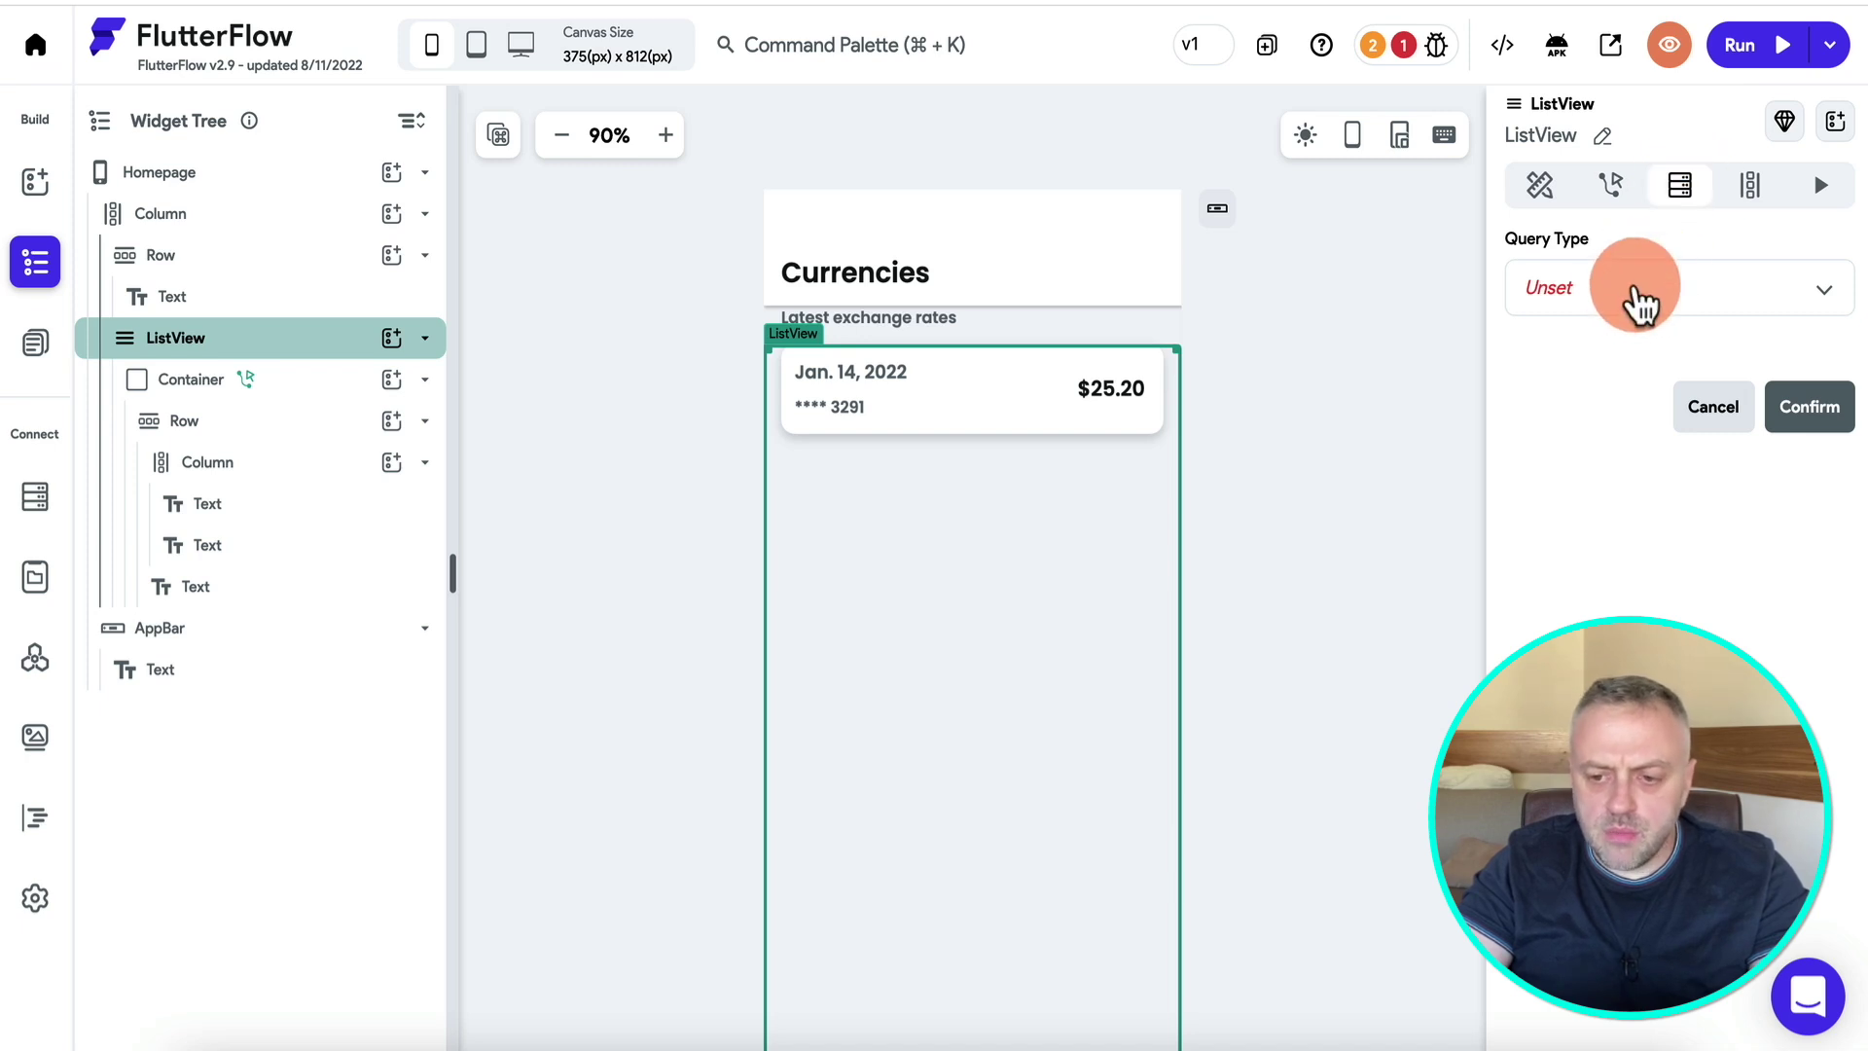
pyautogui.click(1638, 297)
pyautogui.click(1635, 311)
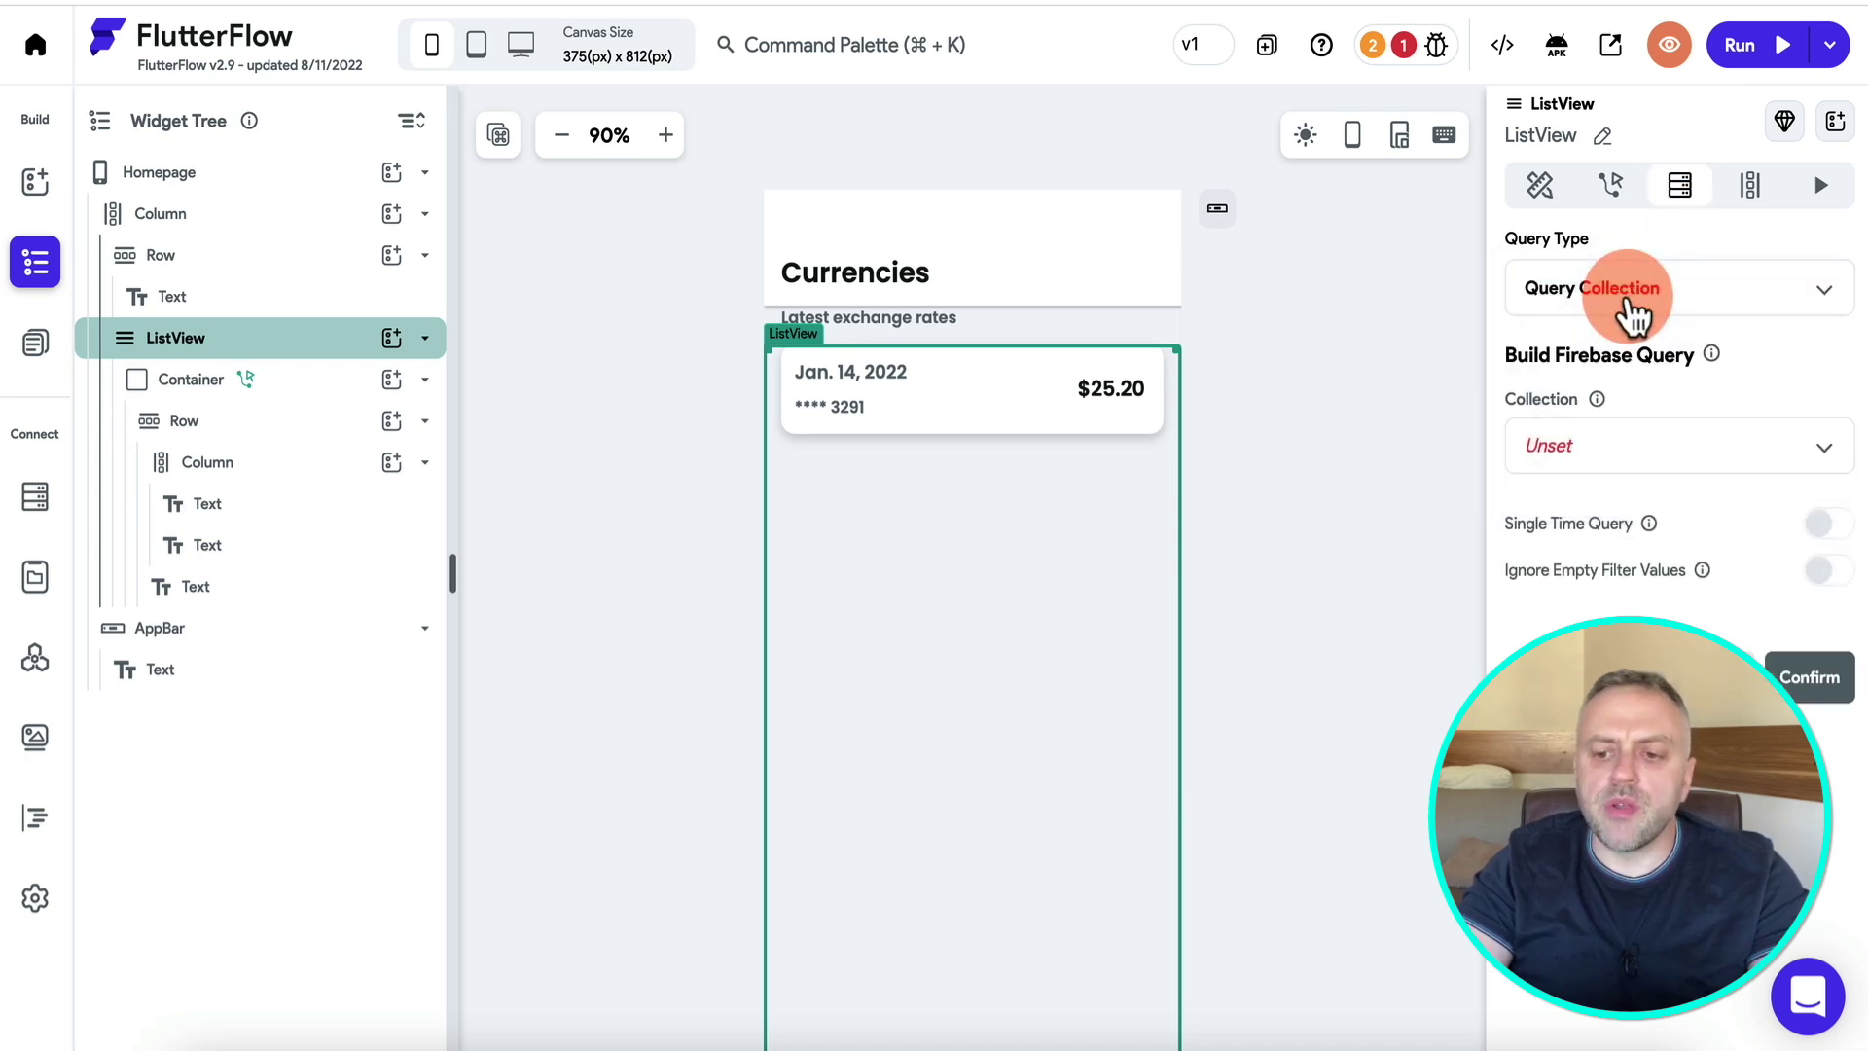
pyautogui.click(1654, 445)
pyautogui.click(1644, 457)
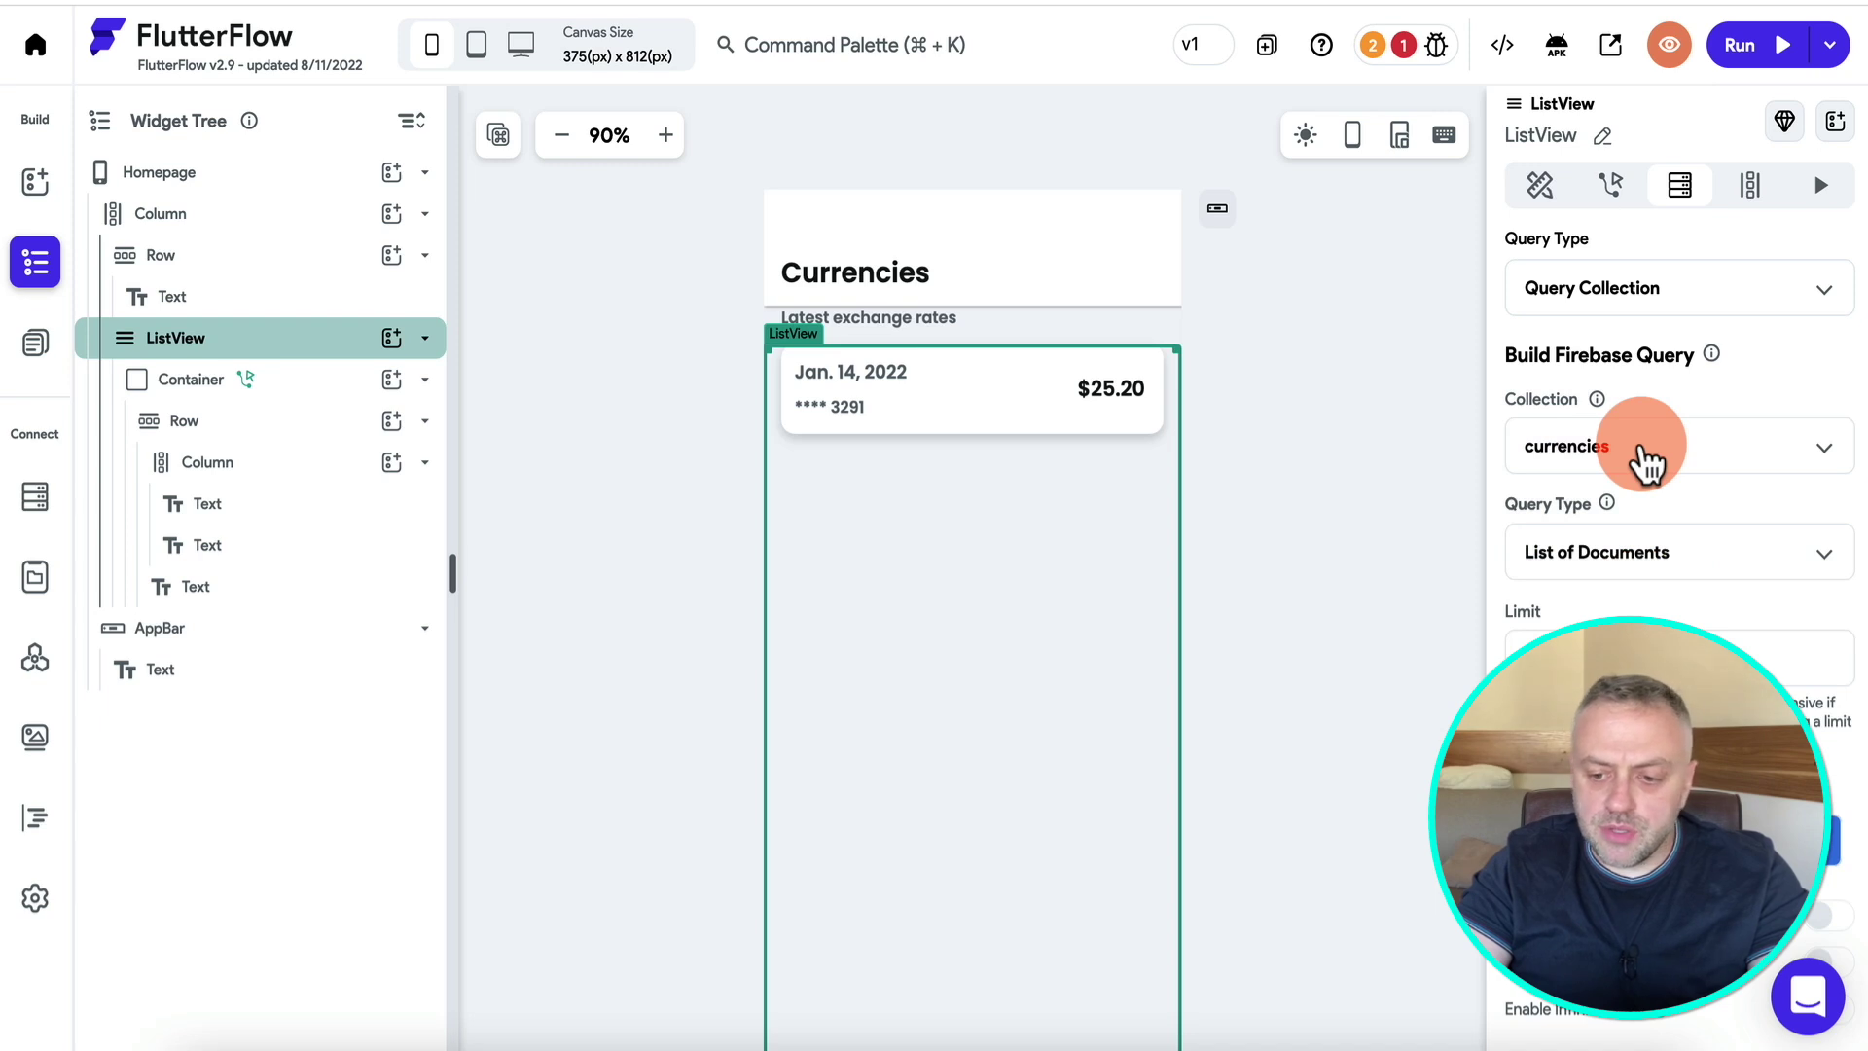
# Filter the ListView query to documents whose show field is Equal To True, and confirm the query.
pyautogui.click(1600, 839)
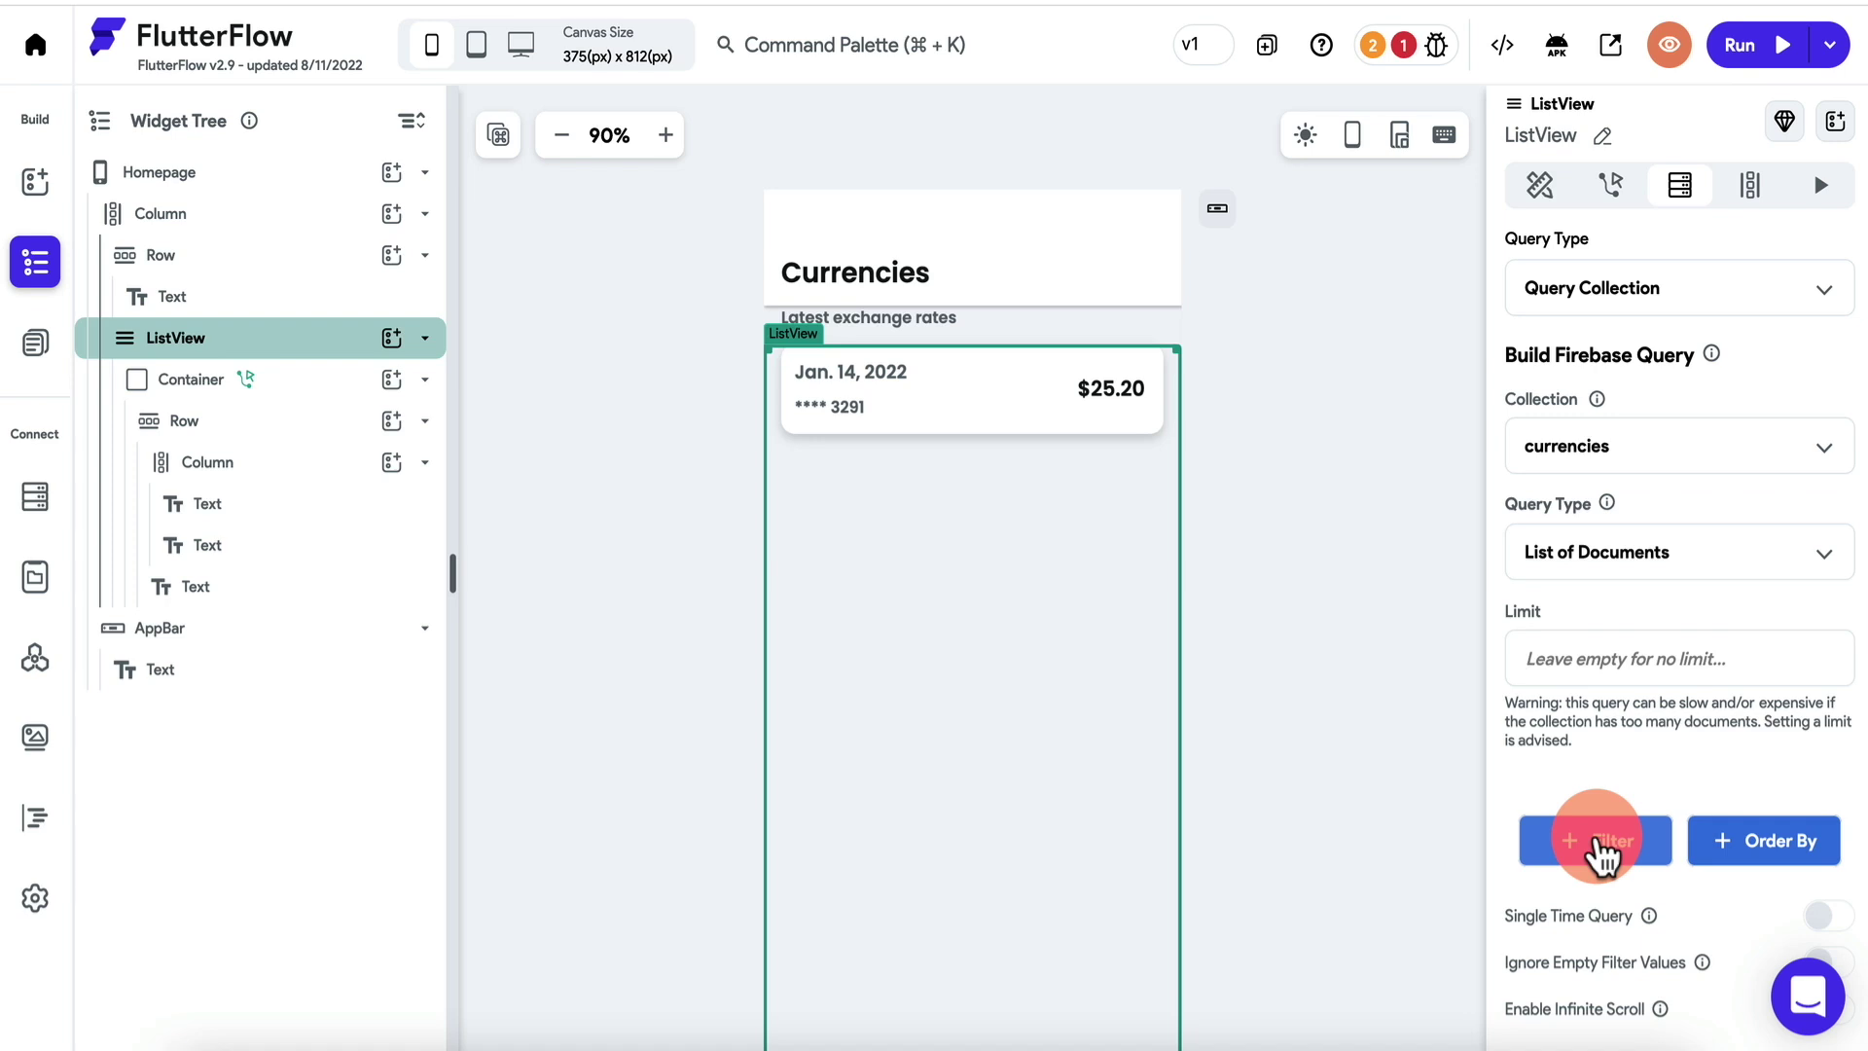
pyautogui.scroll(-5, 1615, 778)
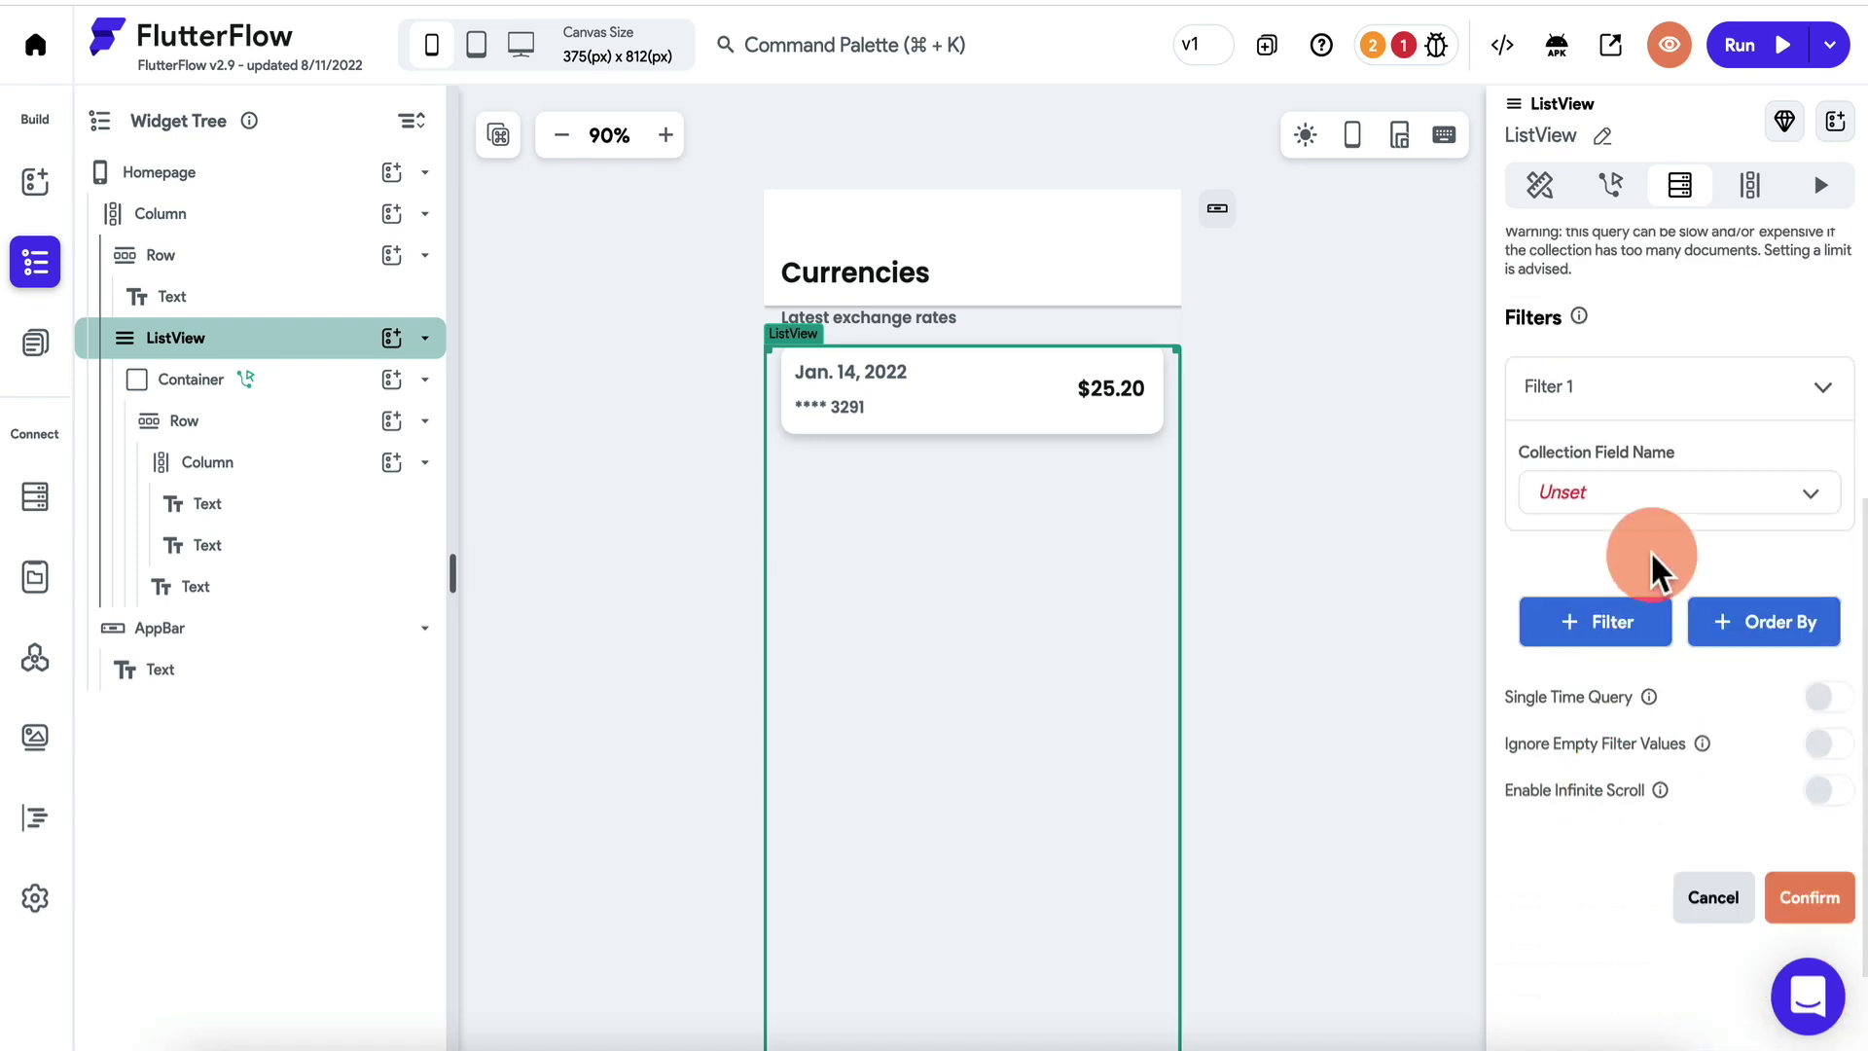
pyautogui.click(1610, 506)
pyautogui.click(1667, 417)
pyautogui.click(1655, 512)
pyautogui.click(1624, 515)
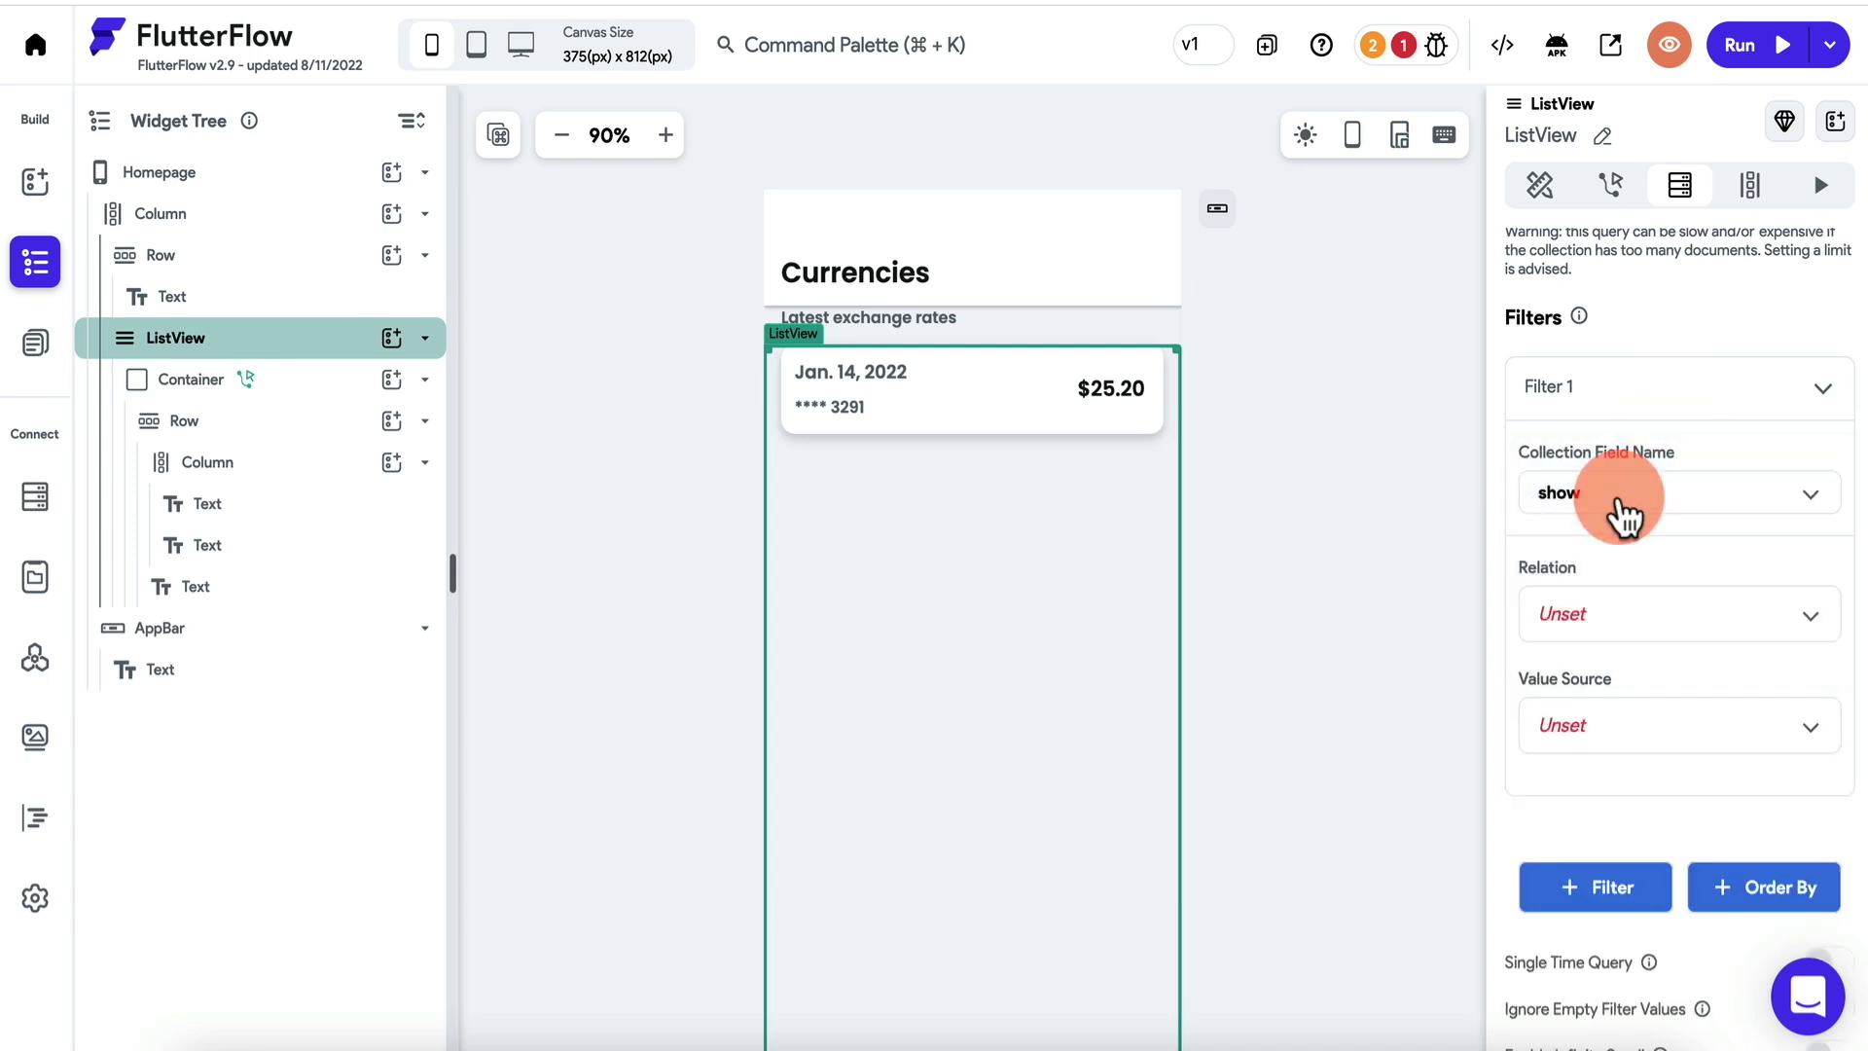
pyautogui.click(1626, 622)
pyautogui.click(1654, 531)
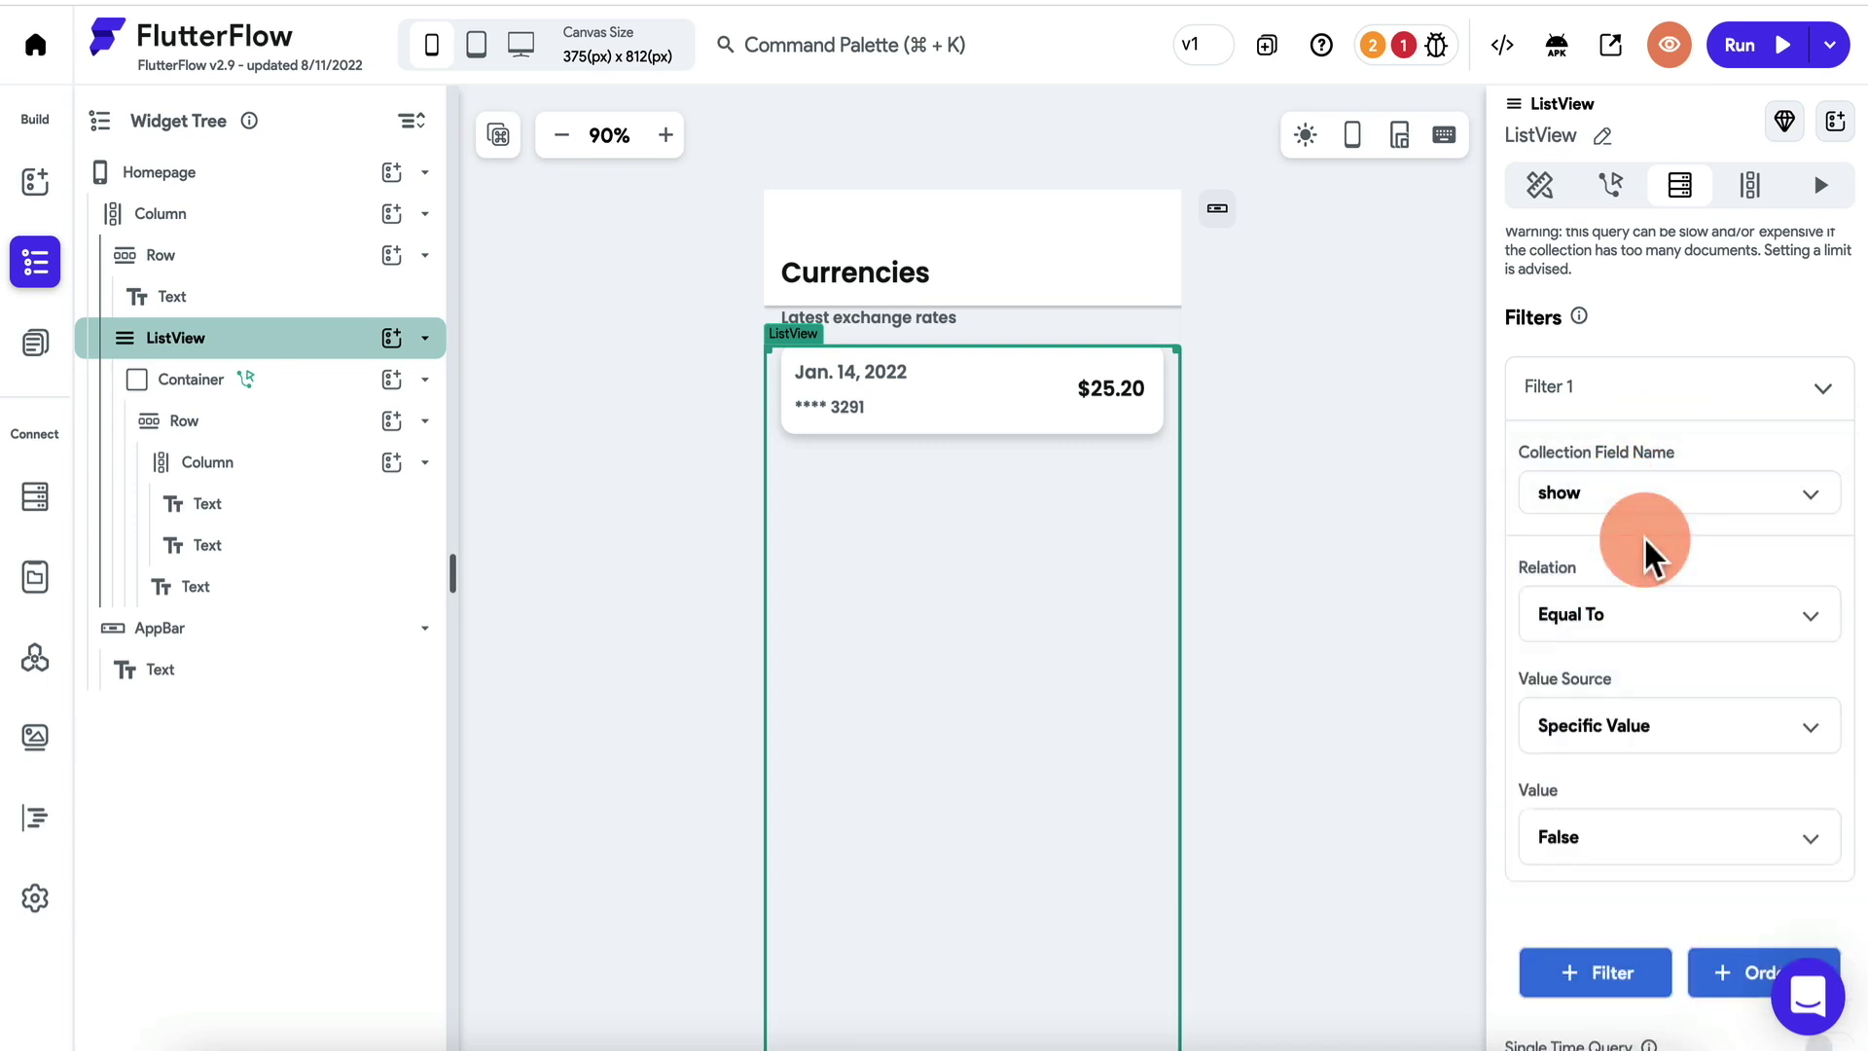
pyautogui.click(1634, 846)
pyautogui.click(1635, 779)
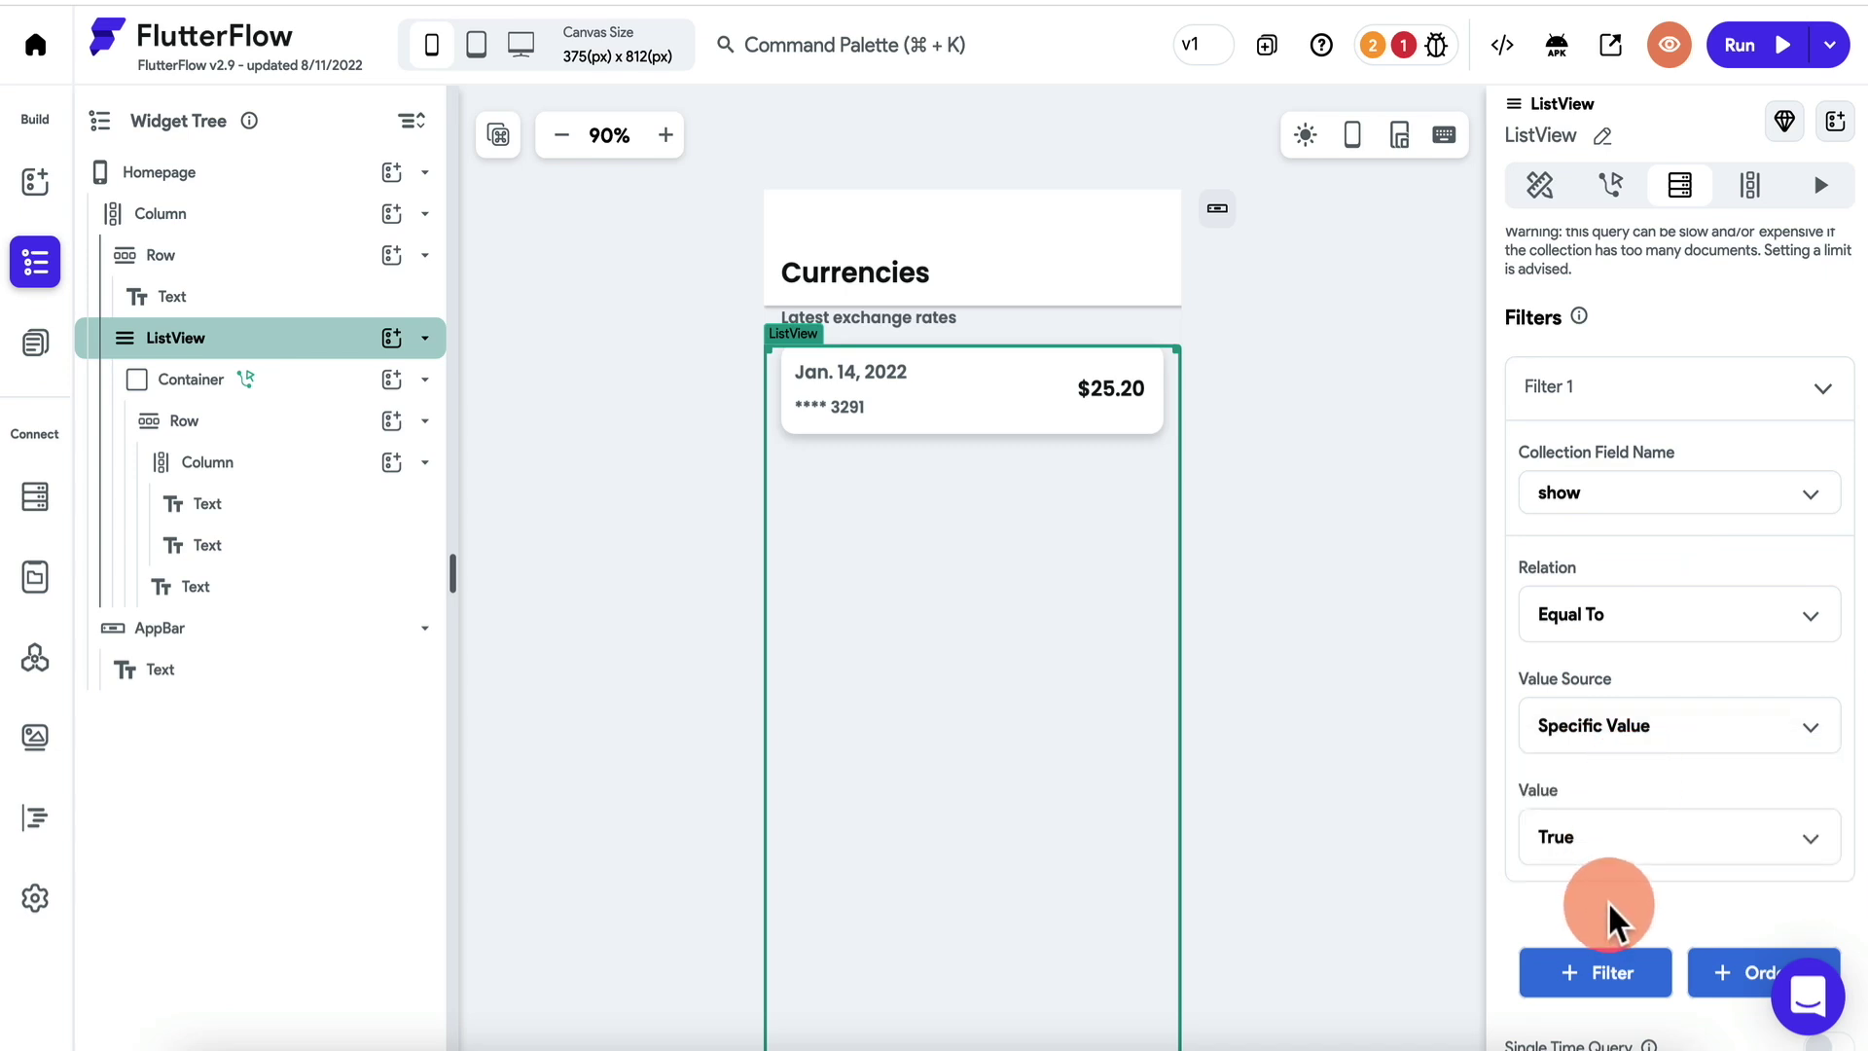
pyautogui.scroll(-4, 1608, 905)
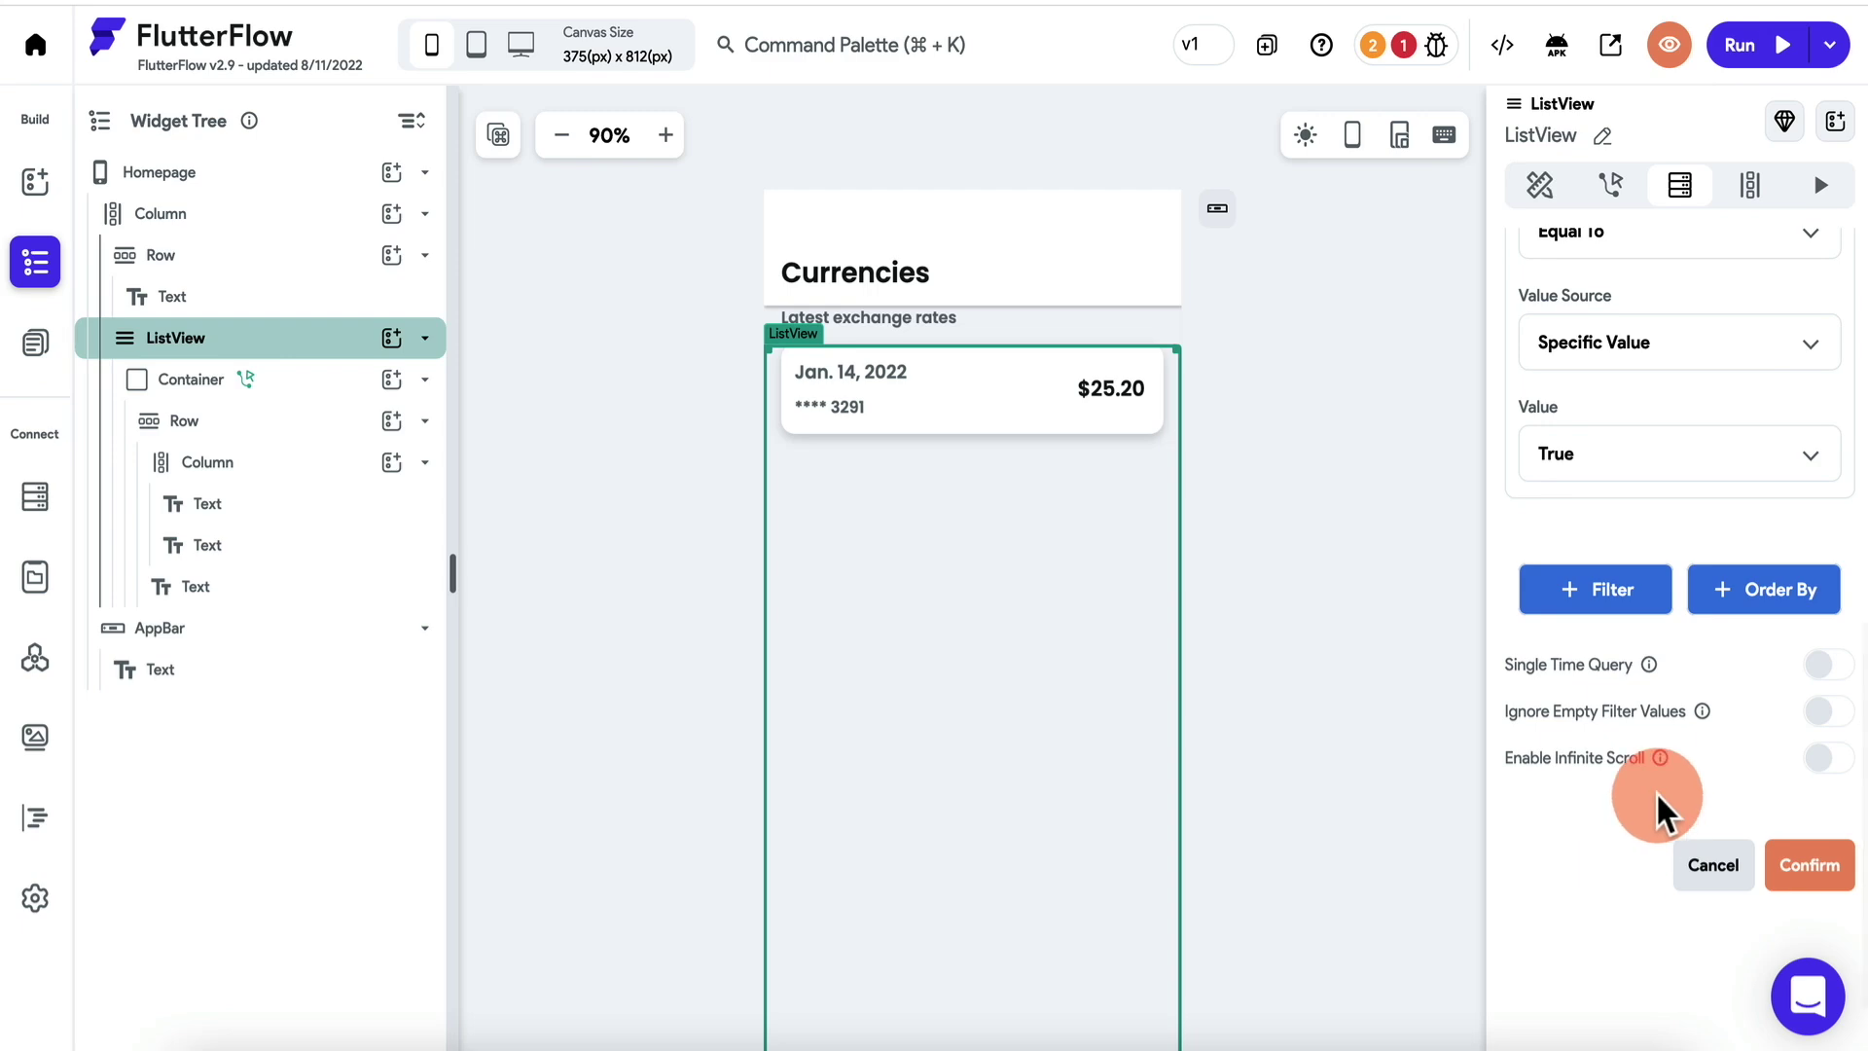
pyautogui.click(1809, 865)
pyautogui.click(1134, 675)
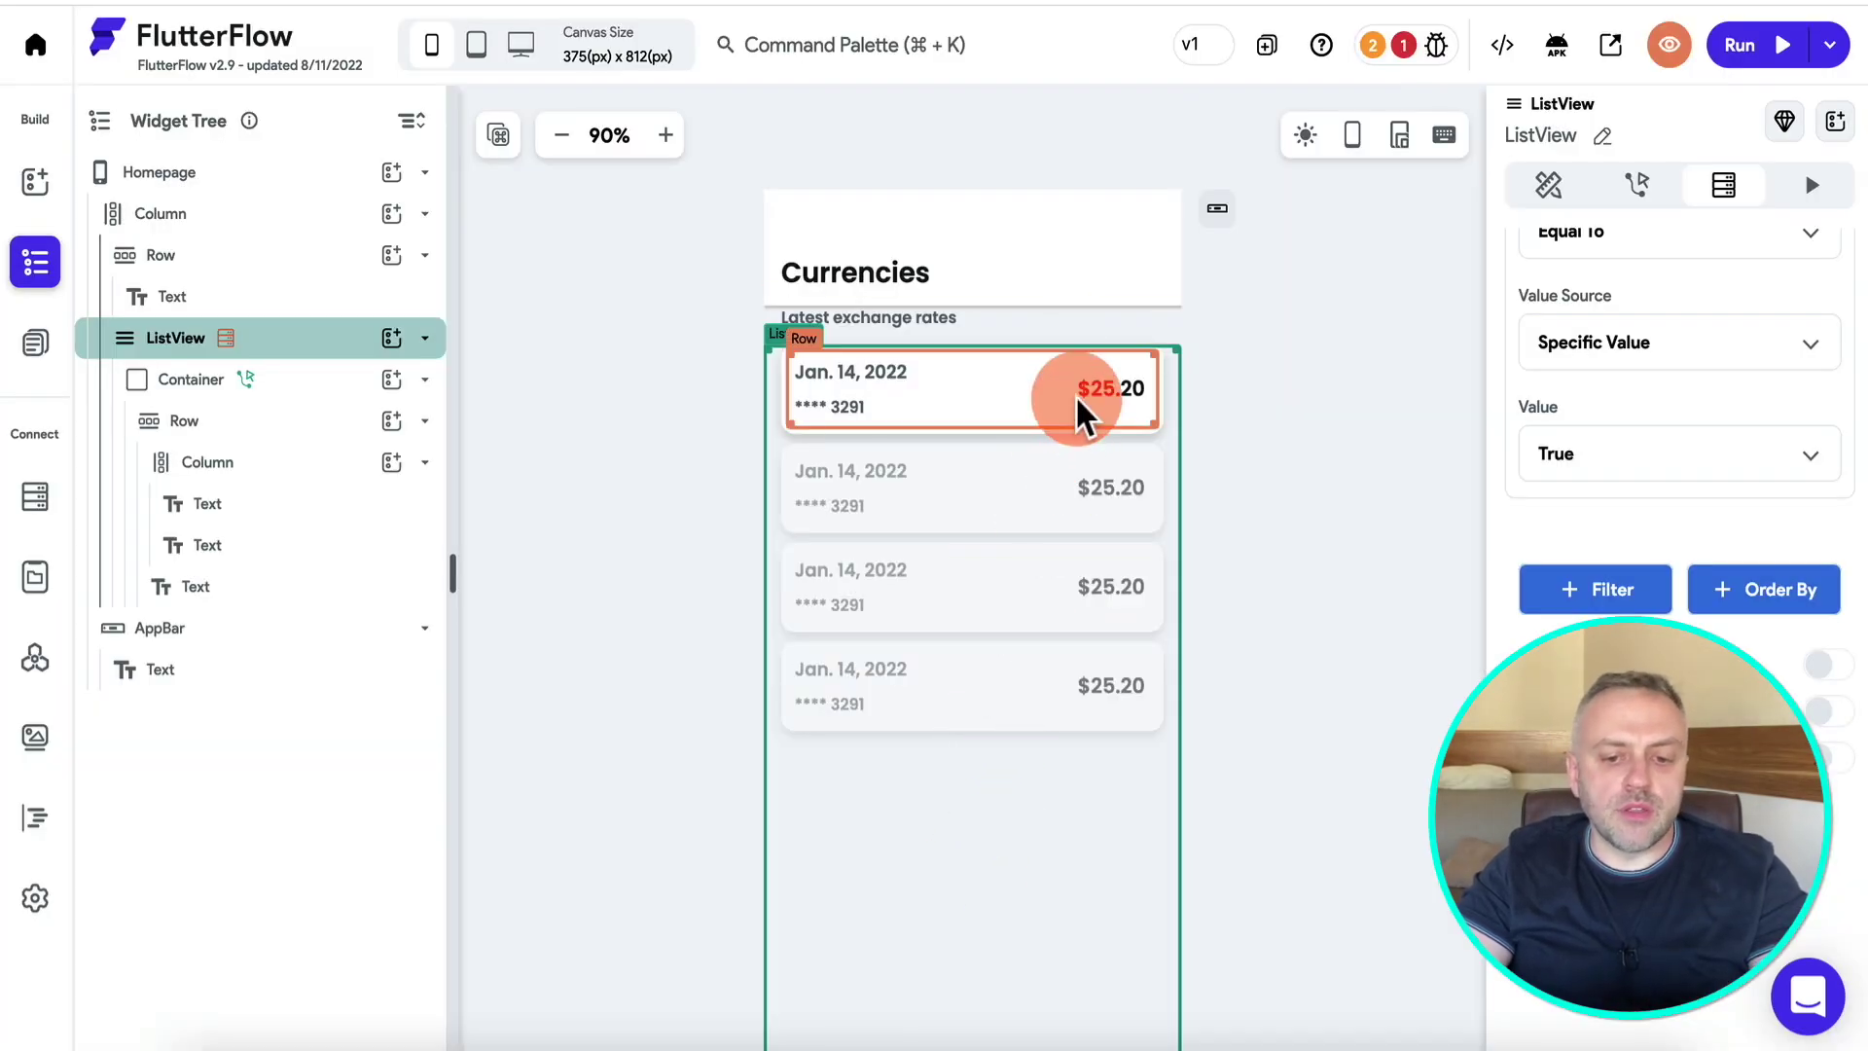
pyautogui.click(700, 388)
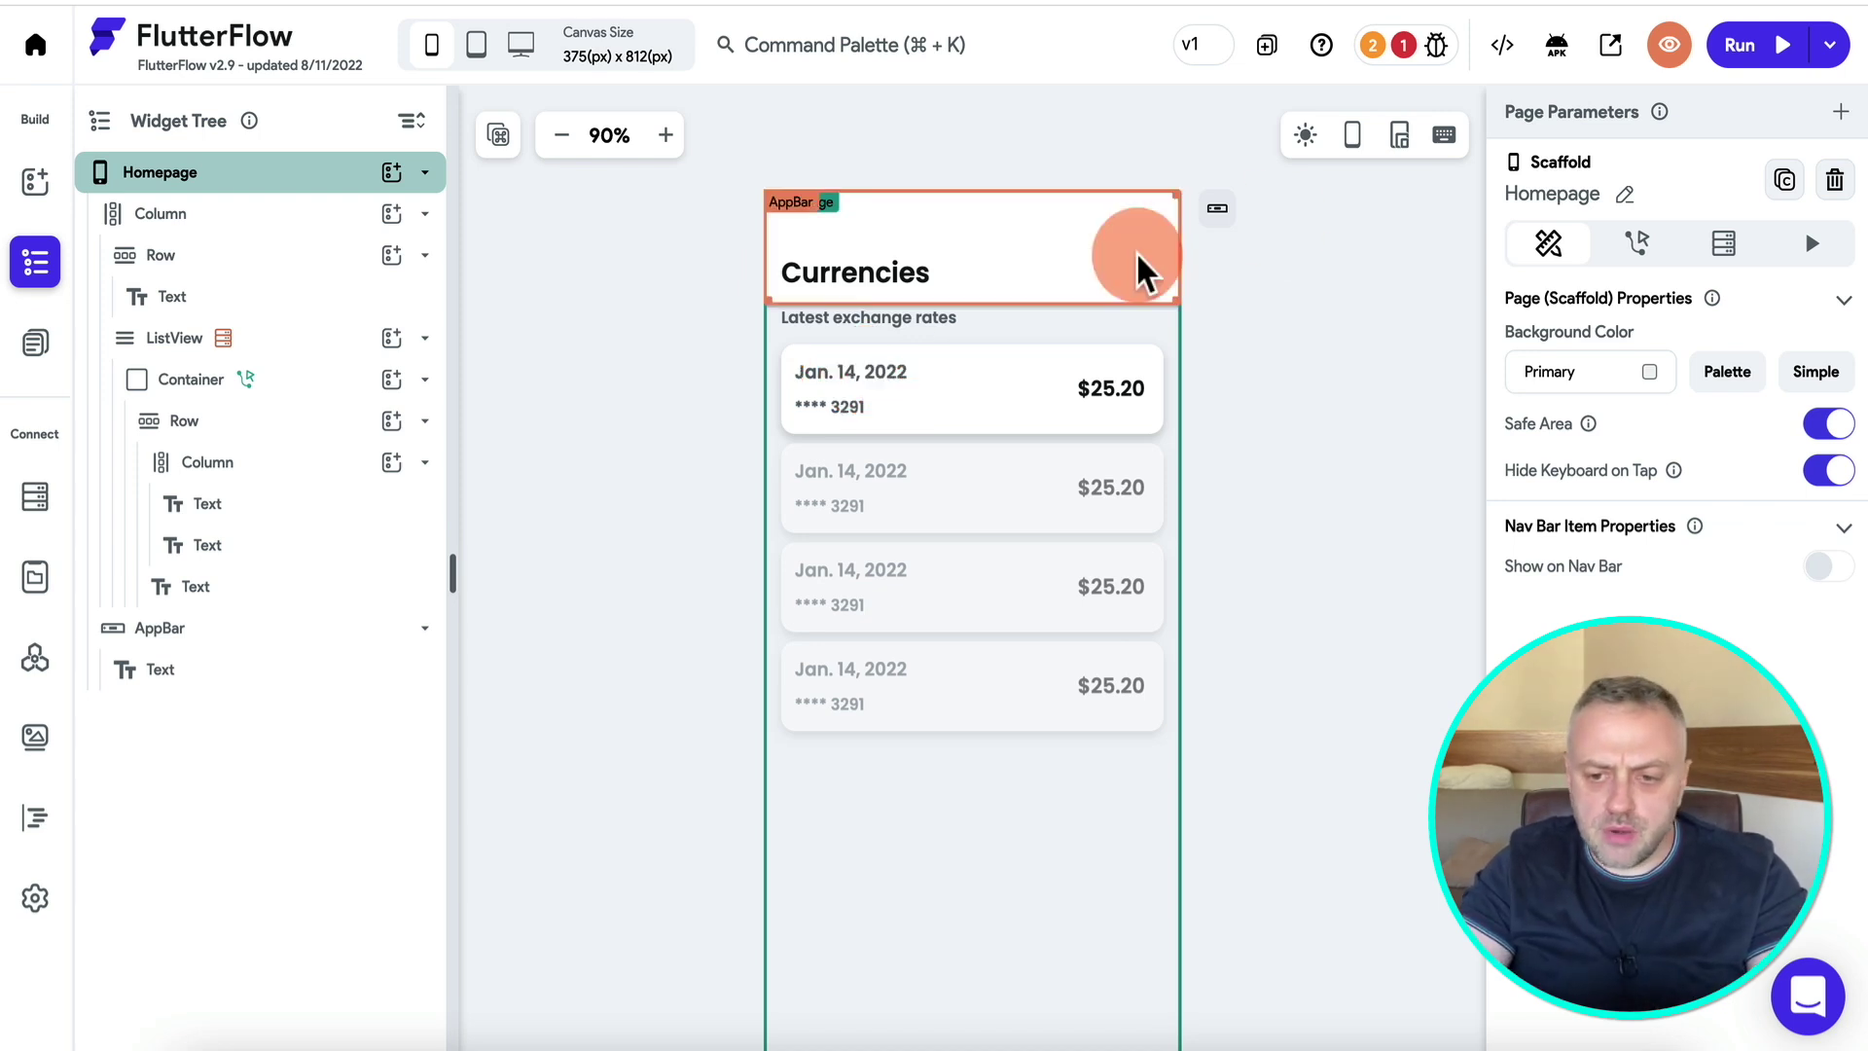
# Link the $25.20 amount text in the list item to the value property of the currencies document.
pyautogui.click(1118, 394)
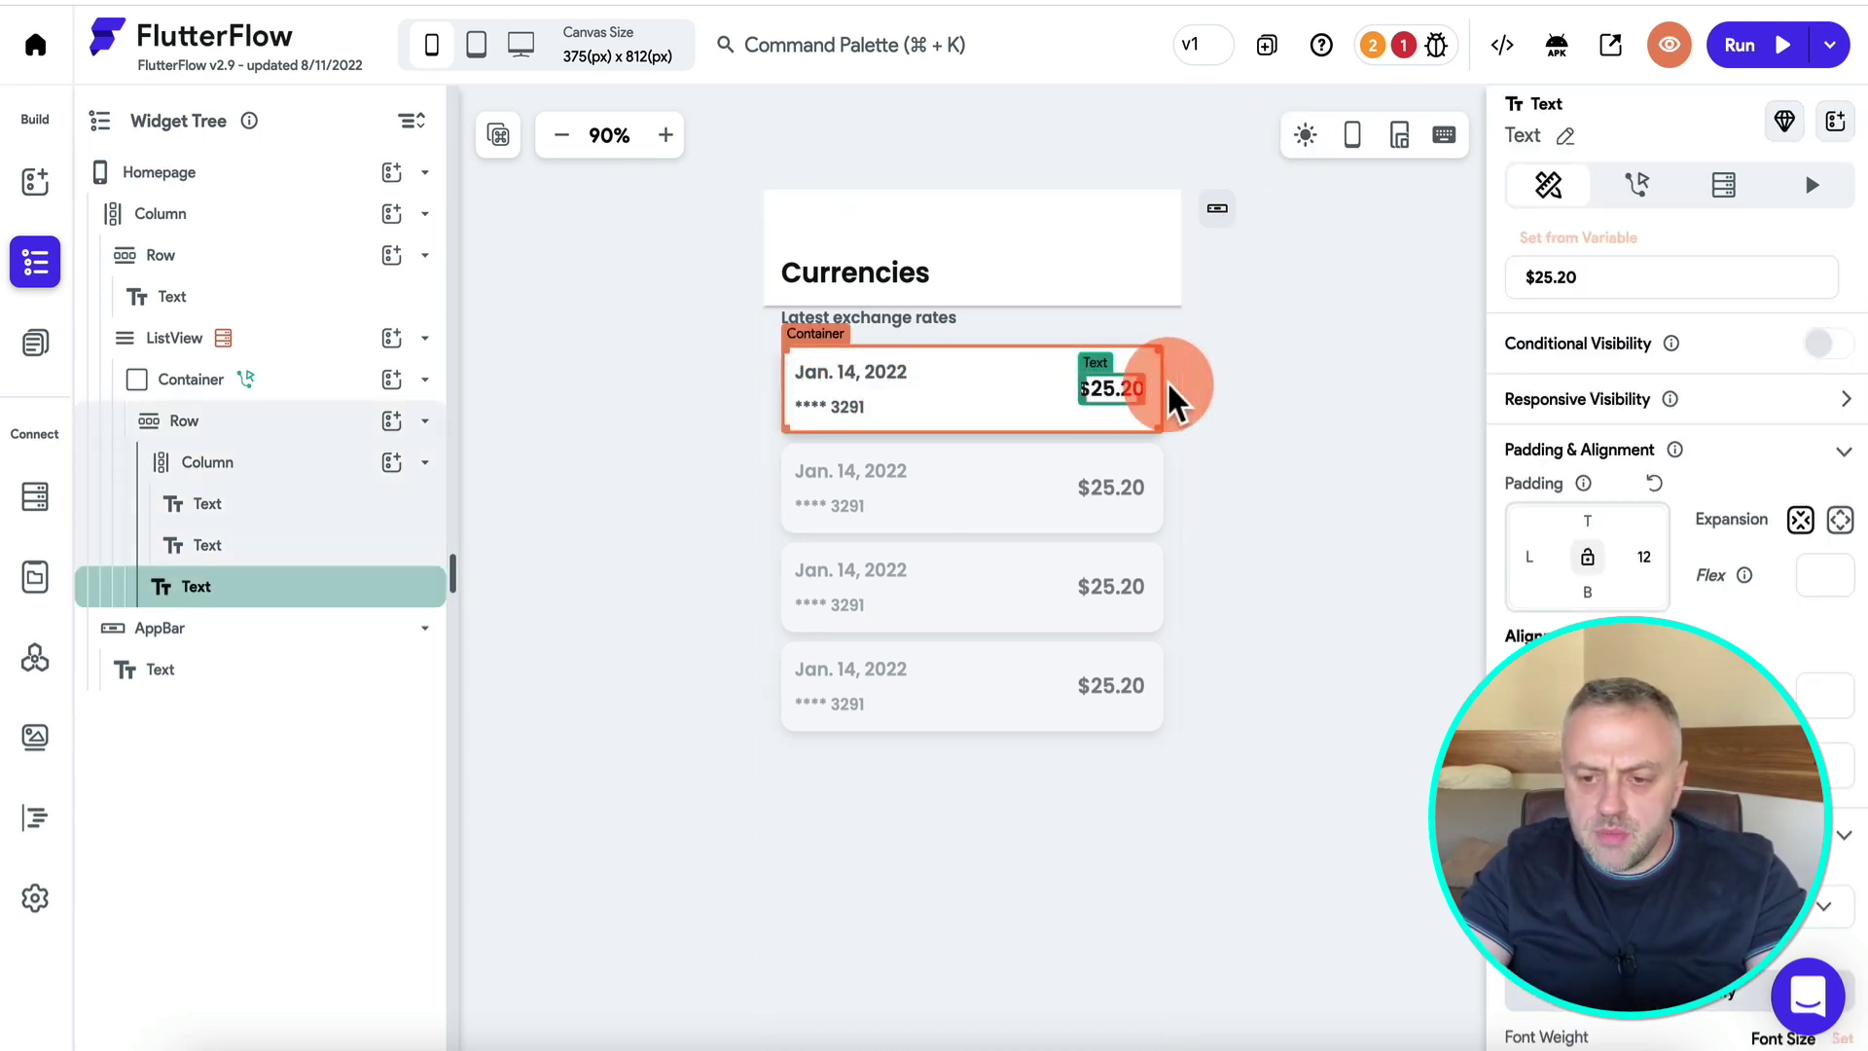
pyautogui.click(1596, 255)
pyautogui.click(1265, 399)
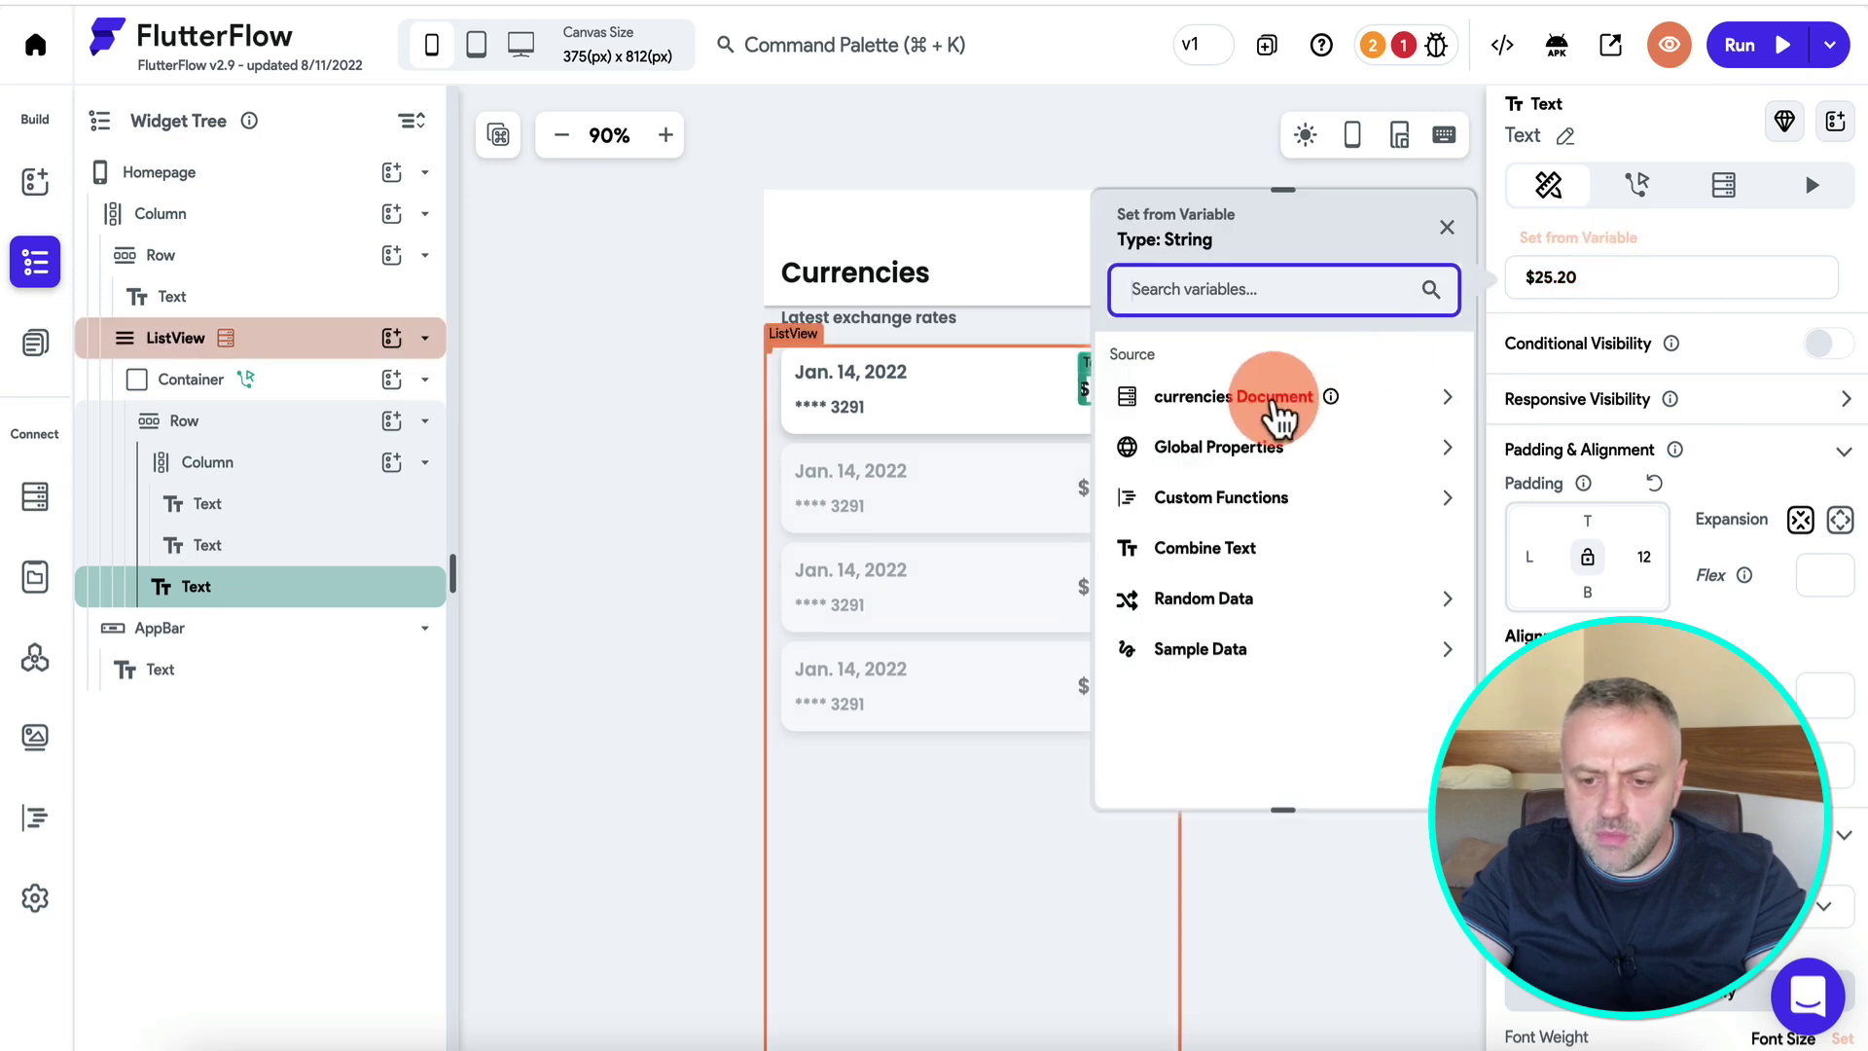
pyautogui.click(1192, 564)
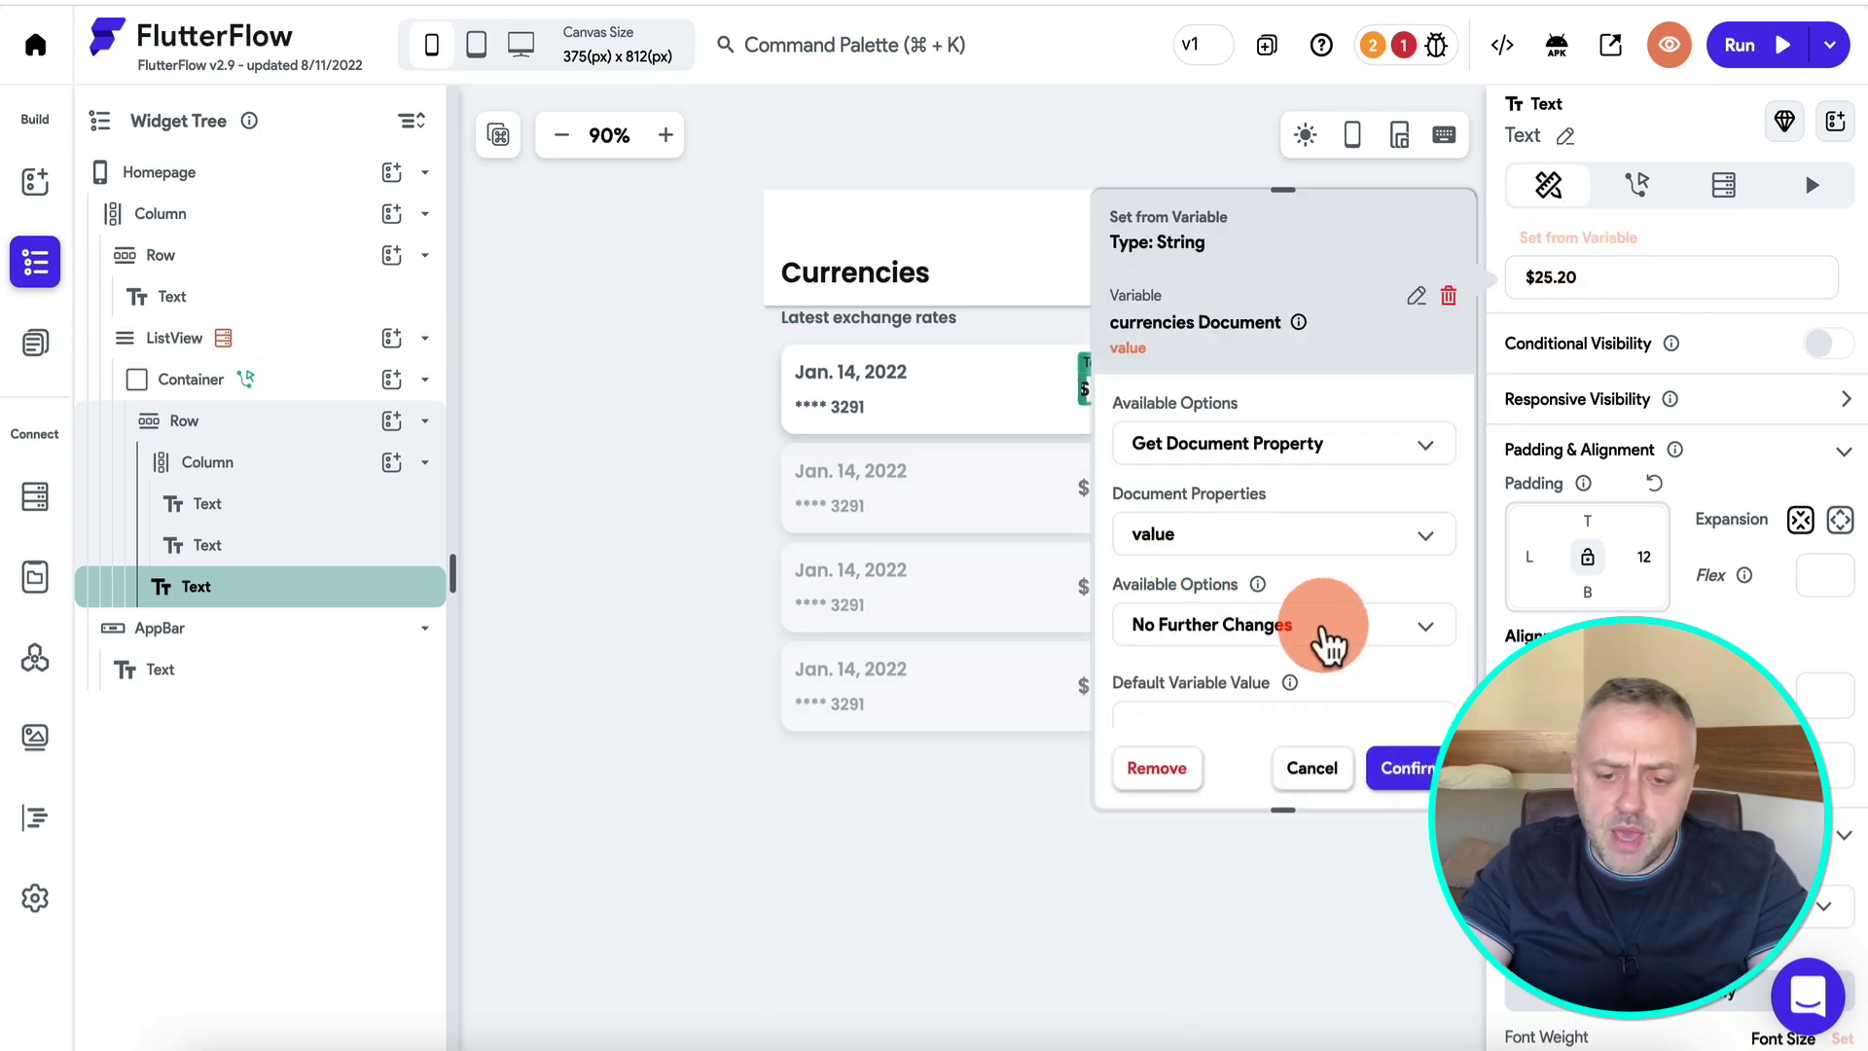
# Format the linked value with Number Format as Decimal with the Automatic decimal type, and confirm the variable.
pyautogui.click(1329, 642)
pyautogui.click(1314, 559)
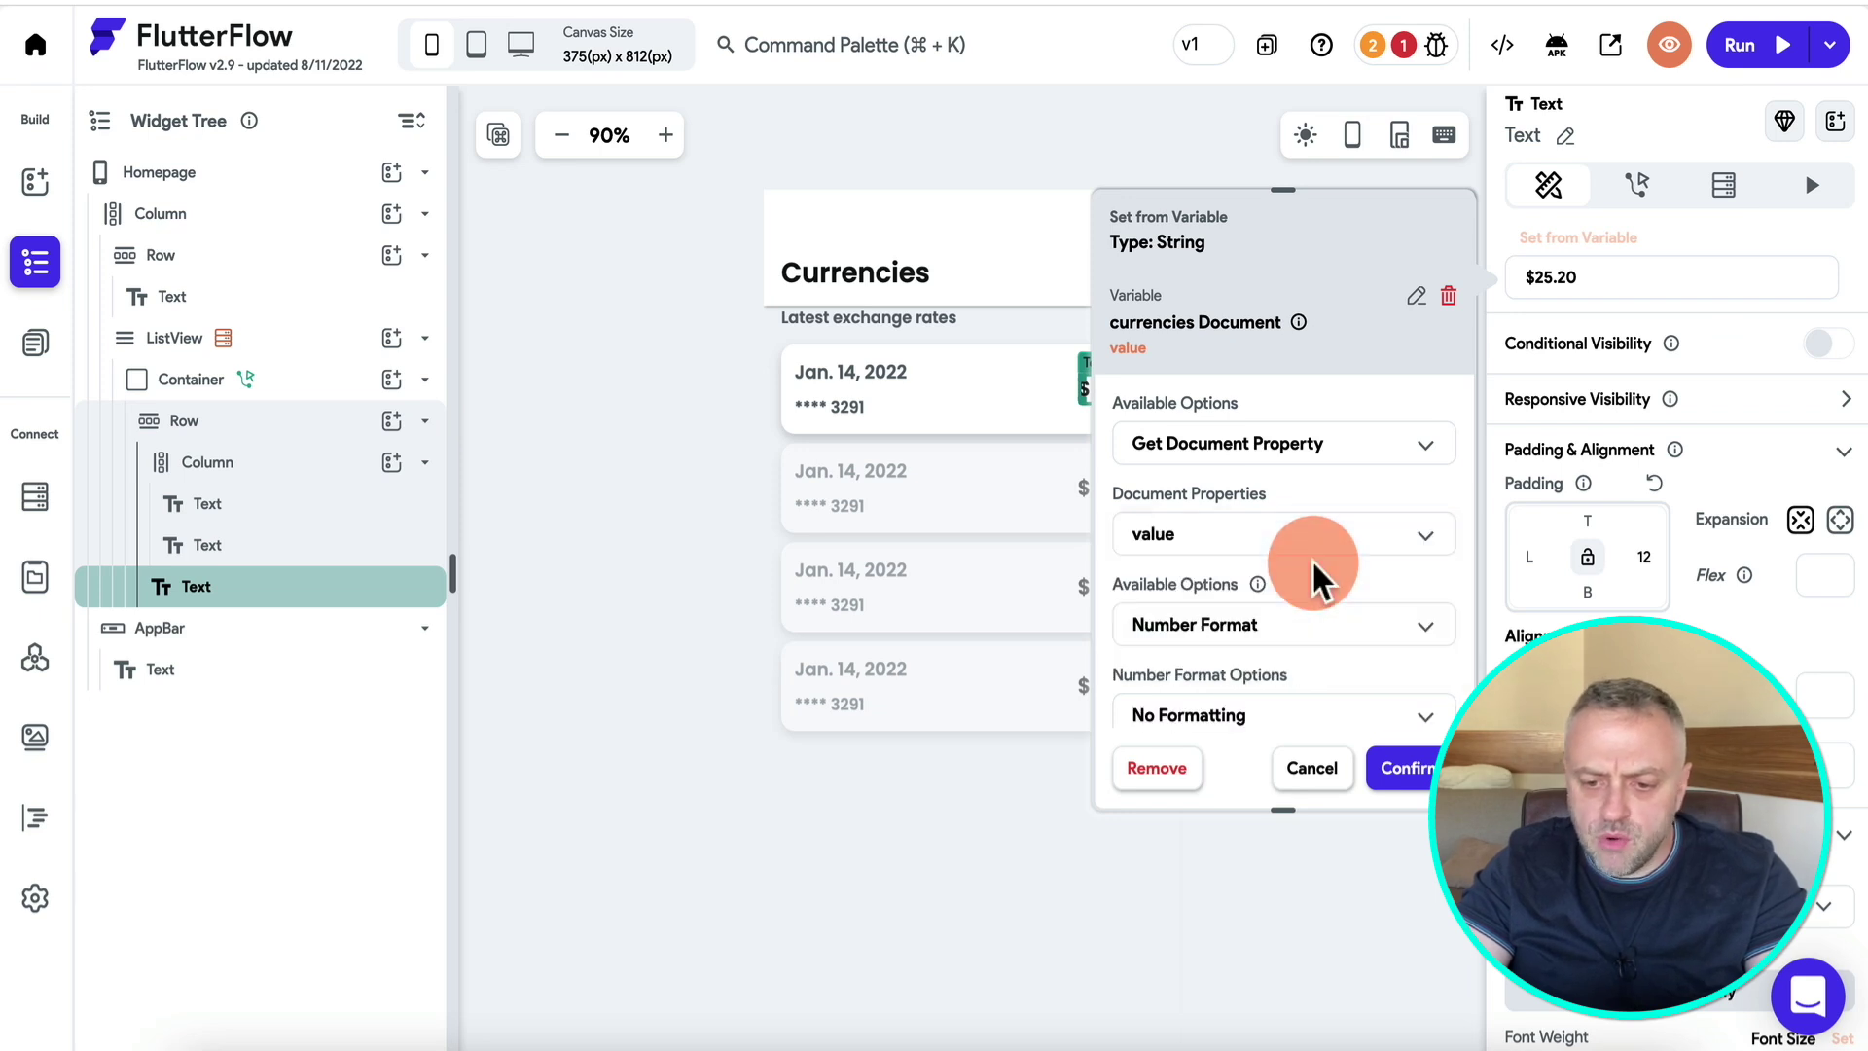
pyautogui.scroll(-2, 1317, 575)
pyautogui.click(1316, 581)
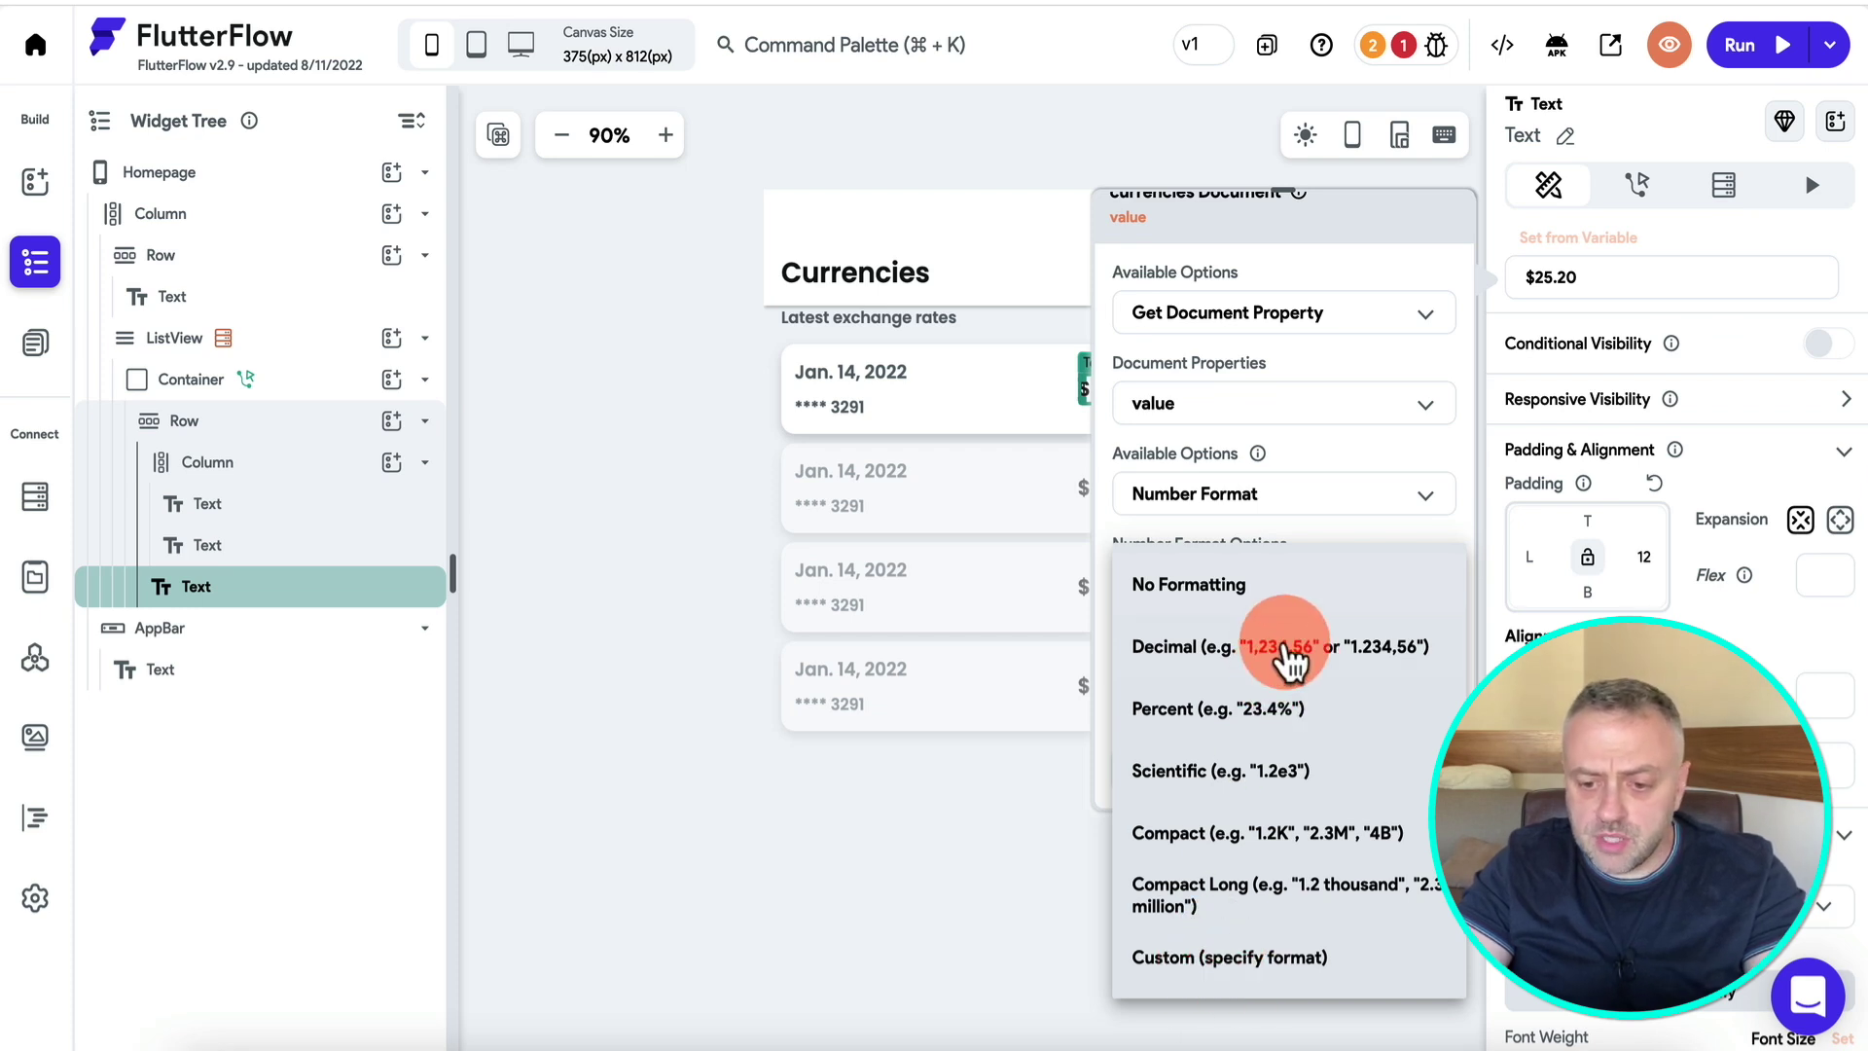
pyautogui.click(1293, 649)
pyautogui.click(1304, 686)
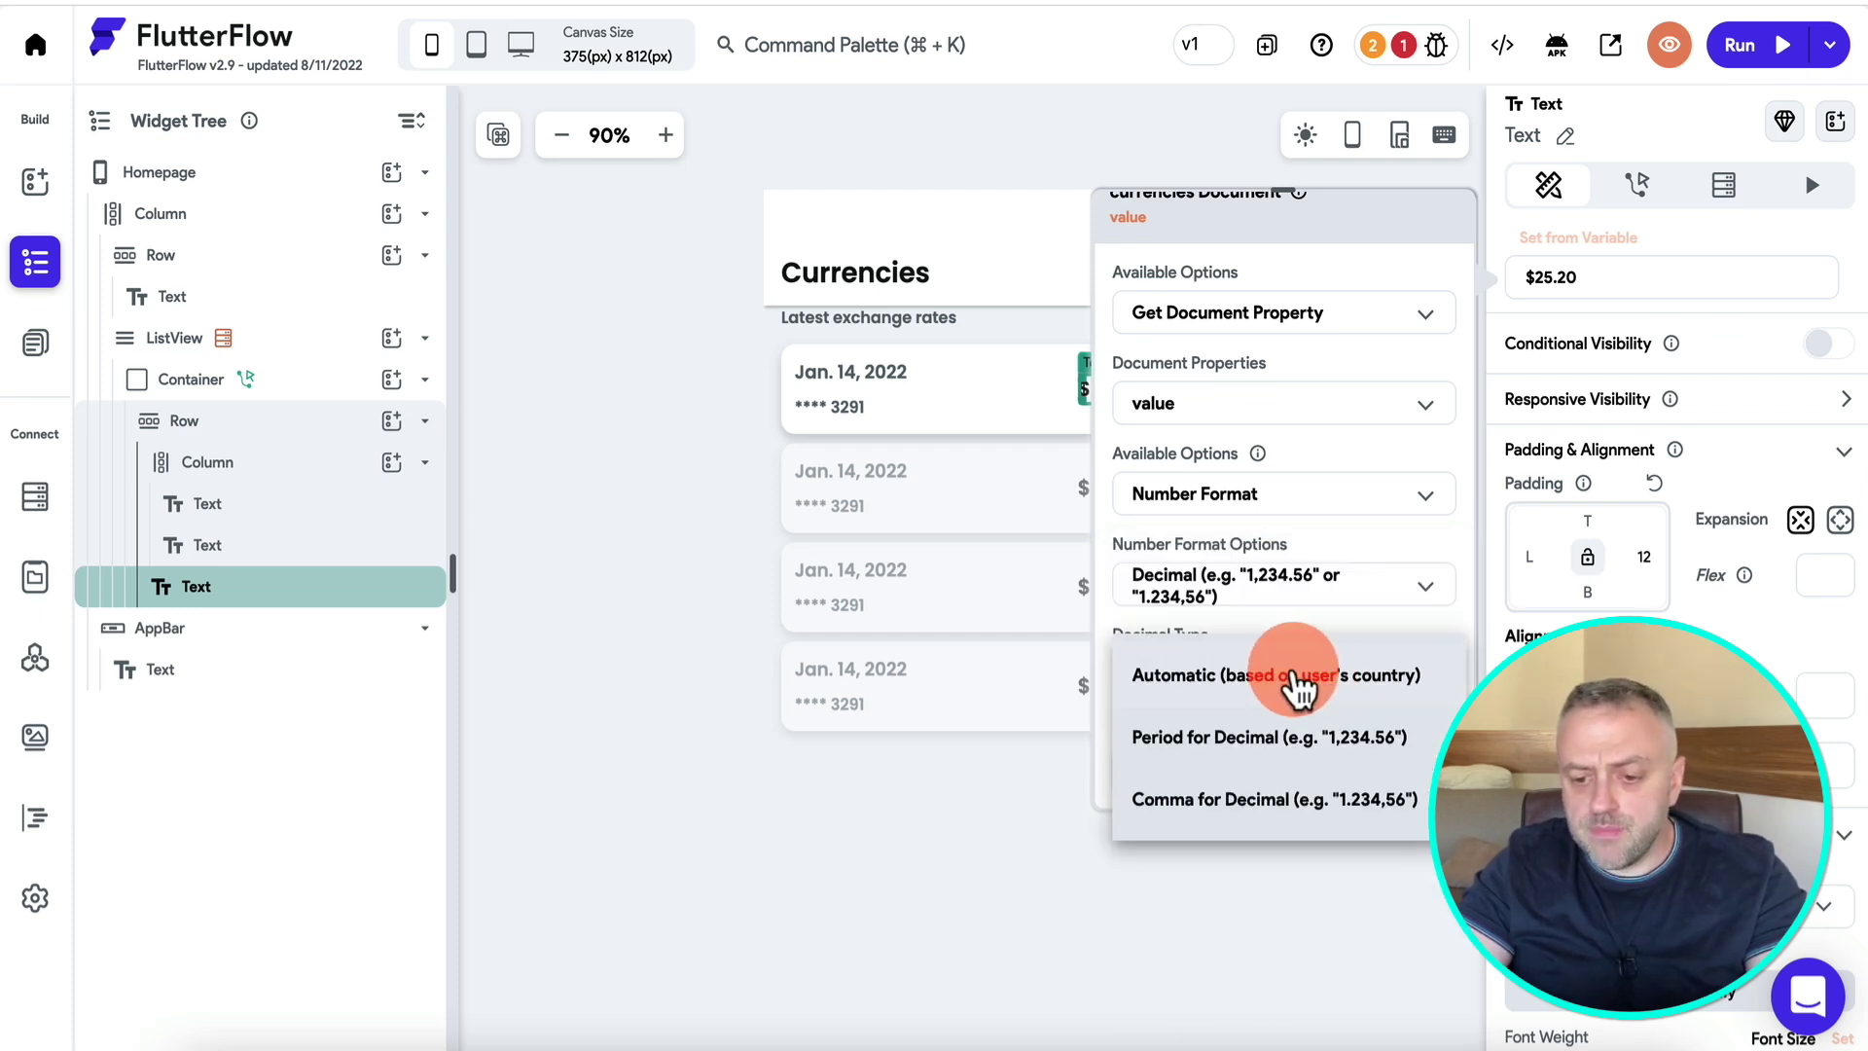
pyautogui.click(1300, 686)
pyautogui.scroll(-2, 1263, 529)
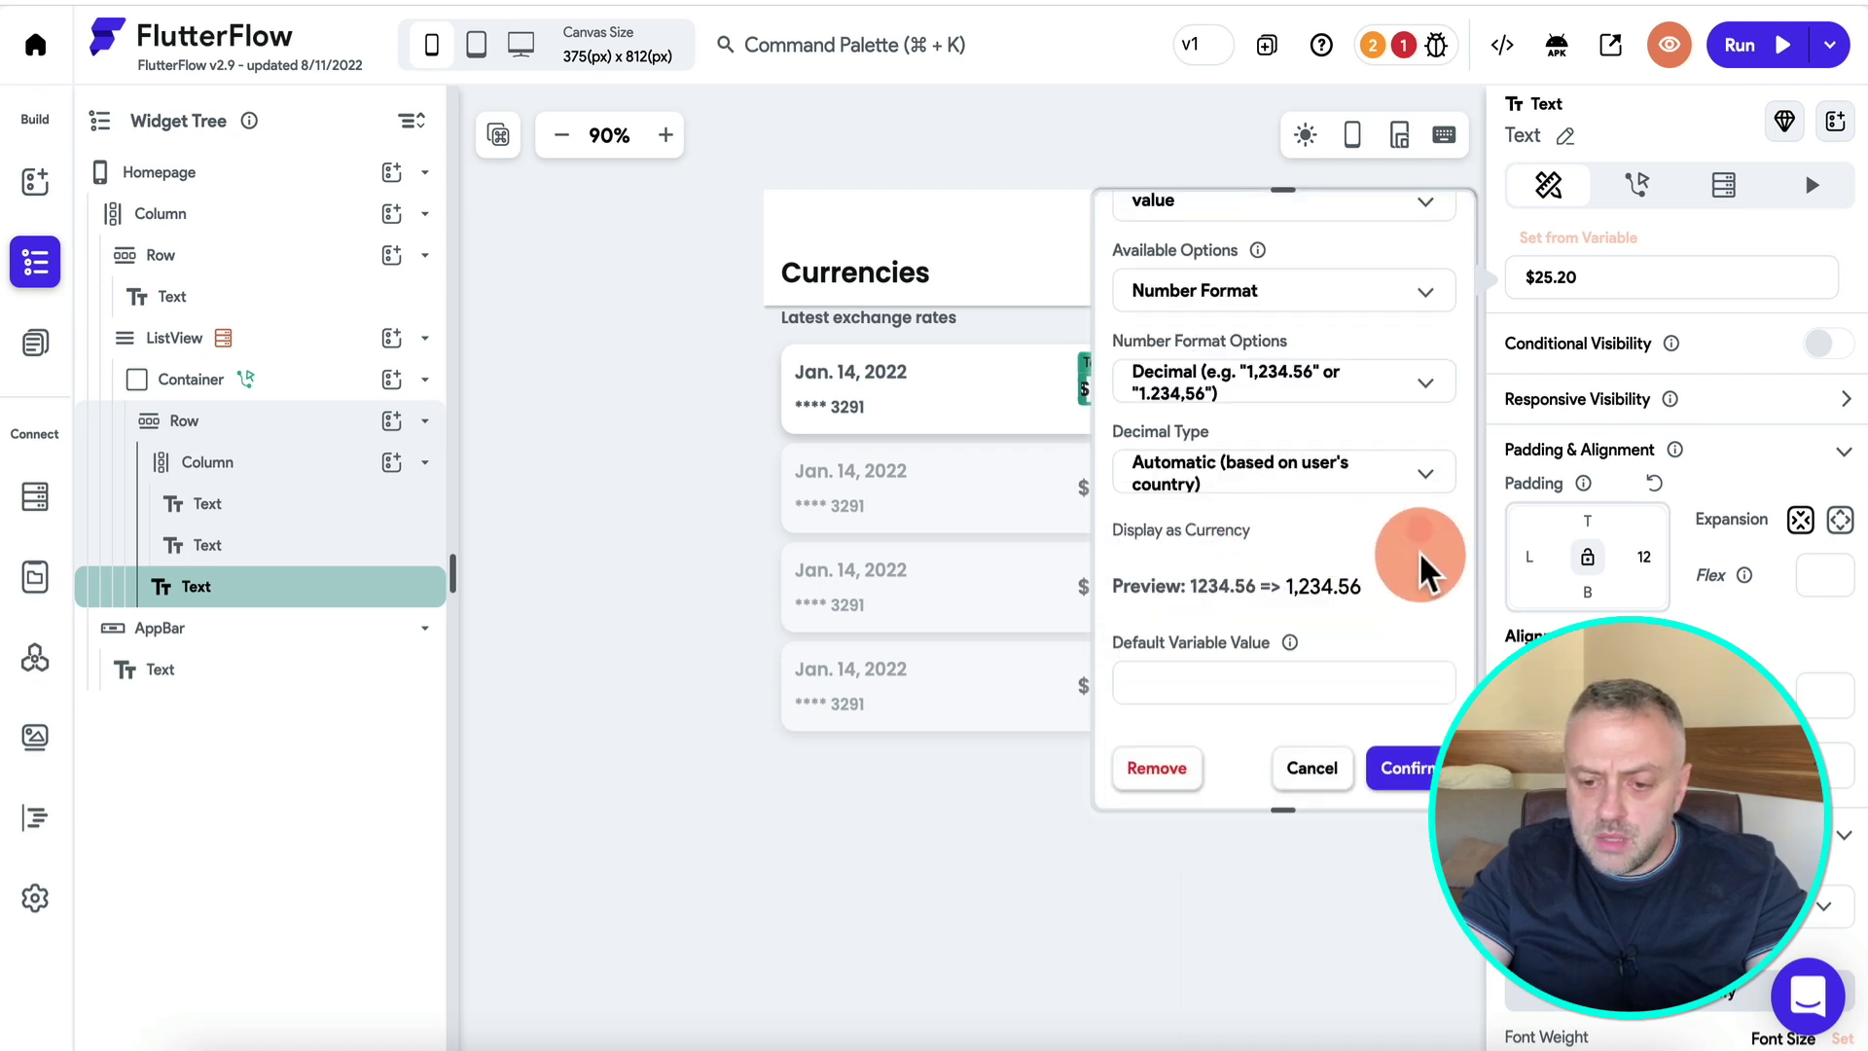
pyautogui.click(1440, 537)
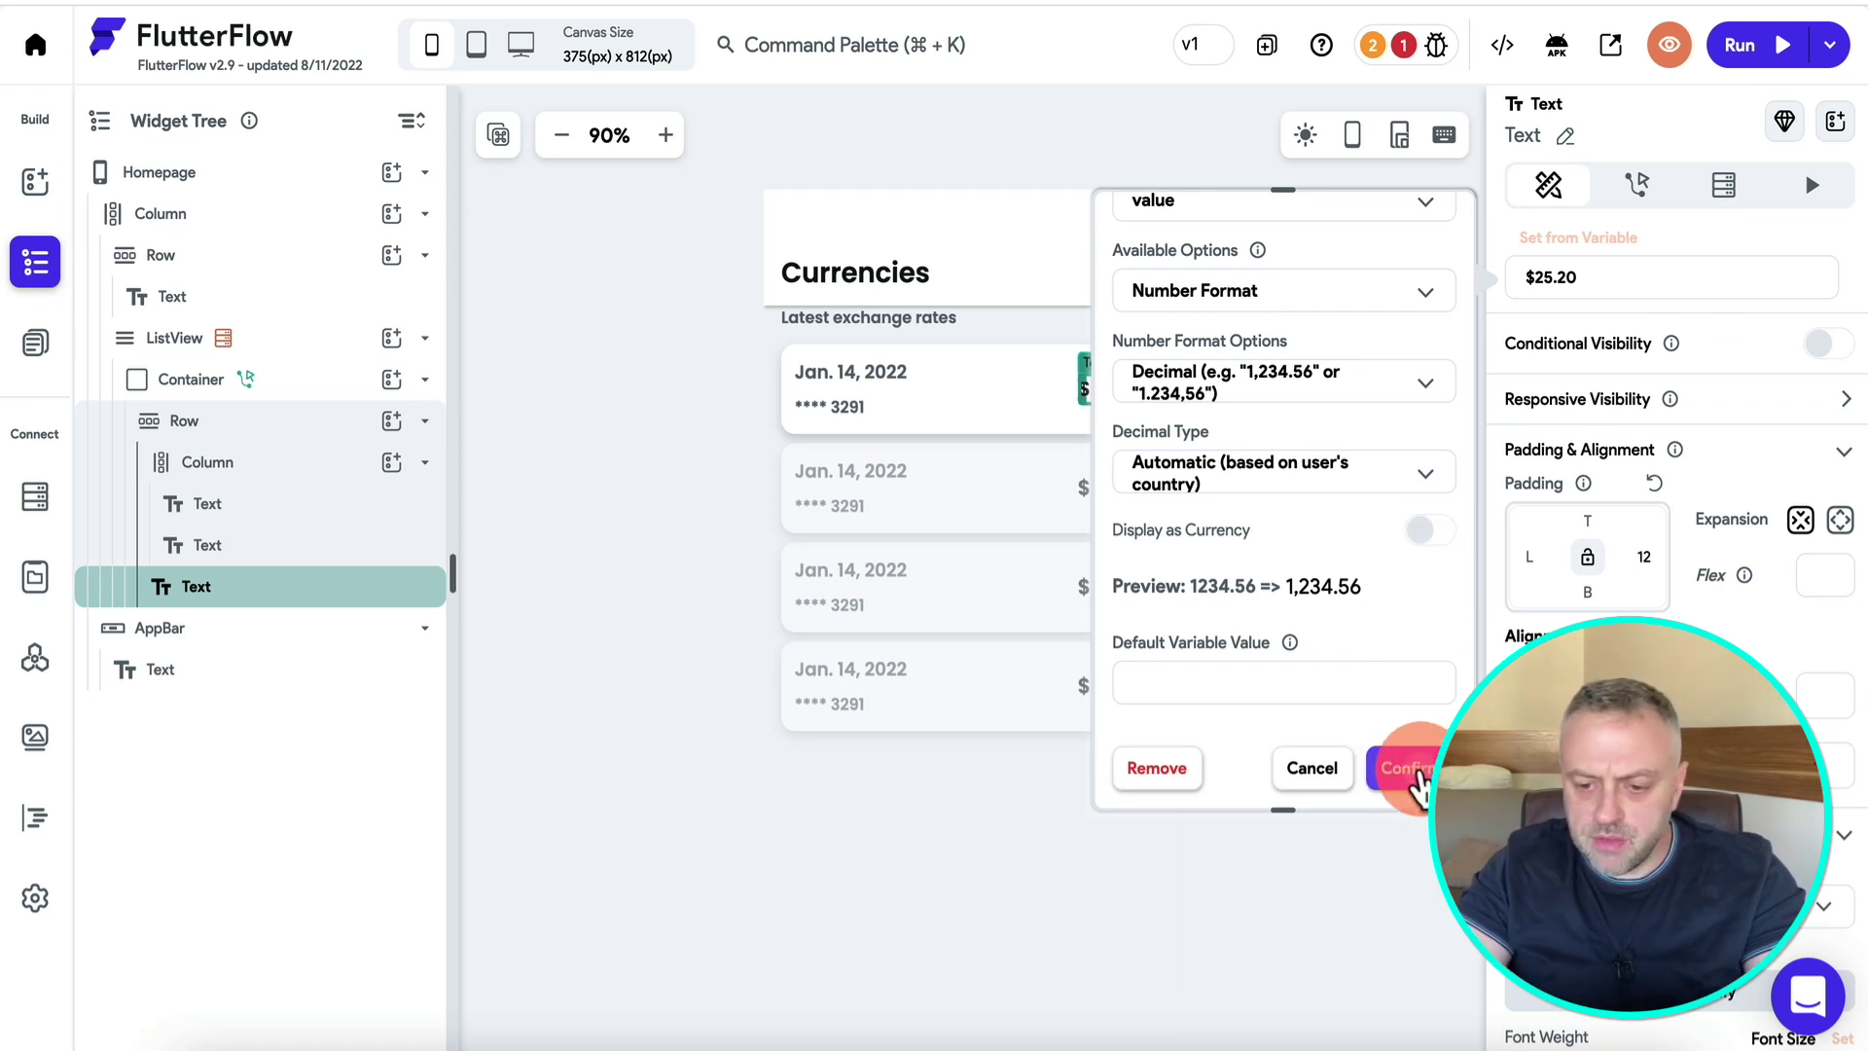
pyautogui.click(1411, 771)
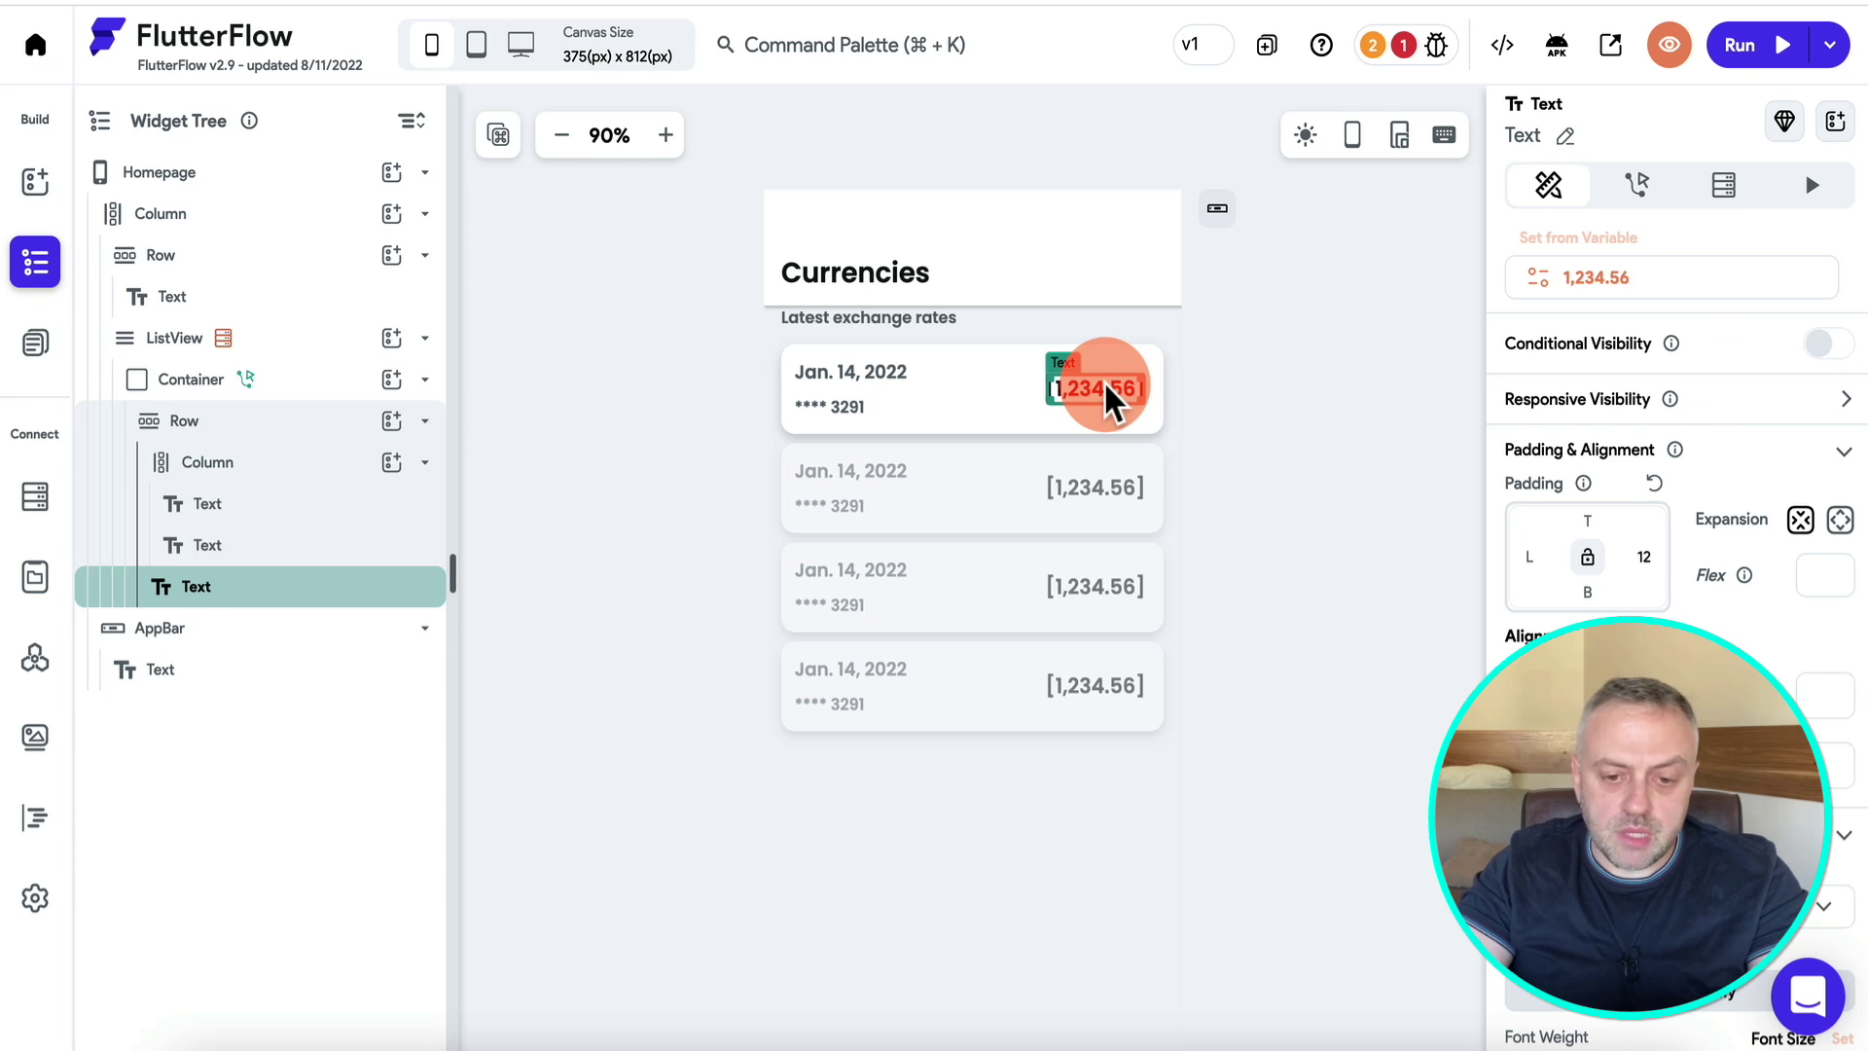
# Link the date text to the currencies document's code property and delete the masked card number text below it.
pyautogui.click(858, 383)
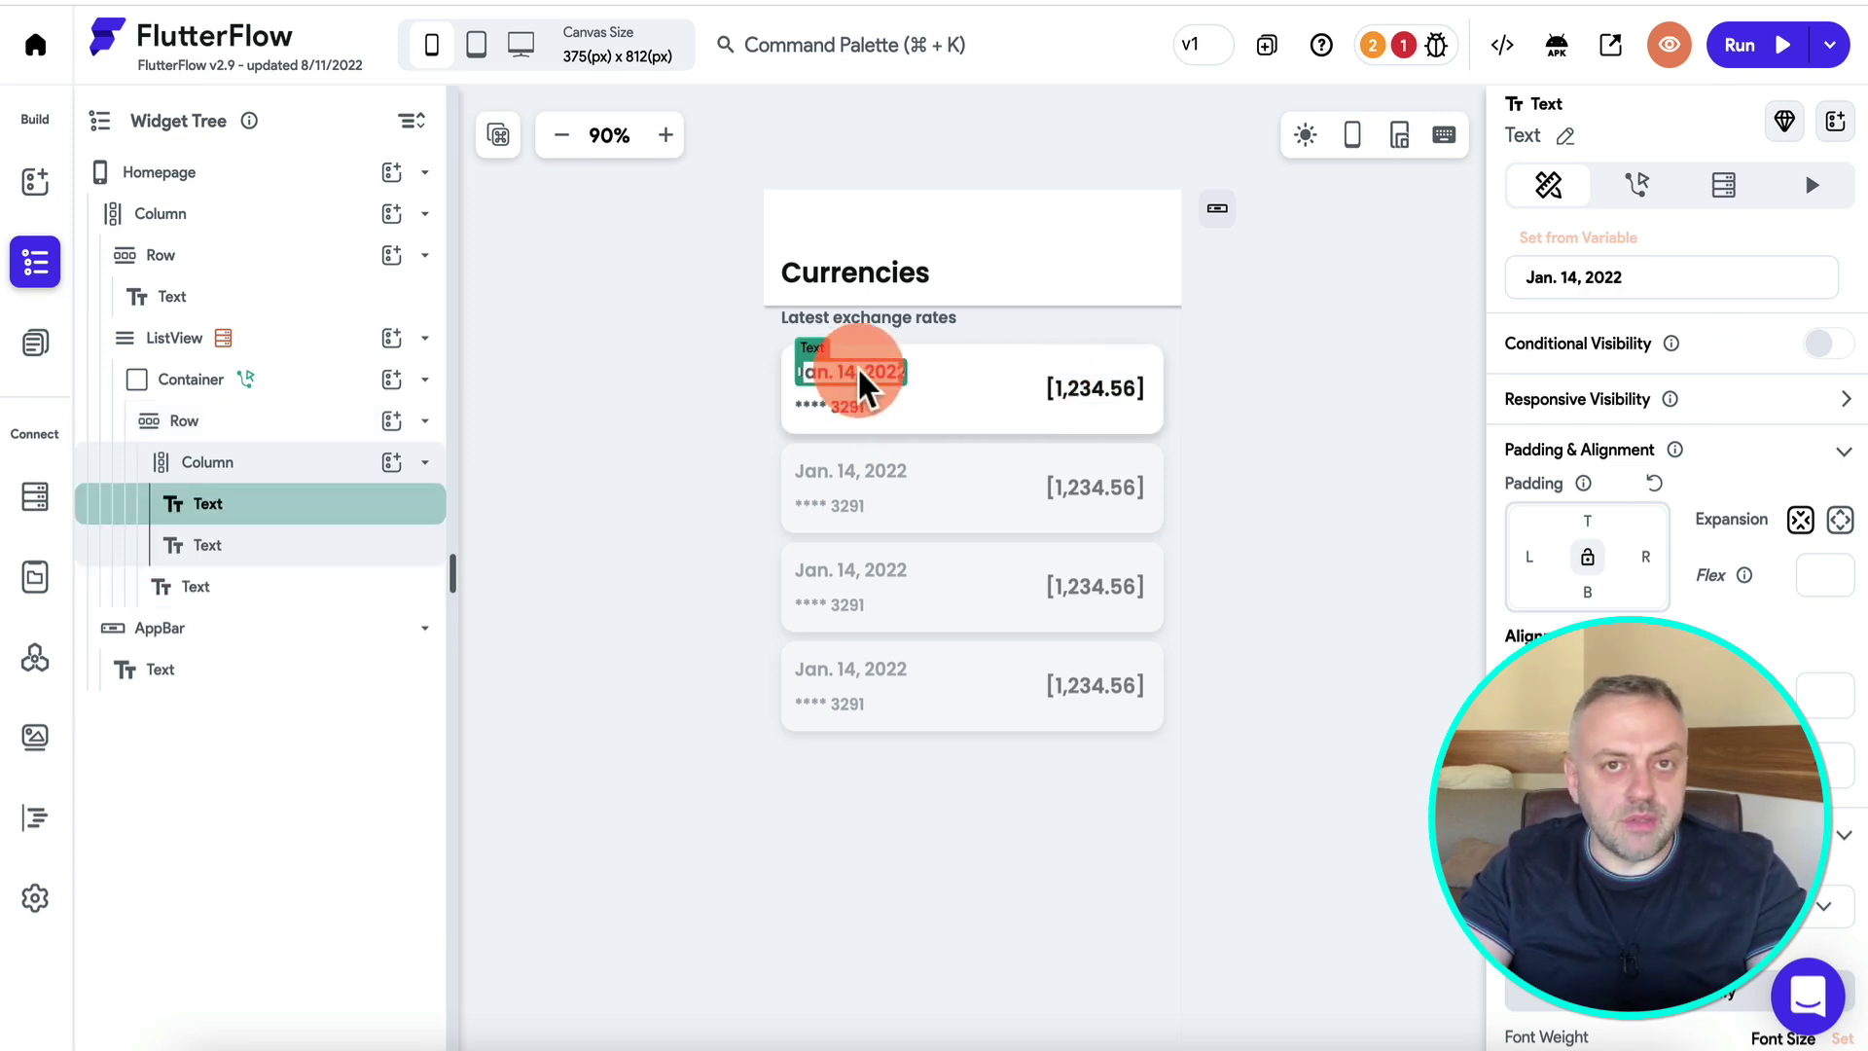
pyautogui.click(1595, 239)
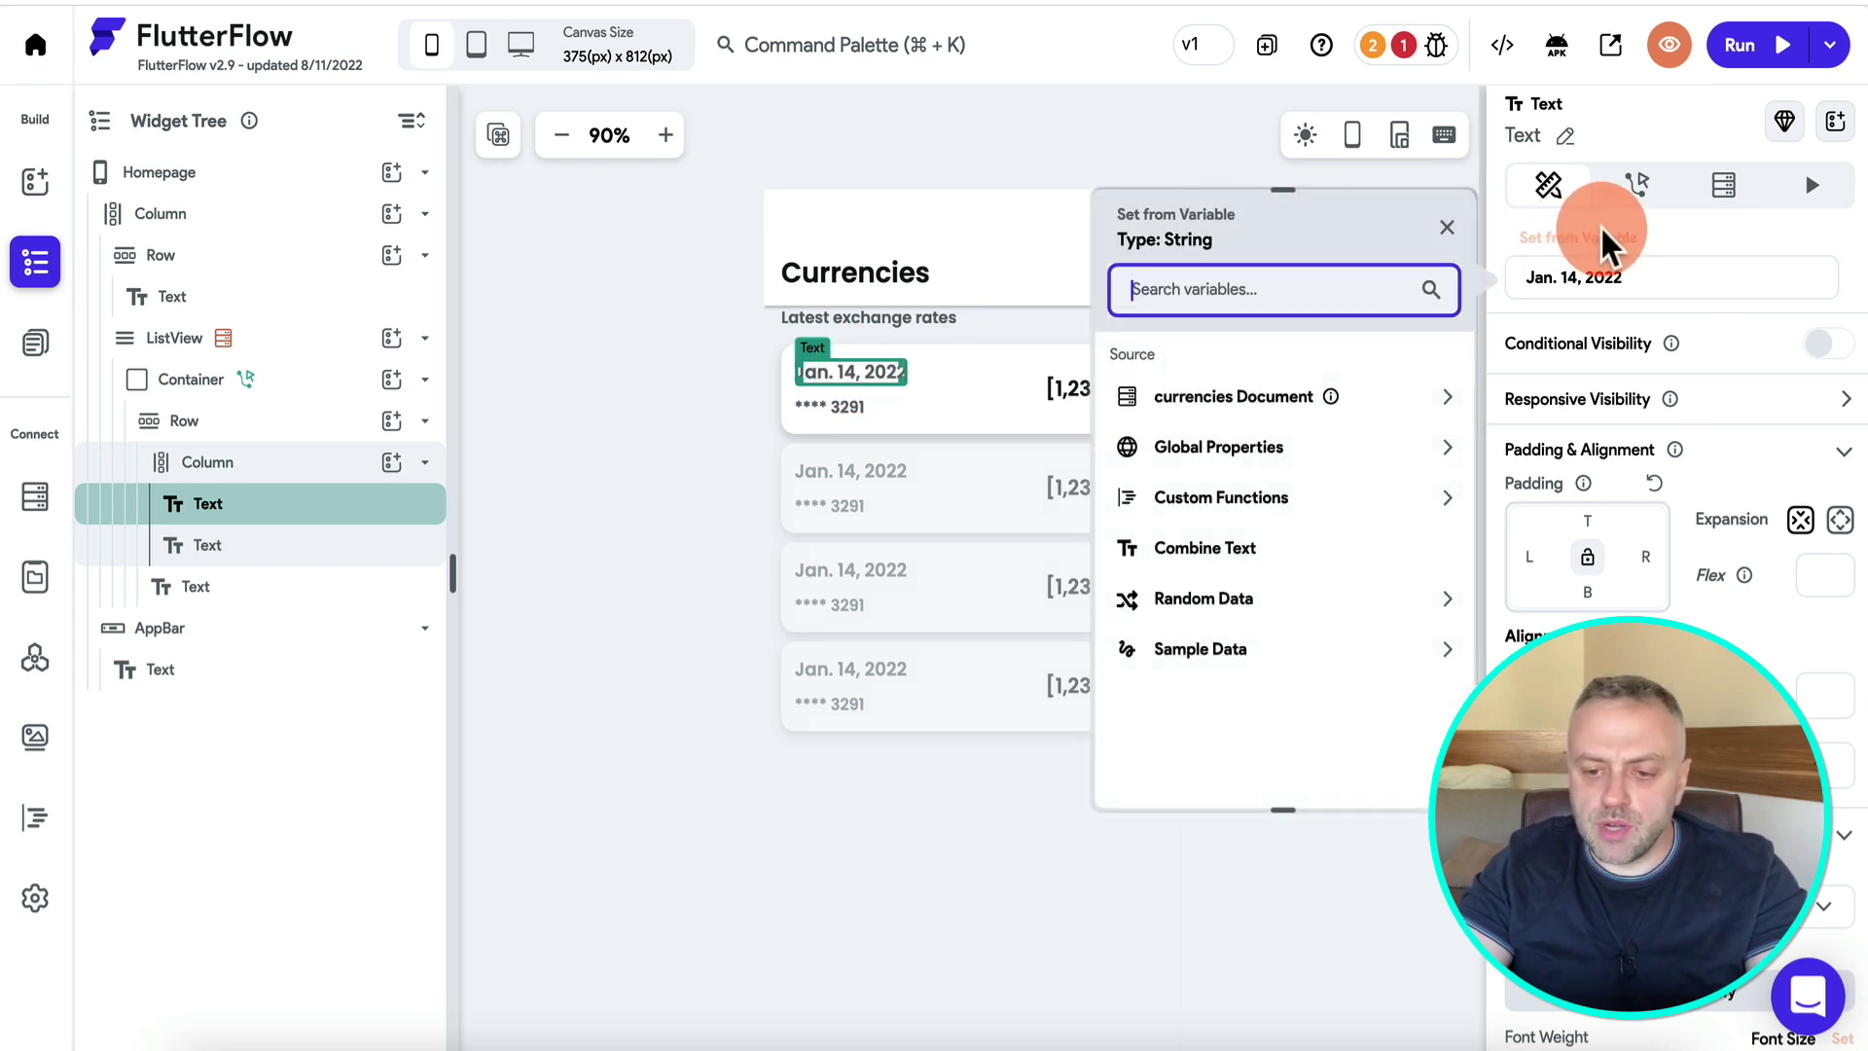
pyautogui.click(1250, 399)
pyautogui.click(1187, 525)
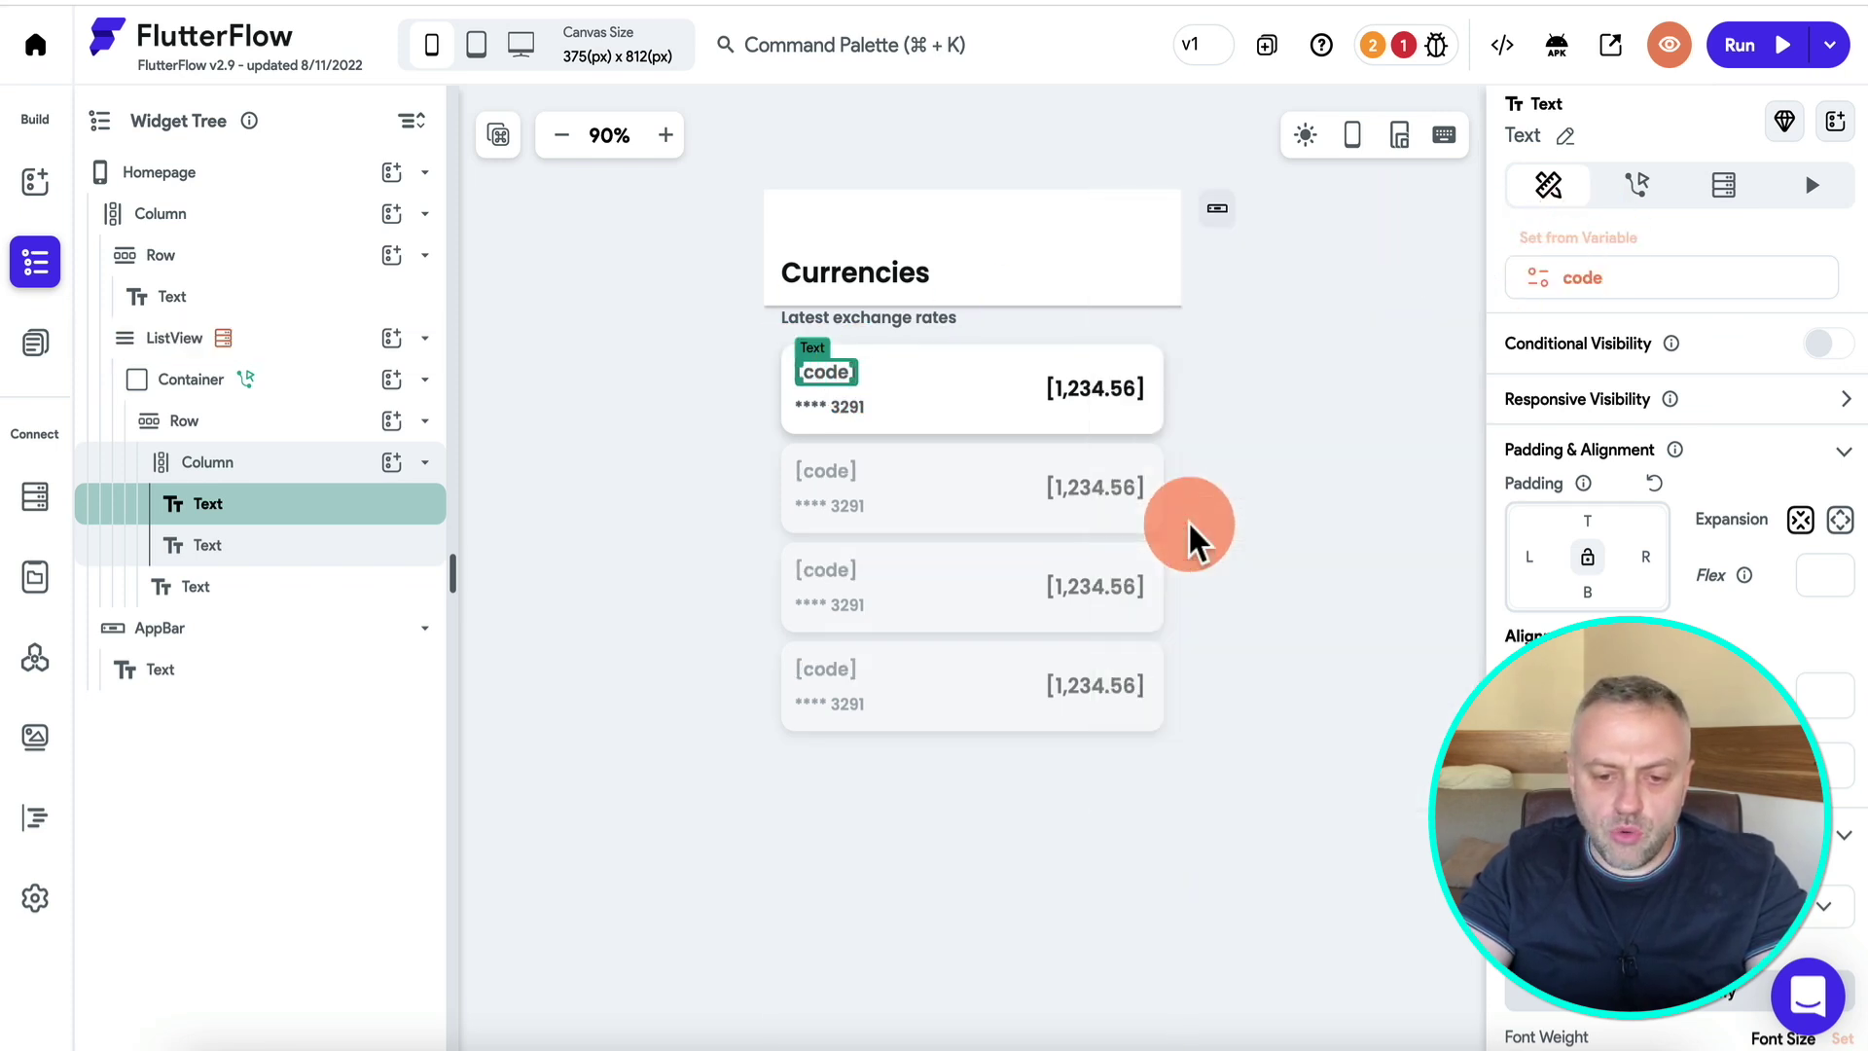
pyautogui.click(835, 414)
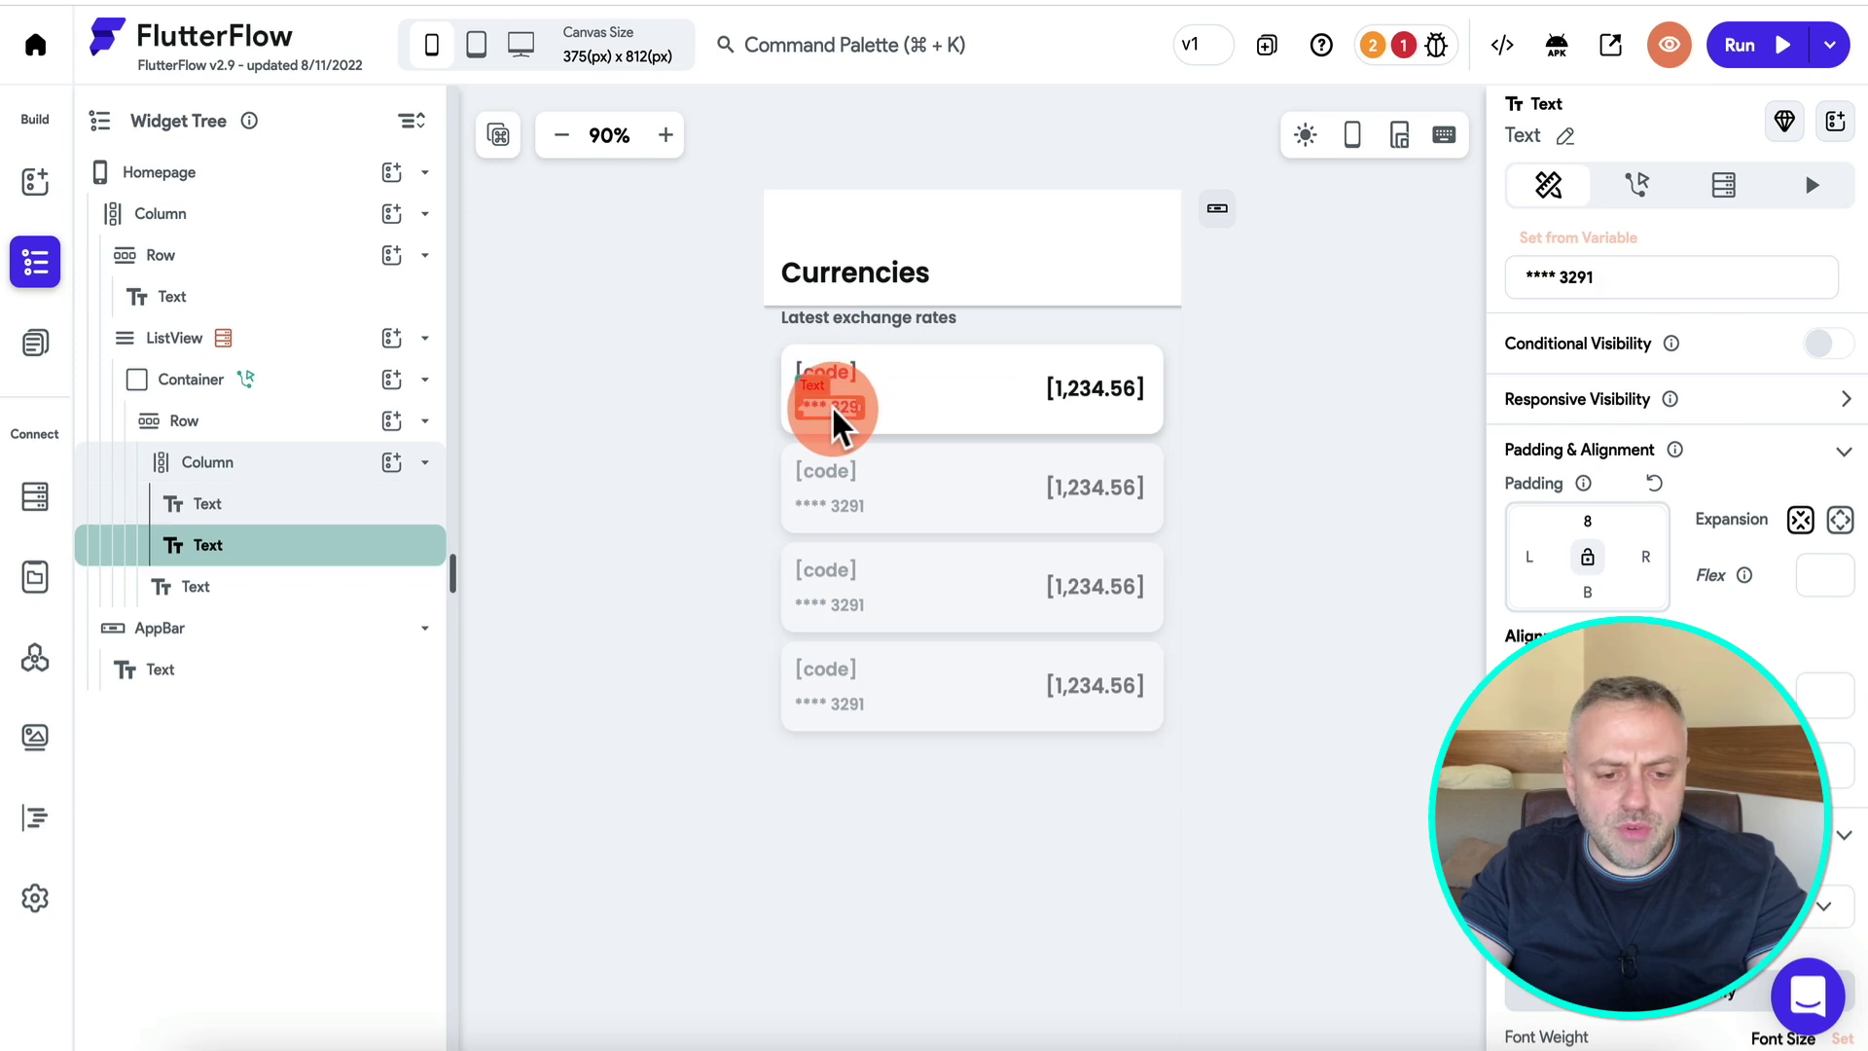
pyautogui.press('Delete')
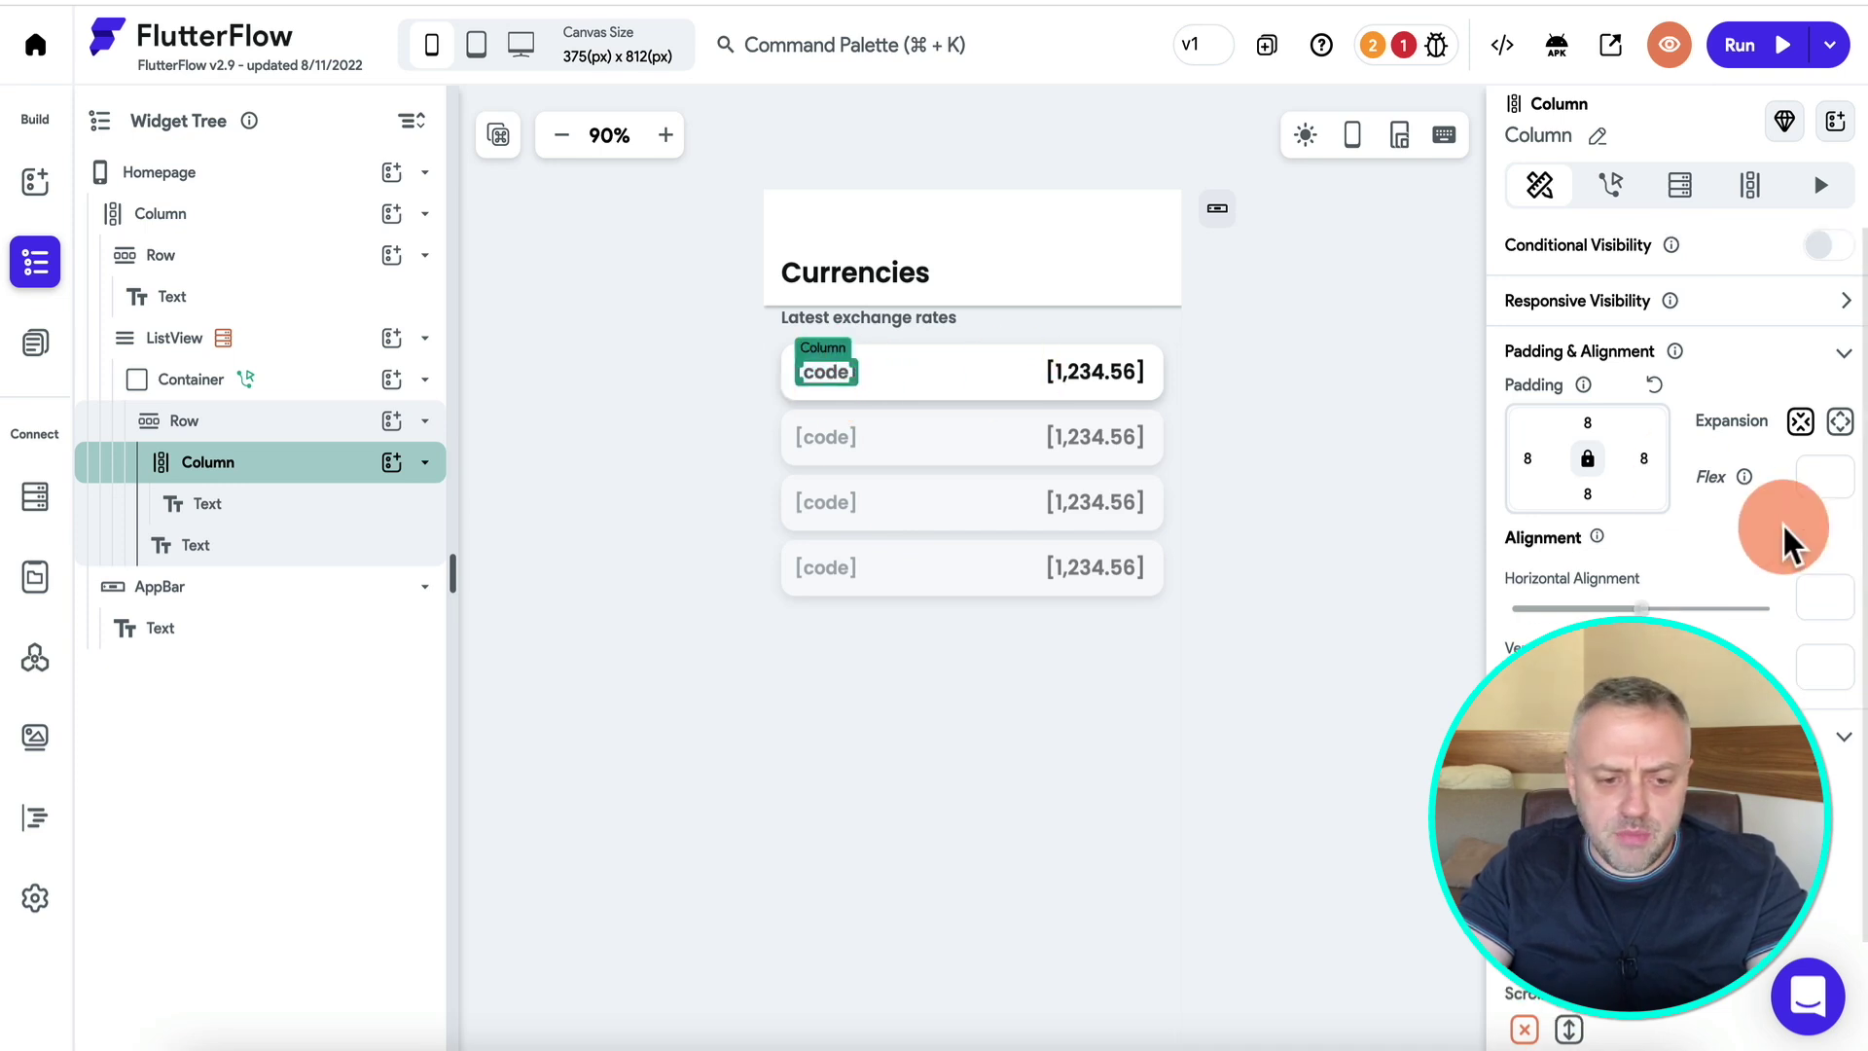
# Set the font size of the code text in the list item to 18, matching the value text beside it.
pyautogui.click(297, 505)
pyautogui.scroll(-3, 1626, 501)
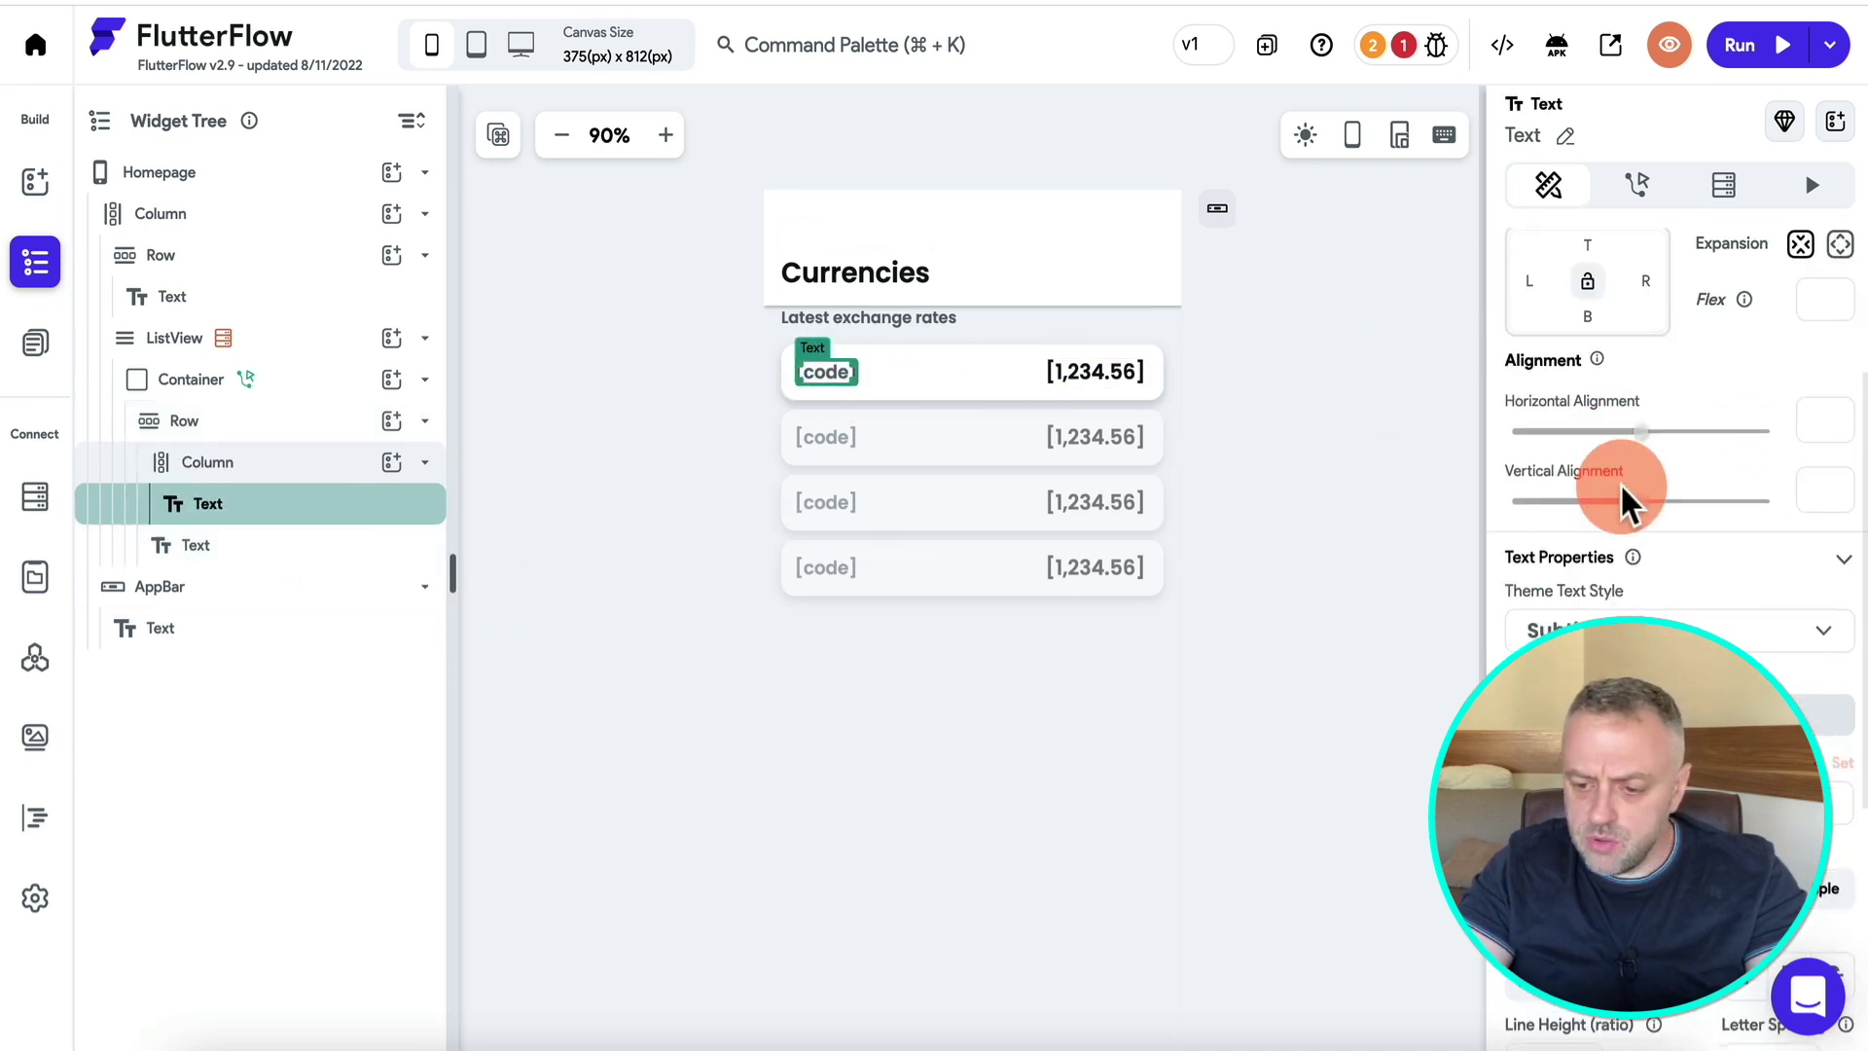
pyautogui.scroll(-3, 1635, 500)
pyautogui.click(1815, 519)
pyautogui.write('18')
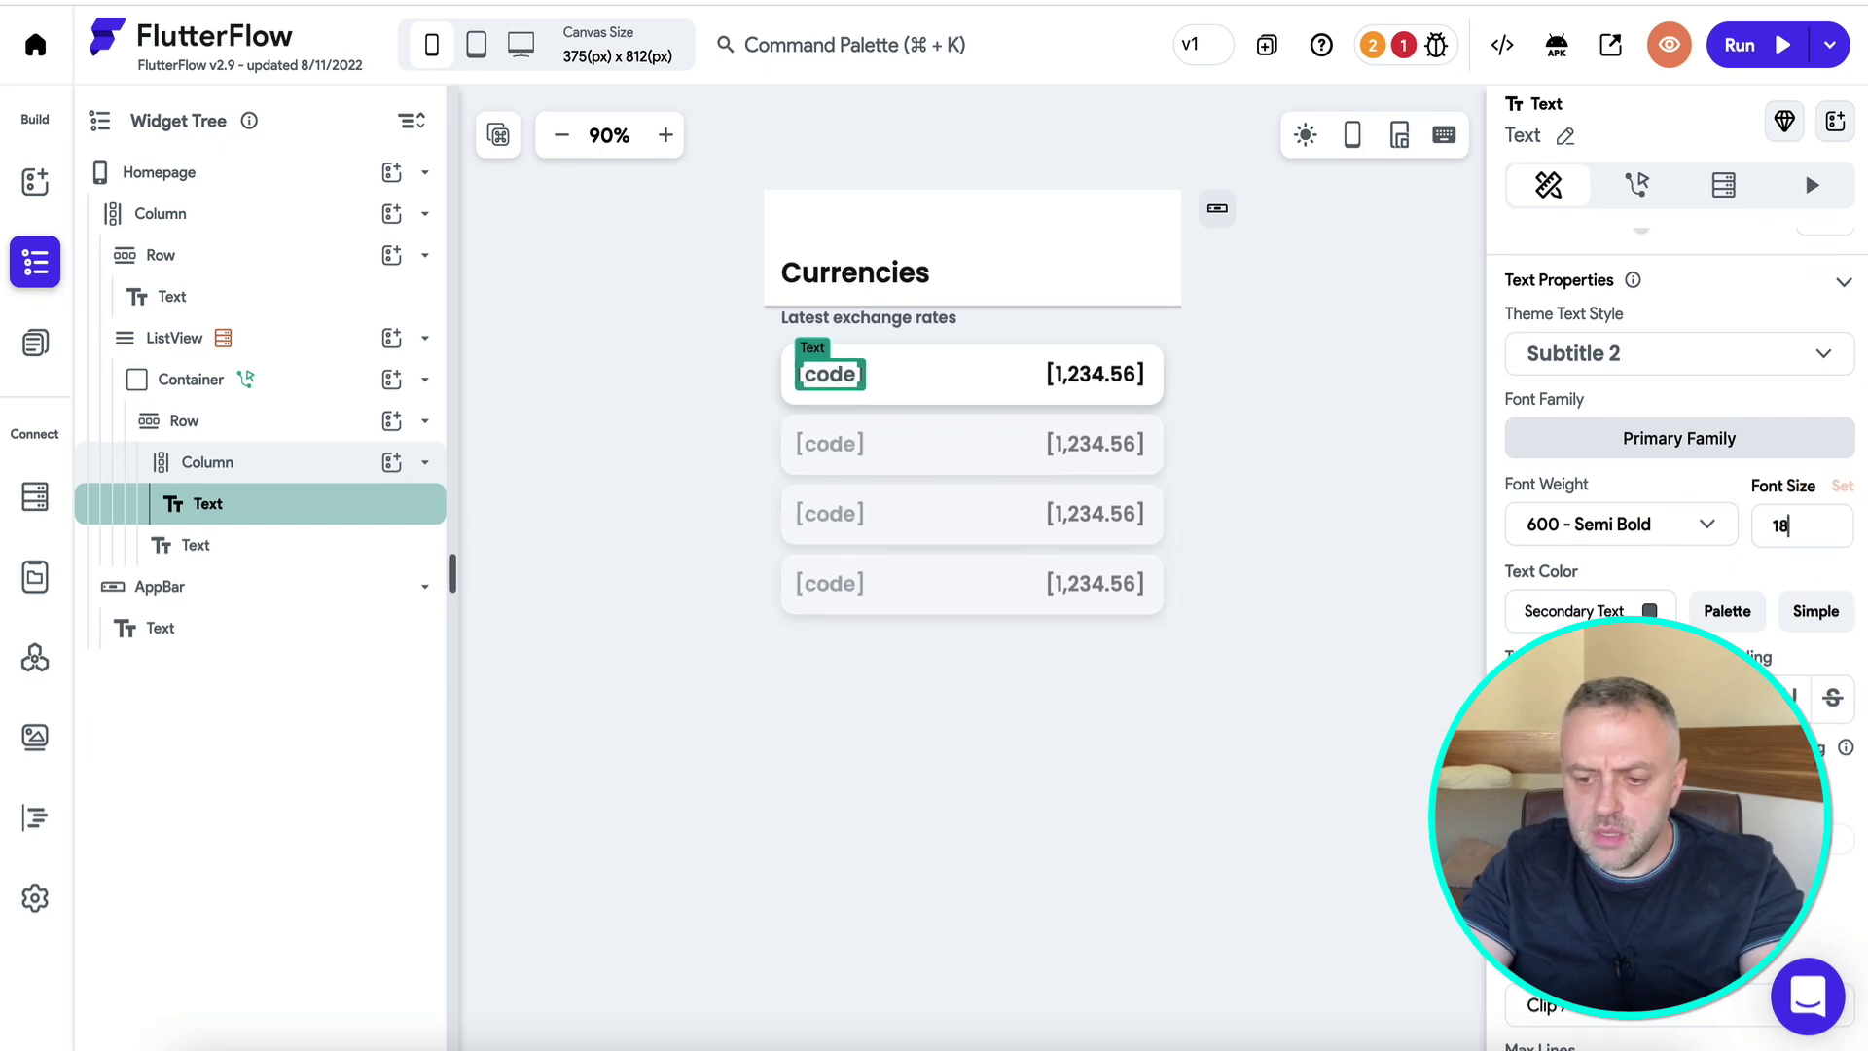
pyautogui.click(1092, 378)
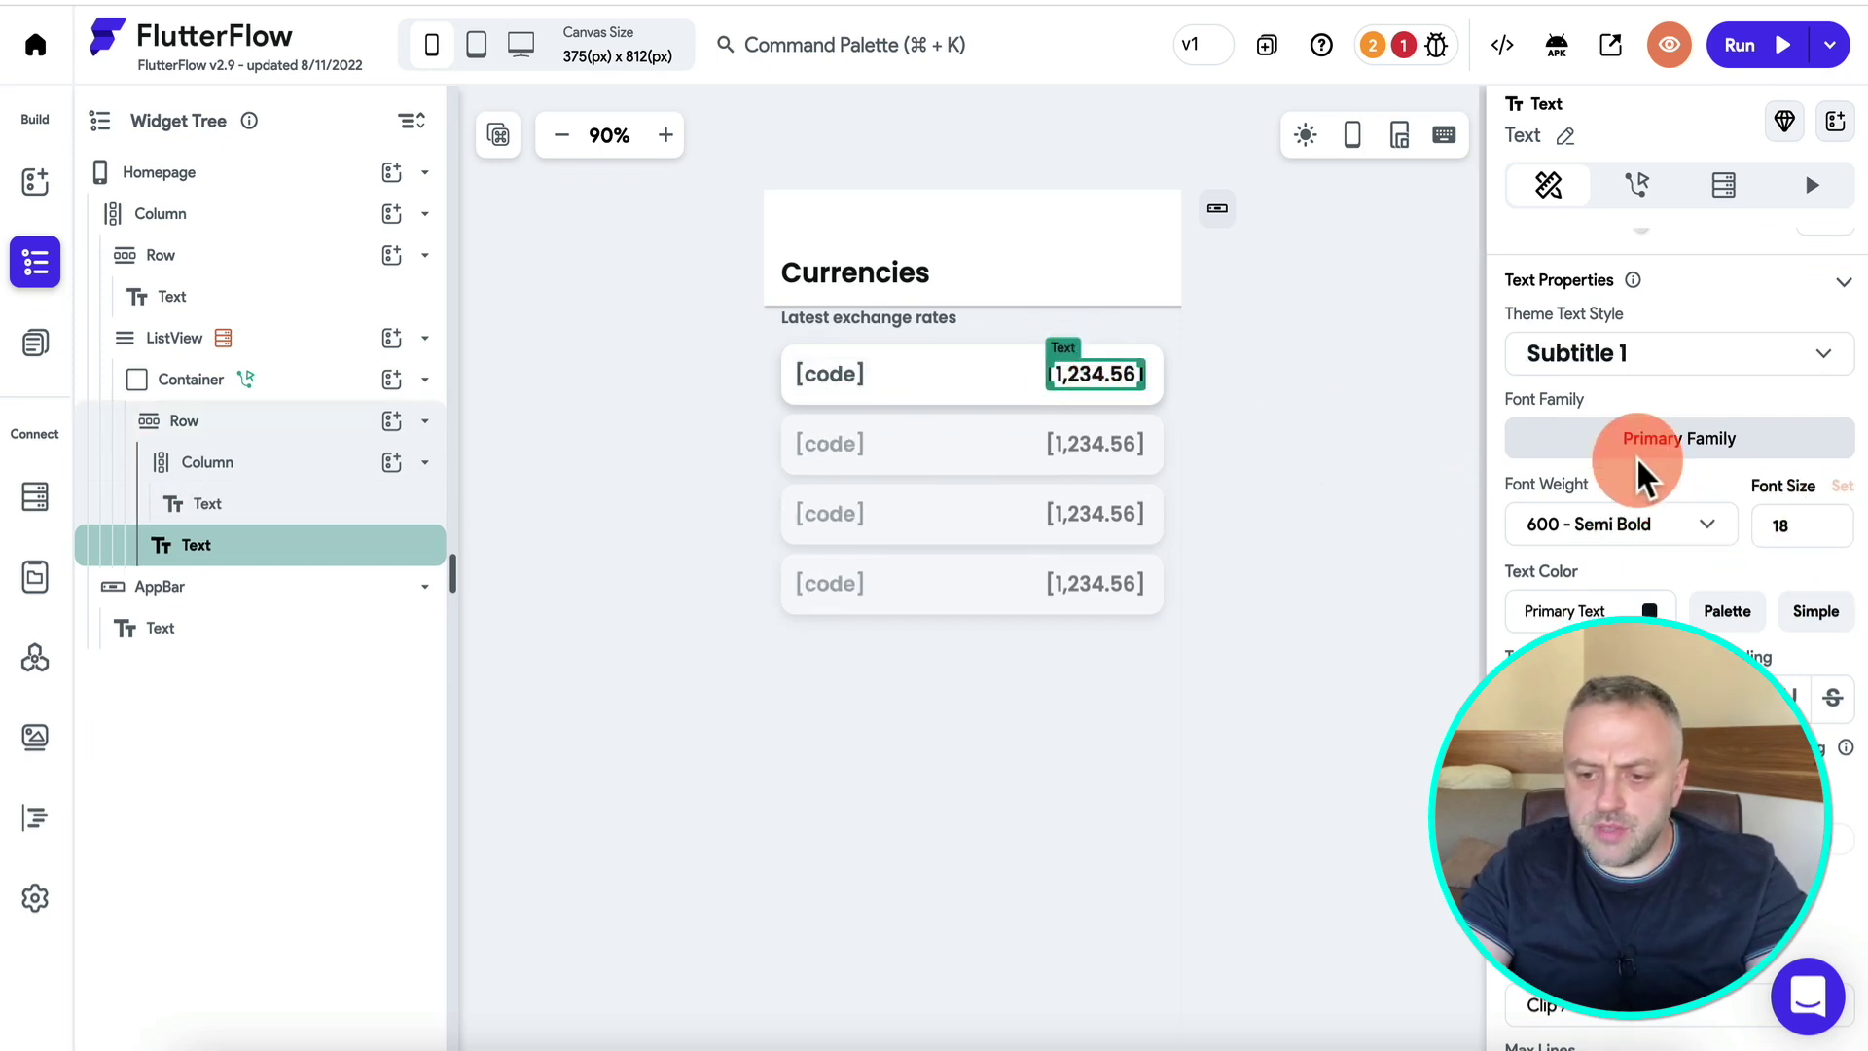
# Deselect the list item text and launch the project in test mode.
pyautogui.click(951, 417)
pyautogui.click(1308, 381)
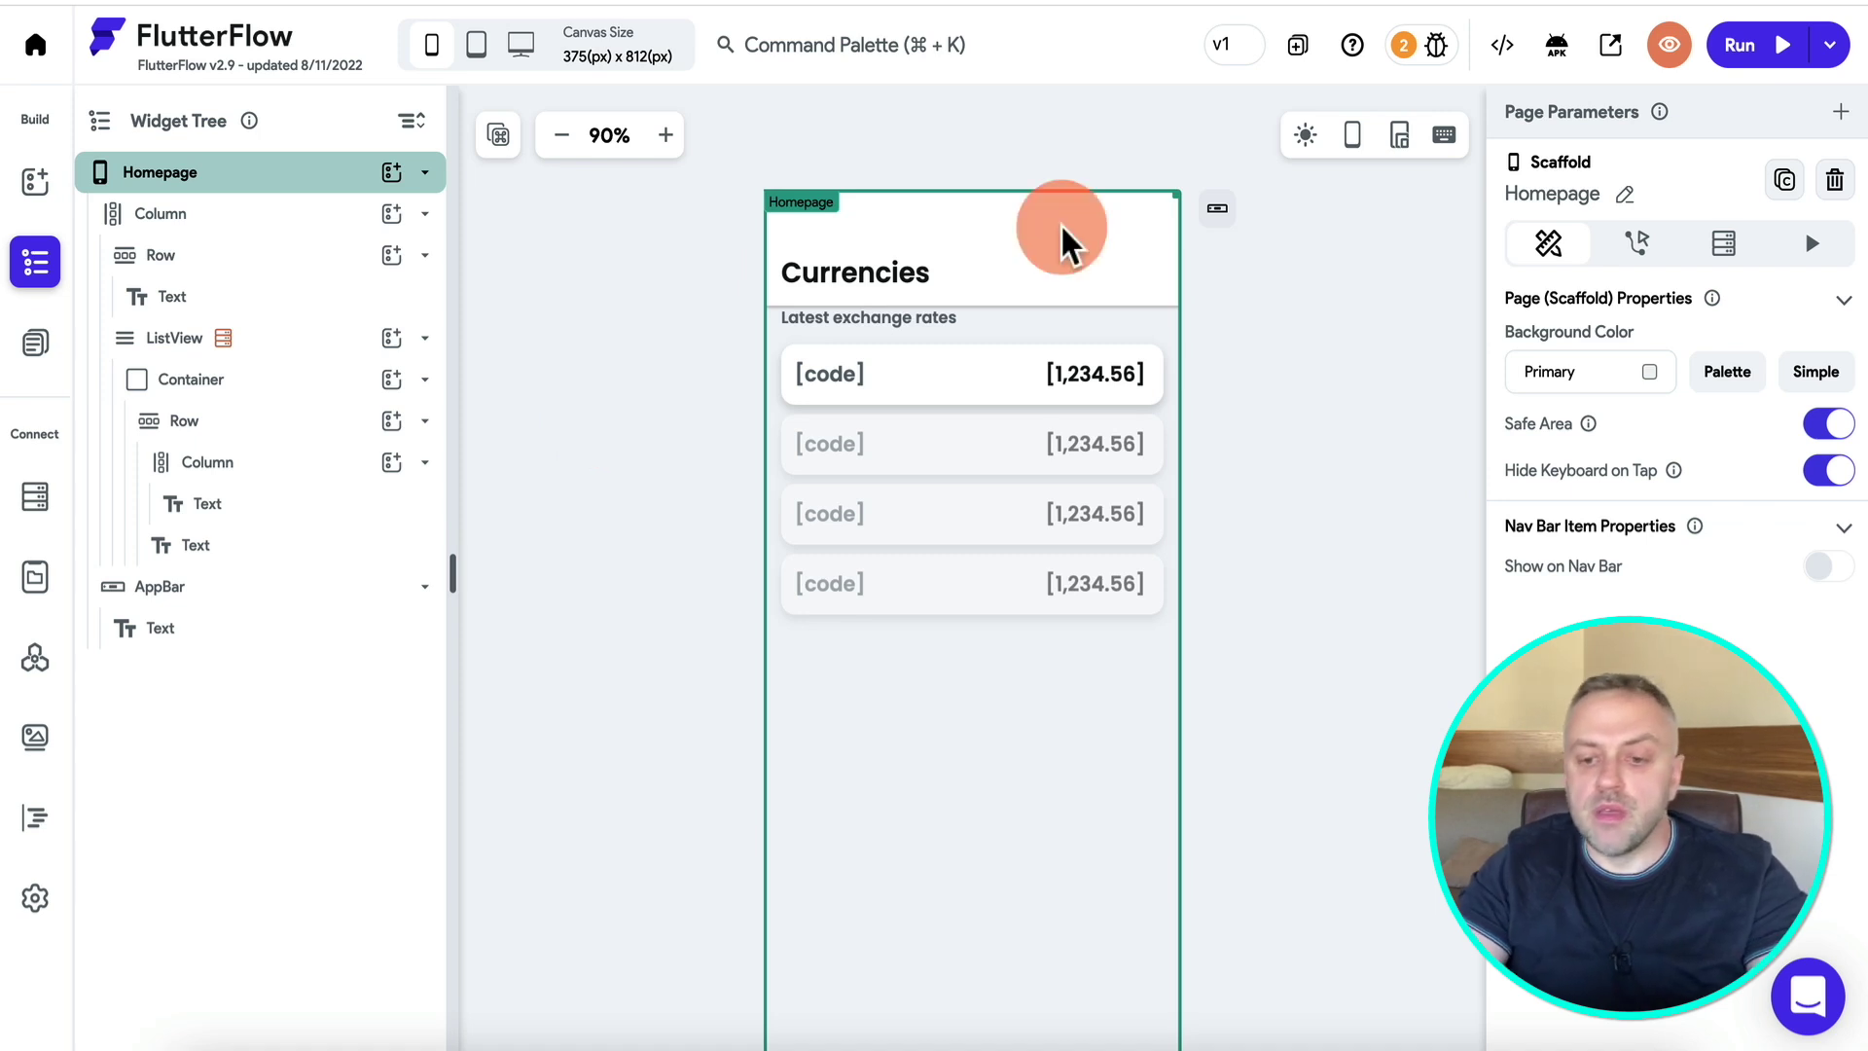
pyautogui.click(1829, 44)
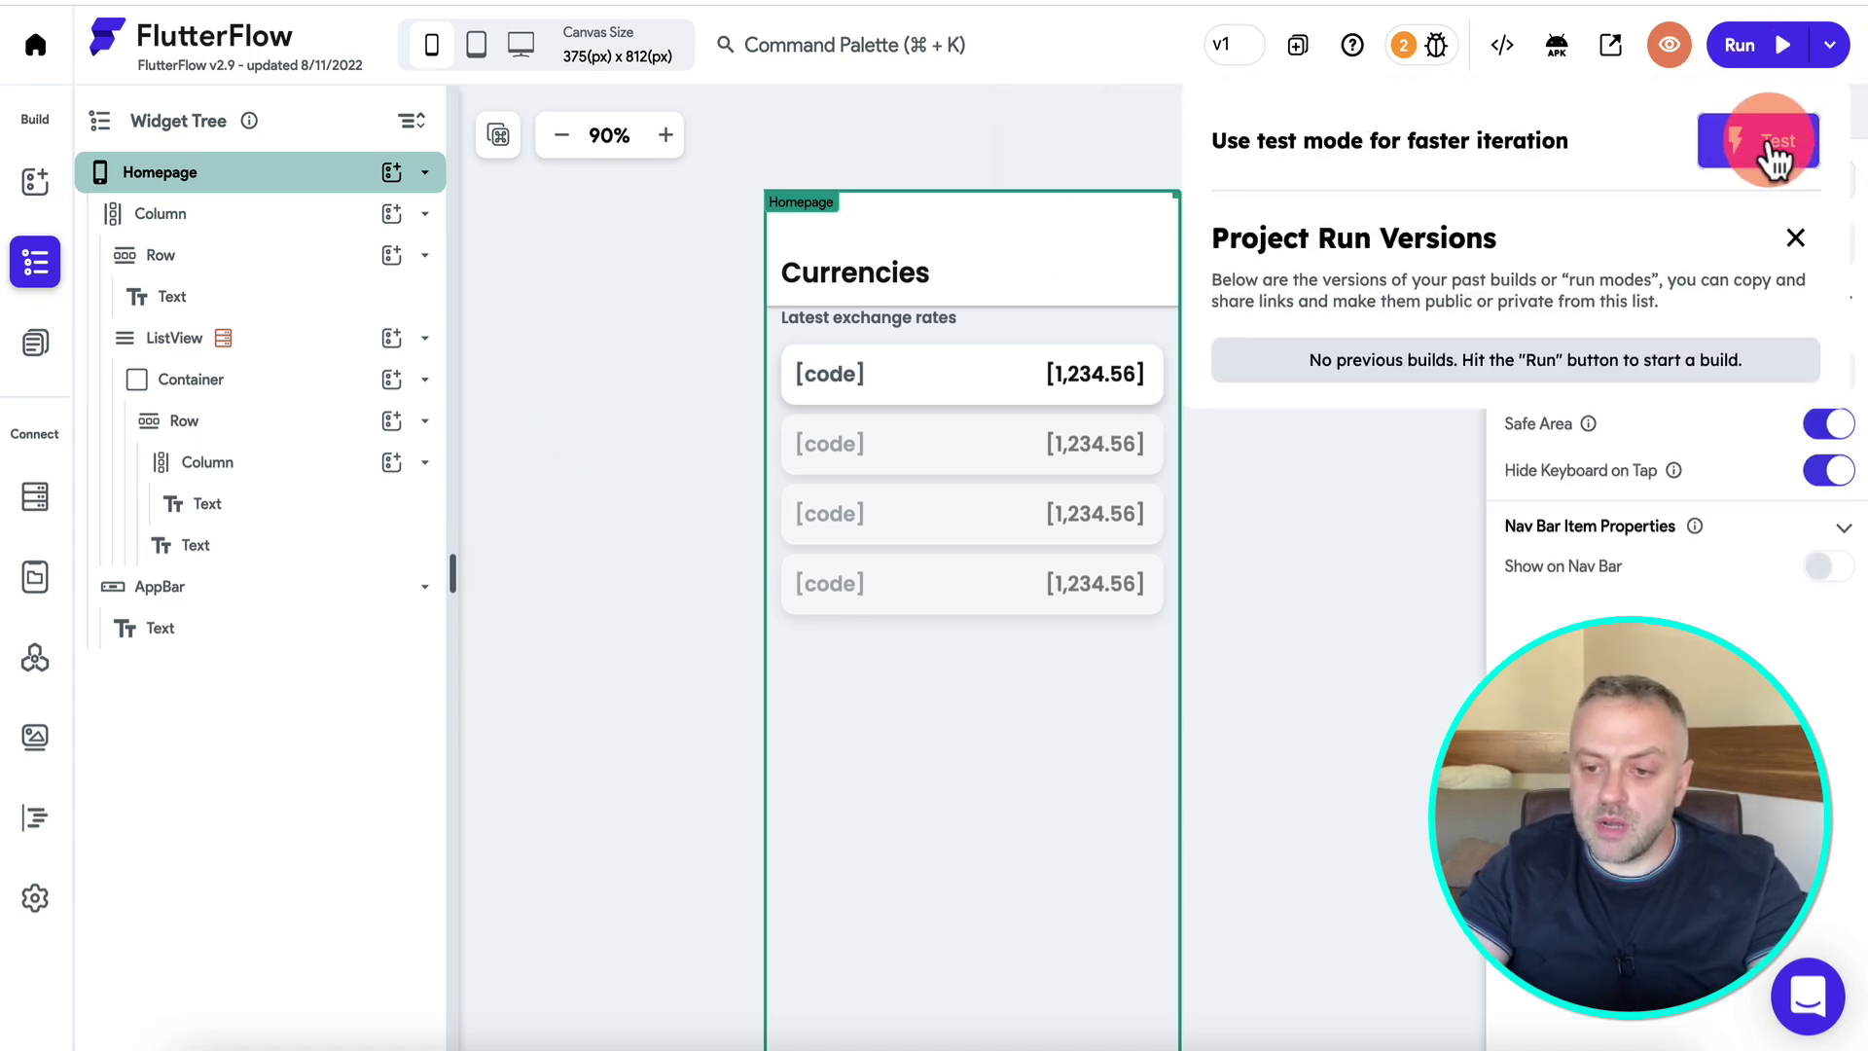
pyautogui.click(1772, 138)
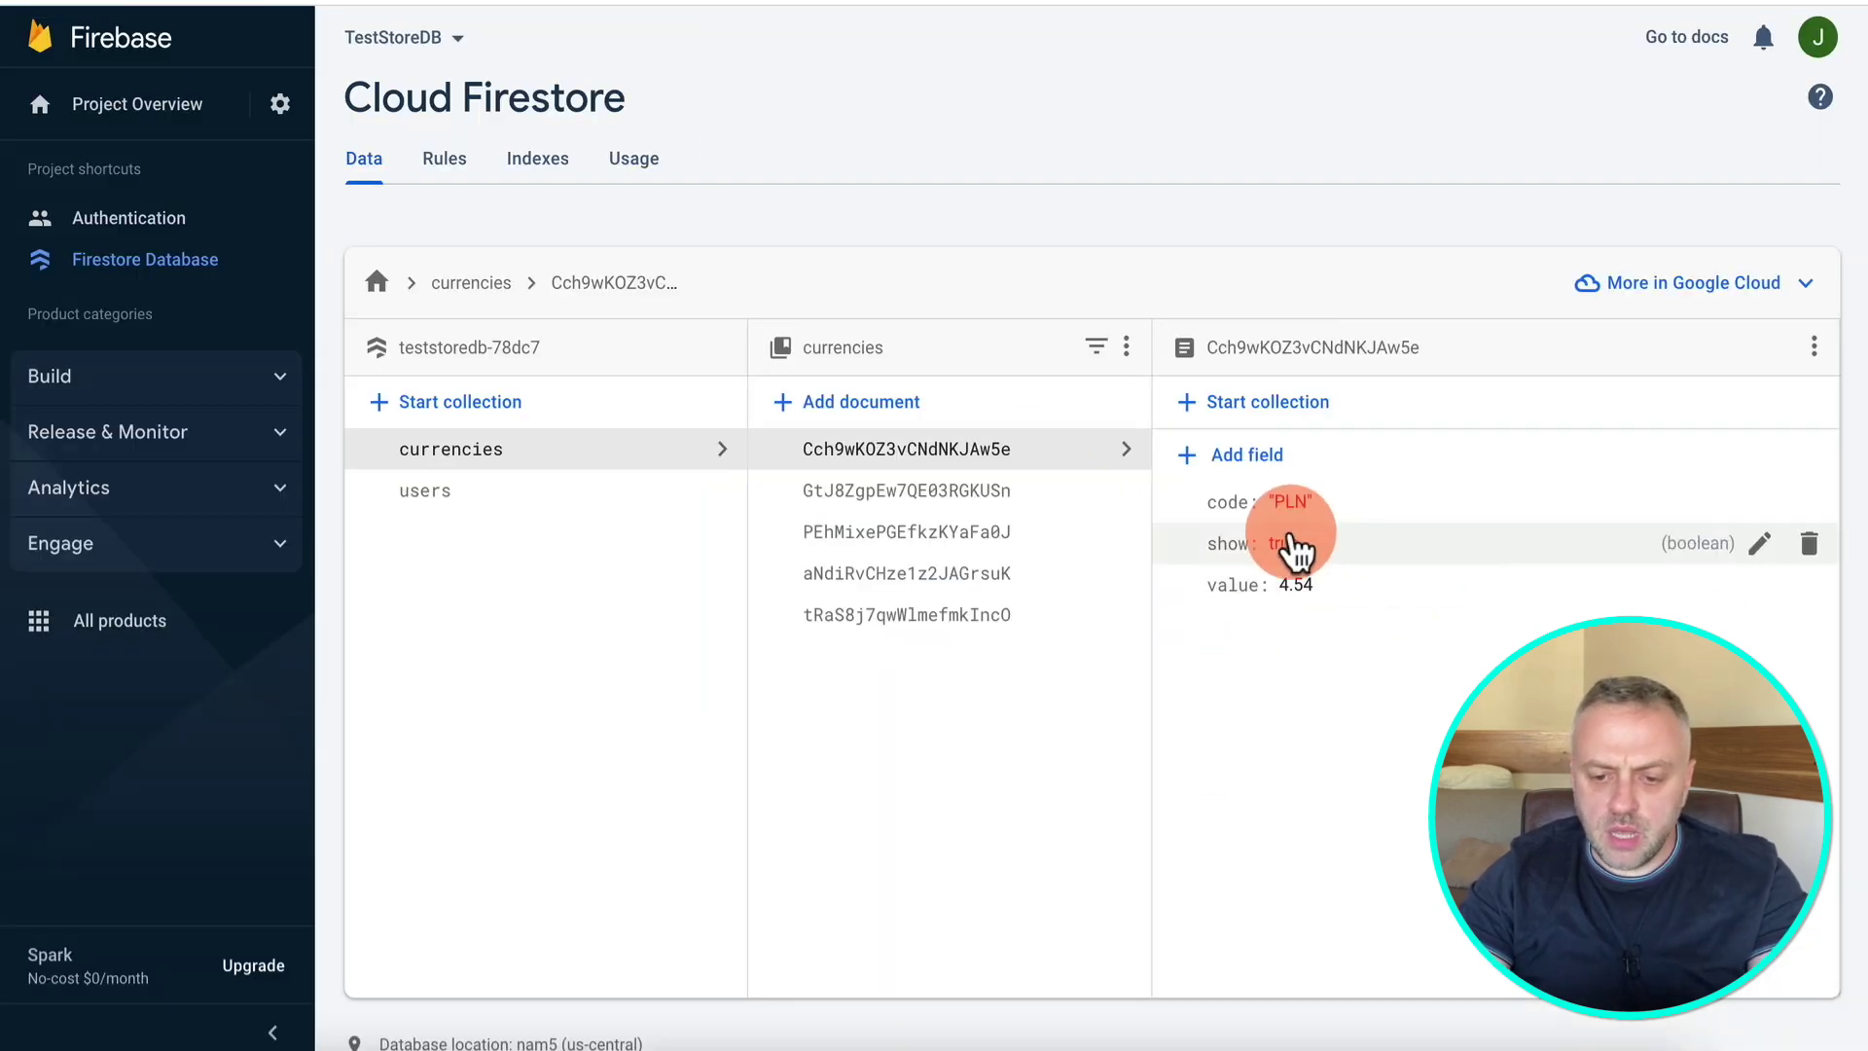
# In the Firebase console, update the show field of the PLN document in the currencies collection to false.
pyautogui.click(1296, 542)
pyautogui.click(1576, 603)
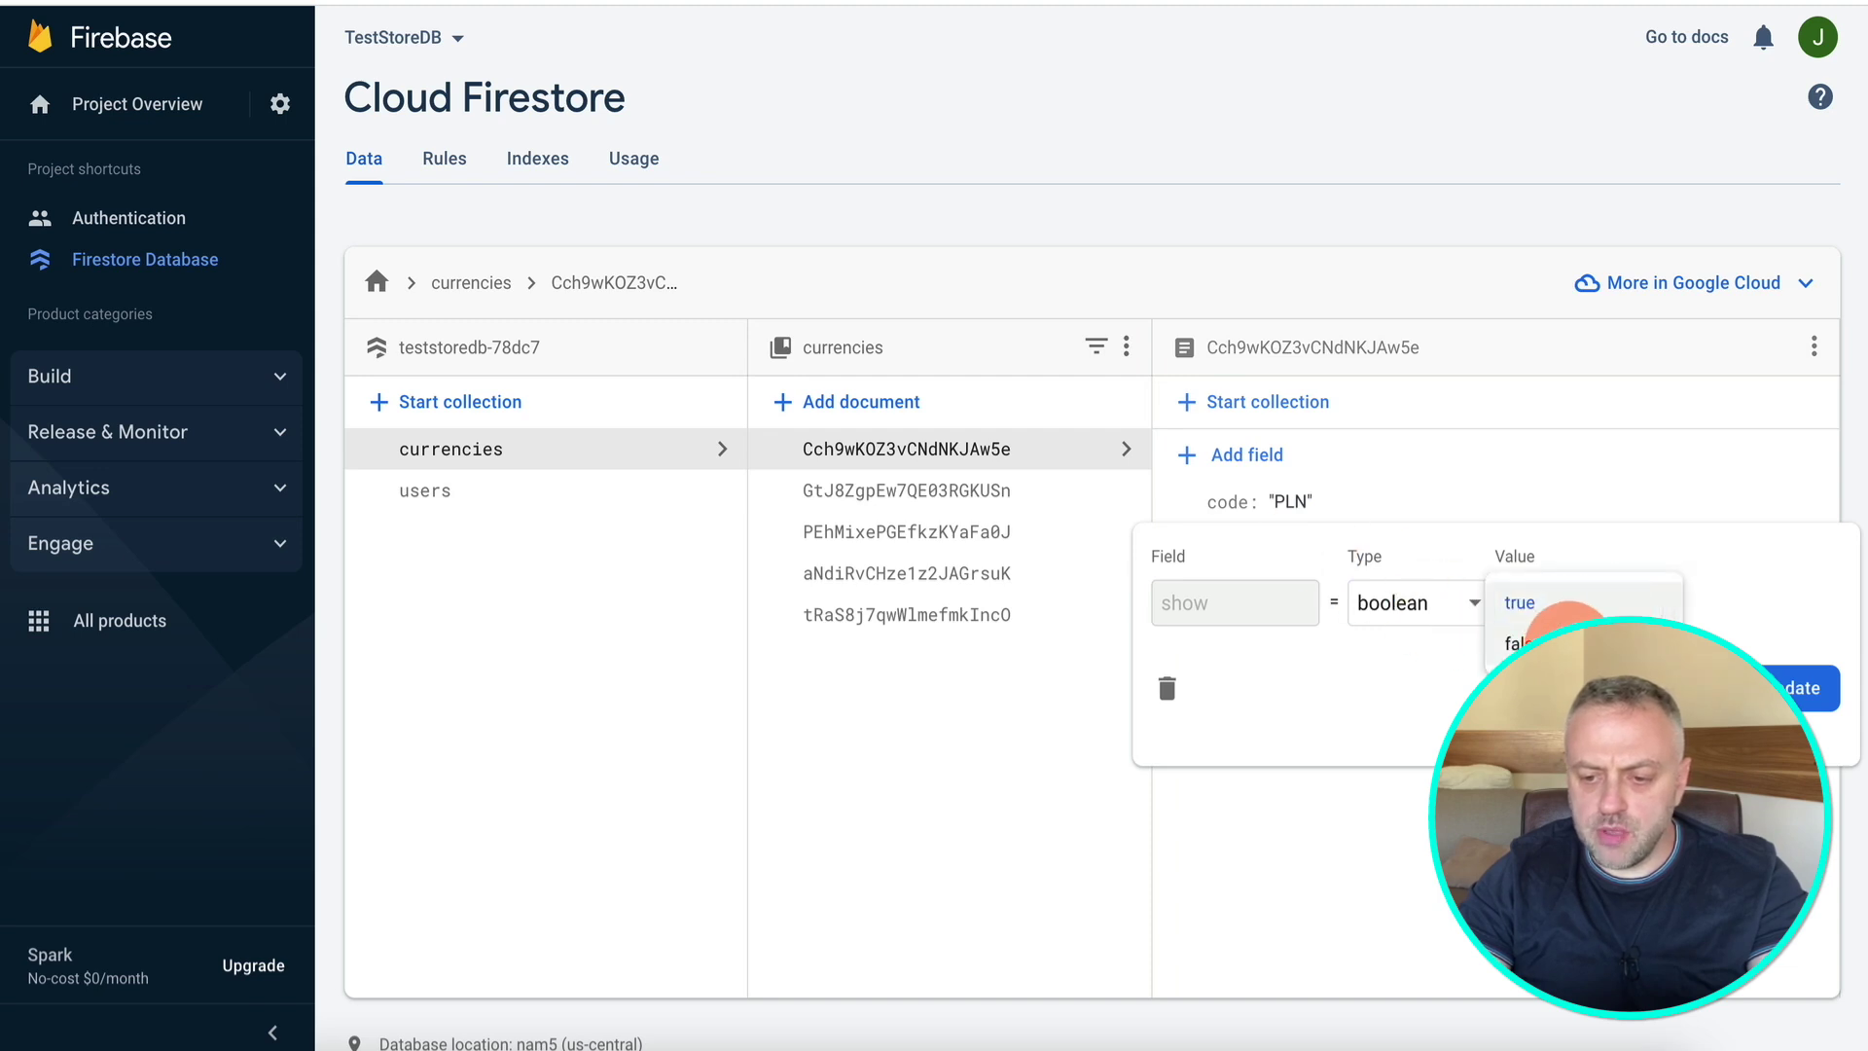
pyautogui.click(1532, 647)
pyautogui.click(1802, 687)
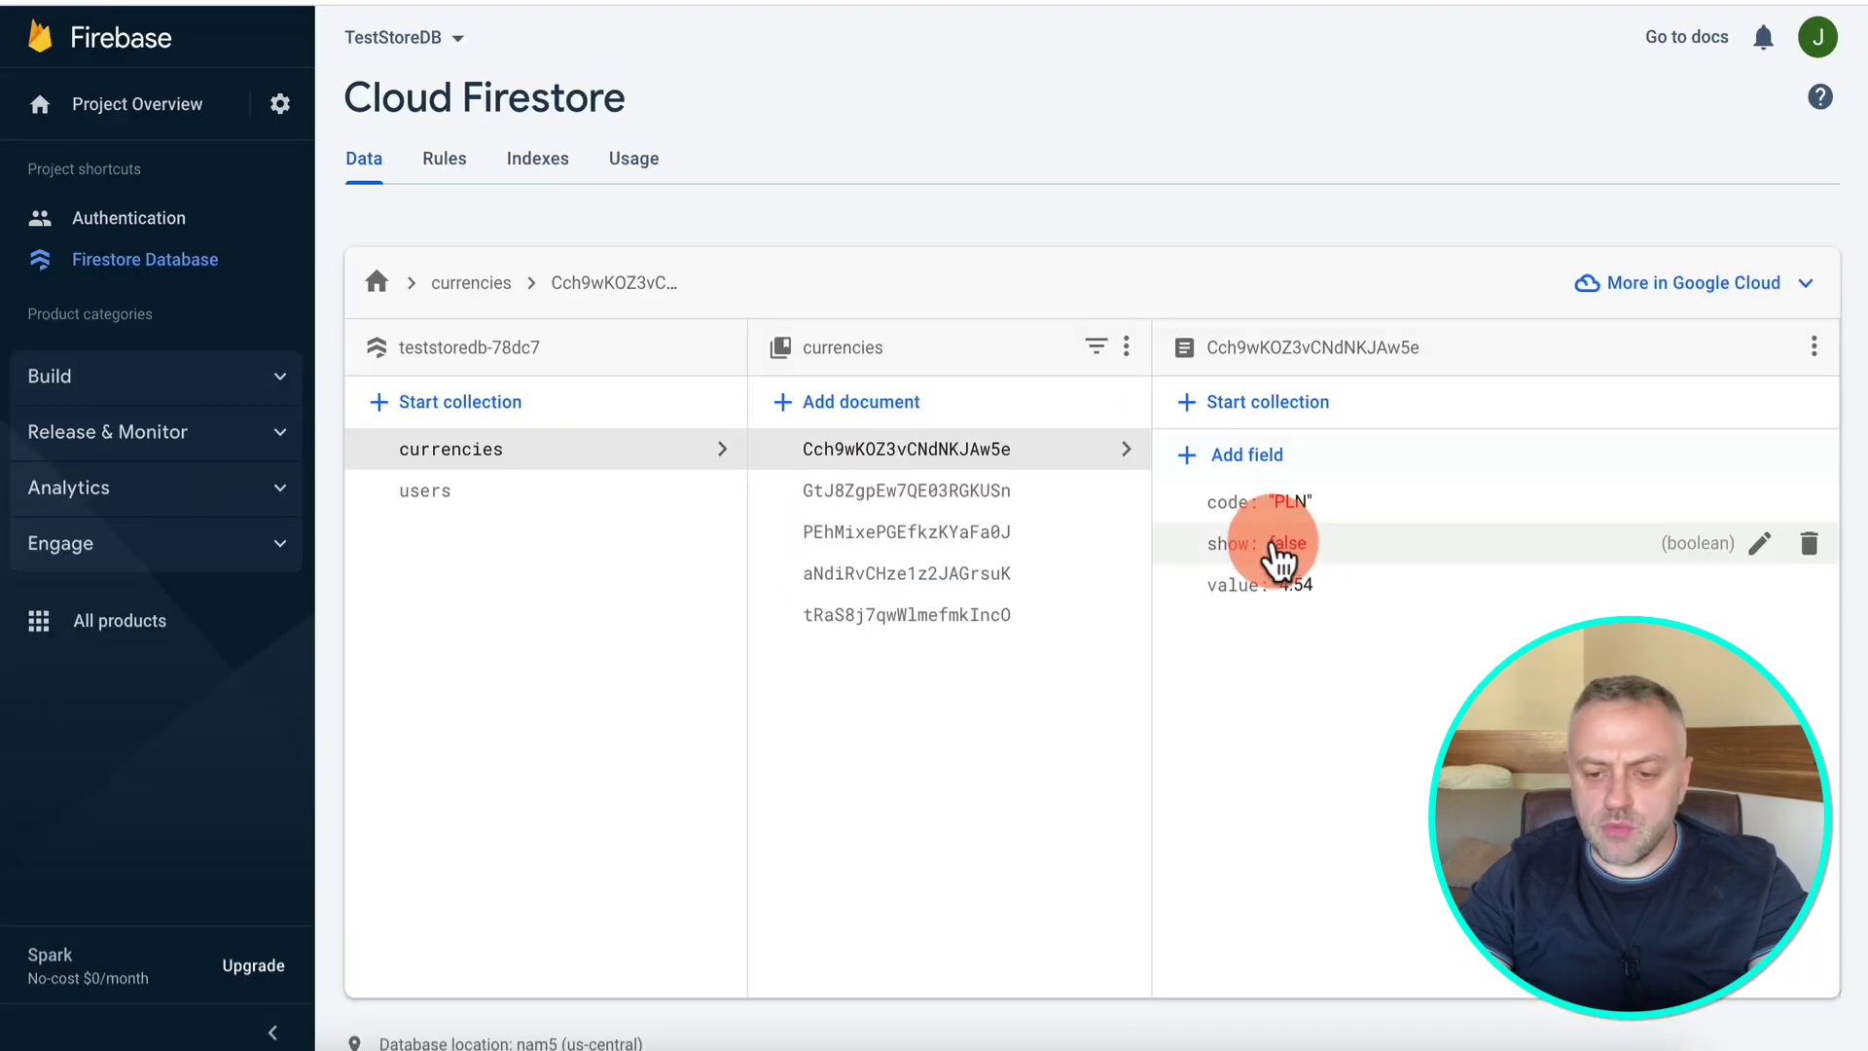
pyautogui.click(1264, 547)
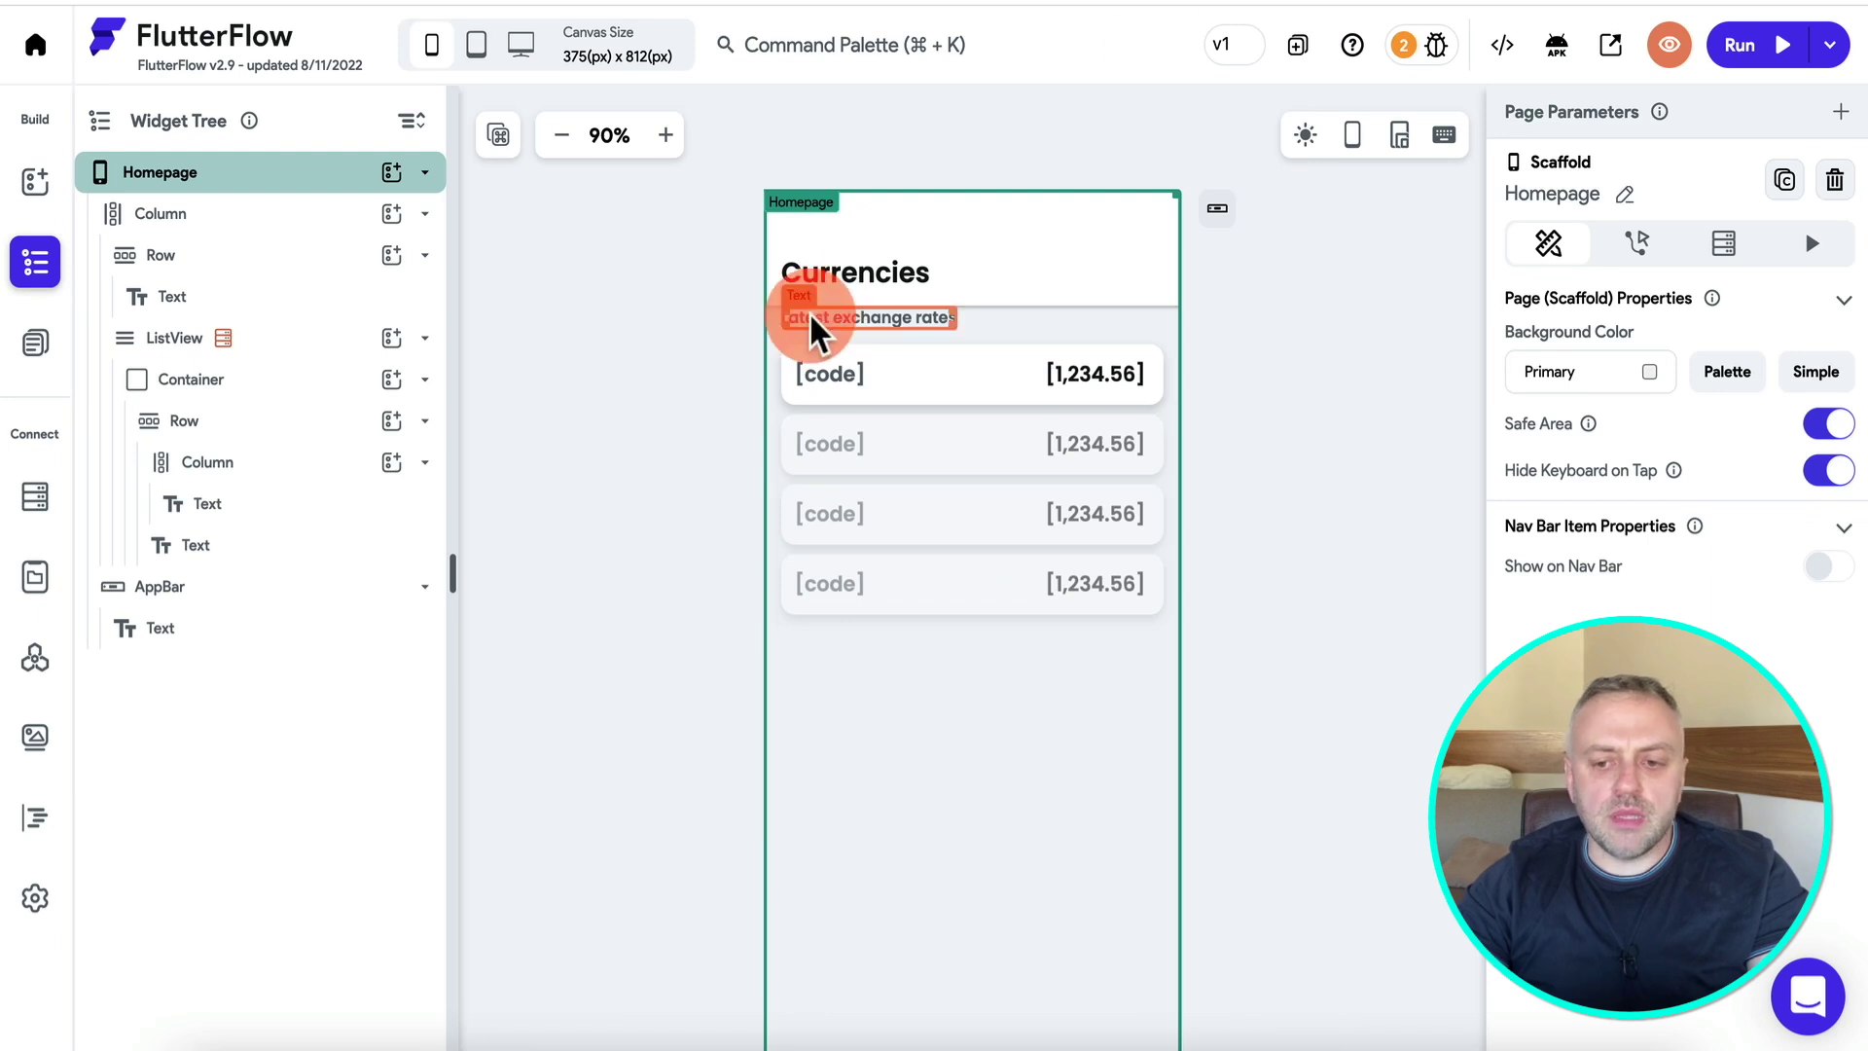
# Back in FlutterFlow, create a persisted local state variable named factor with the Double data type.
pyautogui.click(699, 384)
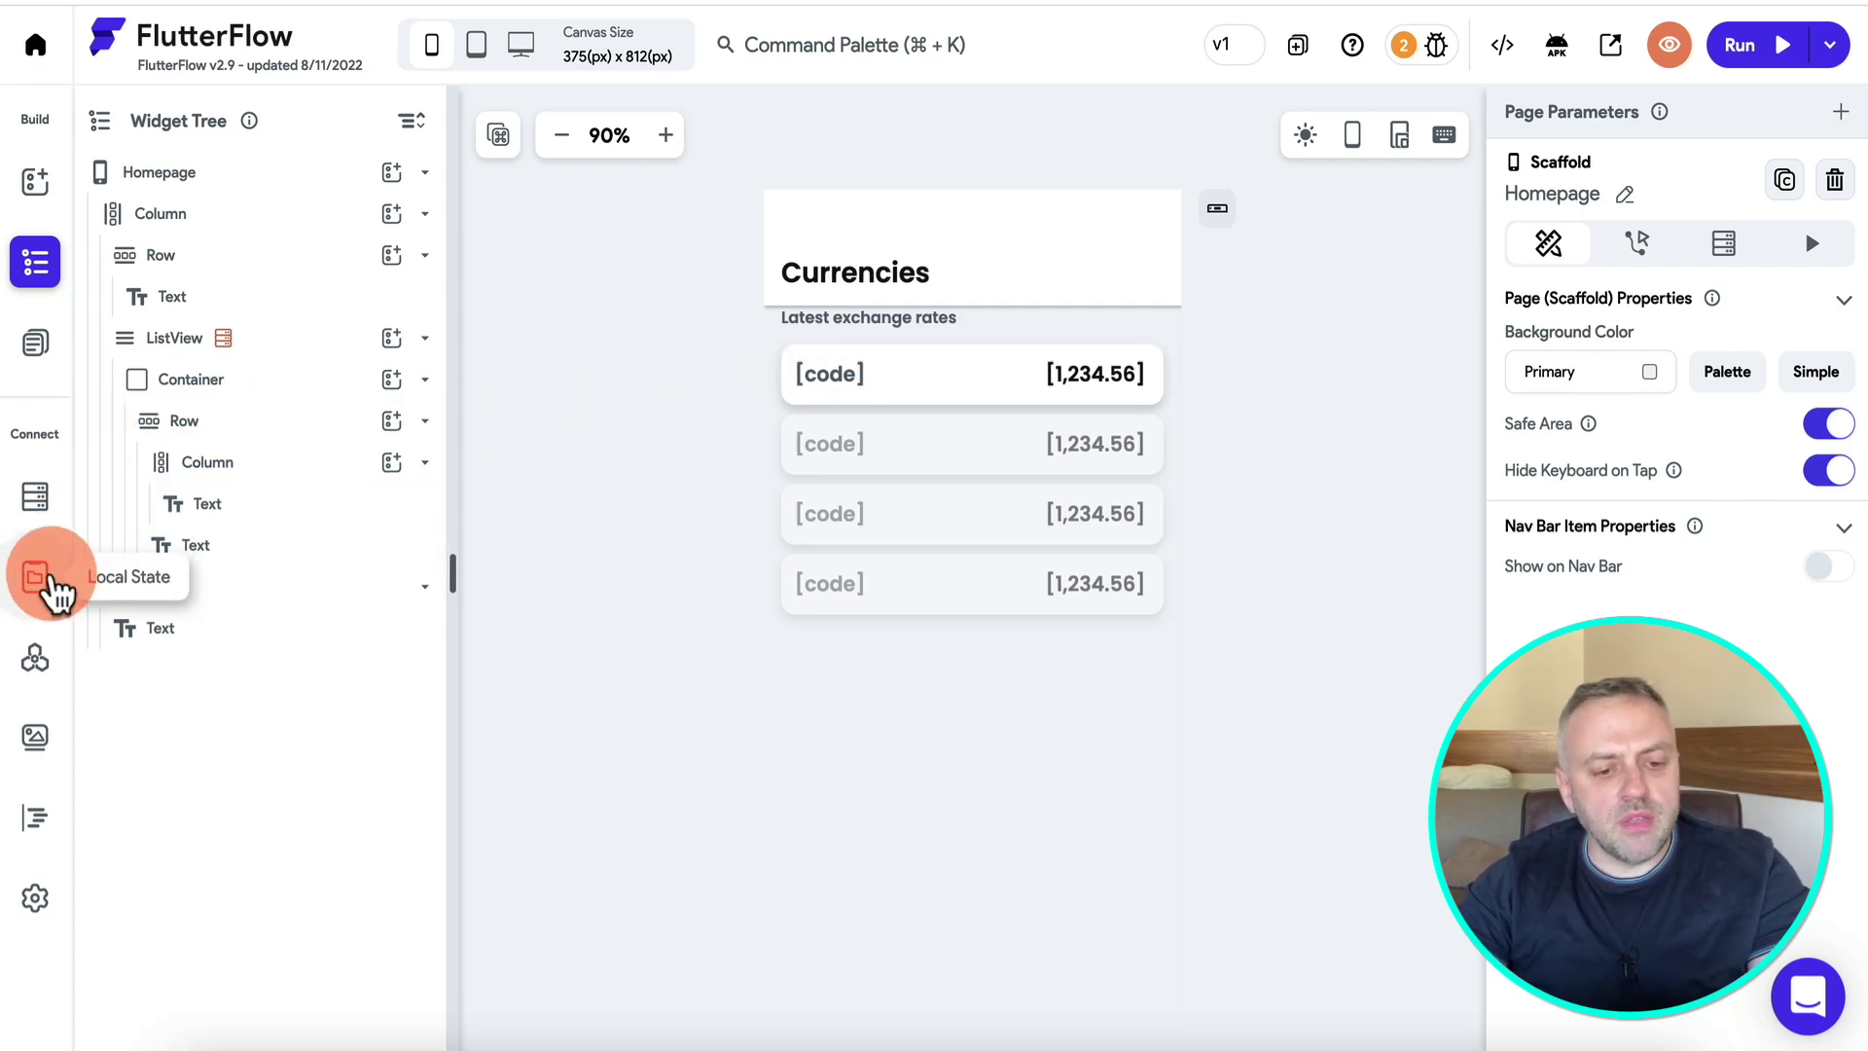
pyautogui.click(46, 582)
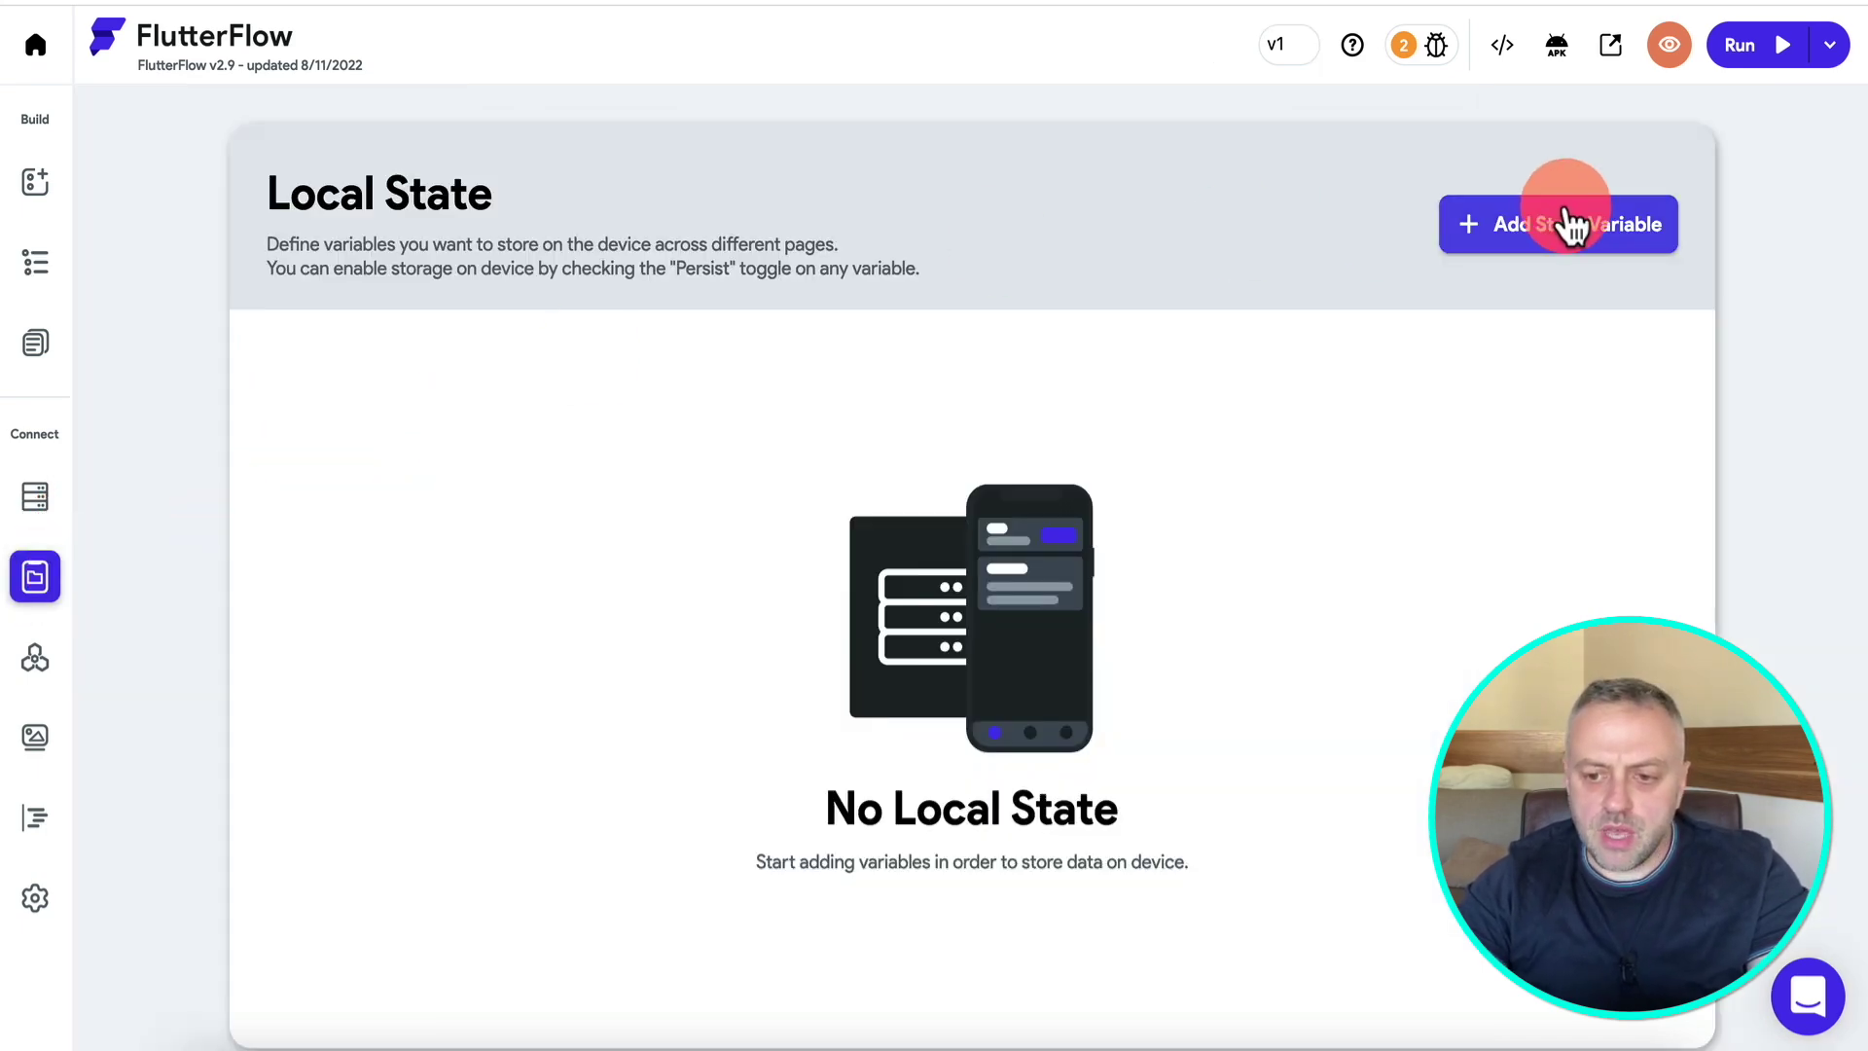
pyautogui.click(1564, 222)
pyautogui.write('factor')
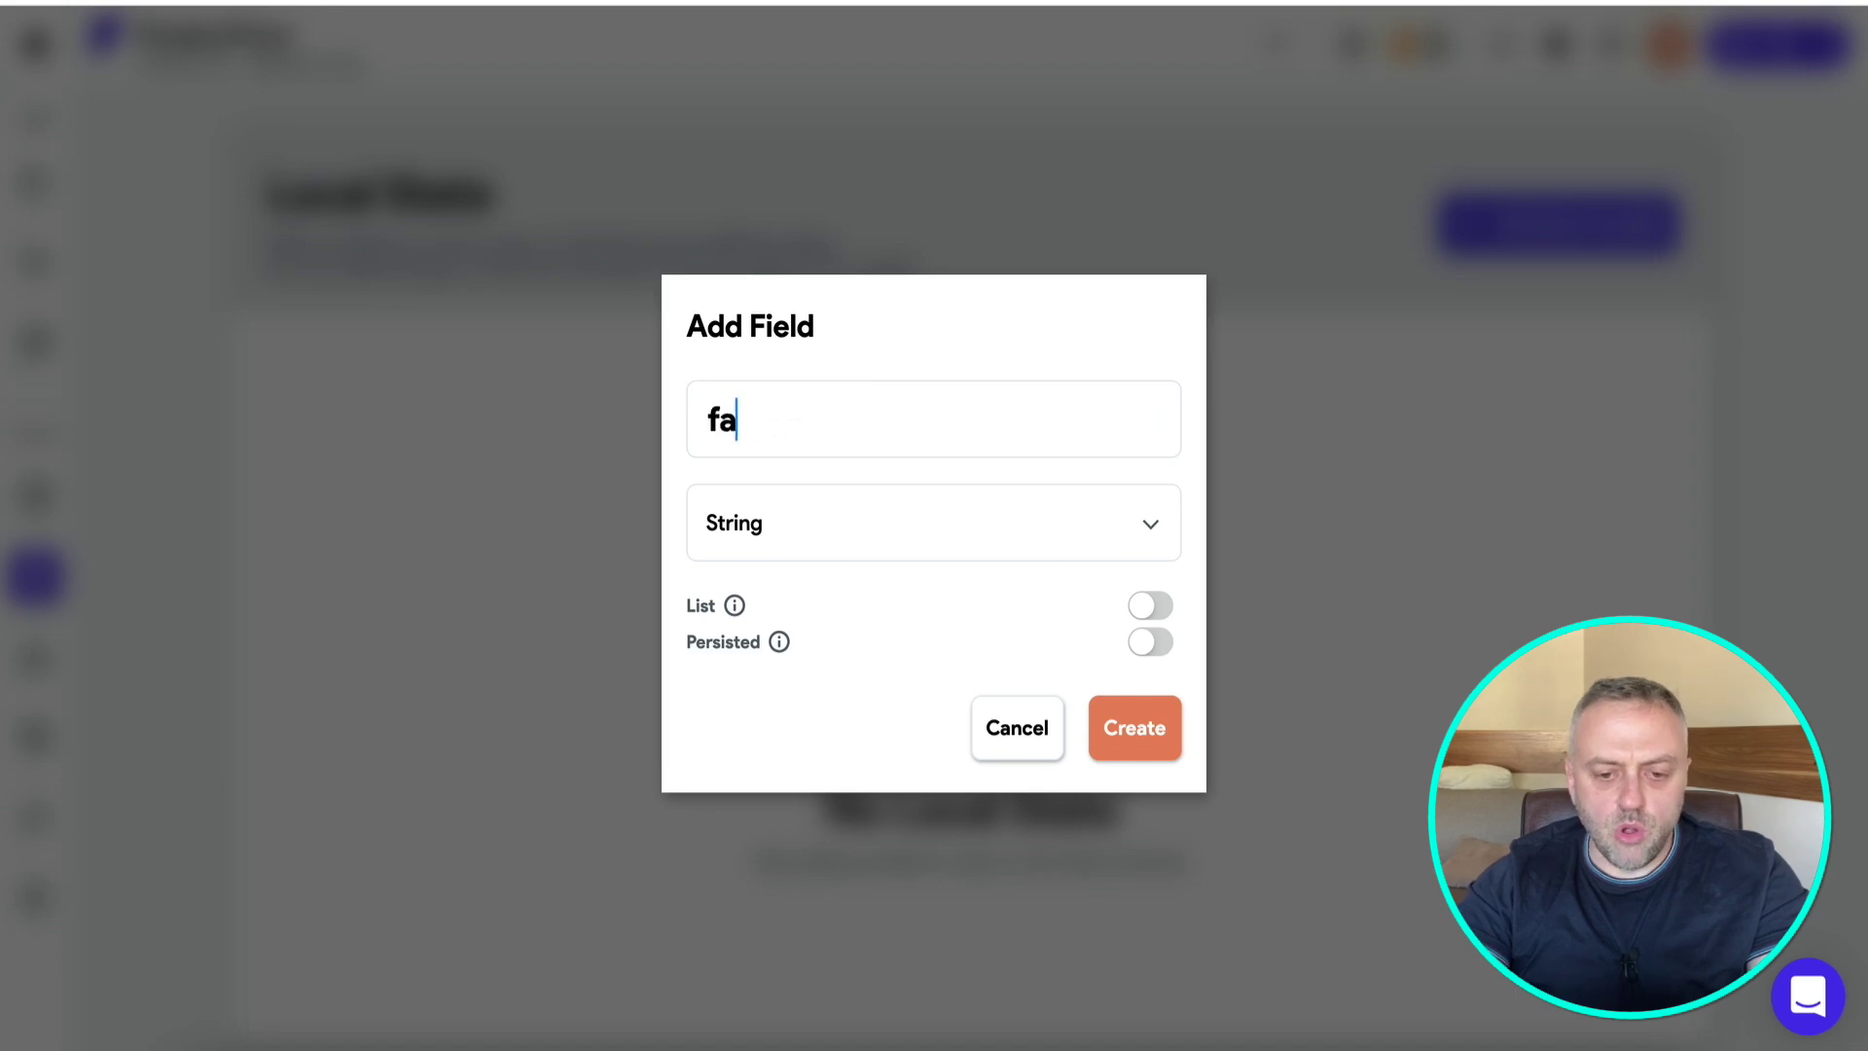
pyautogui.click(774, 516)
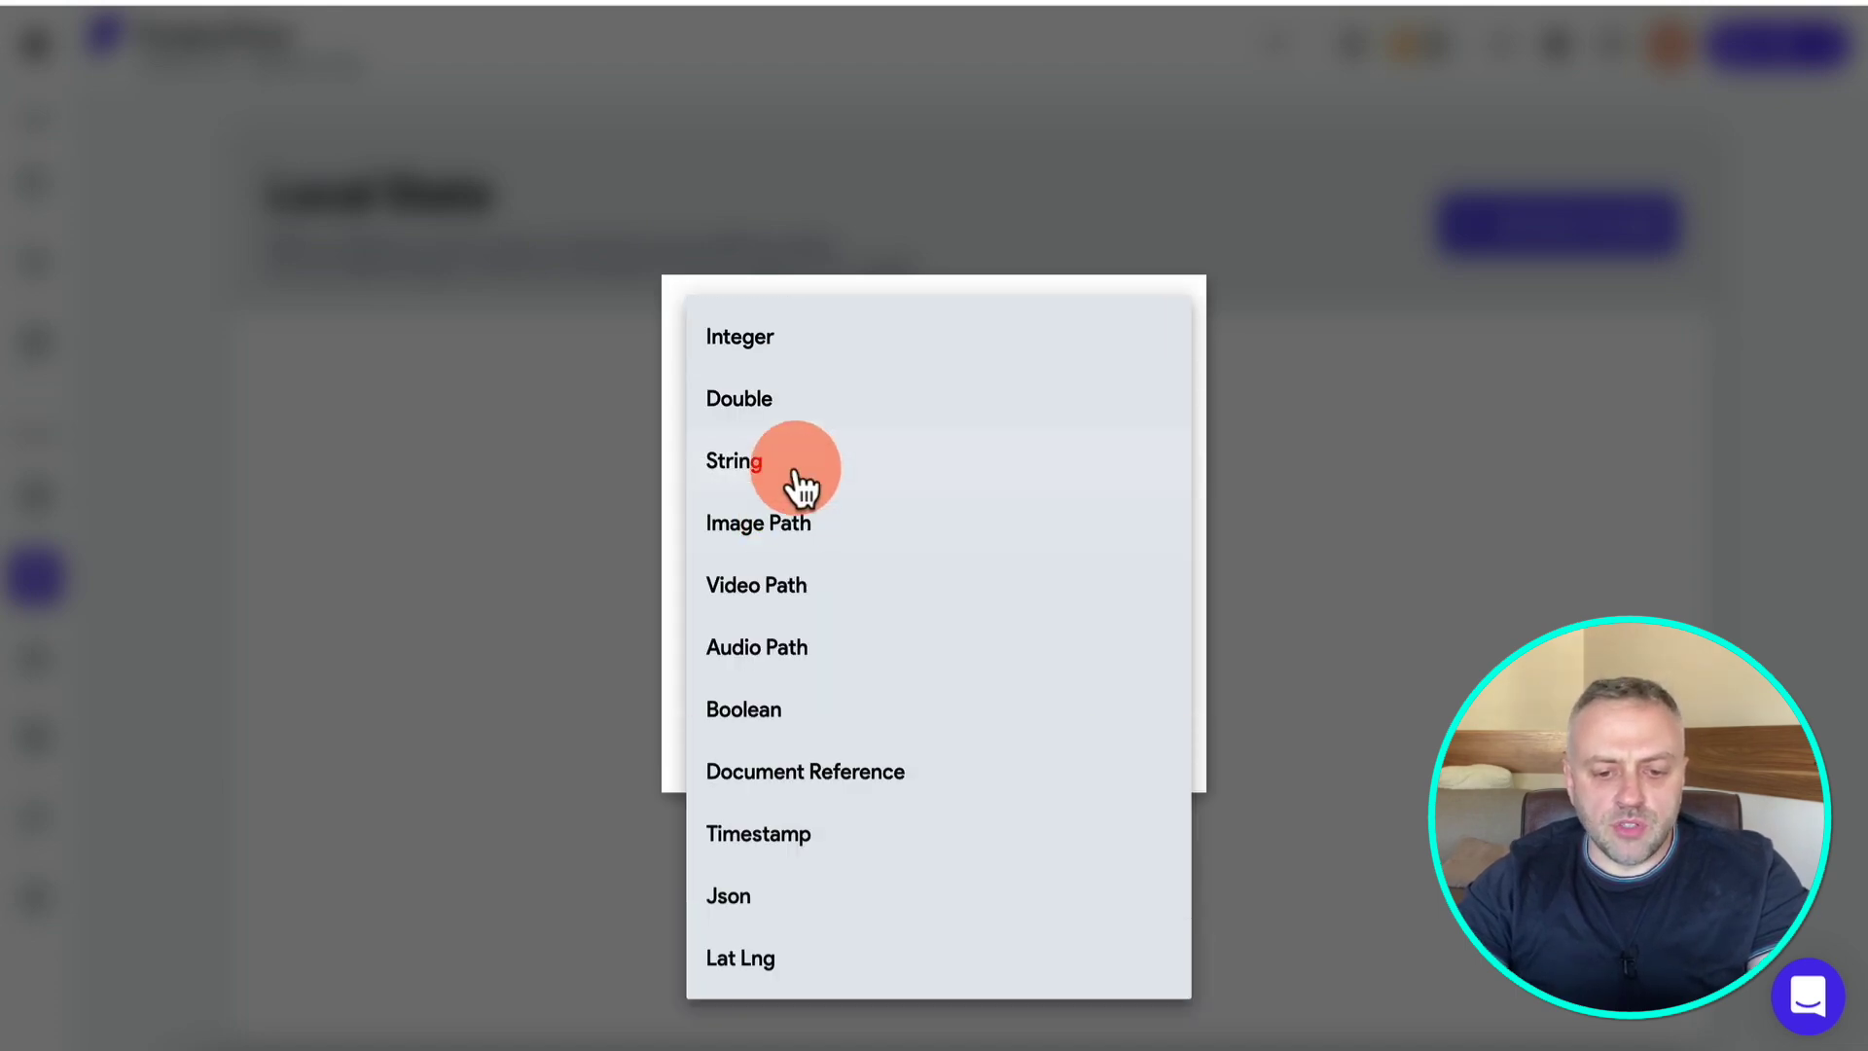
pyautogui.click(805, 403)
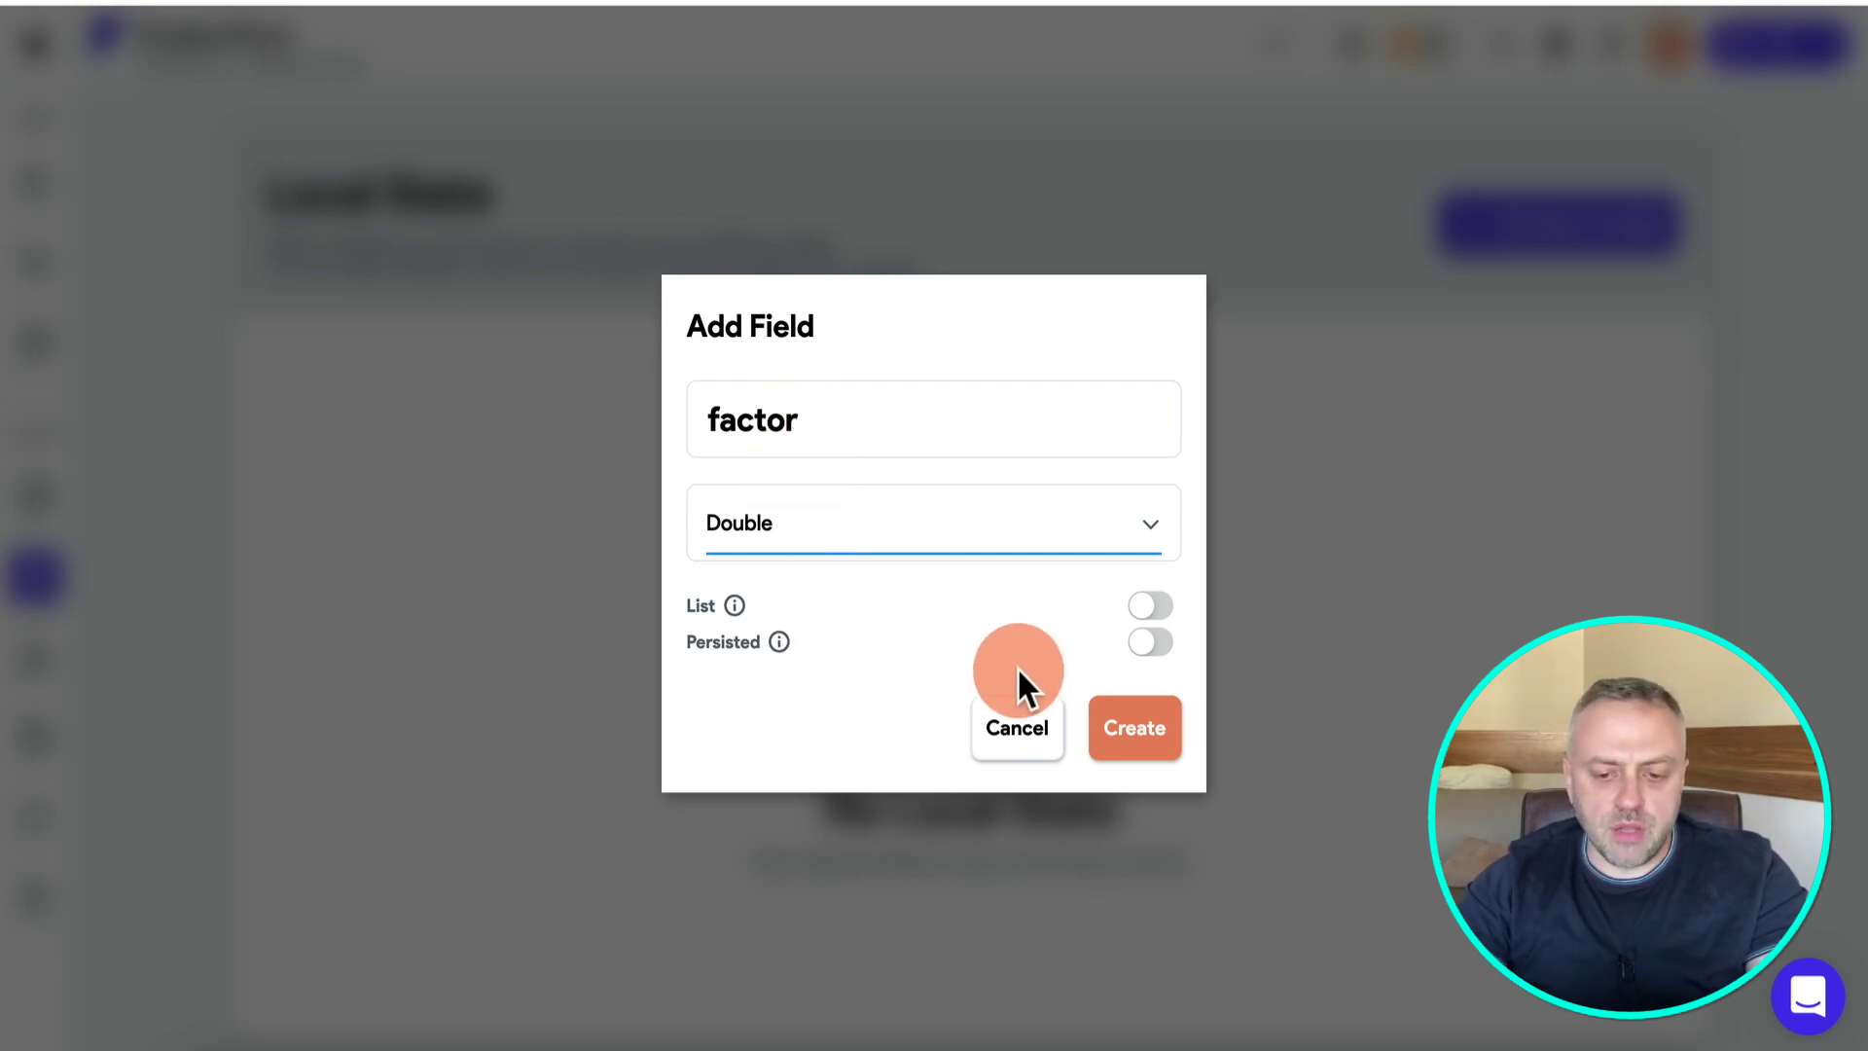
pyautogui.click(1161, 653)
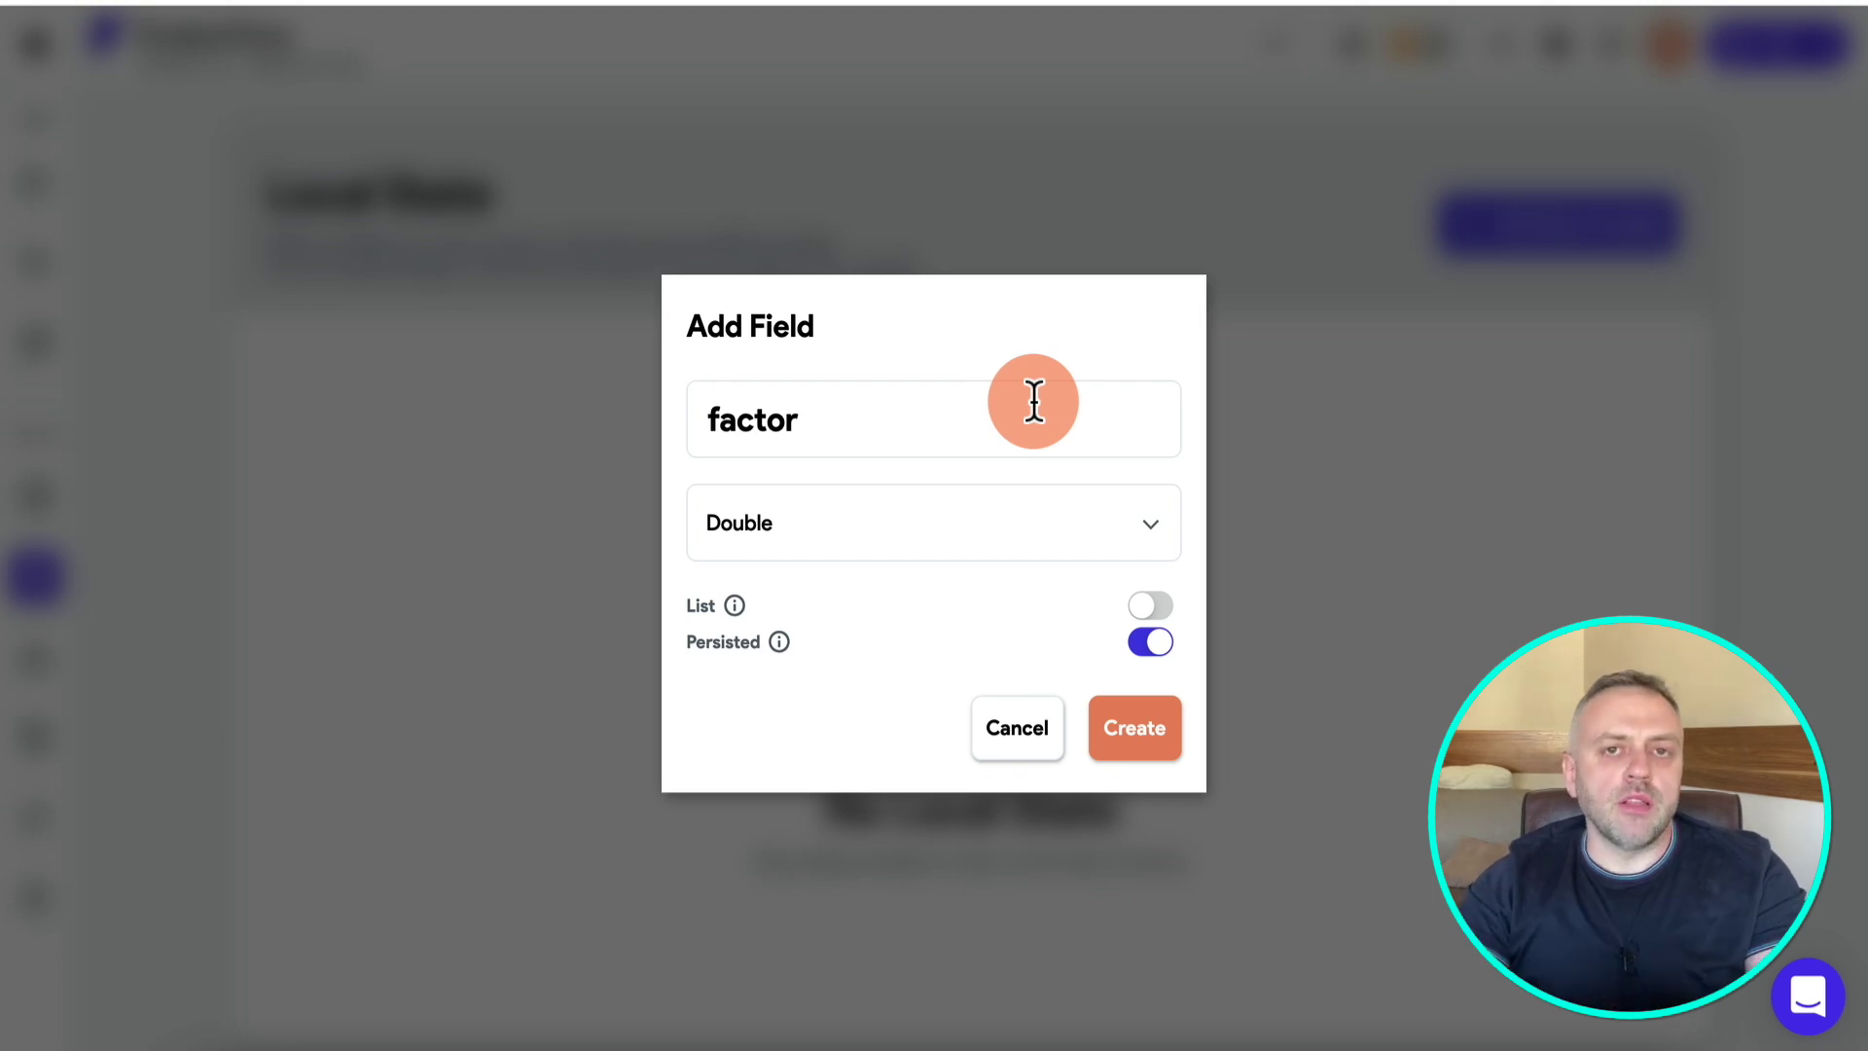
pyautogui.click(1158, 747)
# Set the default value of the factor state variable to 1.
pyautogui.click(1229, 480)
pyautogui.write('1')
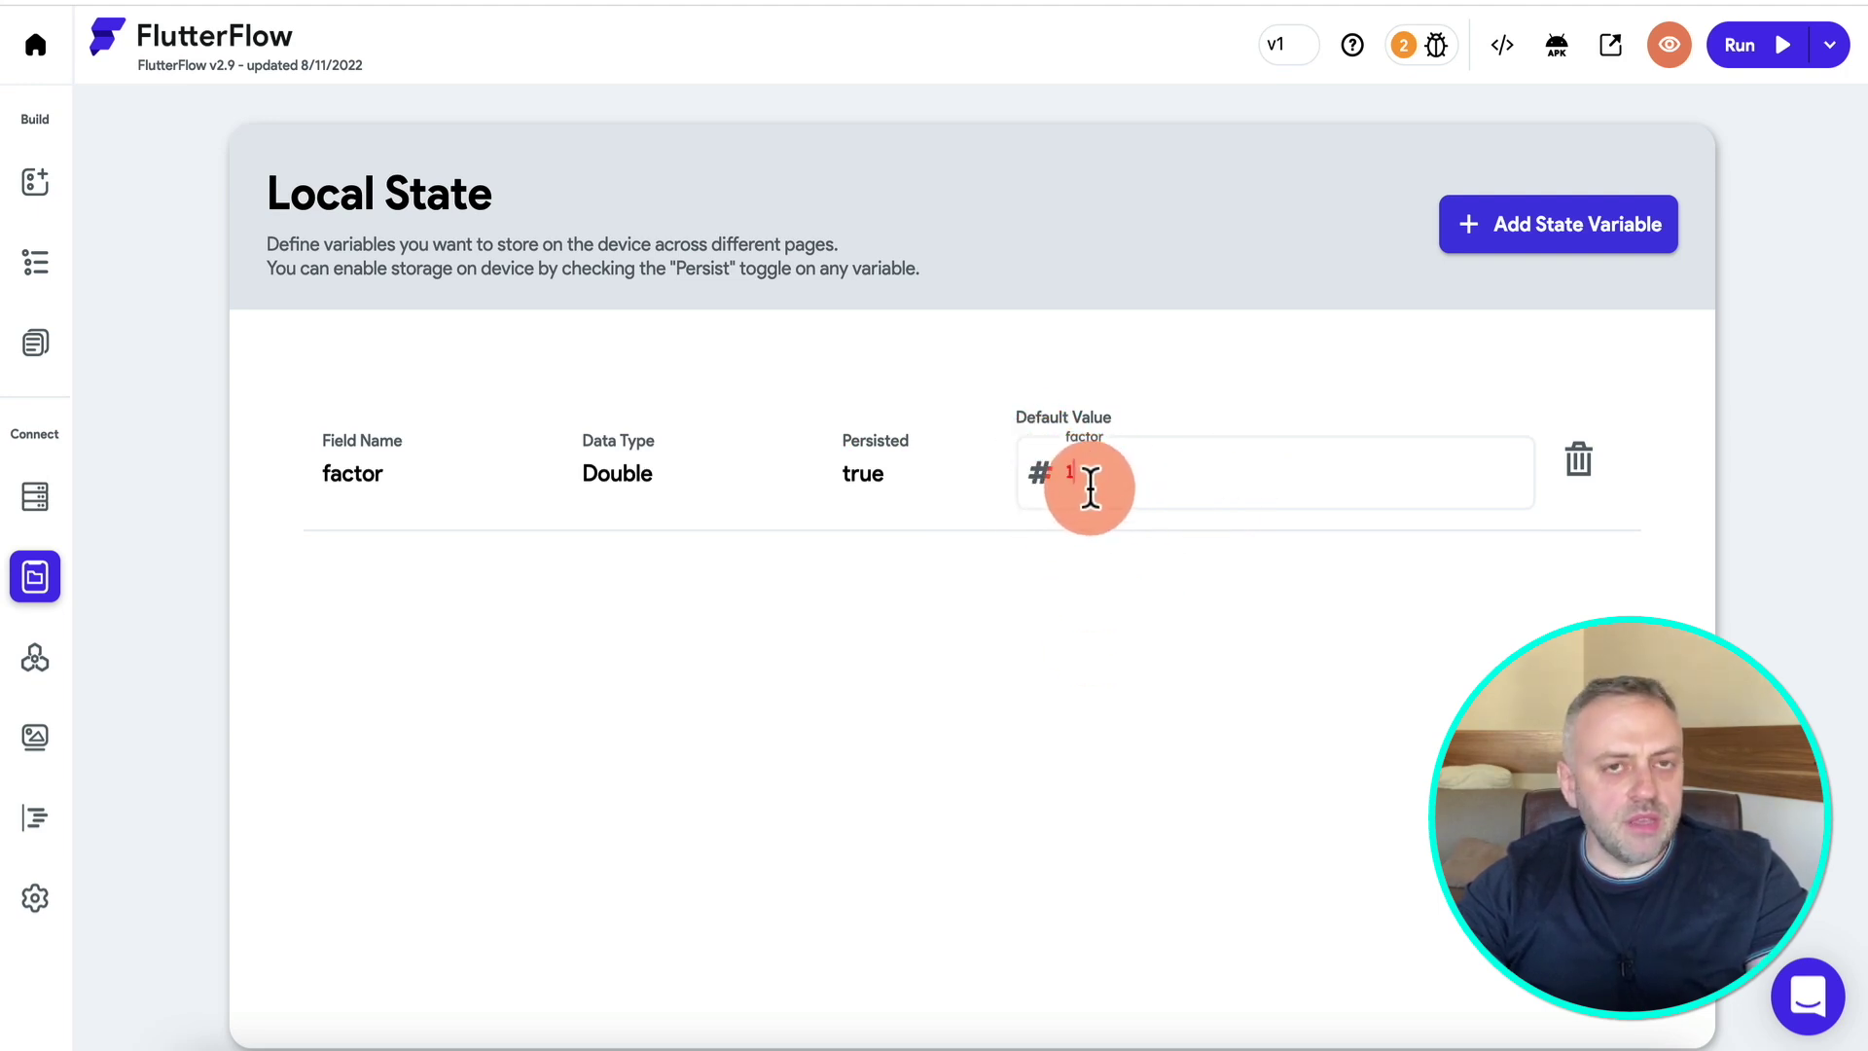
pyautogui.click(1038, 638)
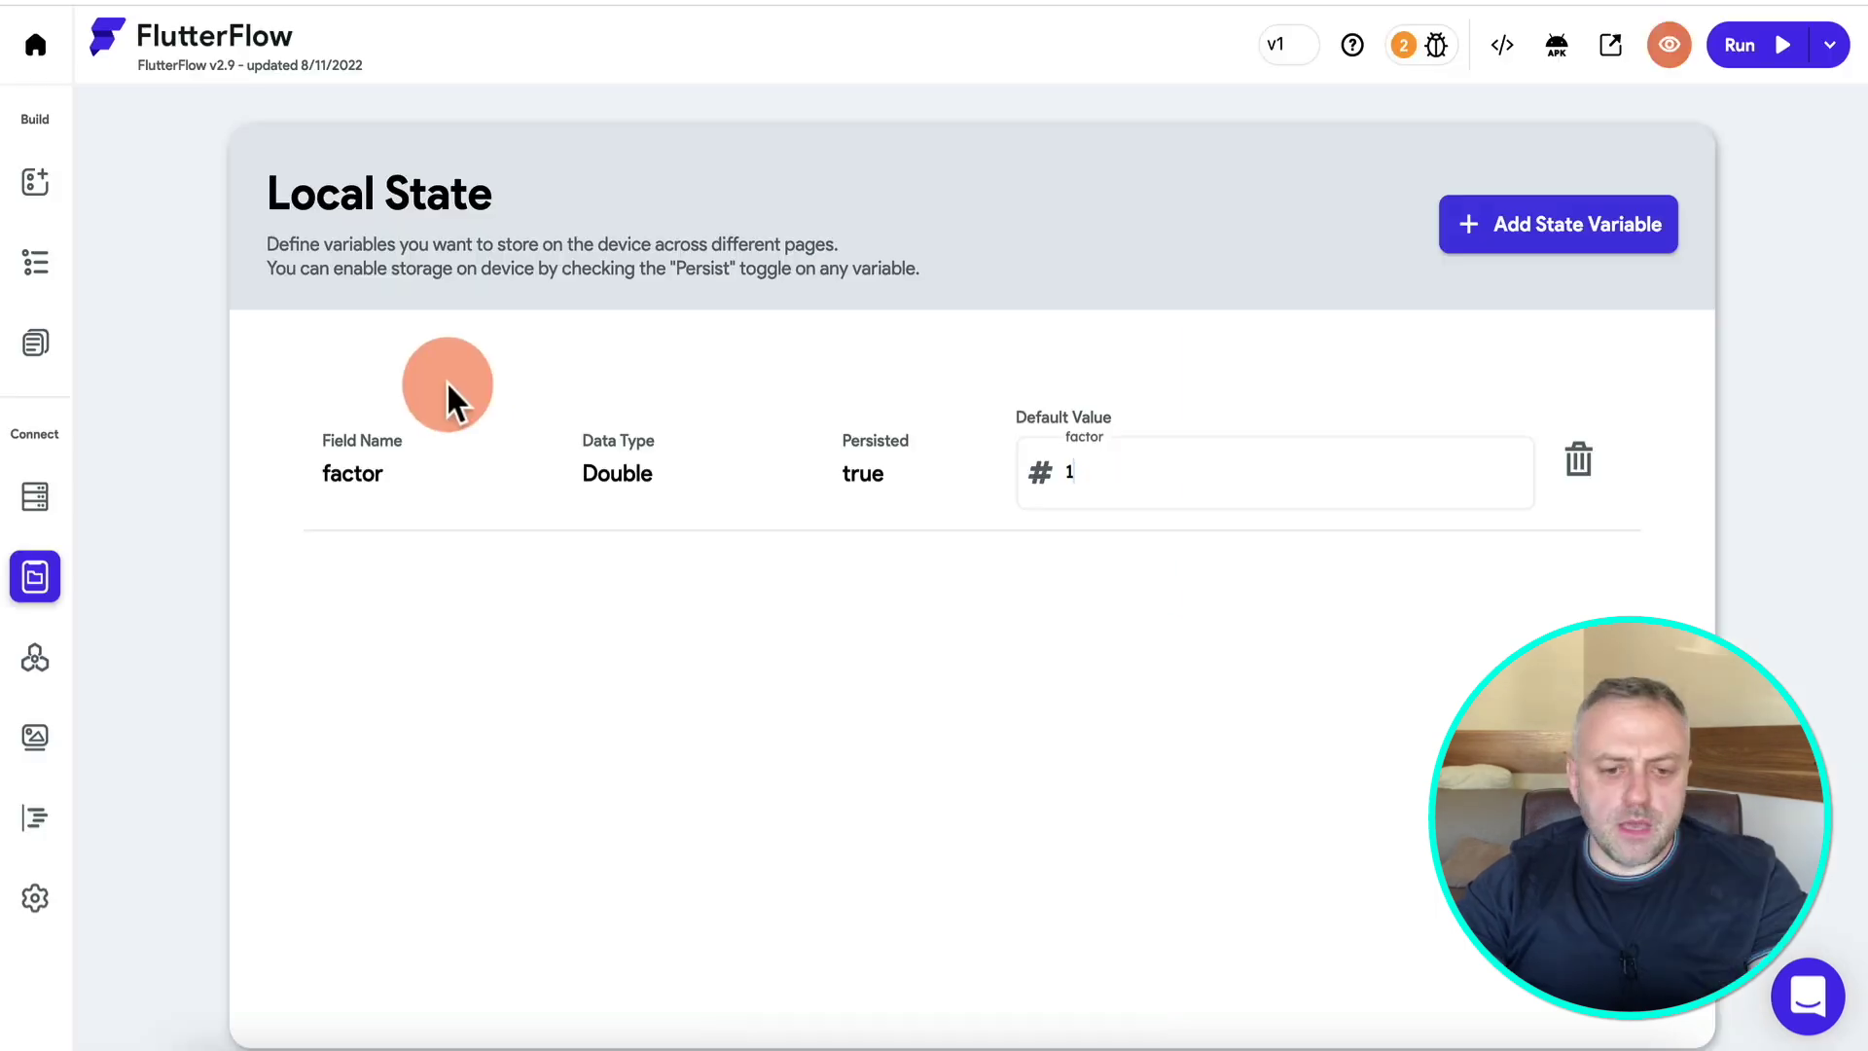
# Replace the variable source of the list item's value text on the homepage by starting a new custom function.
pyautogui.click(36, 185)
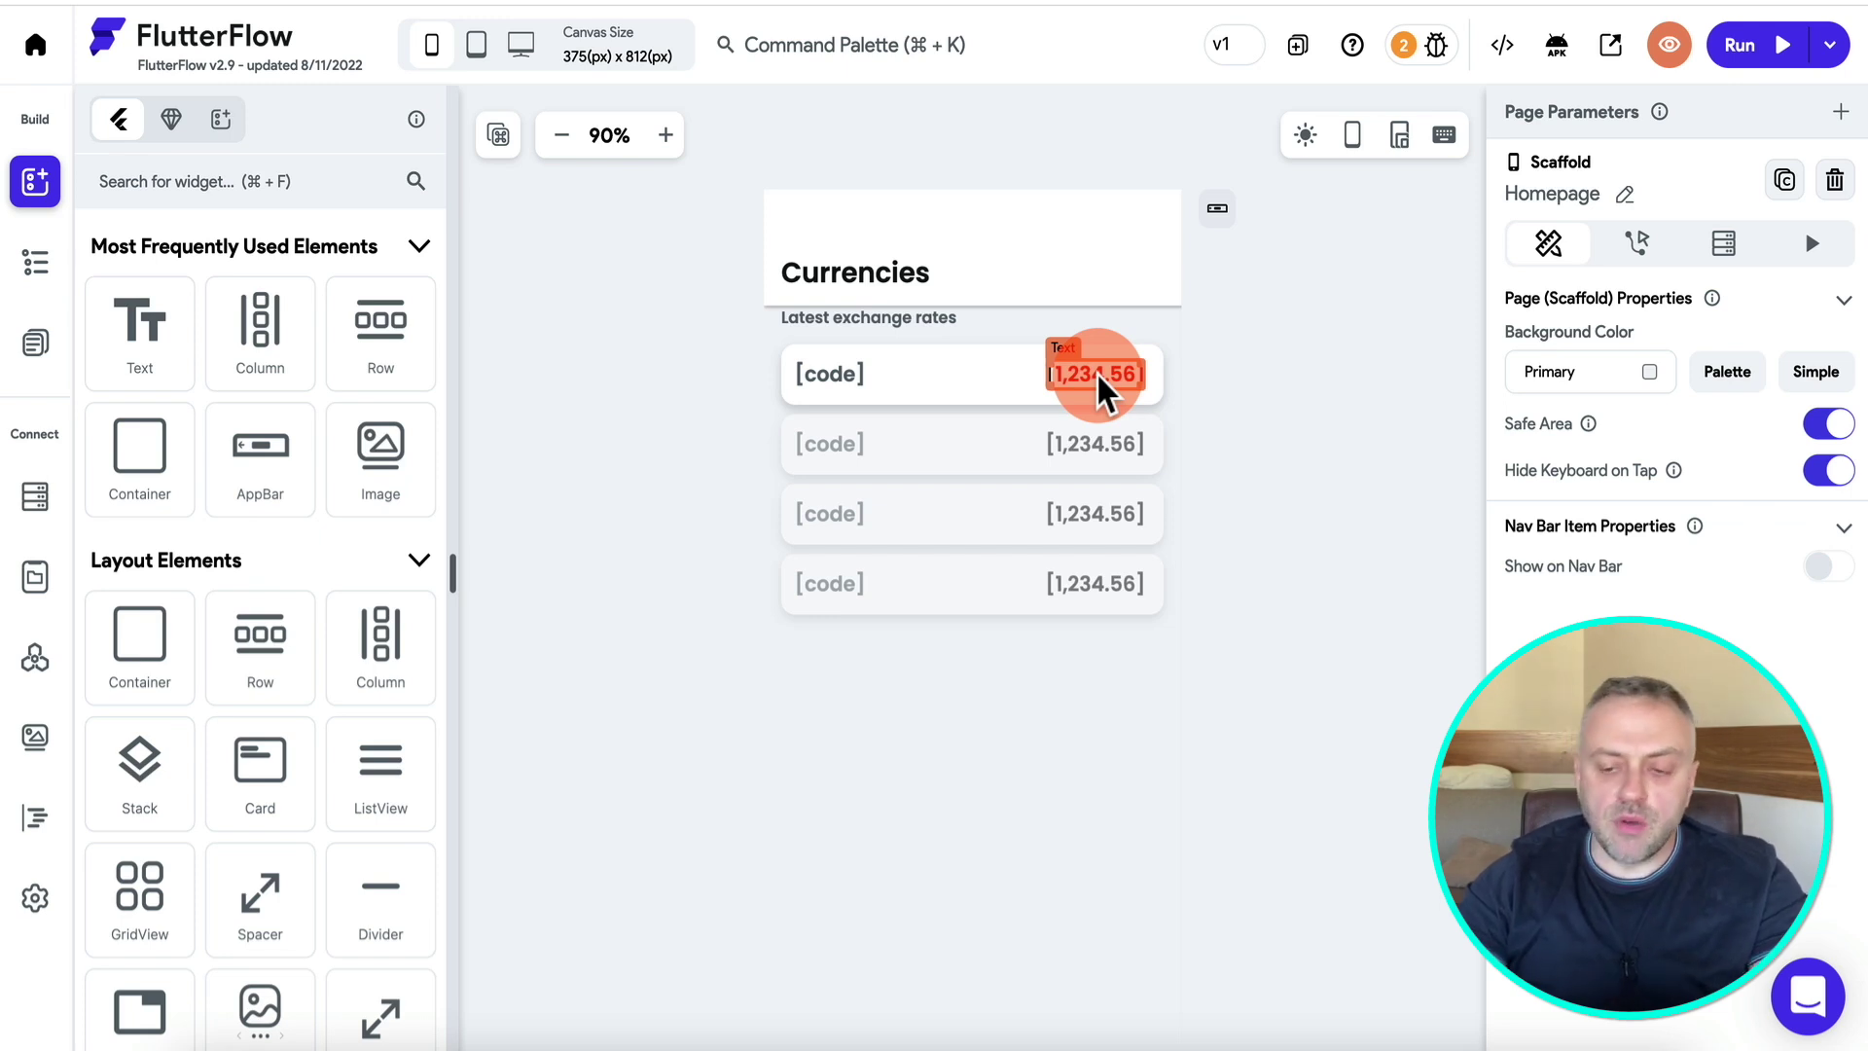
pyautogui.click(1097, 384)
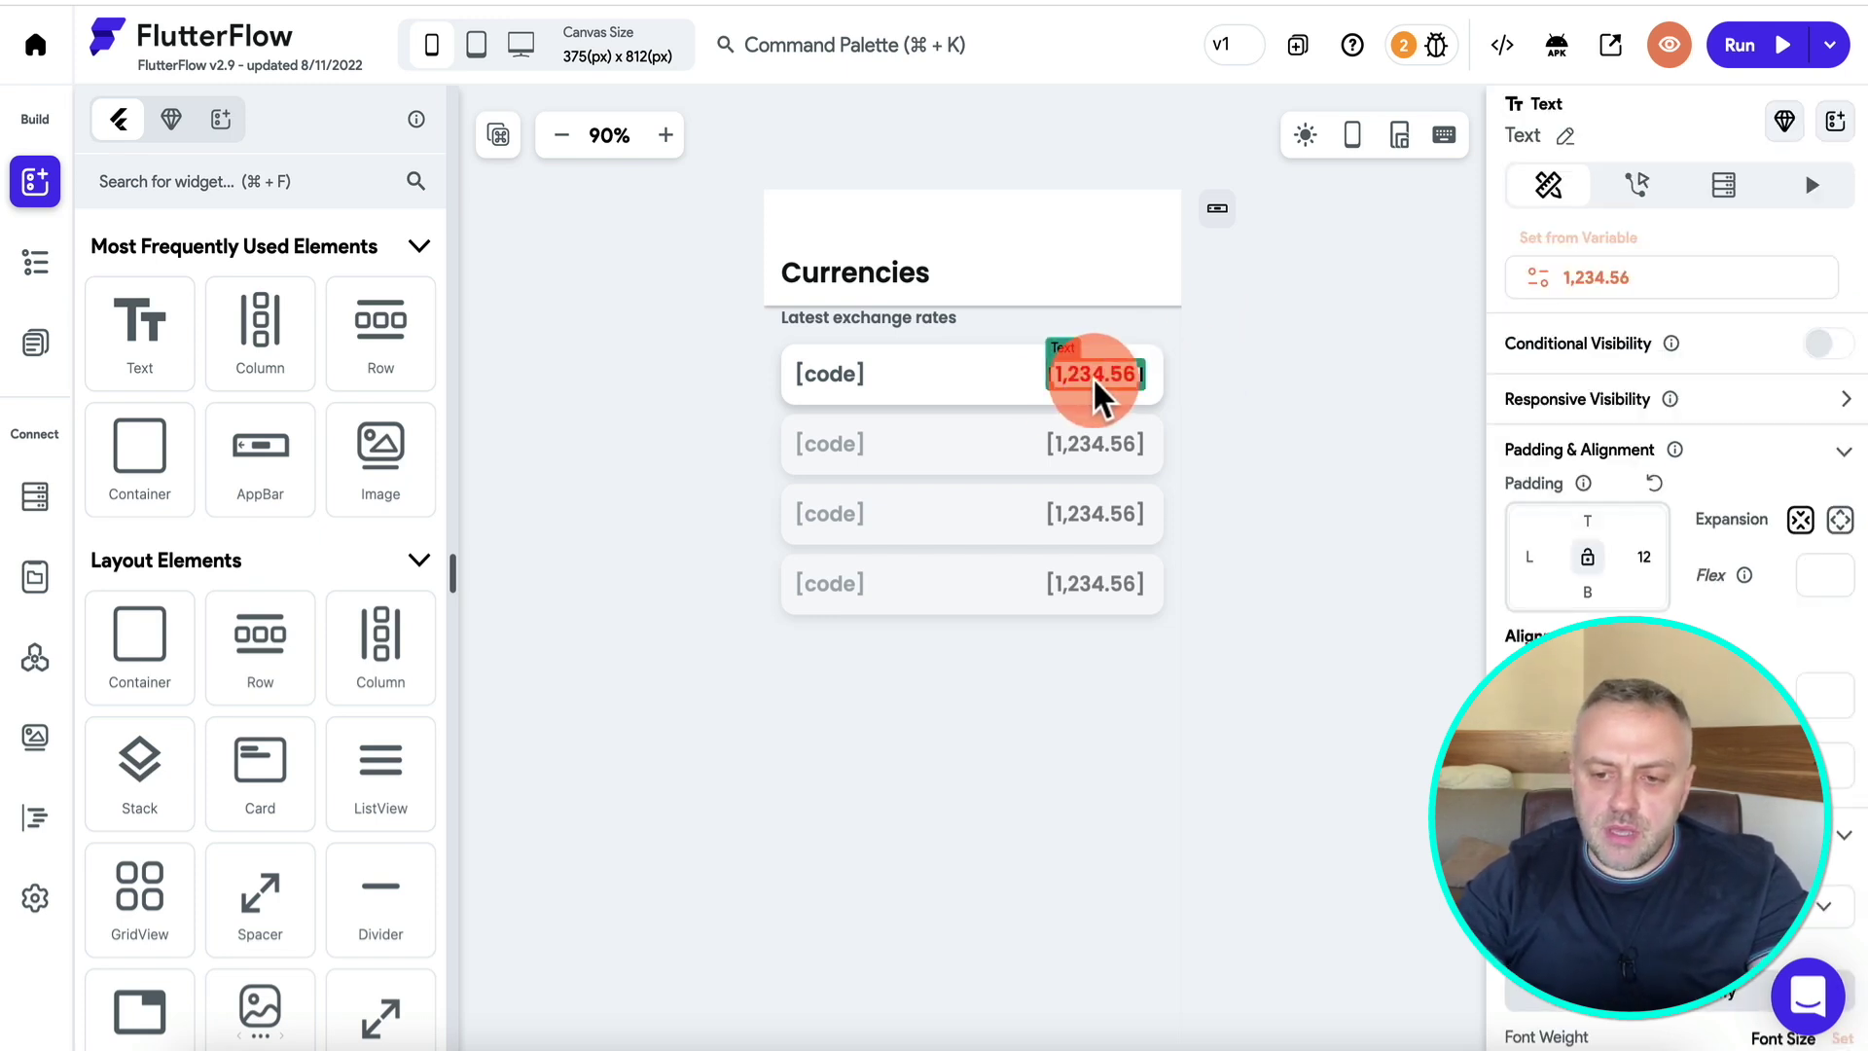
pyautogui.click(1606, 277)
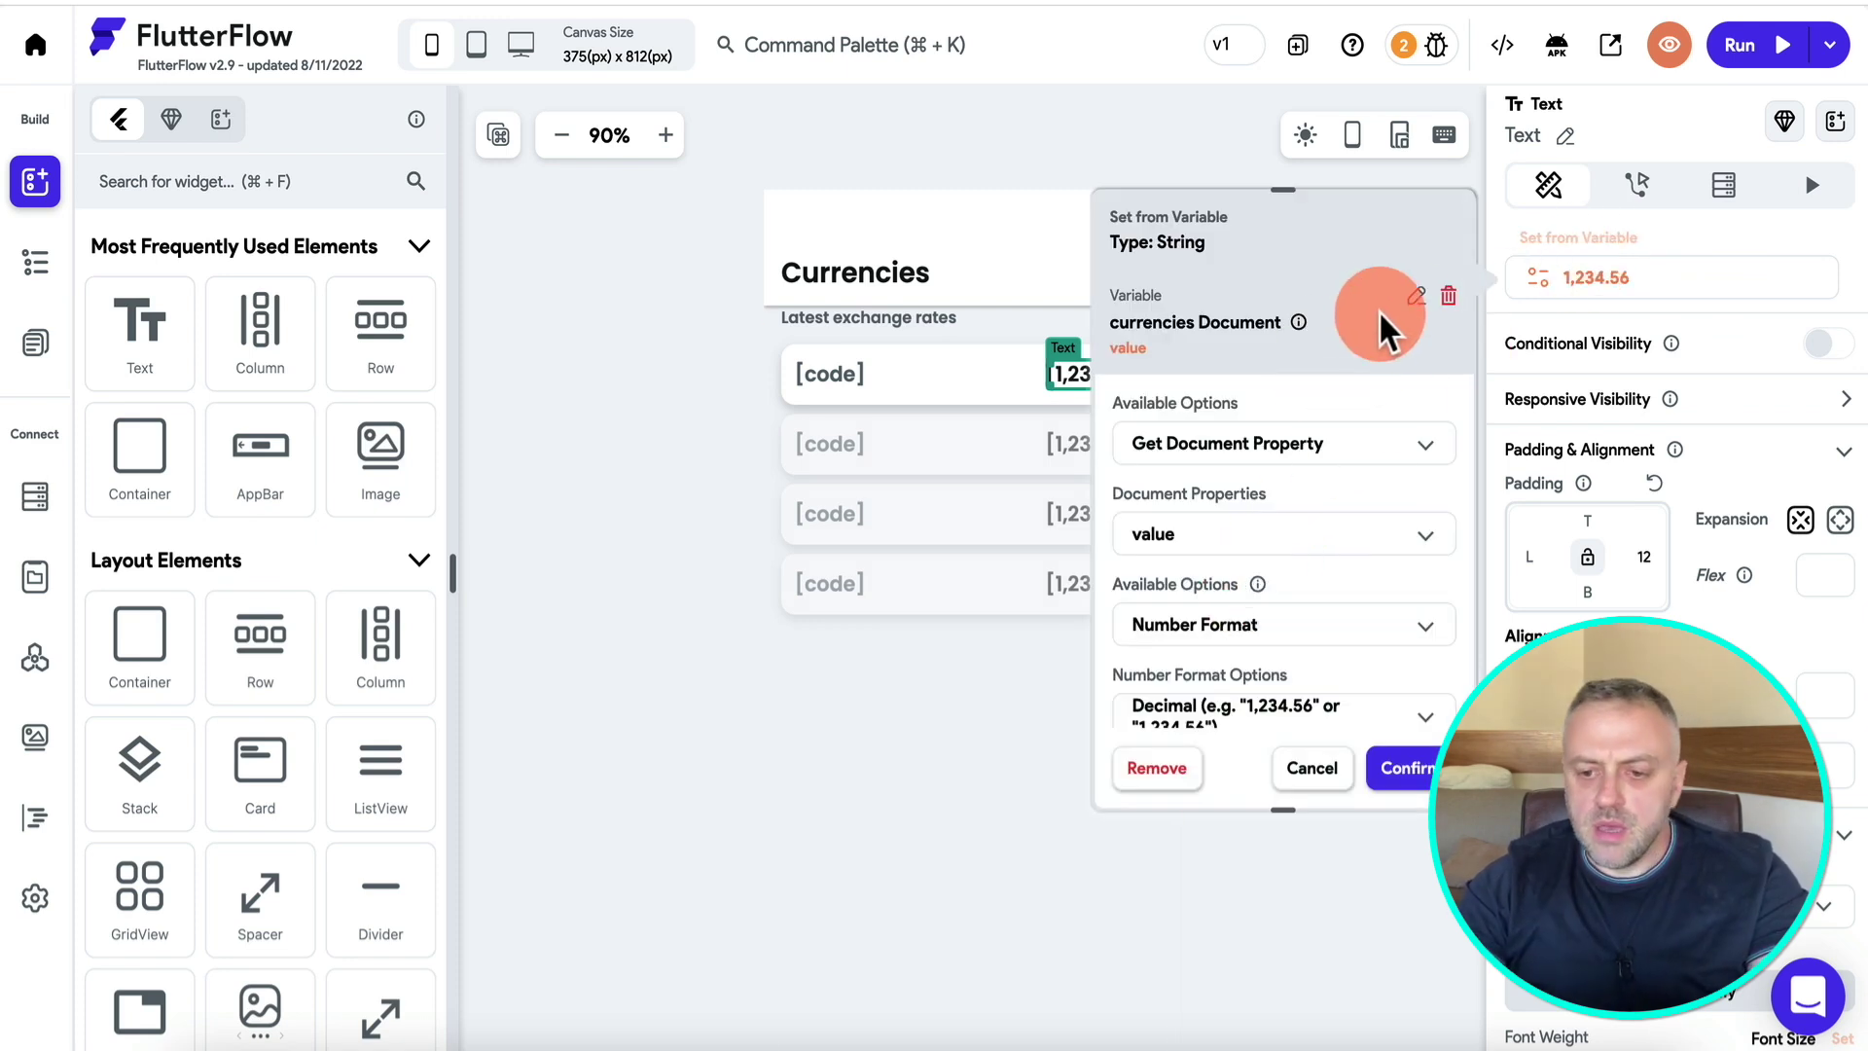
pyautogui.click(1418, 300)
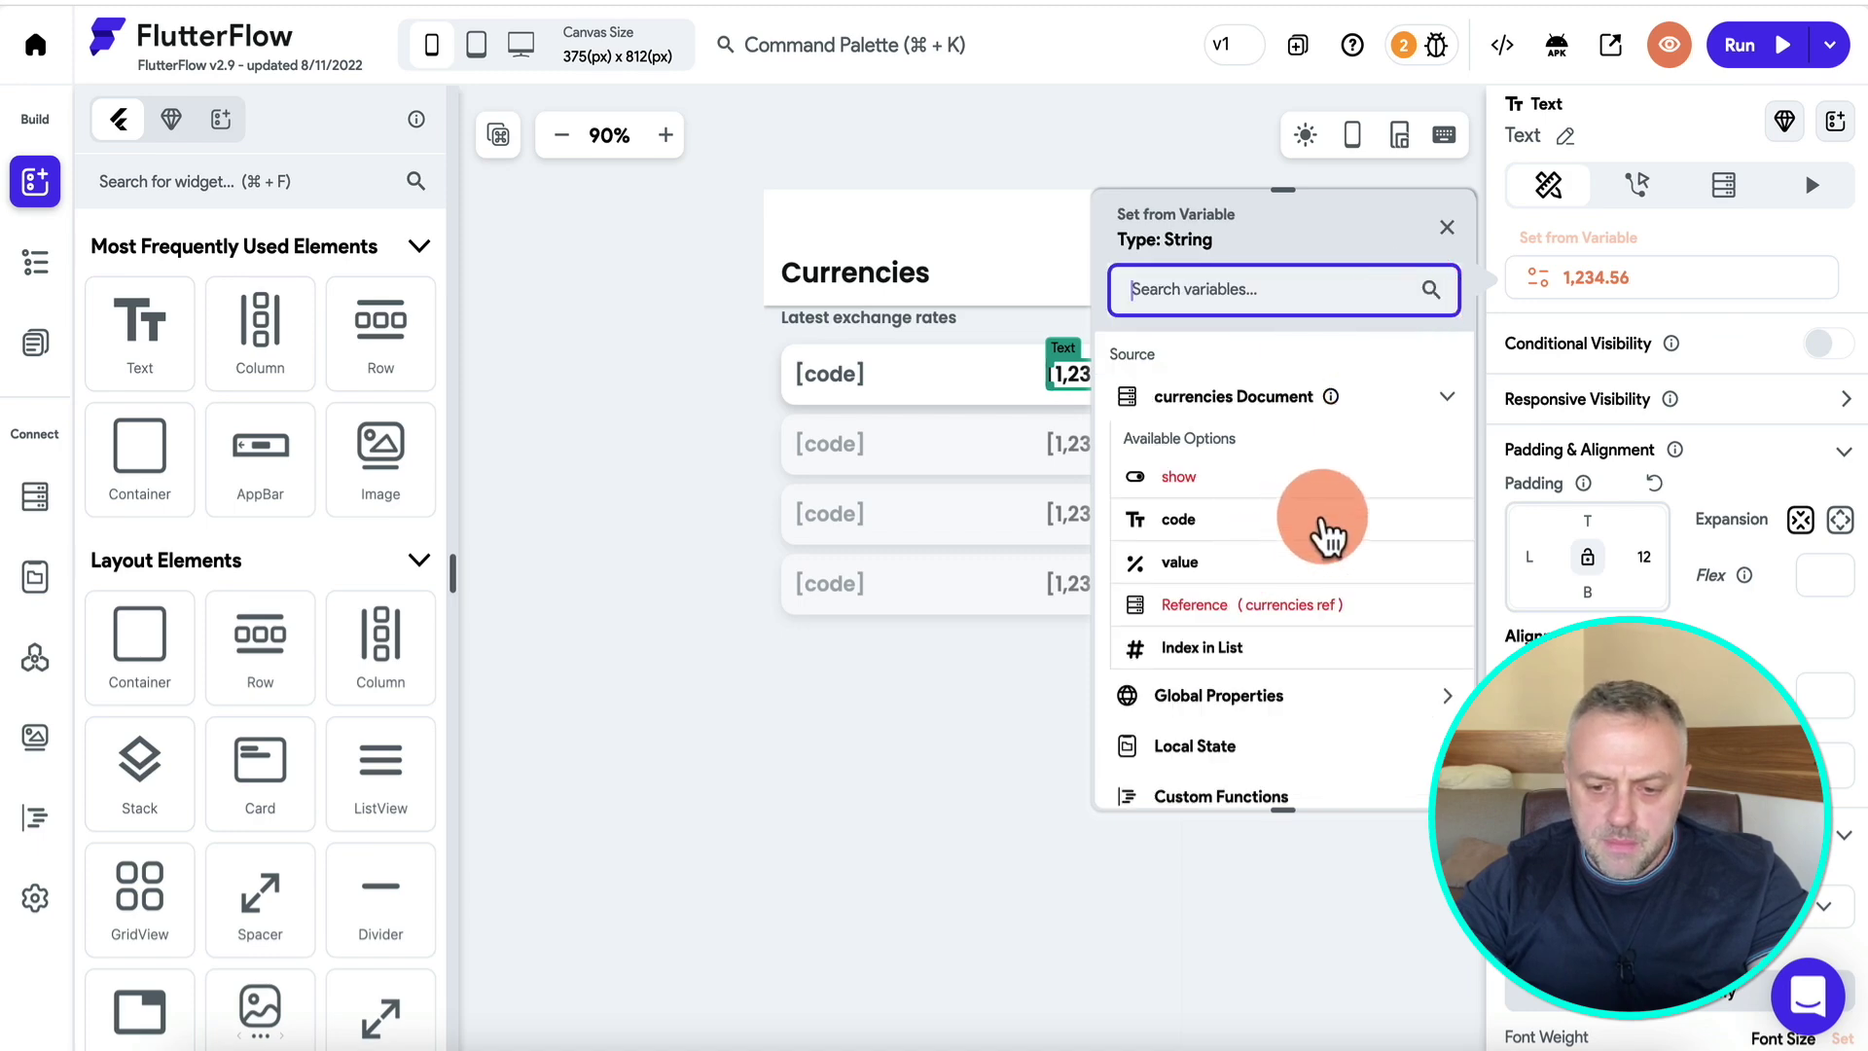
pyautogui.scroll(-2, 1298, 584)
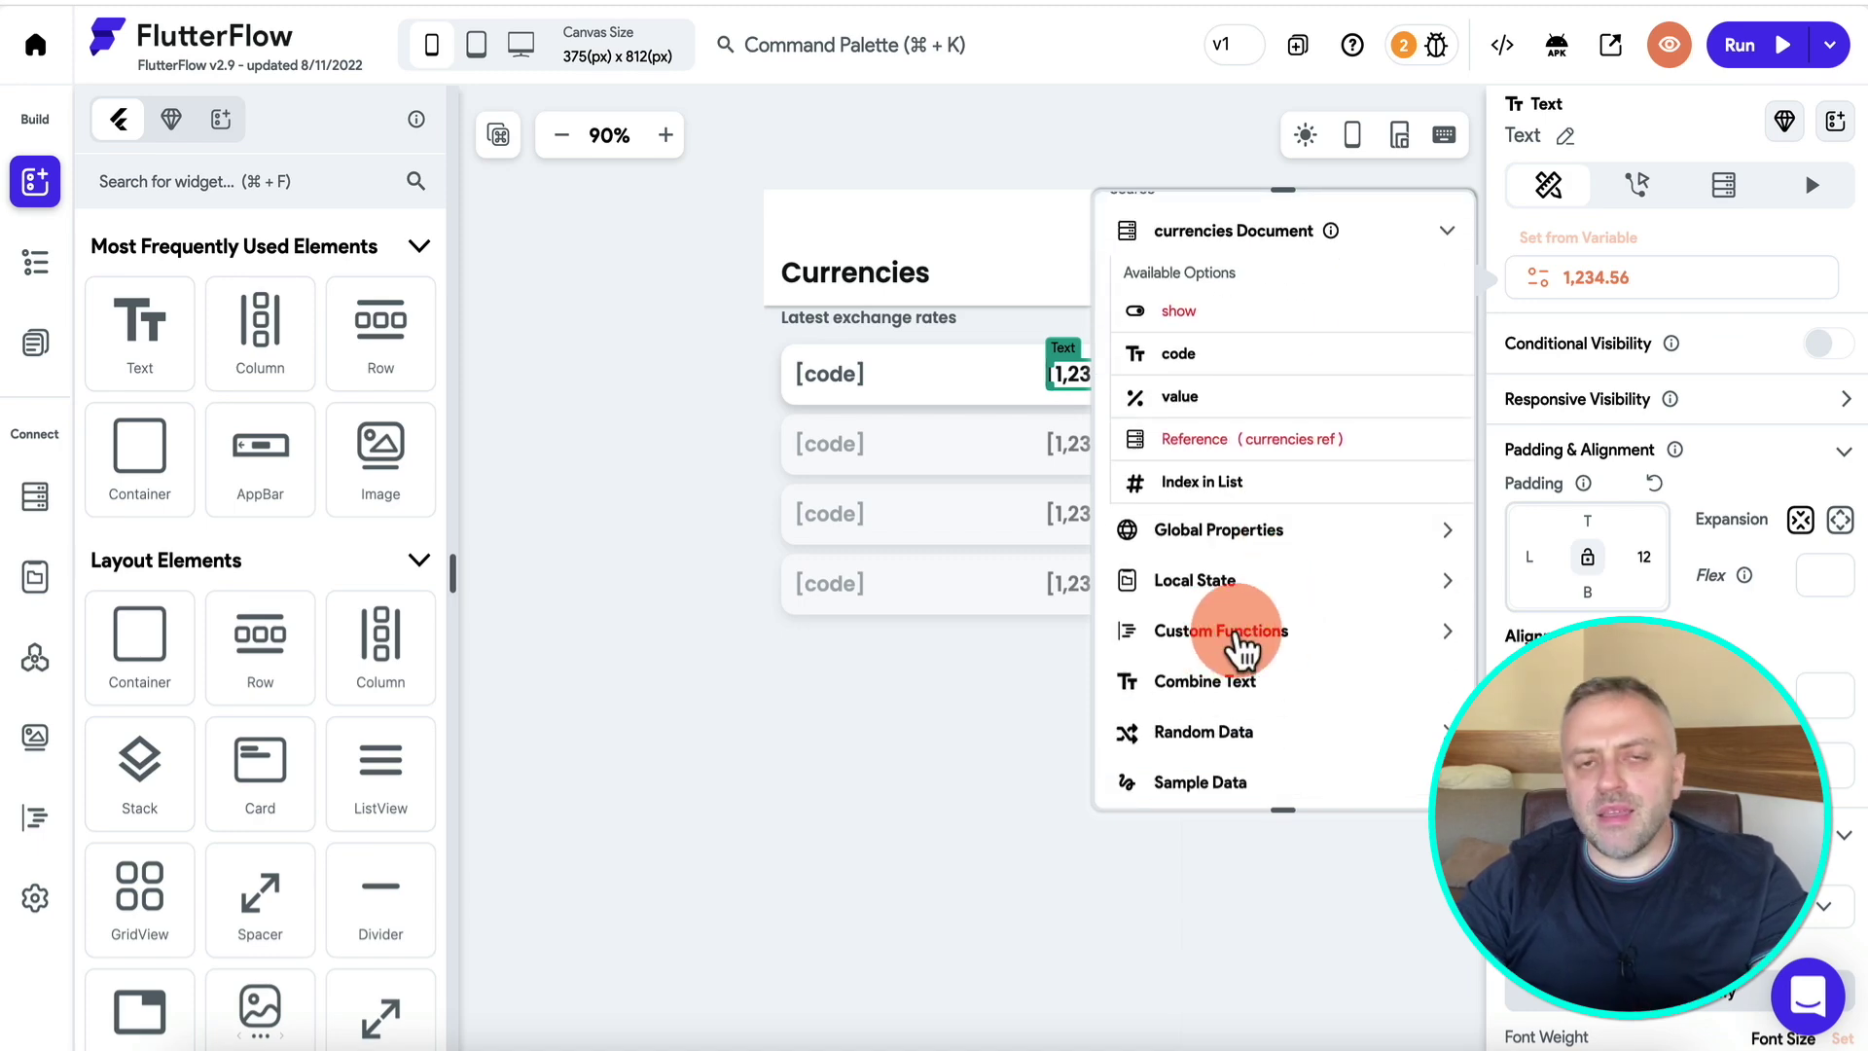
pyautogui.click(1244, 642)
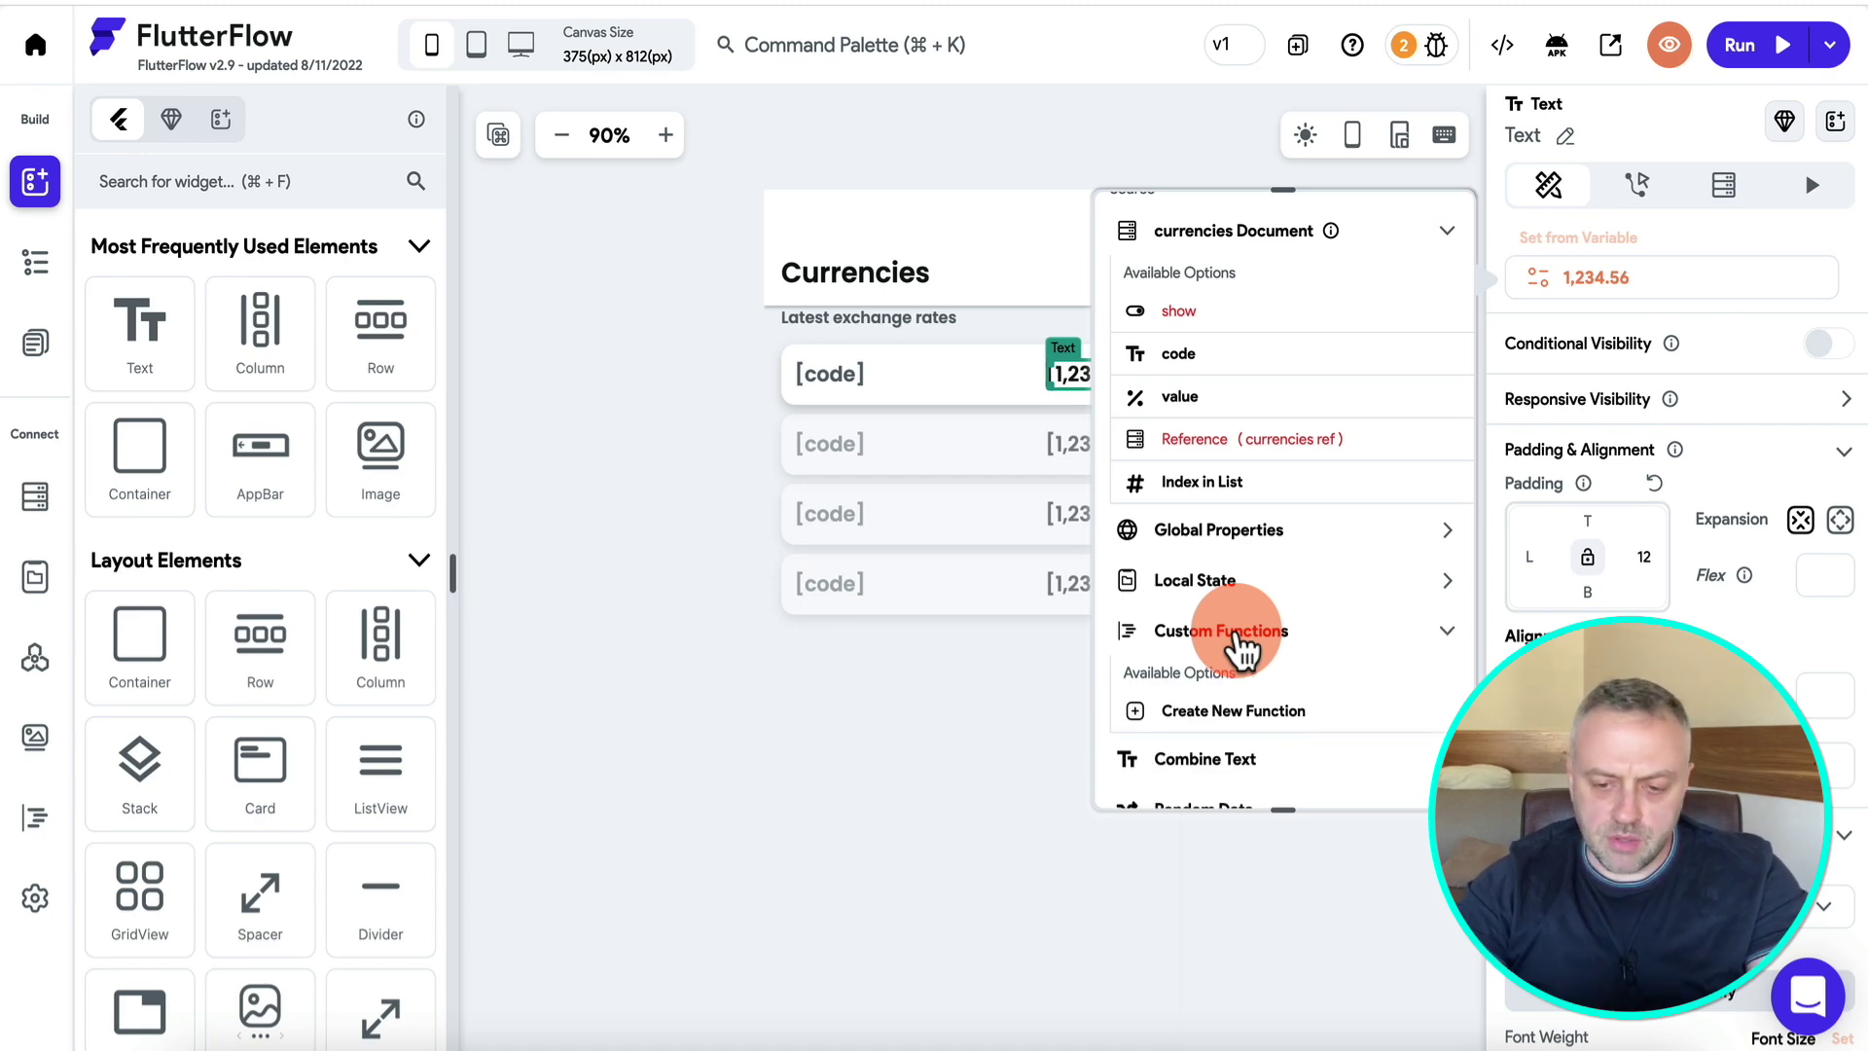
pyautogui.click(1242, 713)
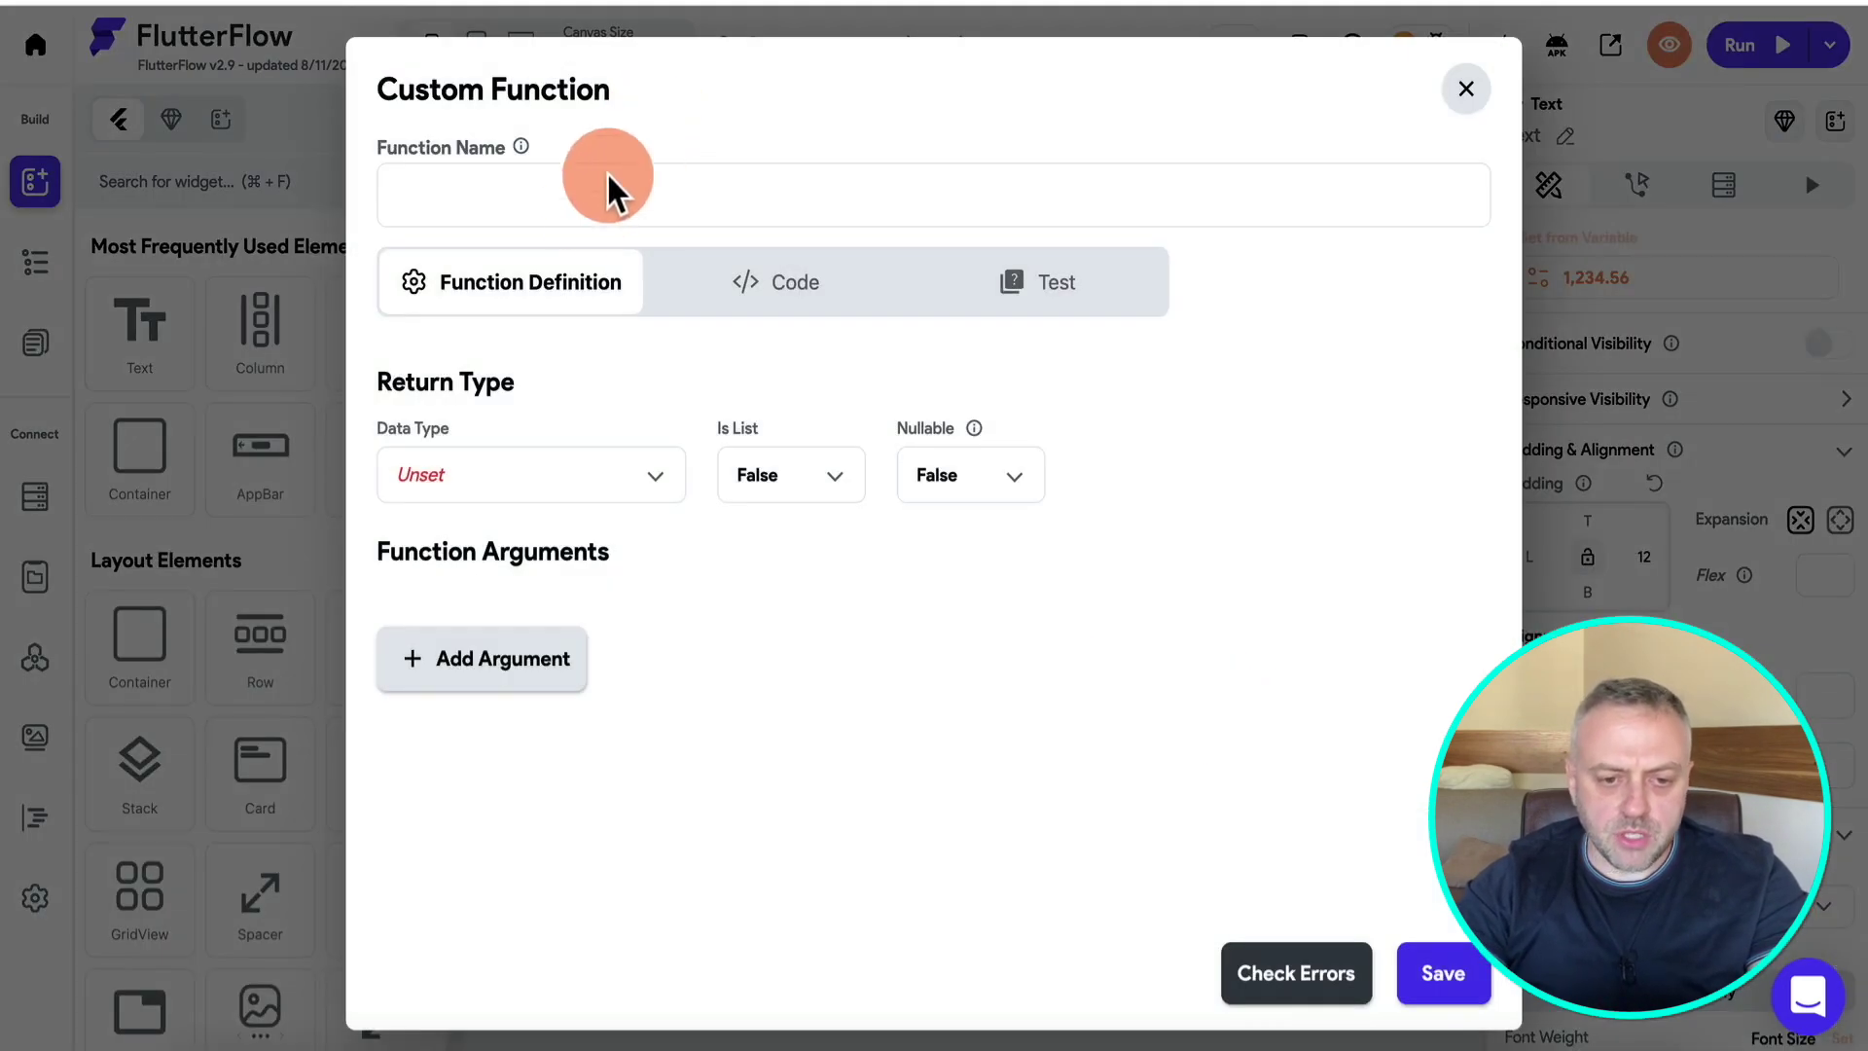
# Name the custom function returnWithFactor and set its return data type to Double.
pyautogui.write('returnWithFactor')
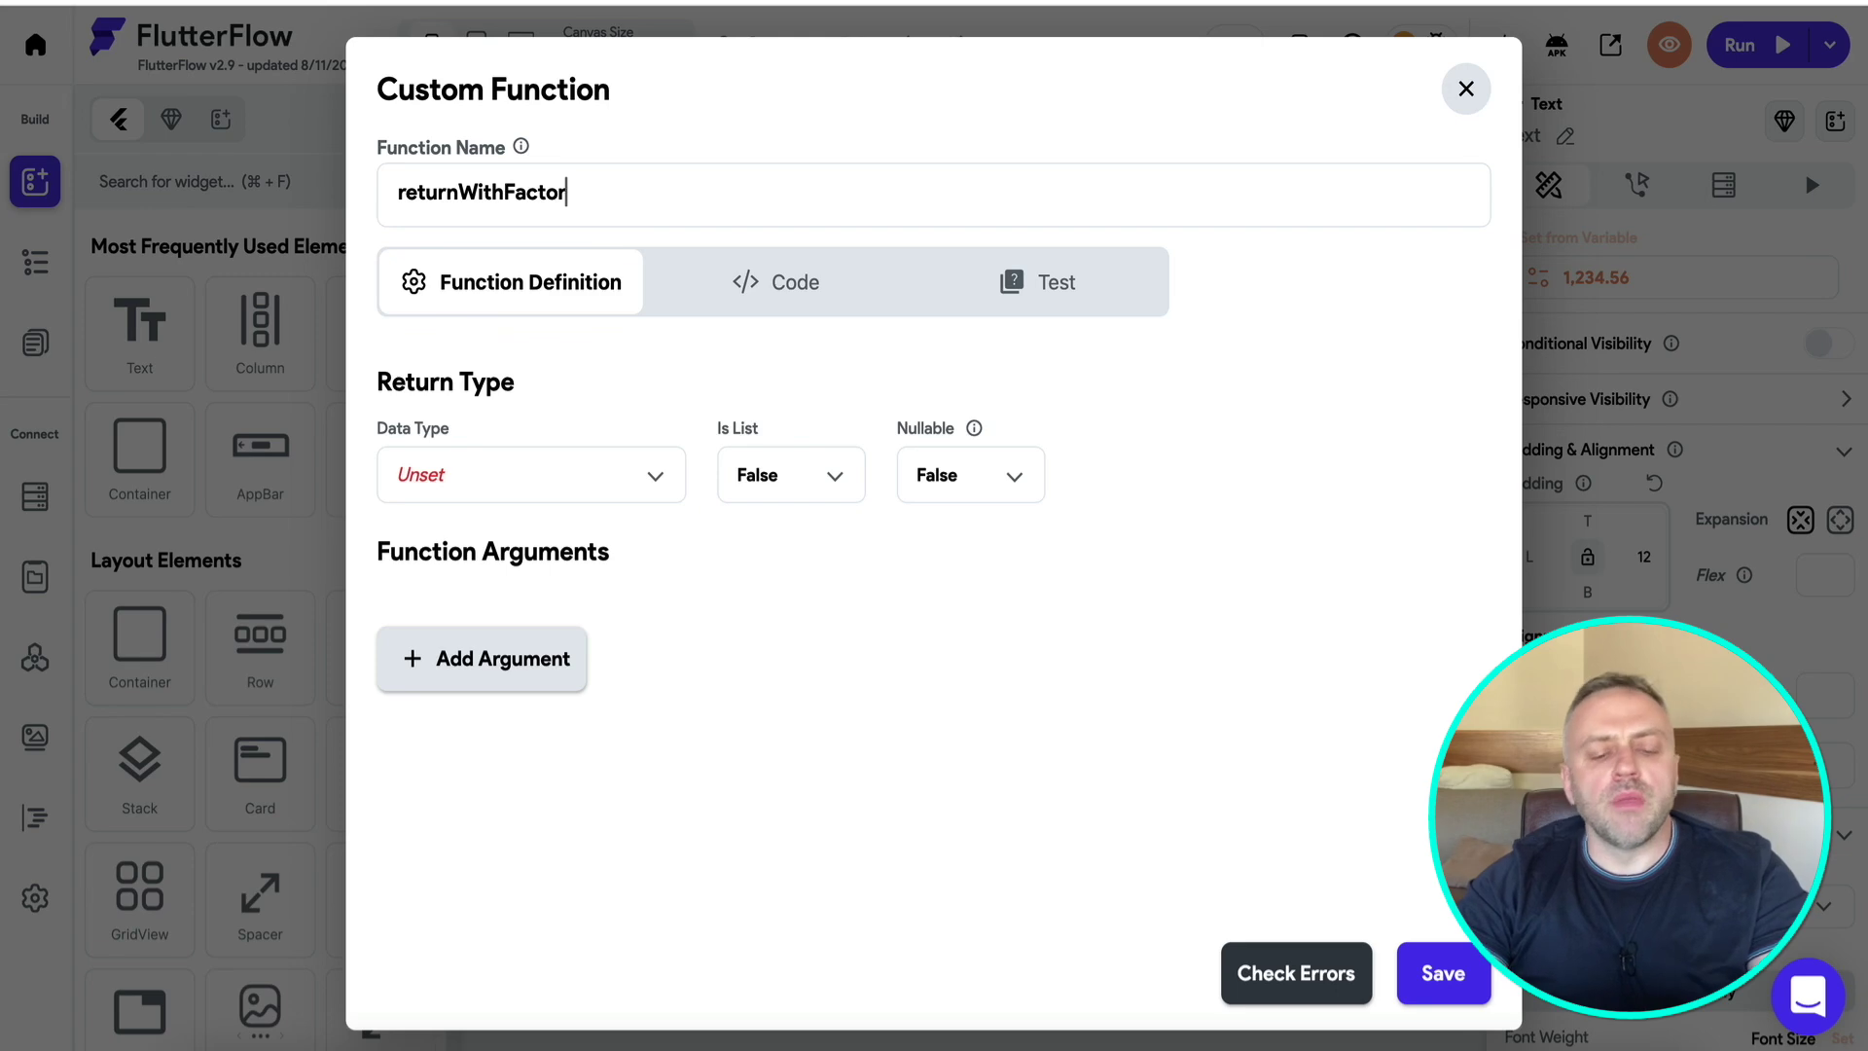
pyautogui.click(522, 481)
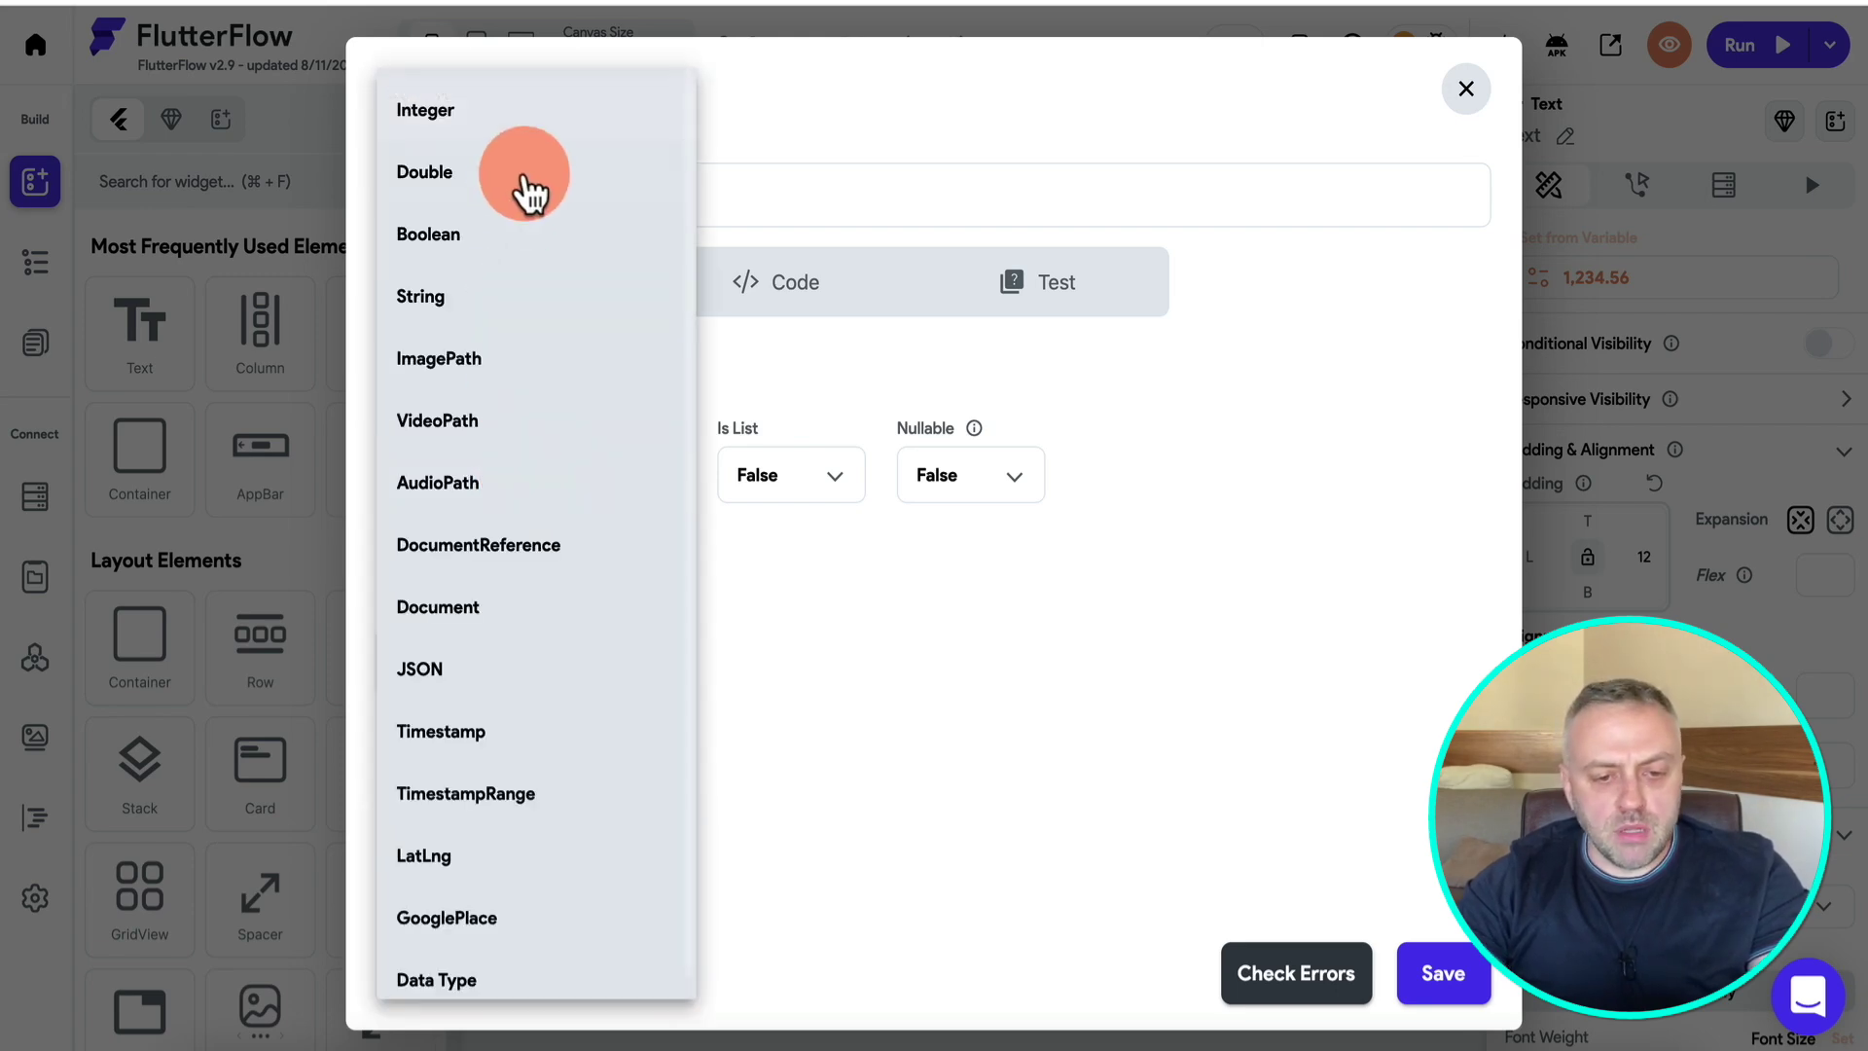
pyautogui.click(525, 190)
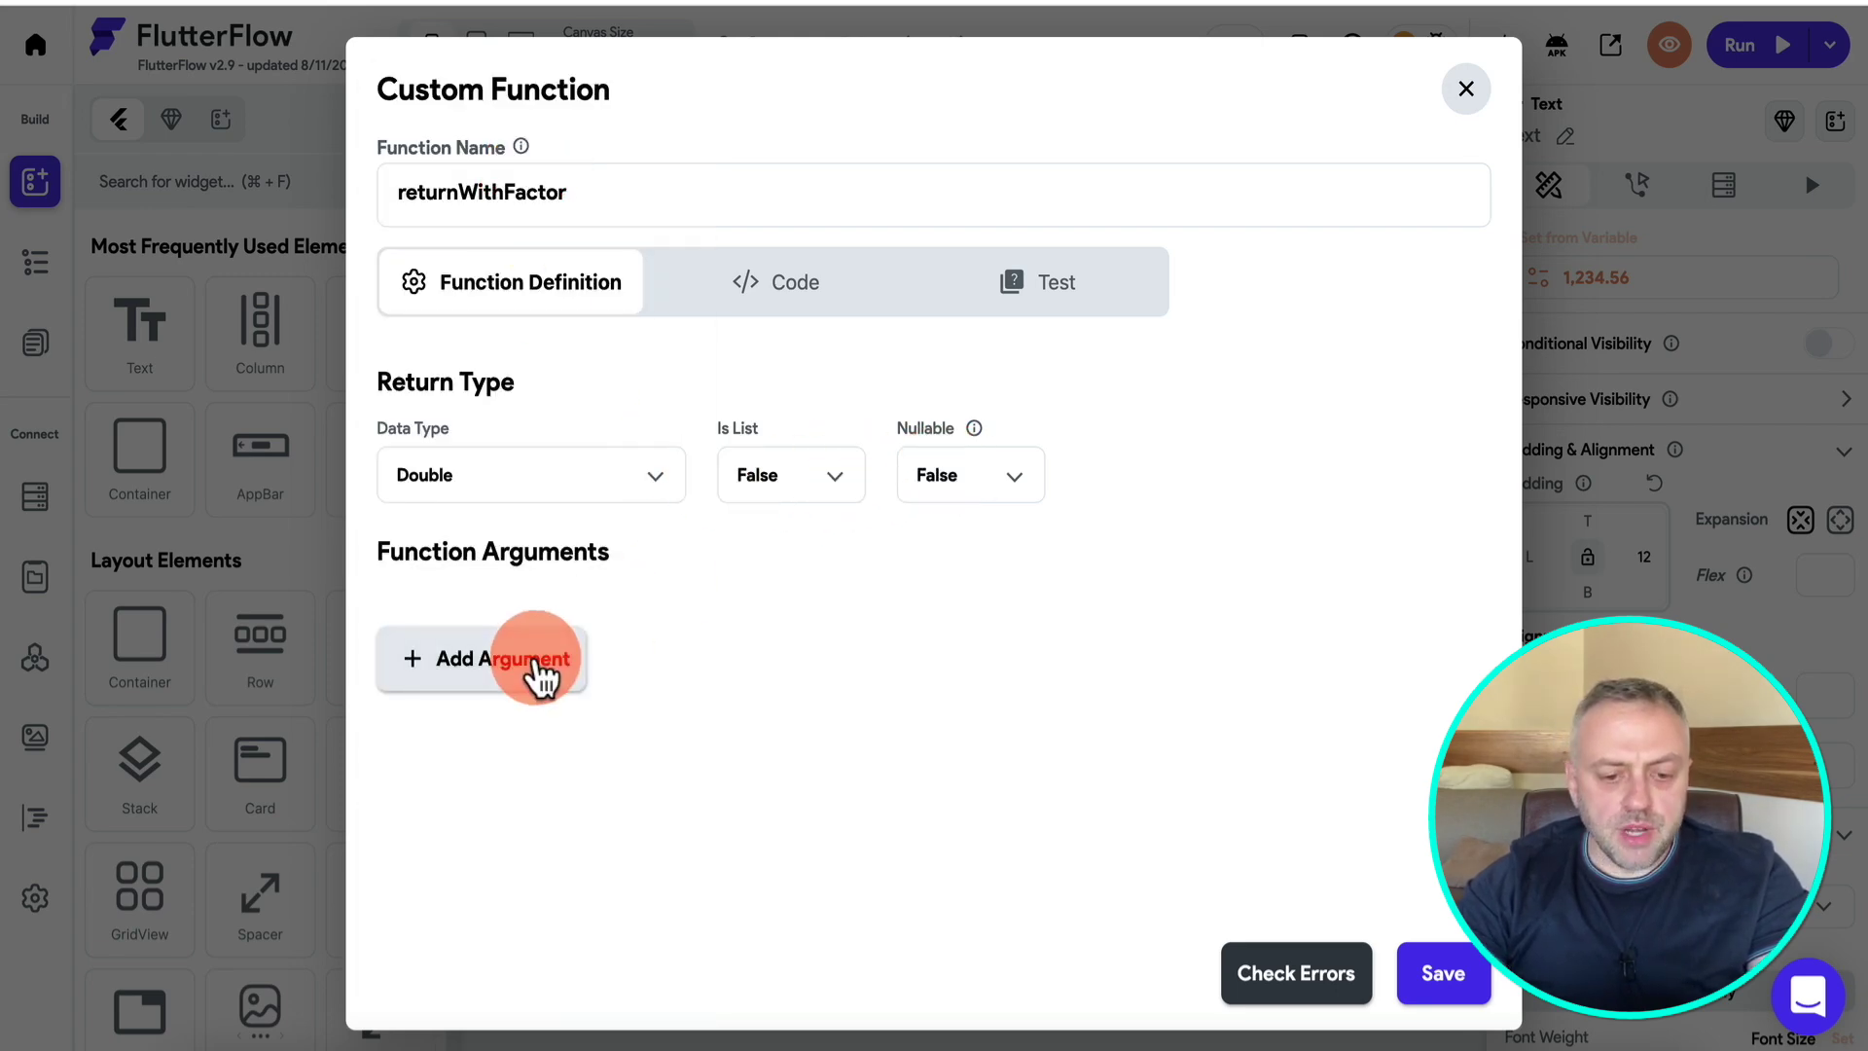
# Add a first function argument named value with the Double data type.
pyautogui.click(540, 671)
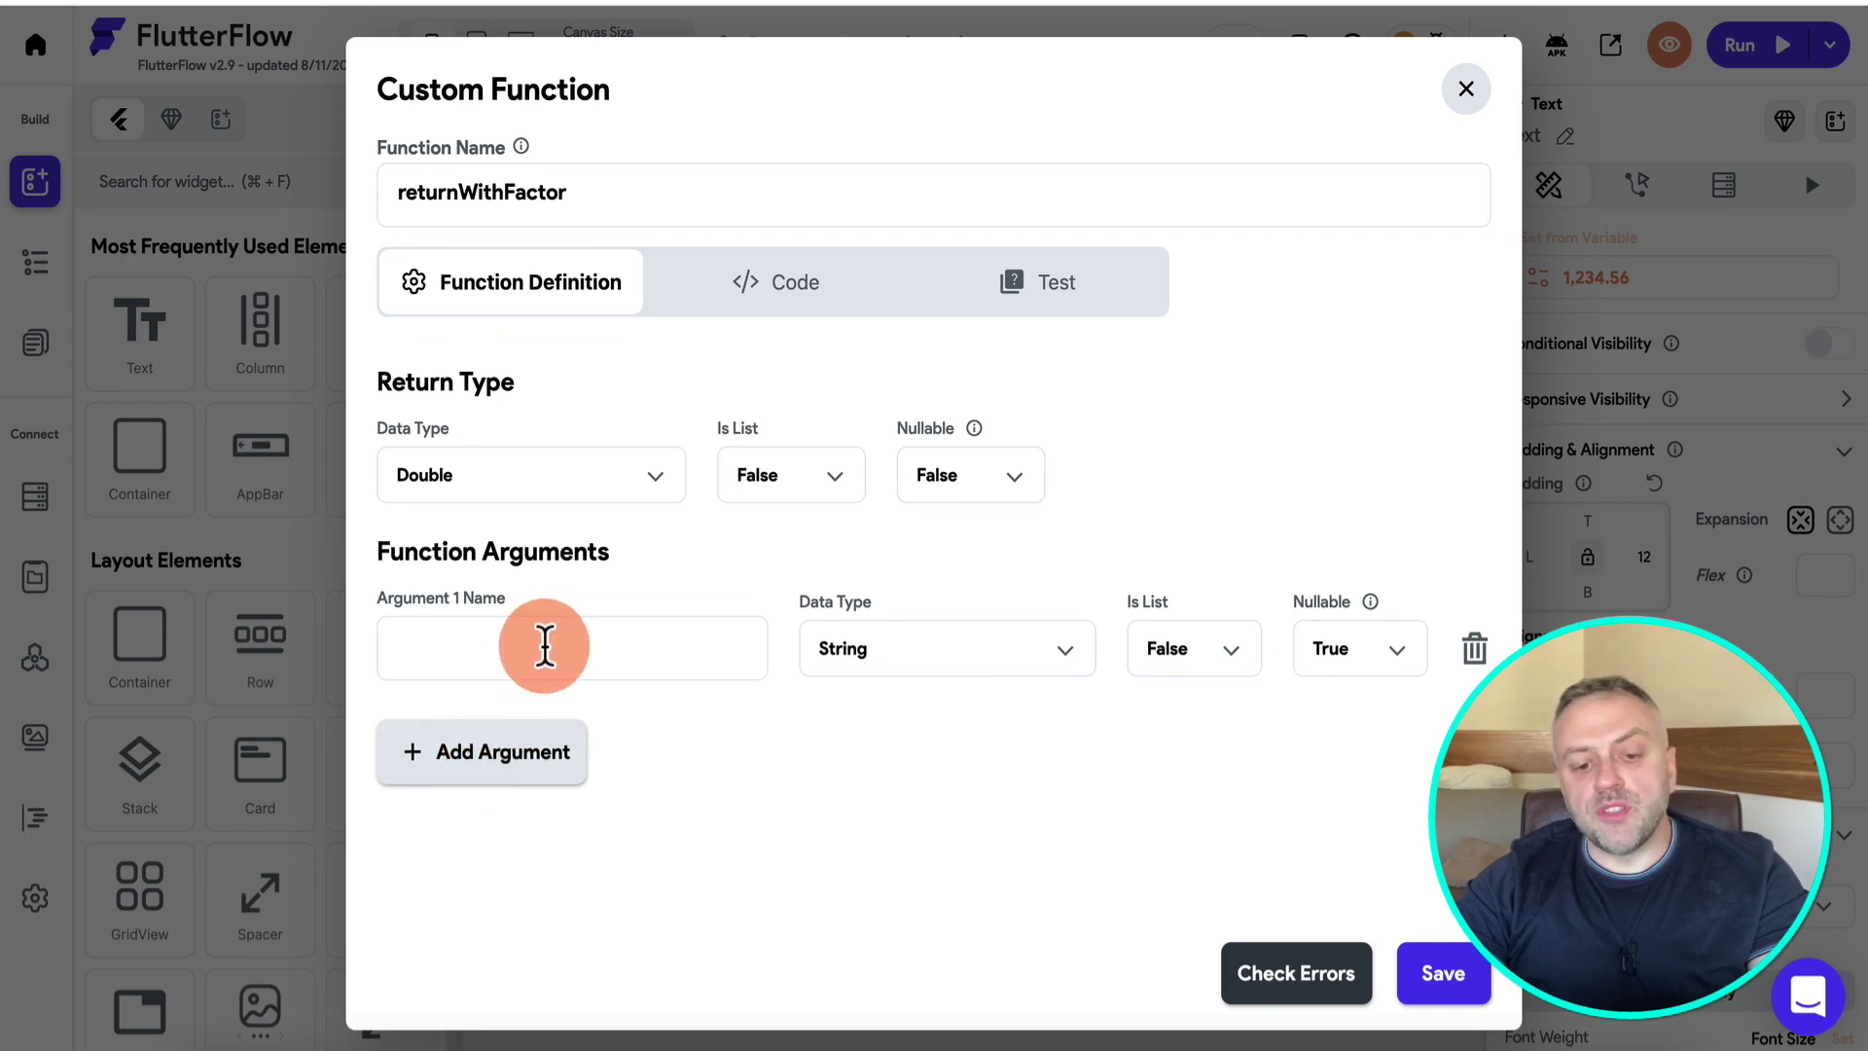
pyautogui.write('c')
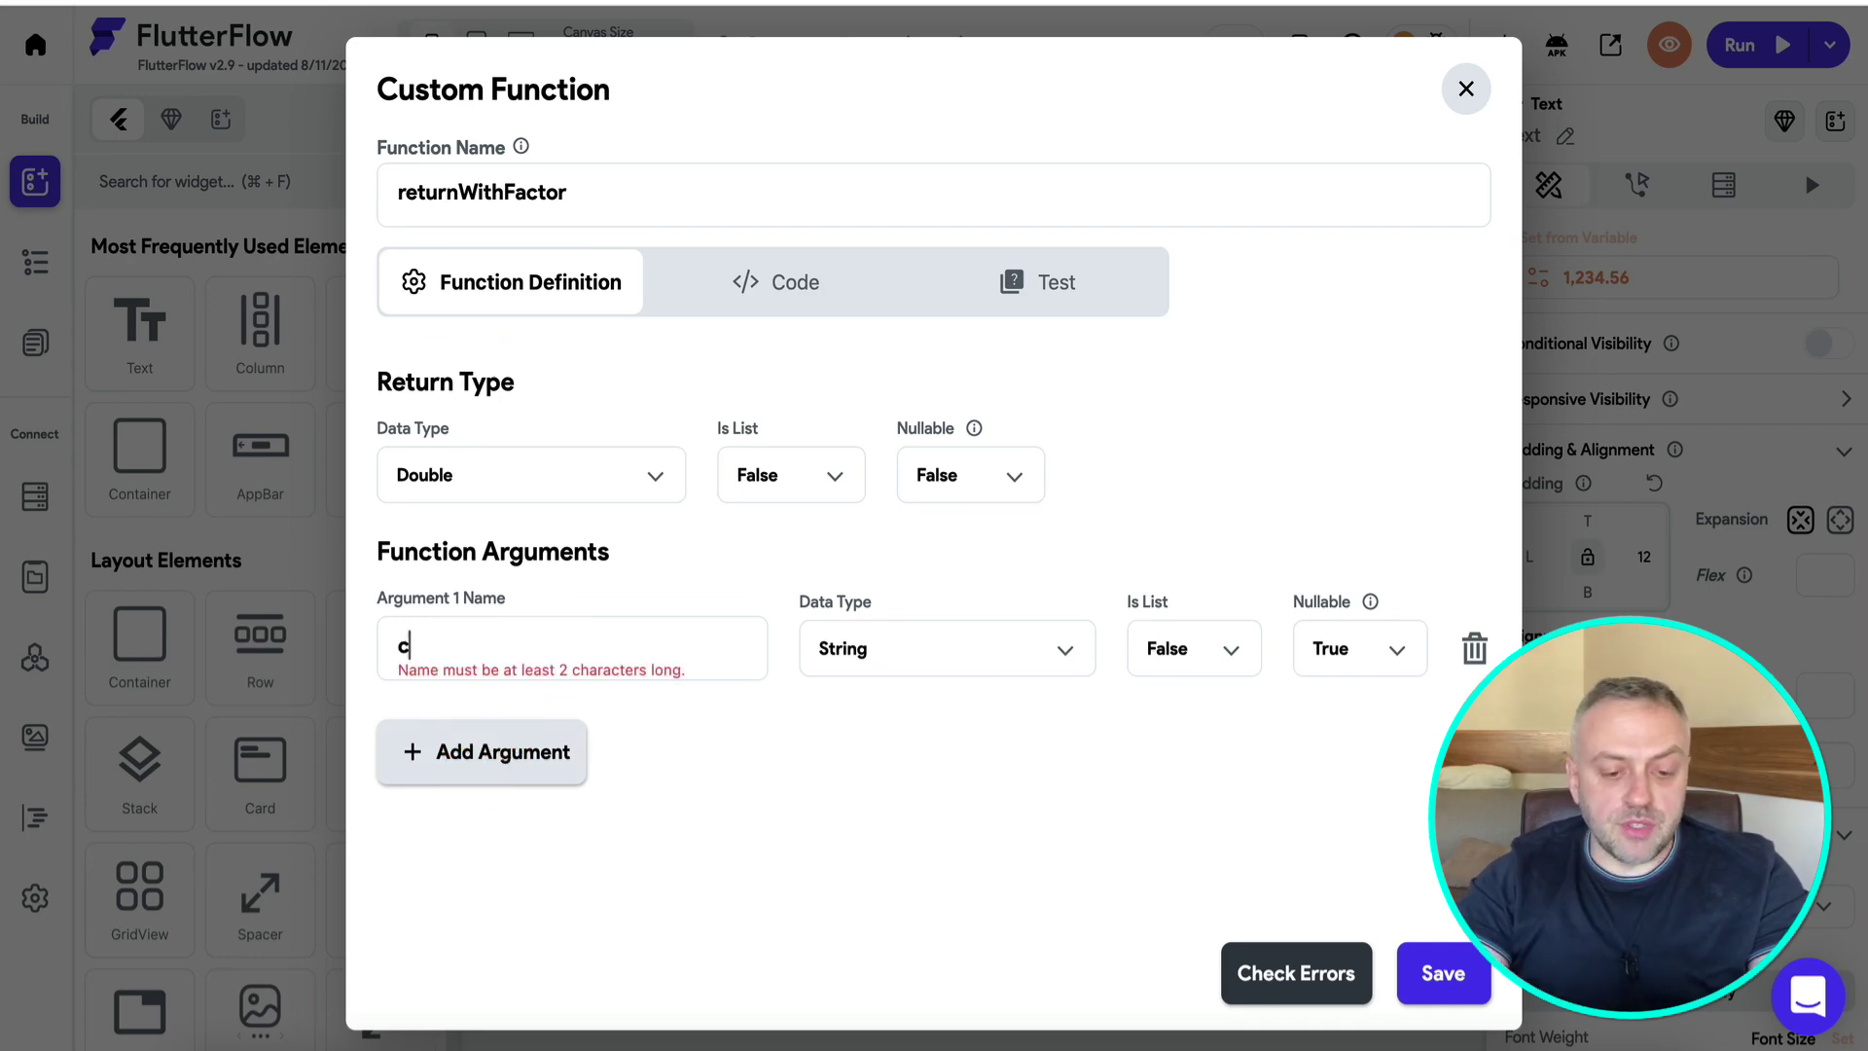
pyautogui.write('urue')
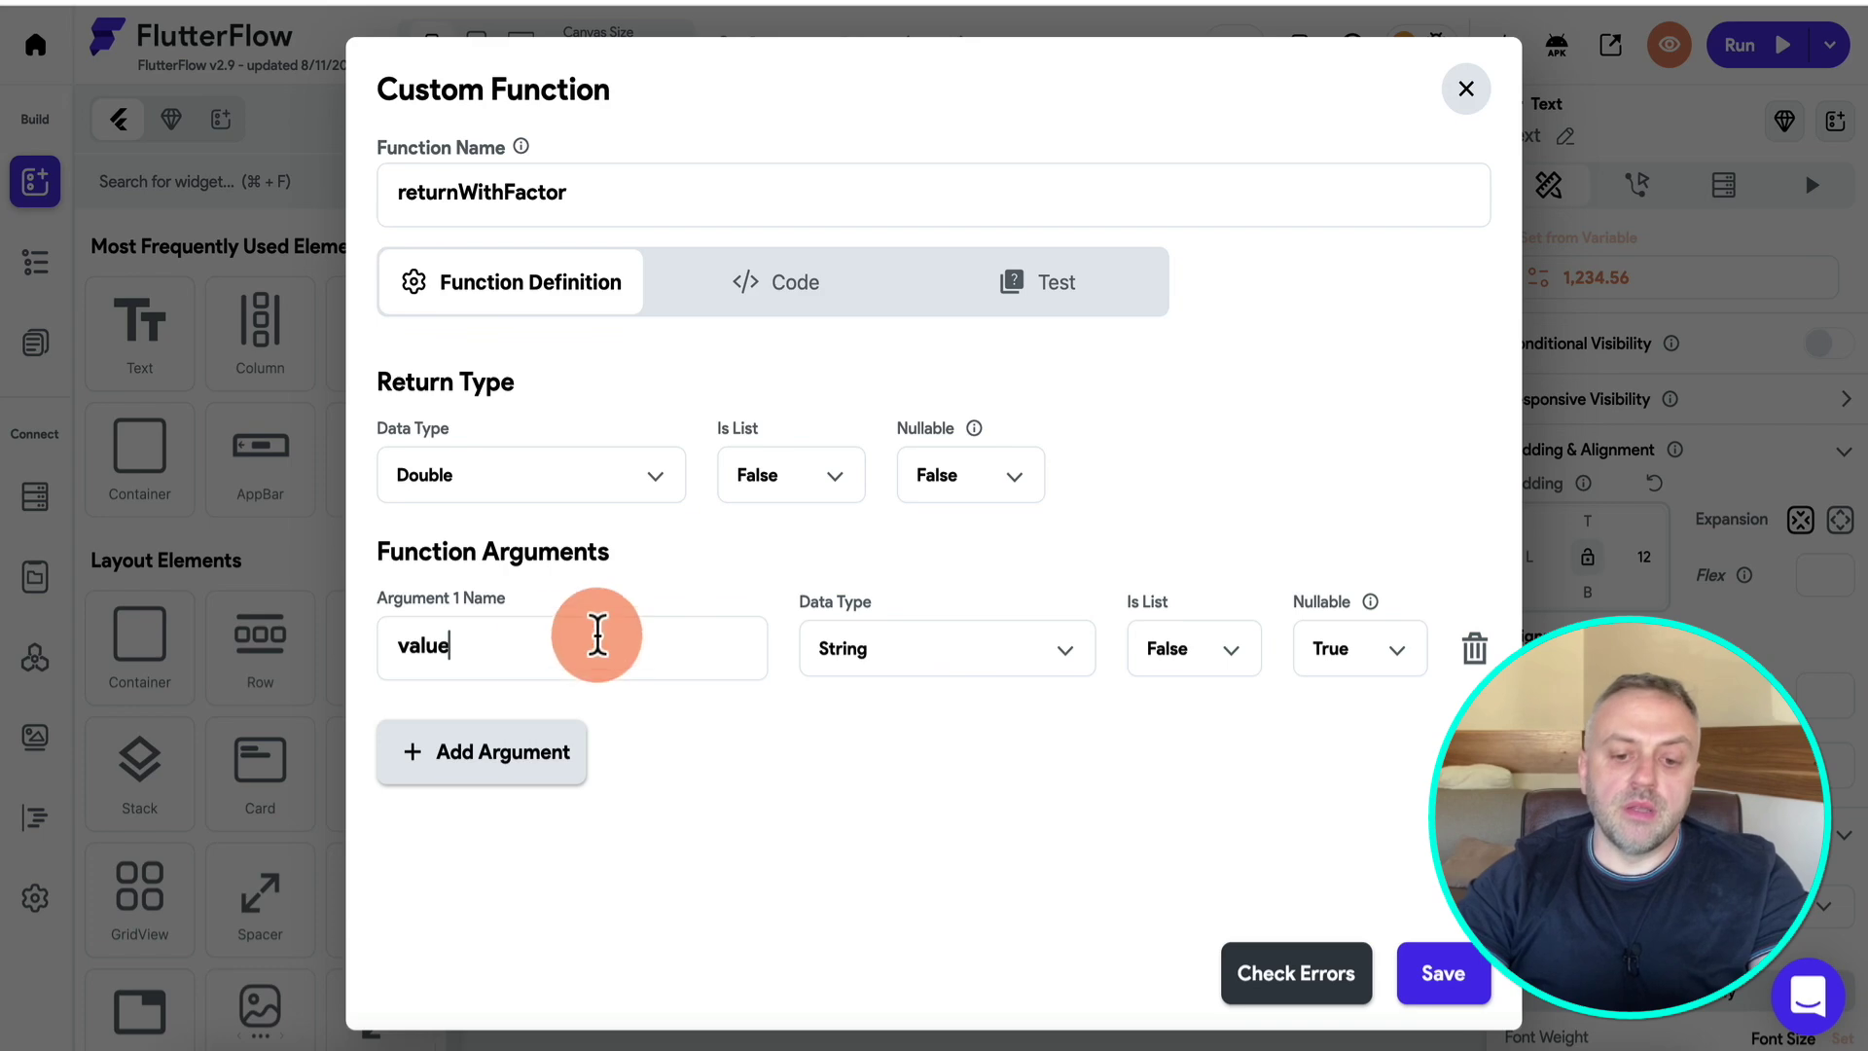
pyautogui.click(888, 646)
pyautogui.click(942, 178)
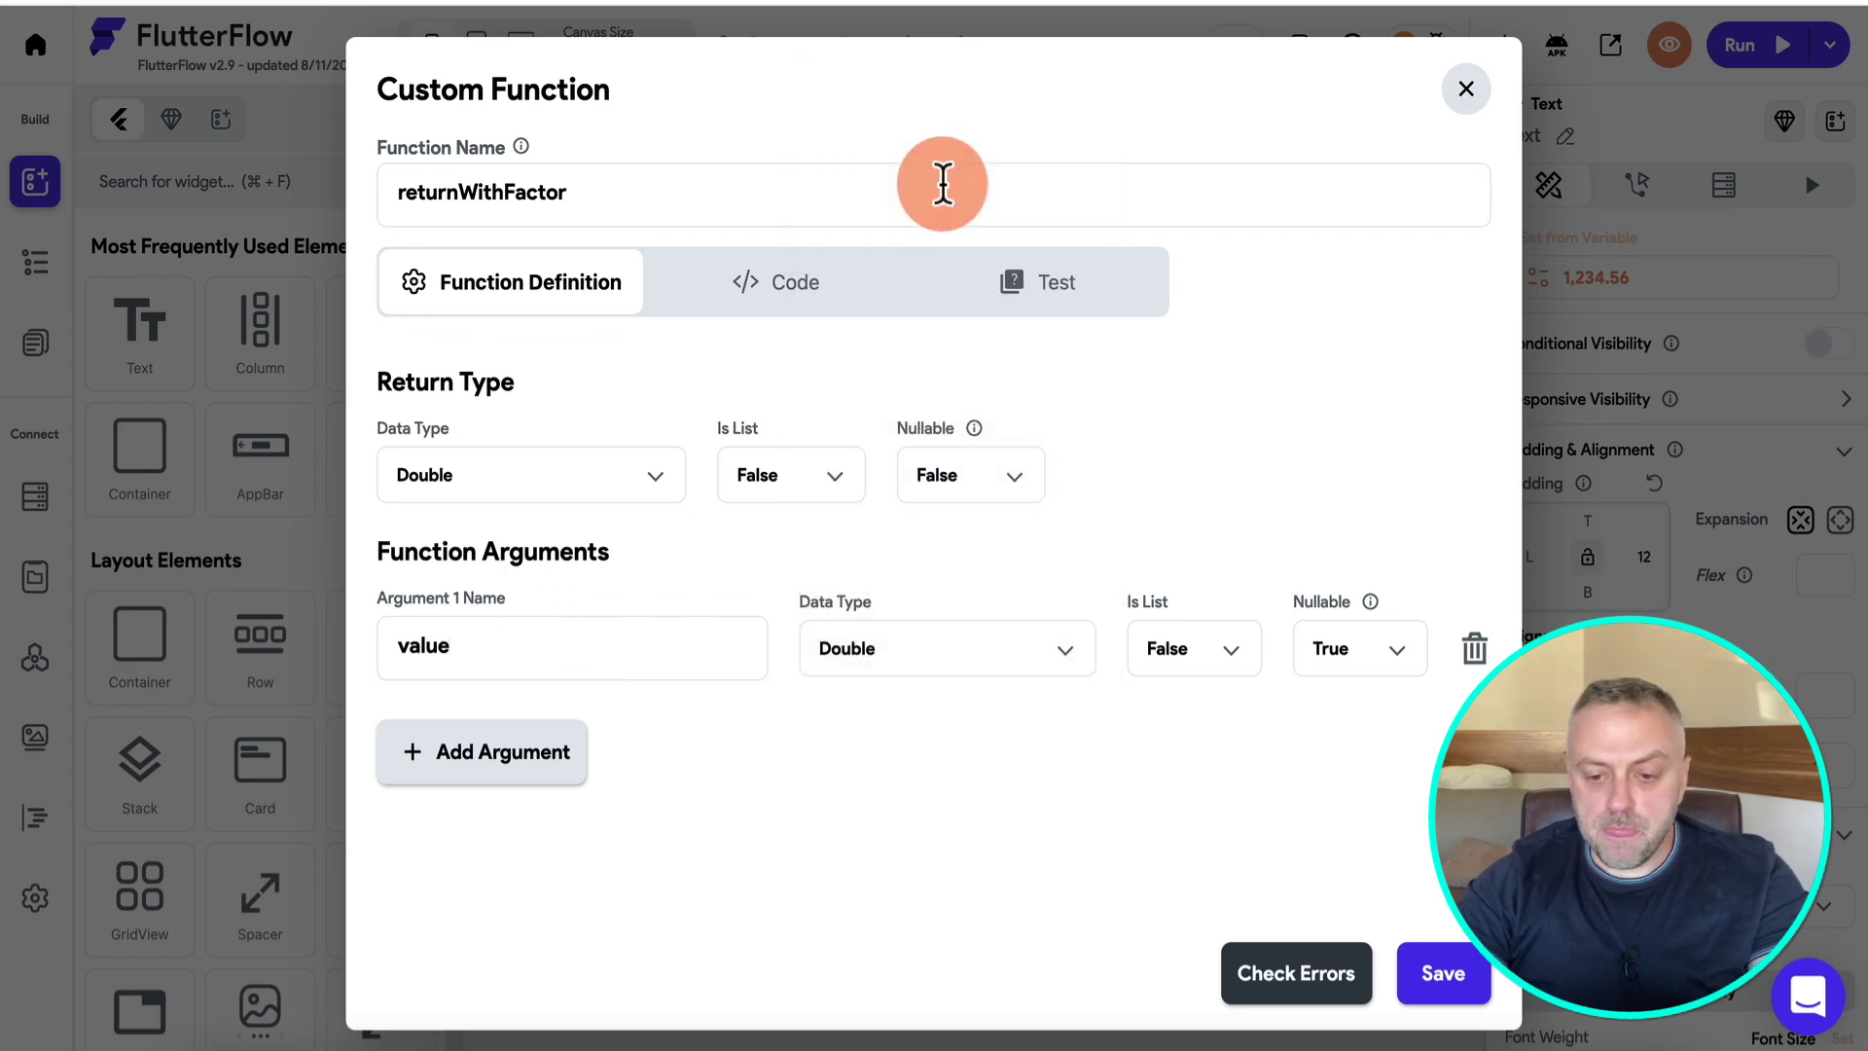
# Add a second function argument named factor with the Double data type.
pyautogui.click(513, 751)
pyautogui.click(547, 783)
pyautogui.write('factor')
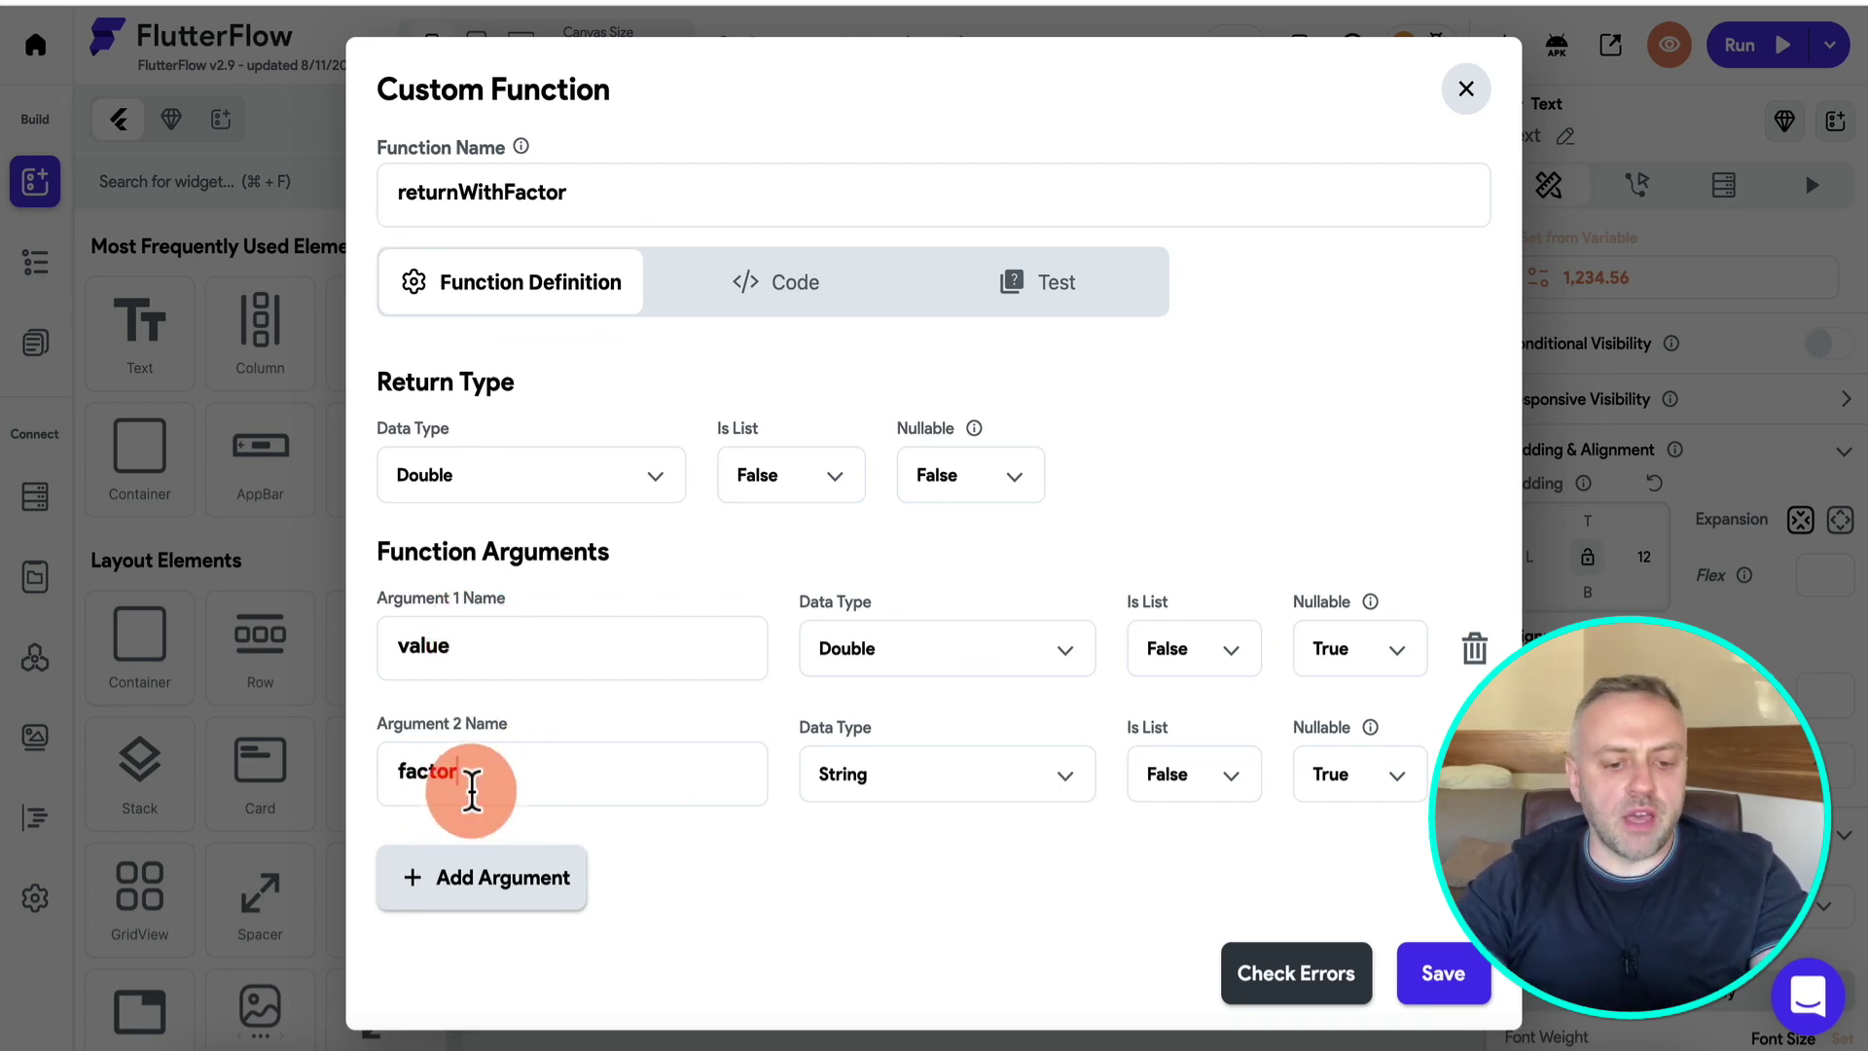
pyautogui.click(951, 792)
pyautogui.click(932, 171)
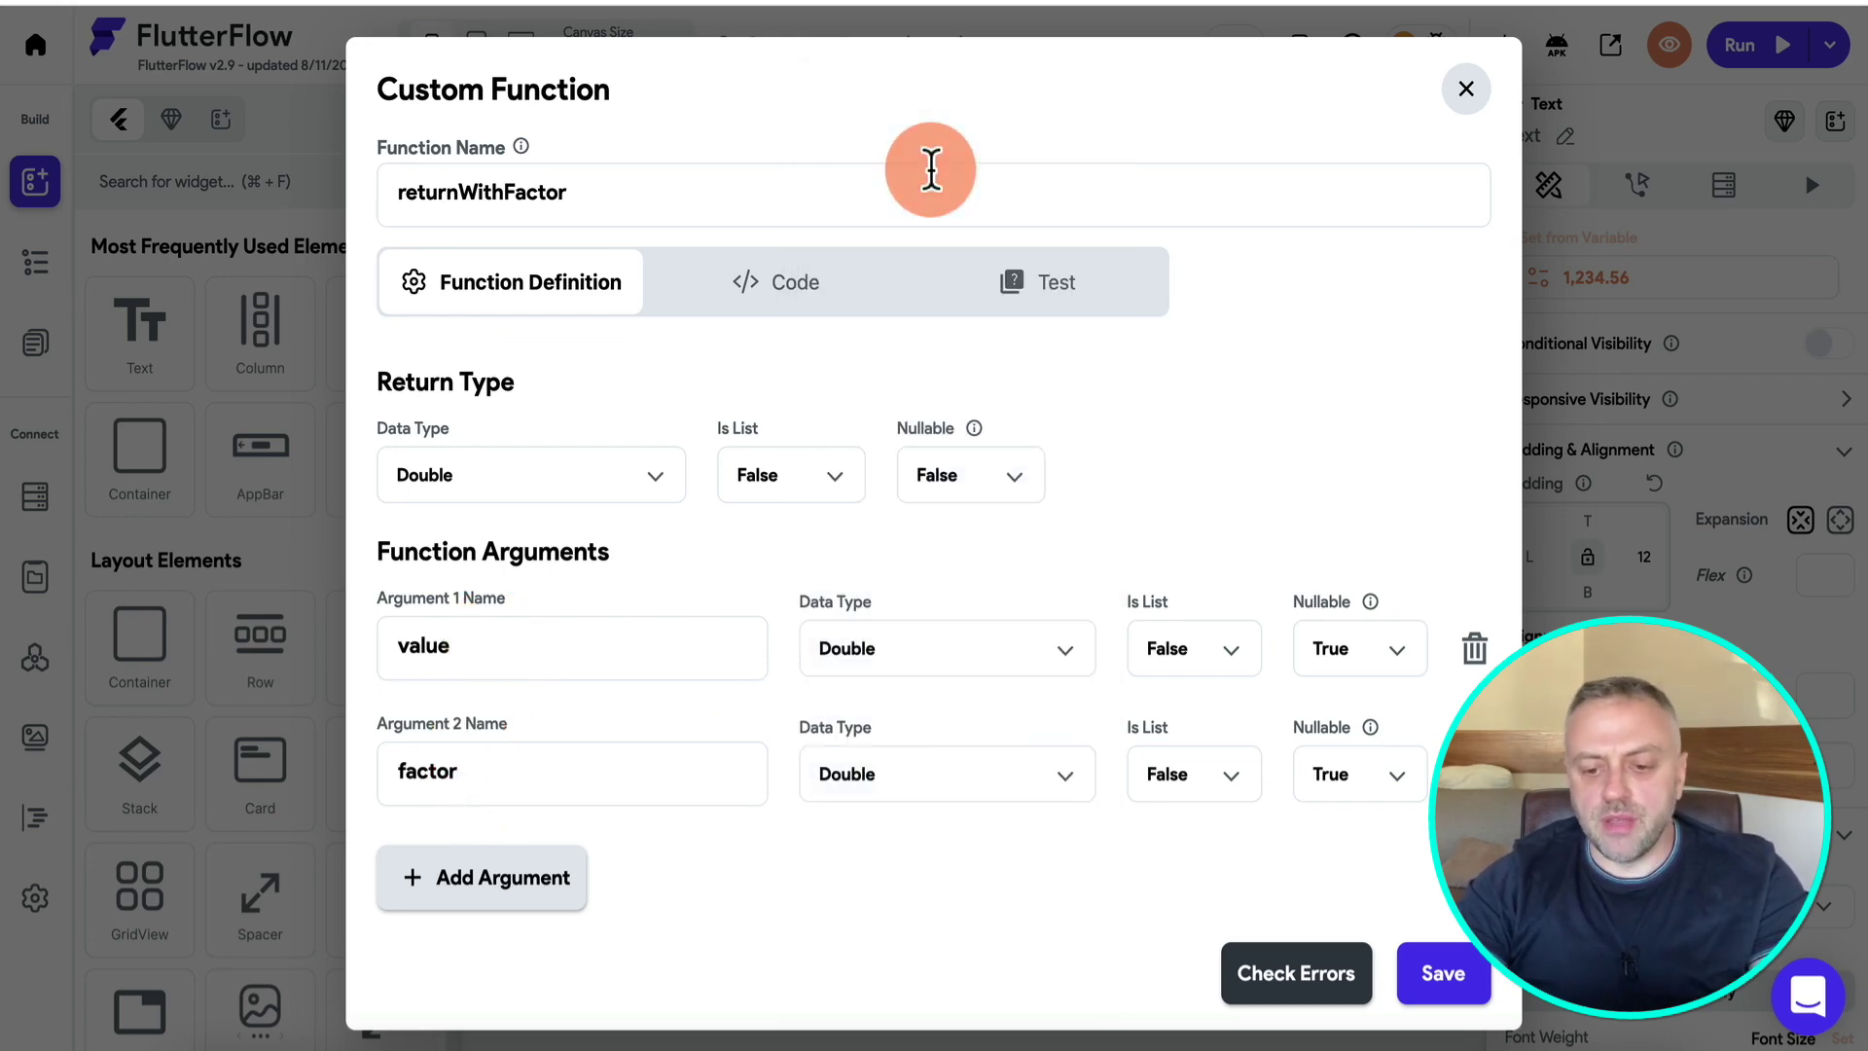
# Set Nullable to False for both the value and factor arguments.
pyautogui.click(1397, 659)
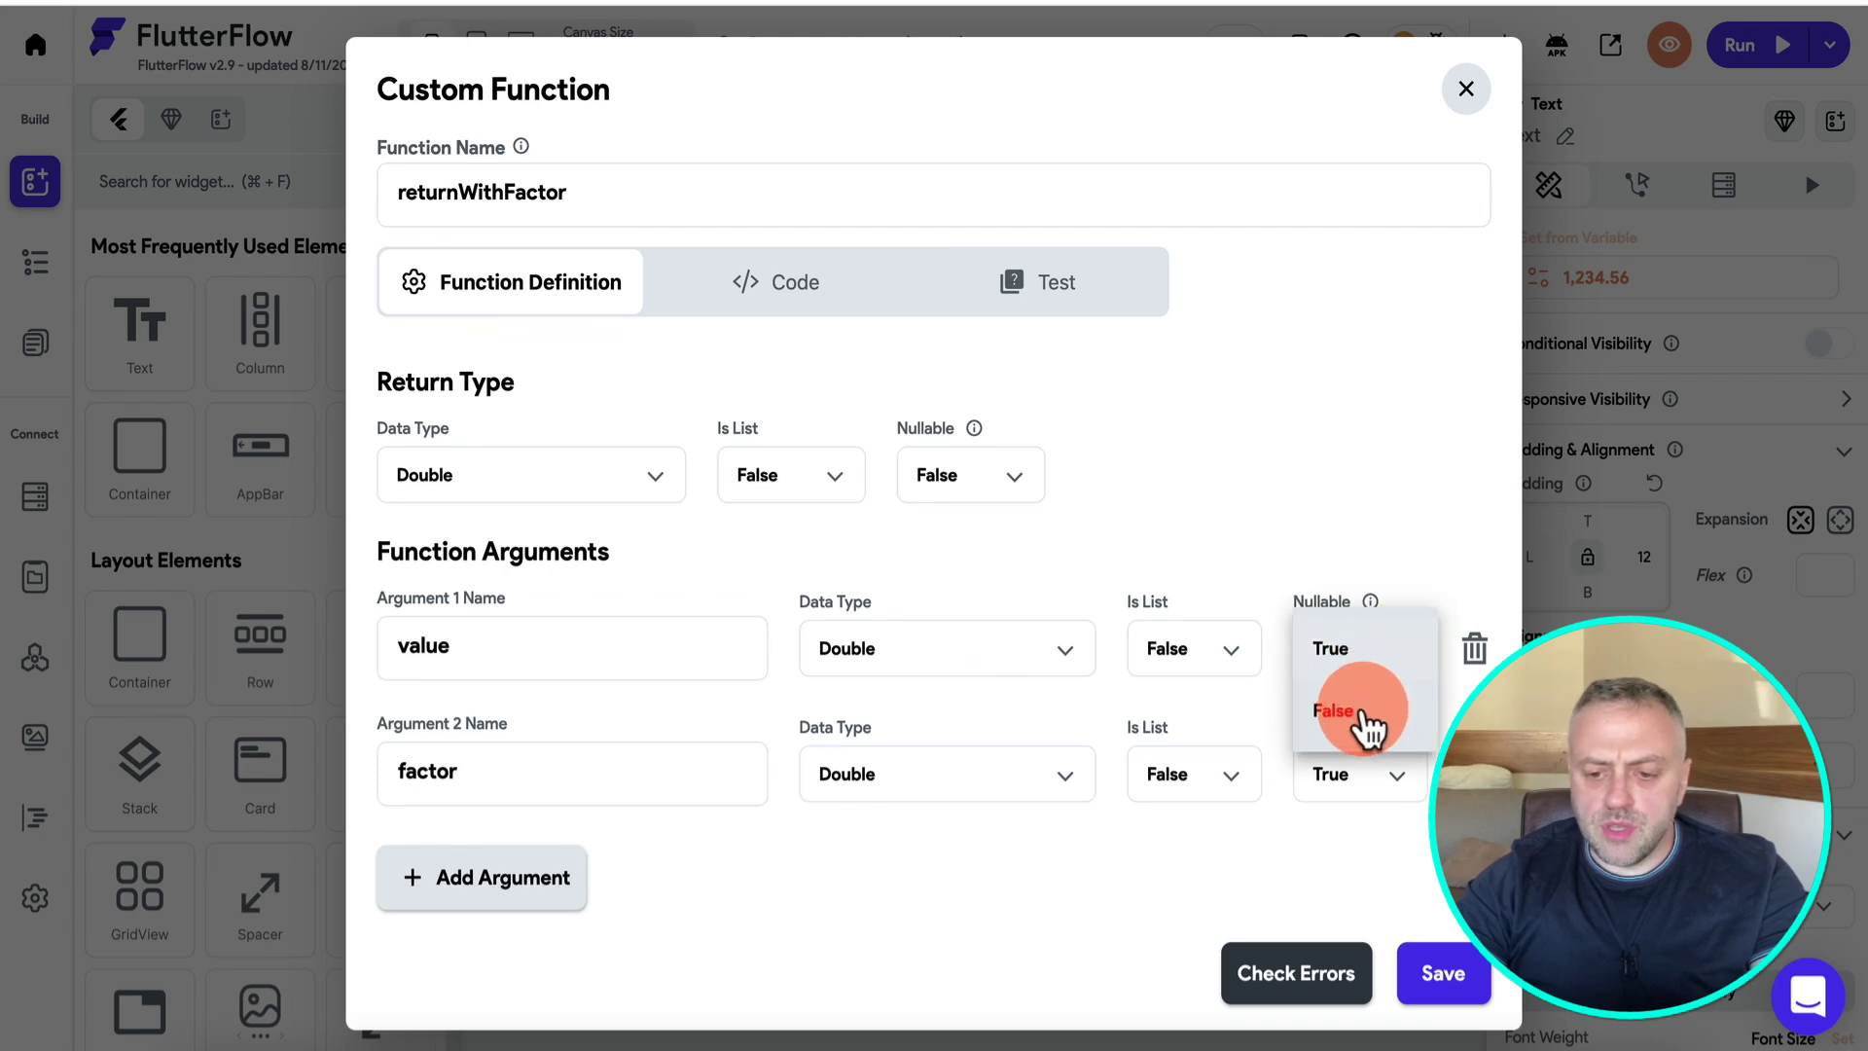
pyautogui.click(1362, 712)
pyautogui.click(1371, 783)
pyautogui.click(1362, 829)
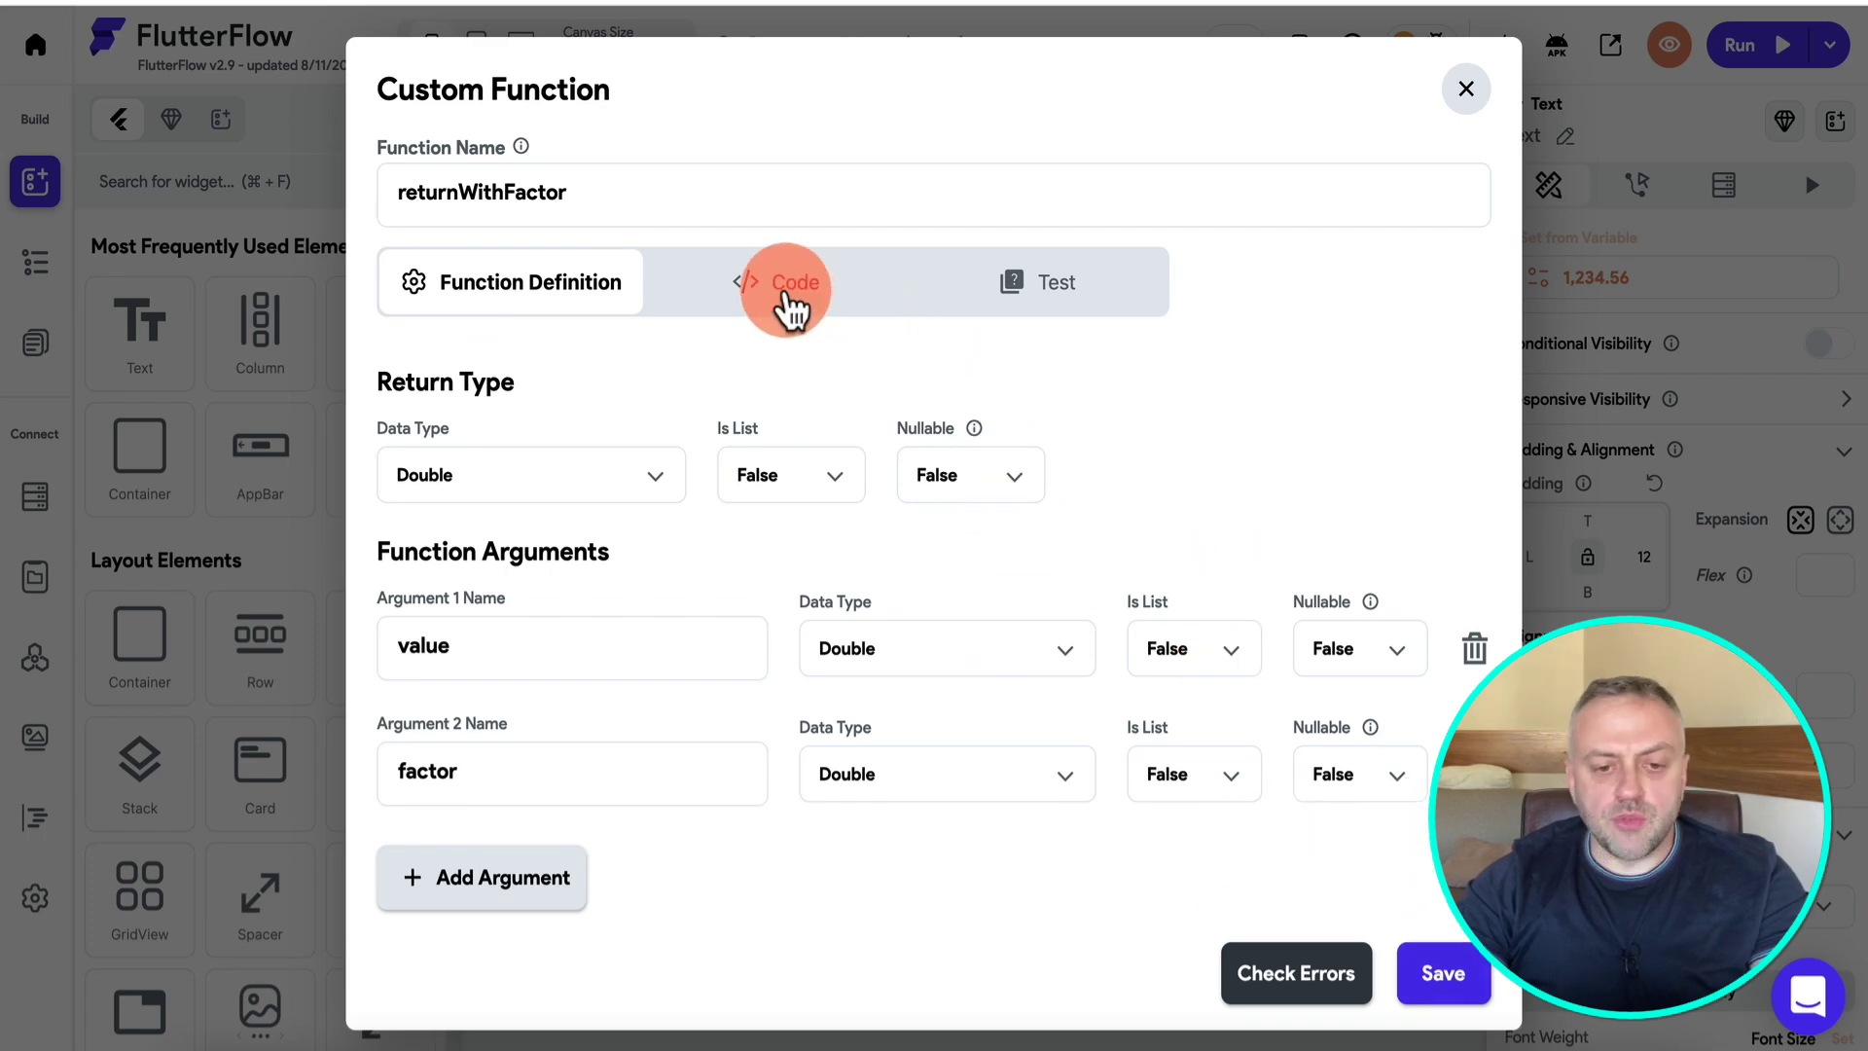
# Replace the placeholder comment in the custom function's code with "return value * factor;" and save the function.
pyautogui.click(786, 296)
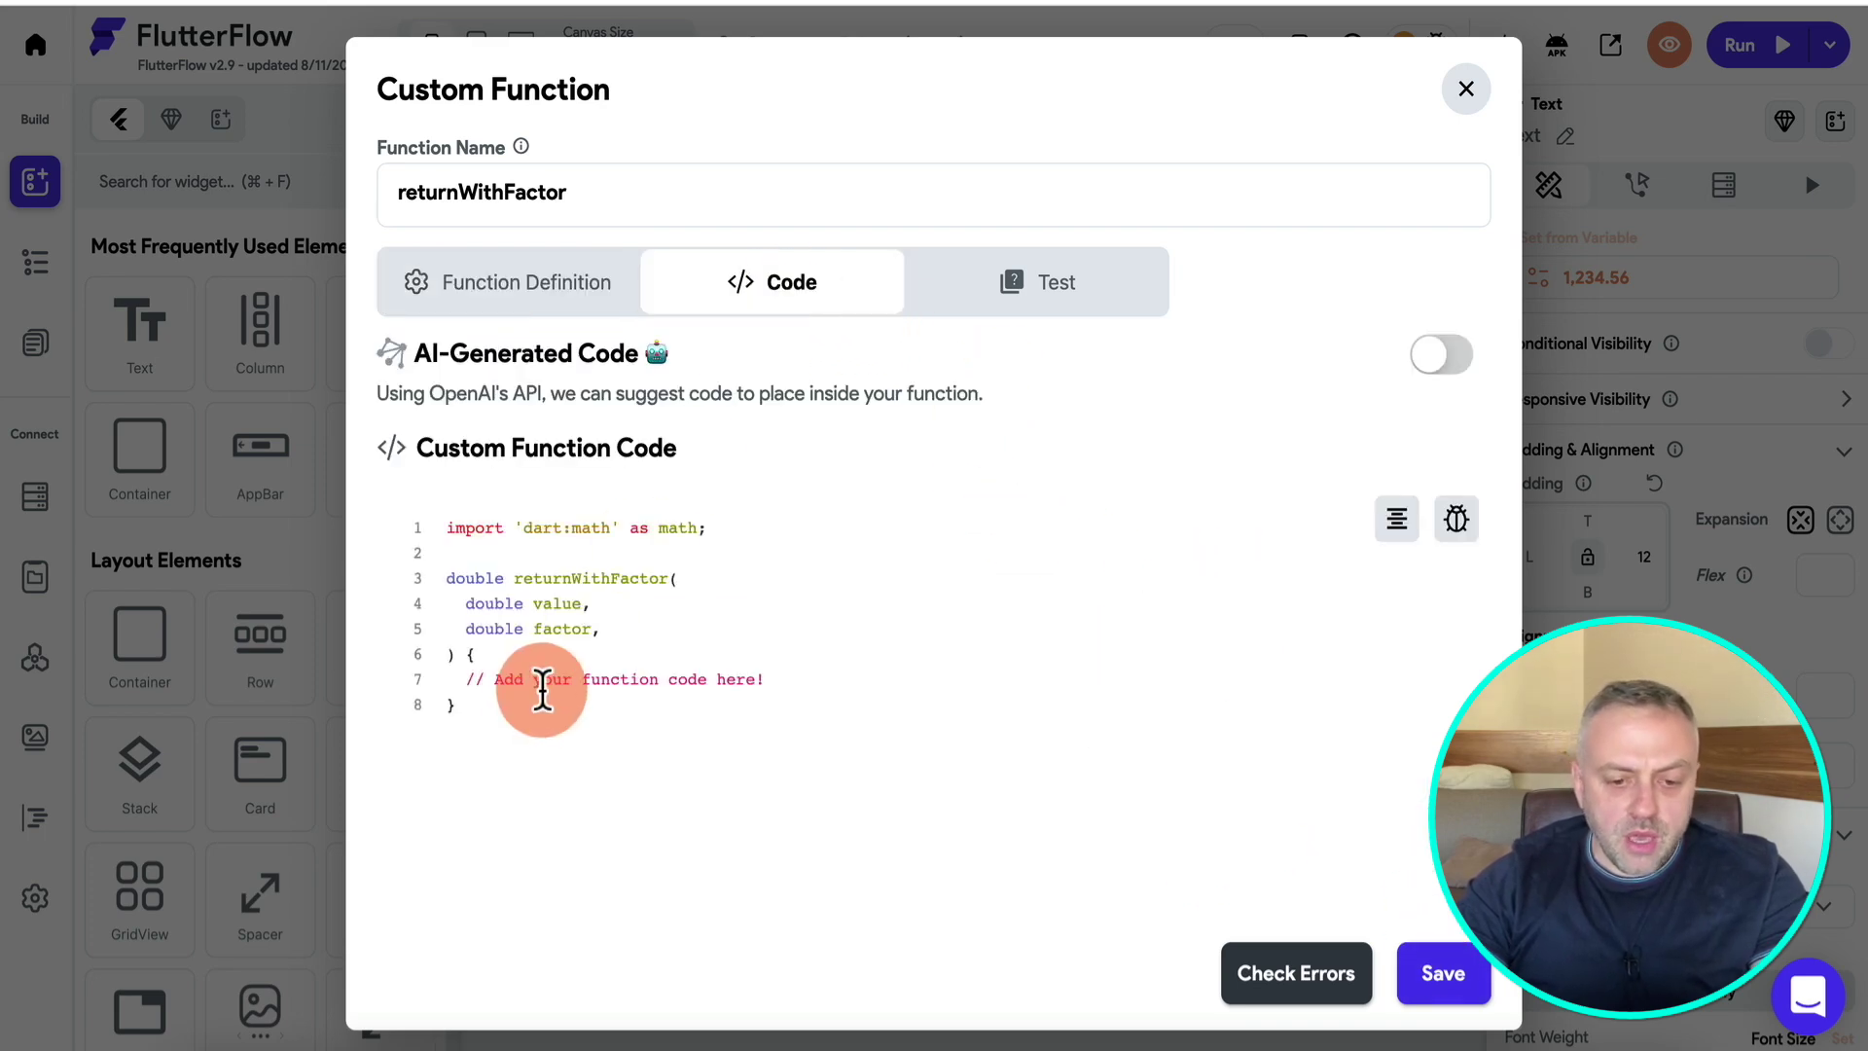
pyautogui.moveTo(788, 679); pyautogui.dragTo(467, 679)
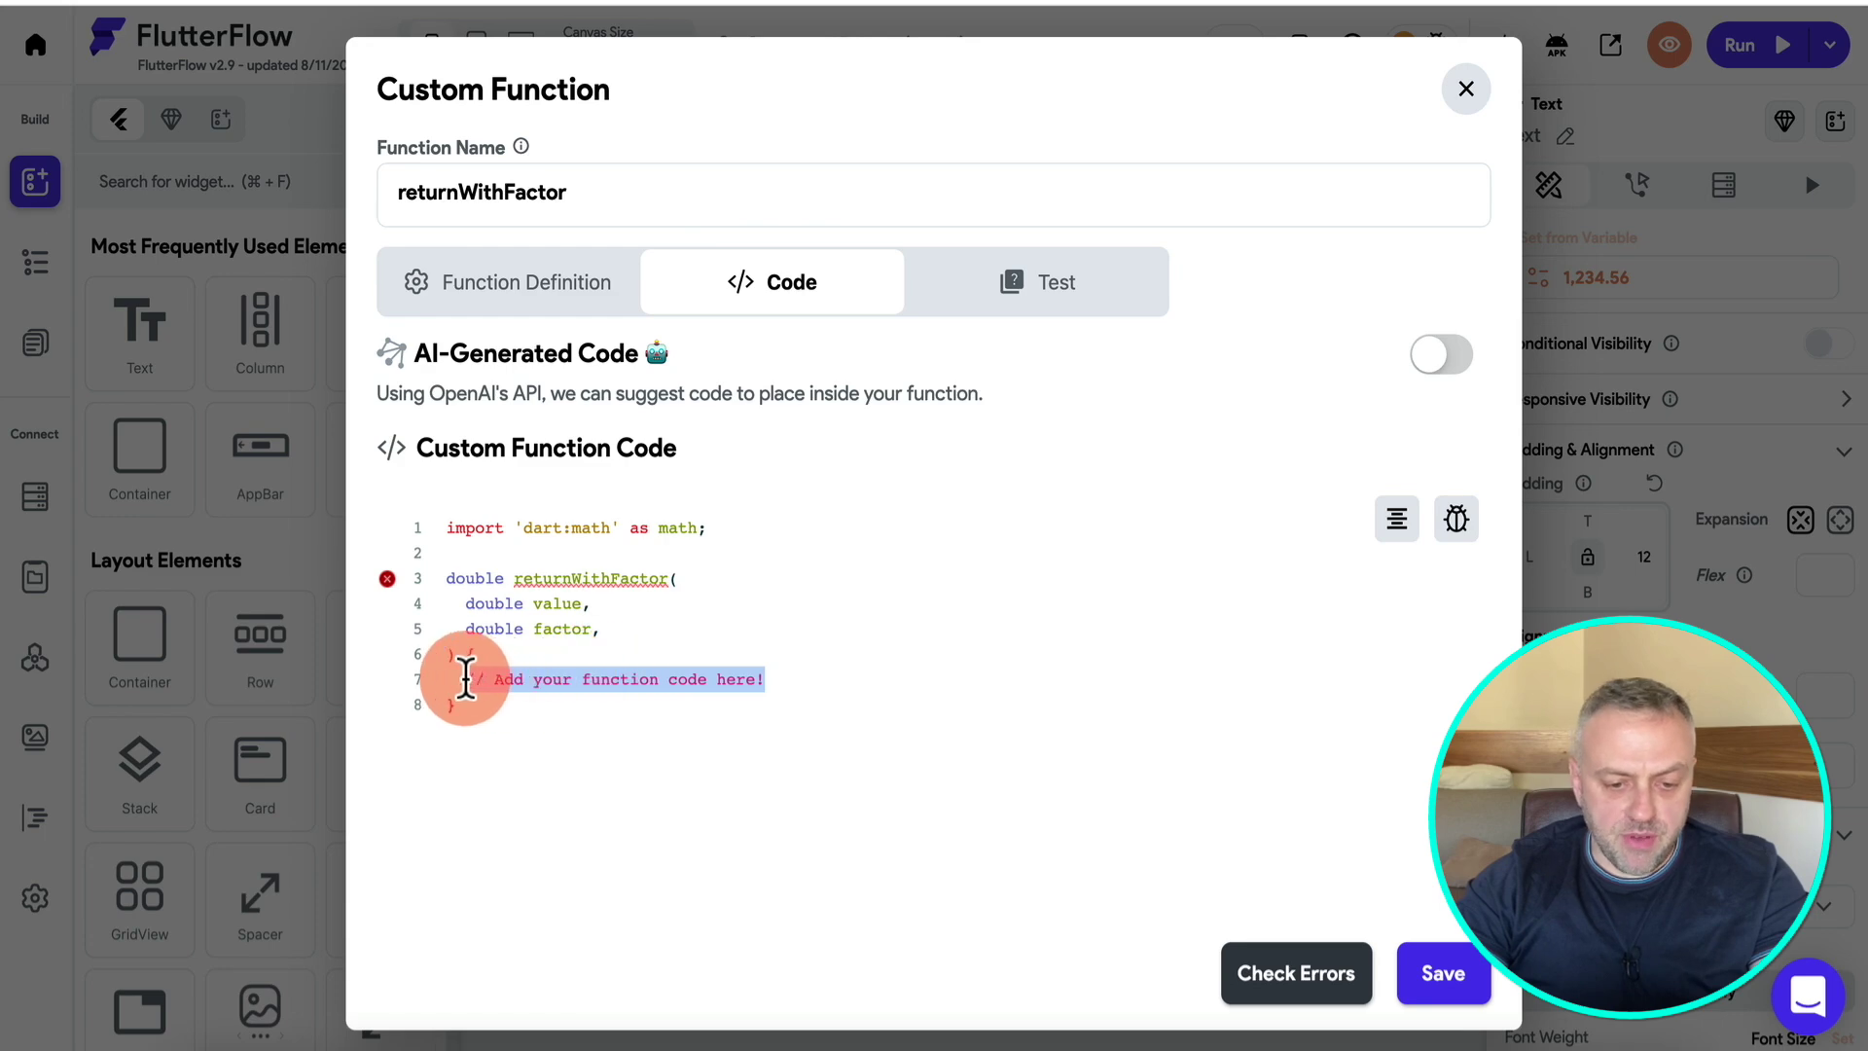
pyautogui.write('return value * factor;')
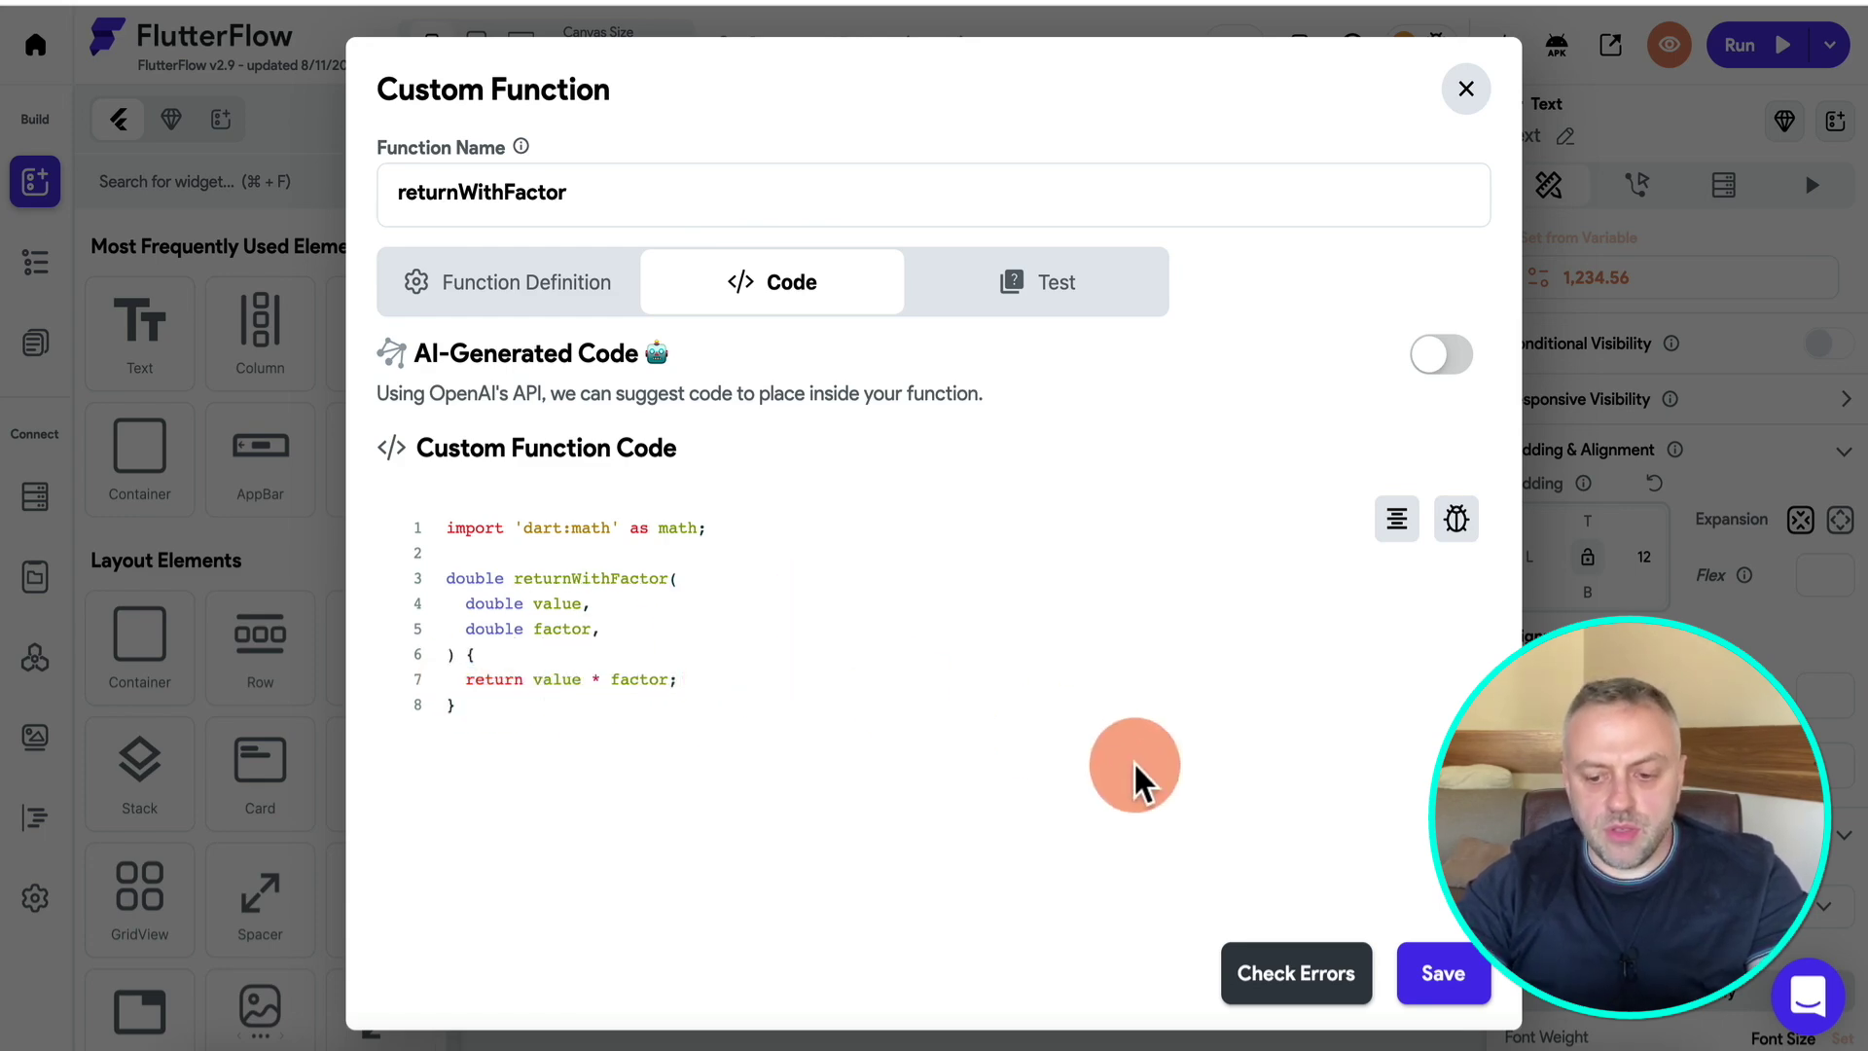
pyautogui.click(1450, 978)
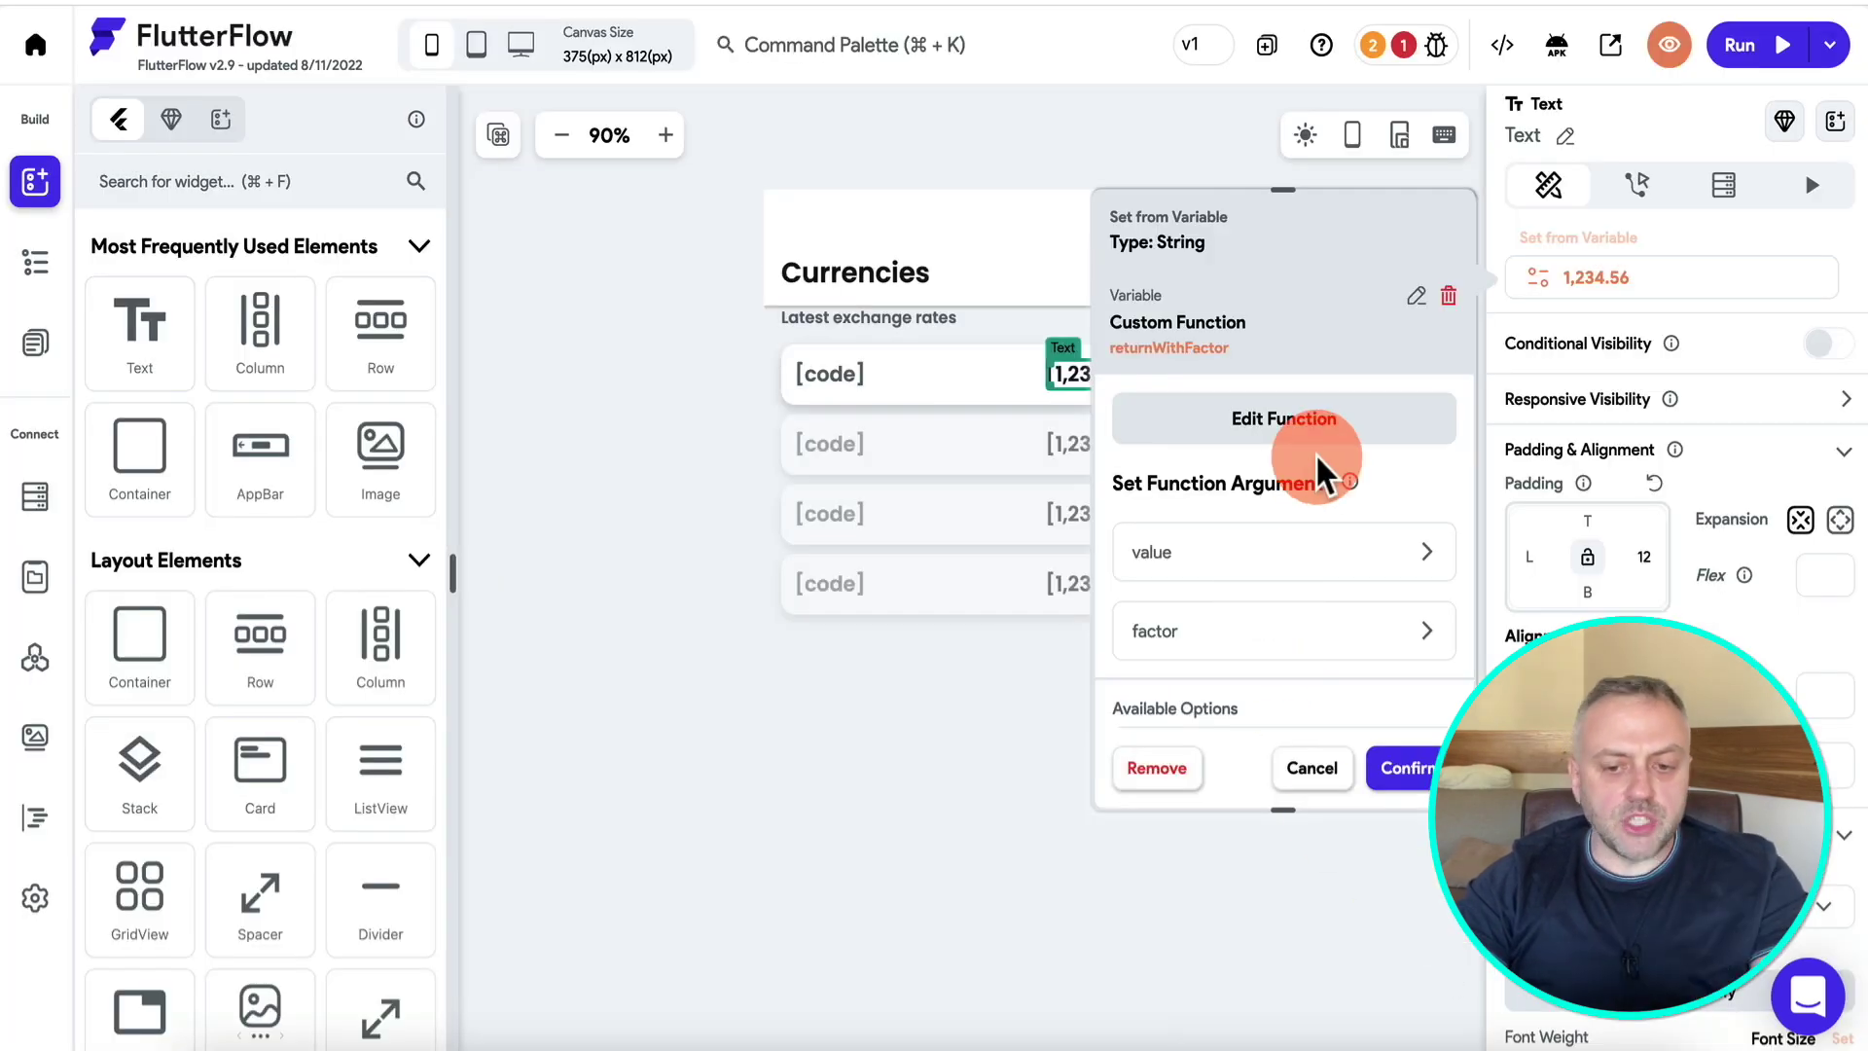
# Set the exchange rate text's variable source to the custom function returnWithFactor.
pyautogui.click(1068, 389)
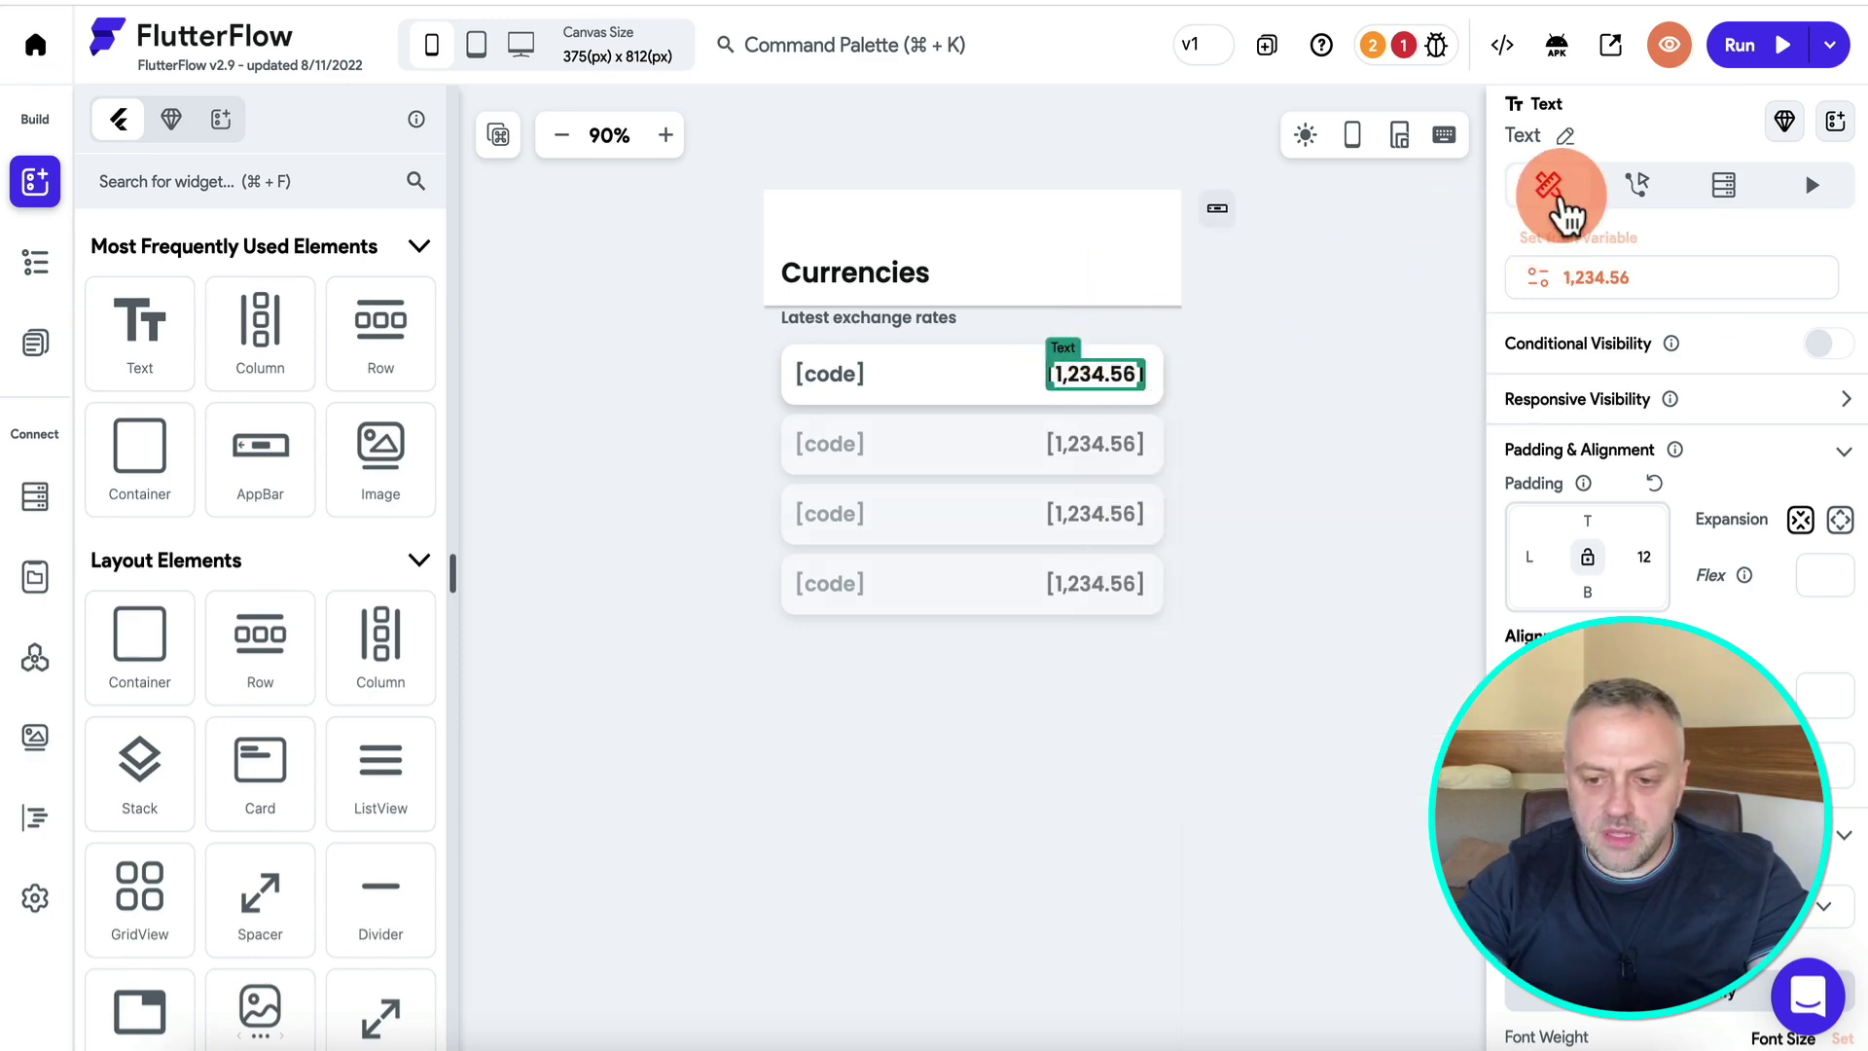
pyautogui.click(1592, 261)
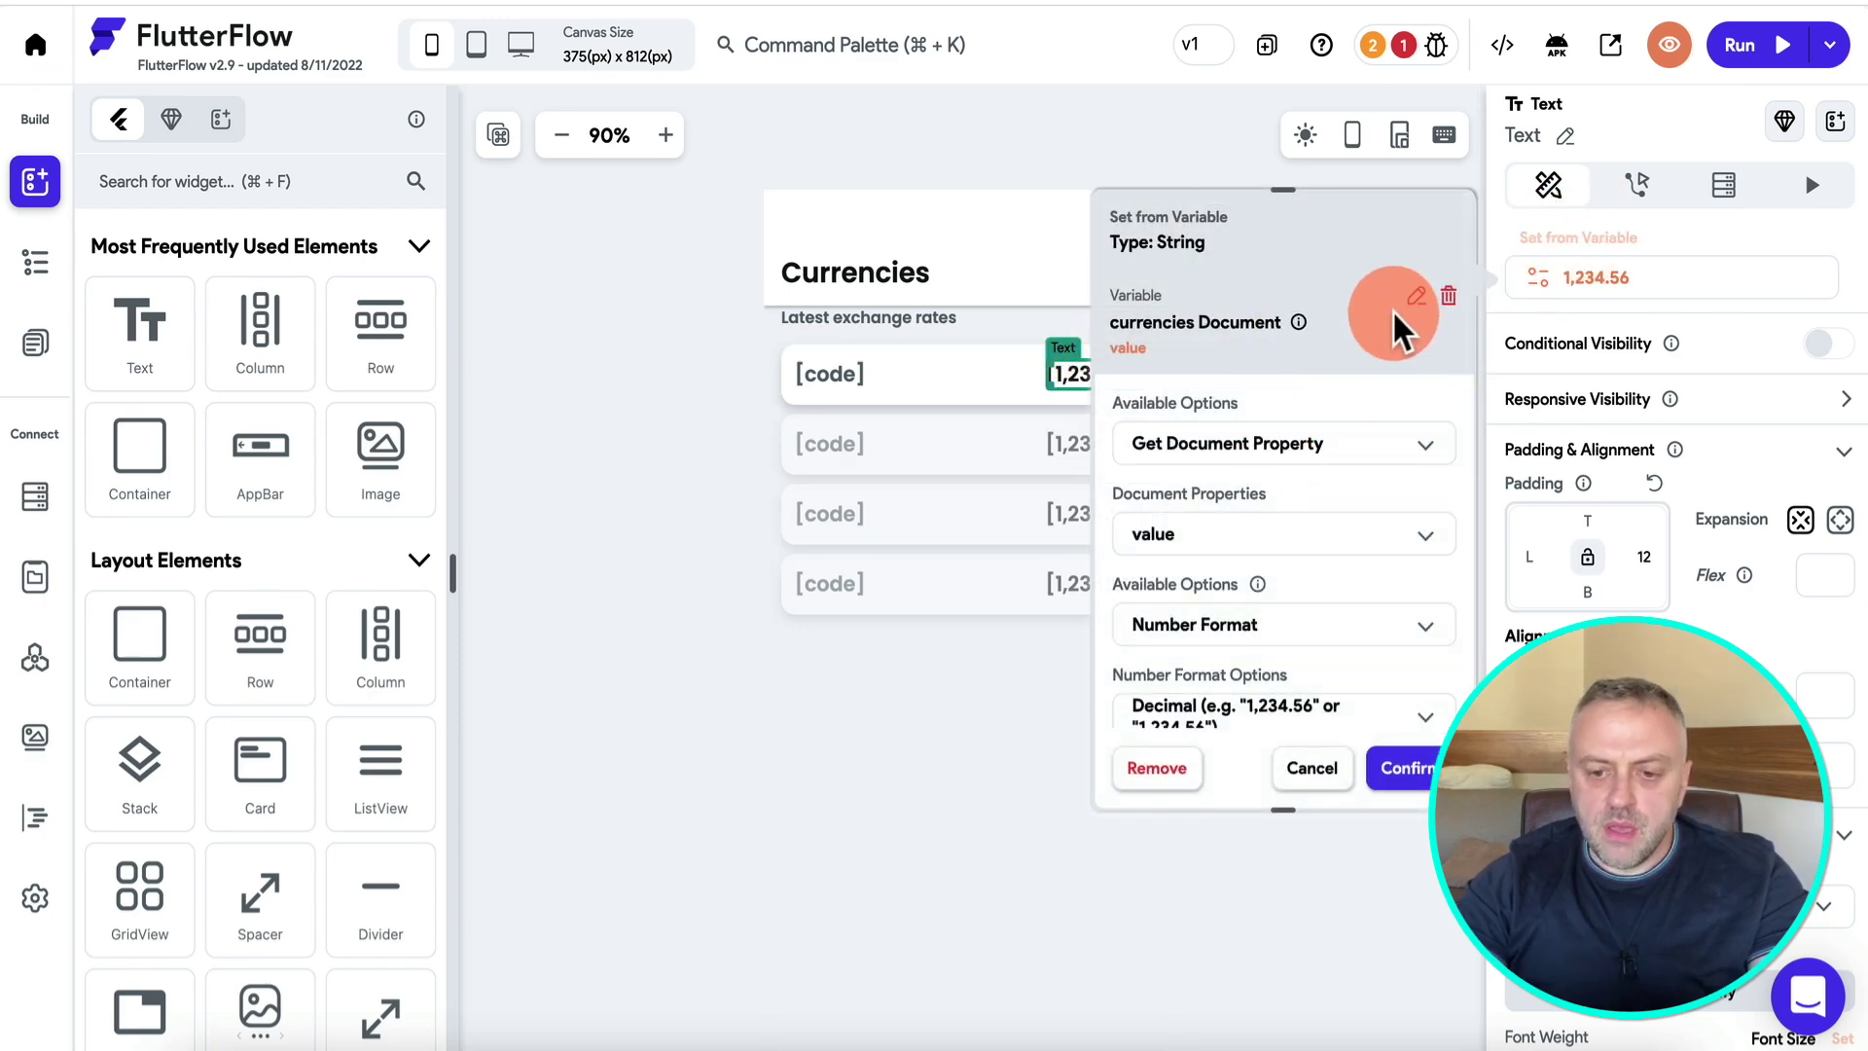
pyautogui.click(1416, 295)
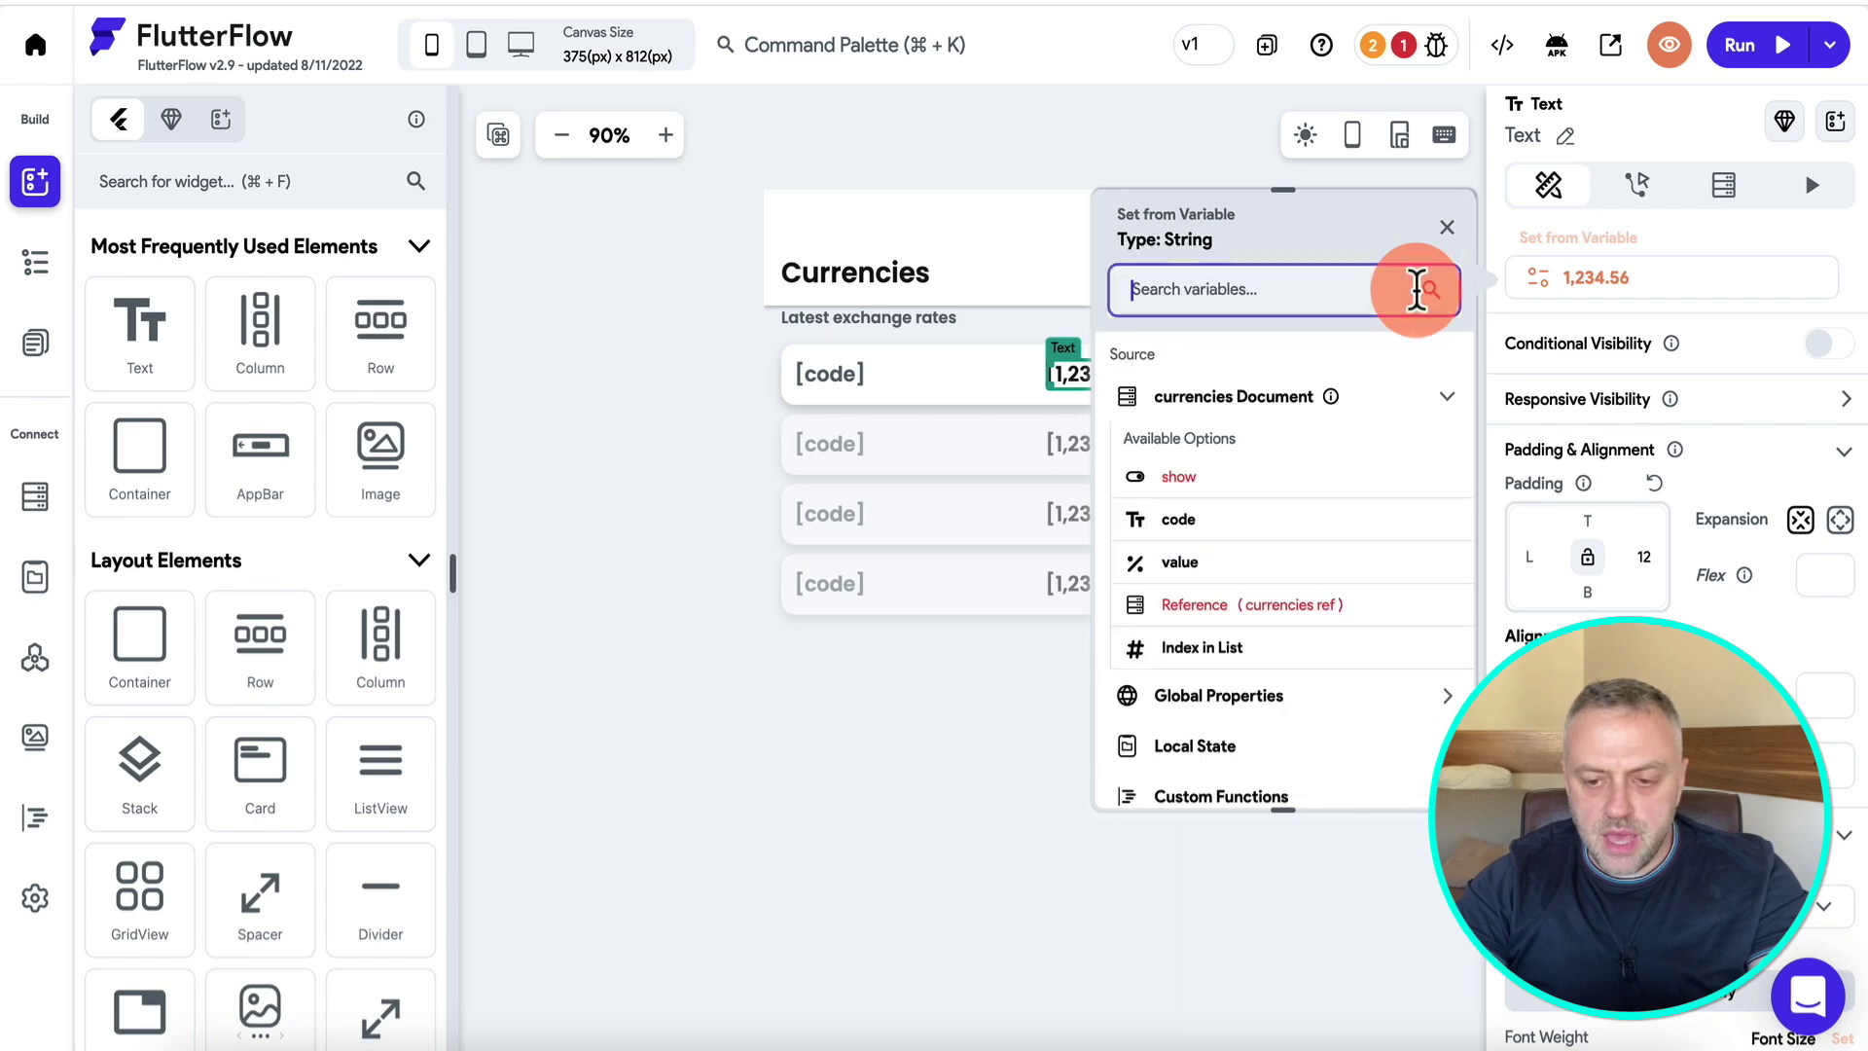
pyautogui.scroll(-3, 1242, 516)
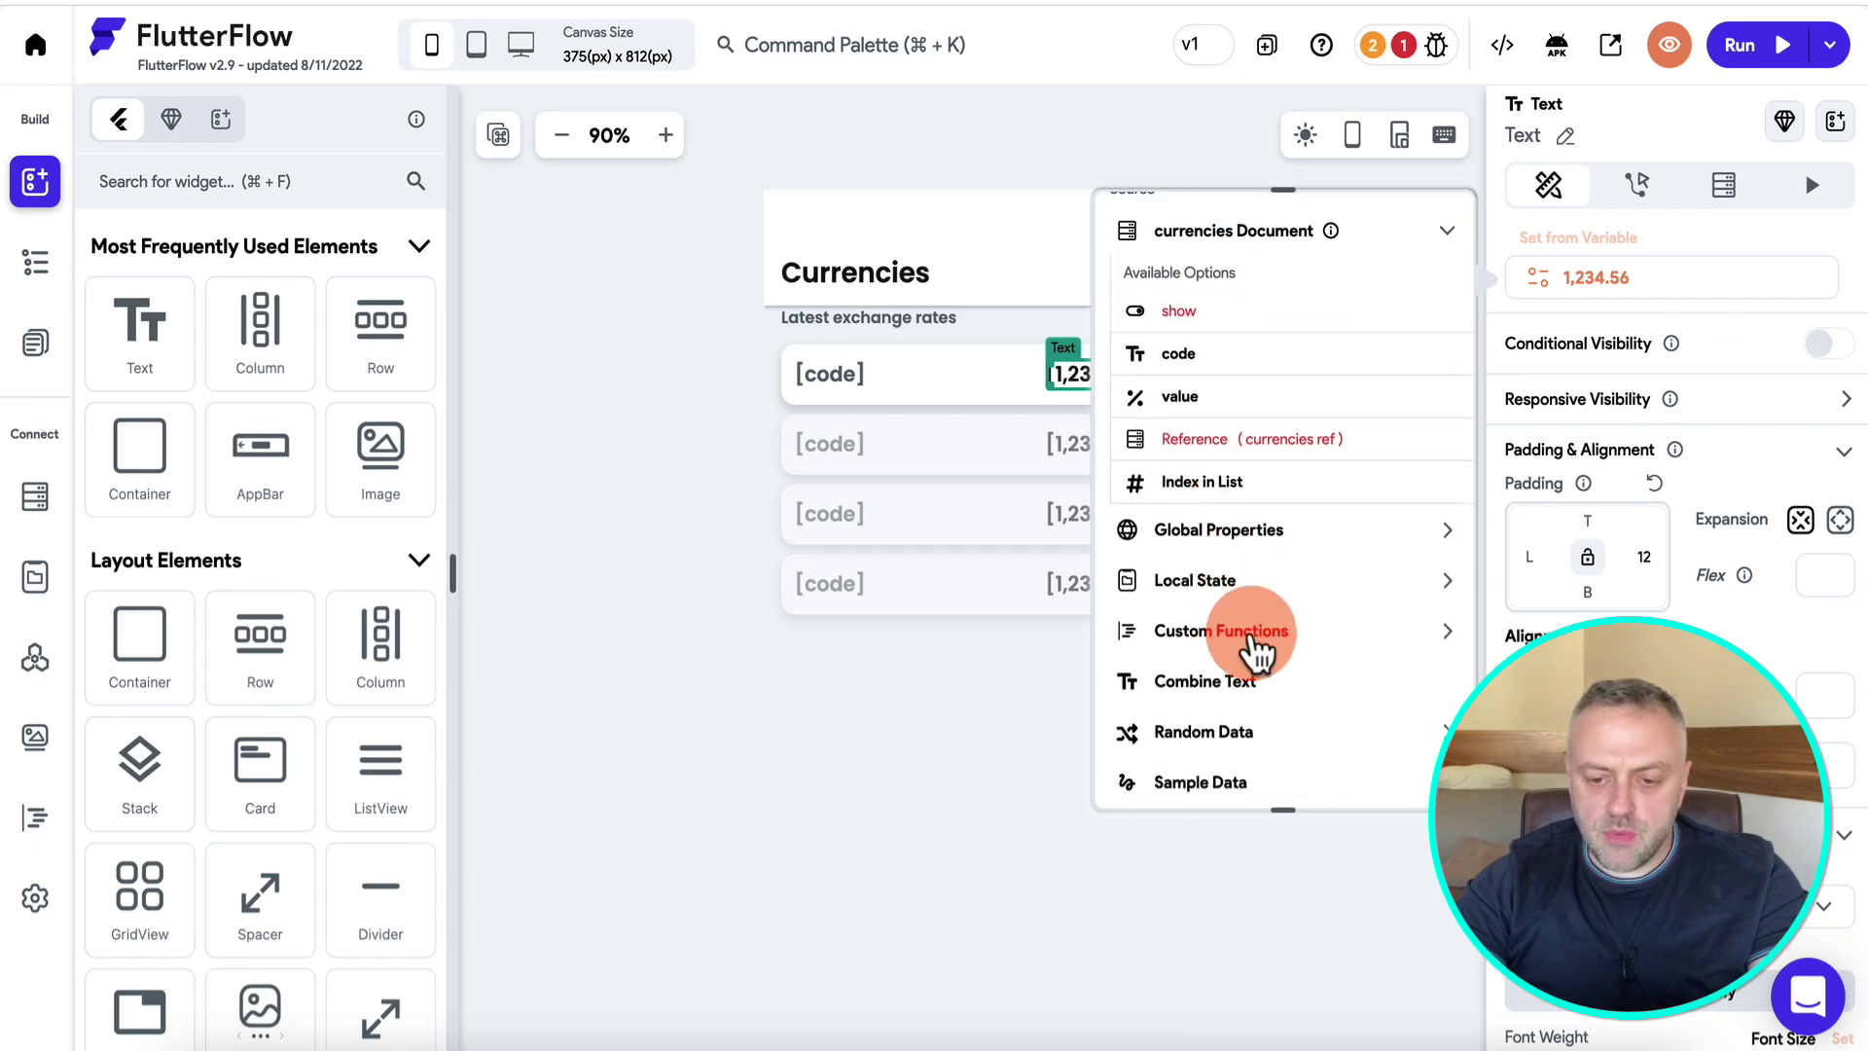
pyautogui.click(1255, 635)
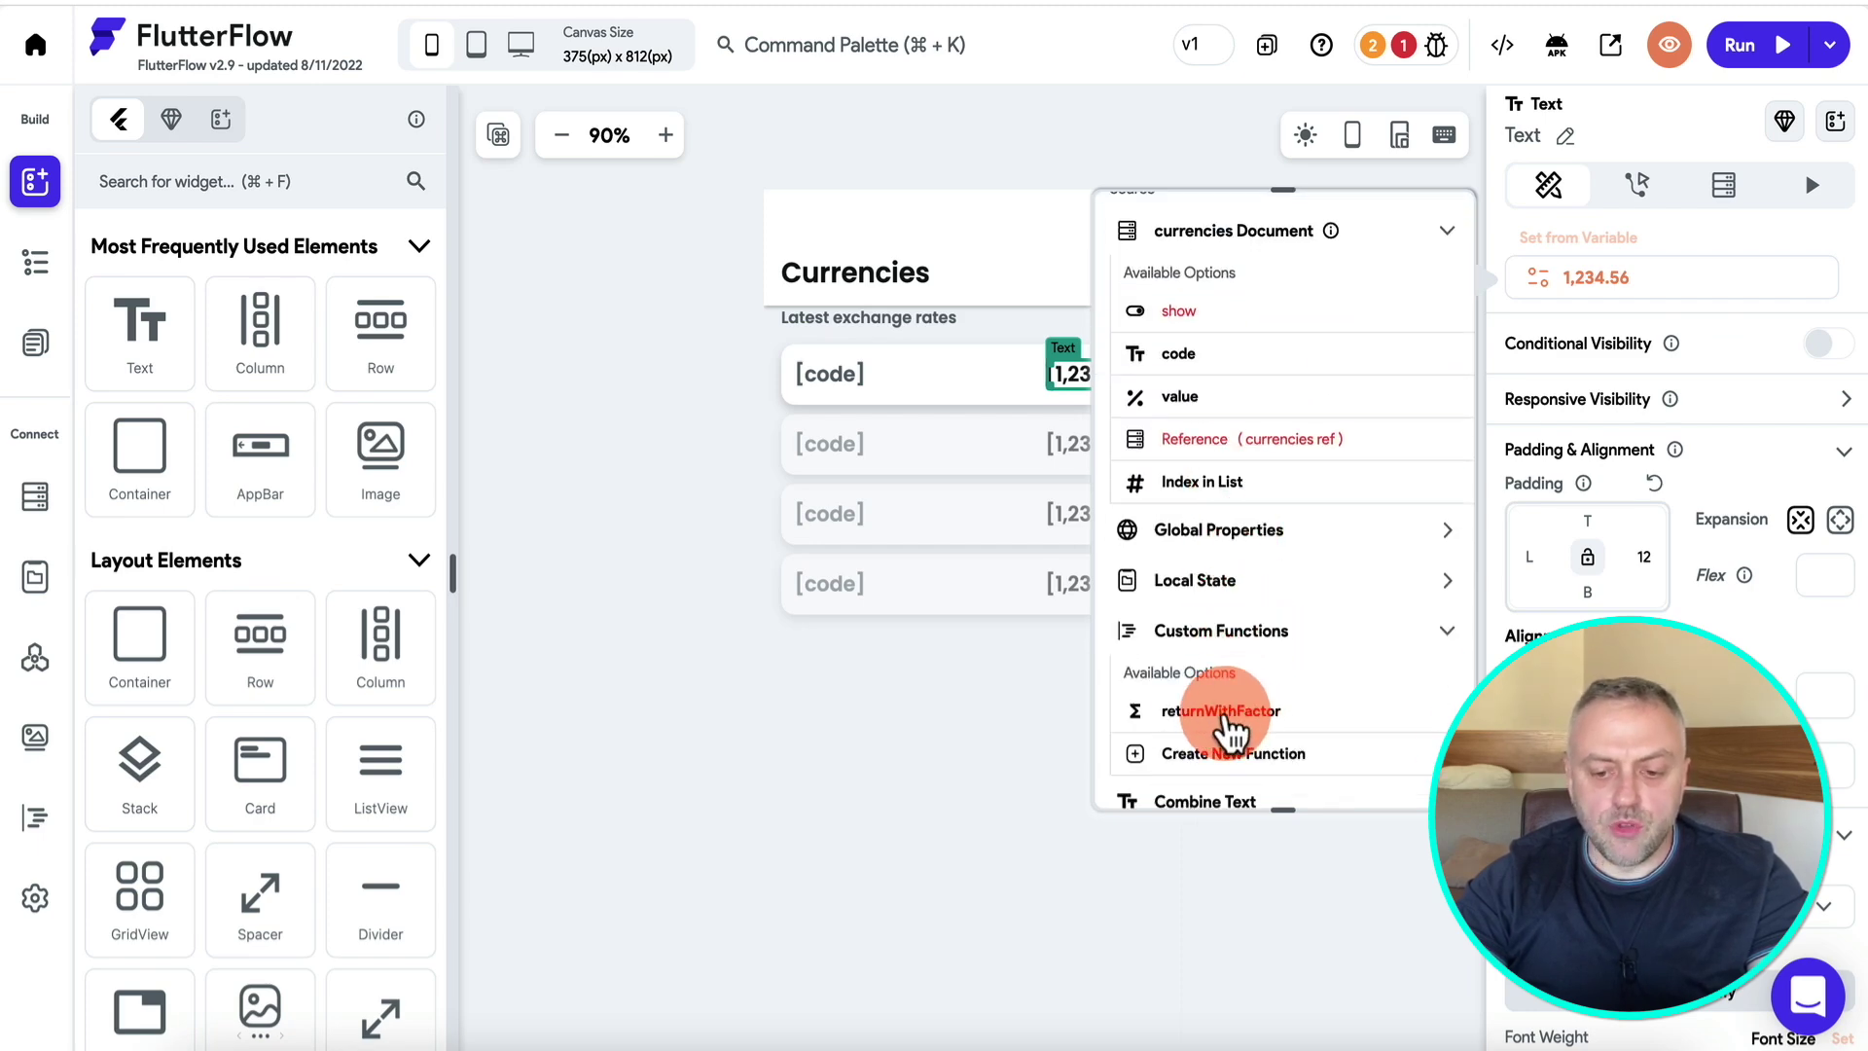
pyautogui.click(1221, 711)
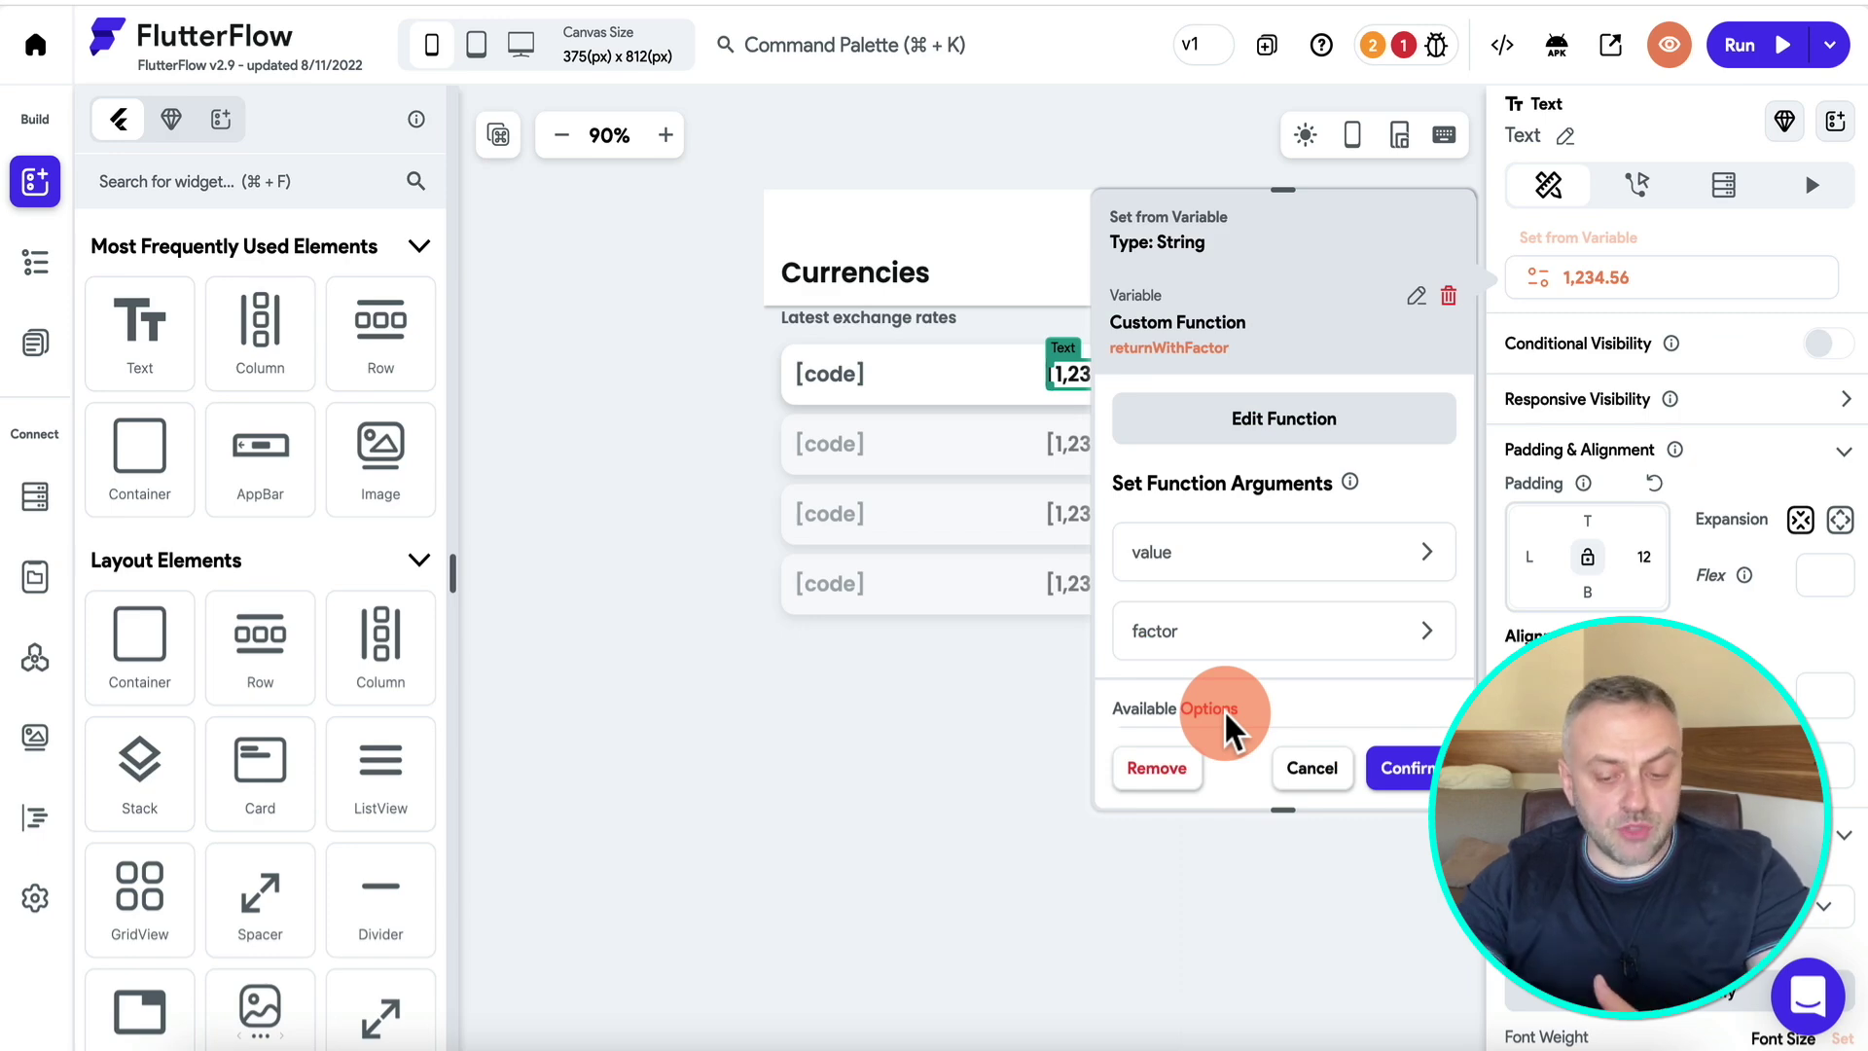
# Bind the function's value argument to the value field of the currencies document.
pyautogui.scroll(-2, 1245, 569)
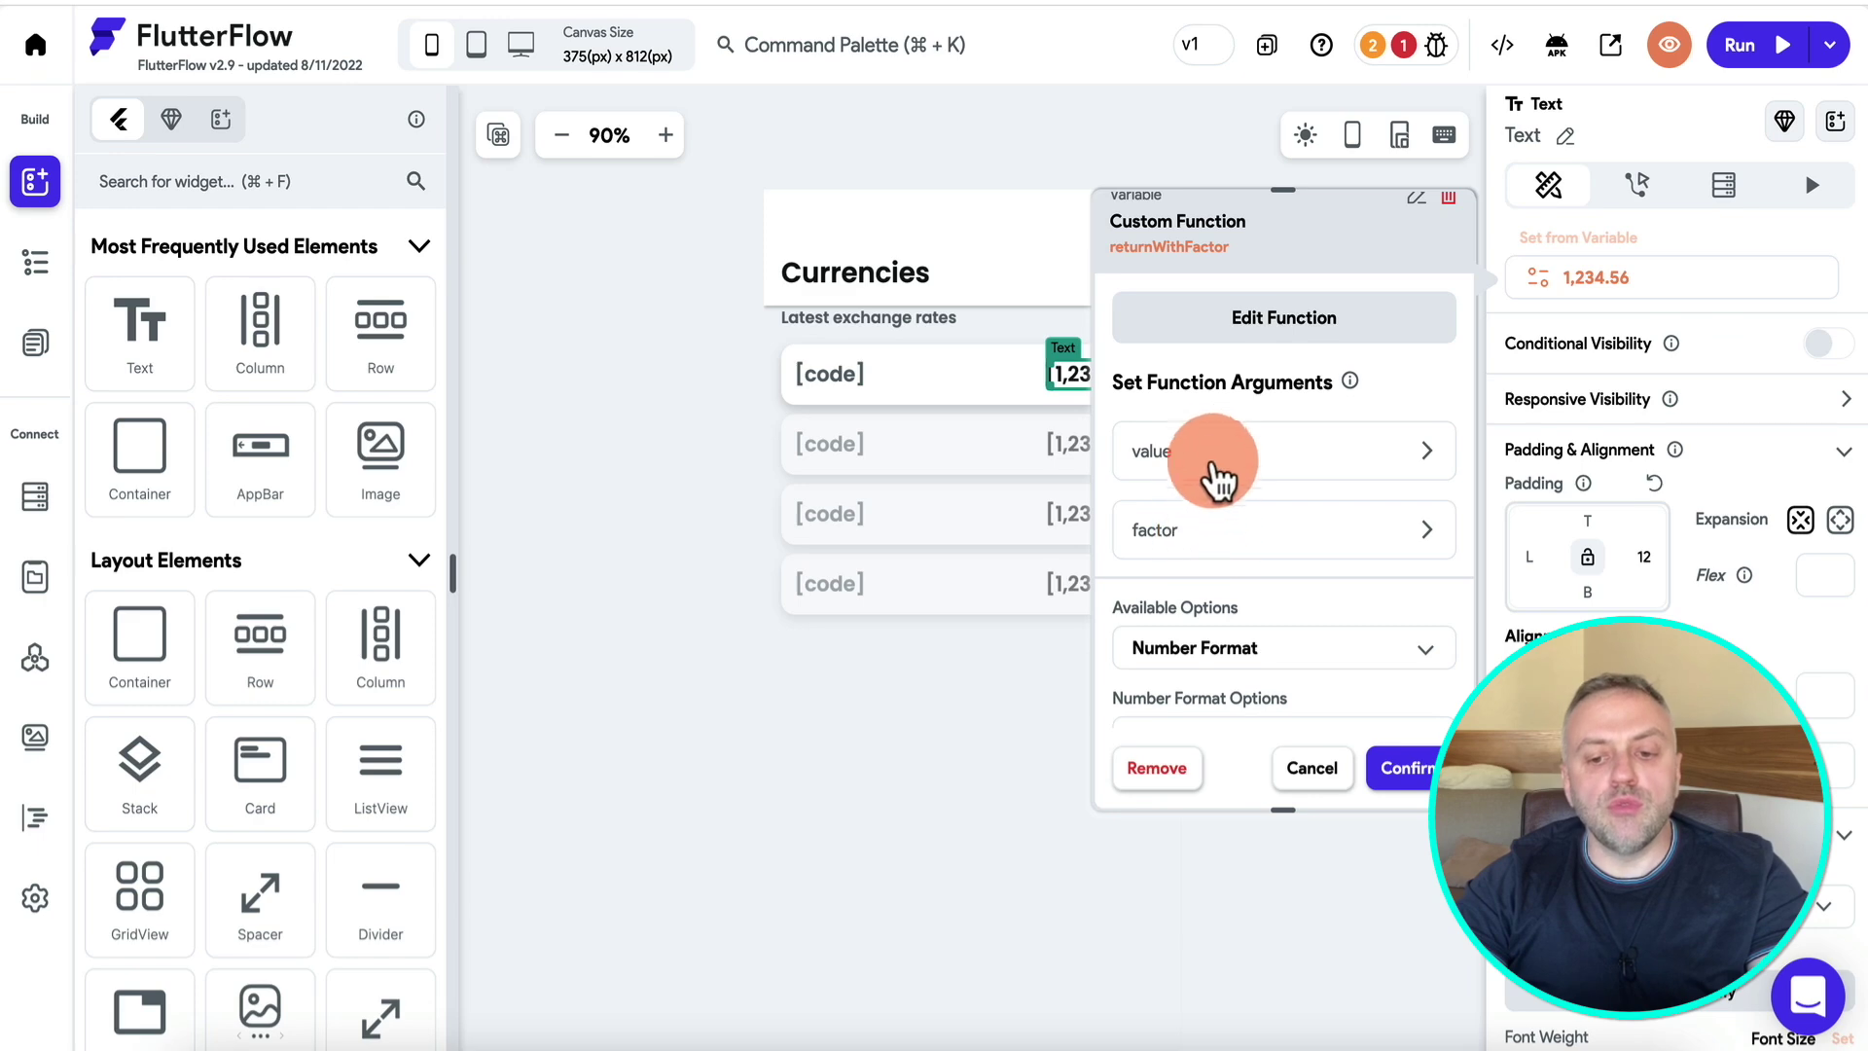
pyautogui.click(1213, 457)
pyautogui.scroll(-3, 1213, 458)
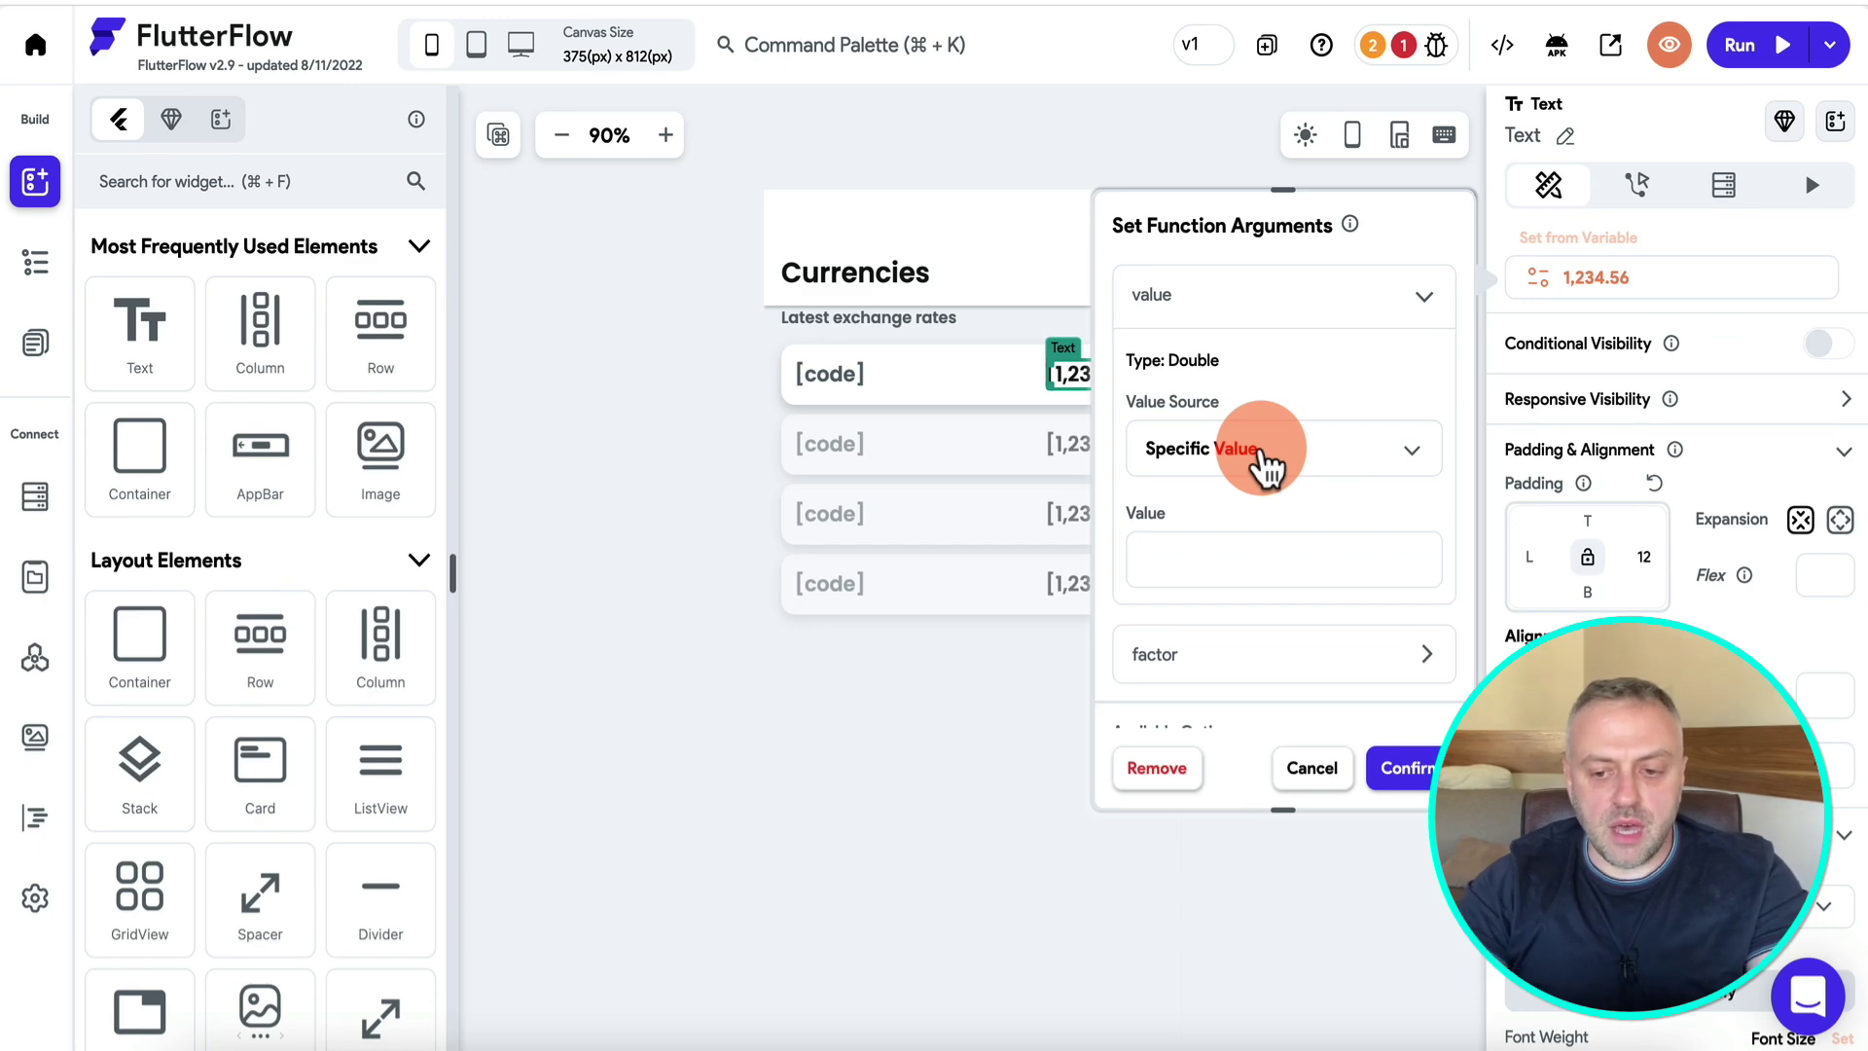
pyautogui.click(1265, 457)
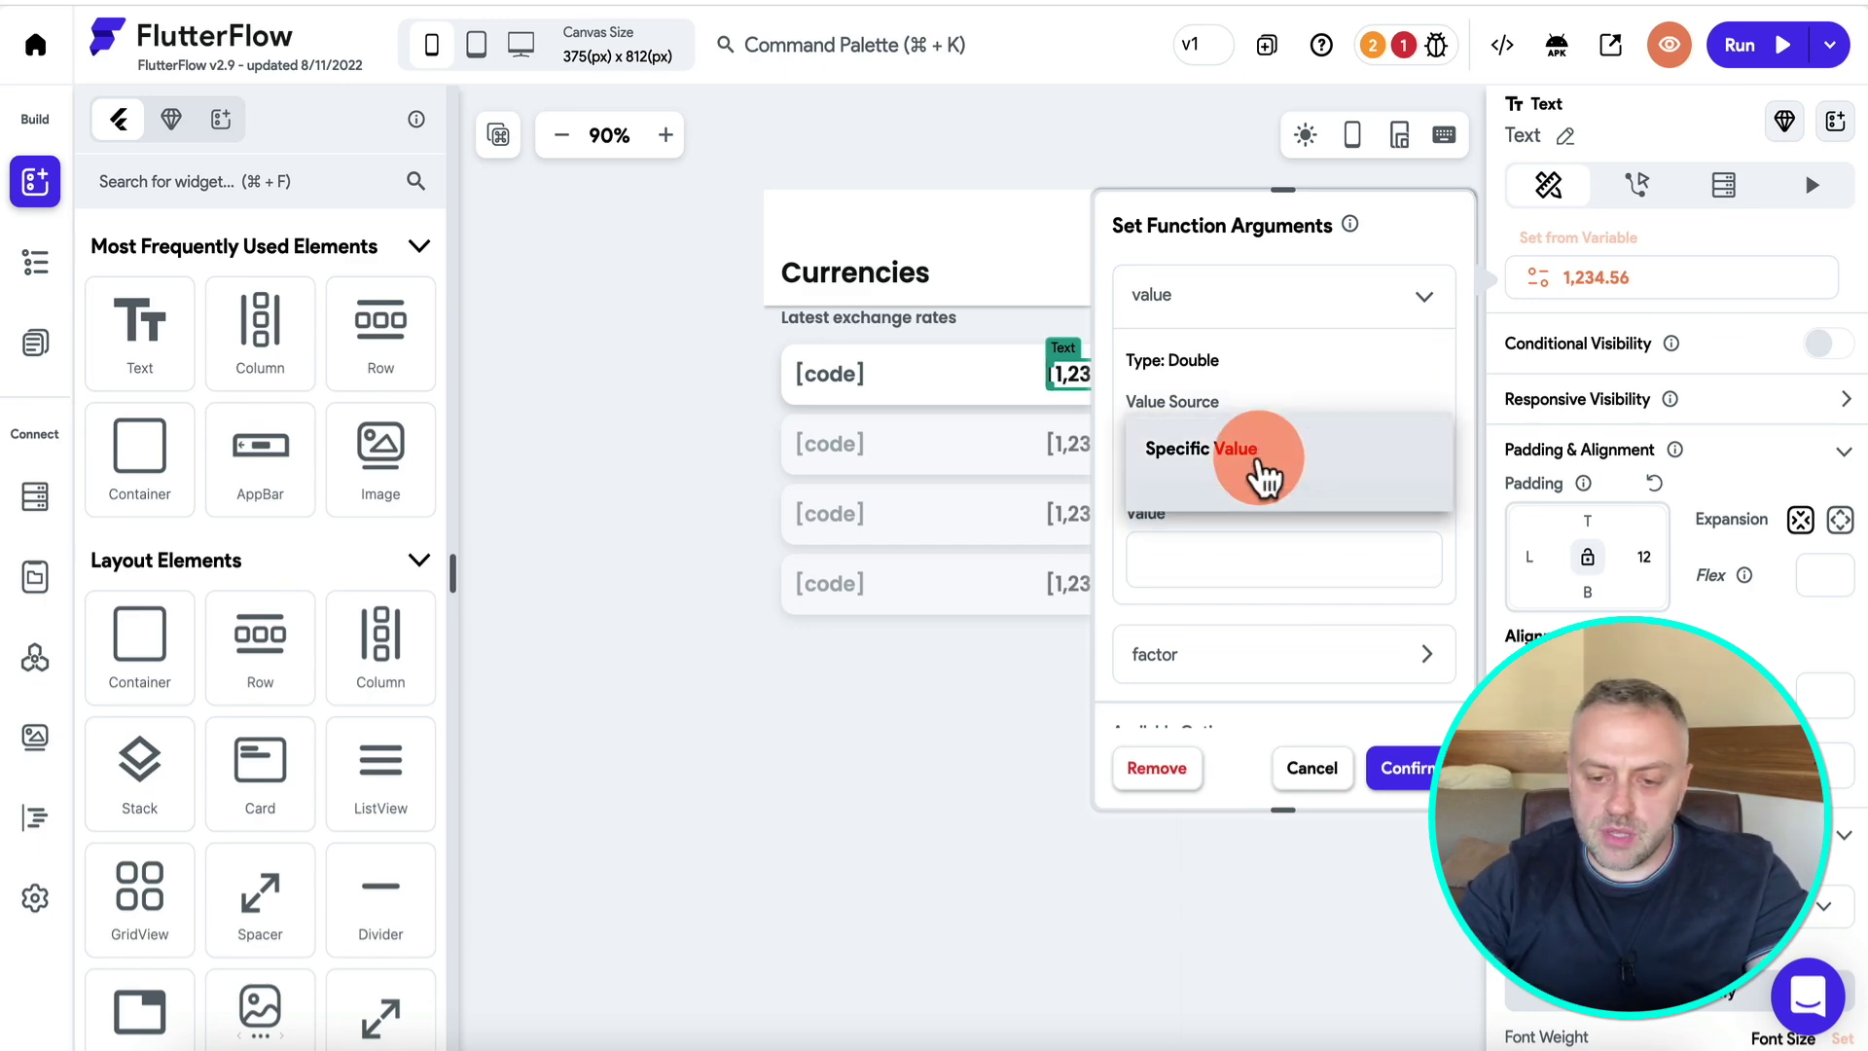
pyautogui.click(1251, 518)
pyautogui.click(1234, 530)
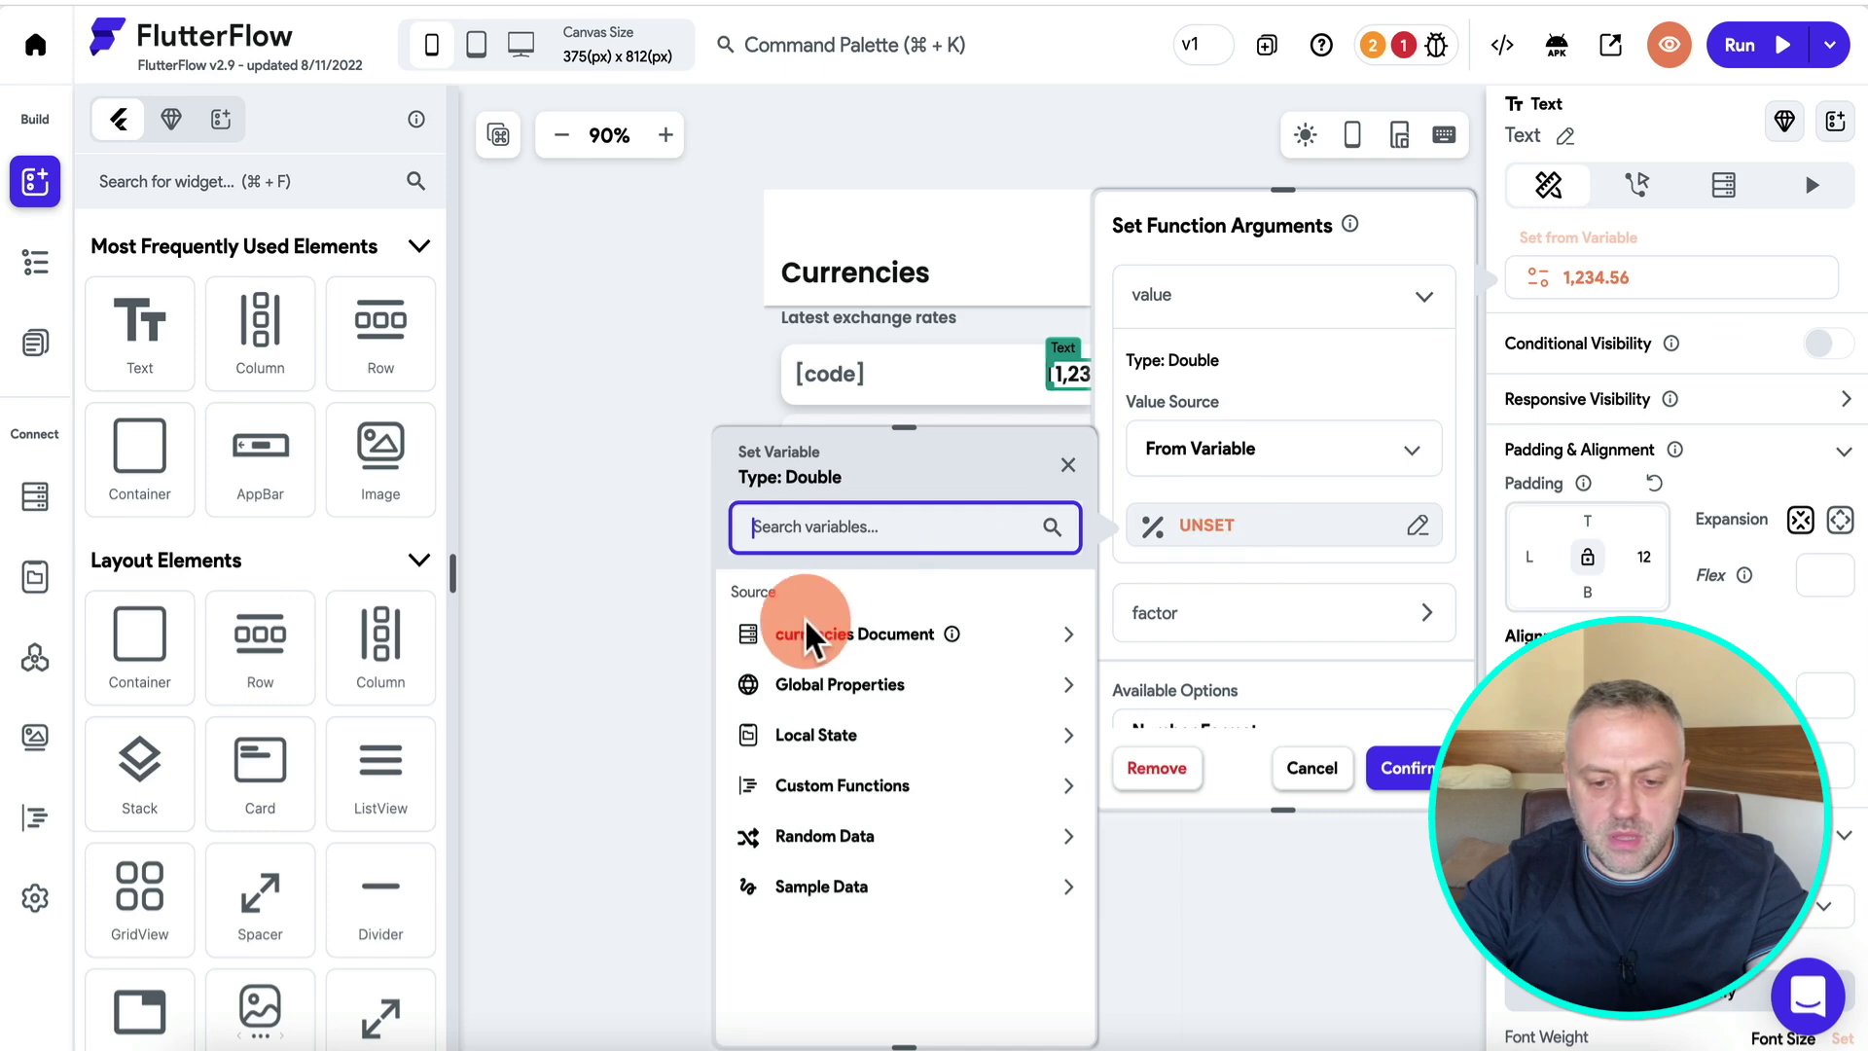
pyautogui.click(835, 637)
pyautogui.click(832, 812)
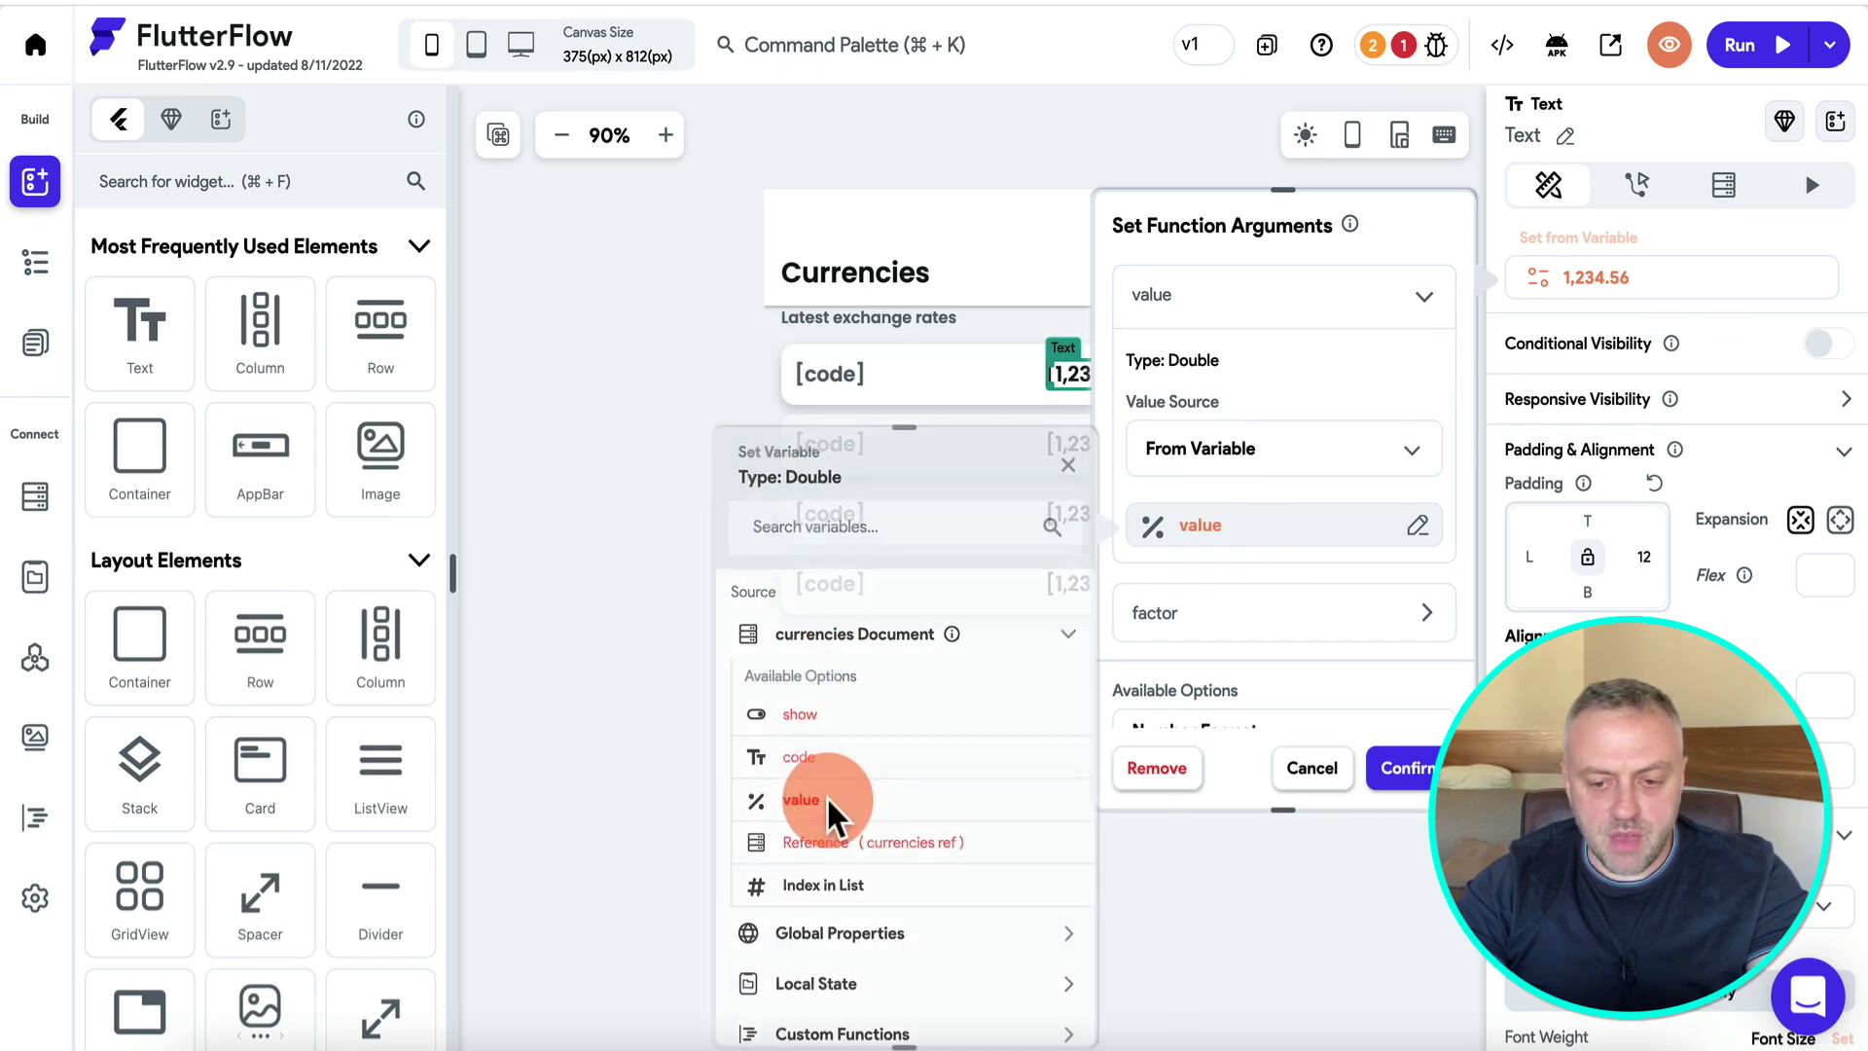
# Bind the function's factor argument to the factor variable in Local State.
pyautogui.scroll(-1, 1236, 516)
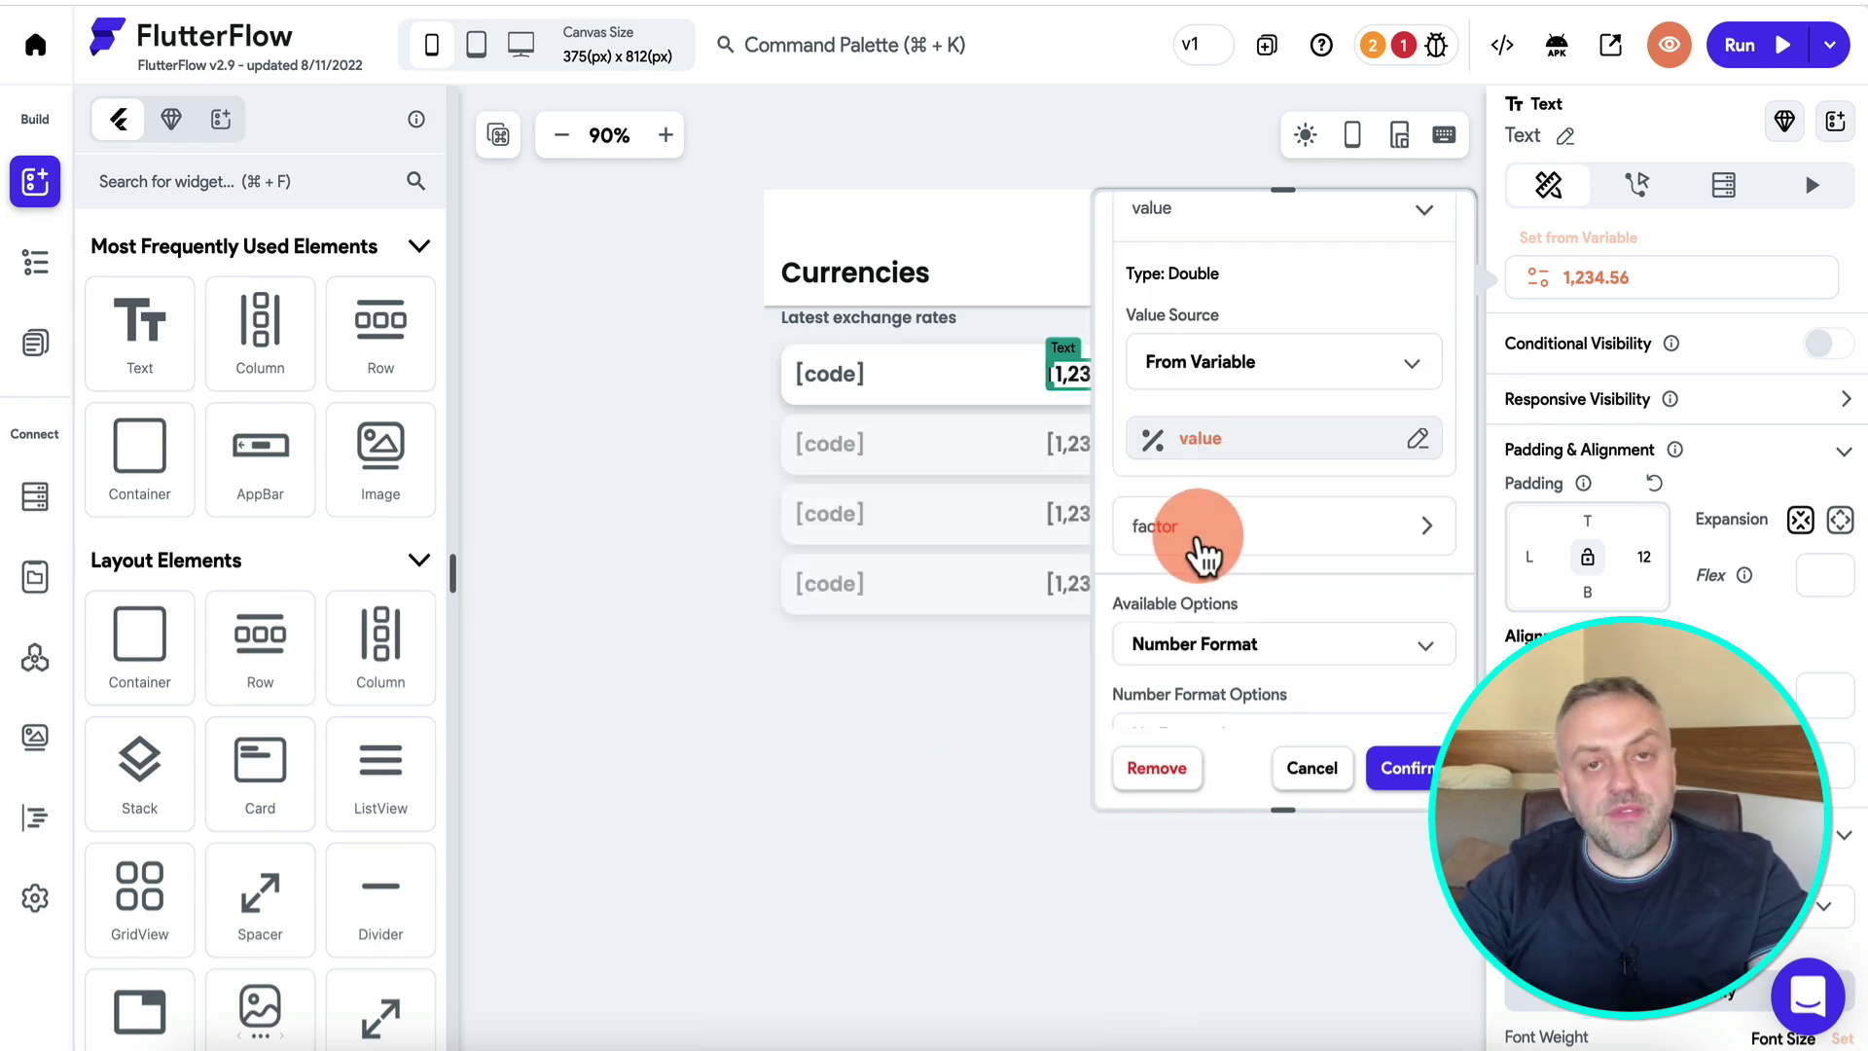
pyautogui.click(1204, 540)
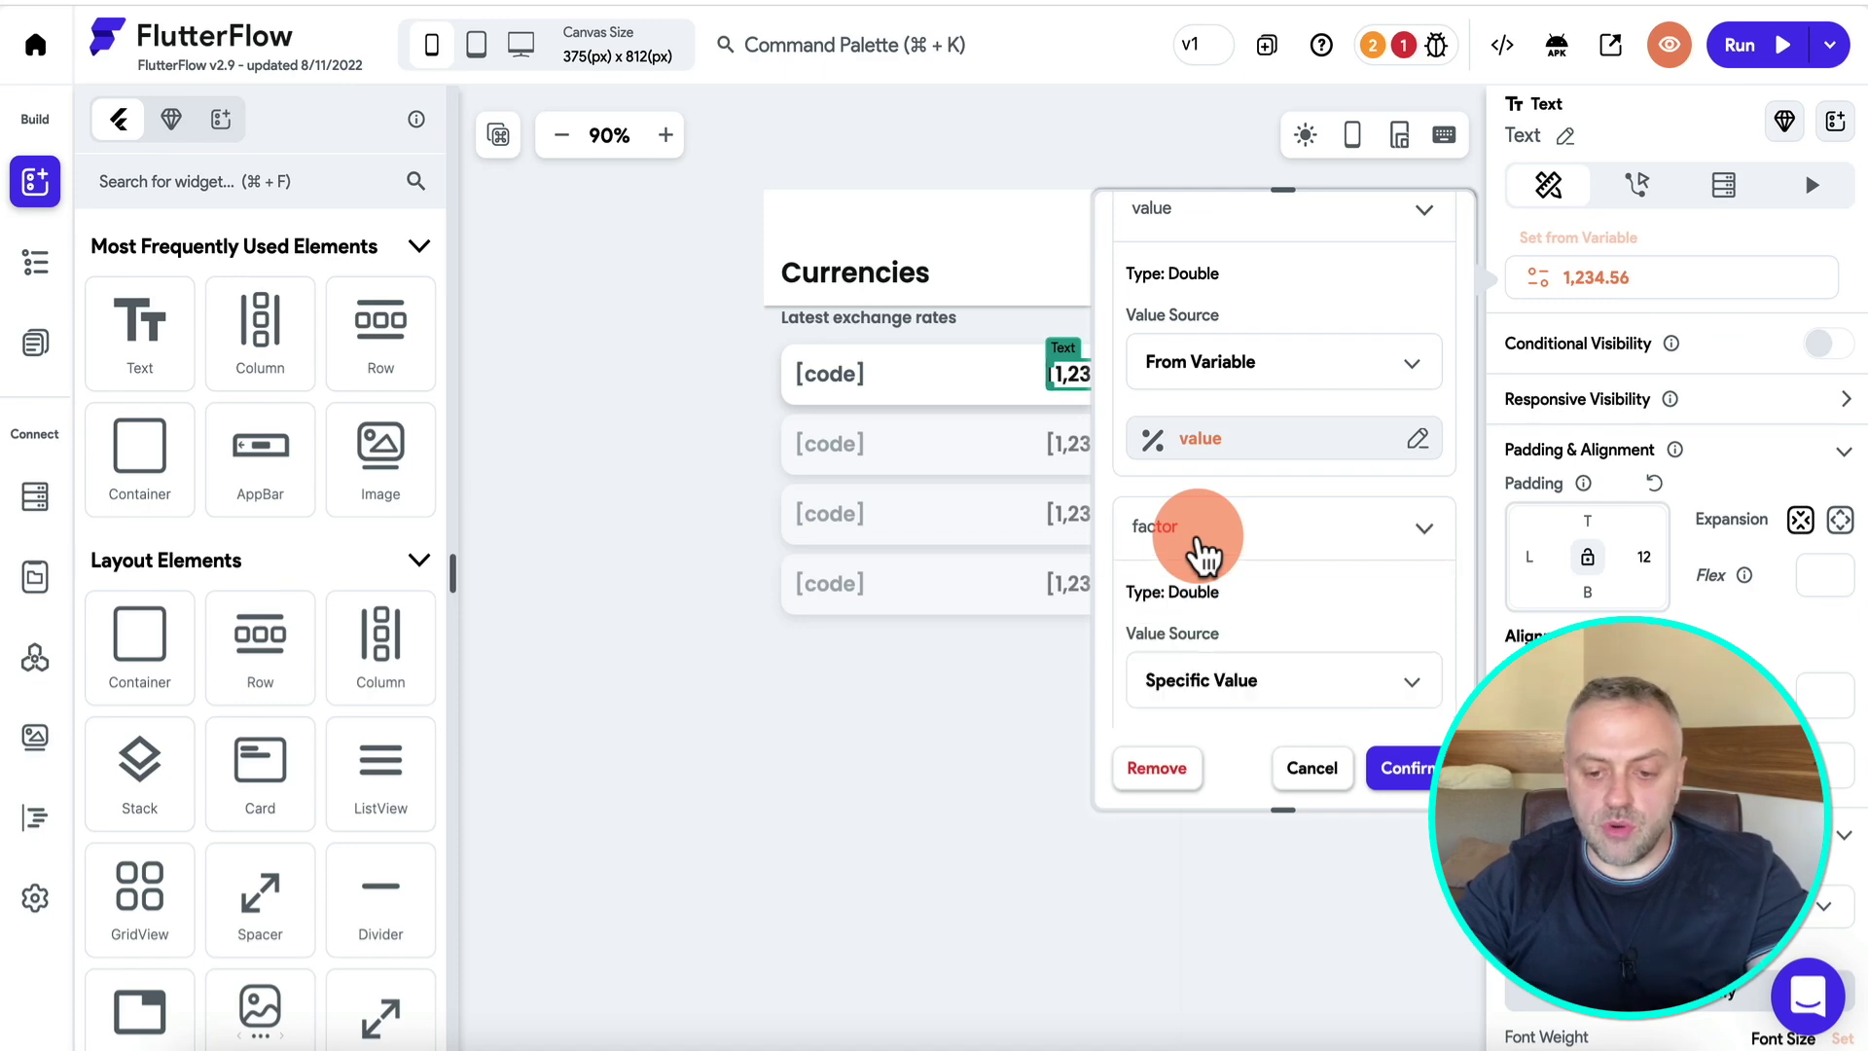
pyautogui.scroll(-2, 1206, 525)
pyautogui.click(1263, 458)
pyautogui.click(1246, 508)
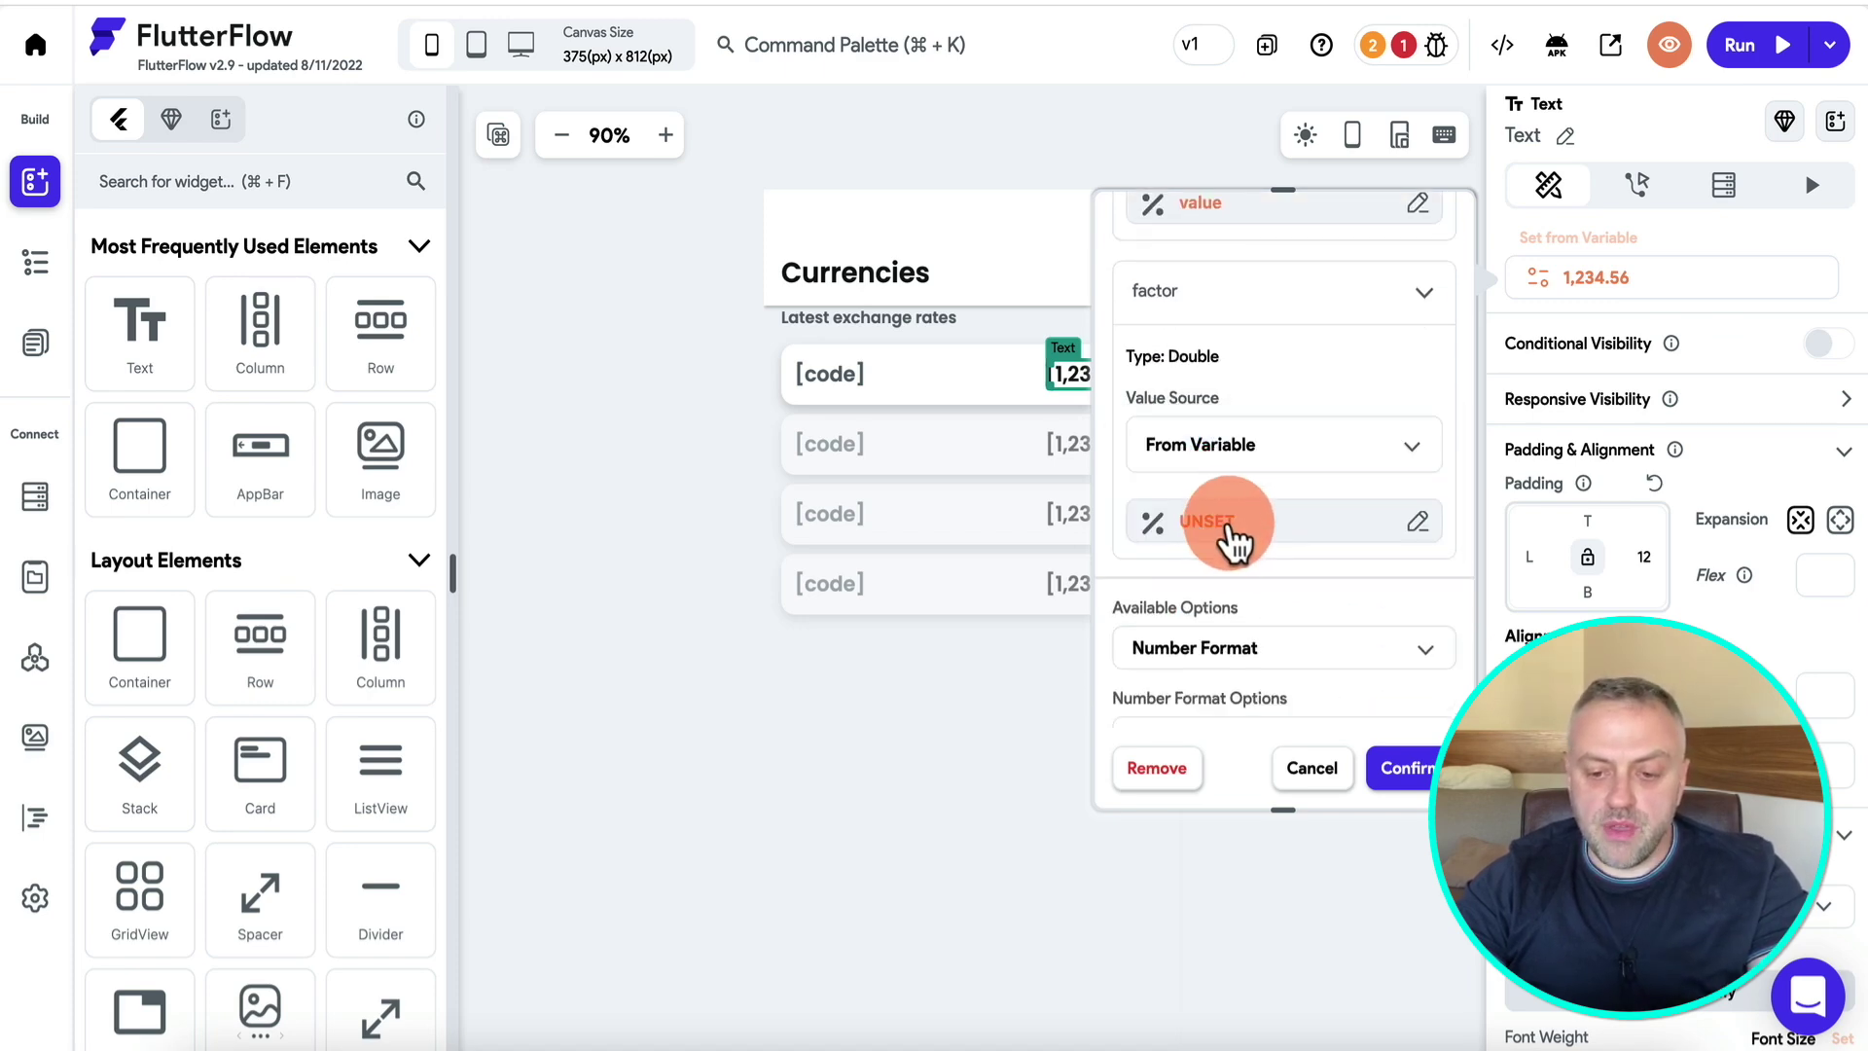
pyautogui.click(1234, 537)
pyautogui.click(822, 737)
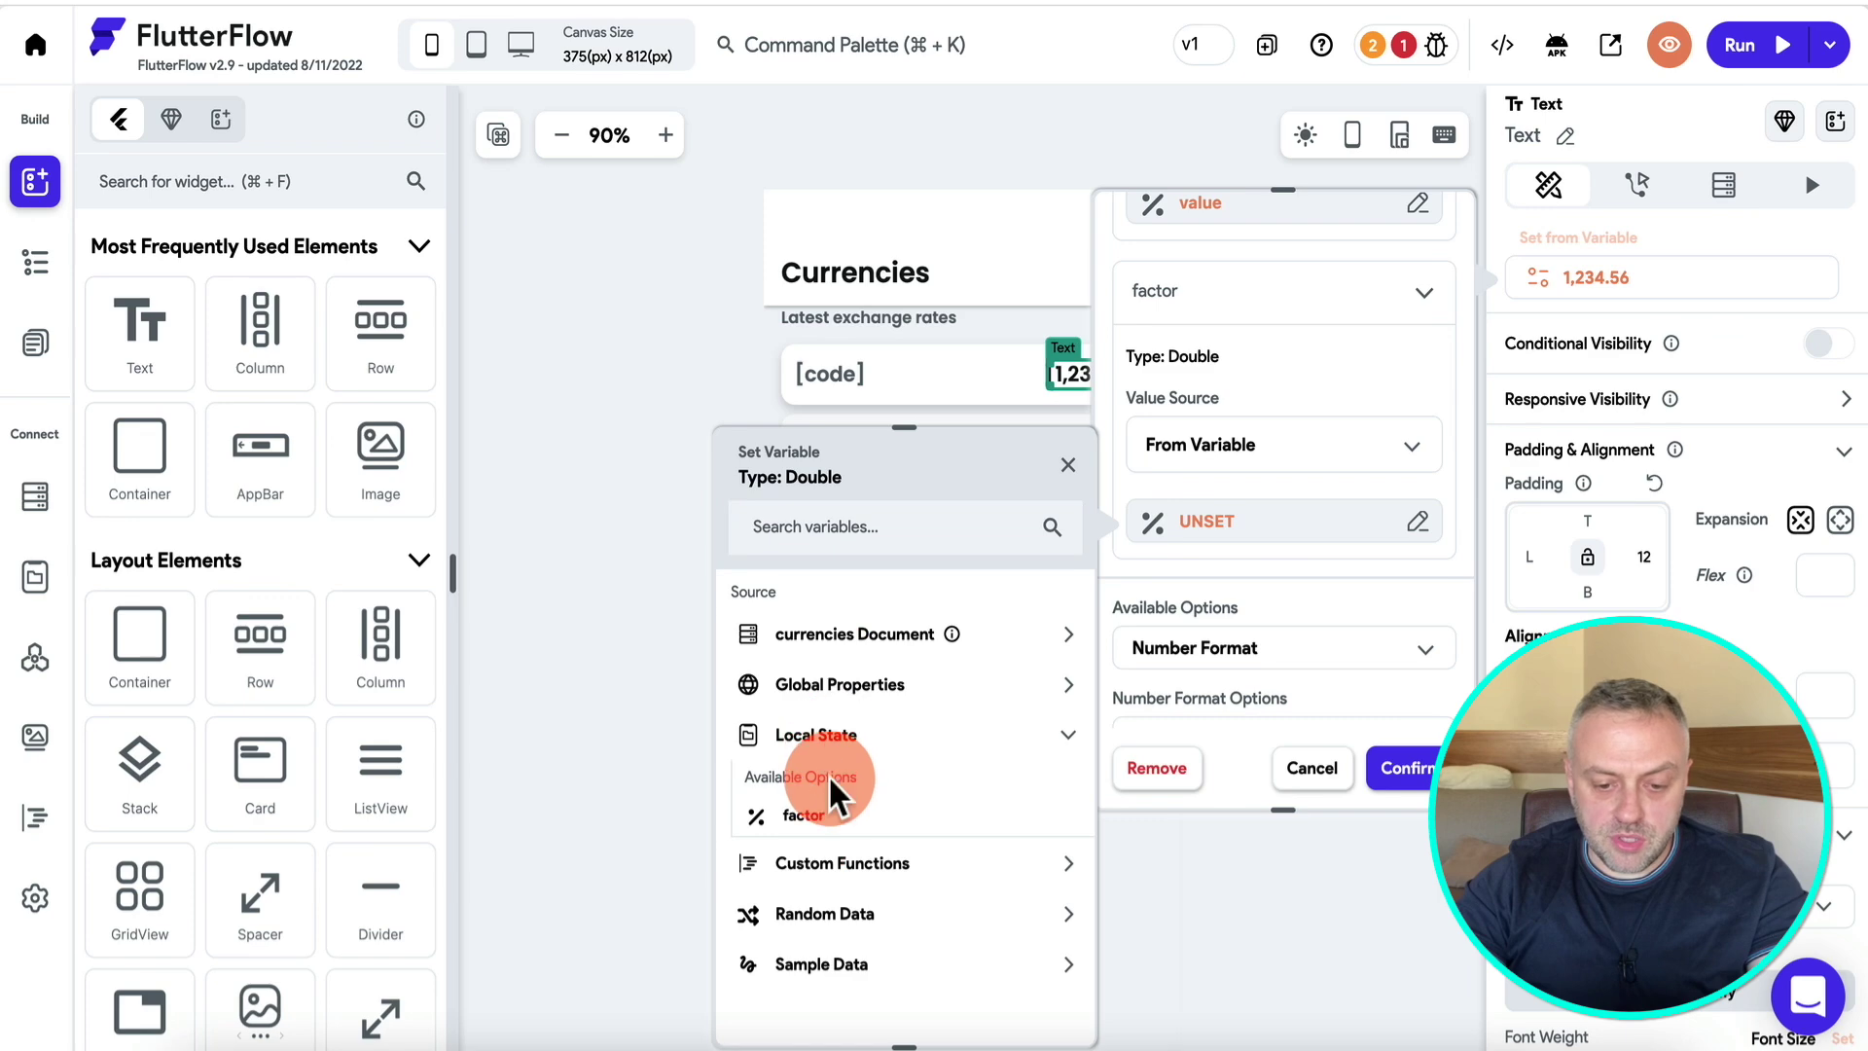
pyautogui.click(817, 832)
# Format the function result as a Decimal number with Automatic (based on user's country) decimal type, and confirm the binding.
pyautogui.scroll(-2, 1314, 550)
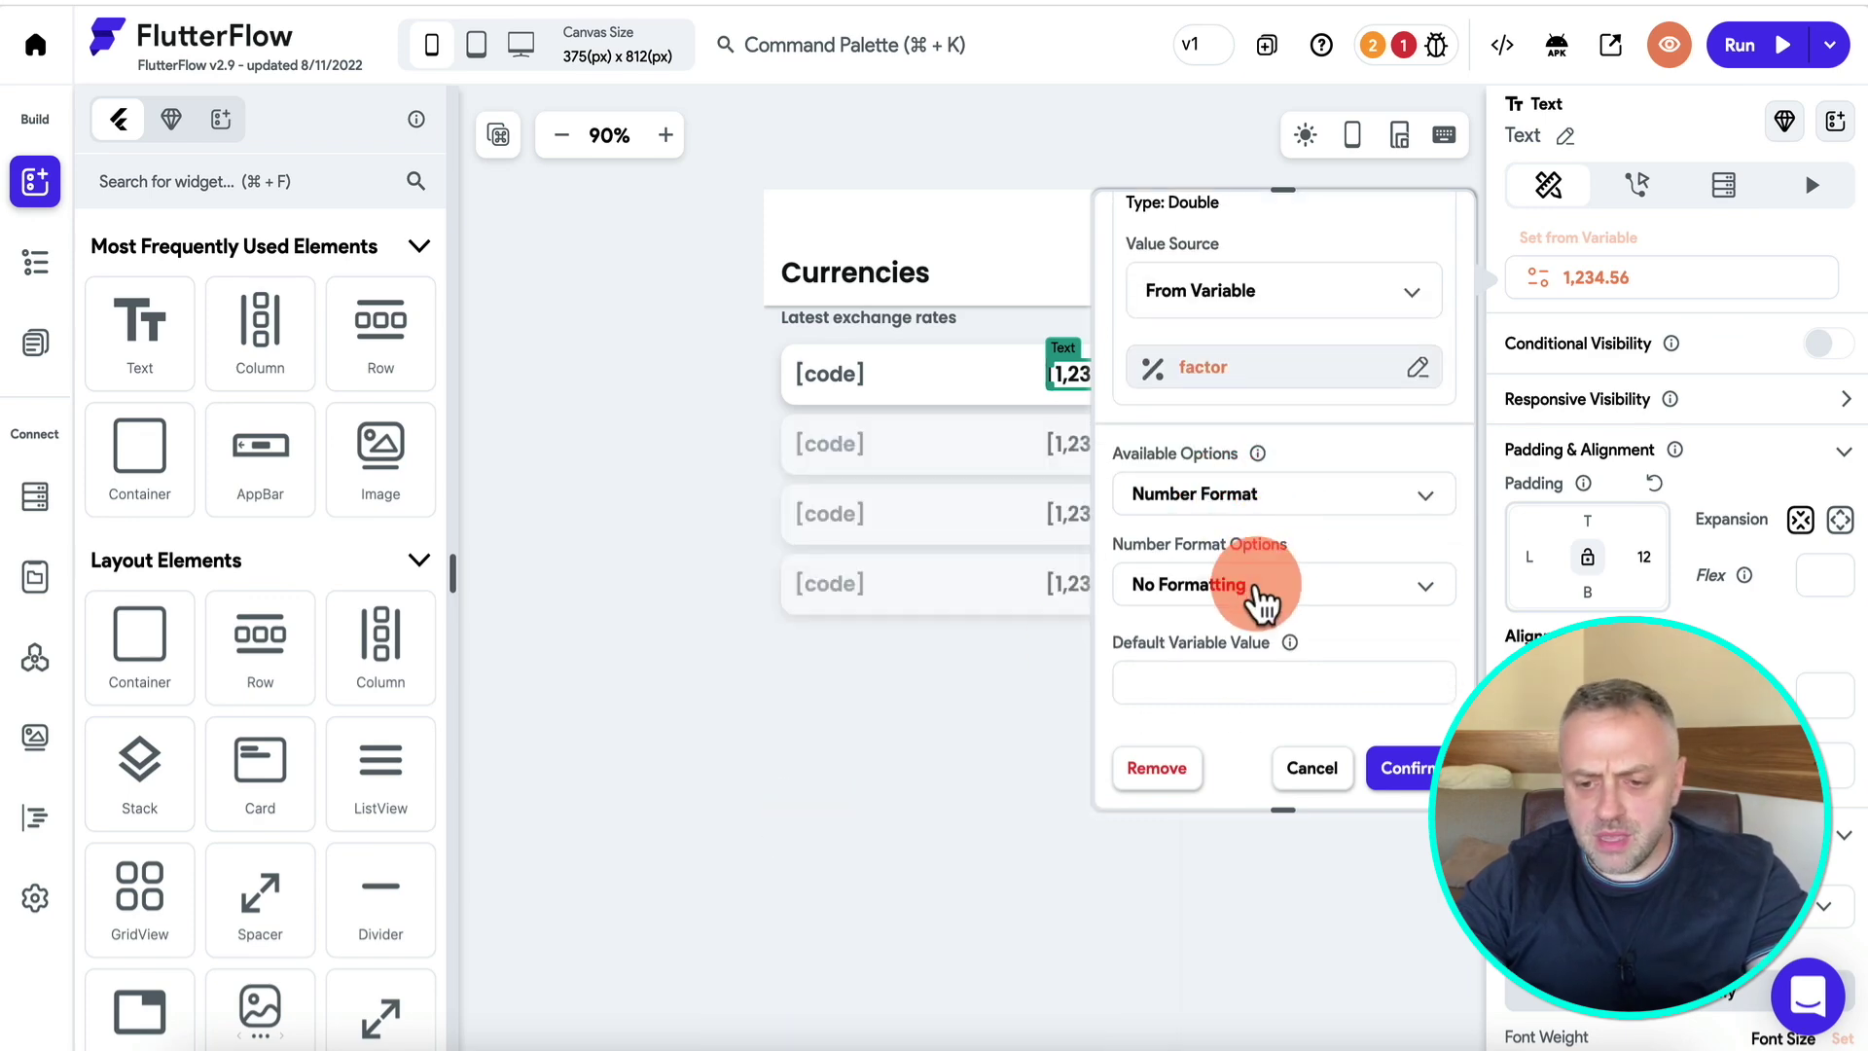
pyautogui.click(1255, 589)
pyautogui.click(1270, 647)
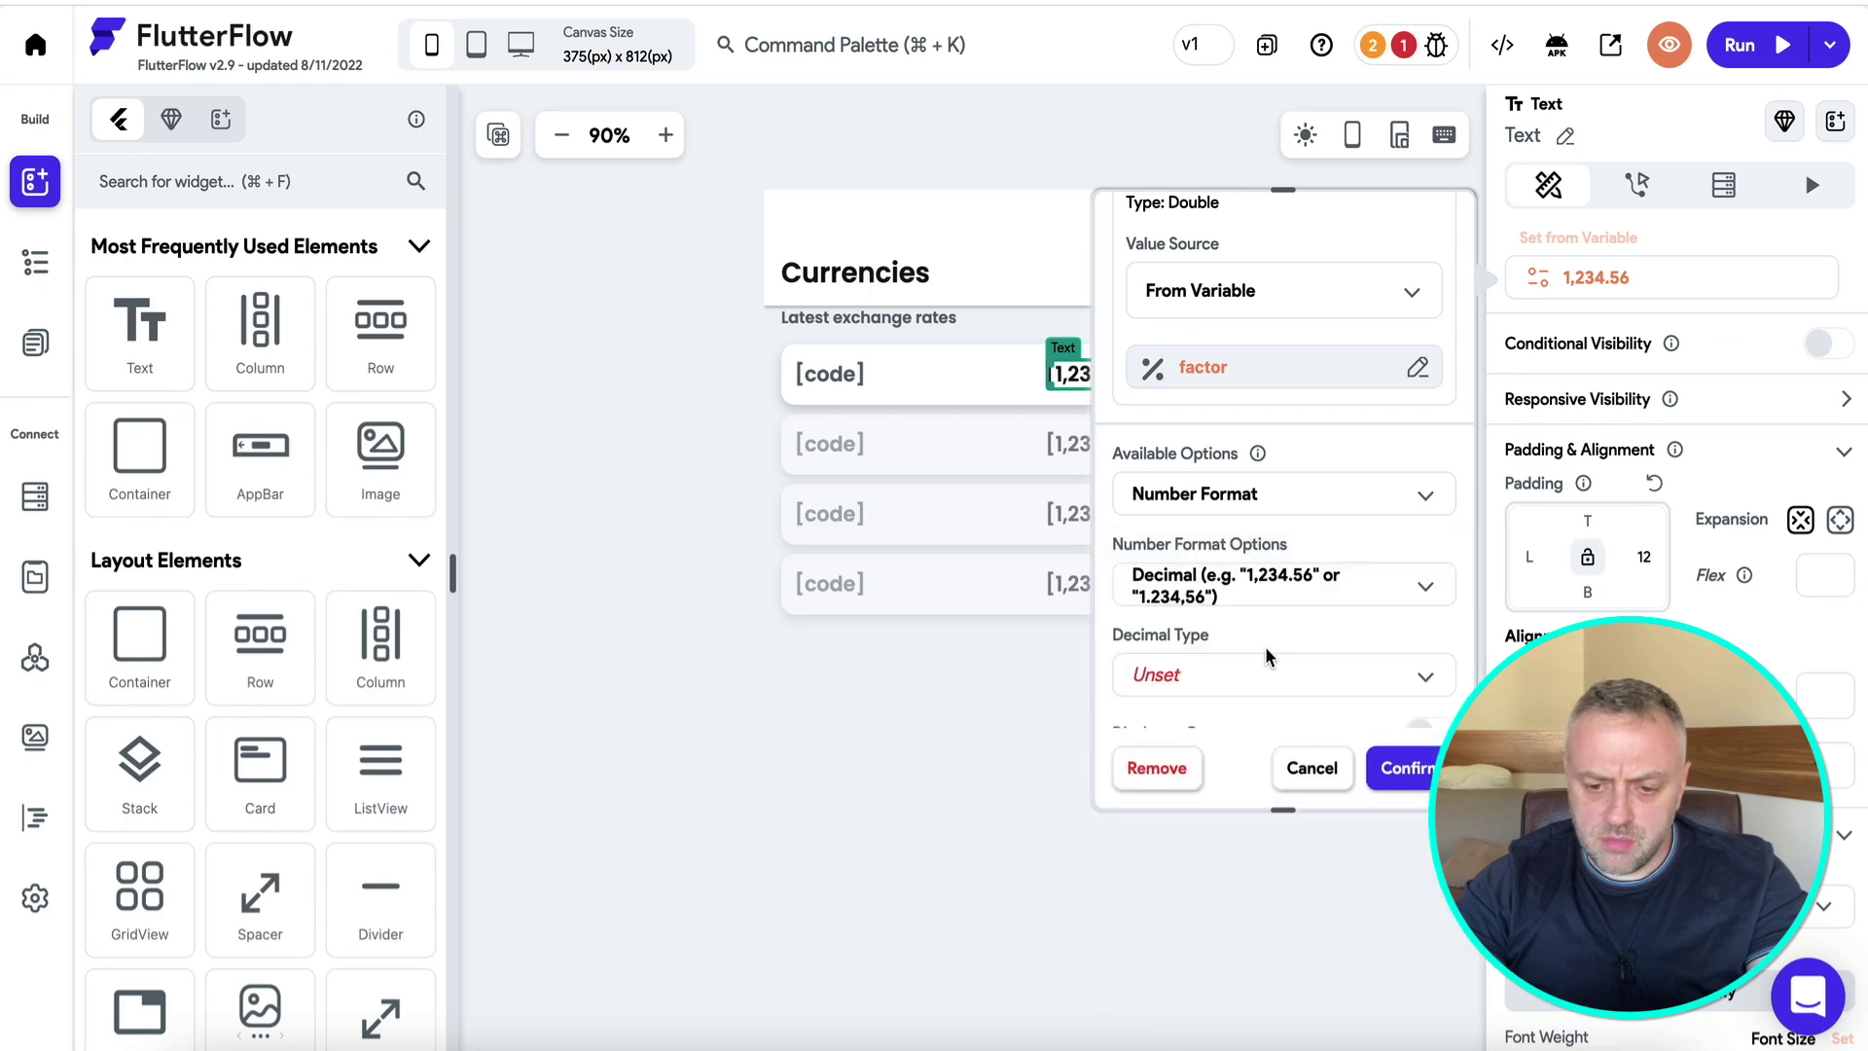
pyautogui.scroll(-2, 1265, 637)
pyautogui.click(1286, 491)
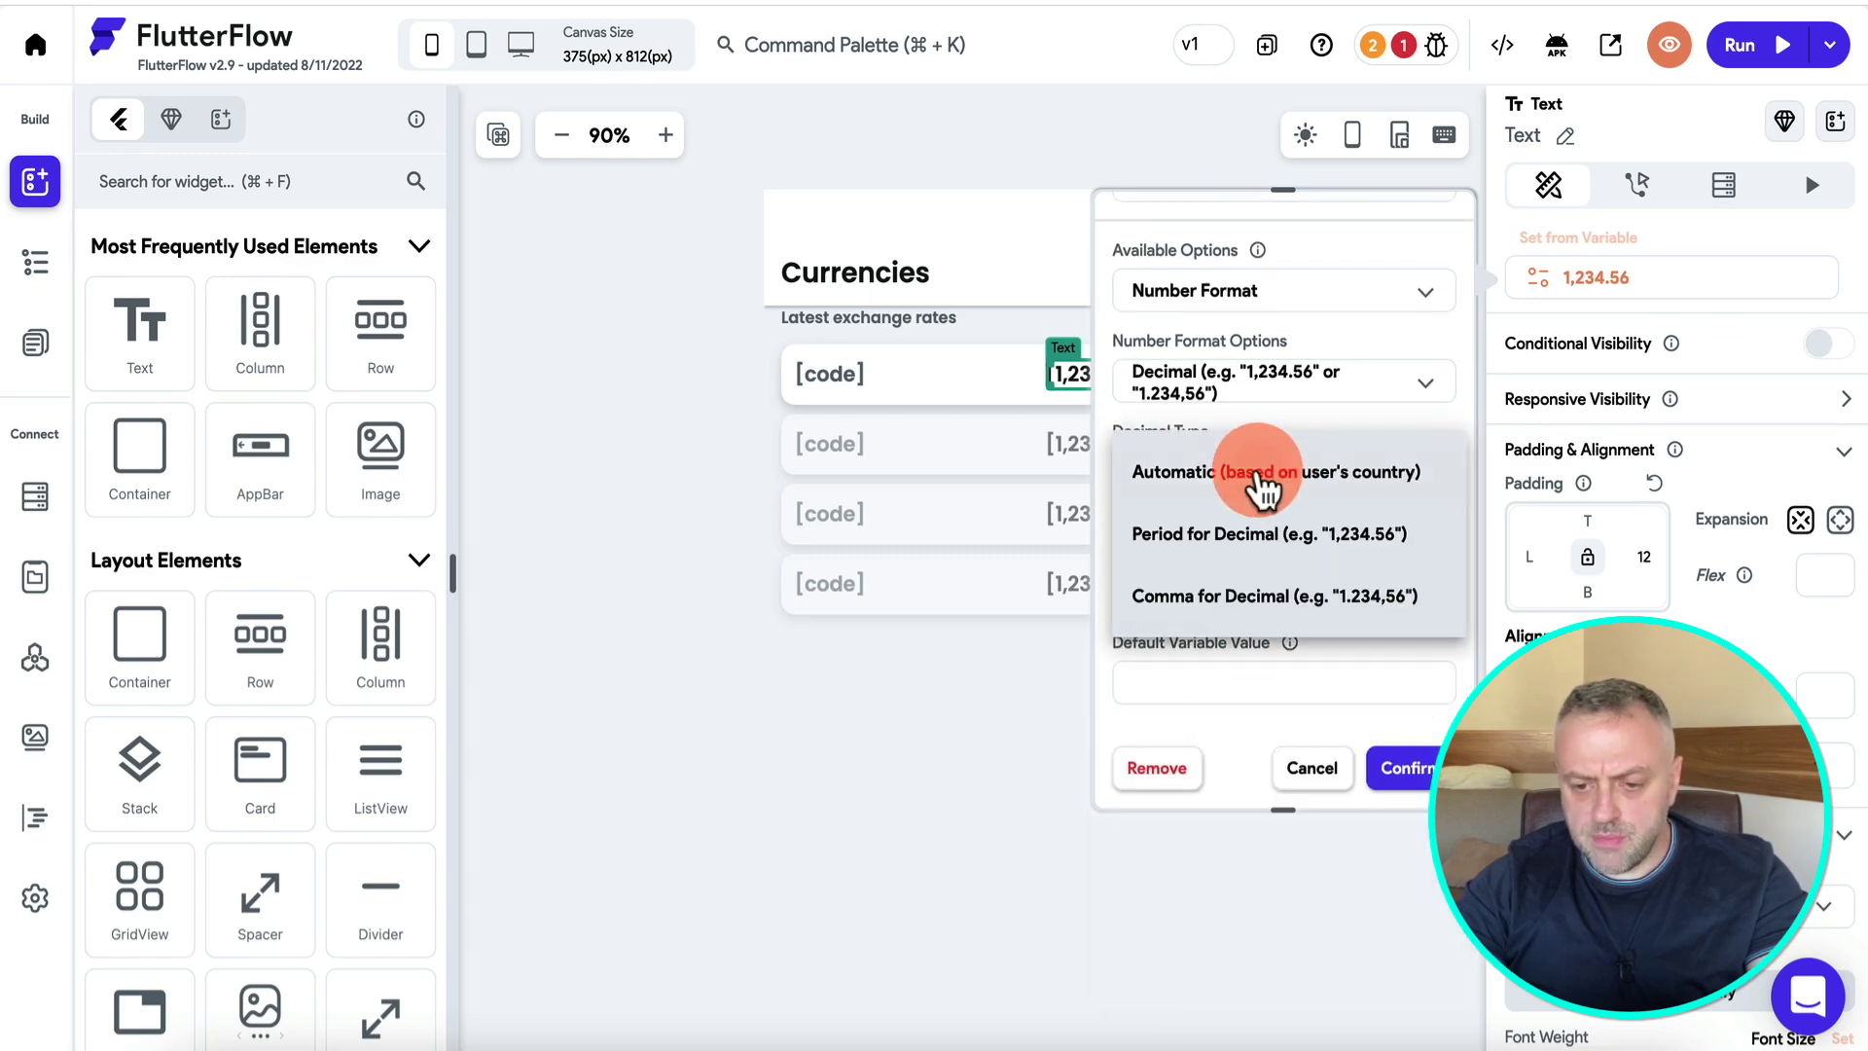
pyautogui.click(1291, 496)
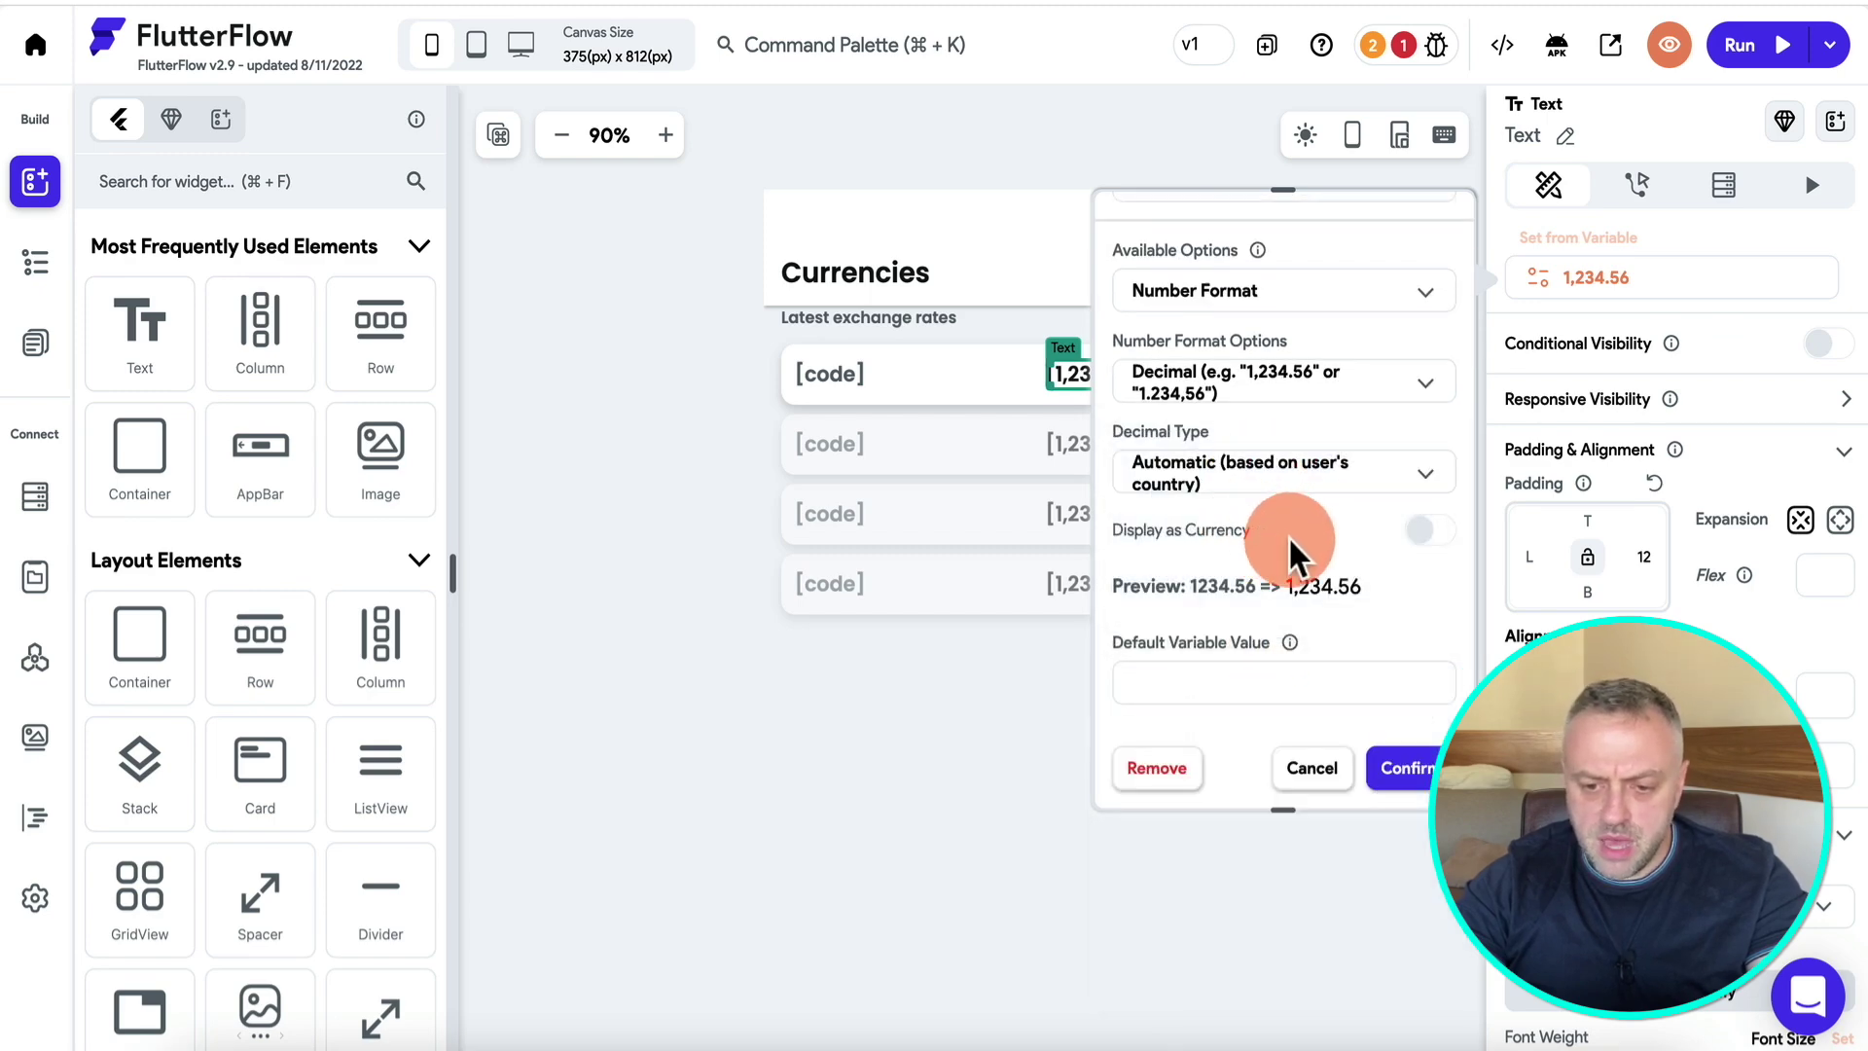
pyautogui.click(1401, 768)
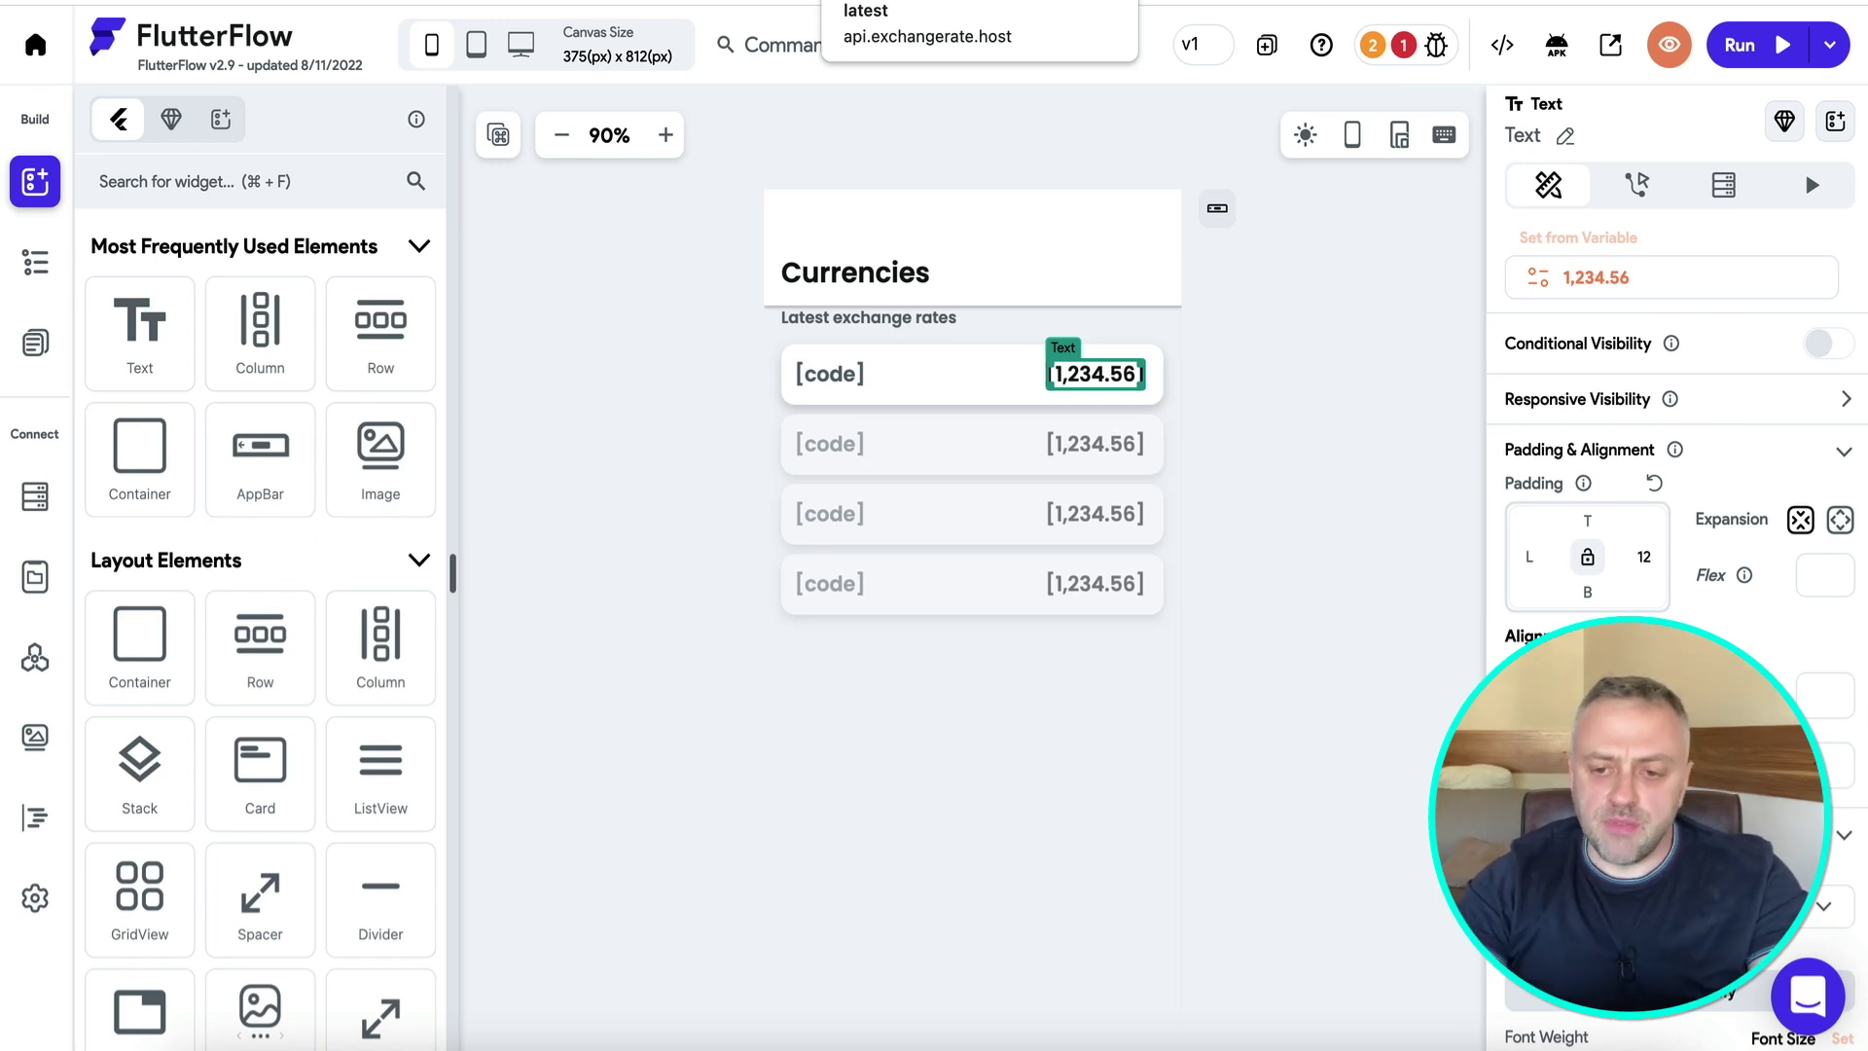
# Compile the custom functions from the project issue to check for errors, and start the app in test mode.
pyautogui.click(1431, 49)
pyautogui.click(1235, 250)
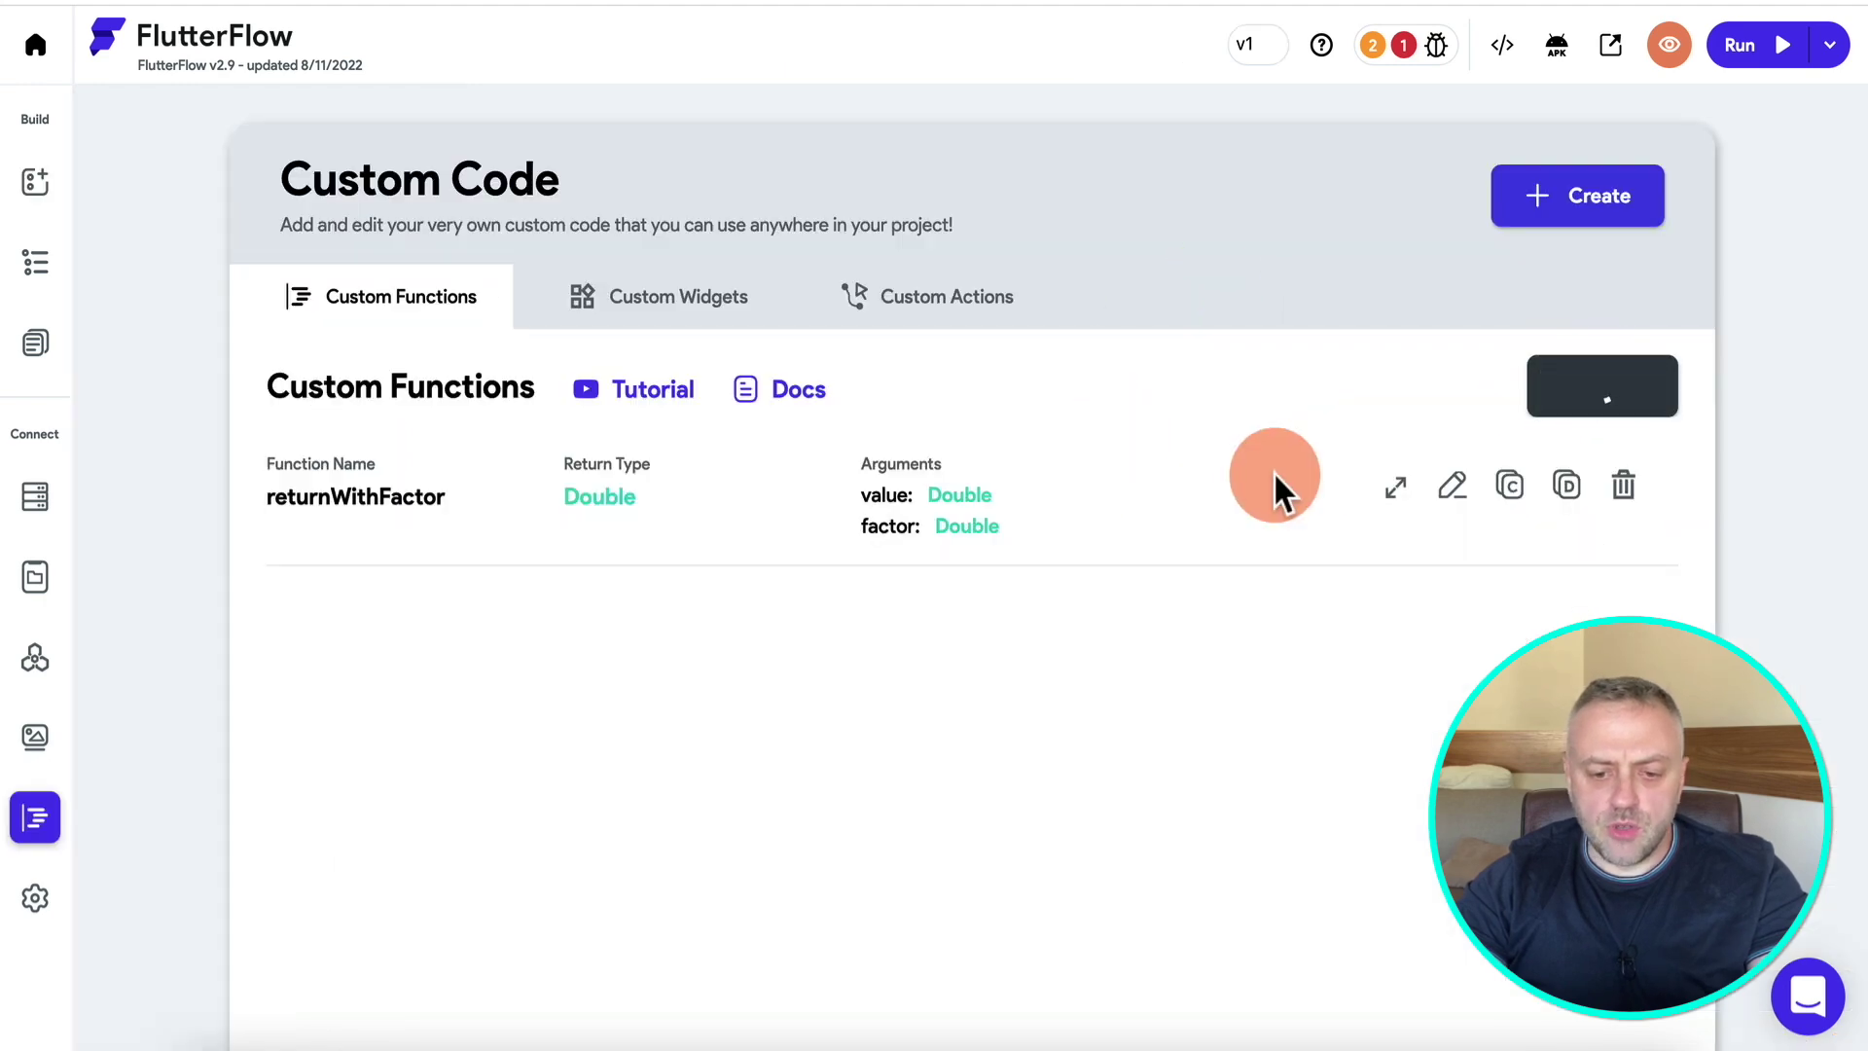
pyautogui.click(1634, 408)
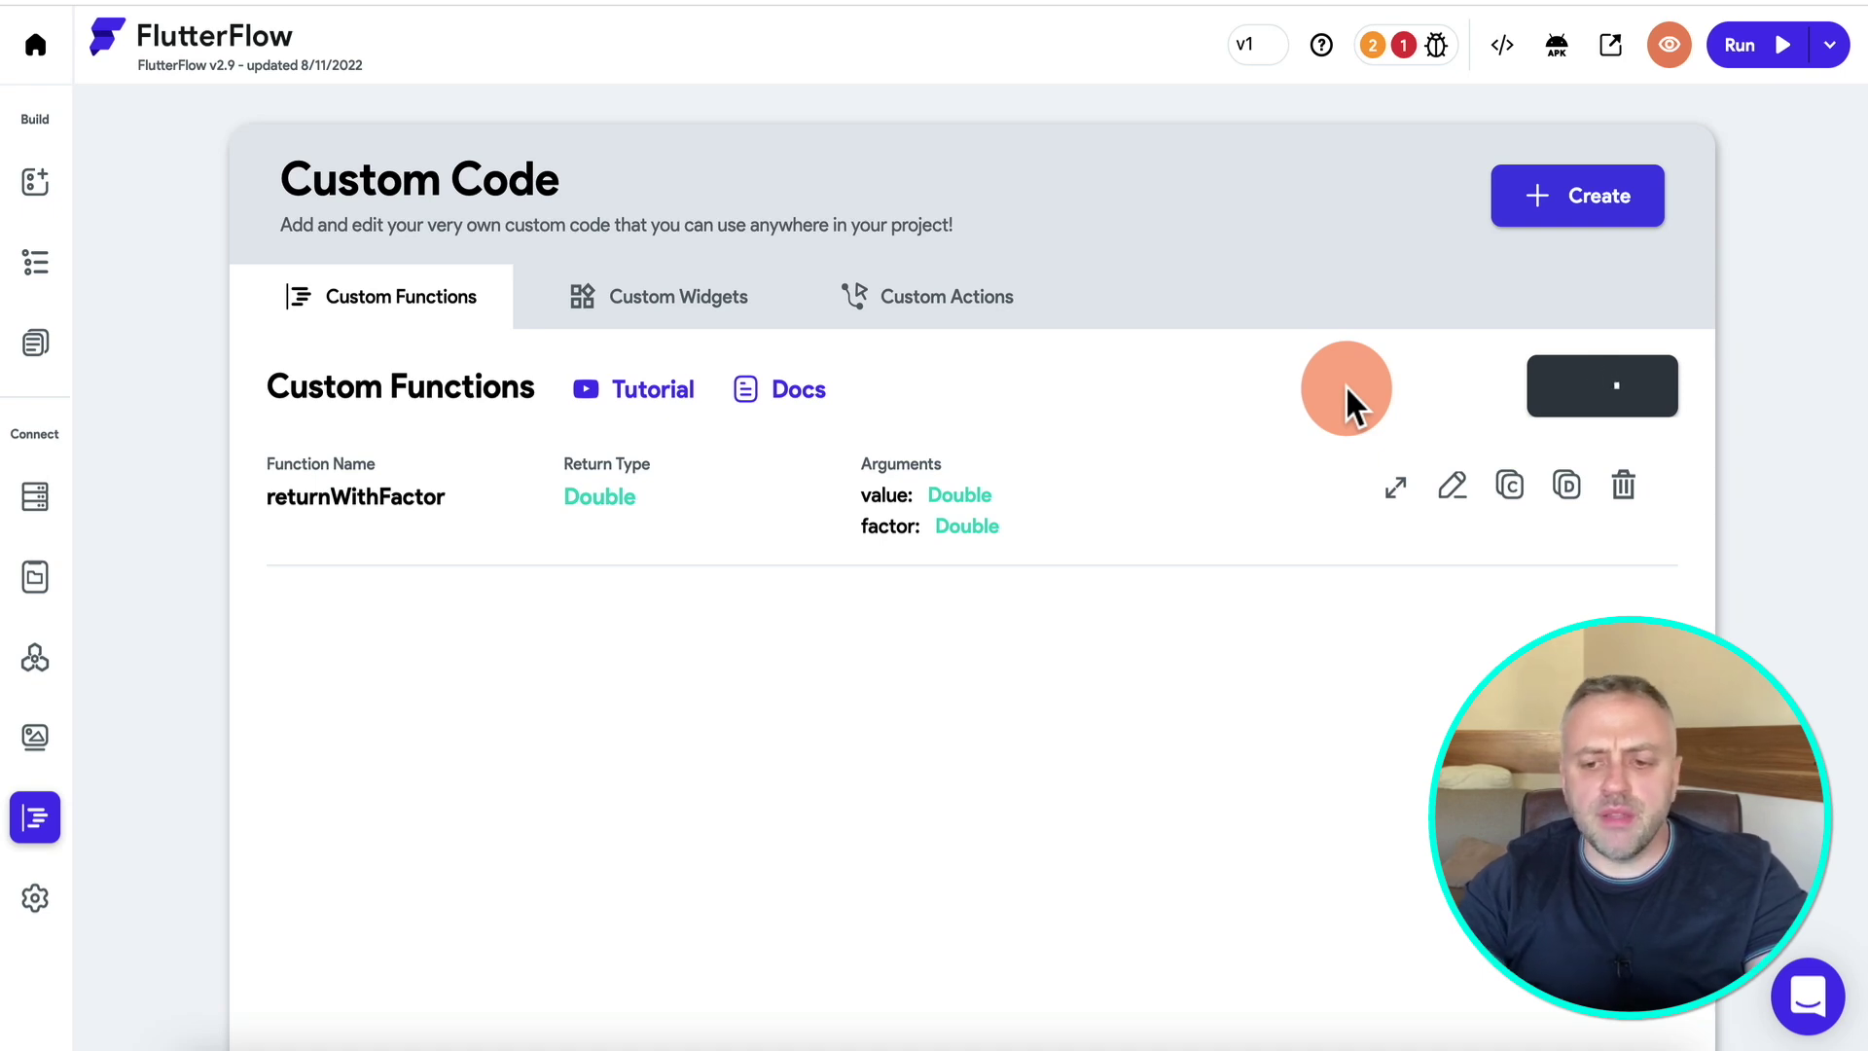
pyautogui.click(1594, 392)
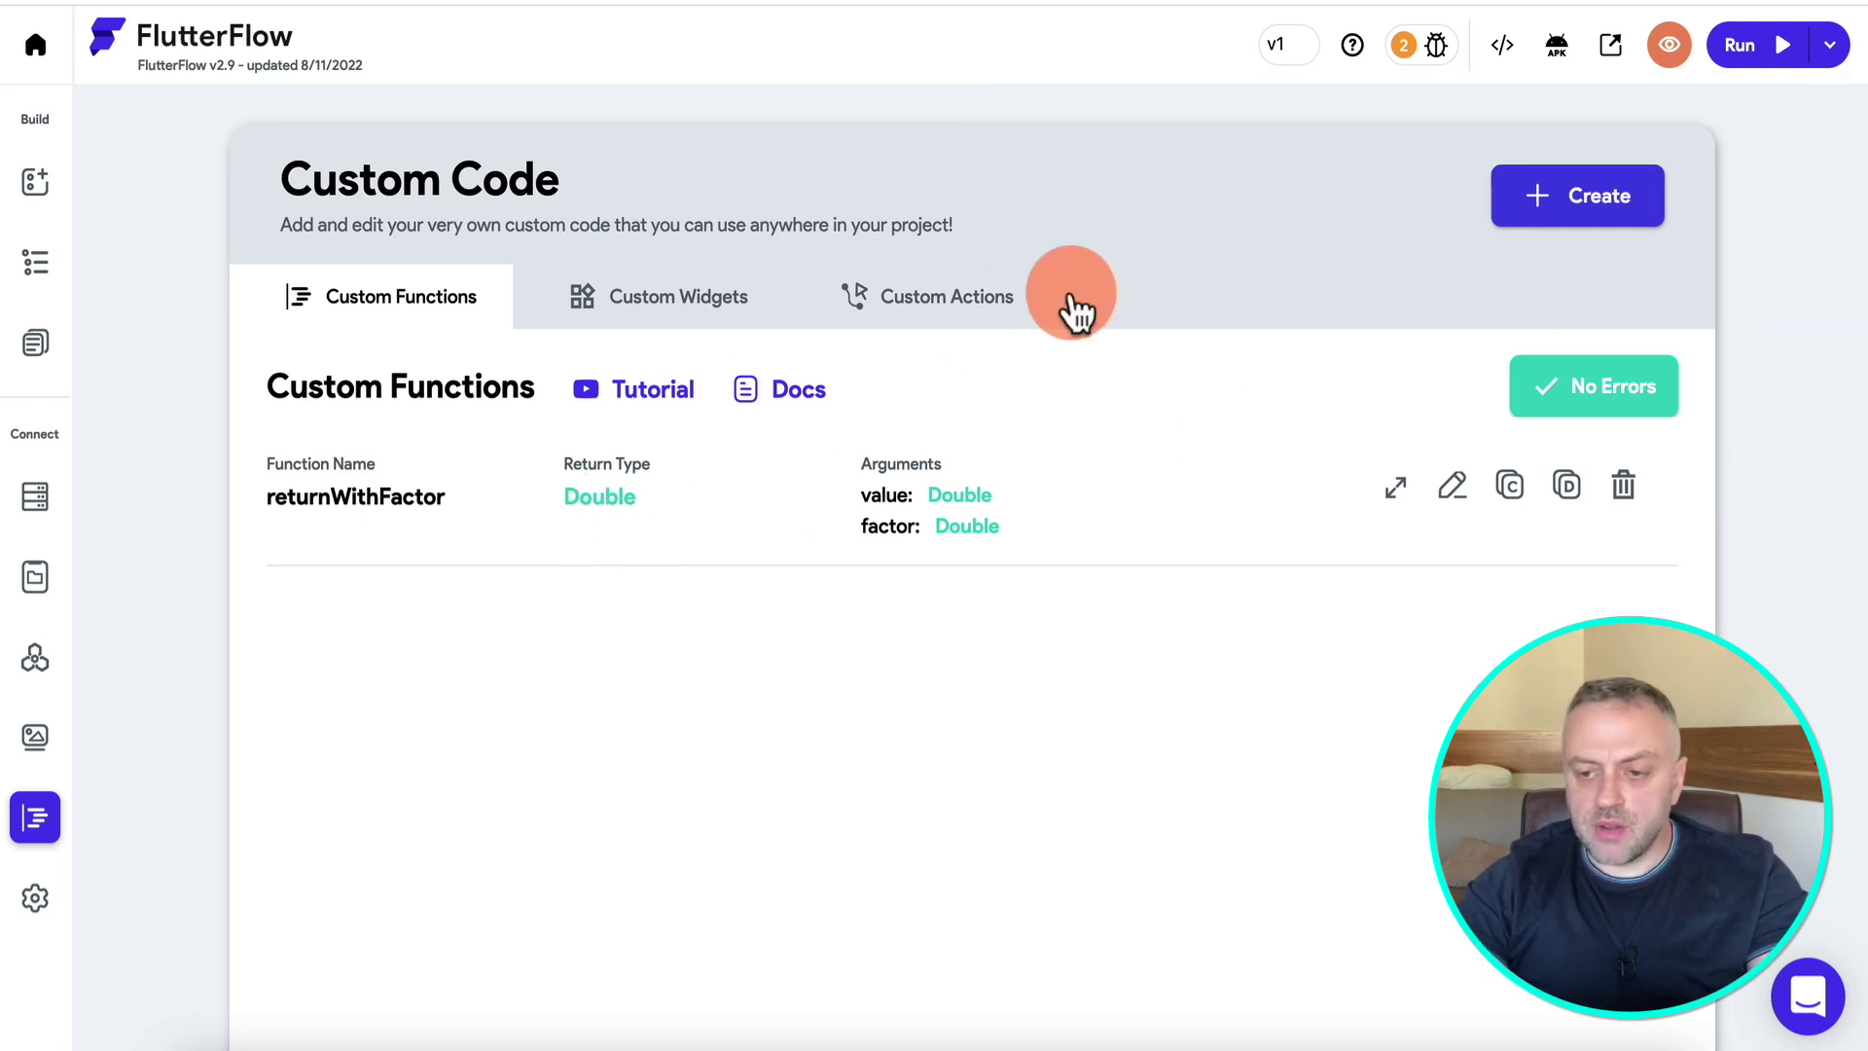
pyautogui.click(1829, 45)
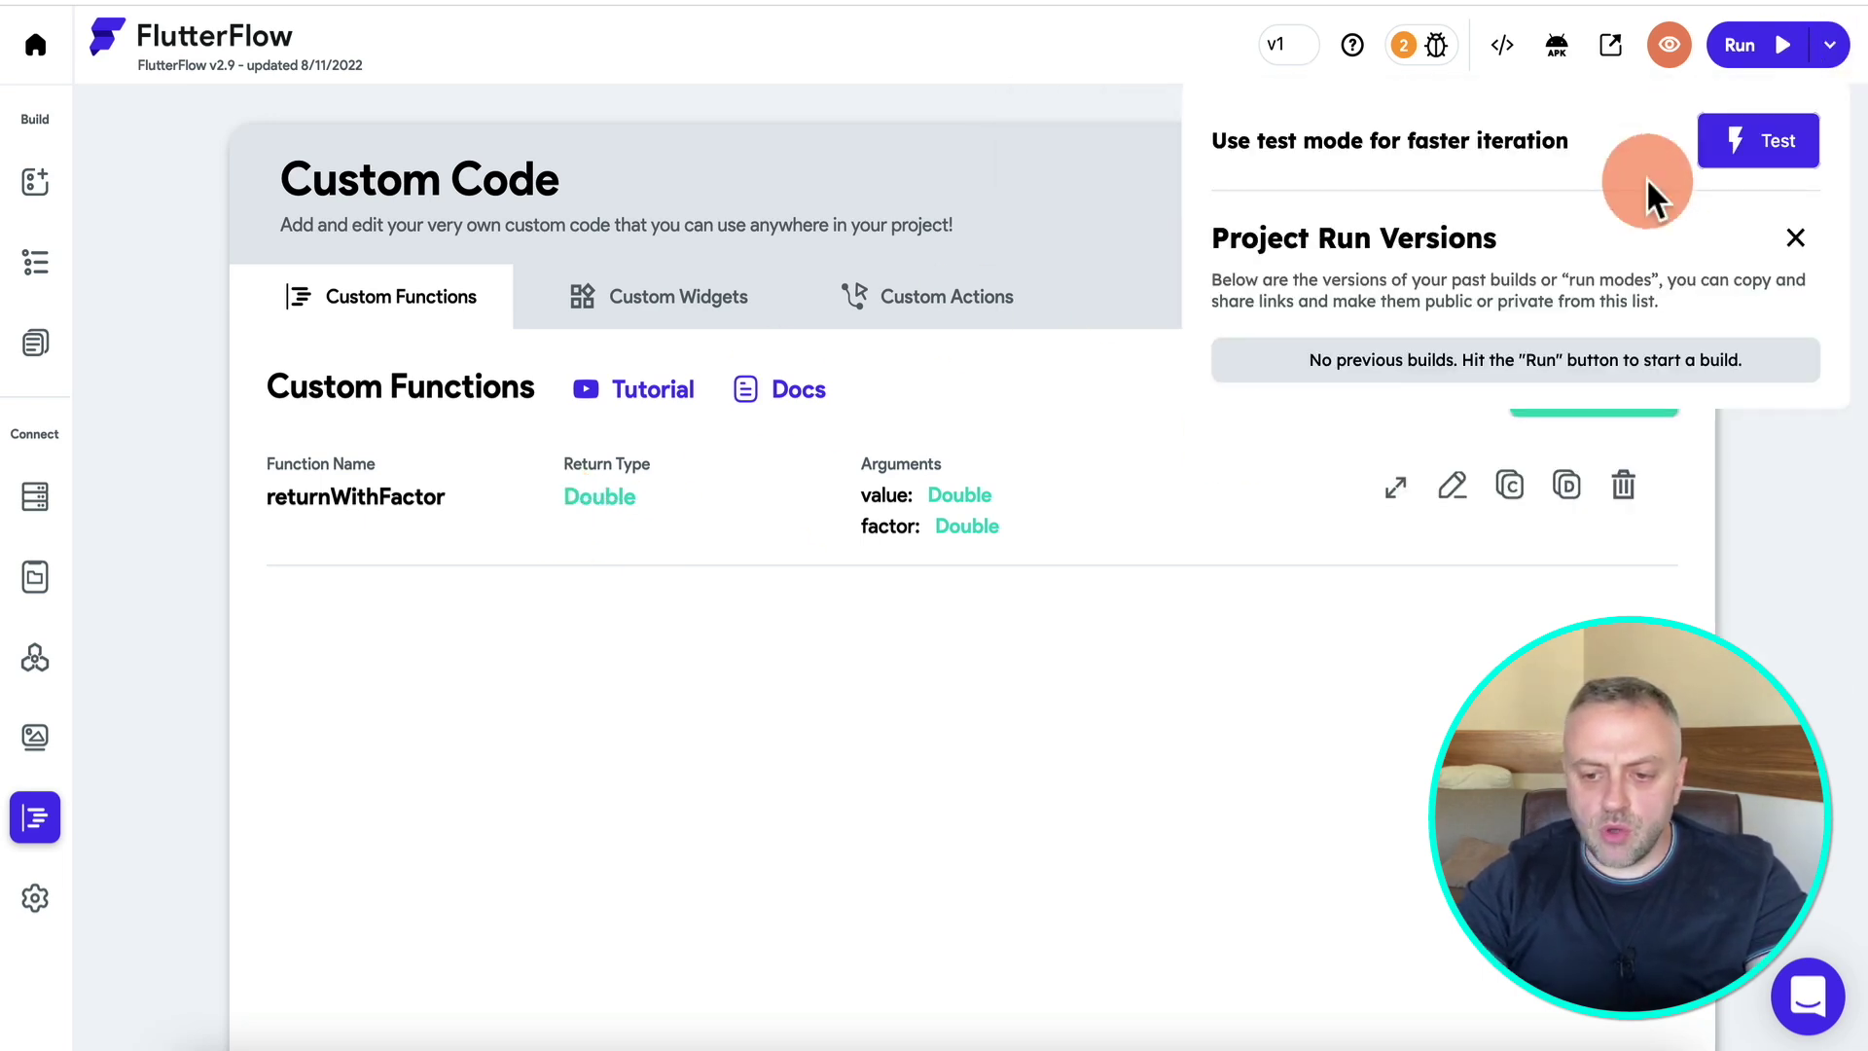
pyautogui.click(1751, 142)
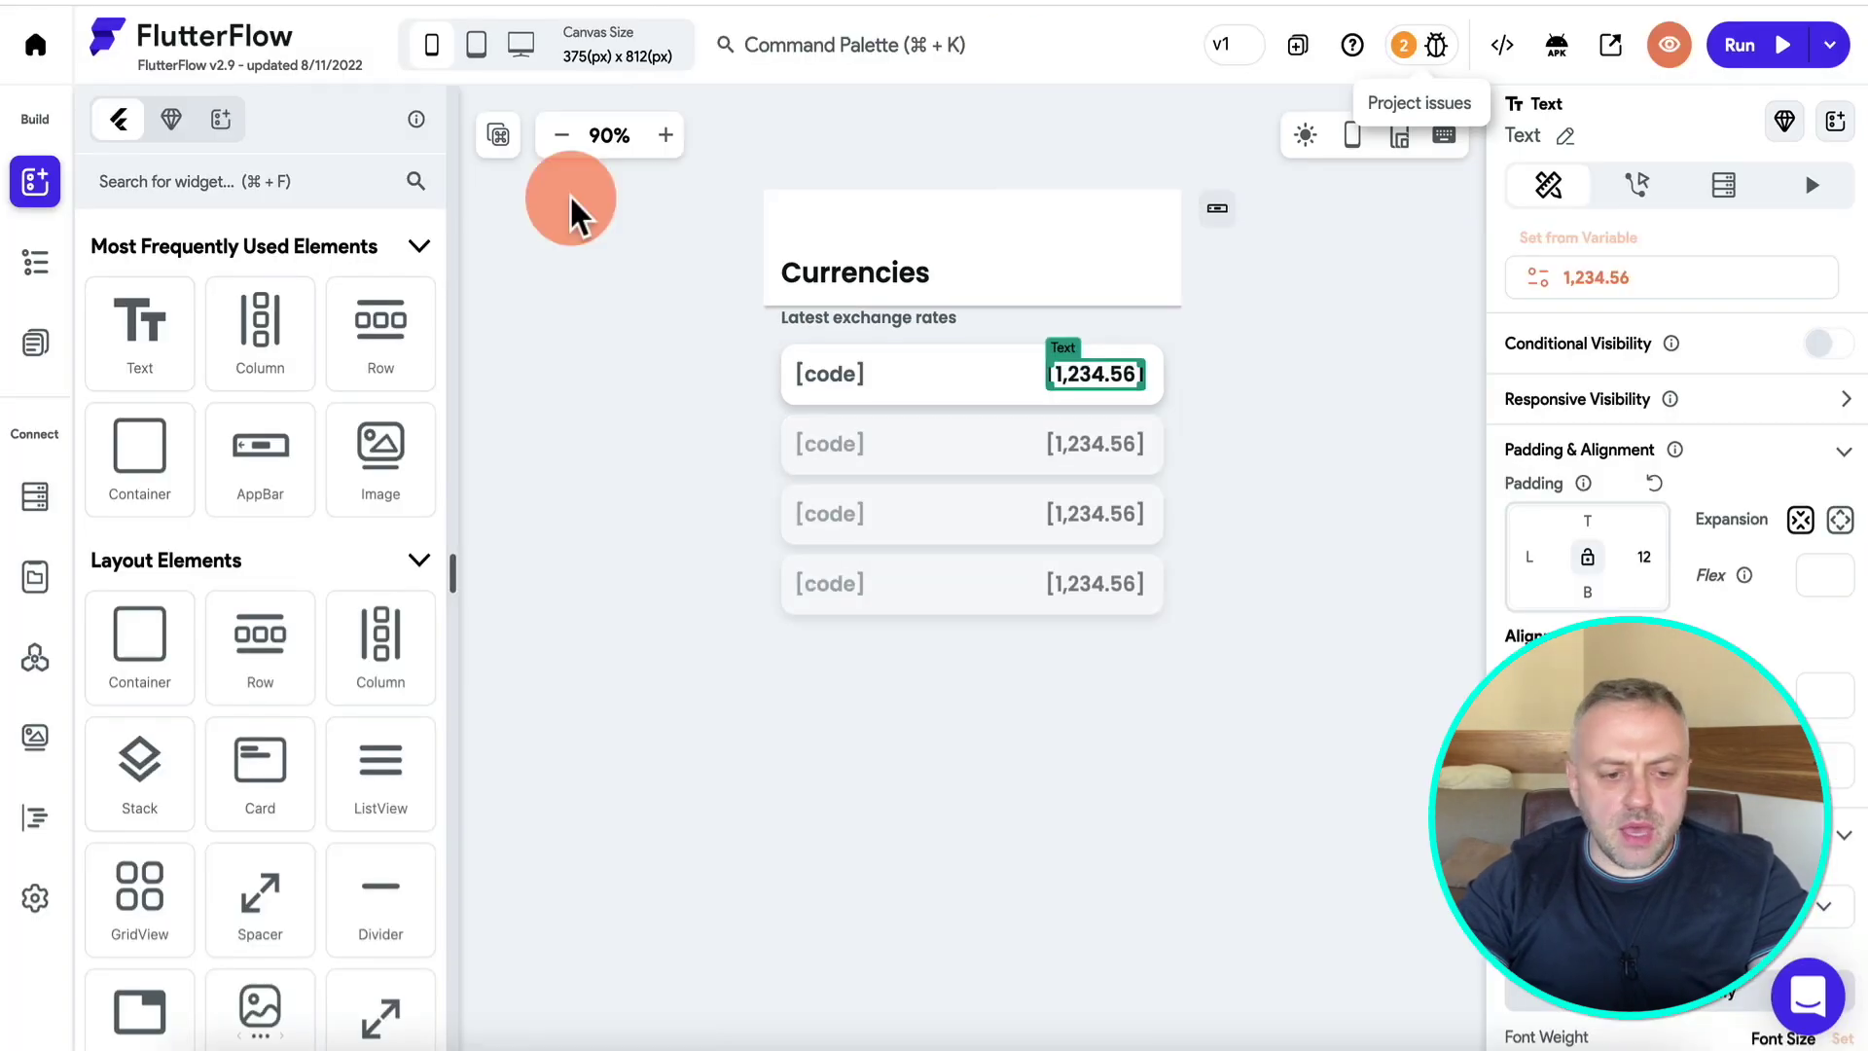
# Edit the factor variable's value in Local State.
pyautogui.click(33, 579)
pyautogui.click(1168, 475)
pyautogui.press('BackSpace')
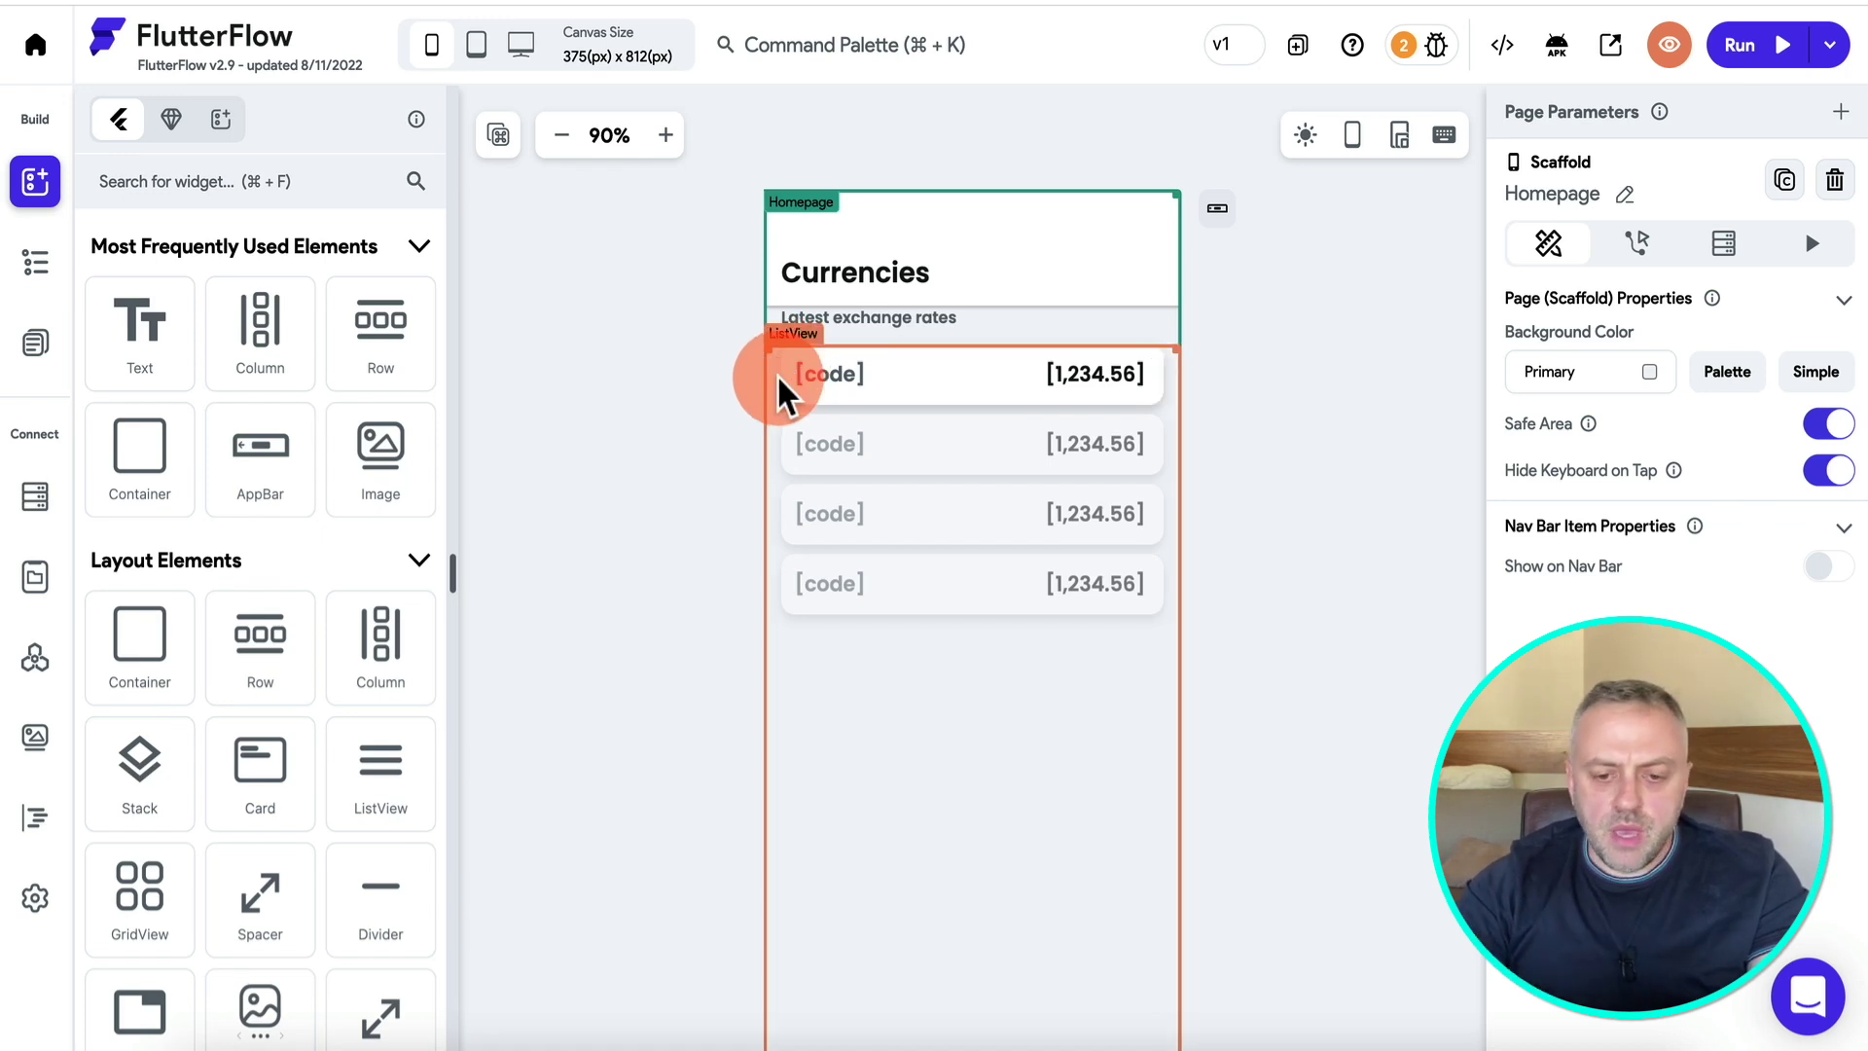
# Add an on-tap action to the list row's Container that shows a Bottom Sheet, and open its display component choices.
pyautogui.click(781, 365)
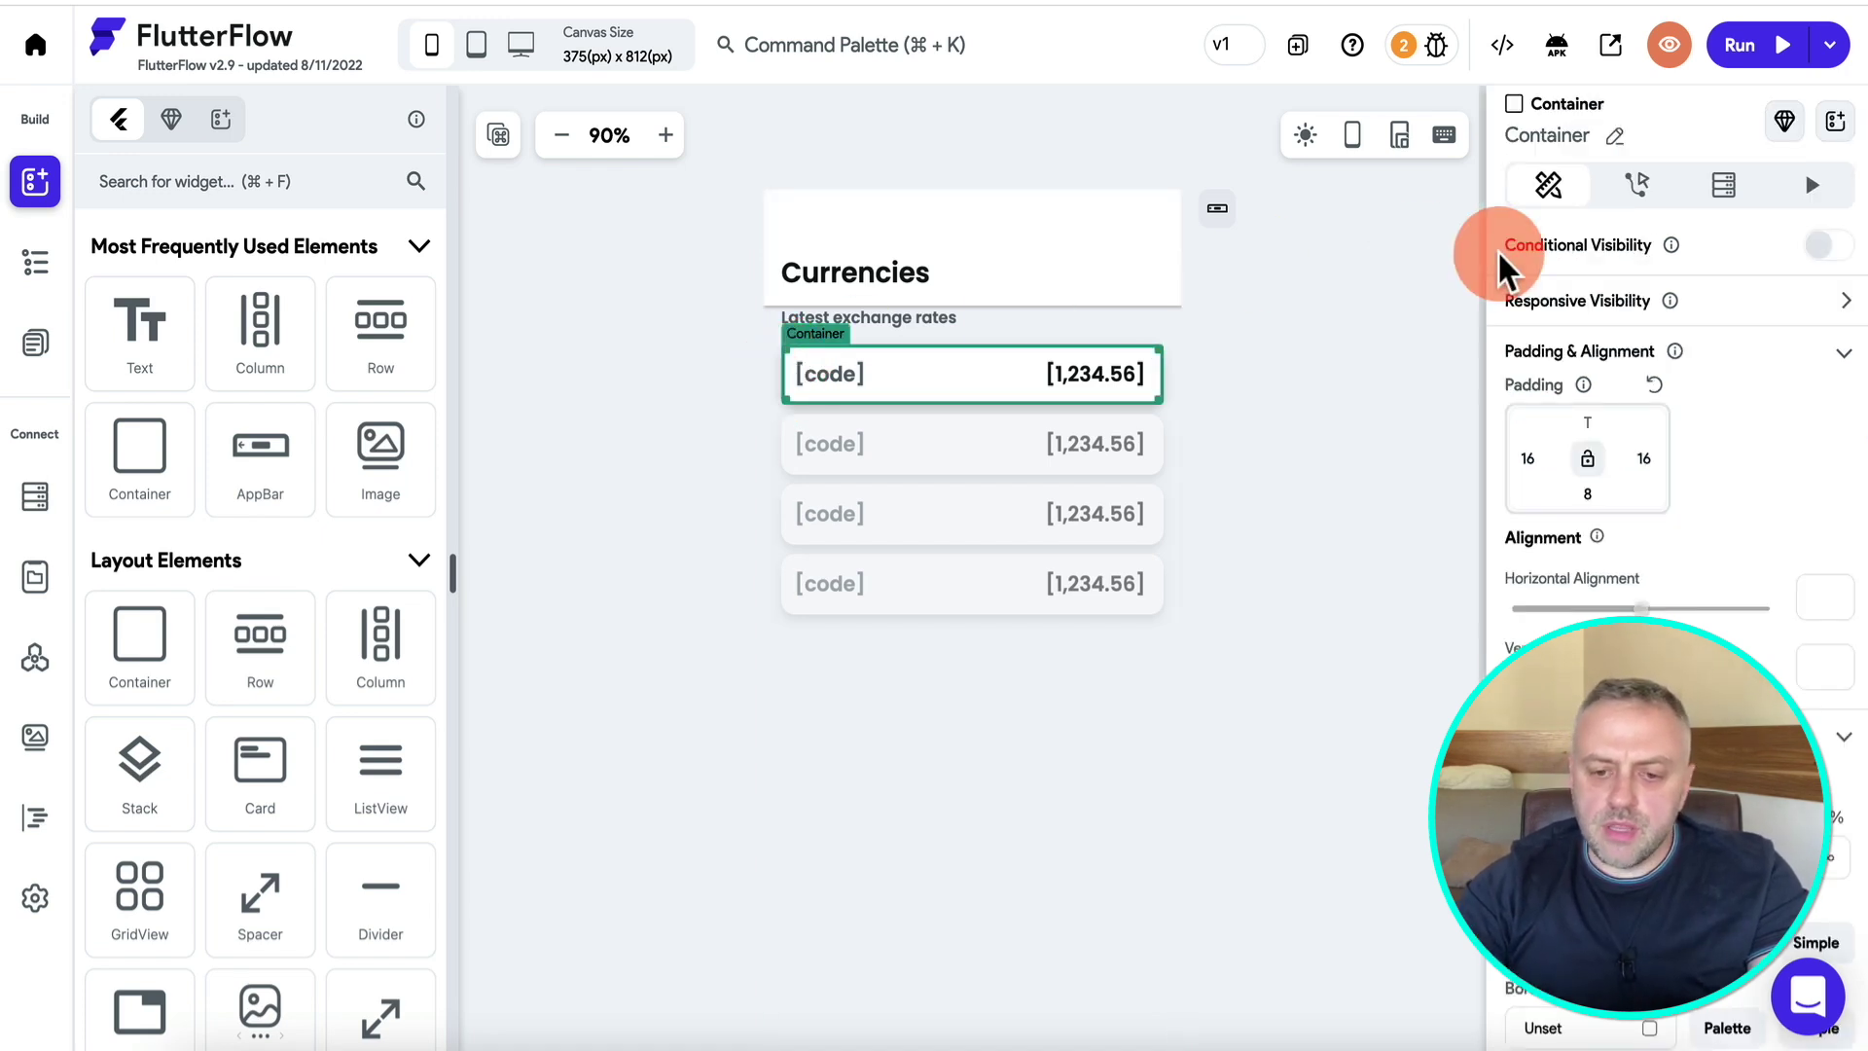
pyautogui.click(36, 264)
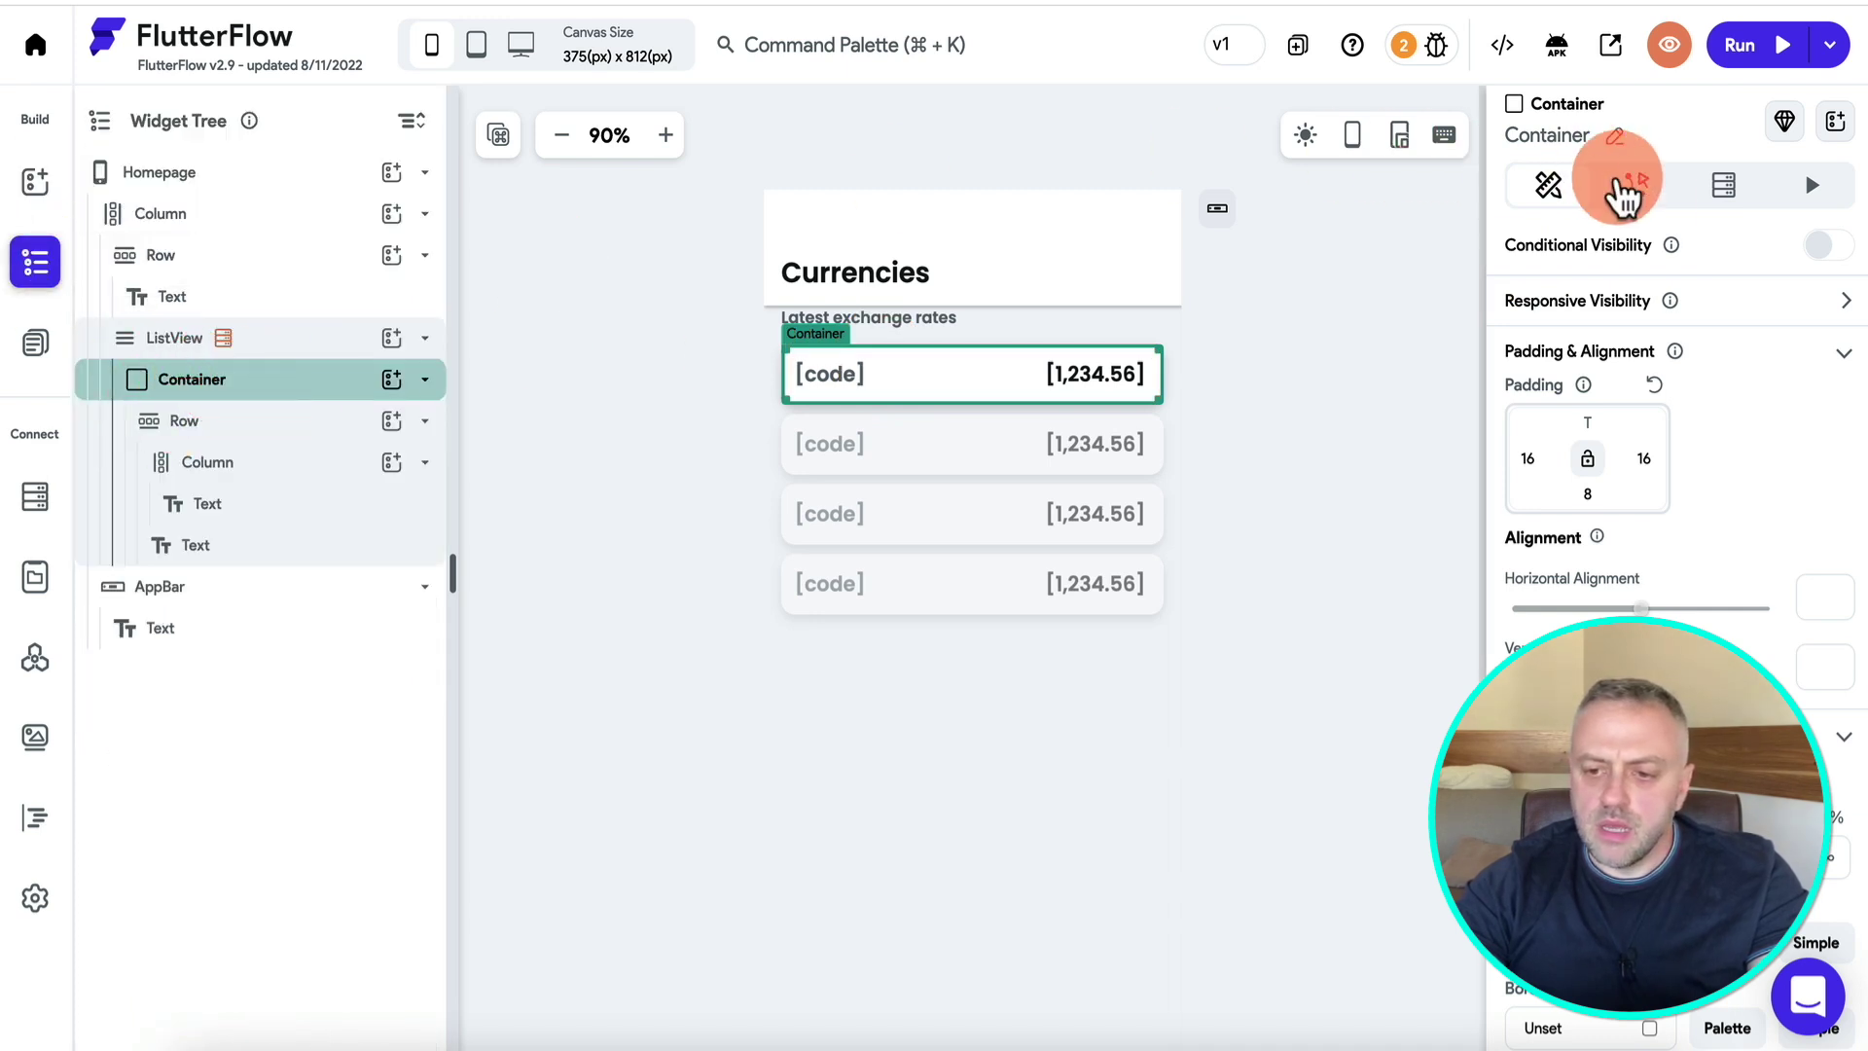
pyautogui.click(1638, 187)
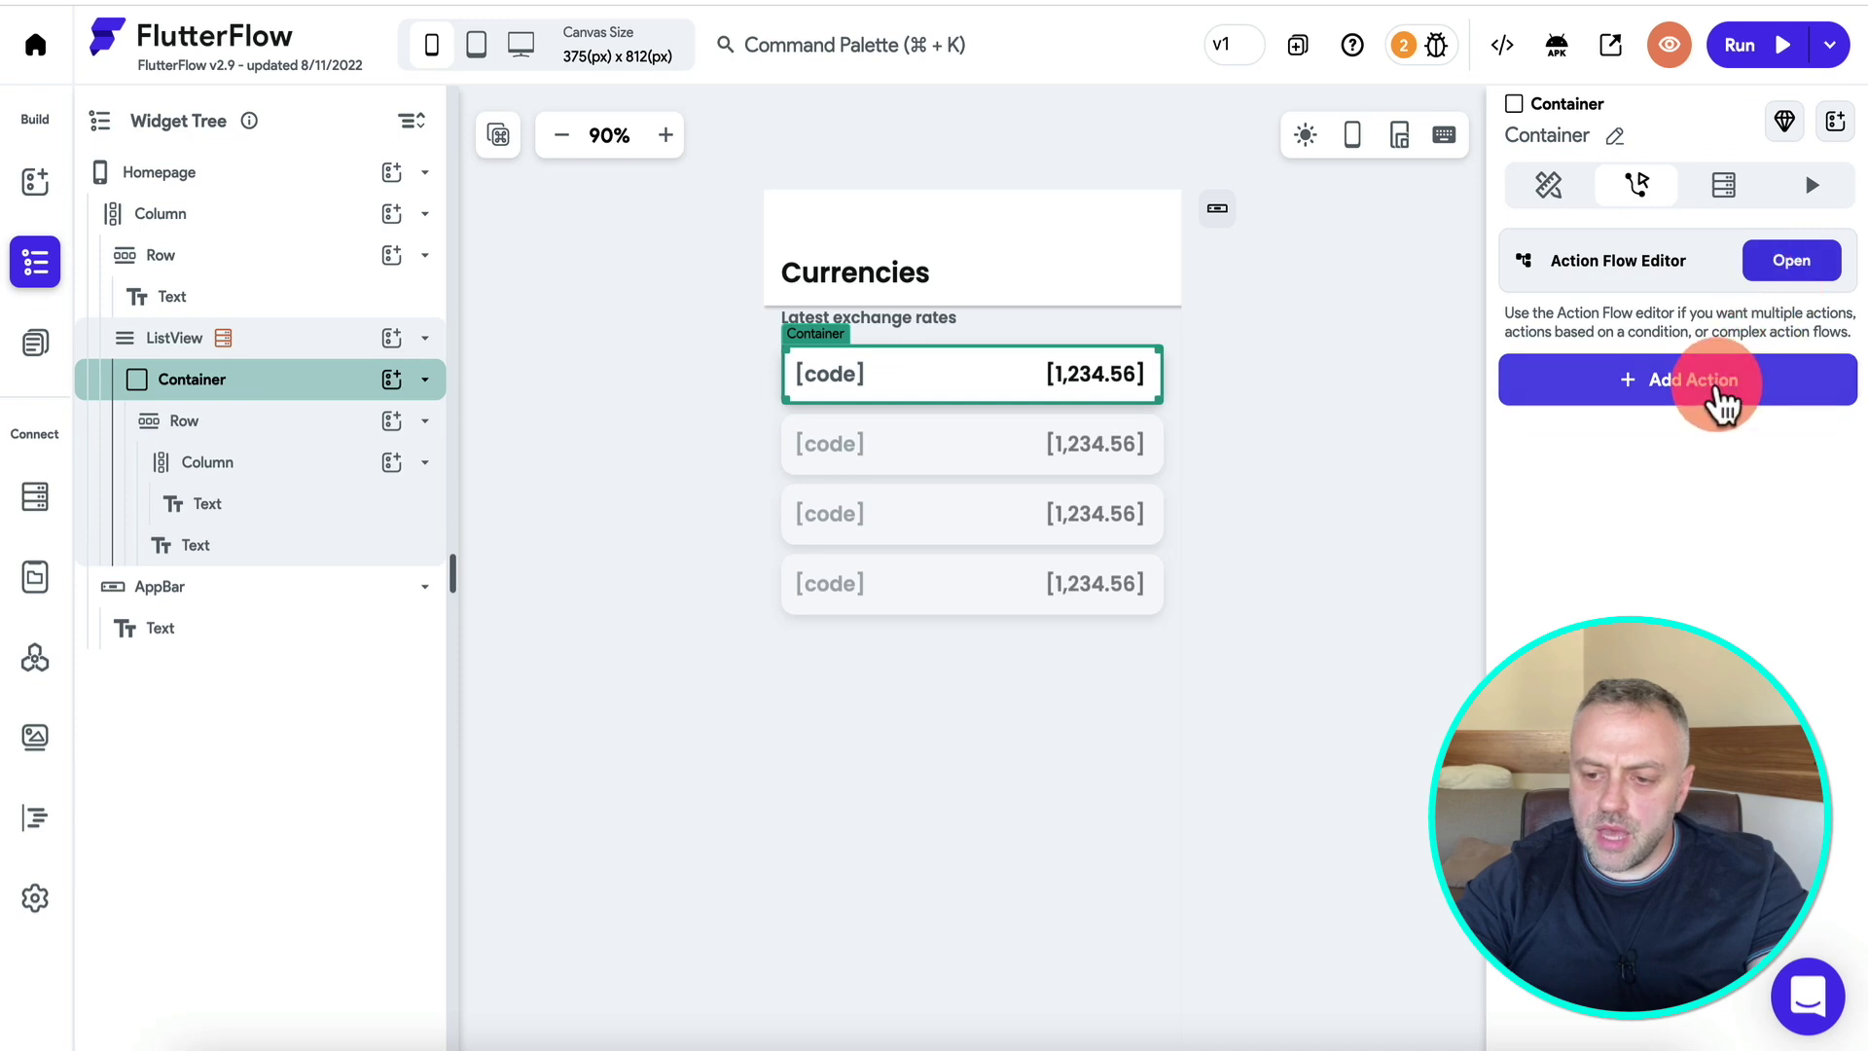
pyautogui.click(1714, 381)
pyautogui.scroll(-10, 1678, 486)
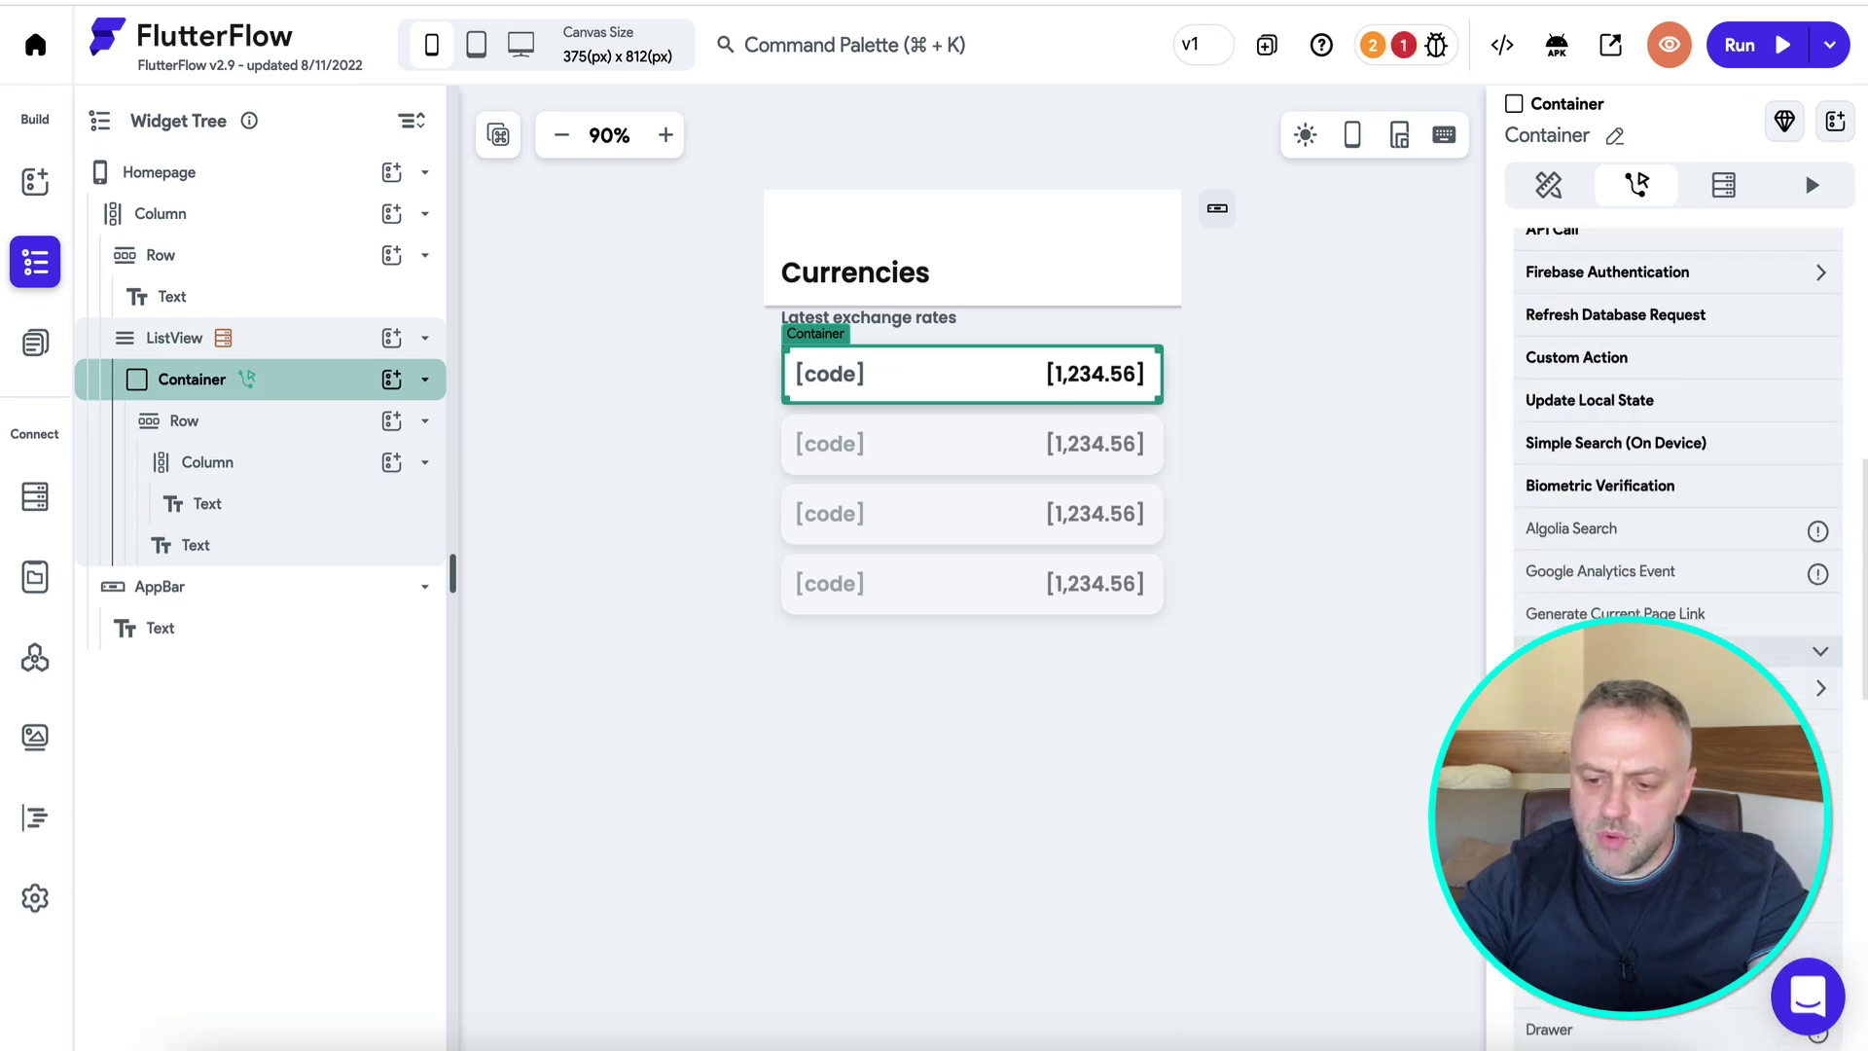
pyautogui.scroll(-2, 1678, 437)
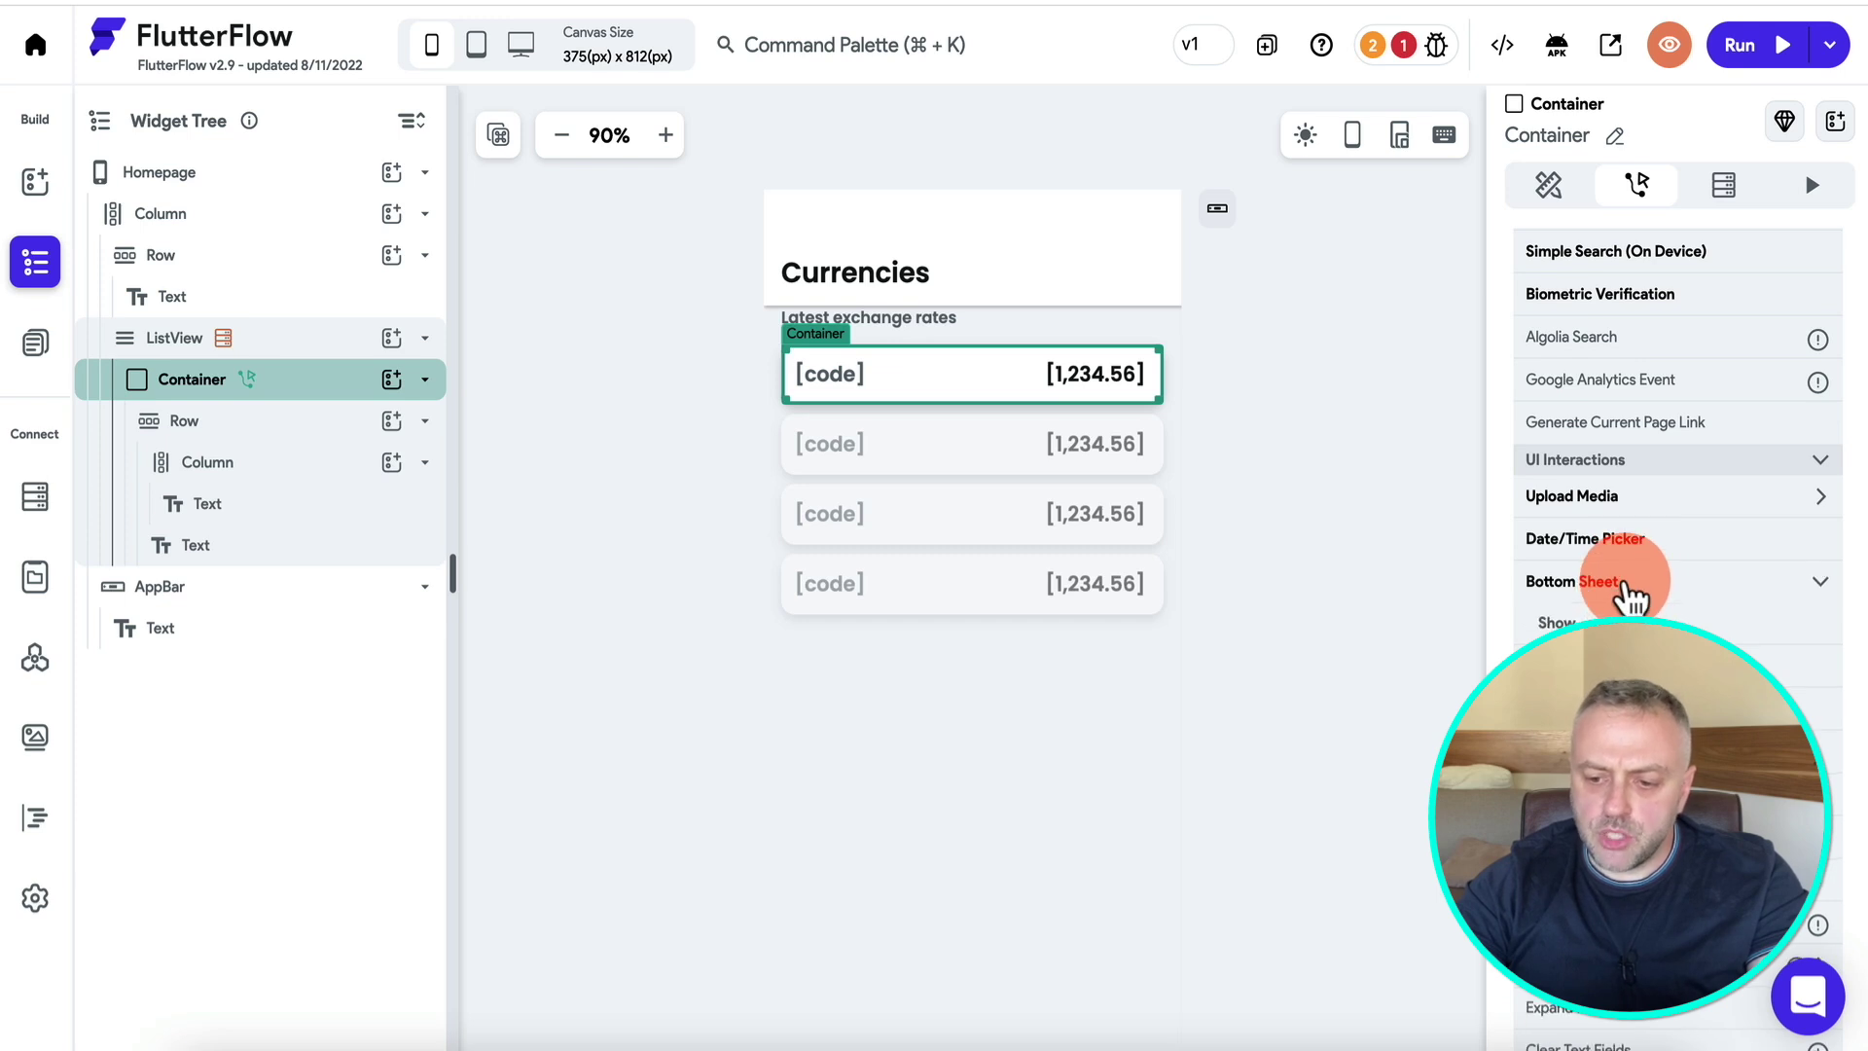
pyautogui.click(1569, 625)
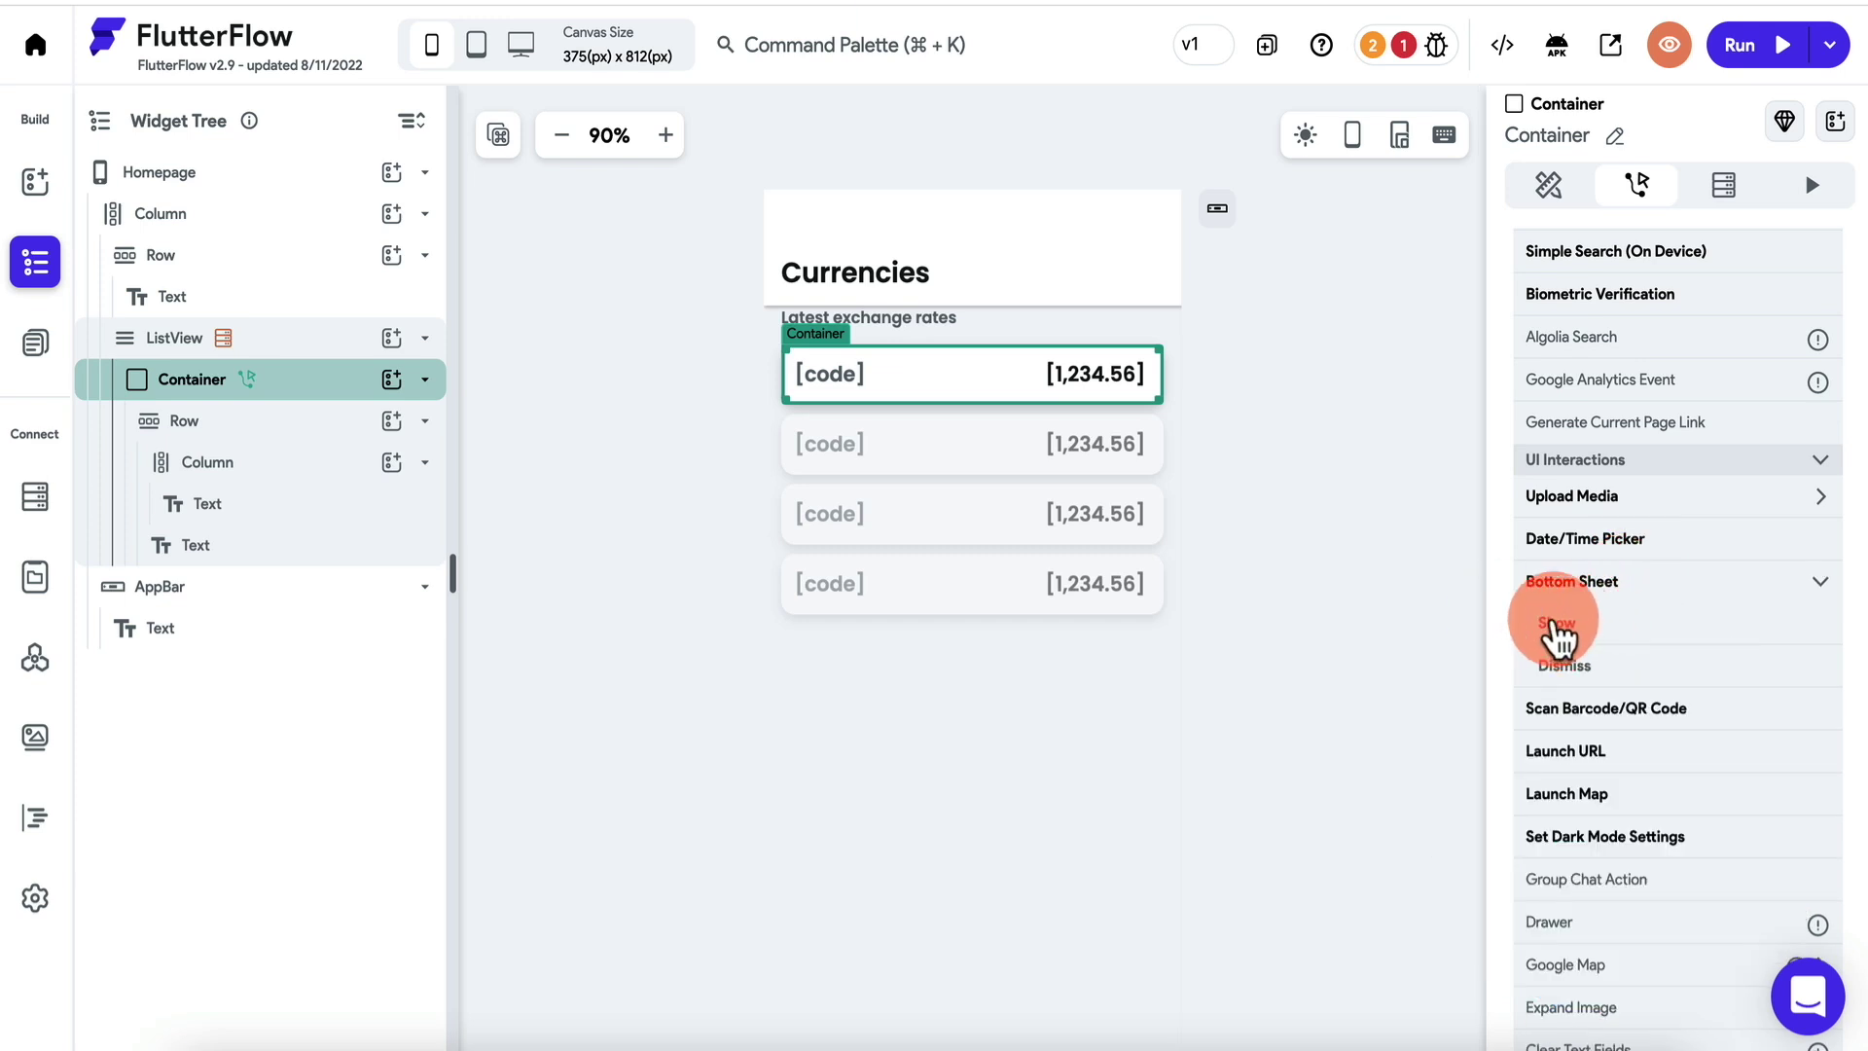
pyautogui.click(1646, 507)
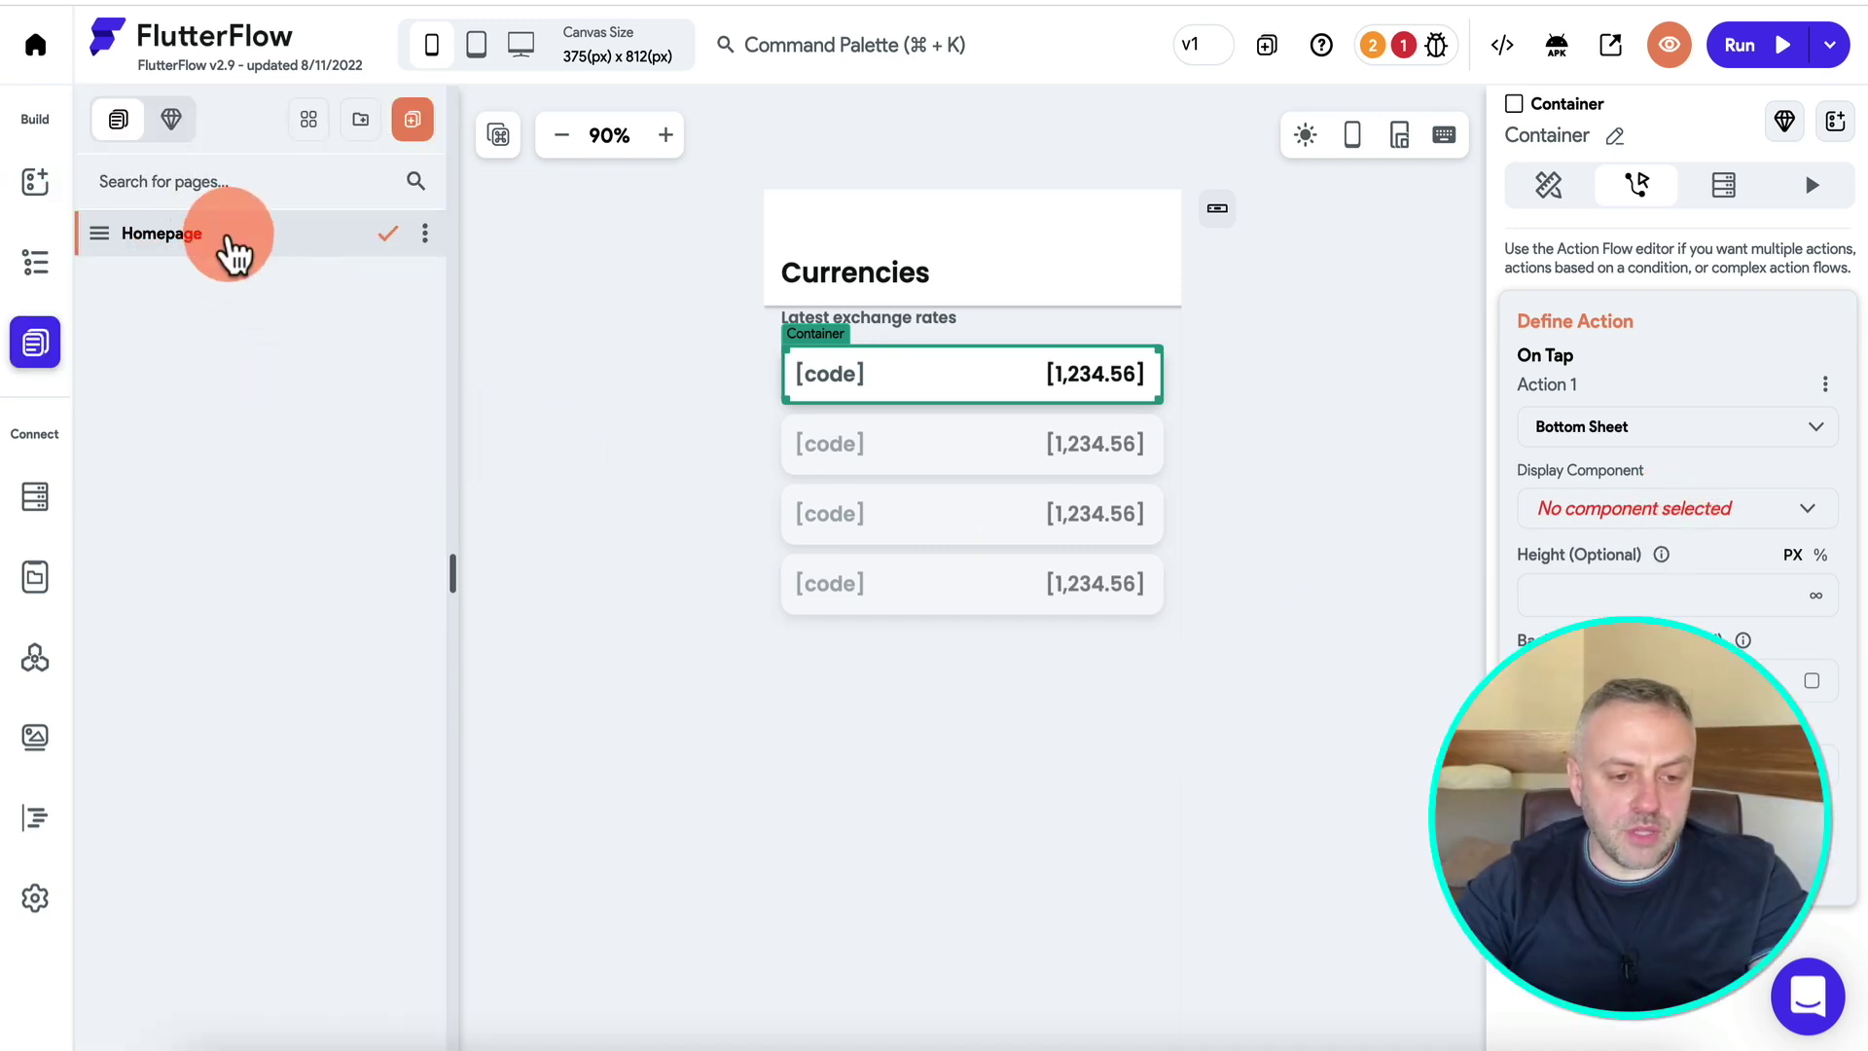
# Insert the Create Post (Card) template into the Homepage's main Column, below the ListView.
pyautogui.click(35, 264)
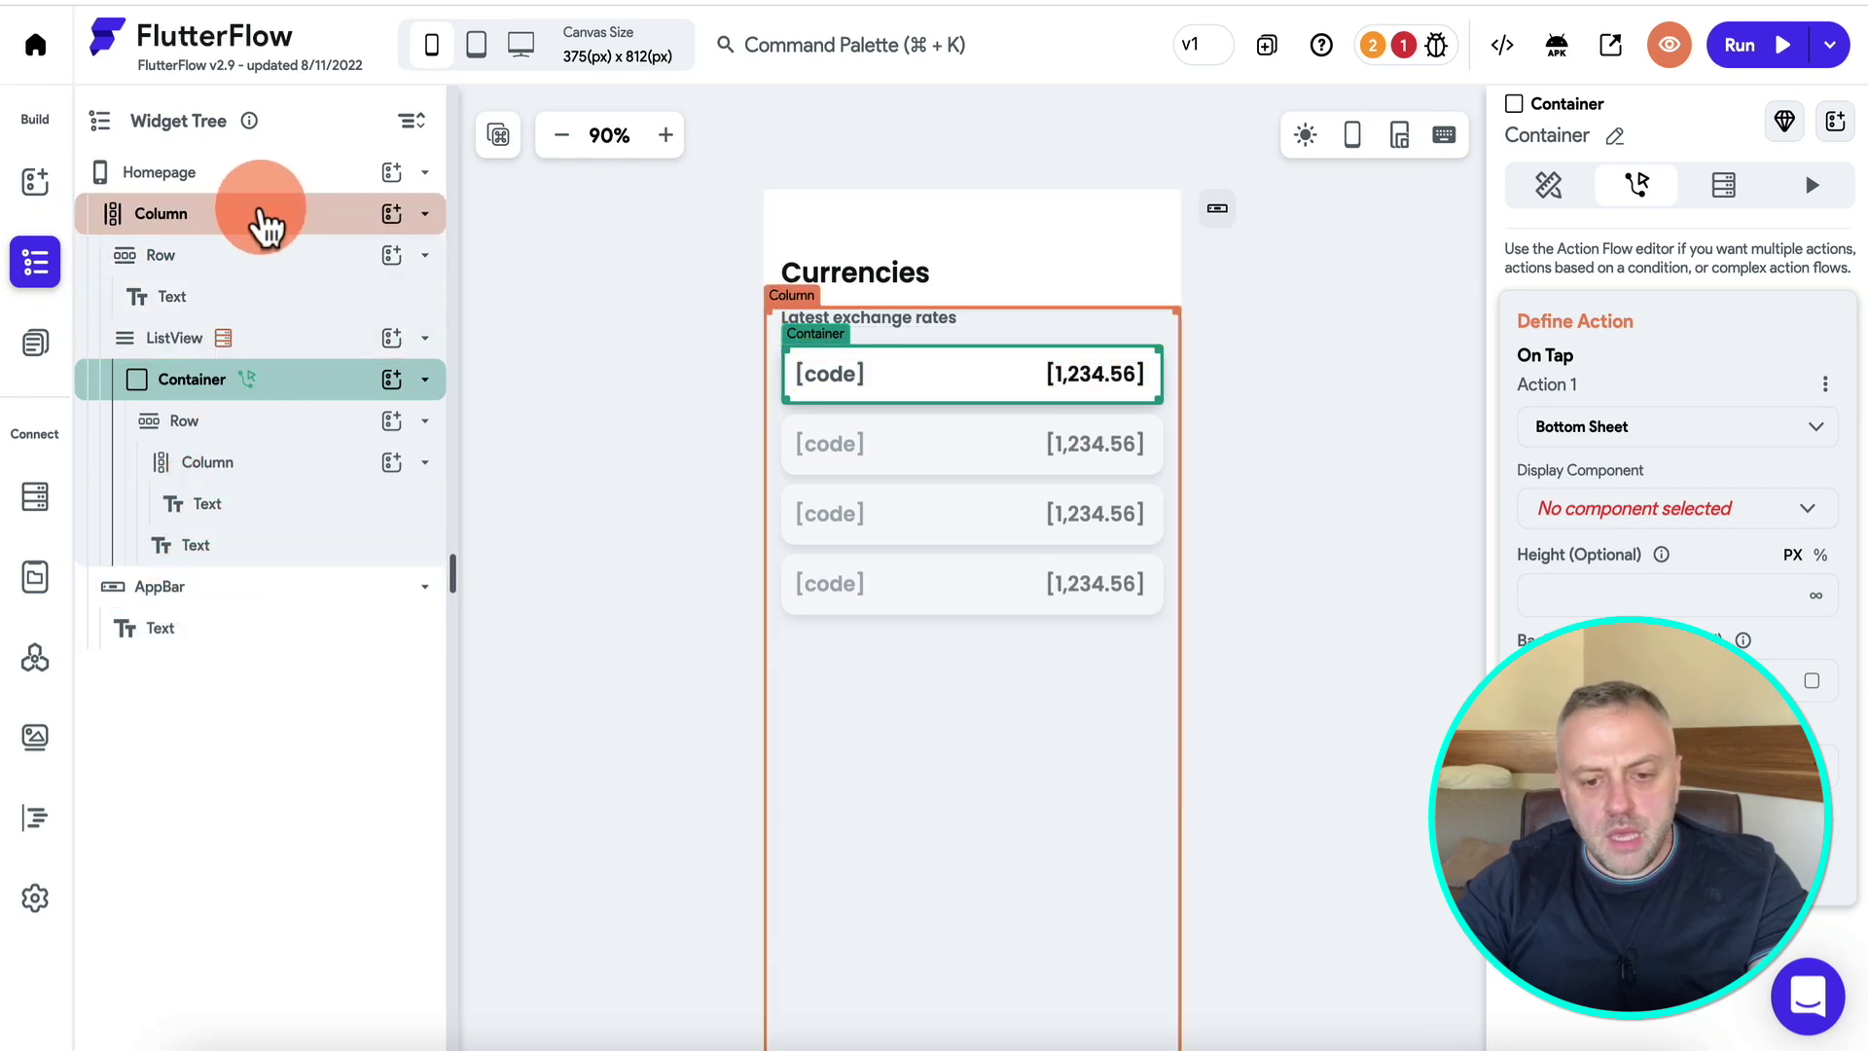
pyautogui.click(250, 216)
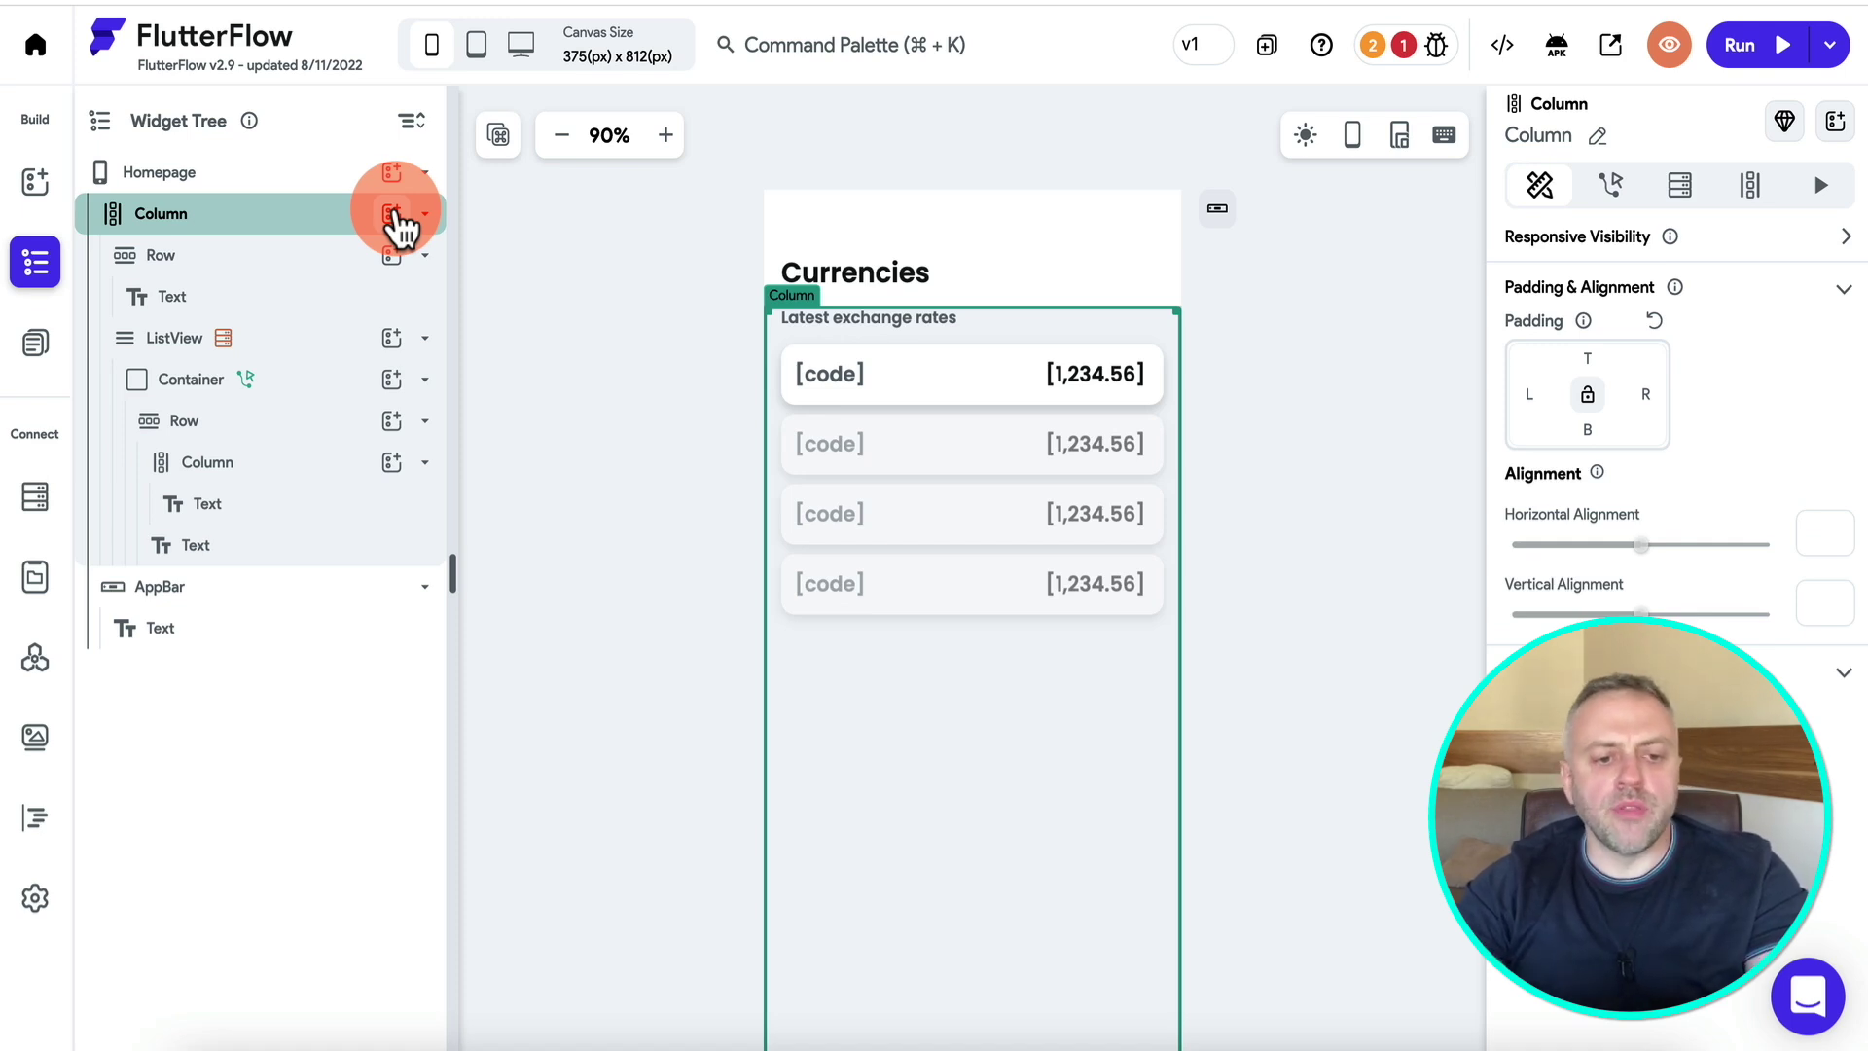
pyautogui.click(394, 213)
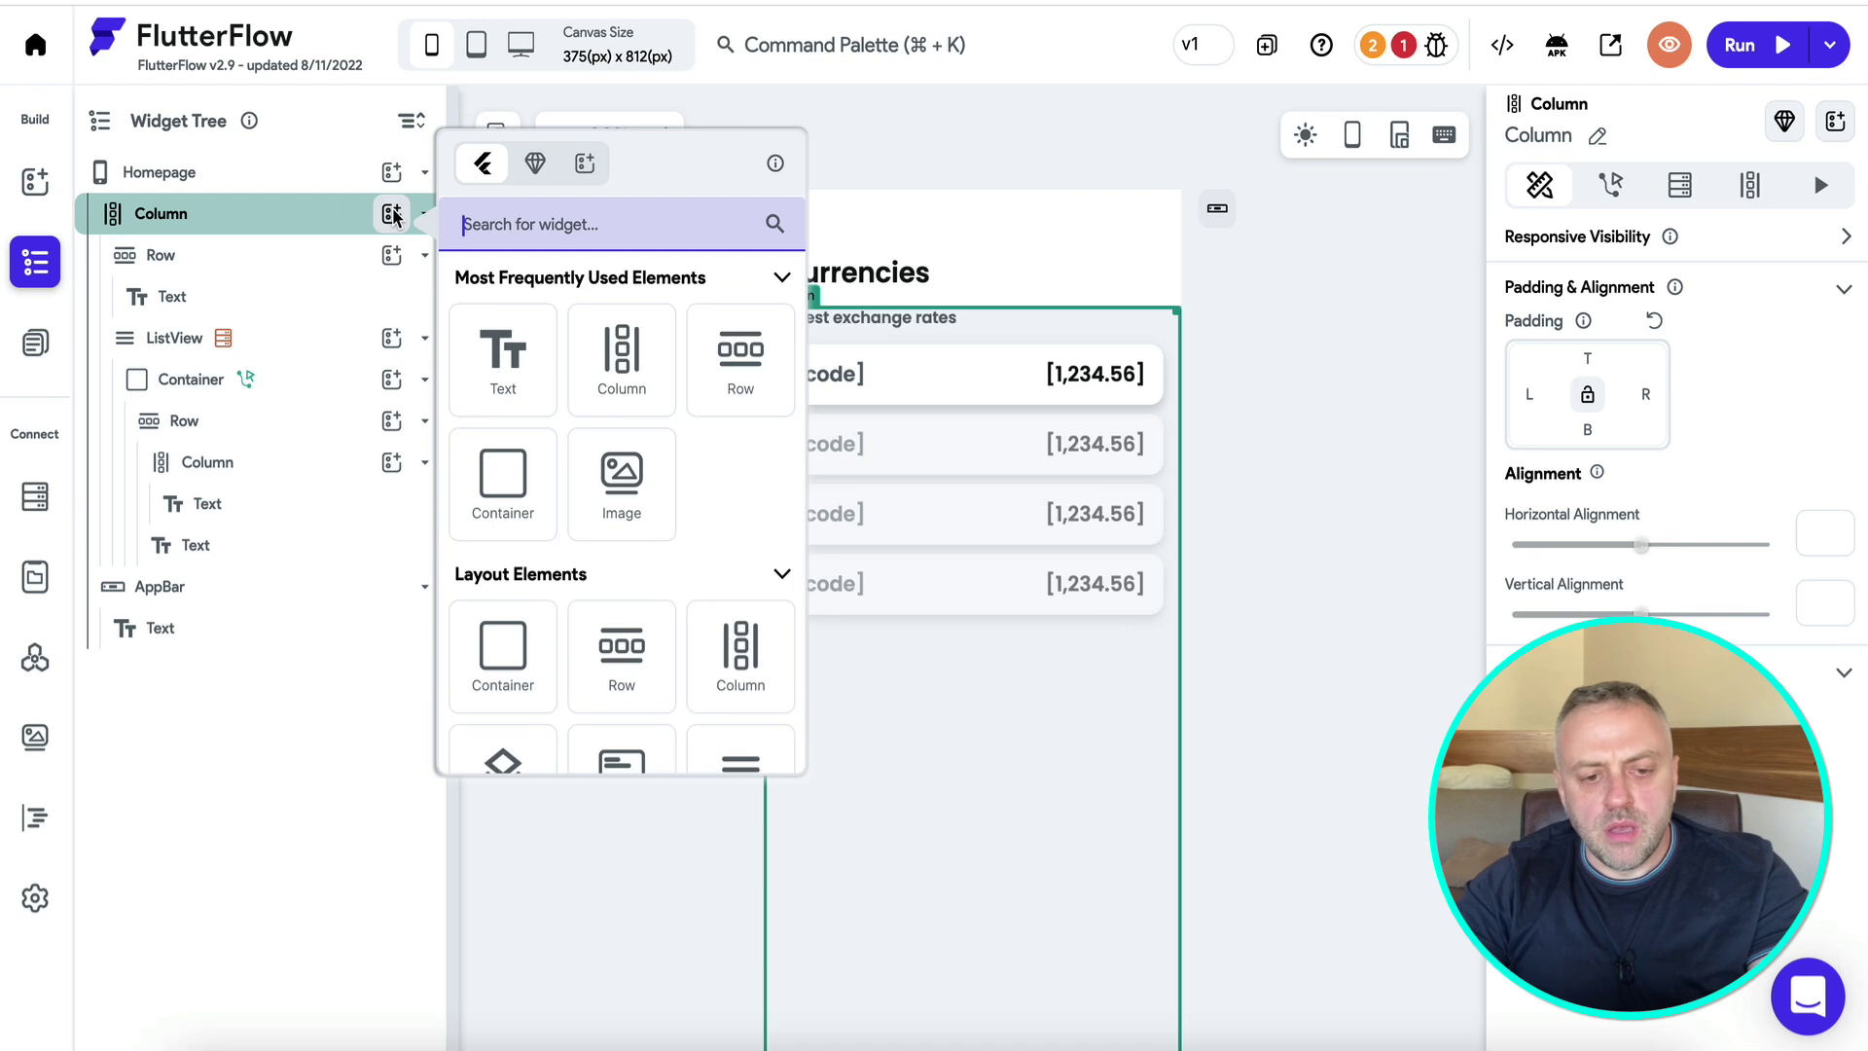
pyautogui.click(613, 164)
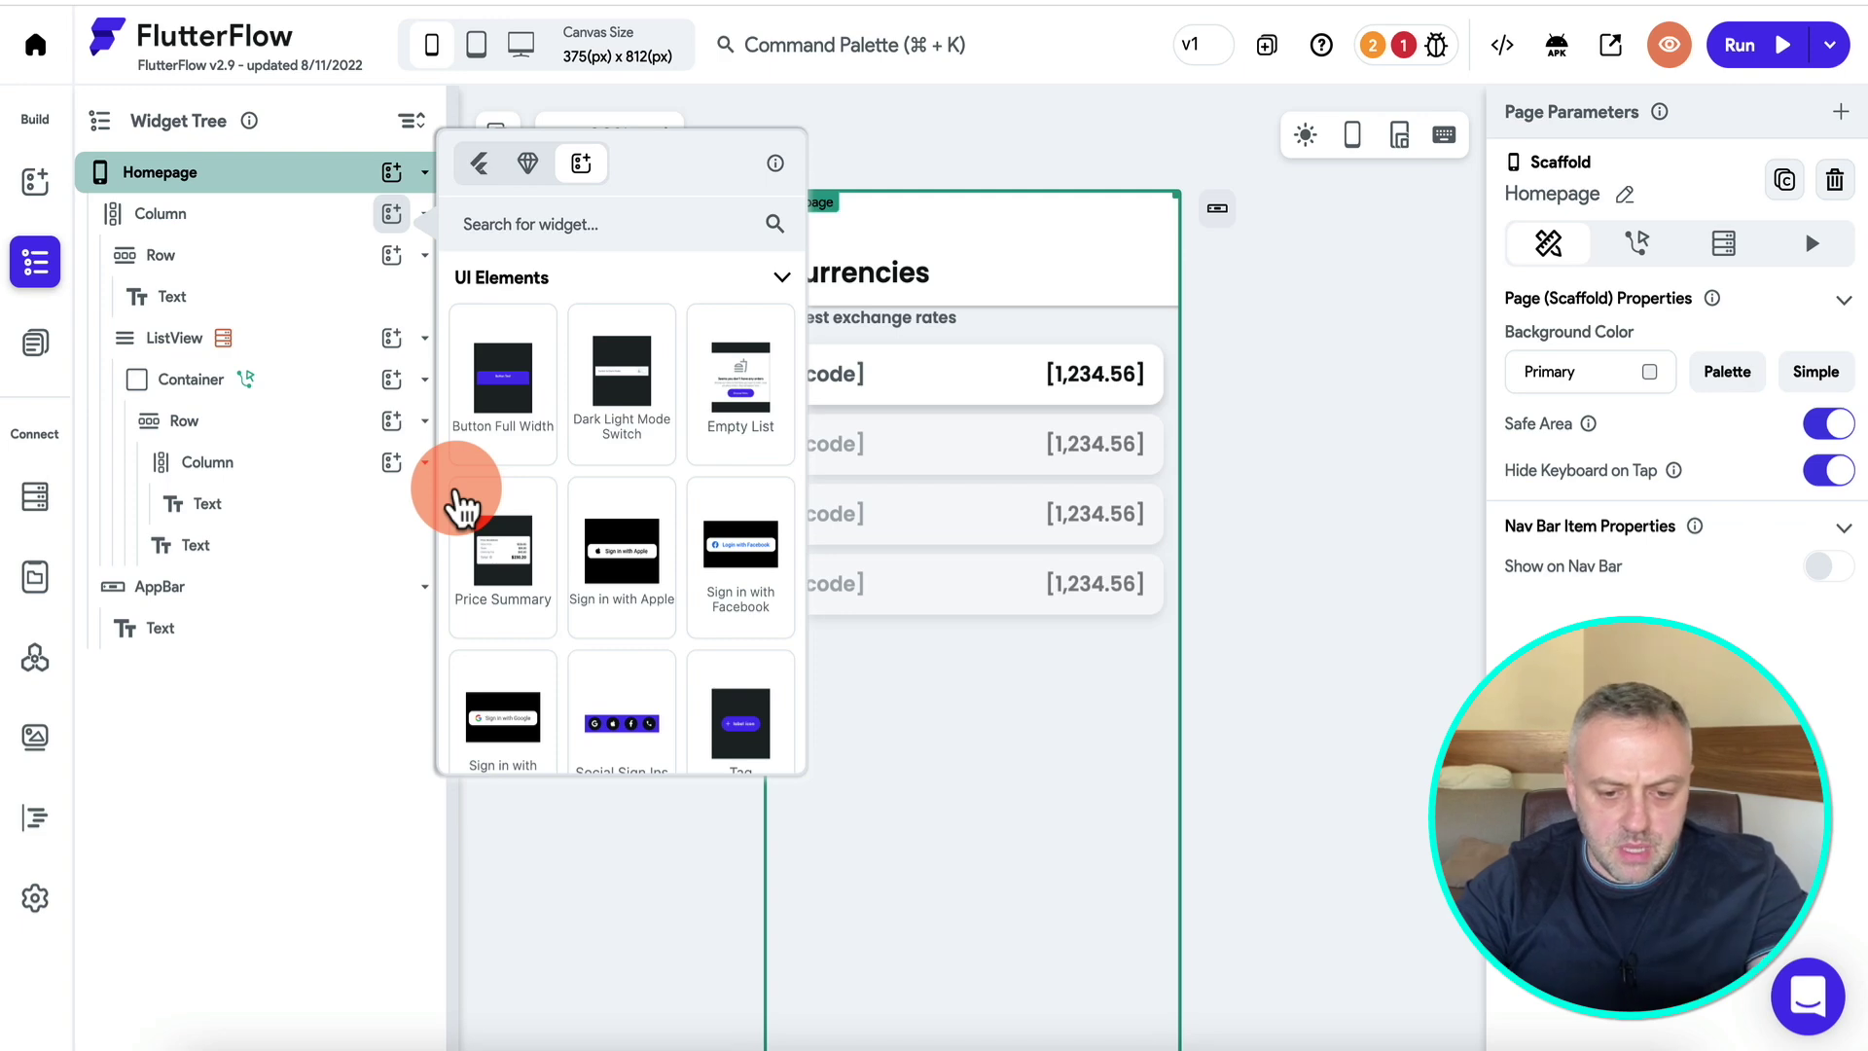
pyautogui.scroll(-10, 460, 504)
pyautogui.scroll(-3, 460, 504)
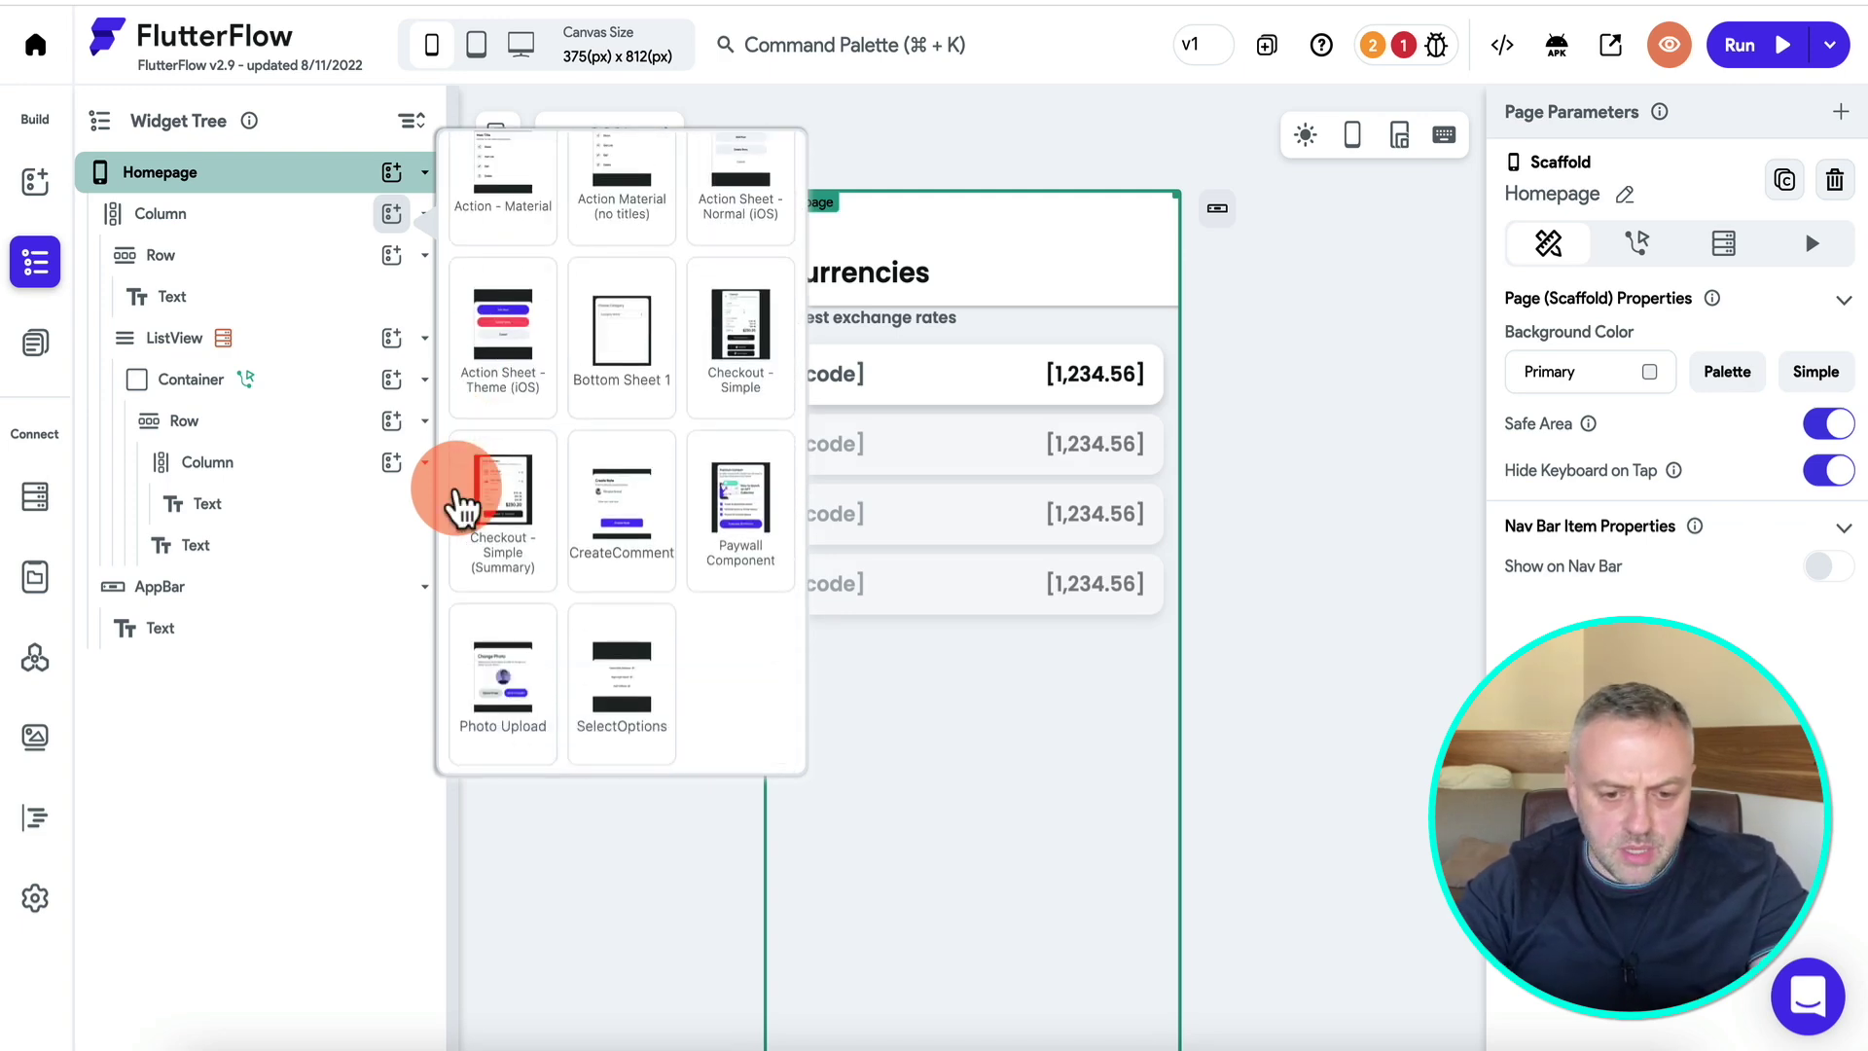
pyautogui.scroll(-5, 460, 504)
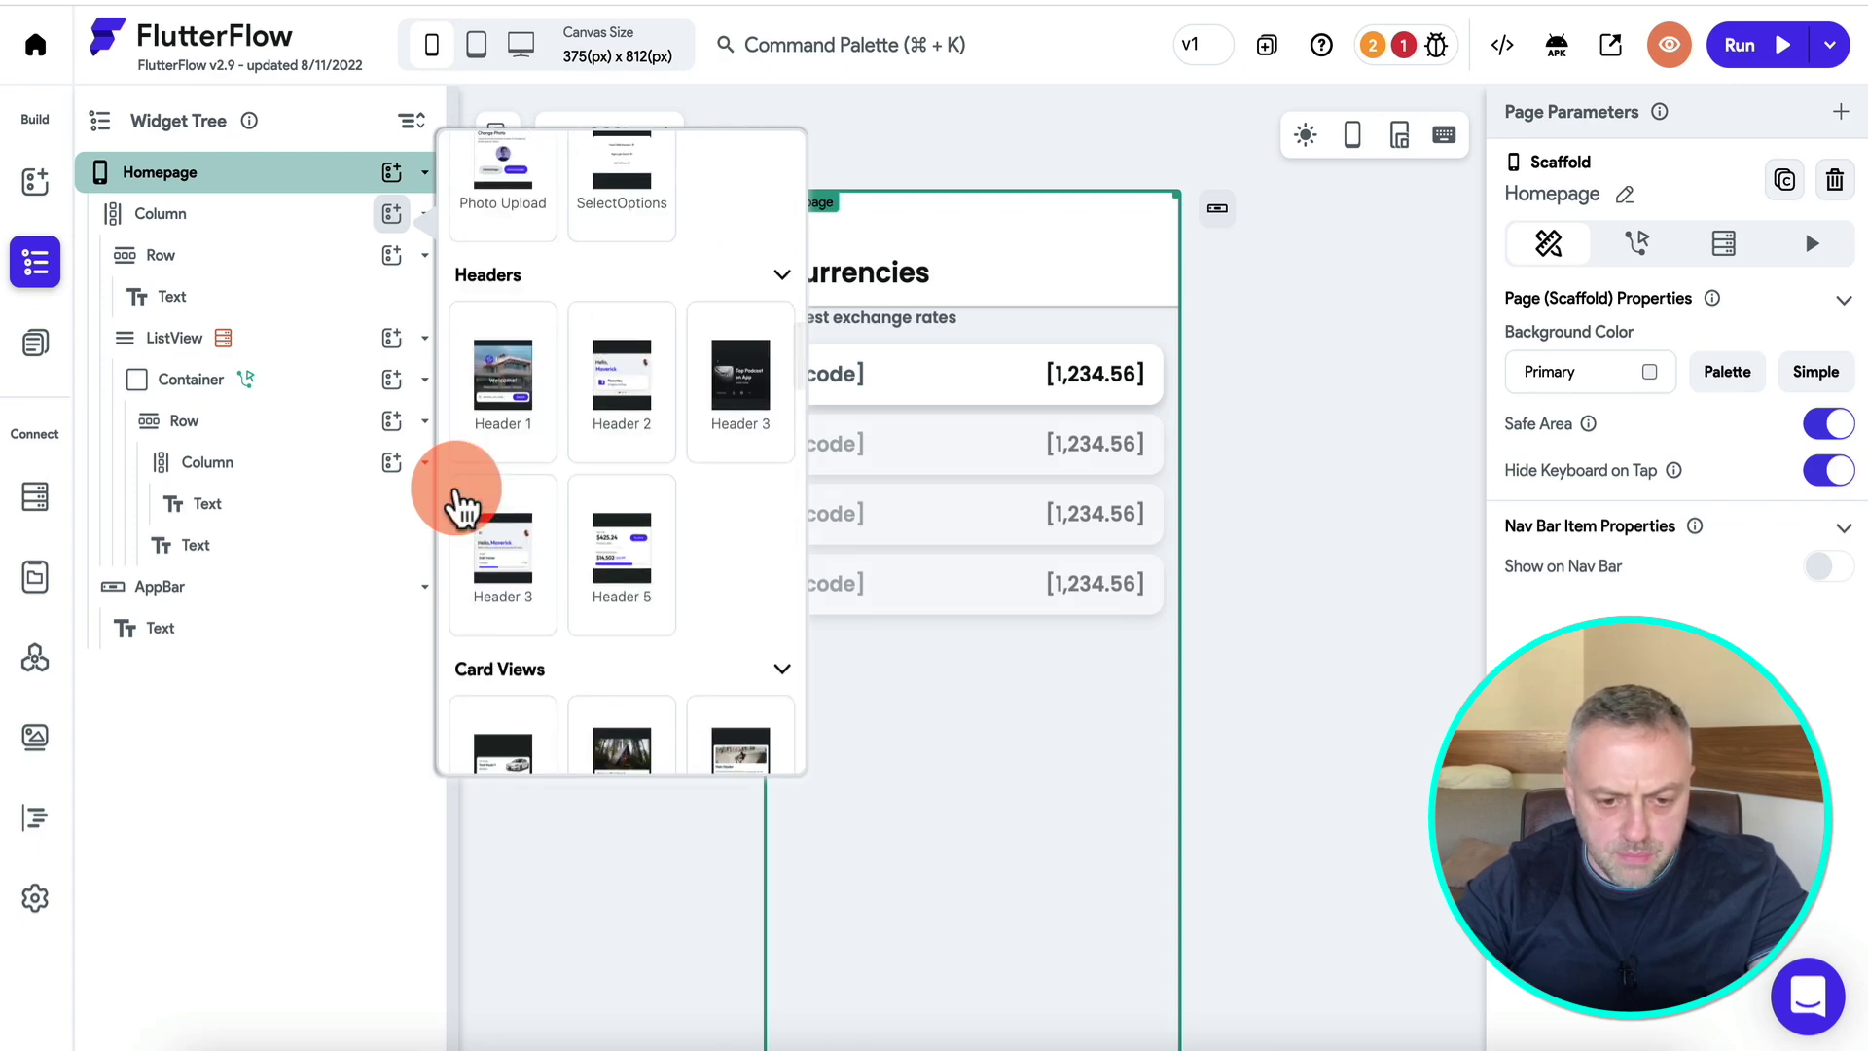
pyautogui.scroll(-5, 460, 504)
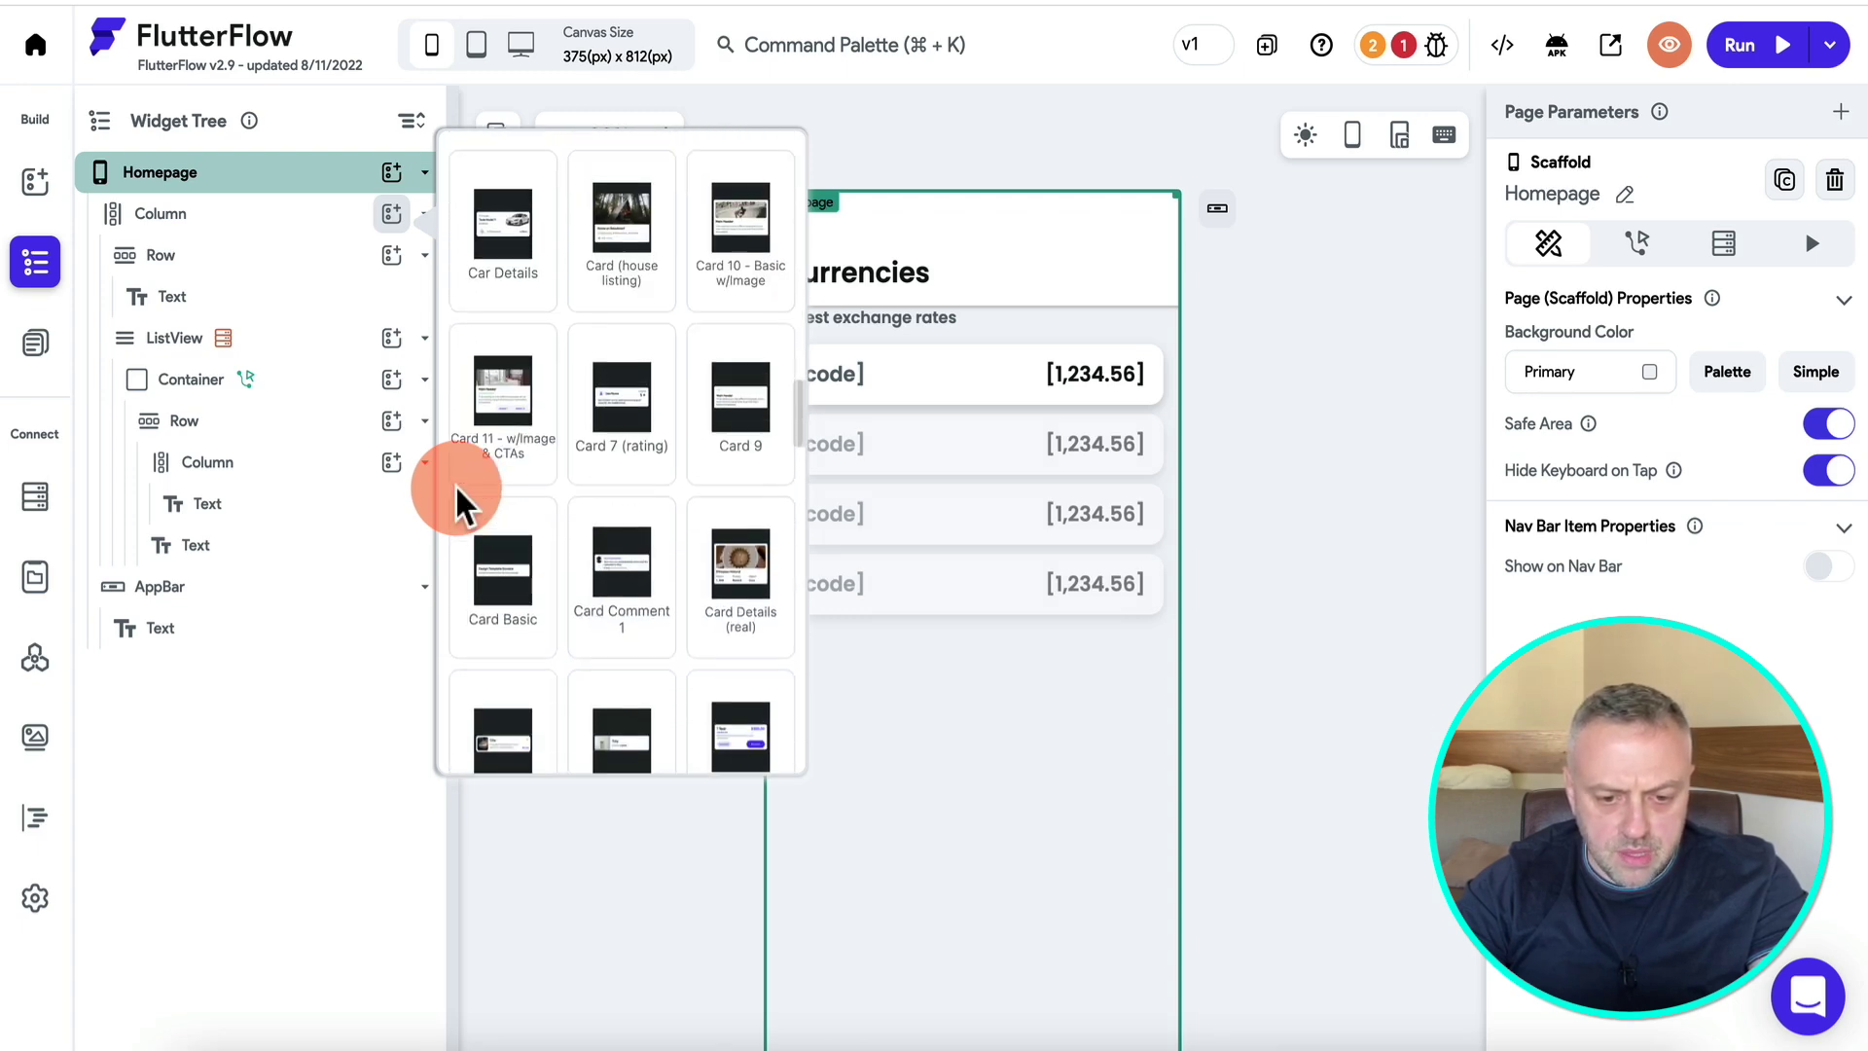
pyautogui.scroll(-3, 460, 504)
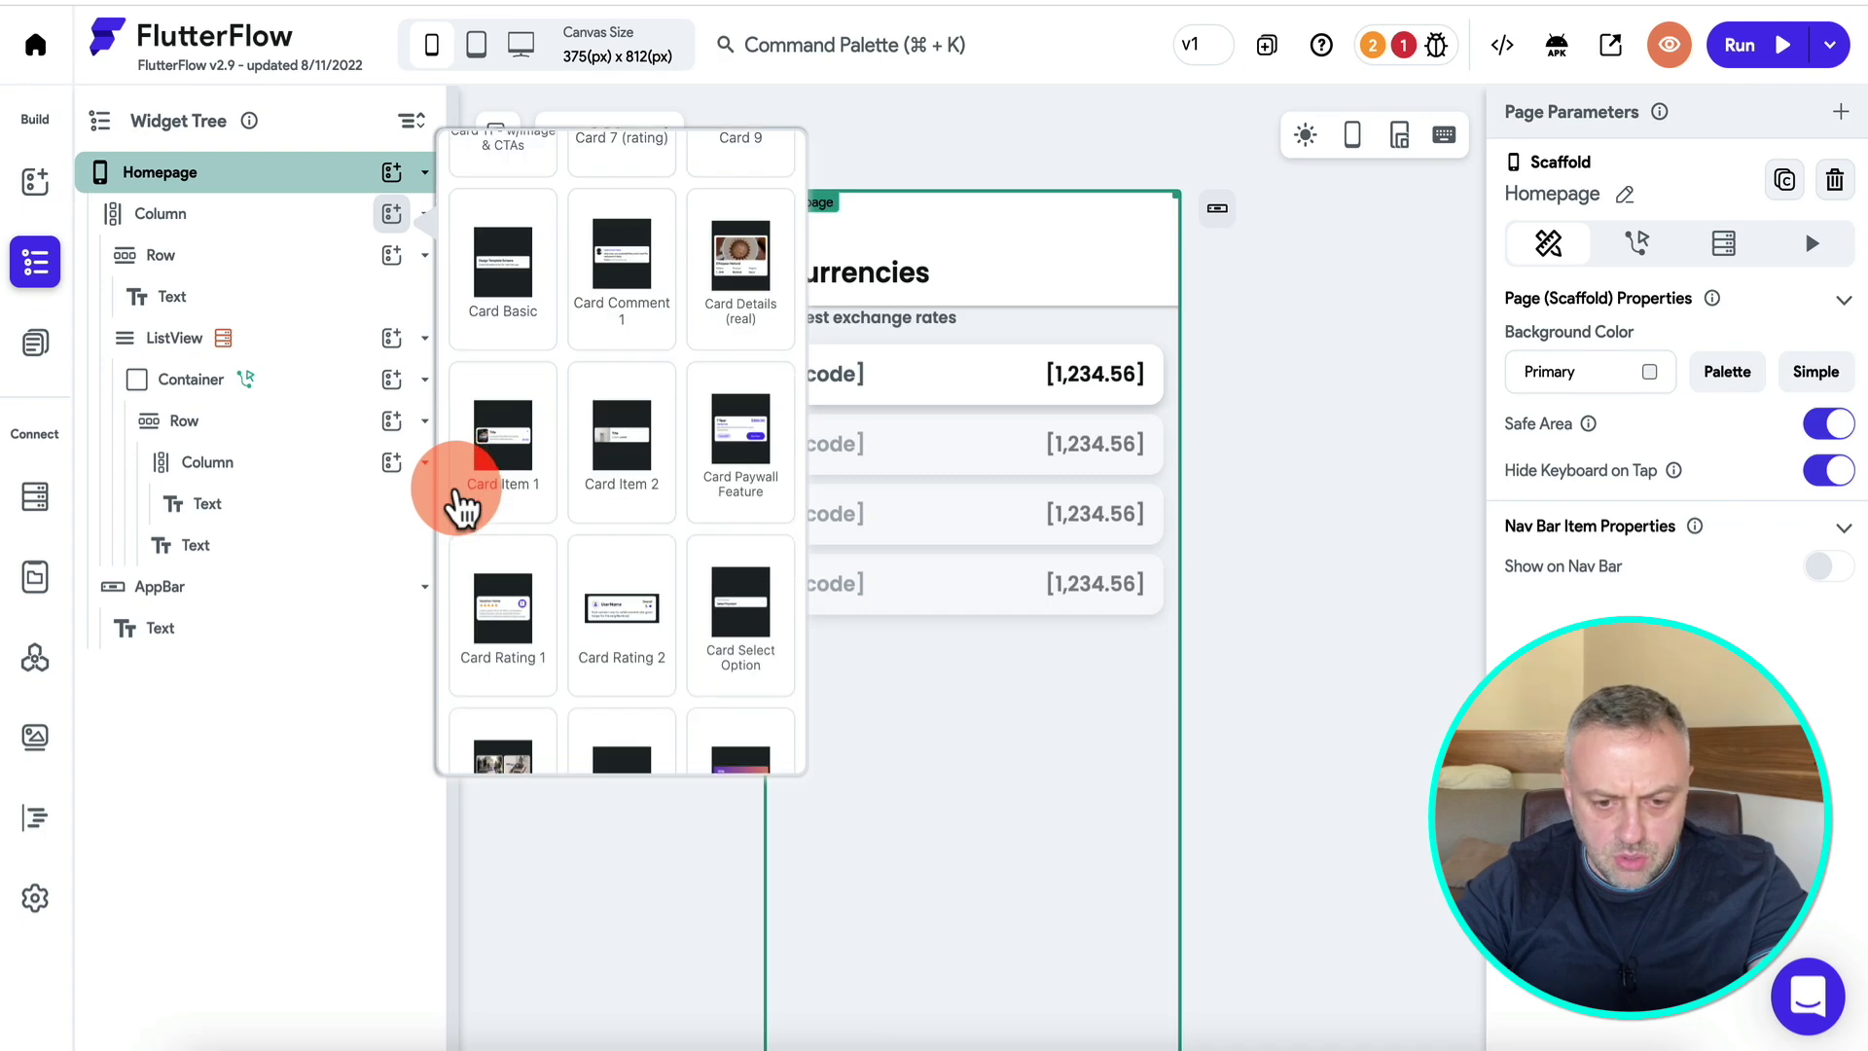
pyautogui.scroll(-3, 460, 504)
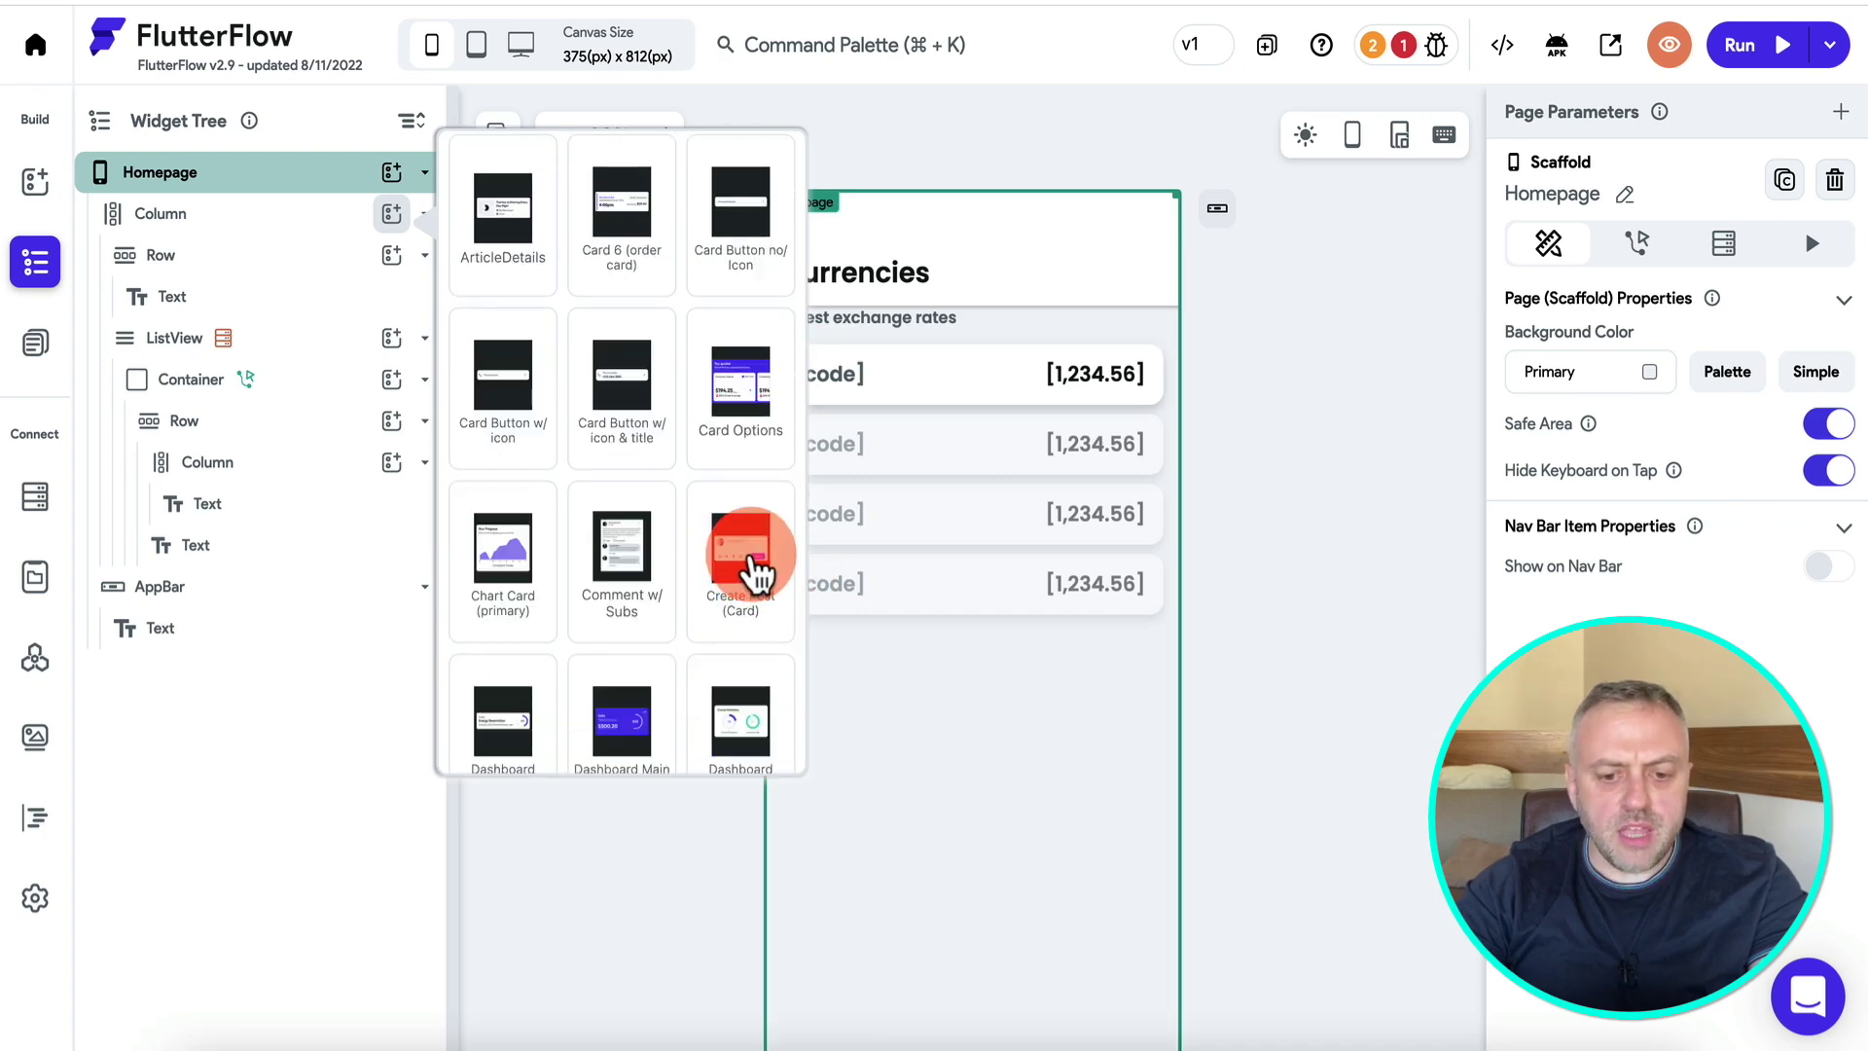
pyautogui.click(754, 566)
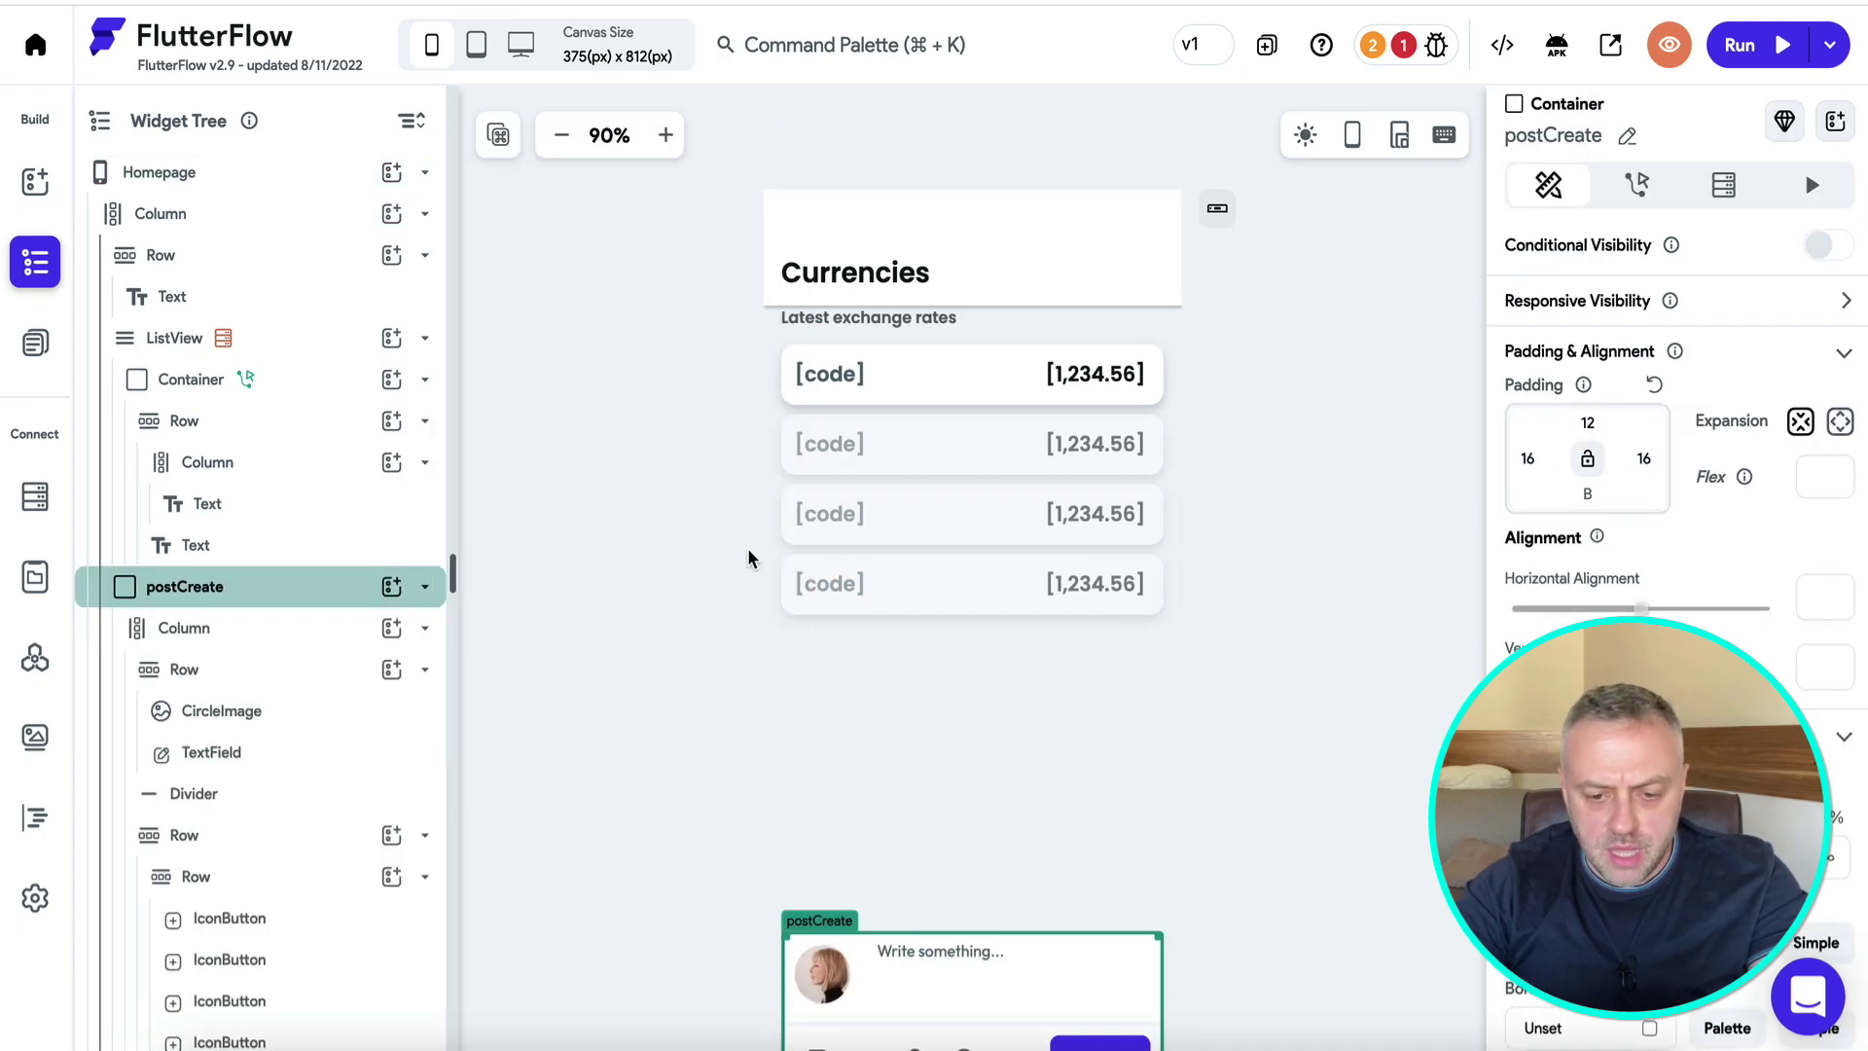
# Delete the circular profile image from the postCreate card.
pyautogui.scroll(-2, 674, 828)
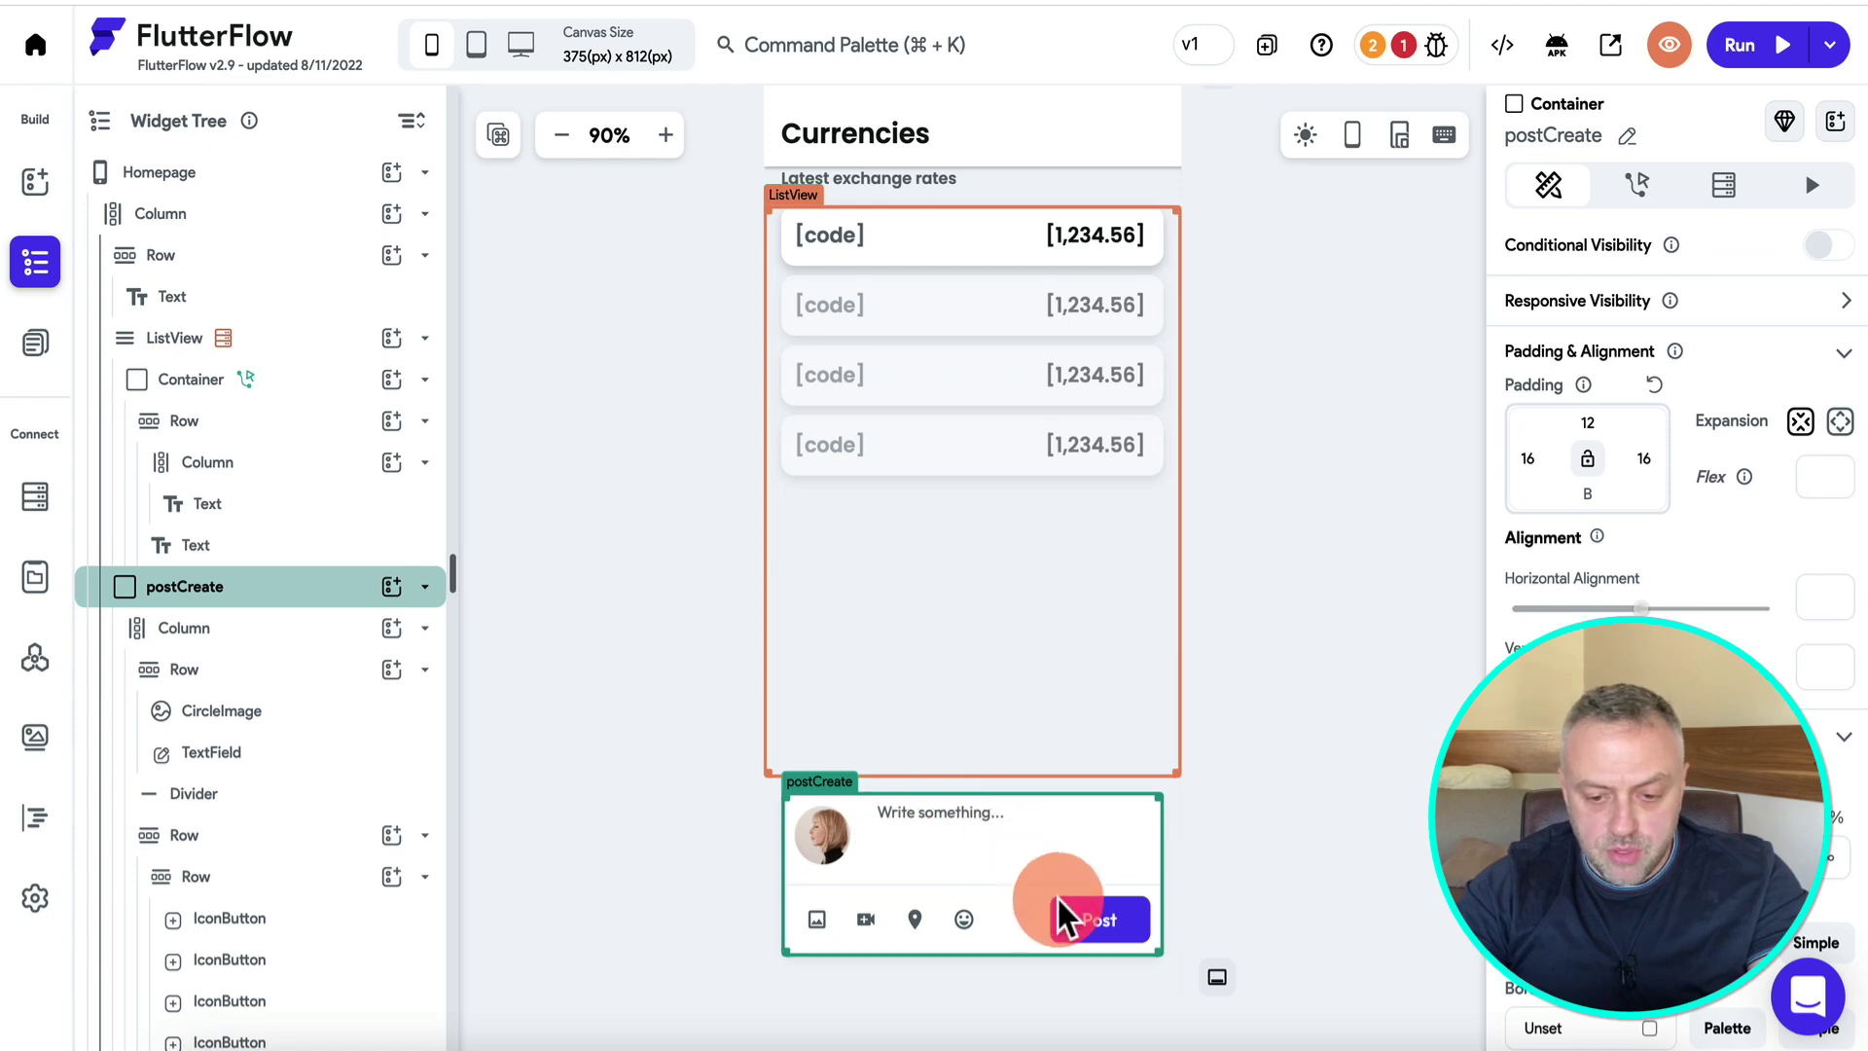
pyautogui.click(828, 860)
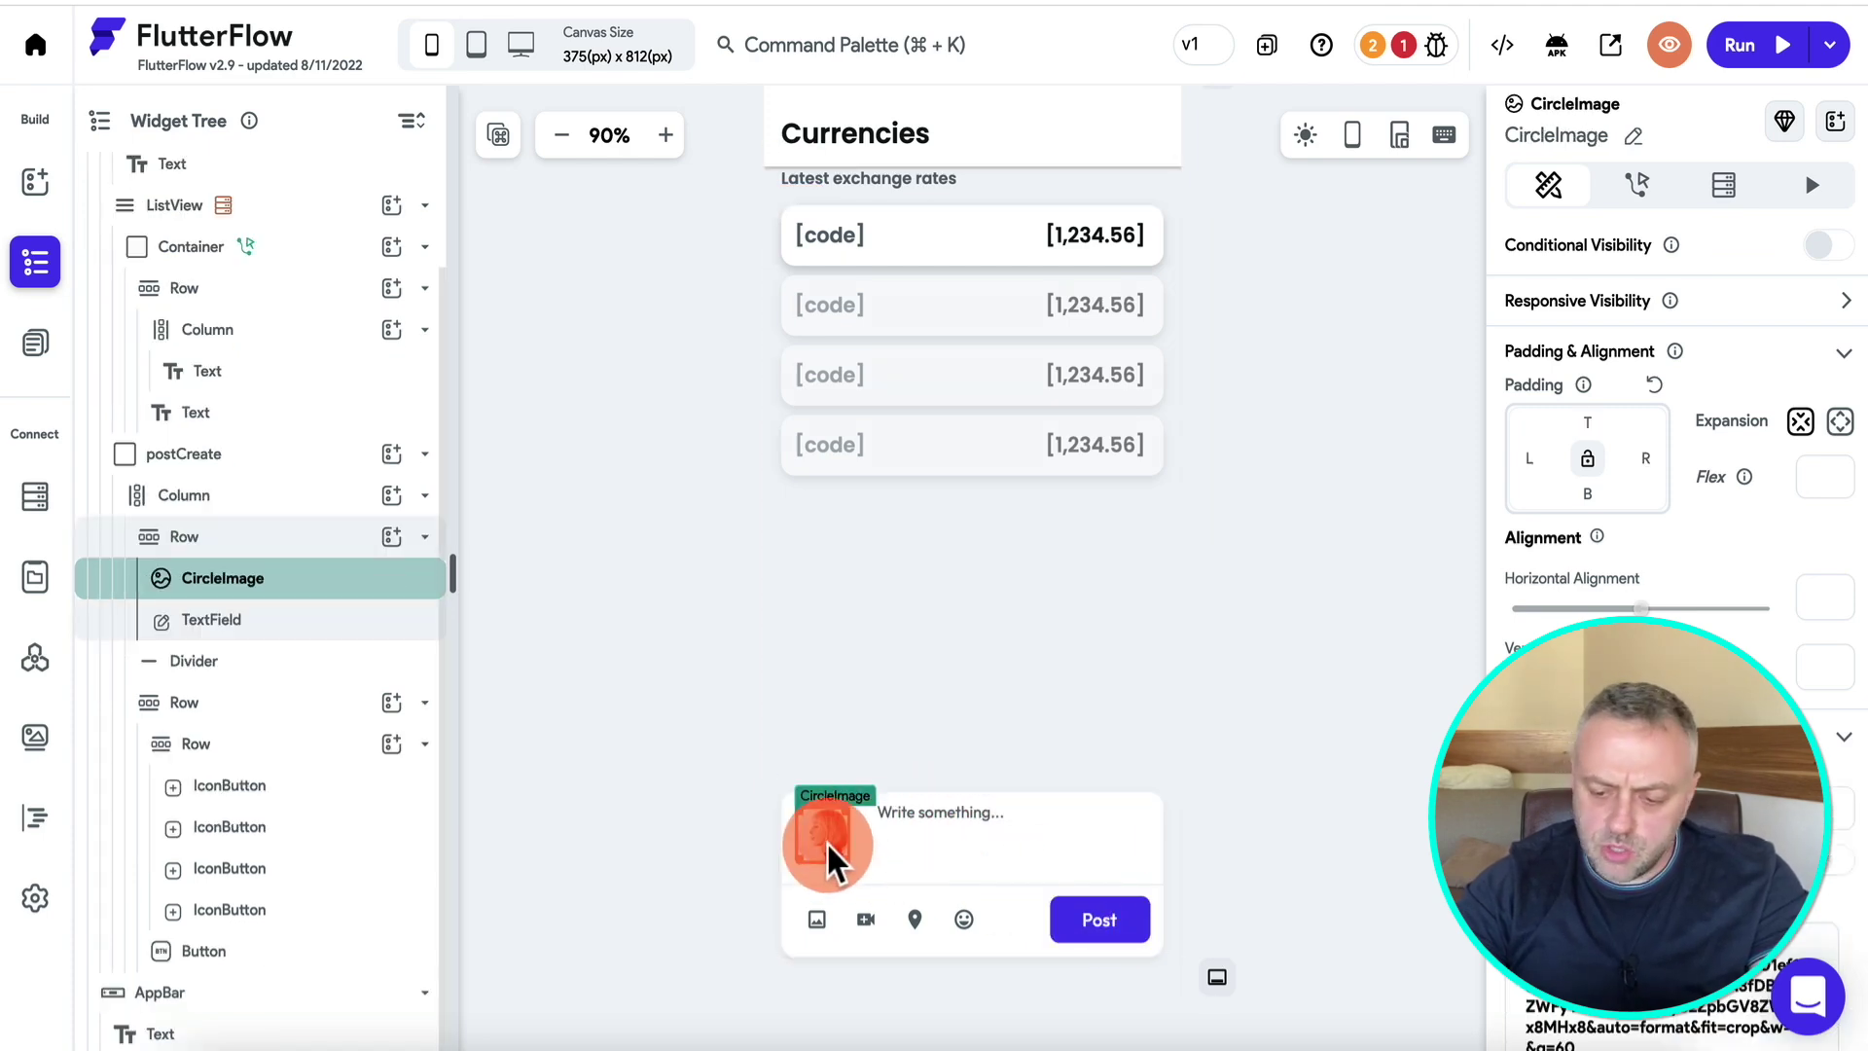
pyautogui.press('Delete')
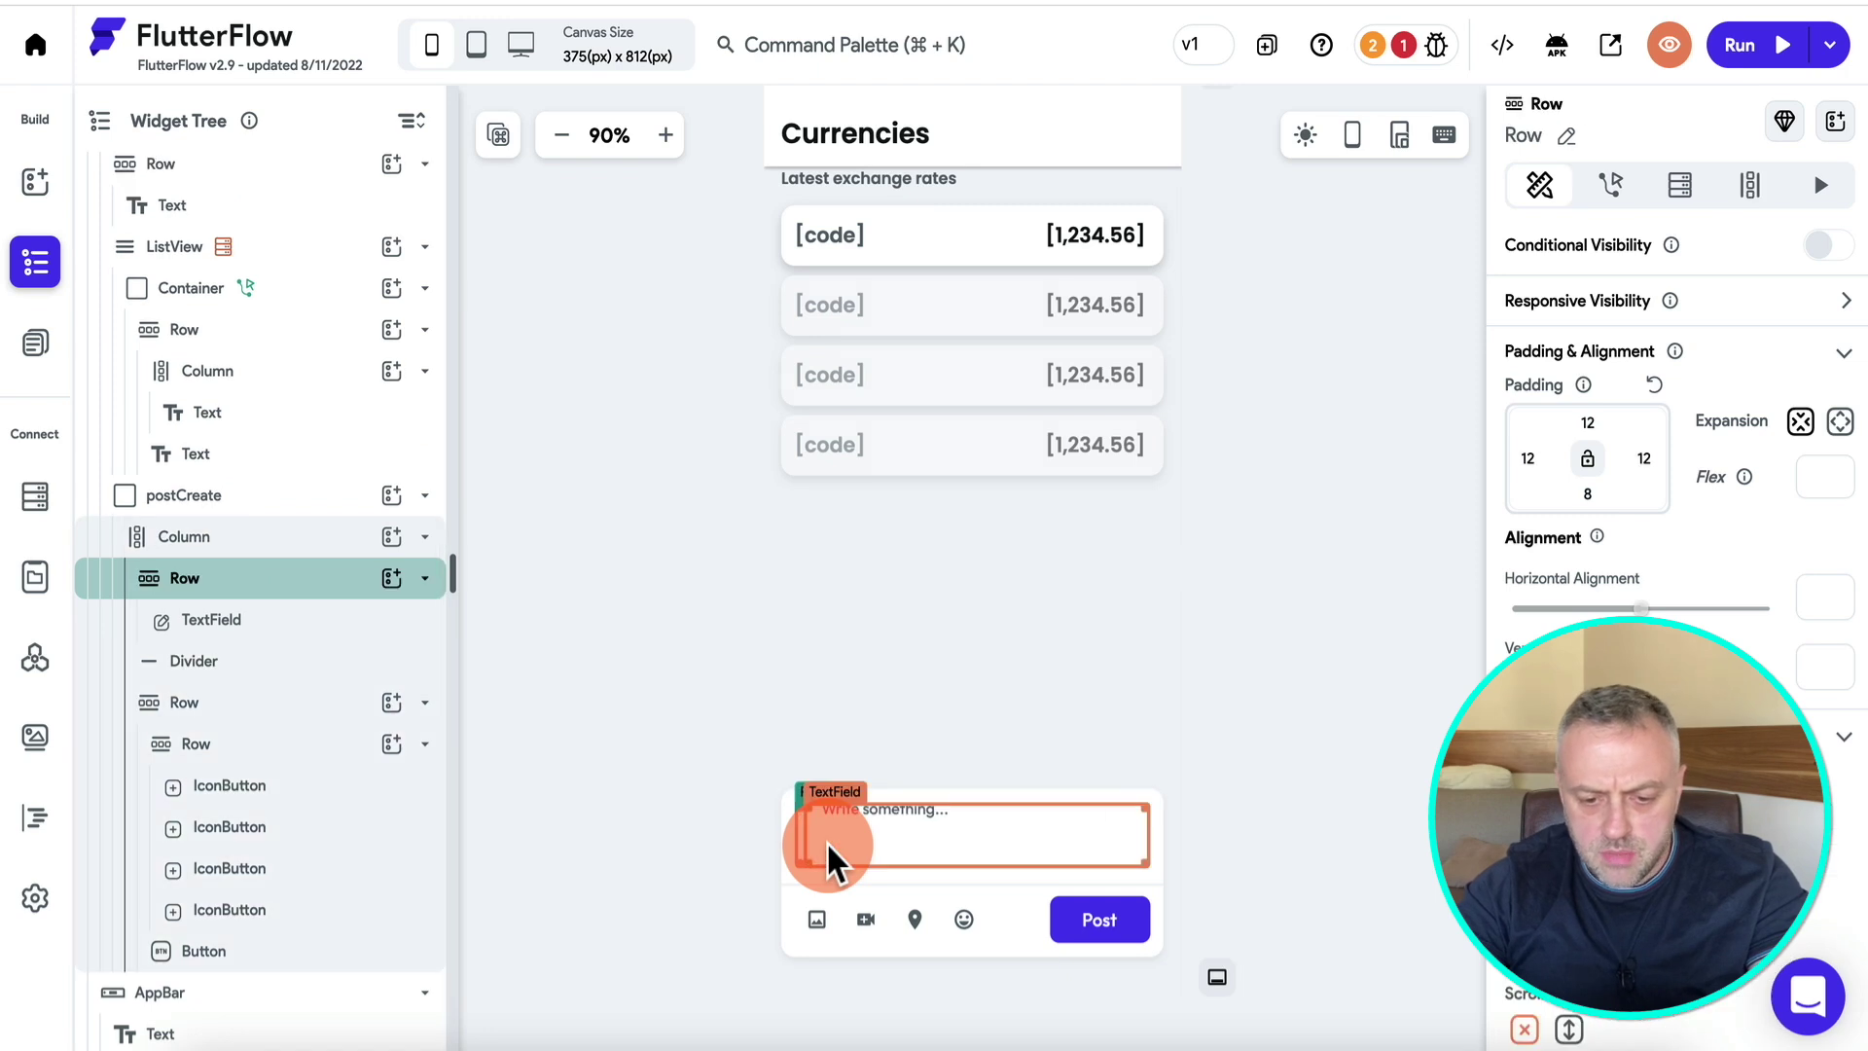
# Delete the row of icon buttons from the postCreate card, and set the remaining button row's main axis alignment to Space Evenly.
pyautogui.click(813, 924)
pyautogui.click(268, 747)
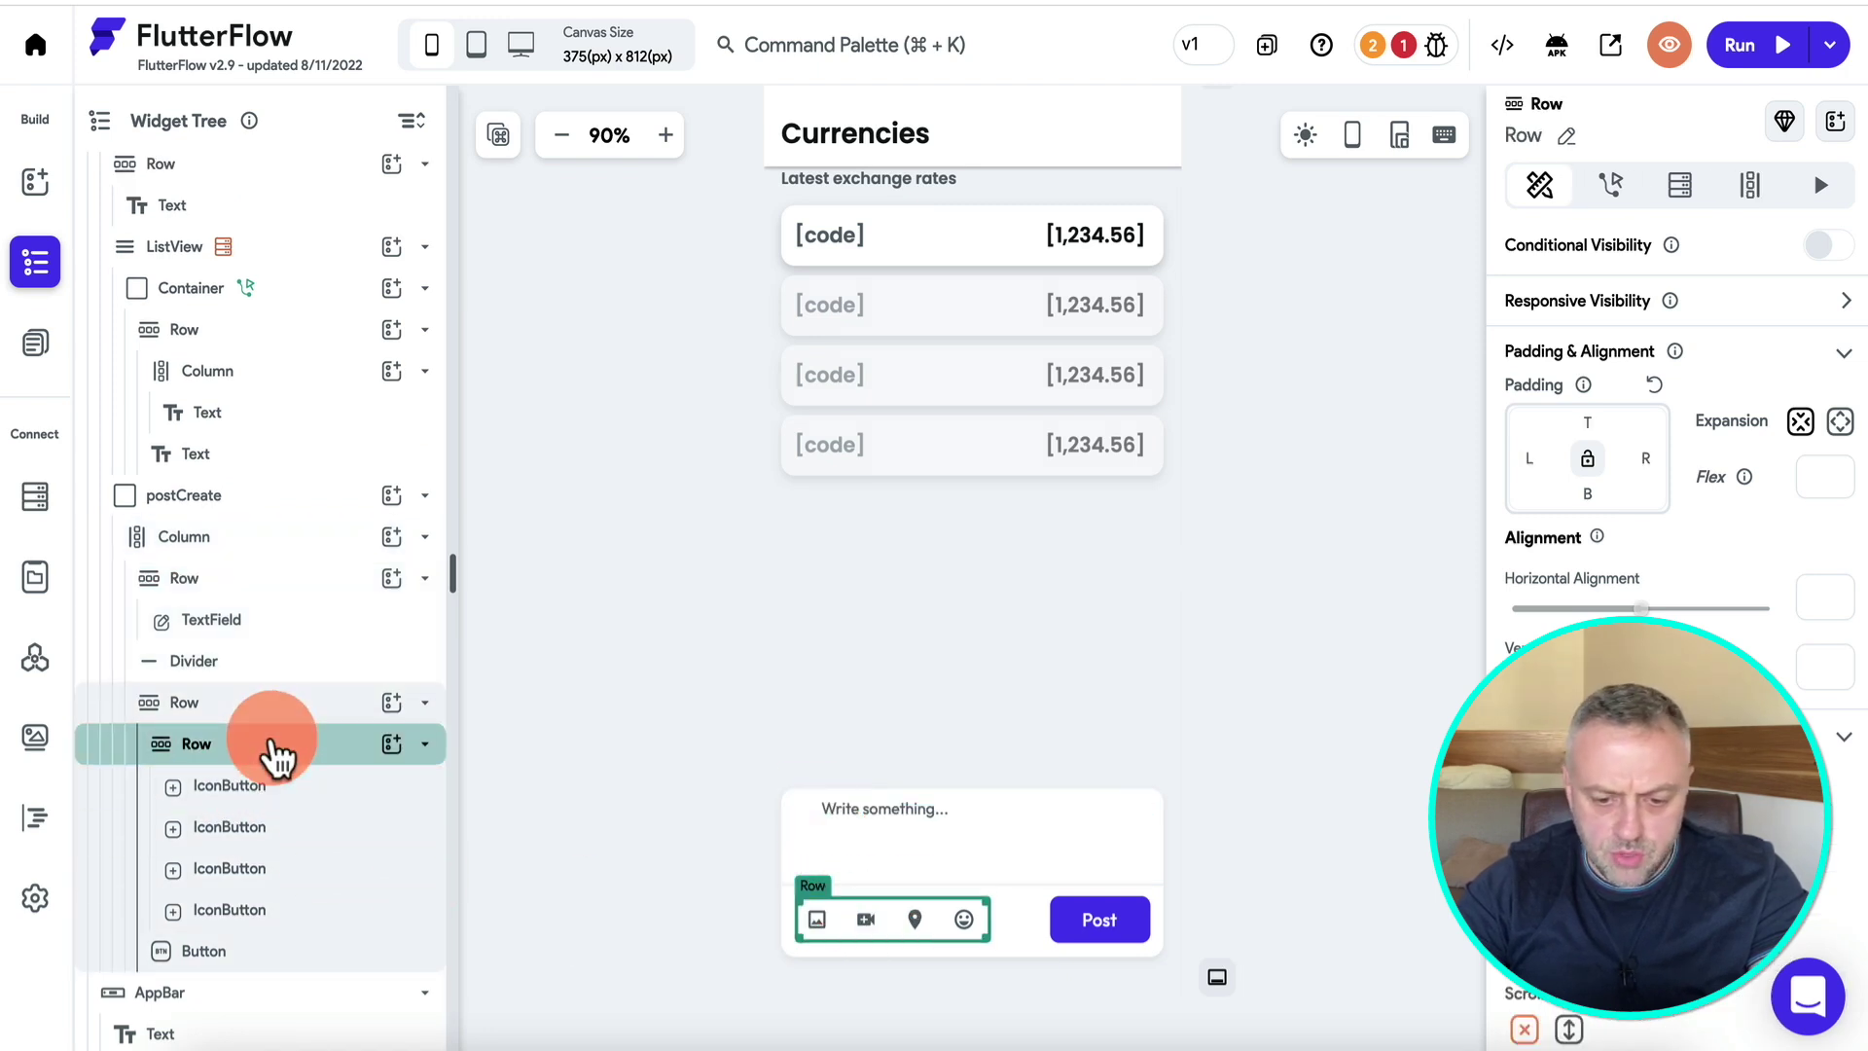
pyautogui.press('Delete')
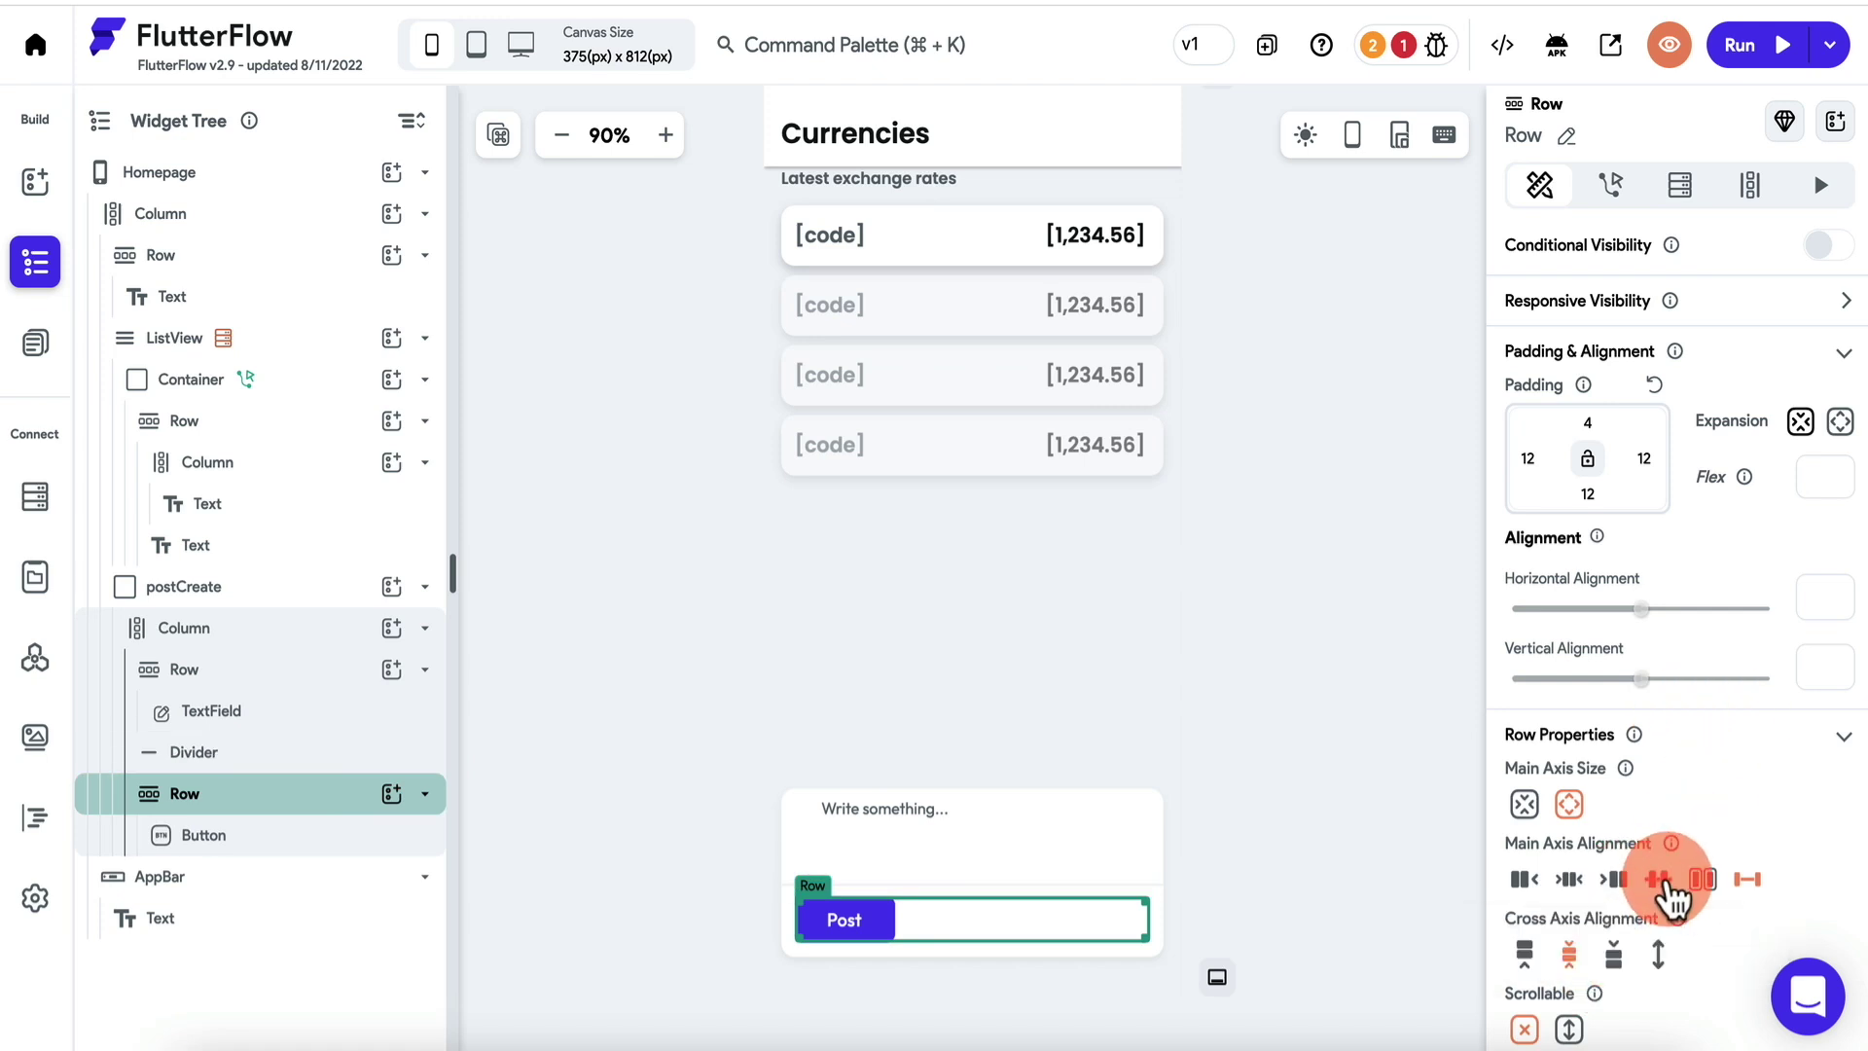
pyautogui.click(1658, 881)
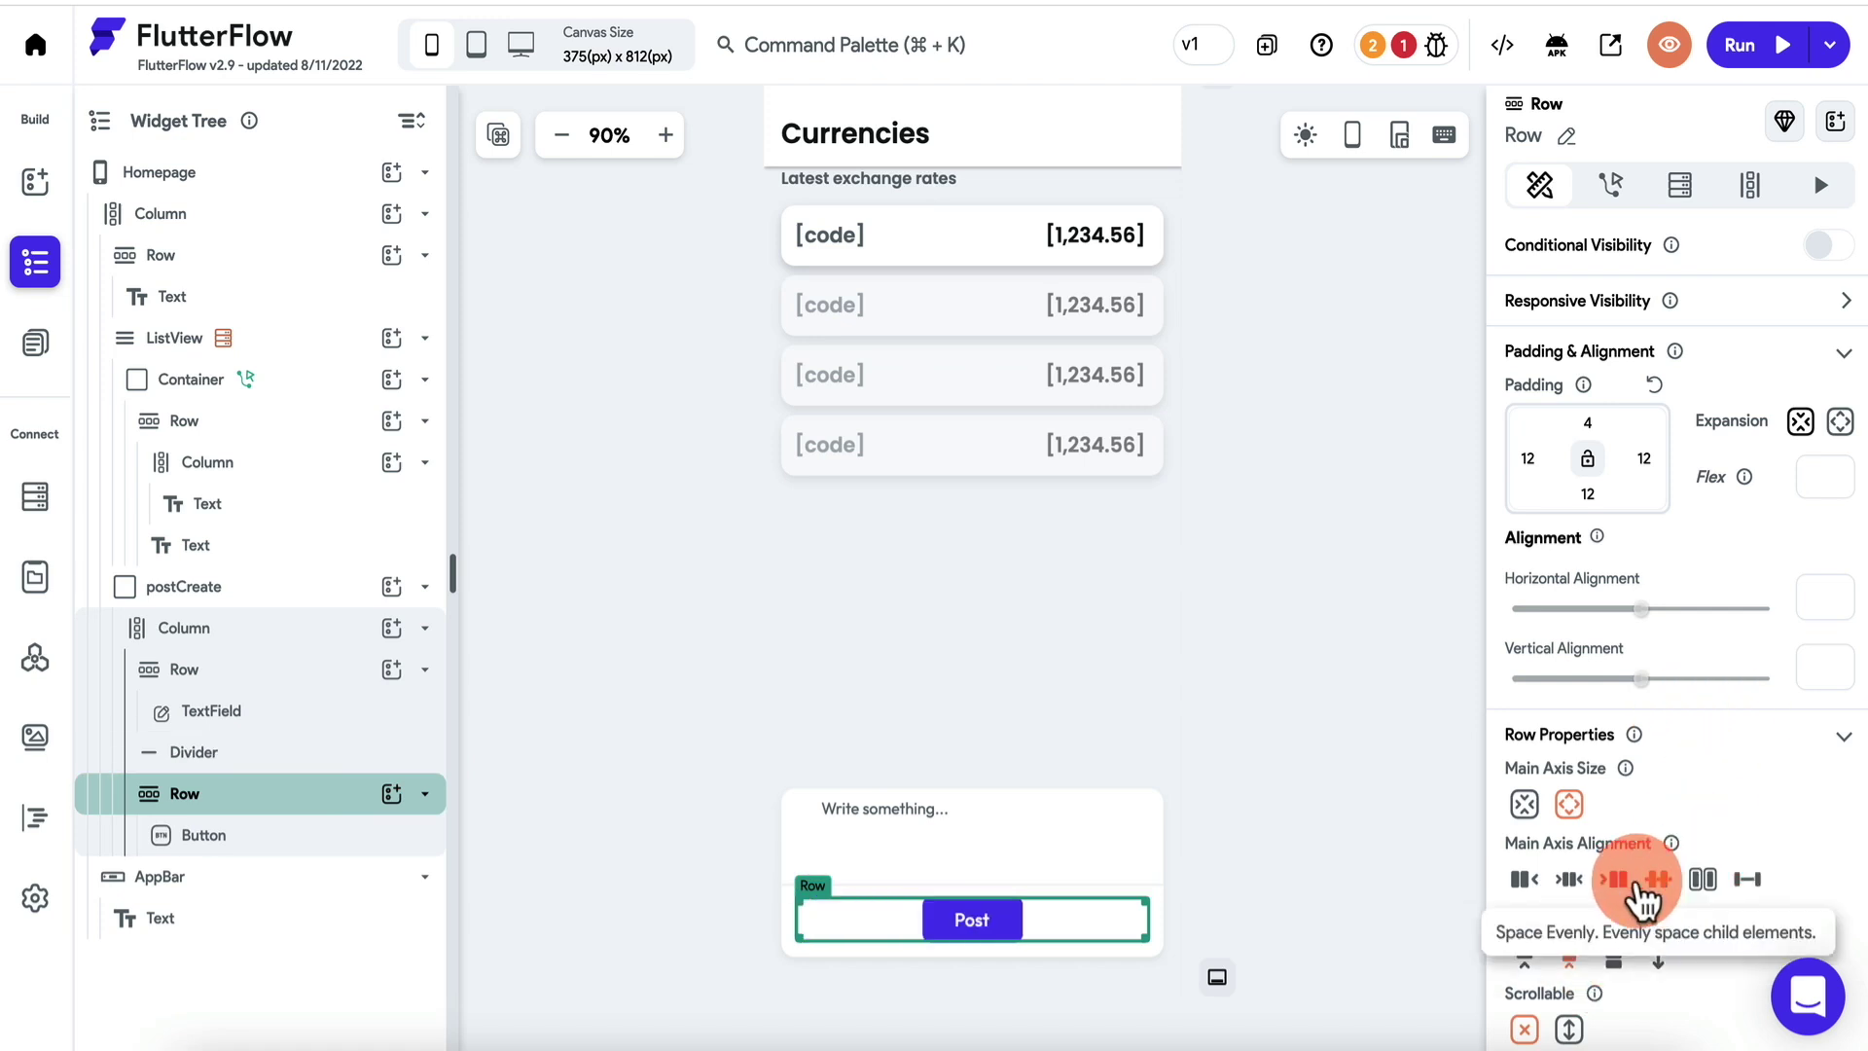
# Set the hint text of the postCreate card's TextField to "Enter new value".
pyautogui.click(885, 813)
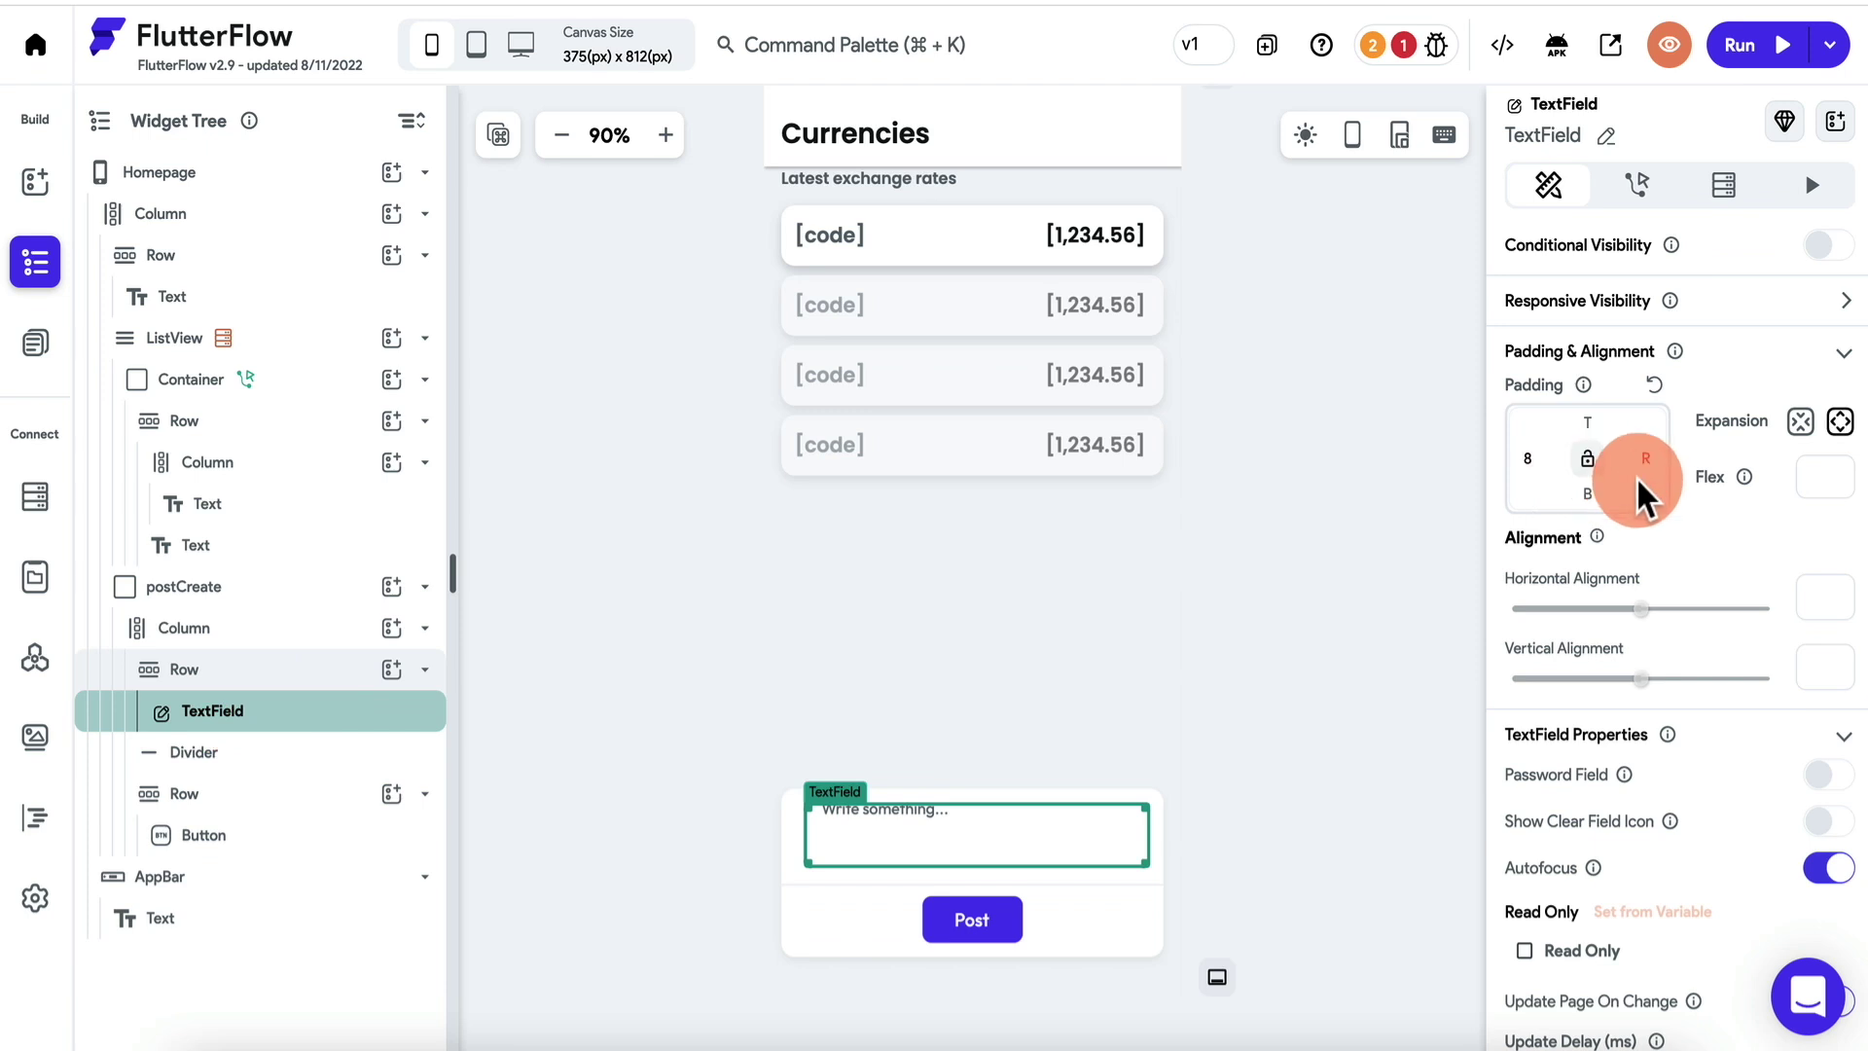
pyautogui.scroll(-8, 1638, 491)
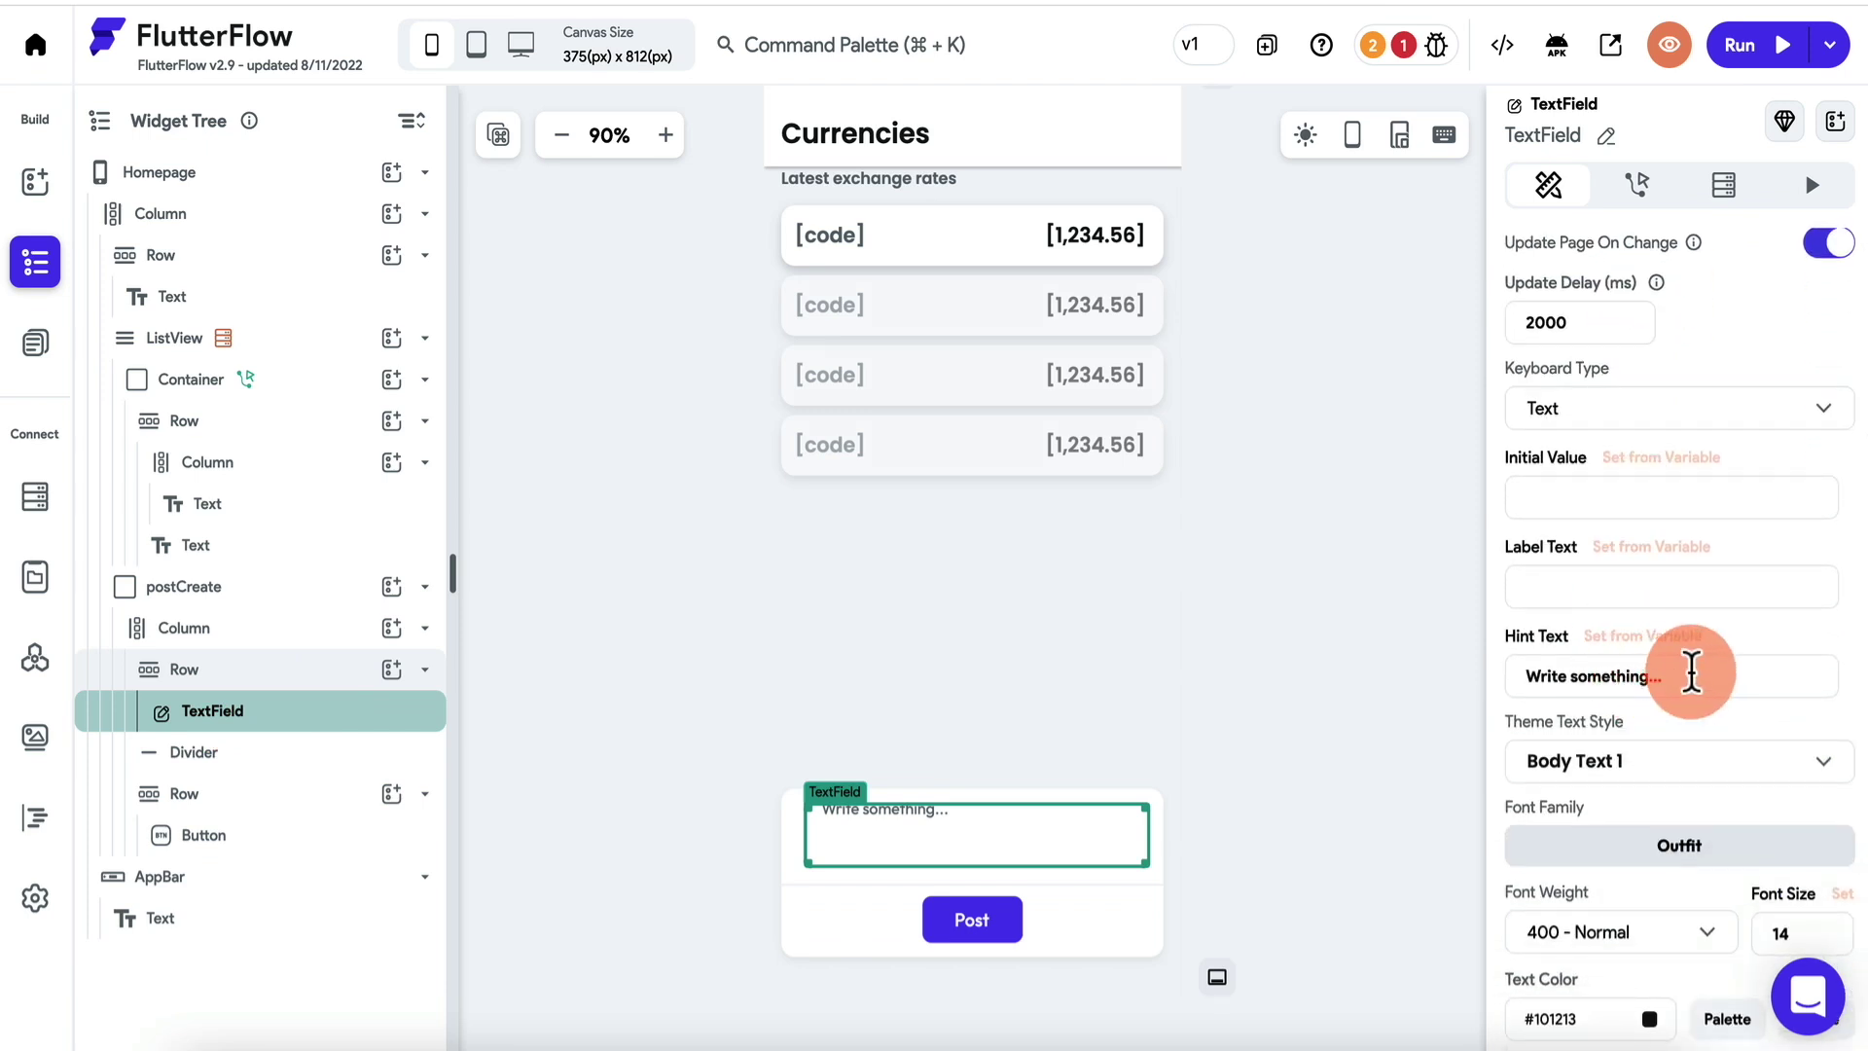
pyautogui.moveTo(1688, 672); pyautogui.dragTo(1480, 671)
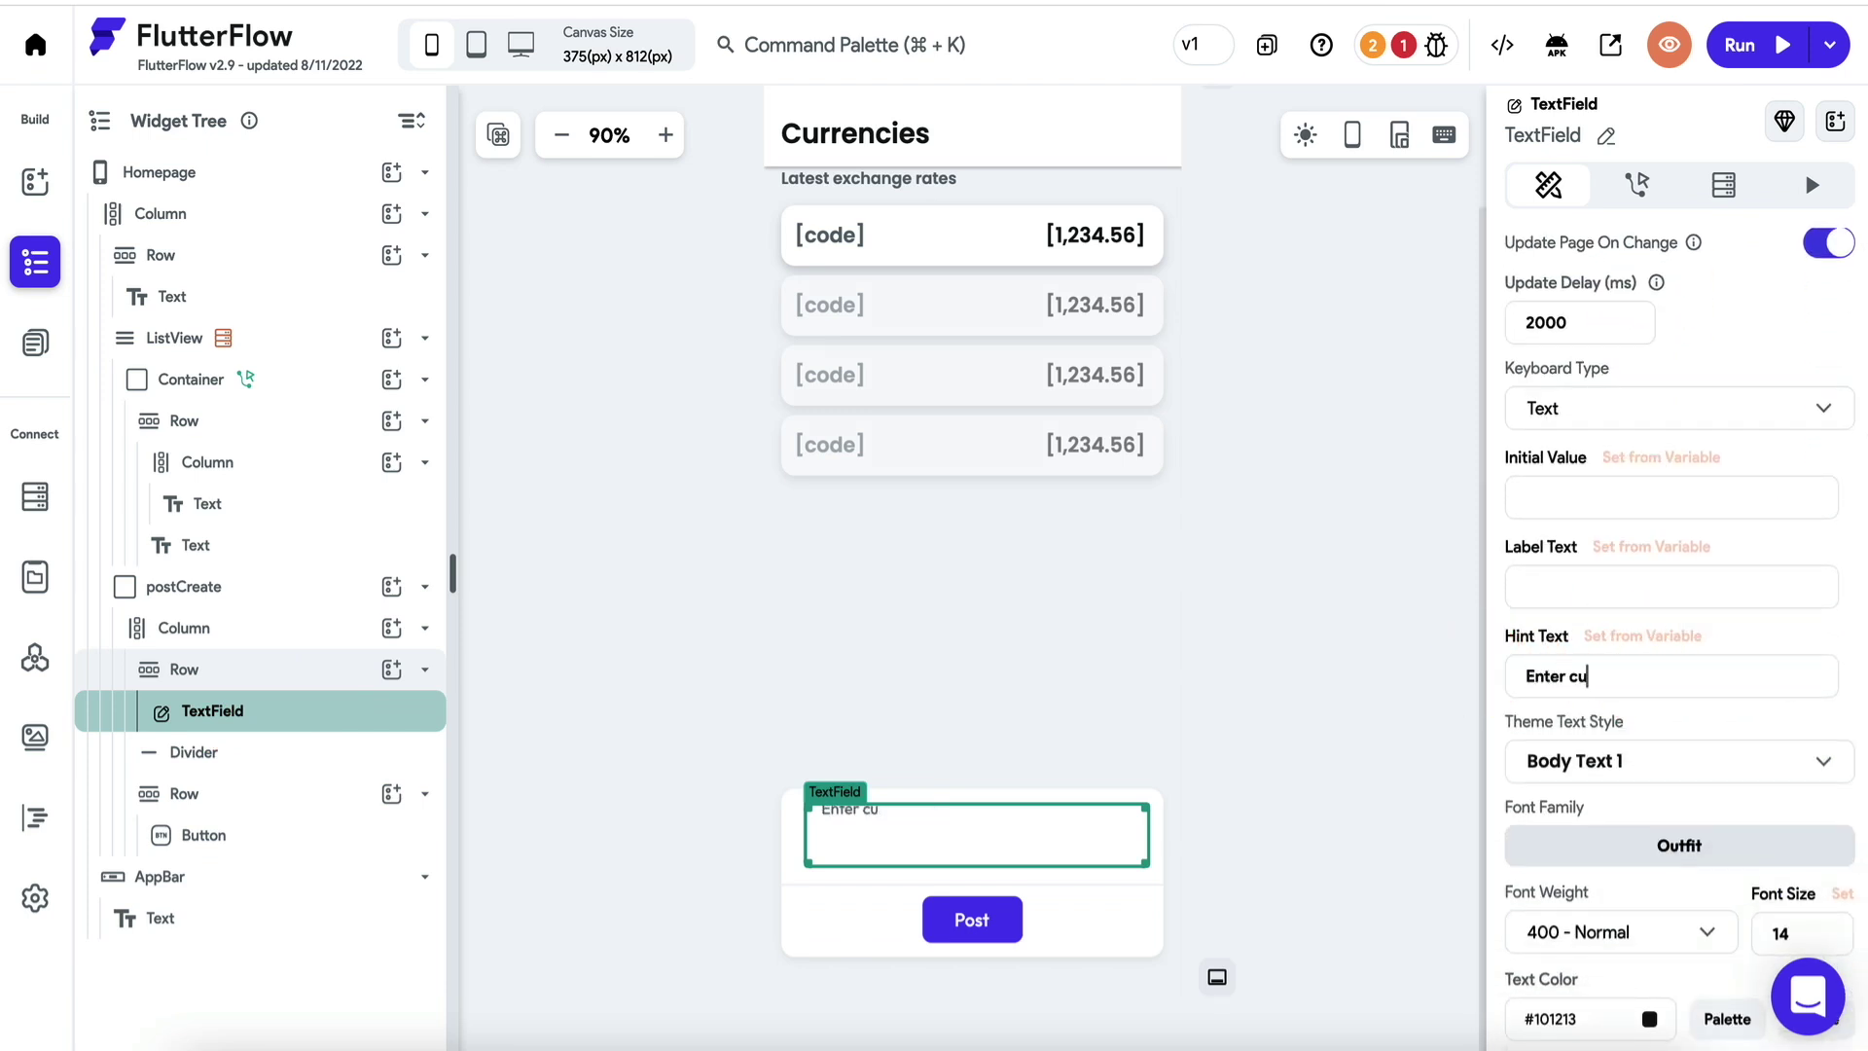
pyautogui.write('Enter new value')
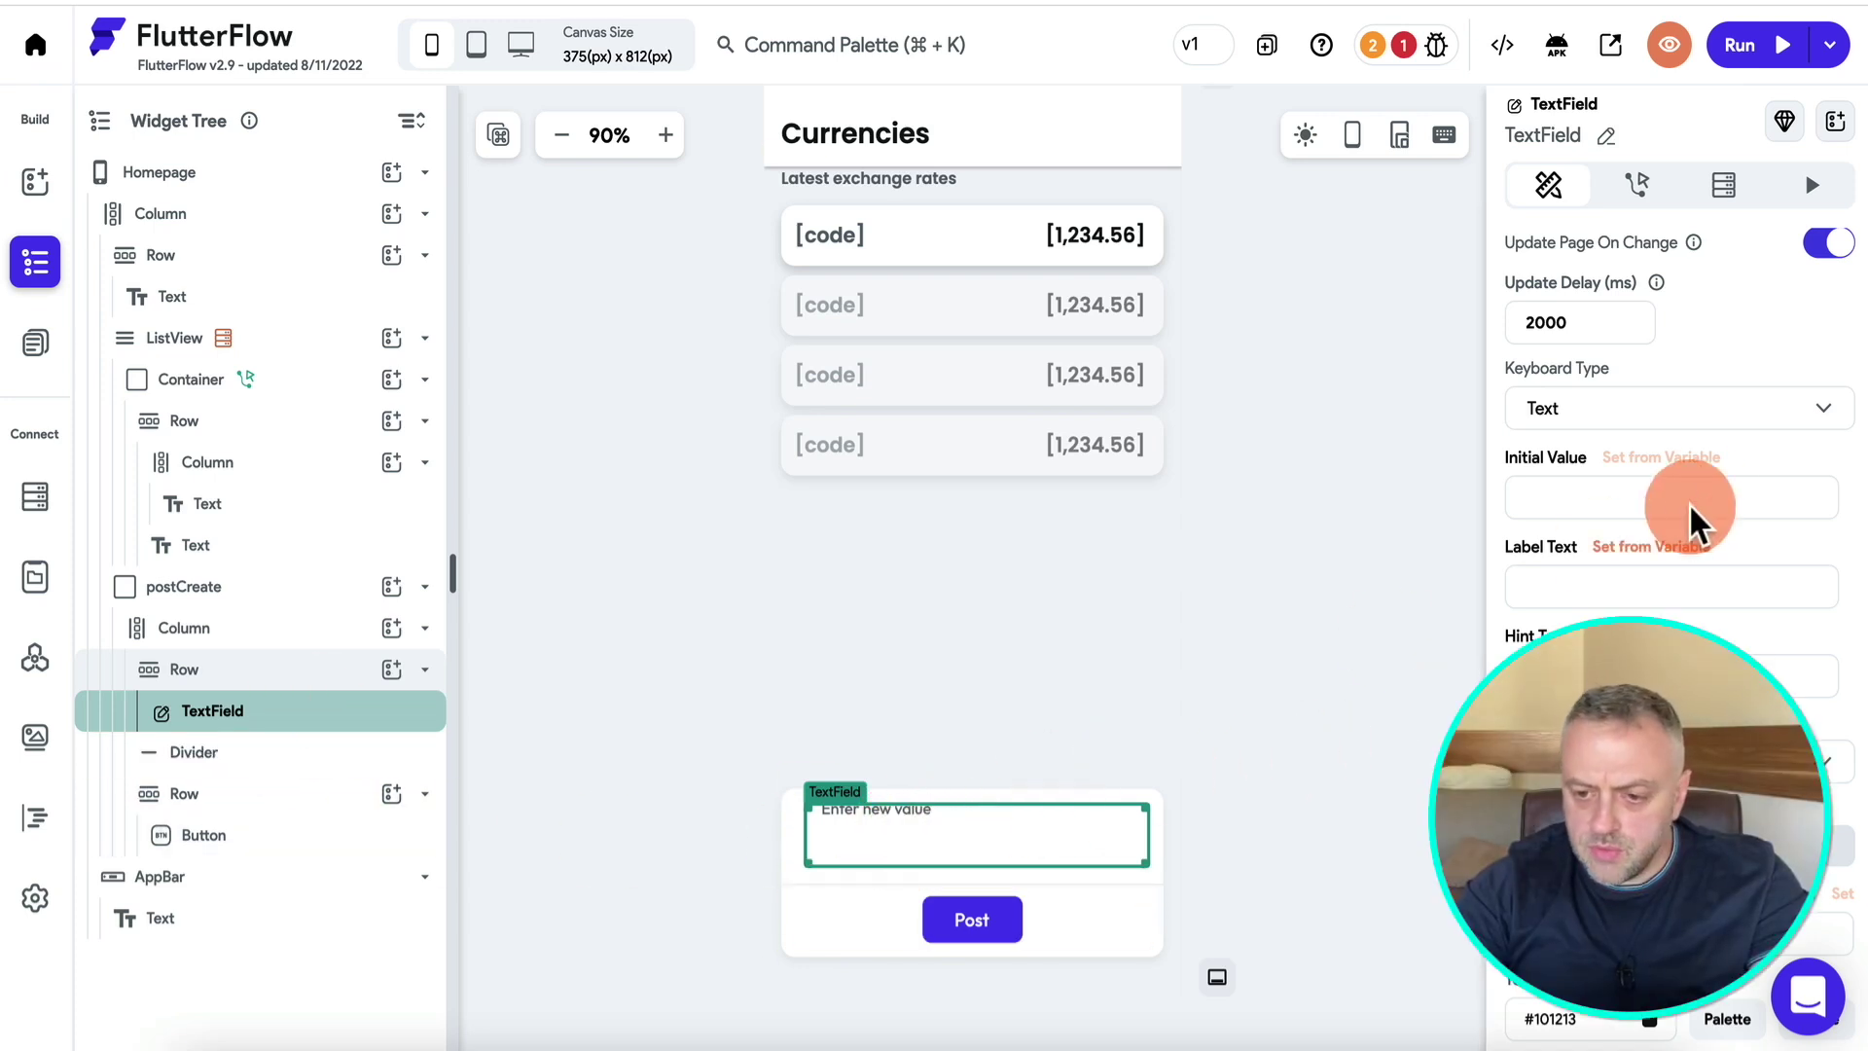
# Rename the card's TextField to newValue.
pyautogui.scroll(10, 1596, 563)
pyautogui.click(1606, 136)
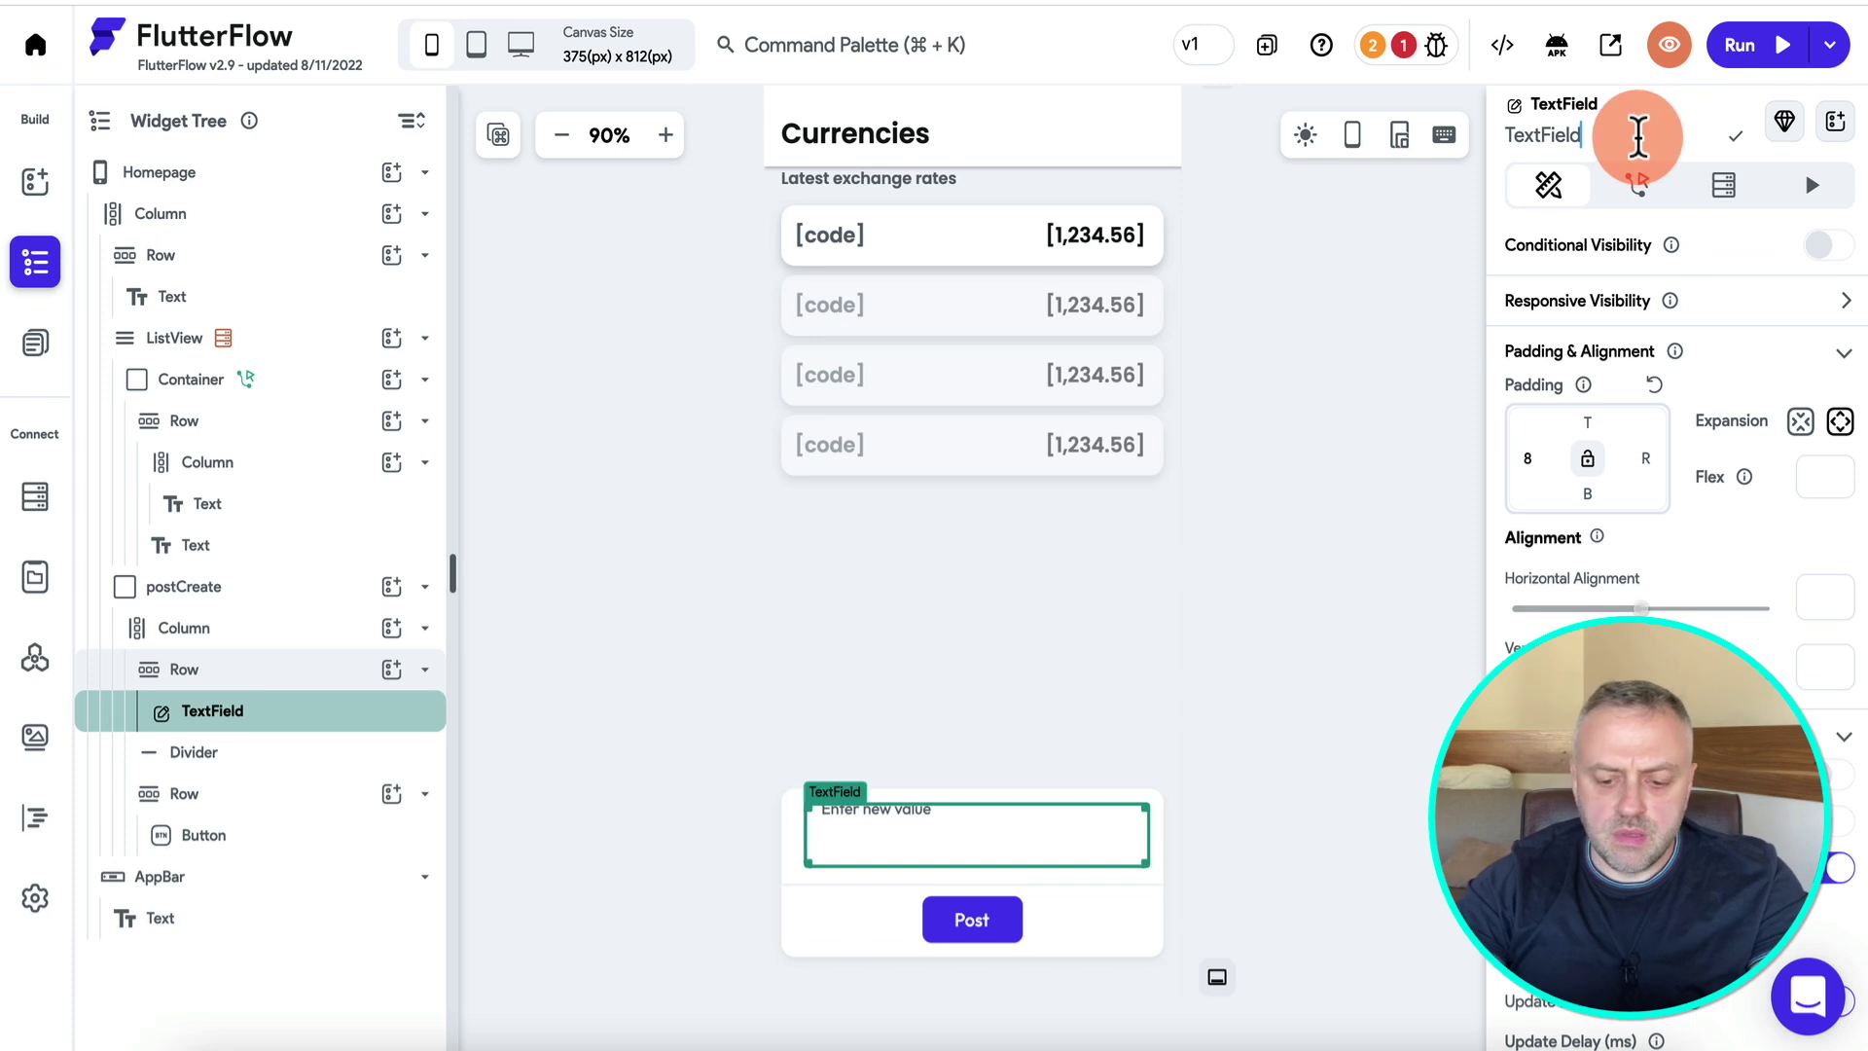
pyautogui.press('BackSpace')
pyautogui.press('BackSpace')
pyautogui.press('BackSpace')
pyautogui.press('BackSpace')
pyautogui.press('BackSpace')
pyautogui.press('BackSpace')
pyautogui.press('BackSpace')
pyautogui.press('BackSpace')
pyautogui.press('BackSpace')
pyautogui.write('newValue')
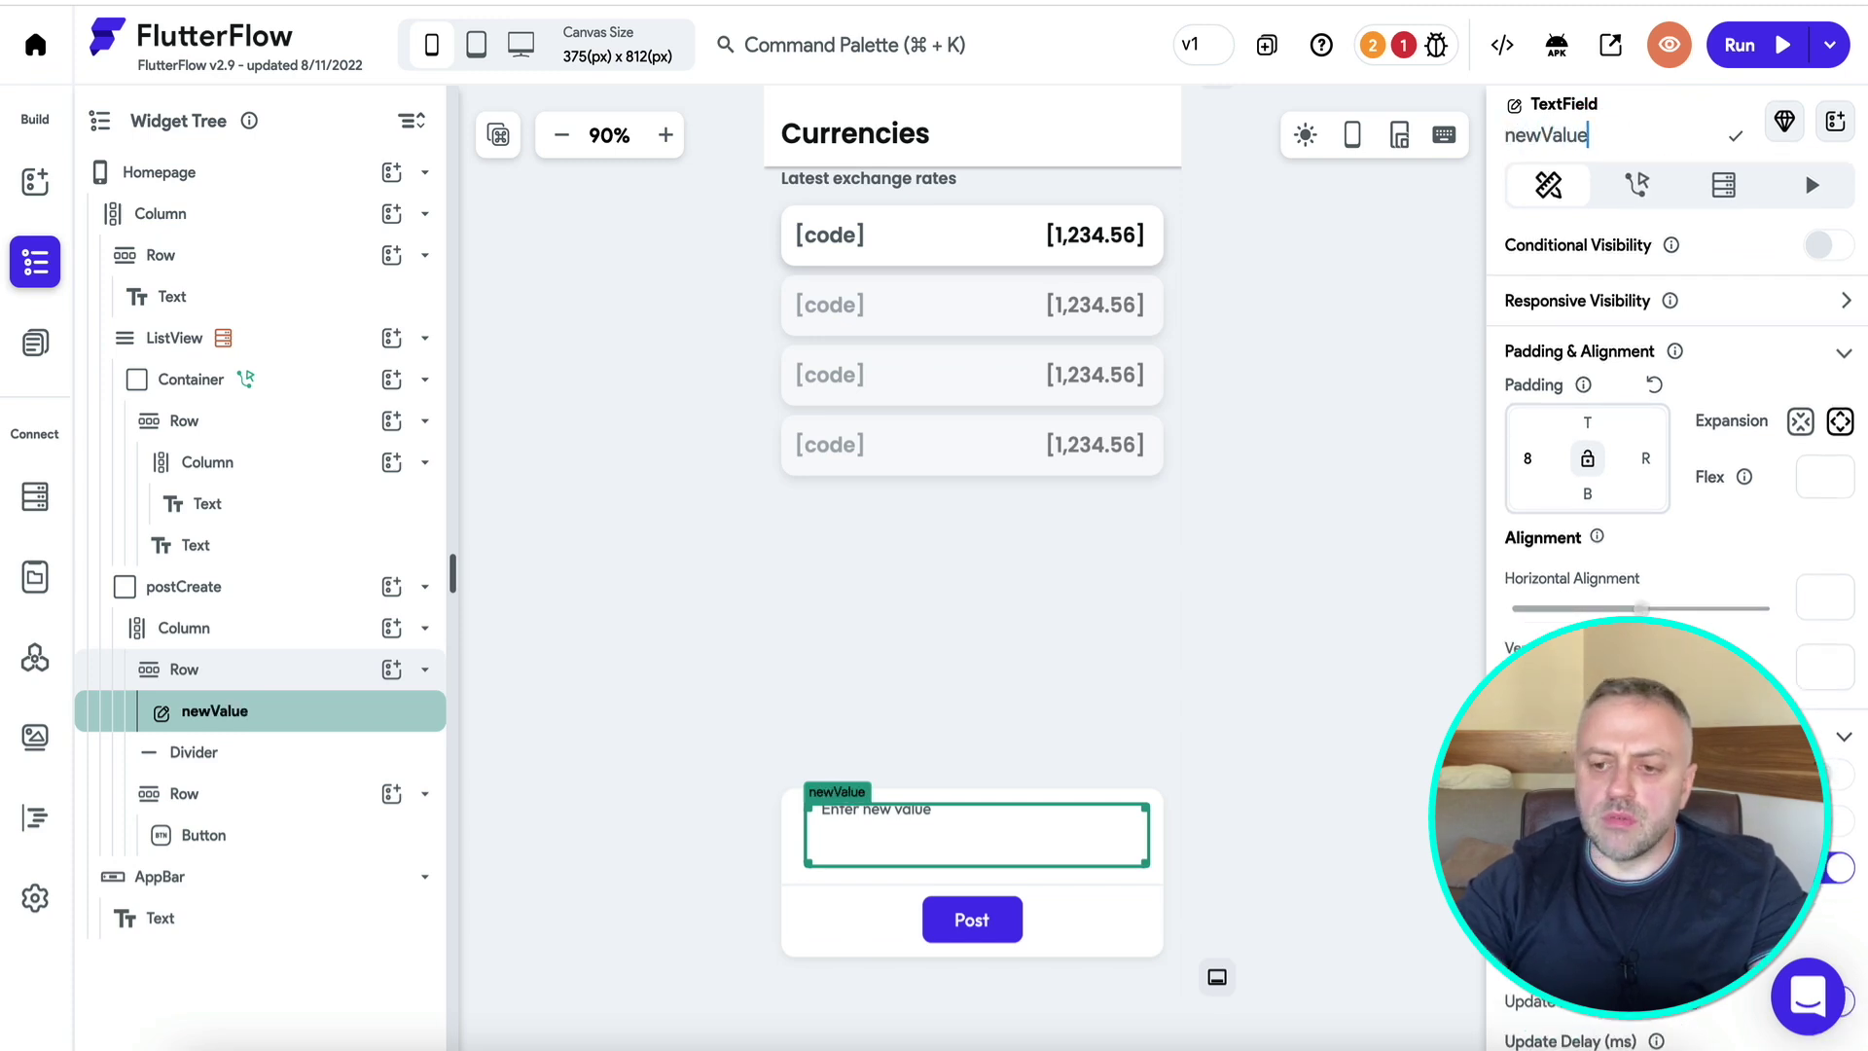
pyautogui.click(1733, 141)
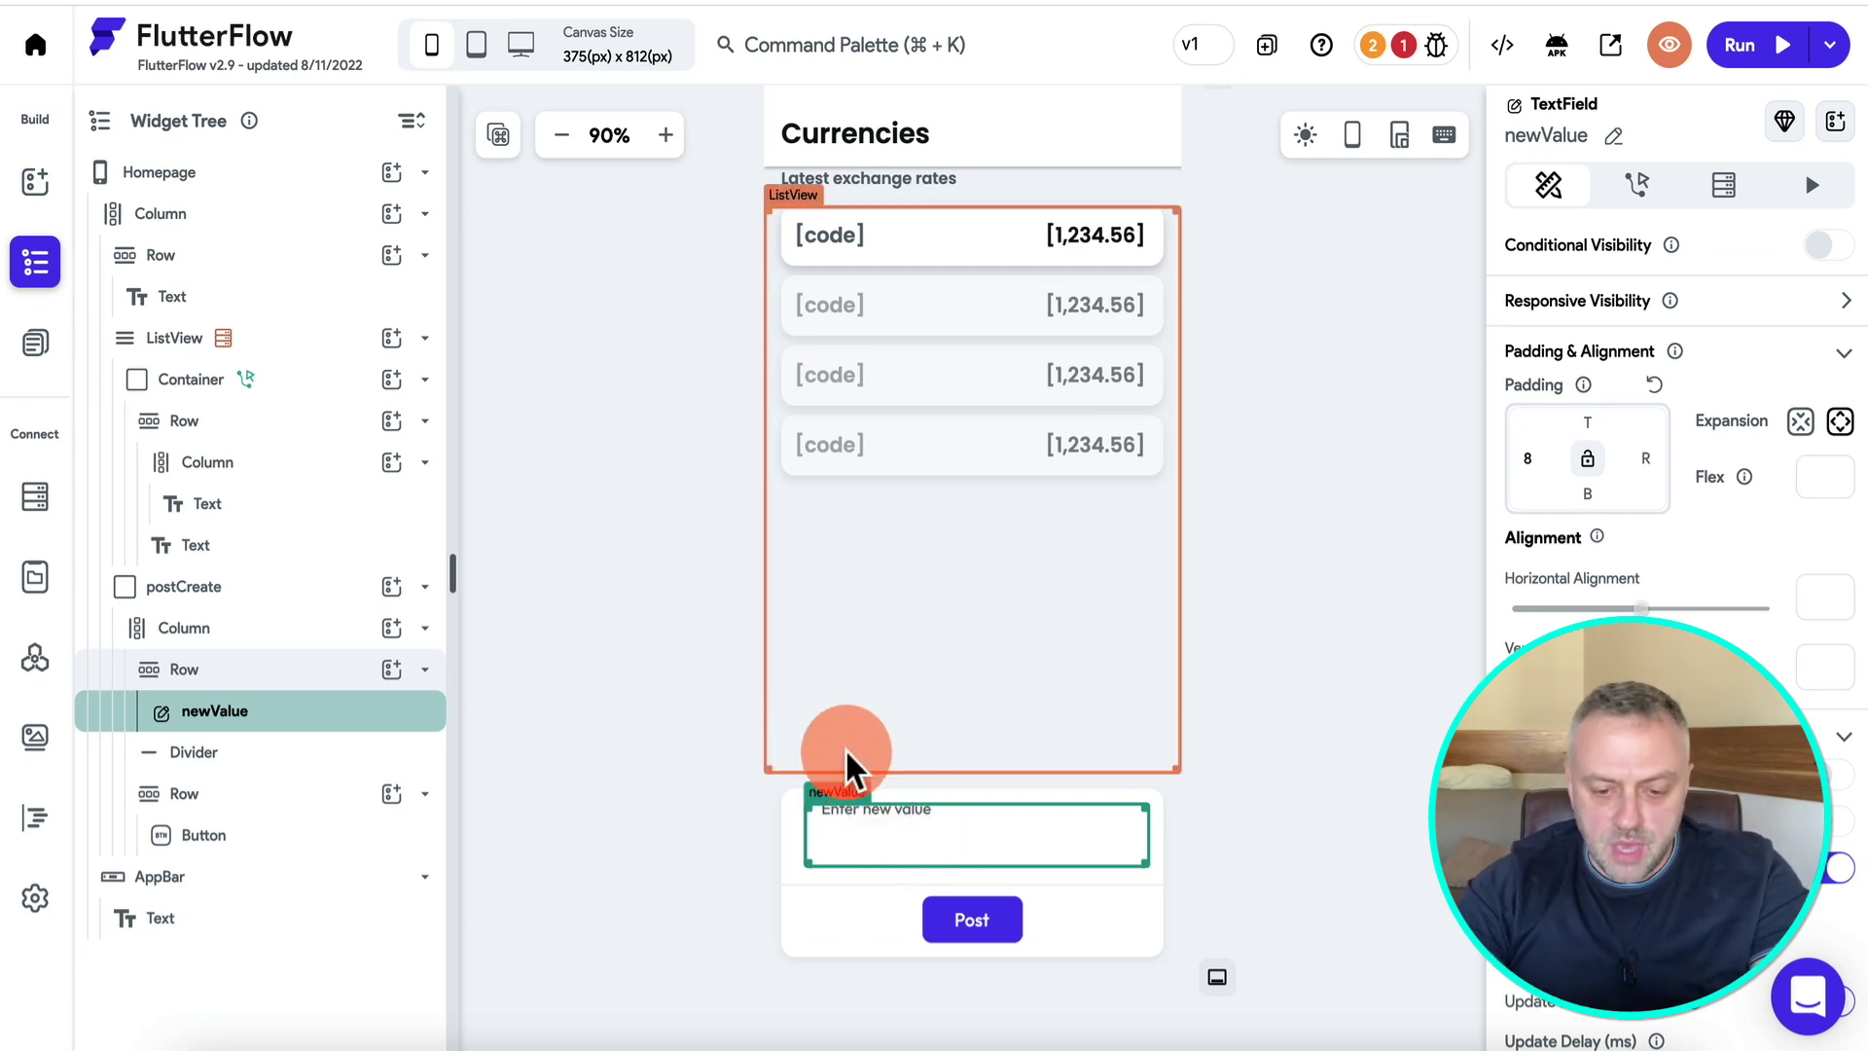
# Change the text of the postCreate card's Post button to "Submit".
pyautogui.click(790, 841)
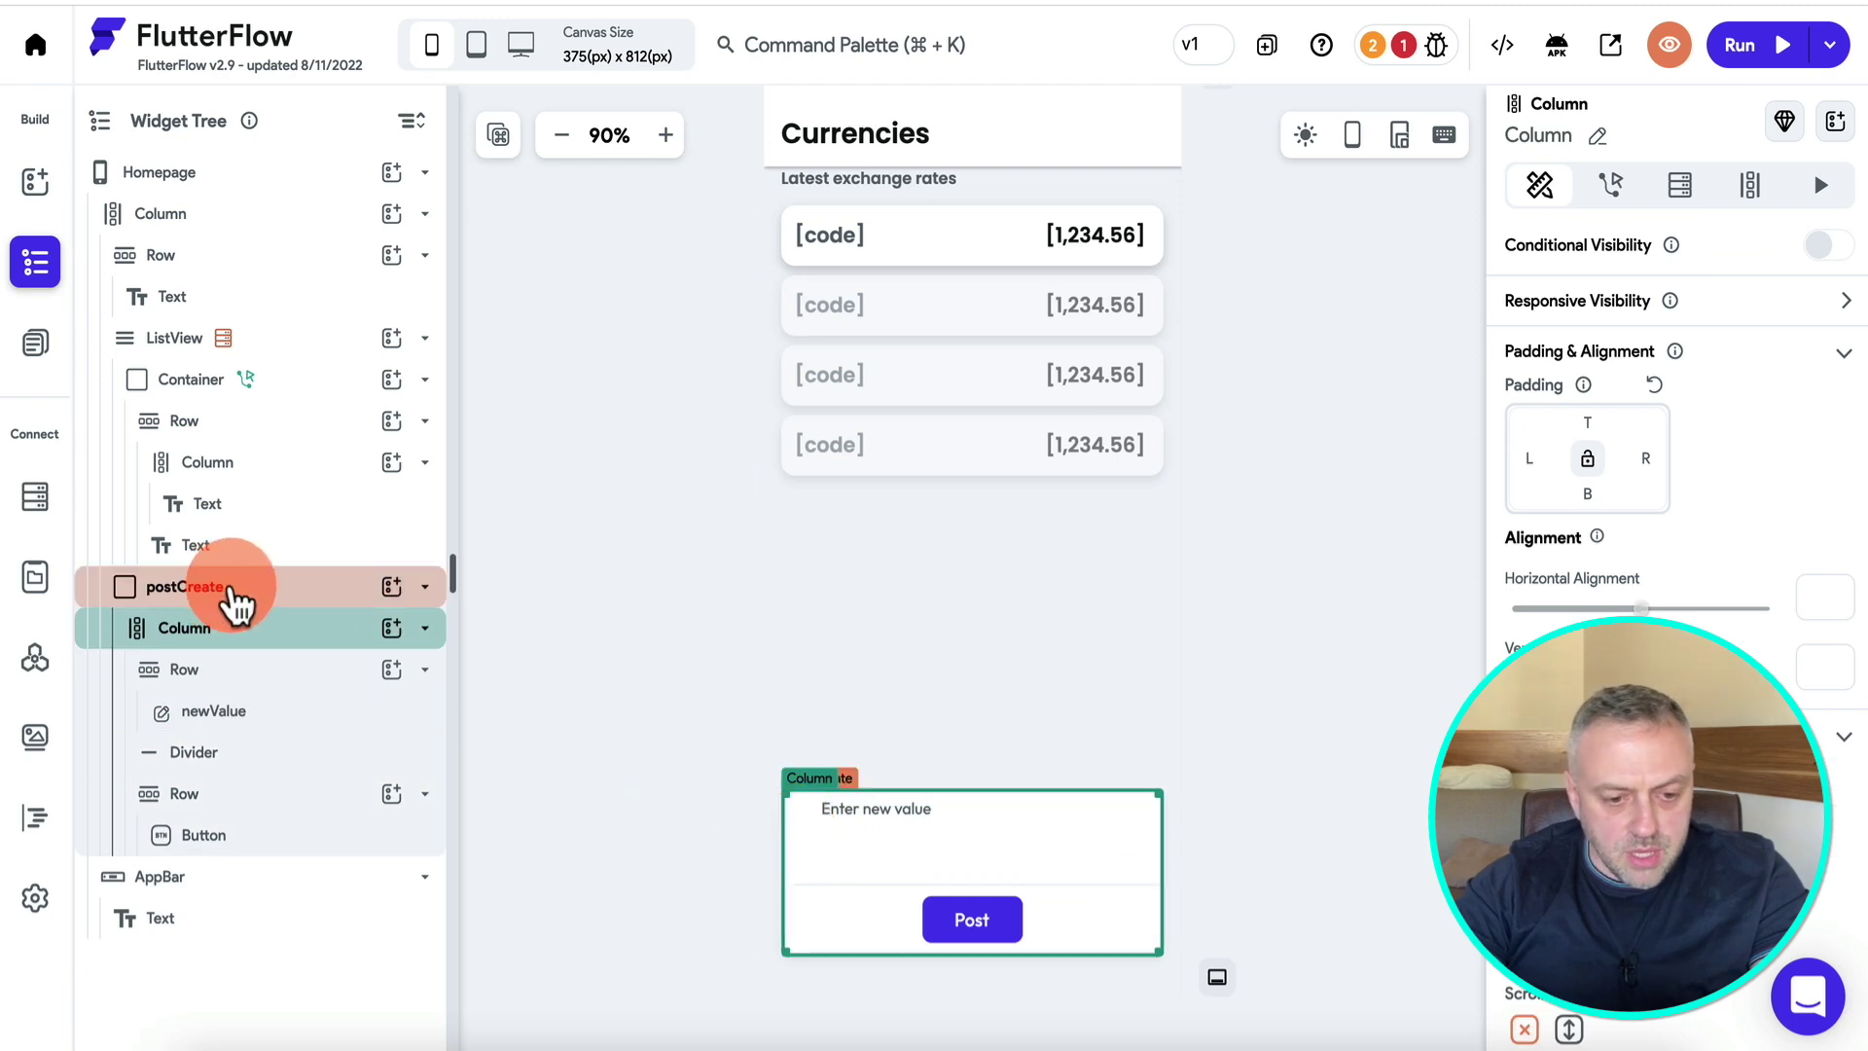
pyautogui.click(195, 590)
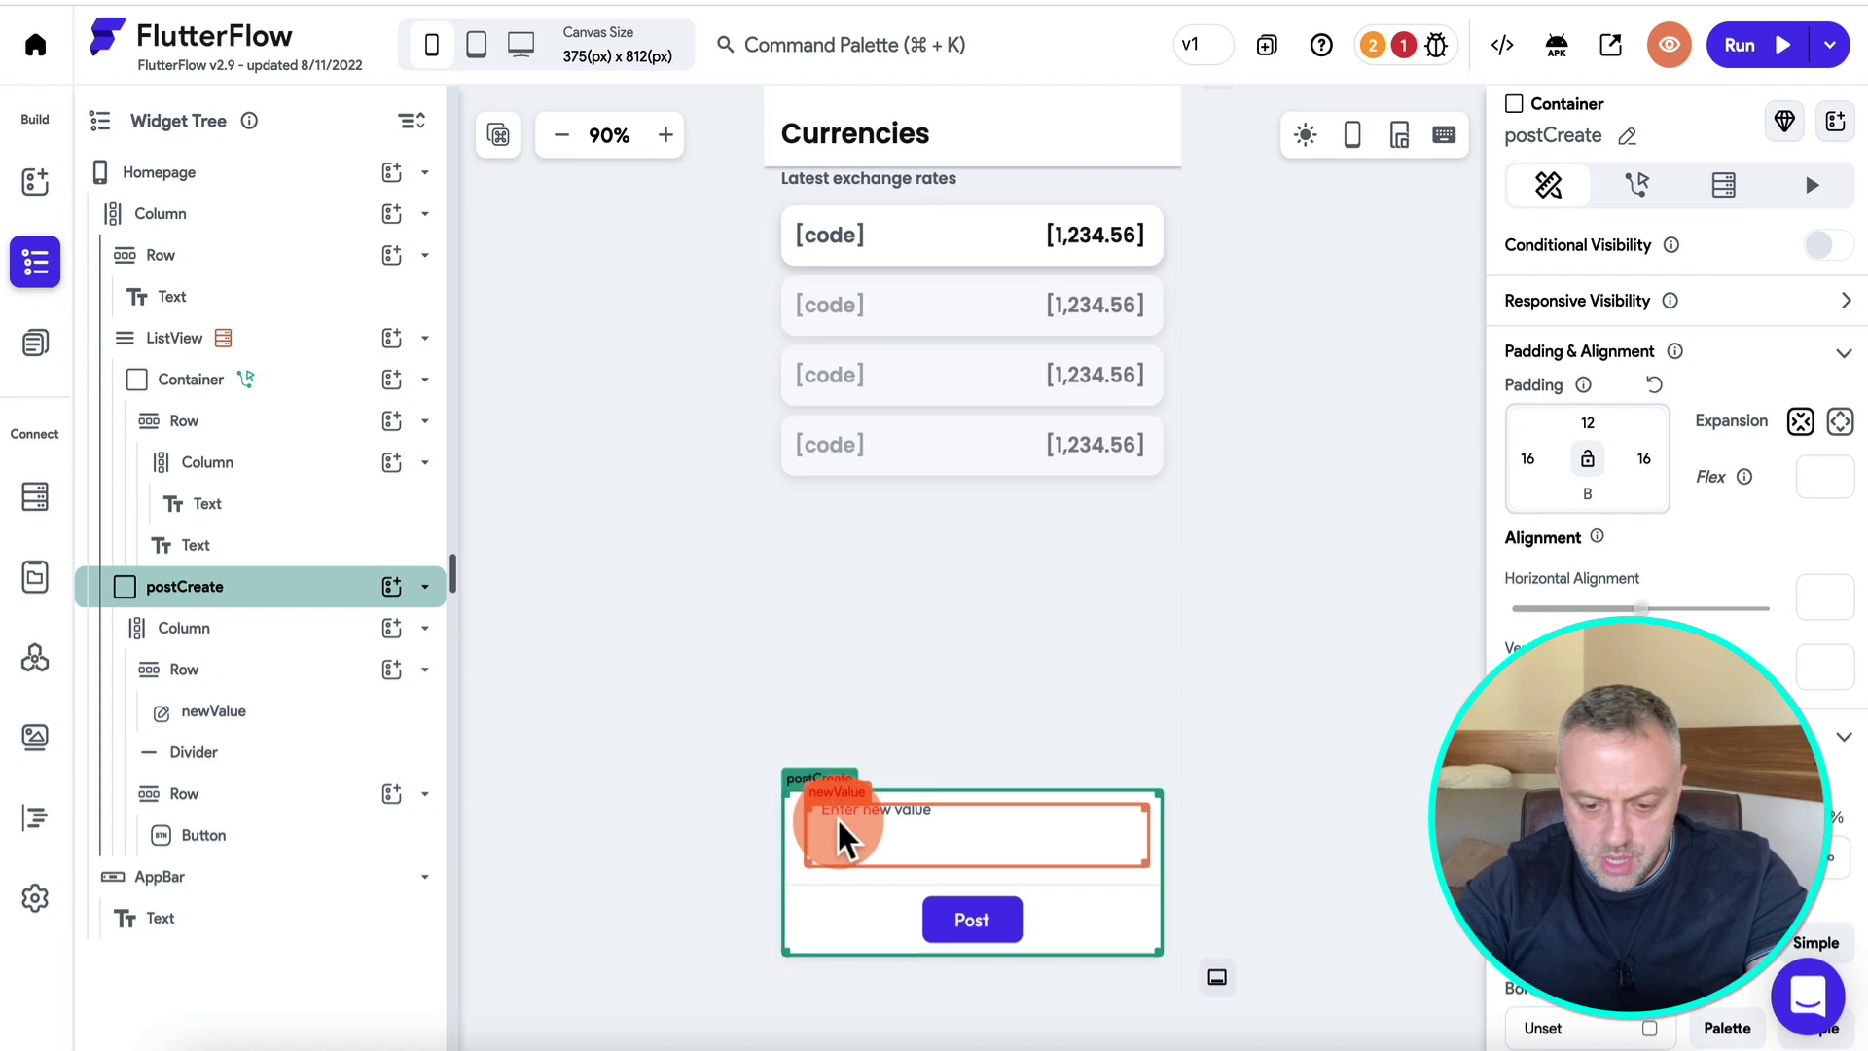
pyautogui.click(991, 932)
pyautogui.scroll(-4, 1664, 584)
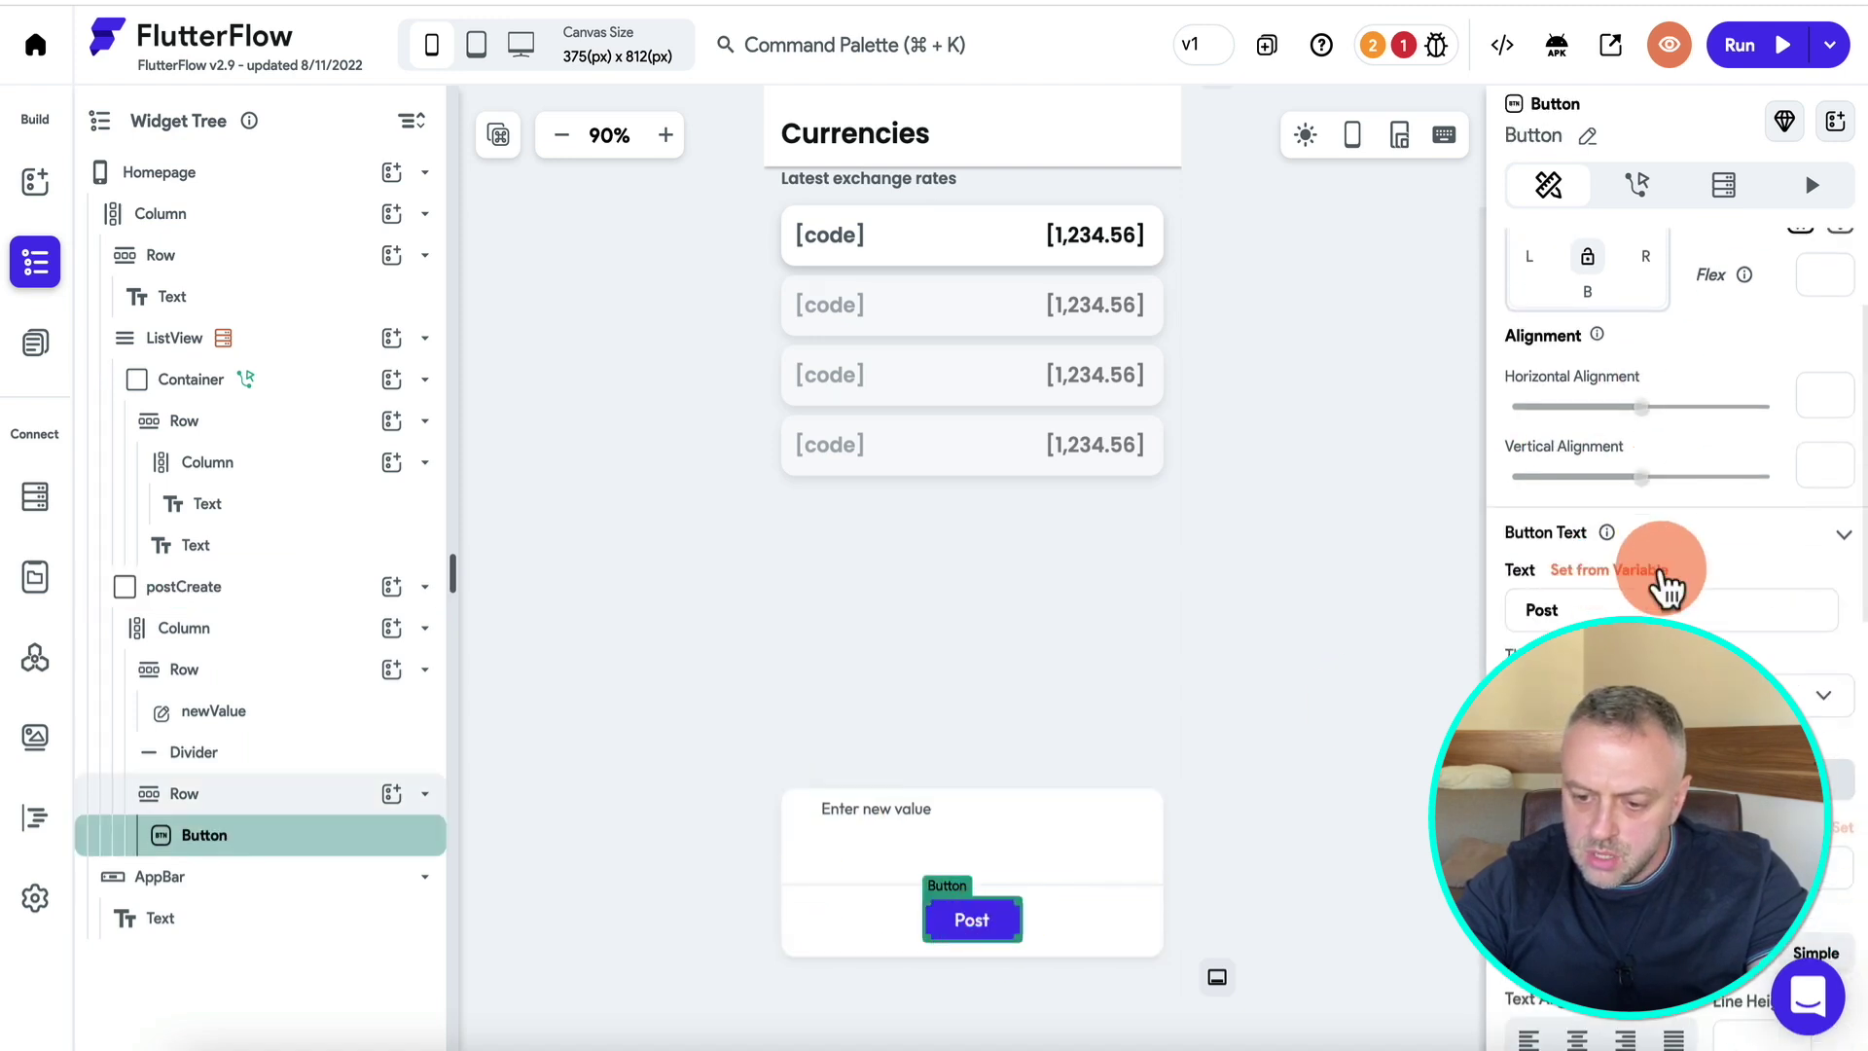
pyautogui.click(1601, 472)
pyautogui.write('Submit')
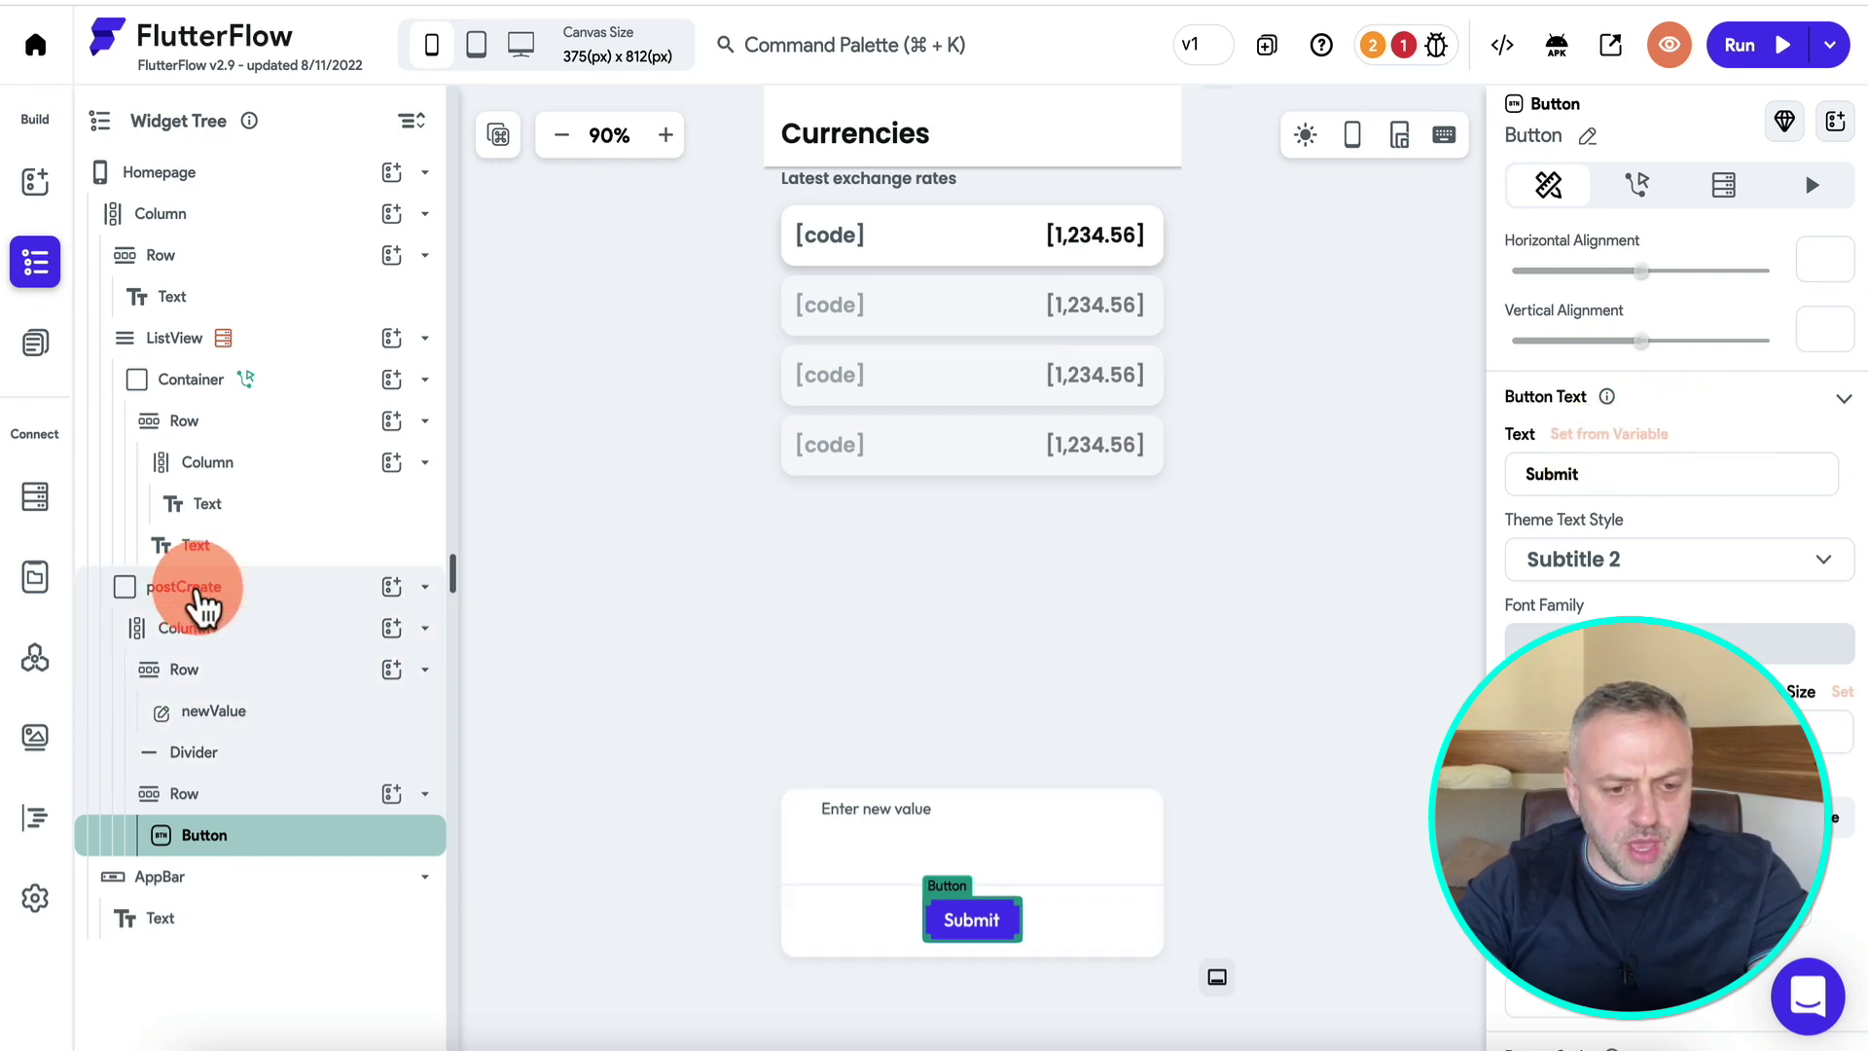
# Convert the postCreate container into a component named Component1.
pyautogui.click(200, 596)
pyautogui.rightClick(202, 601)
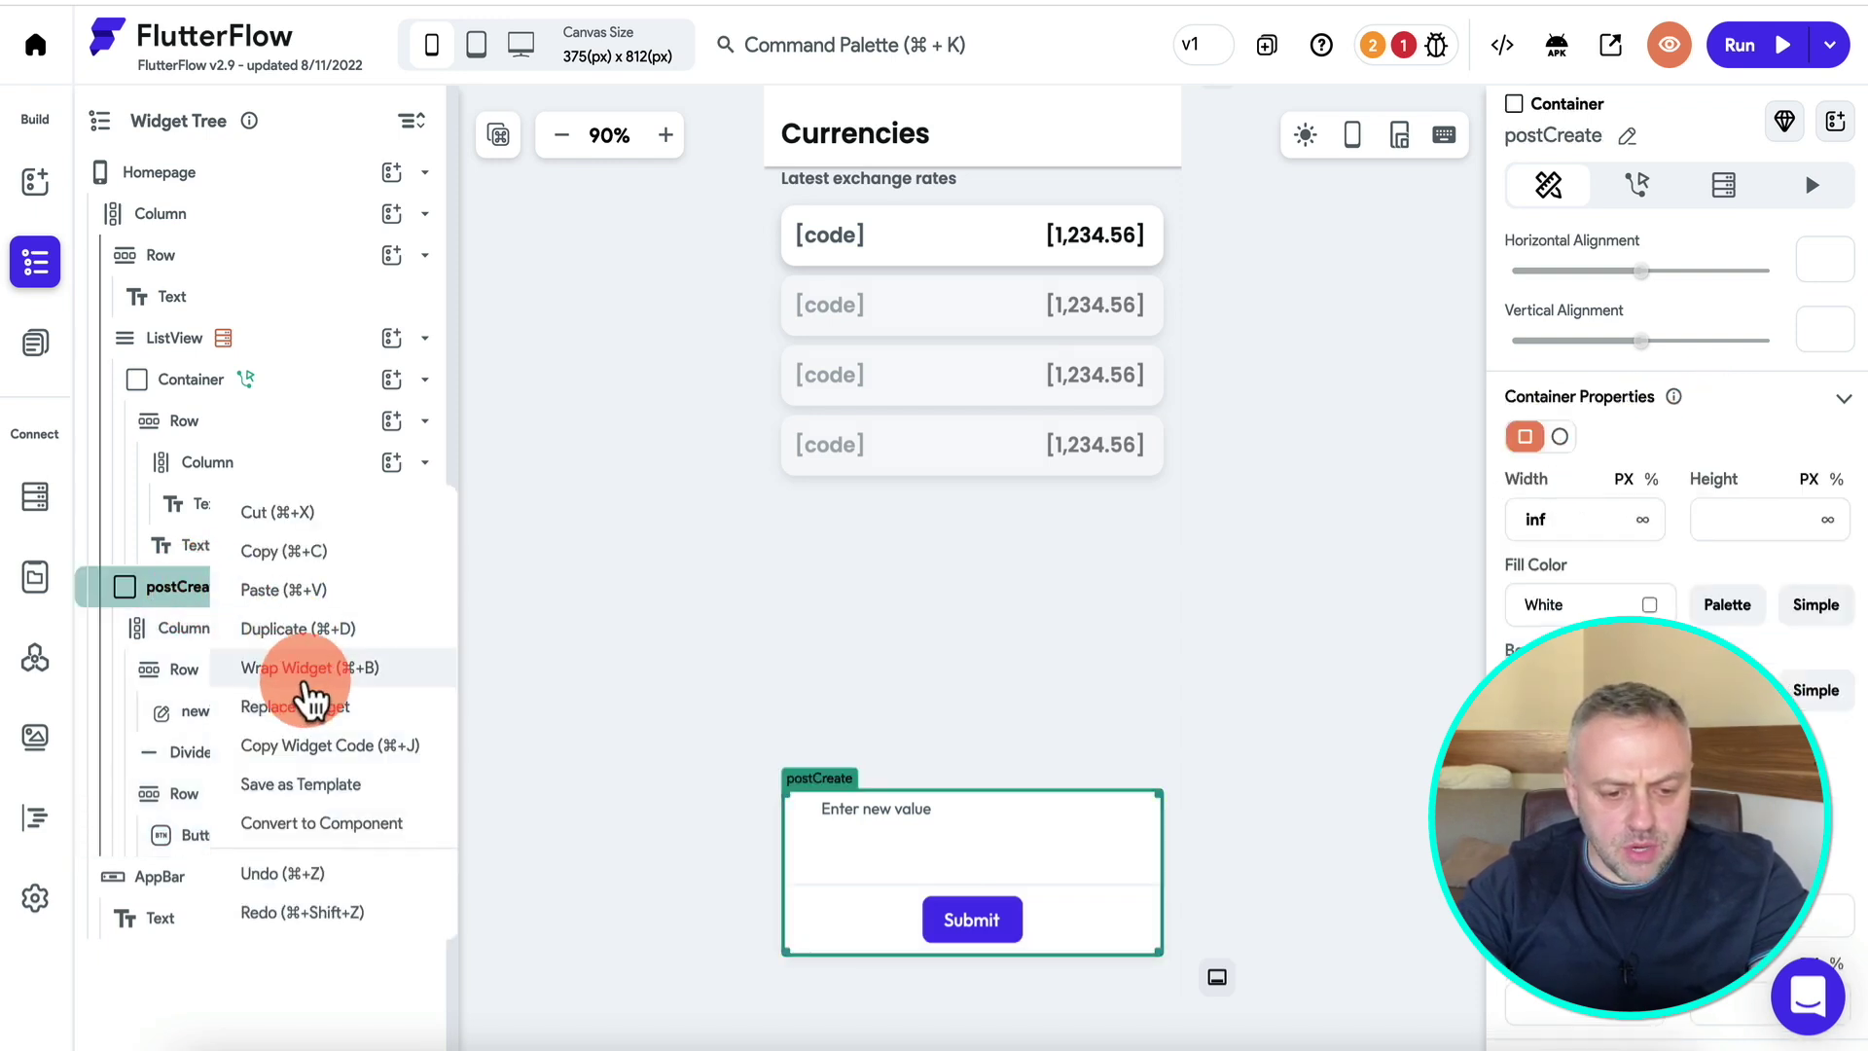
pyautogui.click(307, 841)
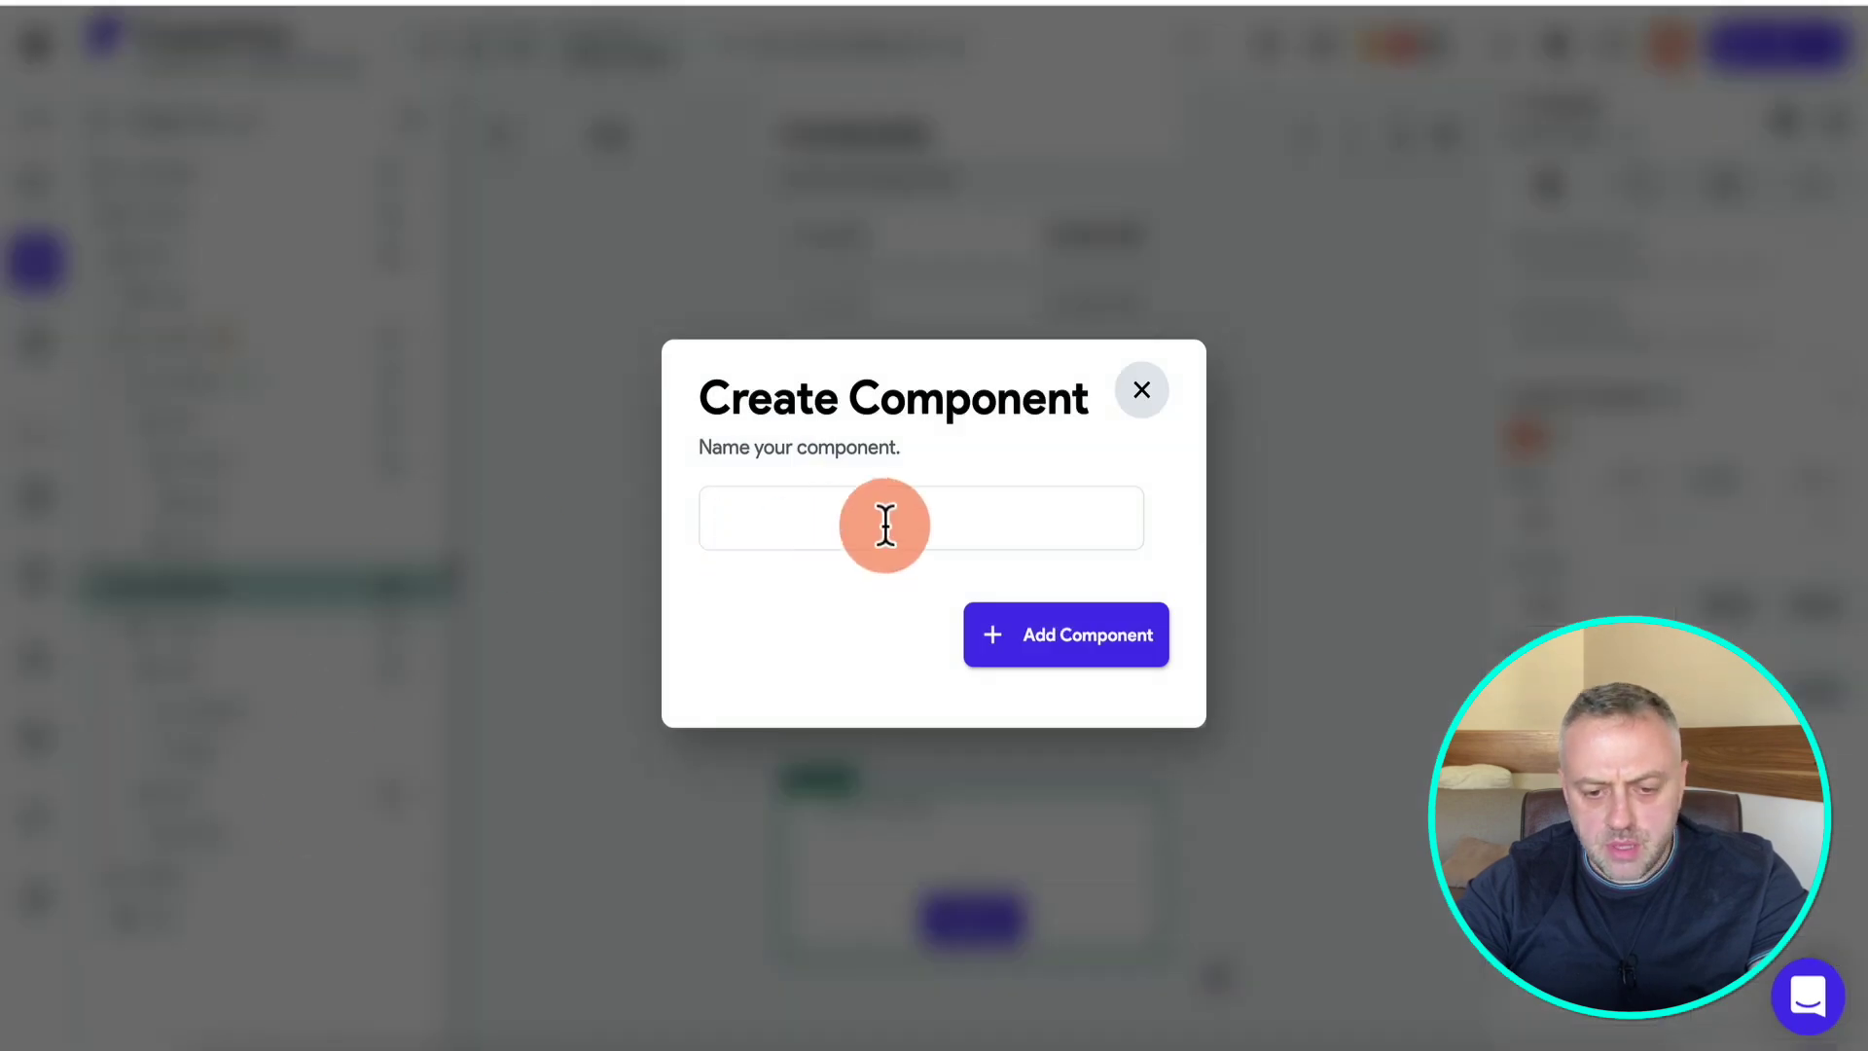
pyautogui.click(885, 526)
pyautogui.write('Component1')
pyautogui.click(1082, 637)
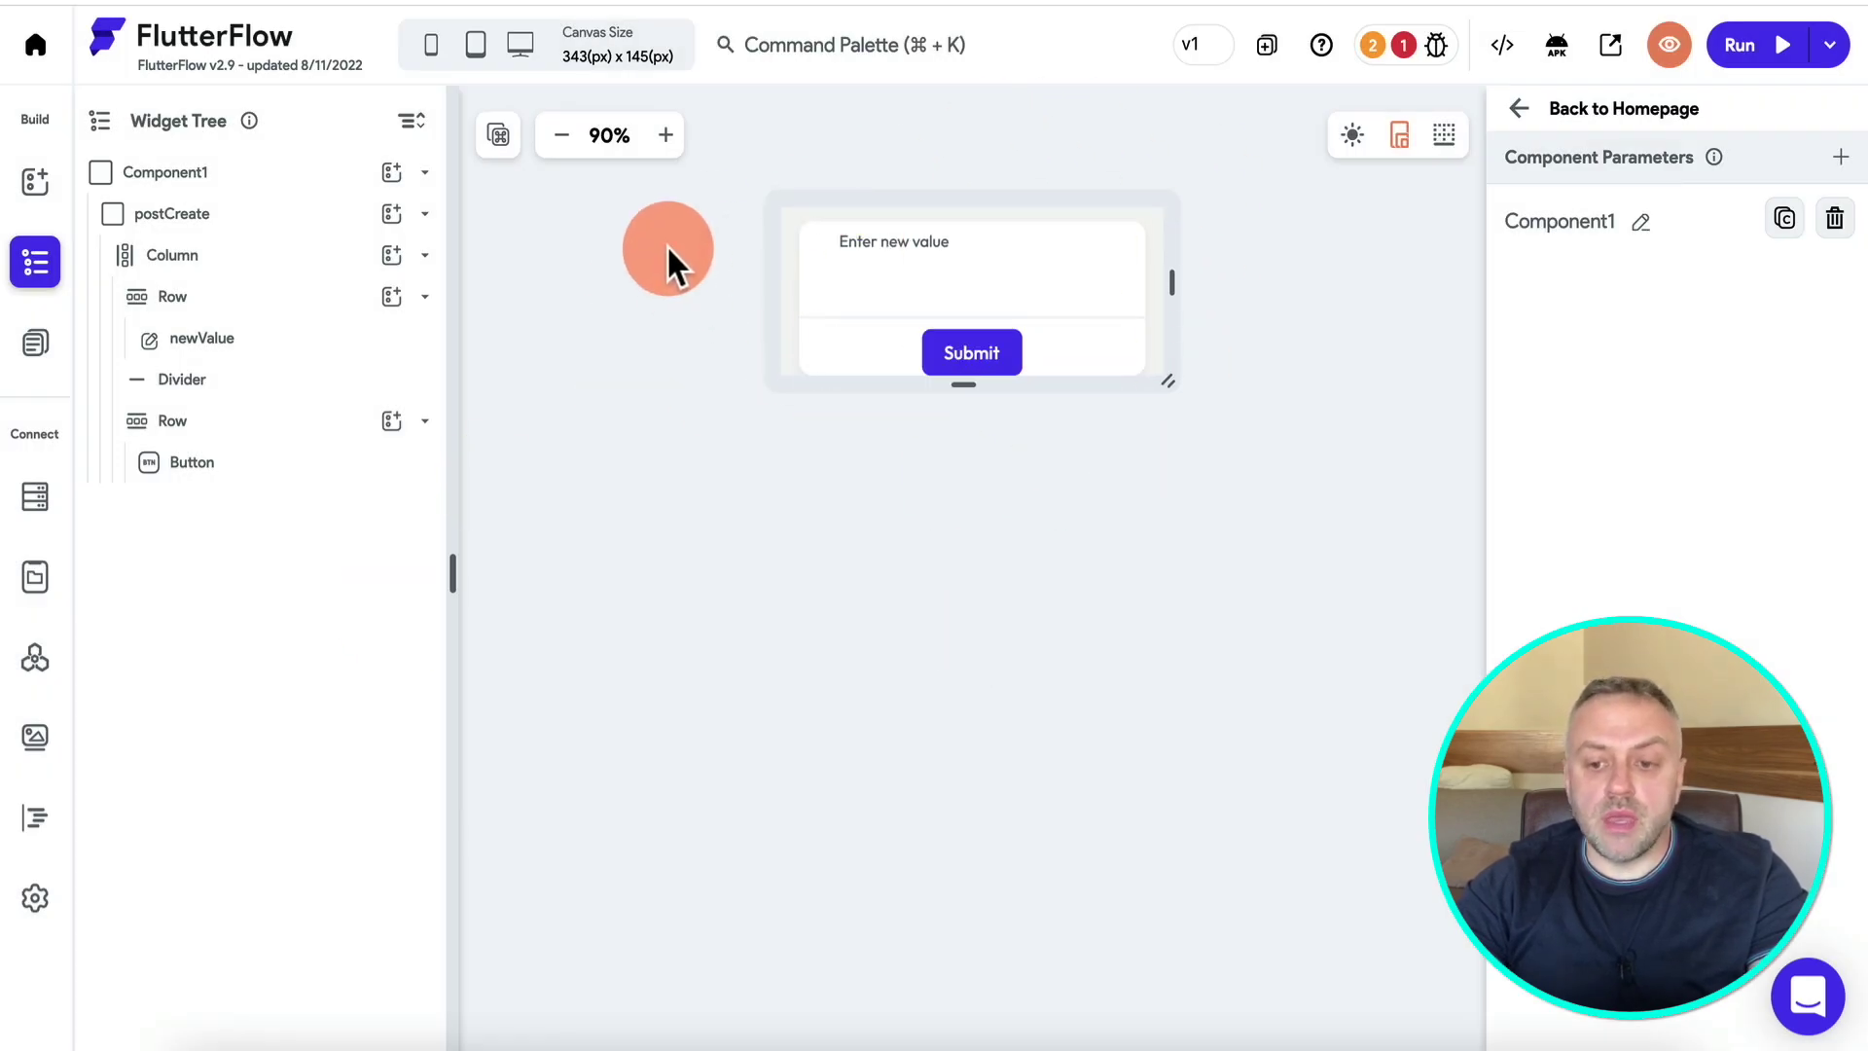
# Add an On Tap action of type Update Local State to the component's Submit button.
pyautogui.click(739, 300)
pyautogui.click(904, 235)
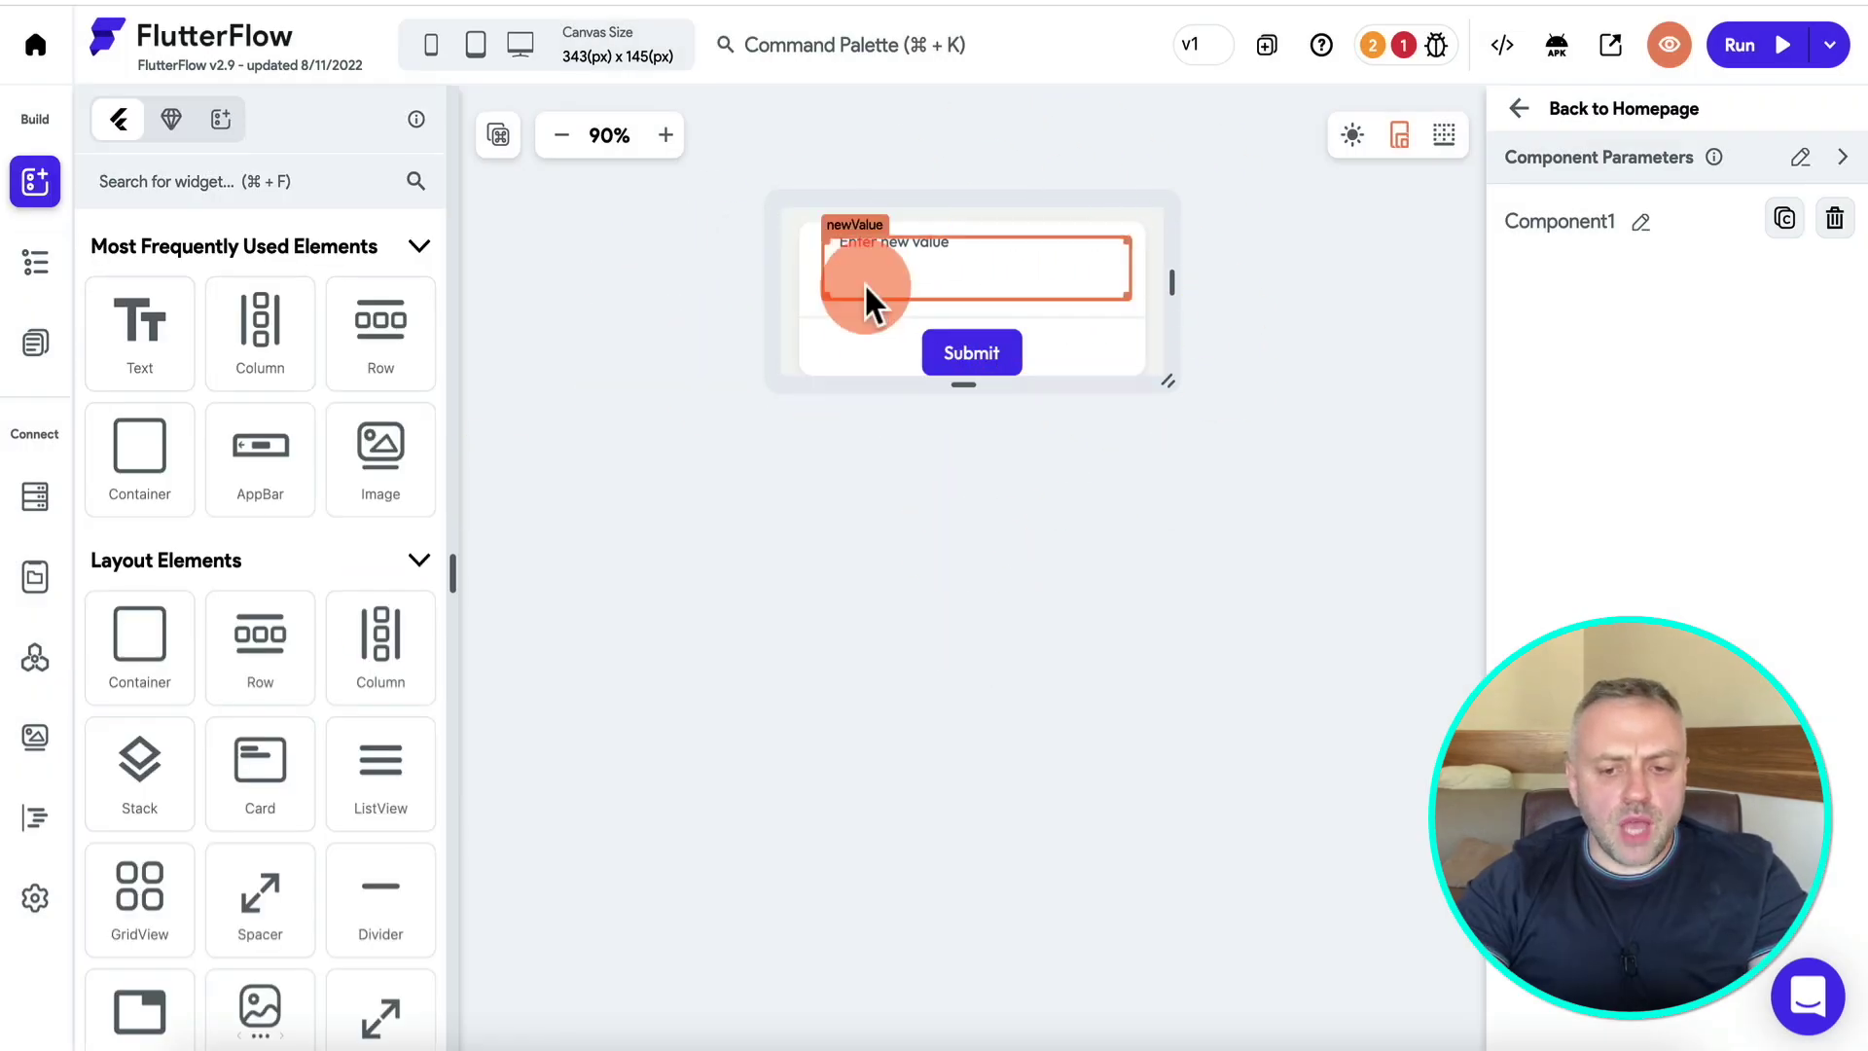
pyautogui.click(958, 364)
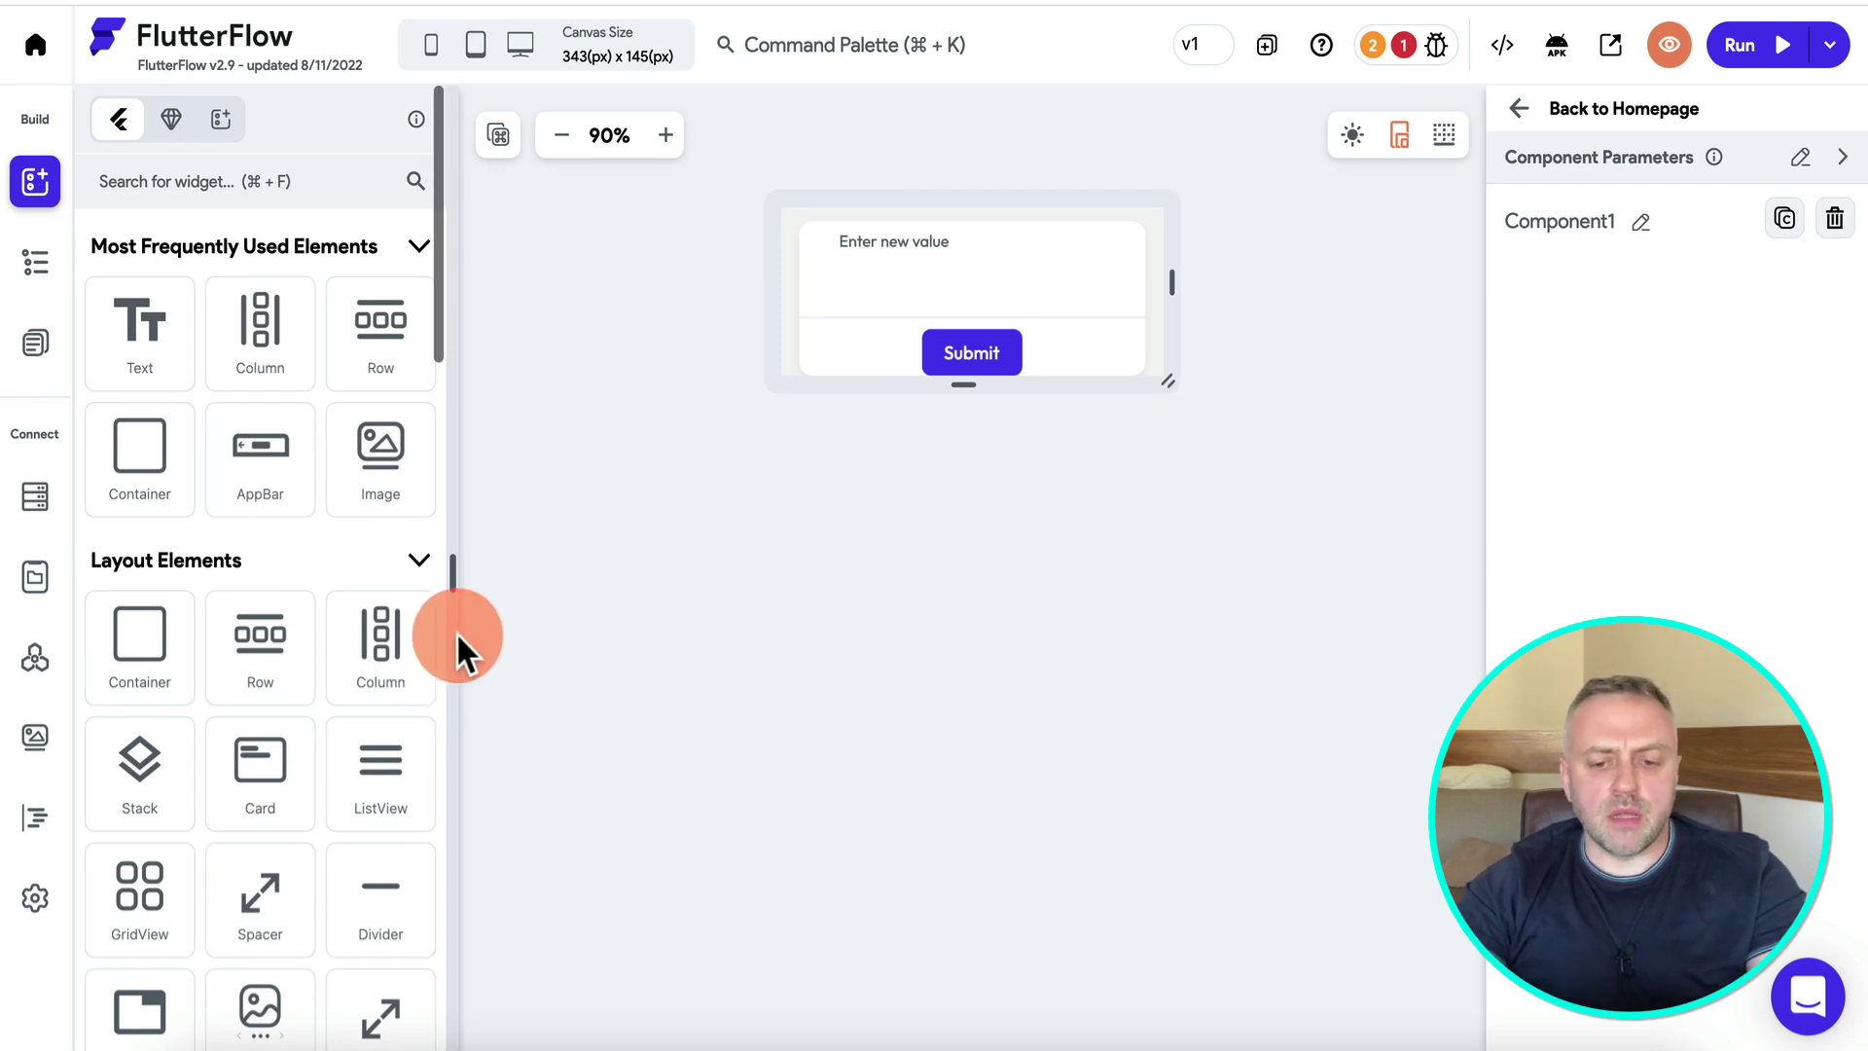
pyautogui.click(968, 358)
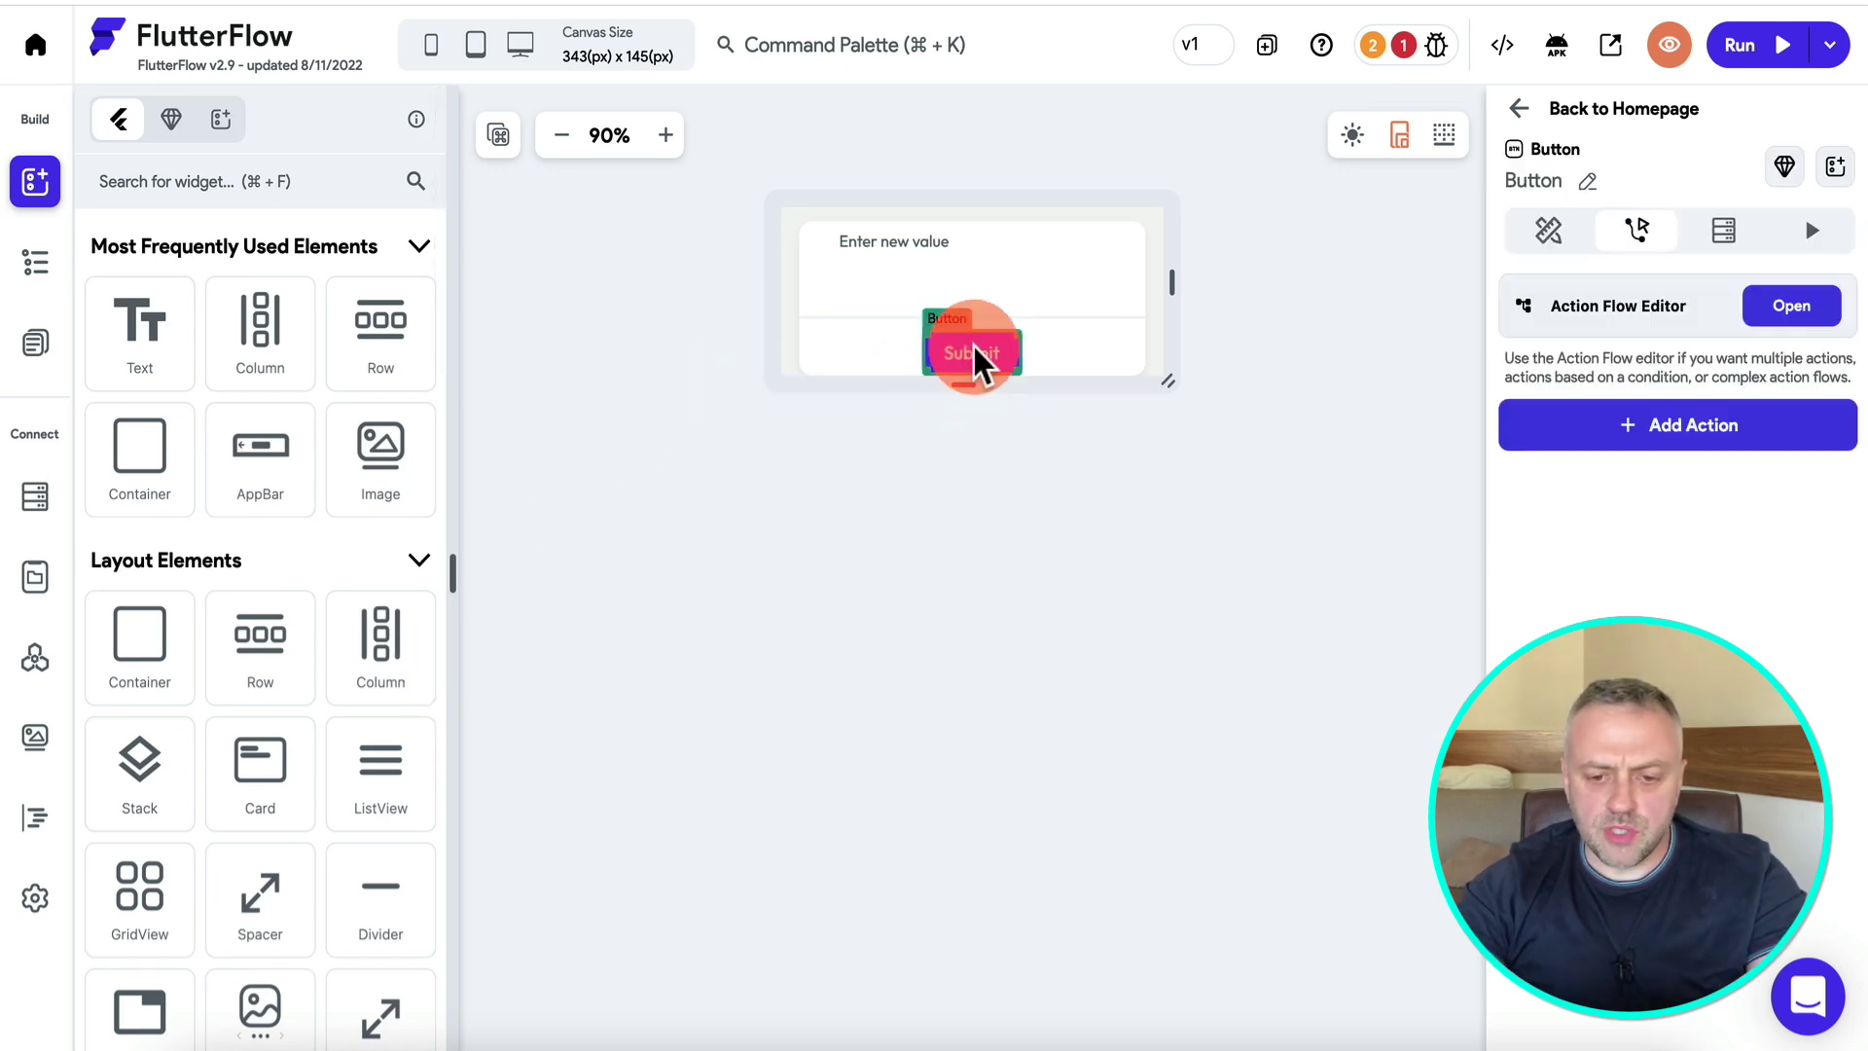
pyautogui.click(1708, 465)
pyautogui.scroll(-5, 1575, 904)
pyautogui.click(1603, 671)
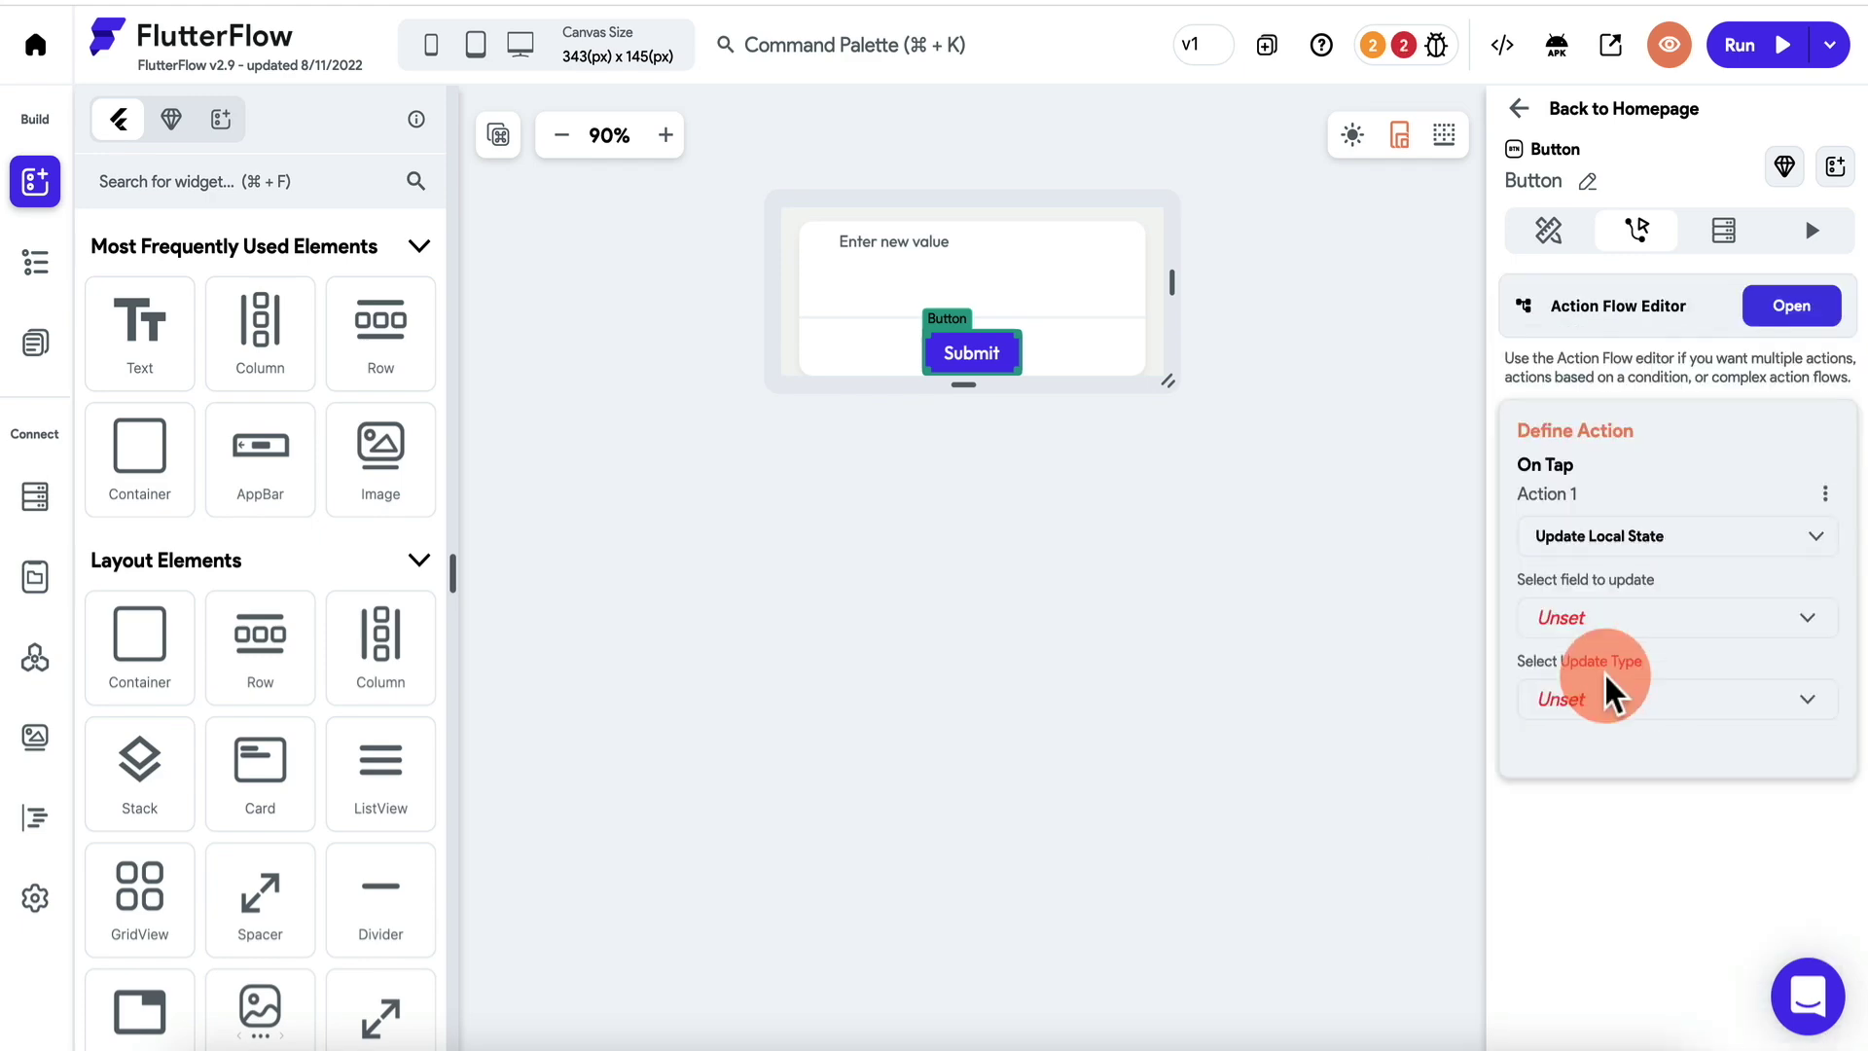
# Make the action update the factor (Double) field with the Set Value update type.
pyautogui.click(1655, 615)
pyautogui.click(1605, 630)
pyautogui.click(1610, 698)
pyautogui.click(1578, 715)
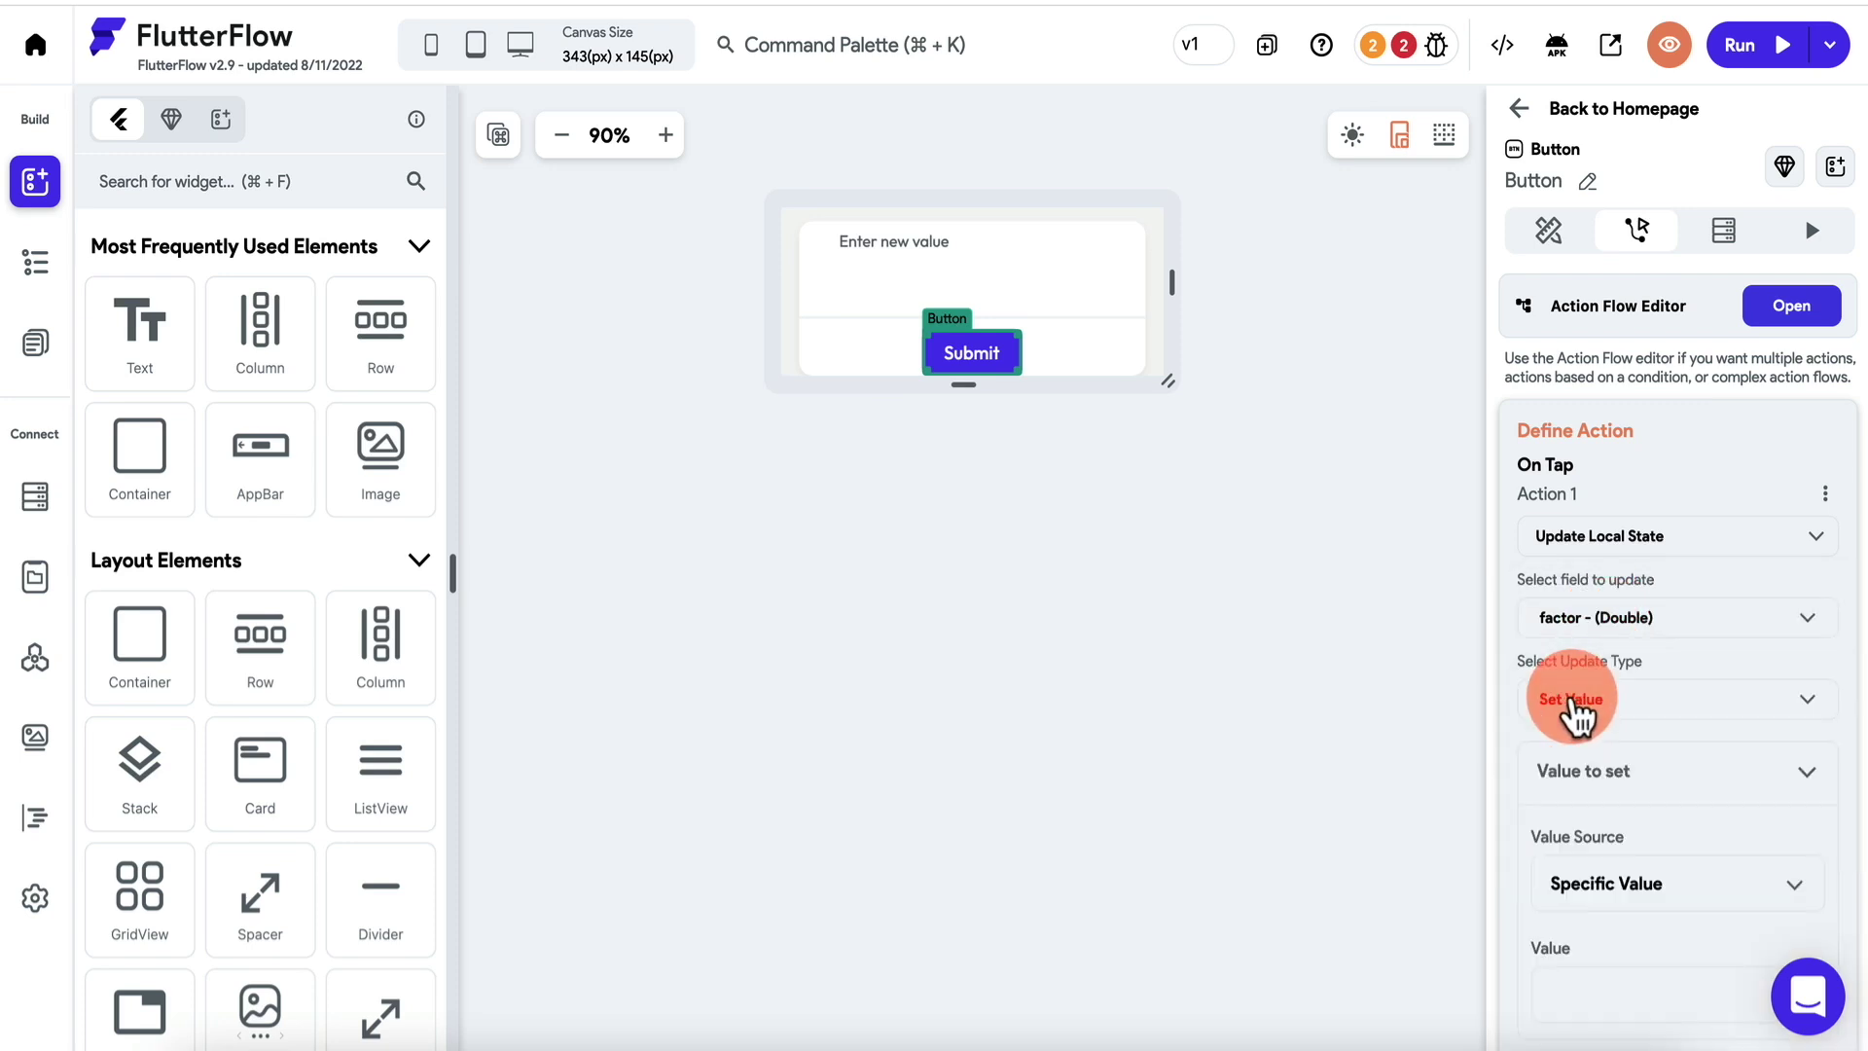
# Source the factor's value to set from a new custom function with the return type Double.
pyautogui.scroll(-2, 1572, 696)
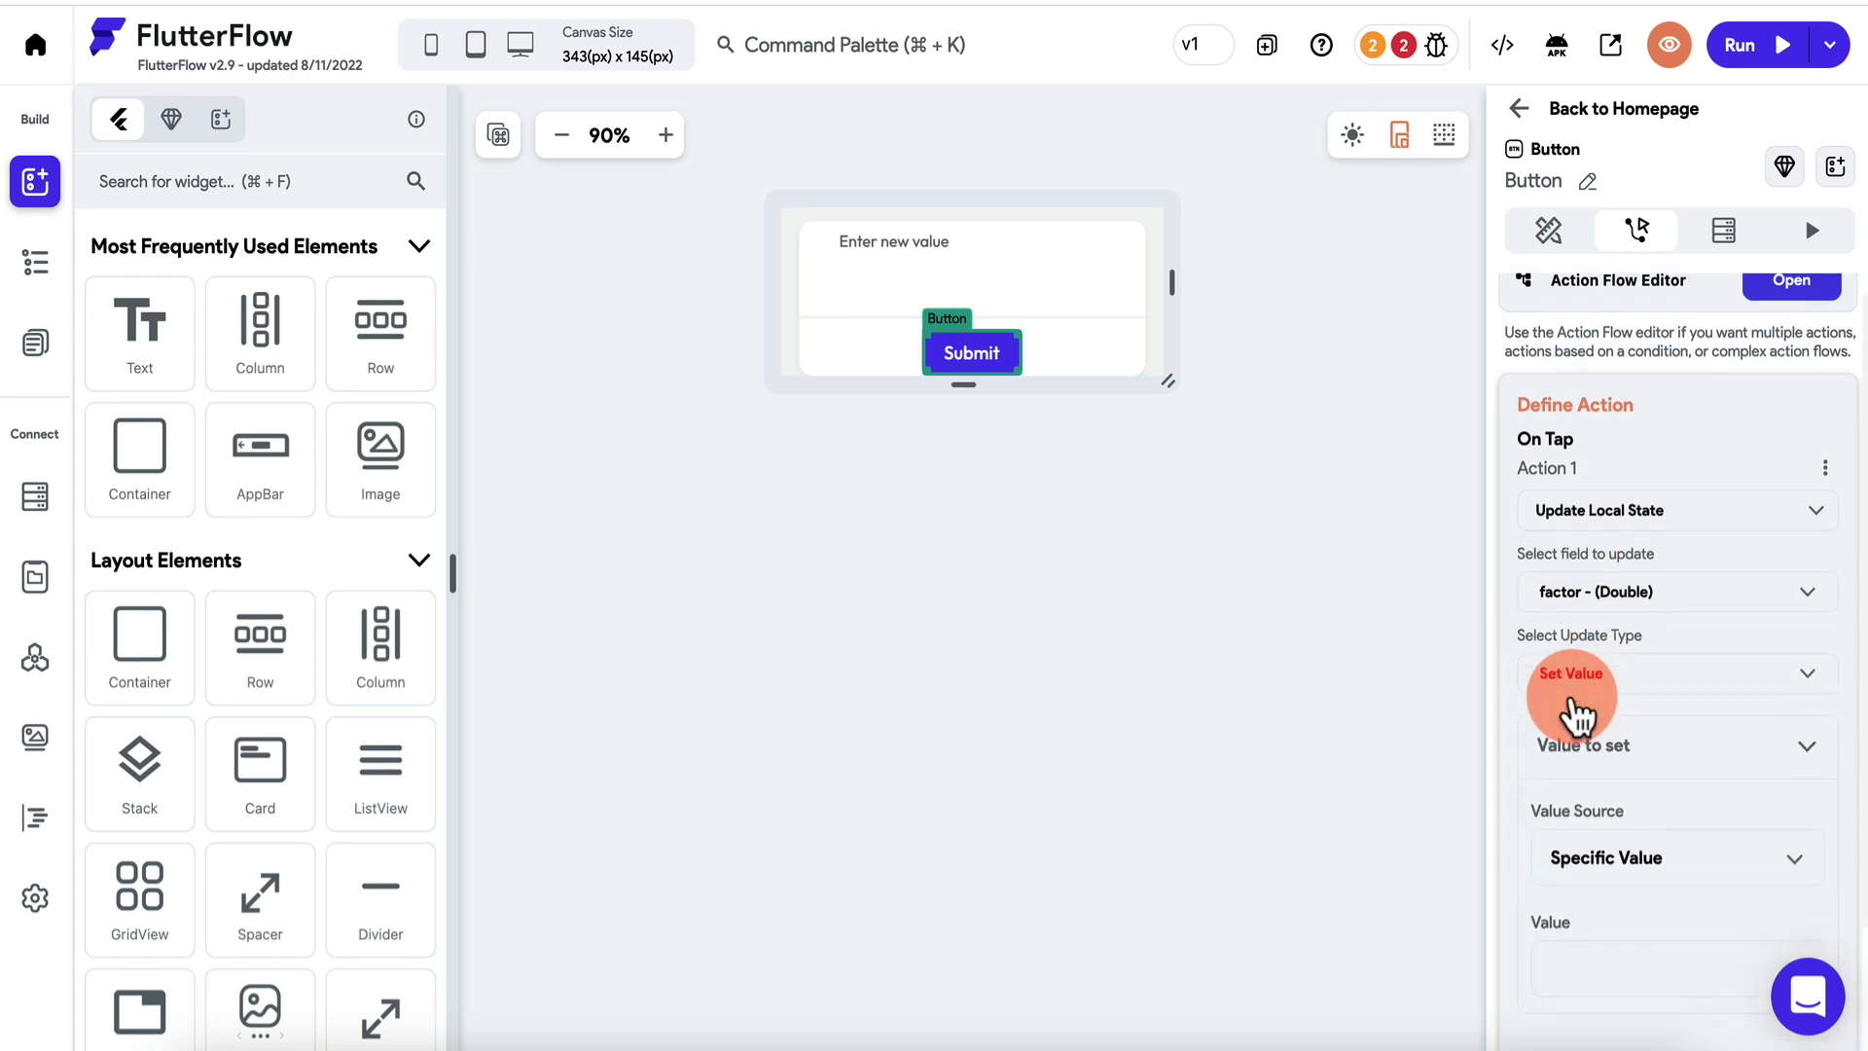
pyautogui.click(1722, 697)
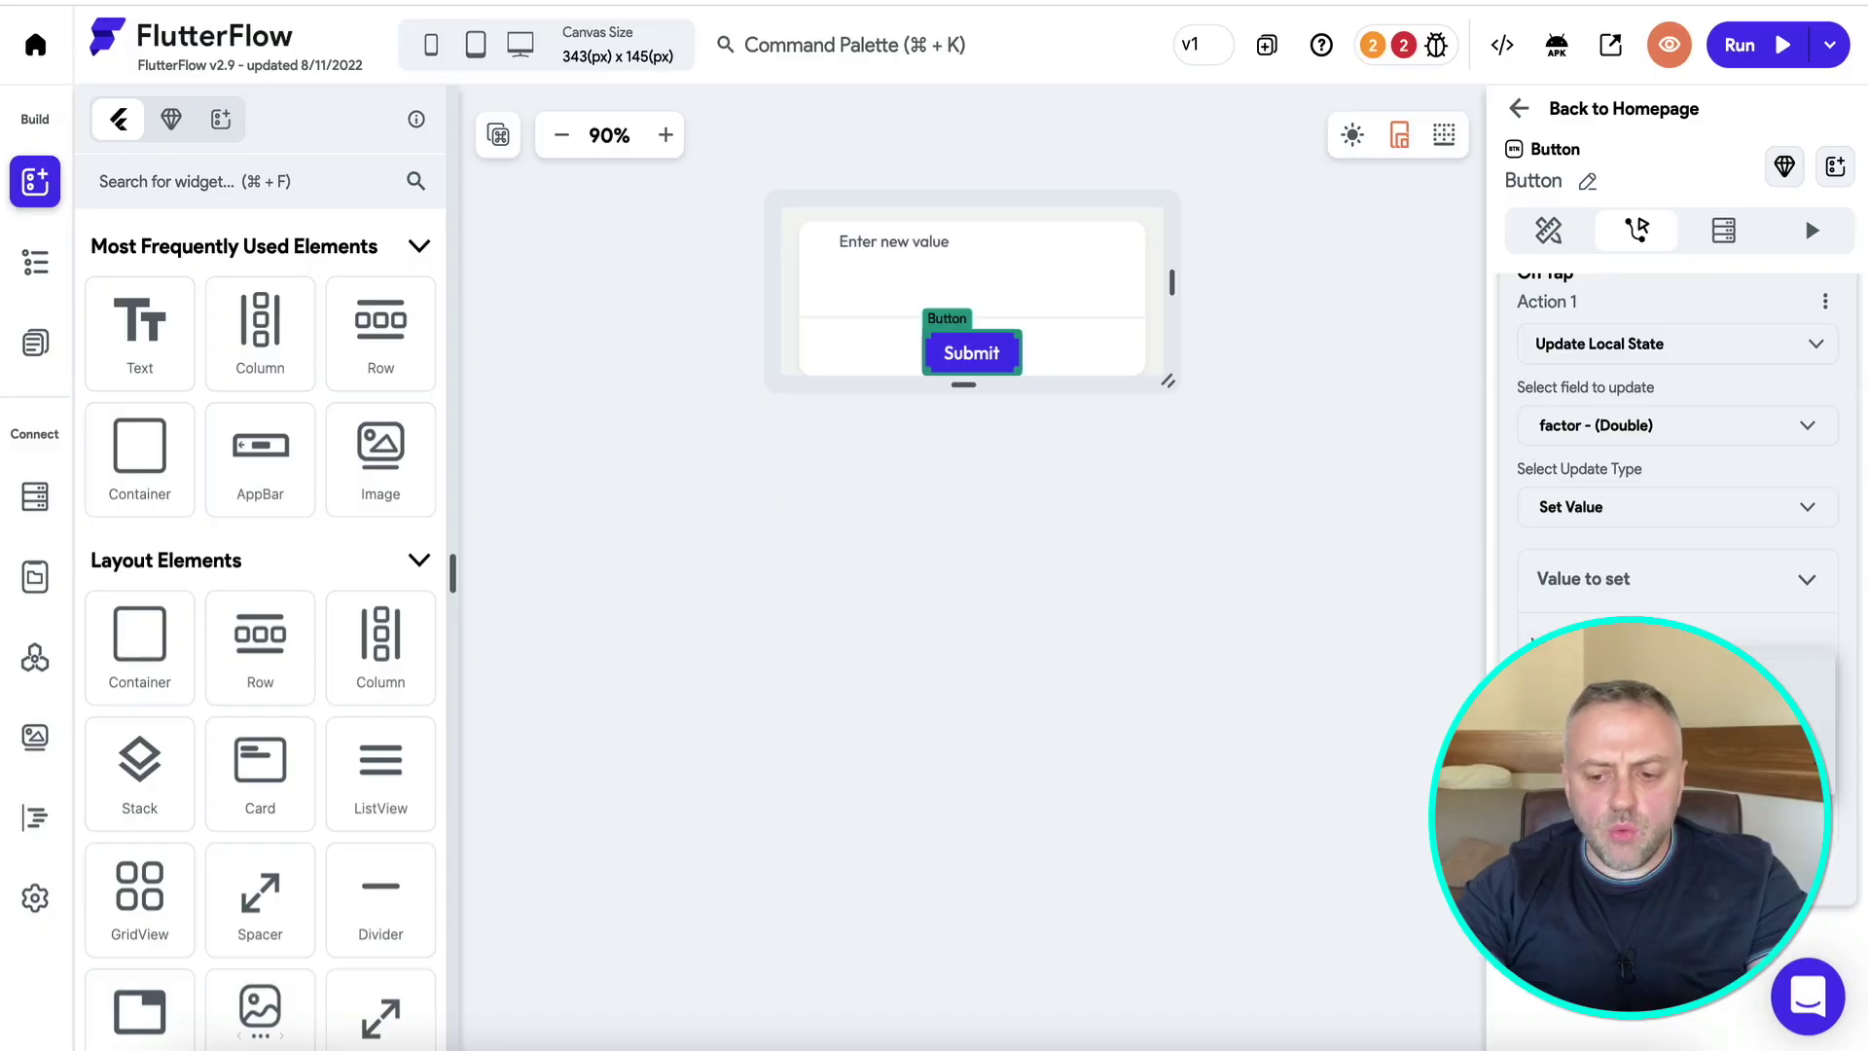
pyautogui.scroll(1, 1674, 458)
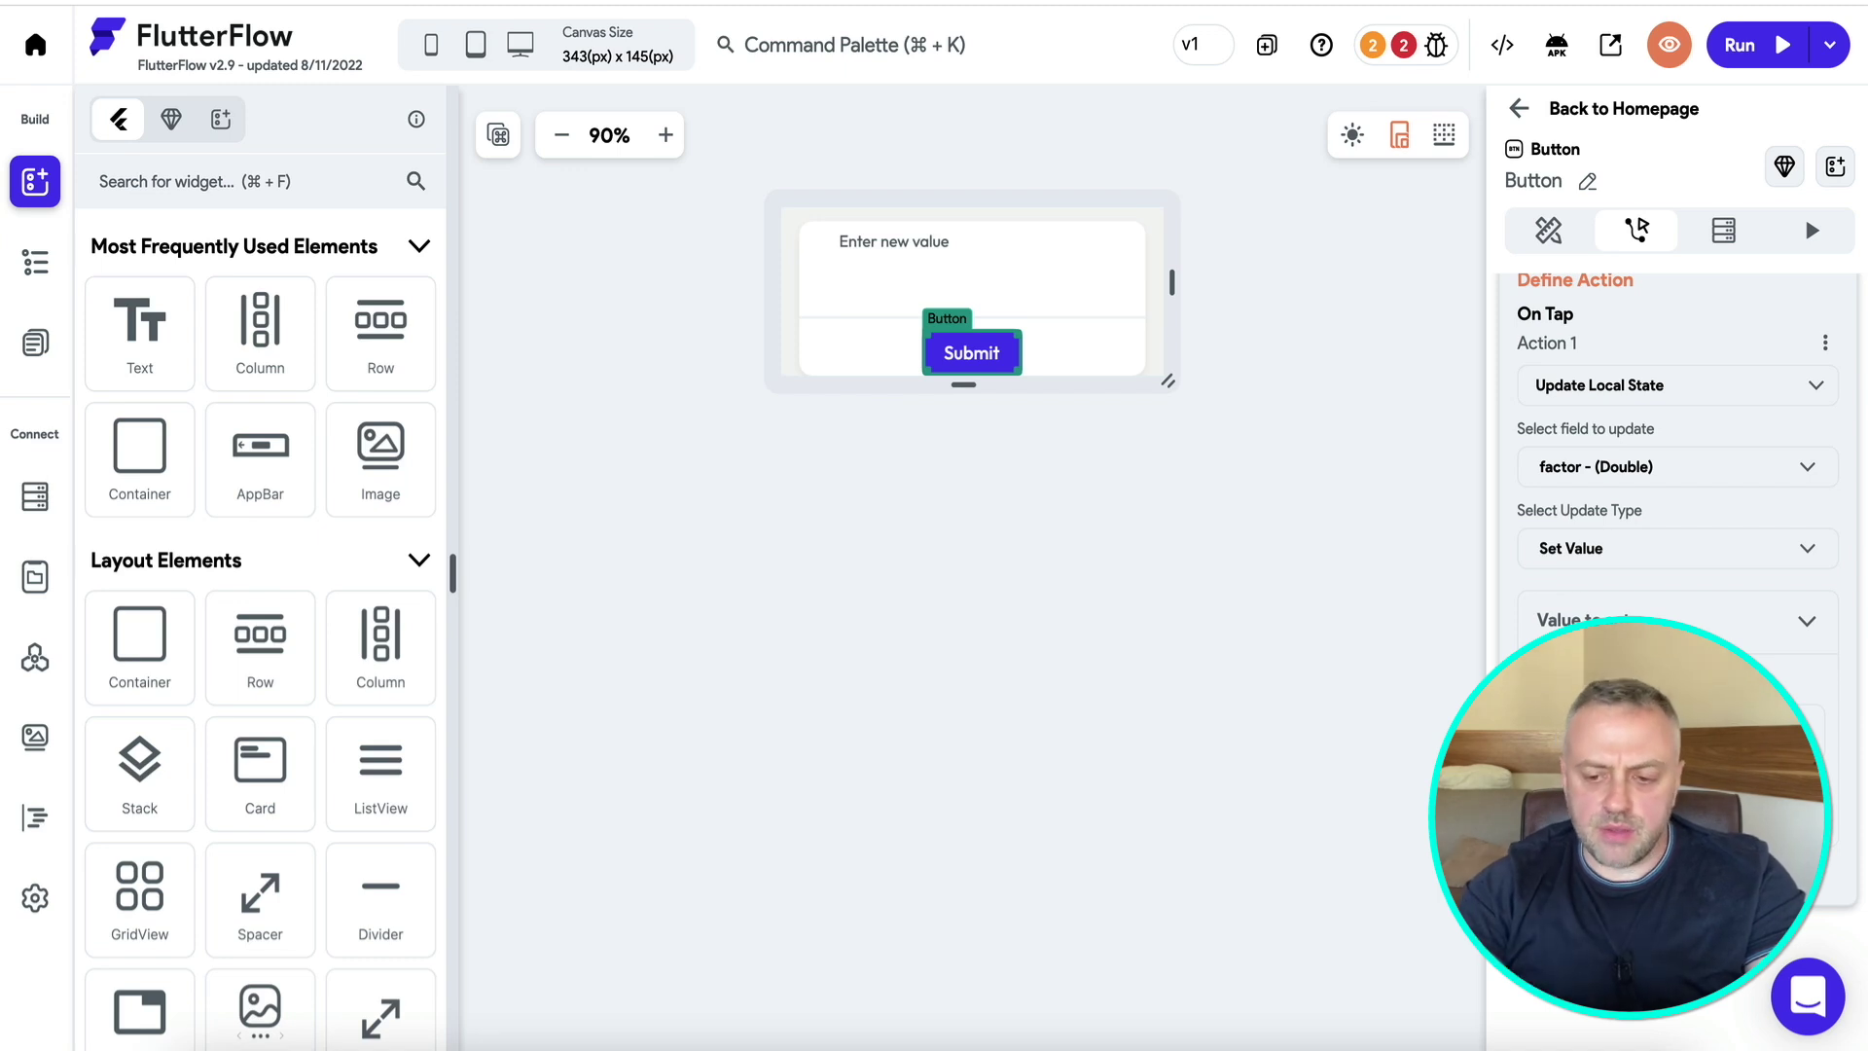
pyautogui.click(1664, 725)
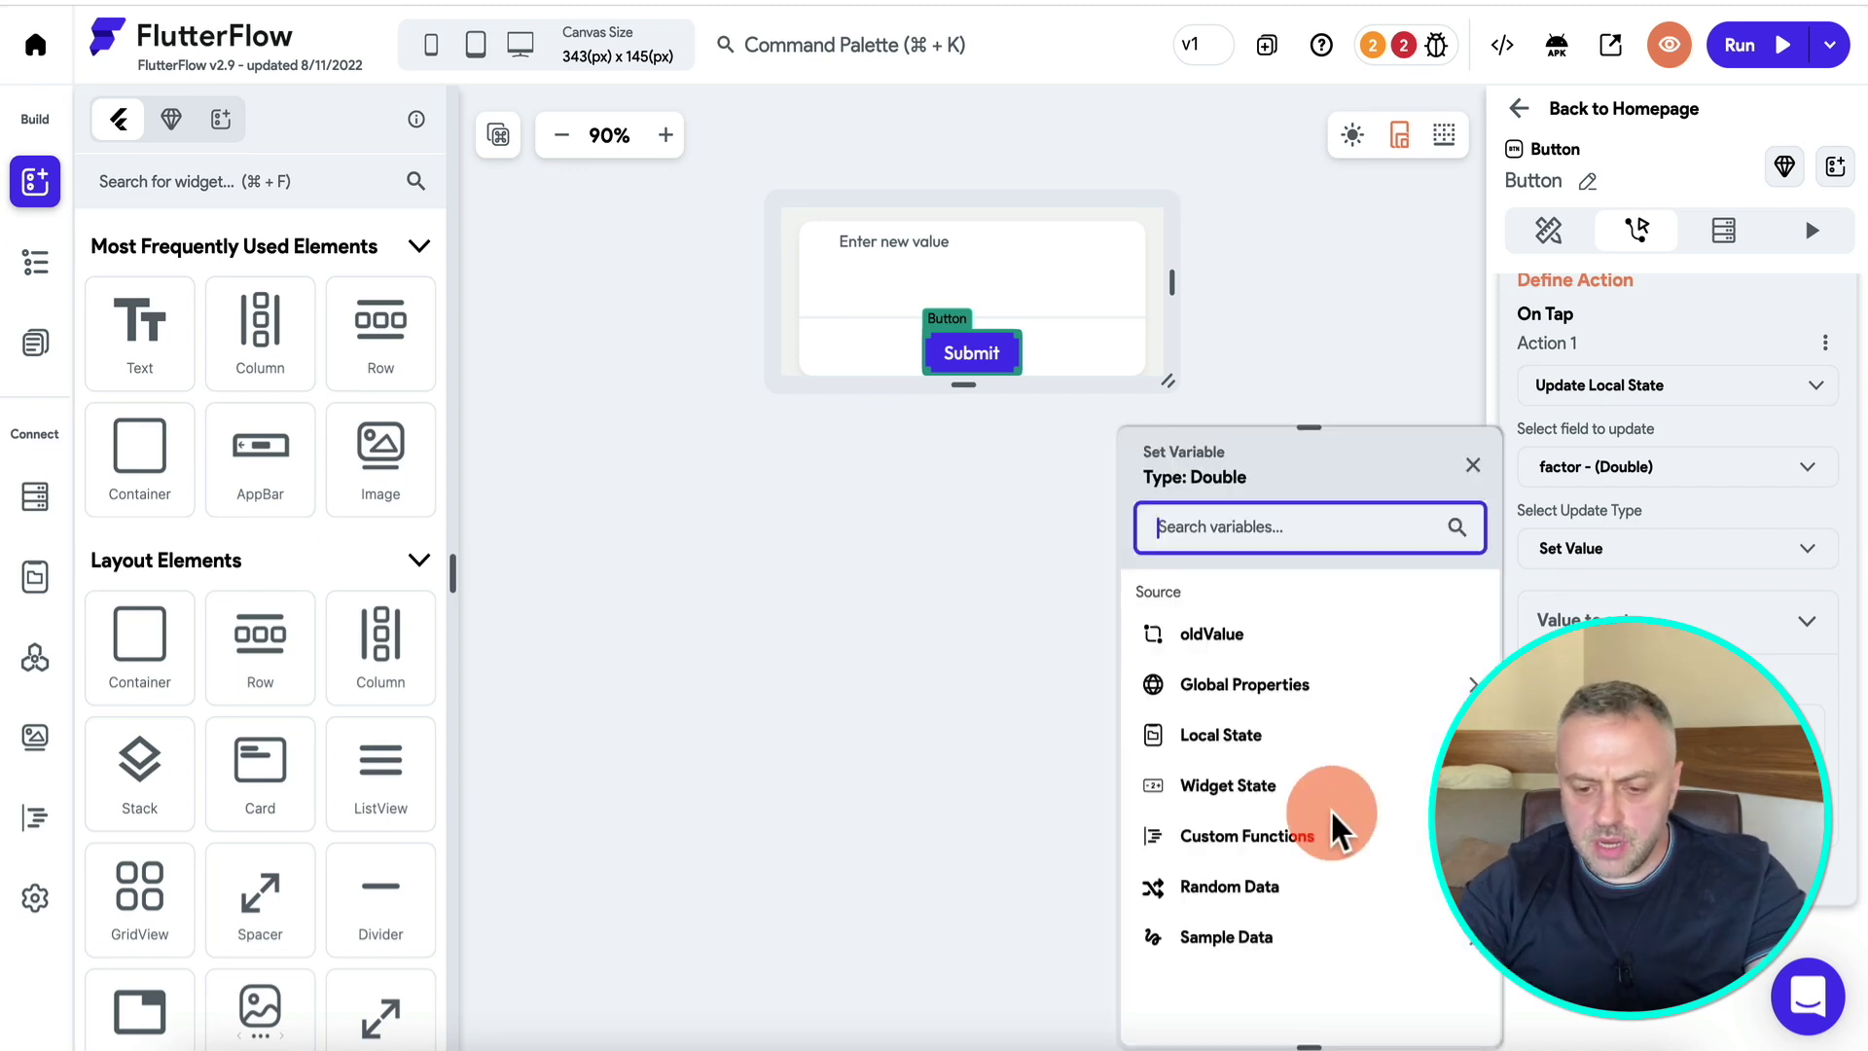
pyautogui.click(1250, 839)
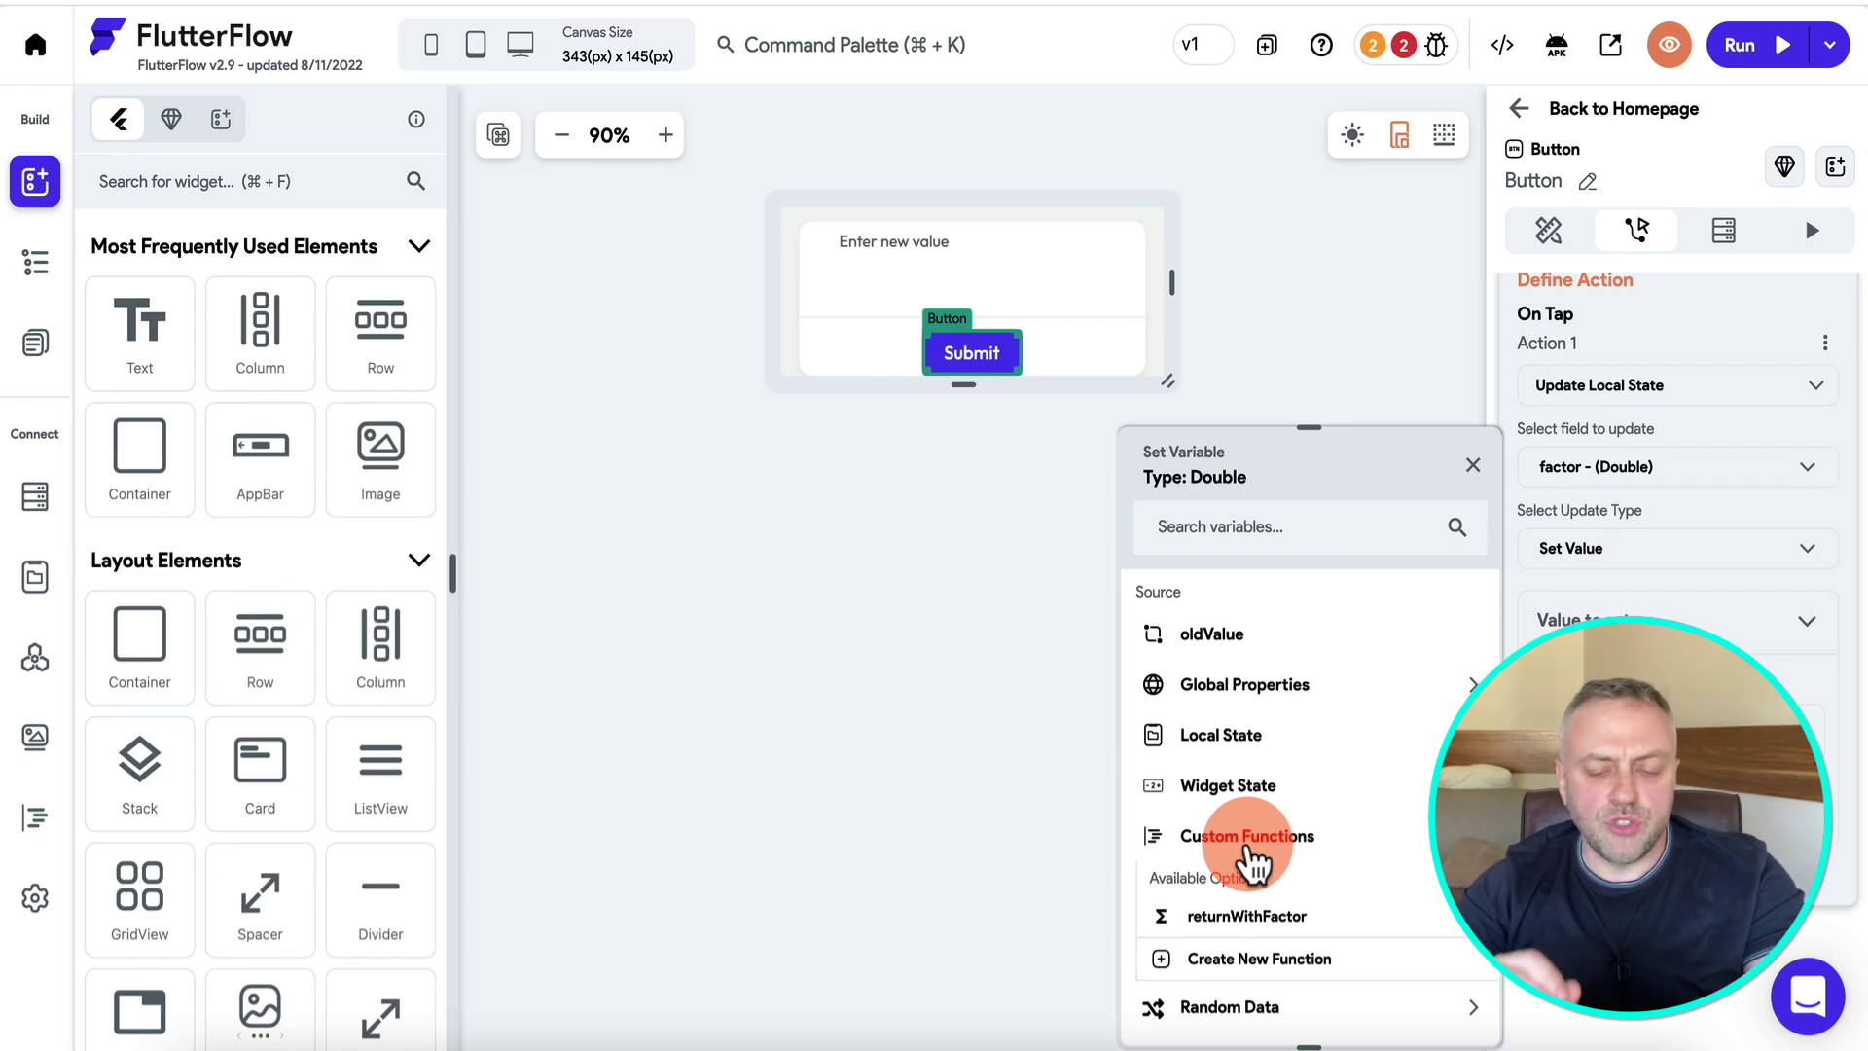
pyautogui.click(1264, 963)
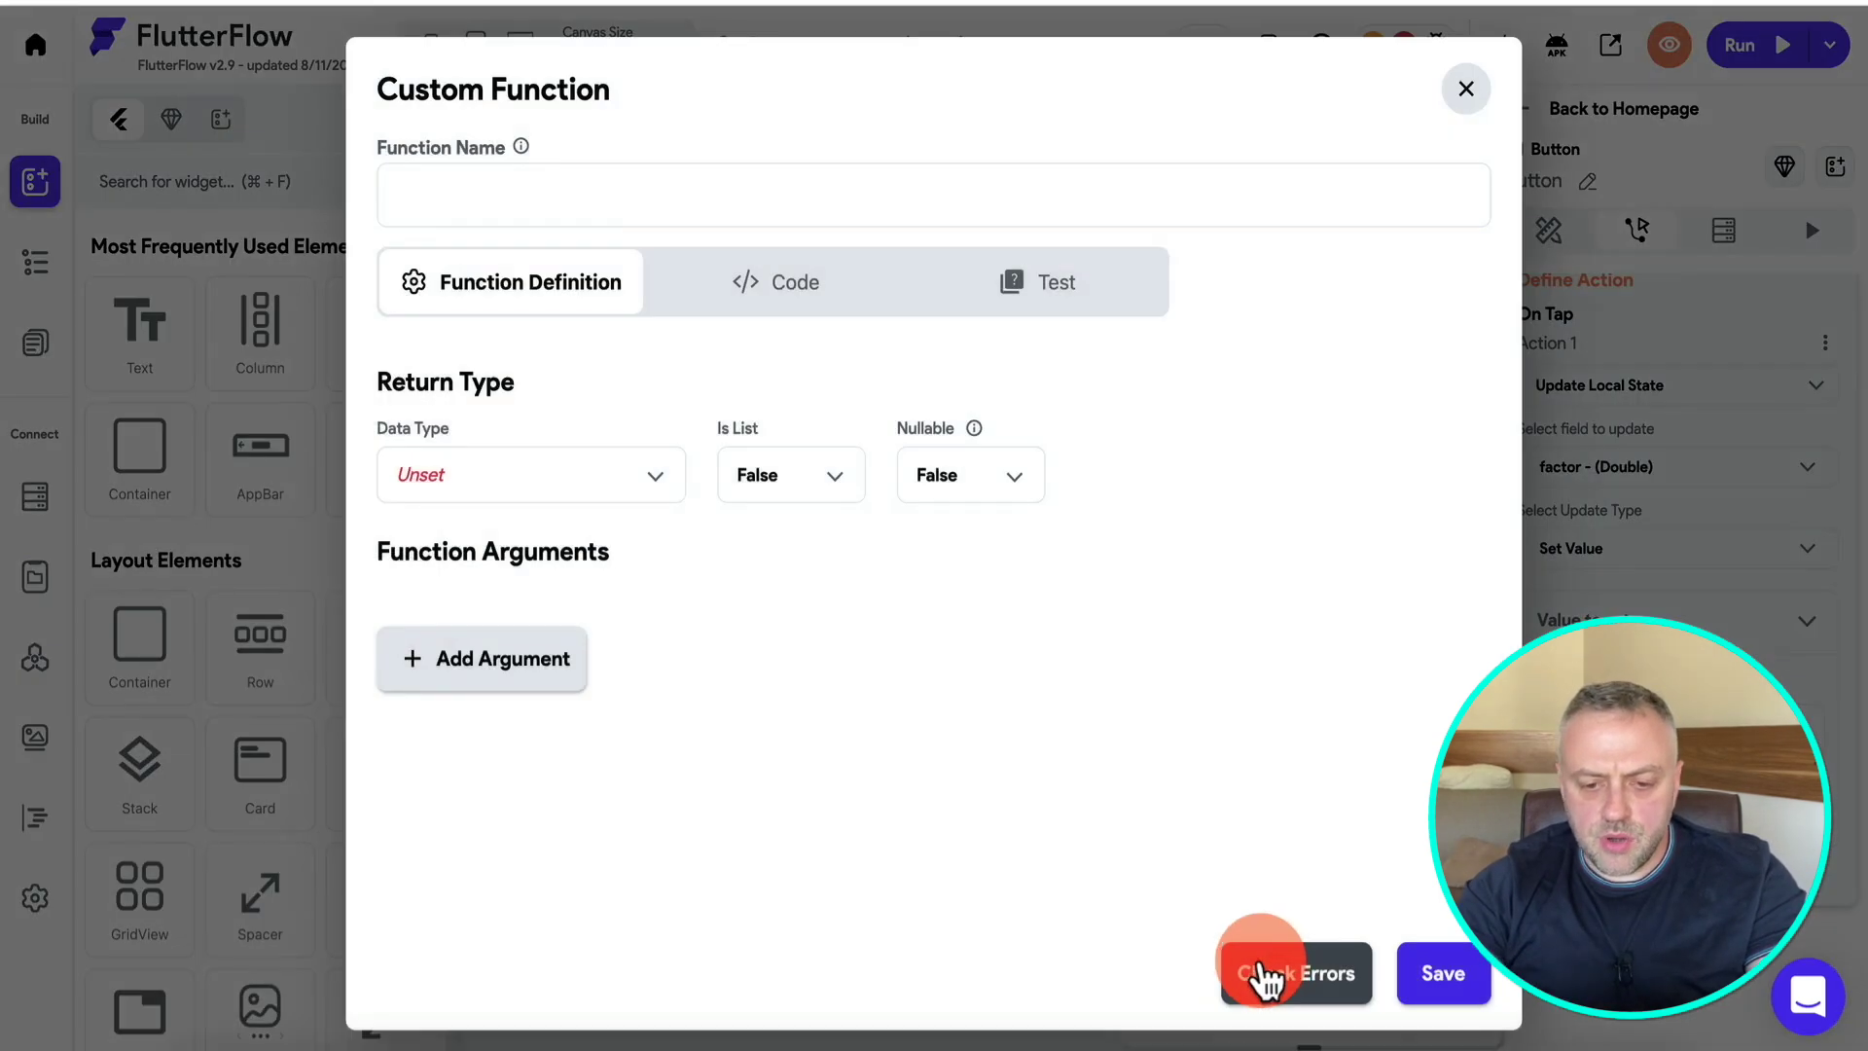
pyautogui.click(534, 478)
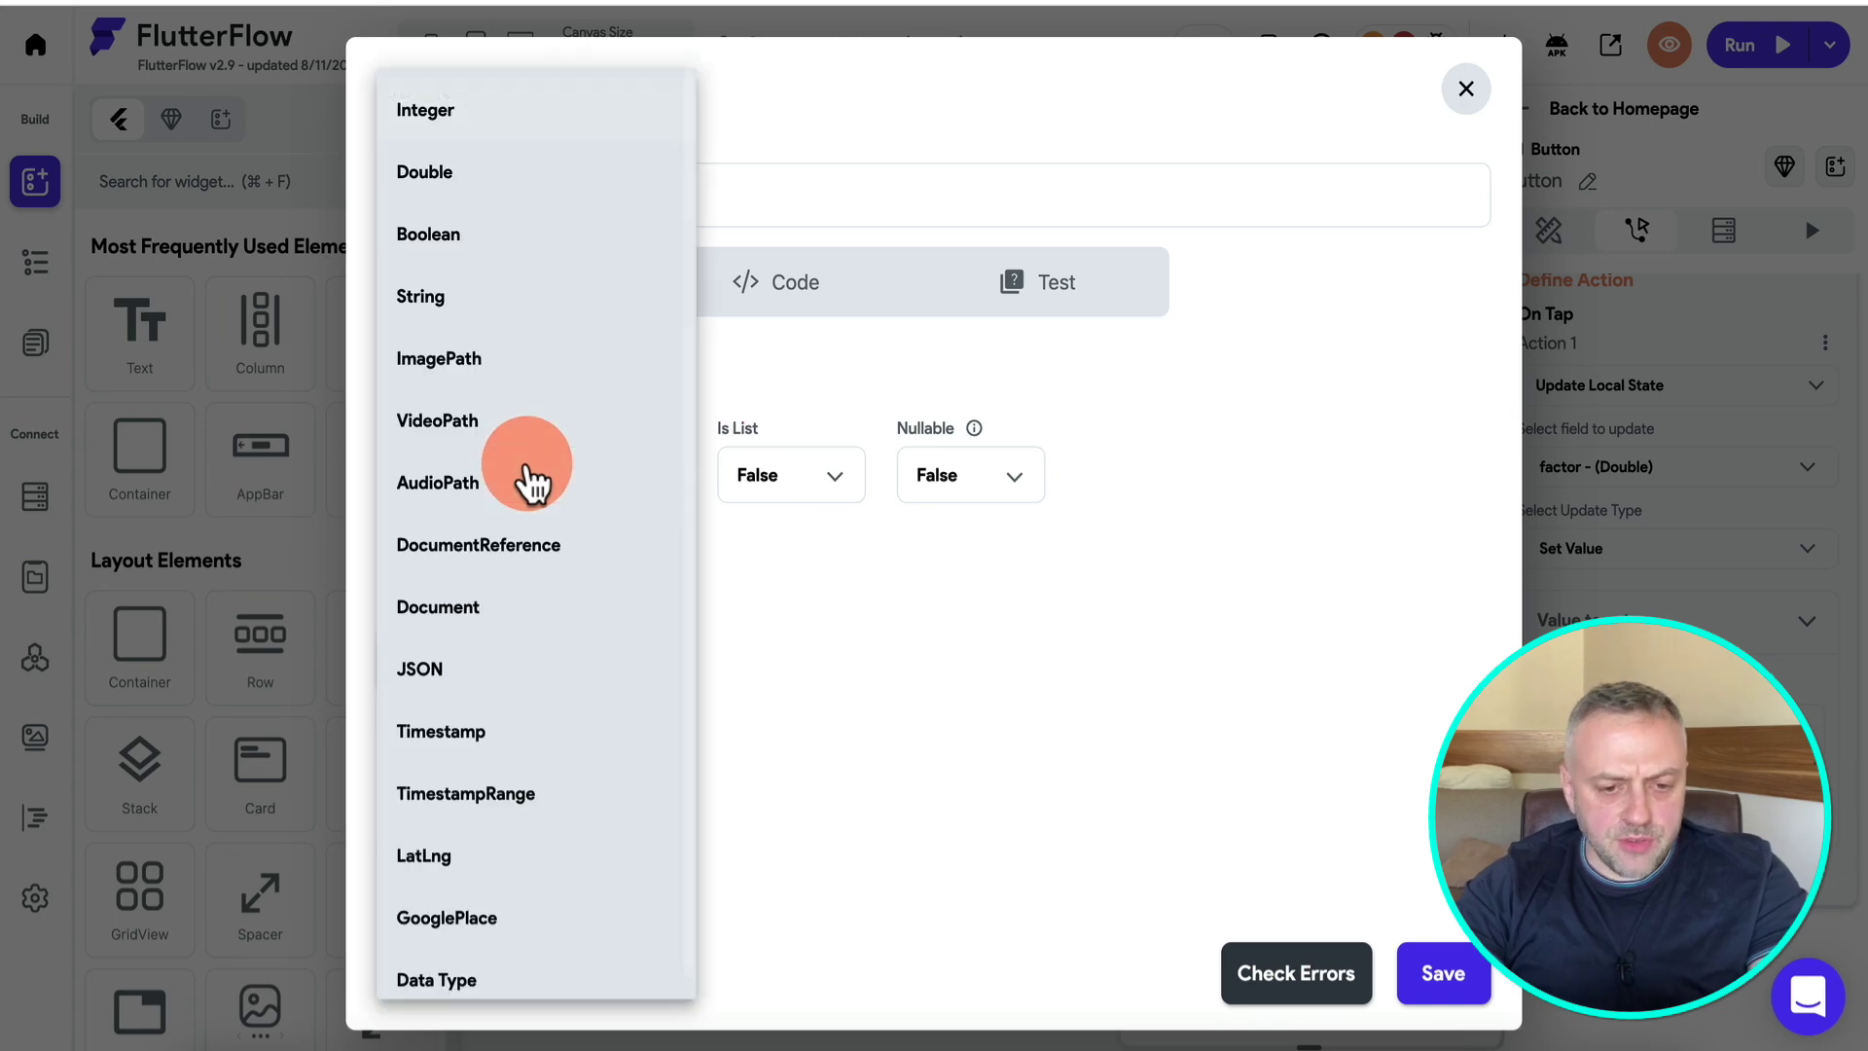
pyautogui.click(477, 181)
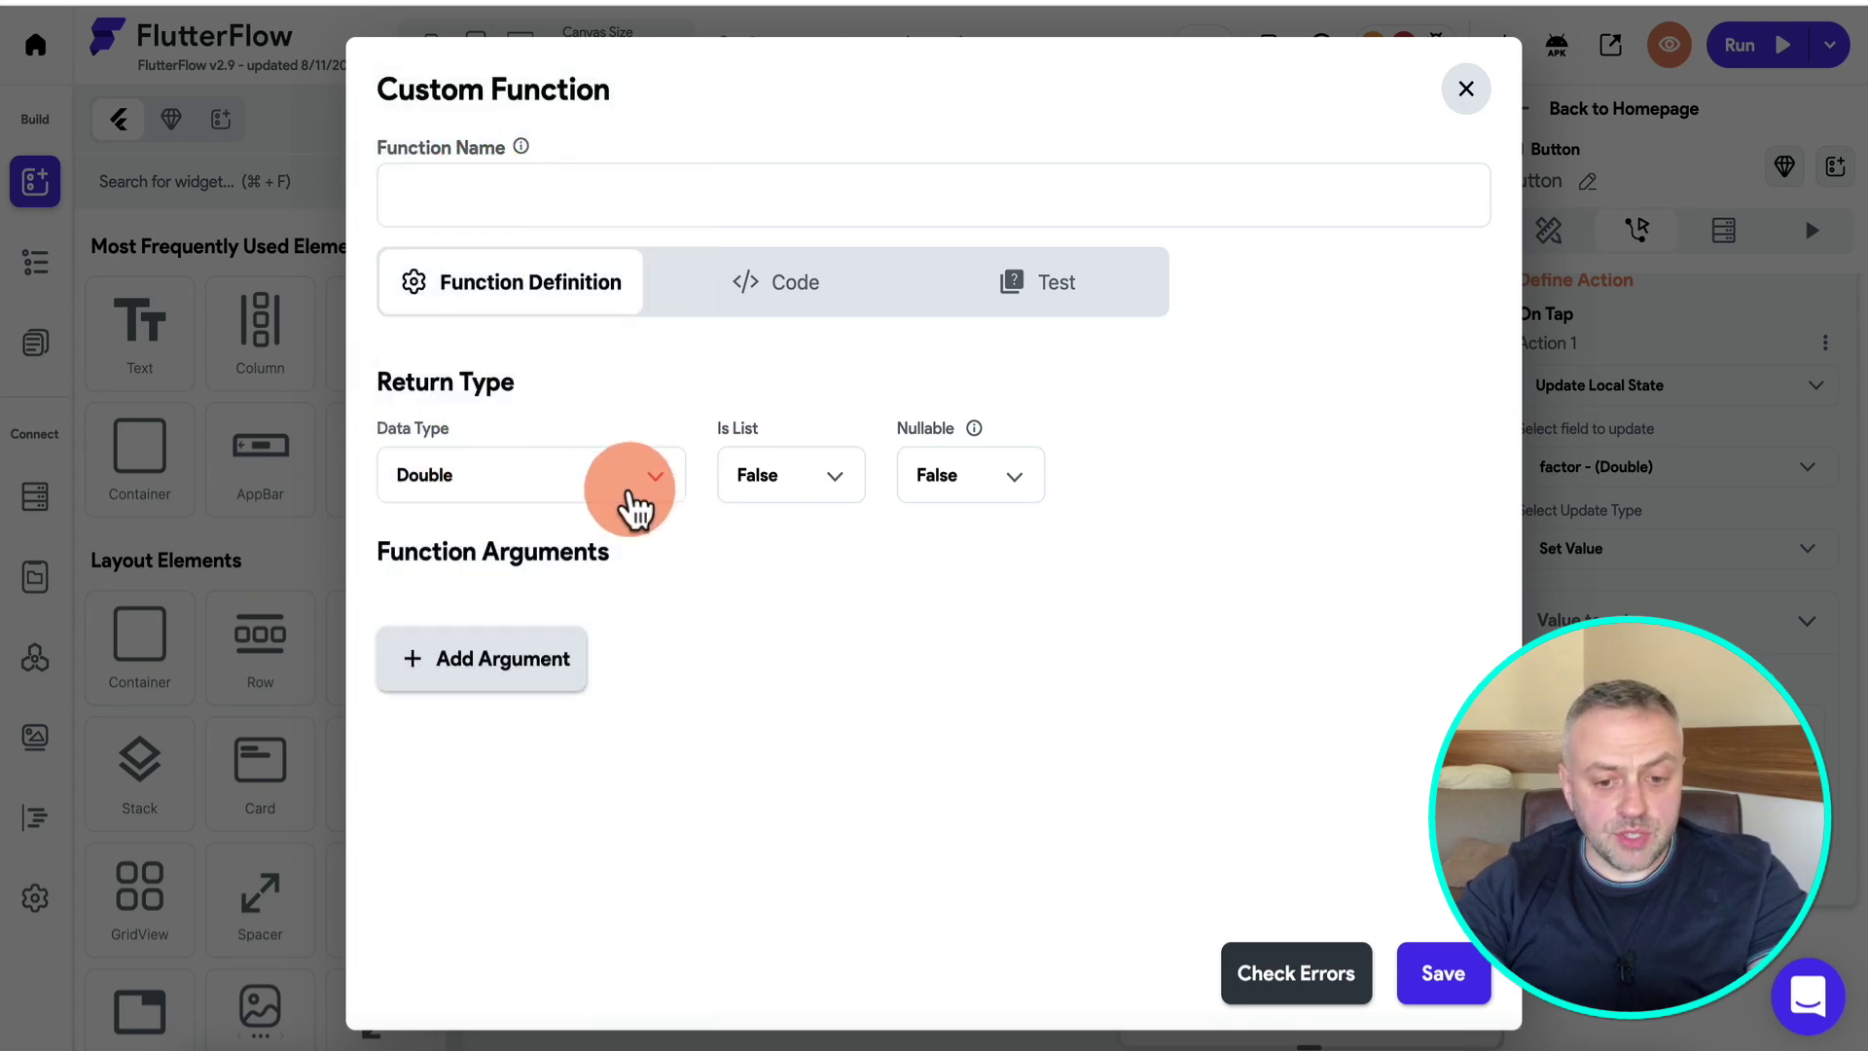
# Add a function argument named oldValue with data type Double and Nullable set to False.
pyautogui.click(458, 672)
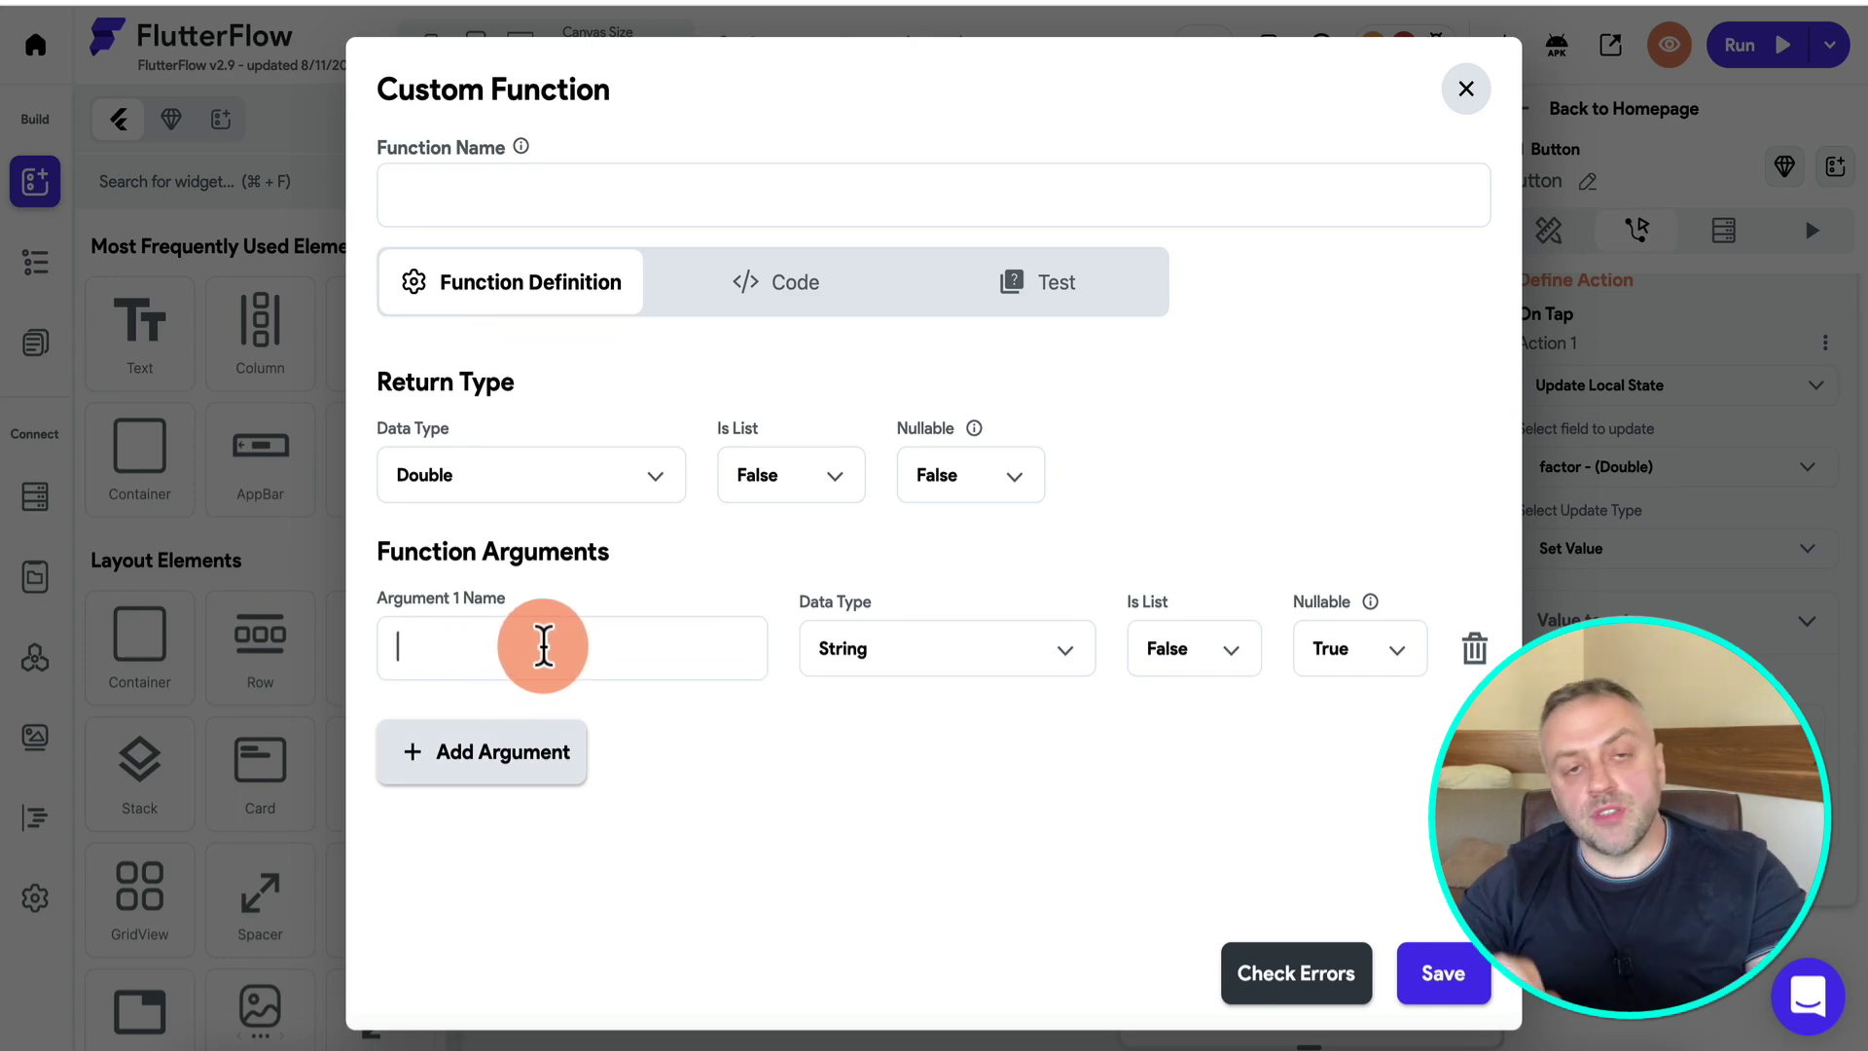
pyautogui.write('oldValue')
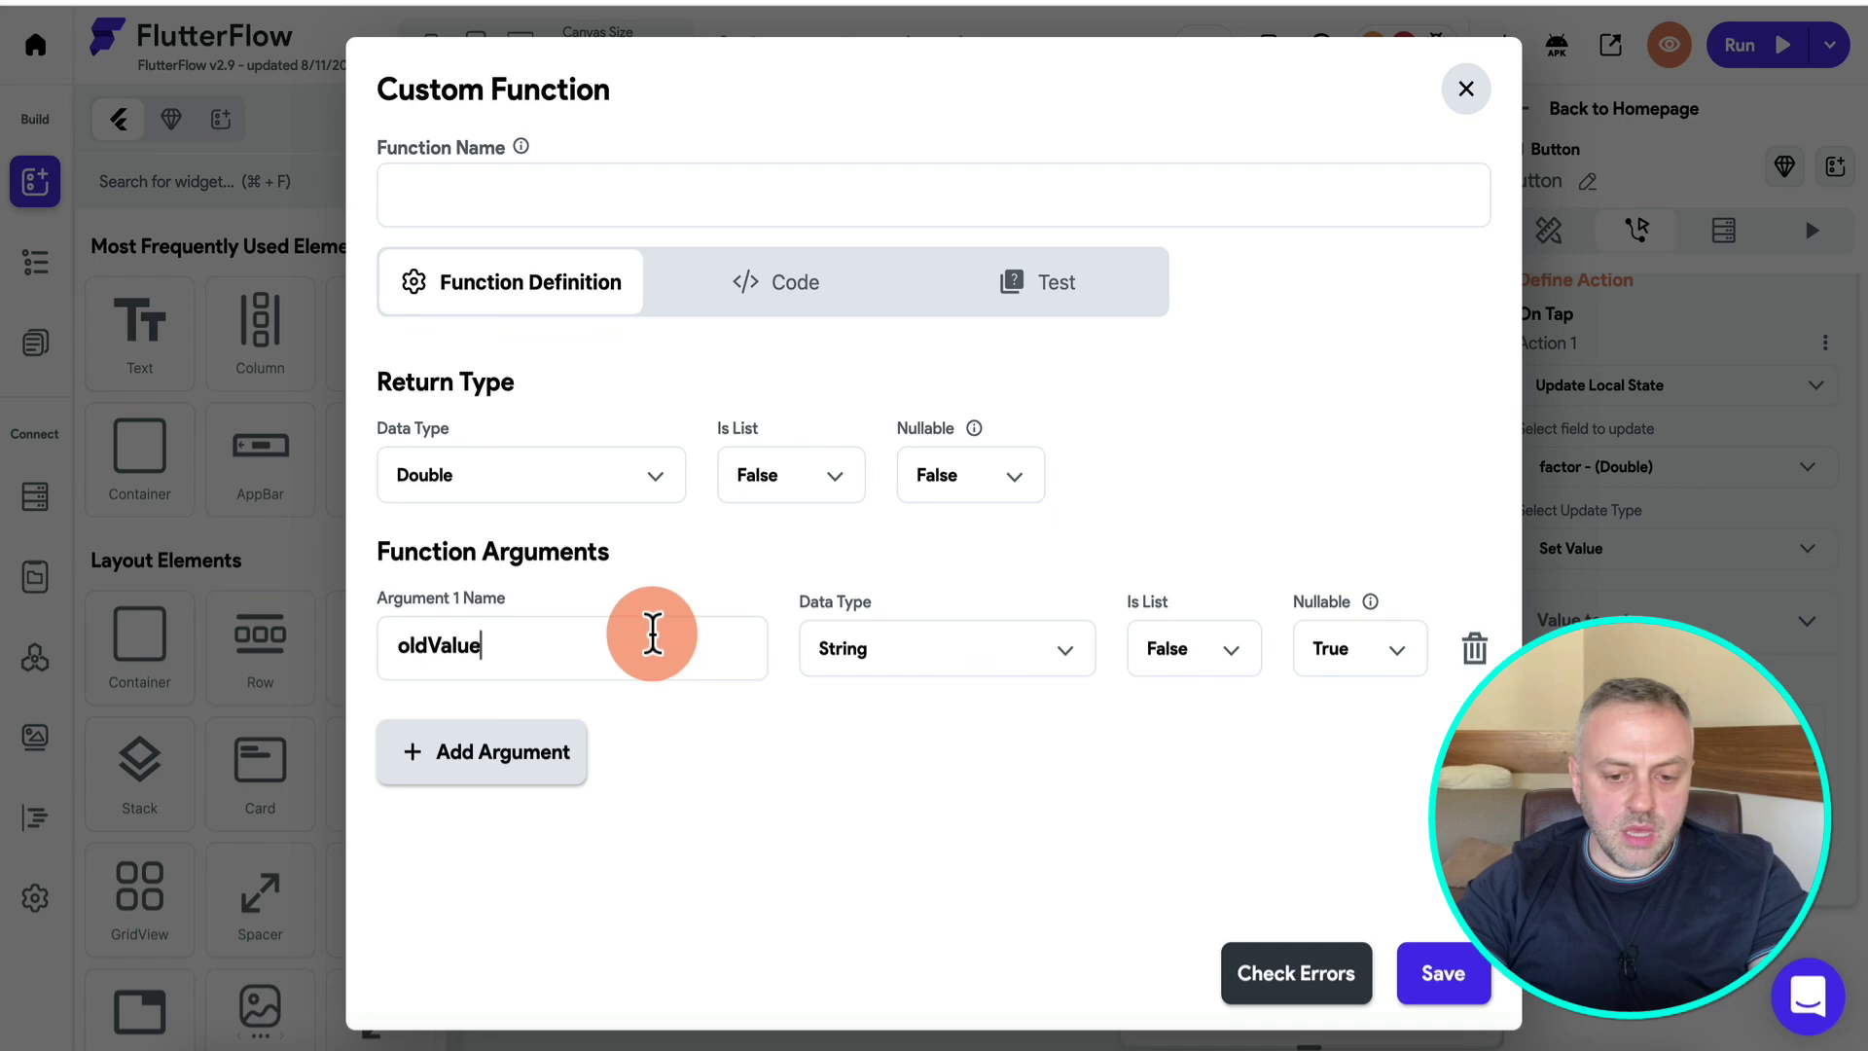
pyautogui.click(900, 657)
pyautogui.click(917, 200)
pyautogui.click(1360, 648)
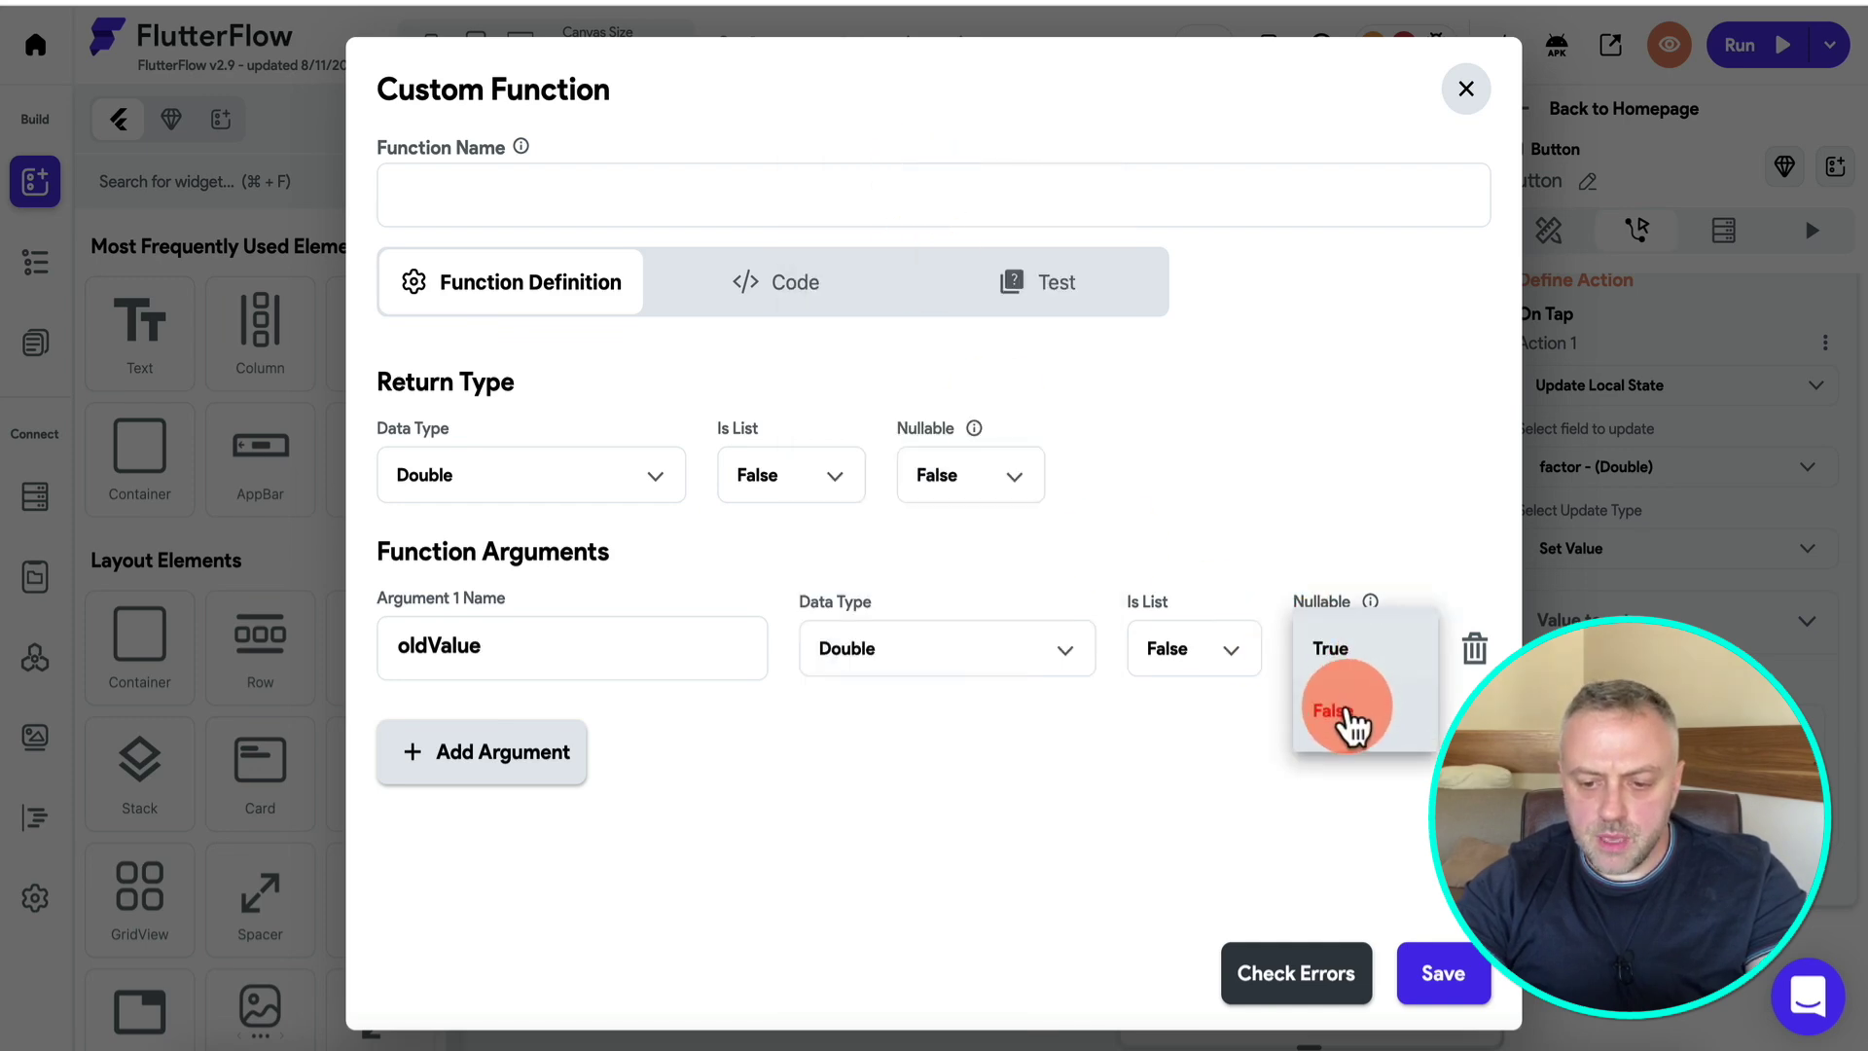
pyautogui.click(1352, 717)
# Add a second argument named newValue with data type Double and Nullable set to False.
pyautogui.click(571, 769)
pyautogui.write('newValue')
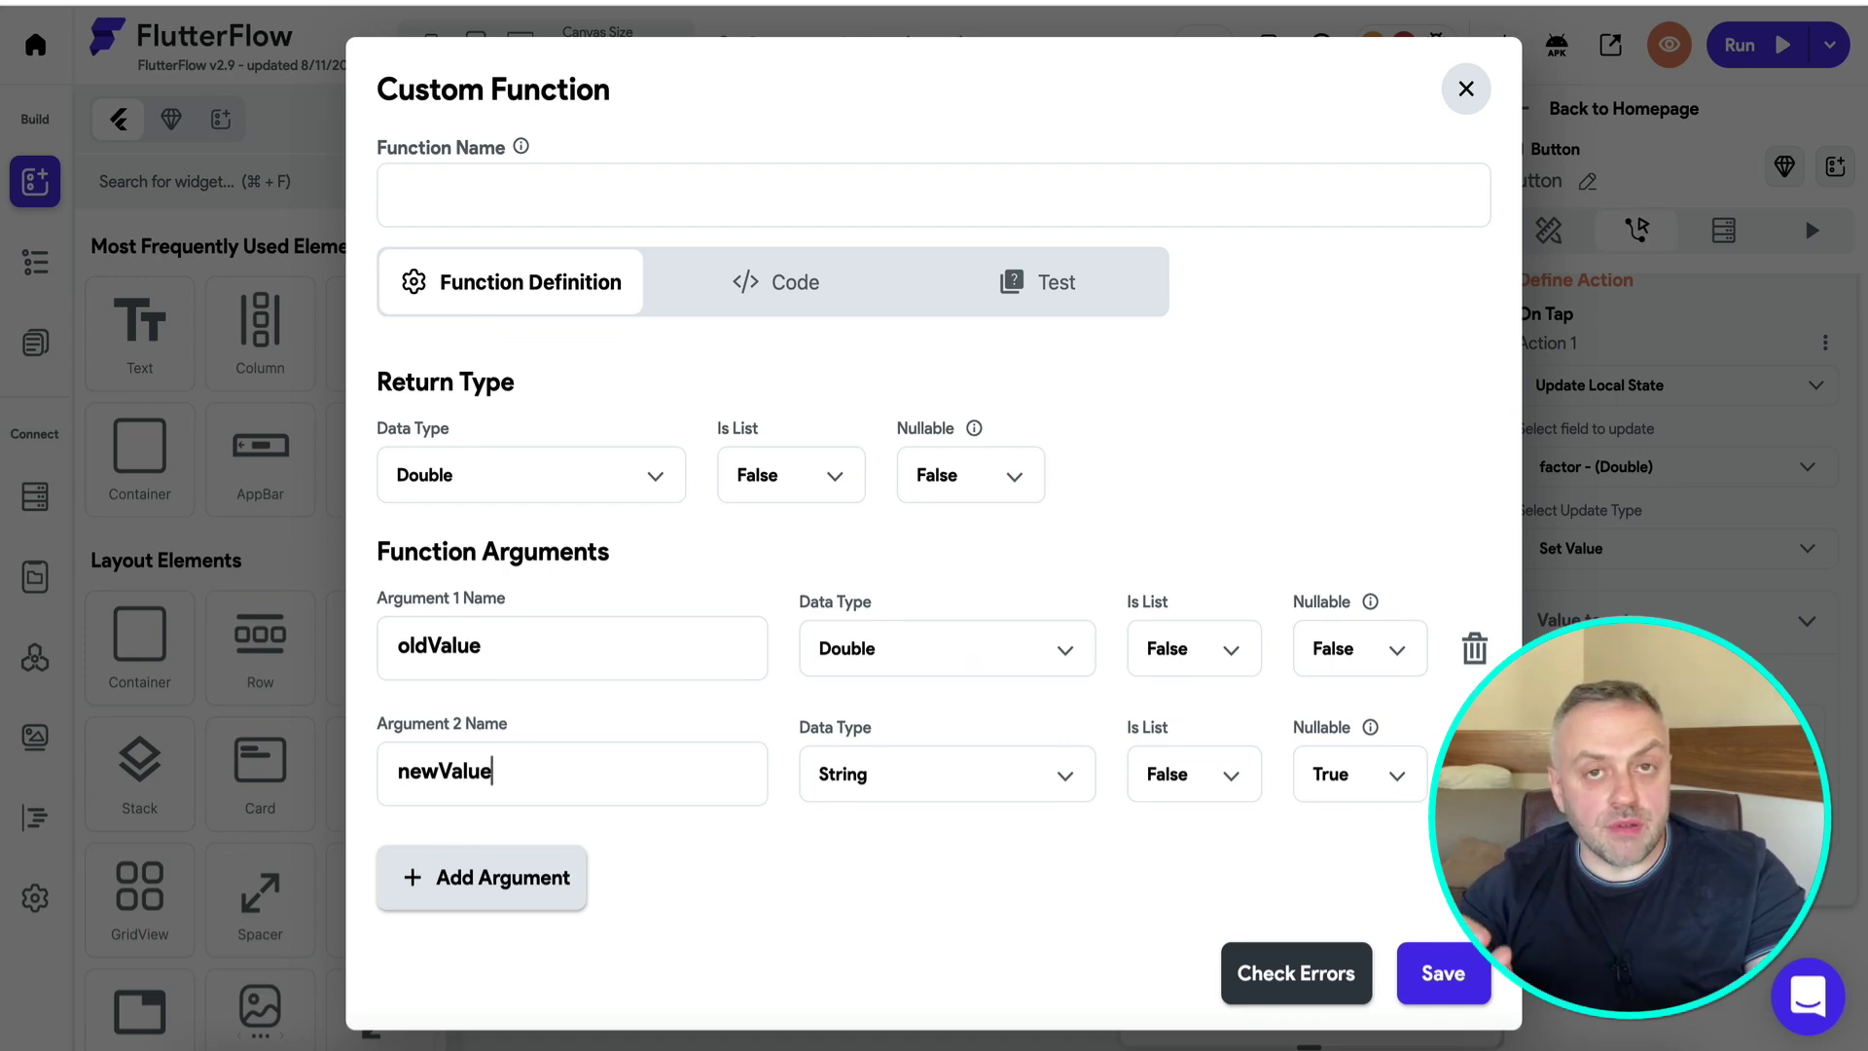
pyautogui.click(849, 784)
pyautogui.click(929, 172)
pyautogui.click(1357, 773)
pyautogui.click(1356, 843)
# Add a third argument named oldFactor with data type Double and Nullable set to False.
pyautogui.click(515, 878)
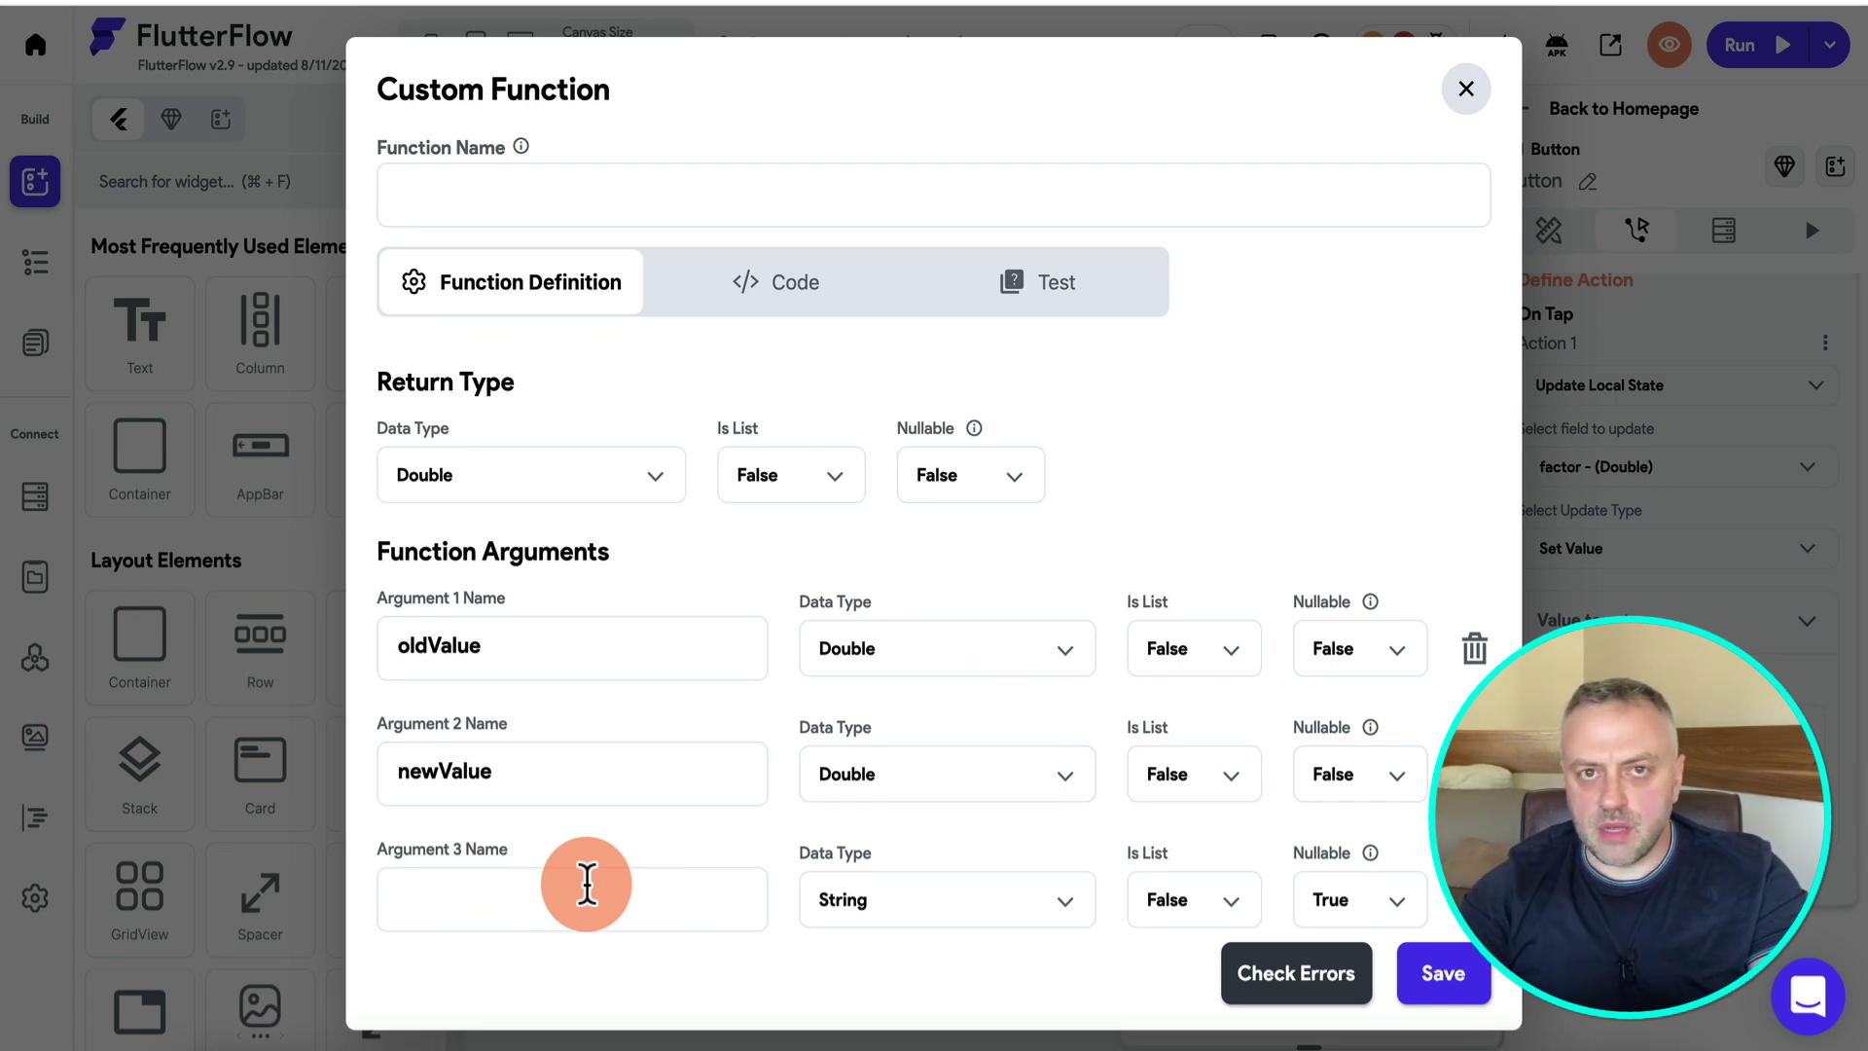
pyautogui.scroll(-2, 587, 884)
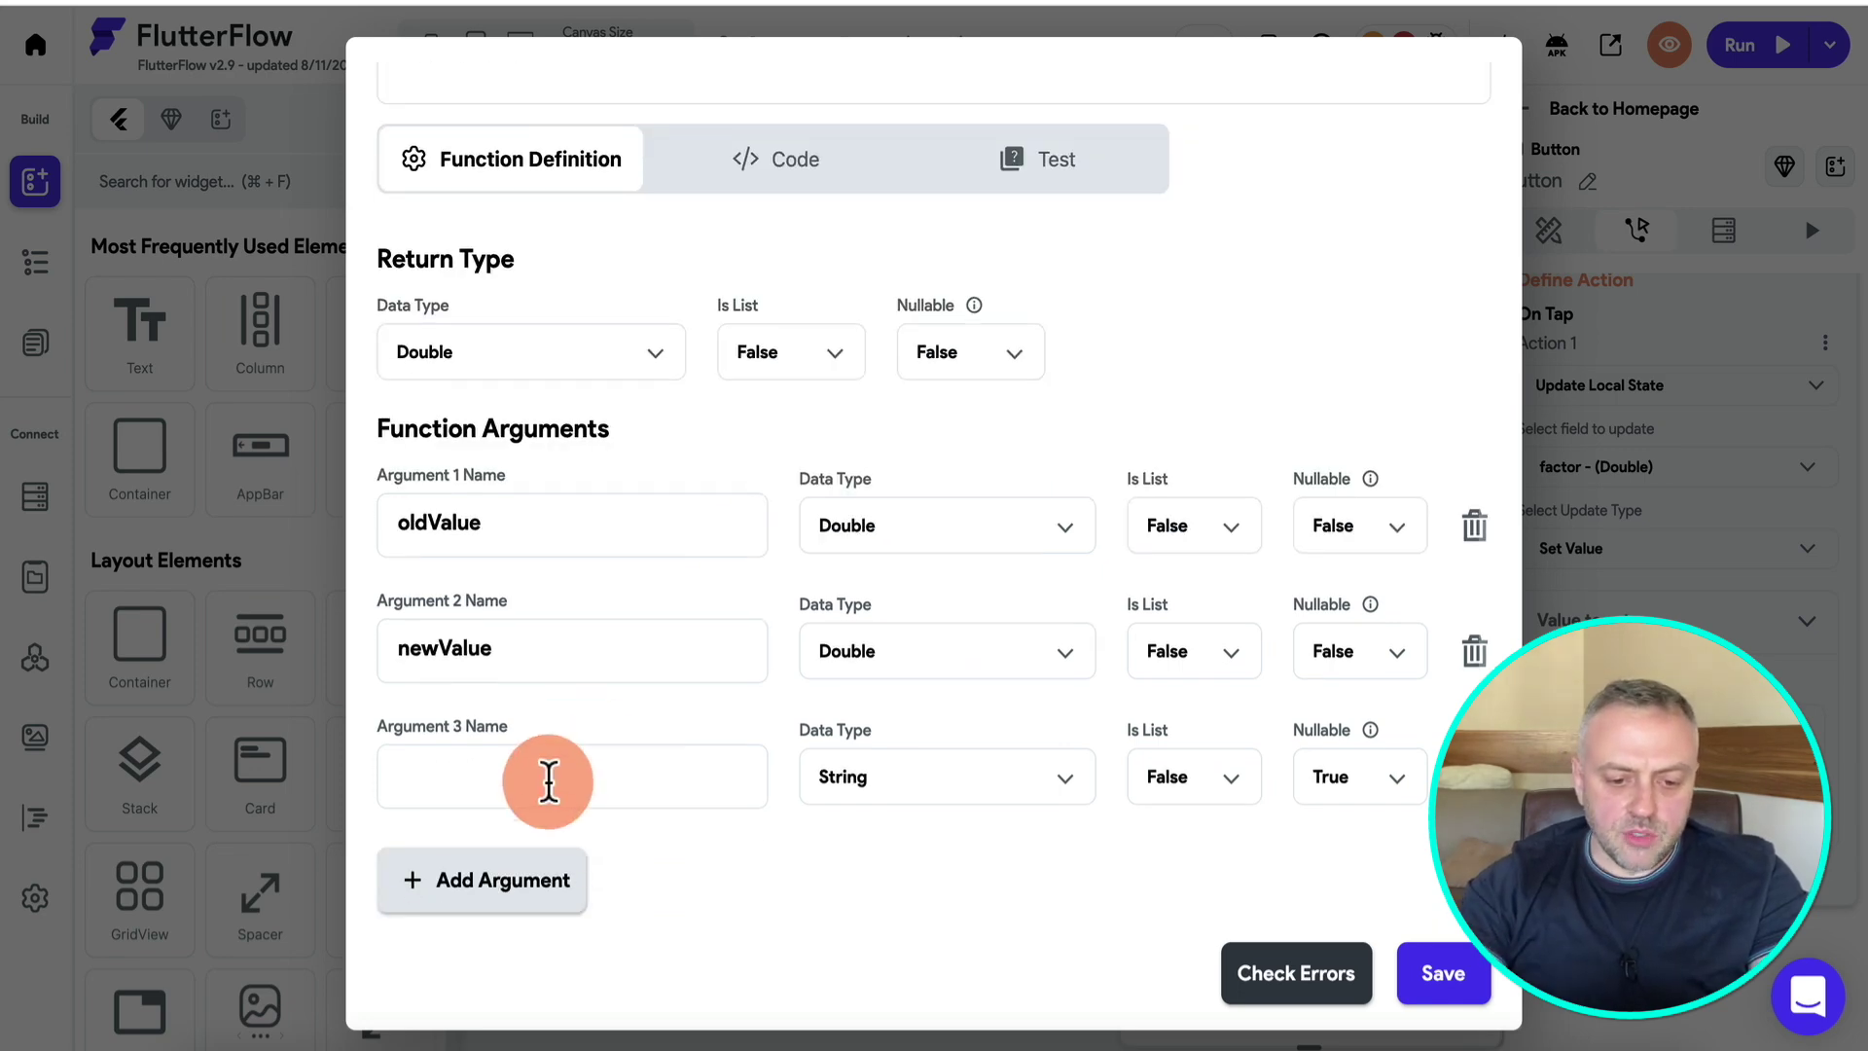
pyautogui.write('oldFac')
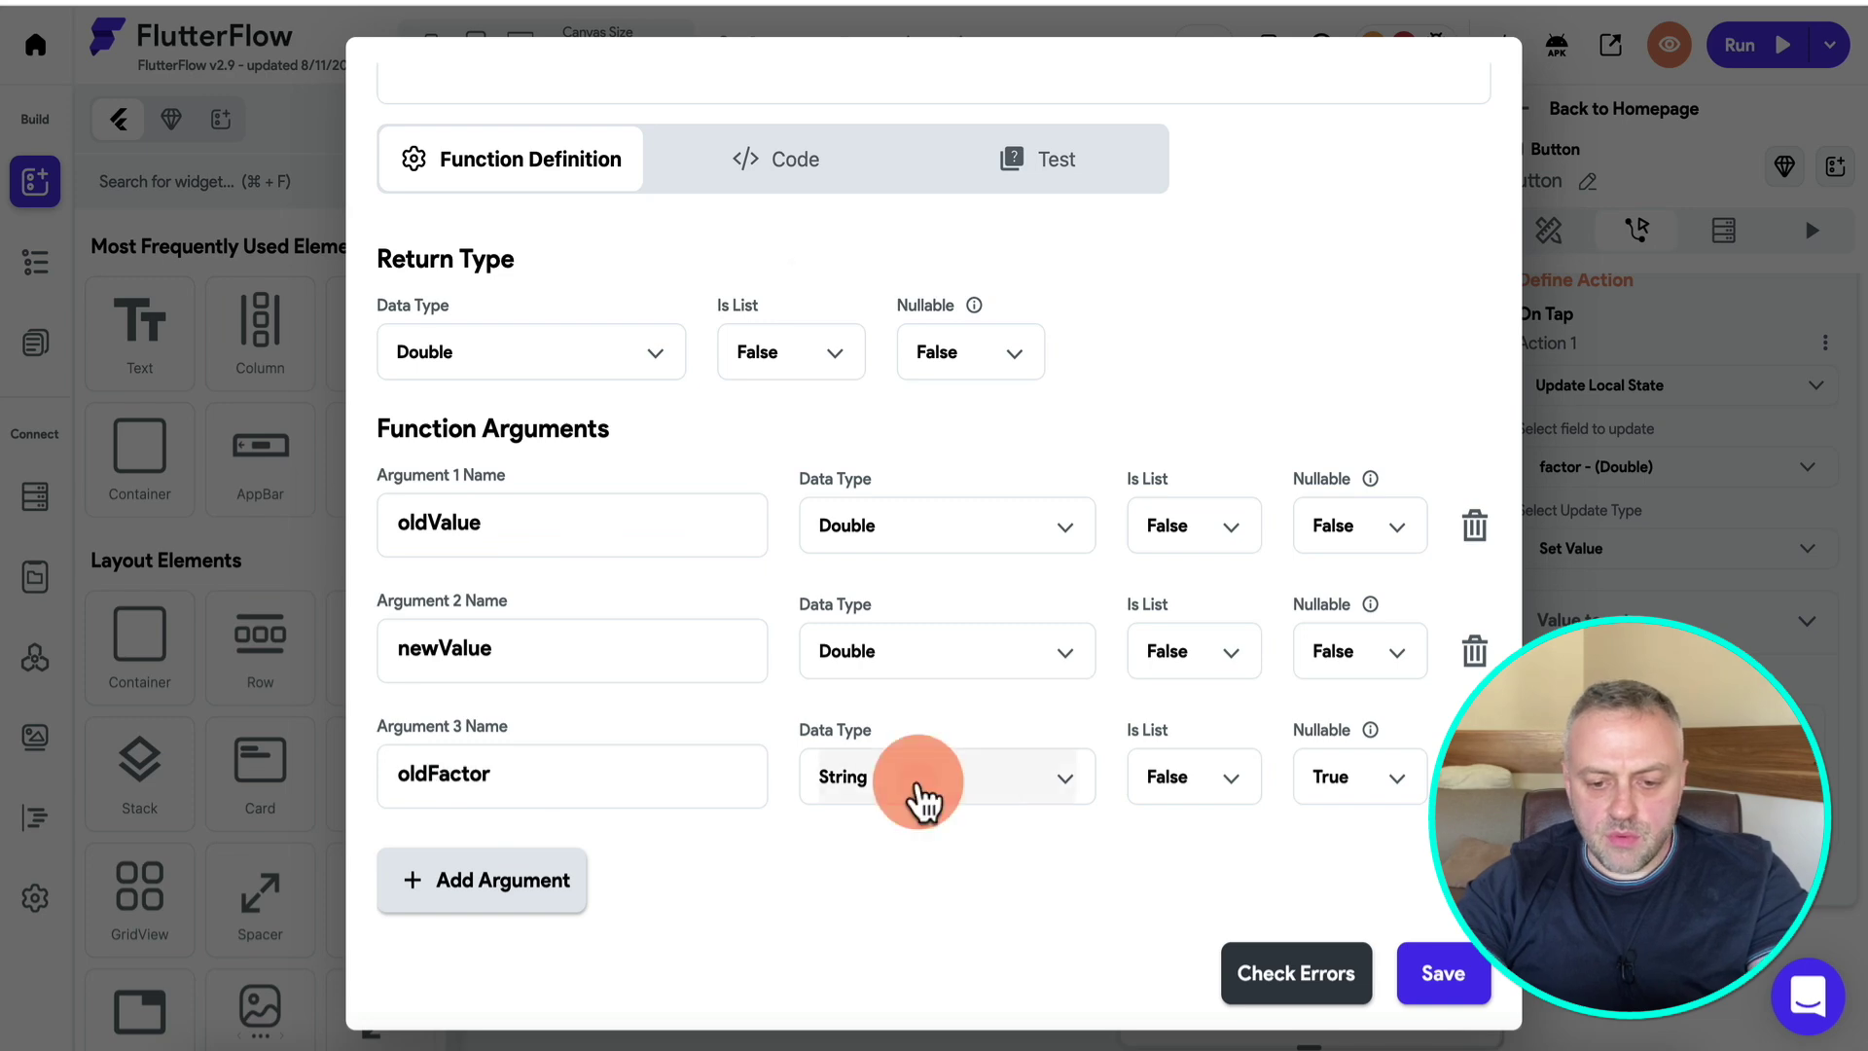
pyautogui.write('tor')
pyautogui.click(946, 776)
pyautogui.click(905, 185)
pyautogui.click(1359, 778)
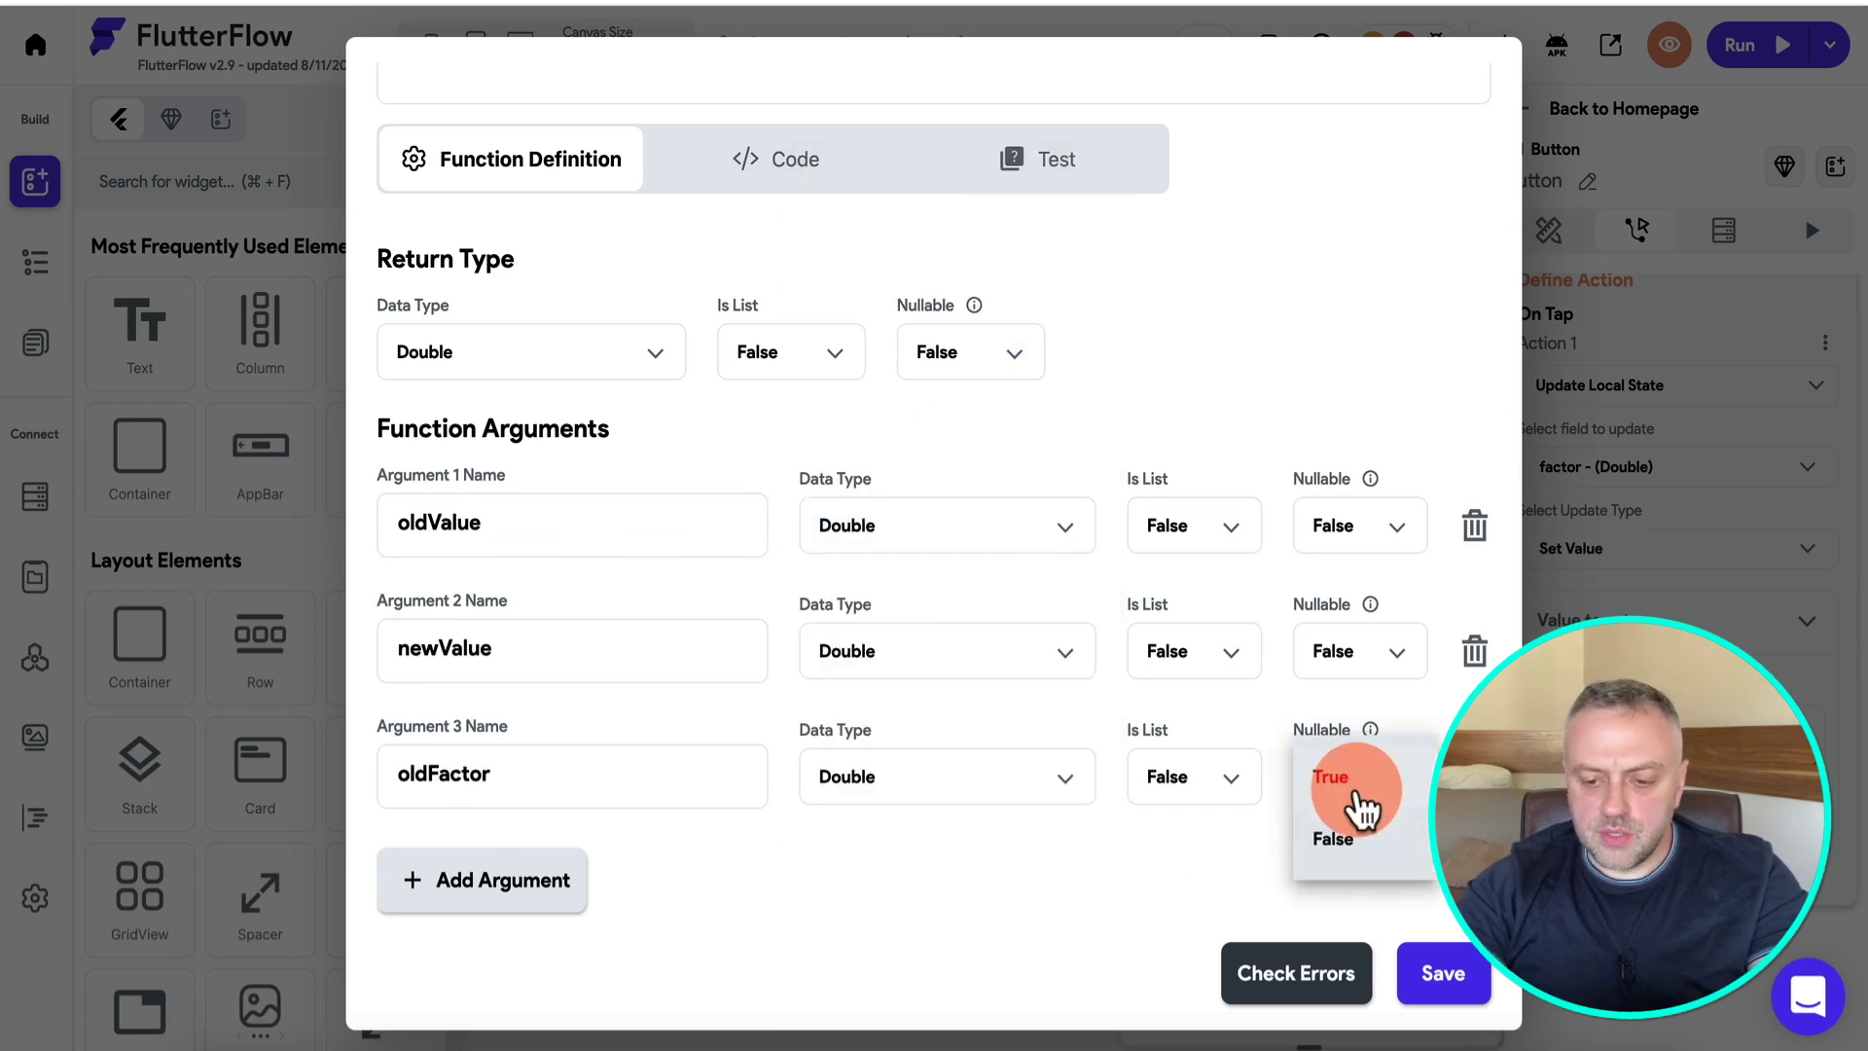
pyautogui.click(1359, 838)
# Name the function updateFactor and save it with the code "return newValue / oldValue * oldFactor;".
pyautogui.scroll(2, 569, 180)
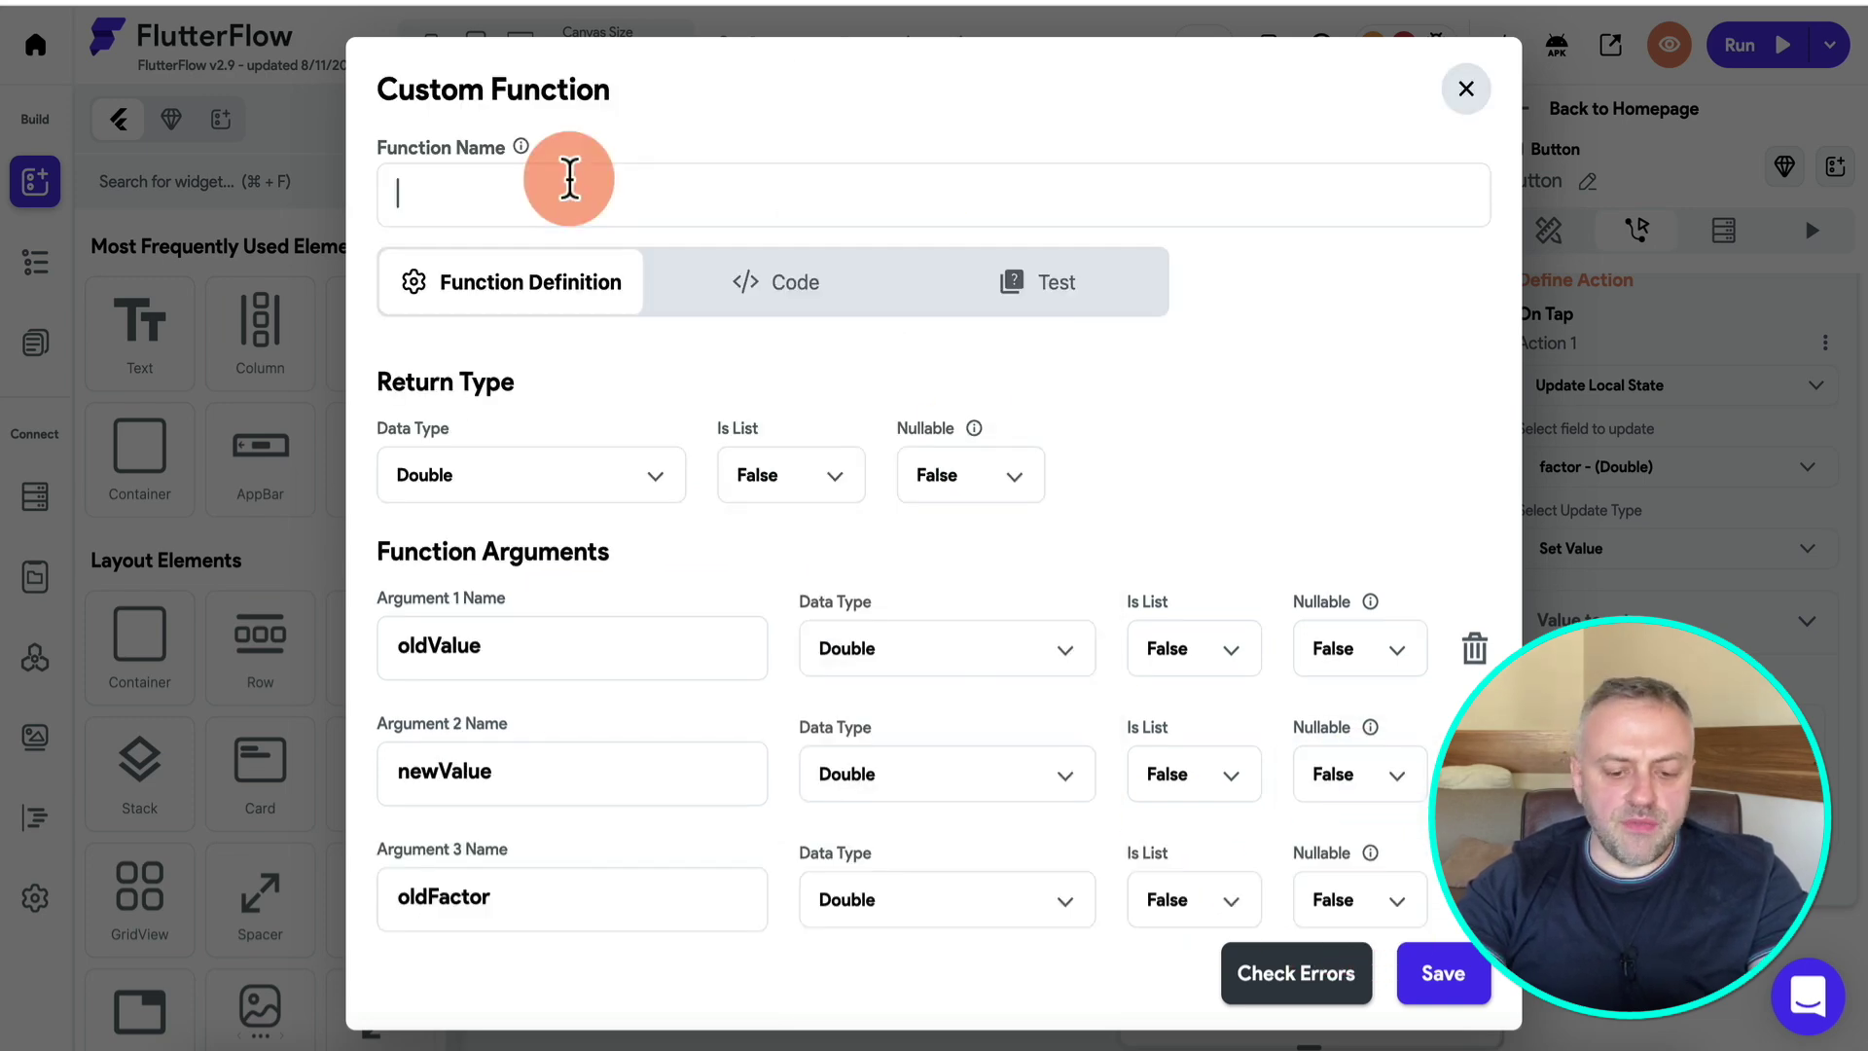
pyautogui.write('updateFactor')
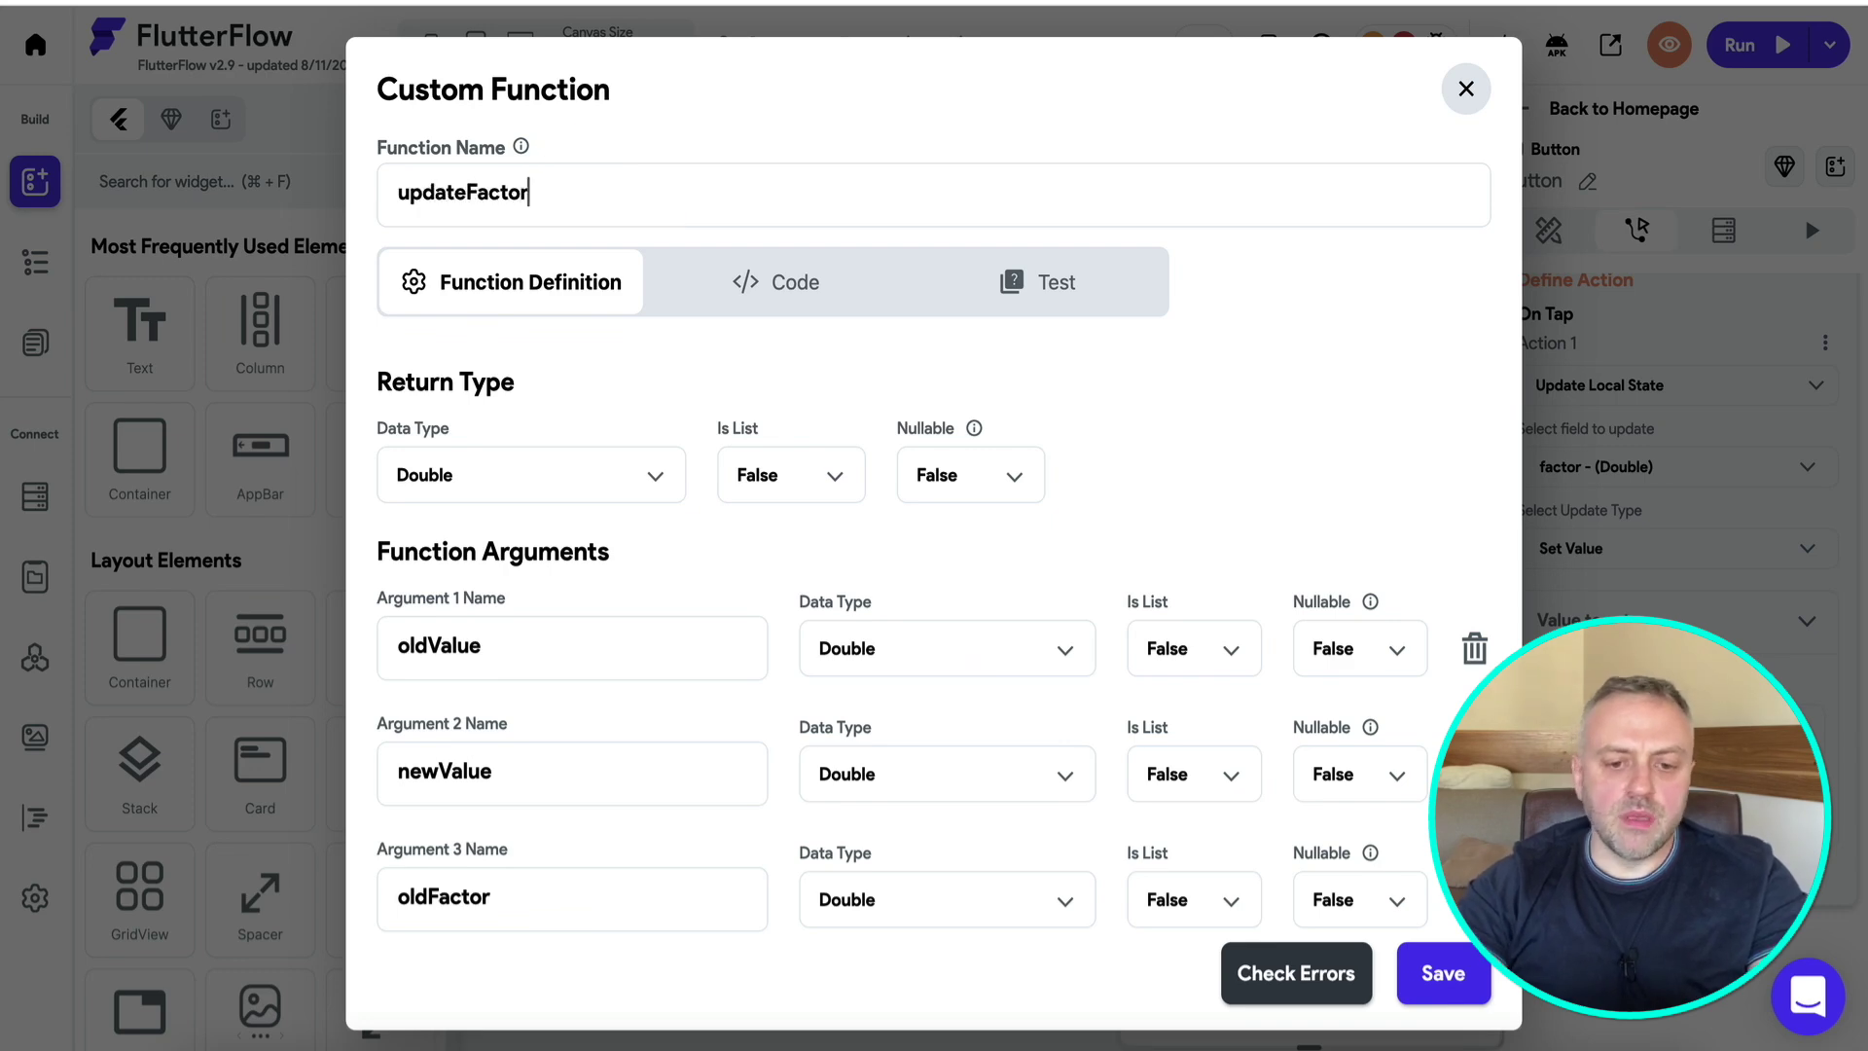
pyautogui.click(809, 310)
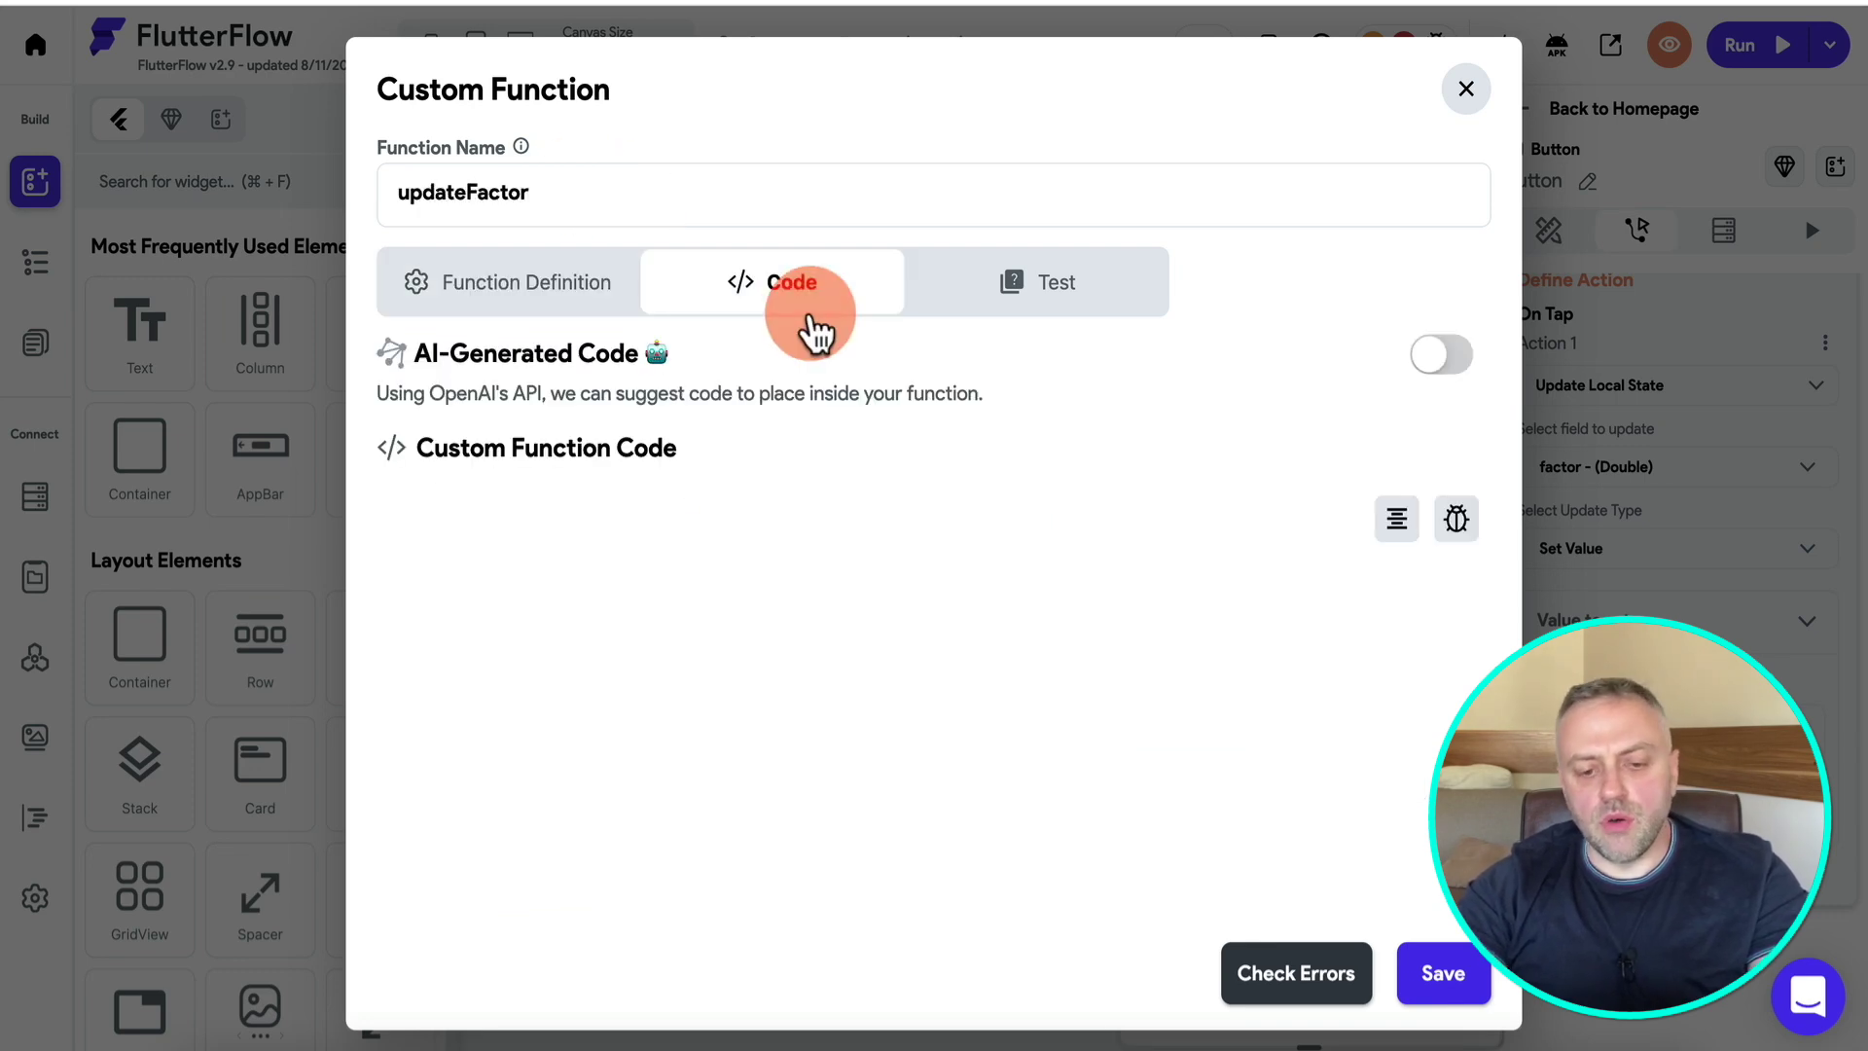
pyautogui.moveTo(776, 705); pyautogui.dragTo(467, 703)
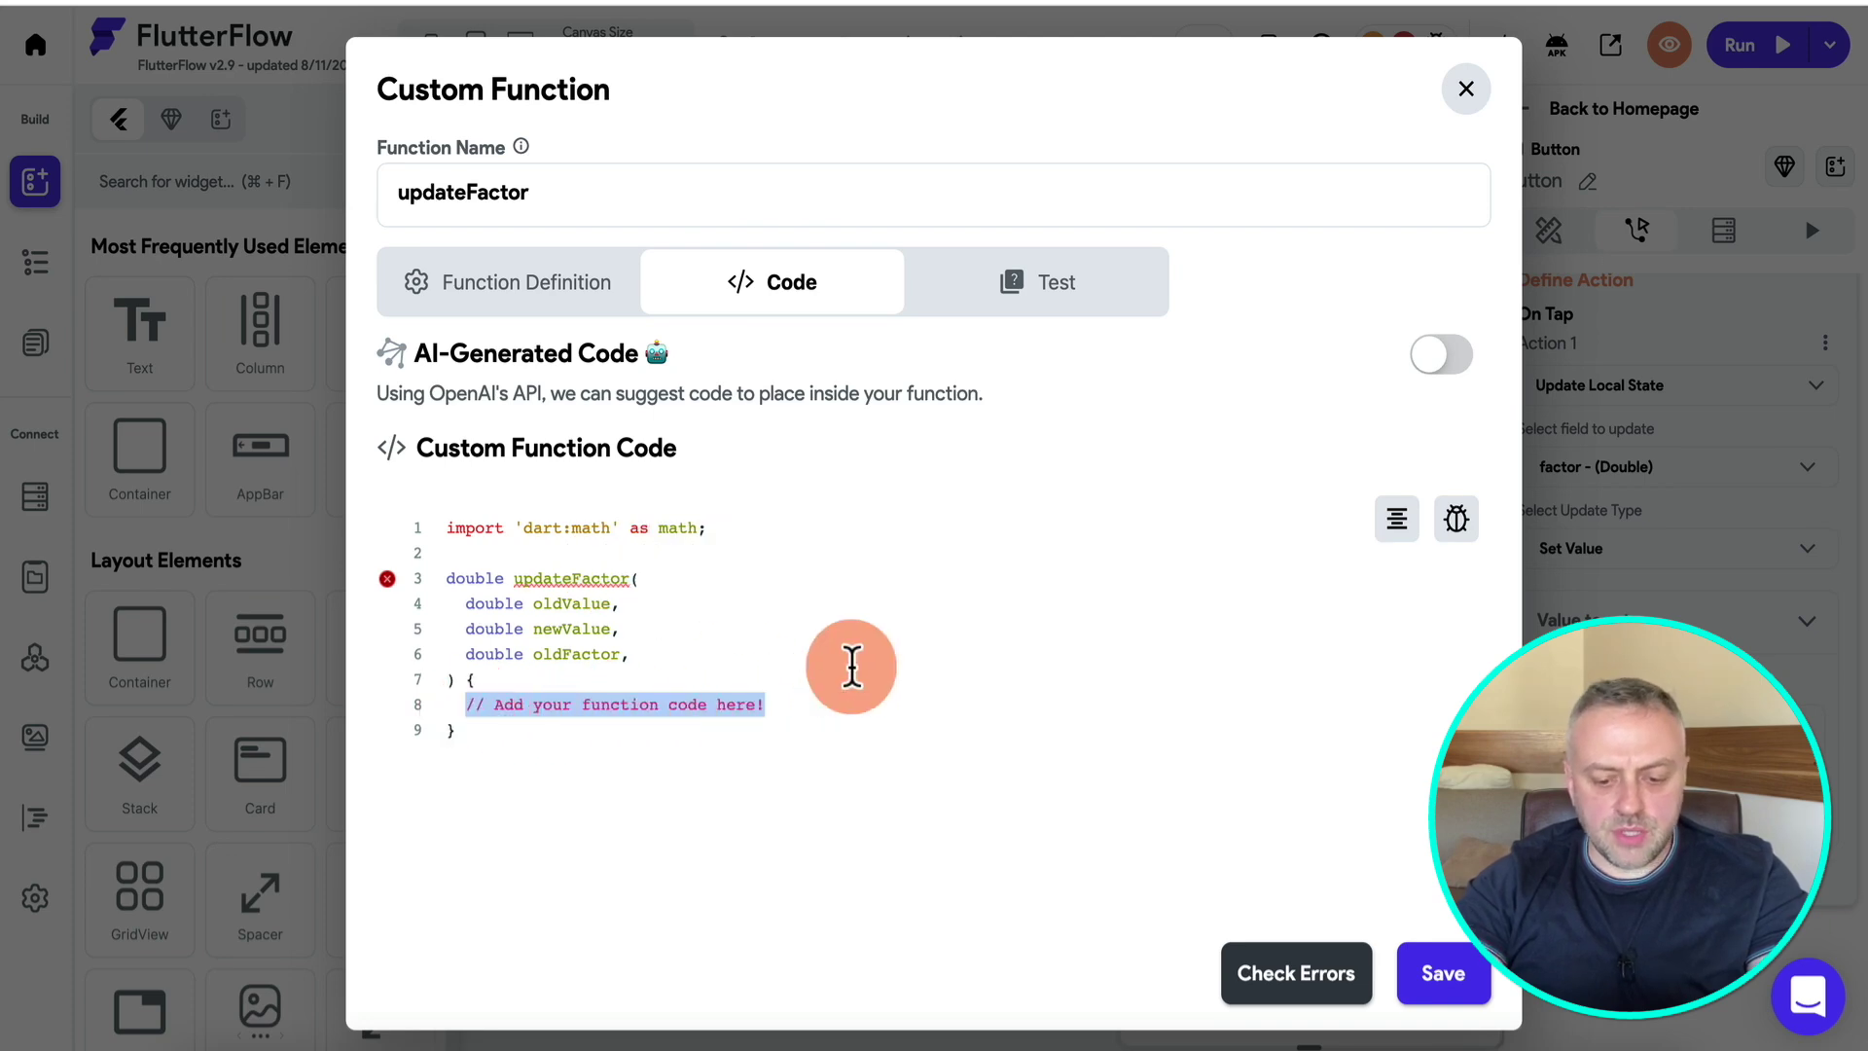
pyautogui.write('return newValue / oldValue')
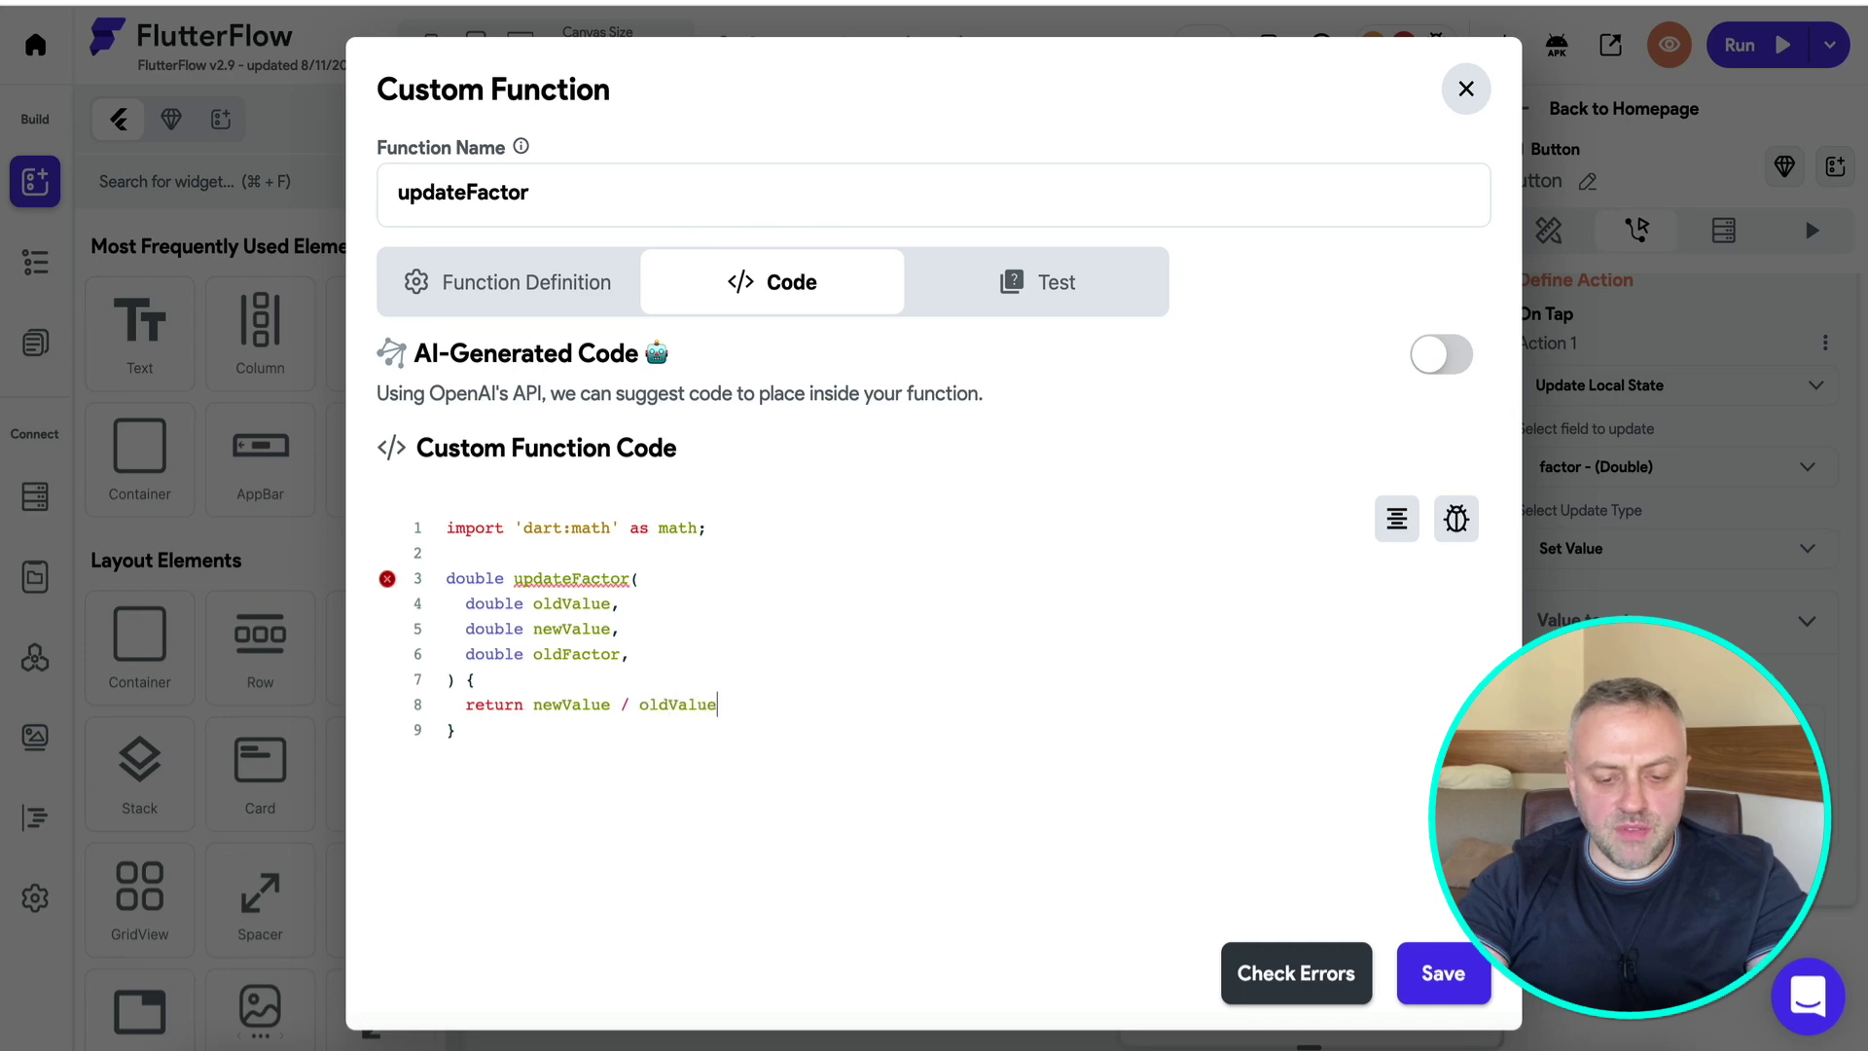
pyautogui.write(' * oldFactor;')
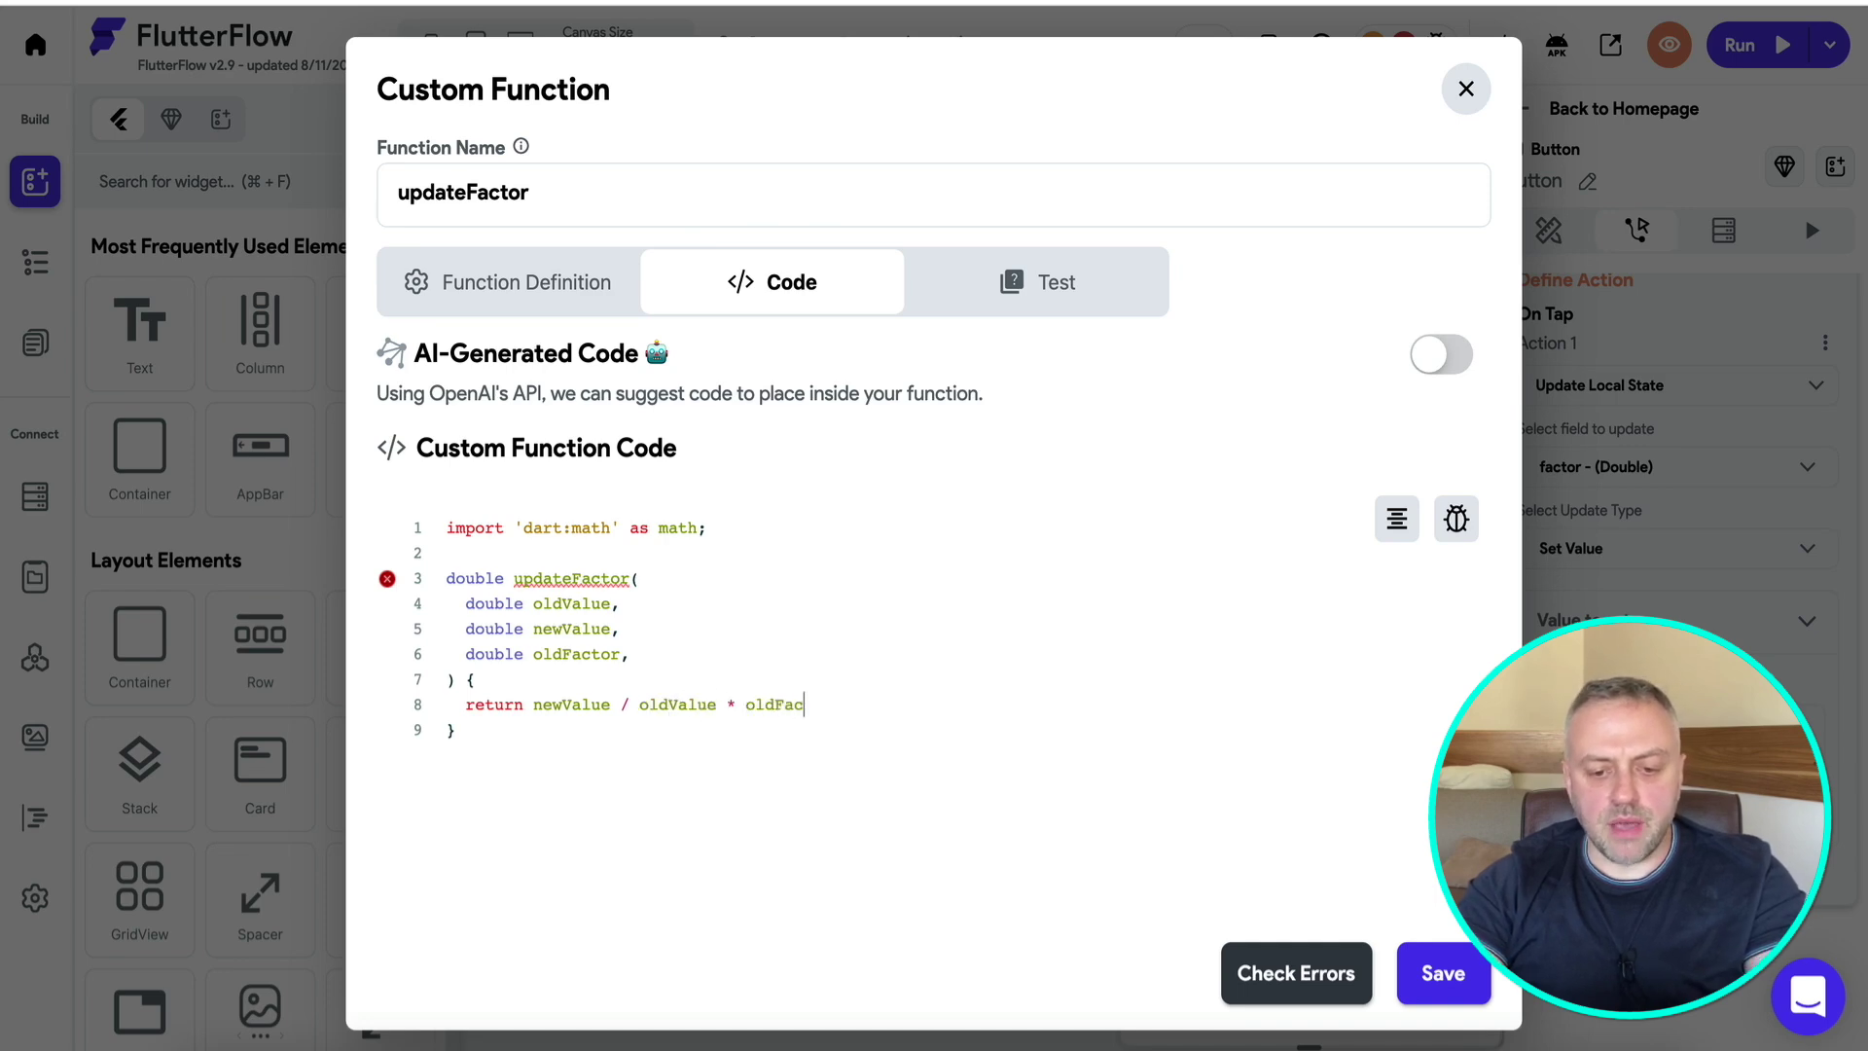
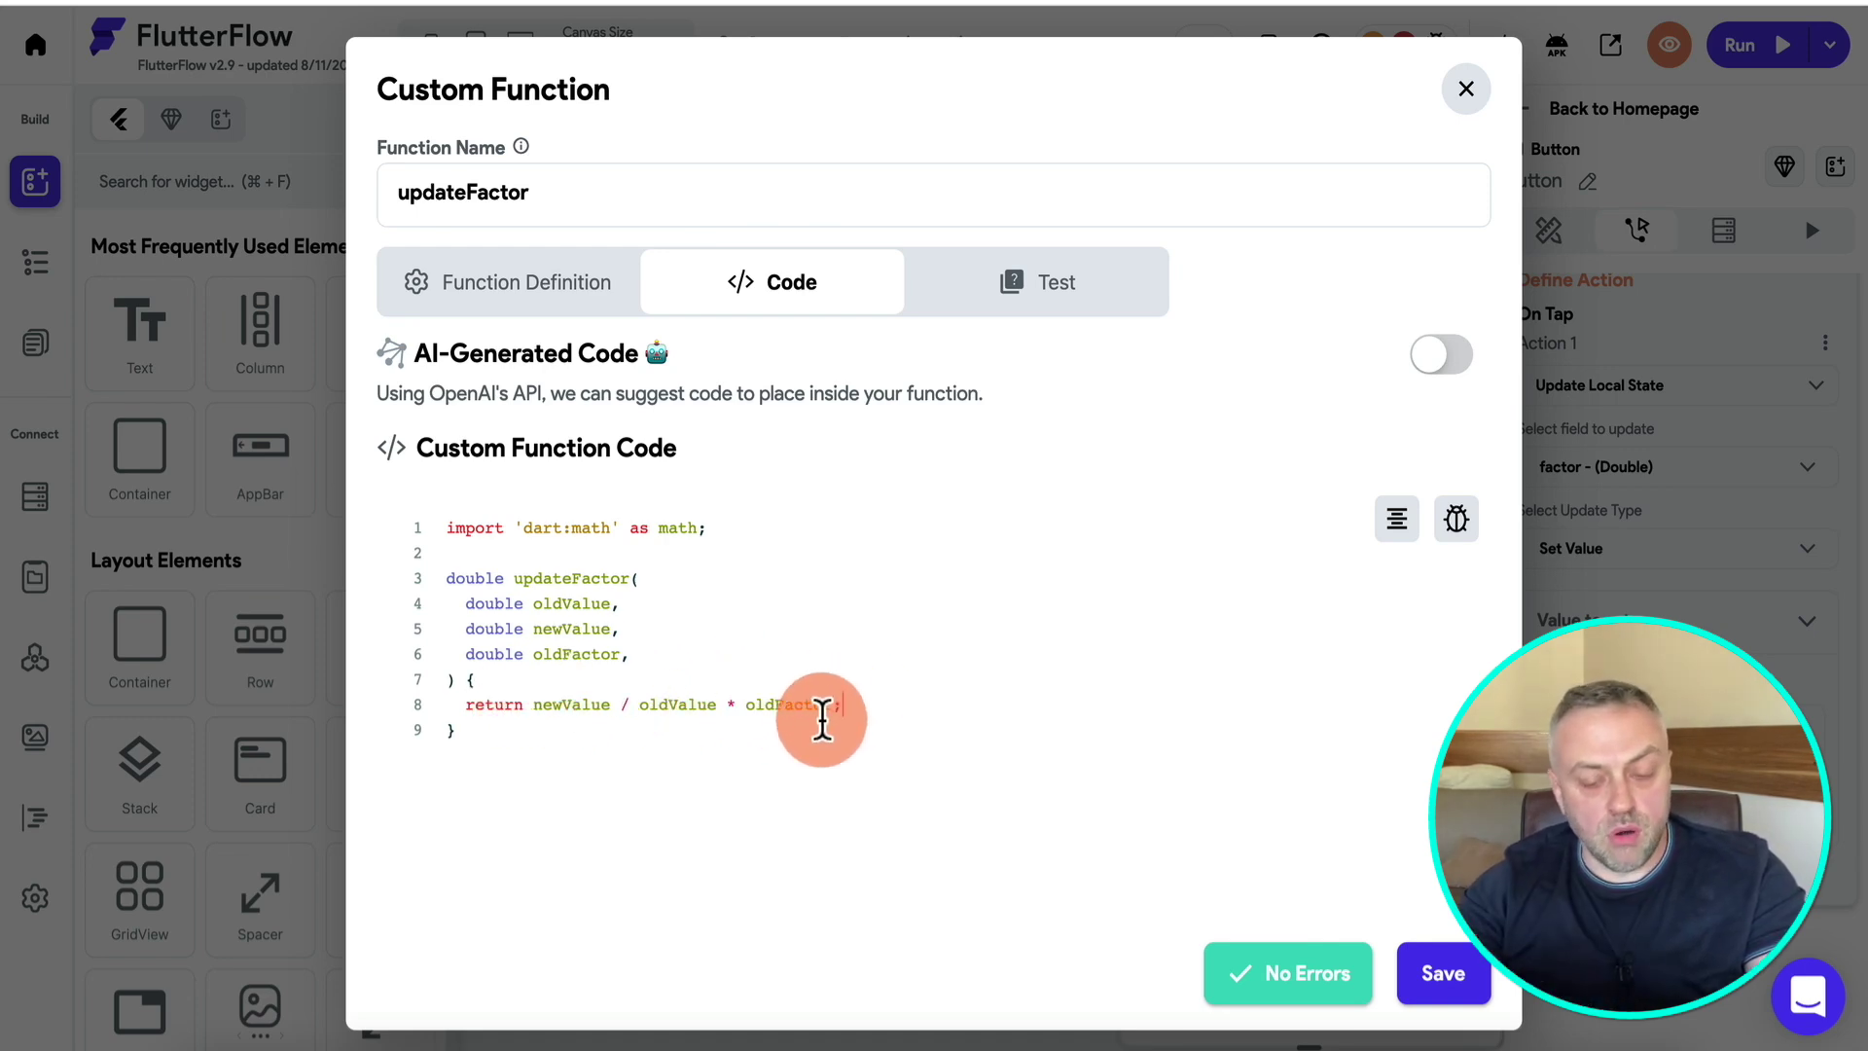
pyautogui.click(1443, 974)
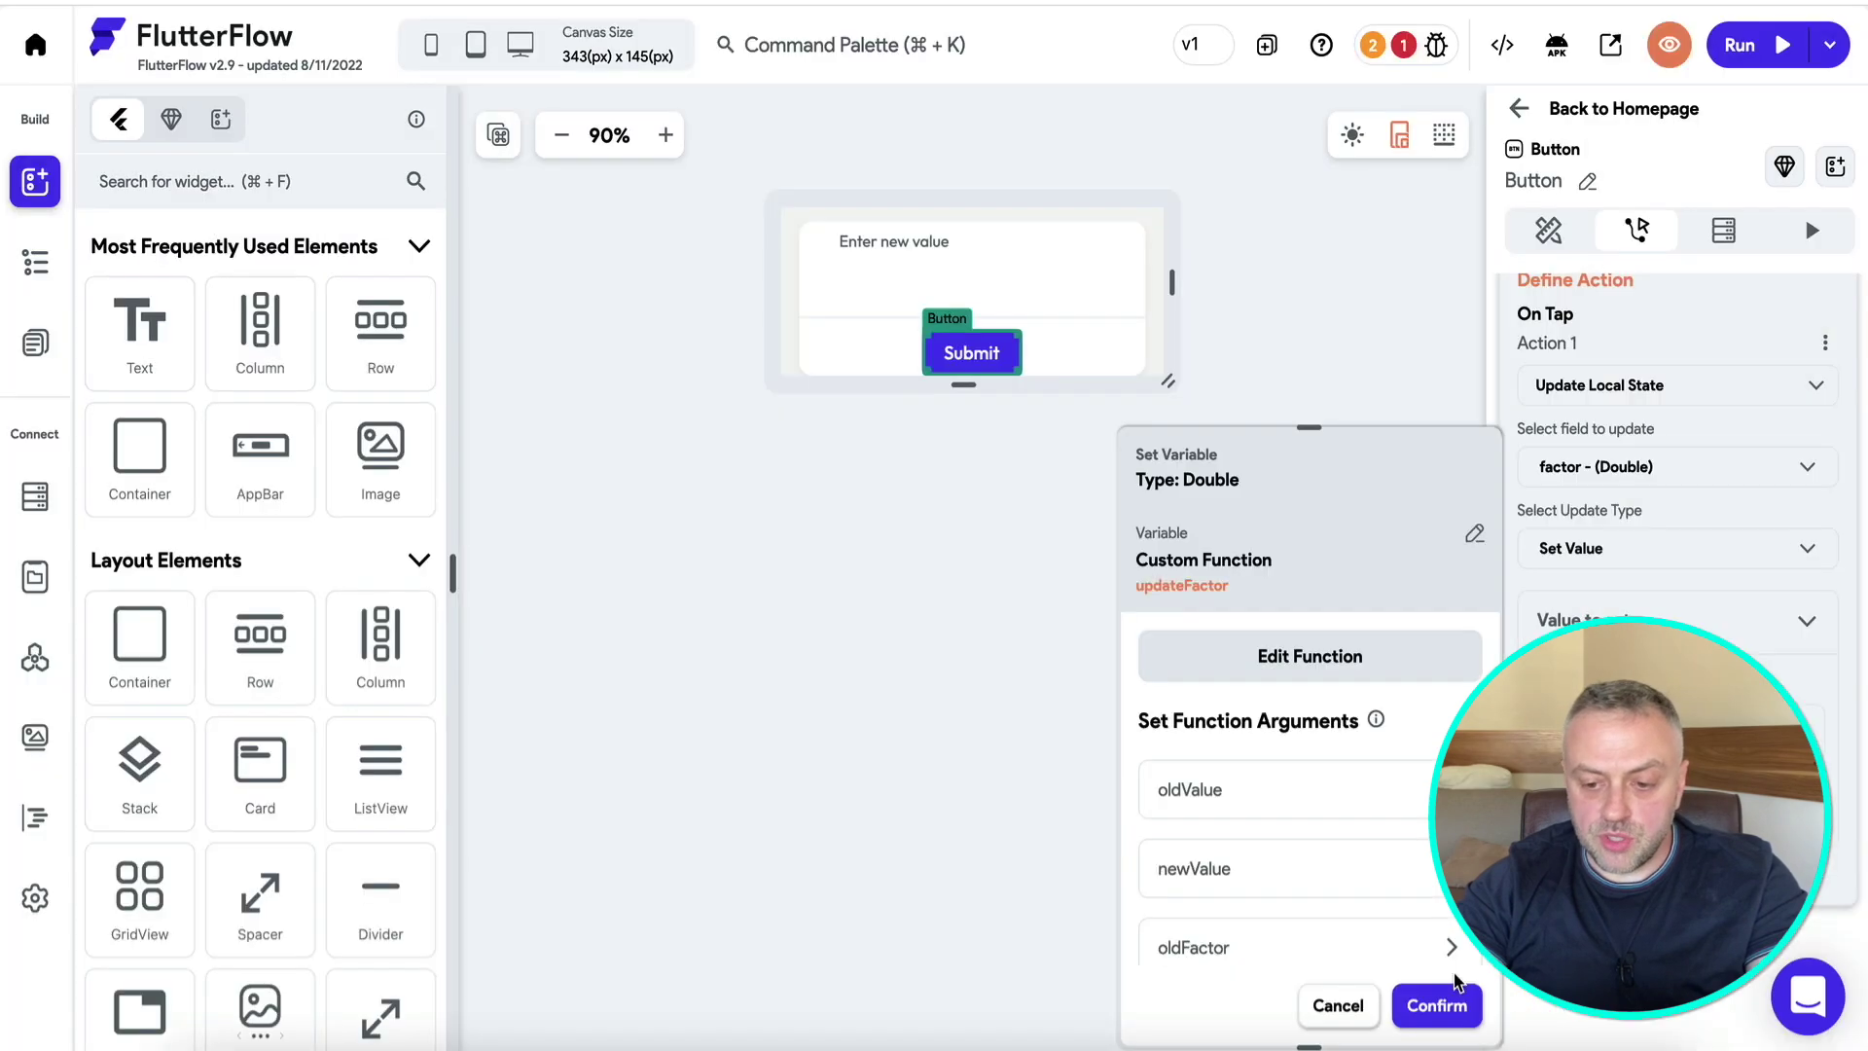
# Set the oldValue argument of updateFactor to come from a variable, using the custom function returnWithFactor.
pyautogui.scroll(-2, 1248, 796)
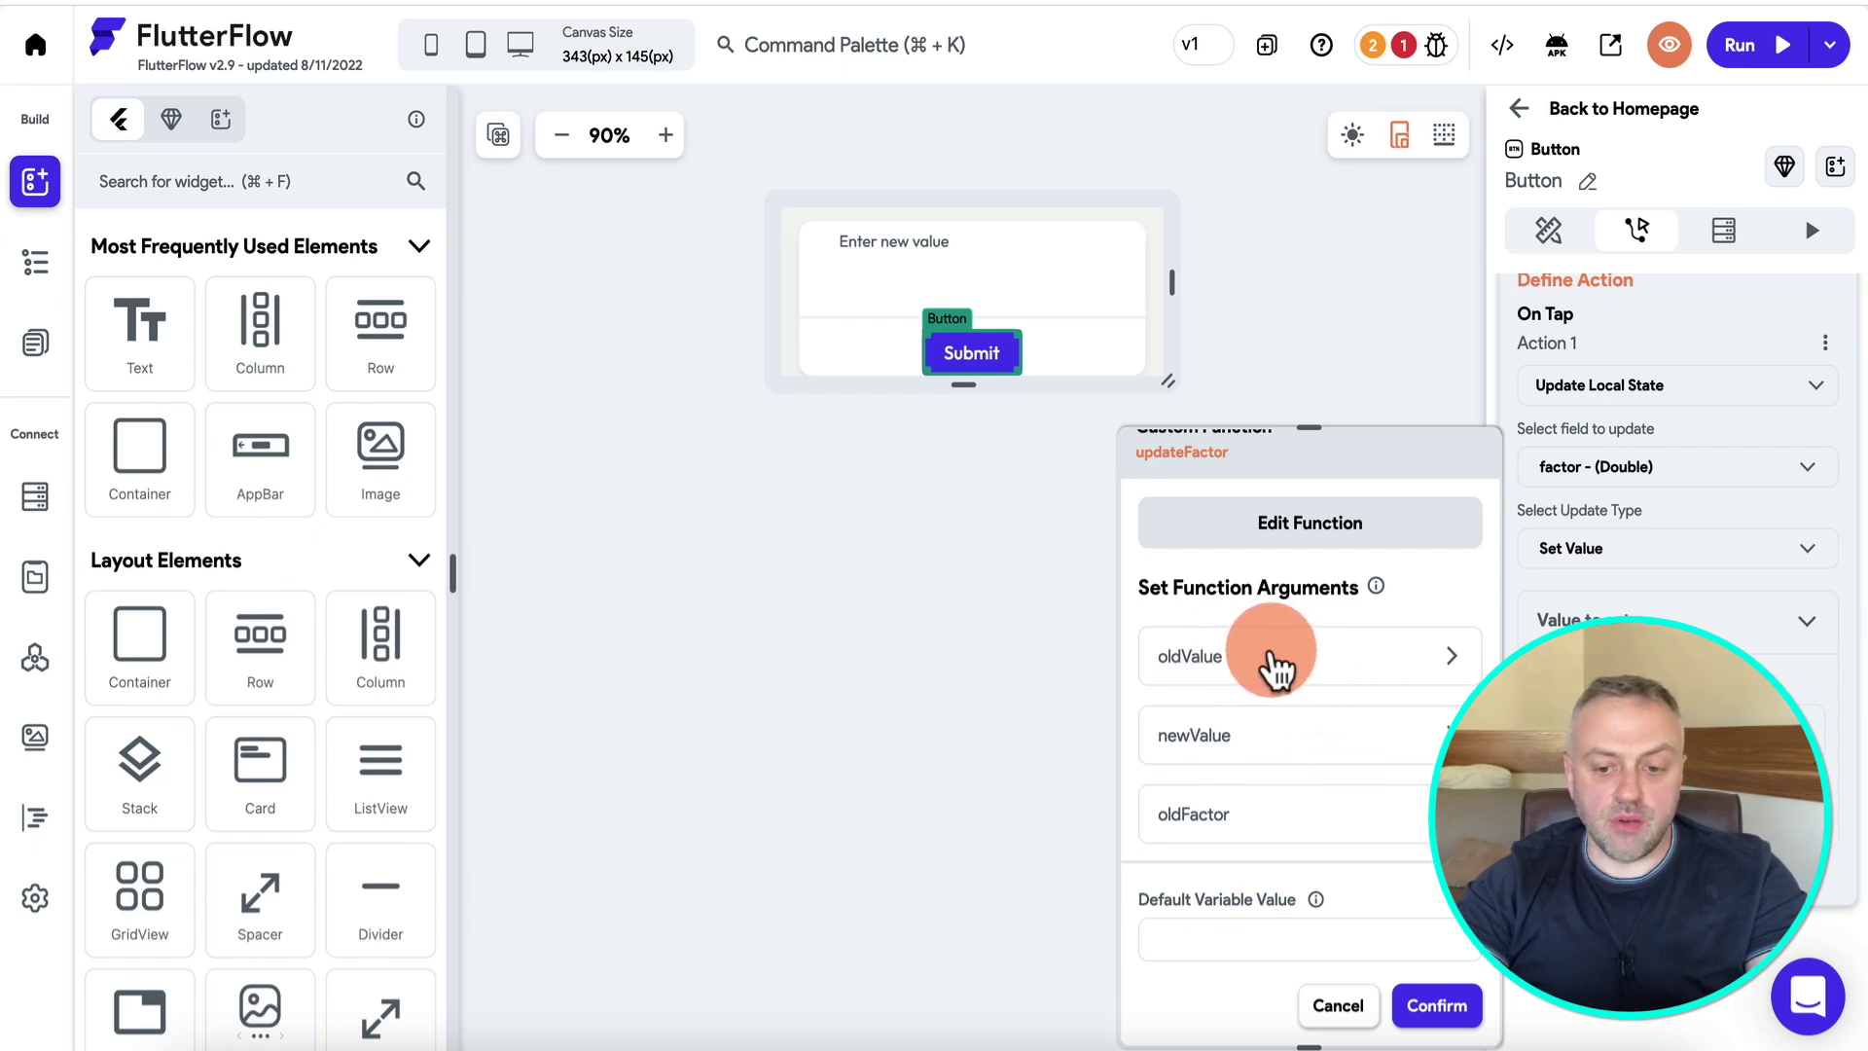
pyautogui.scroll(-1, 1274, 669)
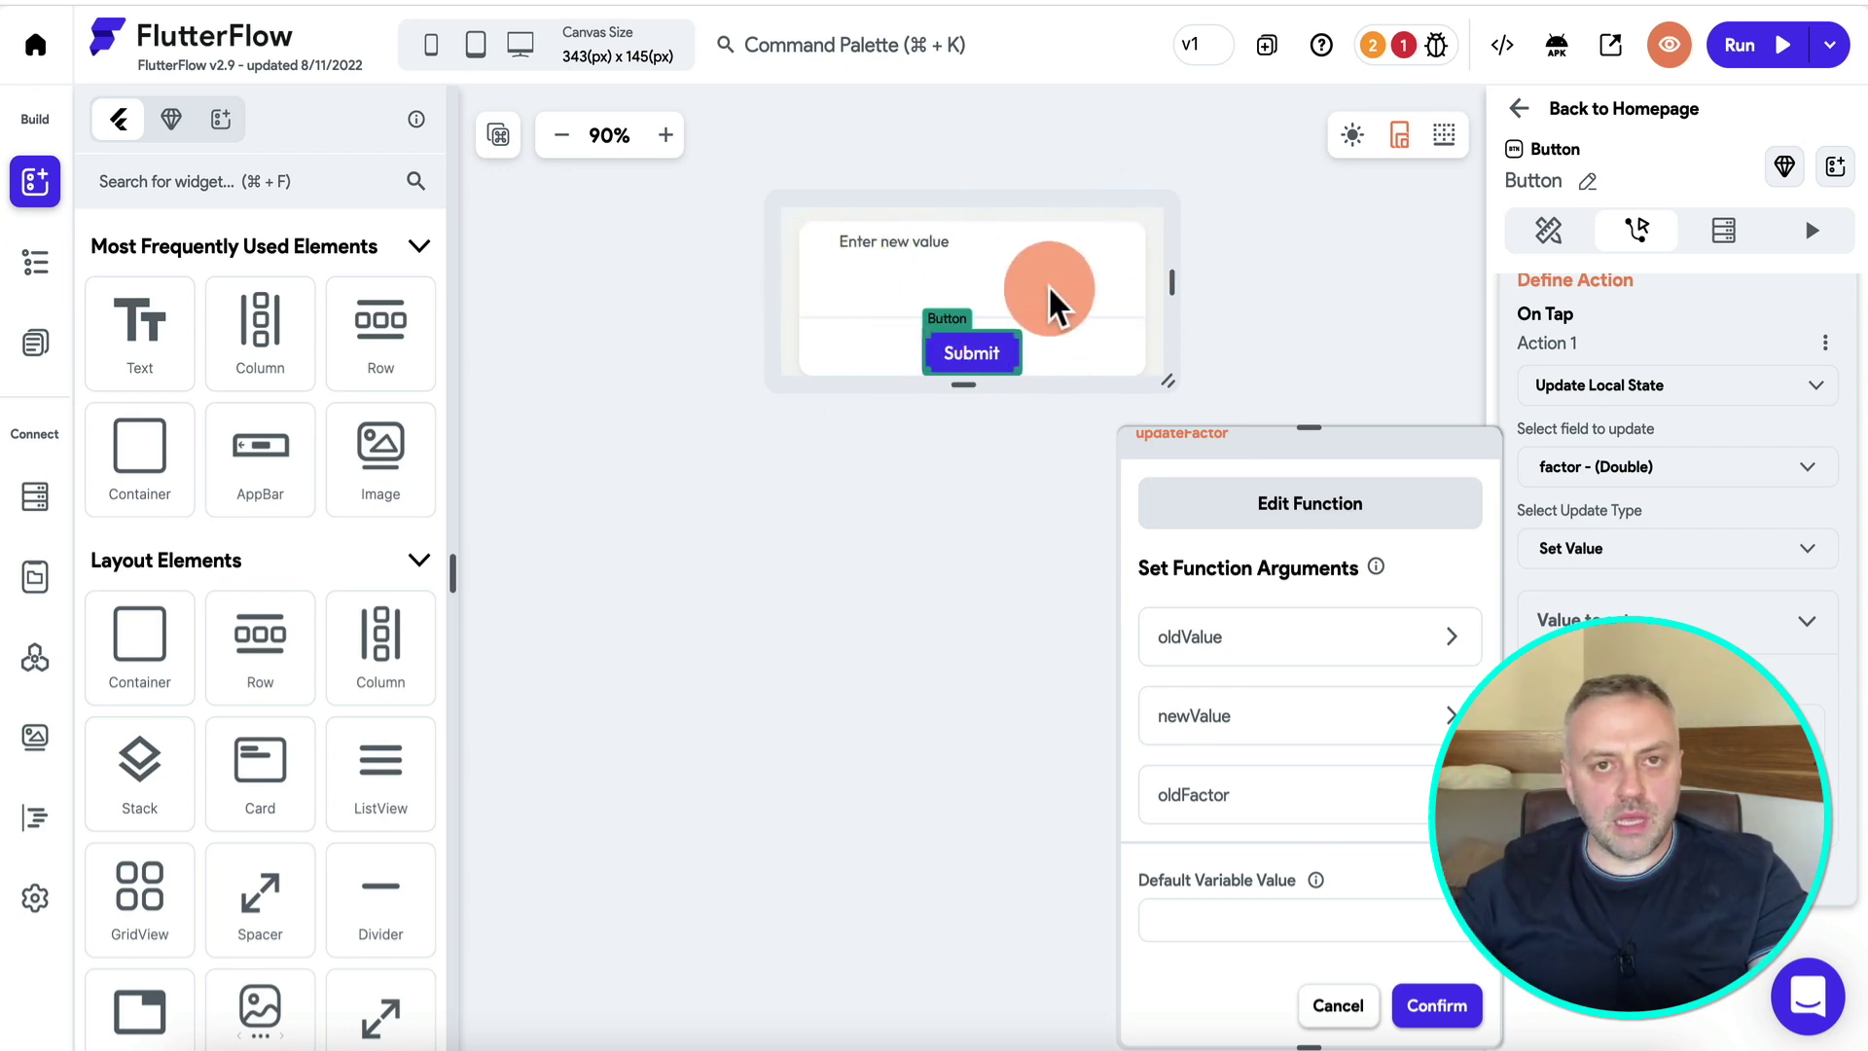
pyautogui.click(1192, 637)
pyautogui.scroll(-2, 1275, 813)
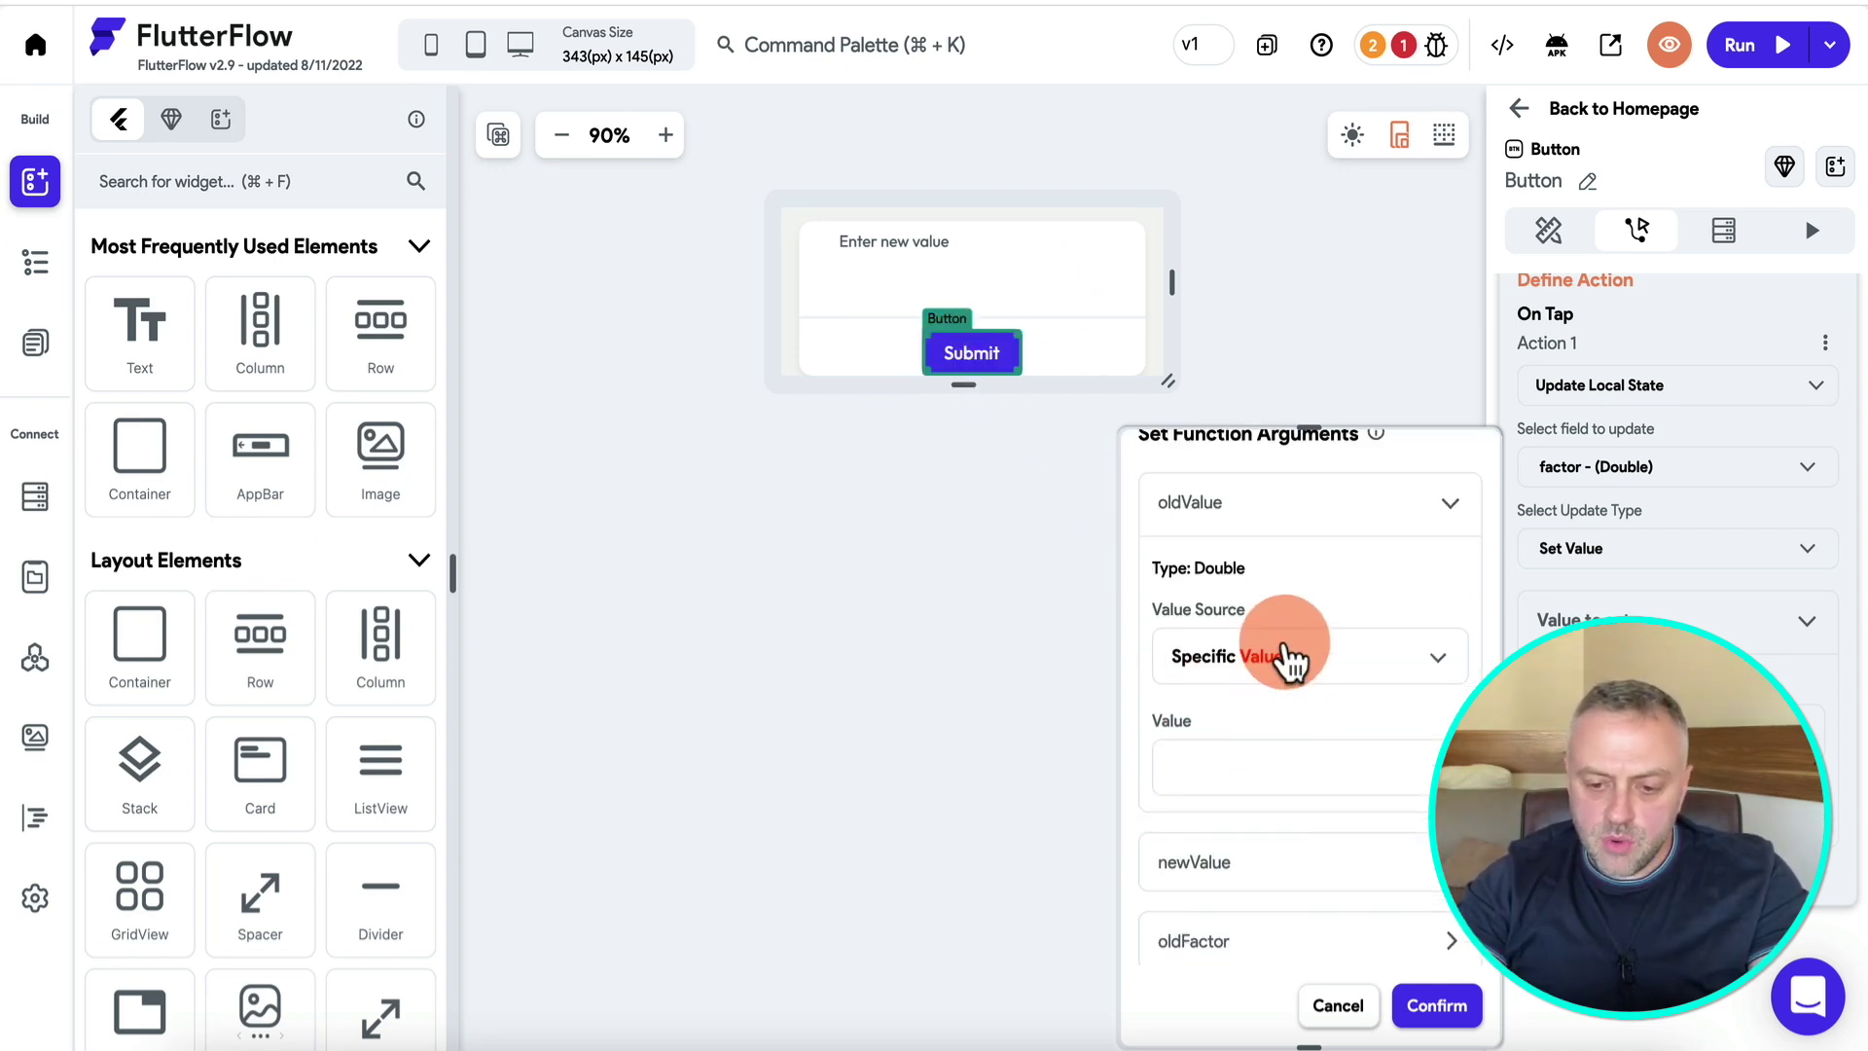
pyautogui.click(1286, 656)
pyautogui.click(1252, 729)
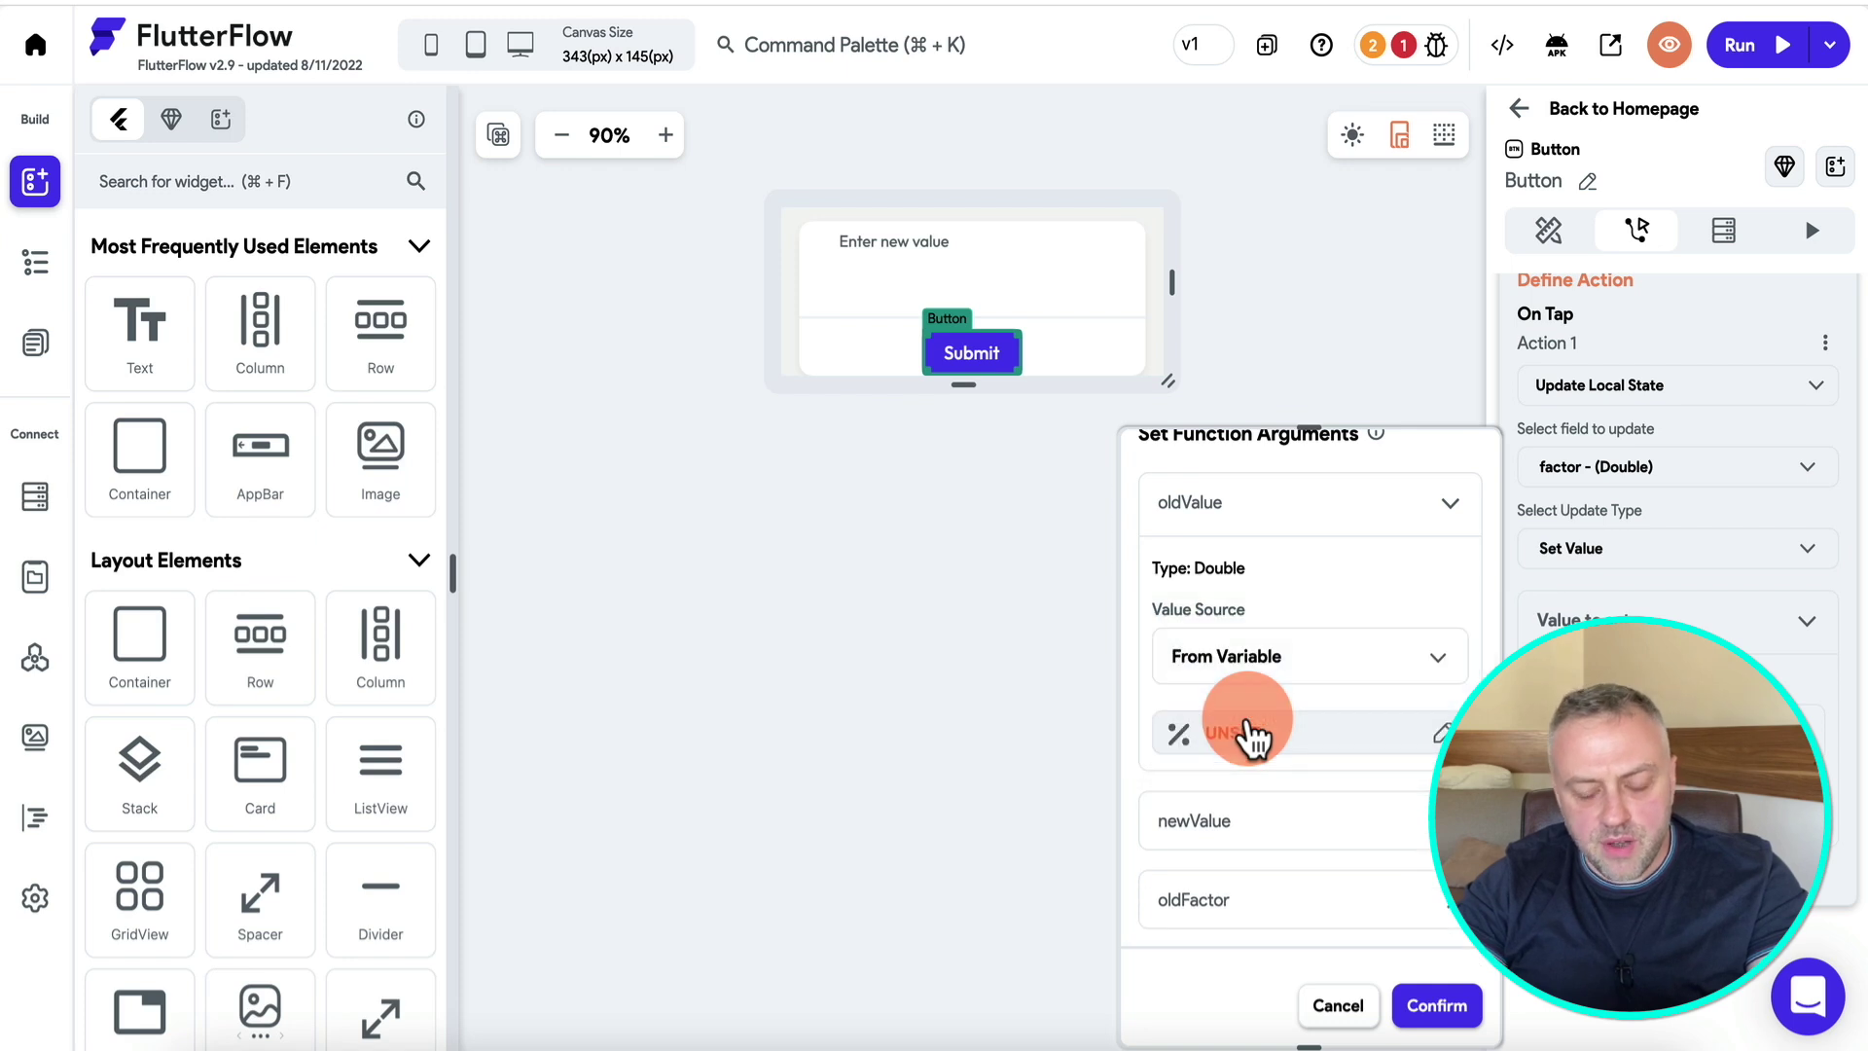
pyautogui.scroll(-1, 1245, 729)
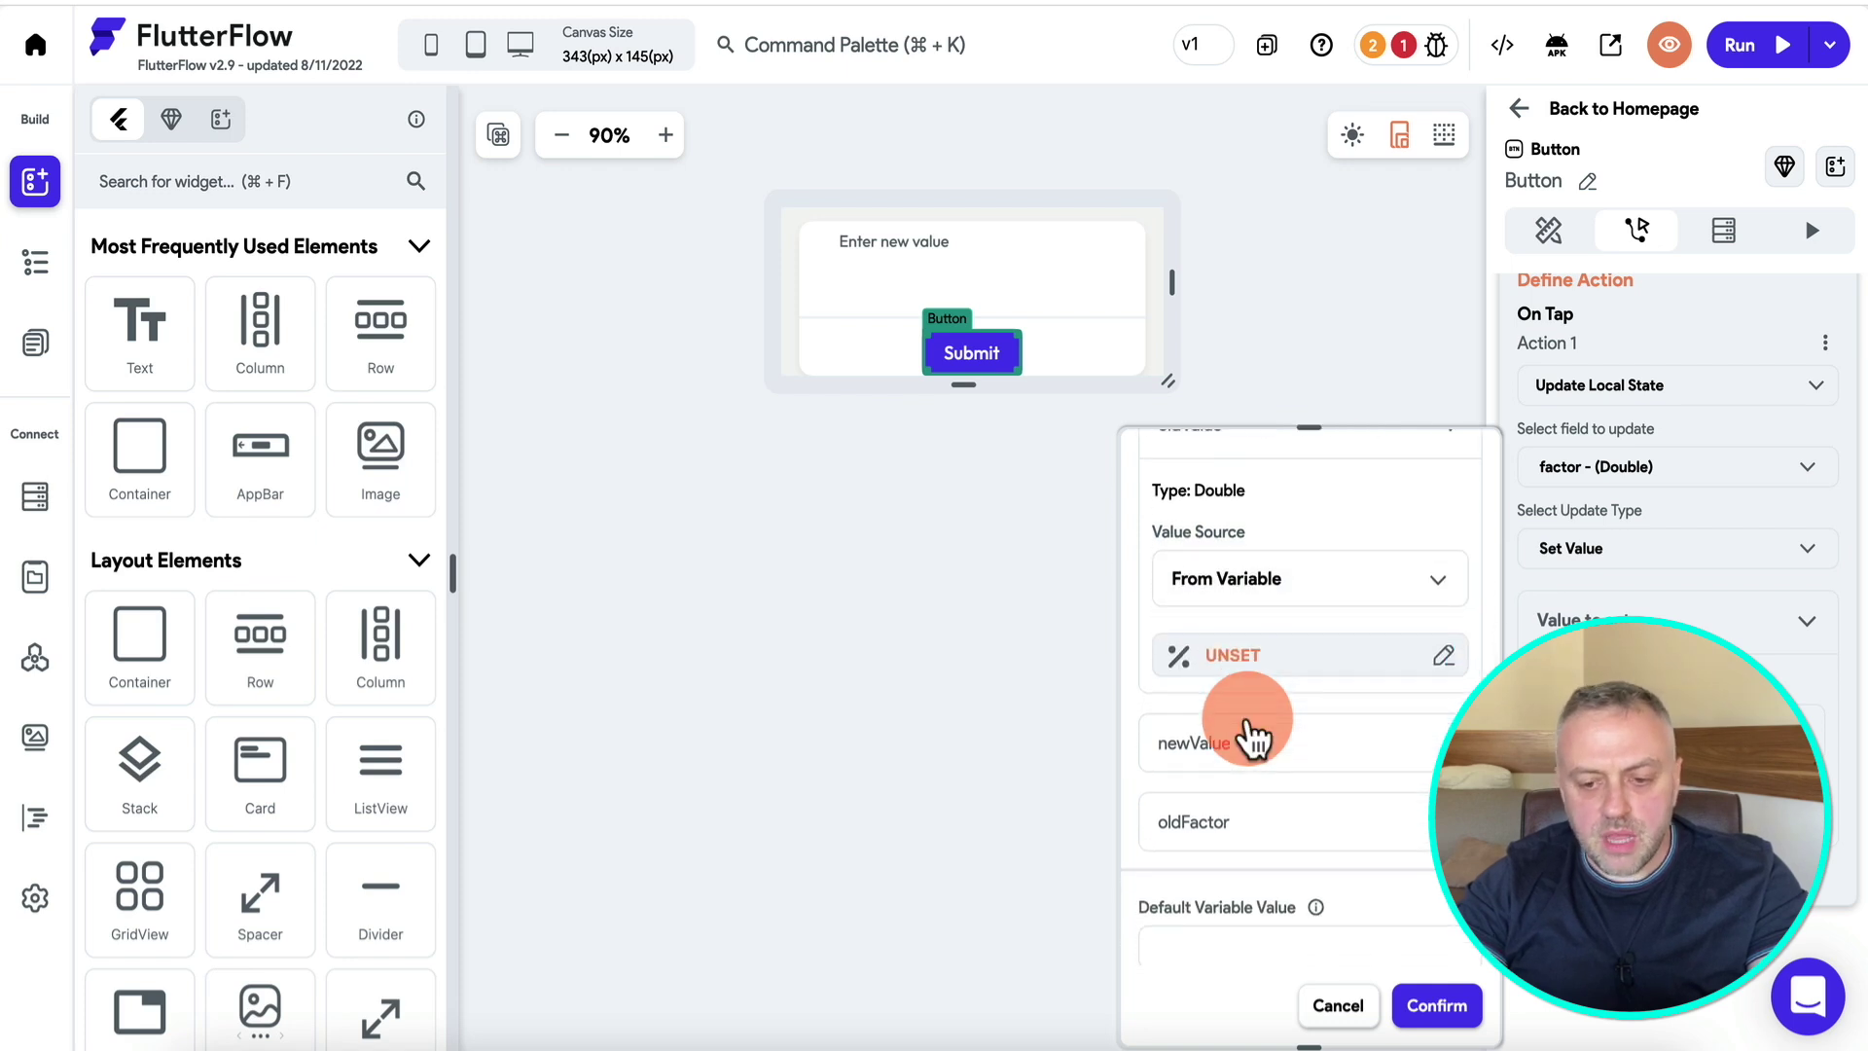
pyautogui.click(1264, 661)
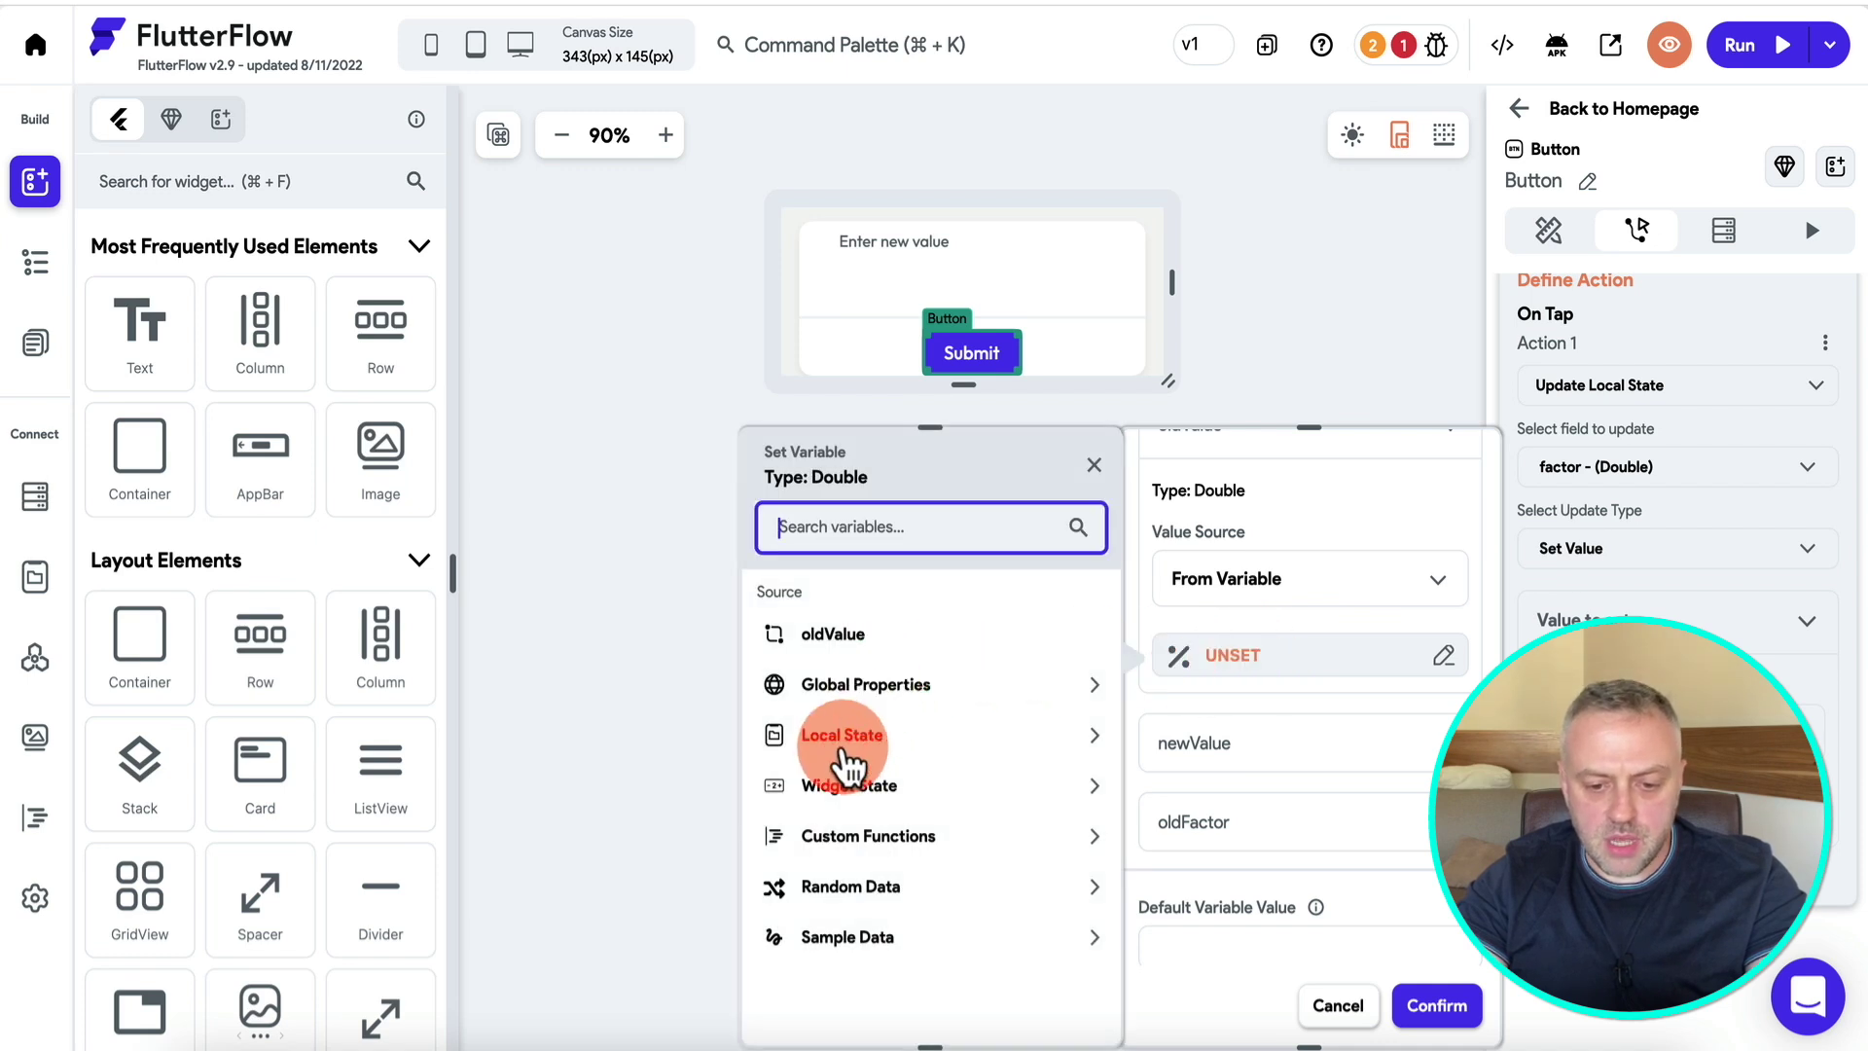
pyautogui.click(856, 836)
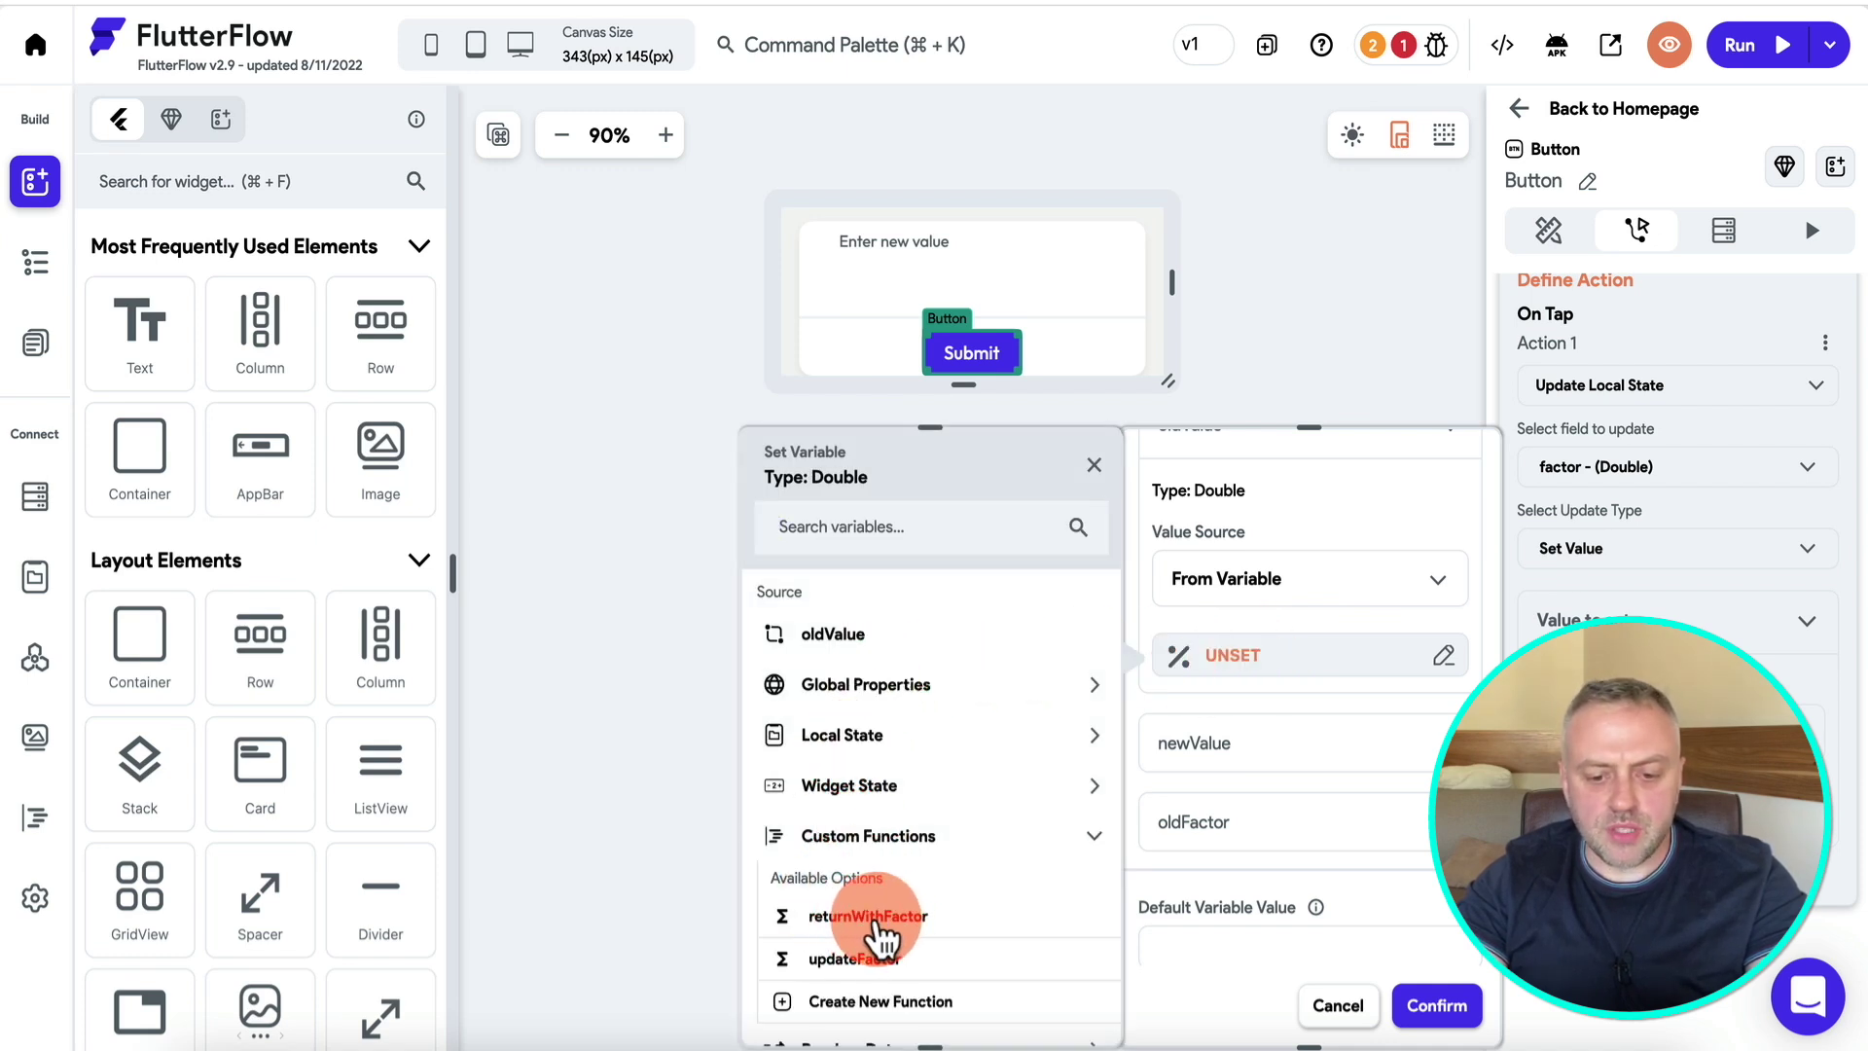
pyautogui.click(875, 919)
pyautogui.scroll(-1, 892, 788)
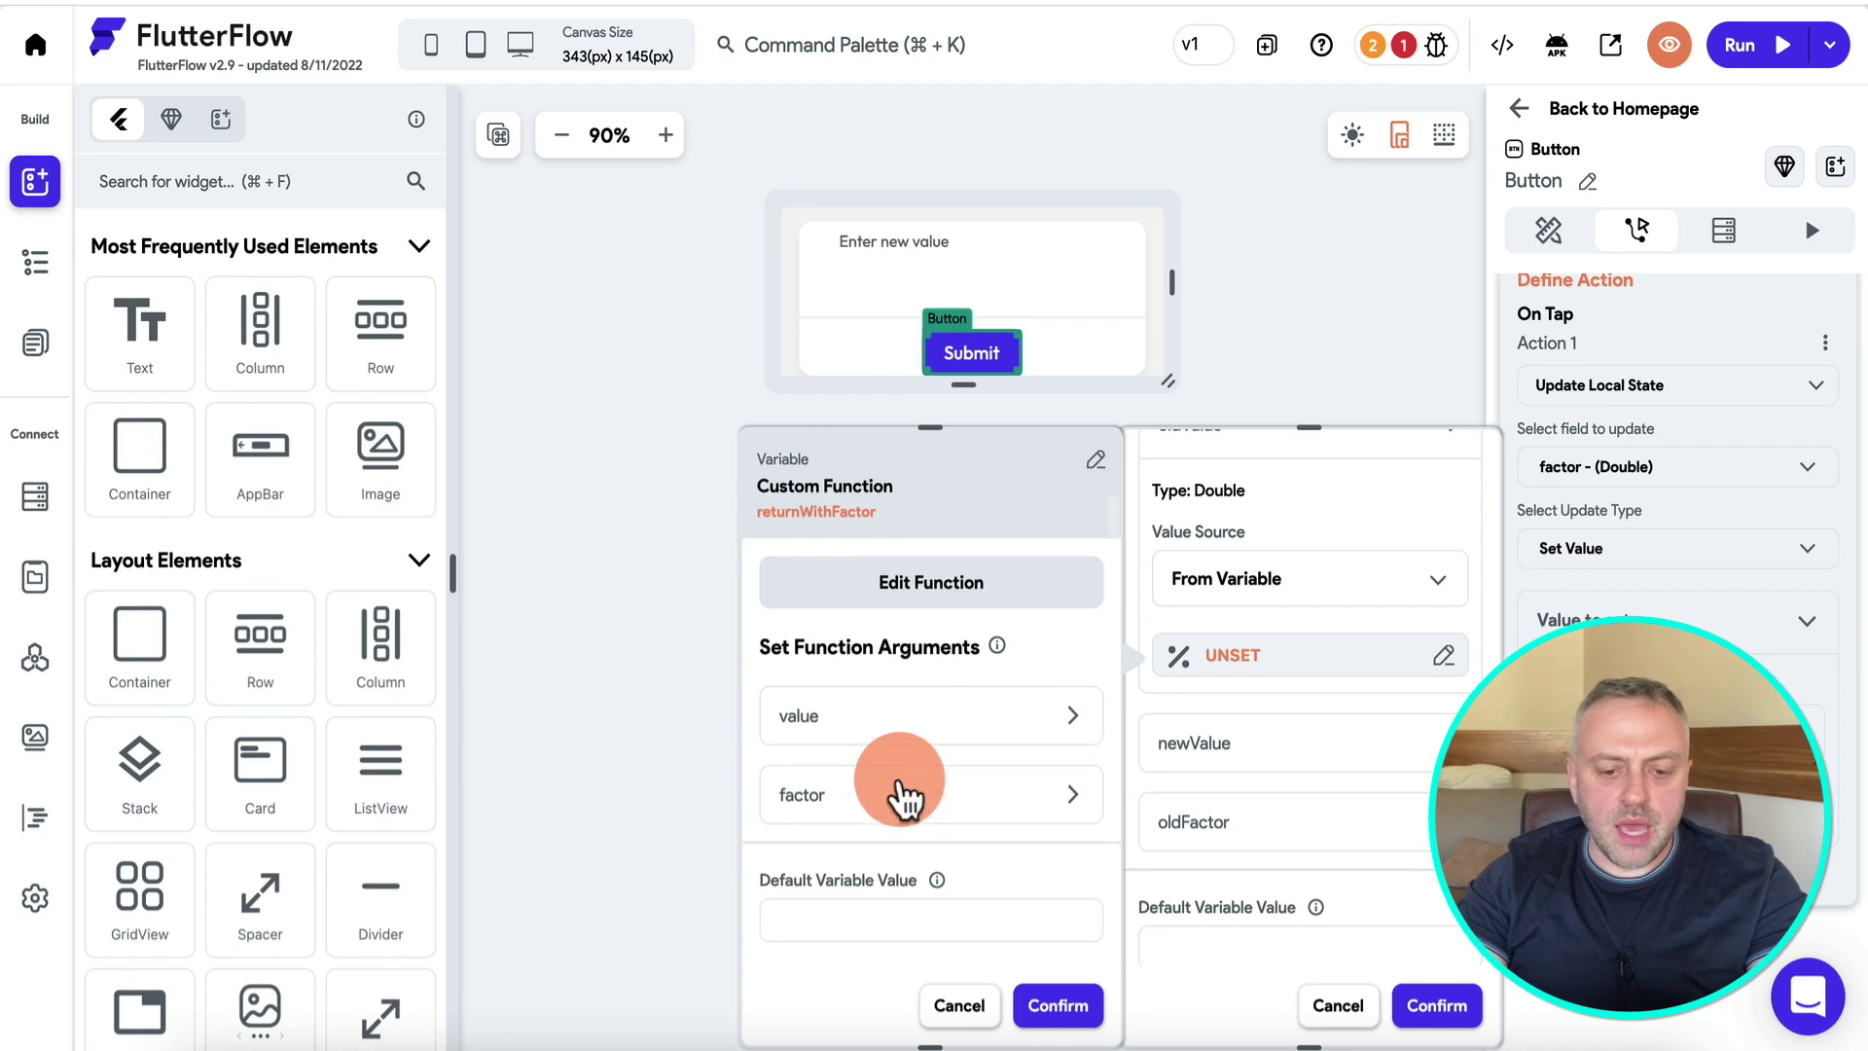
# Source the value argument of returnWithFactor from the component parameter oldValue.
pyautogui.click(885, 735)
pyautogui.scroll(-2, 948, 737)
pyautogui.click(949, 737)
pyautogui.click(889, 780)
pyautogui.click(890, 798)
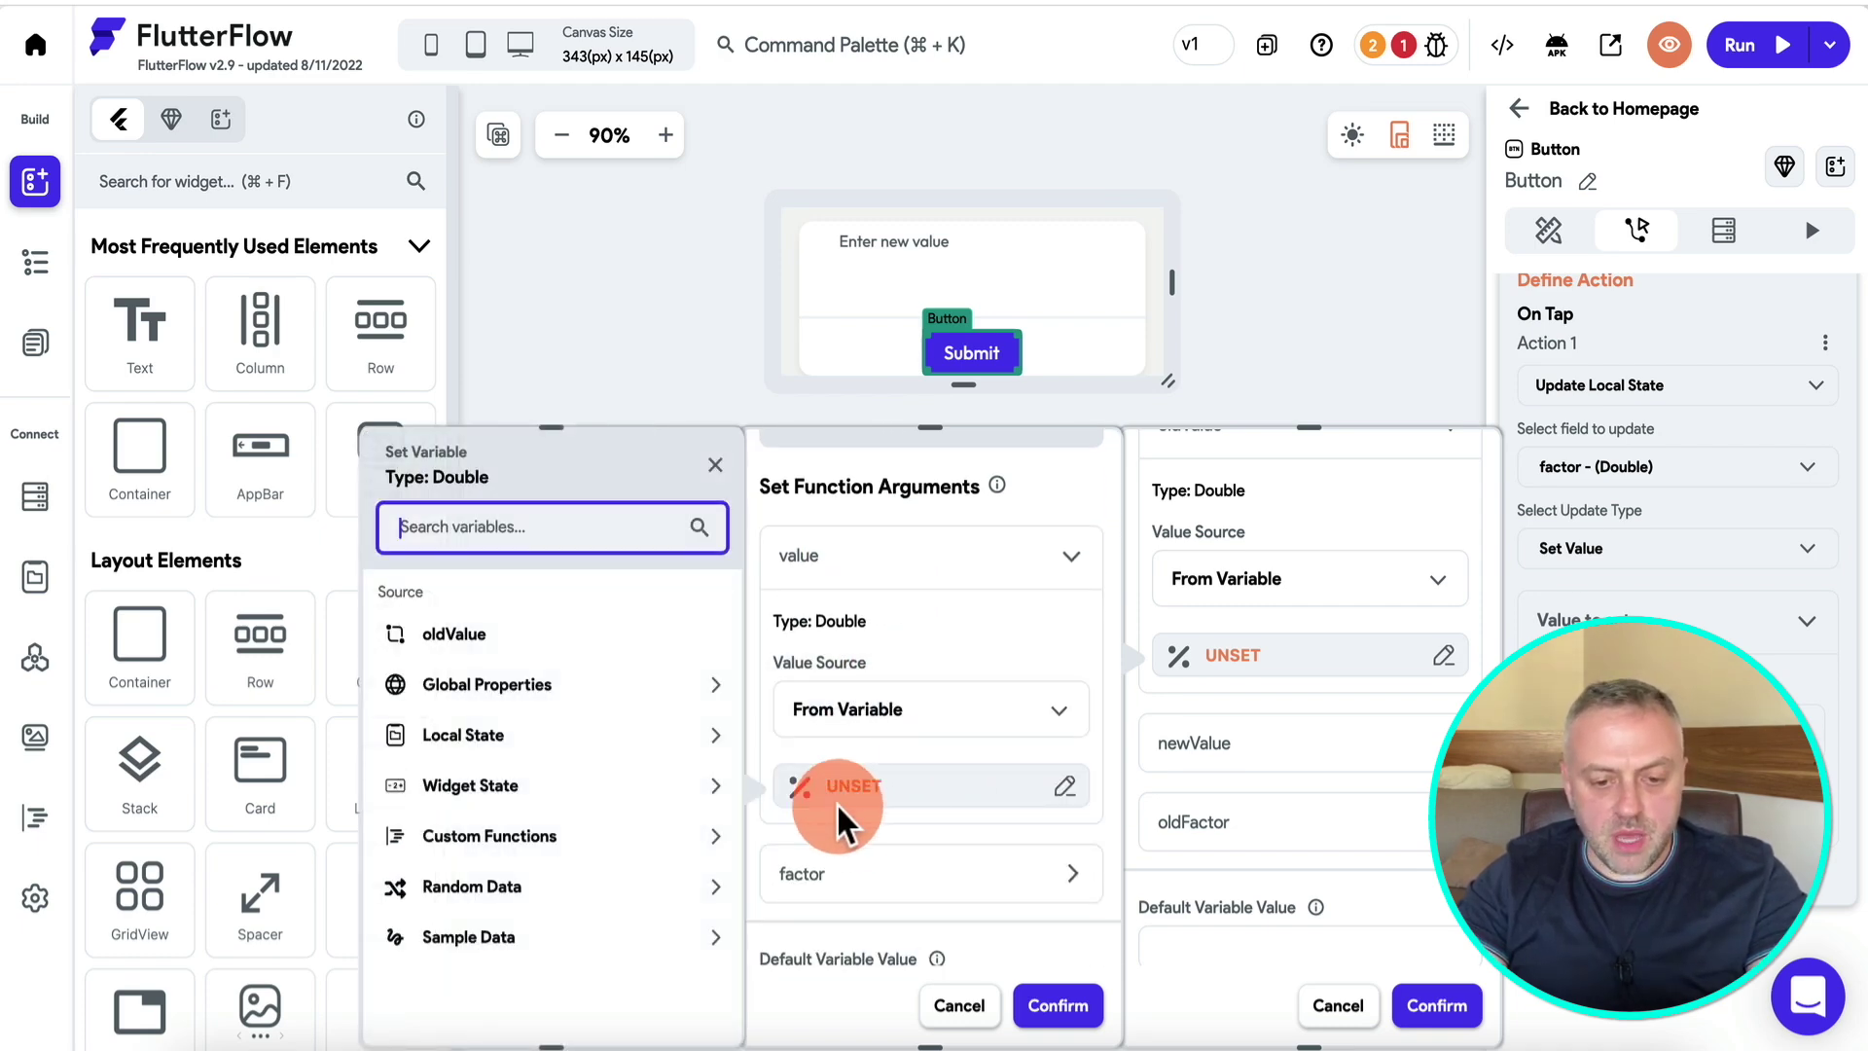
pyautogui.click(464, 637)
pyautogui.scroll(-1, 897, 757)
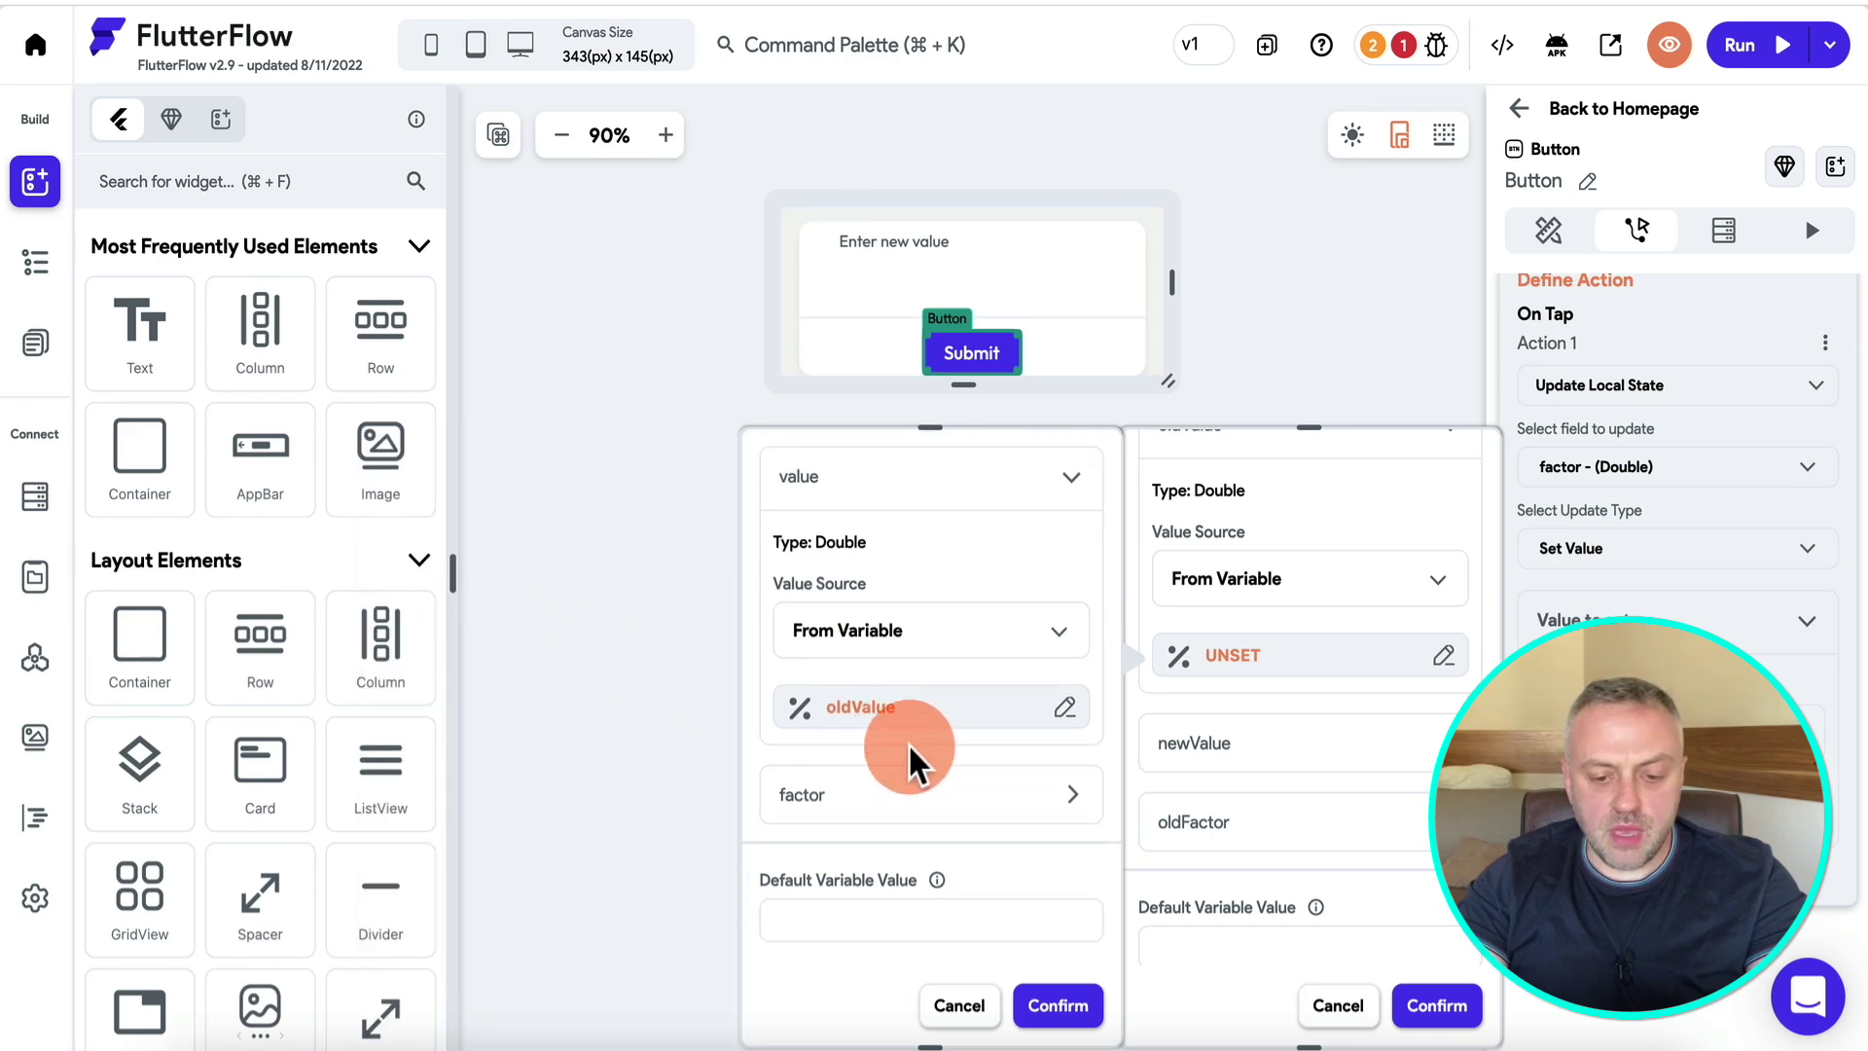
# Source the factor argument of returnWithFactor from the local state variable factor and confirm the function.
pyautogui.click(905, 800)
pyautogui.scroll(-1, 900, 759)
pyautogui.click(904, 713)
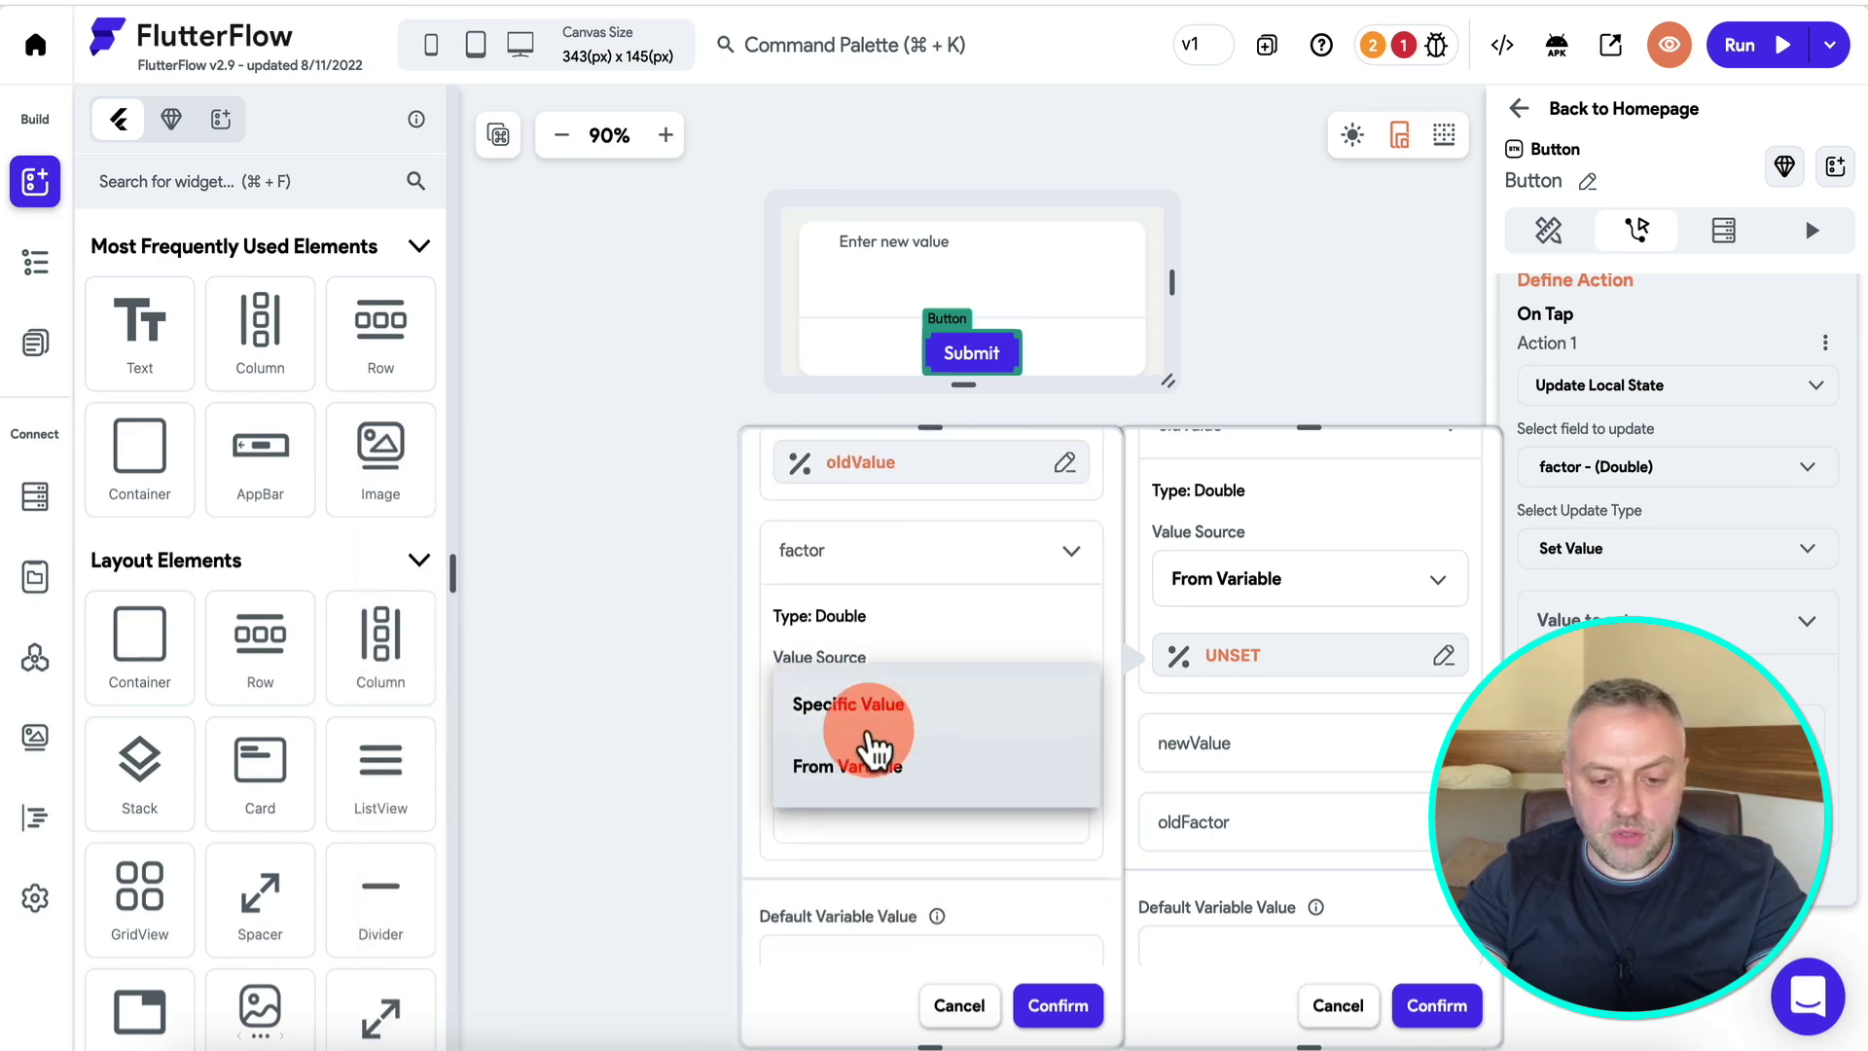
pyautogui.click(872, 769)
pyautogui.click(861, 784)
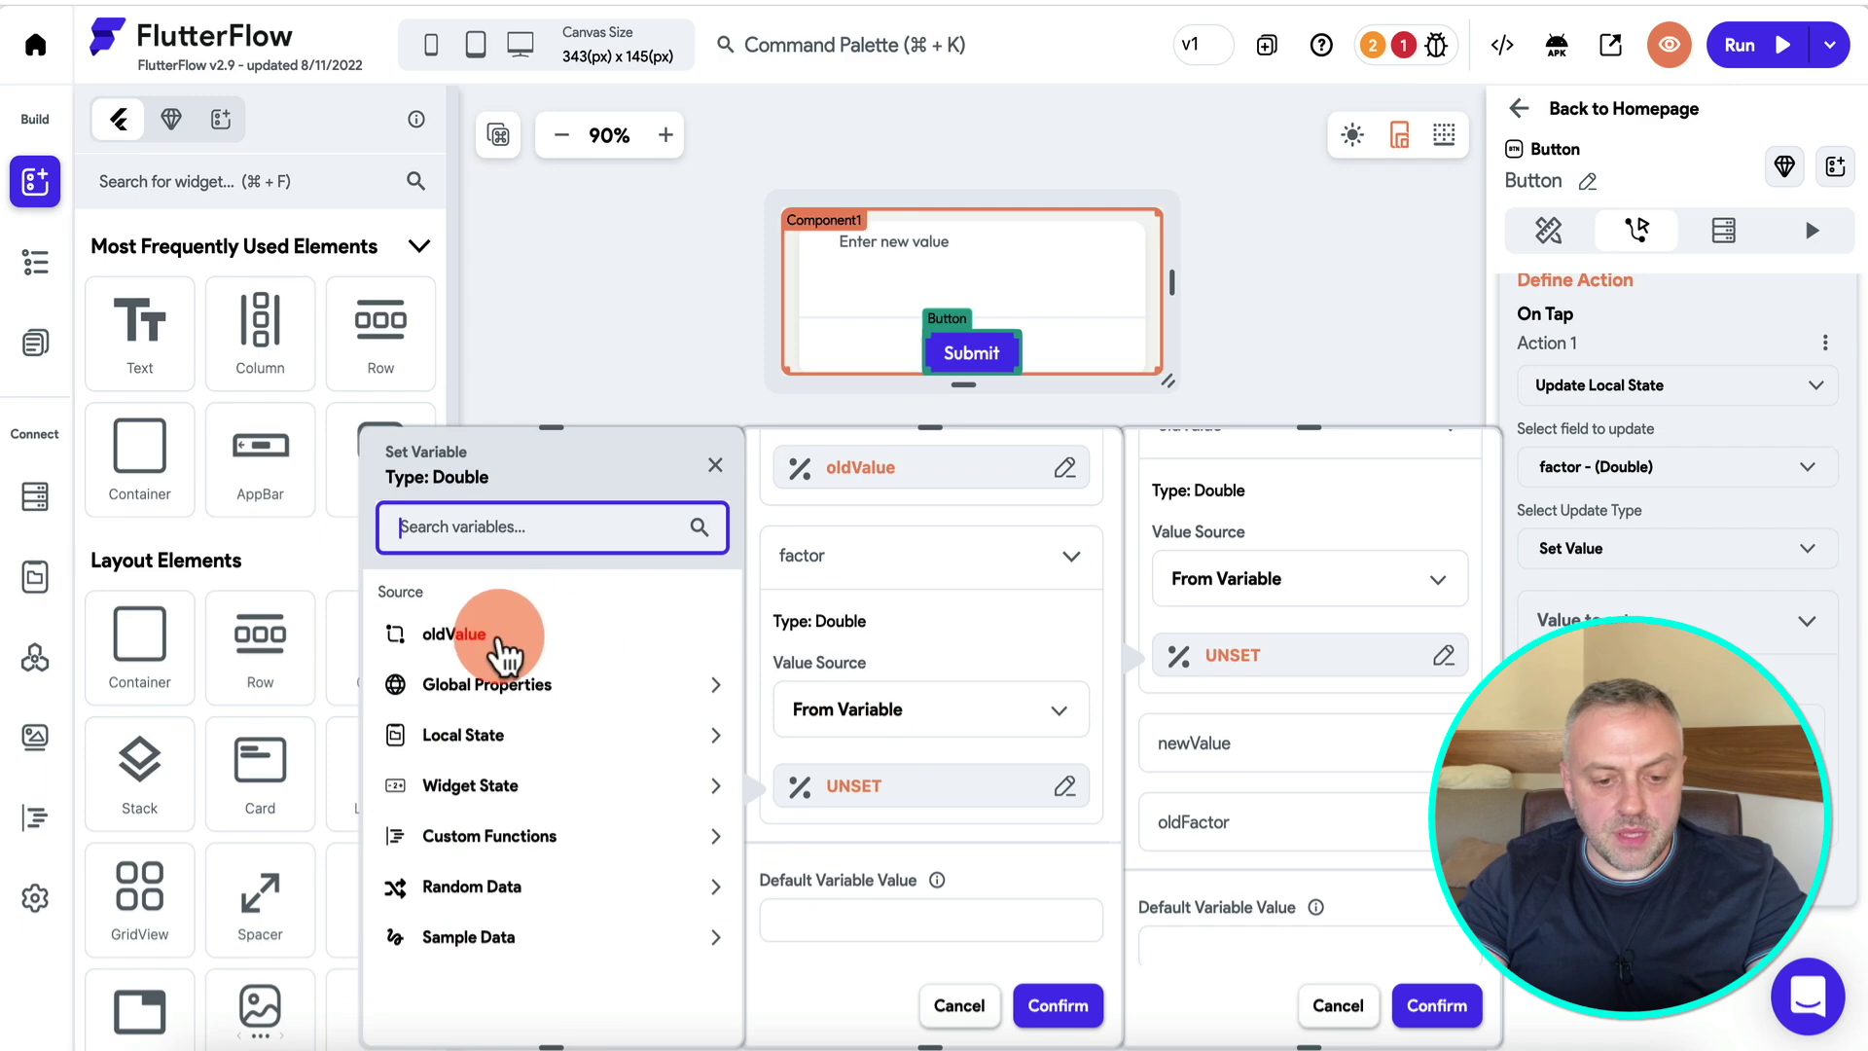
pyautogui.click(584, 736)
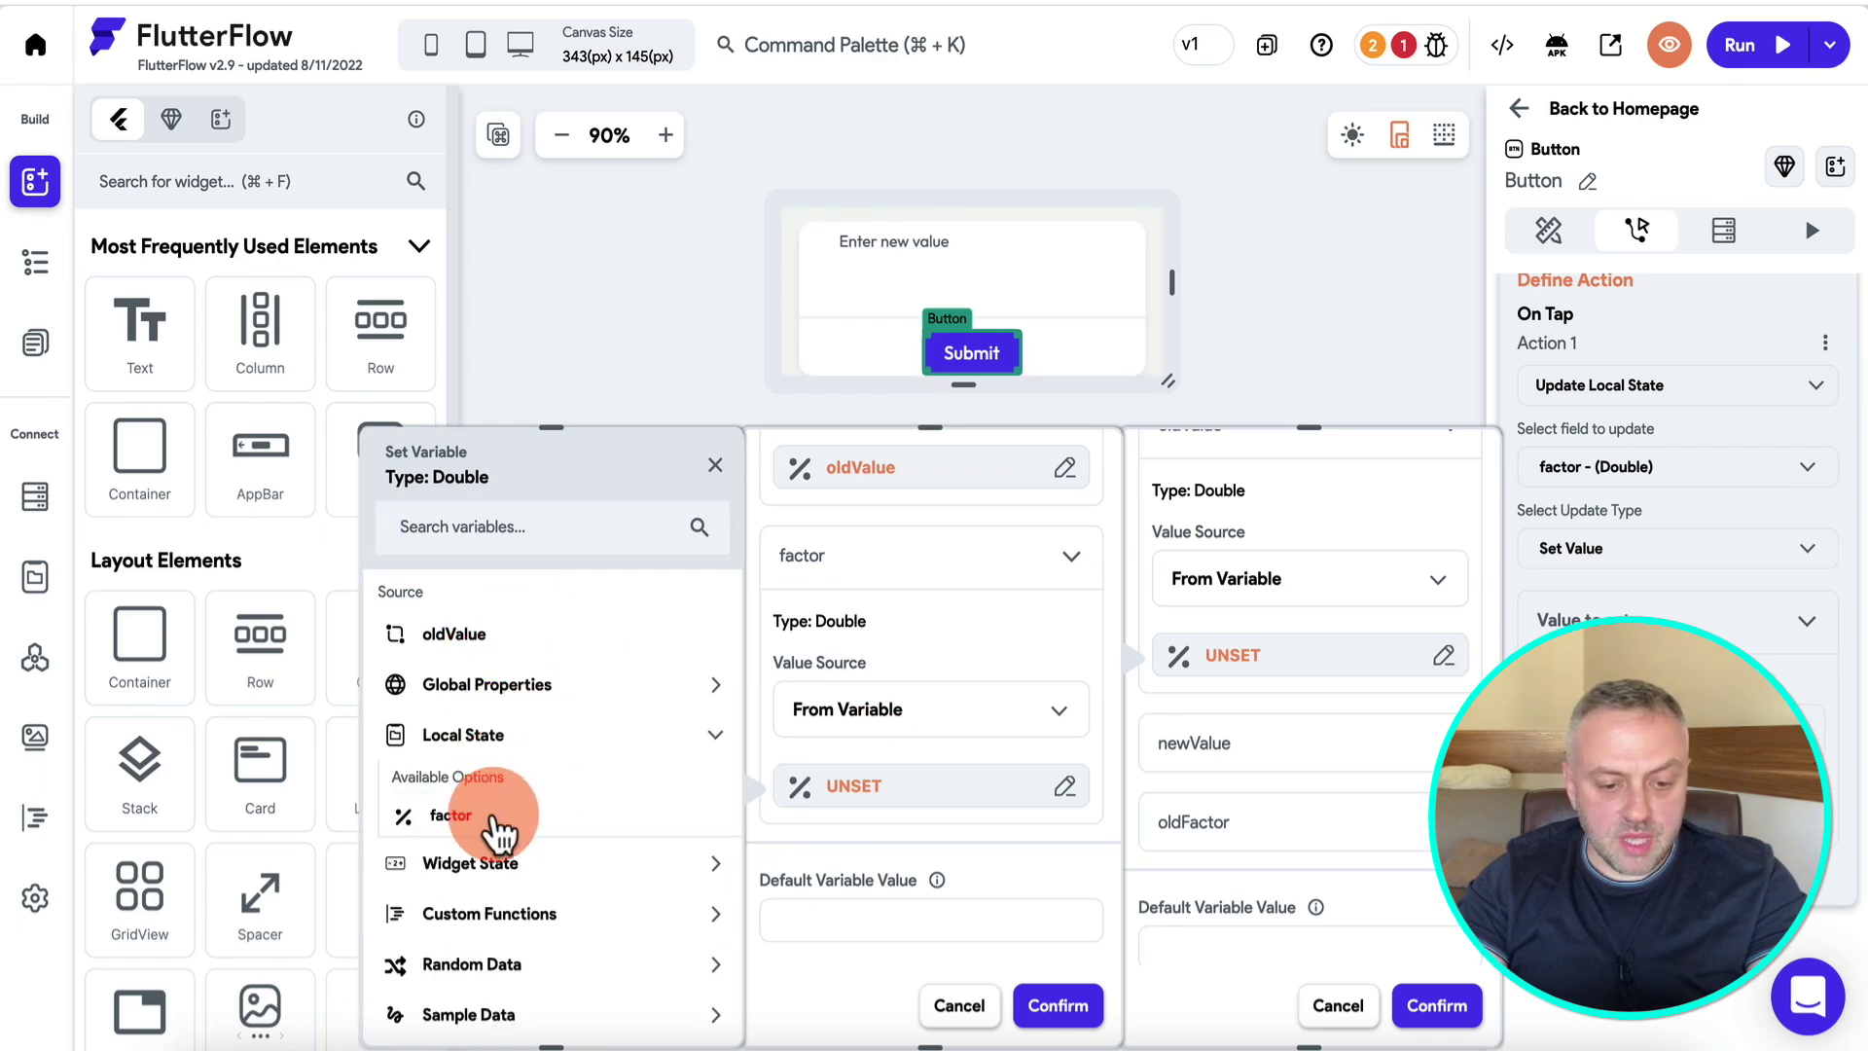
pyautogui.click(492, 812)
pyautogui.click(1058, 1005)
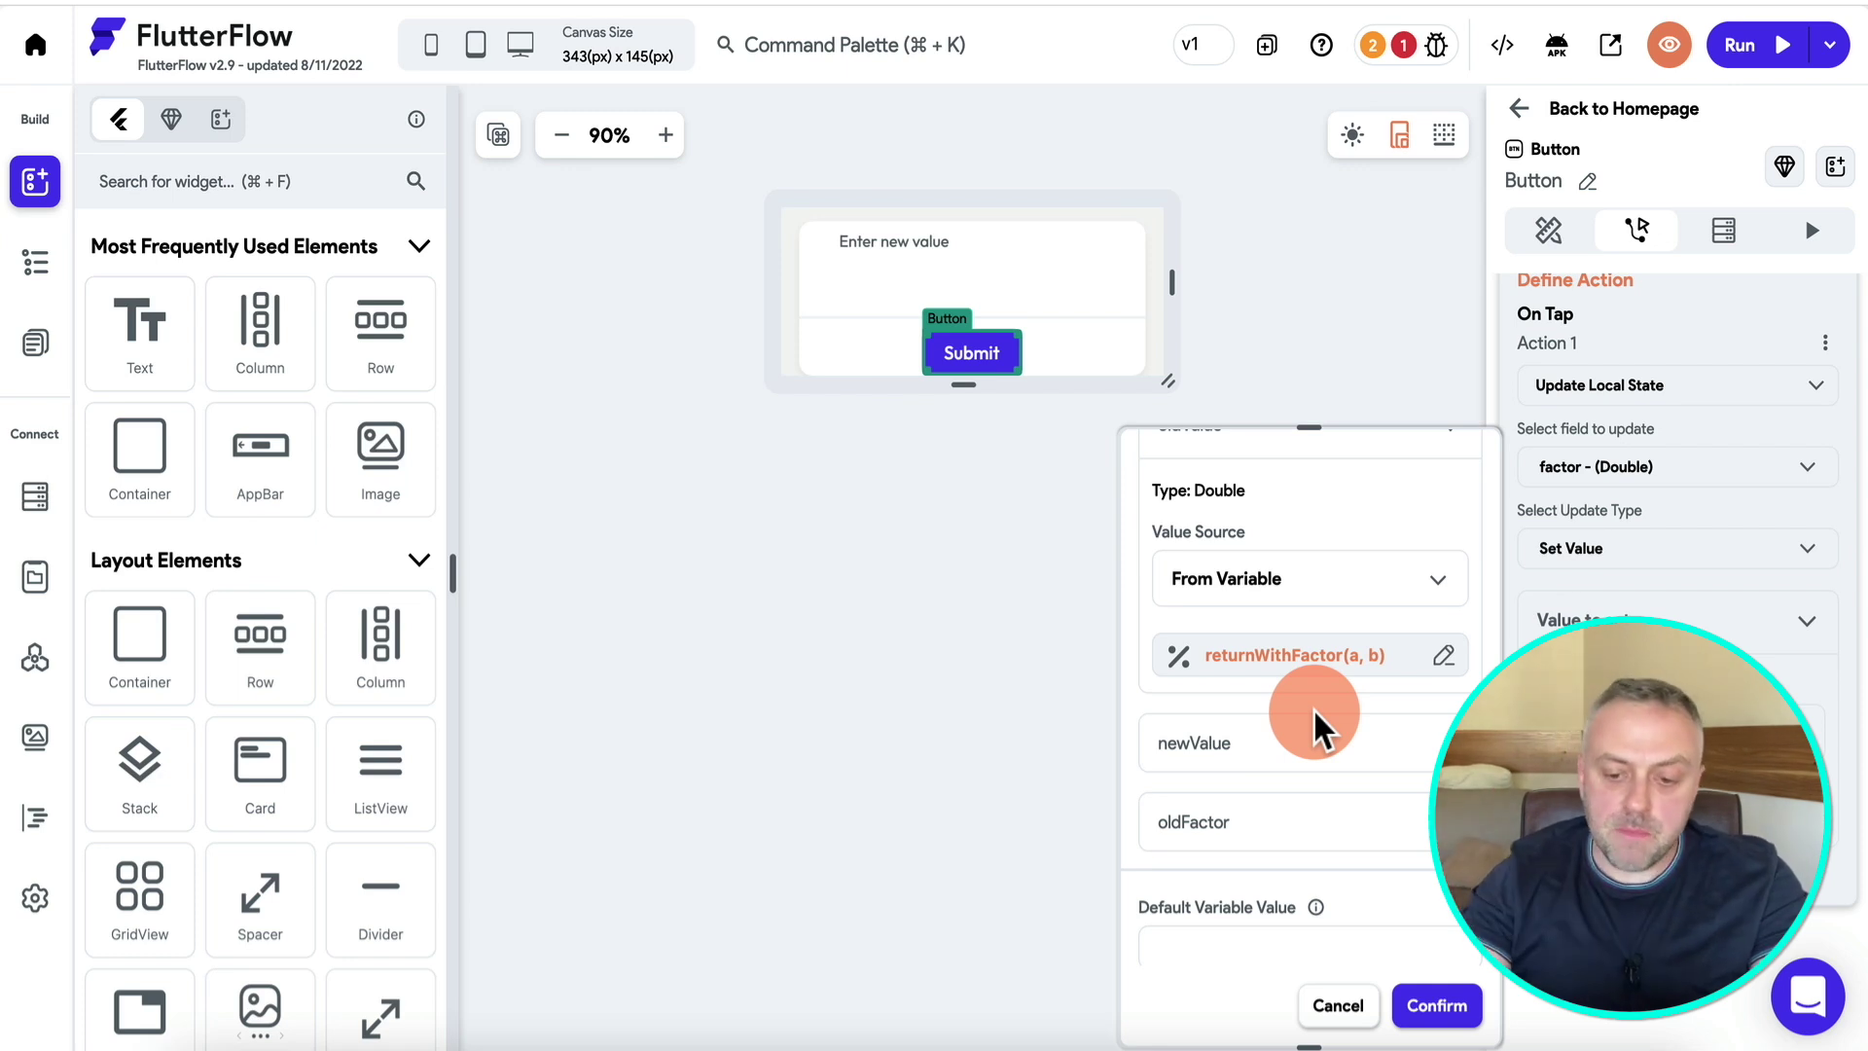
# Source the newValue argument of updateFactor from the widget state of the newValue text field.
pyautogui.scroll(-1, 1313, 720)
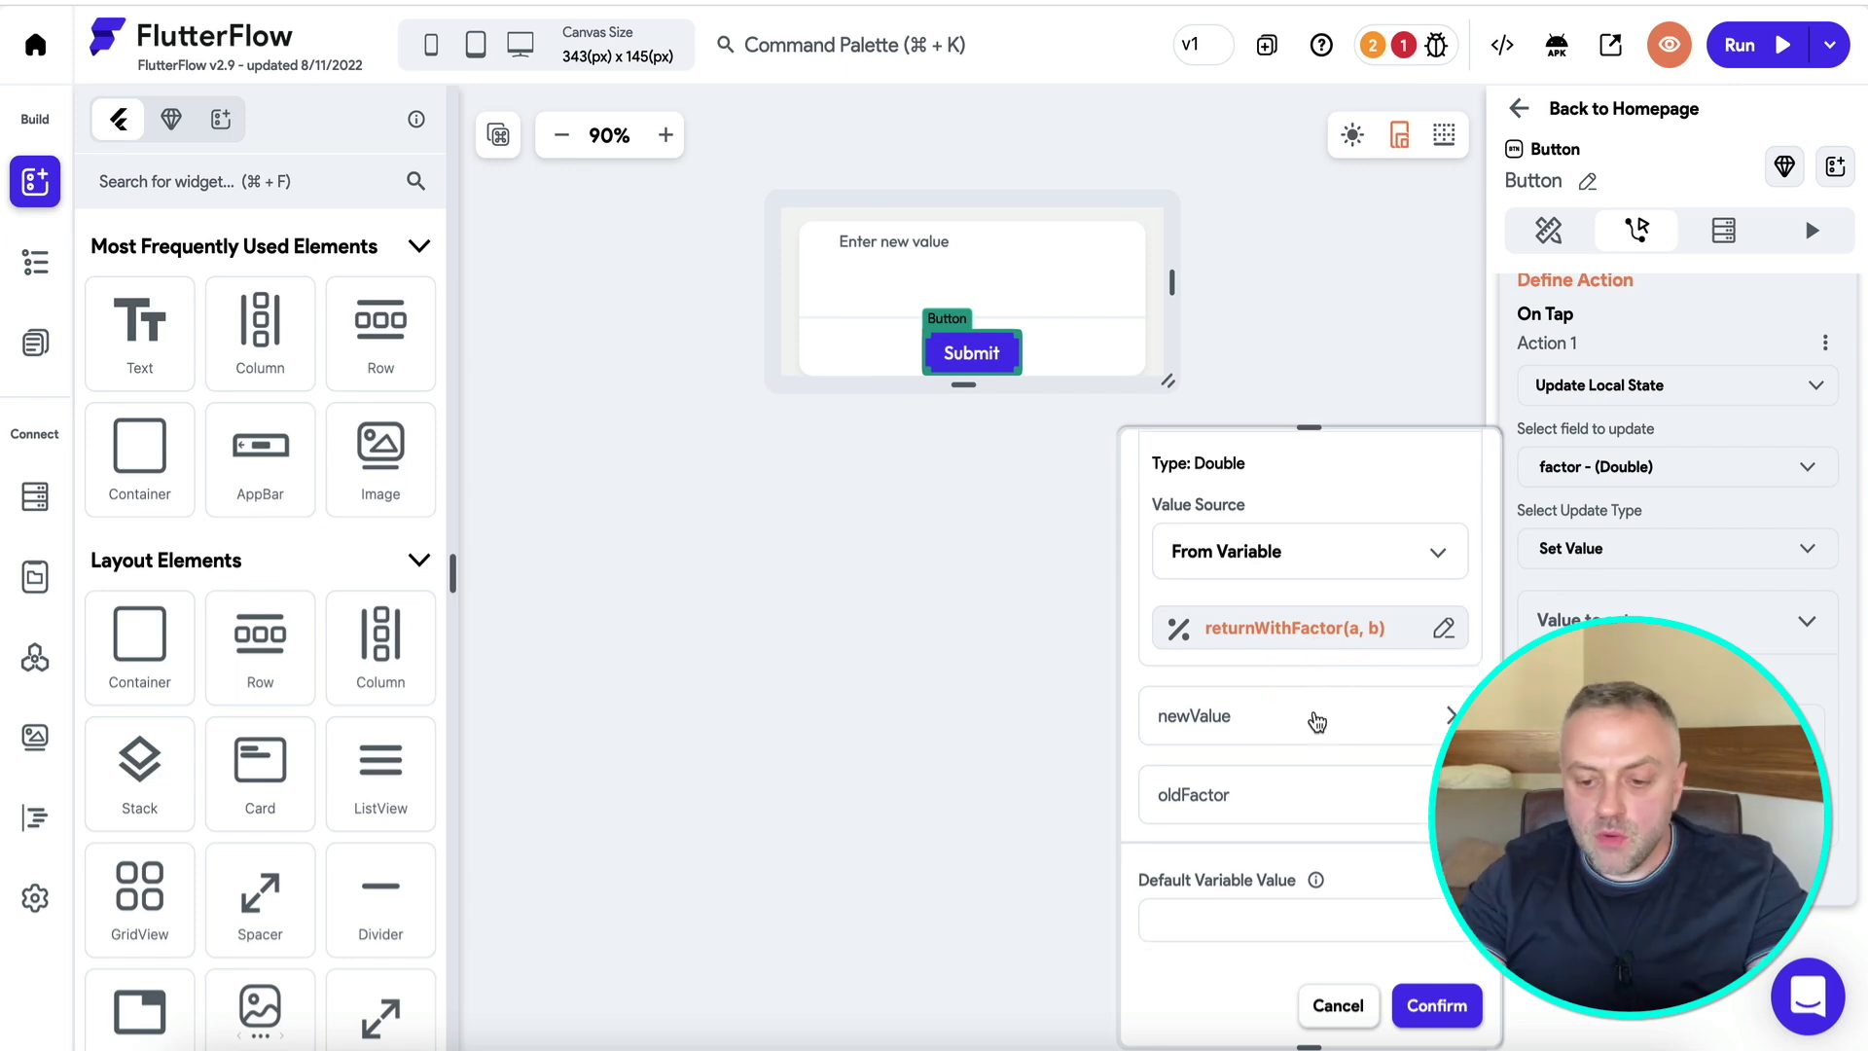
pyautogui.click(1252, 725)
pyautogui.scroll(-3, 1297, 688)
pyautogui.click(1348, 608)
pyautogui.click(1259, 655)
pyautogui.click(1251, 717)
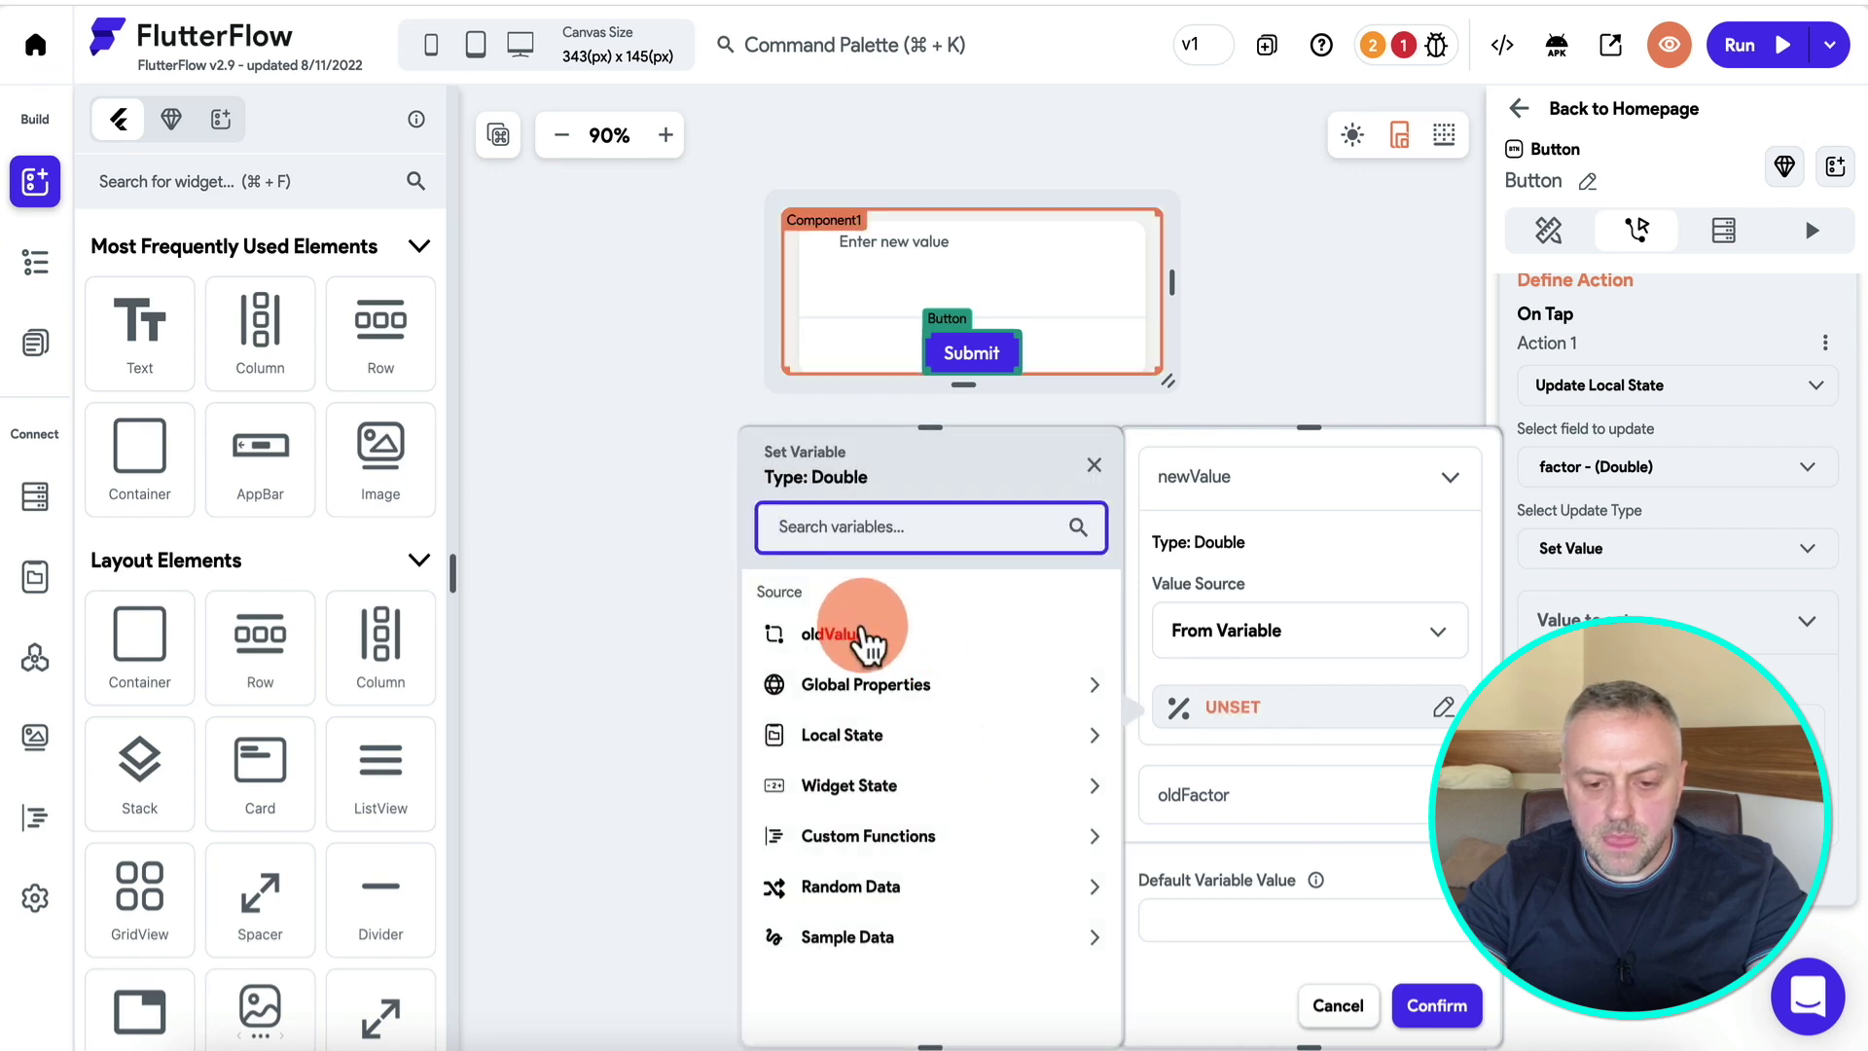
pyautogui.click(880, 786)
pyautogui.click(847, 866)
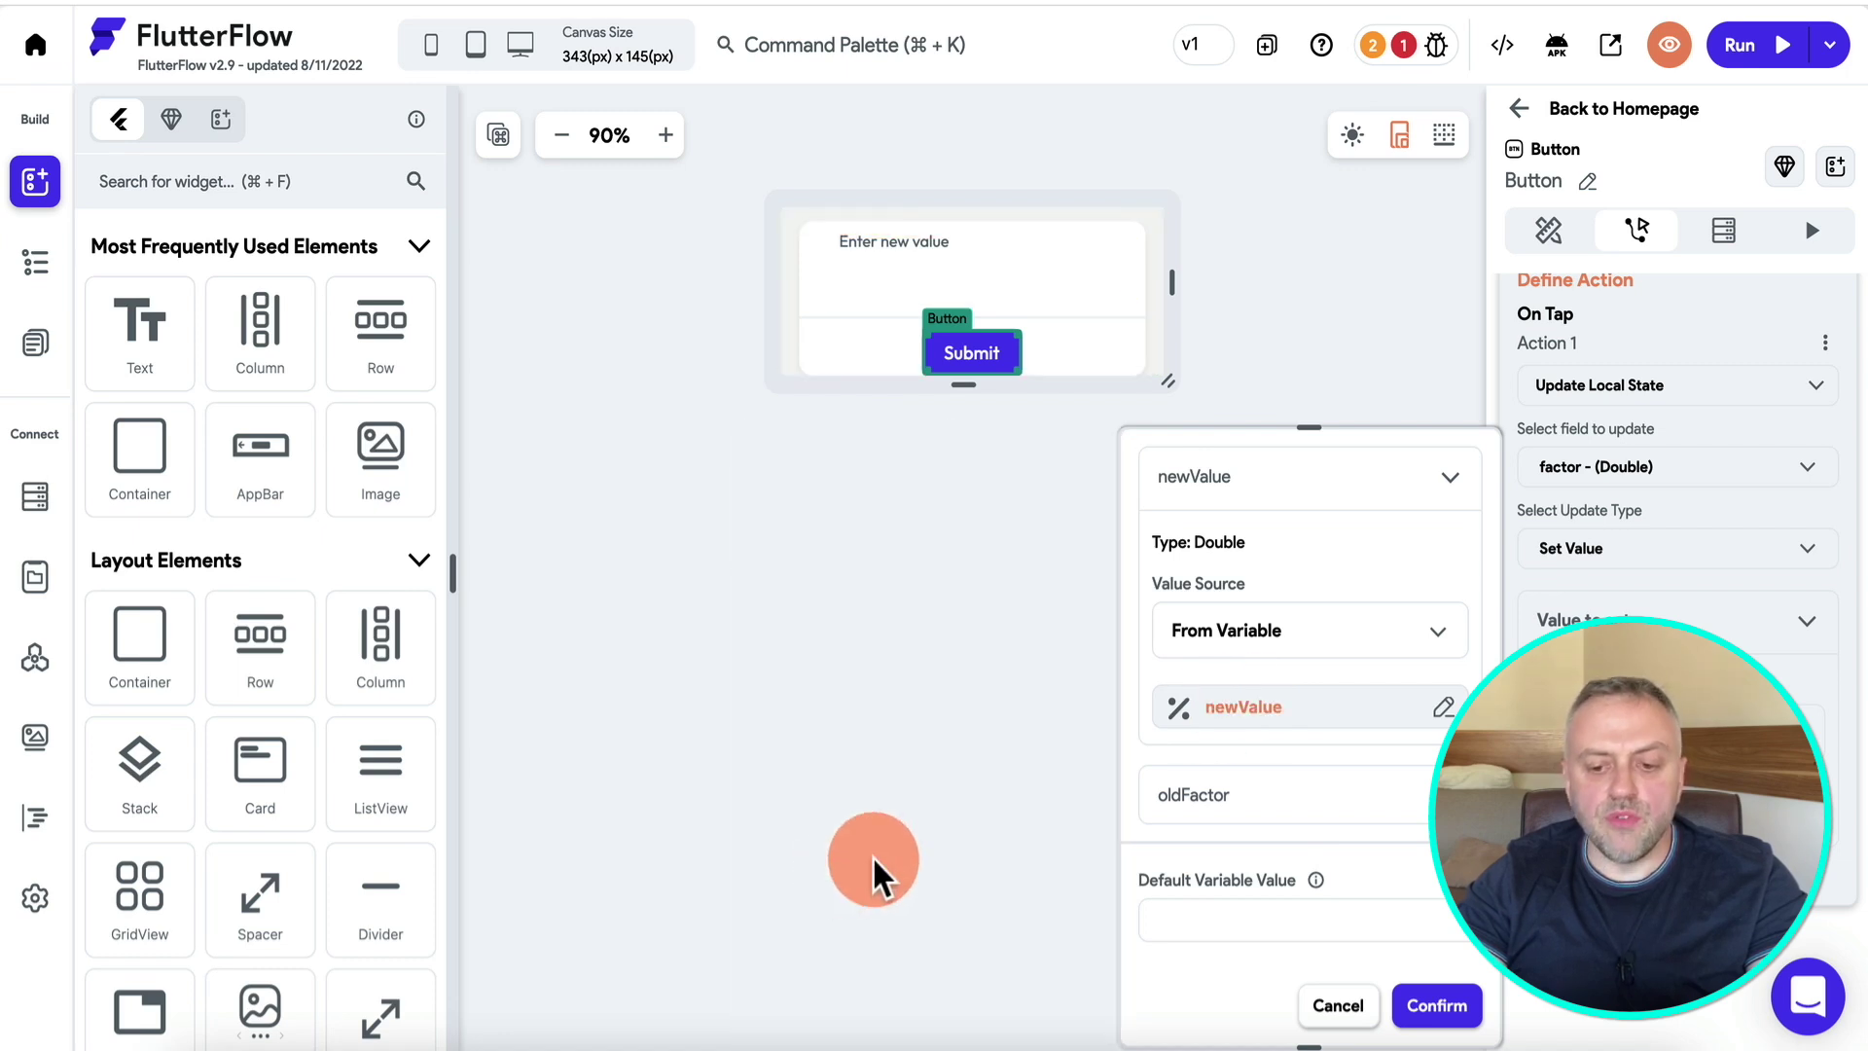
# Source the oldFactor argument from the local state variable factor and confirm the updateFactor settings.
pyautogui.click(1283, 796)
pyautogui.scroll(-2, 1282, 794)
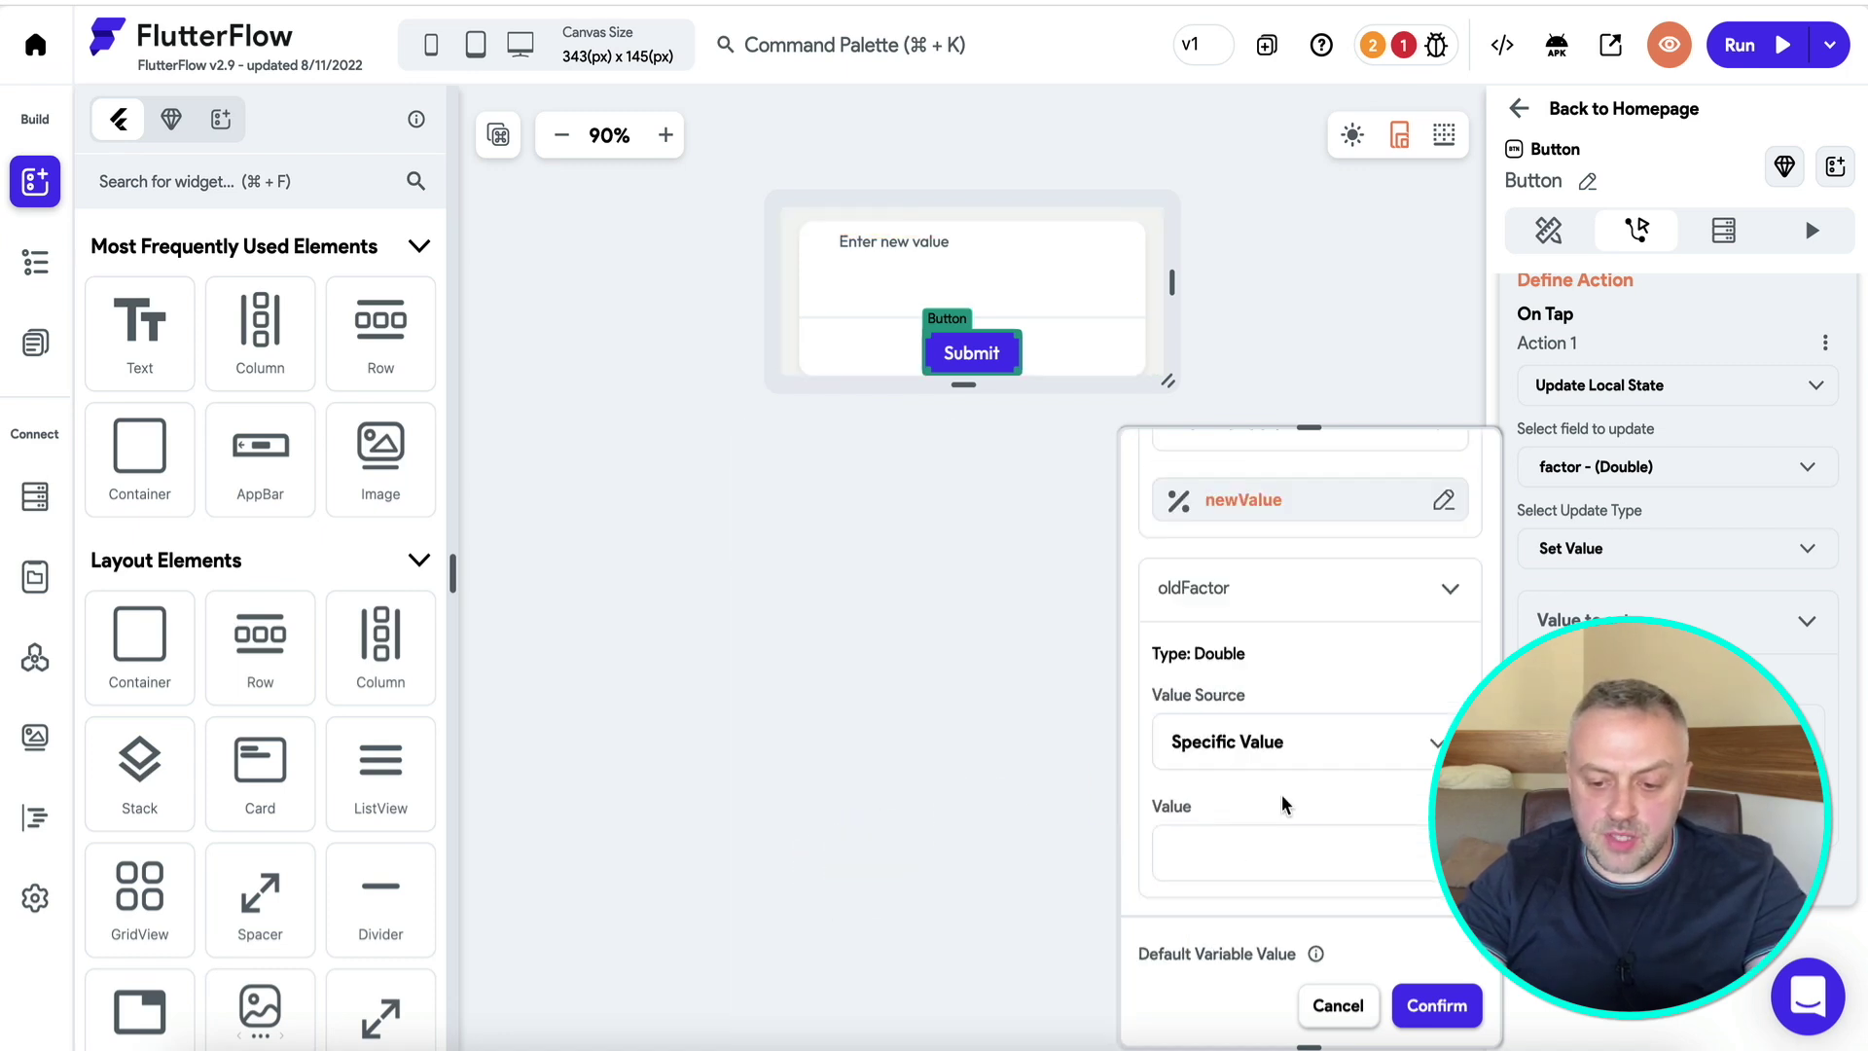
pyautogui.scroll(-2, 1281, 794)
pyautogui.click(1301, 697)
pyautogui.click(1251, 742)
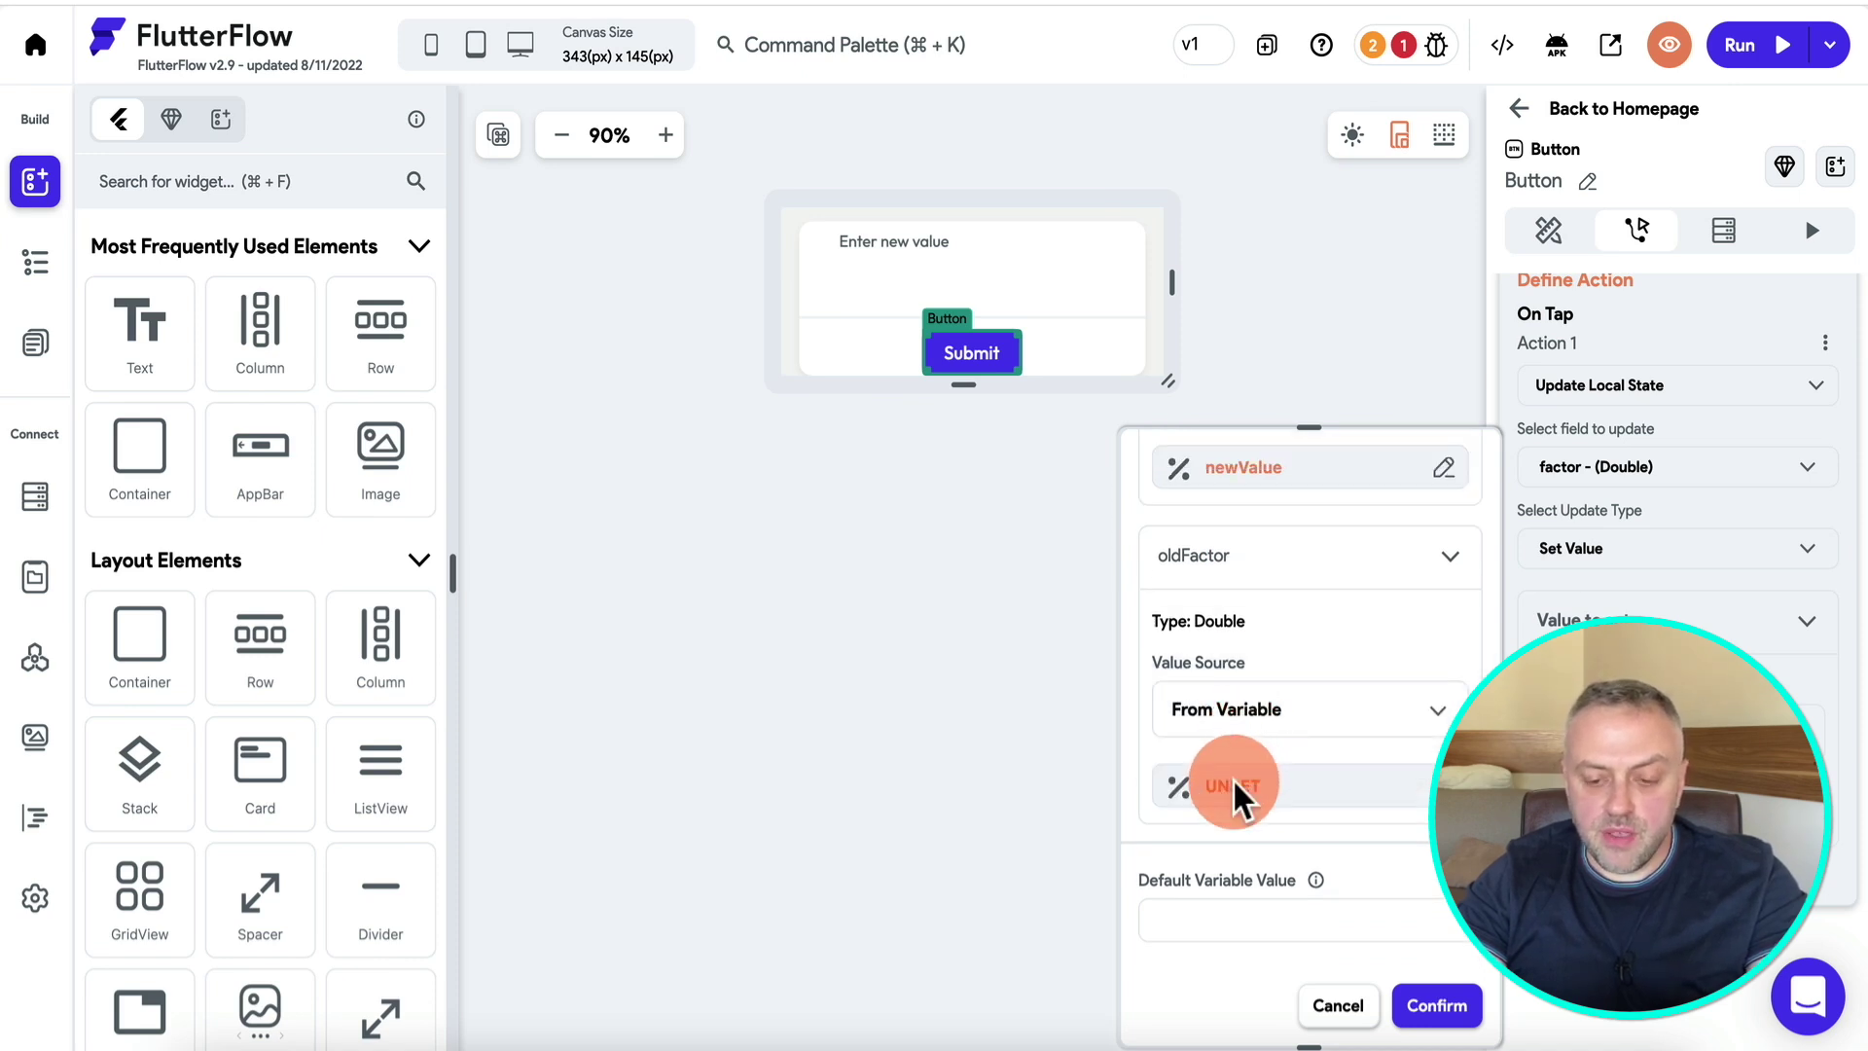
pyautogui.click(1236, 792)
pyautogui.click(849, 739)
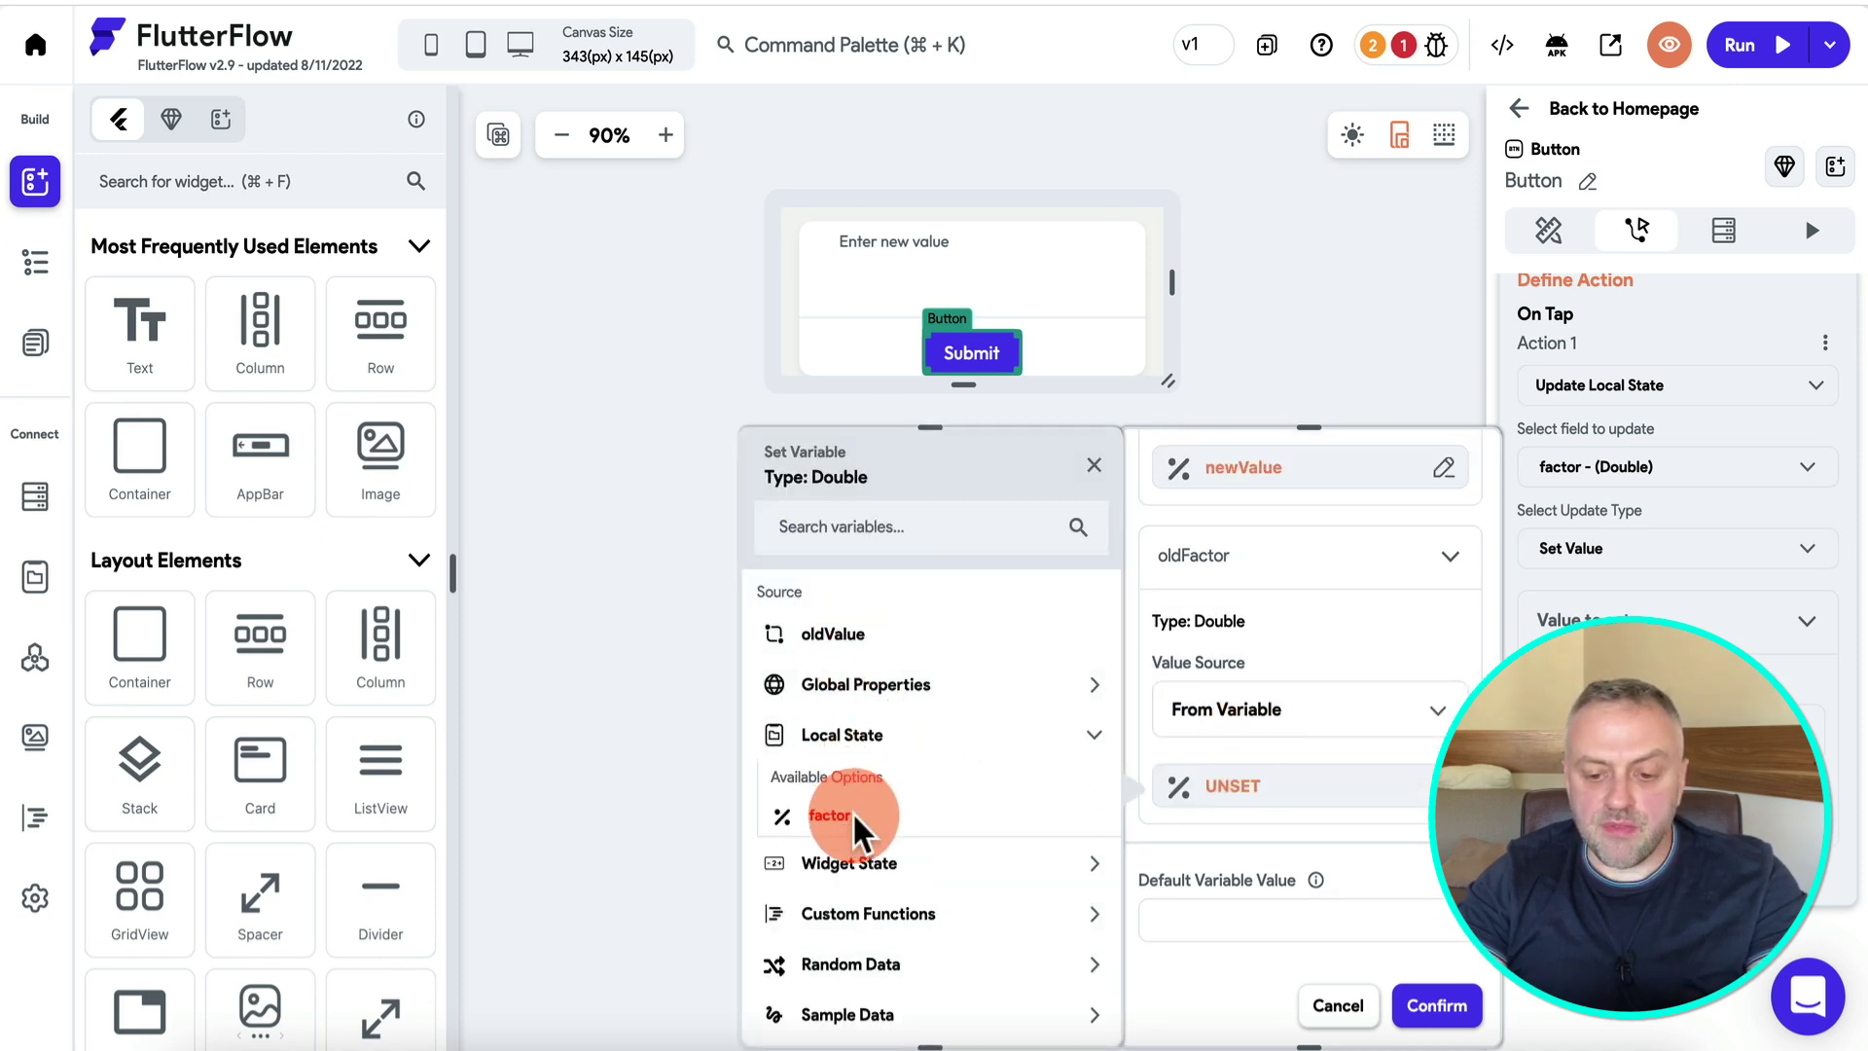
pyautogui.click(837, 816)
pyautogui.click(1446, 996)
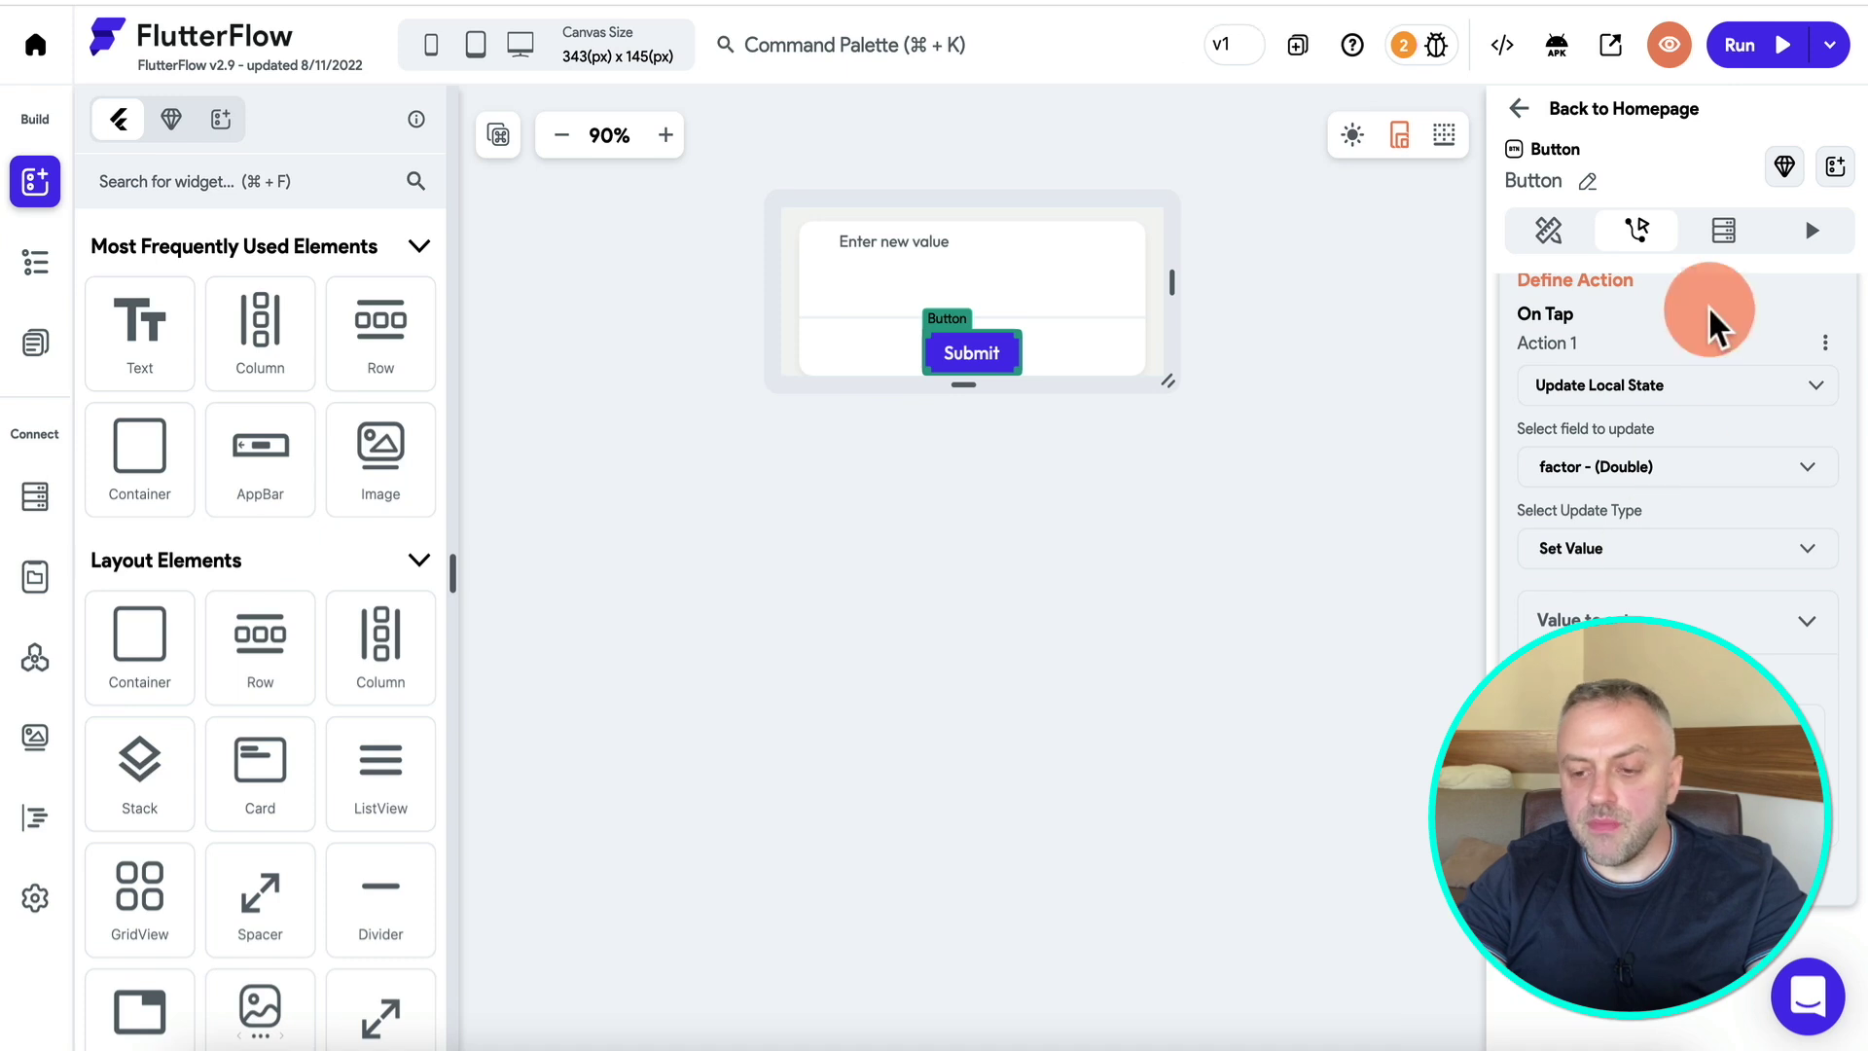
# Select the newValue text field and set its initial value from the custom function returnWithFactor.
pyautogui.click(845, 241)
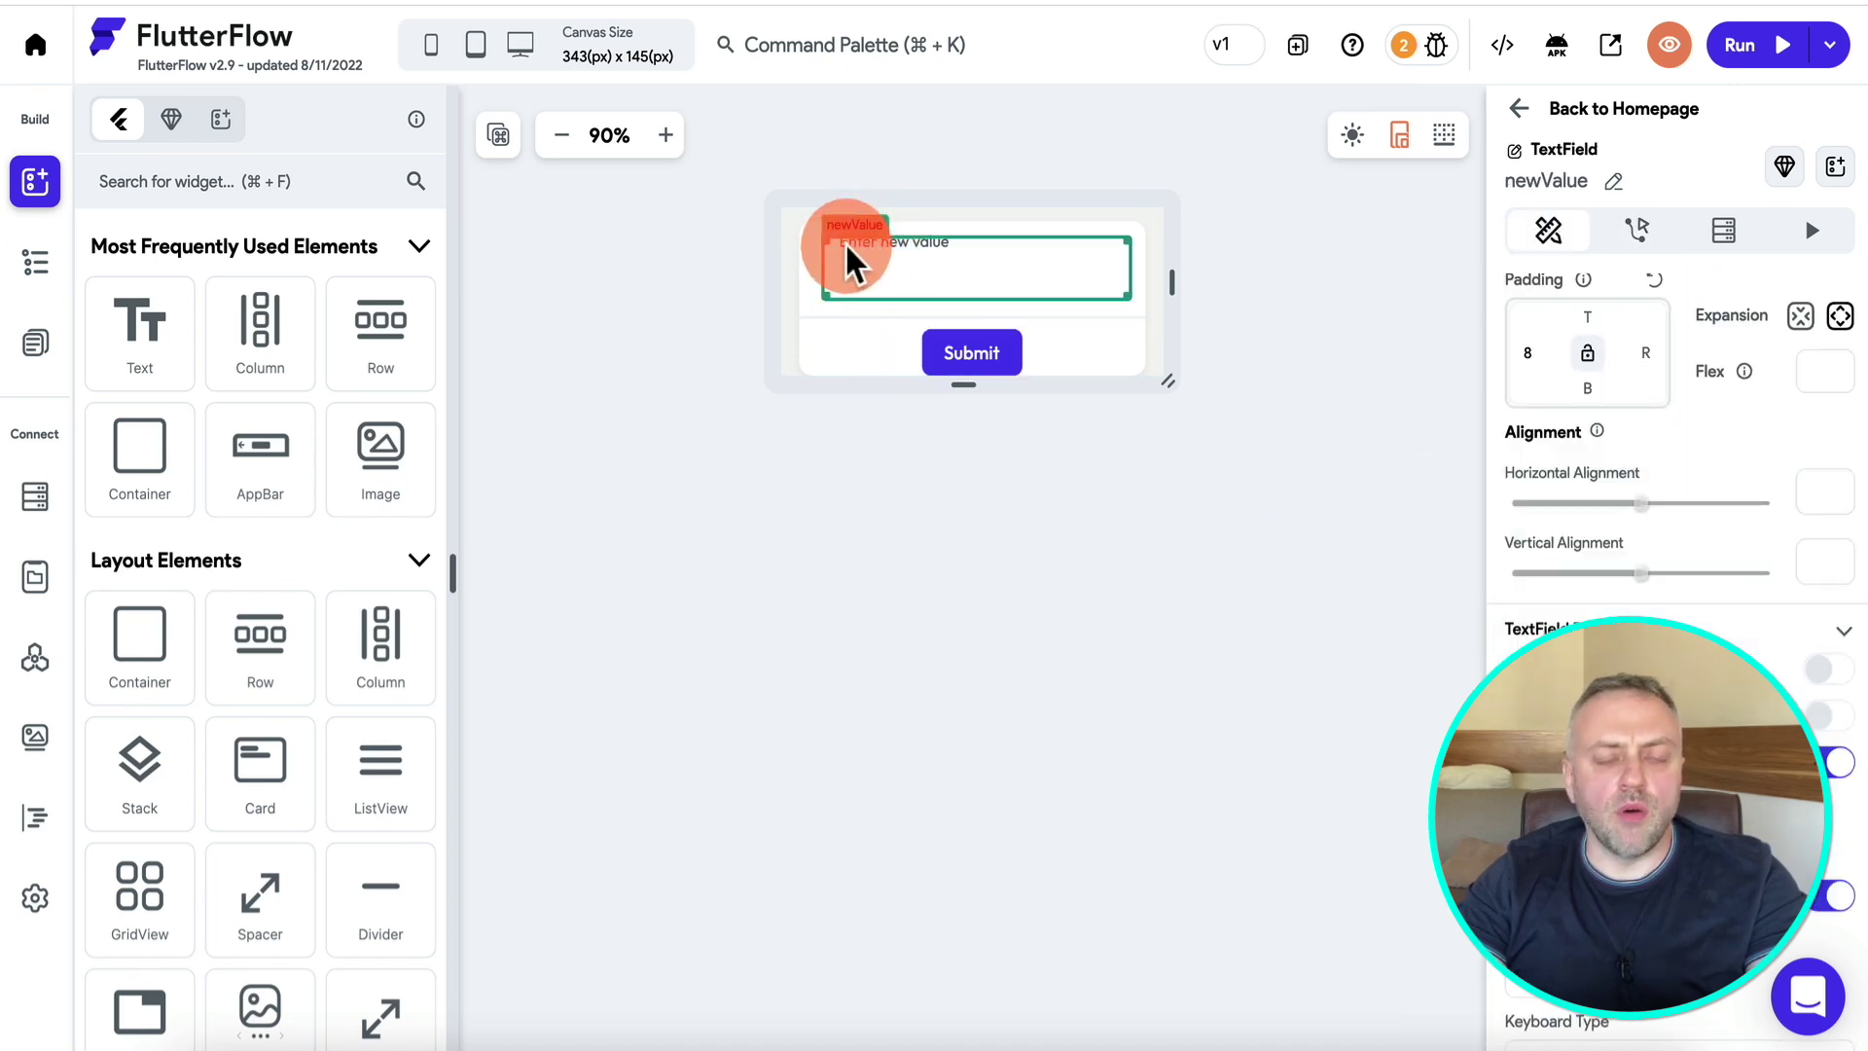
pyautogui.click(35, 263)
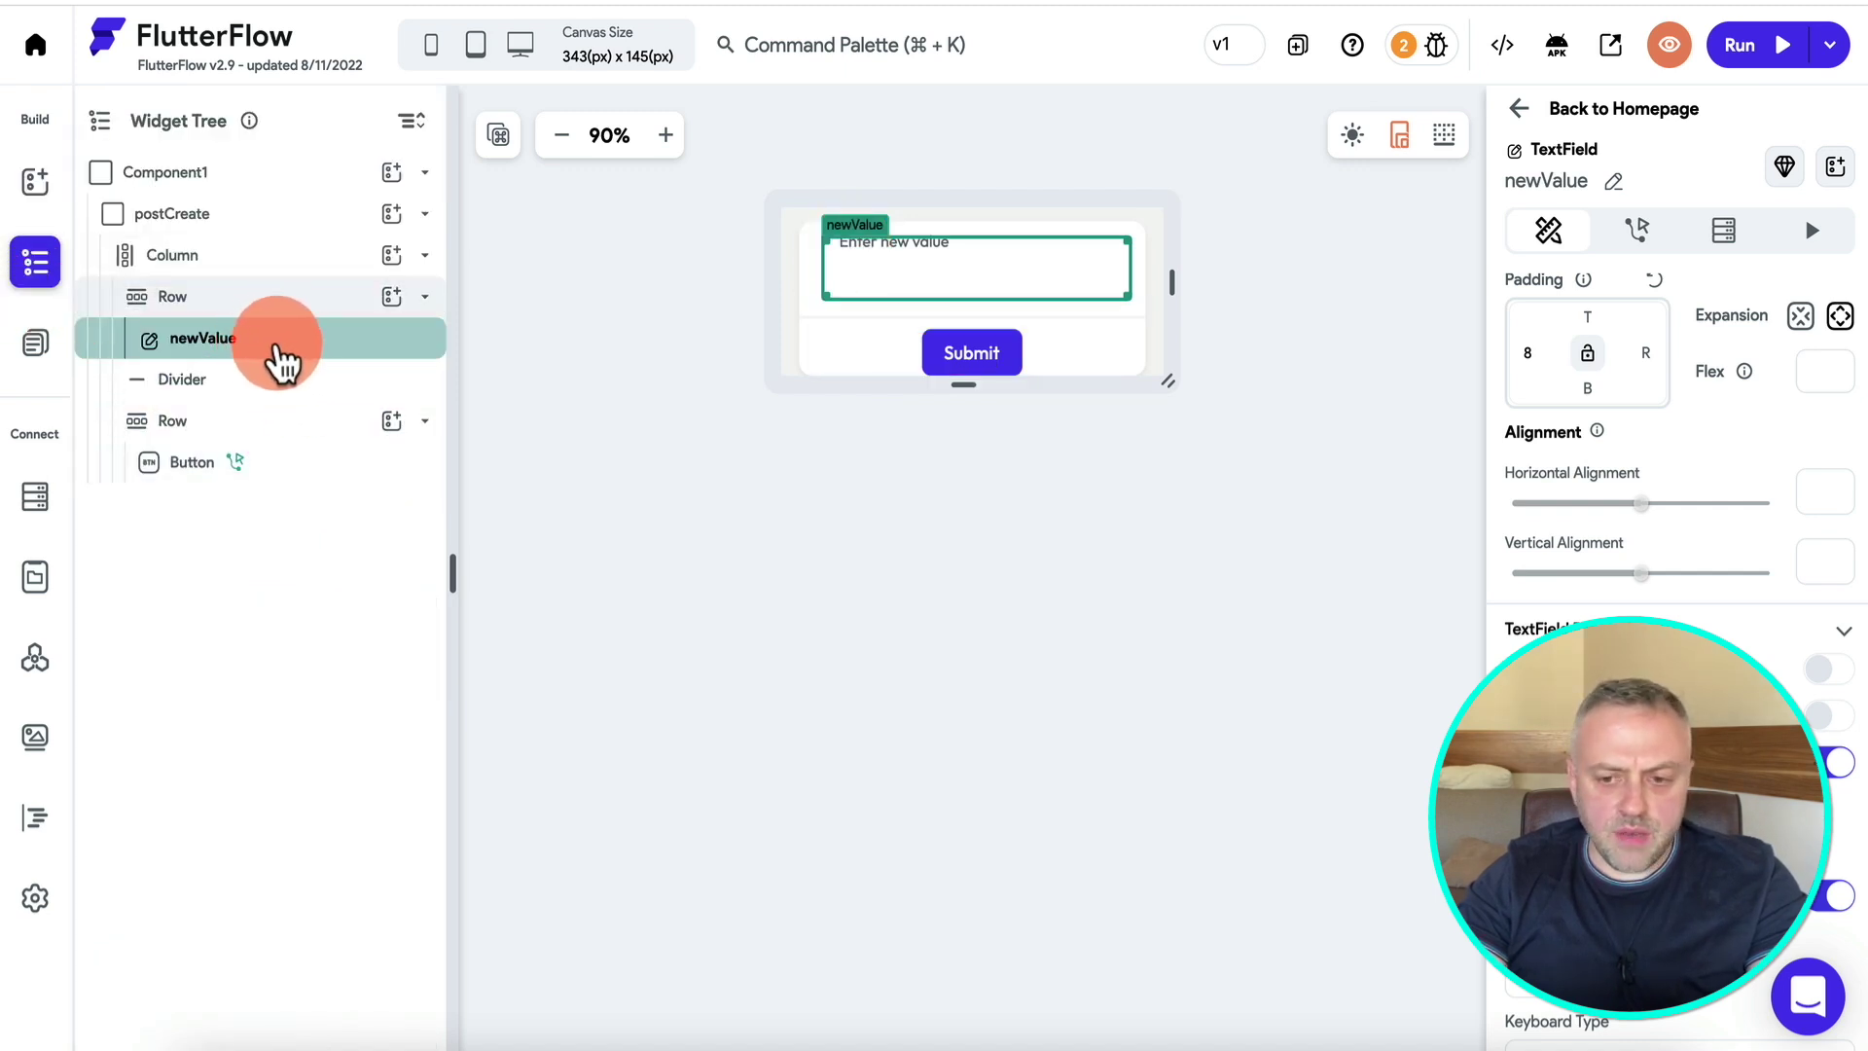
pyautogui.scroll(-7, 1557, 451)
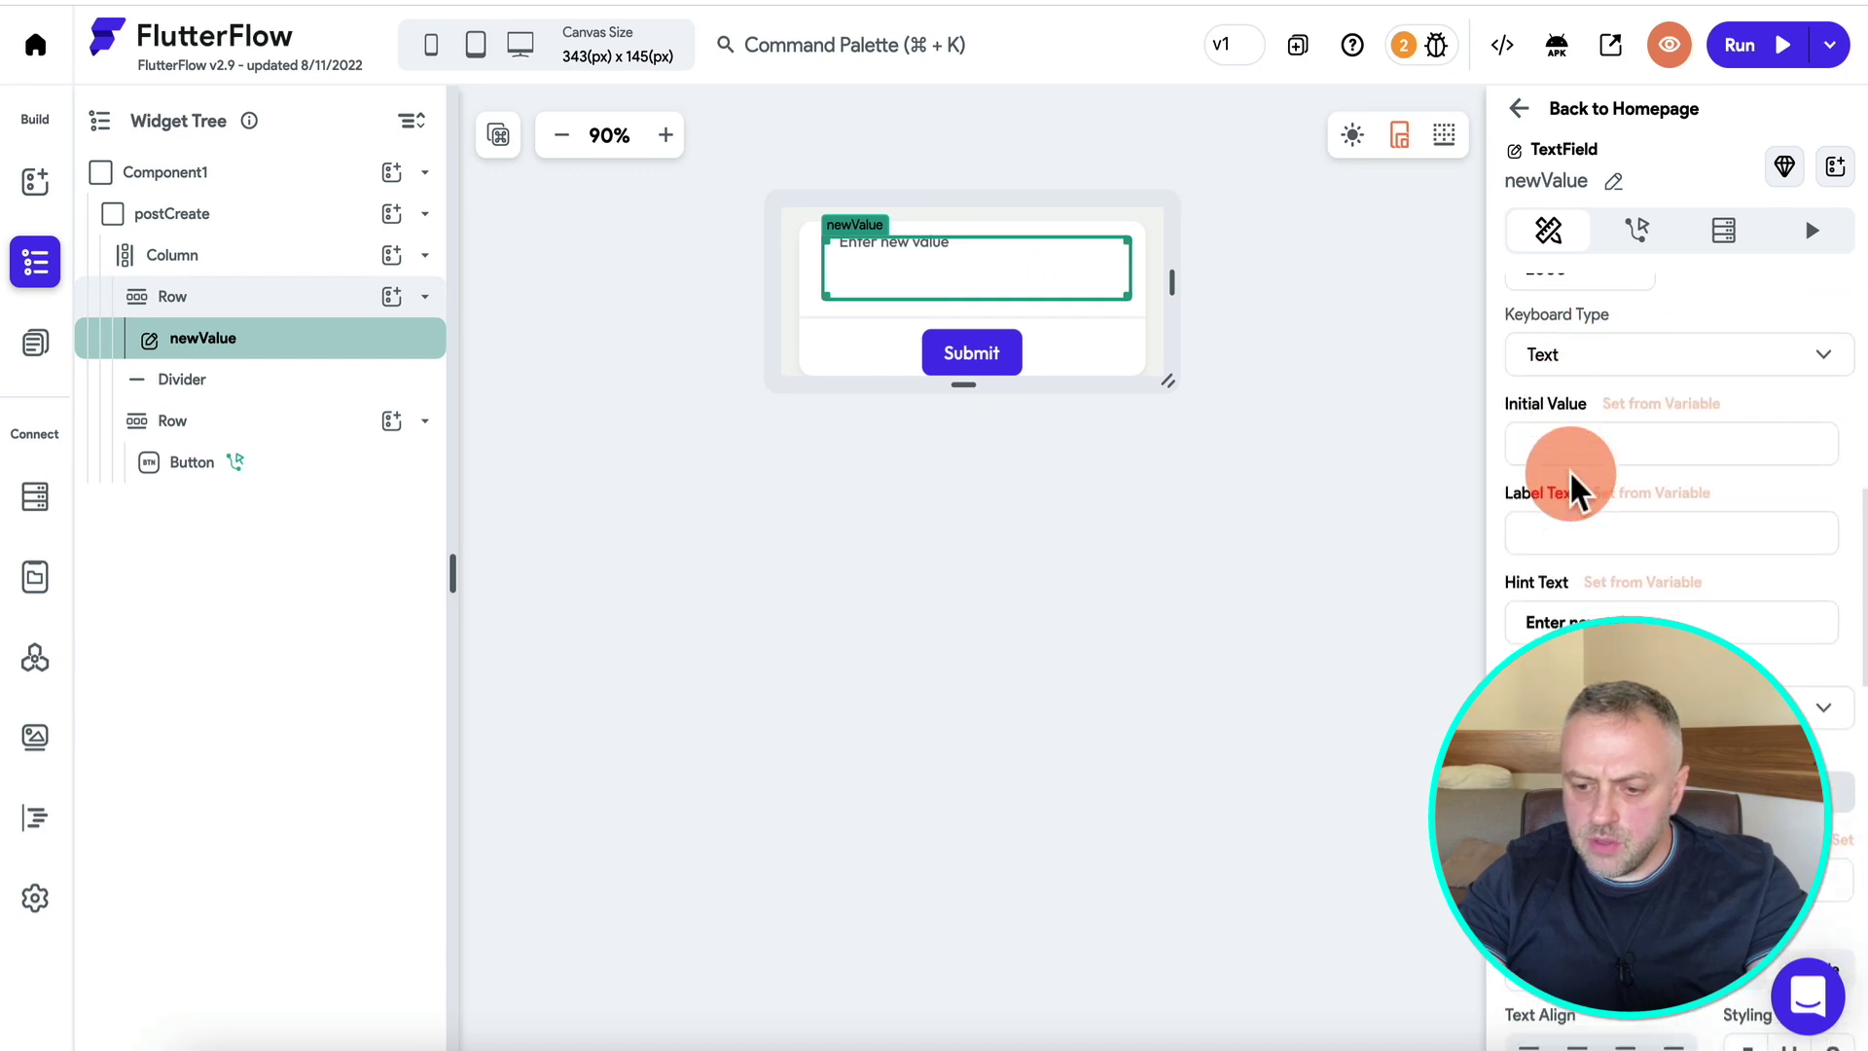
pyautogui.click(1662, 408)
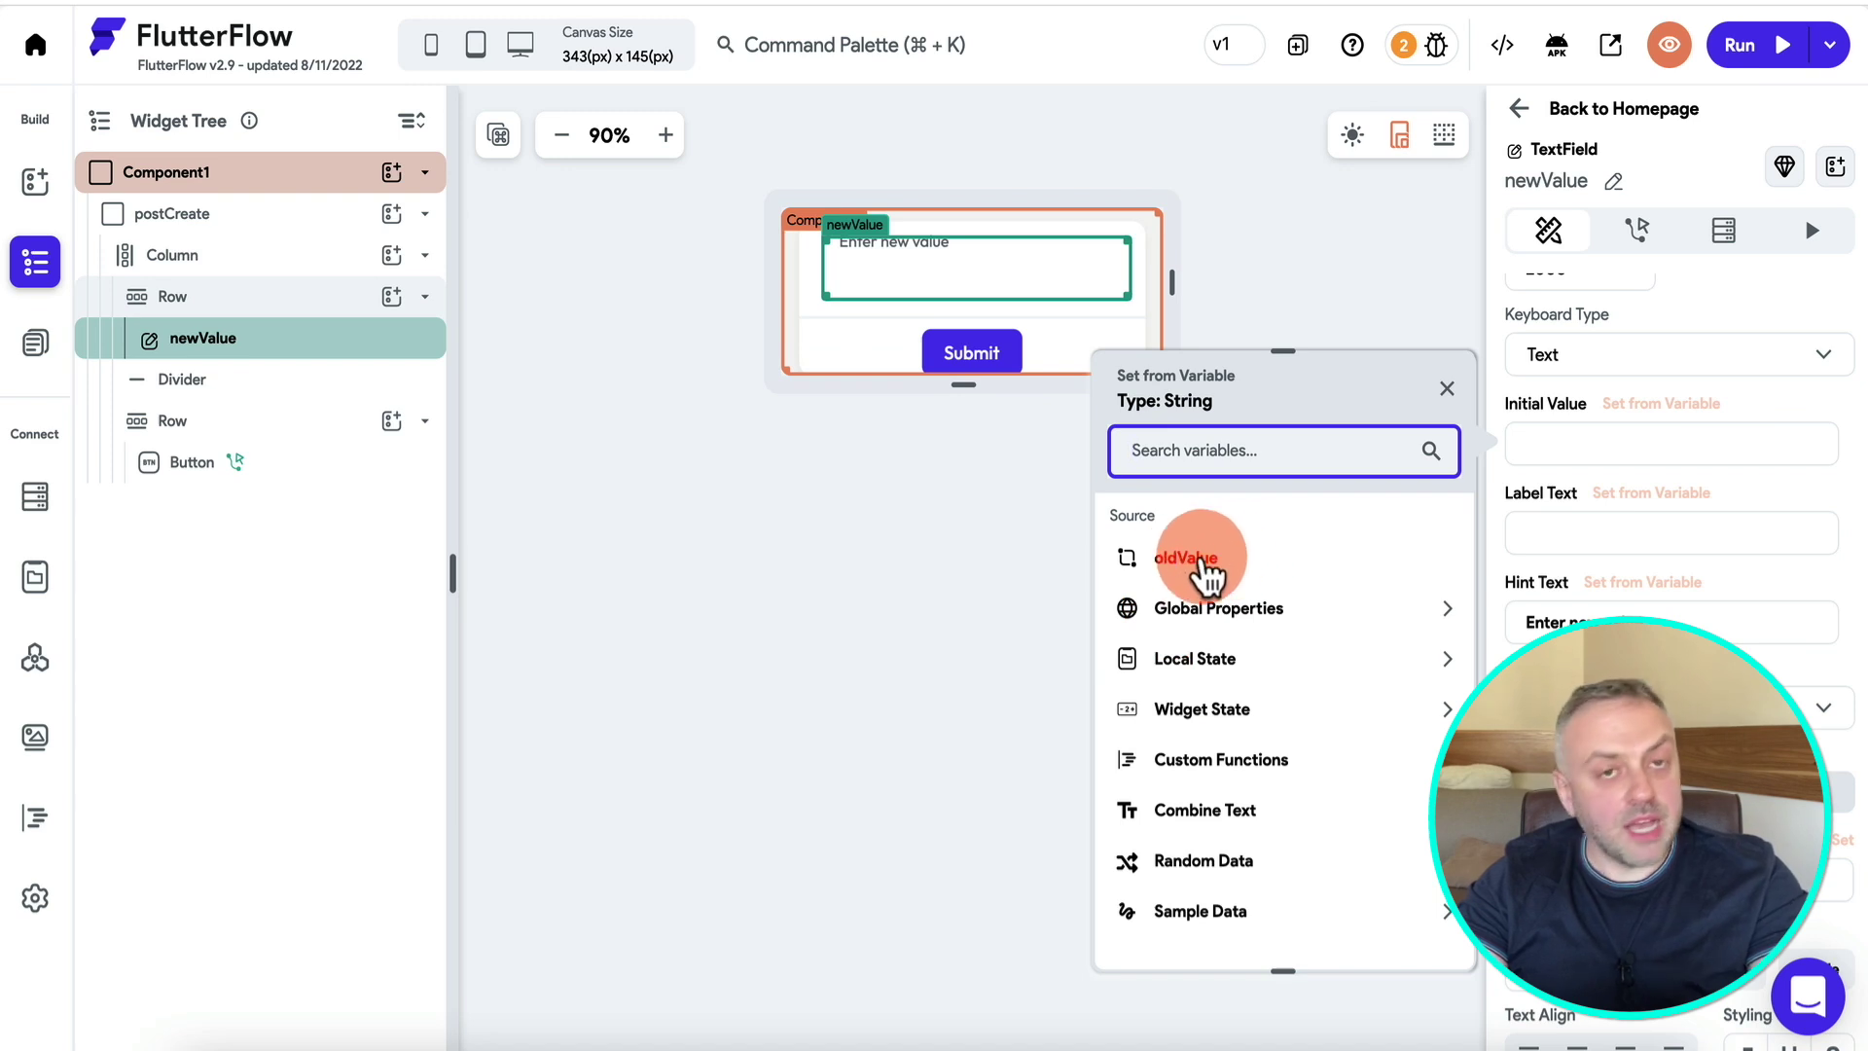
pyautogui.click(1234, 763)
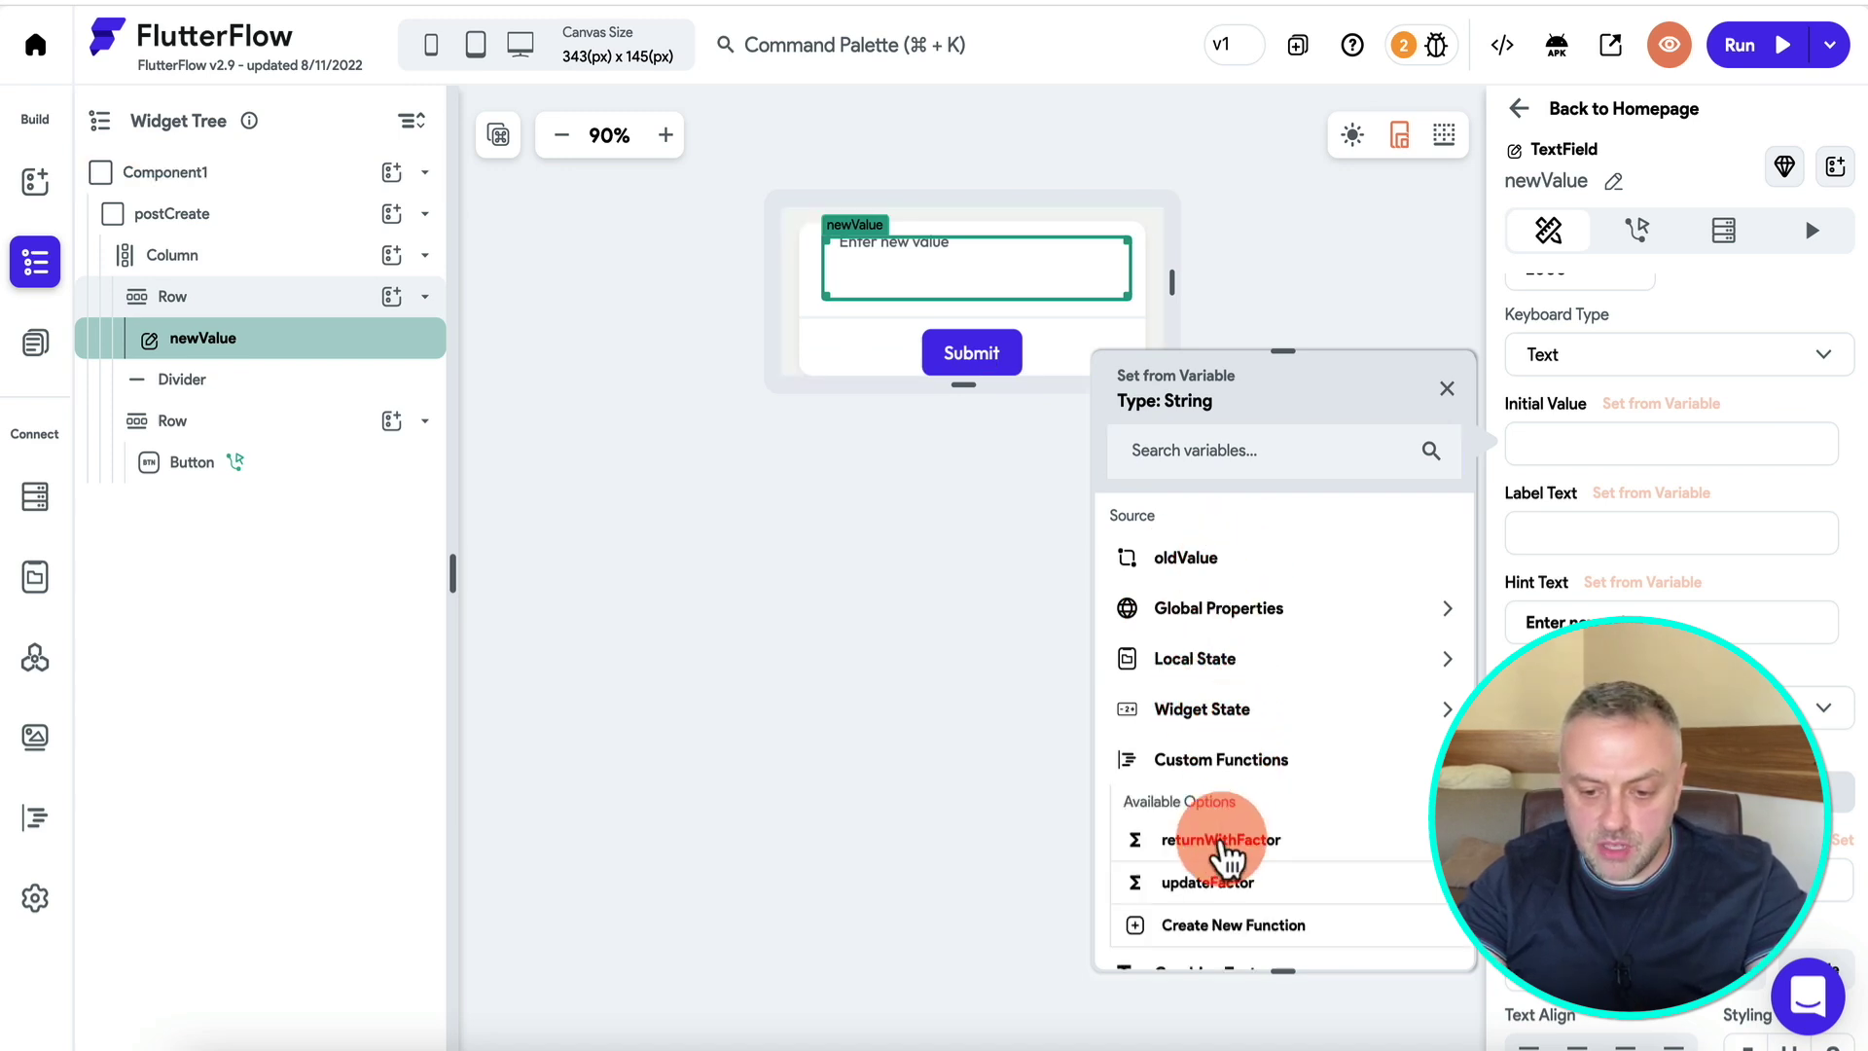
pyautogui.click(1243, 842)
# For the initial value's function, source the value argument from the component parameter oldValue.
pyautogui.click(1237, 725)
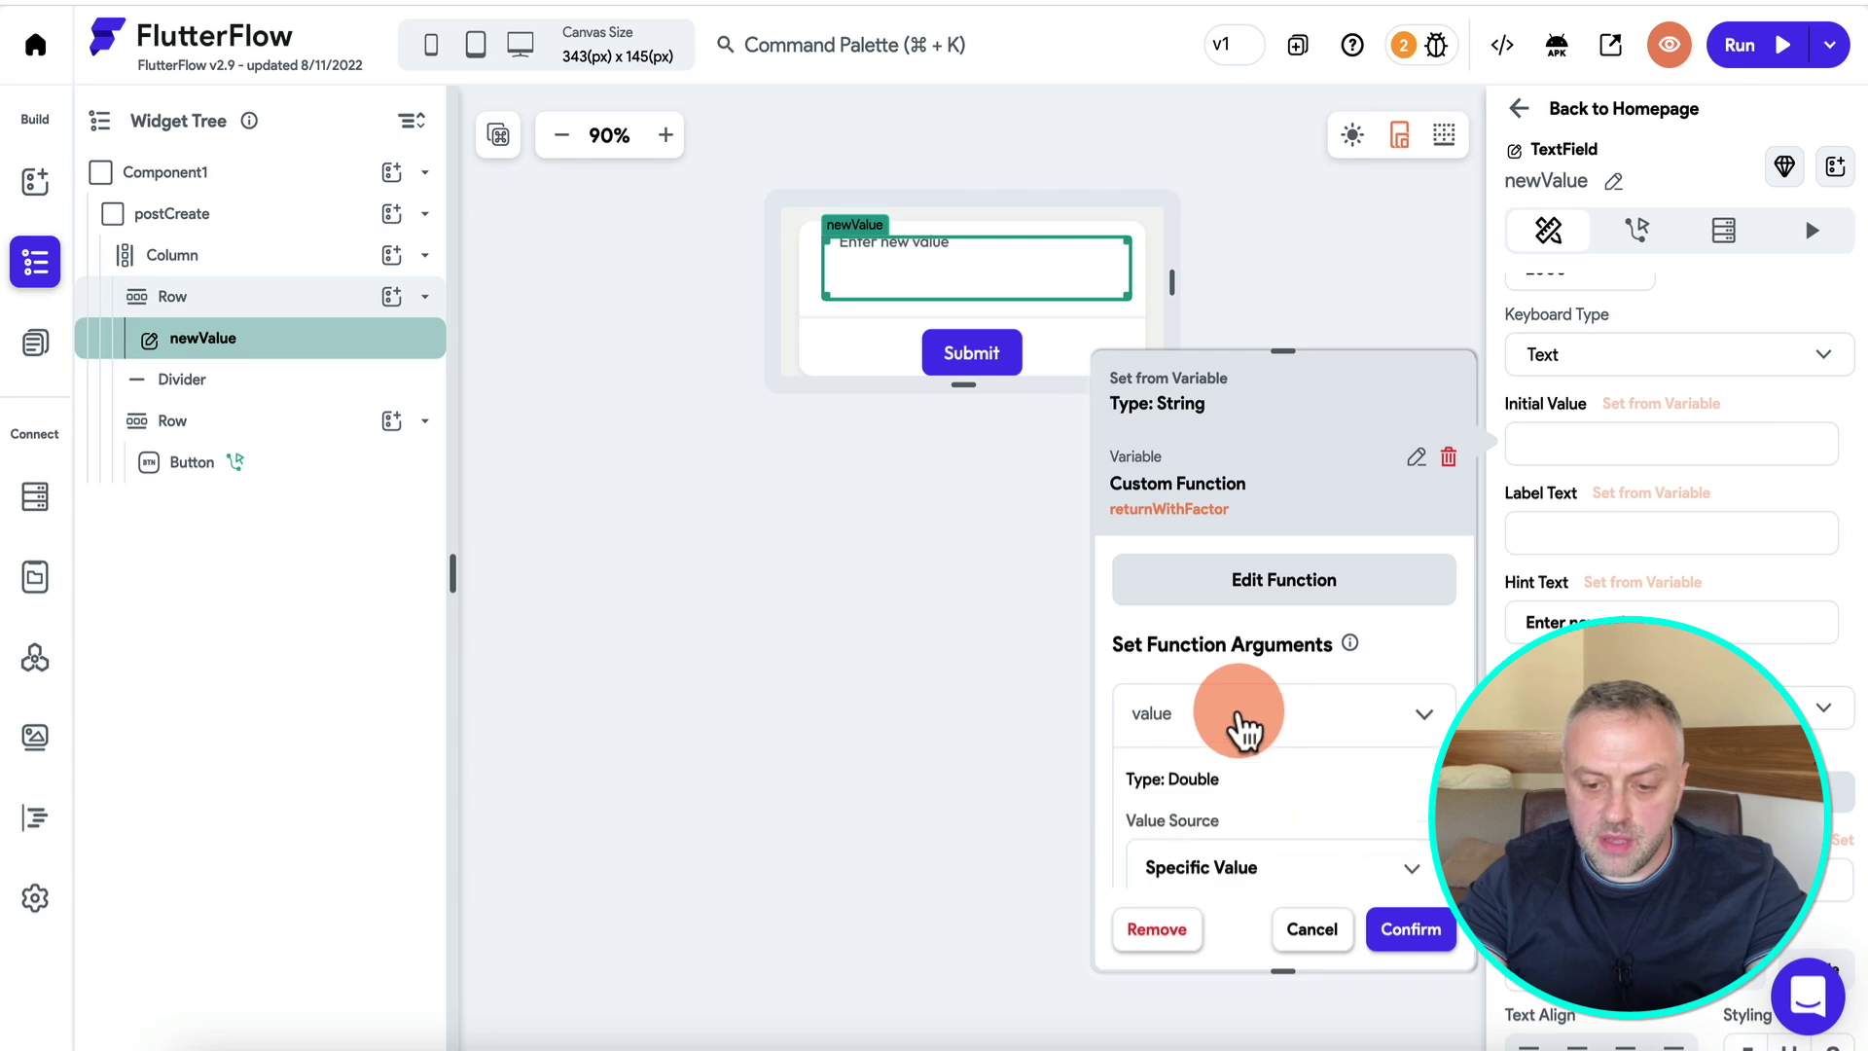
pyautogui.scroll(-1, 1249, 866)
pyautogui.click(1296, 764)
pyautogui.click(1238, 817)
pyautogui.click(1251, 662)
pyautogui.click(806, 634)
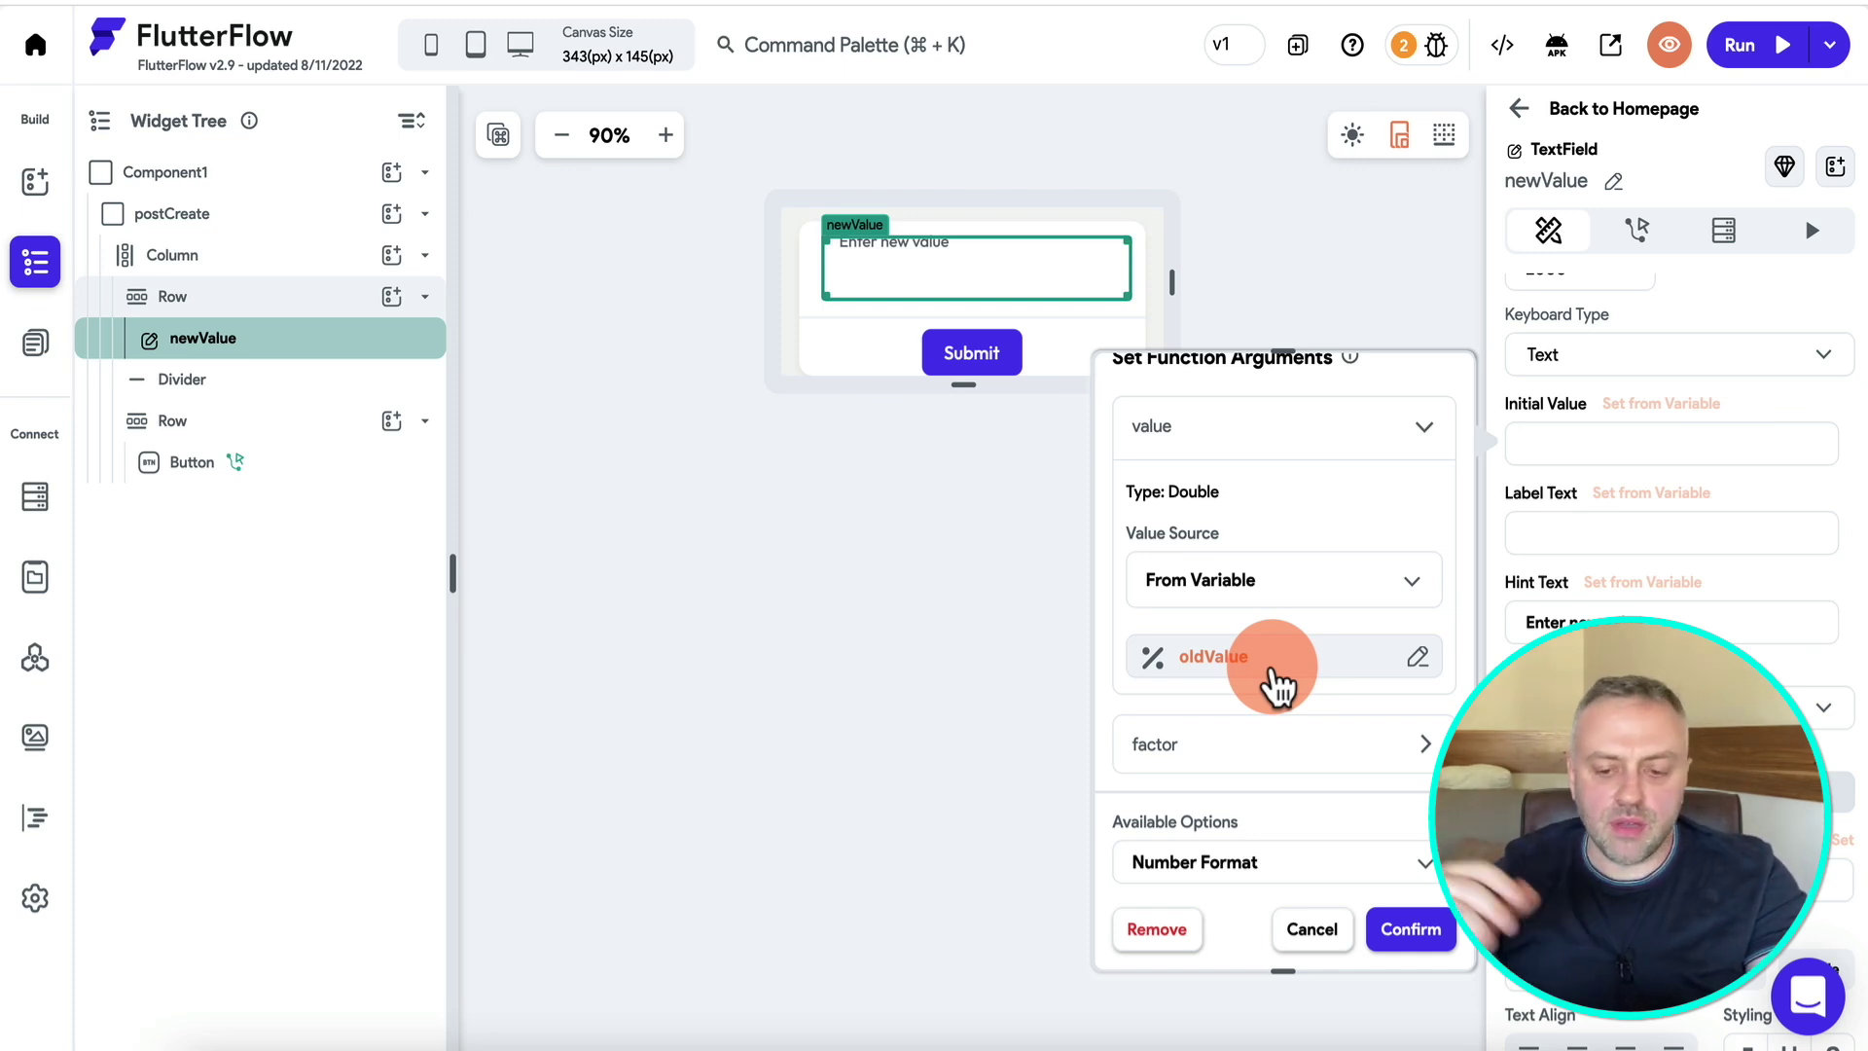
# Source the initial value's factor argument from the local state variable factor and confirm the variable.
pyautogui.scroll(-2, 1275, 672)
pyautogui.click(1238, 581)
pyautogui.click(1224, 739)
pyautogui.click(1222, 798)
pyautogui.scroll(-2, 1252, 681)
pyautogui.click(1274, 613)
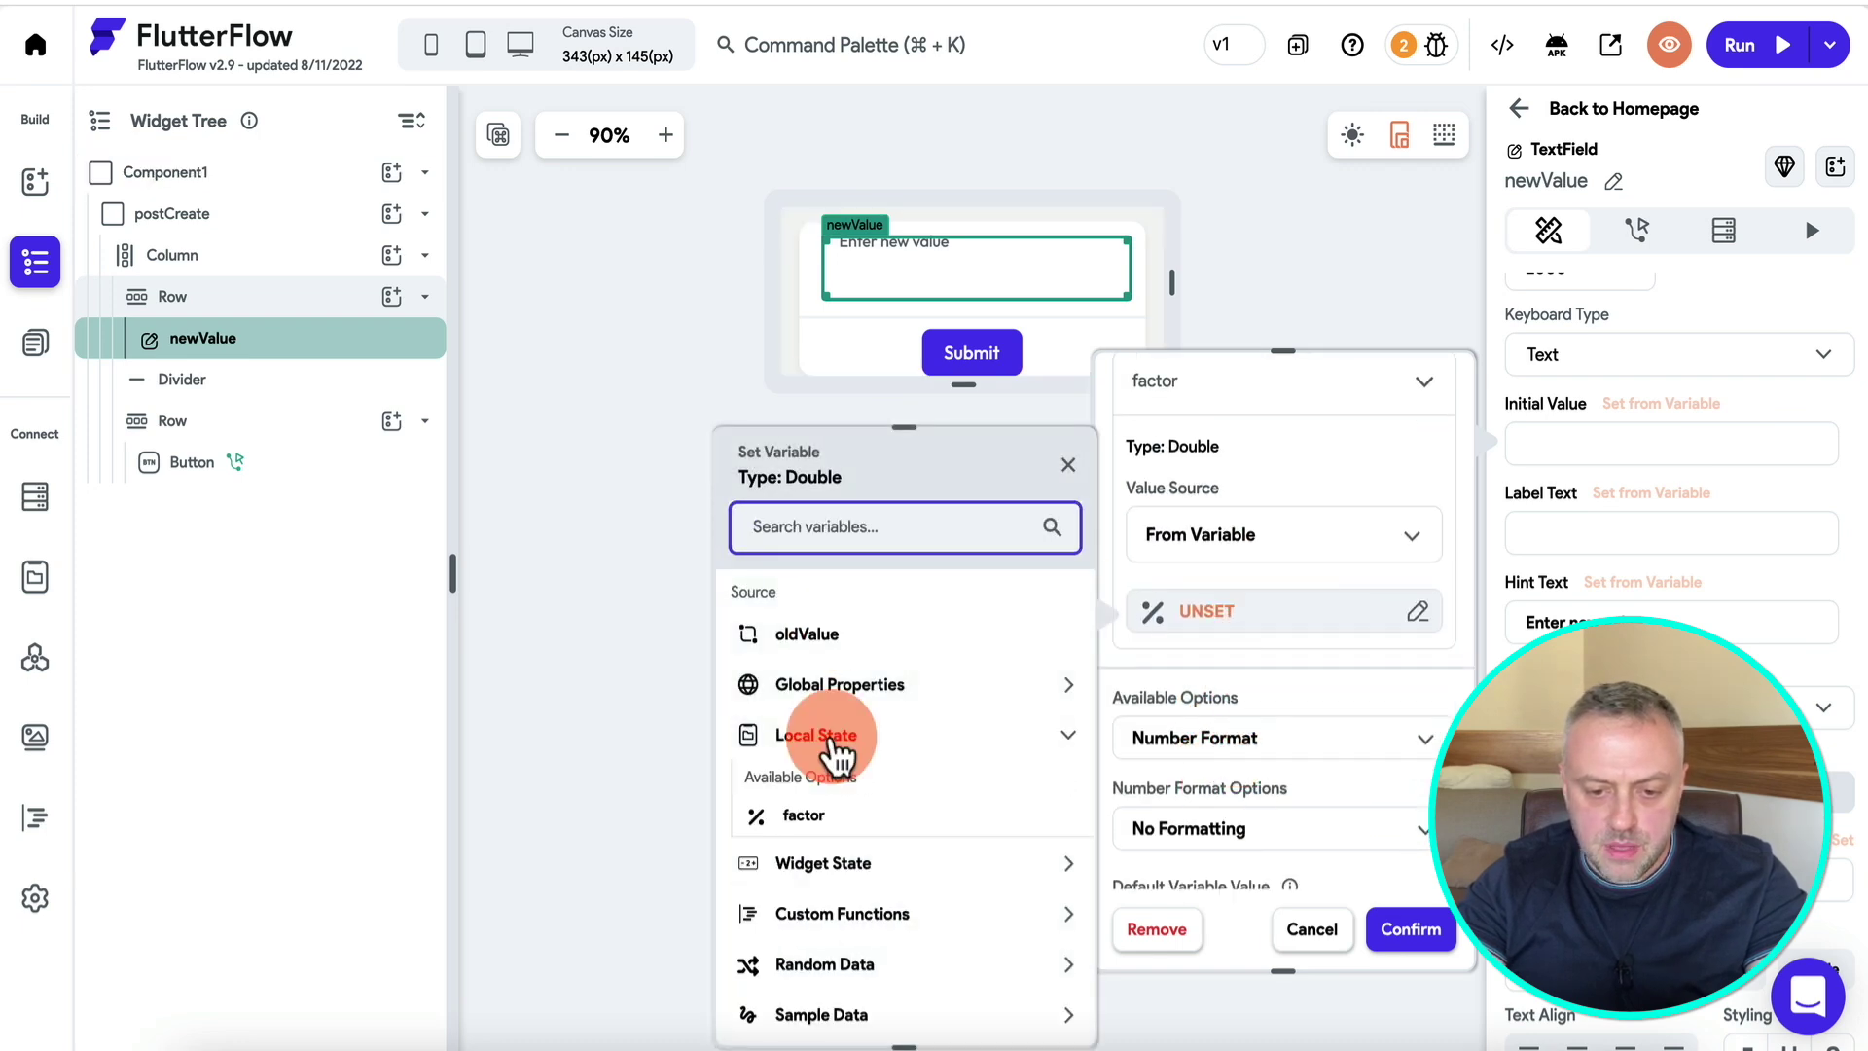
pyautogui.click(846, 739)
pyautogui.click(1061, 817)
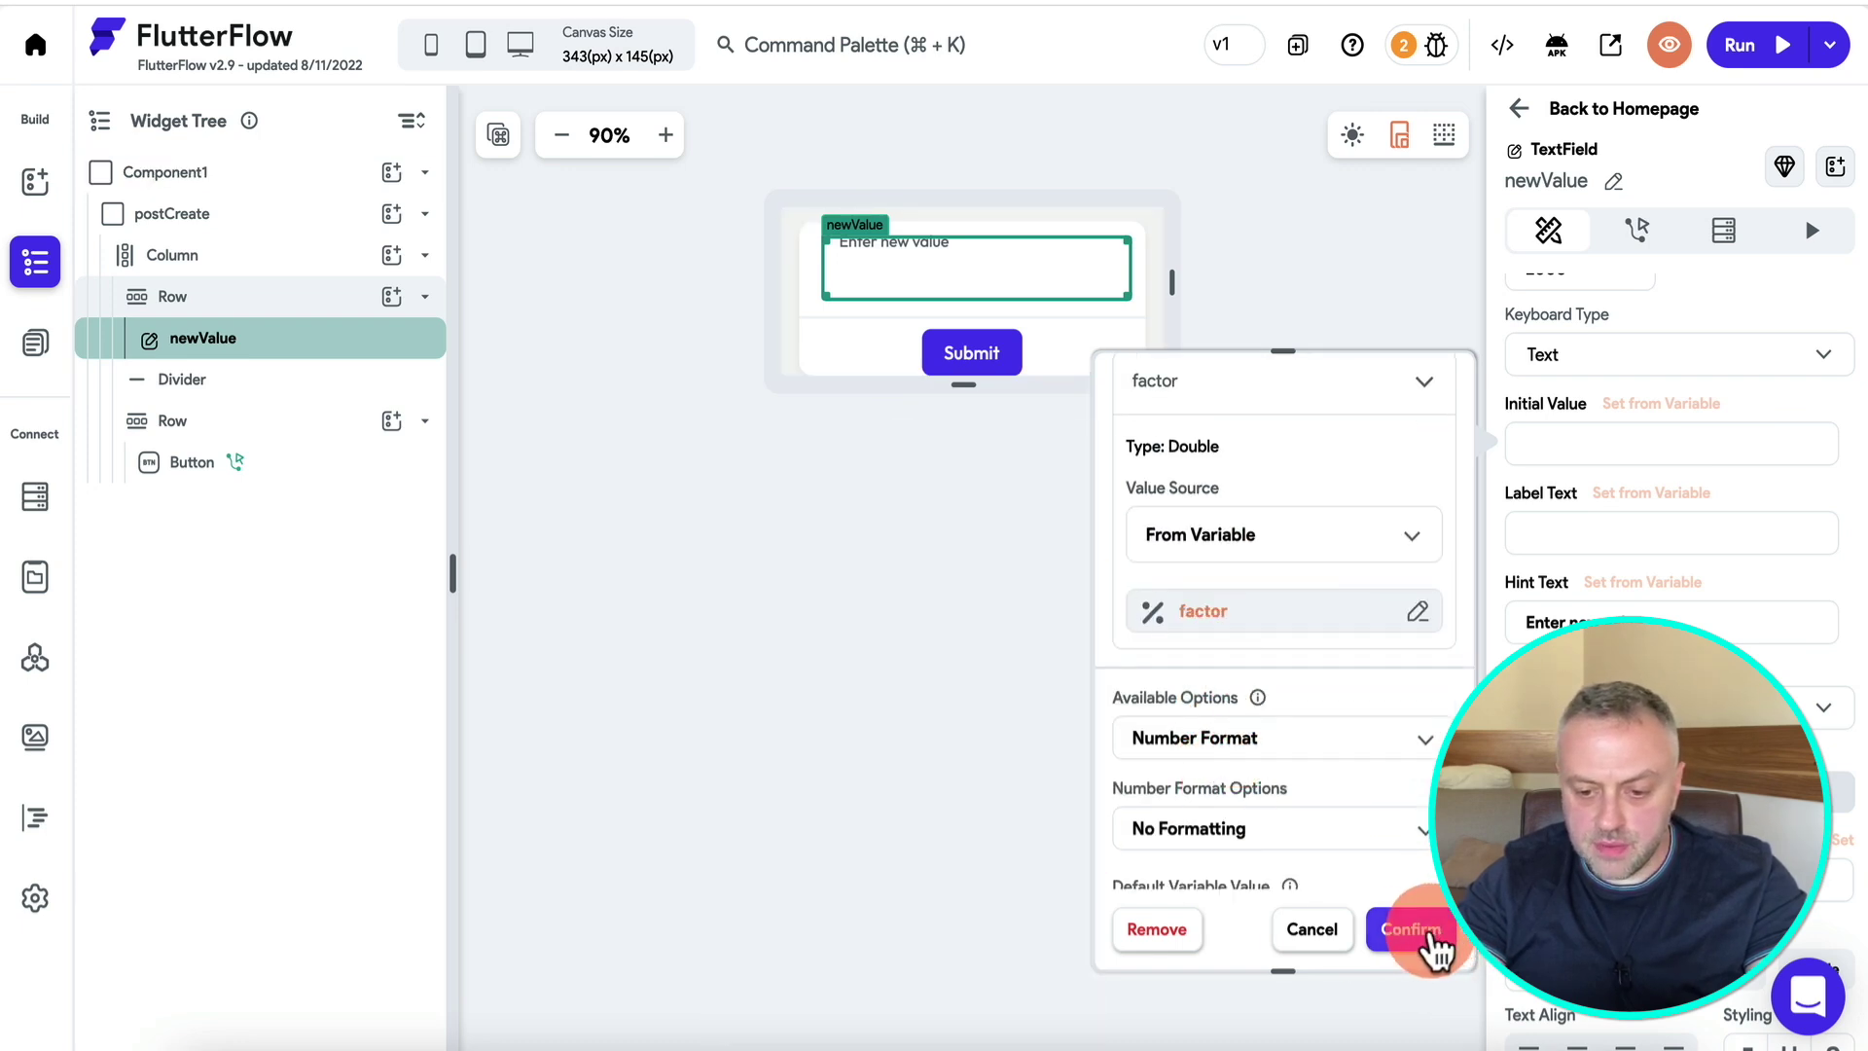
pyautogui.click(1430, 934)
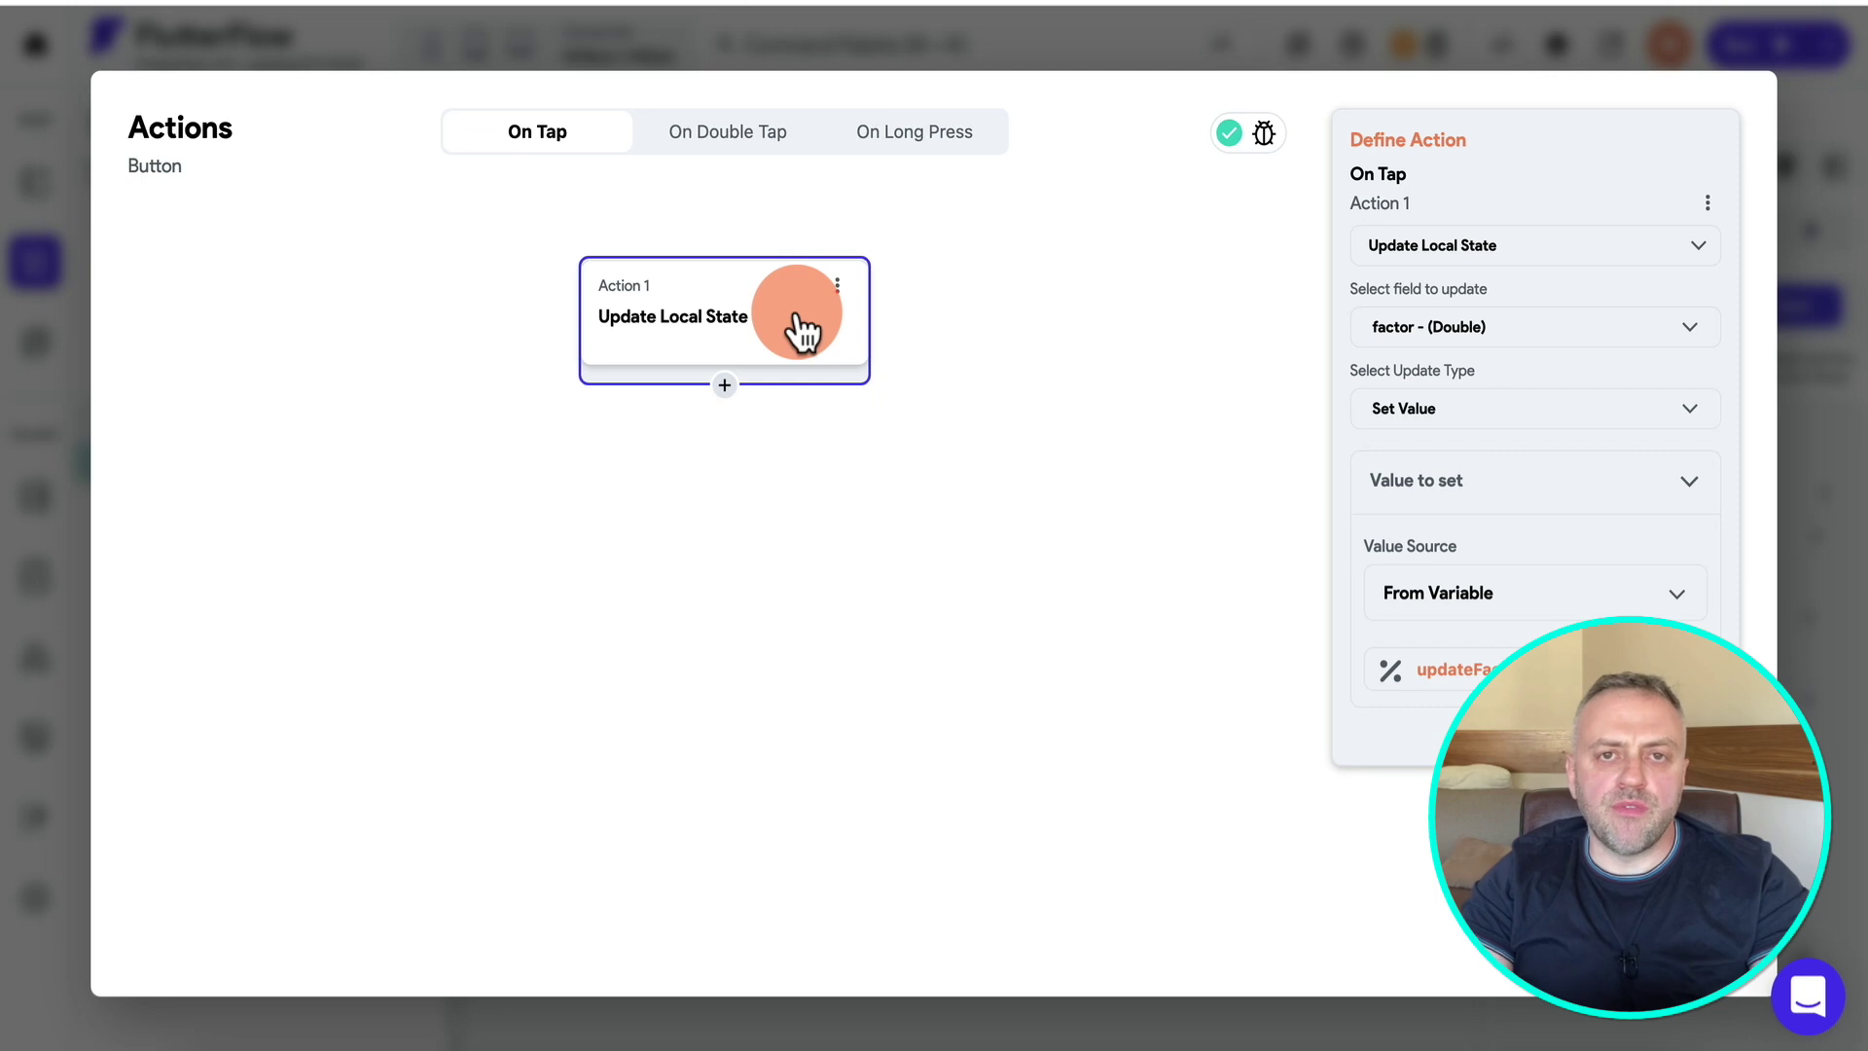
# Add a second on-tap action to the Submit button that navigates to Homepage.
pyautogui.click(726, 384)
pyautogui.click(739, 440)
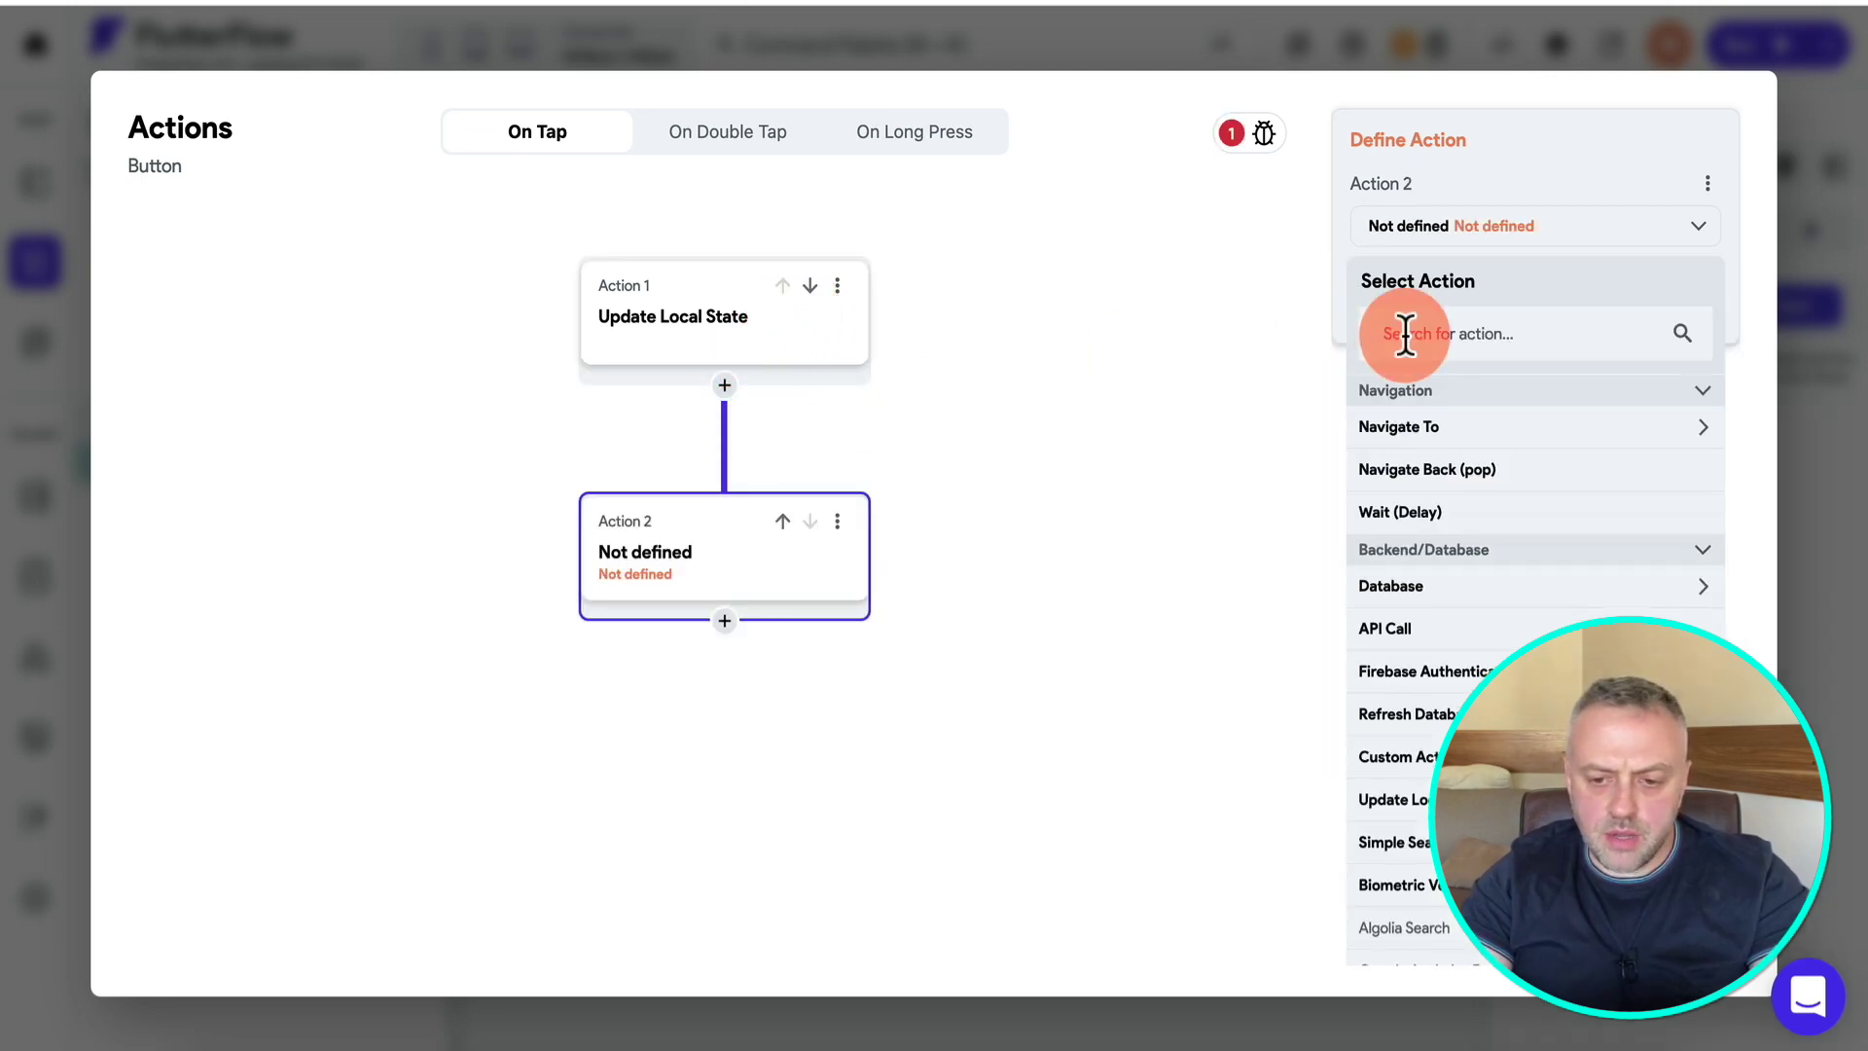
pyautogui.click(1494, 333)
pyautogui.write('nav')
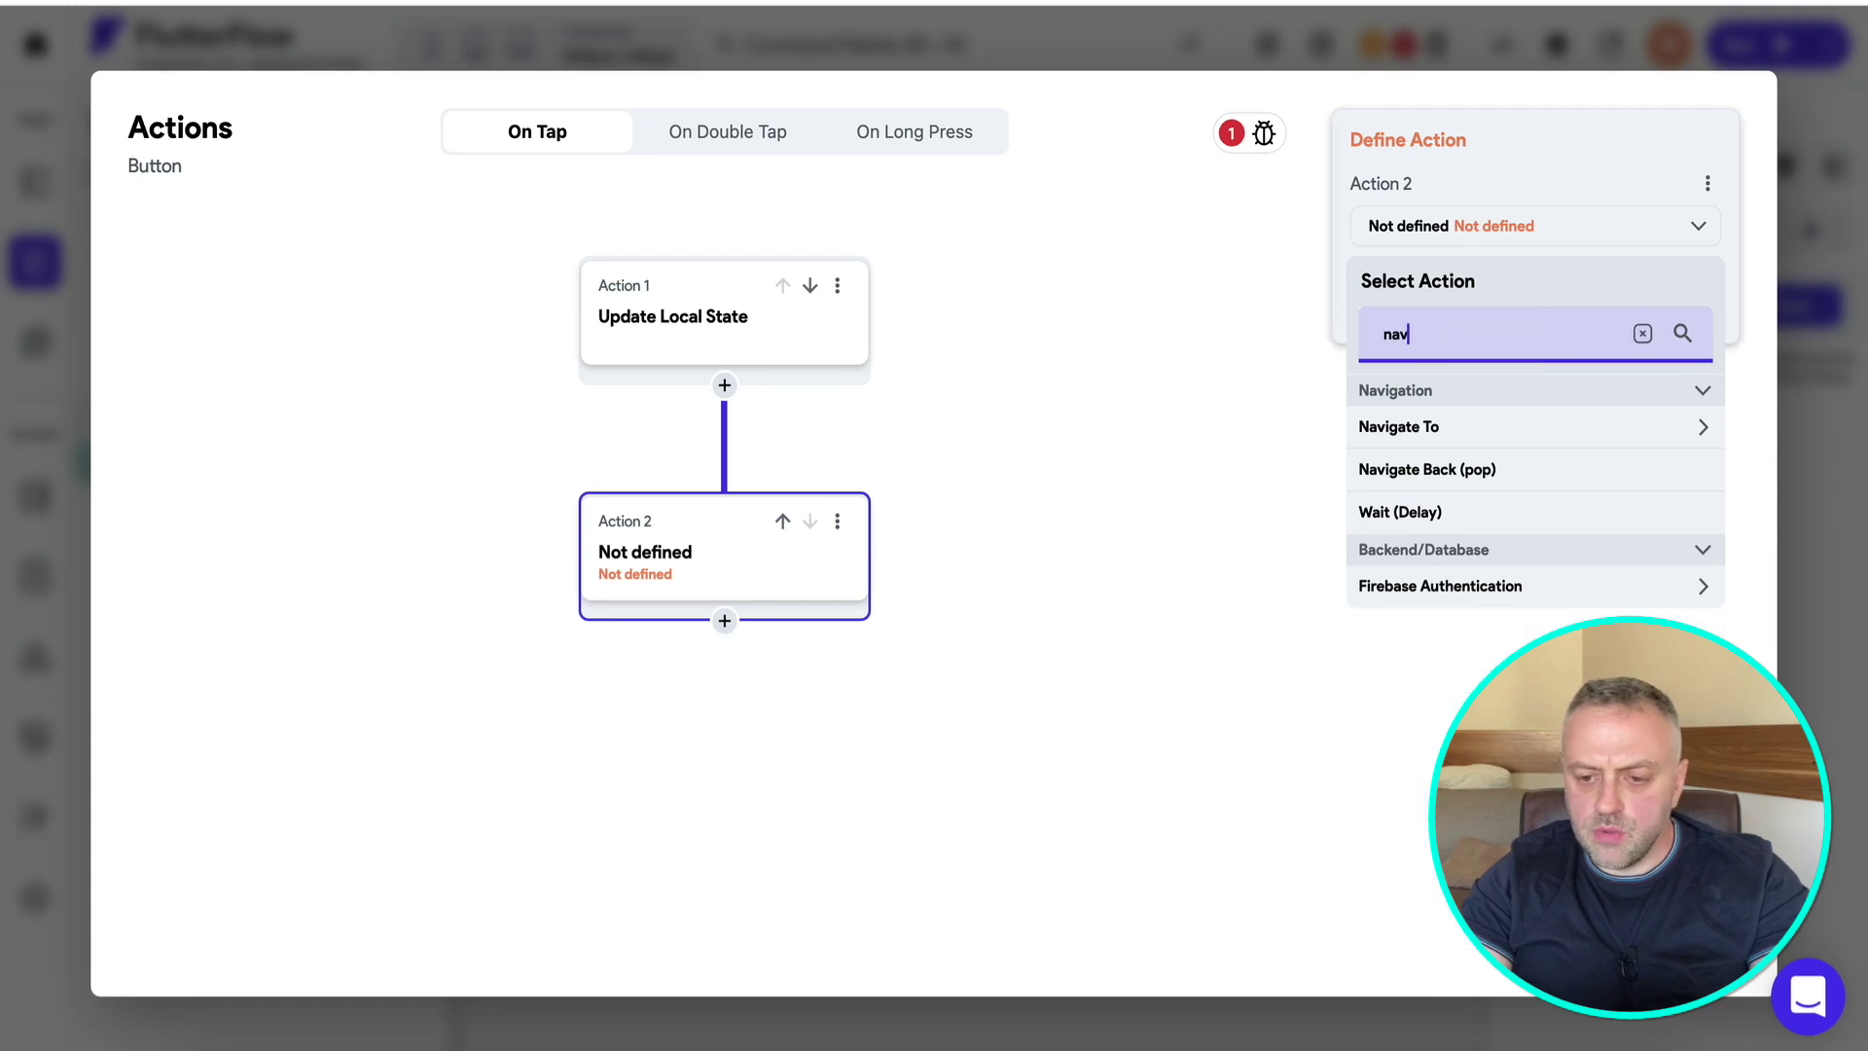
pyautogui.click(1457, 436)
pyautogui.click(1426, 467)
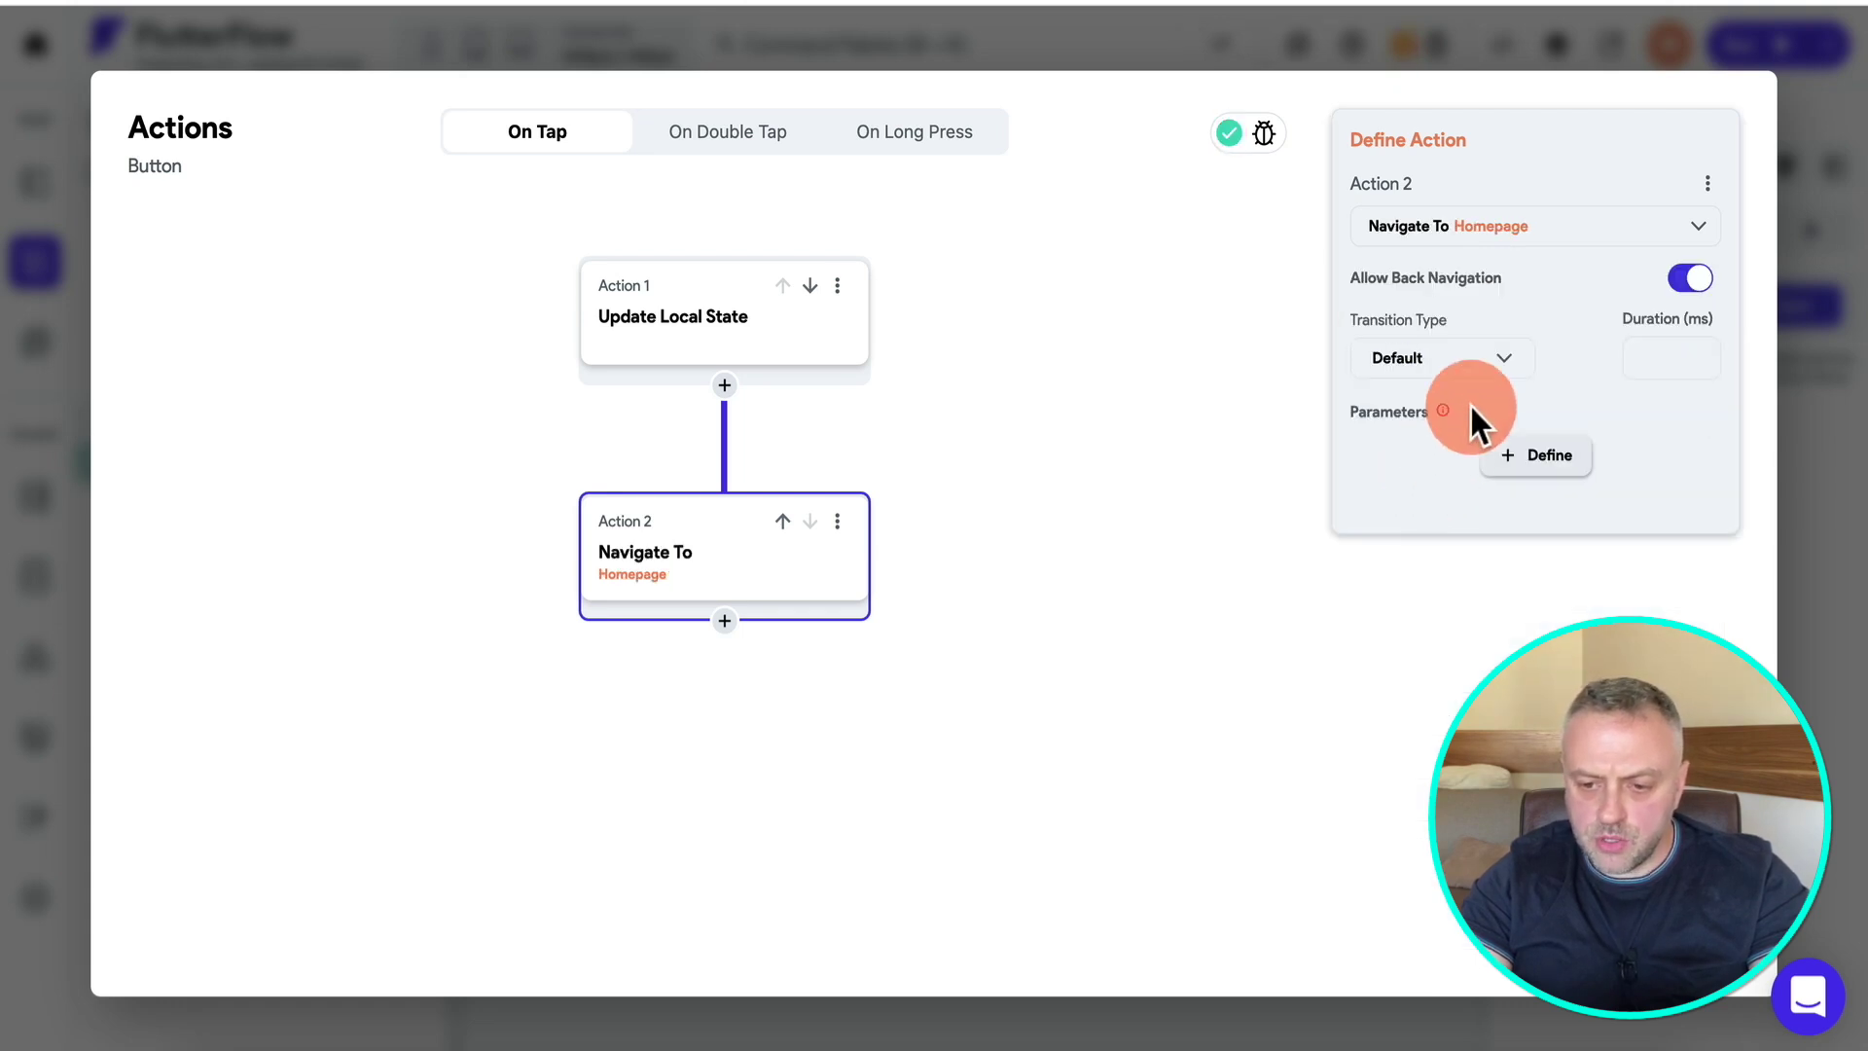
# Set the transition type of the navigation to Homepage to Instant and close the action editor.
pyautogui.click(1491, 368)
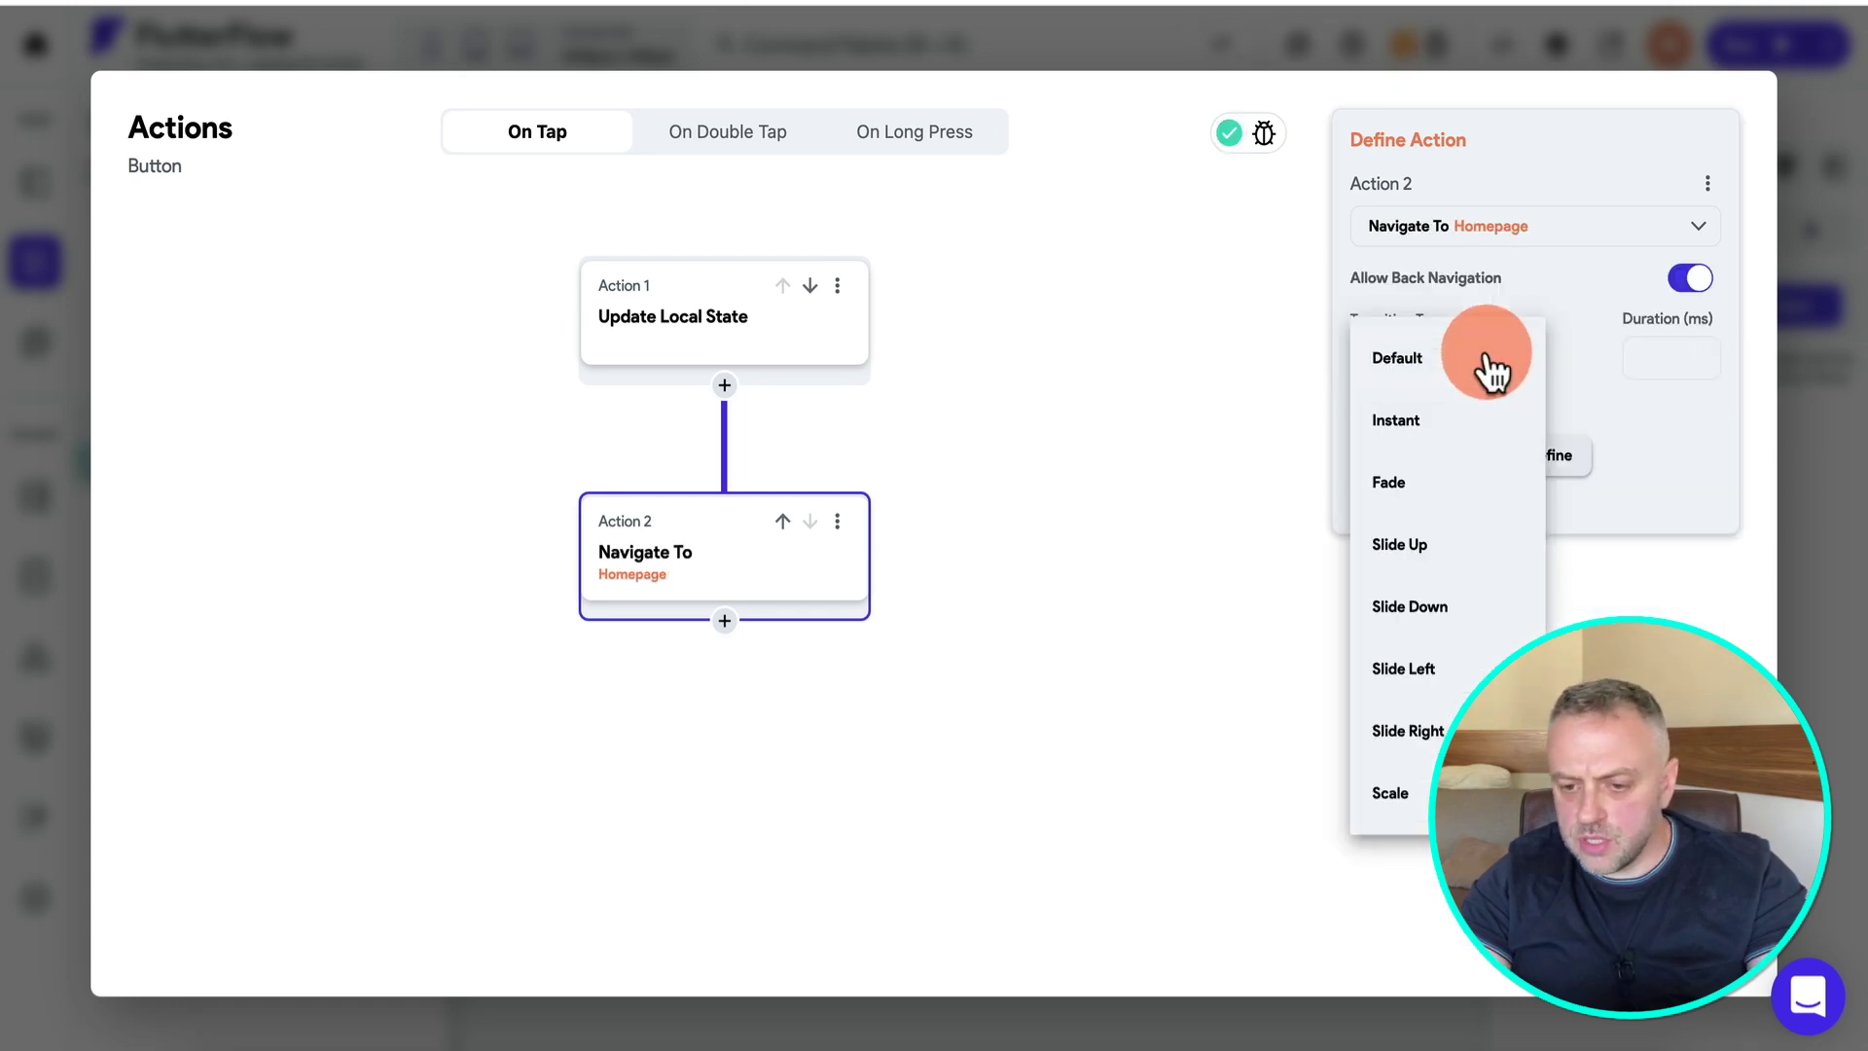
pyautogui.click(1438, 420)
pyautogui.press('Escape')
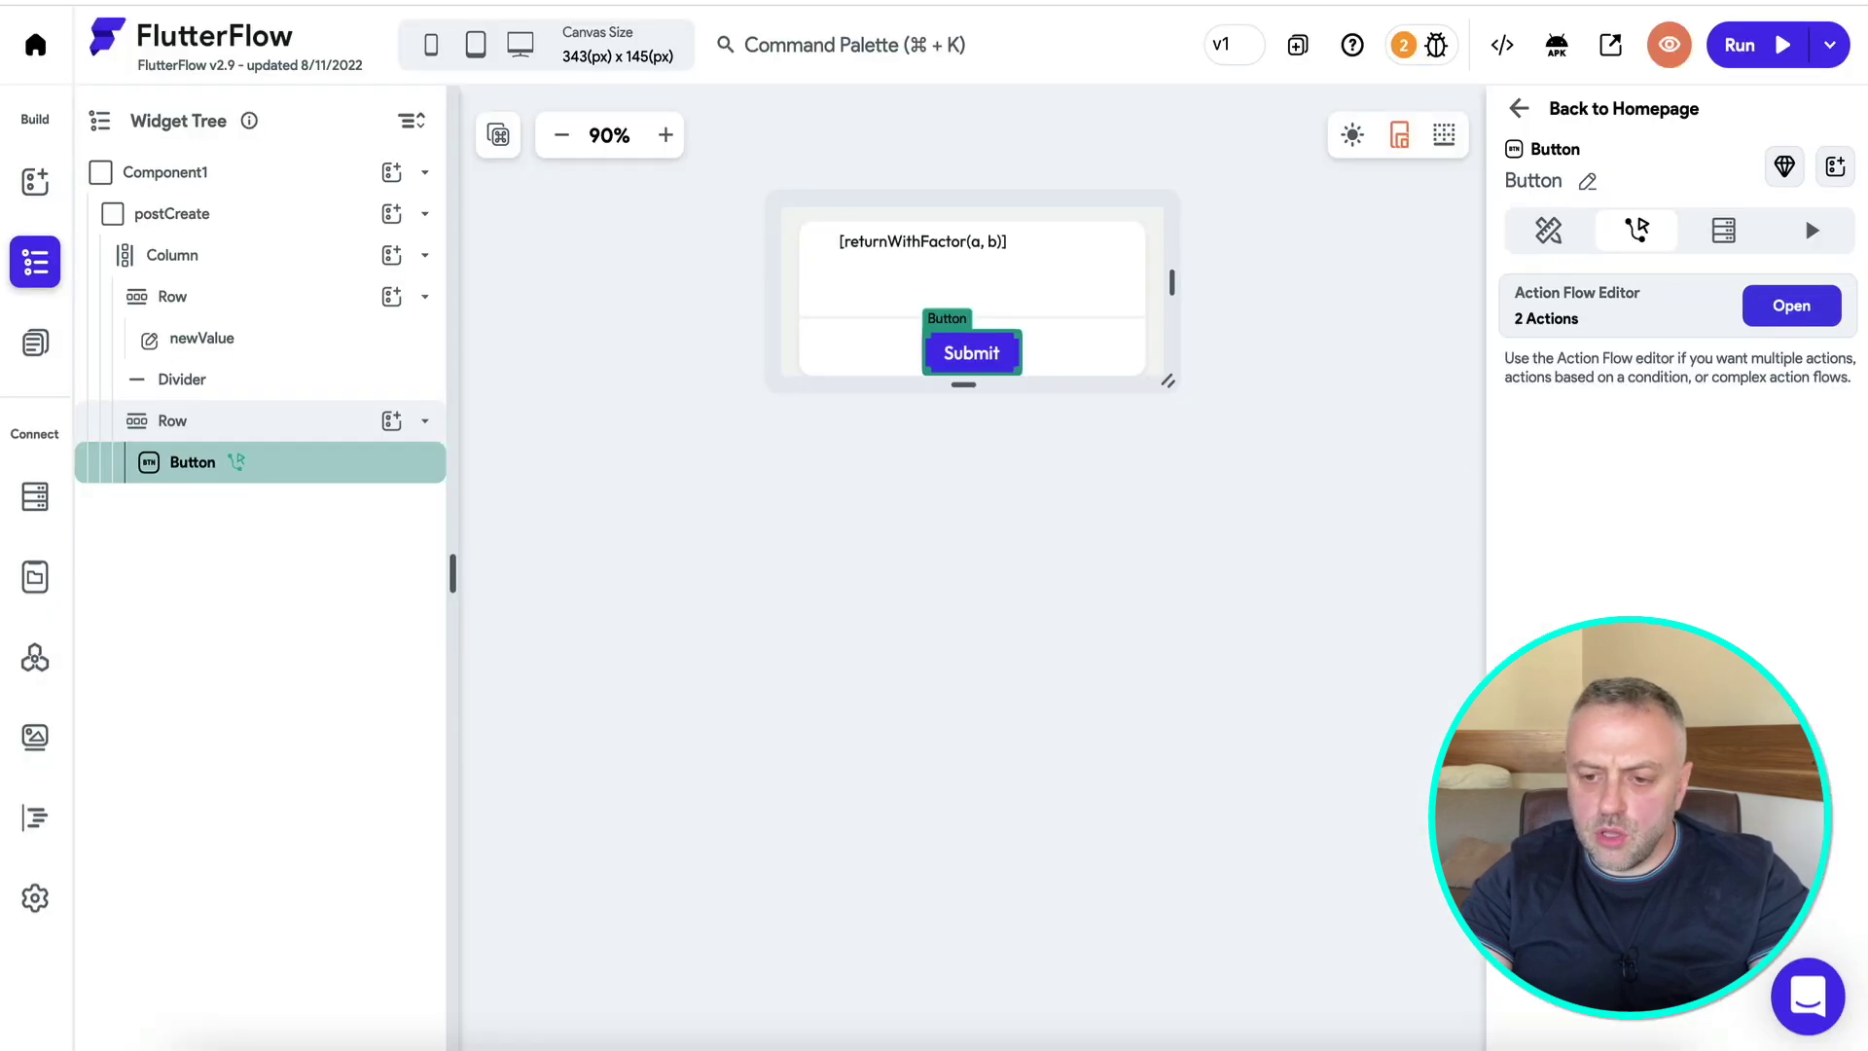
# Run the app and submit 10 as the new USD rate.
pyautogui.click(1815, 58)
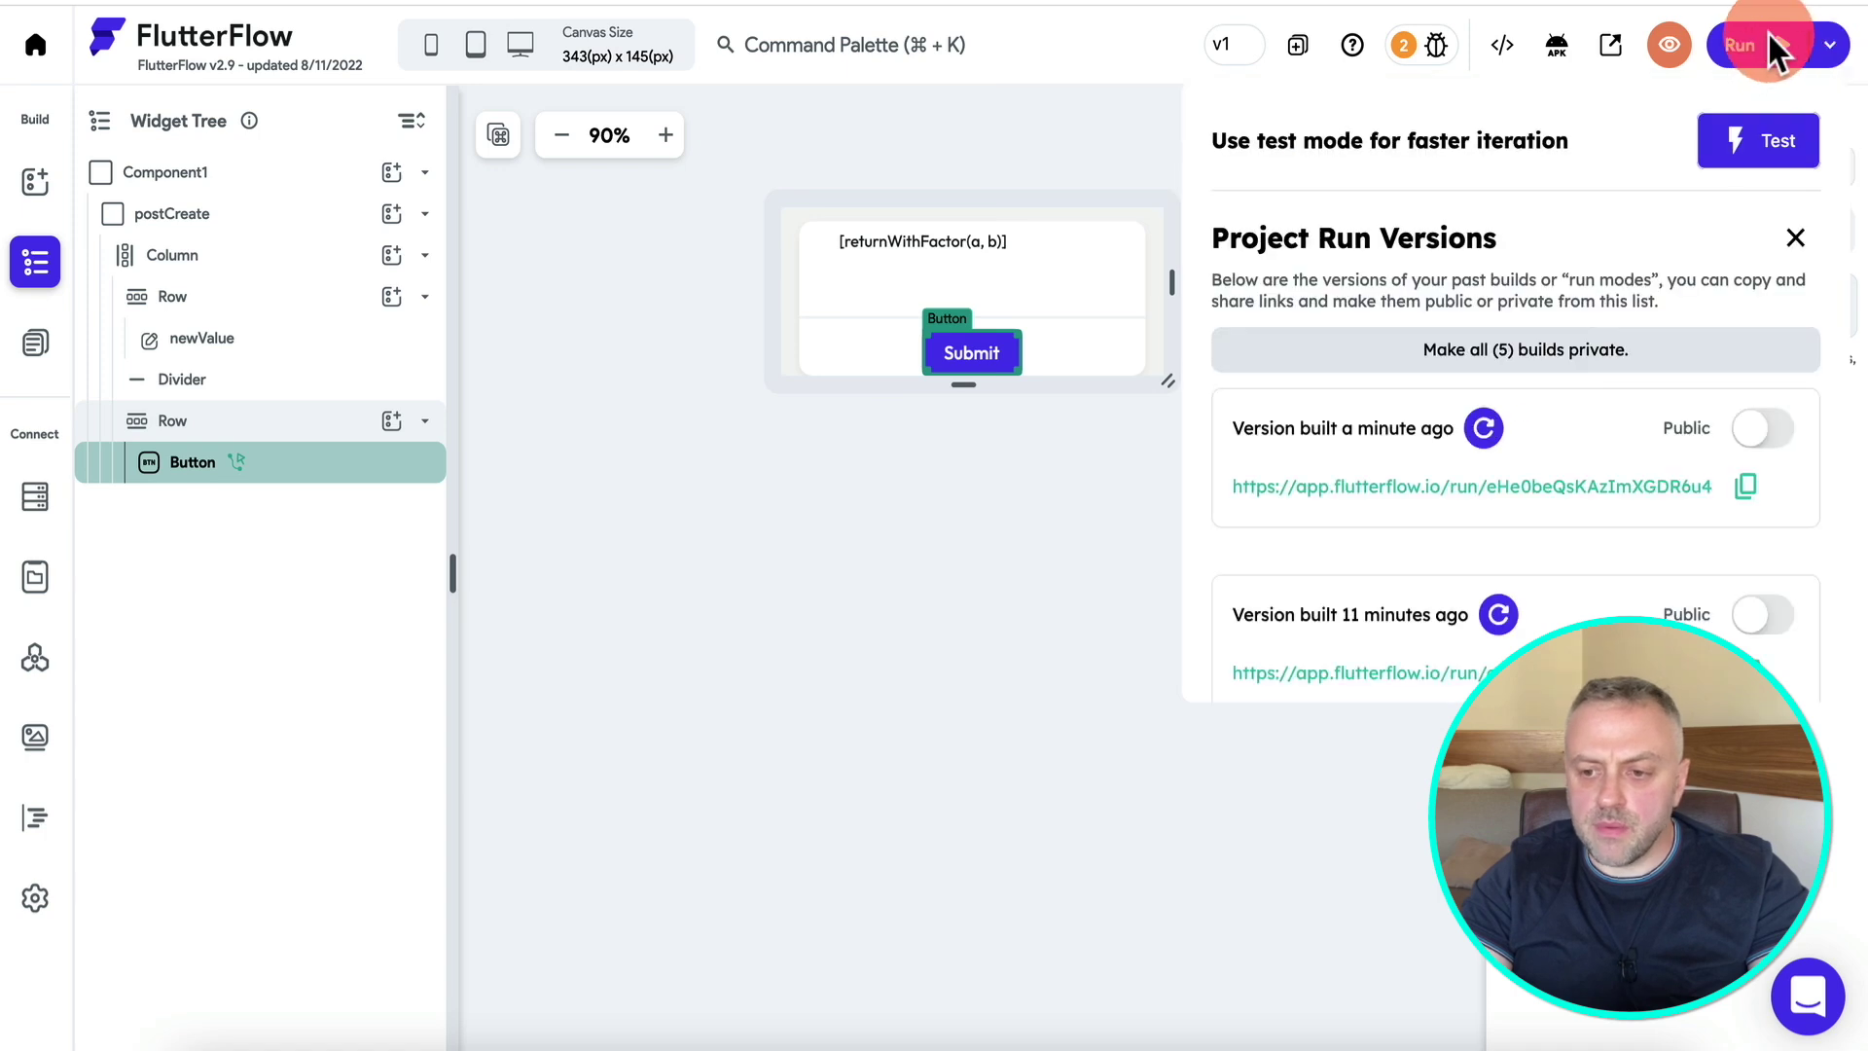
pyautogui.click(1740, 45)
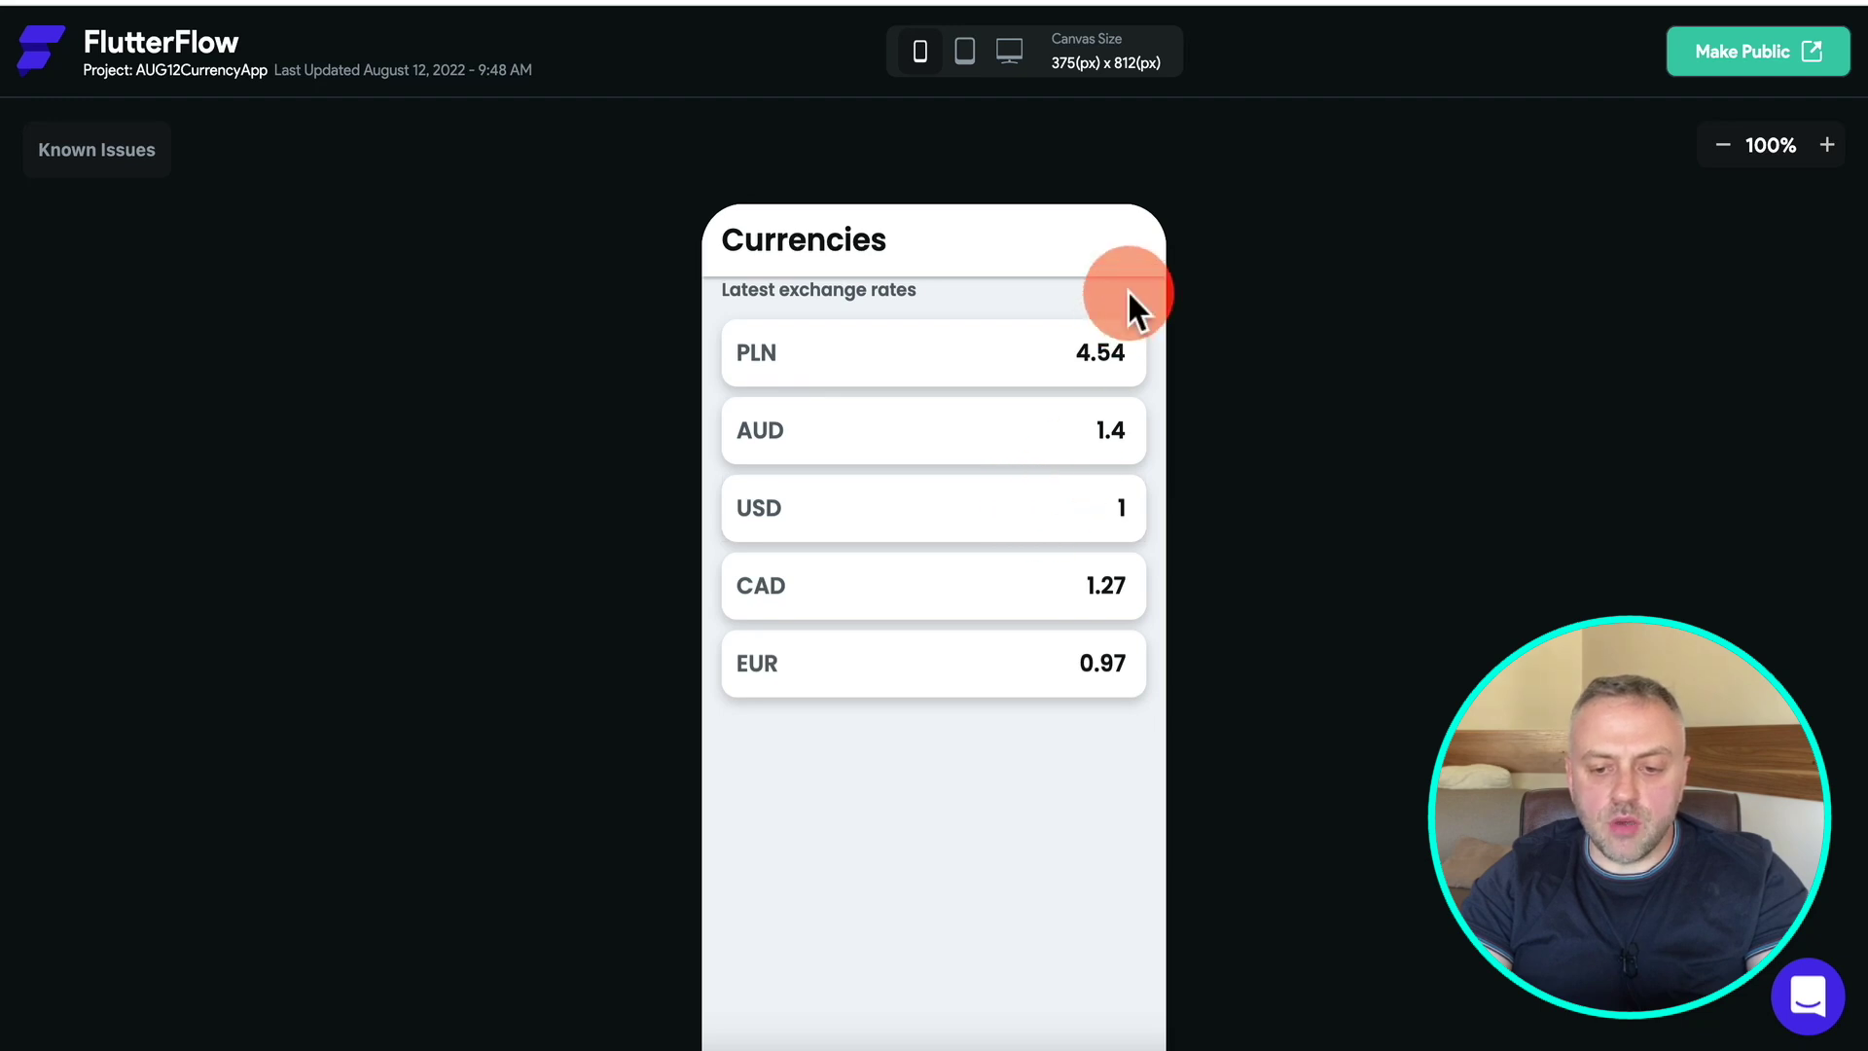
pyautogui.click(1120, 504)
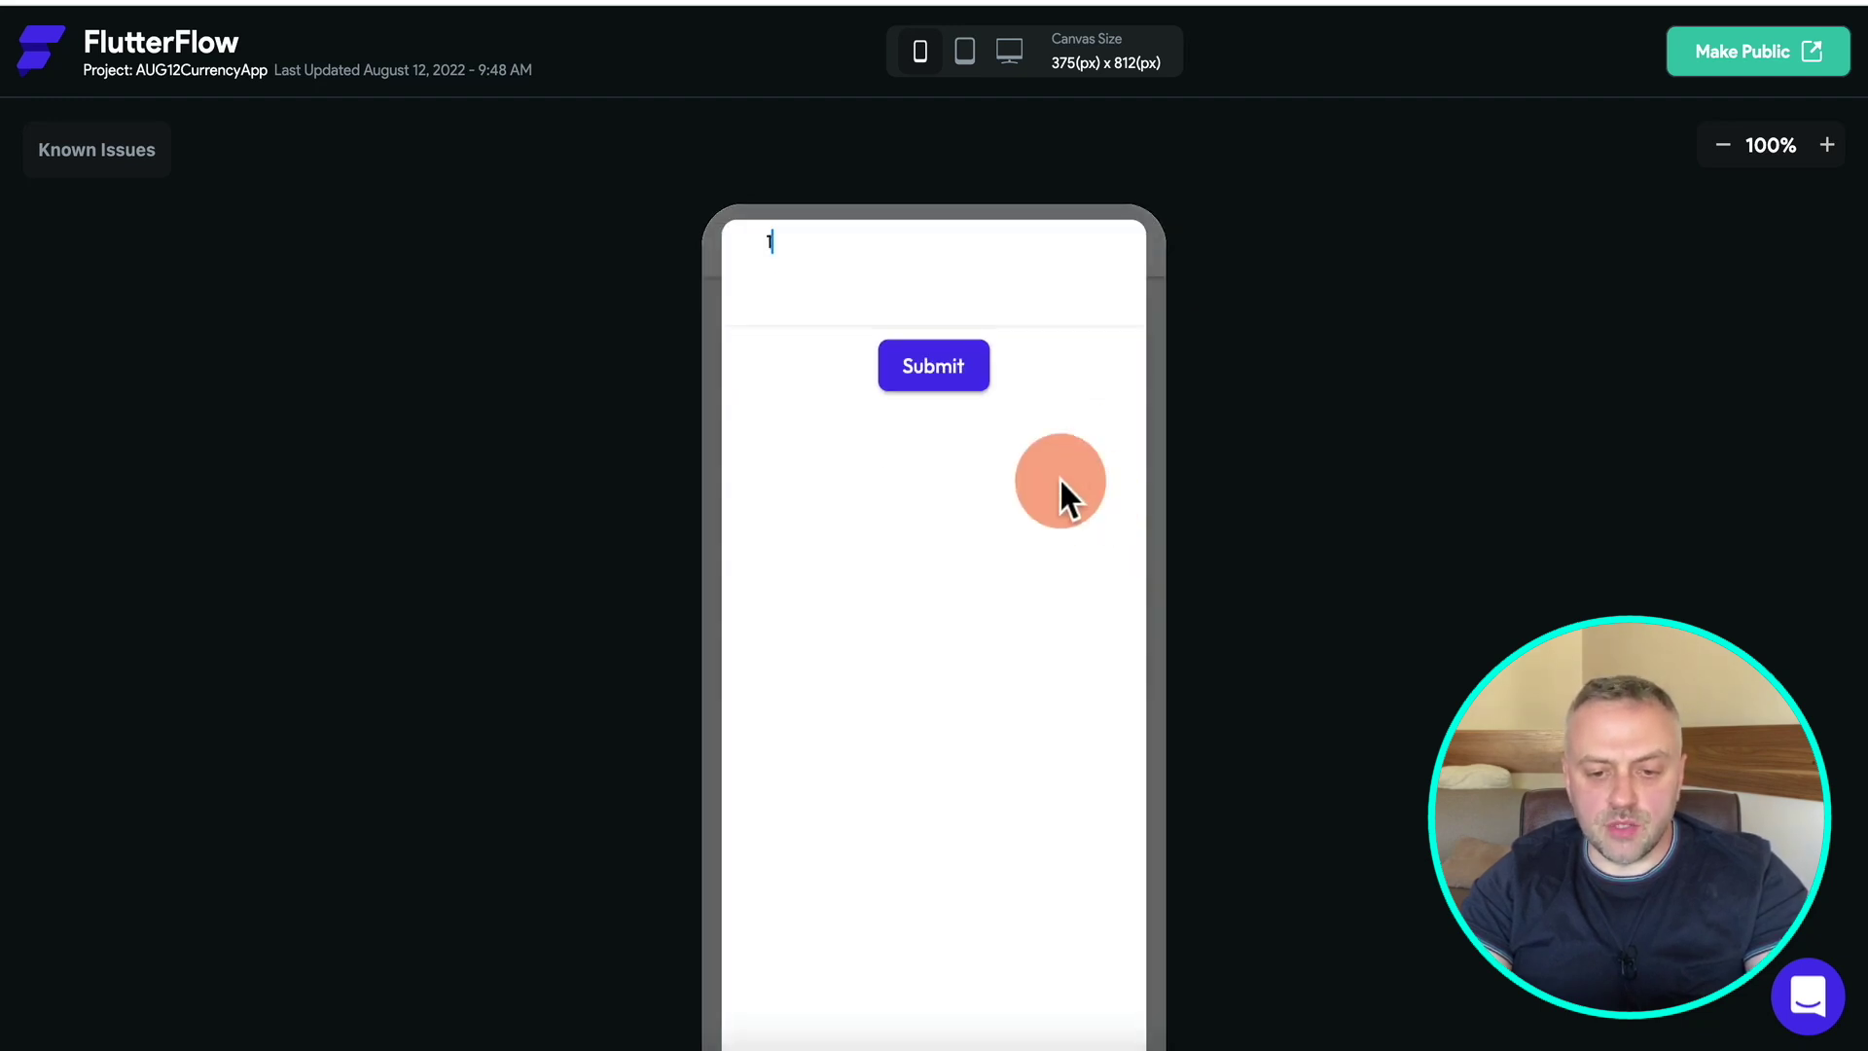
pyautogui.click(801, 248)
pyautogui.write('0')
pyautogui.click(934, 389)
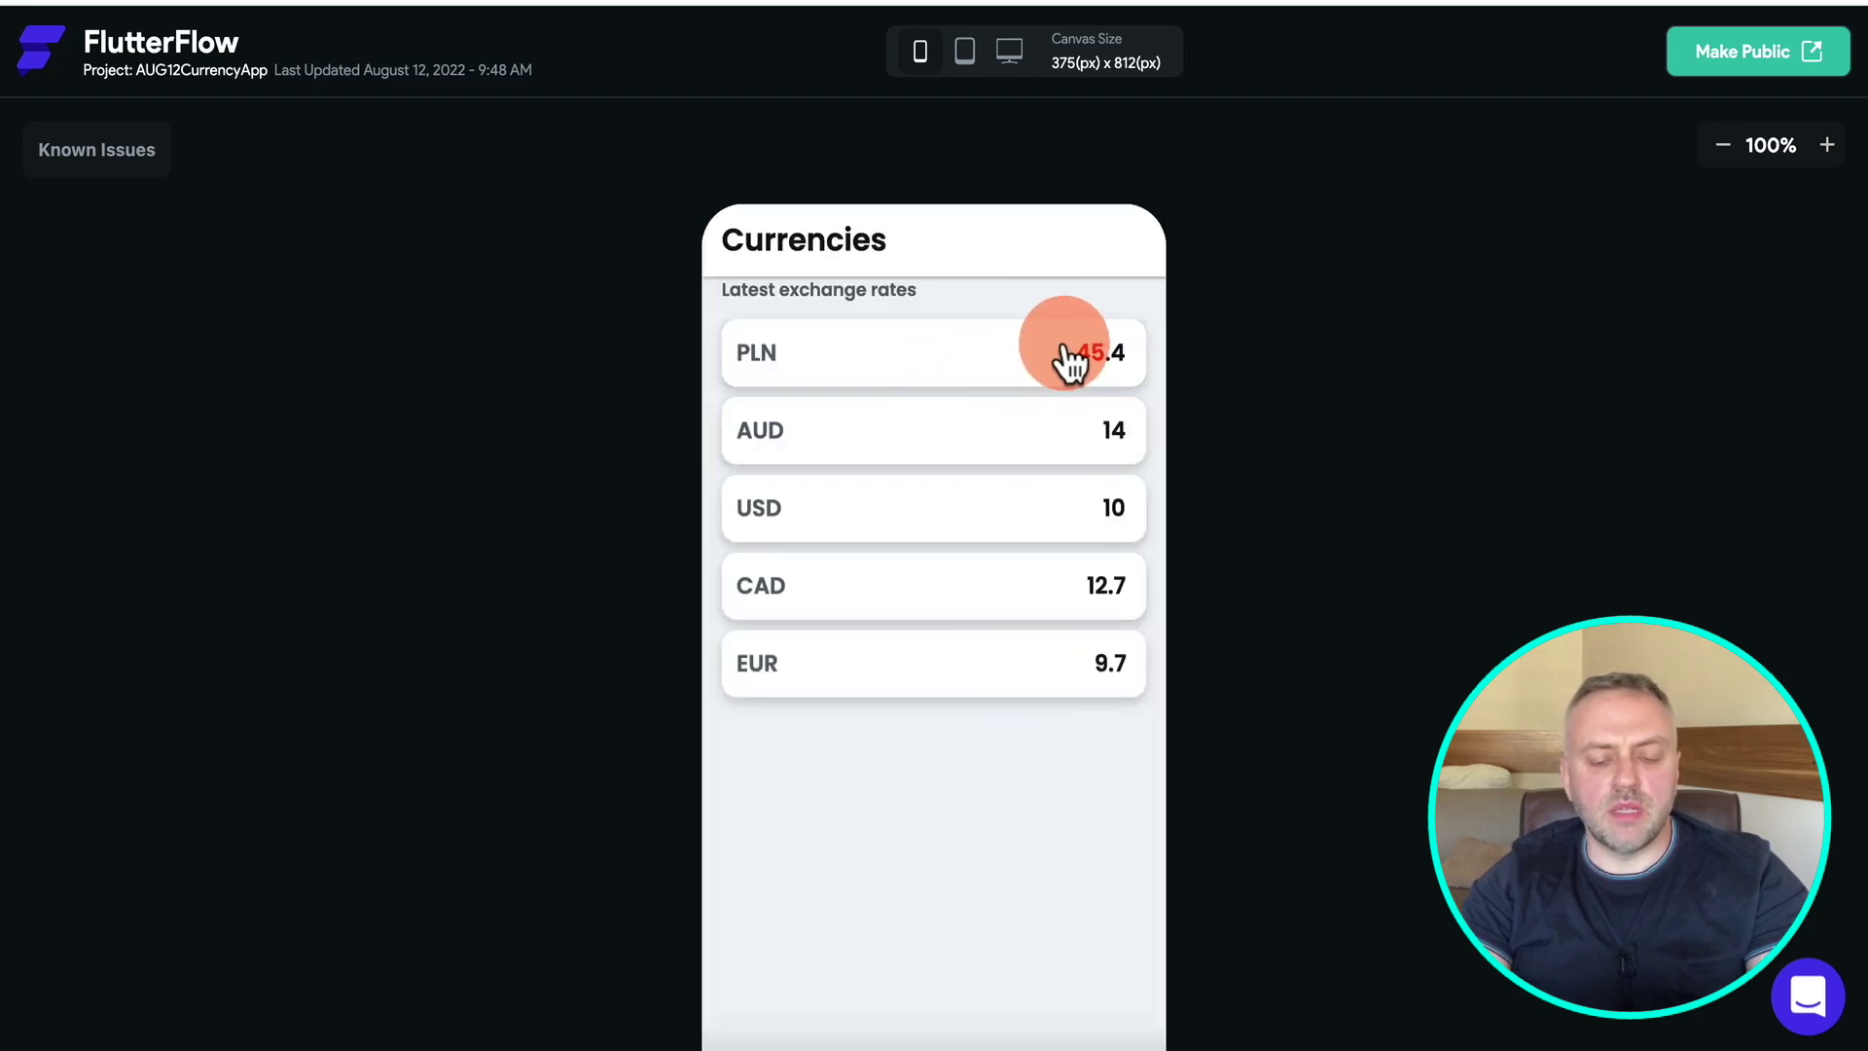
# Submit 100 as the new USD rate and 5 as the new AUD rate.
pyautogui.click(1067, 520)
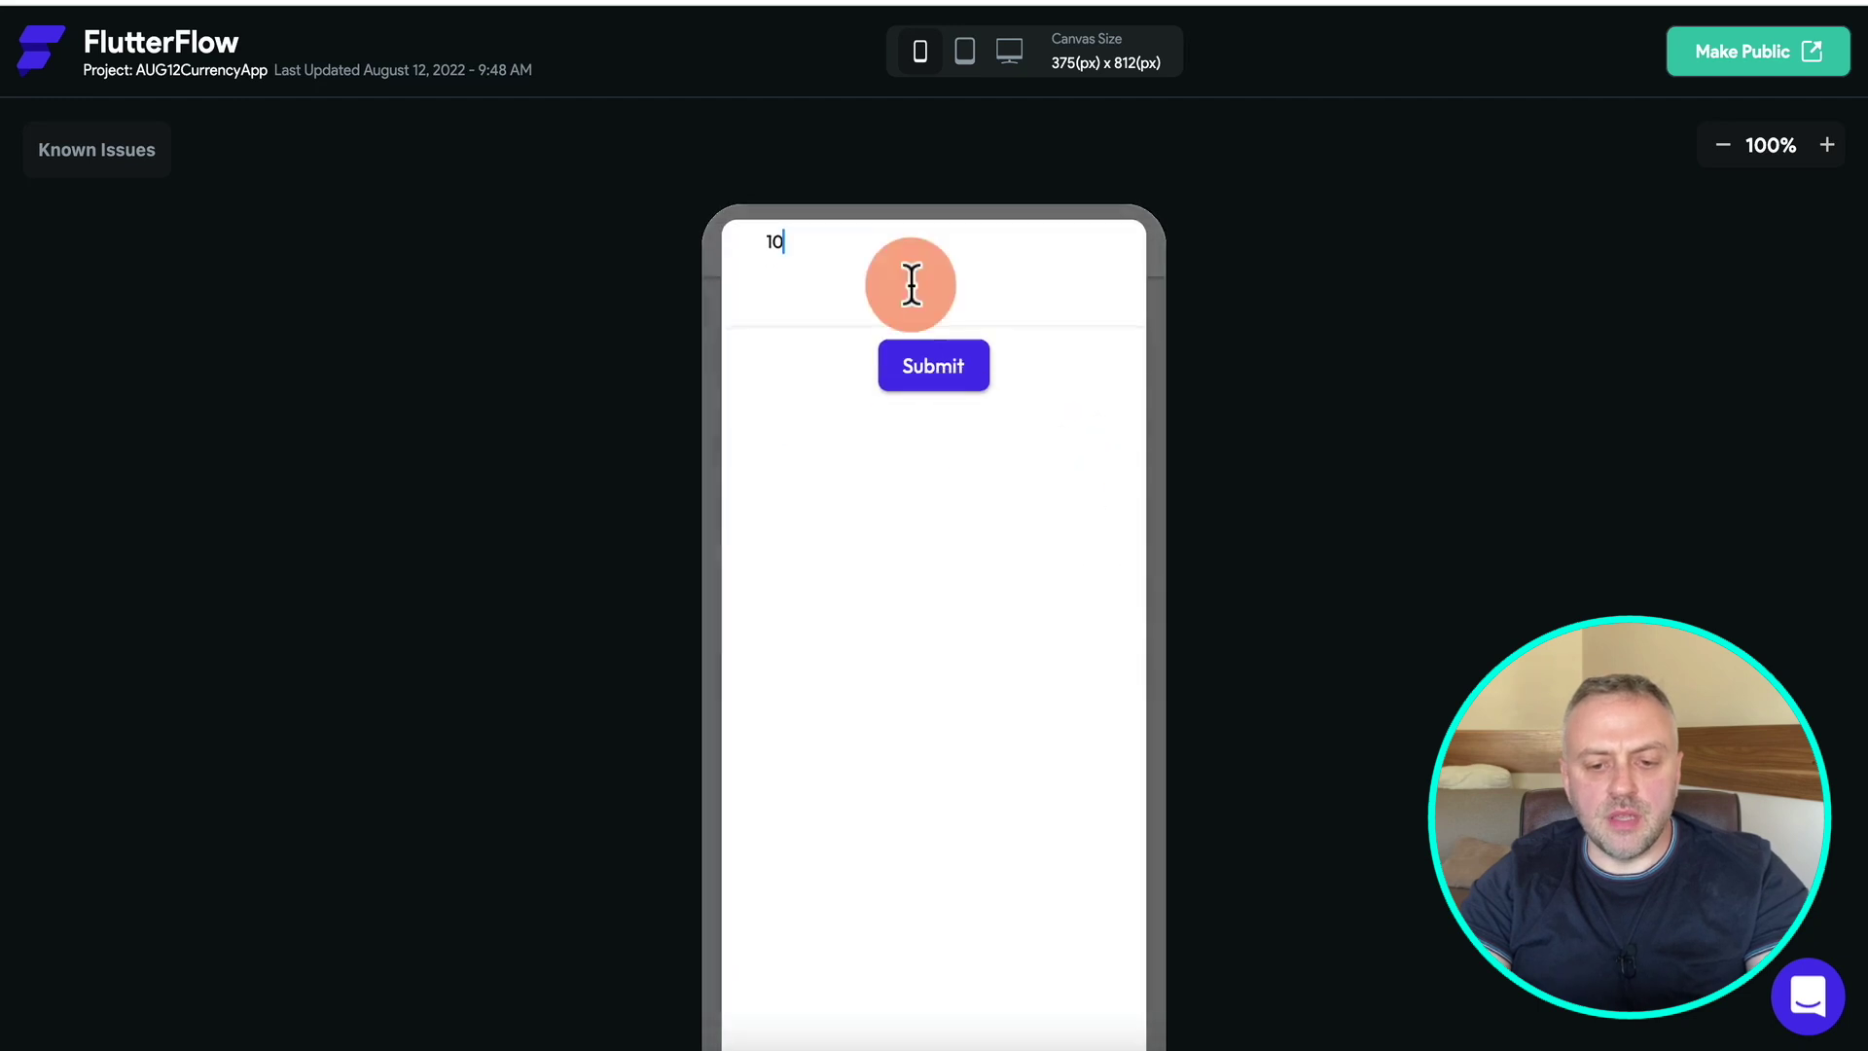
pyautogui.write('0')
pyautogui.click(931, 362)
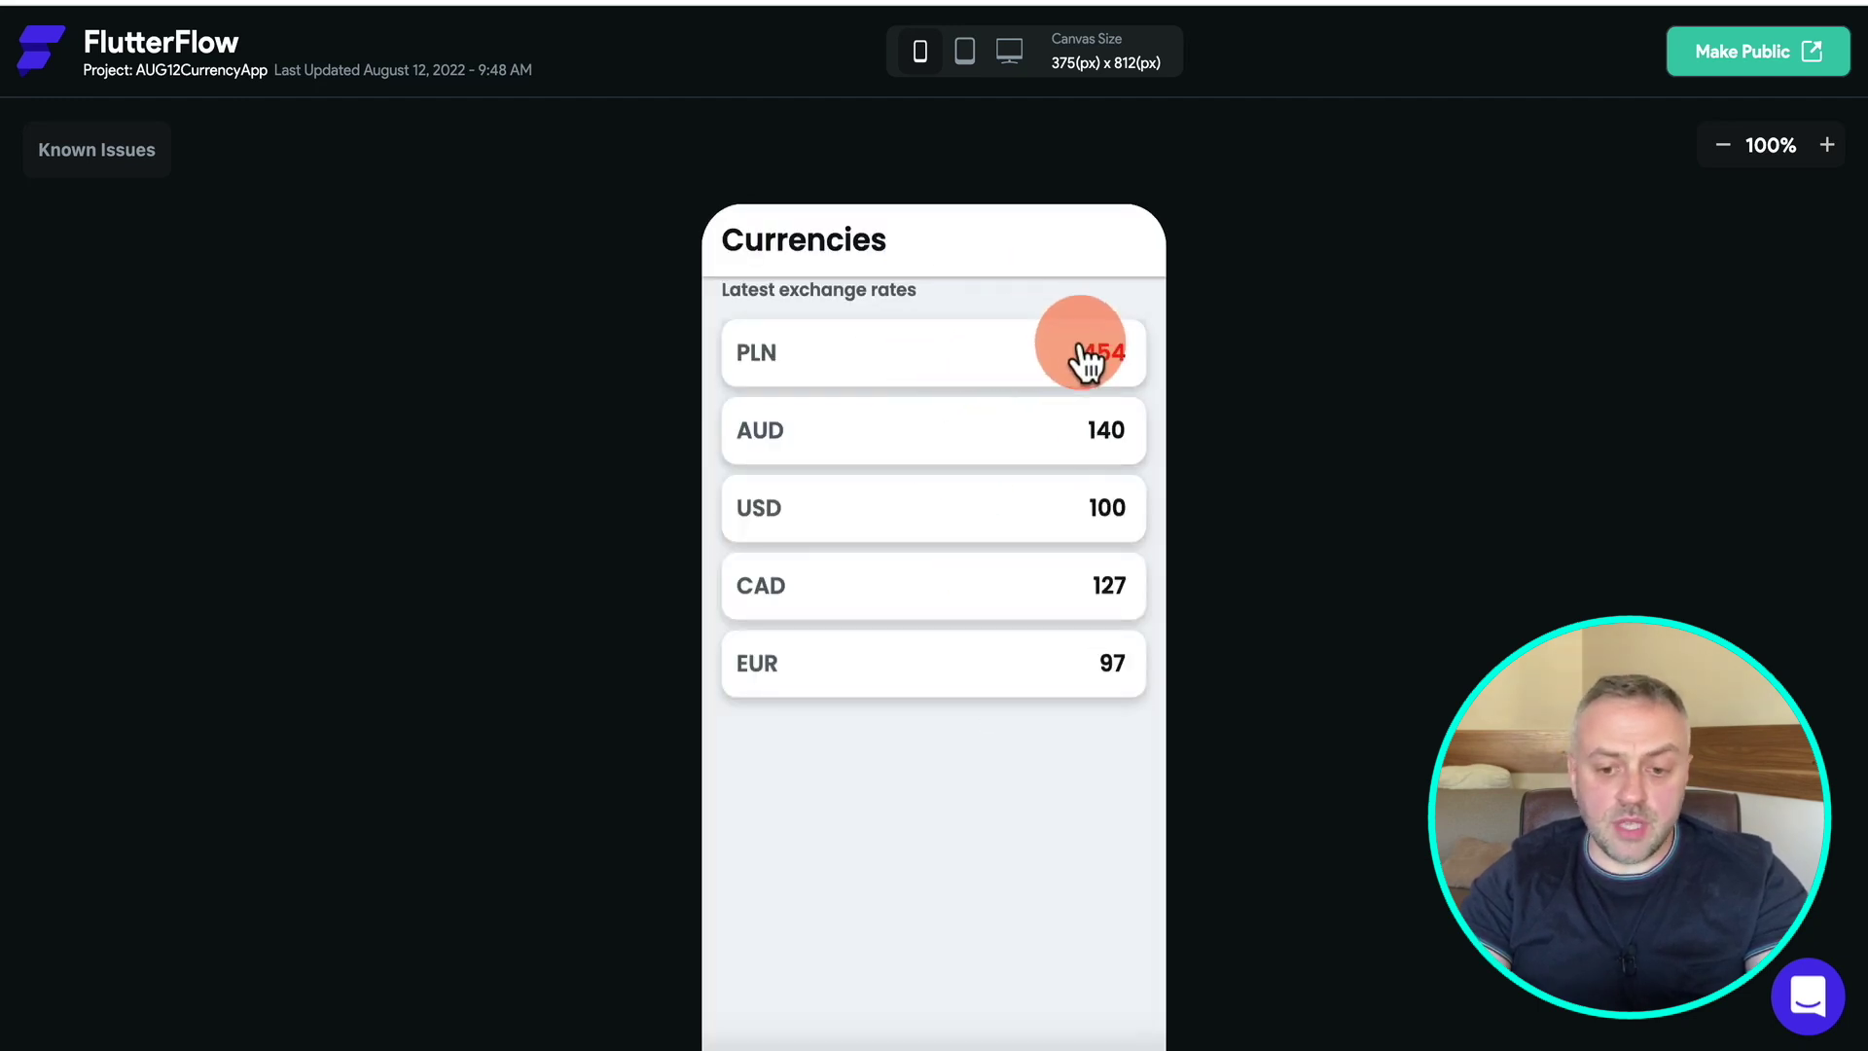
pyautogui.click(936, 446)
pyautogui.click(879, 275)
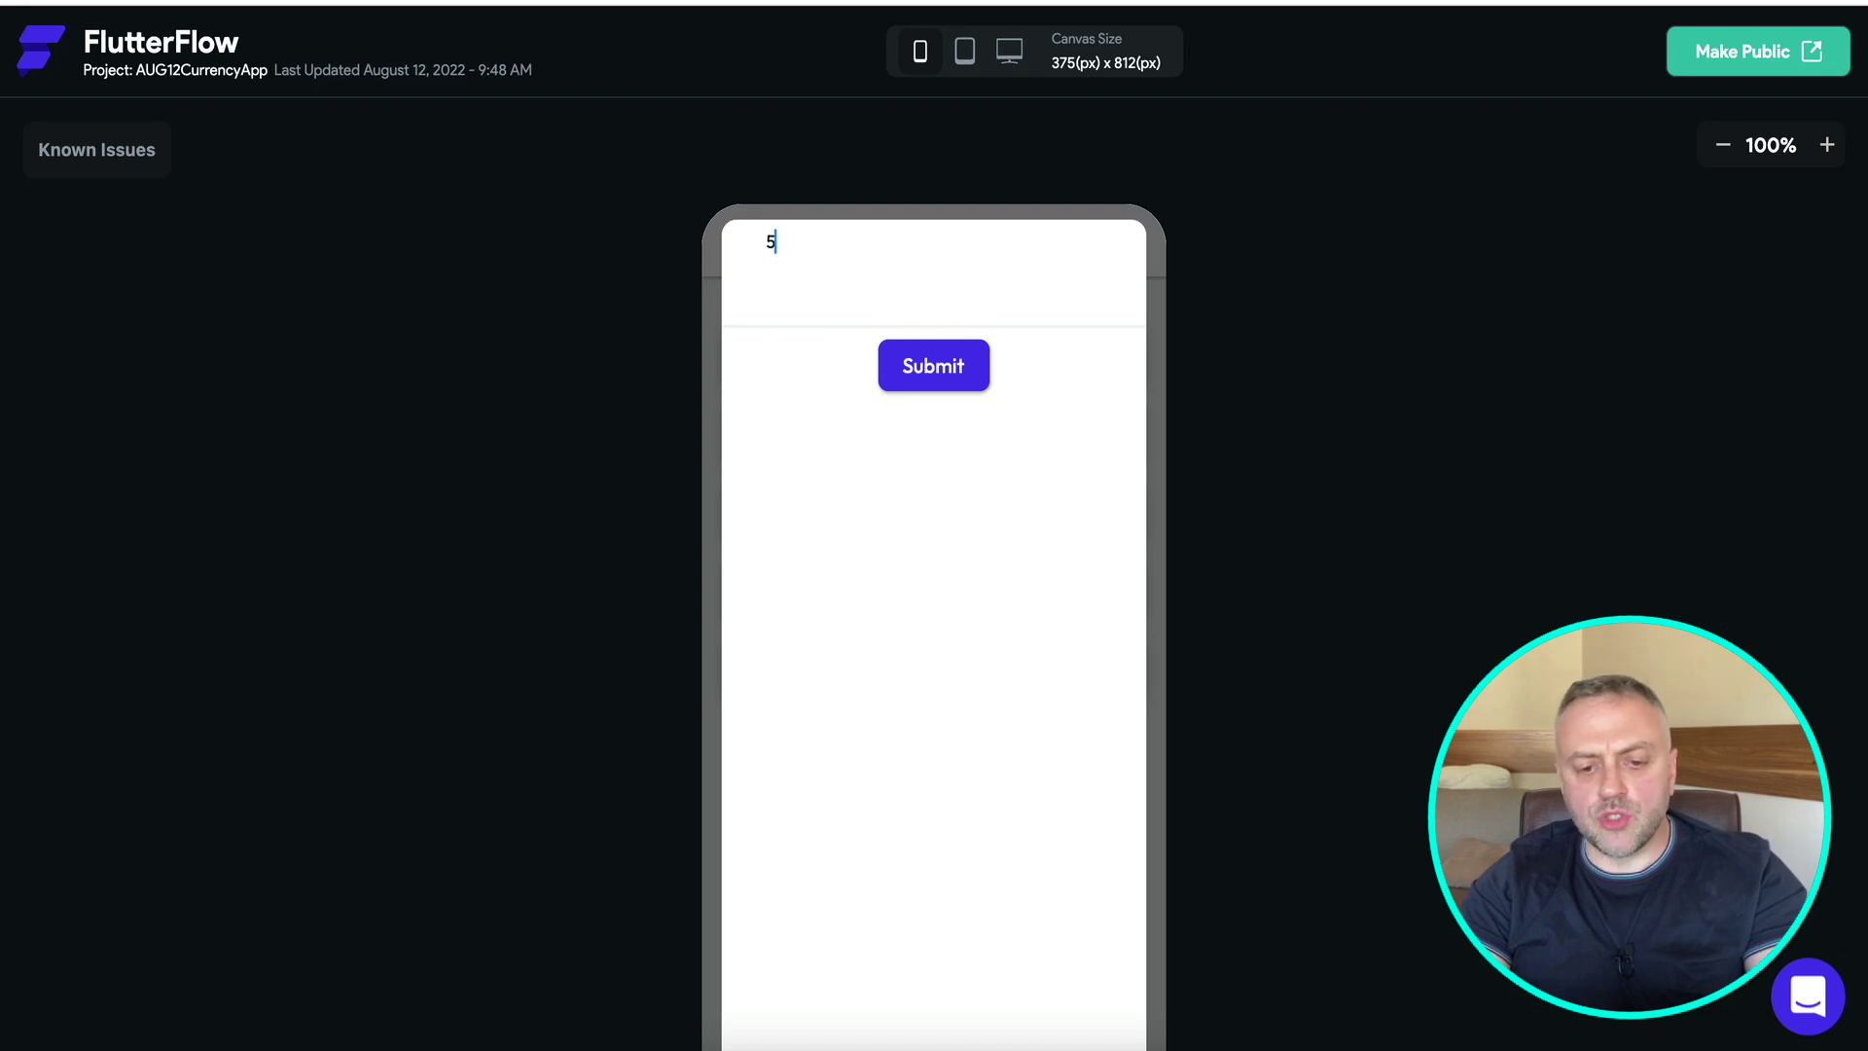
pyautogui.click(931, 364)
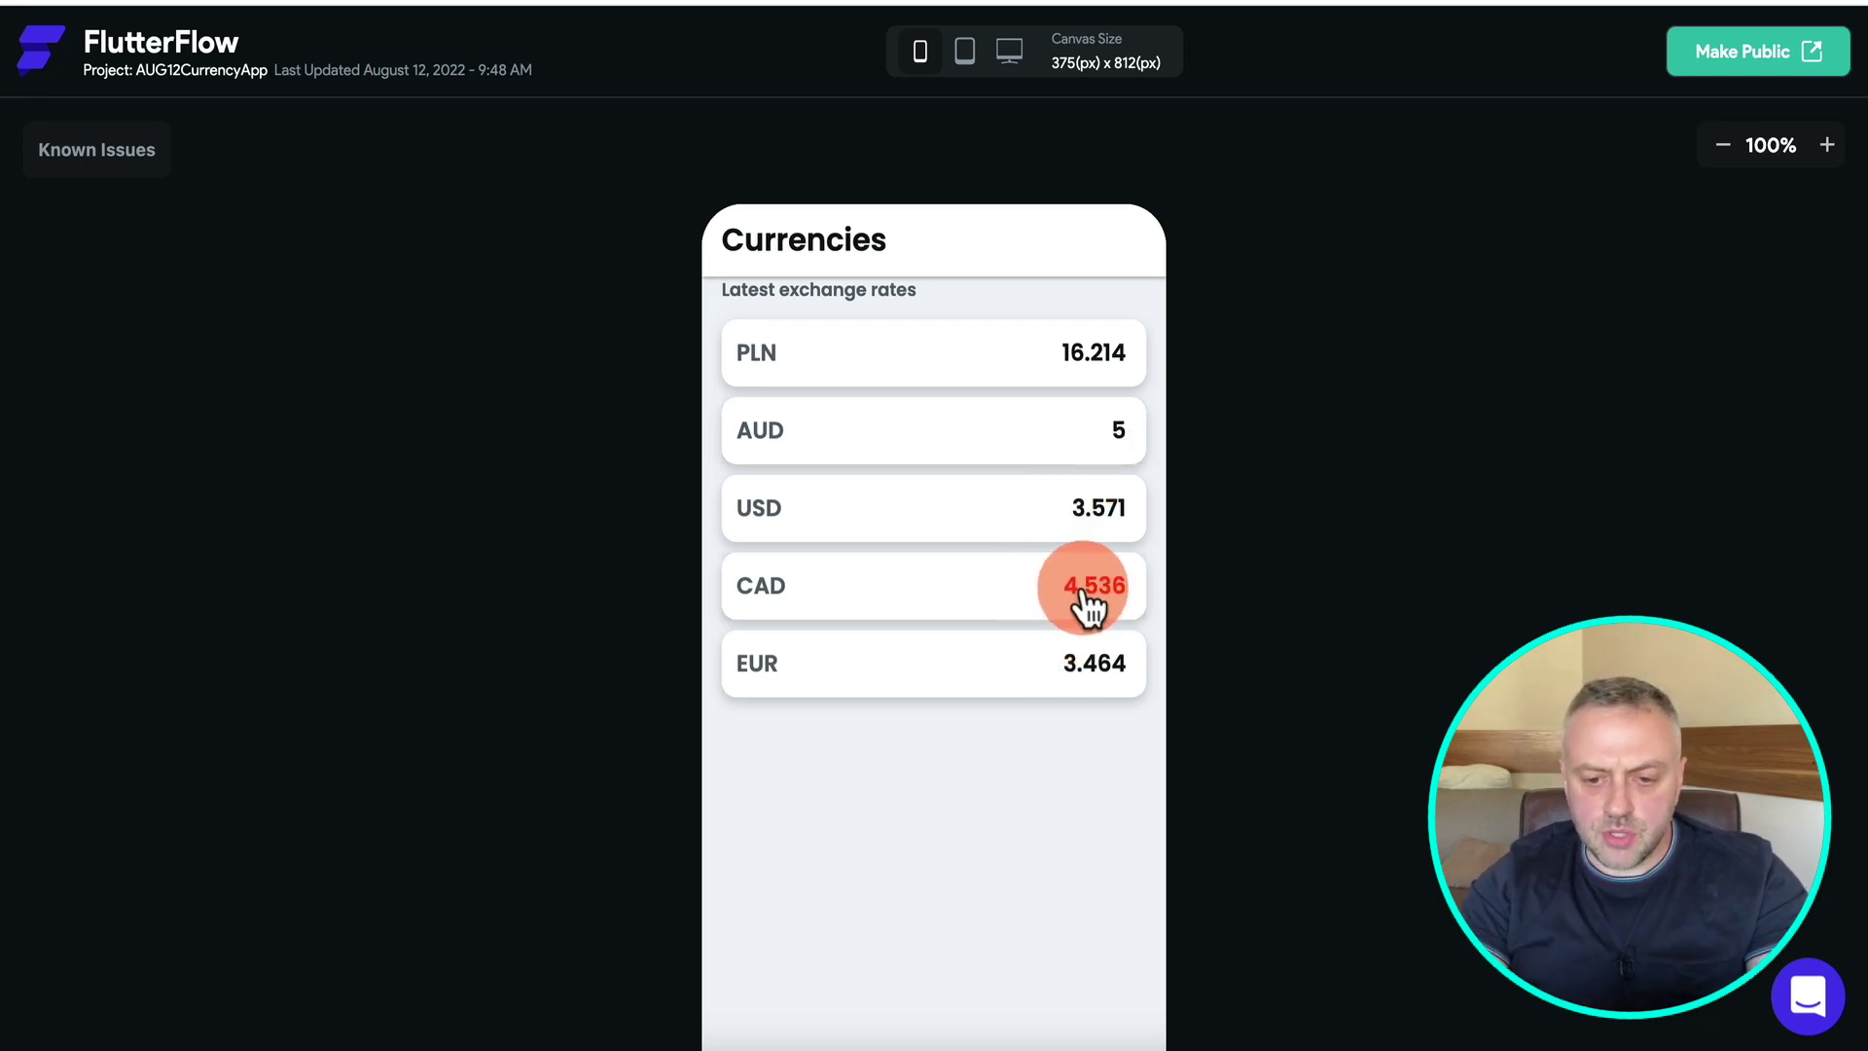
# Submit 1 as the new PLN rate and 20 as the new EUR rate.
pyautogui.click(1080, 336)
pyautogui.write('1')
pyautogui.click(936, 368)
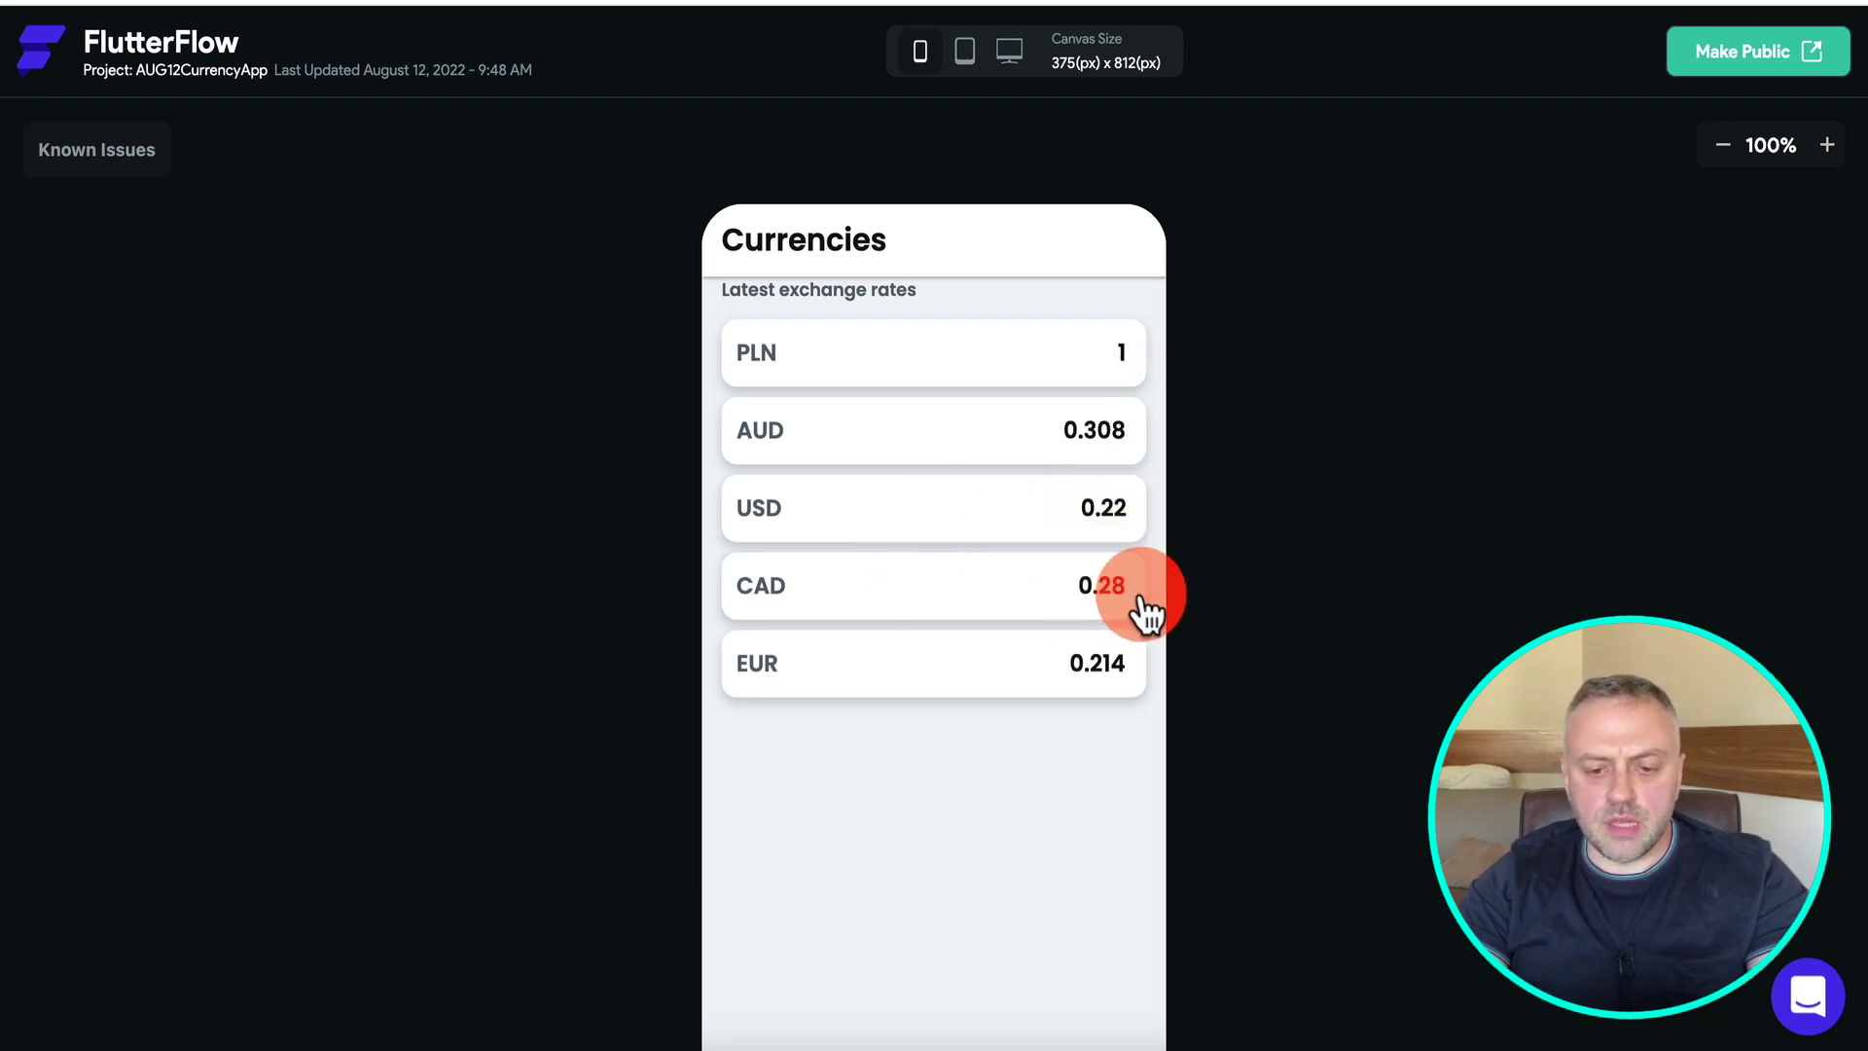
pyautogui.click(1117, 688)
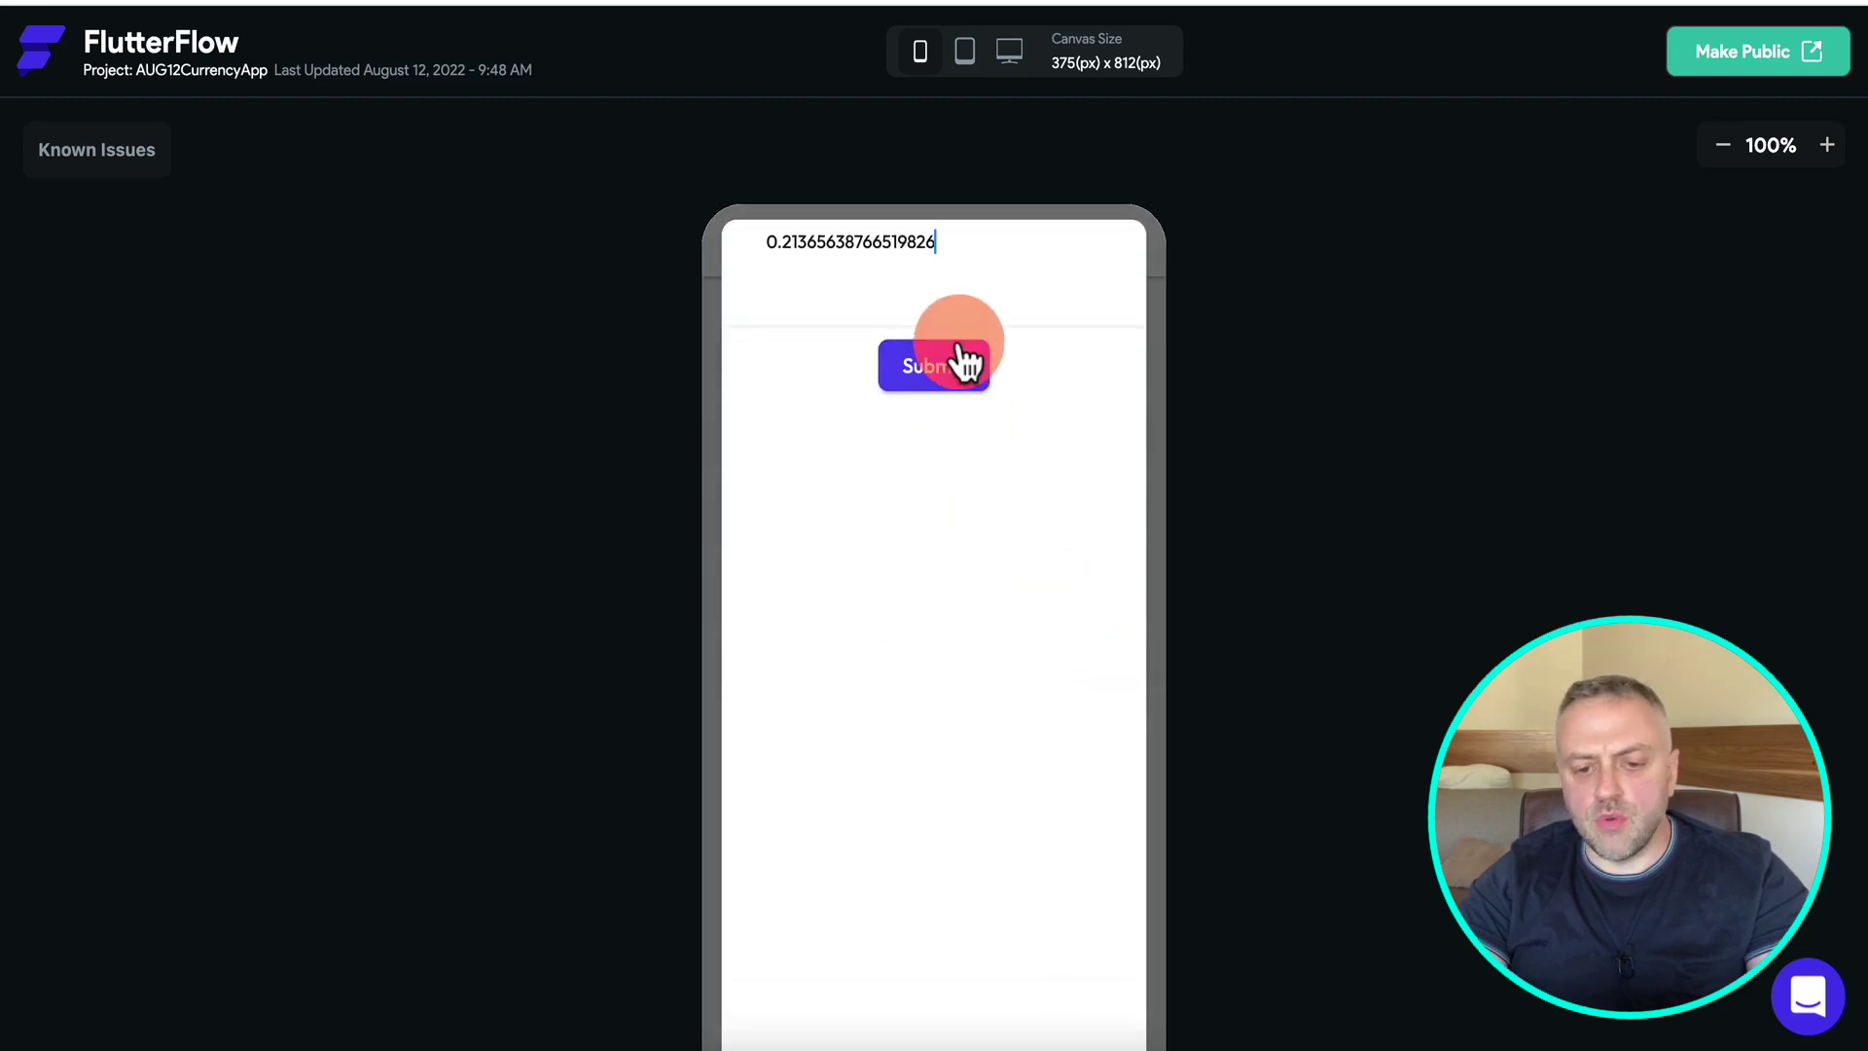
pyautogui.write('20')
pyautogui.click(940, 363)
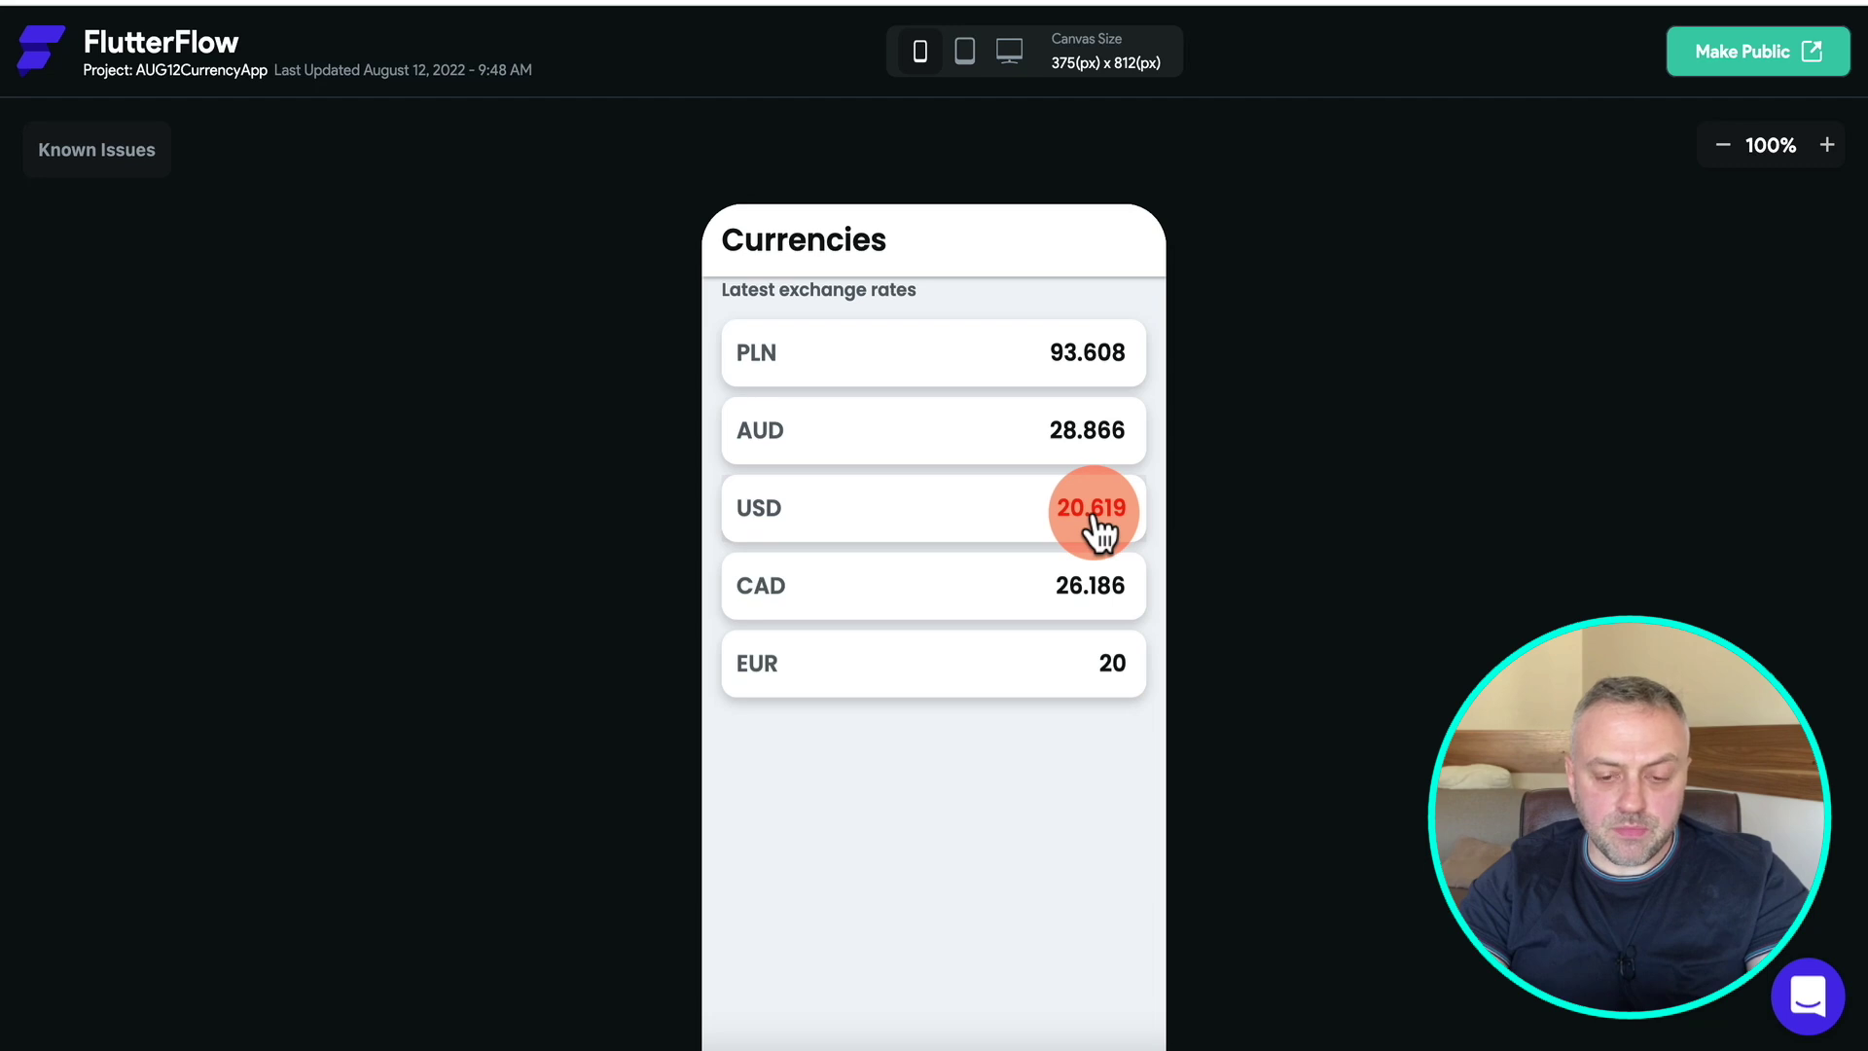
# Open the AUD rate for editing, examine its full unrounded value and submit it as it is.
pyautogui.click(1002, 434)
pyautogui.click(957, 239)
pyautogui.click(768, 246)
pyautogui.moveTo(788, 244); pyautogui.dragTo(881, 277)
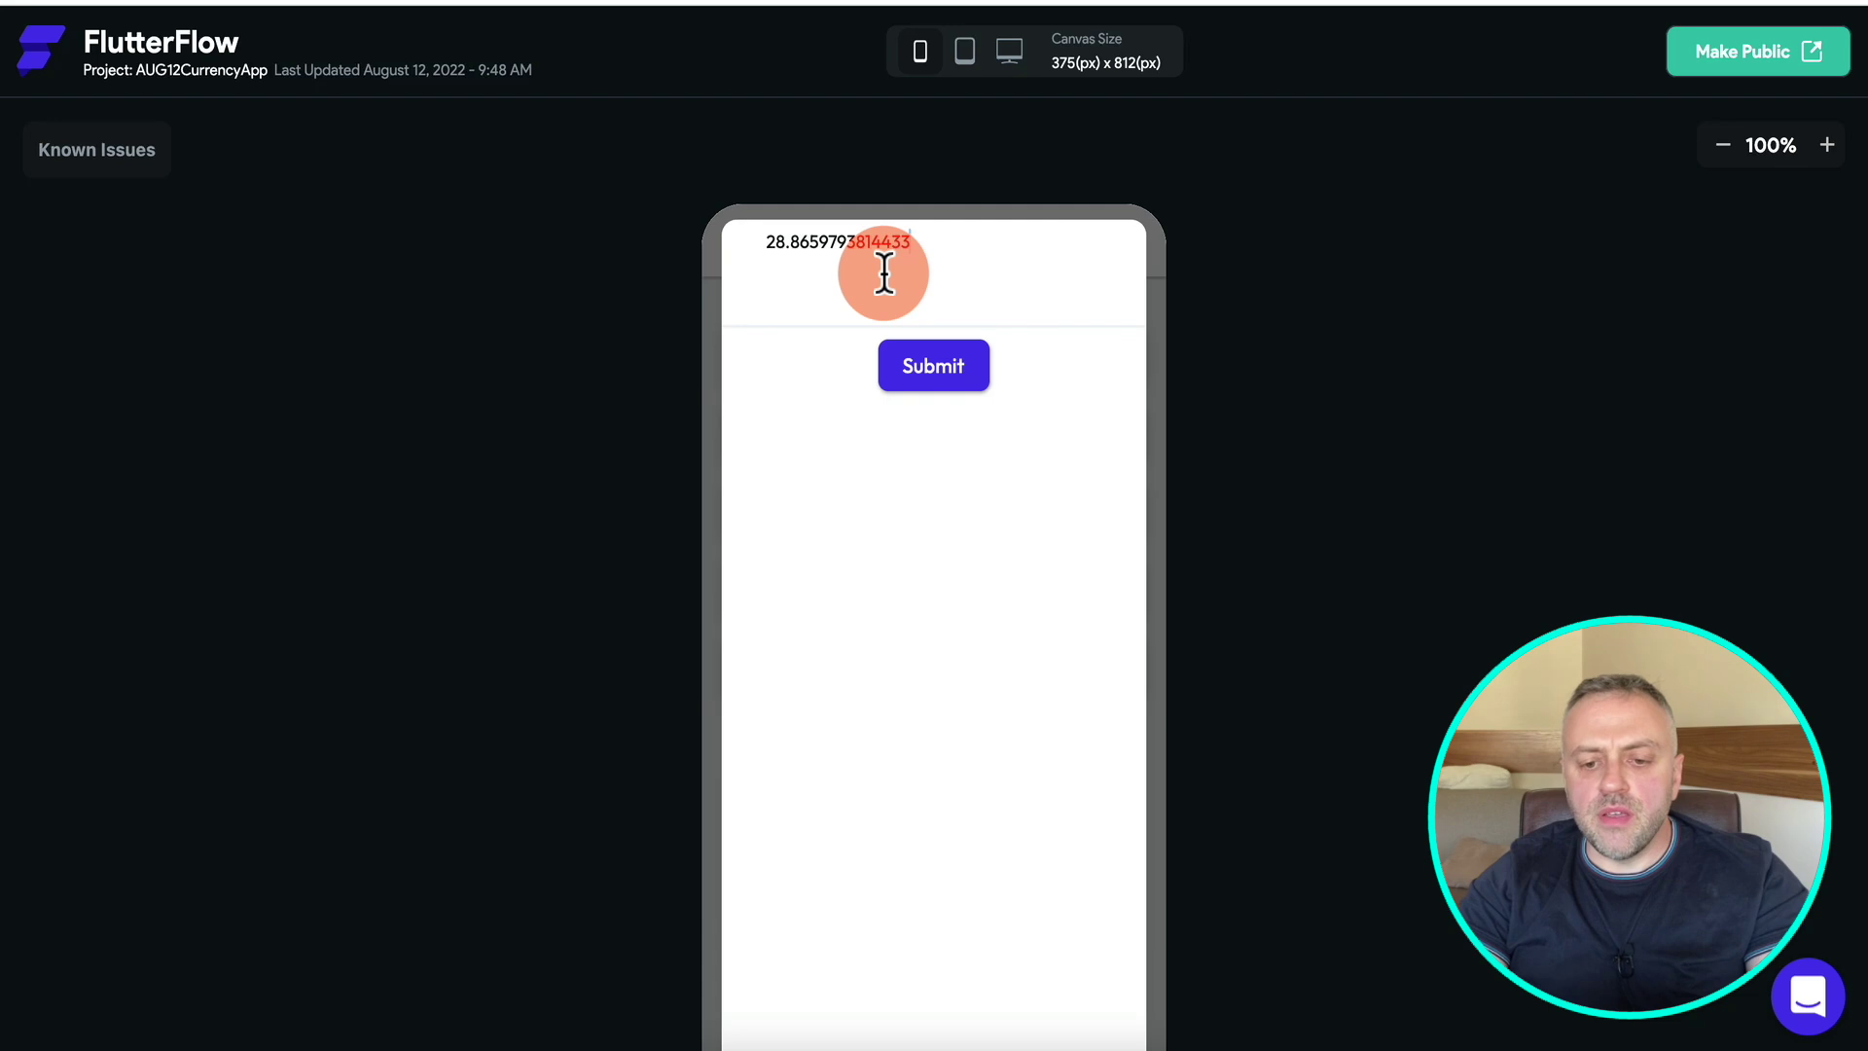
pyautogui.click(936, 379)
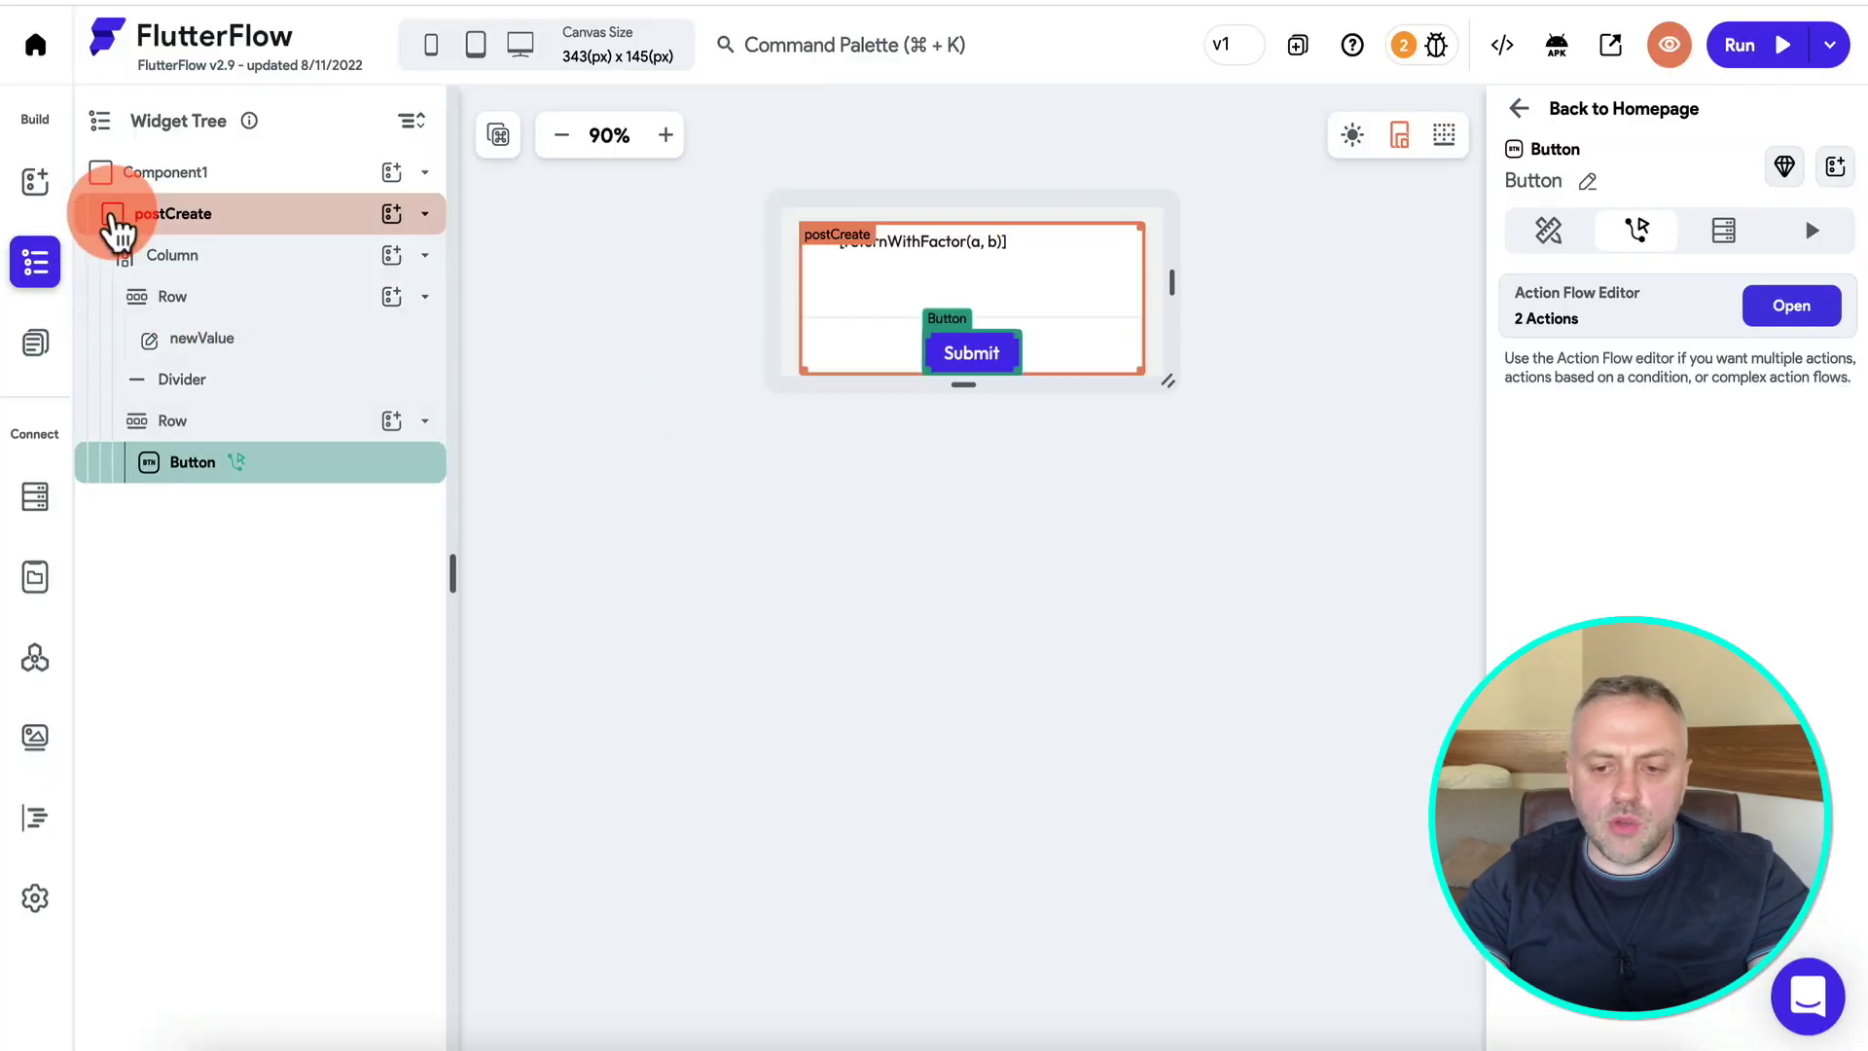
# Return from the component to Homepage in the FlutterFlow editor and duplicate the currency code text inside the list item's column.
pyautogui.click(1520, 108)
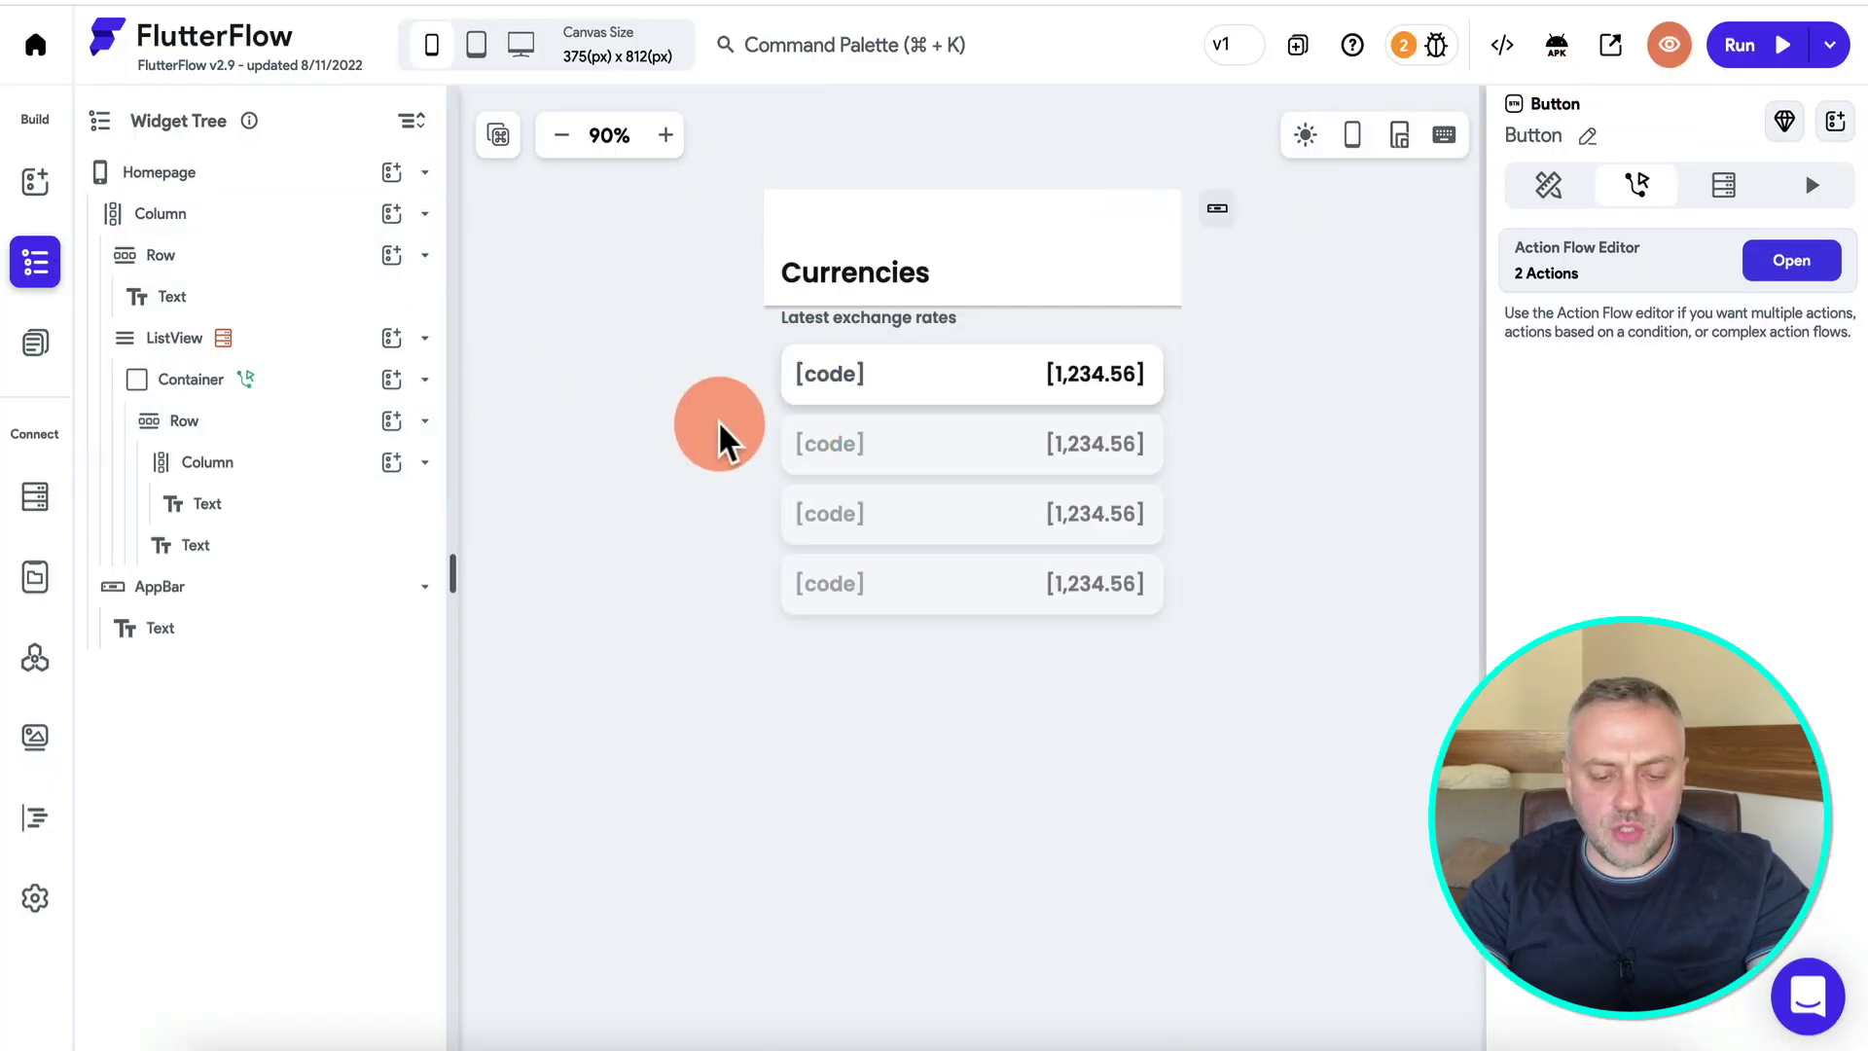
pyautogui.click(830, 373)
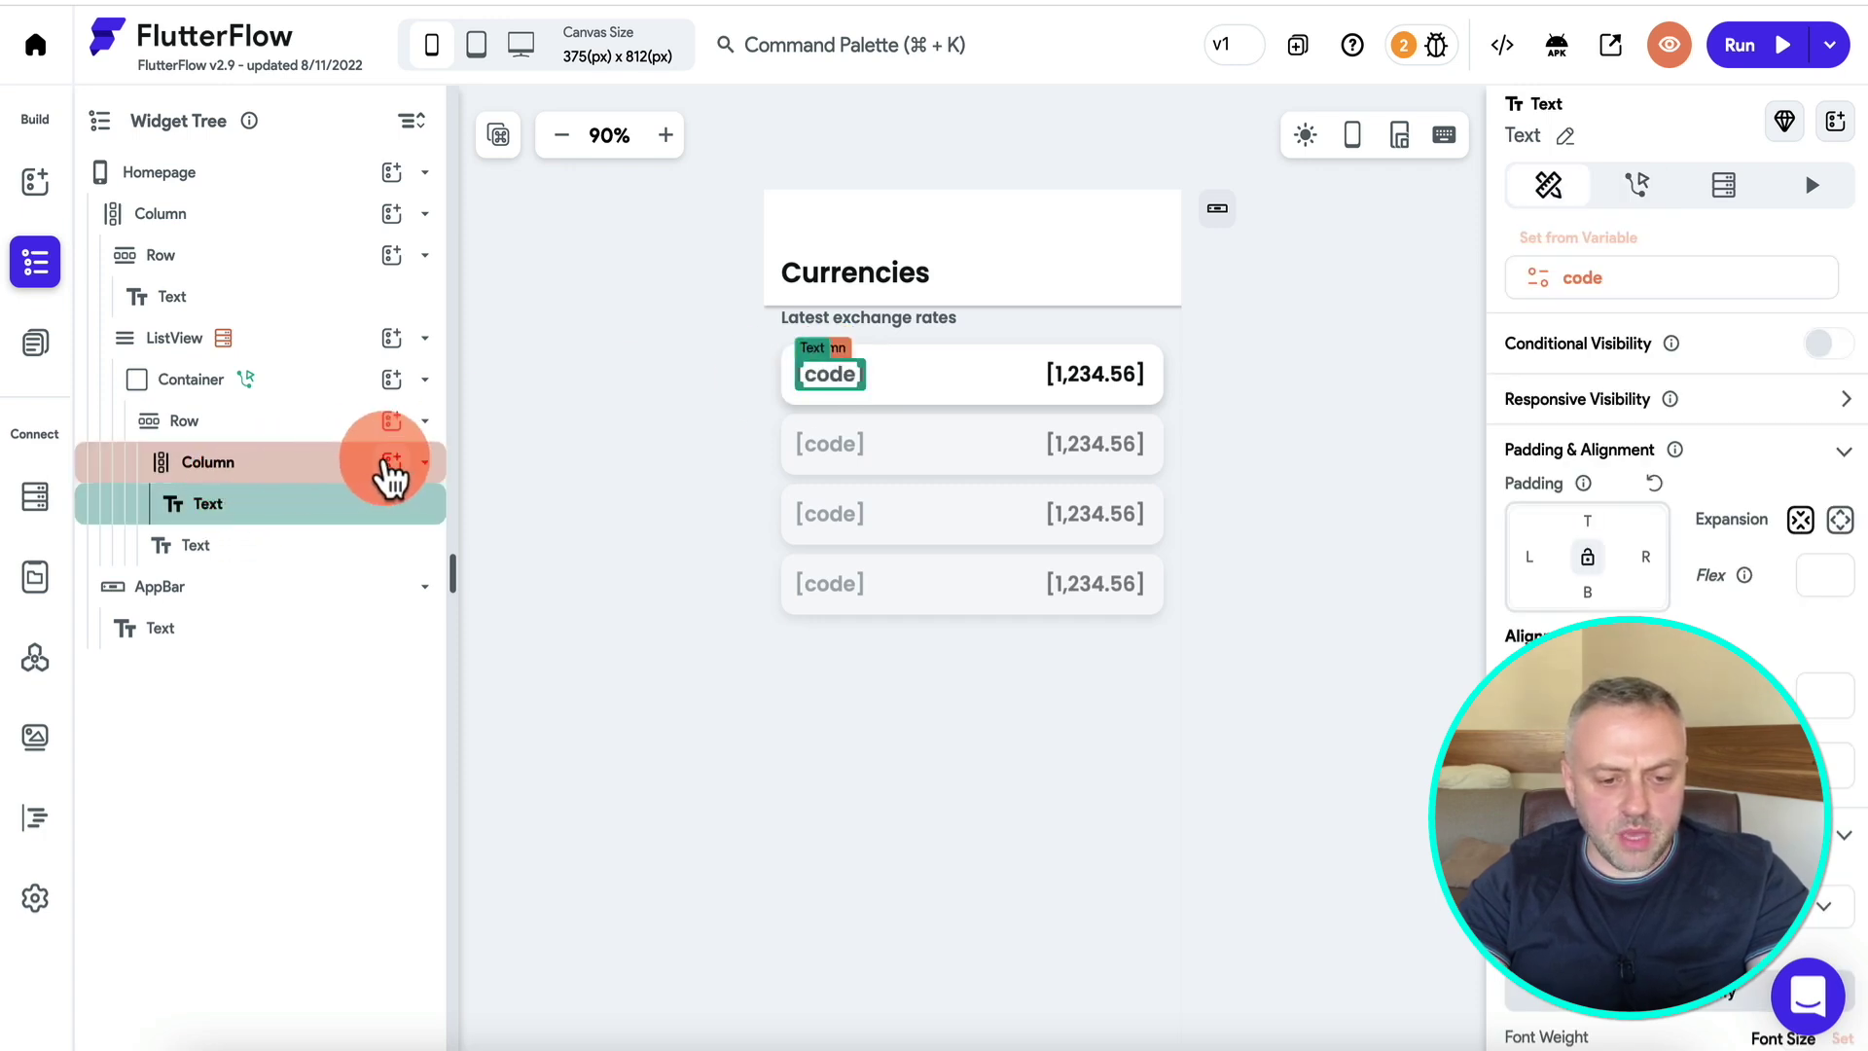
pyautogui.rightClick(309, 515)
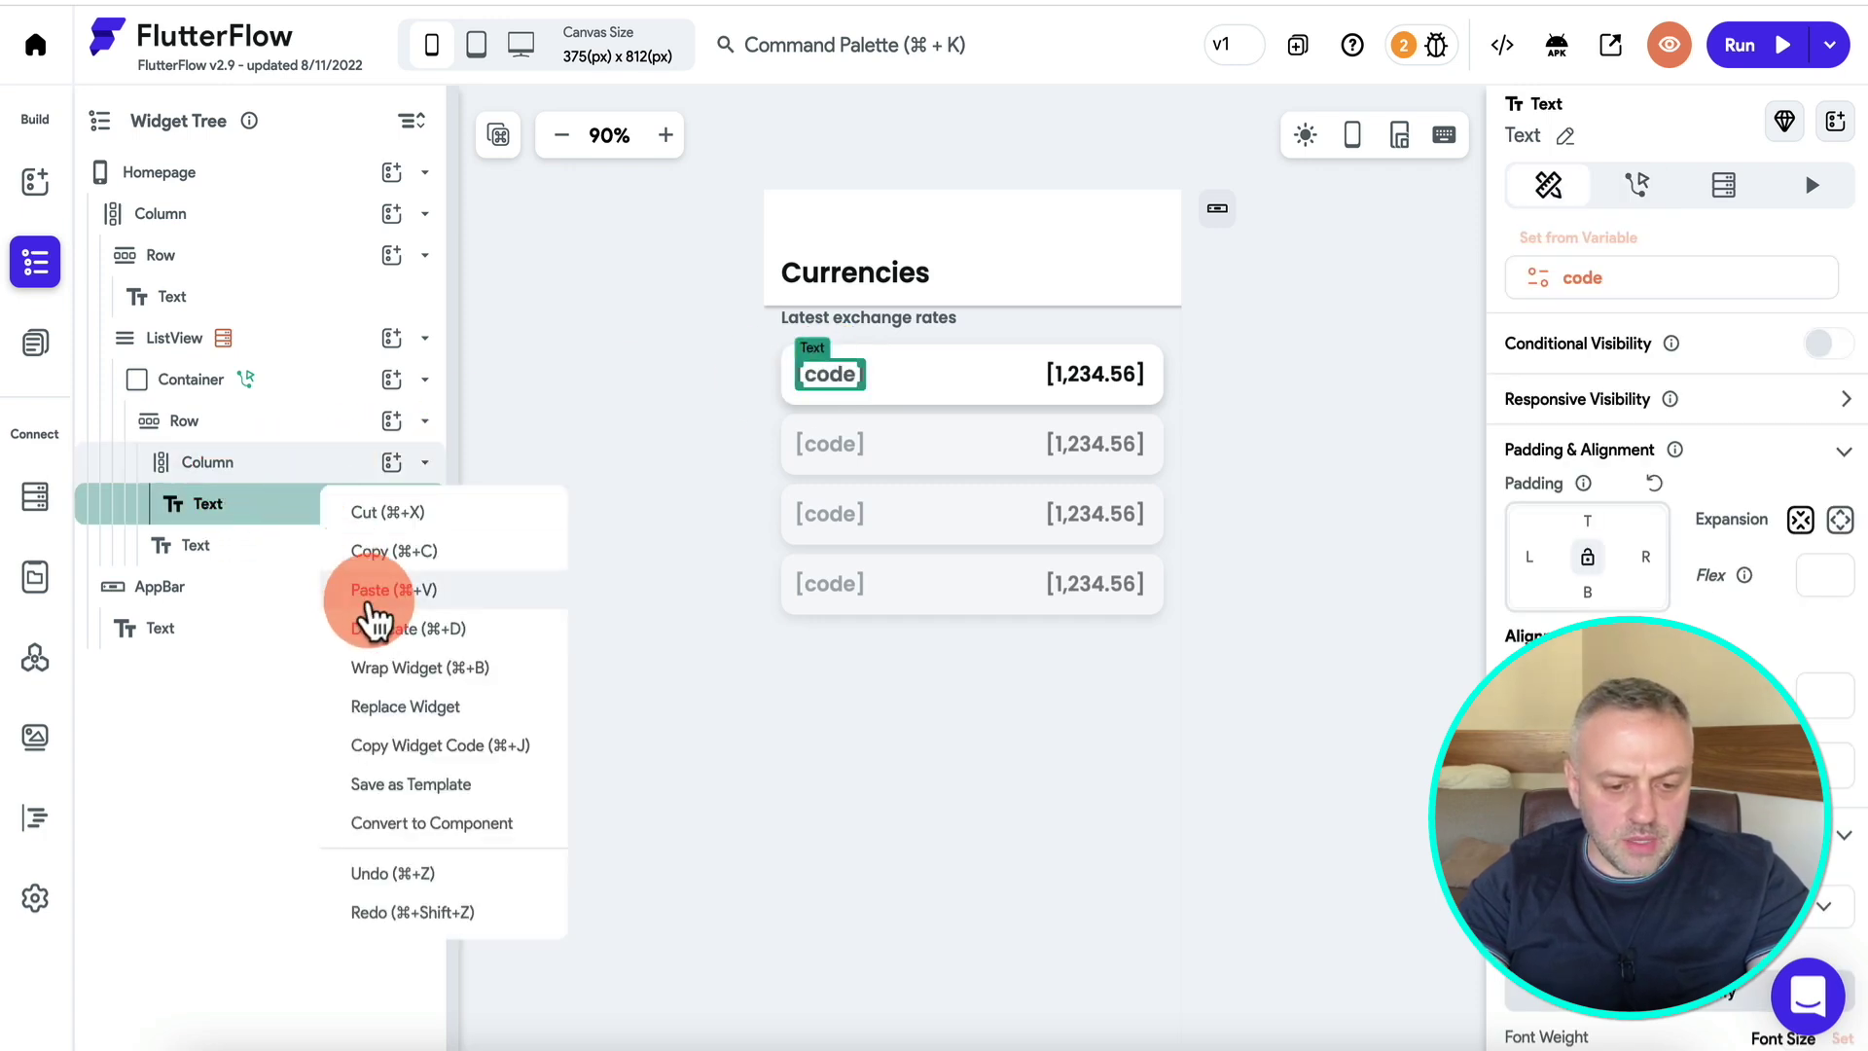
pyautogui.click(381, 630)
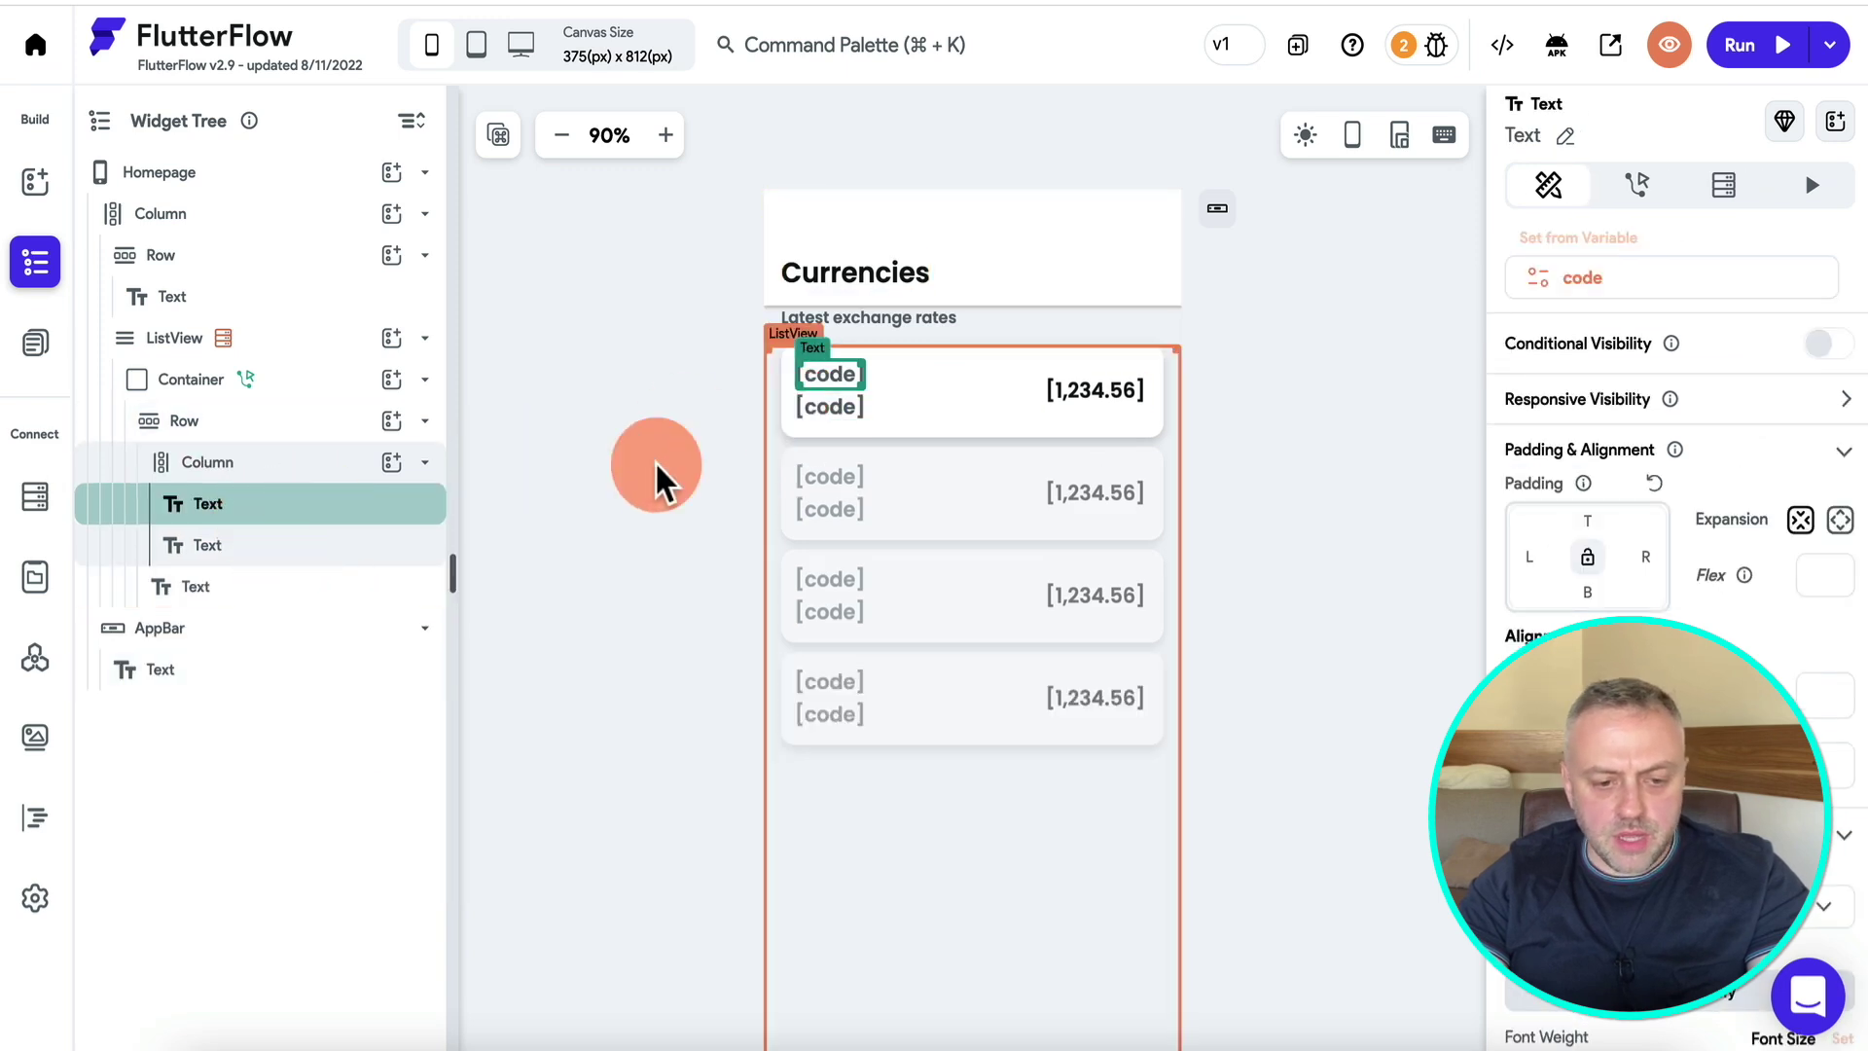
# Set the font size of the duplicated text below the currency code to 14.
pyautogui.click(334, 550)
pyautogui.scroll(-6, 1732, 506)
pyautogui.press('BackSpace')
pyautogui.write('4')
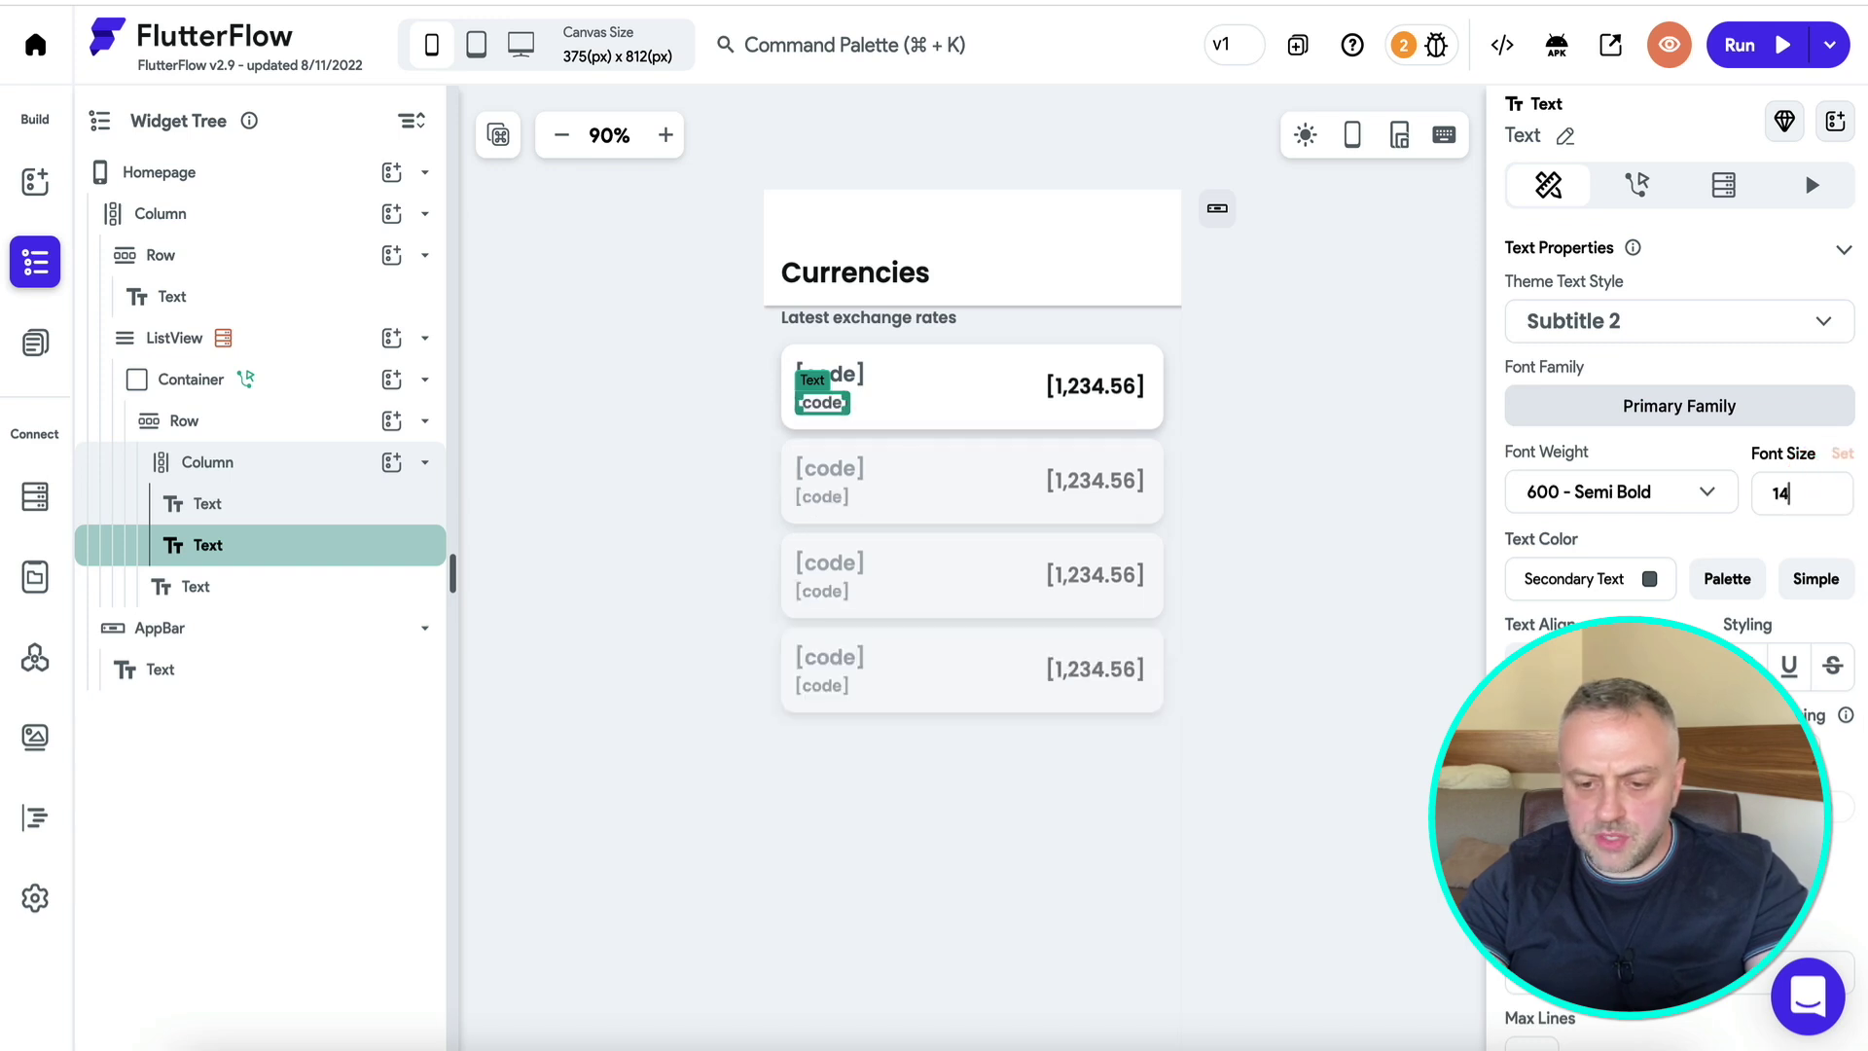
# Clear the code variable binding from the duplicated text and set its content to "Remove".
pyautogui.scroll(5, 1631, 331)
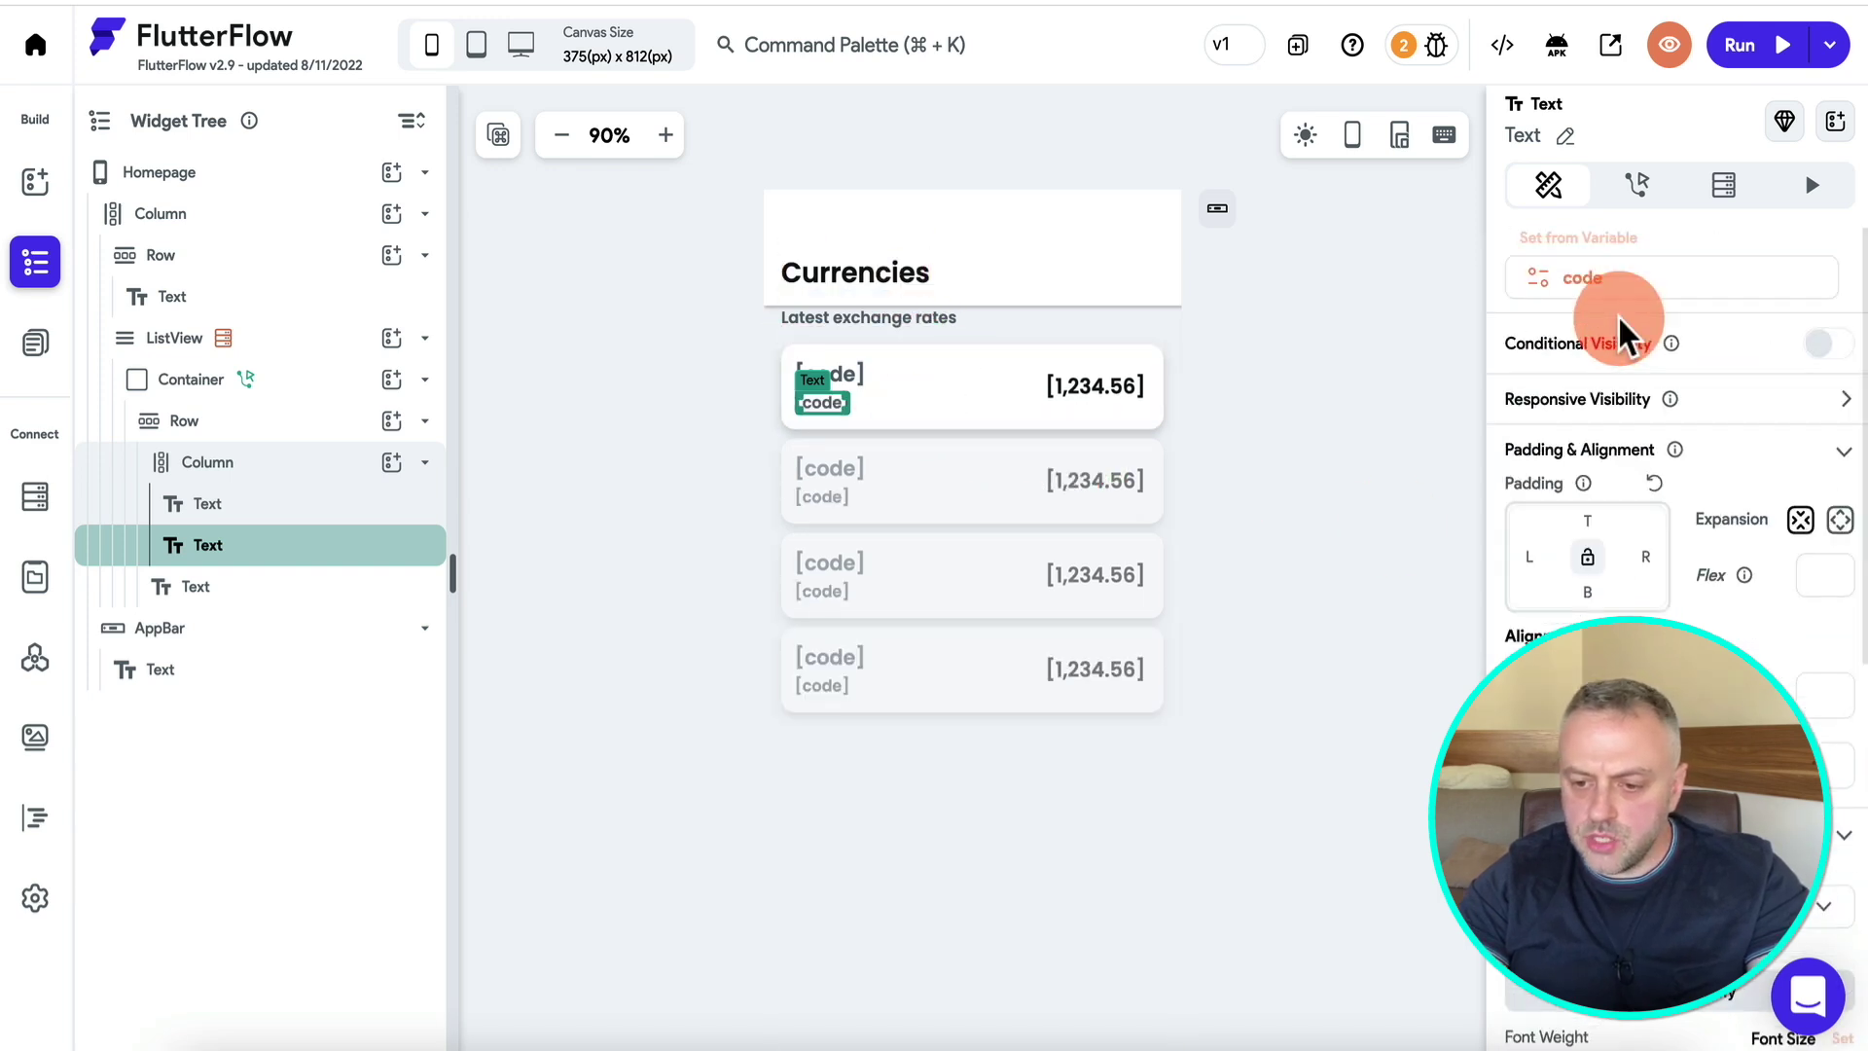
pyautogui.scroll(-3, 1644, 511)
pyautogui.scroll(1, 1639, 511)
pyautogui.scroll(2, 1637, 511)
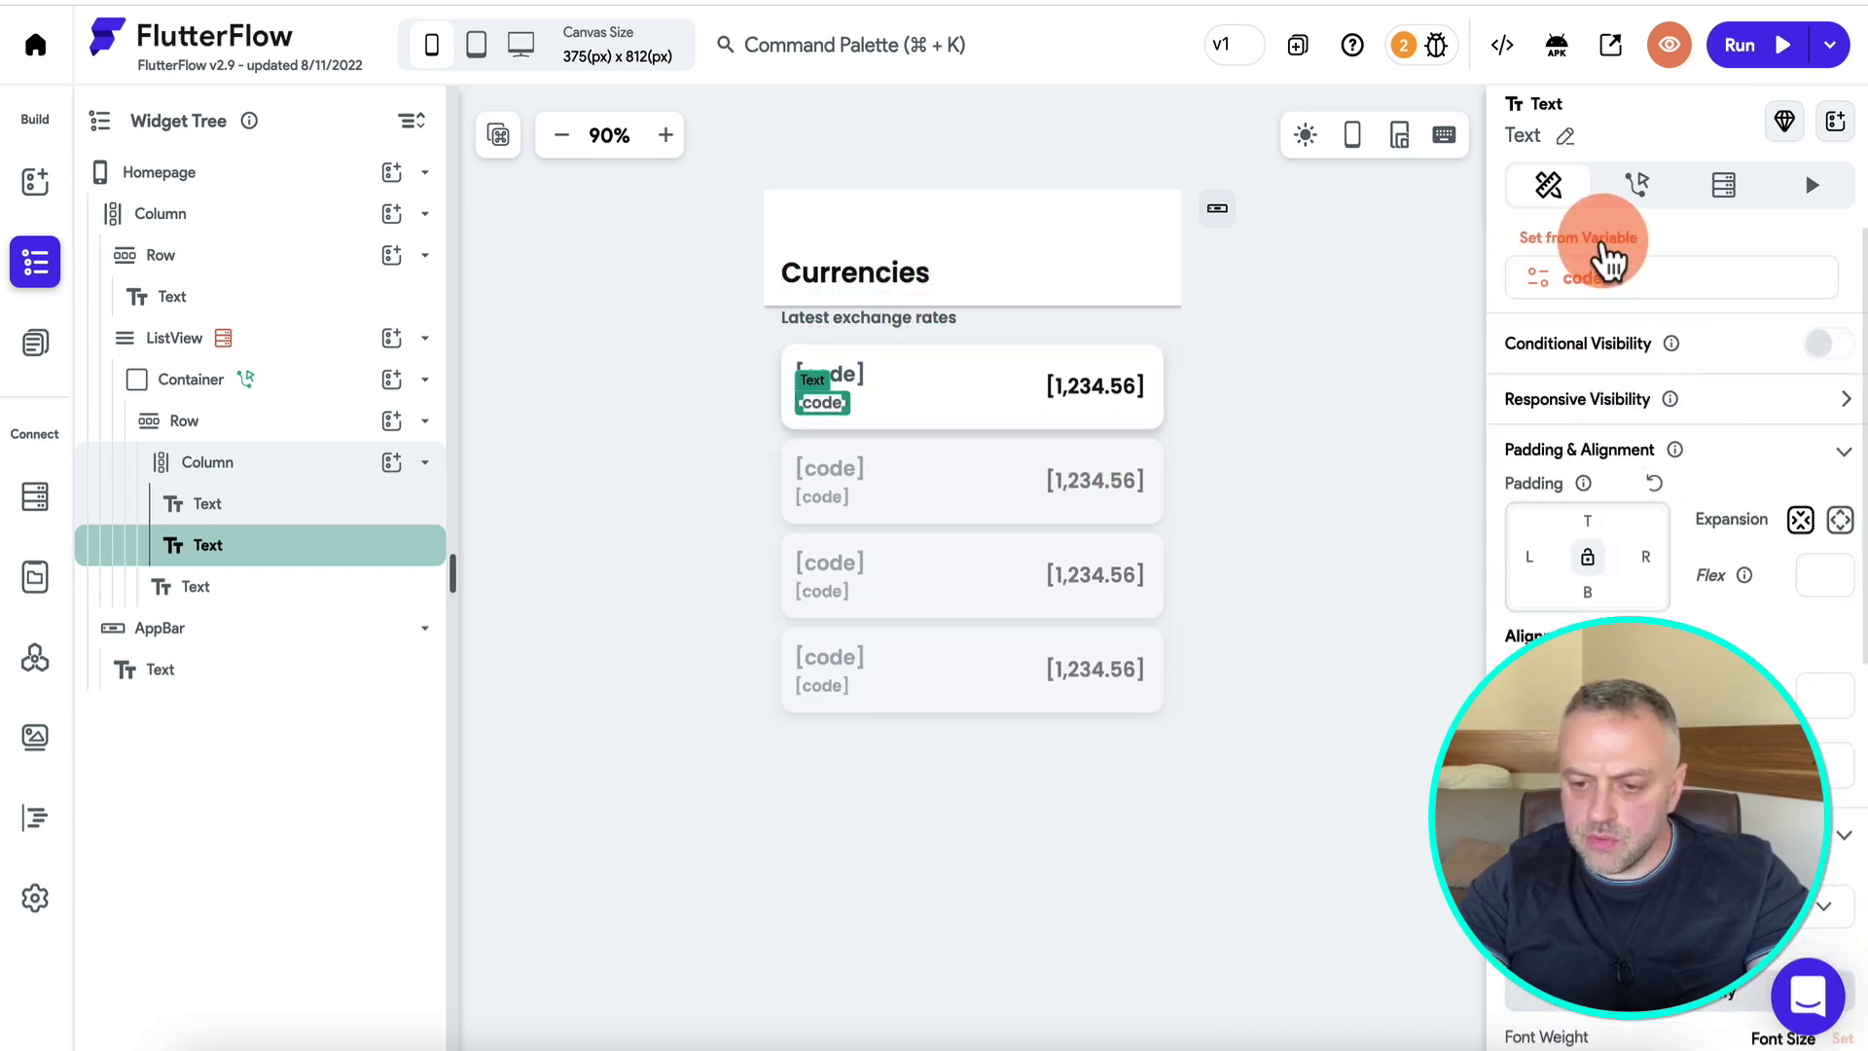
pyautogui.click(1605, 261)
pyautogui.click(1448, 293)
pyautogui.click(1653, 279)
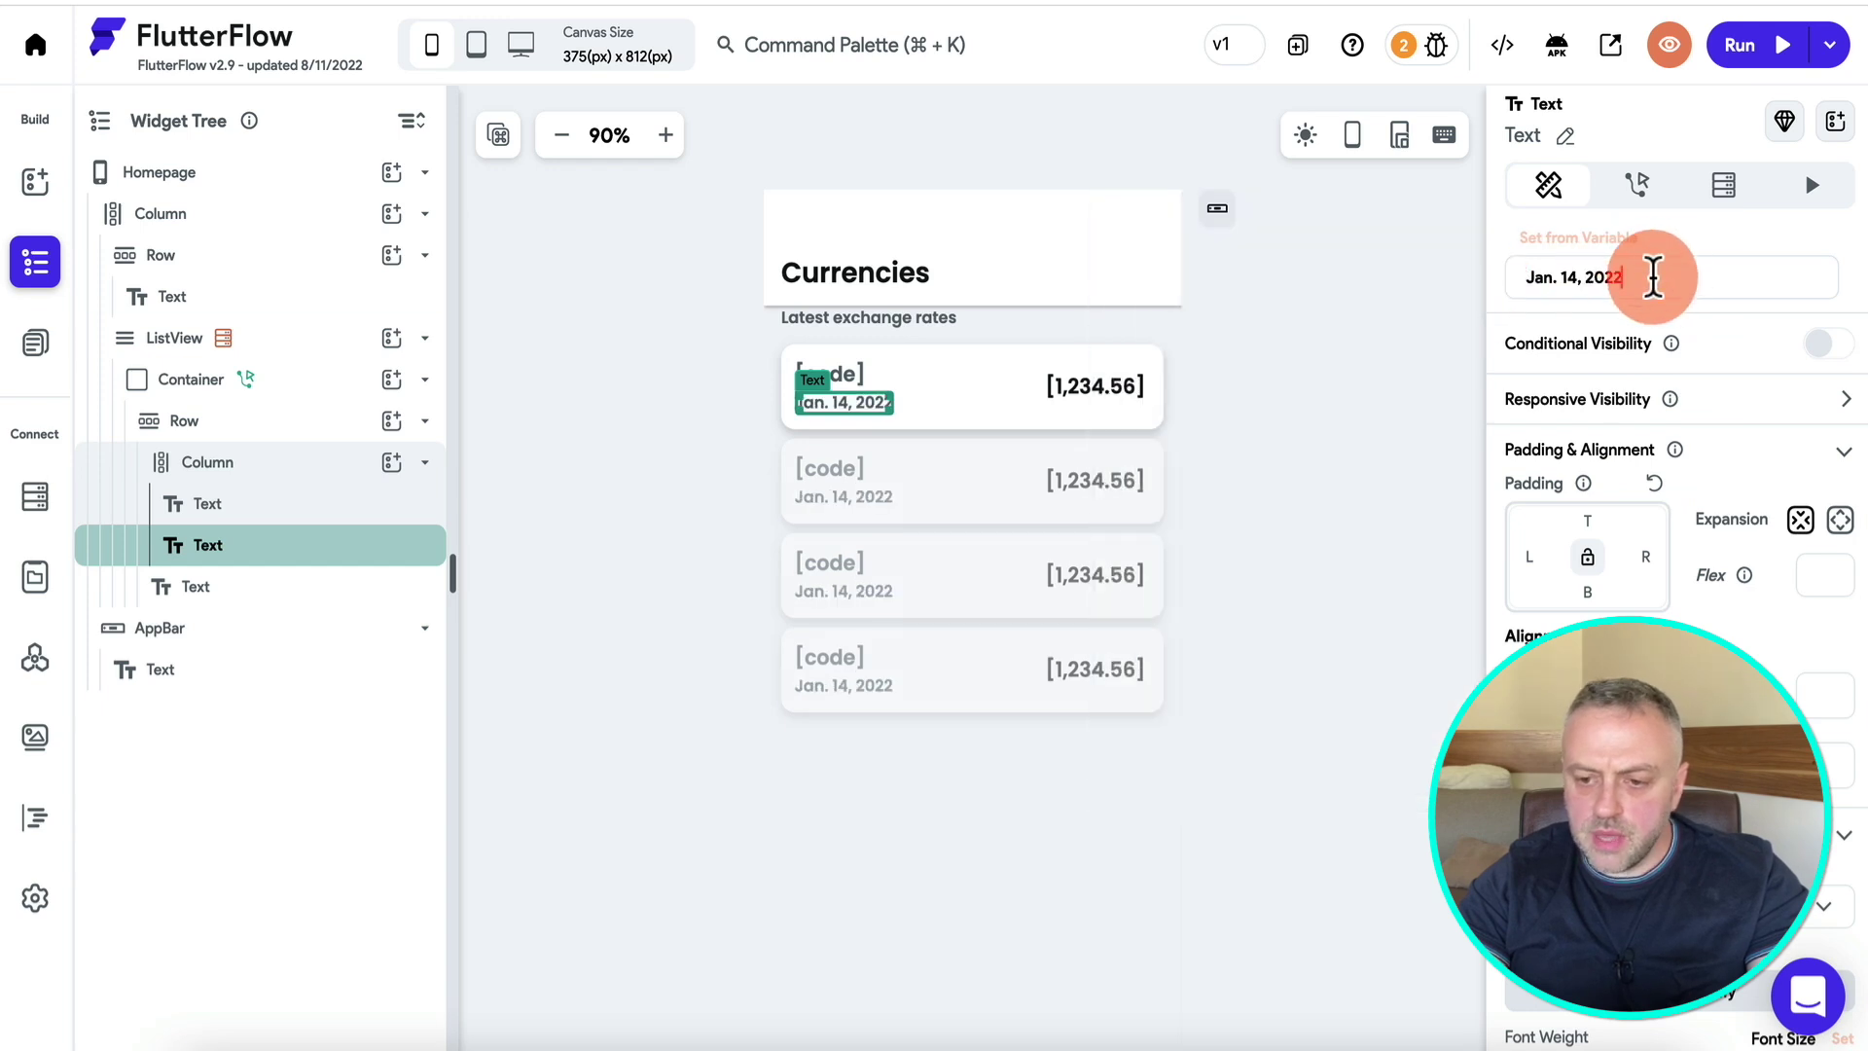
pyautogui.write('Remove')
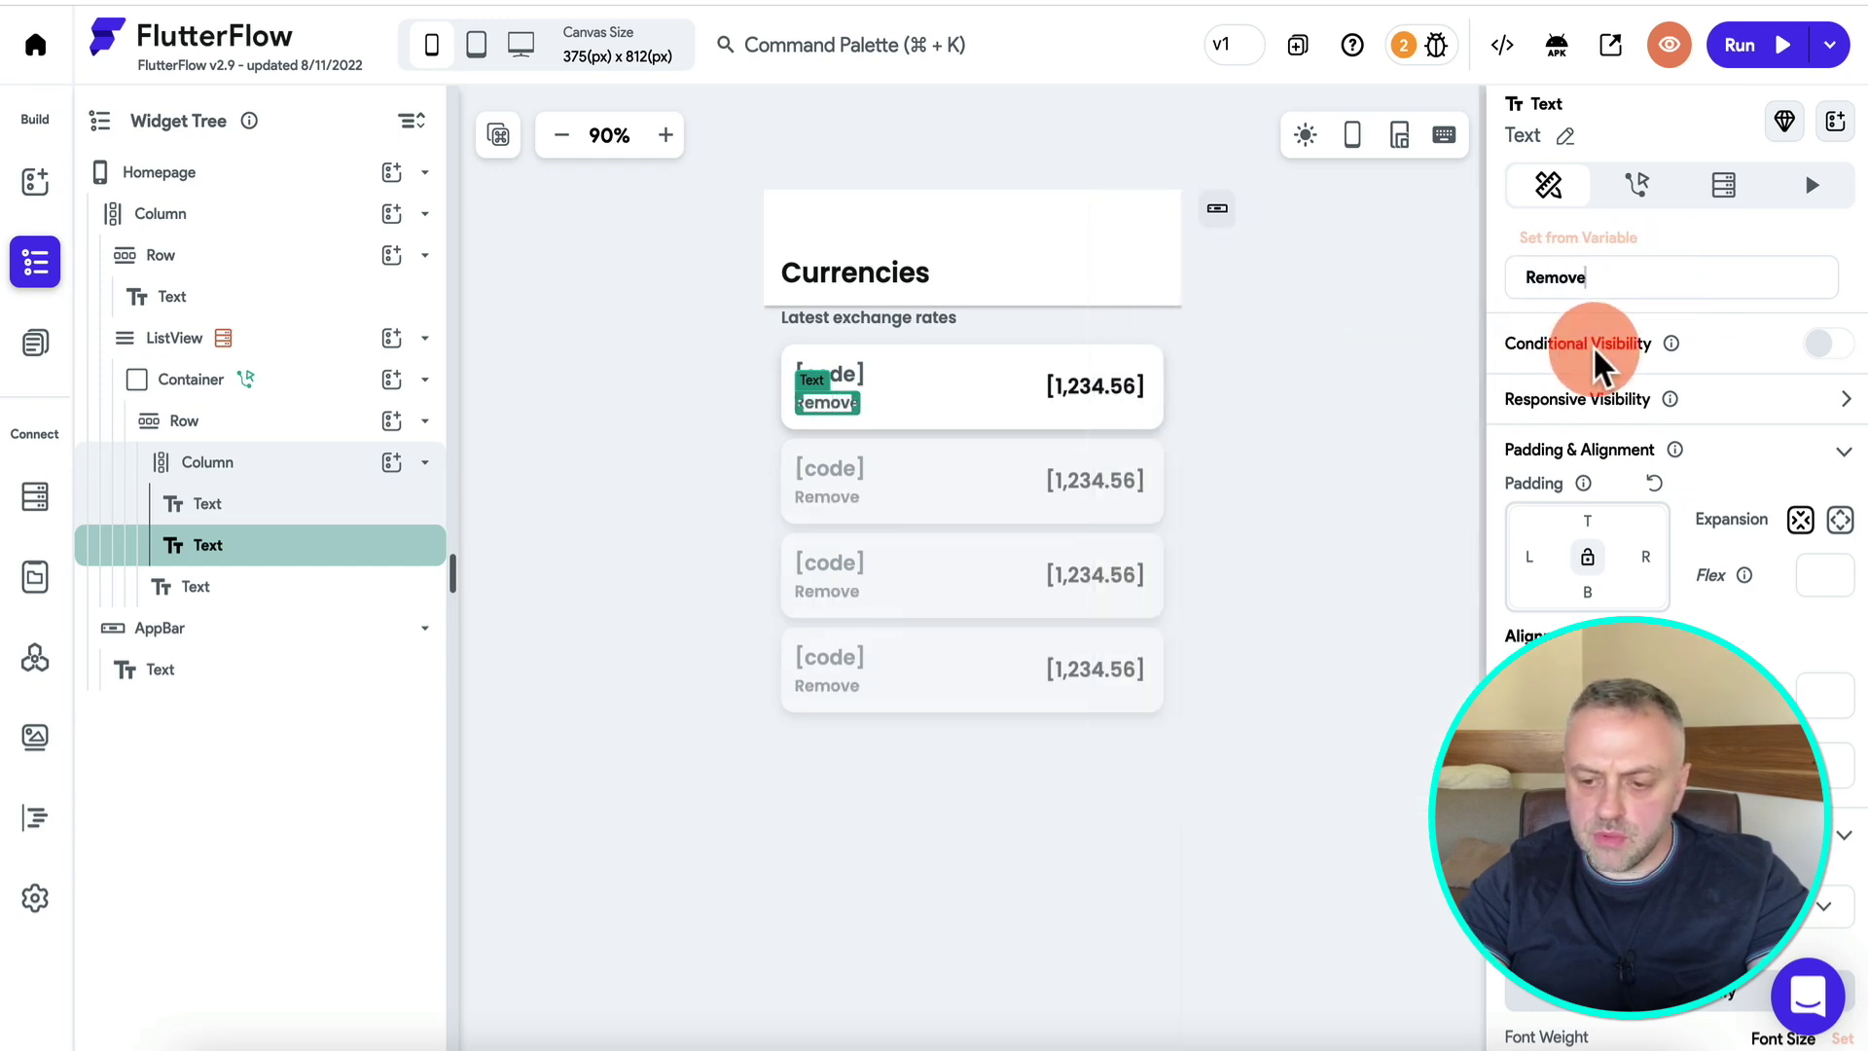
# Reduce the Remove text's font size to 12 and deselect it.
pyautogui.scroll(-5, 1647, 492)
pyautogui.click(1808, 492)
pyautogui.press('BackSpace')
pyautogui.write('2')
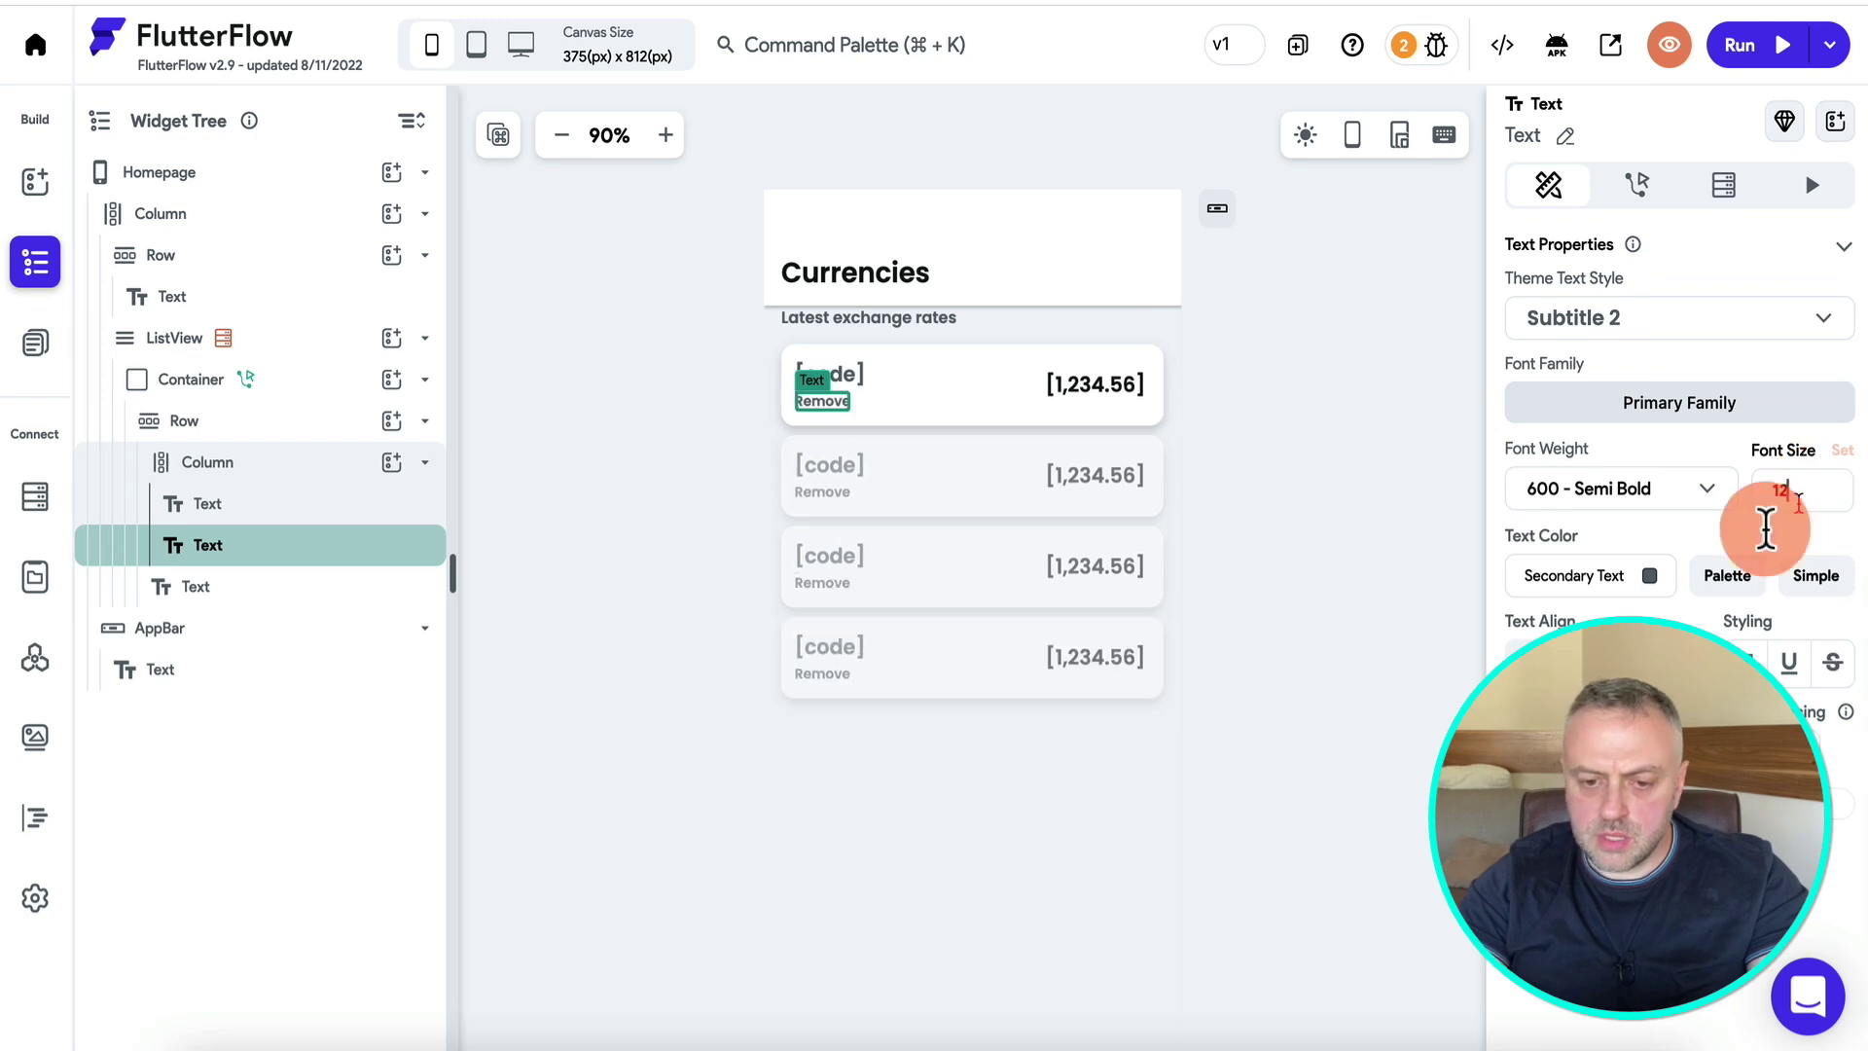
pyautogui.click(1322, 449)
# Add an on-tap action to the Remove text with the Update Document backend call.
pyautogui.click(834, 404)
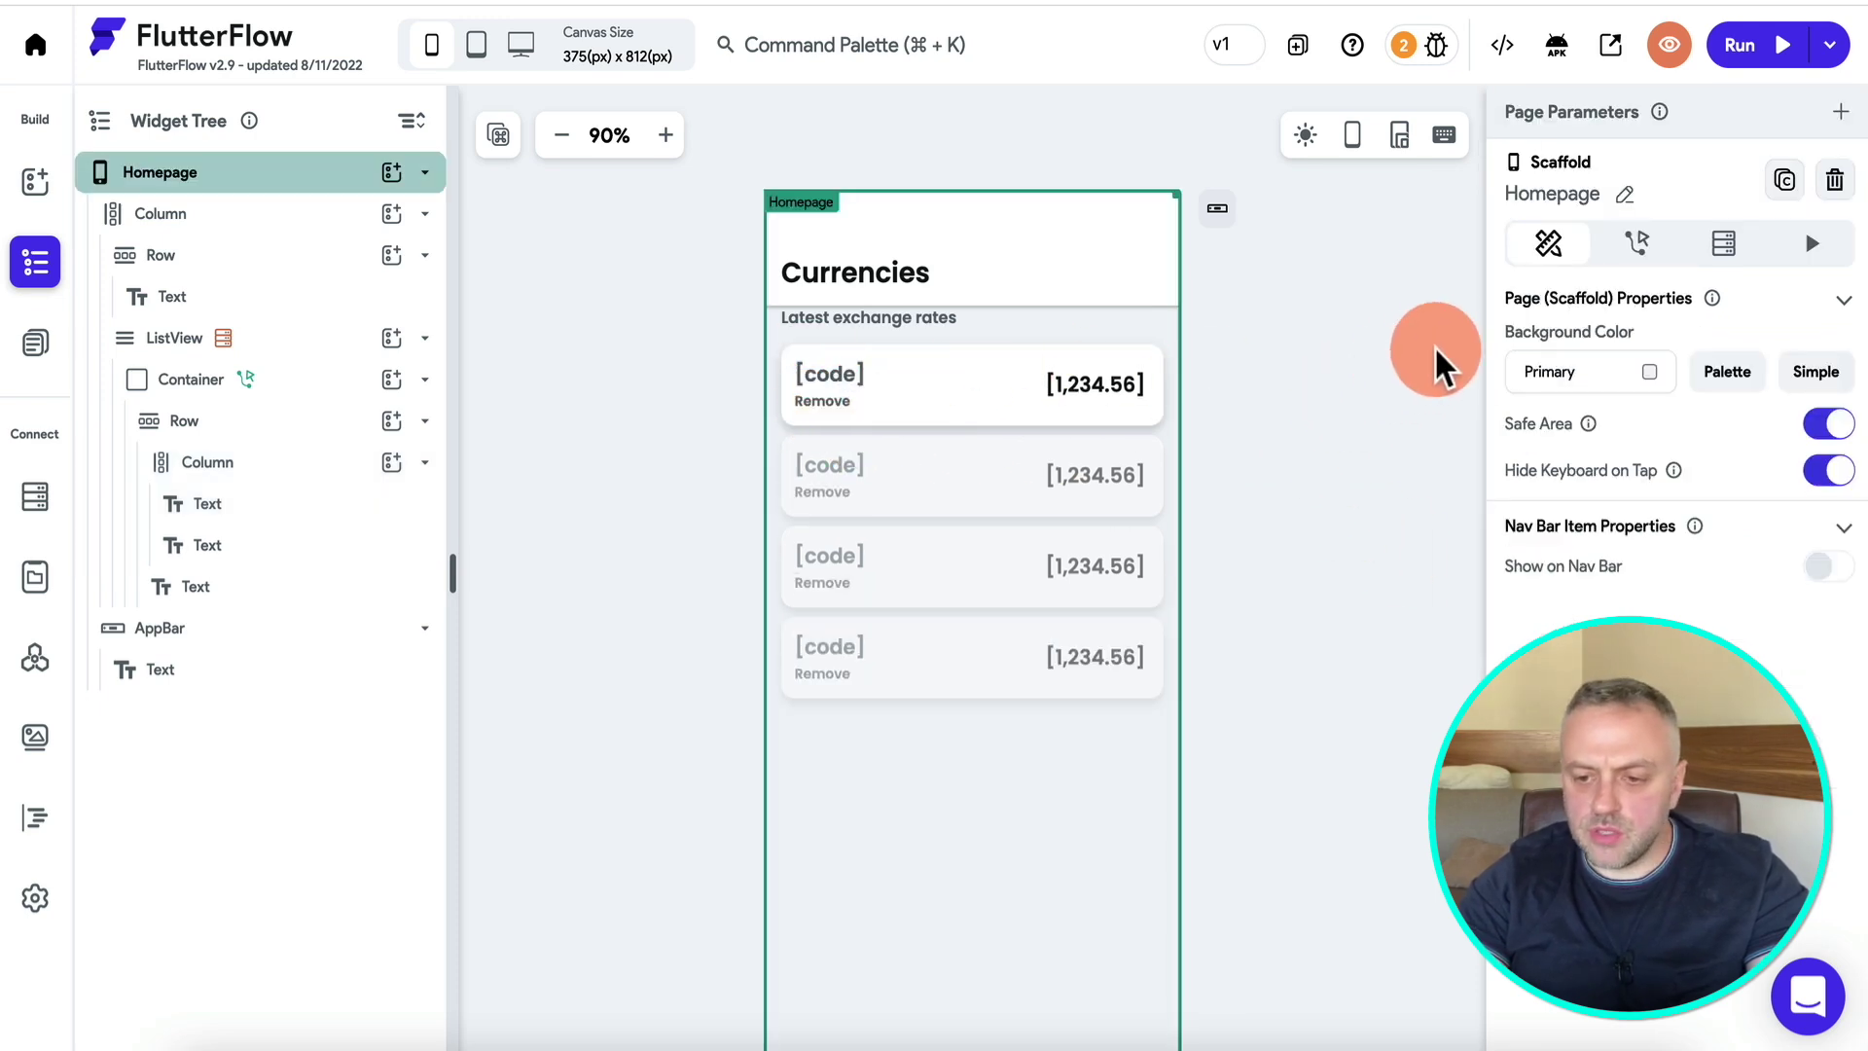
pyautogui.click(254, 563)
pyautogui.click(1643, 188)
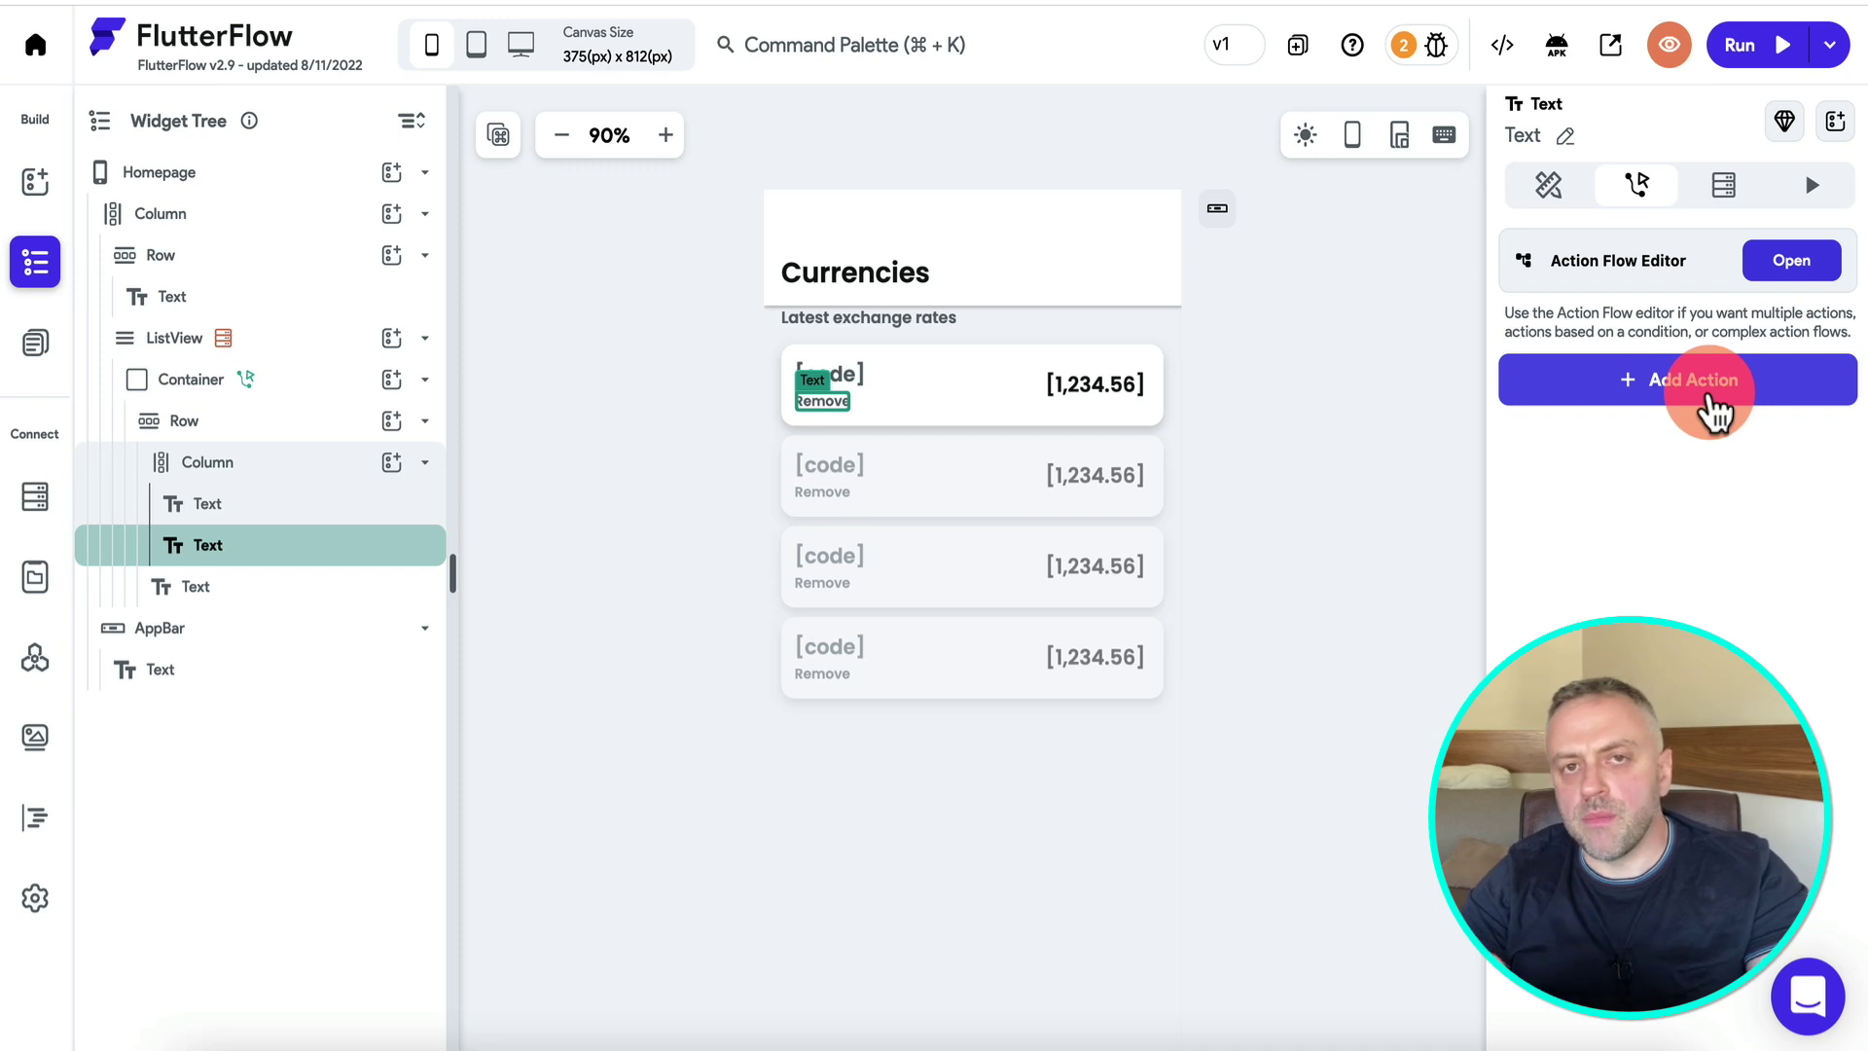
pyautogui.click(1689, 400)
pyautogui.scroll(-4, 1615, 759)
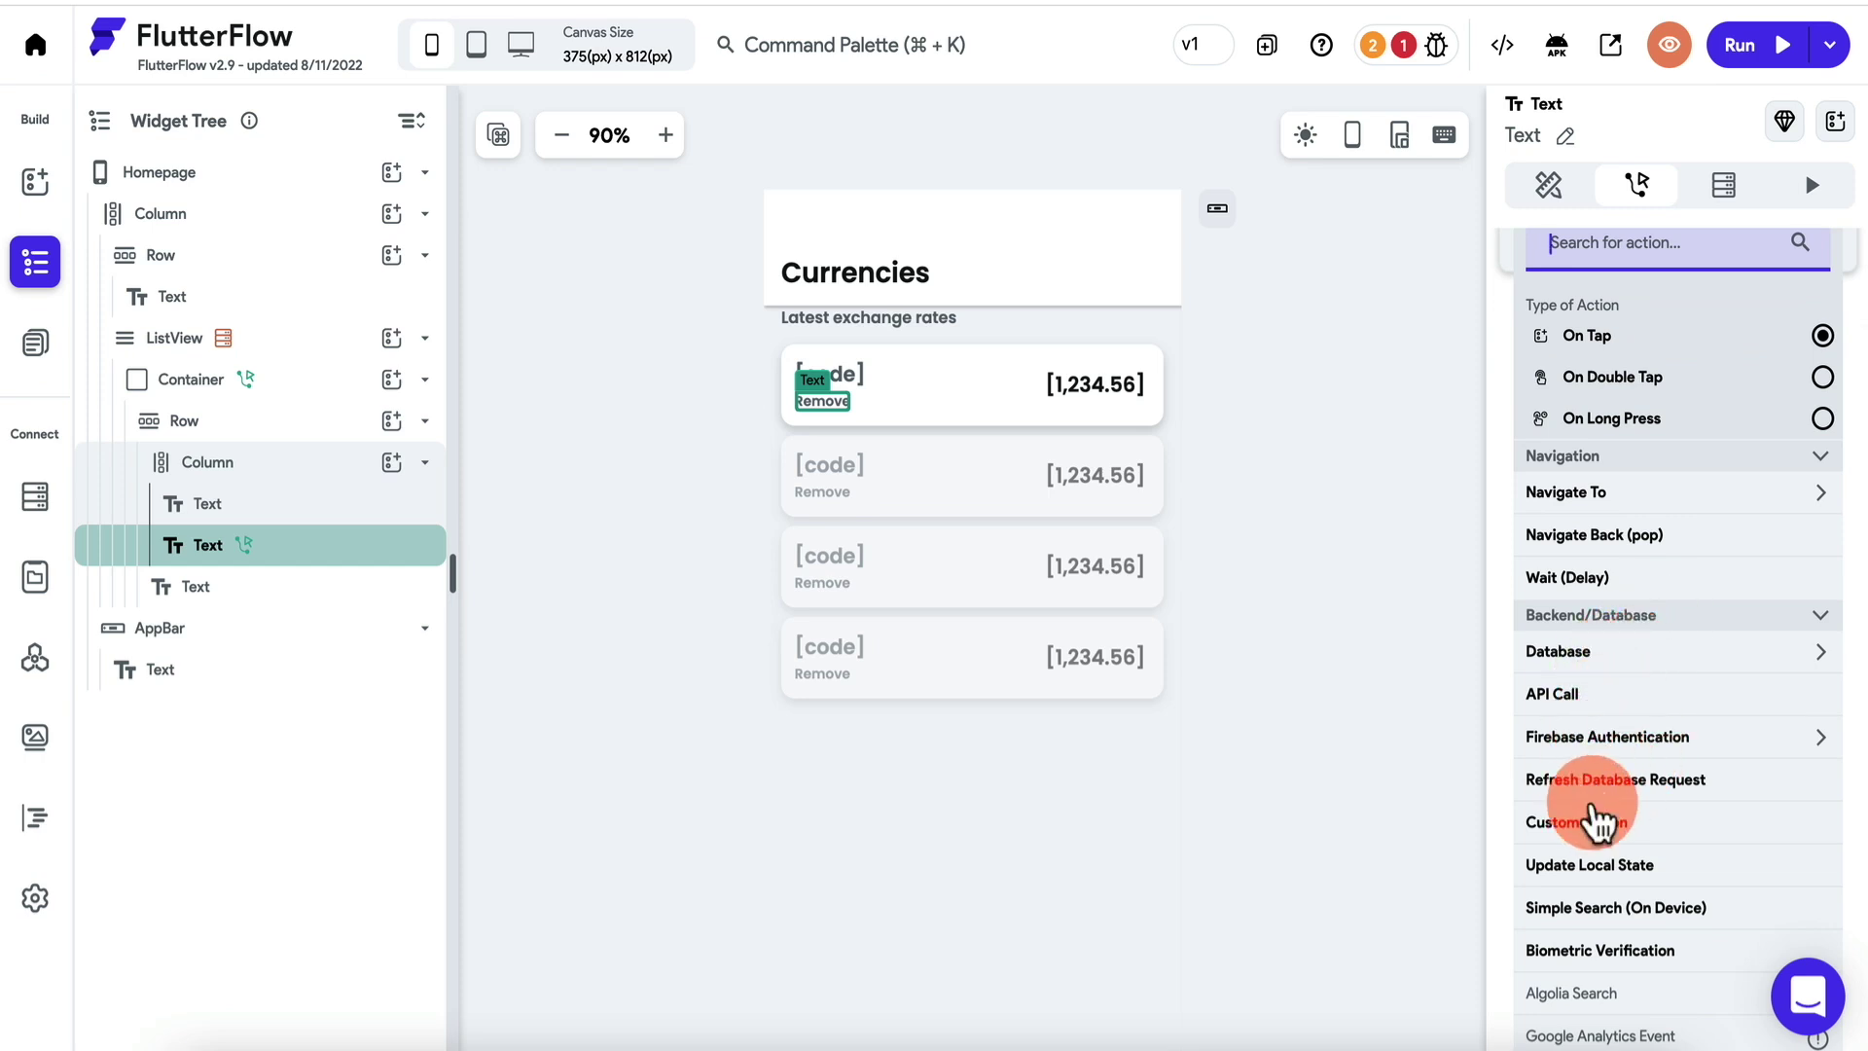
pyautogui.click(1620, 669)
pyautogui.click(1600, 736)
# Set the reference to update to the currencies document's Reference.
pyautogui.click(1630, 602)
pyautogui.click(1221, 642)
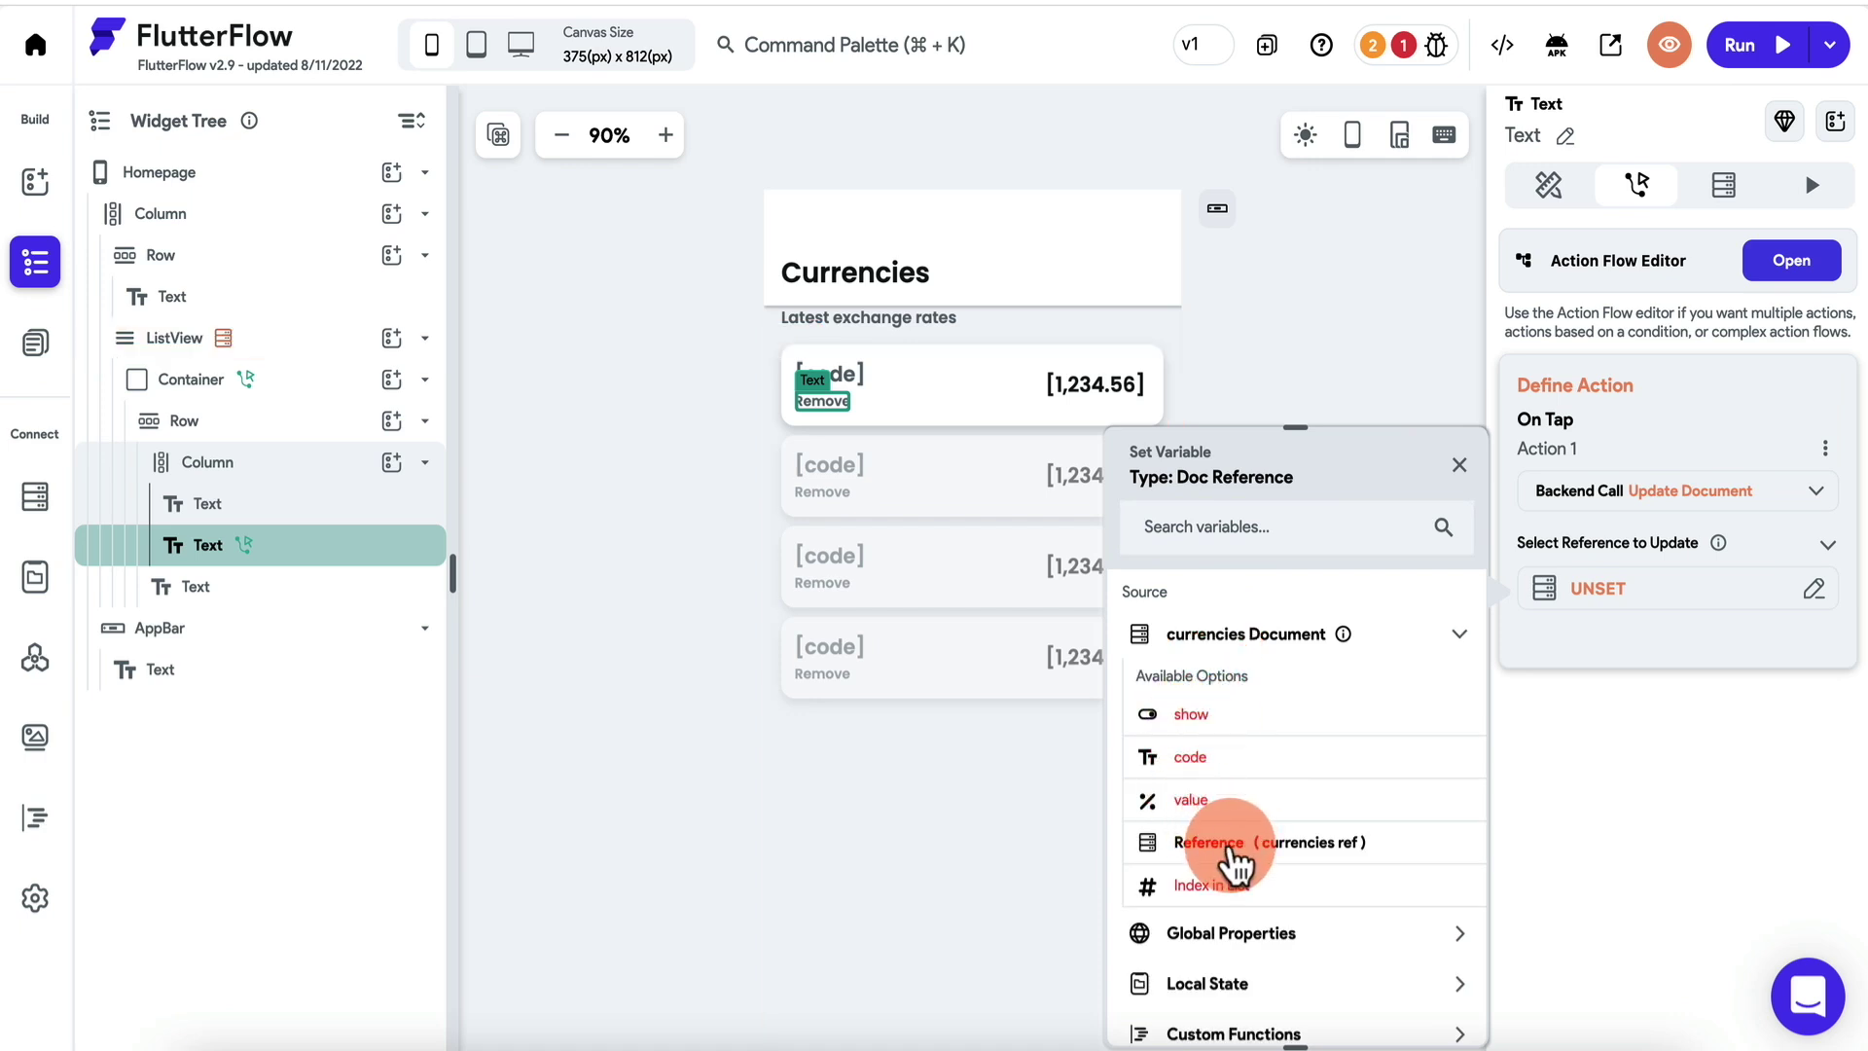
pyautogui.click(1235, 861)
# Add the show field to the document update with the specific value False and run the app.
pyautogui.click(1589, 674)
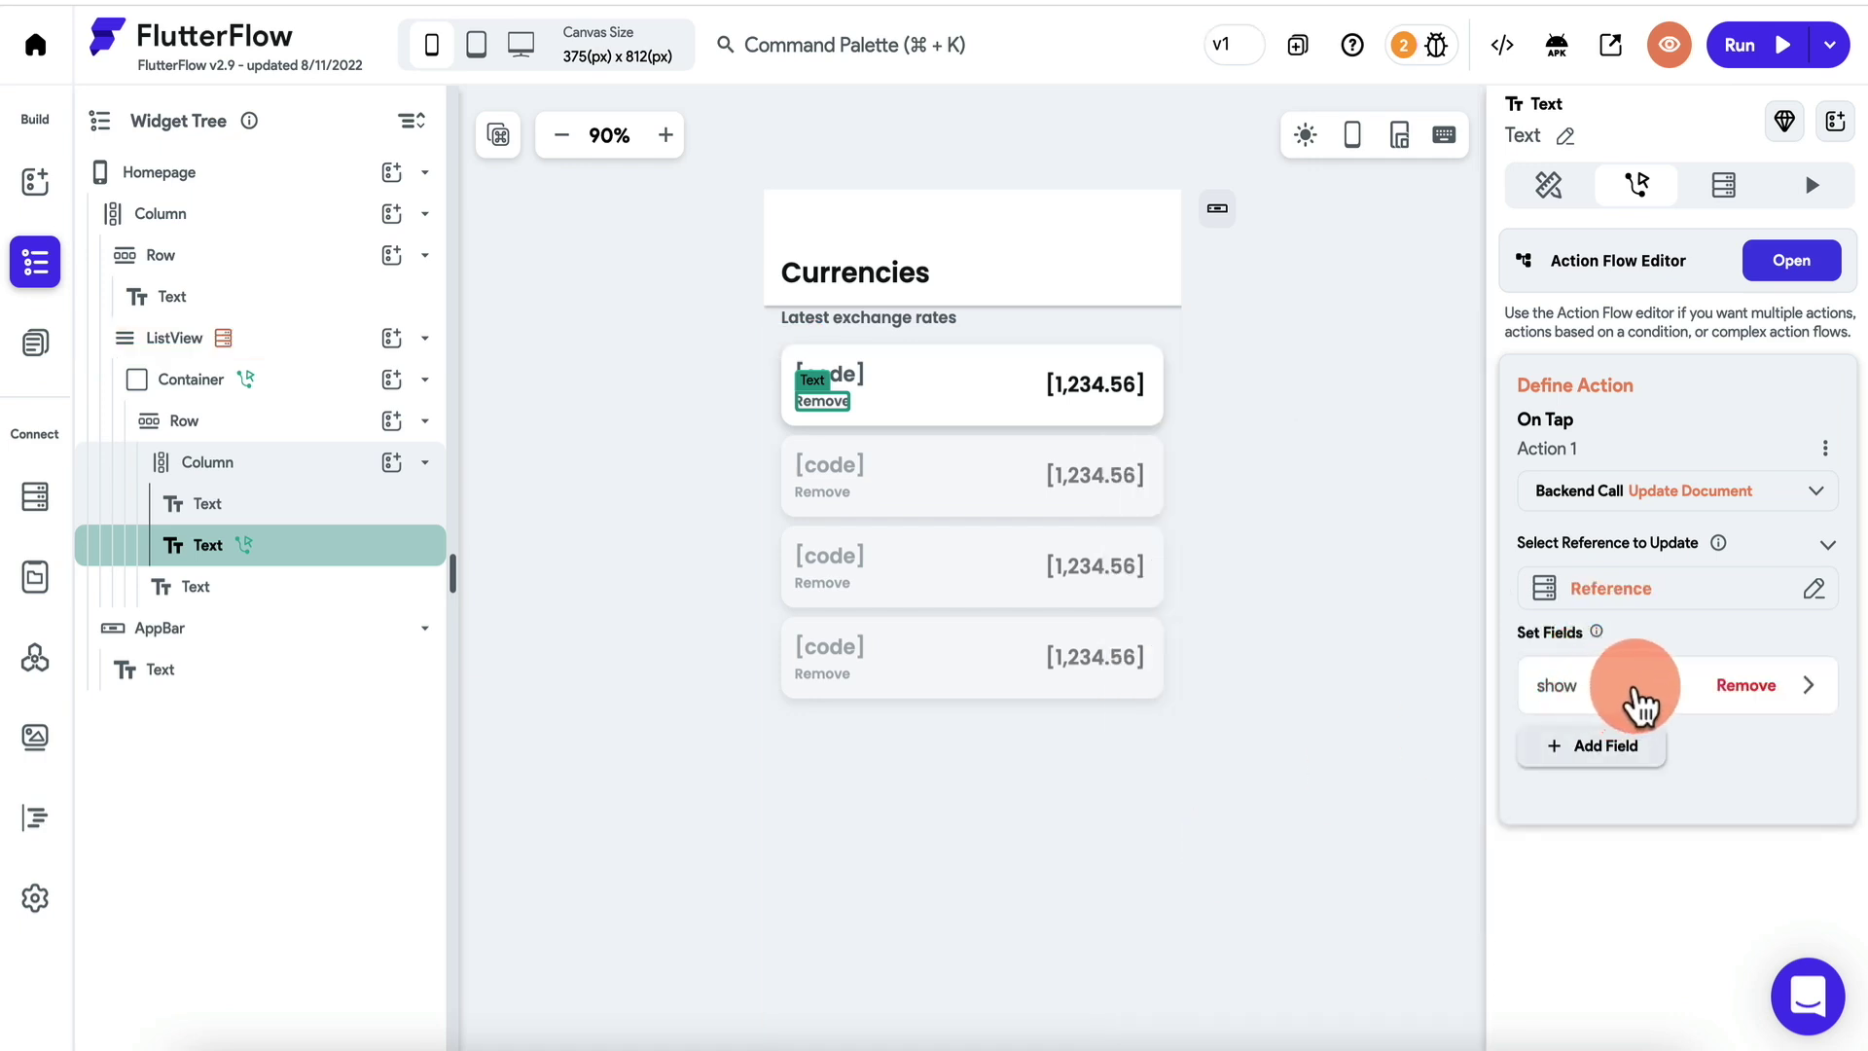
pyautogui.click(1641, 700)
pyautogui.scroll(-3, 1638, 697)
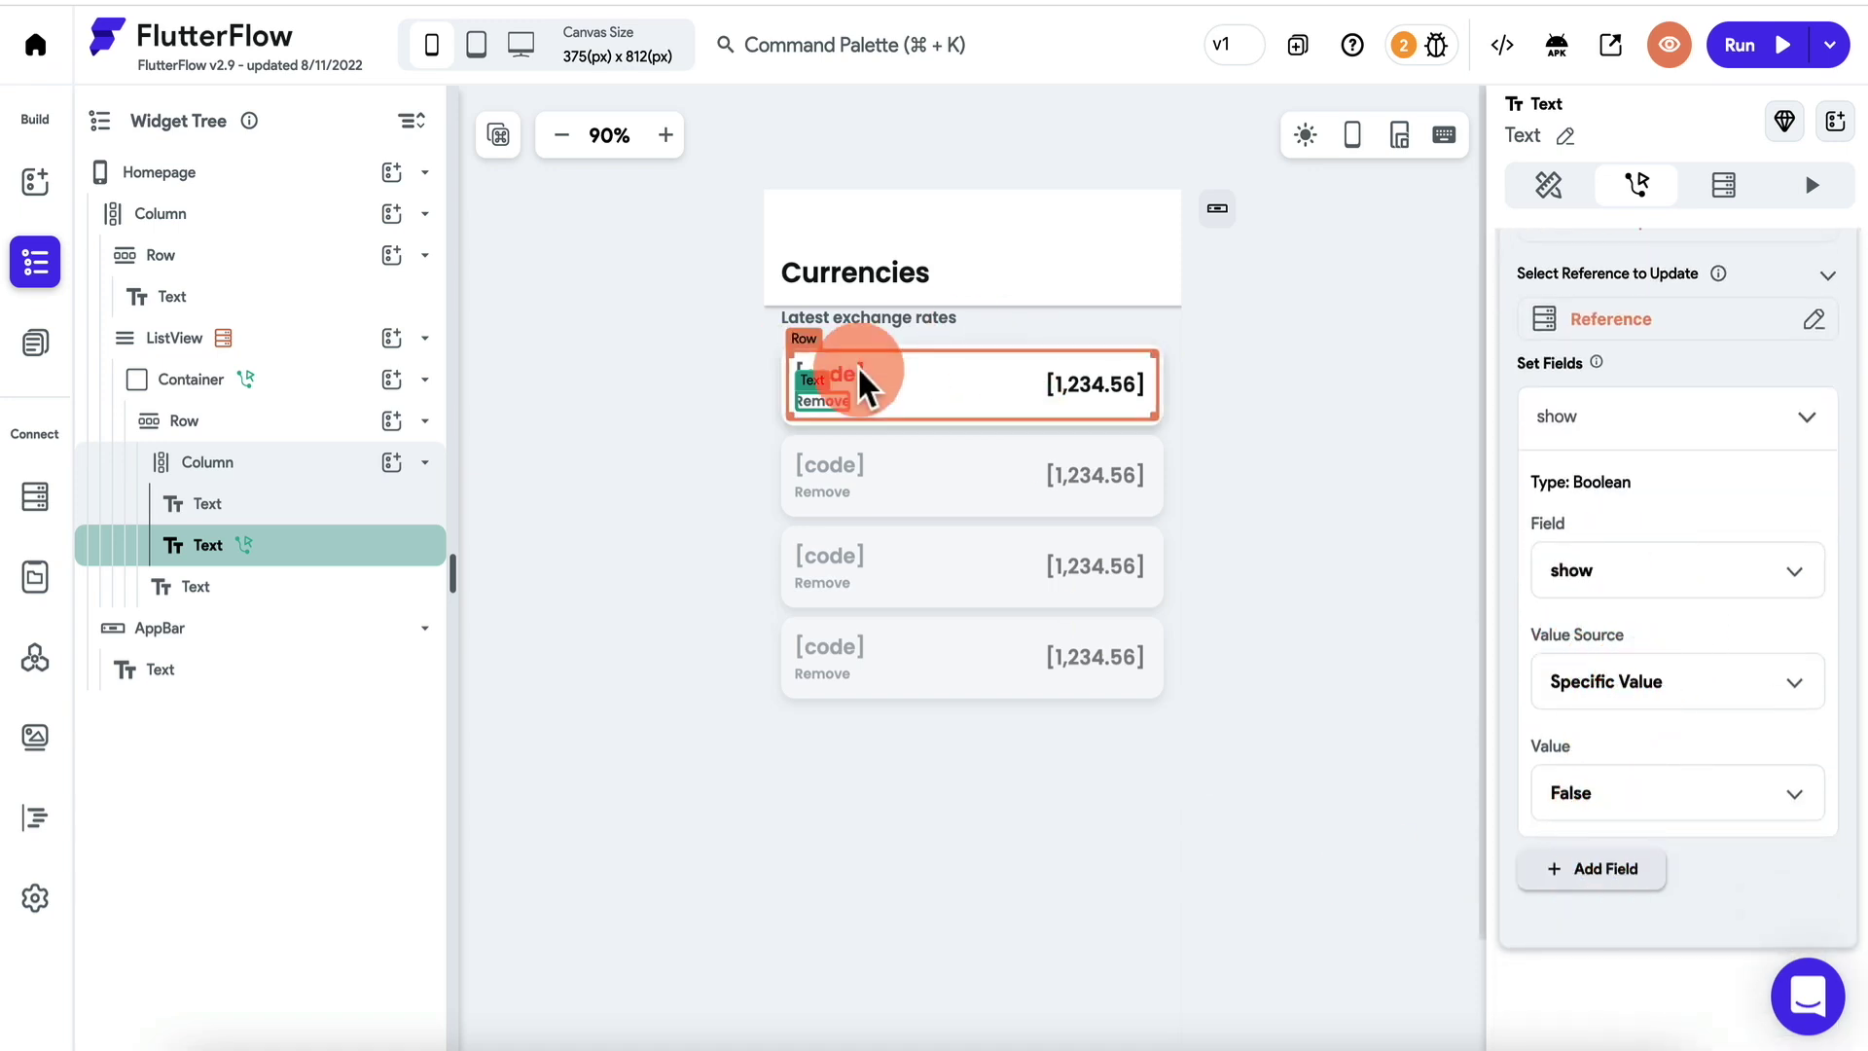
pyautogui.click(1779, 54)
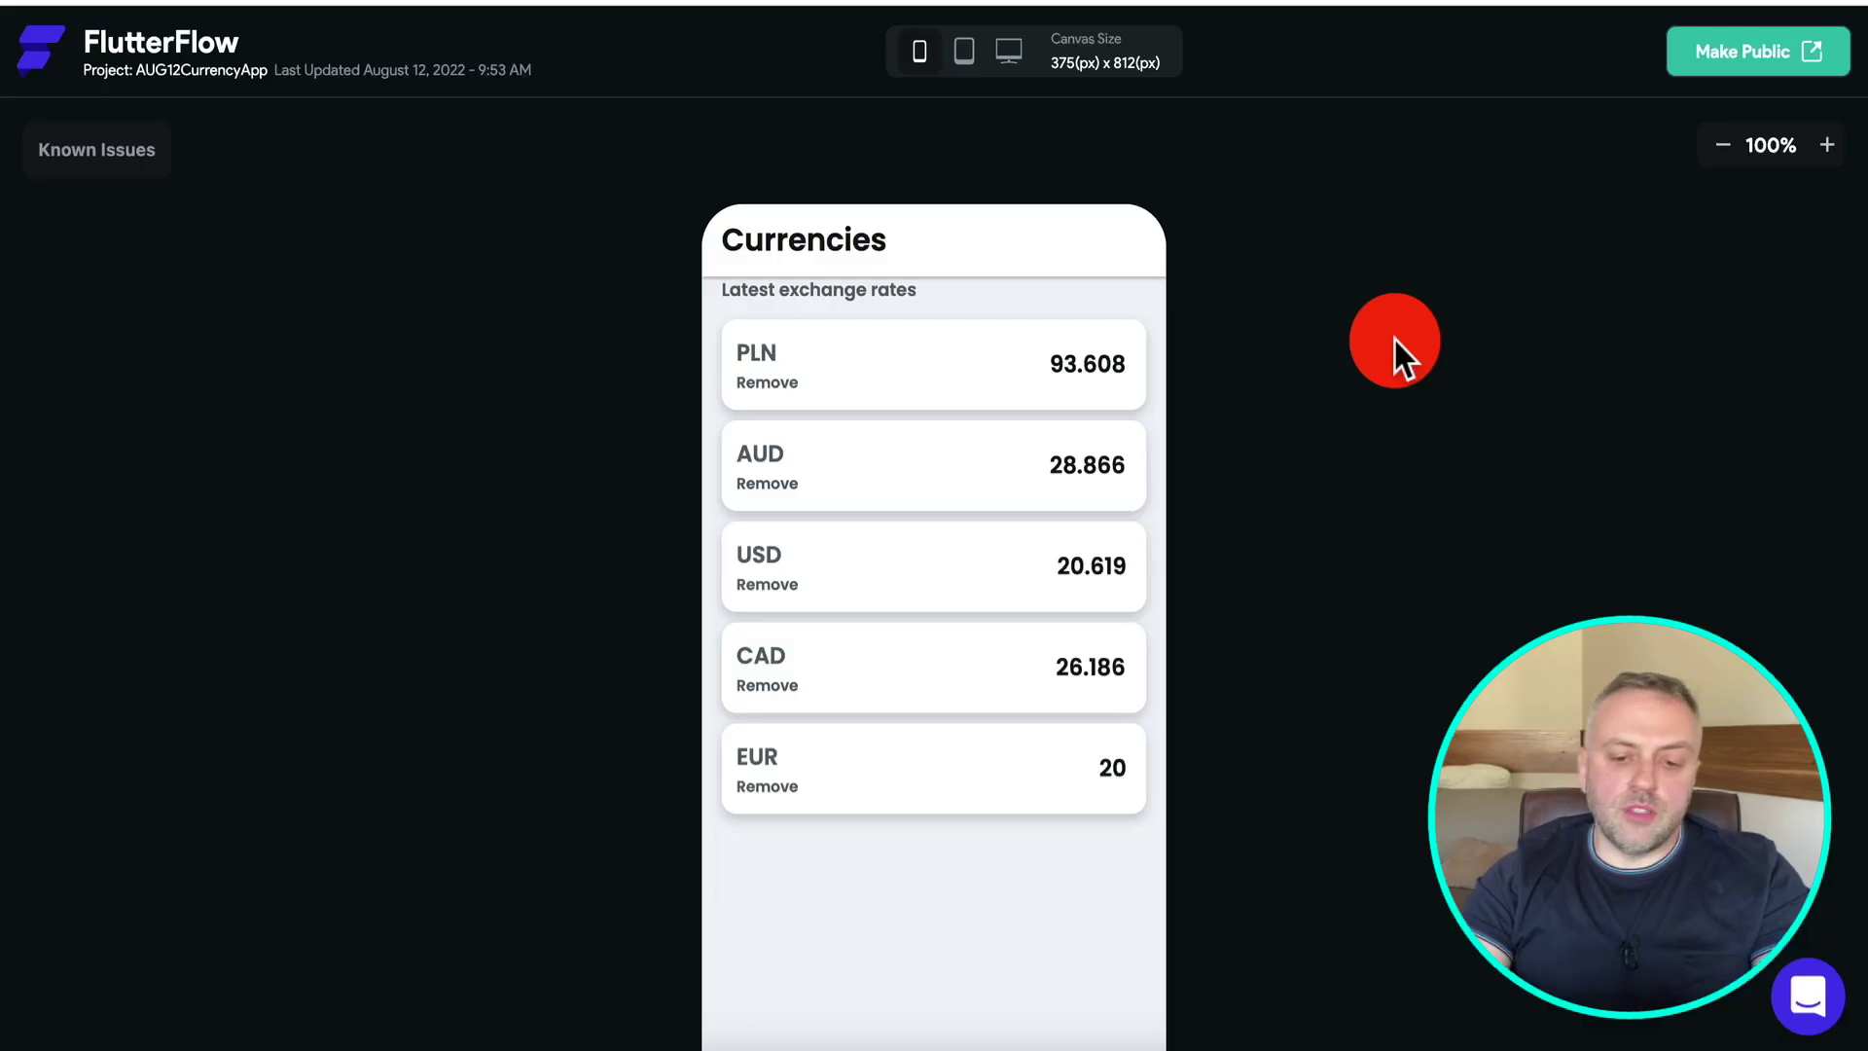
# Remove PLN and EUR in the running app and check the show field of their documents in Firestore.
pyautogui.click(775, 390)
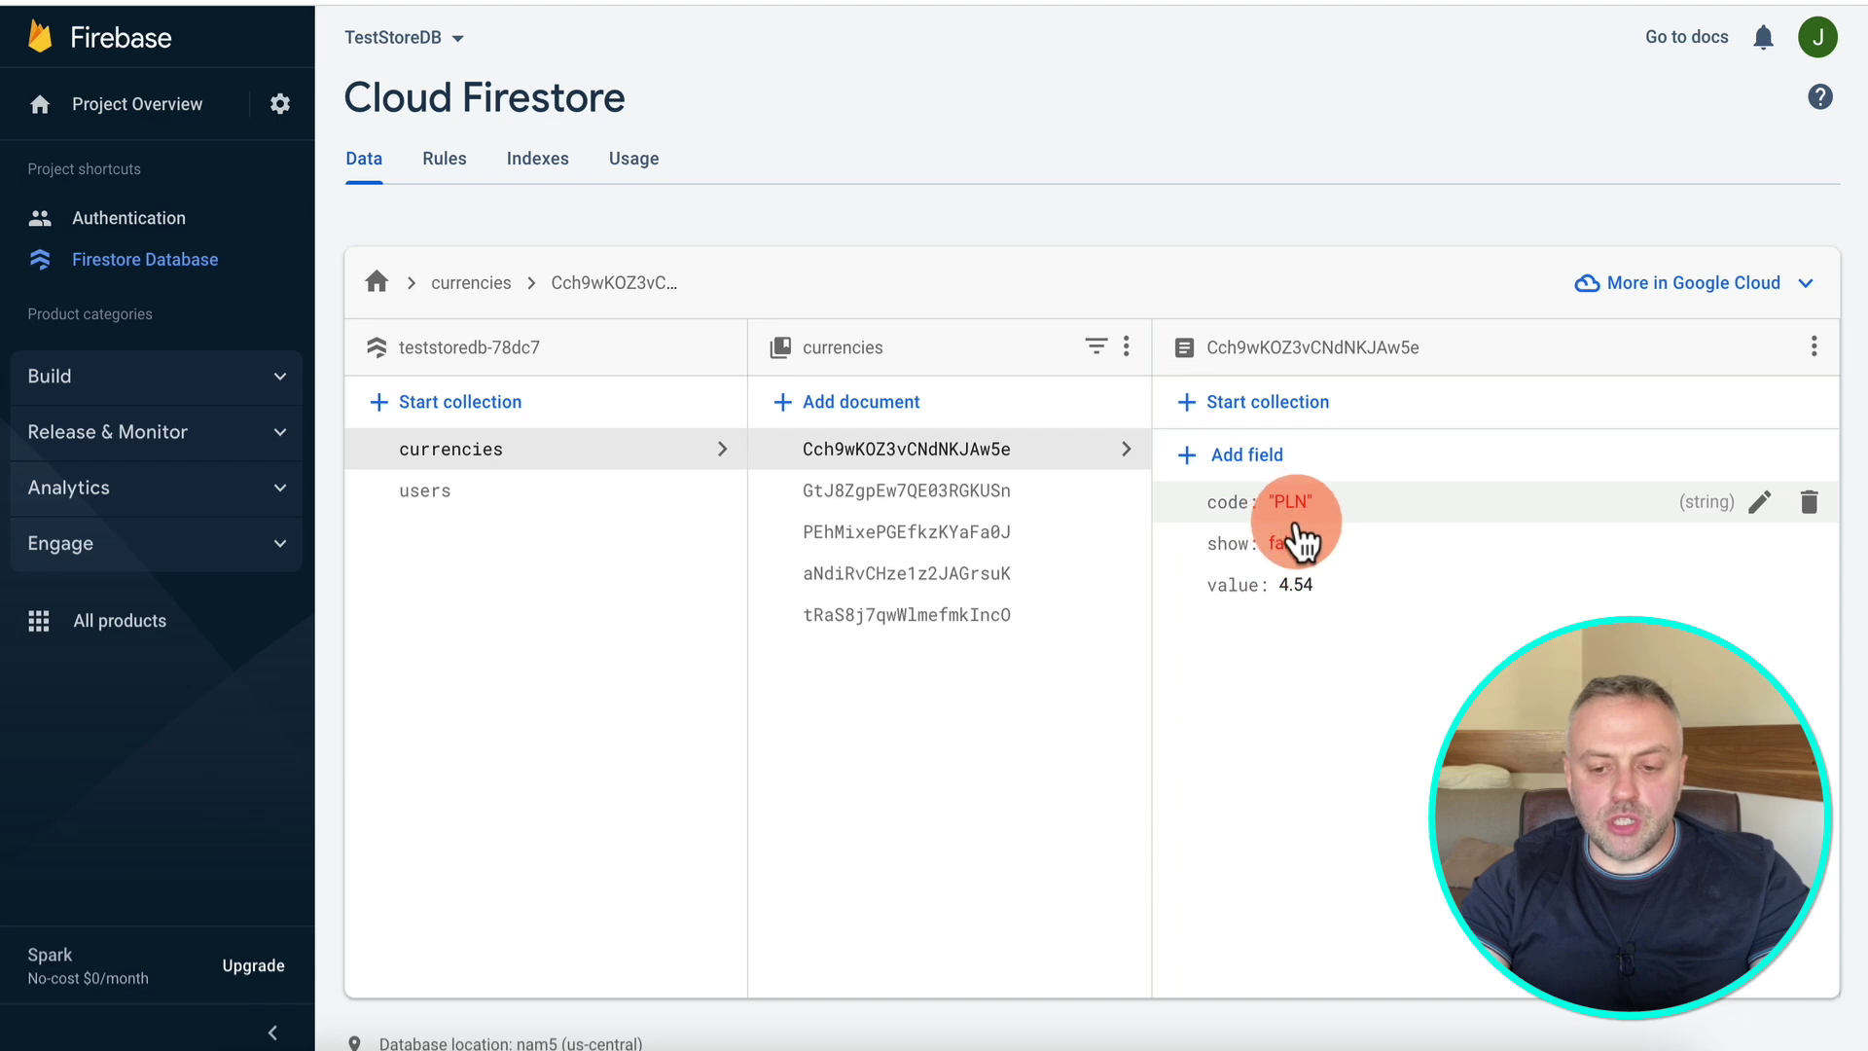
pyautogui.click(963, 613)
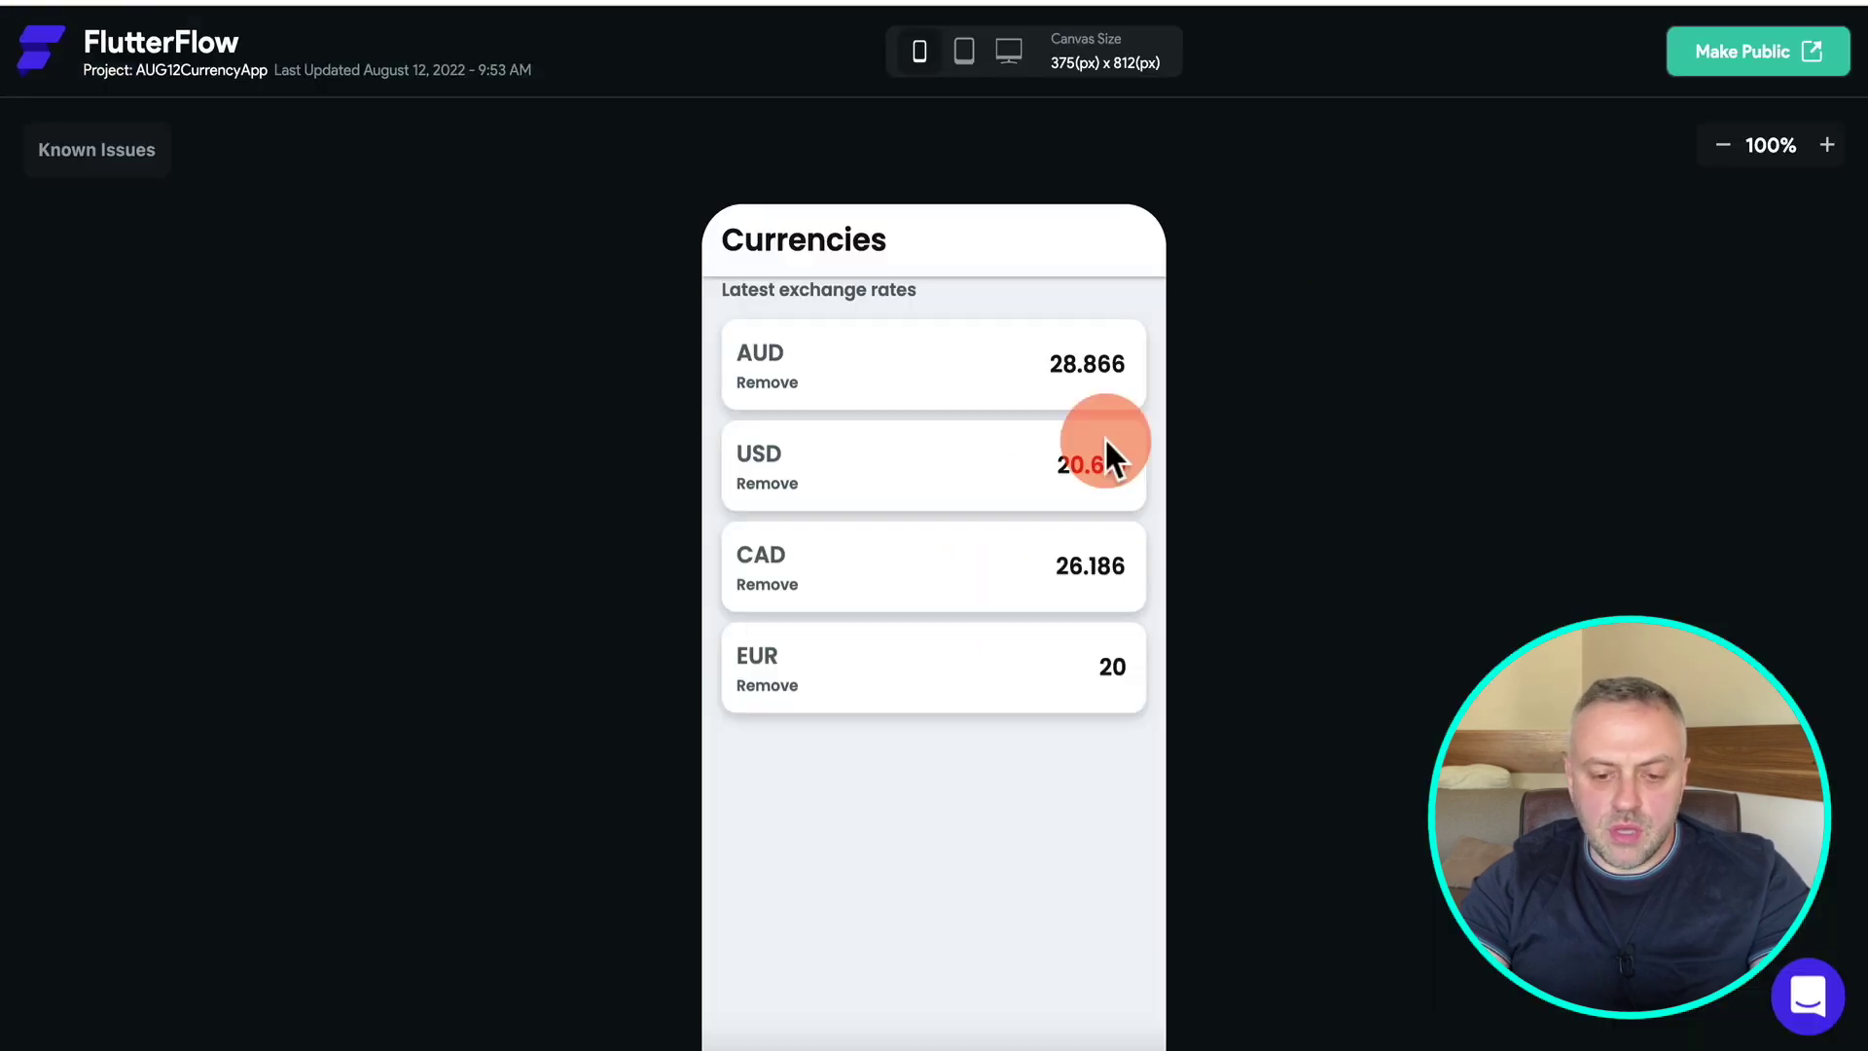
pyautogui.click(781, 689)
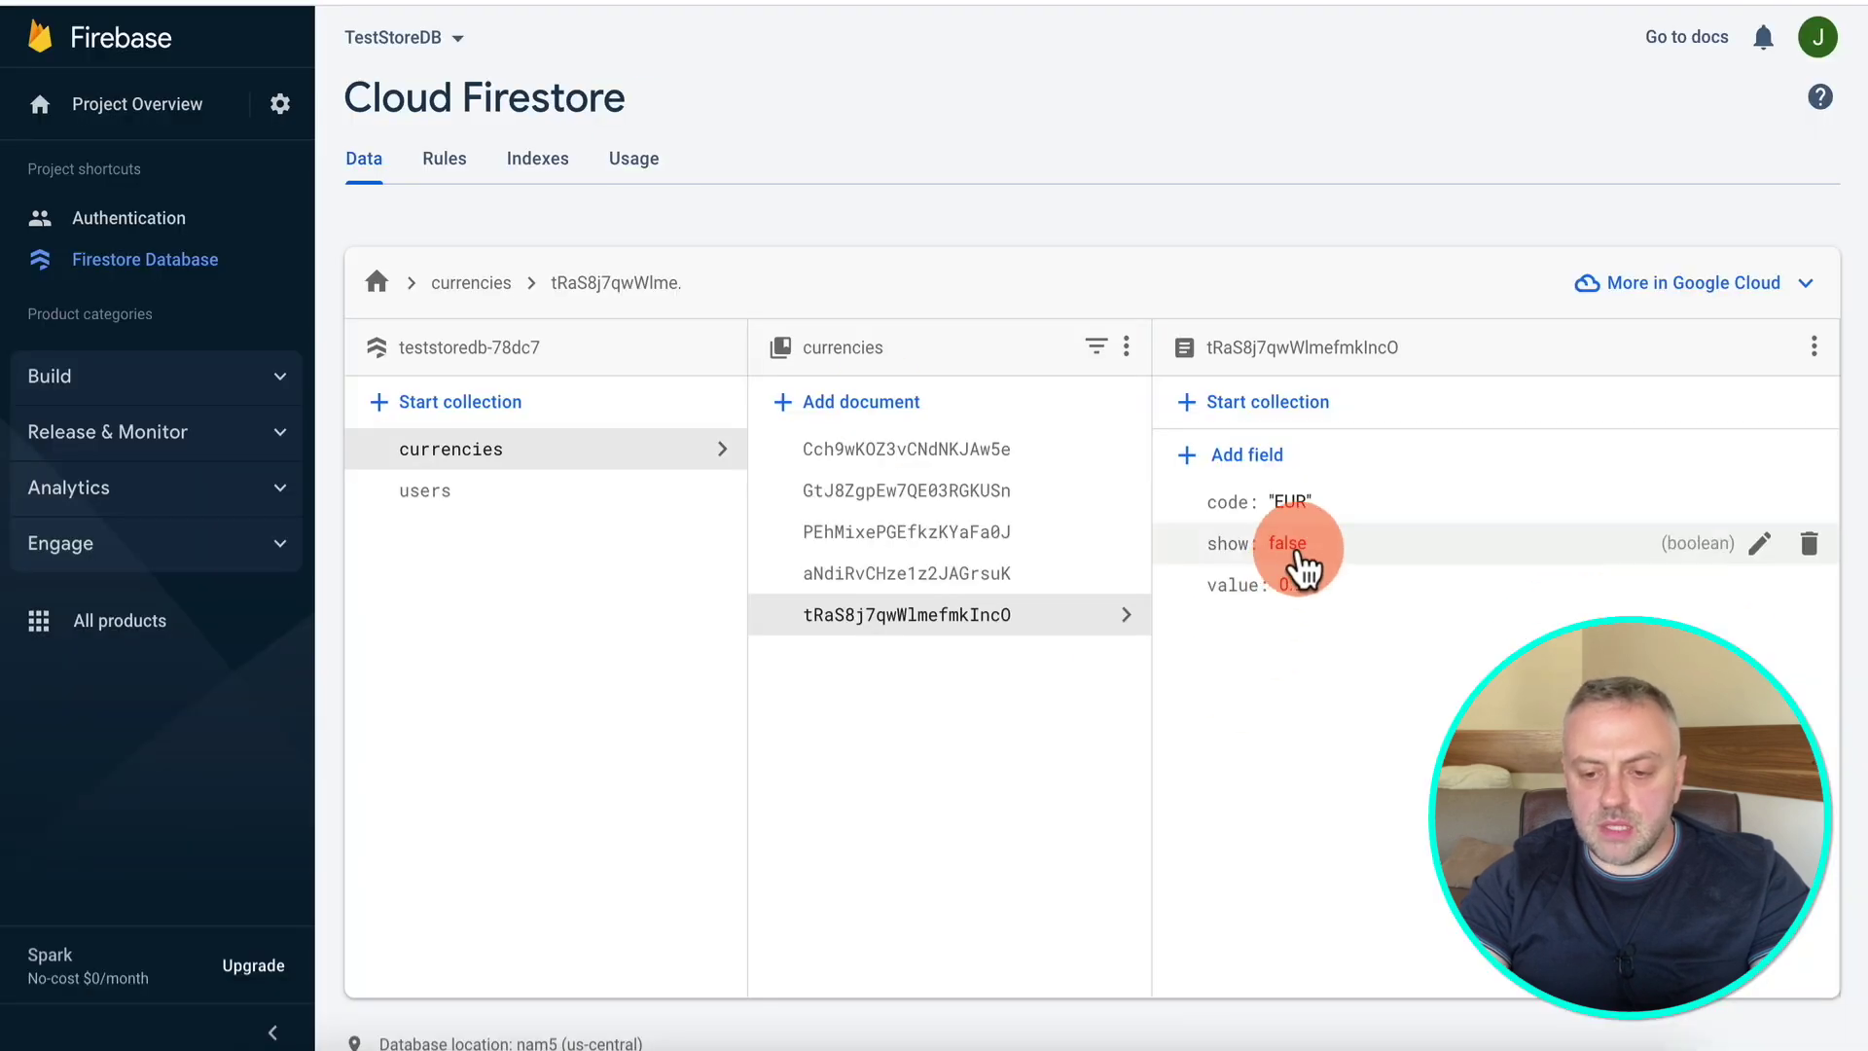
pyautogui.click(1304, 561)
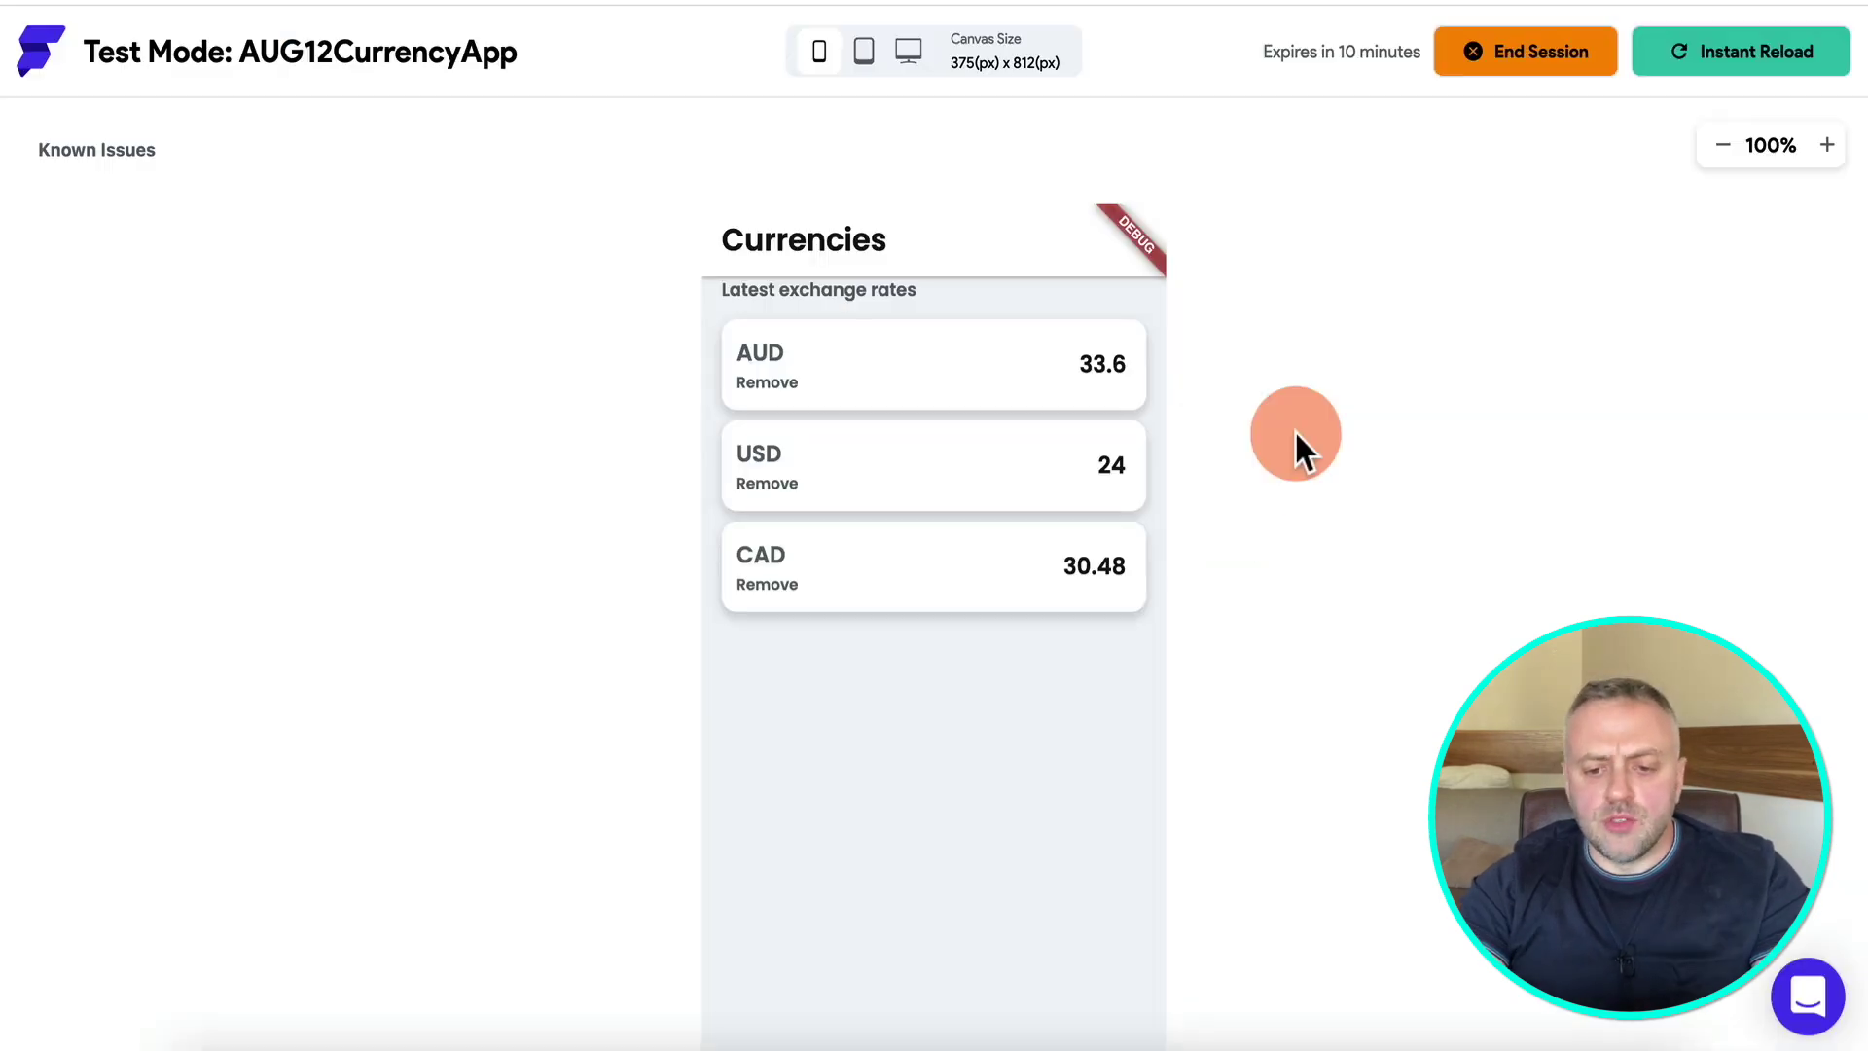
# In test mode, open the USD rate's bottom sheet, set the value to 1 and submit it.
pyautogui.click(1104, 469)
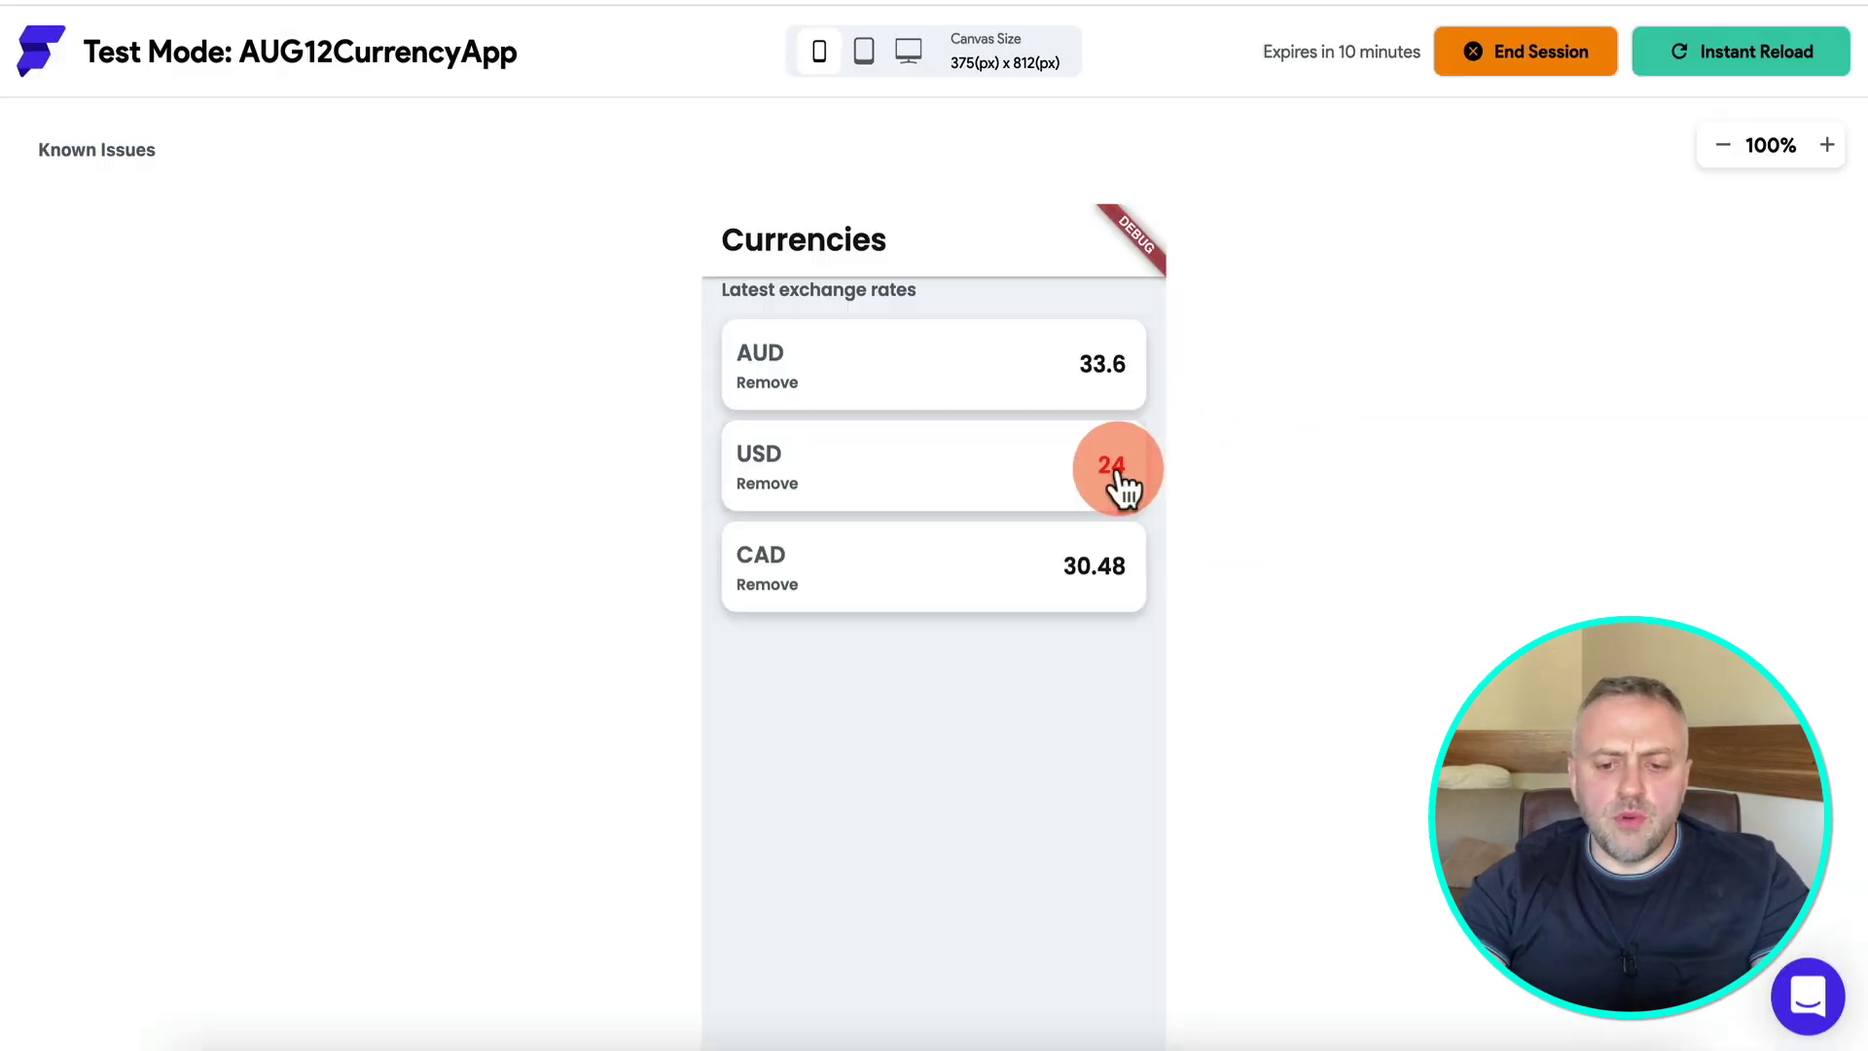
pyautogui.click(954, 202)
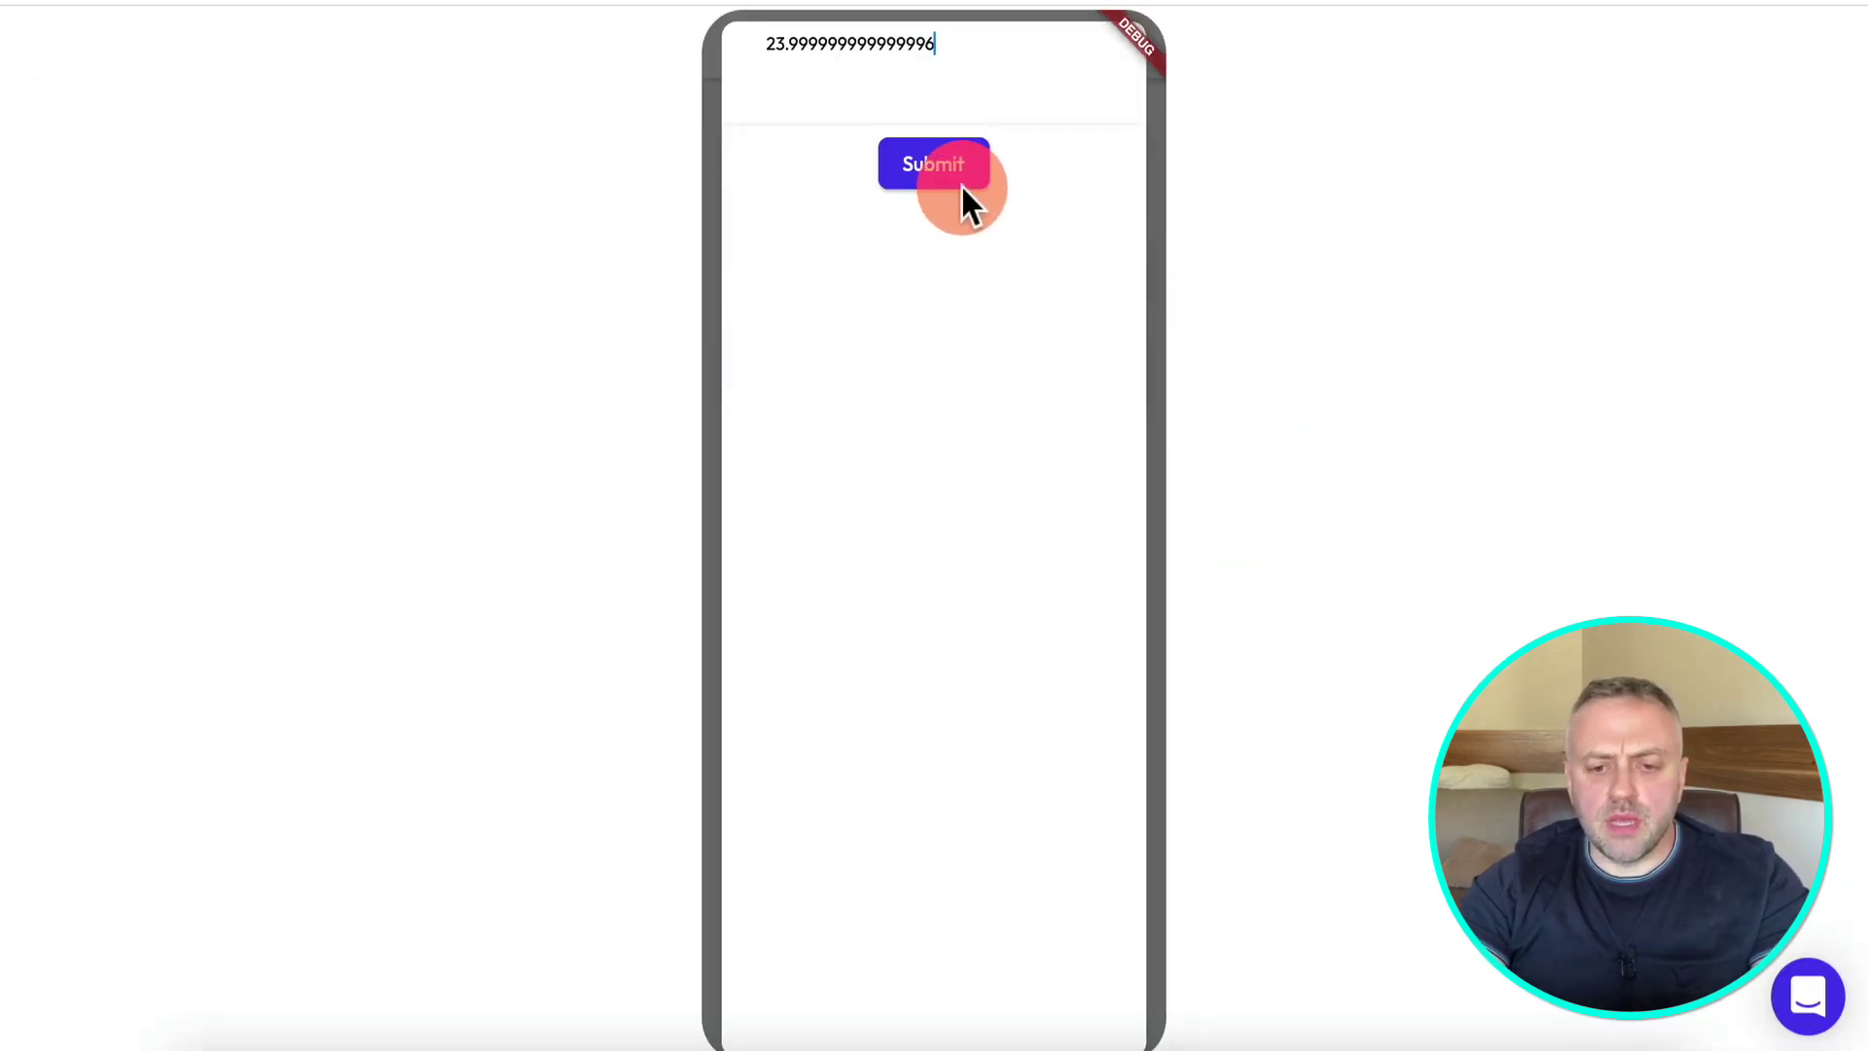
pyautogui.click(936, 173)
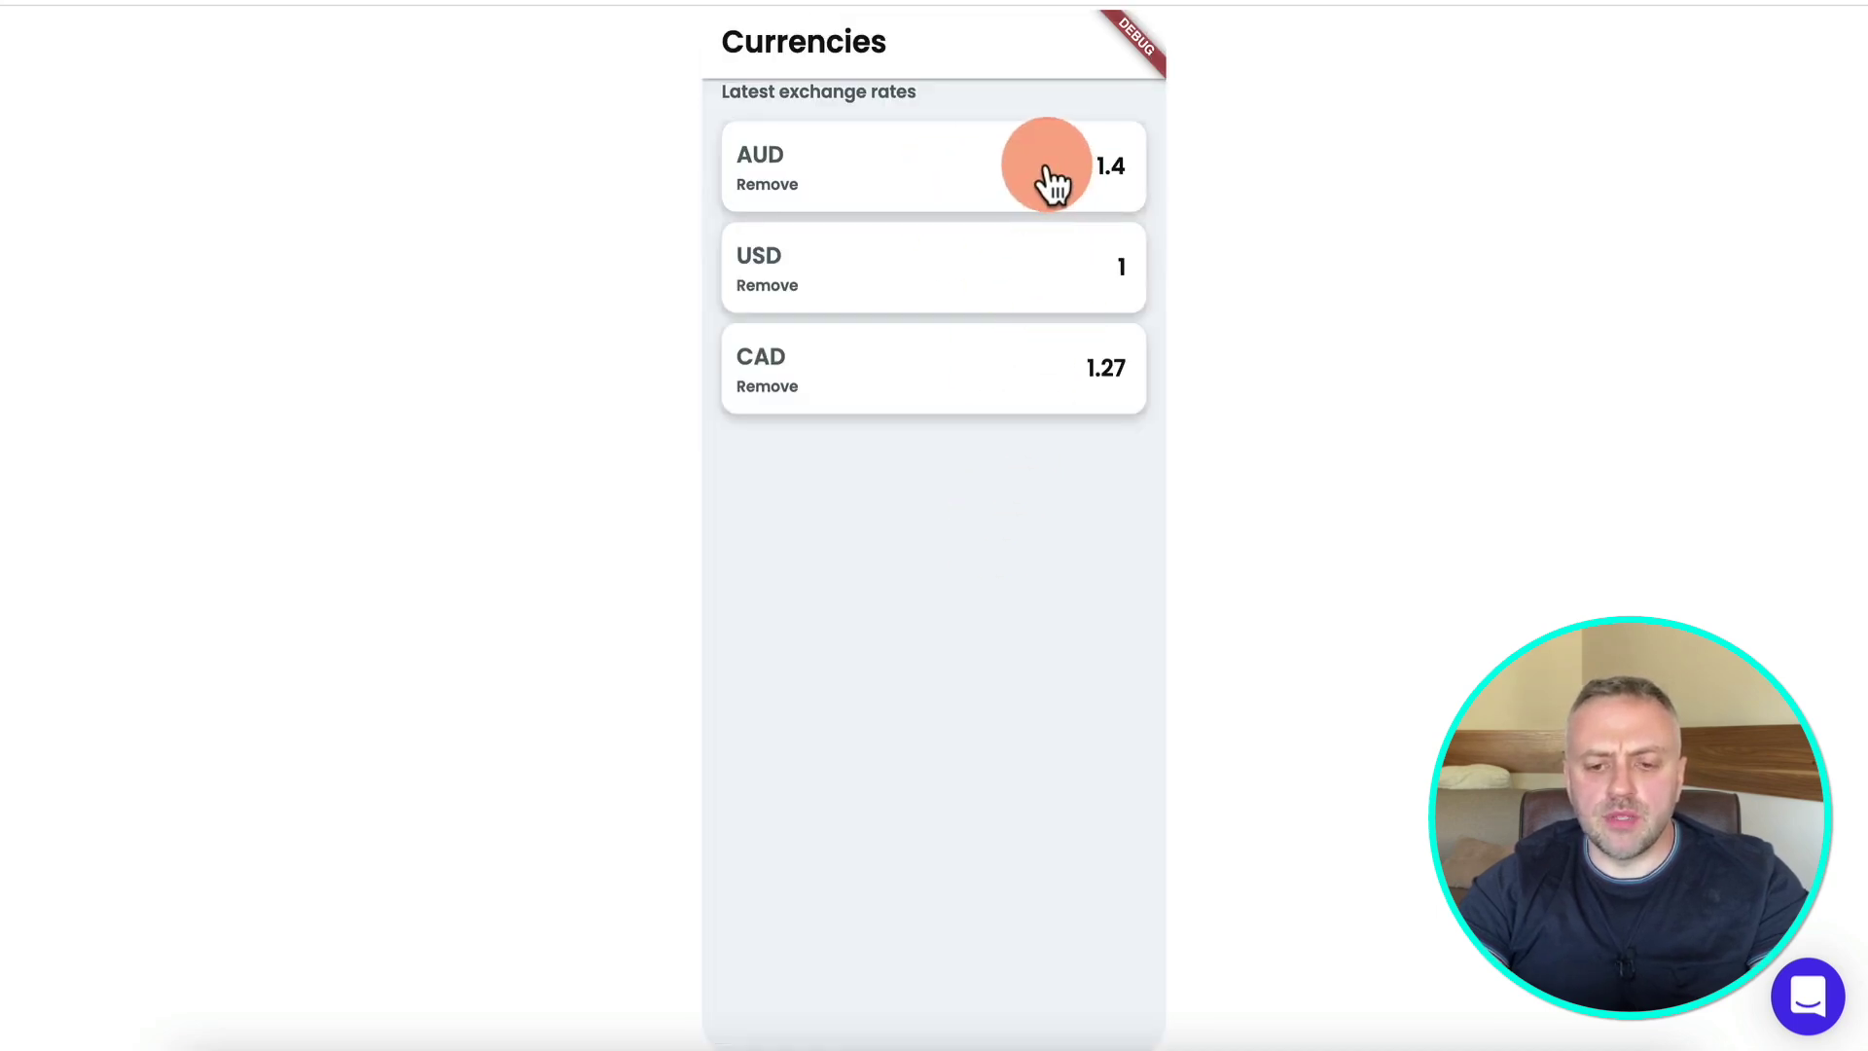
# Check the values prefilled in the AUD and CAD bottom sheets, submitting each one as it is.
pyautogui.moveTo(1047, 175); pyautogui.dragTo(996, 175)
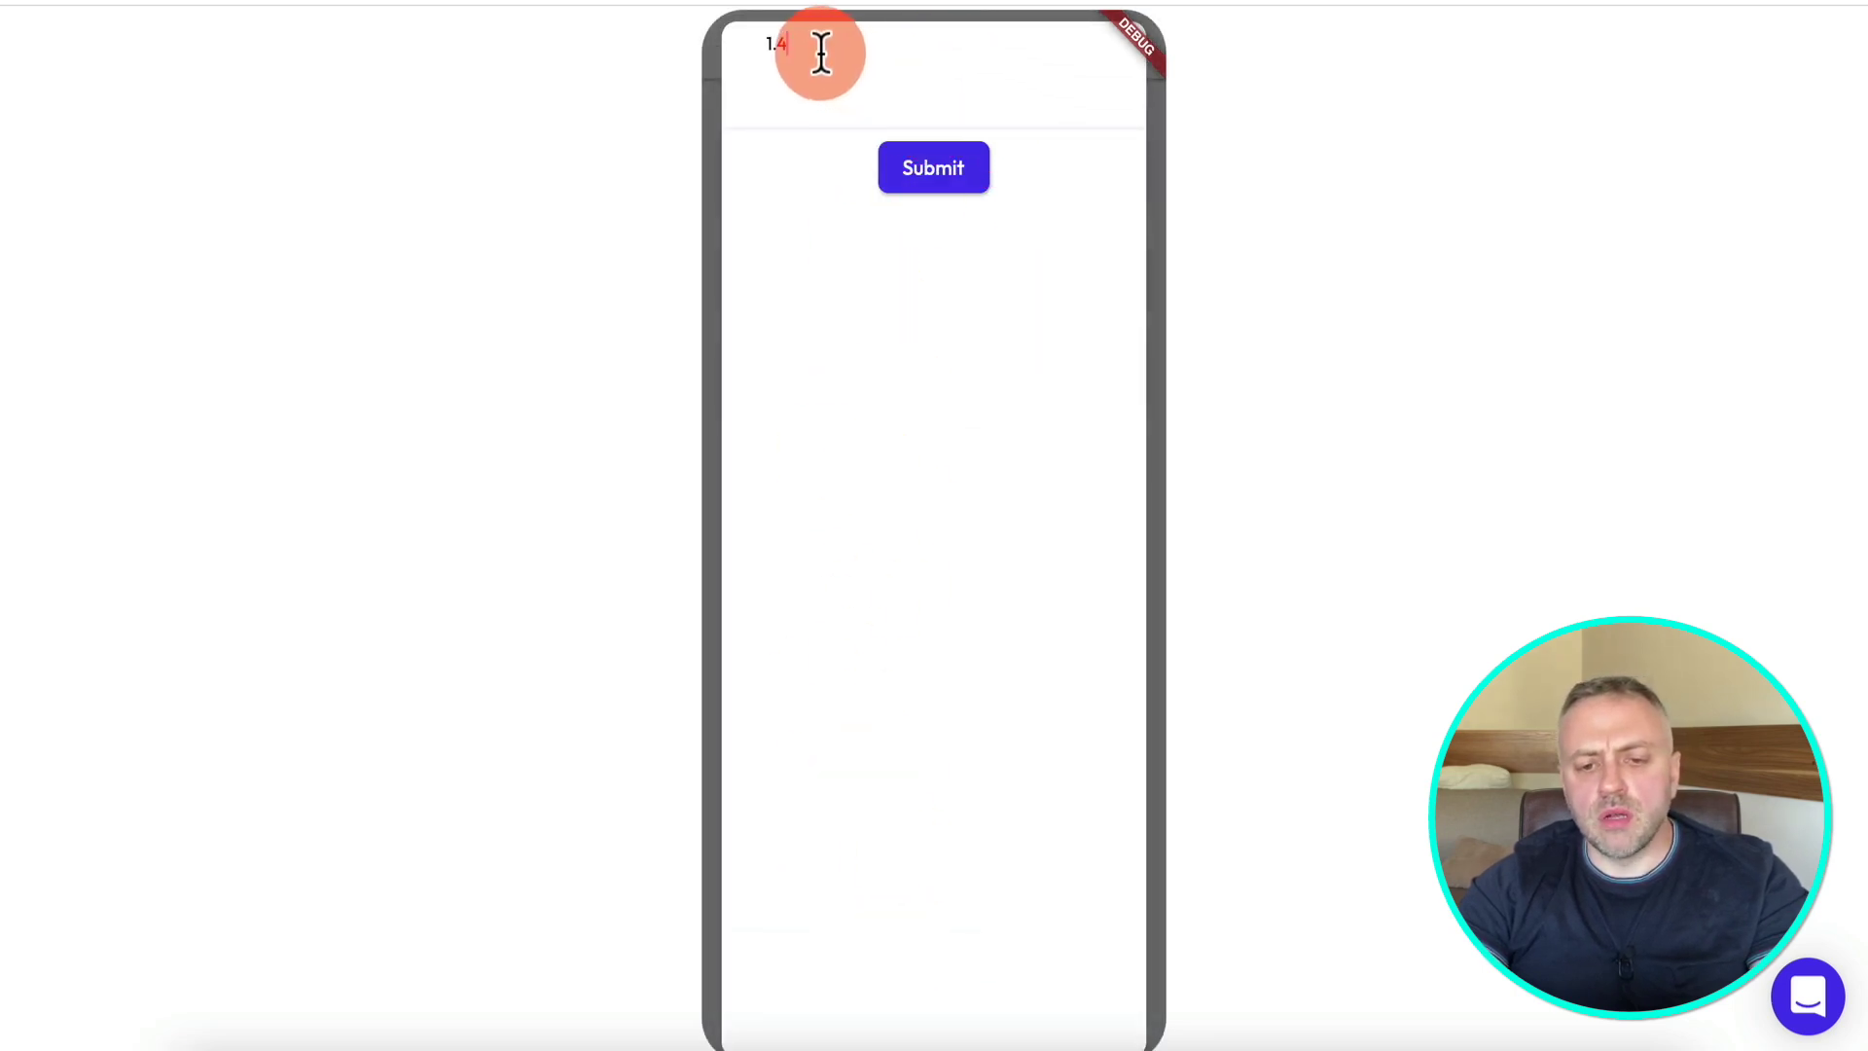
pyautogui.click(934, 185)
pyautogui.click(1012, 330)
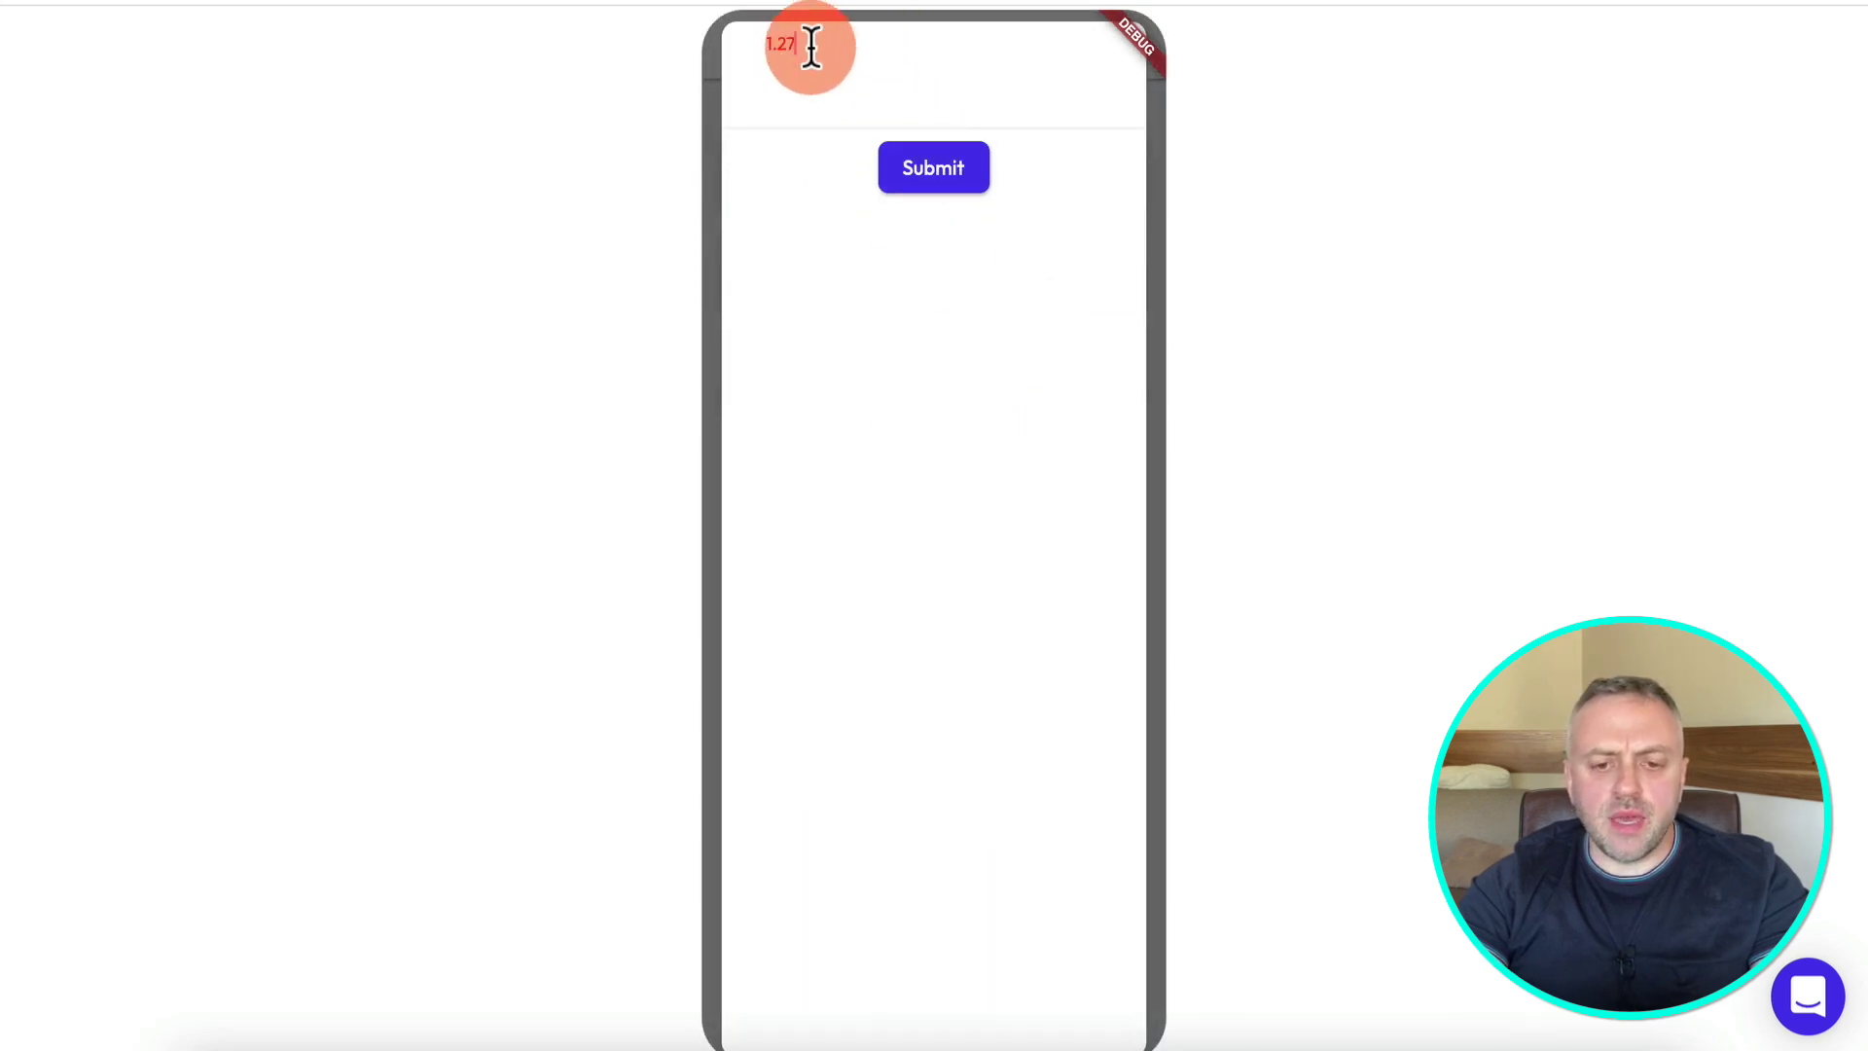
pyautogui.click(941, 195)
pyautogui.click(1064, 297)
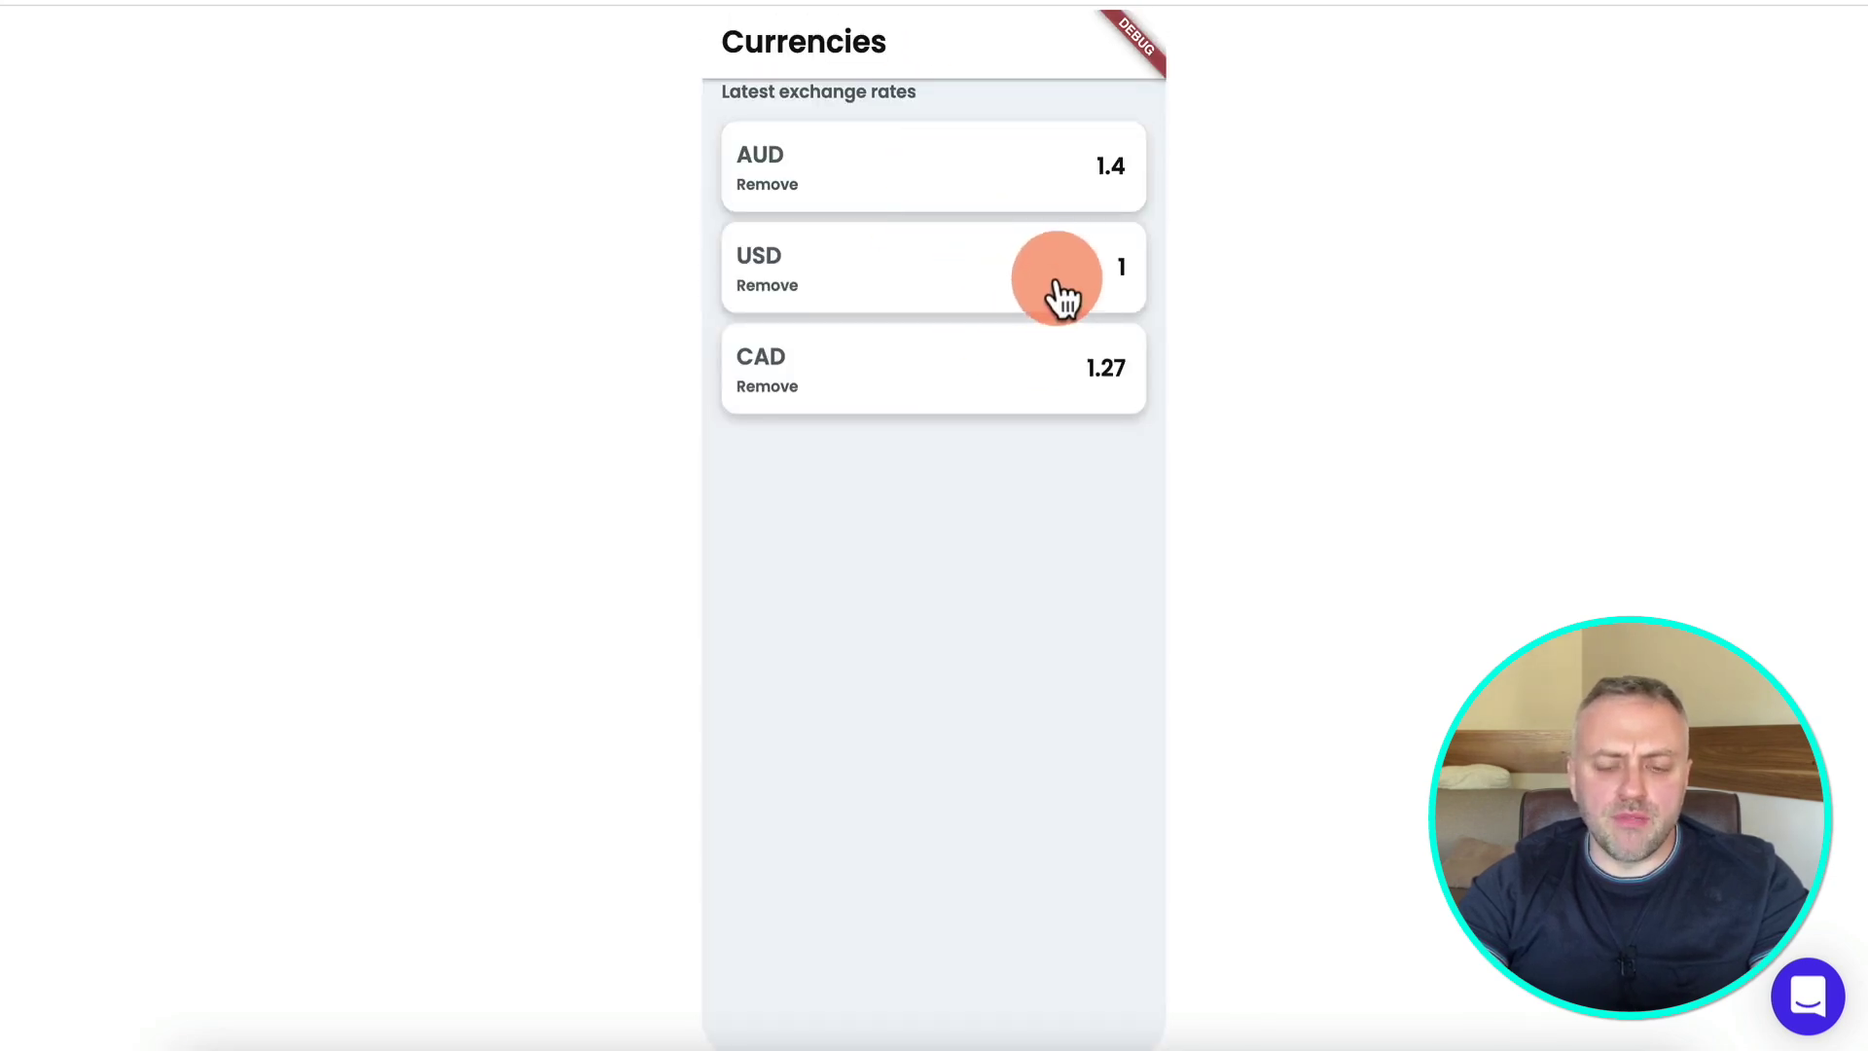
pyautogui.click(1083, 366)
# Set the USD rate to 5 through its bottom sheet and submit it.
pyautogui.click(1059, 263)
pyautogui.click(876, 96)
pyautogui.press('BackSpace')
pyautogui.write('5')
pyautogui.click(932, 190)
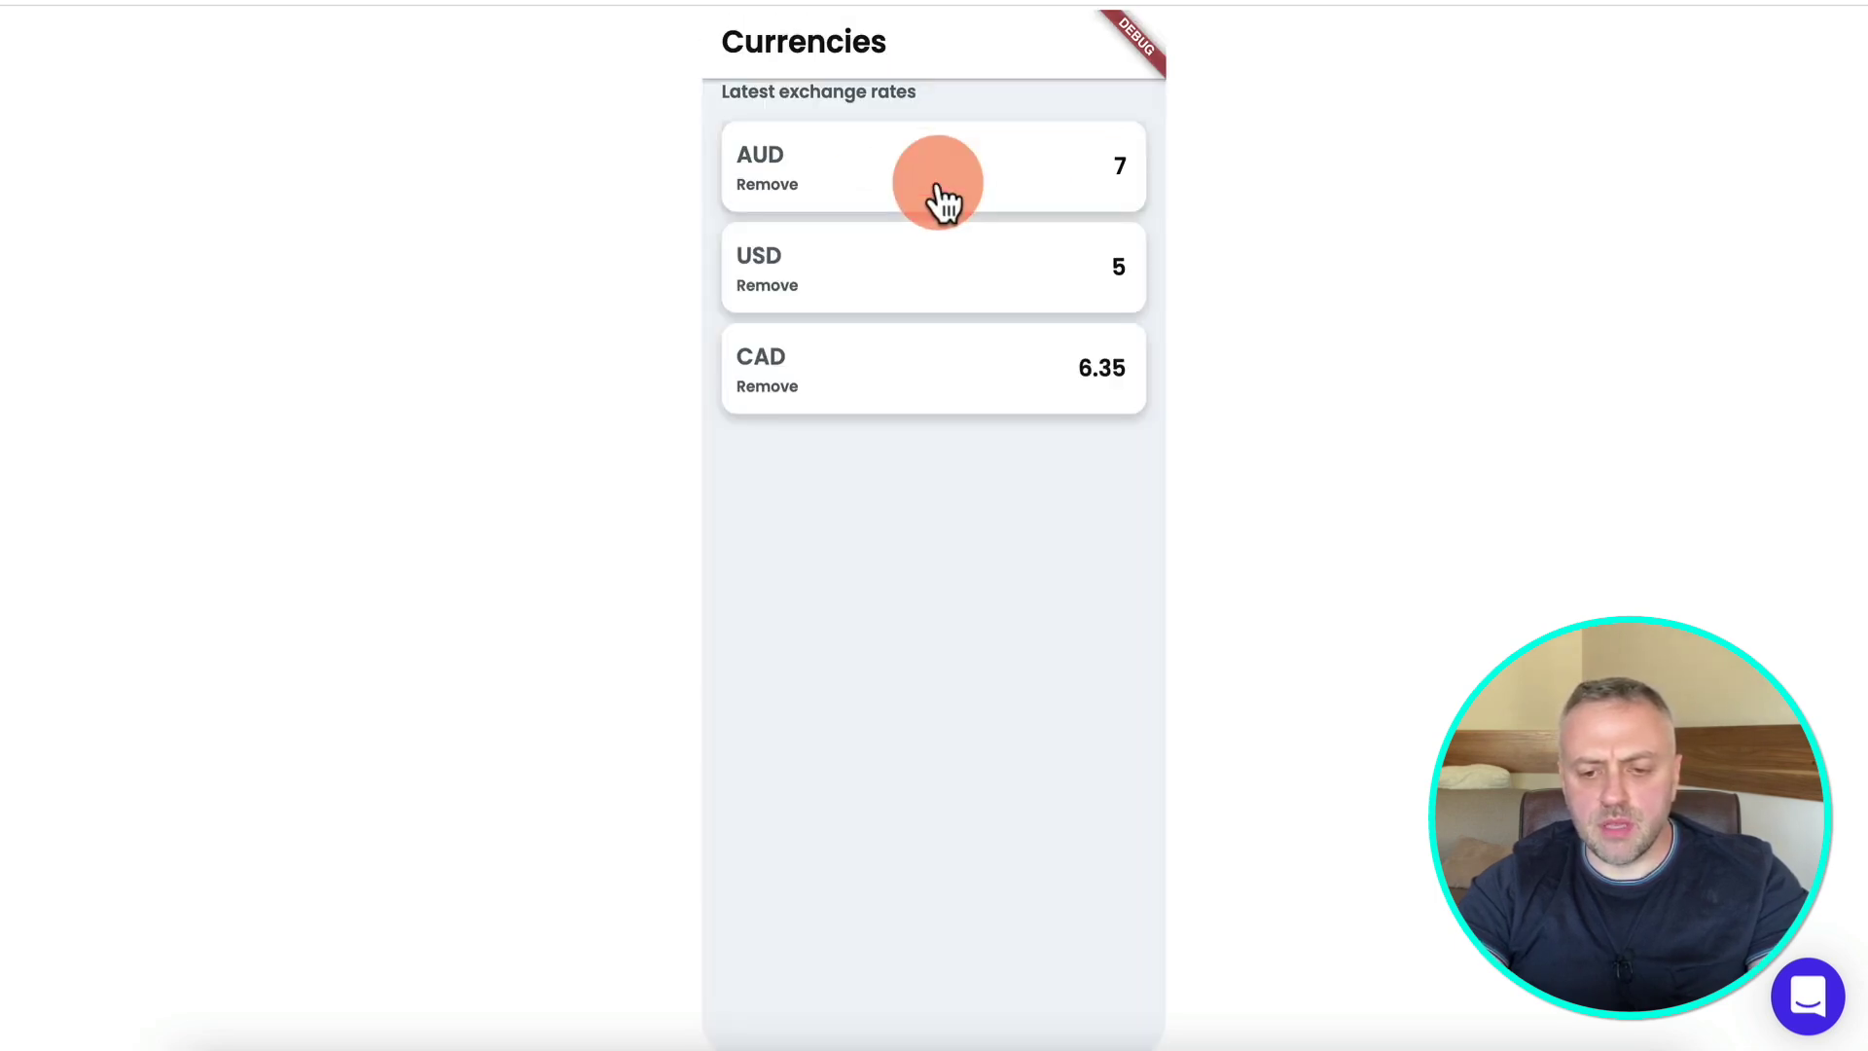
# Set the AUD rate to 7.1, check the value prefilled in the CAD bottom sheet and leave the test session.
pyautogui.click(1034, 401)
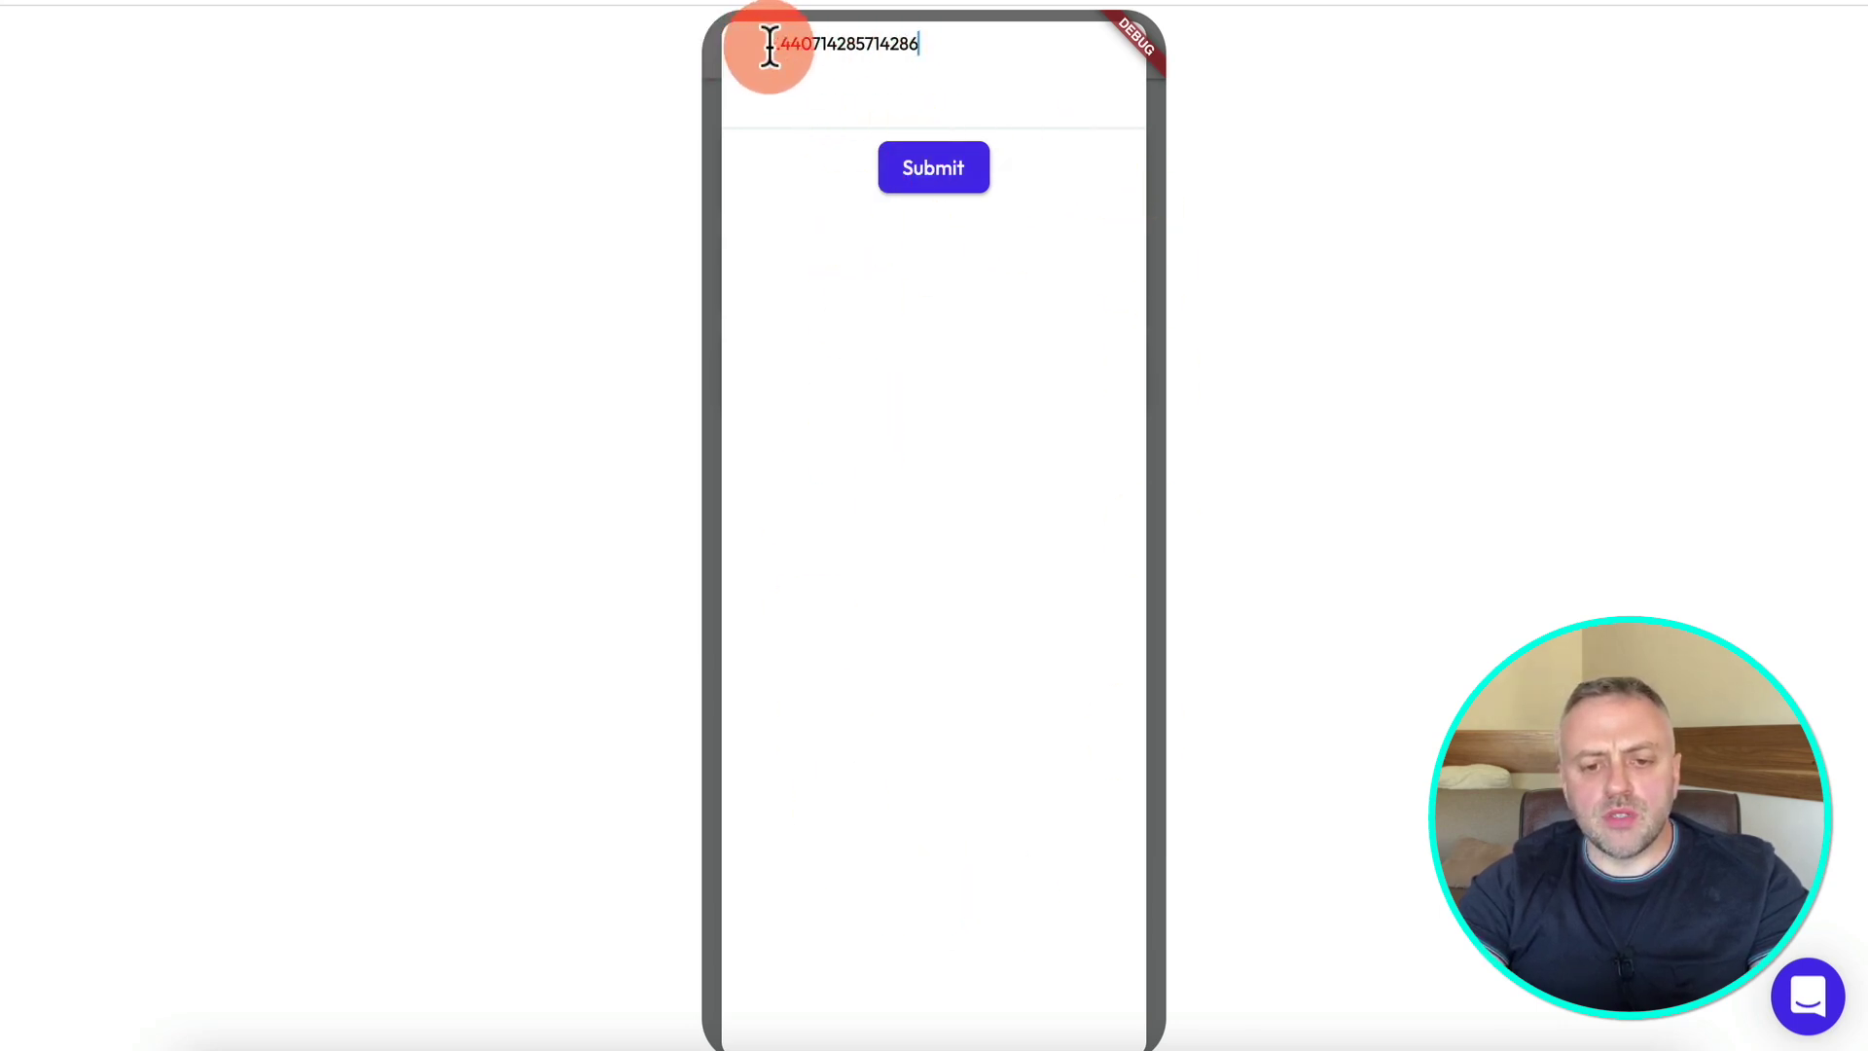
pyautogui.click(932, 171)
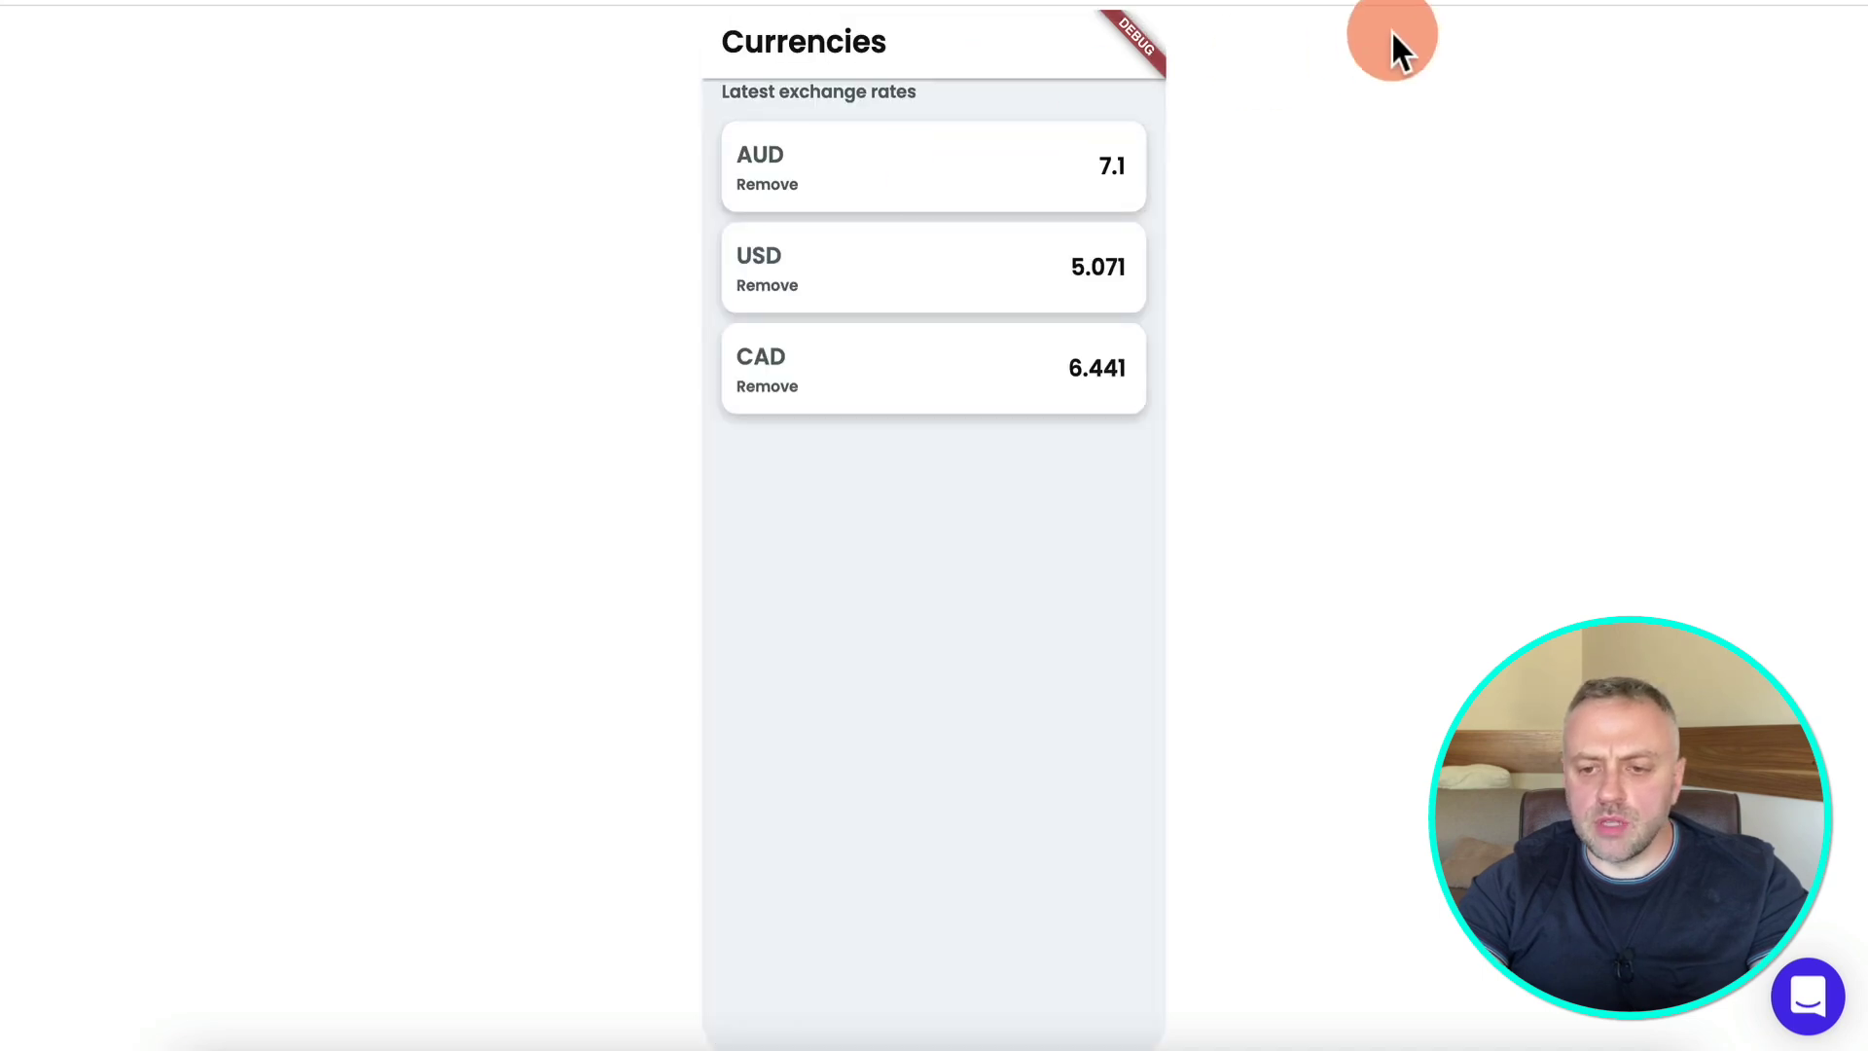
pyautogui.press('super+w')
# Open the initial value's returnWithFactor variable settings for the newValue text field in Component1, the component shown by the container's on-tap bottom sheet.
pyautogui.click(1769, 242)
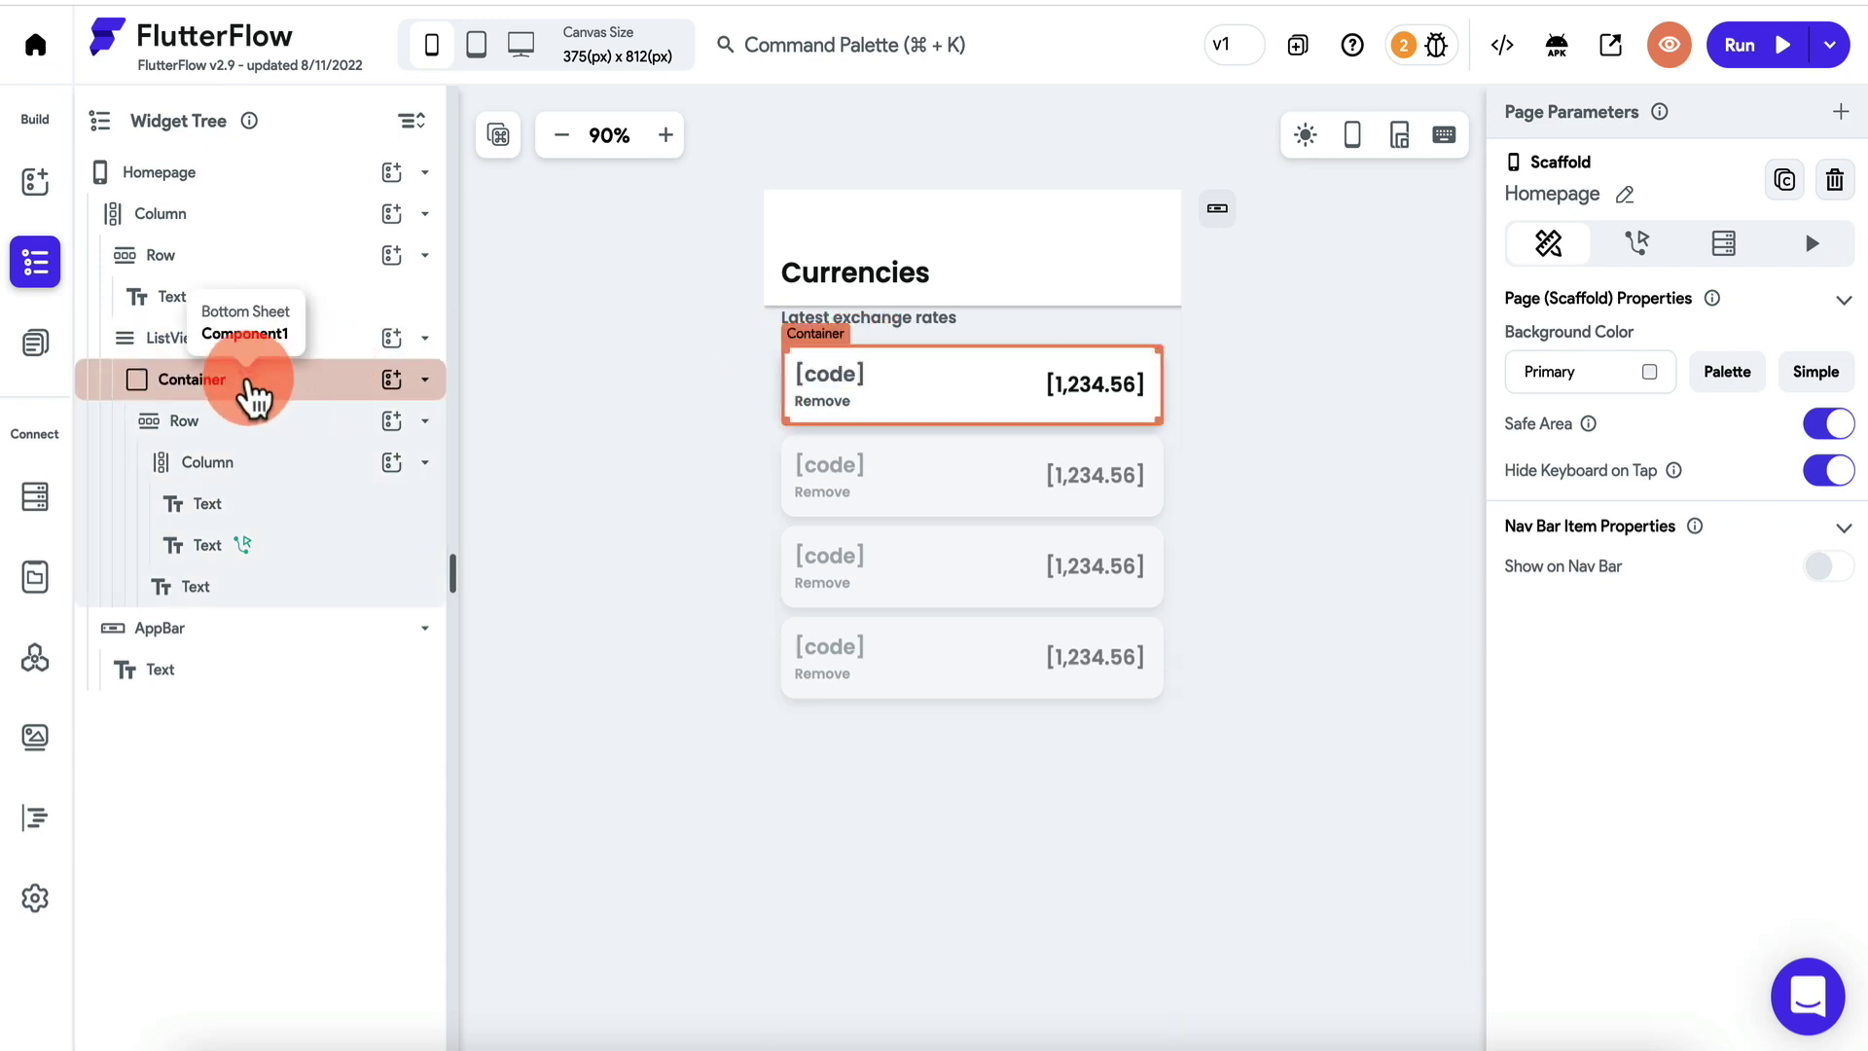
pyautogui.click(783, 382)
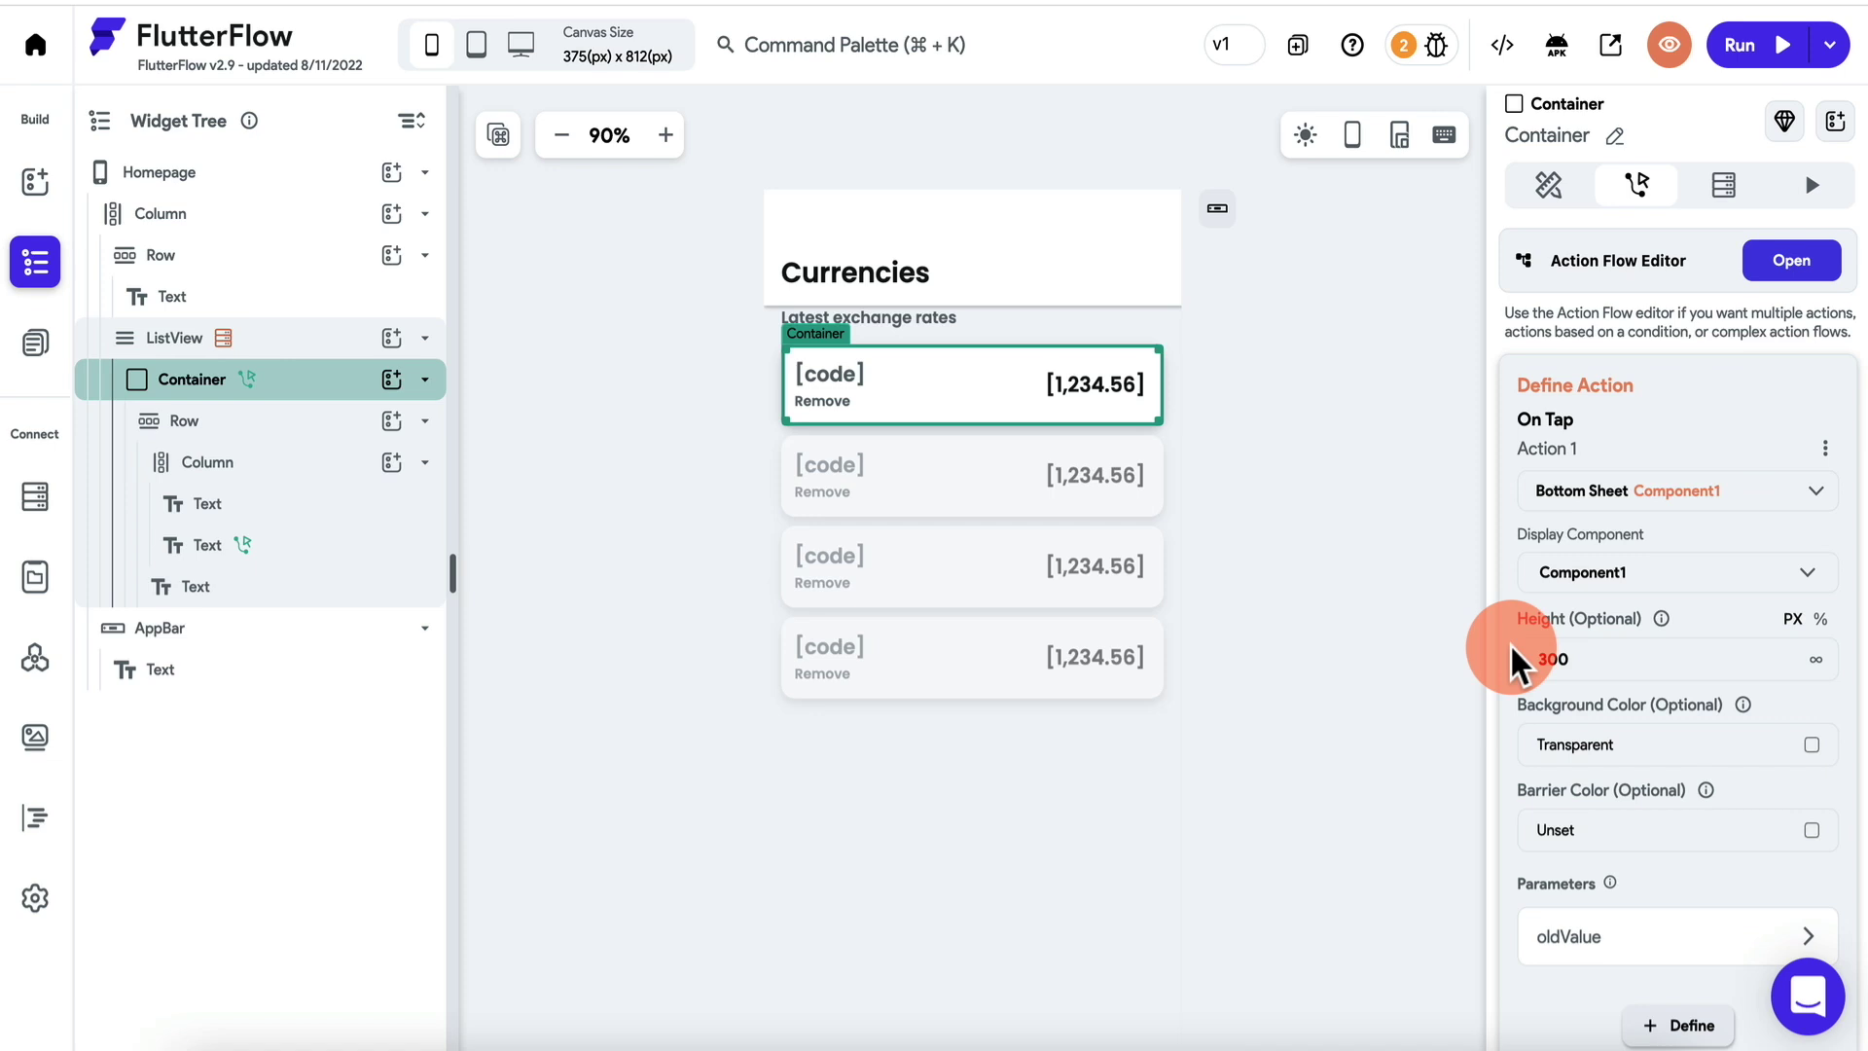
pyautogui.click(39, 348)
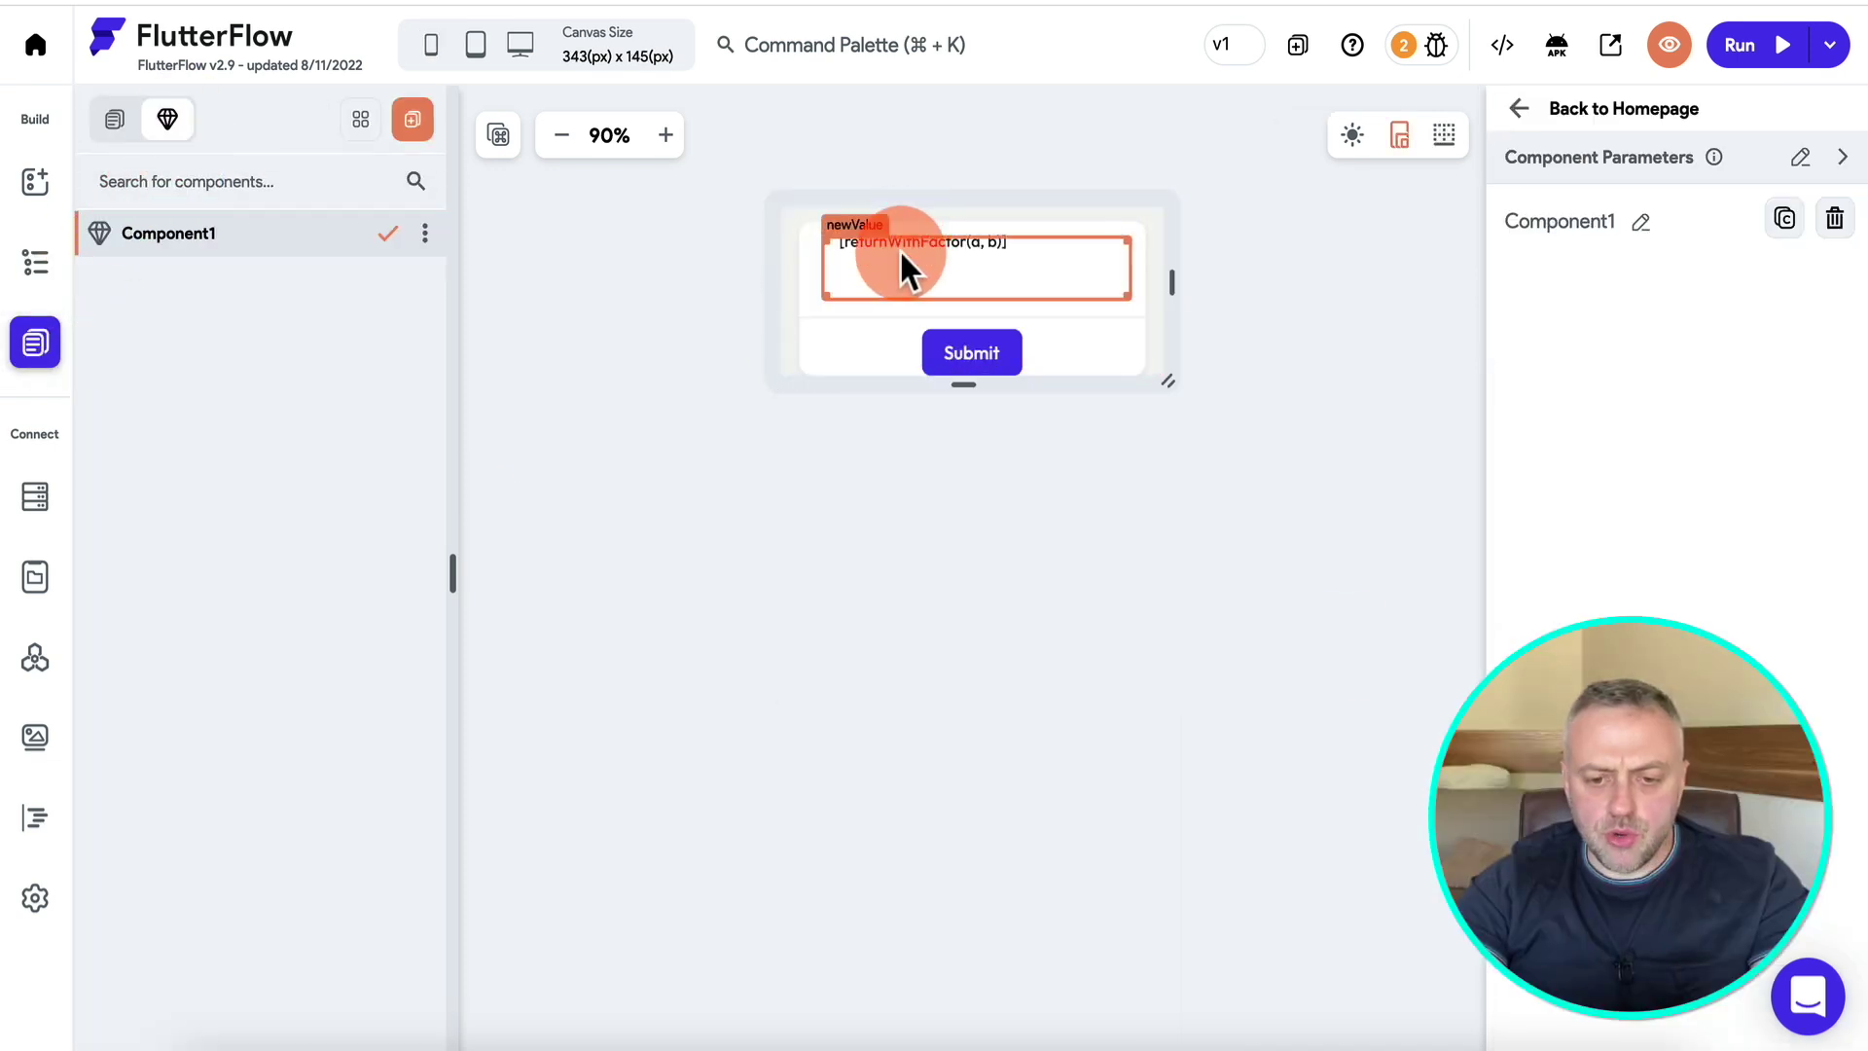
pyautogui.click(899, 251)
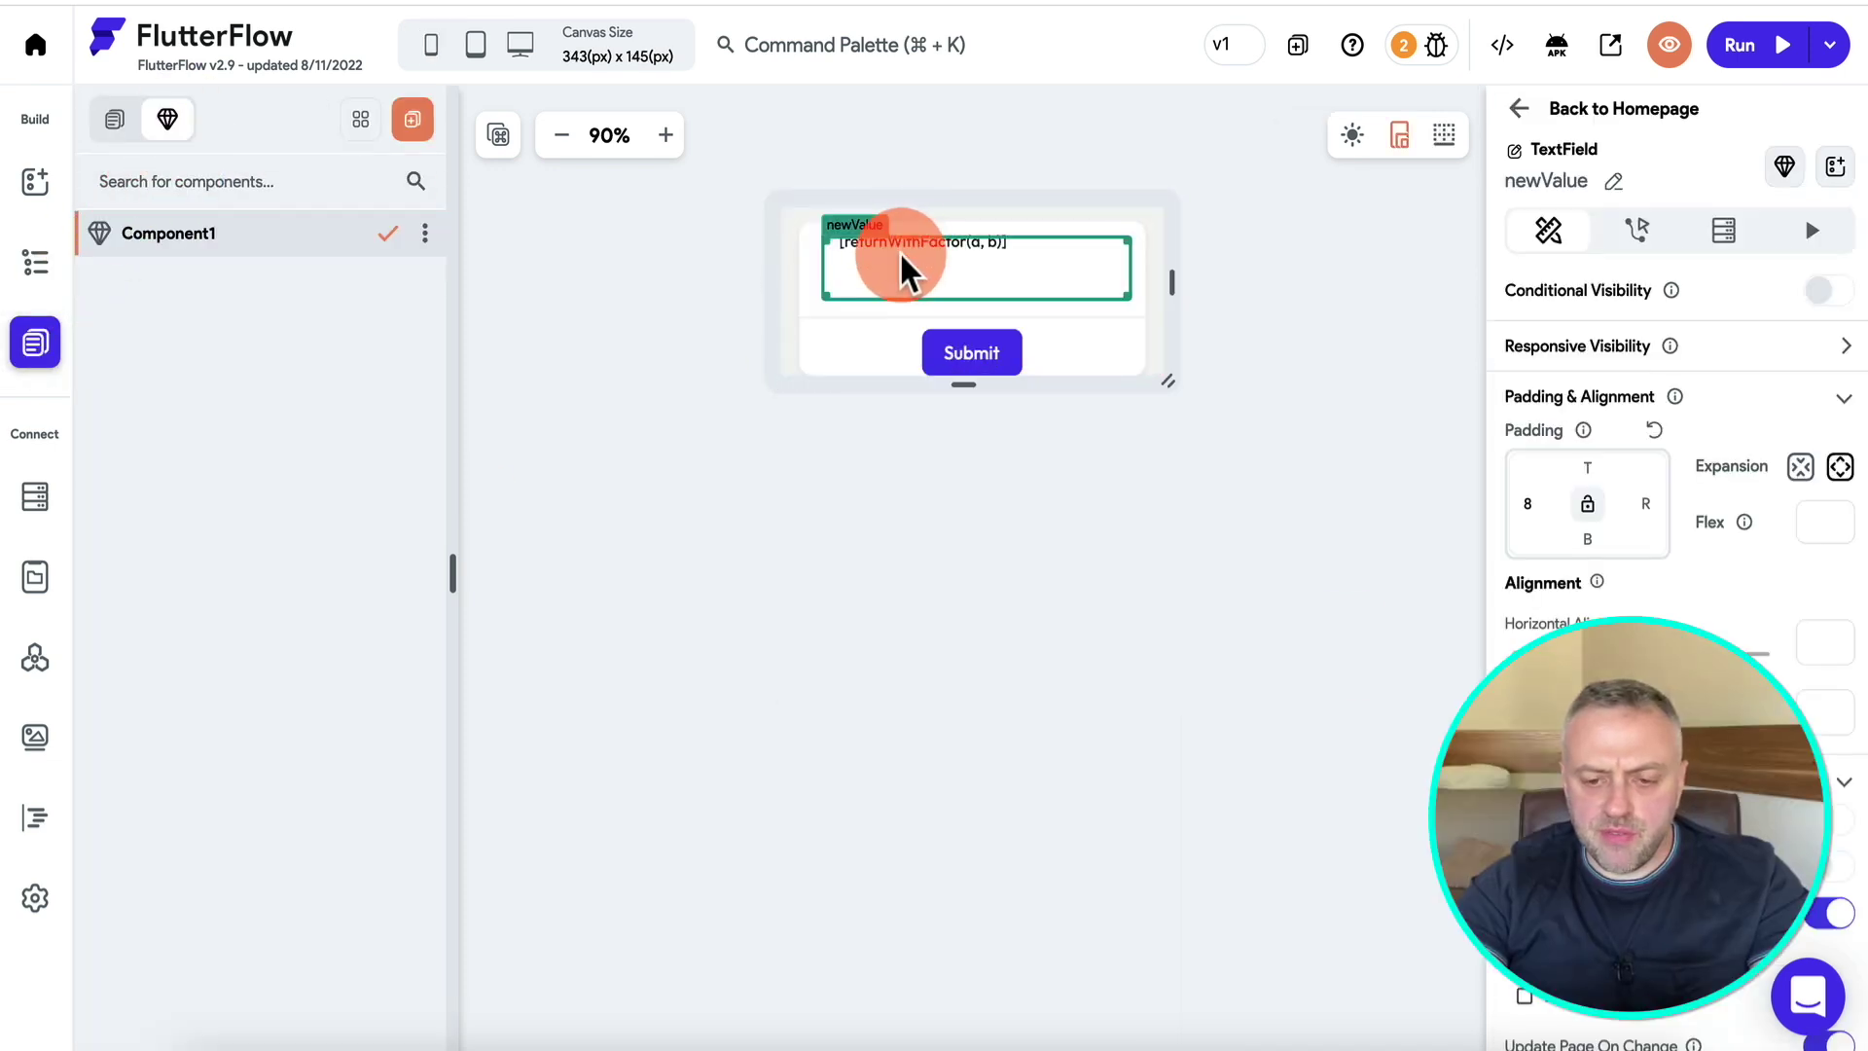
pyautogui.scroll(-3, 1771, 471)
pyautogui.scroll(3, 1771, 471)
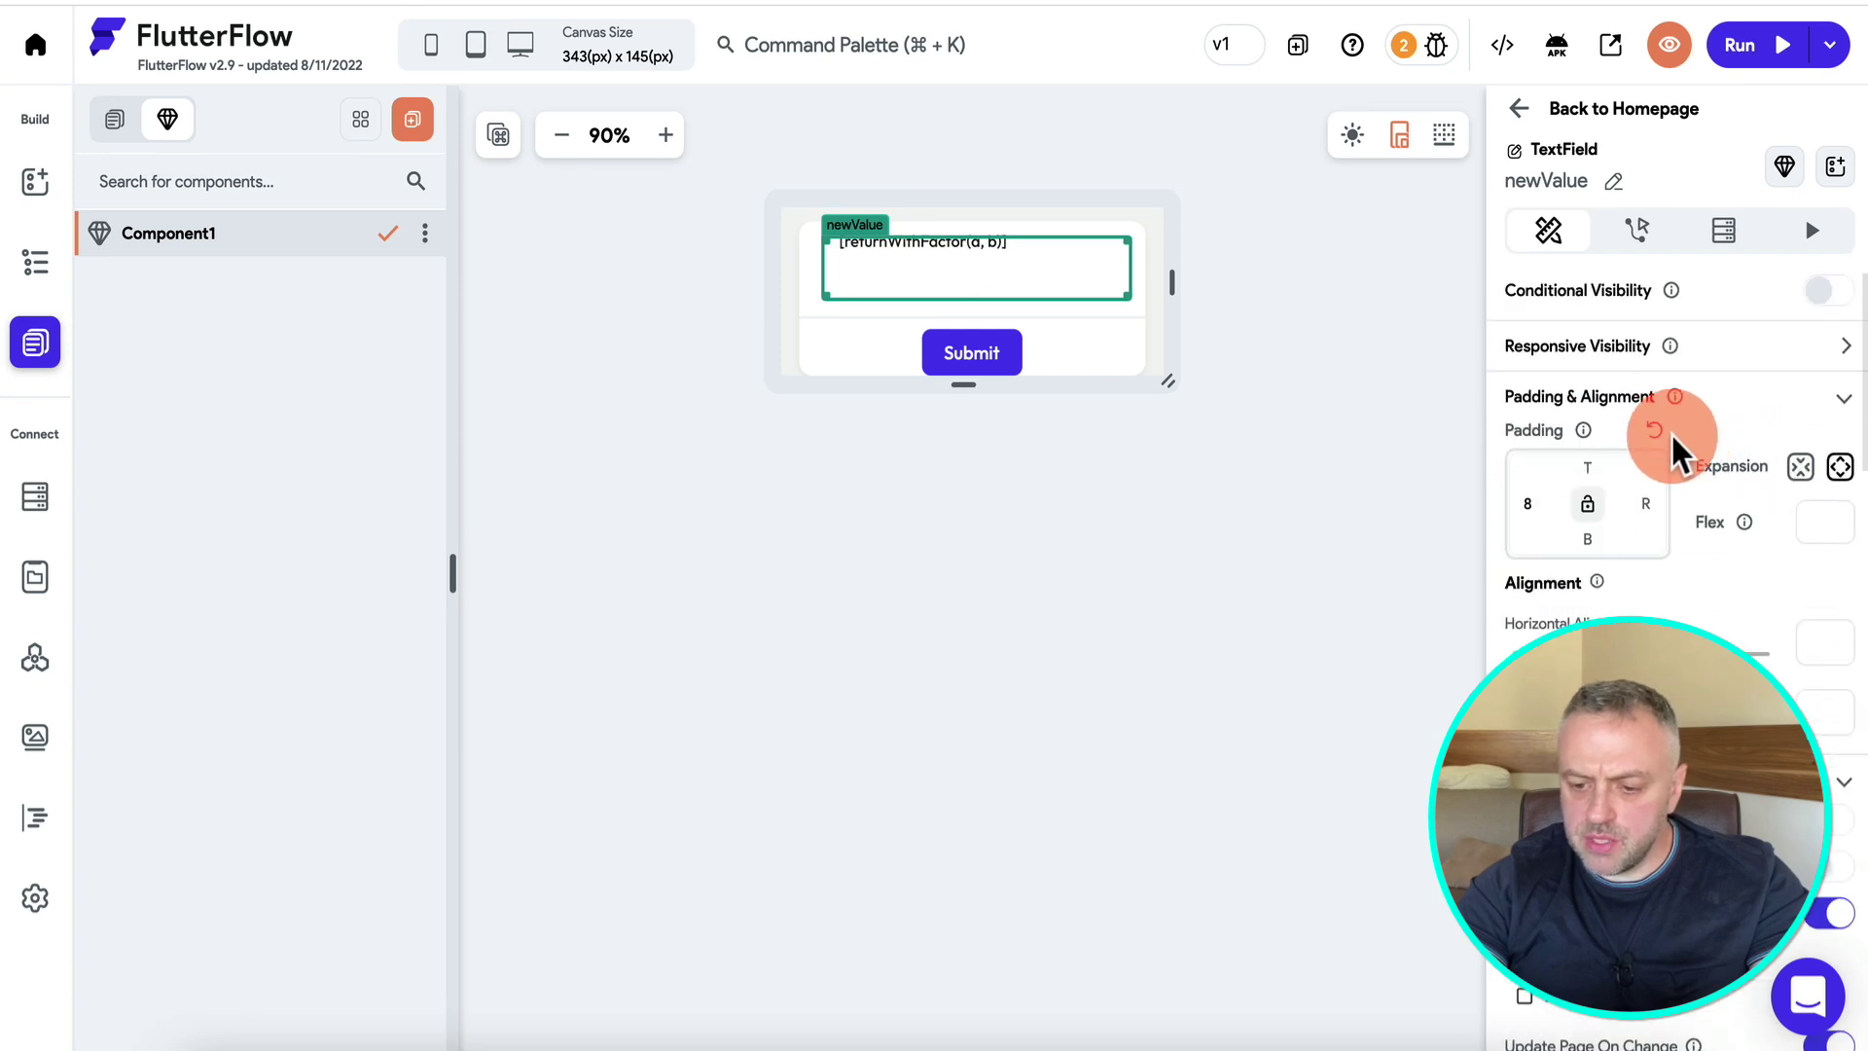
pyautogui.scroll(-7, 1676, 443)
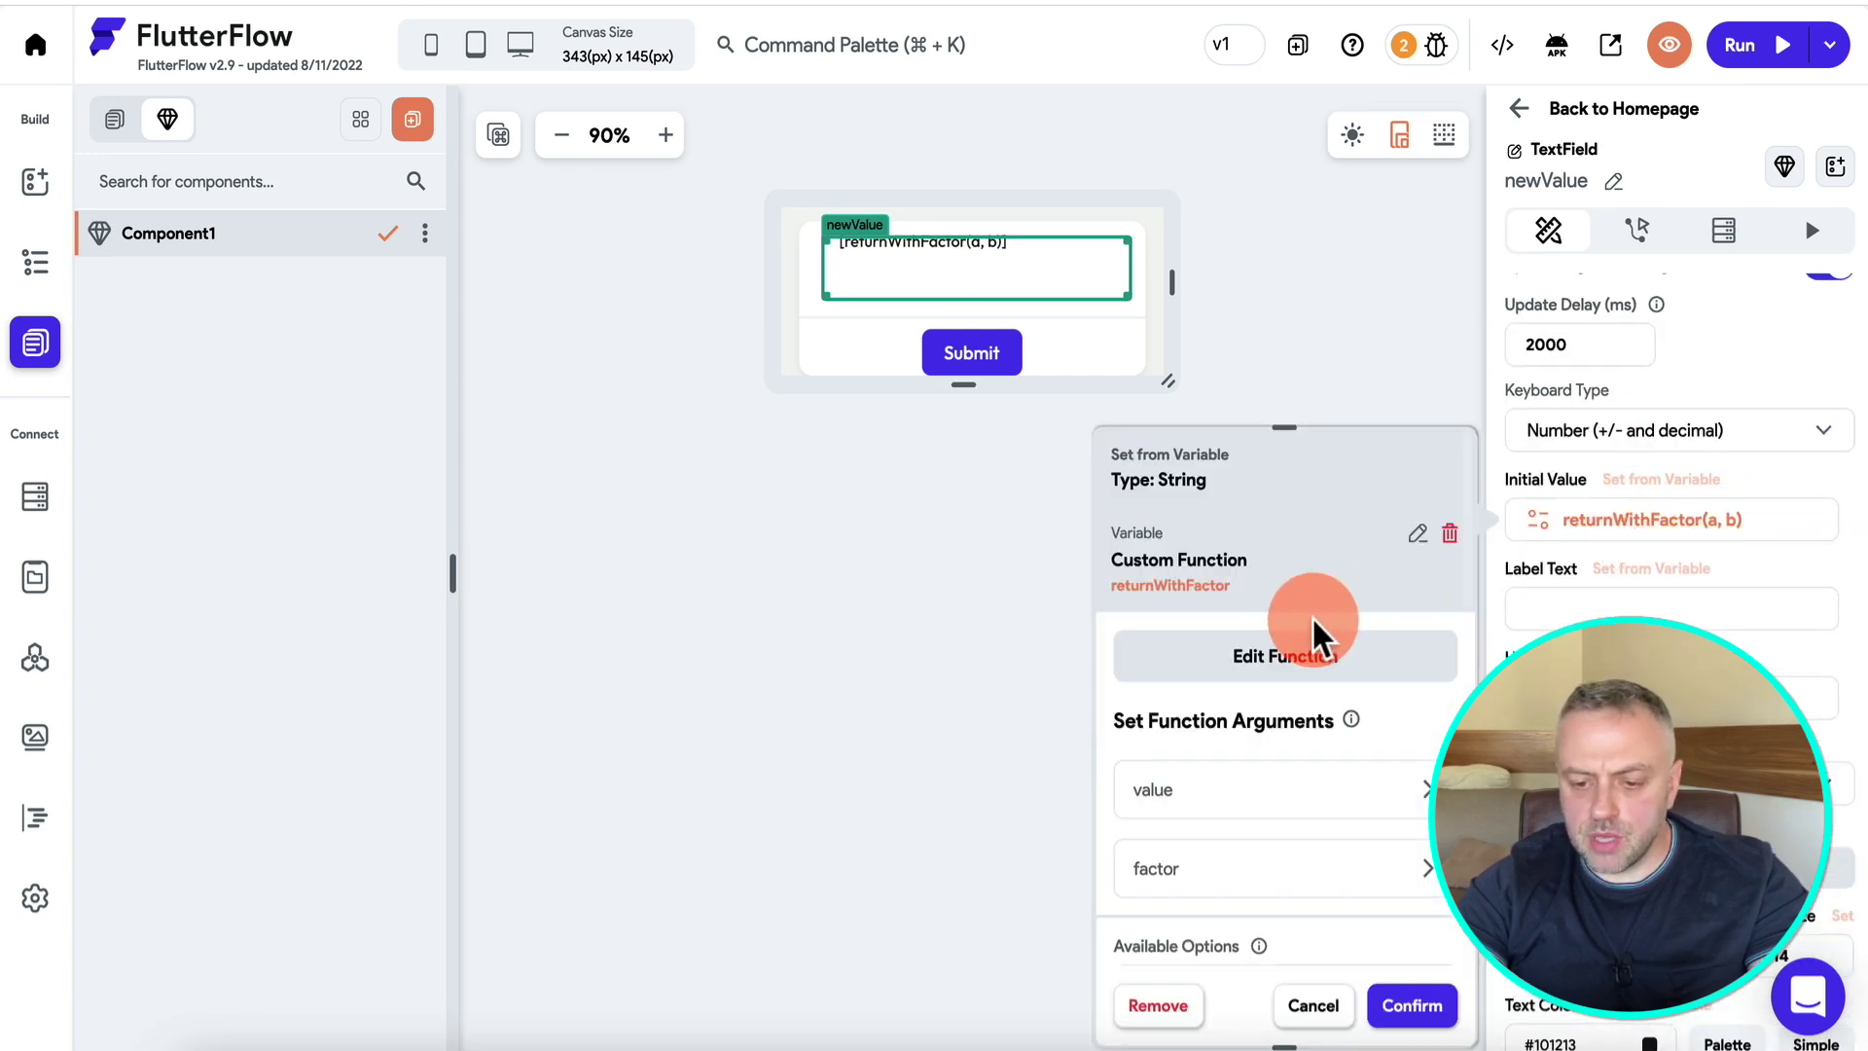
pyautogui.scroll(-3, 1318, 633)
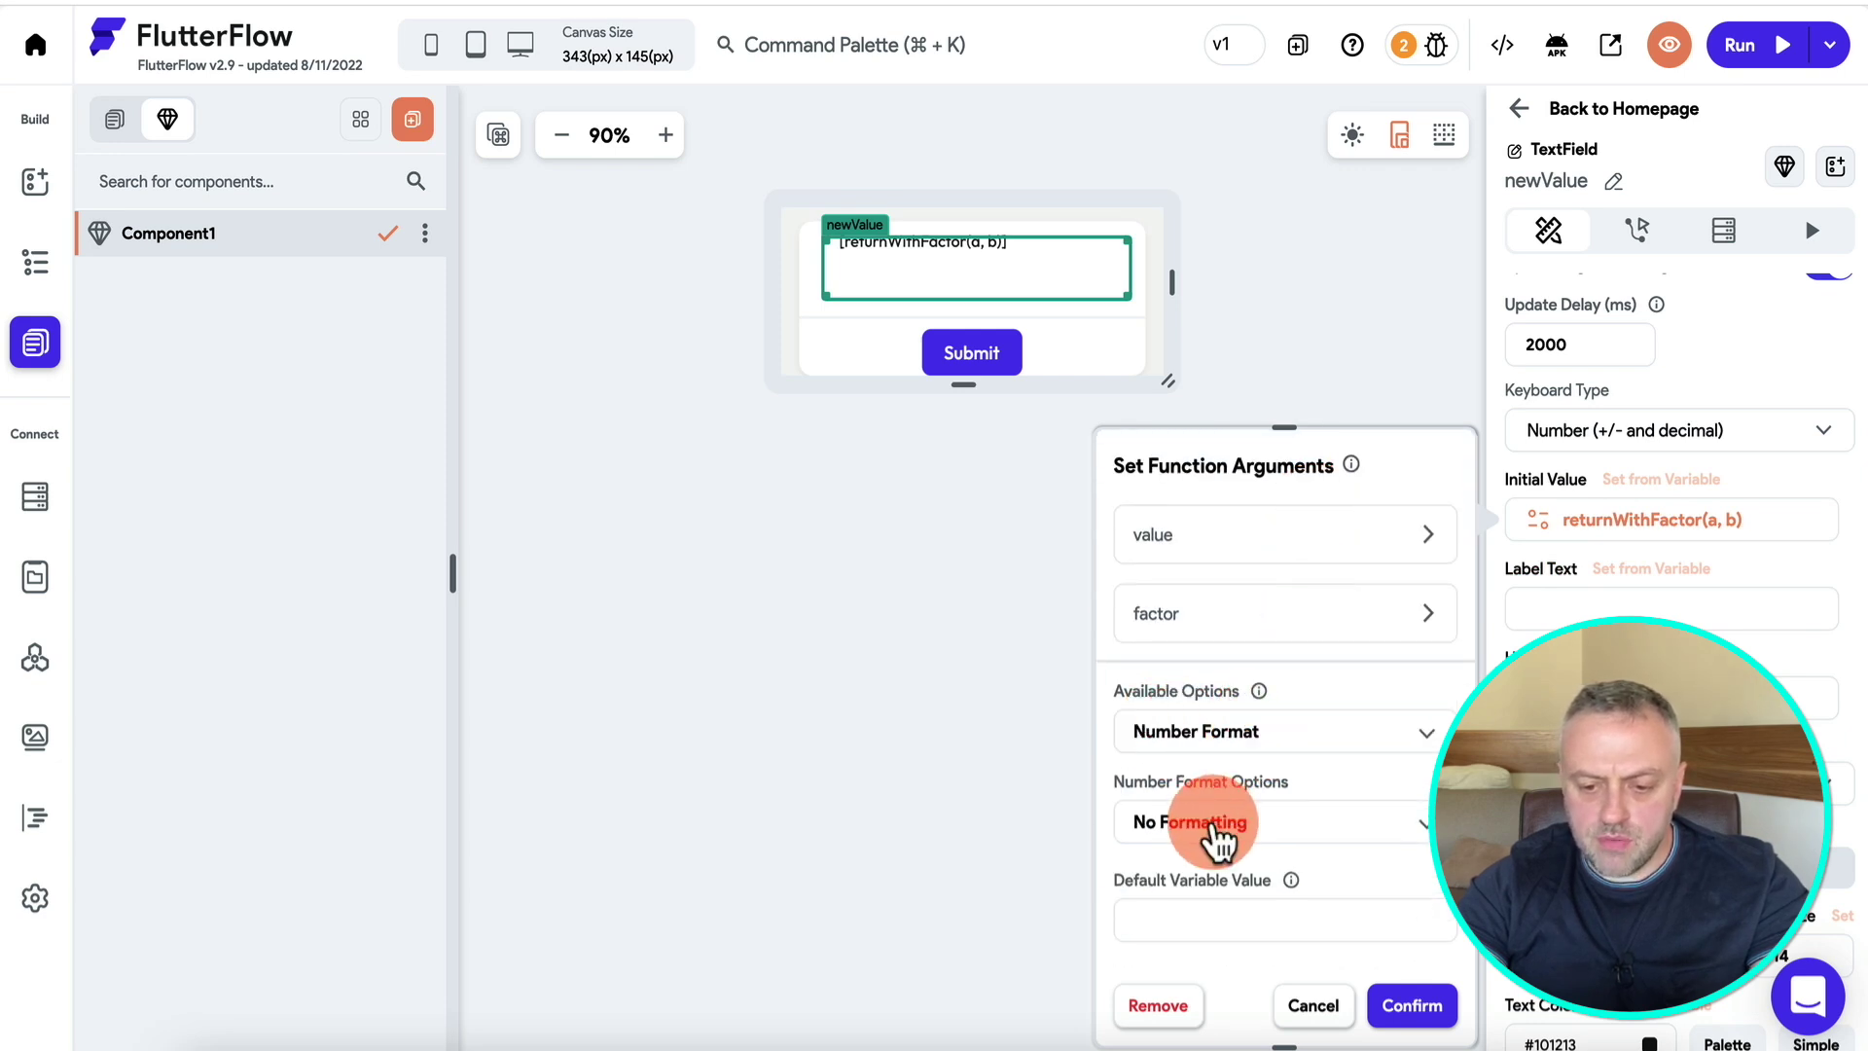
# Format newValue's initial value as Decimal with the Automatic decimal type and confirm the variable.
pyautogui.click(1219, 837)
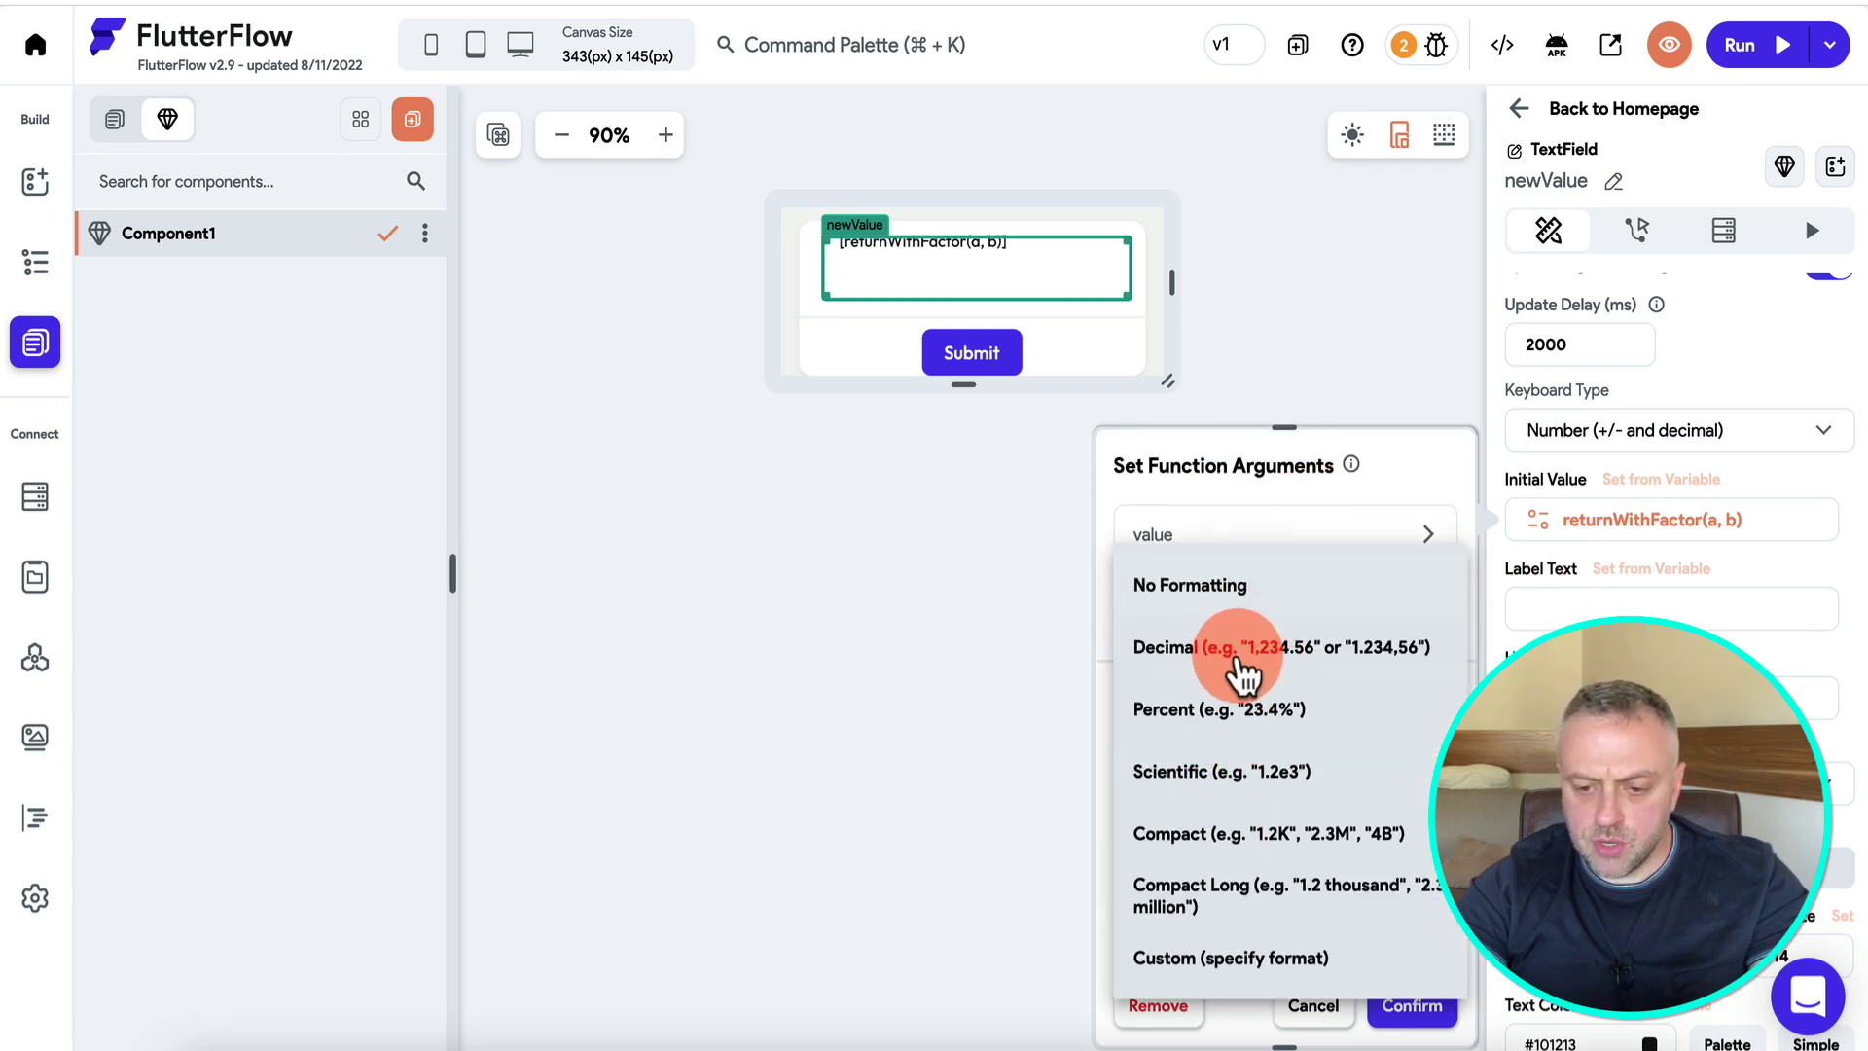
pyautogui.click(1255, 671)
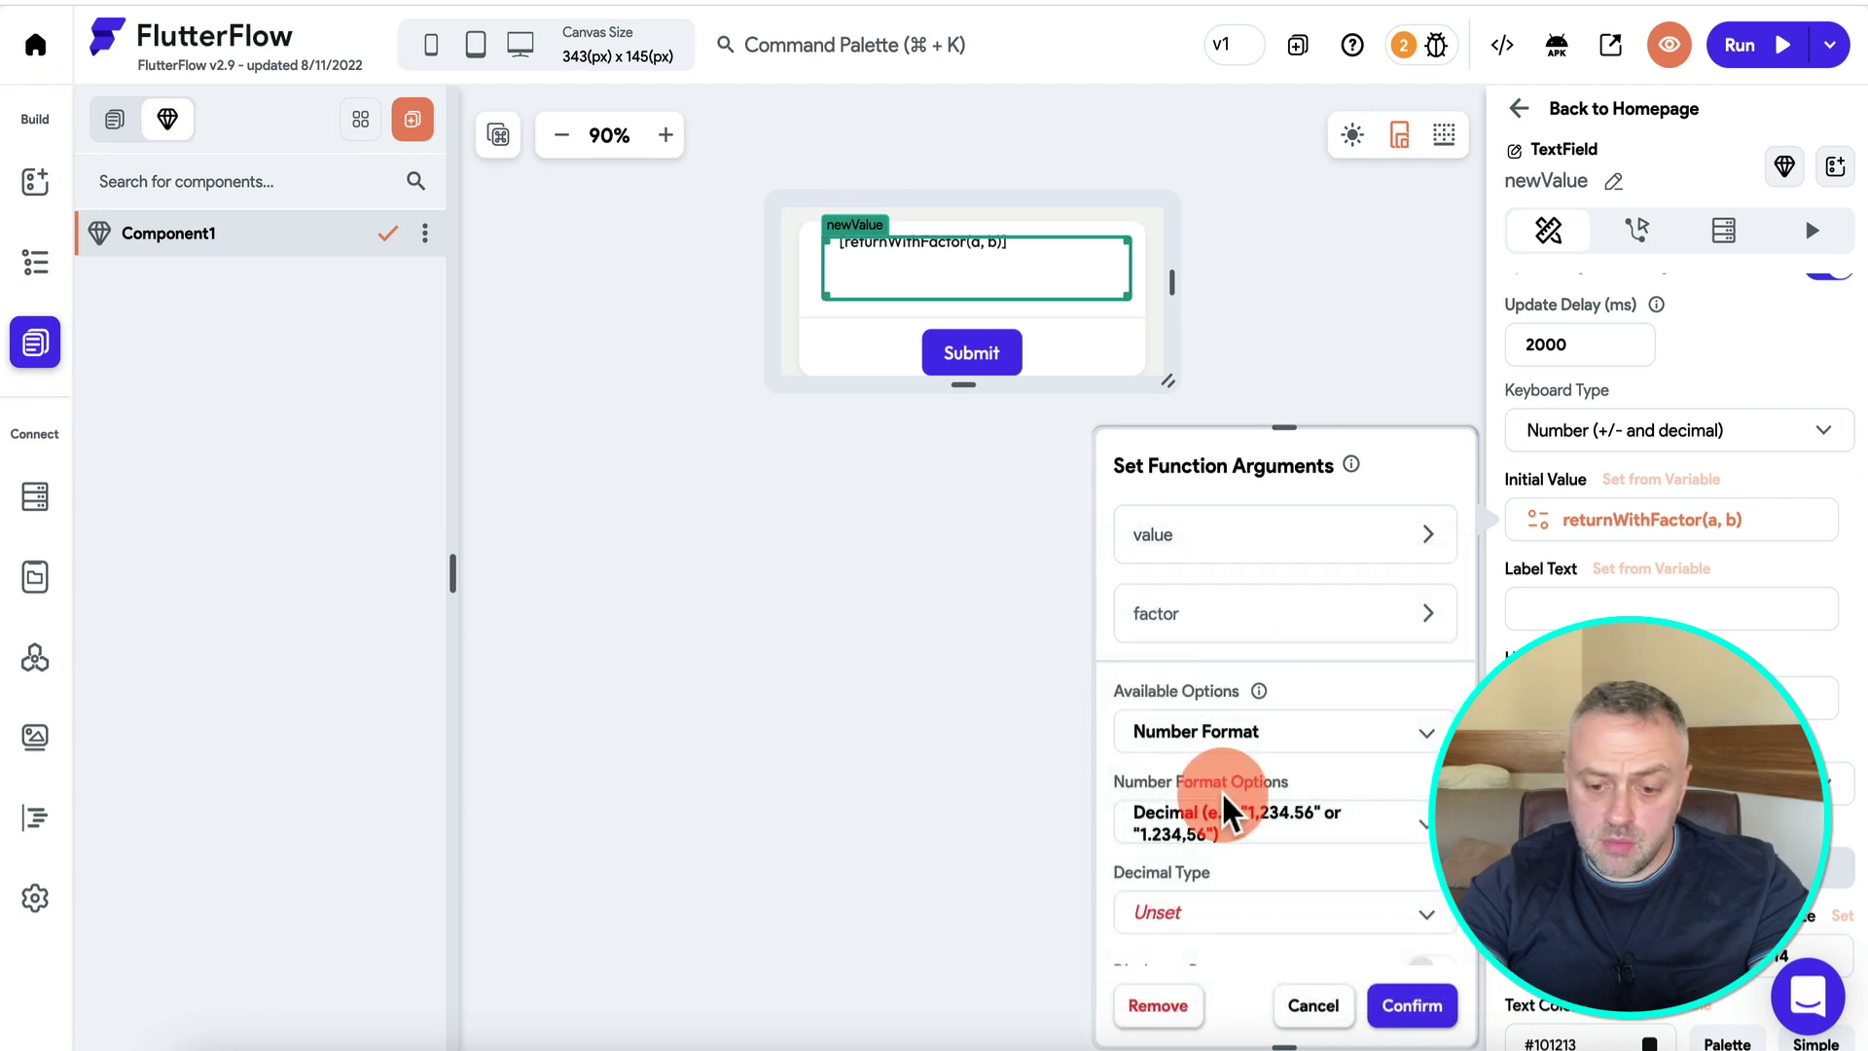
pyautogui.scroll(-2, 1246, 768)
pyautogui.click(1255, 725)
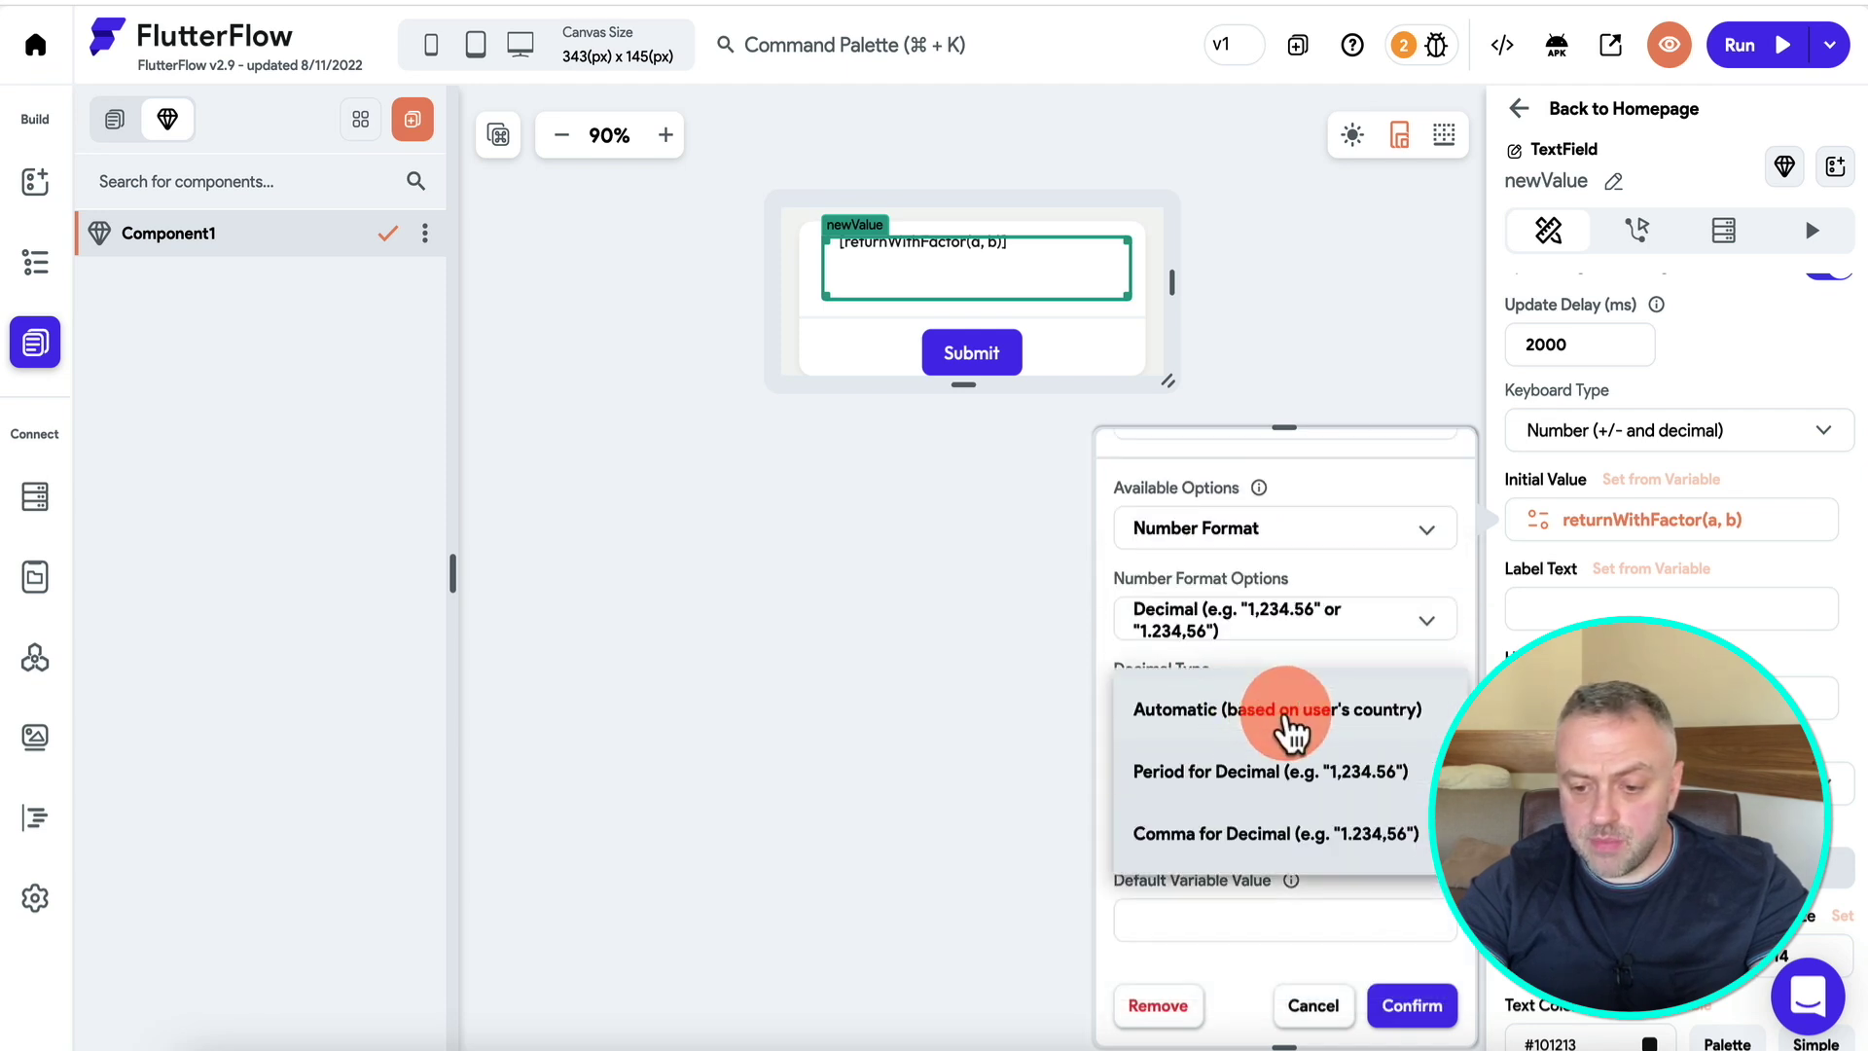
pyautogui.click(1286, 731)
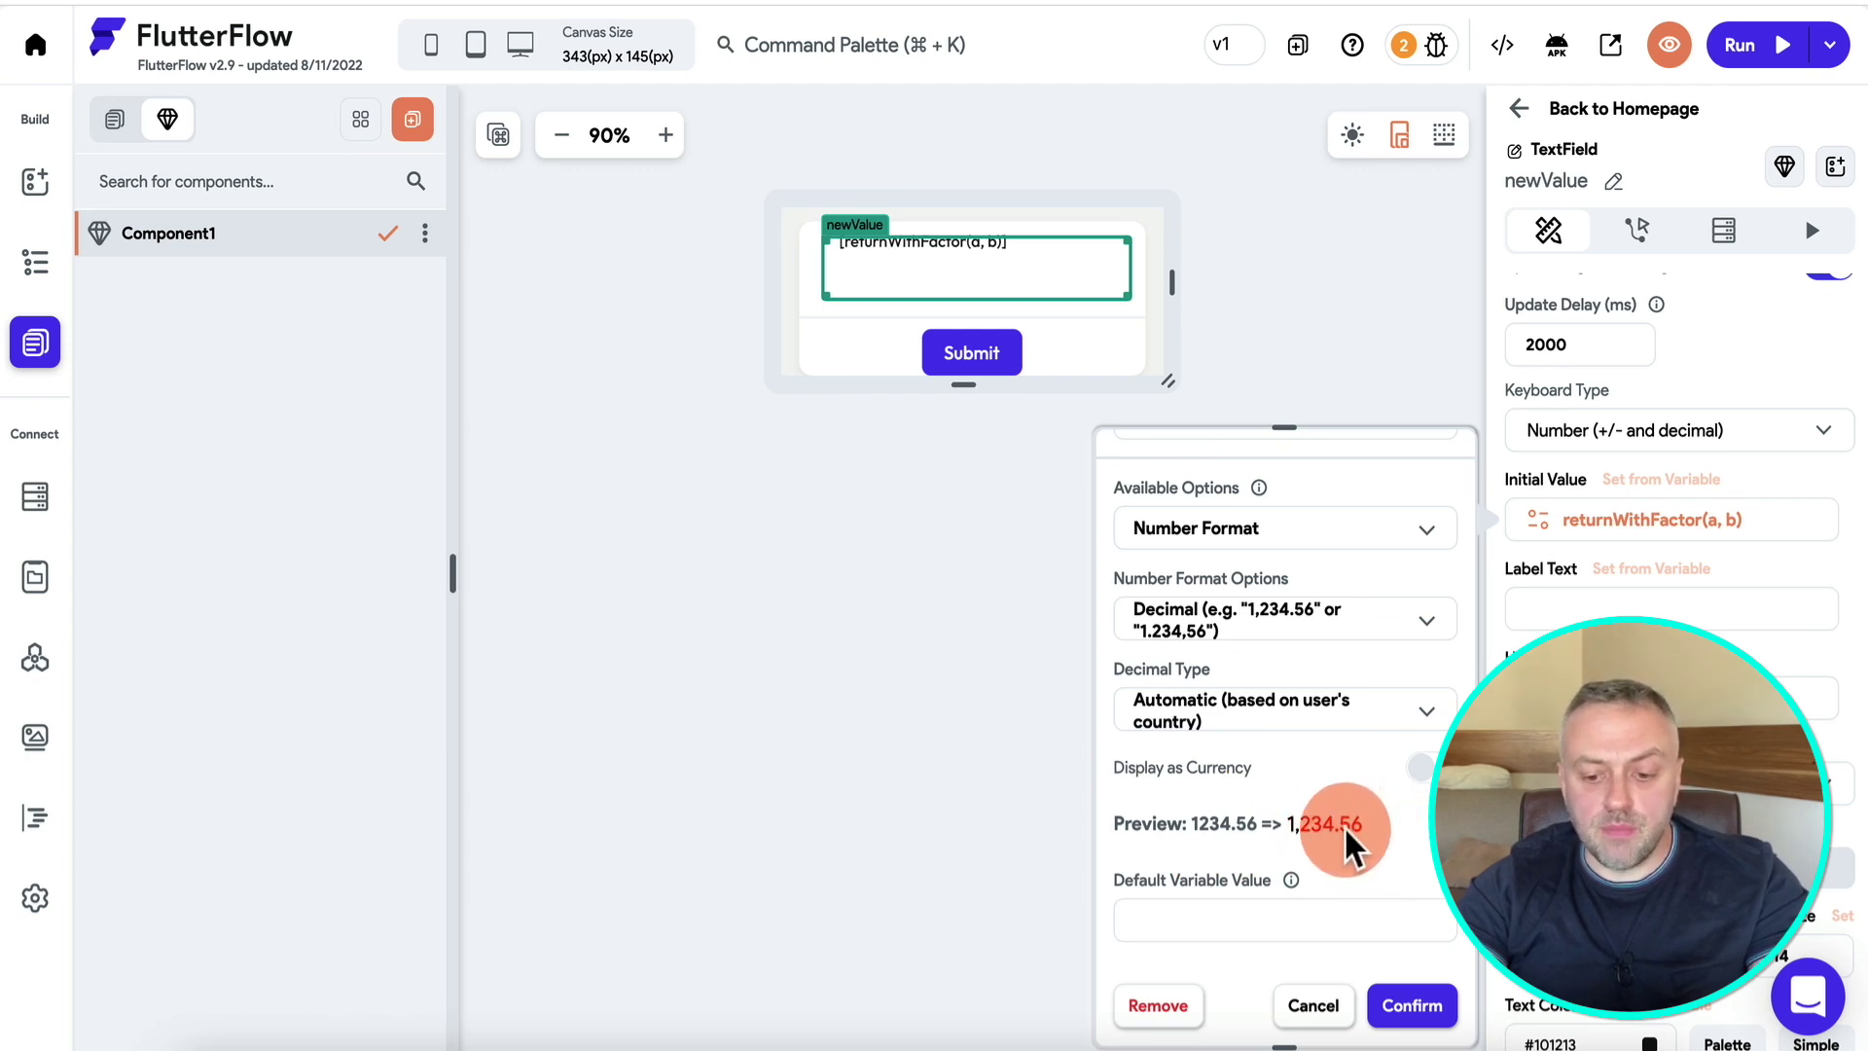
pyautogui.click(1413, 1007)
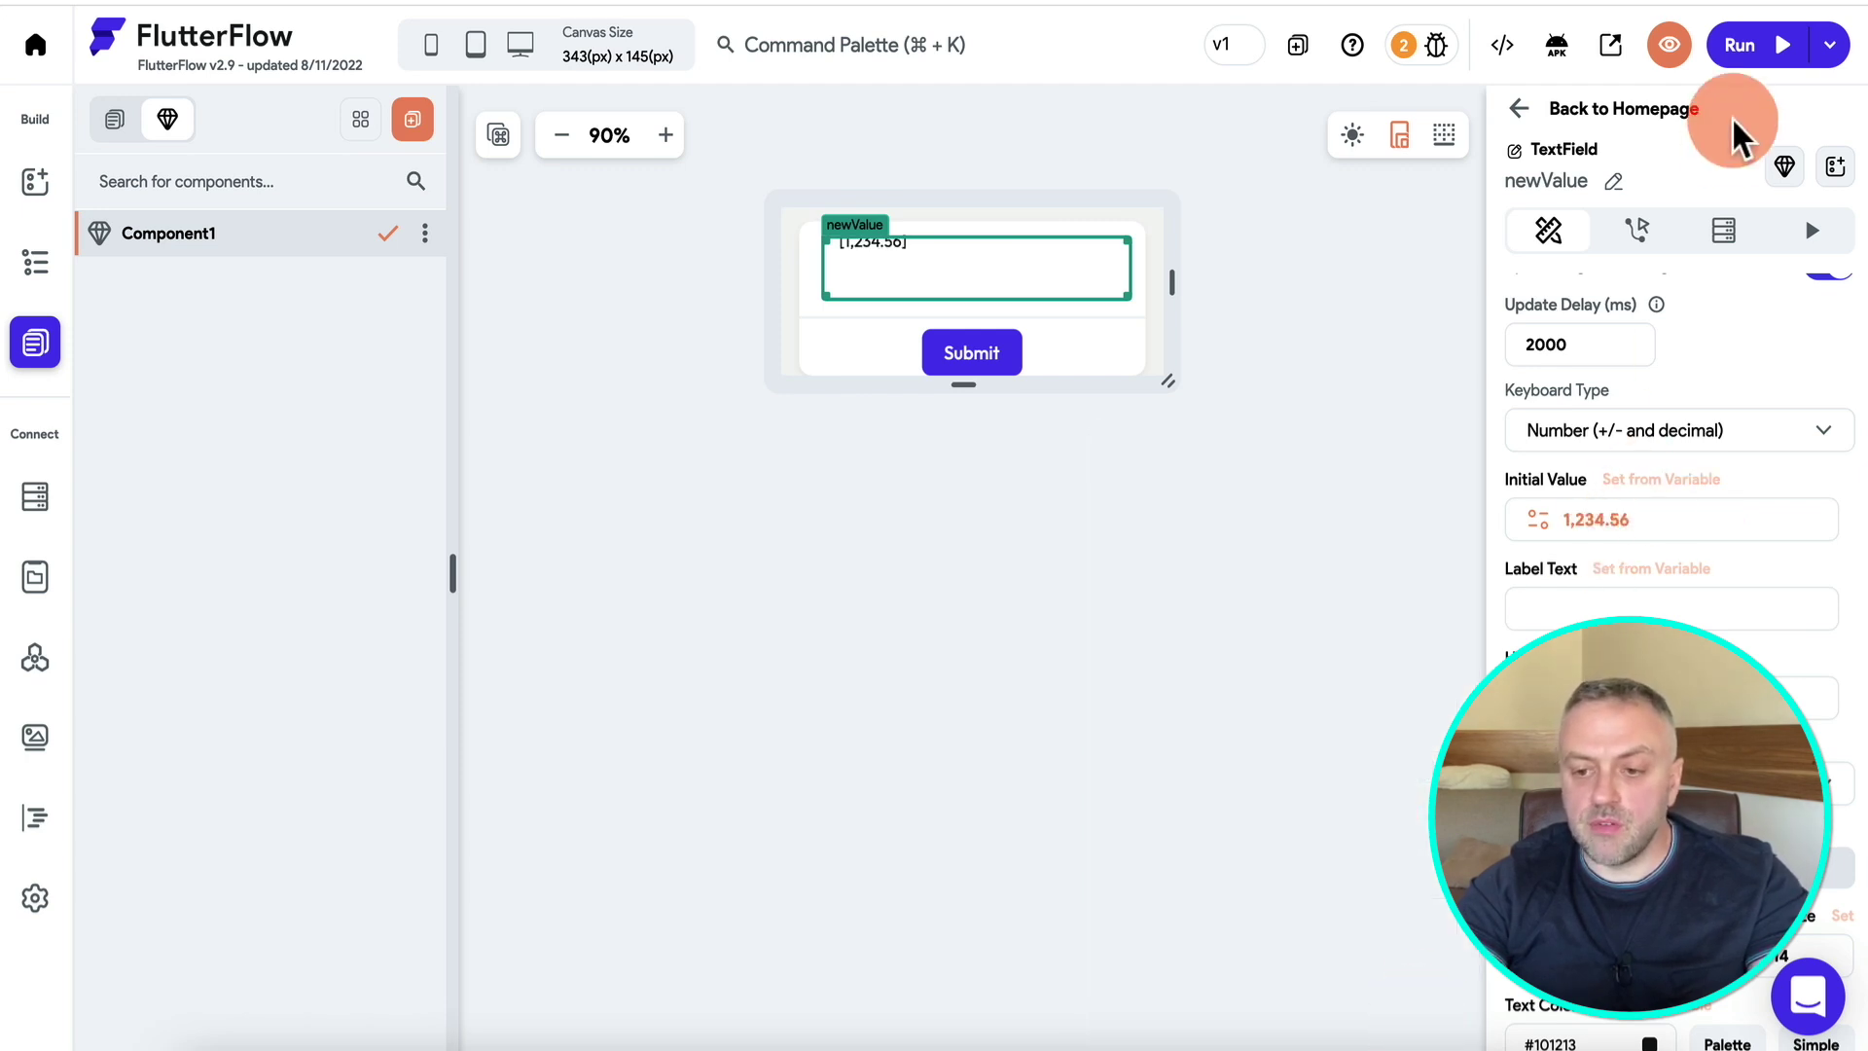
# Check the newValue text field's formatted placeholder in Component1 and run the app.
pyautogui.click(687, 420)
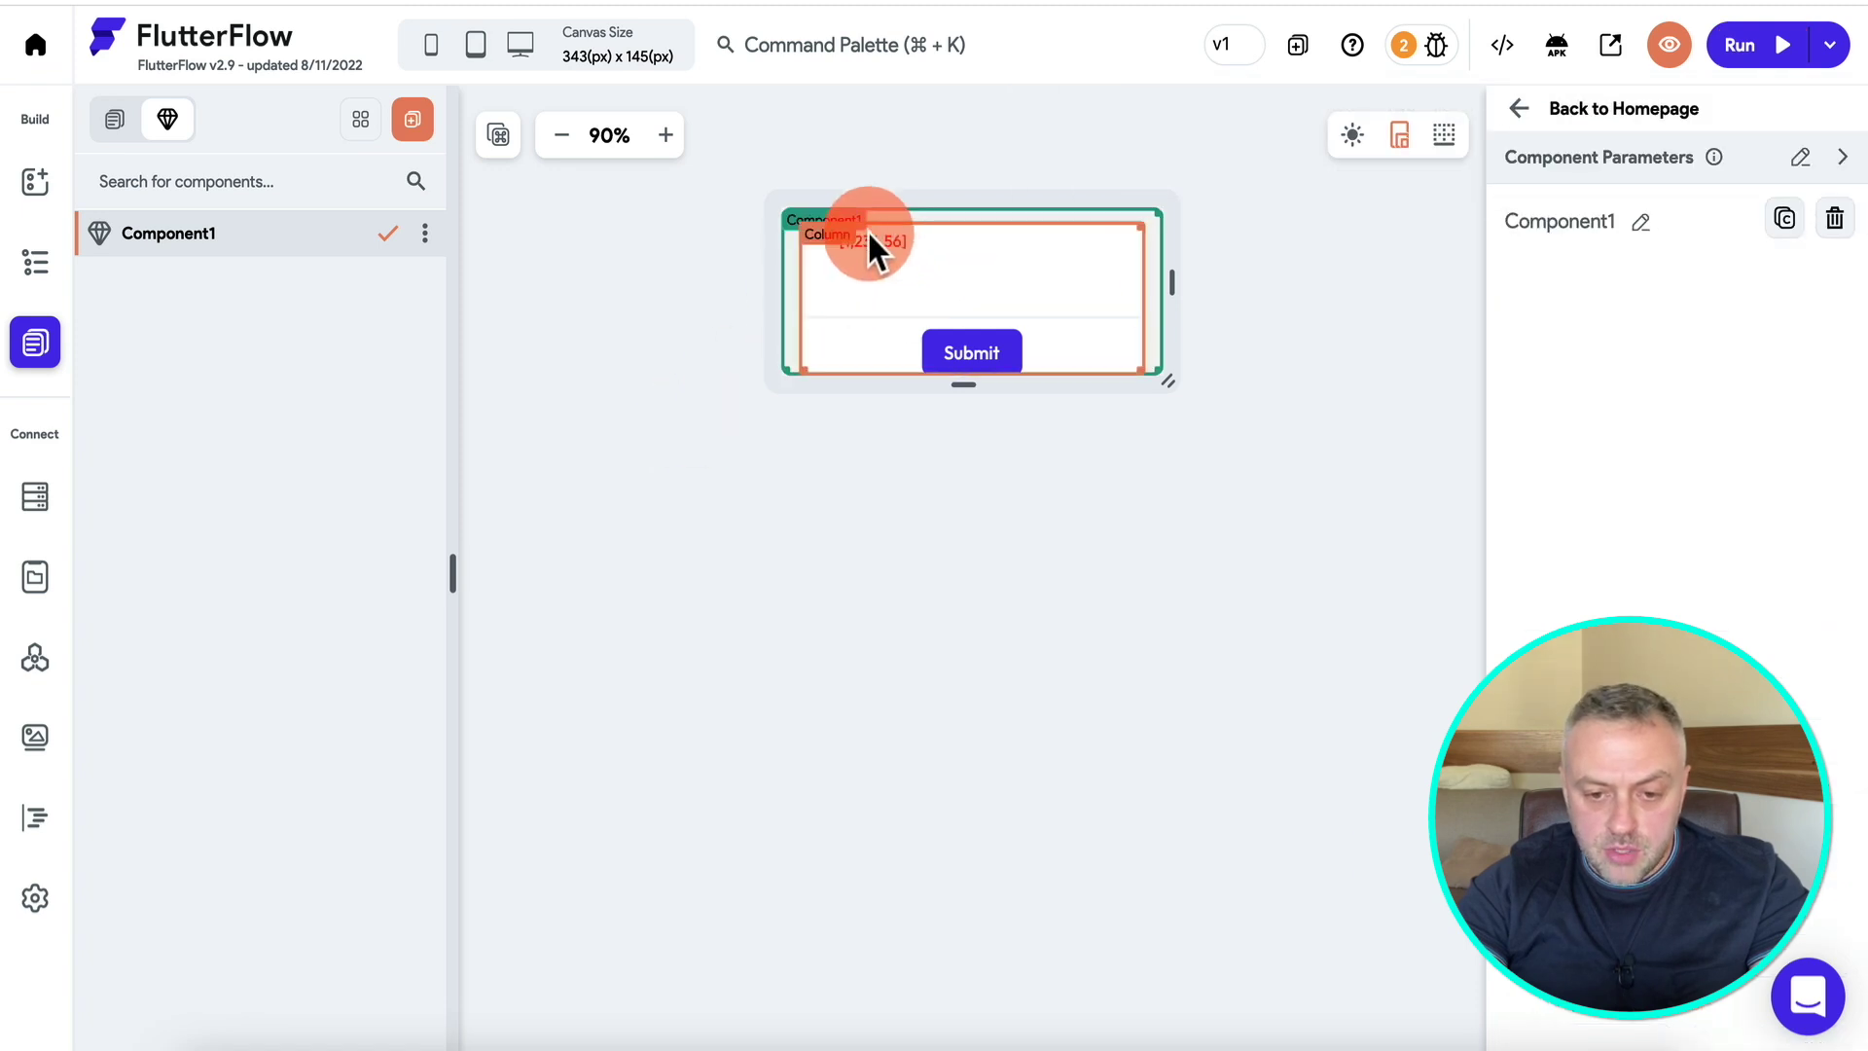
pyautogui.click(893, 243)
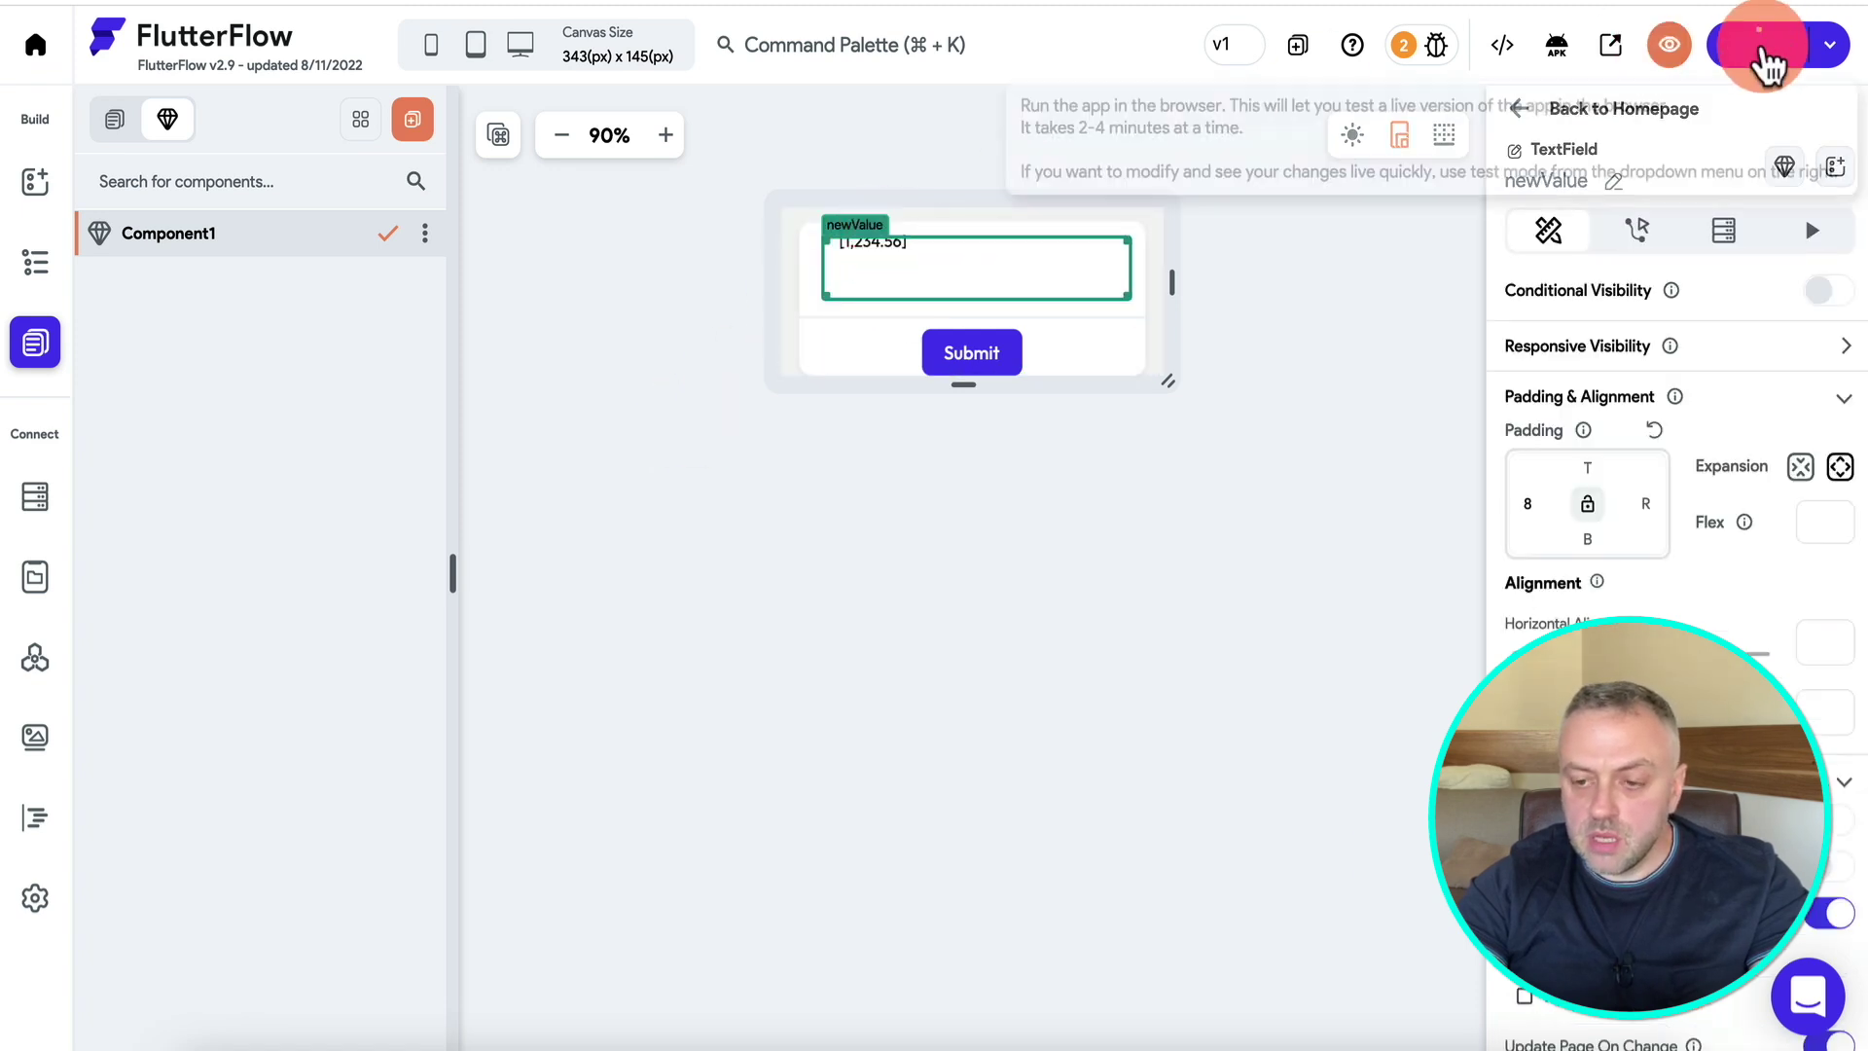
pyautogui.click(1751, 44)
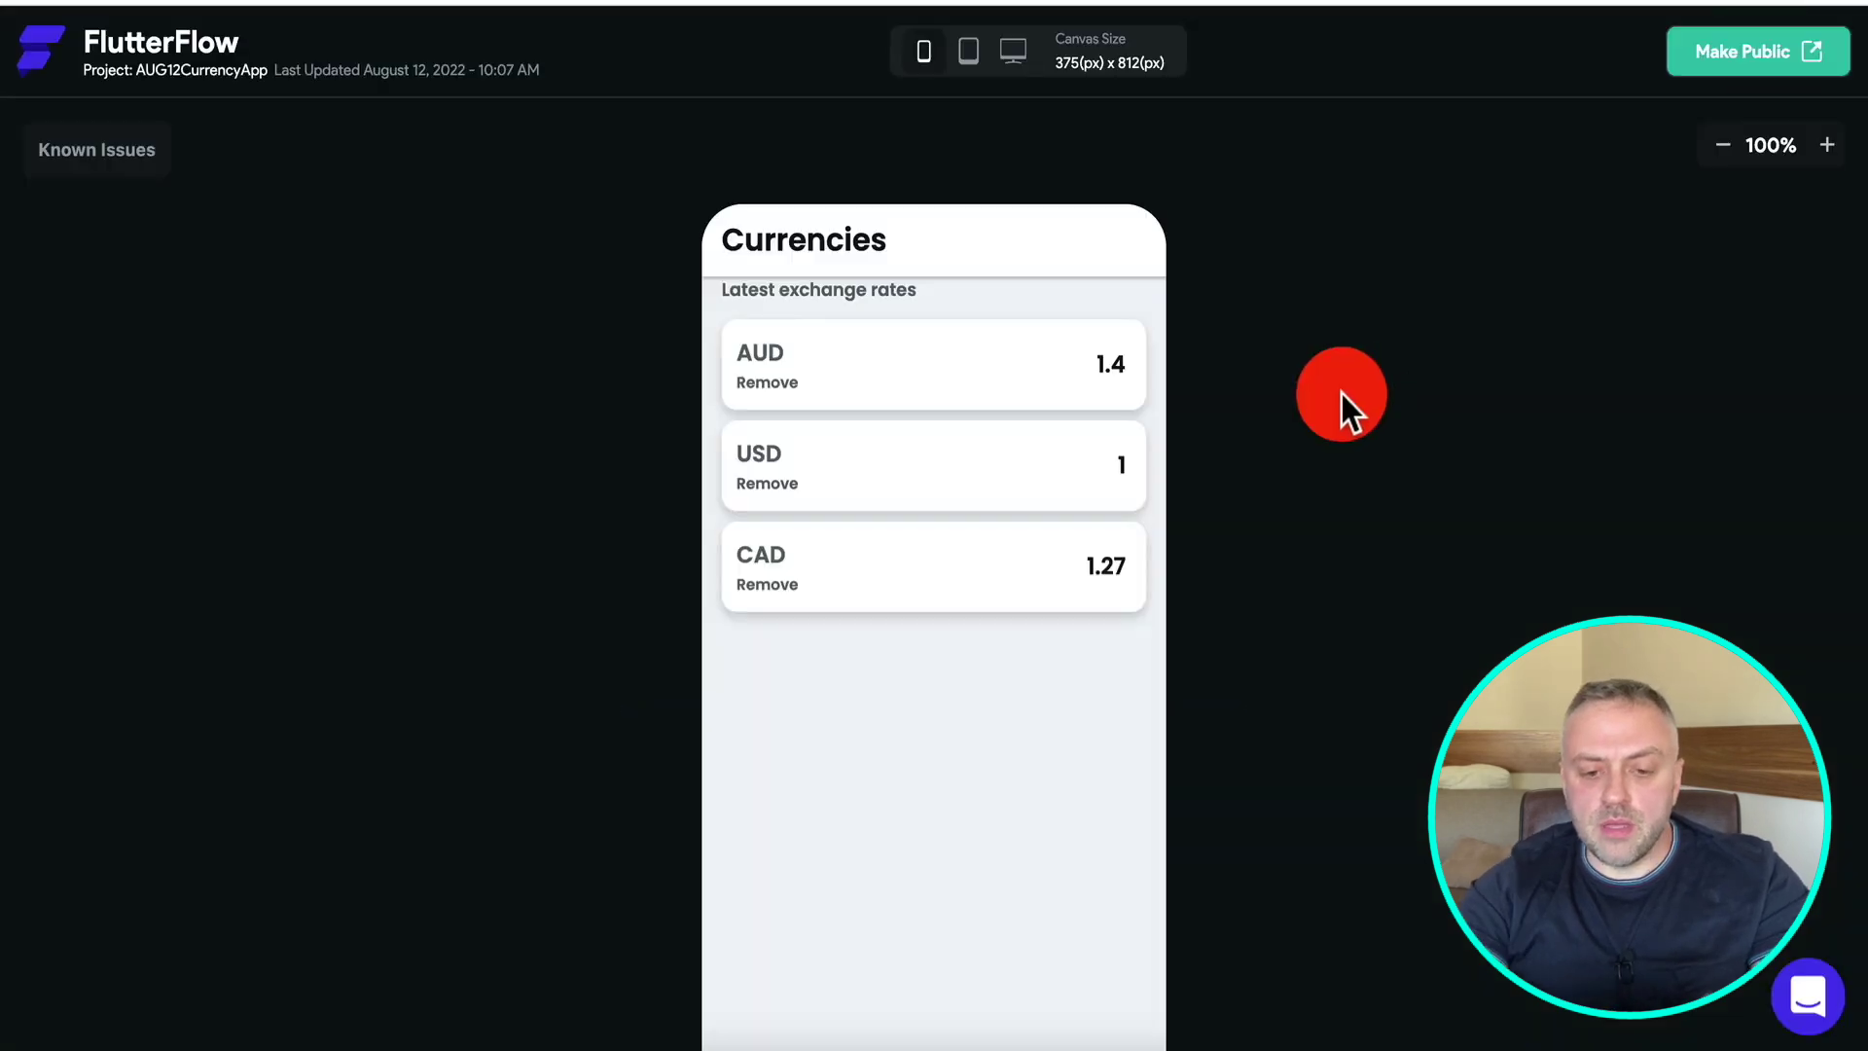
# In the running app, set the USD rate to 10 through its bottom sheet and submit it.
pyautogui.click(1003, 477)
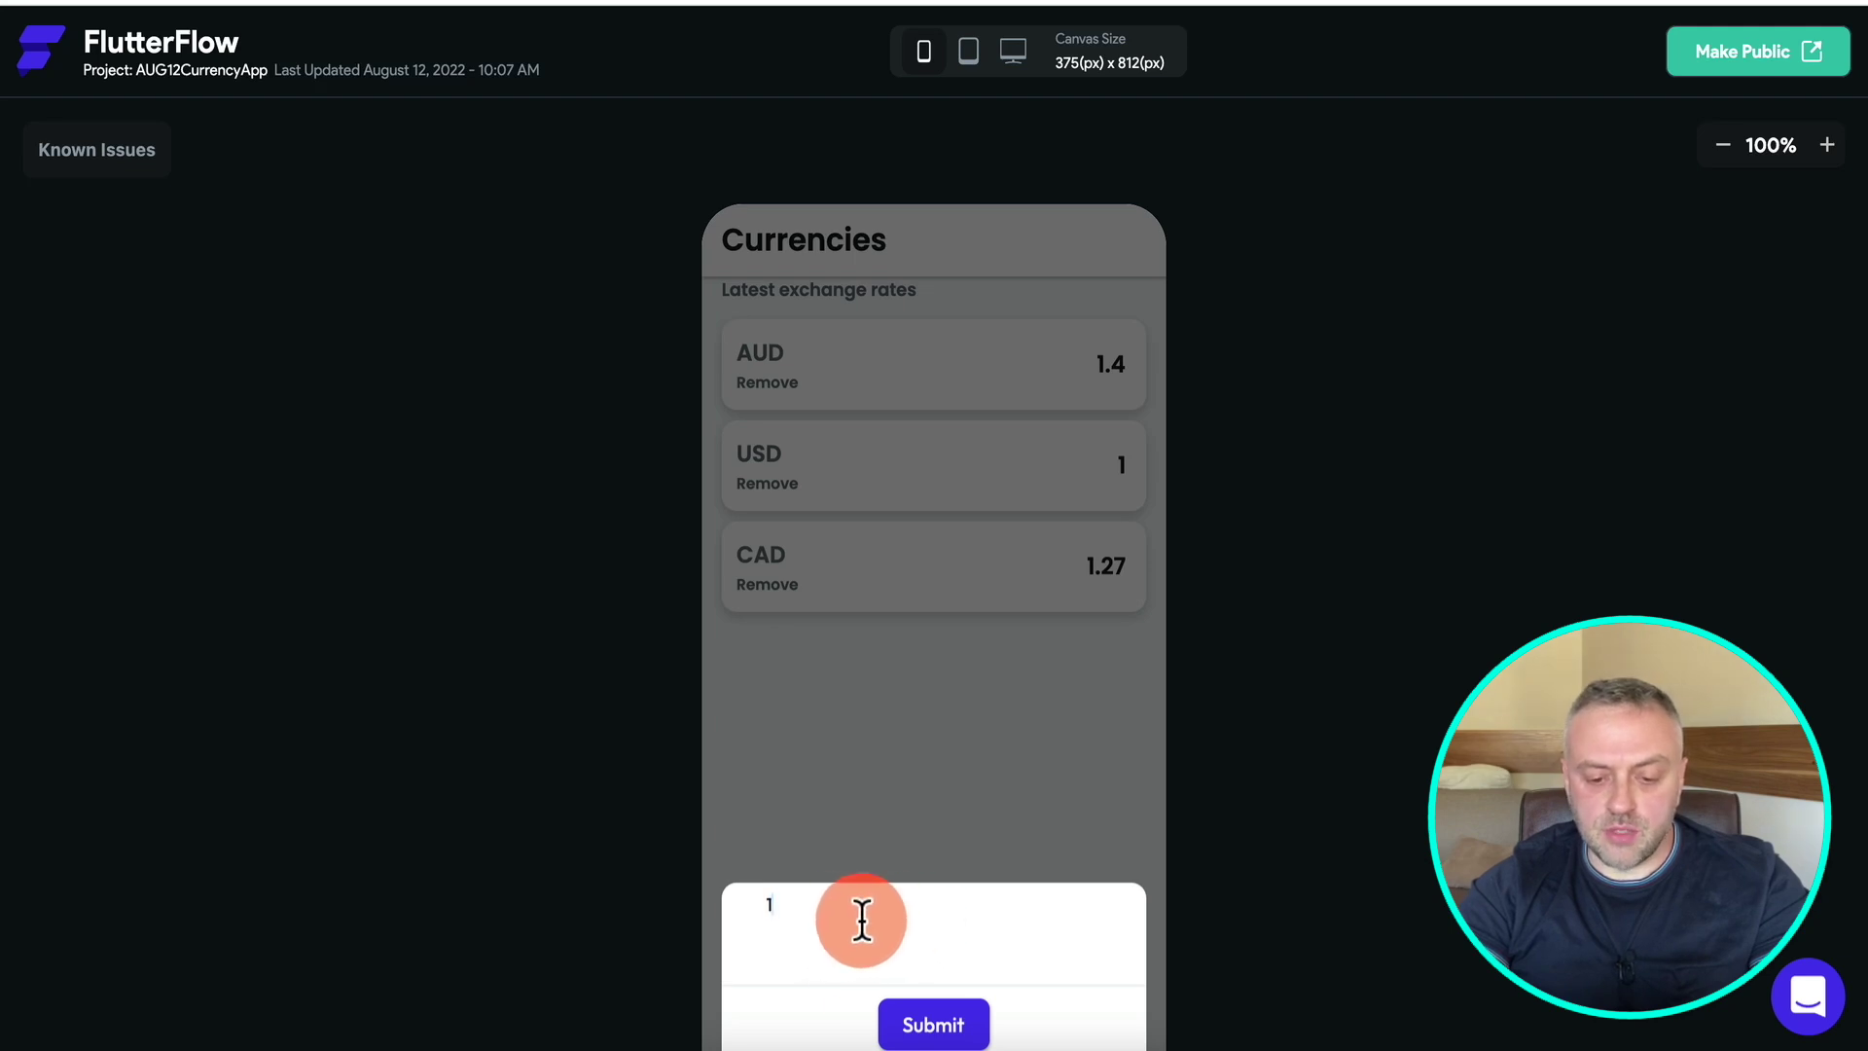
pyautogui.write('0')
pyautogui.click(934, 1016)
# Set the AUD rate to 11 through its bottom sheet and submit it.
pyautogui.click(1118, 368)
pyautogui.click(1105, 369)
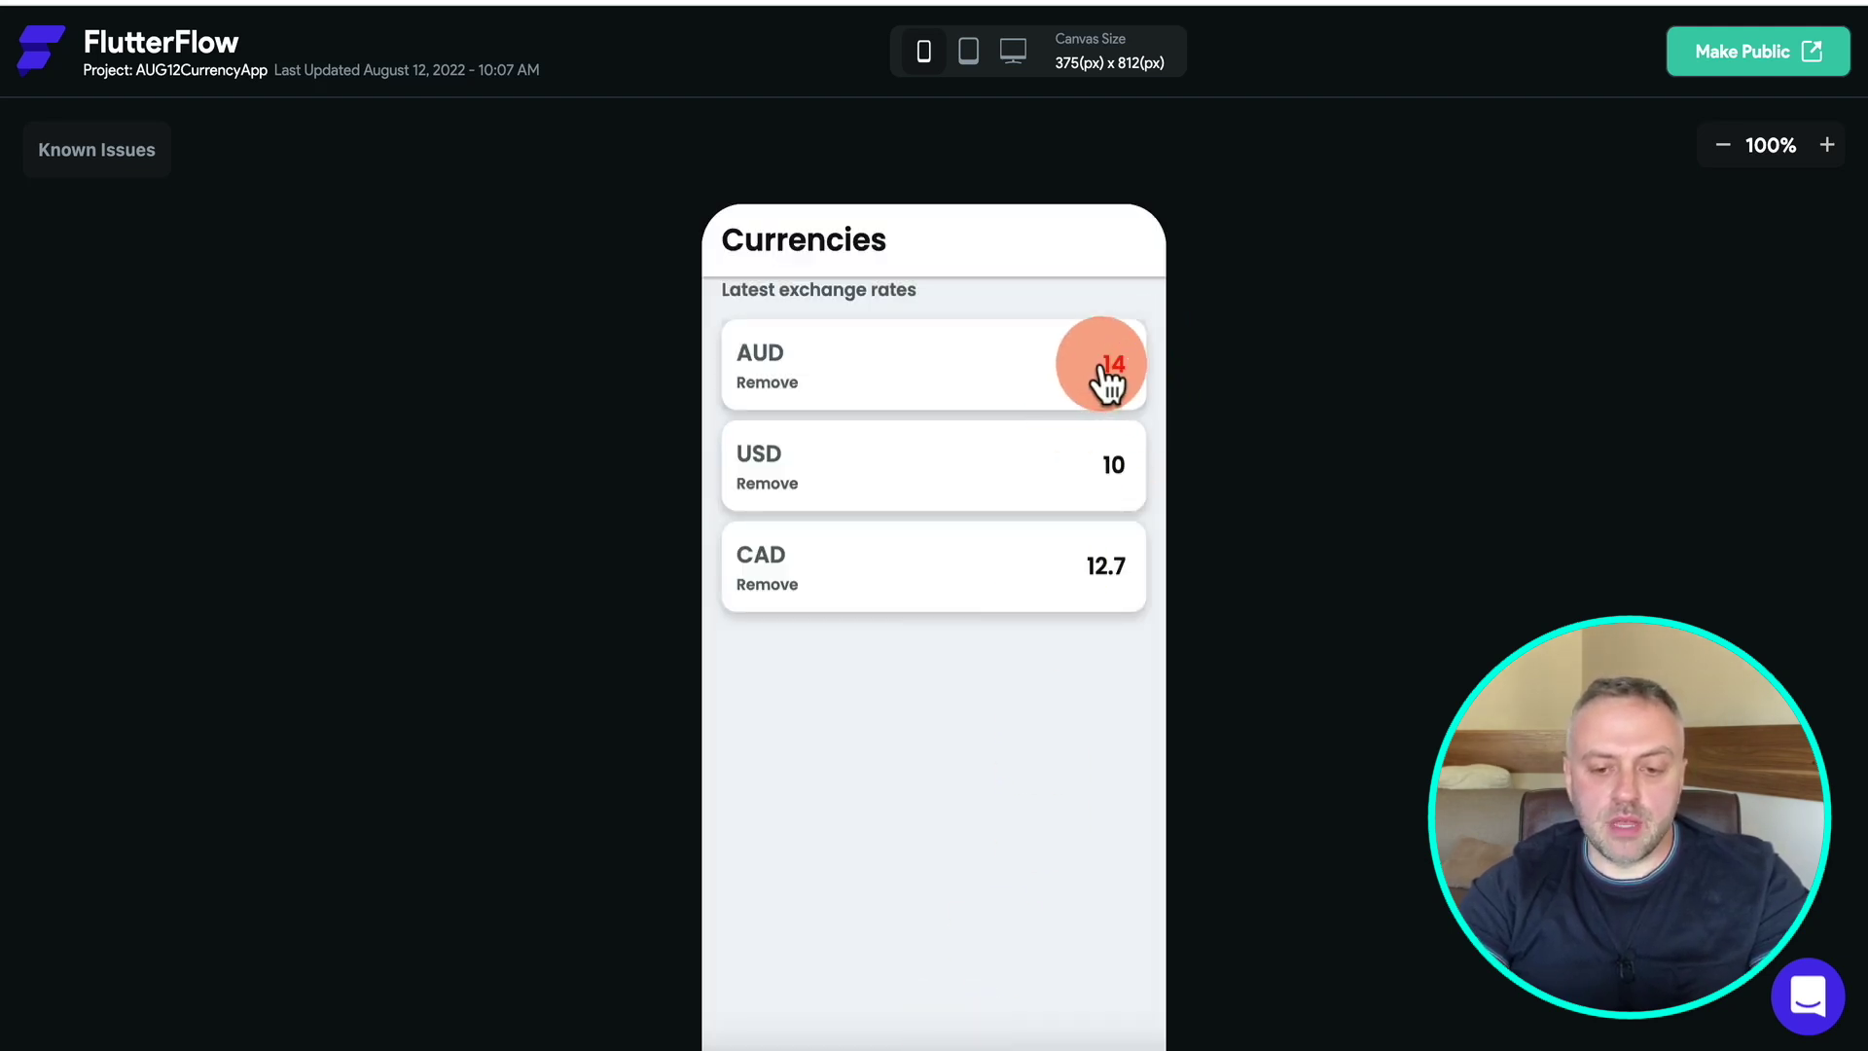
pyautogui.click(948, 905)
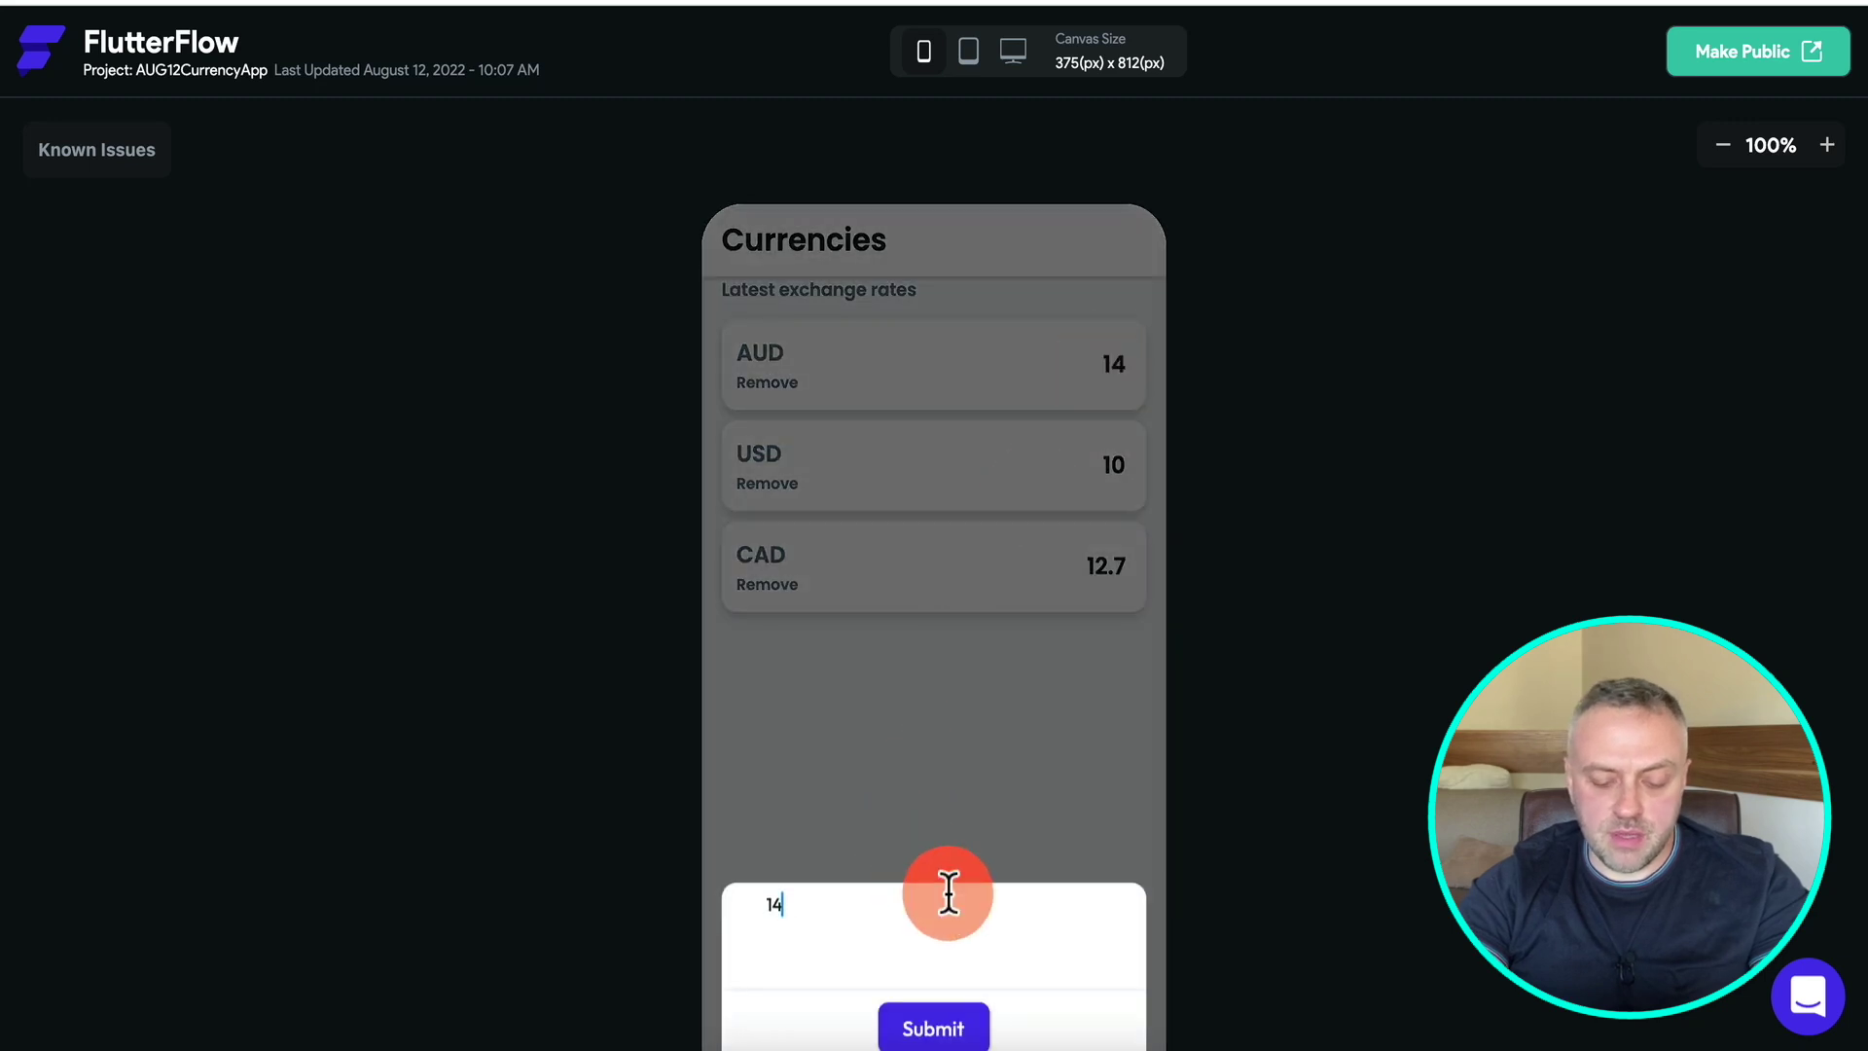
pyautogui.write('11')
pyautogui.click(949, 1028)
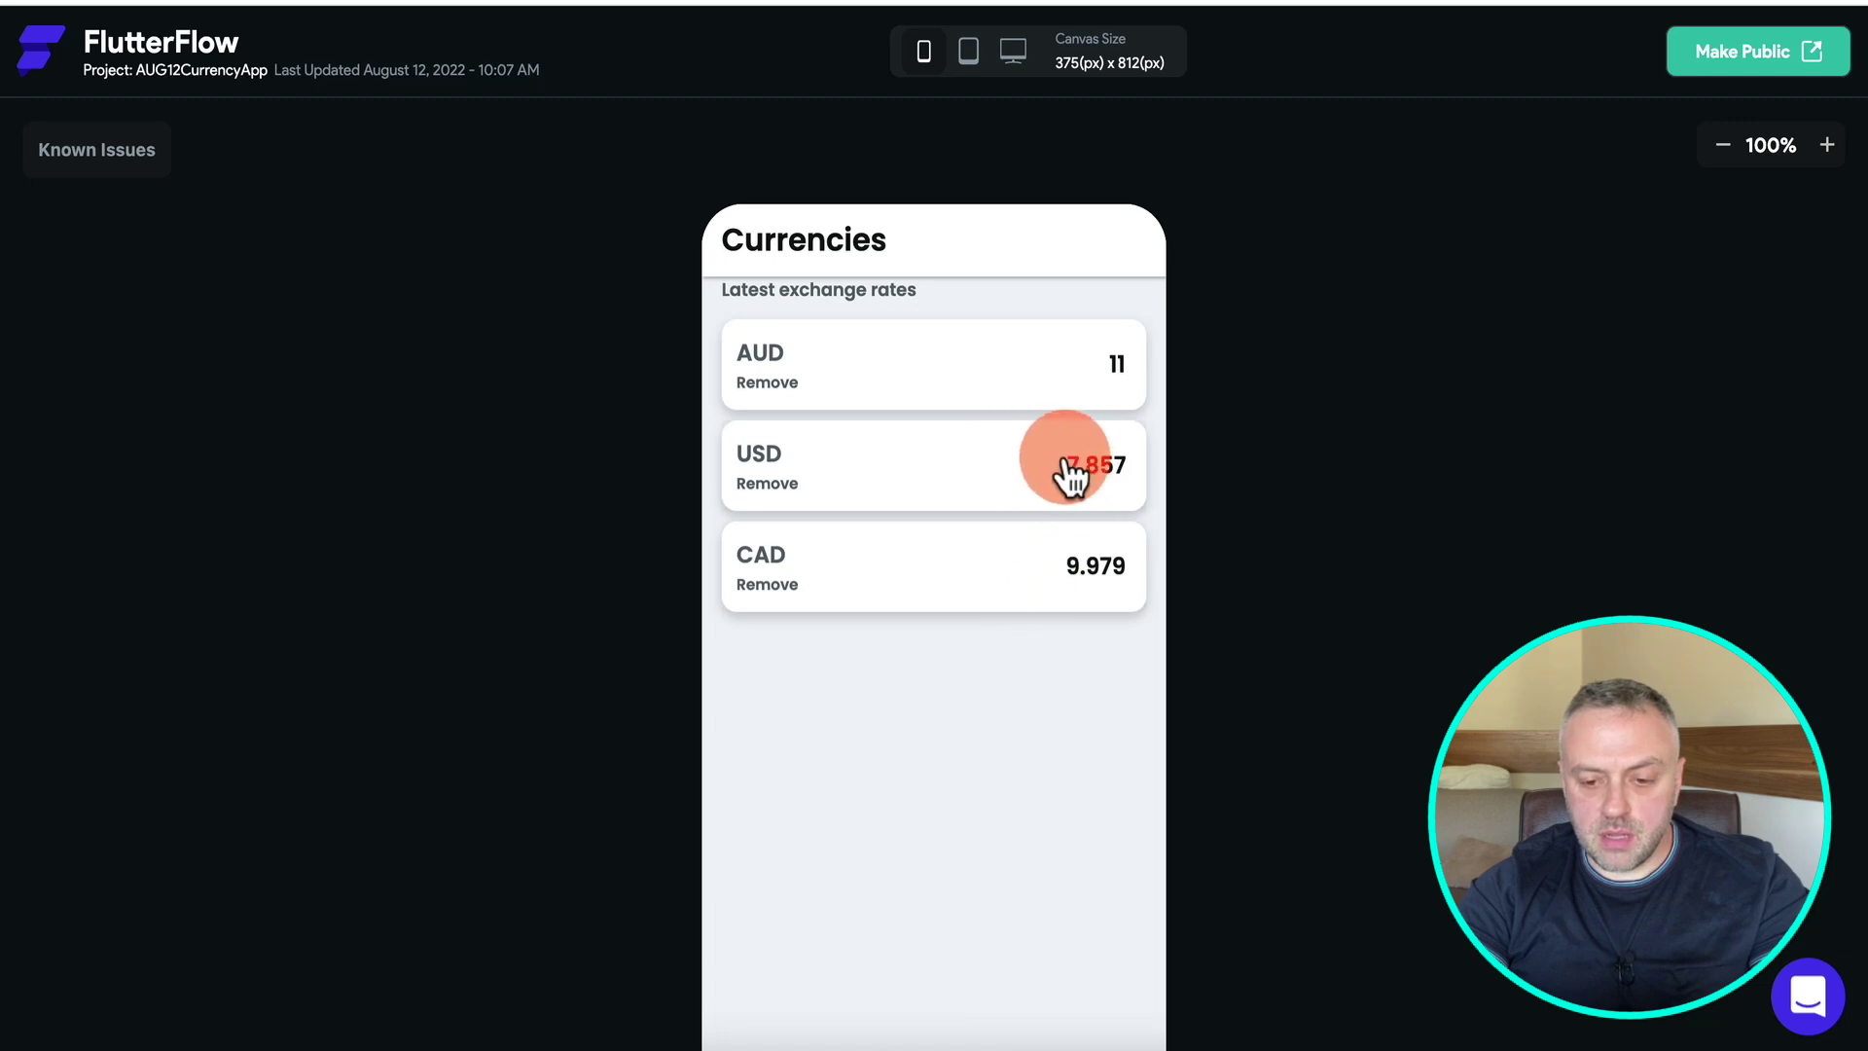
# Check the decimals prefilled in the USD and CAD bottom sheets, submitting the USD value as it is.
pyautogui.click(1021, 462)
pyautogui.click(784, 910)
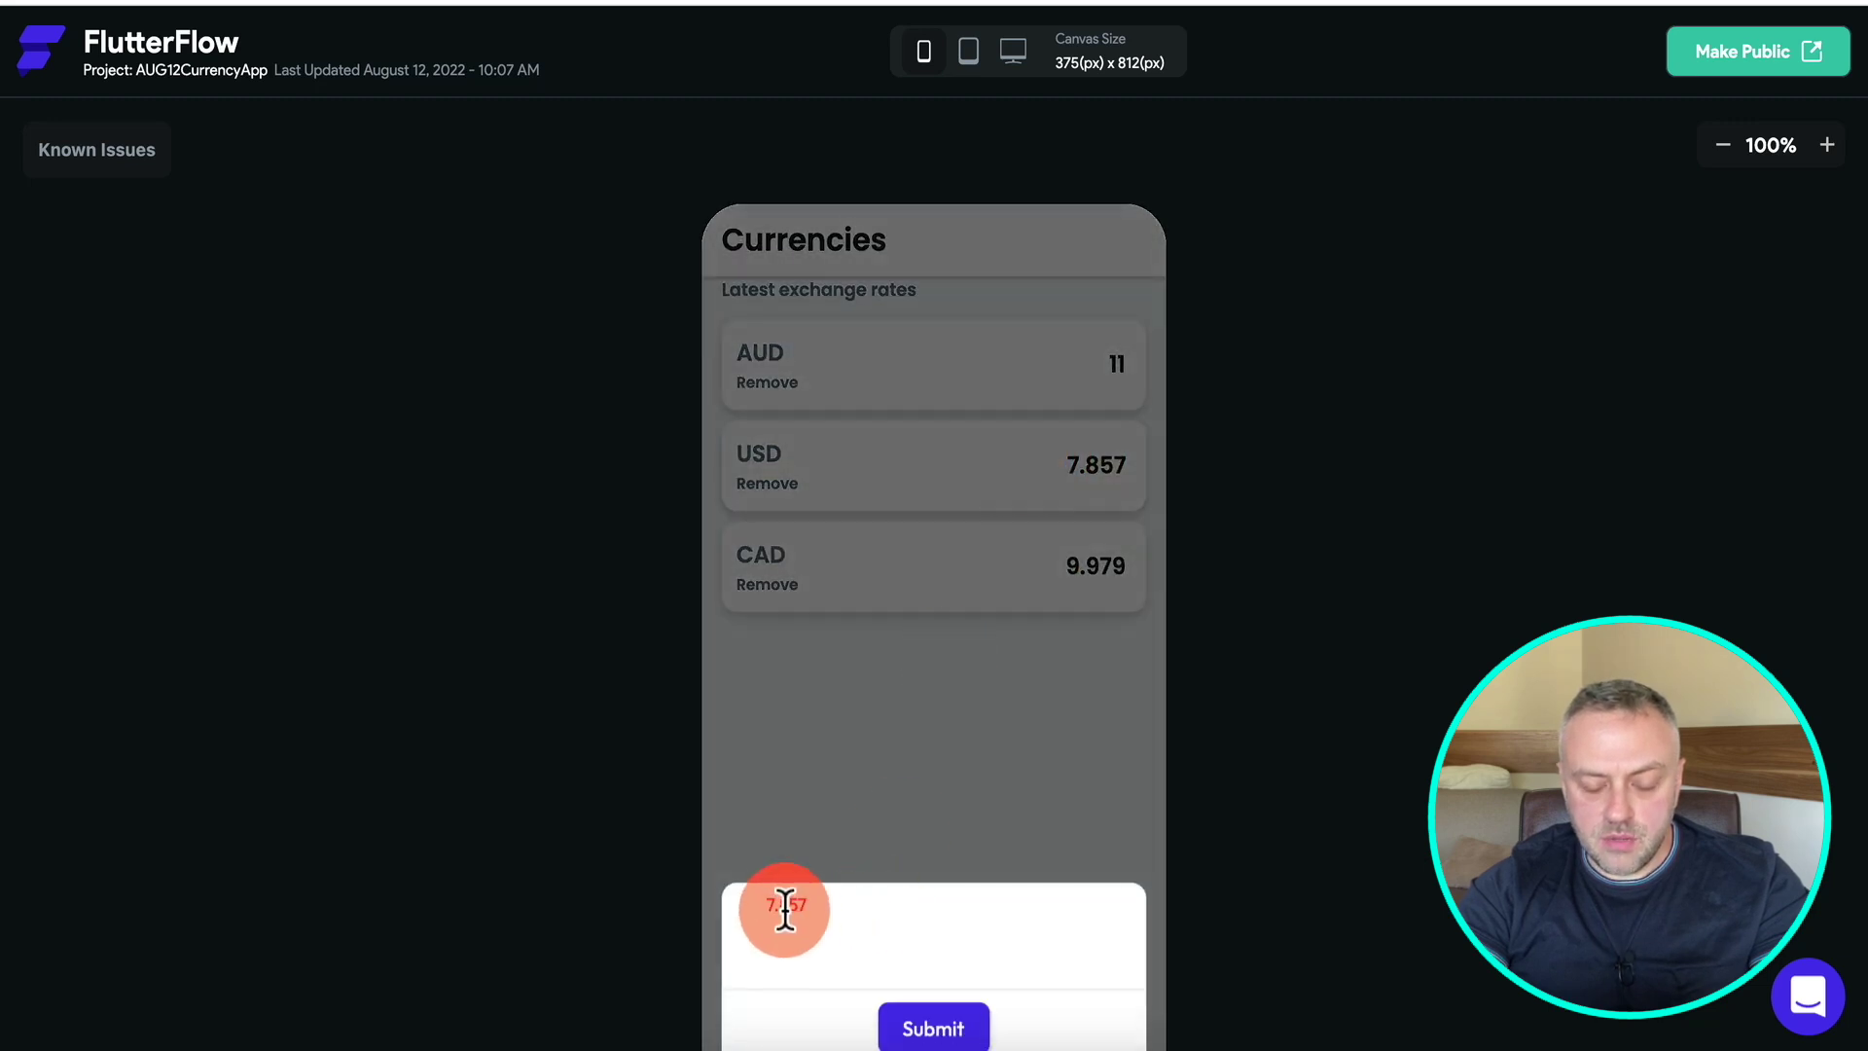
pyautogui.click(929, 1028)
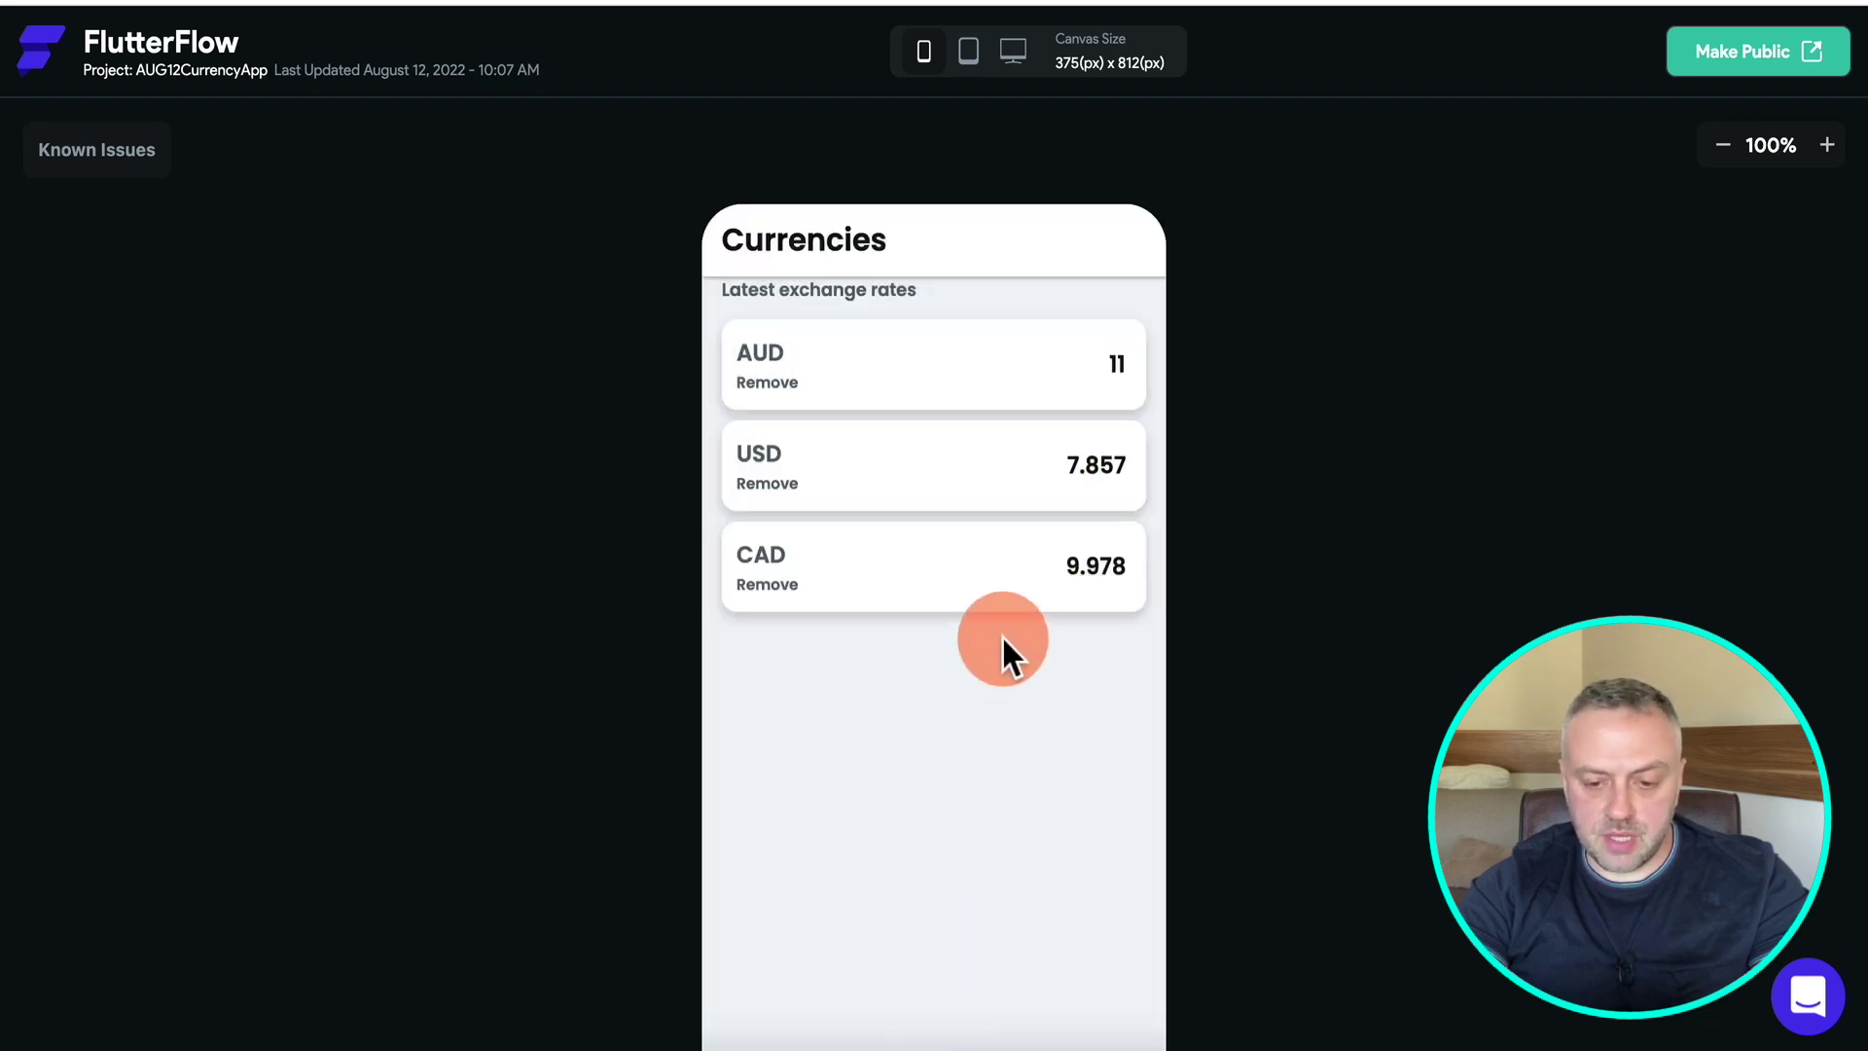
pyautogui.click(1043, 569)
pyautogui.click(801, 937)
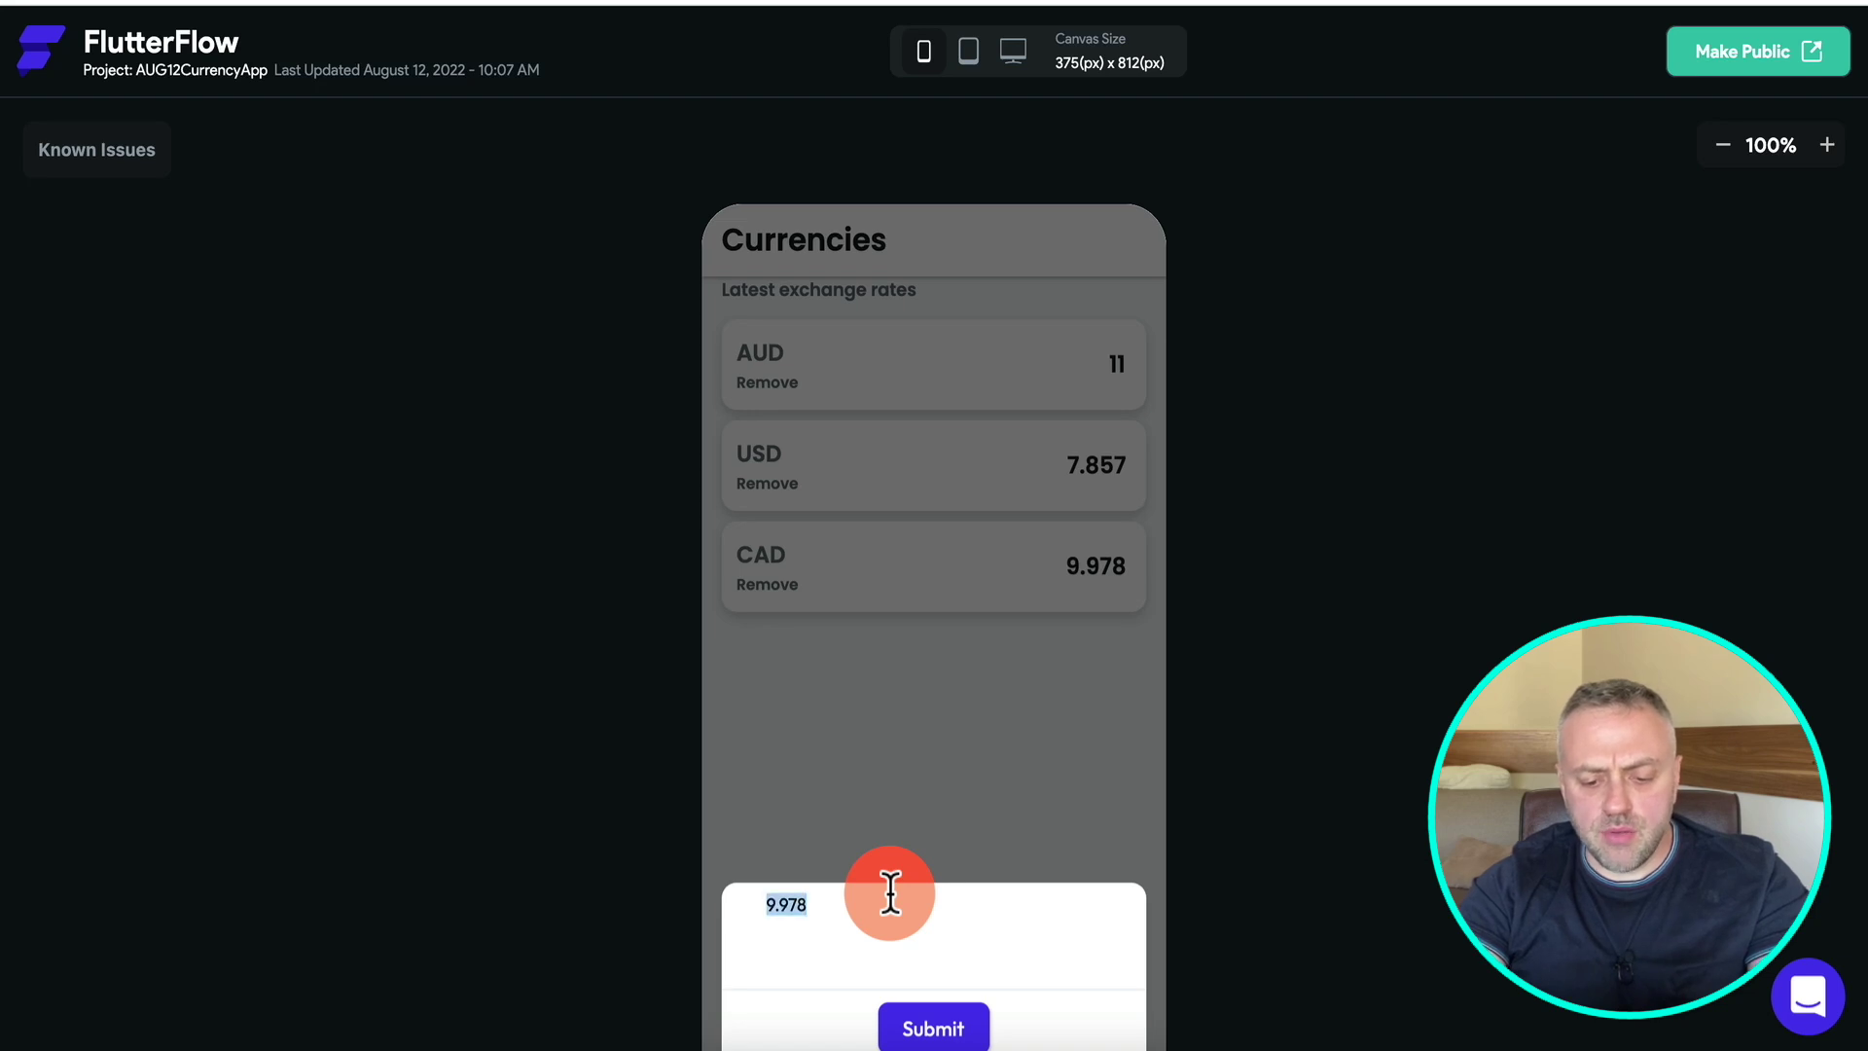
# Set the CAD rate to 8 in its bottom sheet and submit it.
pyautogui.write('8')
pyautogui.click(933, 1026)
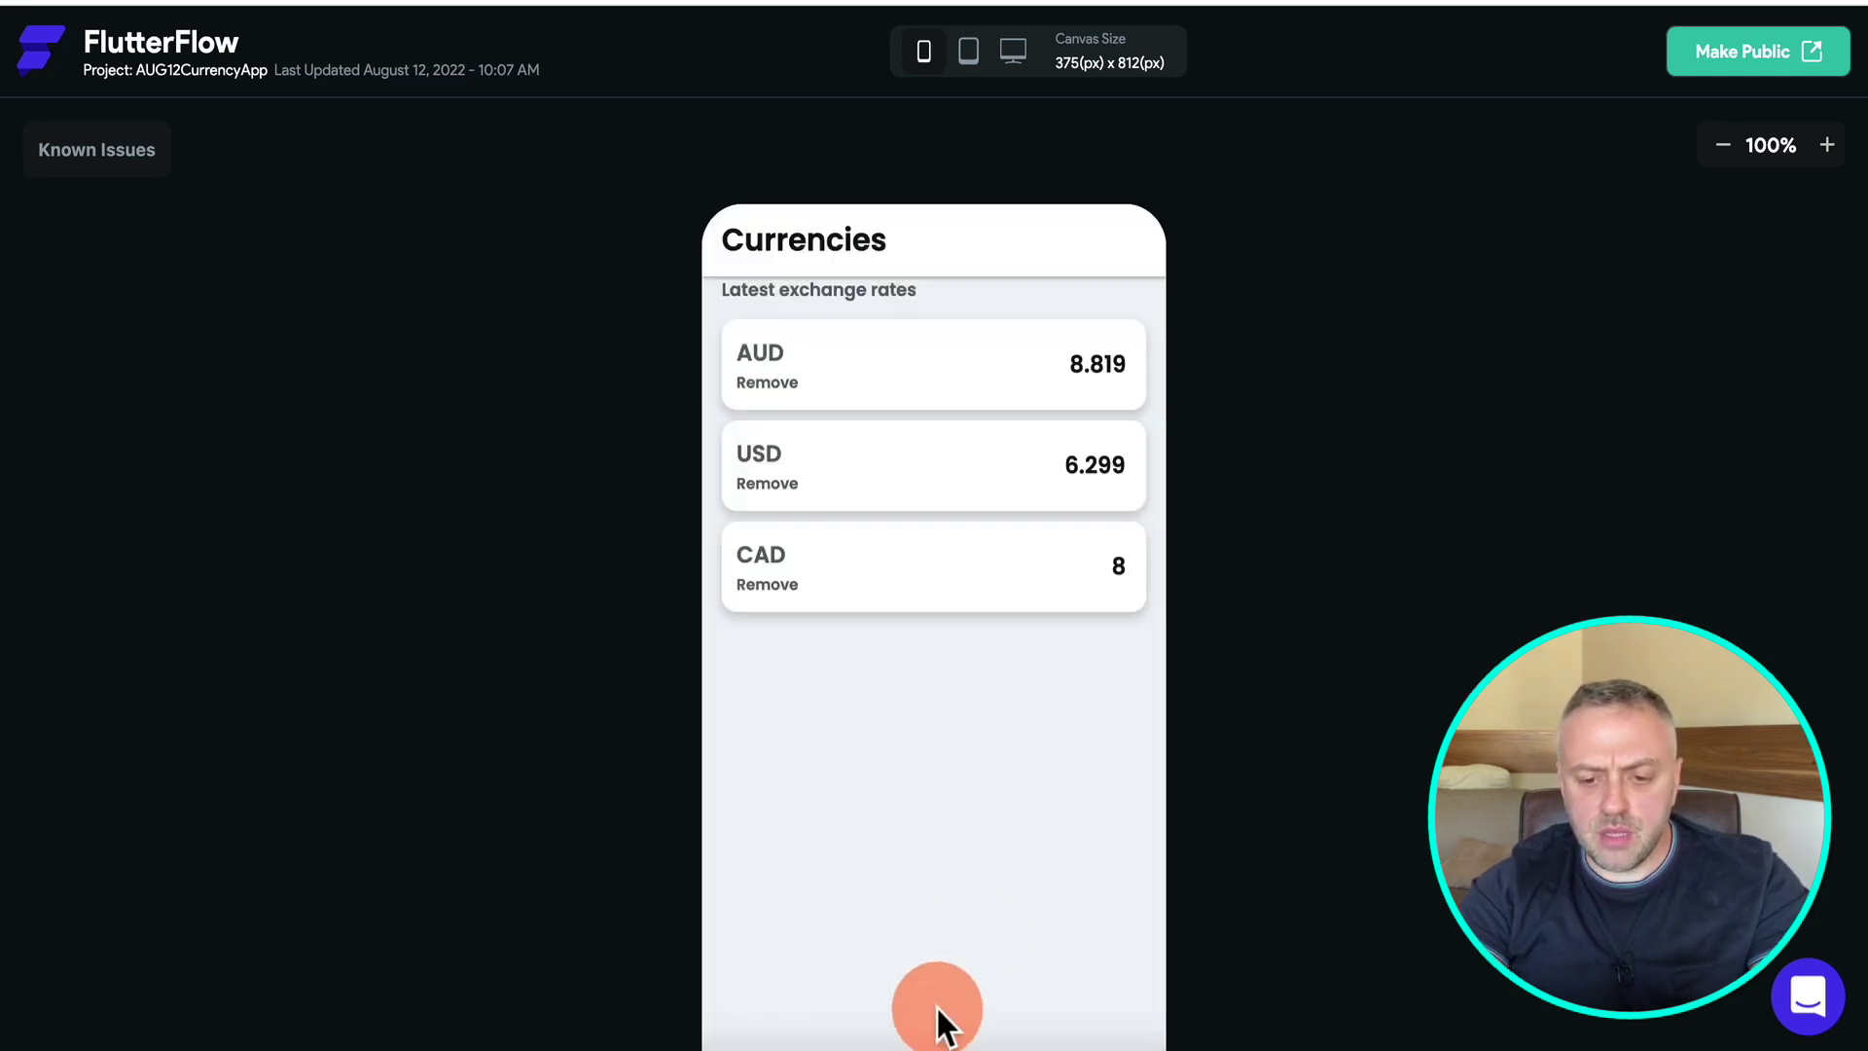
# Check the values prefilled in the AUD and USD bottom sheets, submitting them as they are.
pyautogui.click(1102, 351)
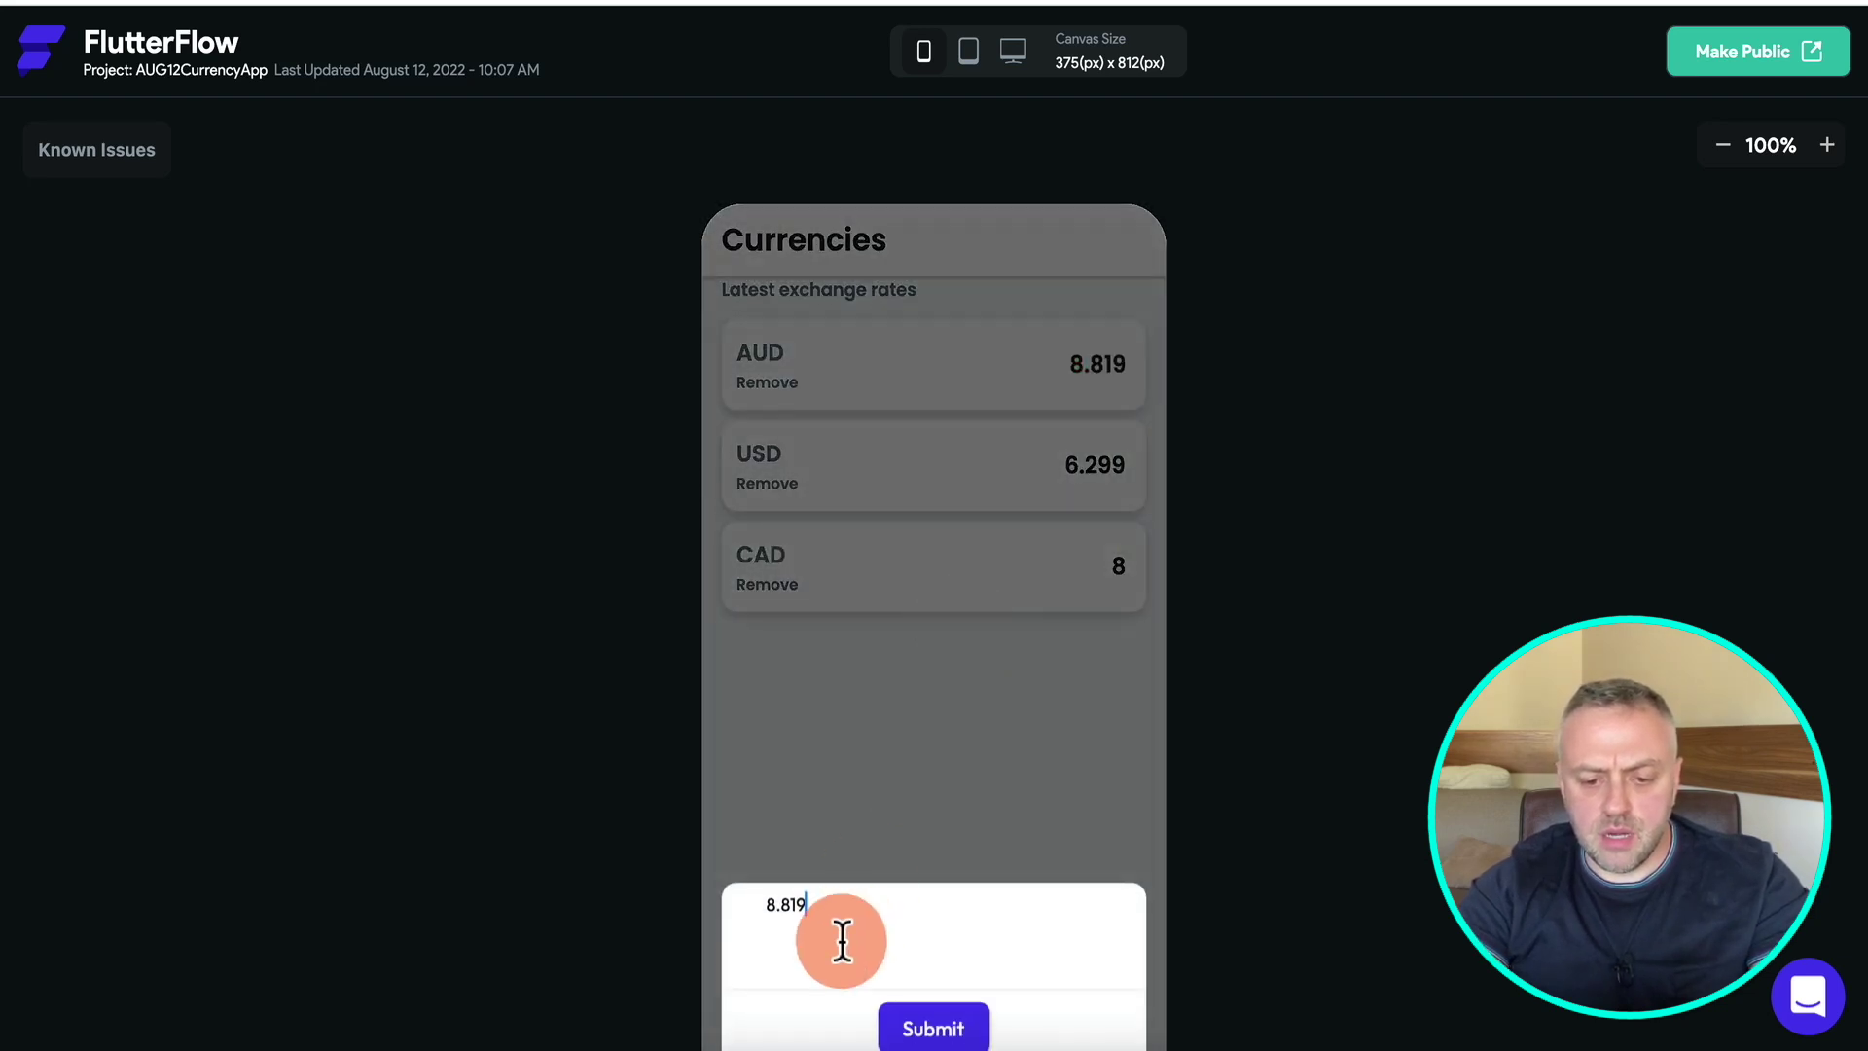
pyautogui.click(927, 1028)
pyautogui.click(1036, 462)
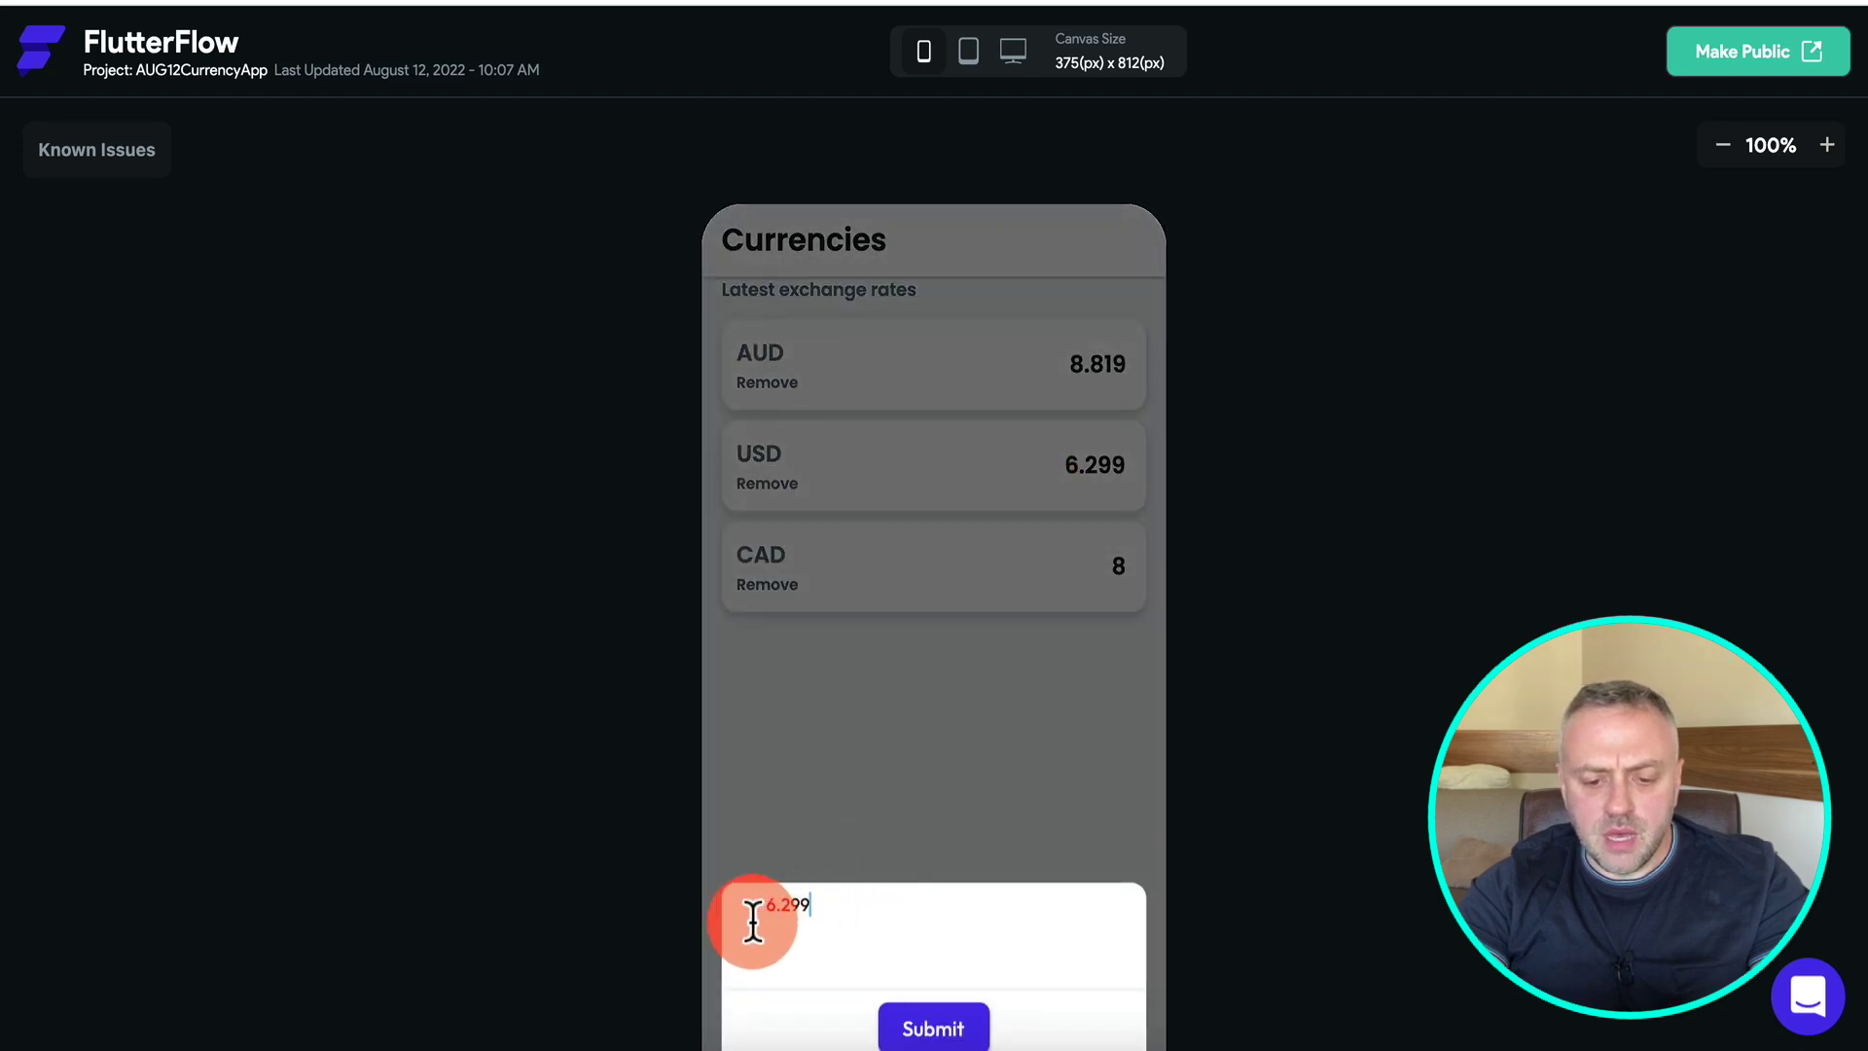
pyautogui.click(967, 1043)
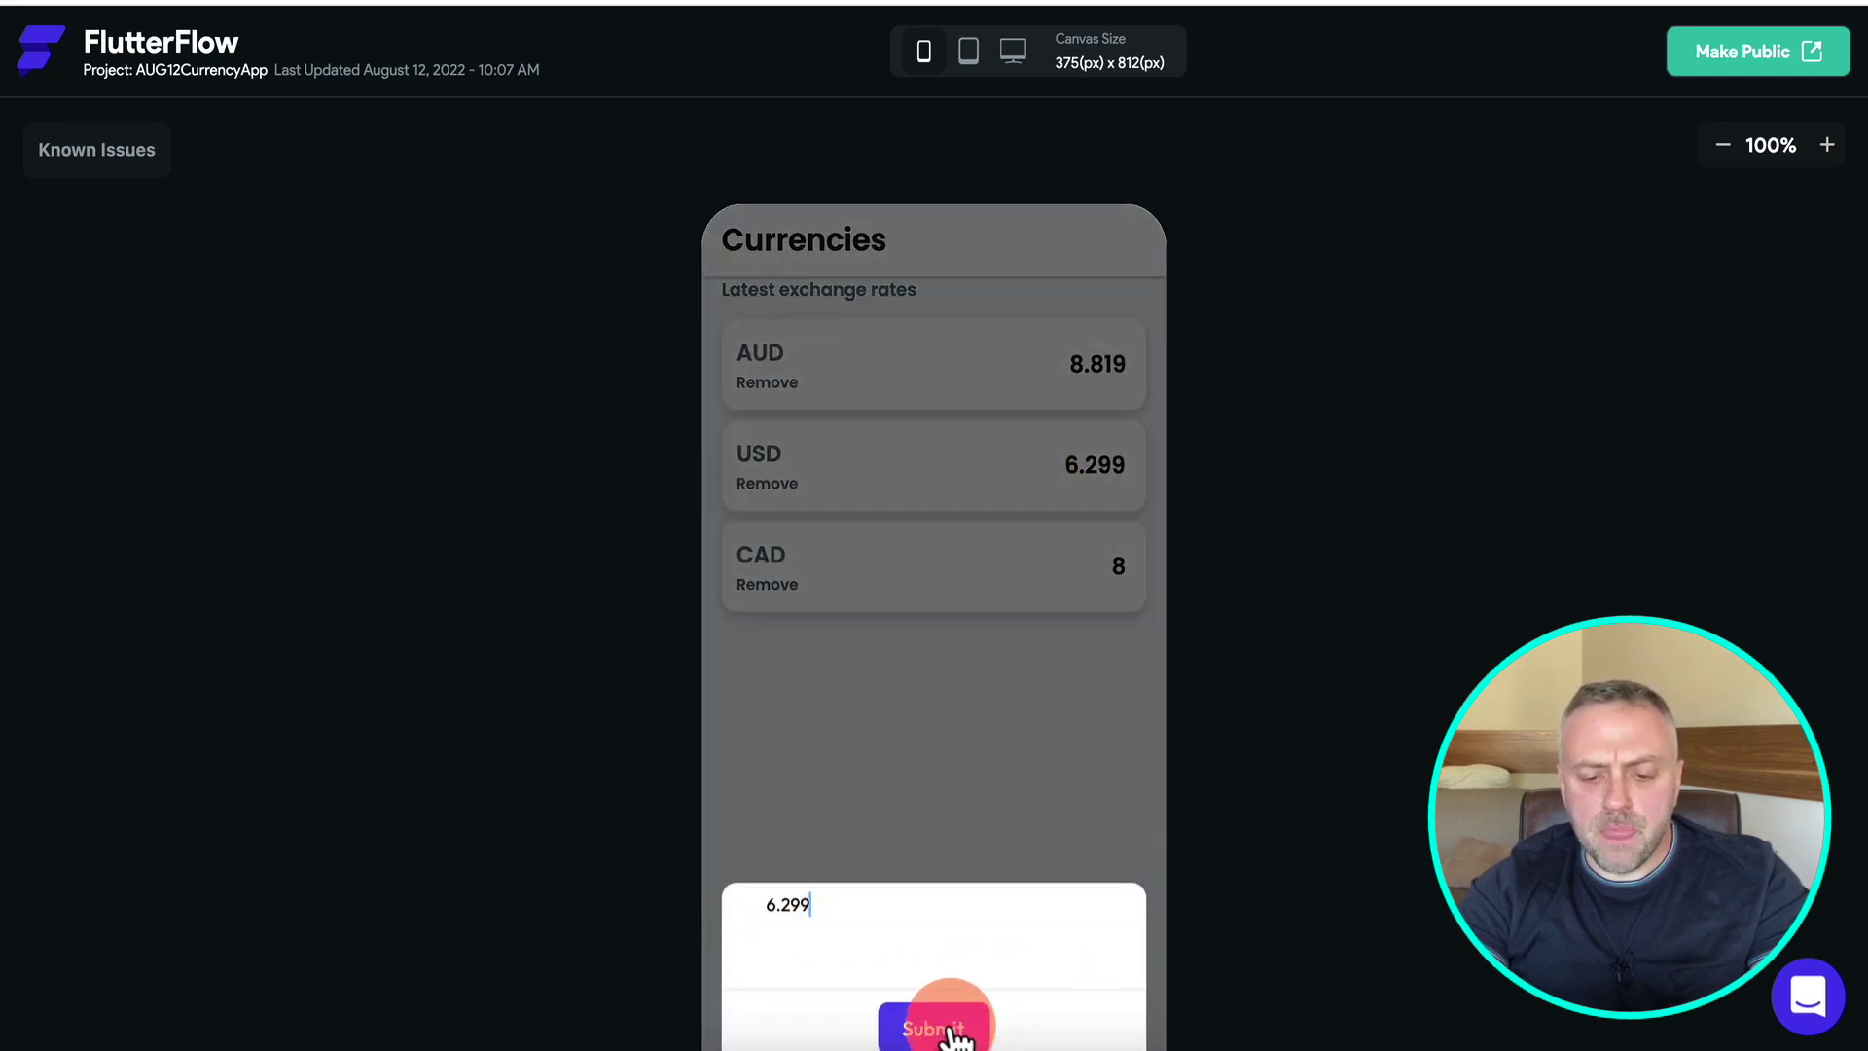
pyautogui.click(1070, 501)
pyautogui.click(1091, 380)
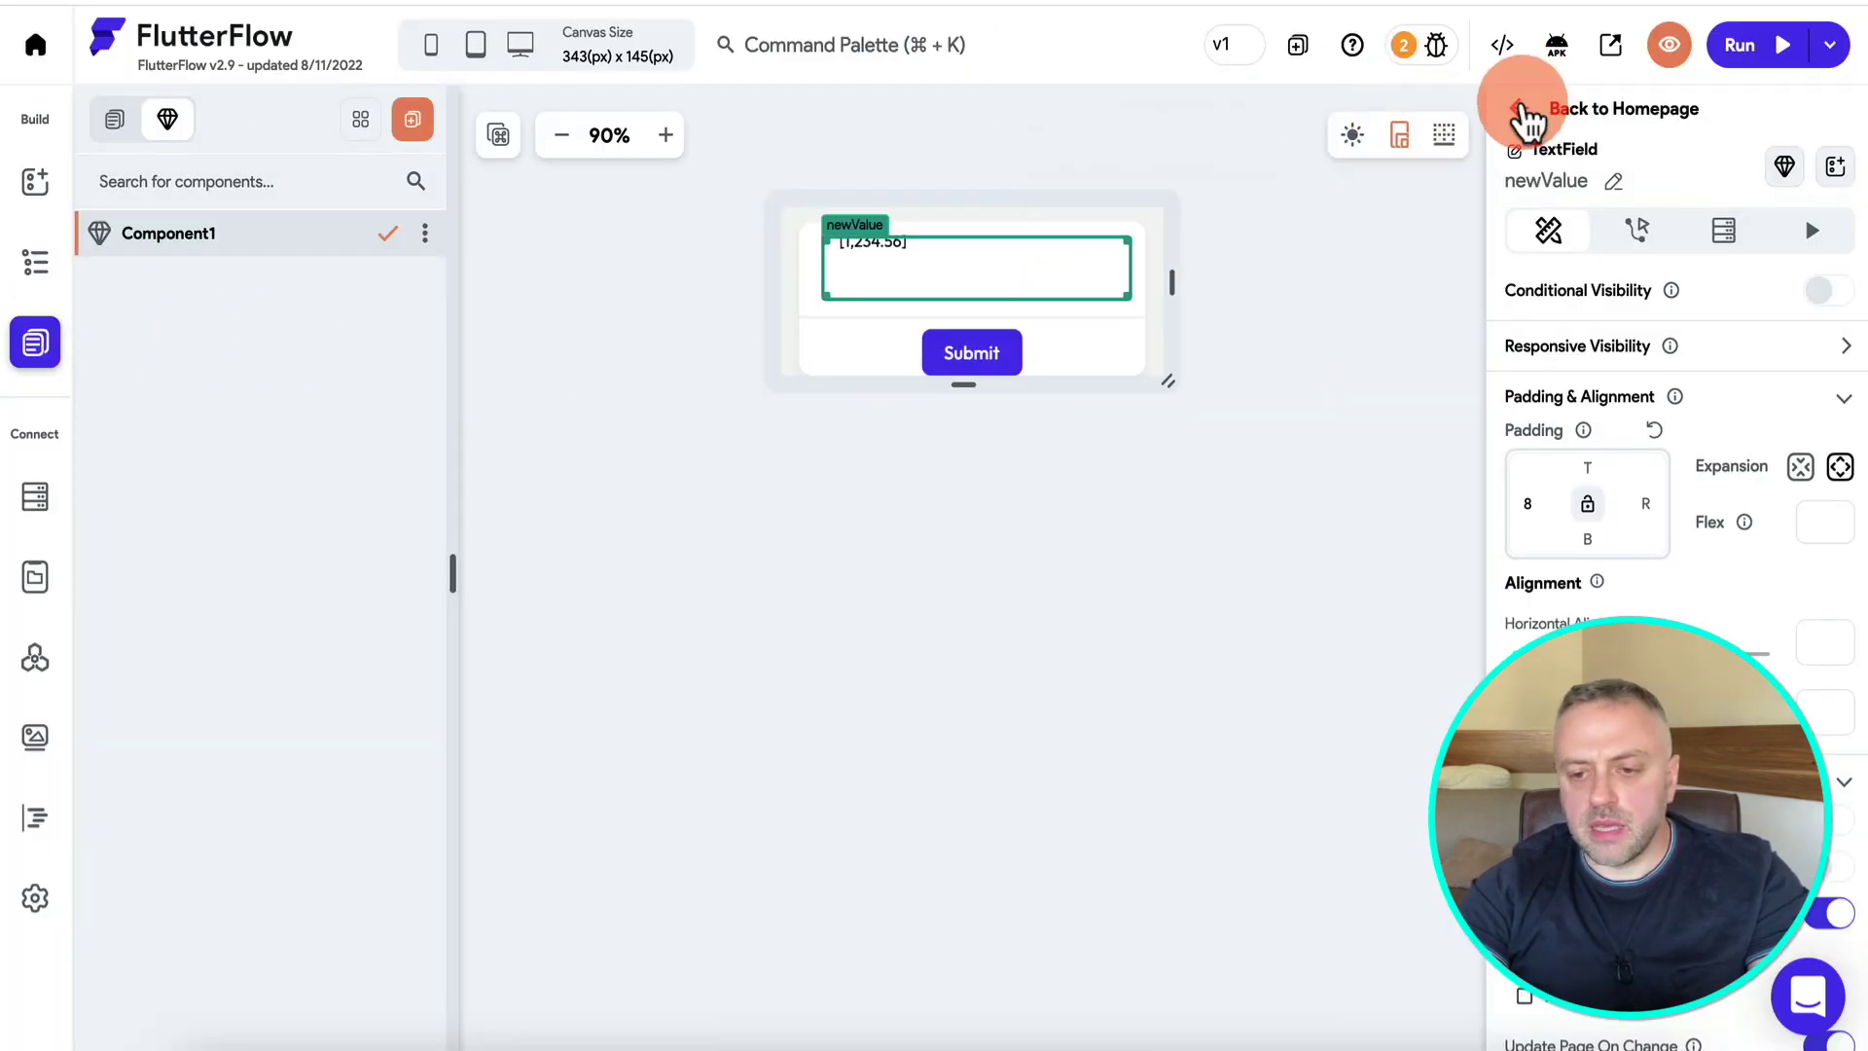
# Return to the Homepage in the FlutterFlow editor and select its ListView in the widget tree.
pyautogui.click(1527, 110)
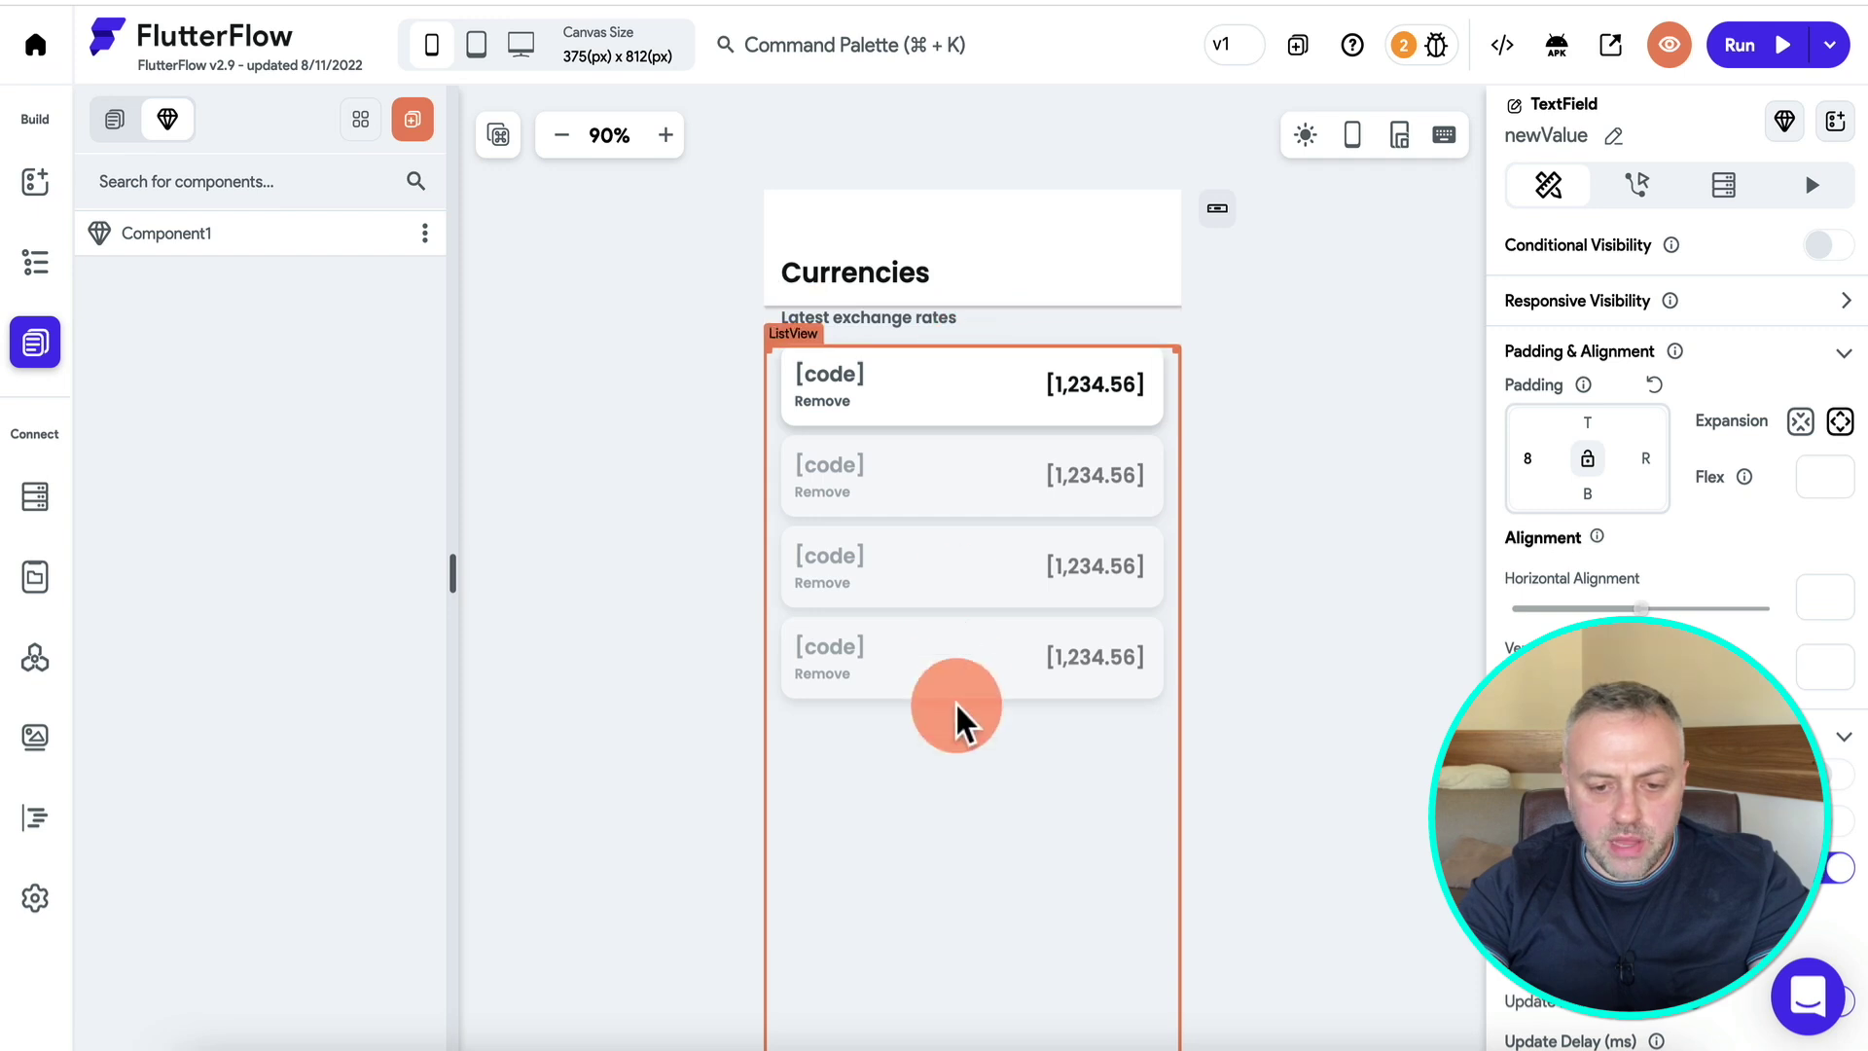
pyautogui.click(41, 266)
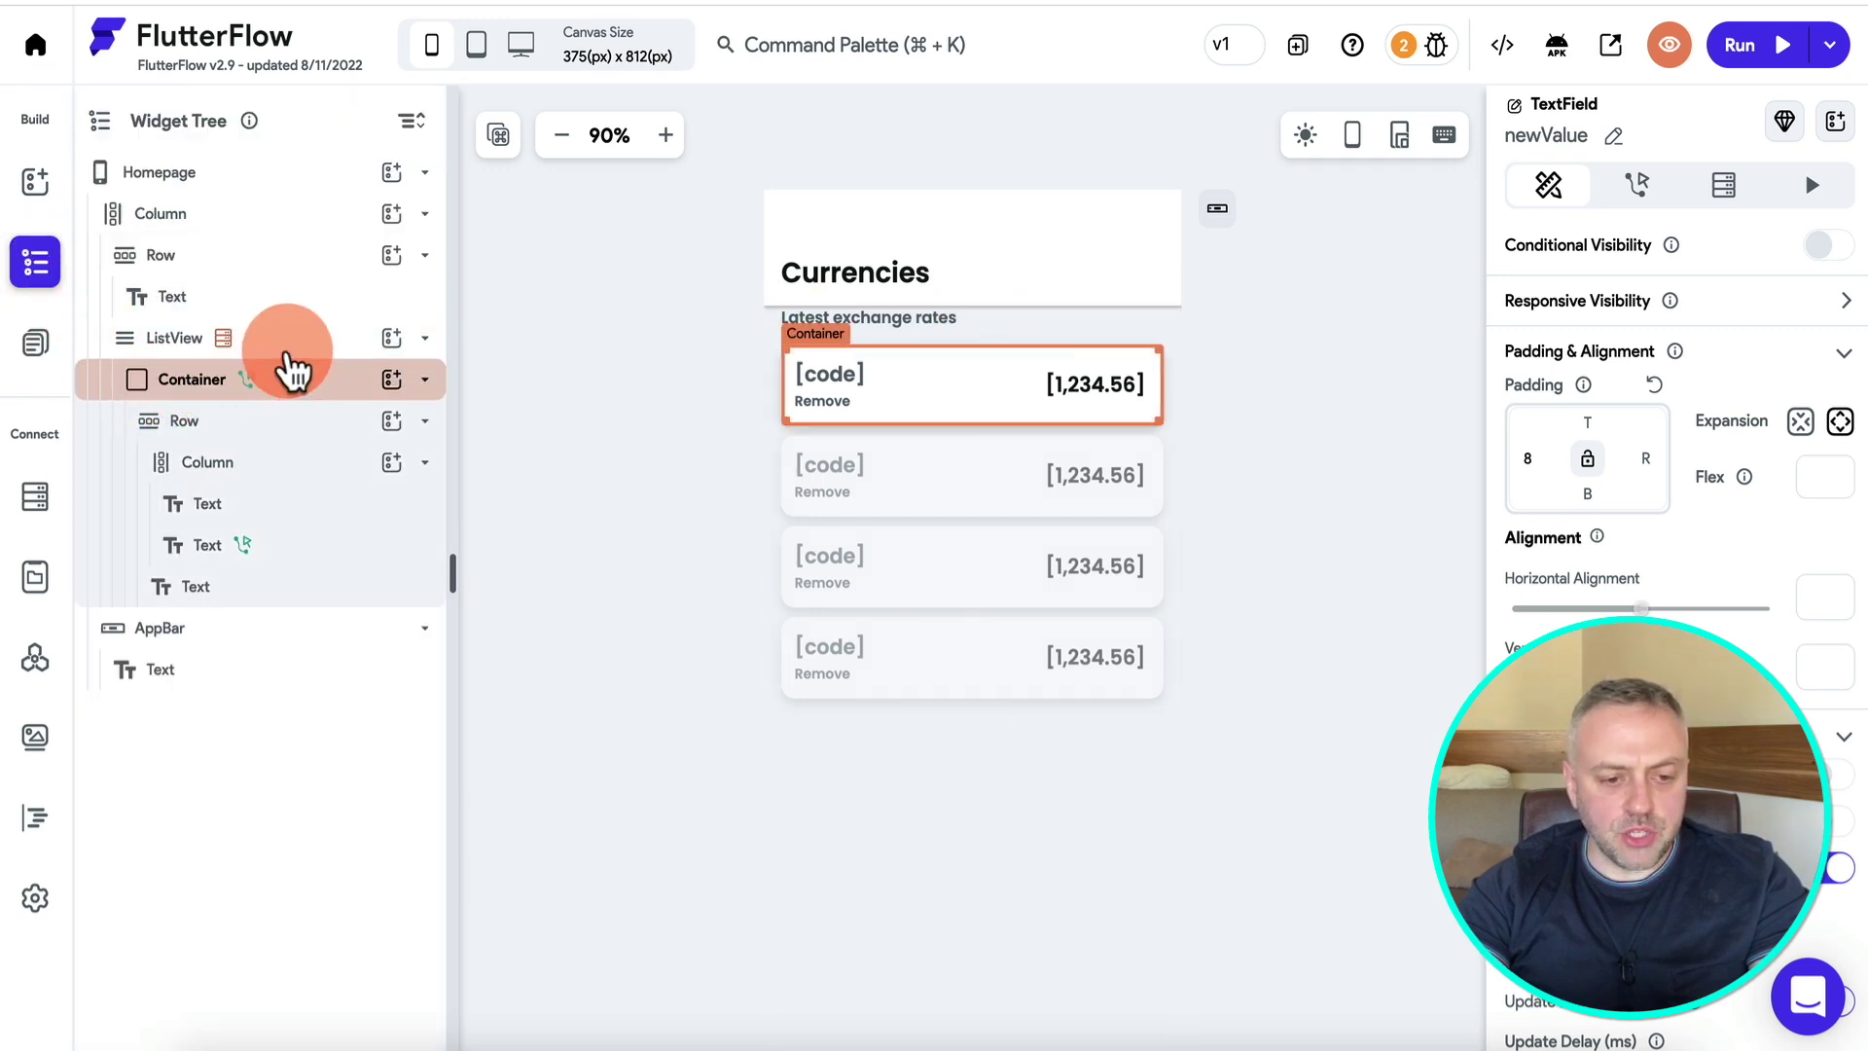
pyautogui.click(289, 344)
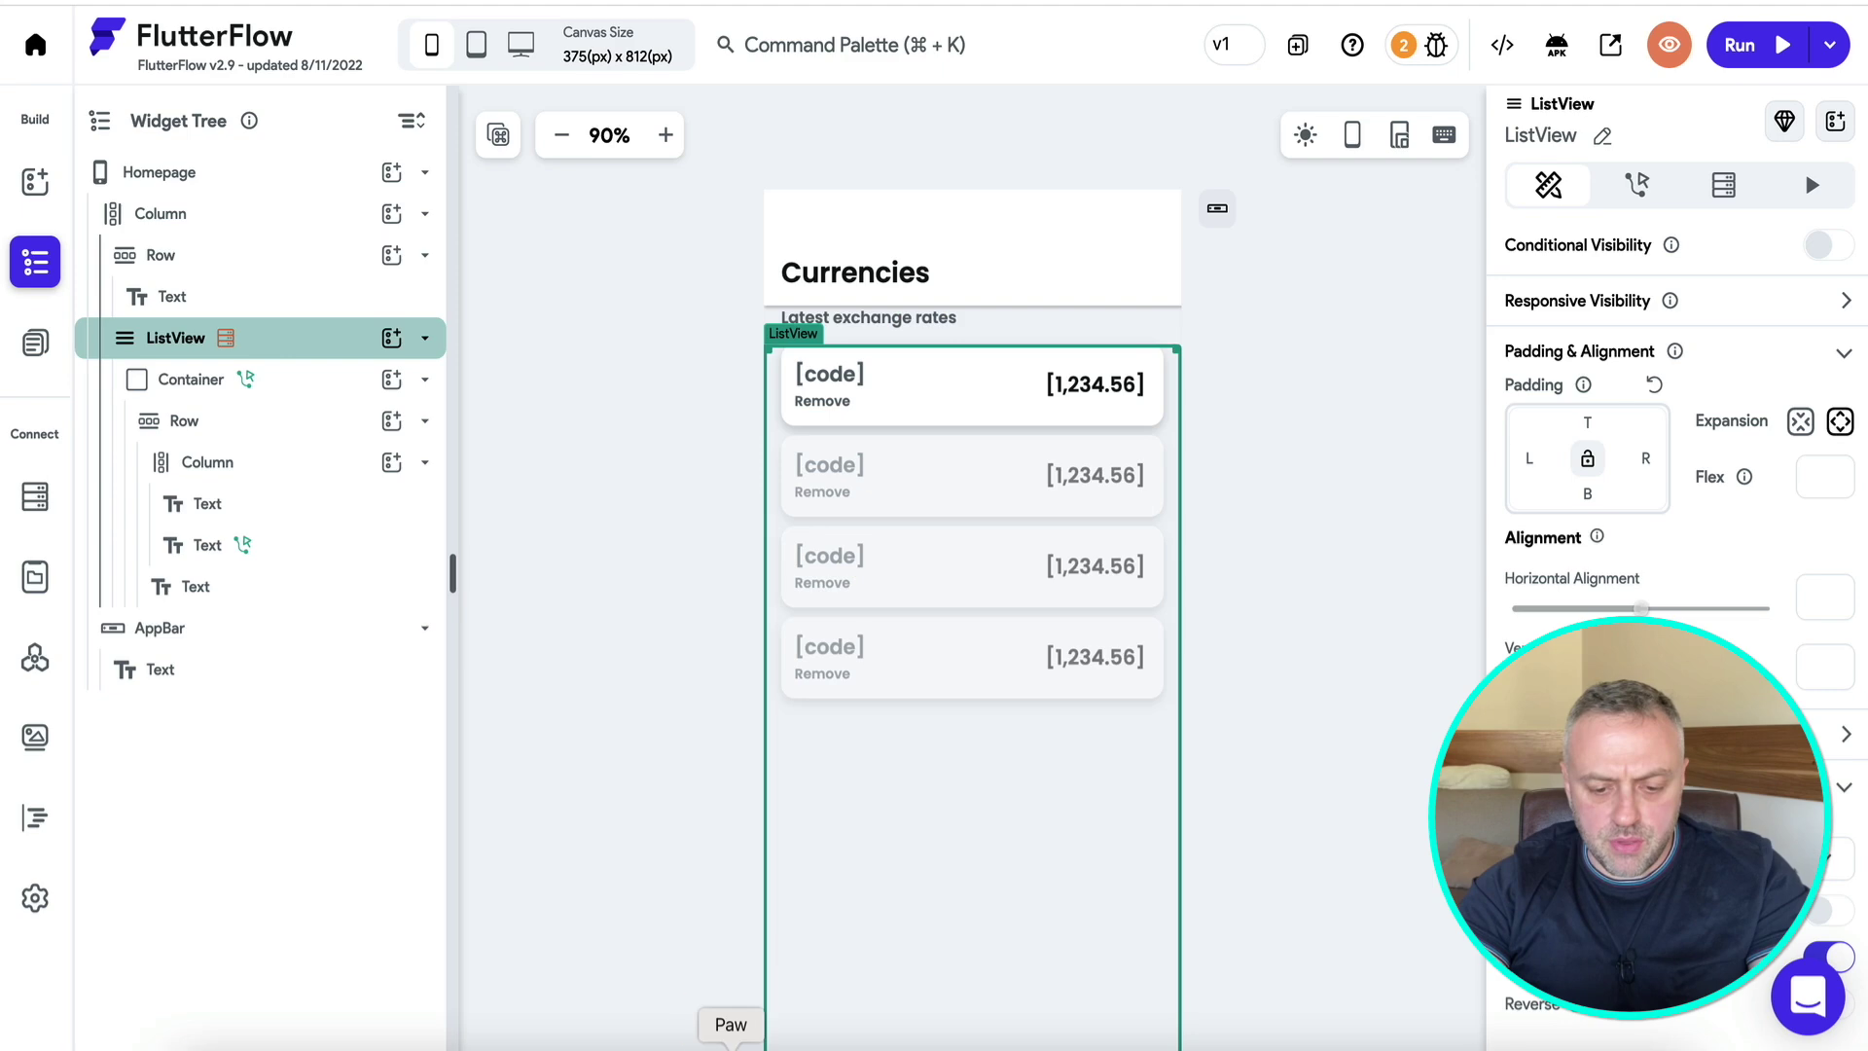
# Switch to the Firebase console and start an auto-ID document in the currencies collection with string field code set to BTC.
pyautogui.click(731, 1037)
pyautogui.scroll(10, 1280, 617)
pyautogui.click(1216, 618)
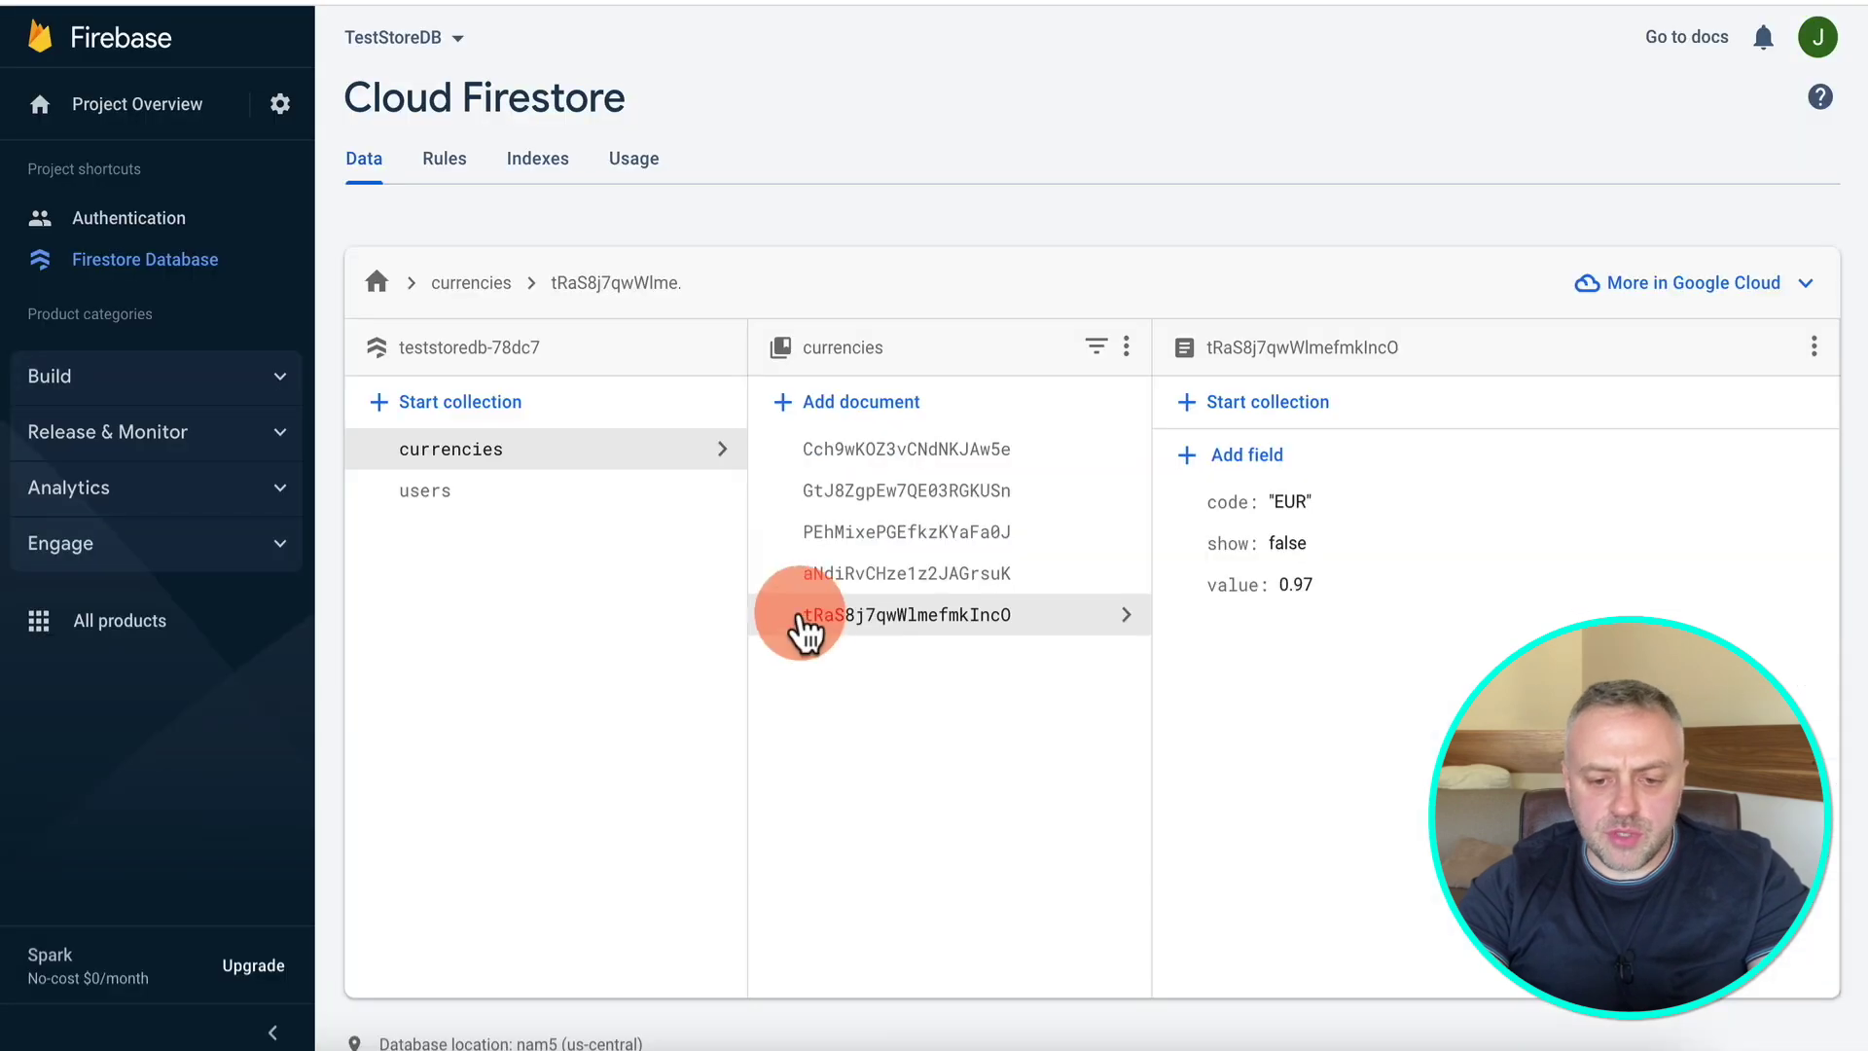
pyautogui.click(881, 417)
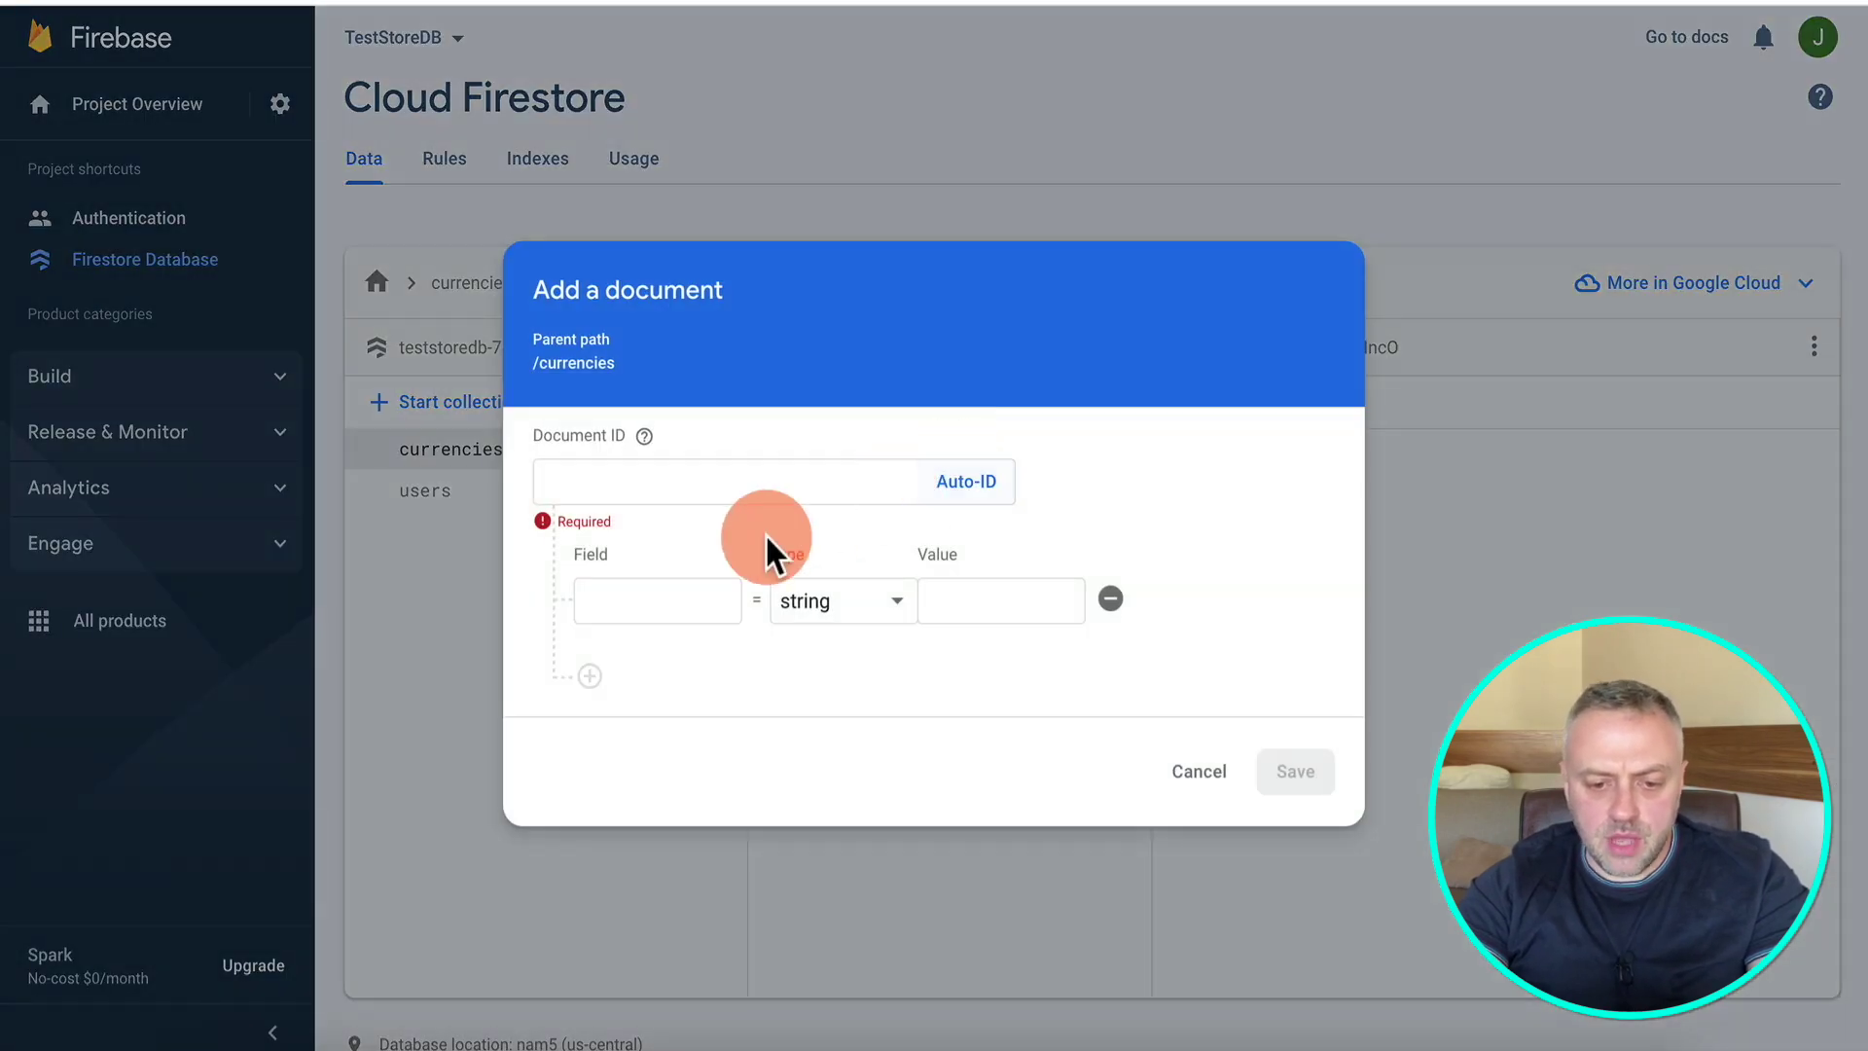
pyautogui.click(937, 494)
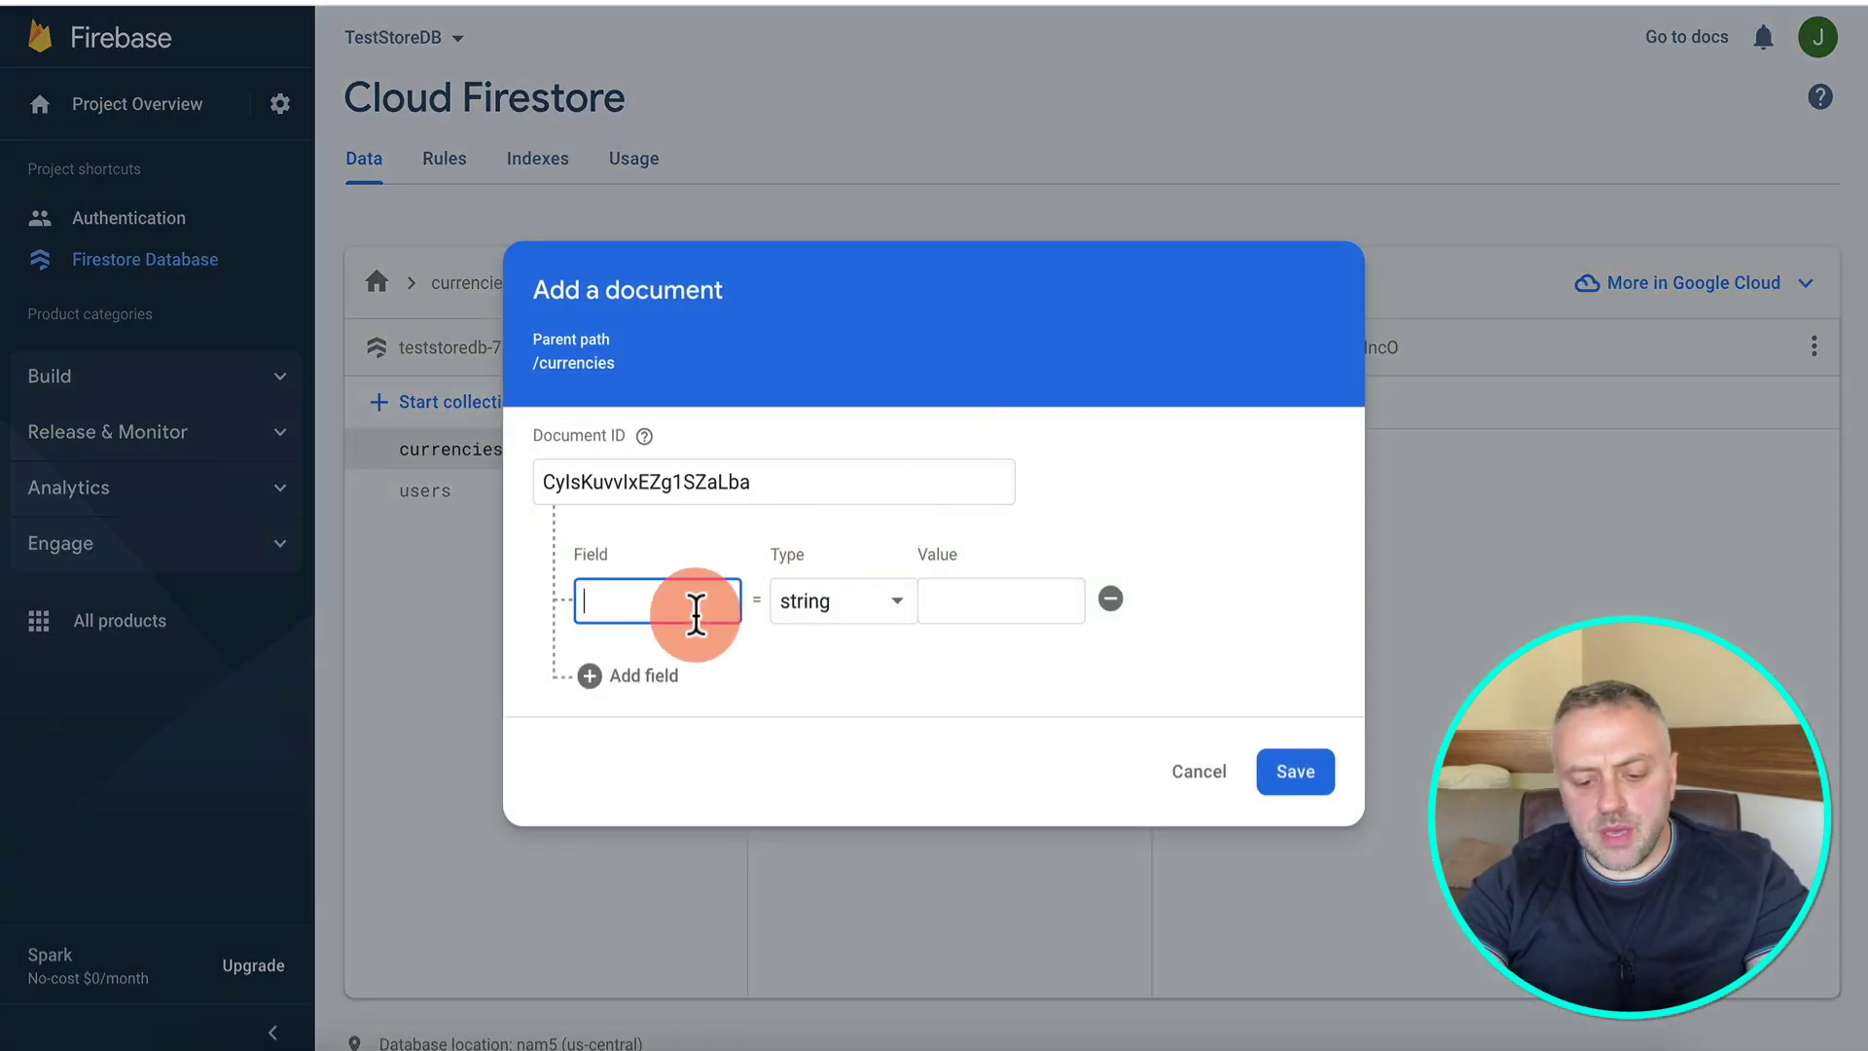
pyautogui.click(1030, 613)
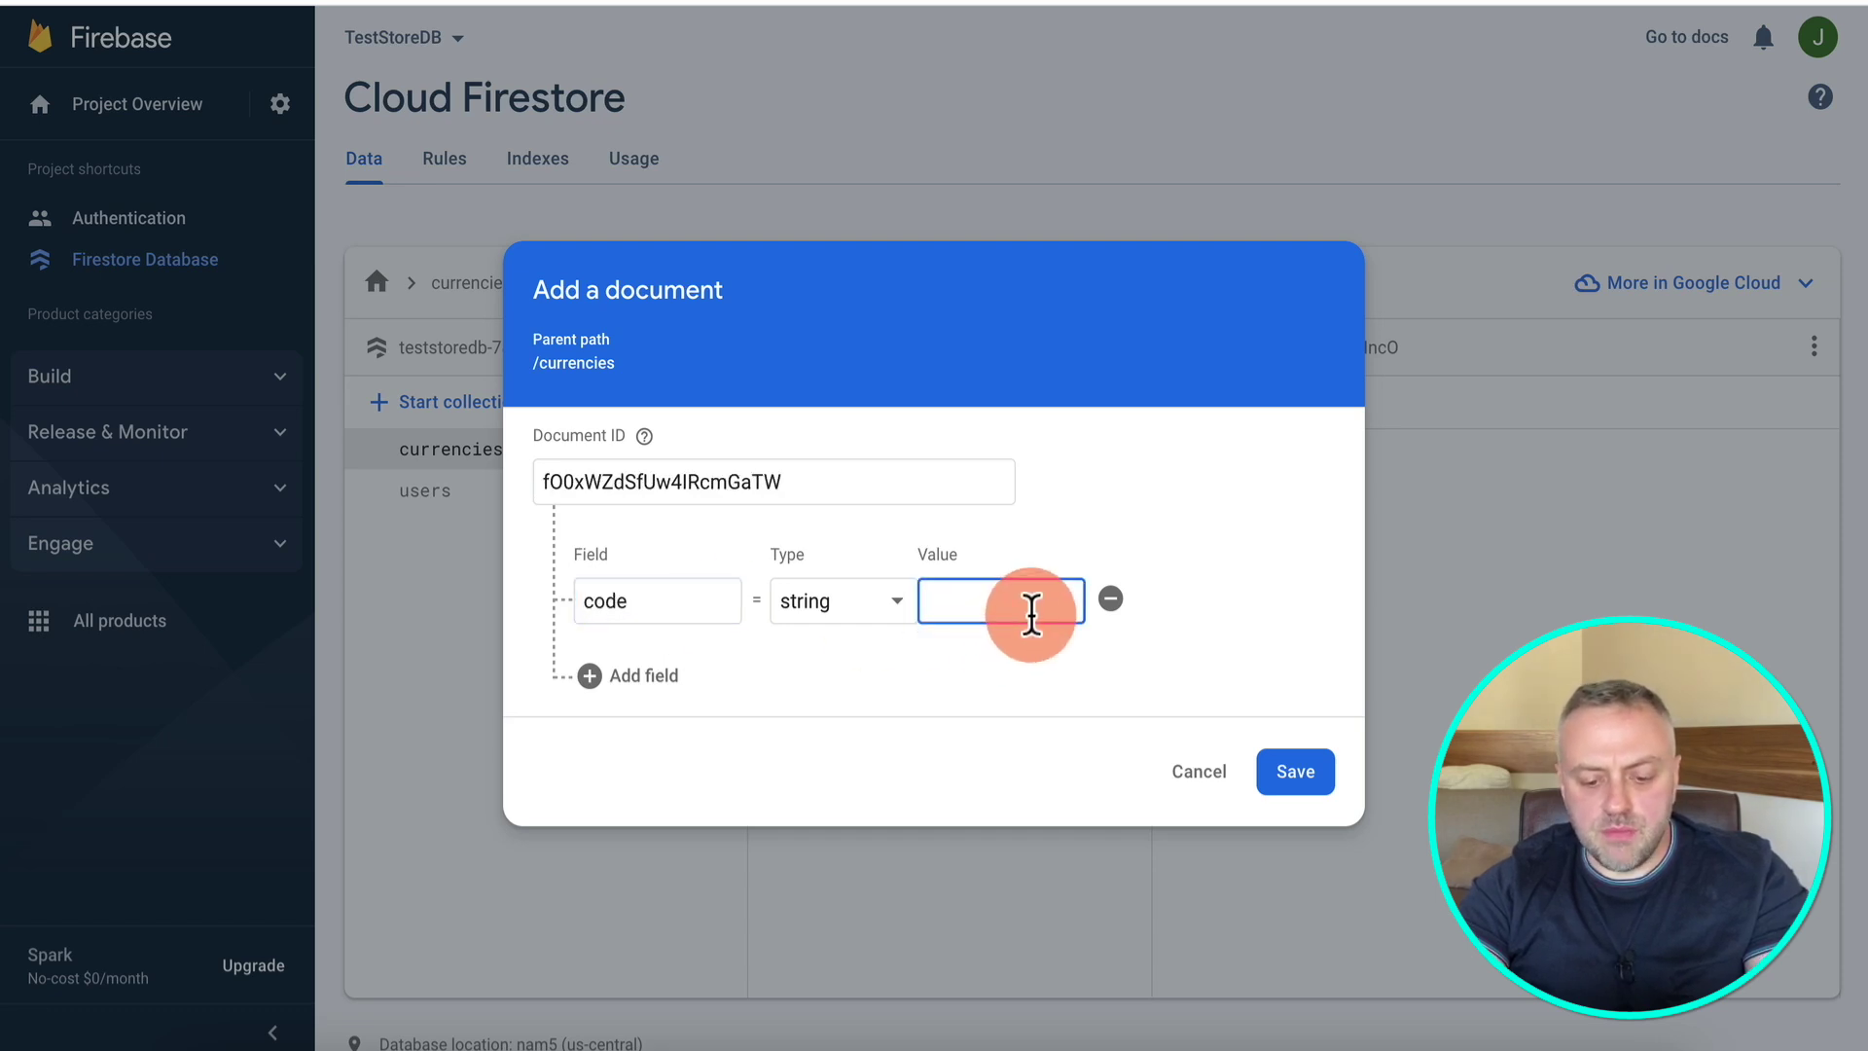
pyautogui.write('BTC')
# Add a string field named value to the new document, set to 0.0002.
pyautogui.click(644, 673)
pyautogui.write('val')
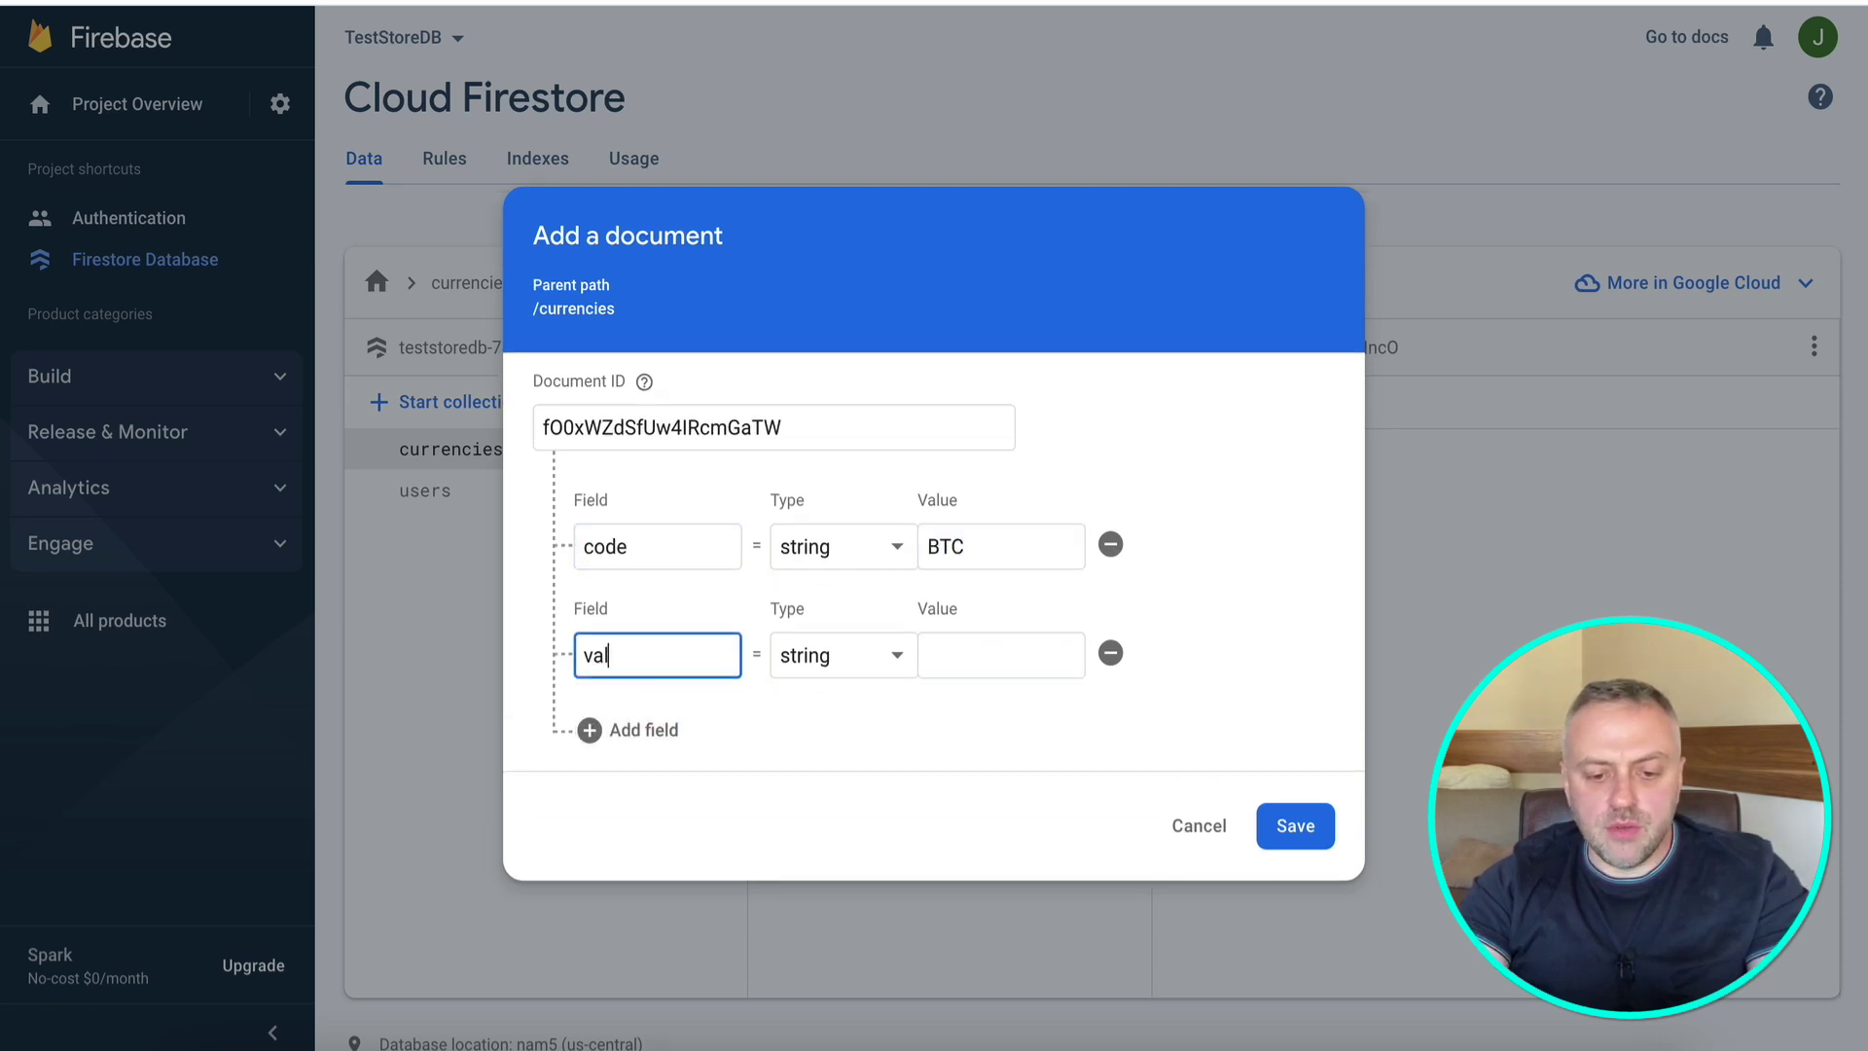
pyautogui.write('ue')
pyautogui.click(960, 655)
pyautogui.write('0.00')
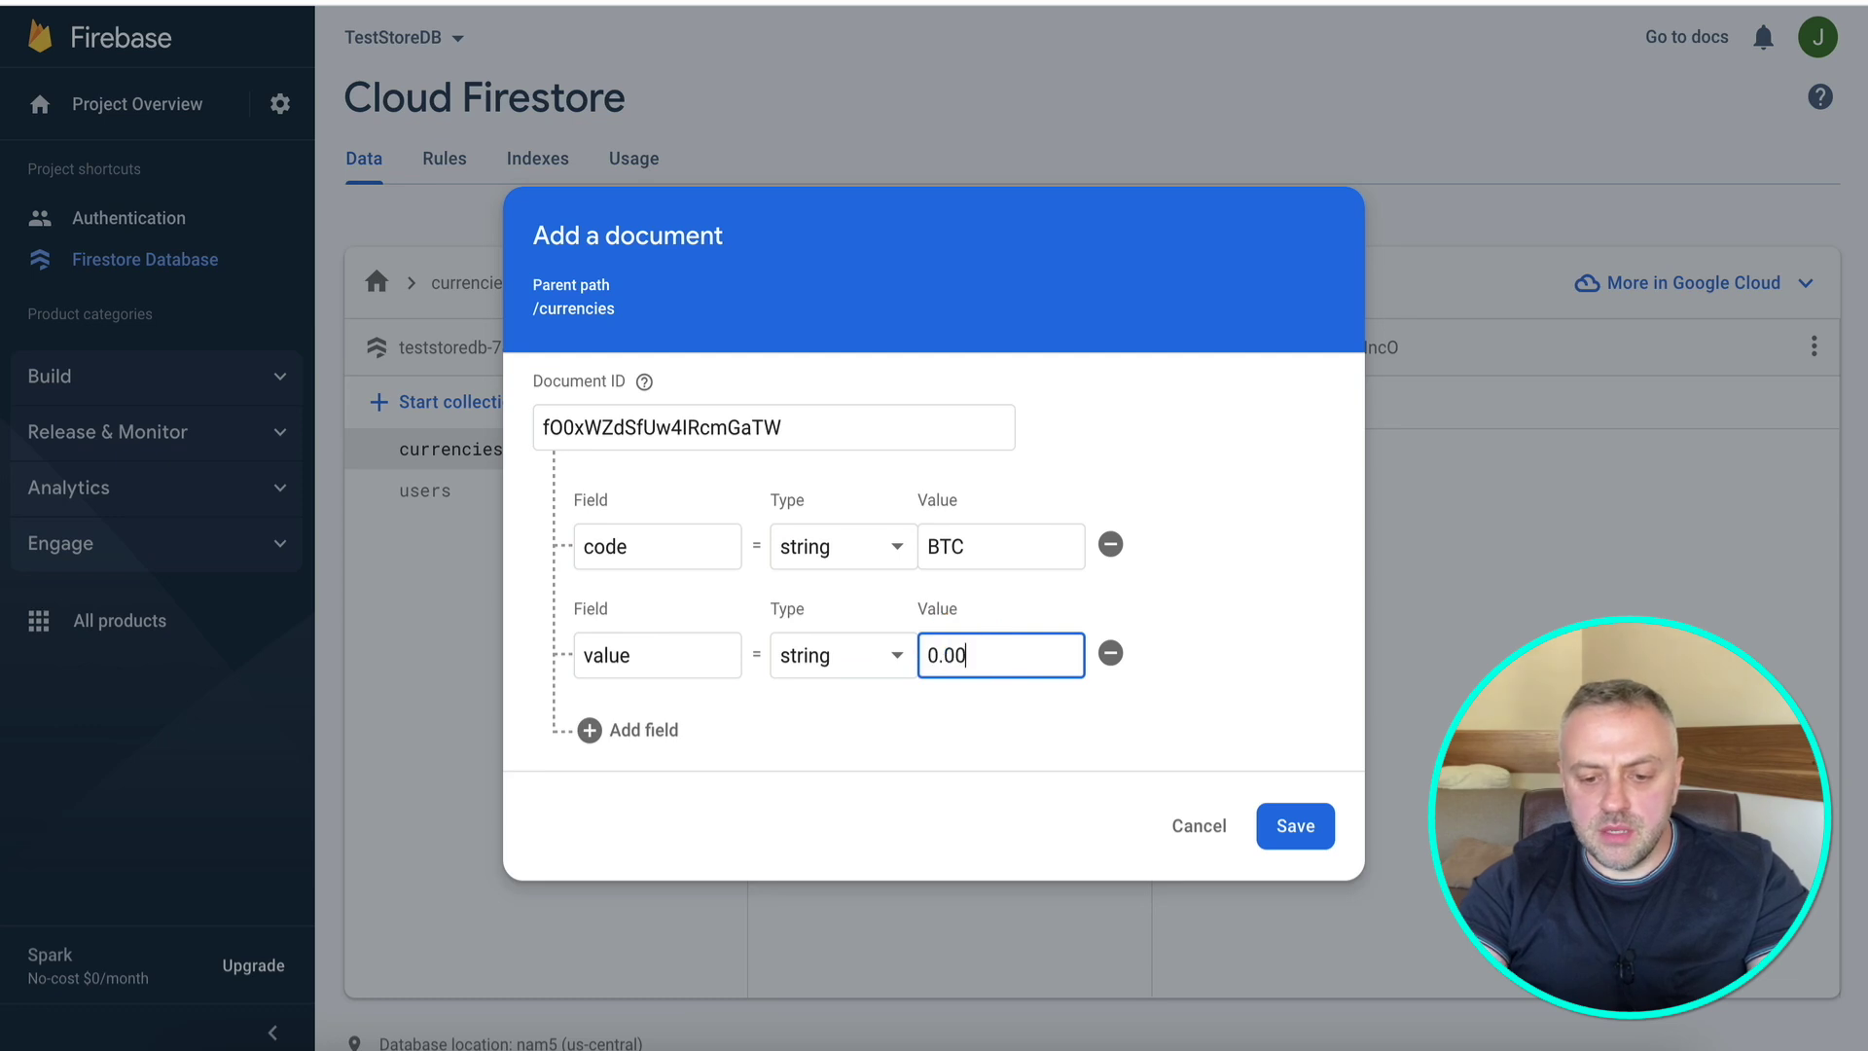
pyautogui.write('02')
# Add a boolean field named show set to true, save the document and switch back to FlutterFlow.
pyautogui.click(681, 729)
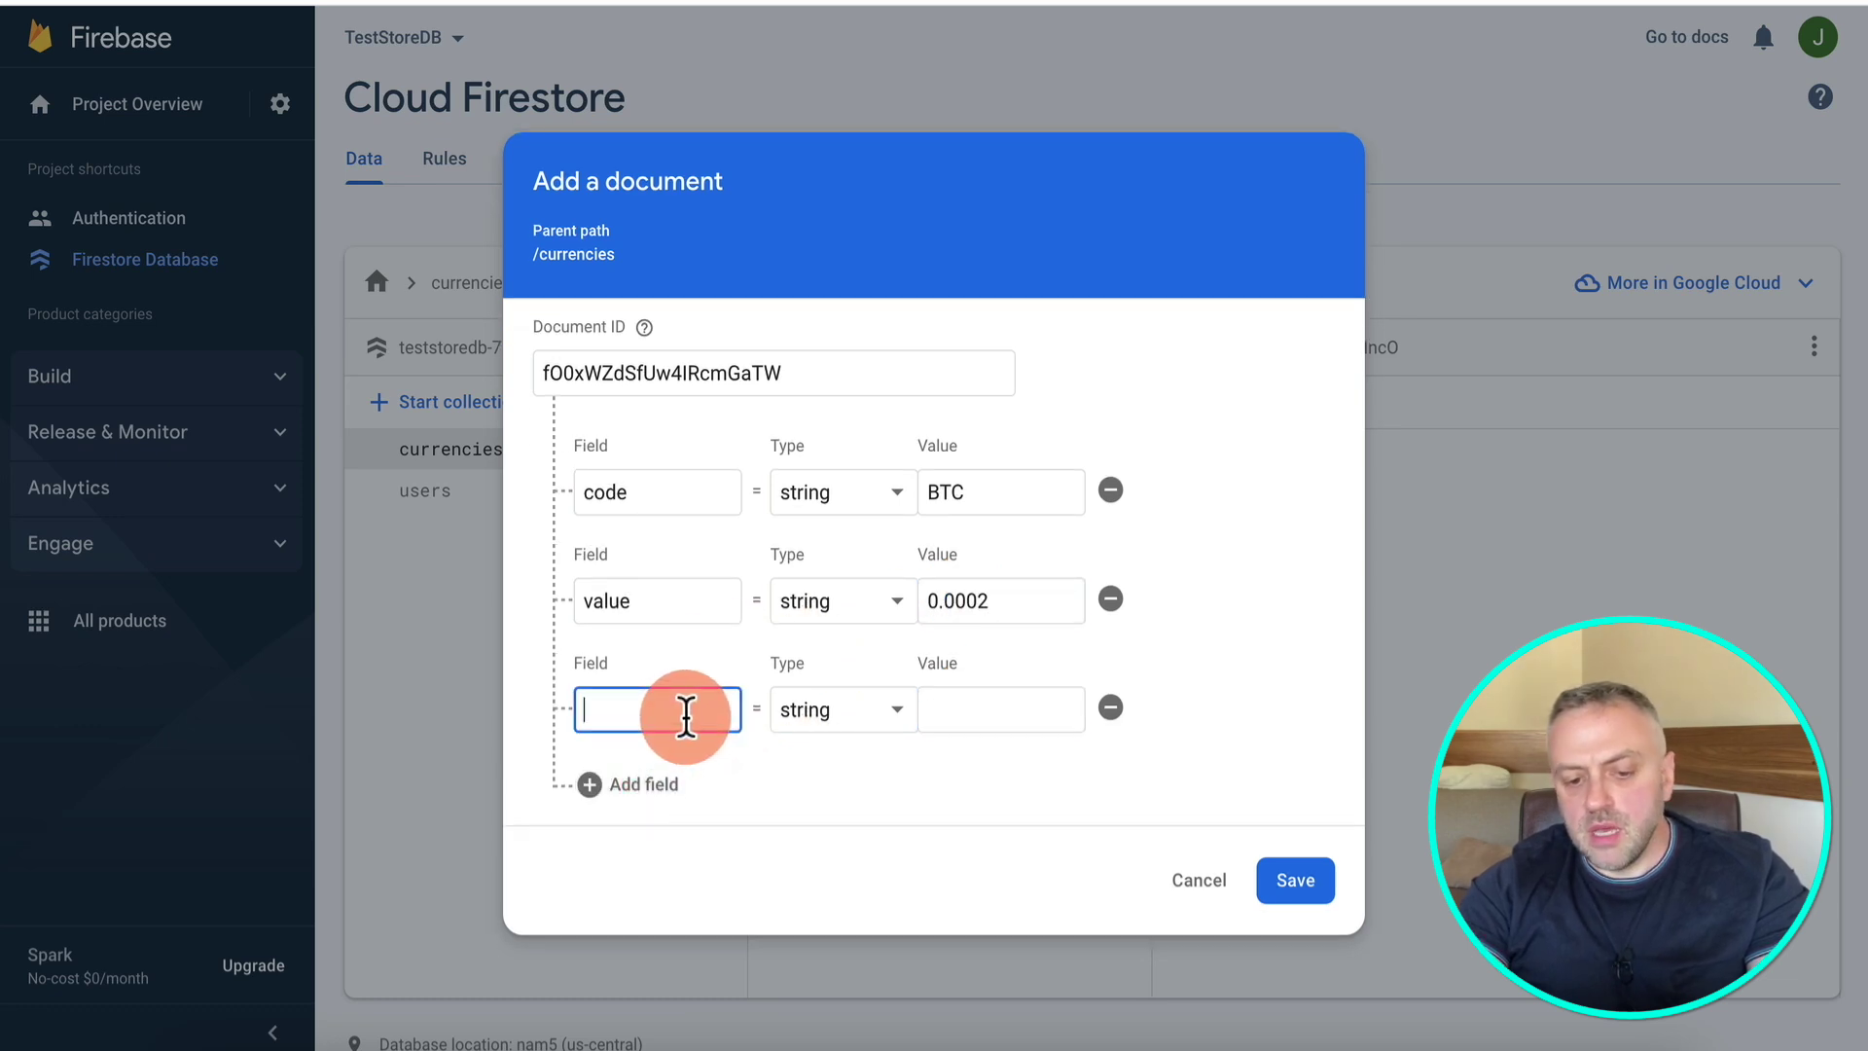
pyautogui.write('show')
pyautogui.click(980, 705)
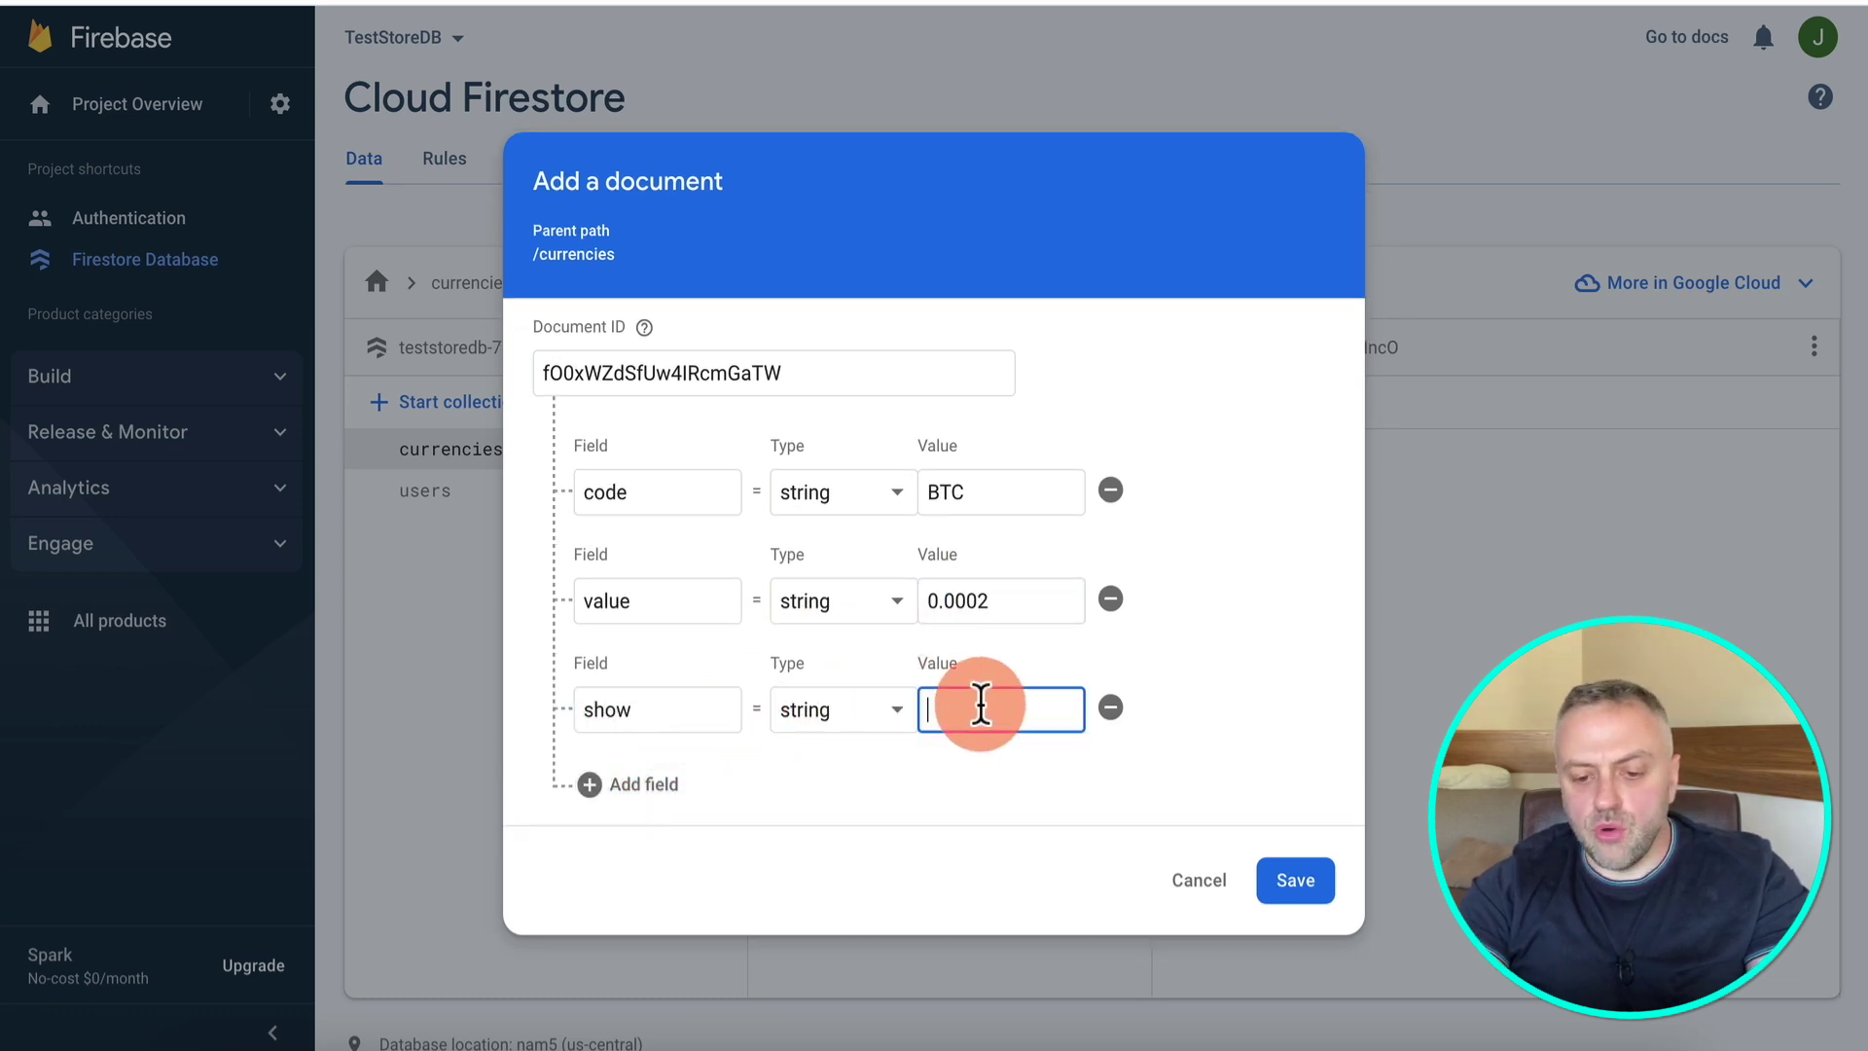
pyautogui.click(863, 711)
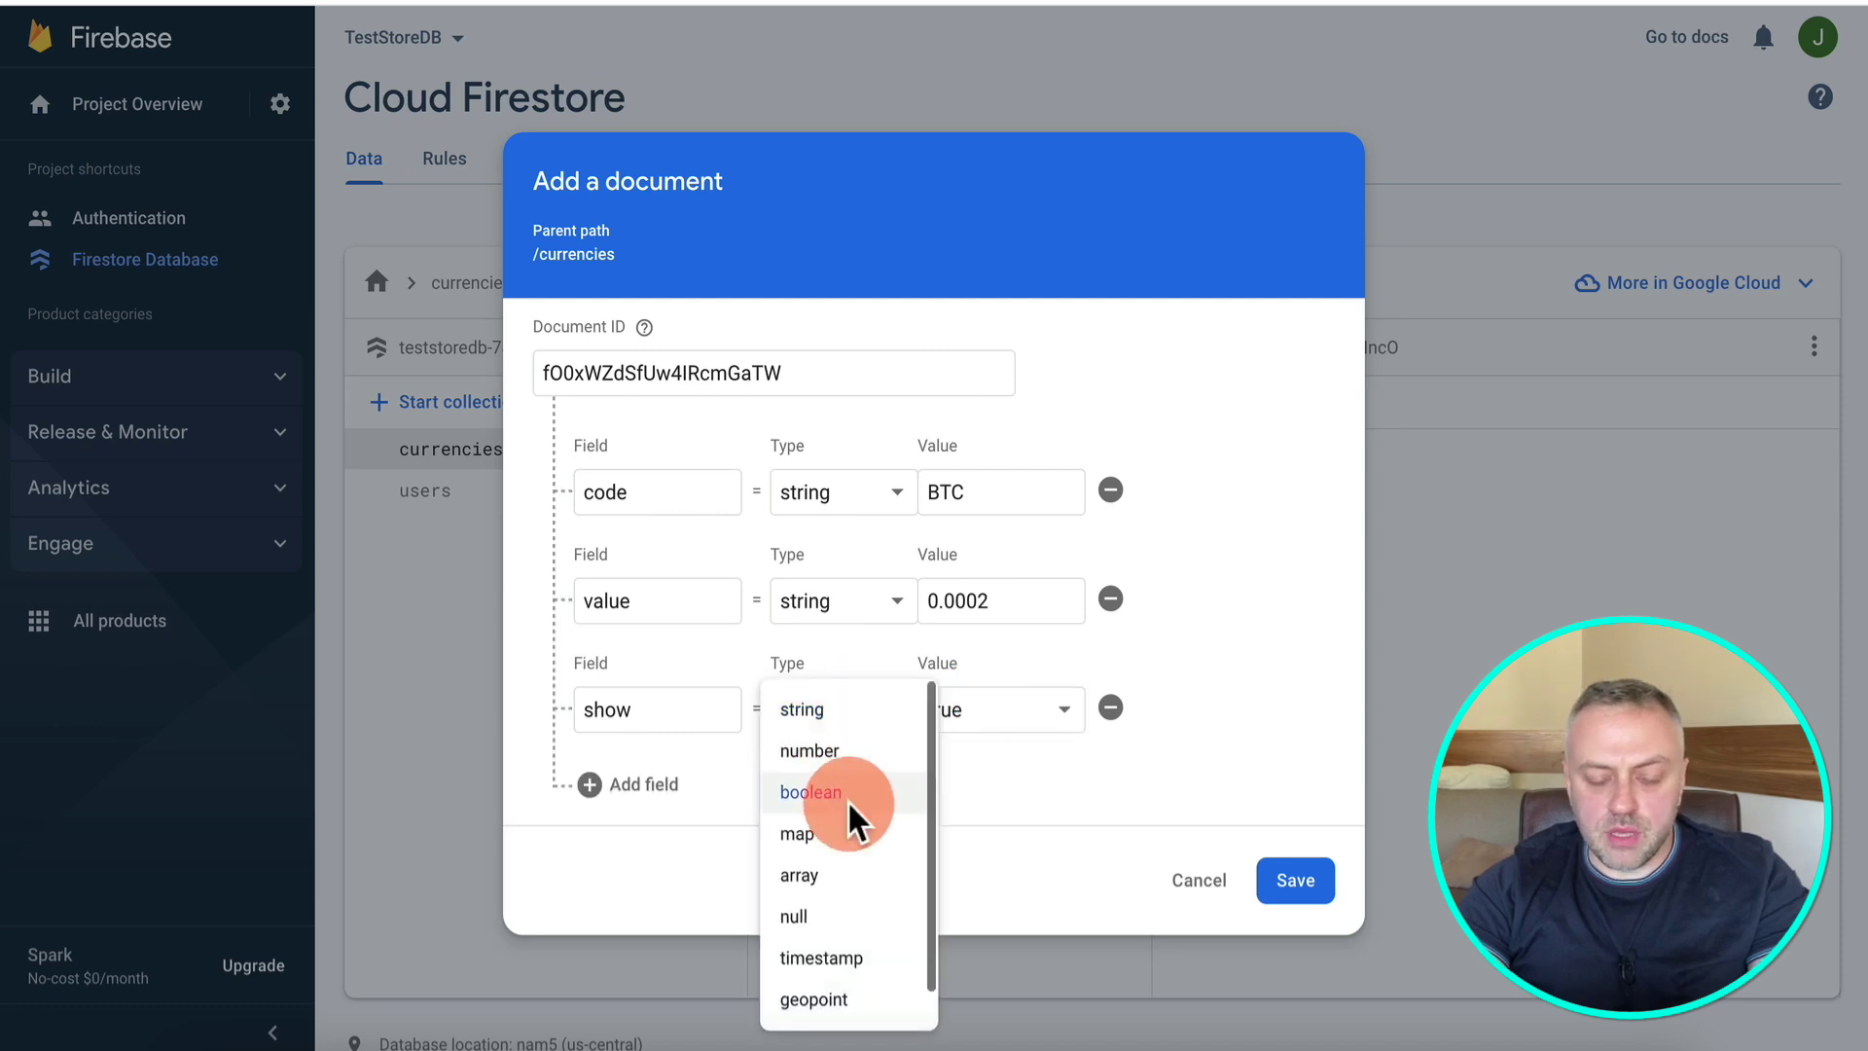
pyautogui.click(853, 790)
pyautogui.click(1295, 880)
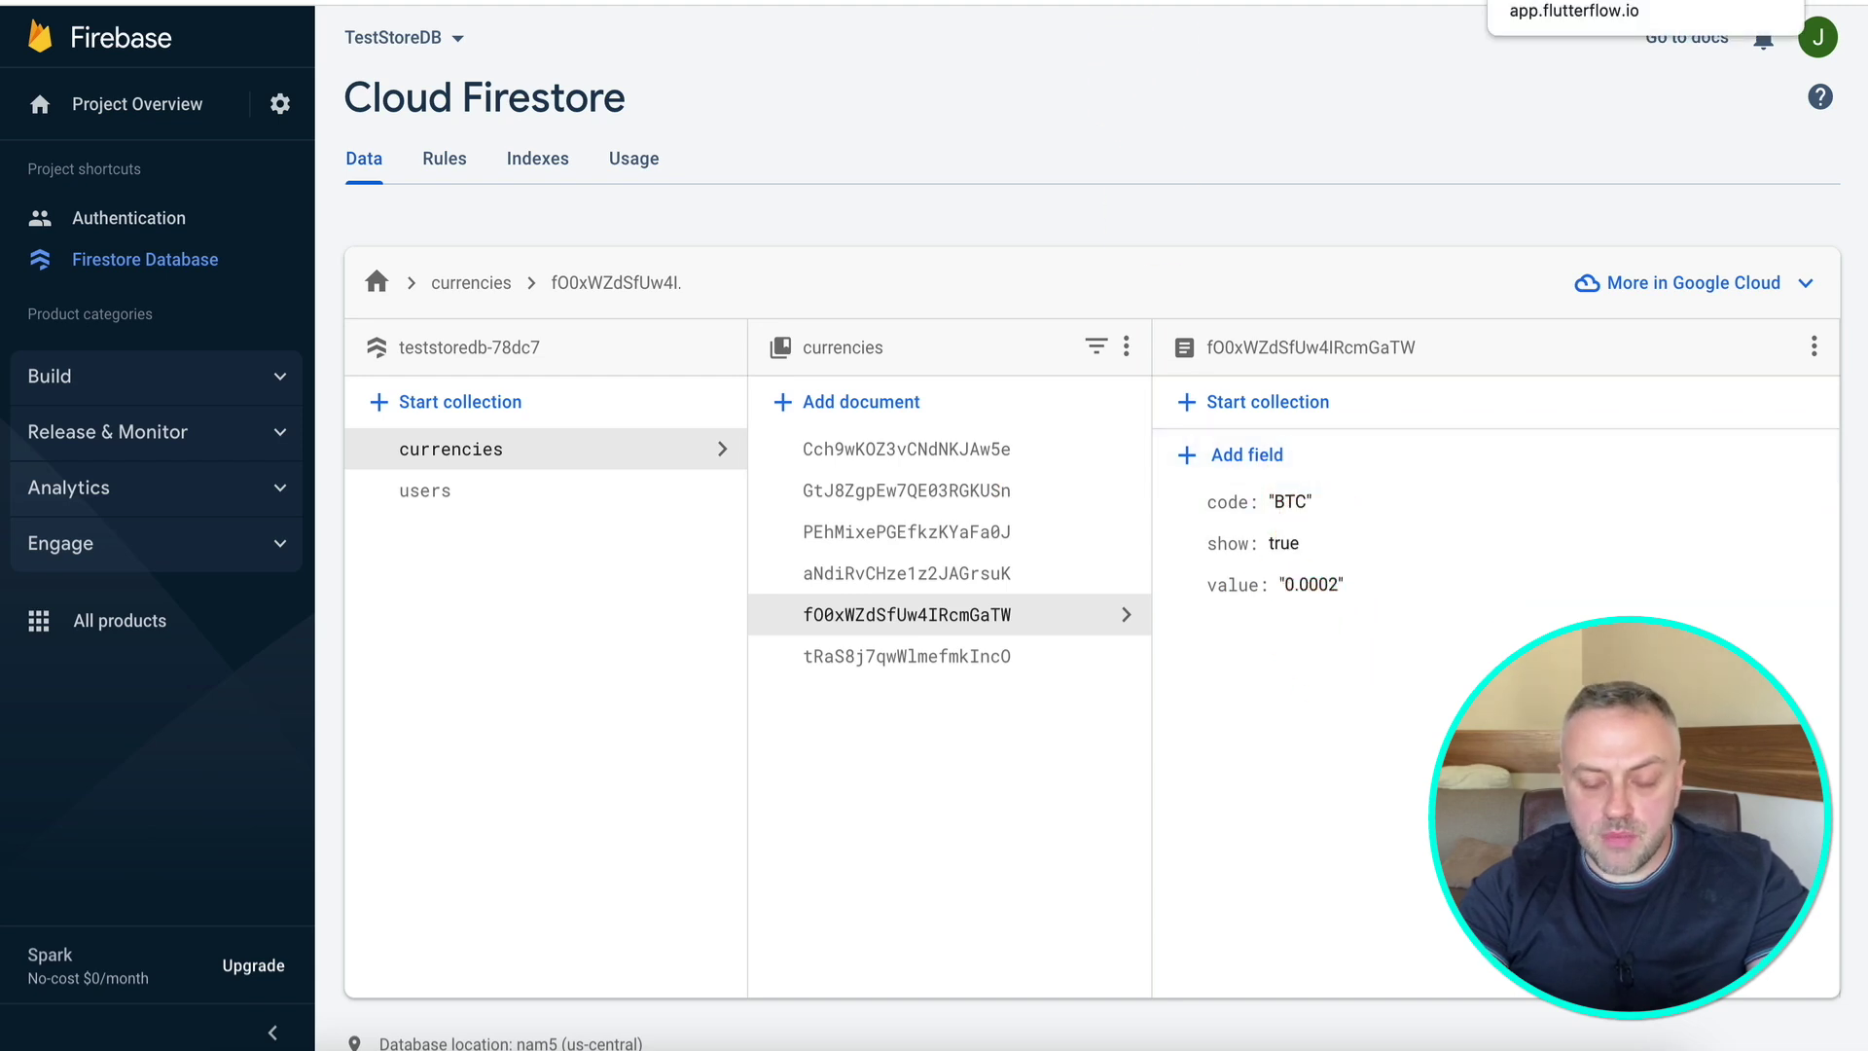
pyautogui.click(1556, 2)
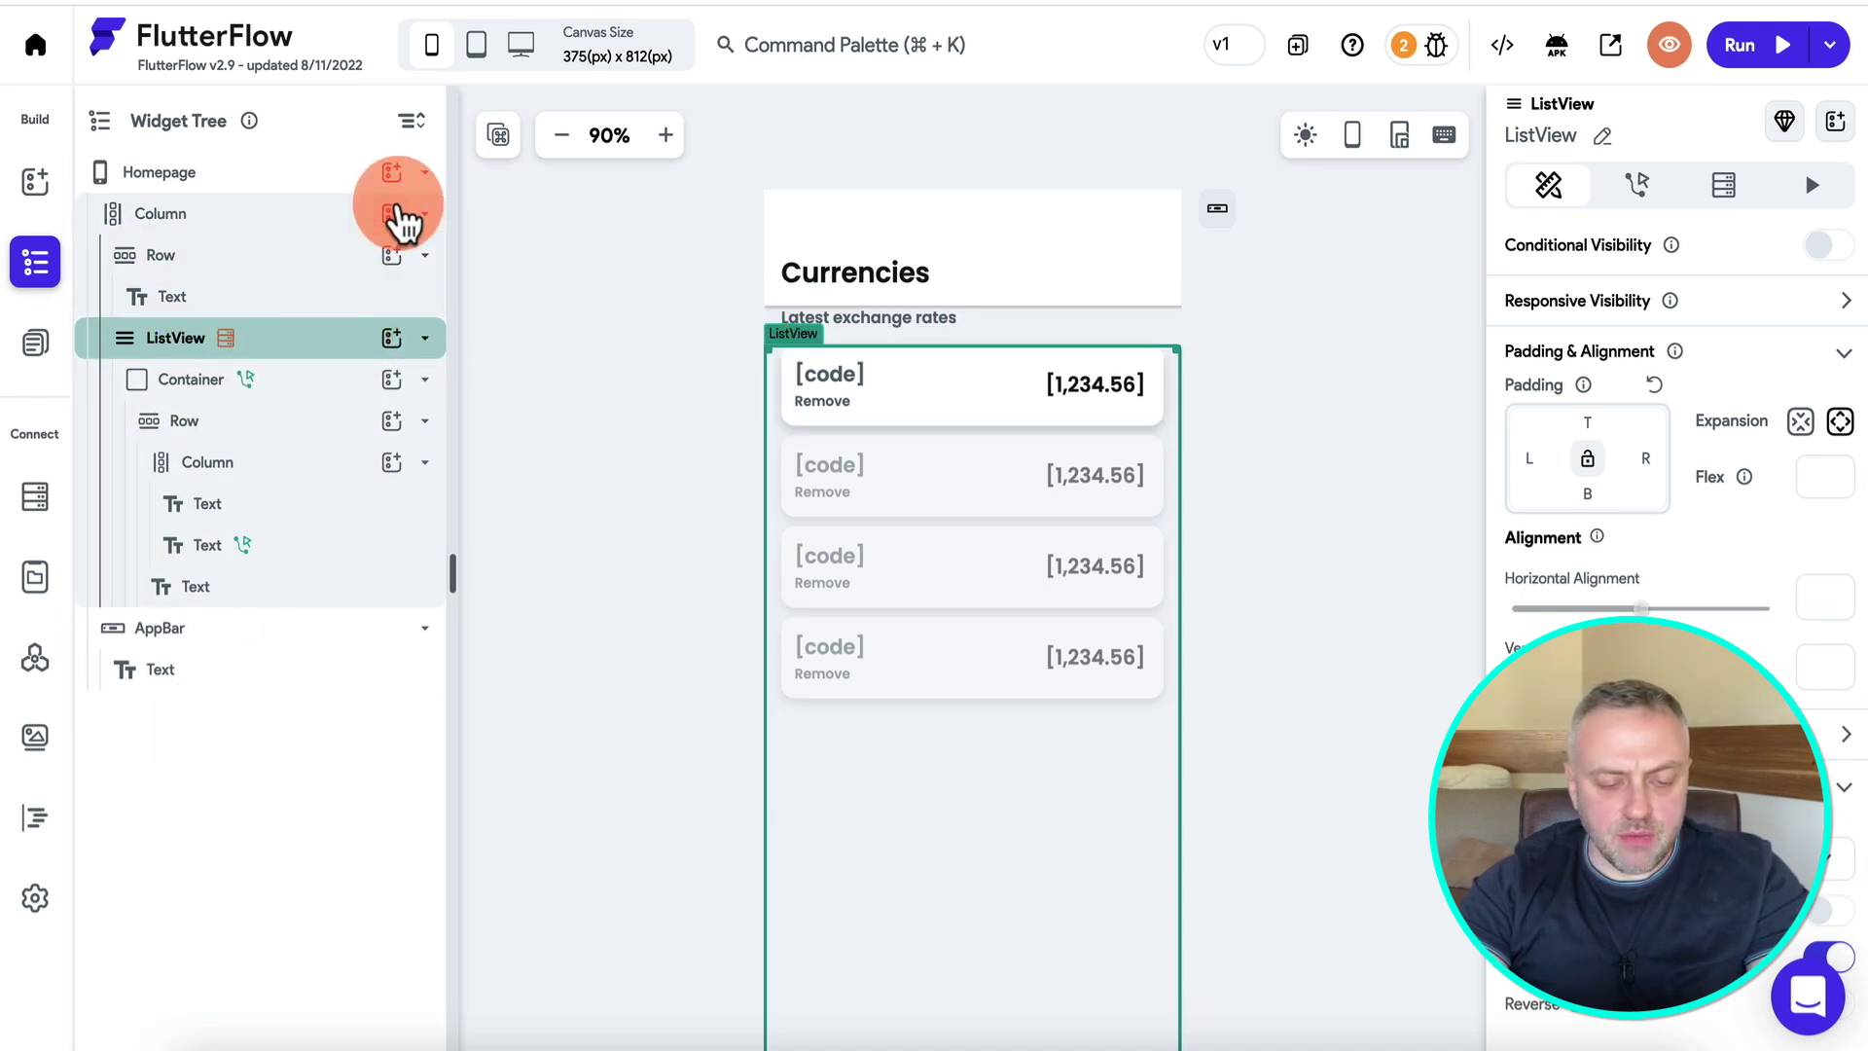
pyautogui.click(403, 220)
pyautogui.write('tab')
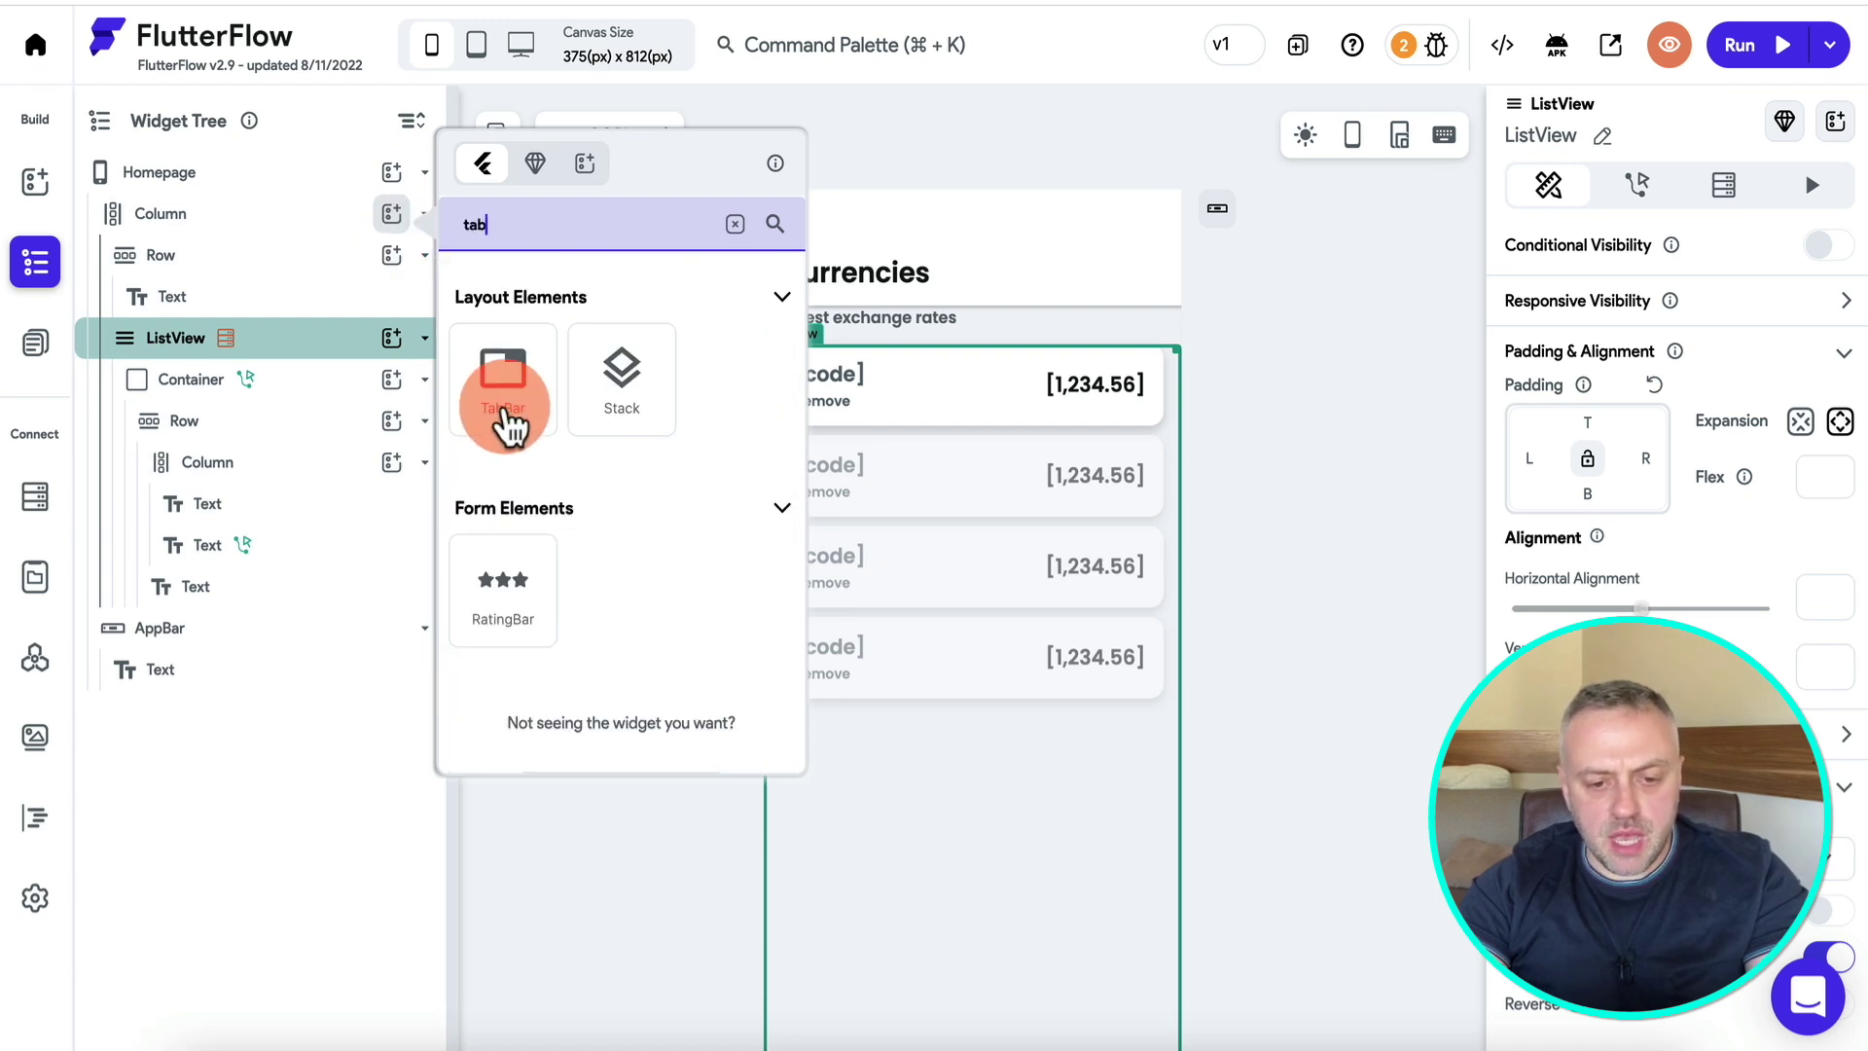
pyautogui.click(330, 823)
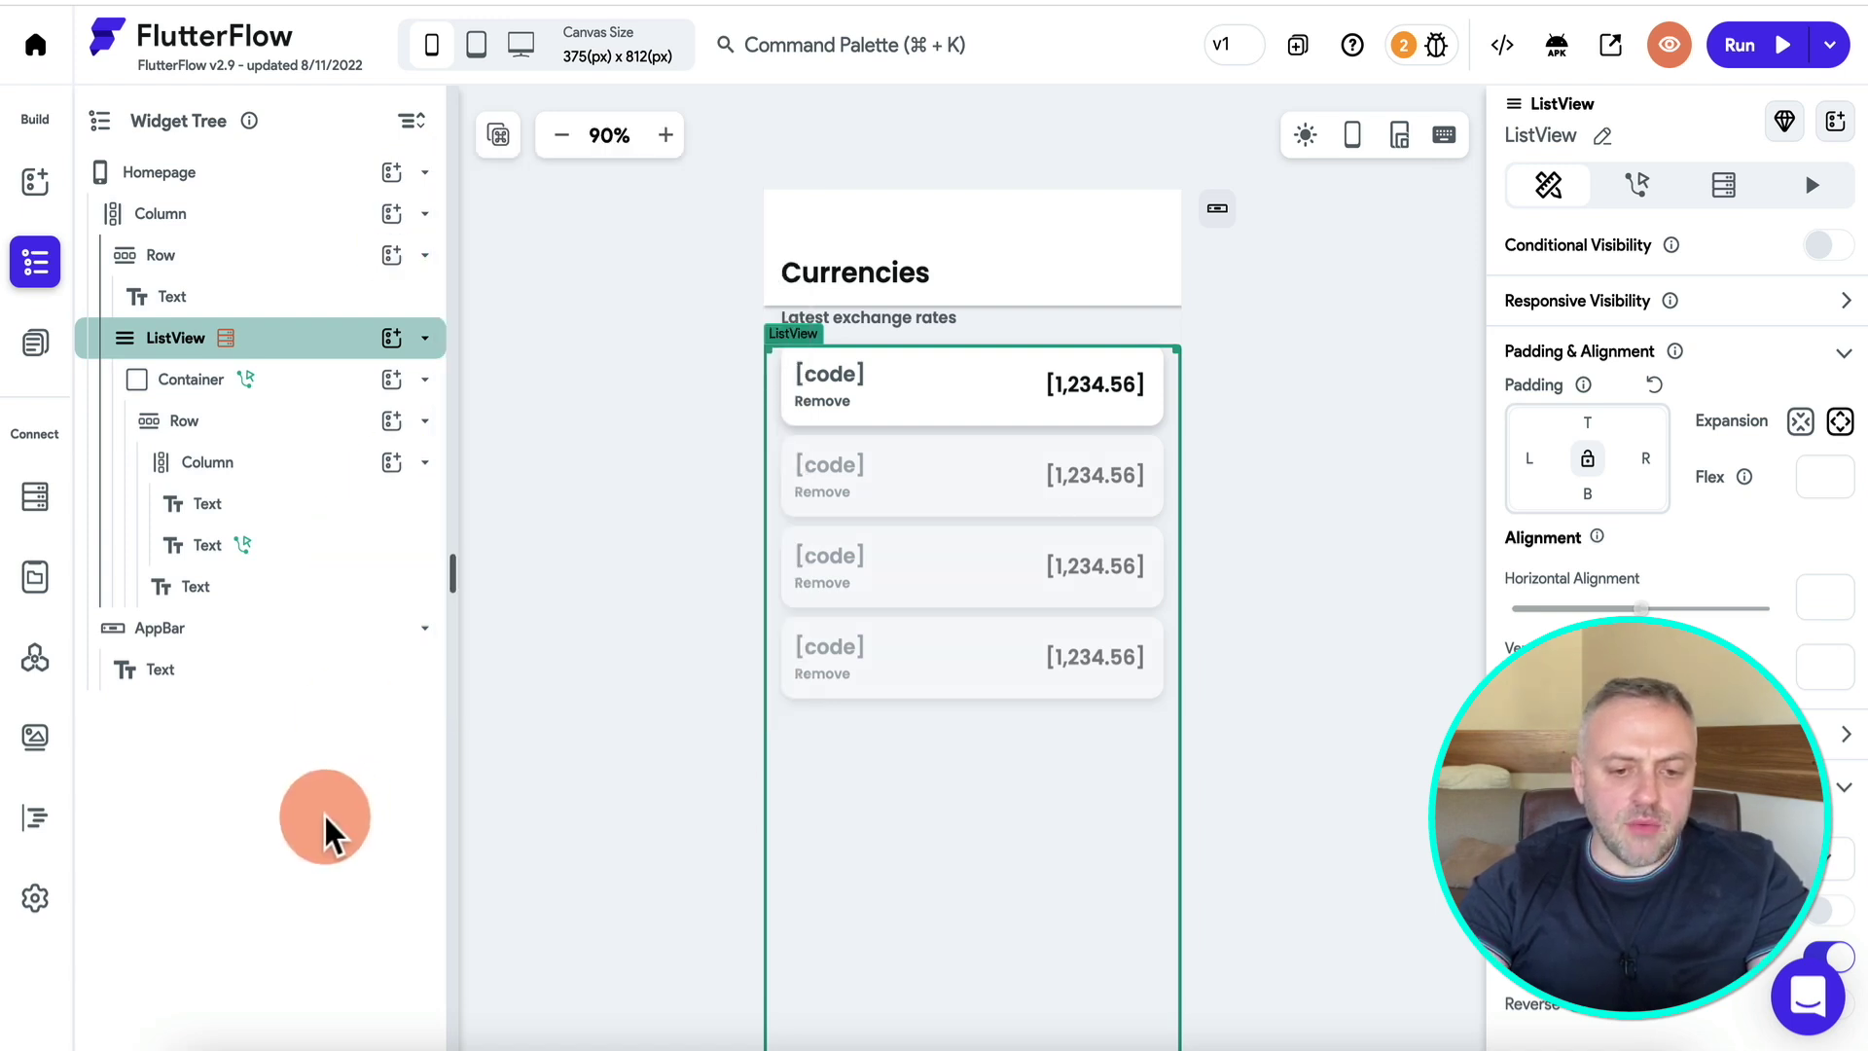
# Open the project's Local State variables to examine the factor variable.
pyautogui.click(694, 569)
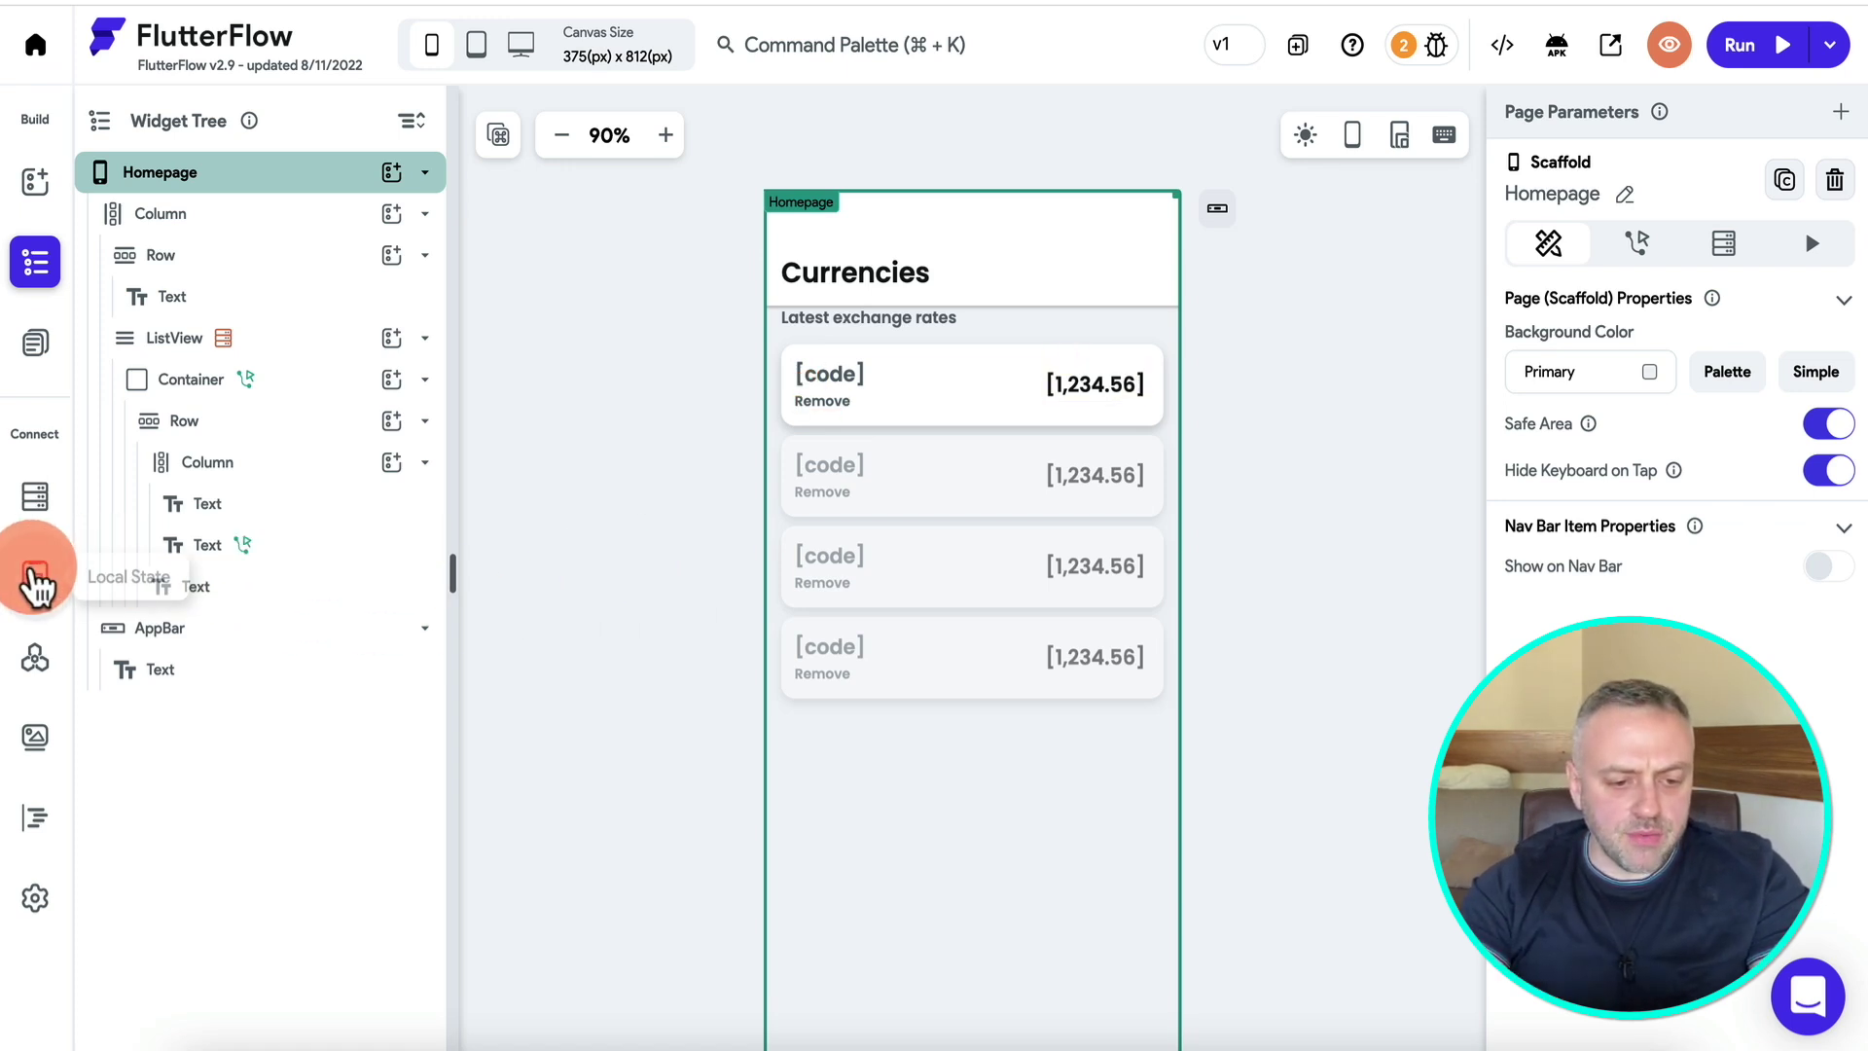
pyautogui.click(35, 576)
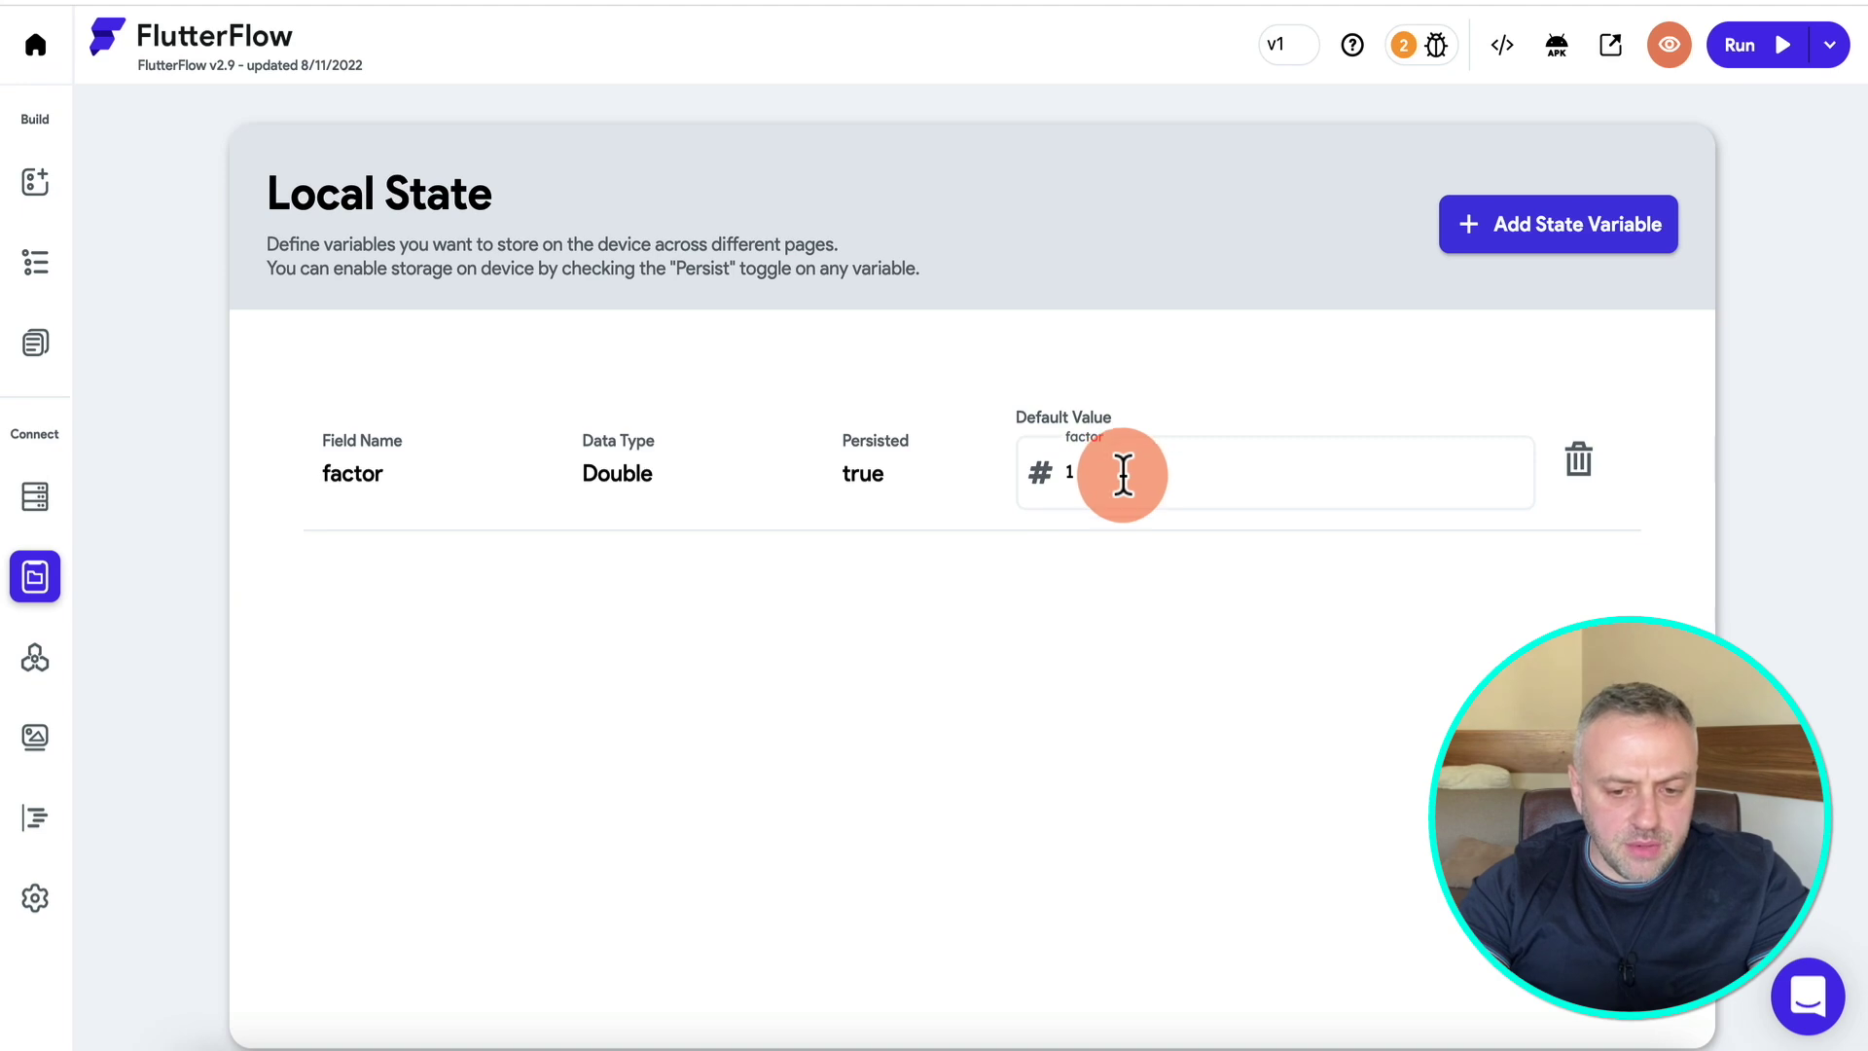